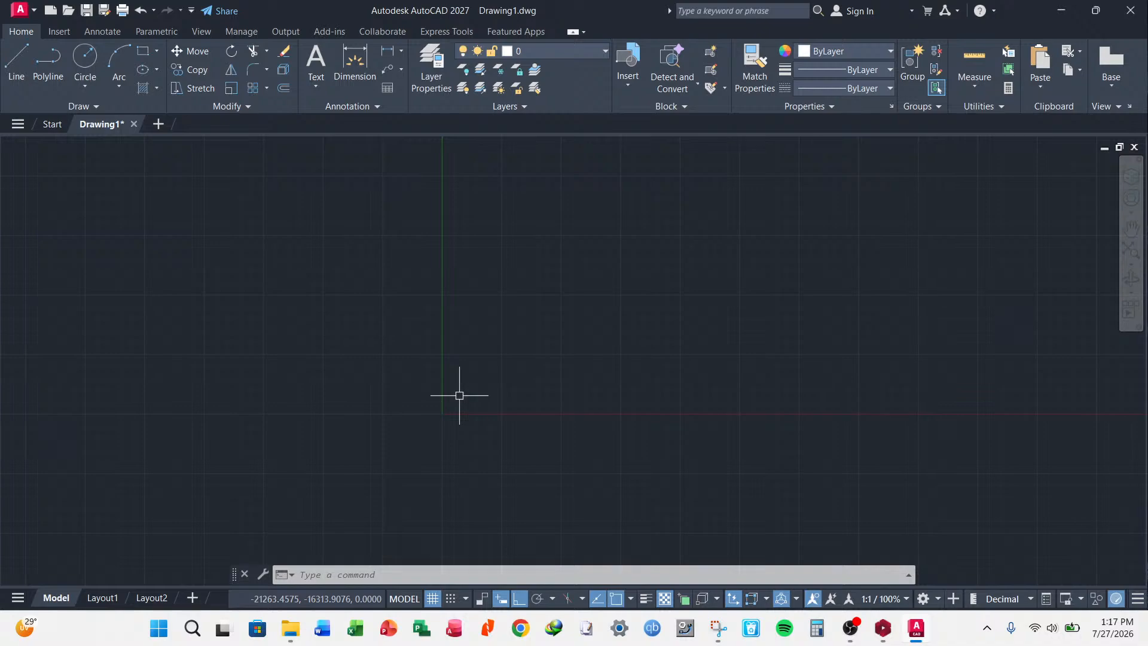
click(854, 633)
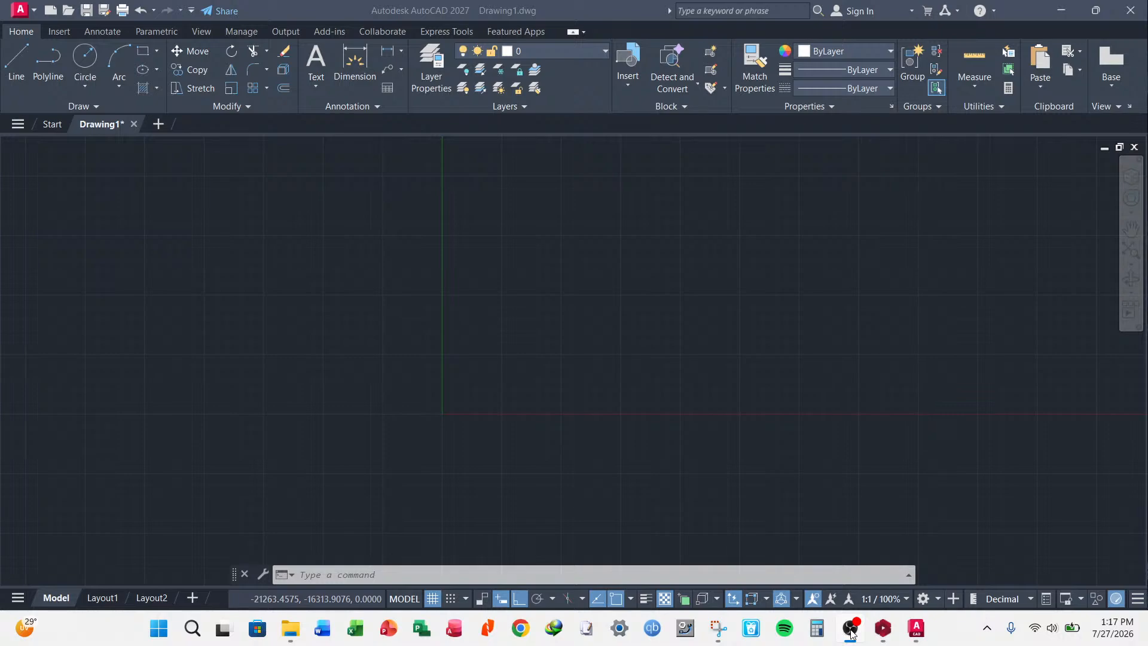
click(851, 632)
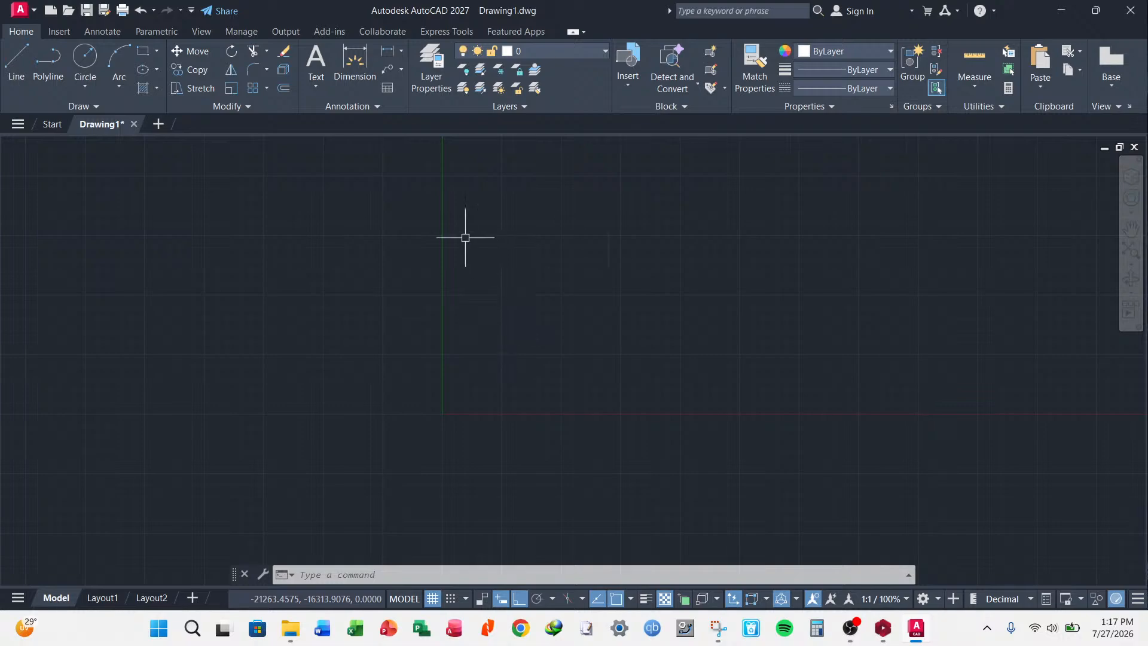
click(34, 12)
click(35, 12)
- Create four new blank drawings, Drawing2 through Drawing5, alongside Drawing1
mouse_move(118, 120)
click(160, 124)
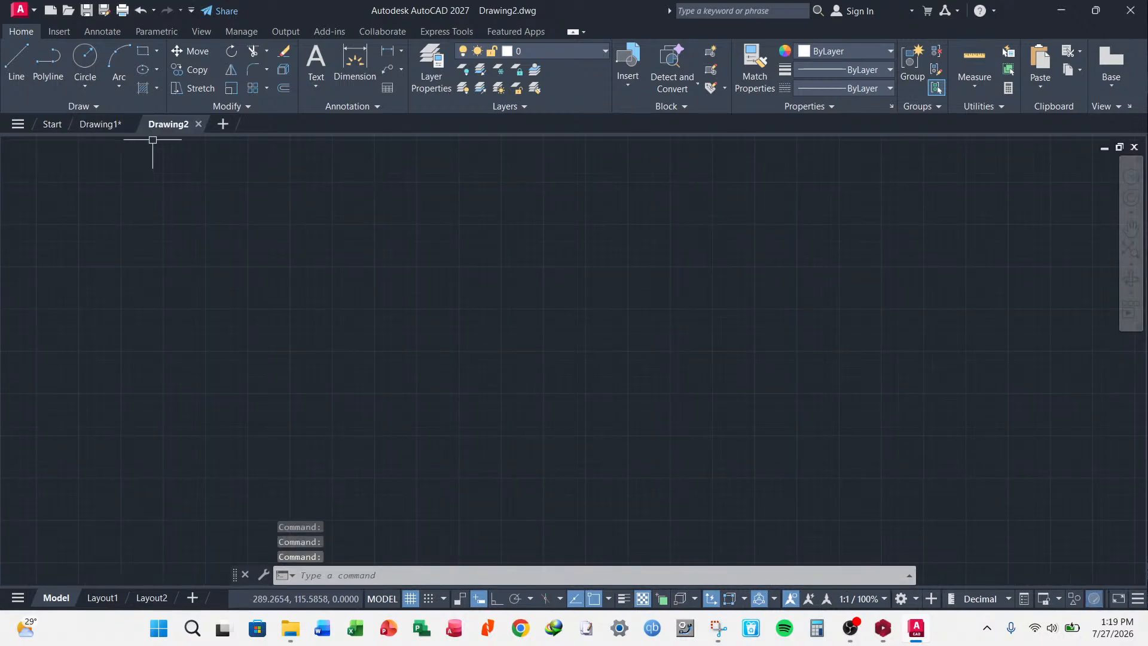
click(224, 125)
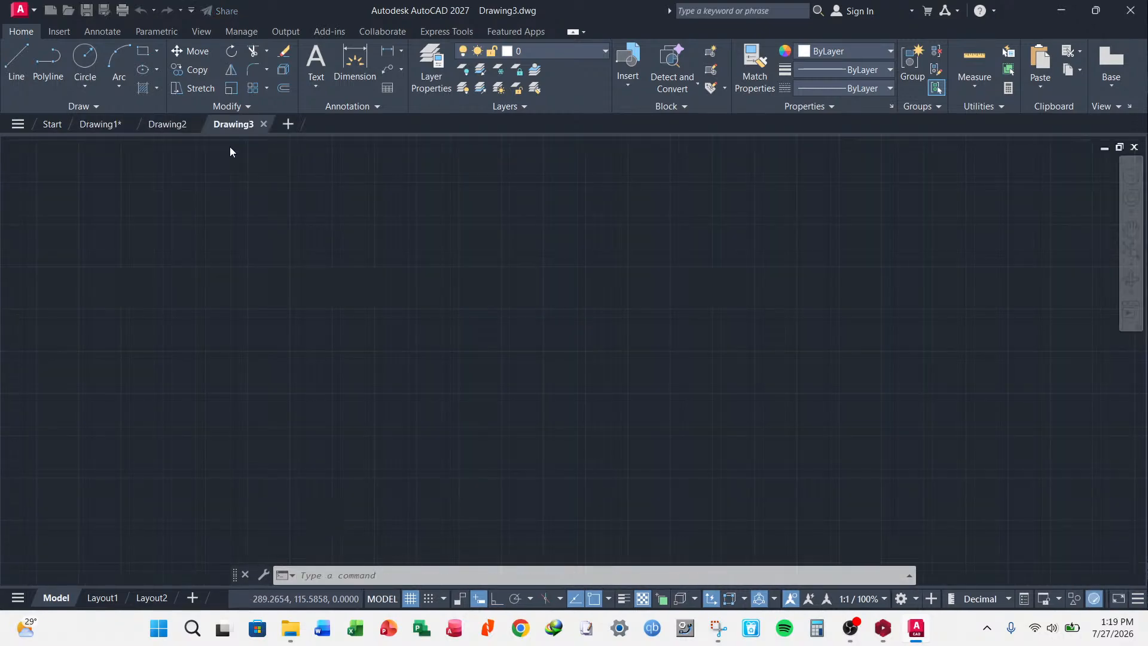
click(288, 125)
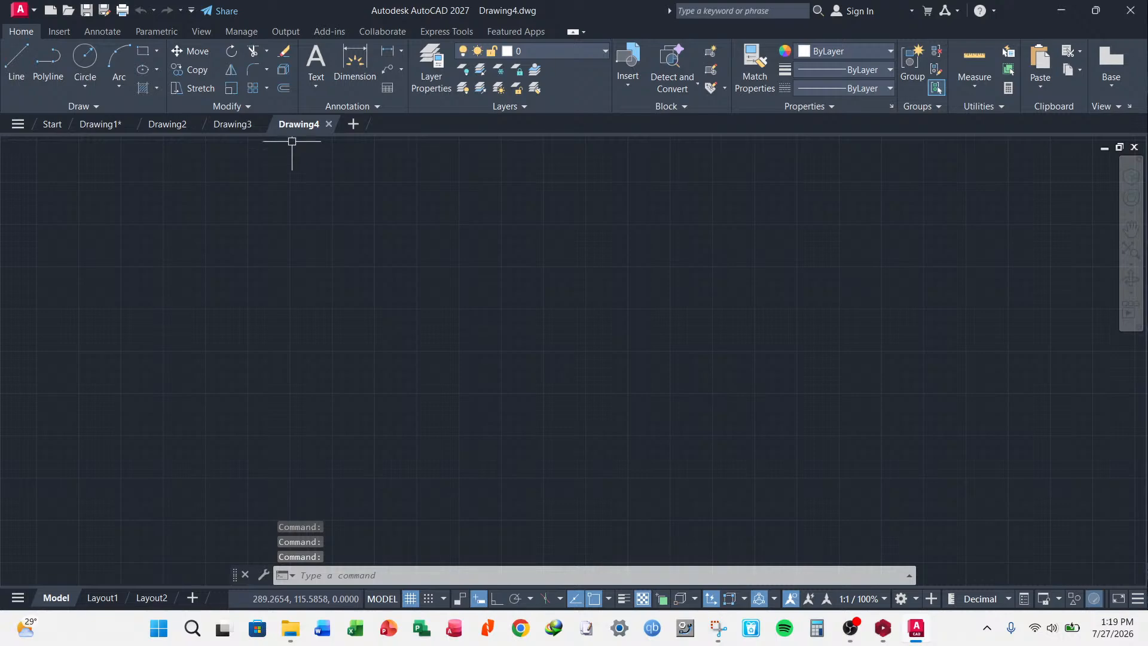
click(357, 124)
- Switch through the open drawings in turn, from Drawing1 to Drawing5
click(99, 125)
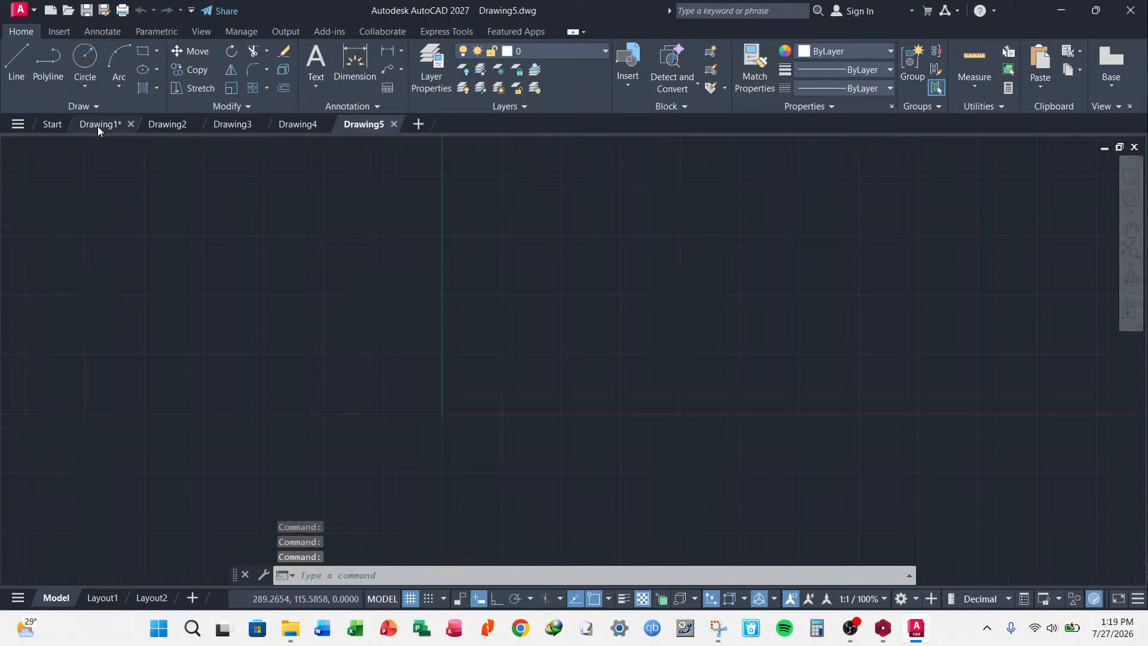
click(186, 126)
click(235, 124)
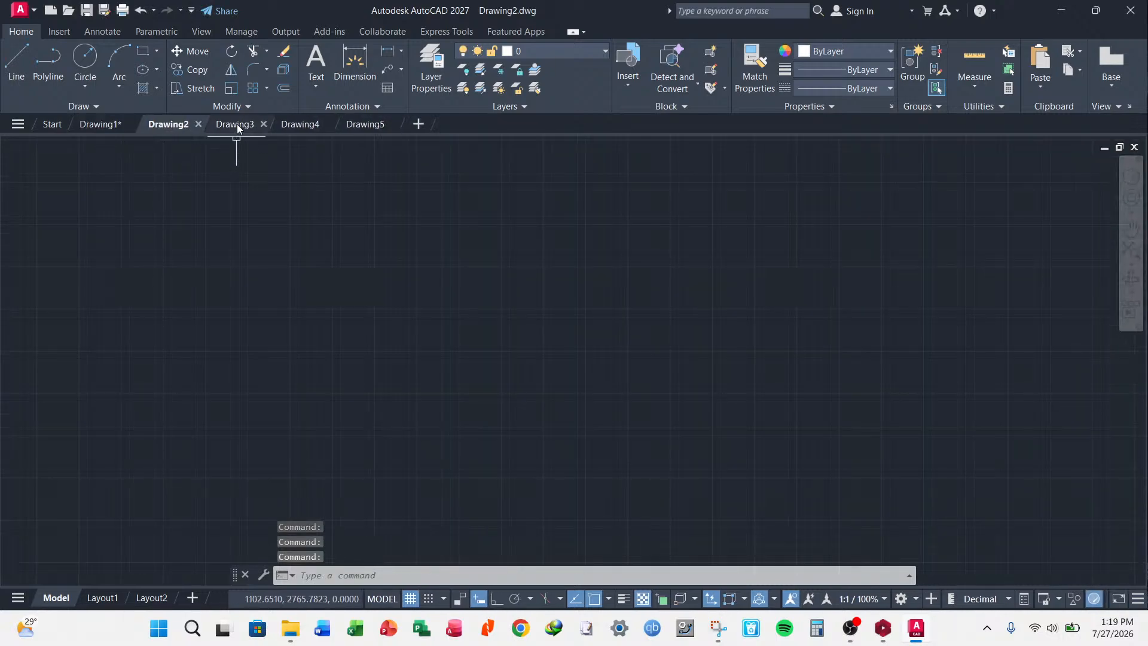
click(309, 124)
click(358, 125)
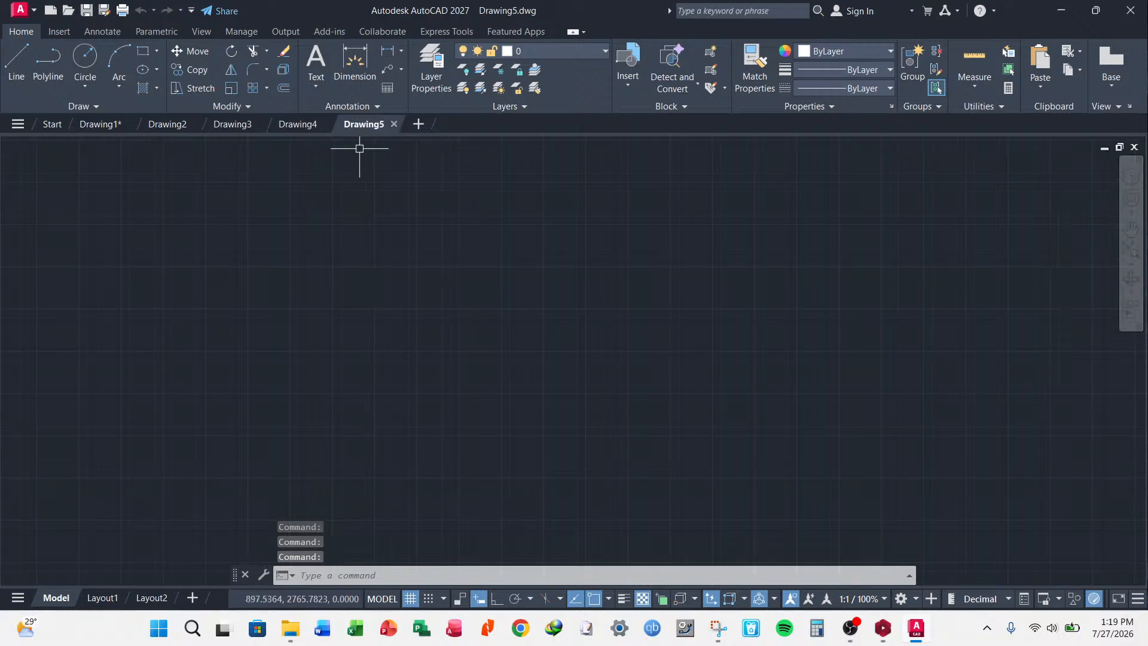
- Close the extra drawings Drawing5, Drawing4, Drawing3 and Drawing2, leaving only Drawing1 open
click(394, 123)
click(327, 123)
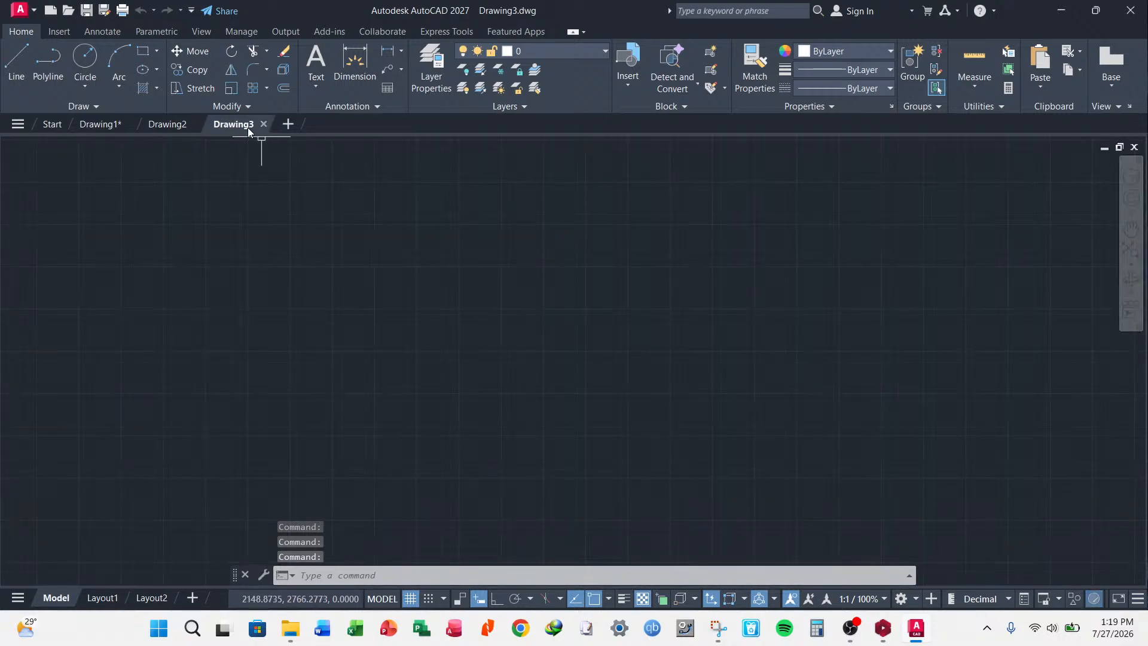
click(263, 123)
click(195, 124)
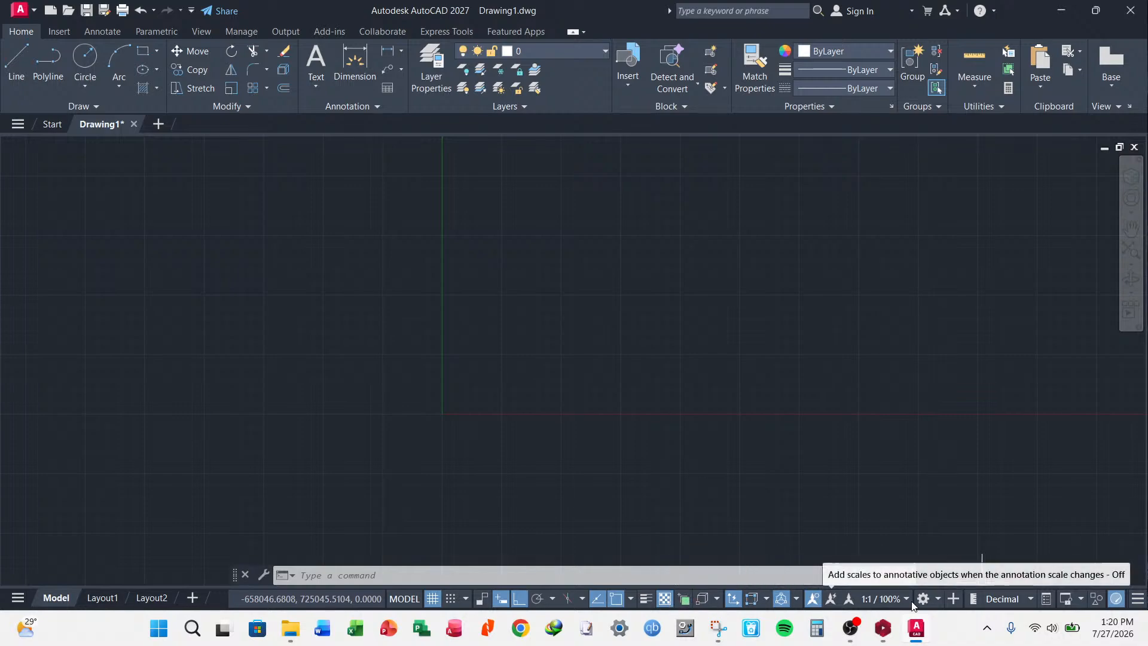
- Hide the LineWeight control from the status bar and restore it
click(1137, 599)
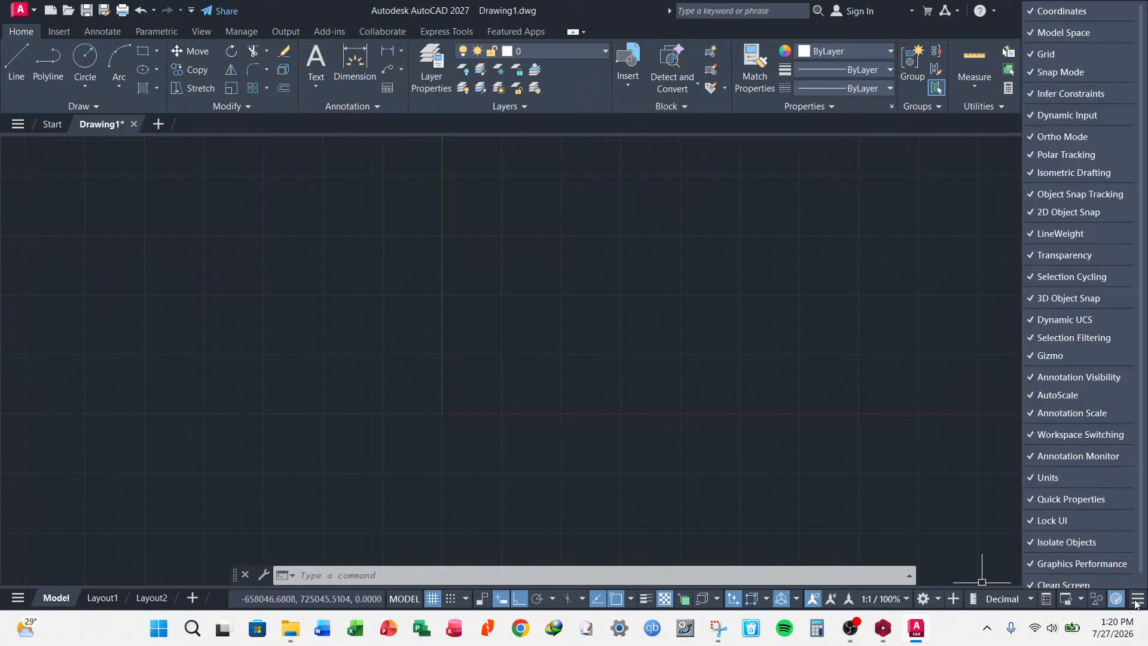
click(1030, 233)
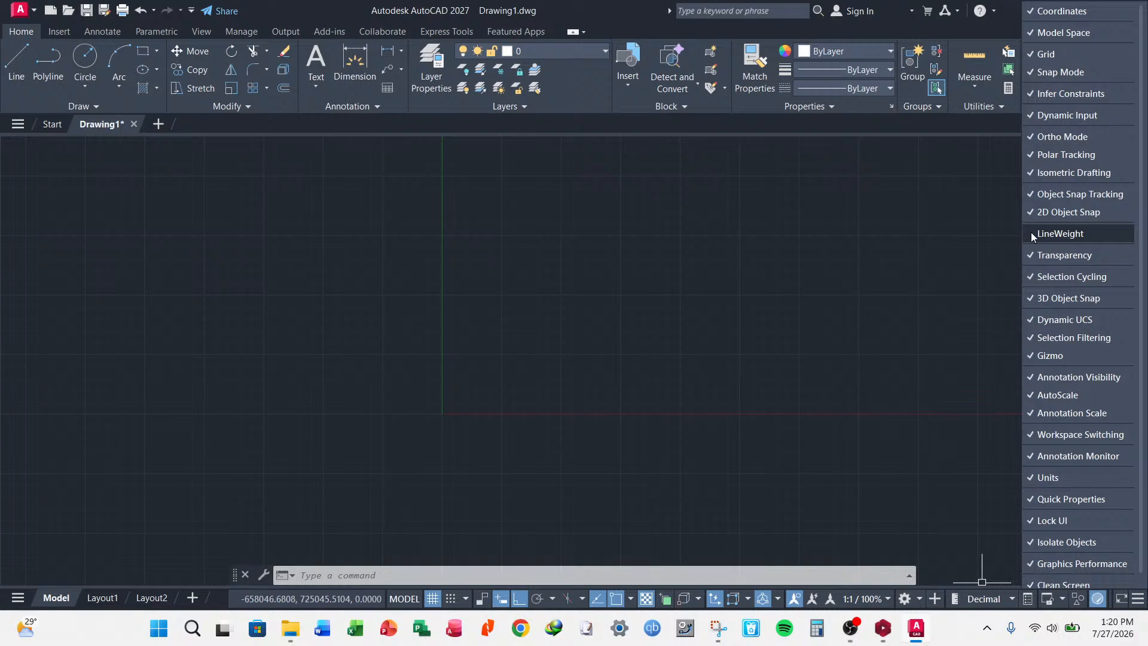
click(1032, 236)
click(1029, 259)
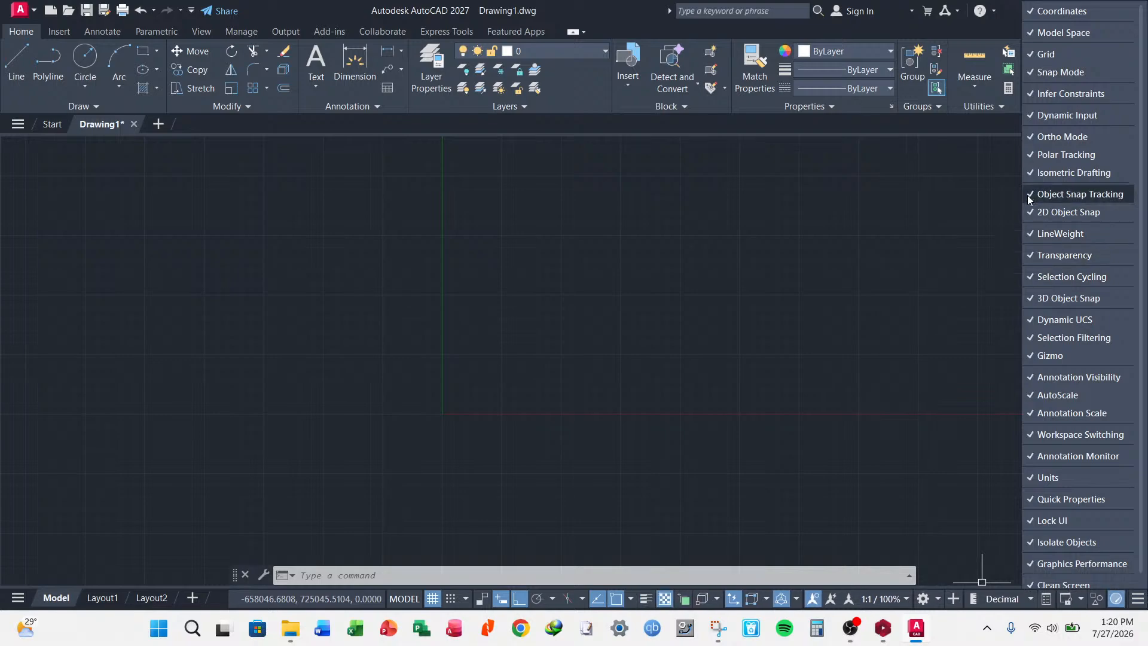
click(1139, 599)
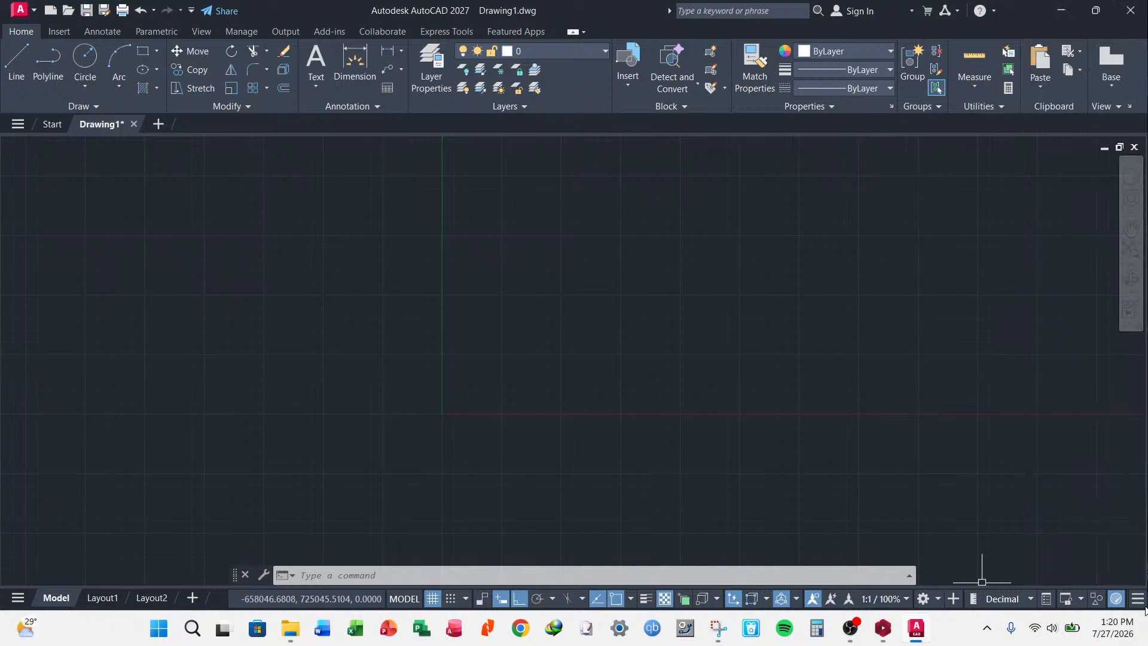
- Examine the available workspaces, annotation scales and layout options without changing any of them
click(937, 599)
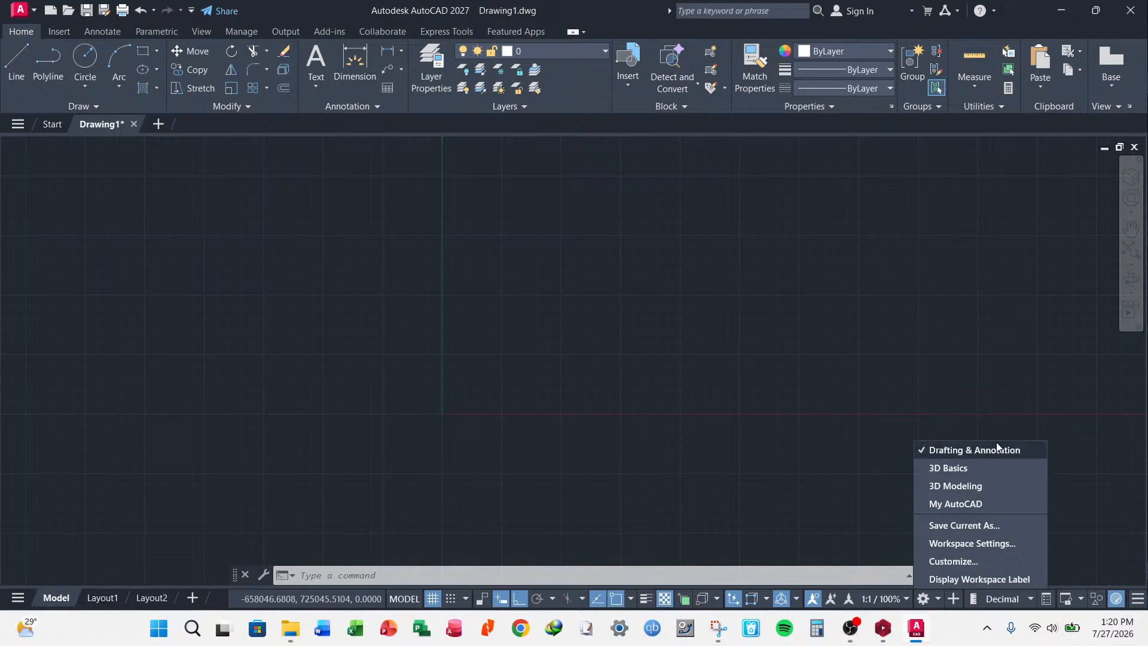
click(936, 601)
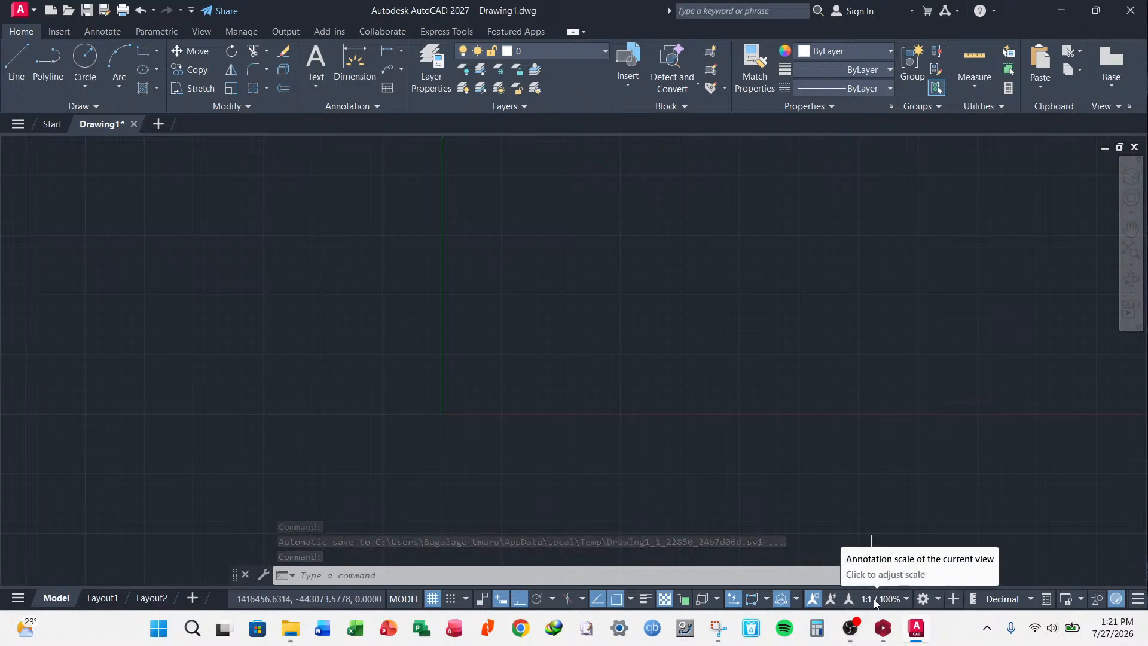
click(906, 600)
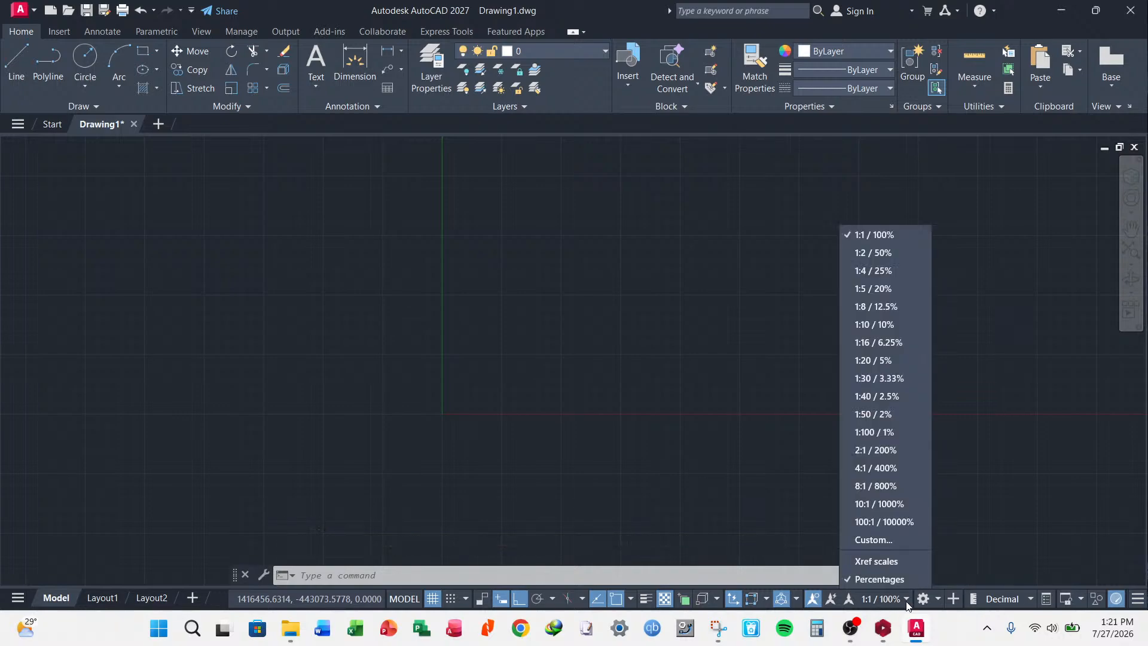
click(906, 600)
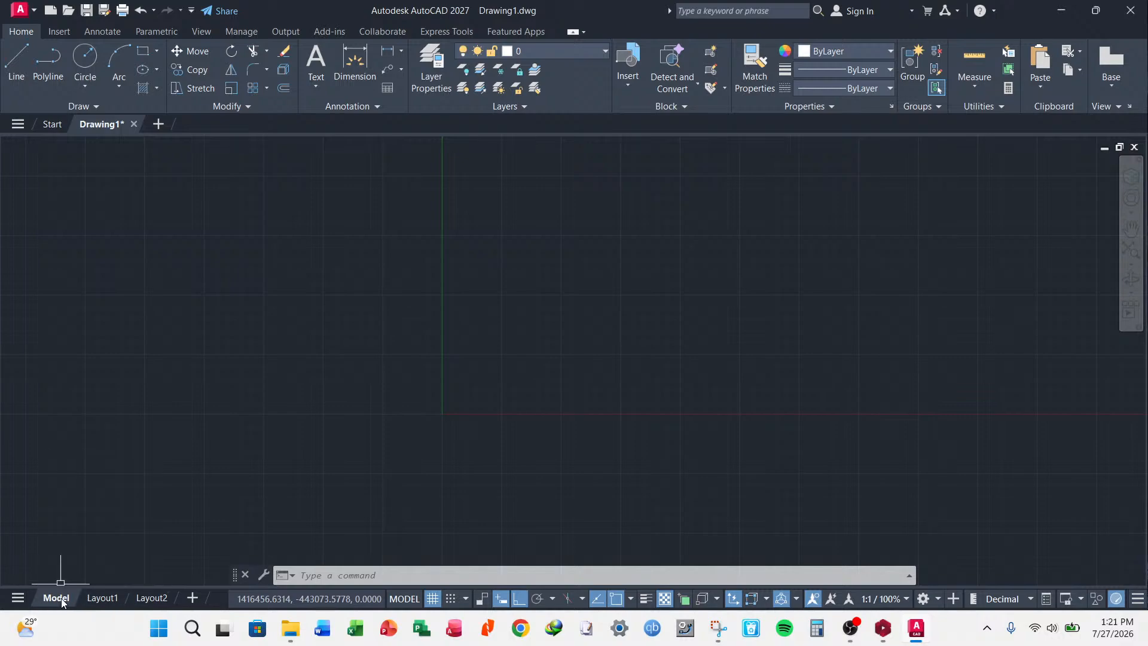
click(16, 600)
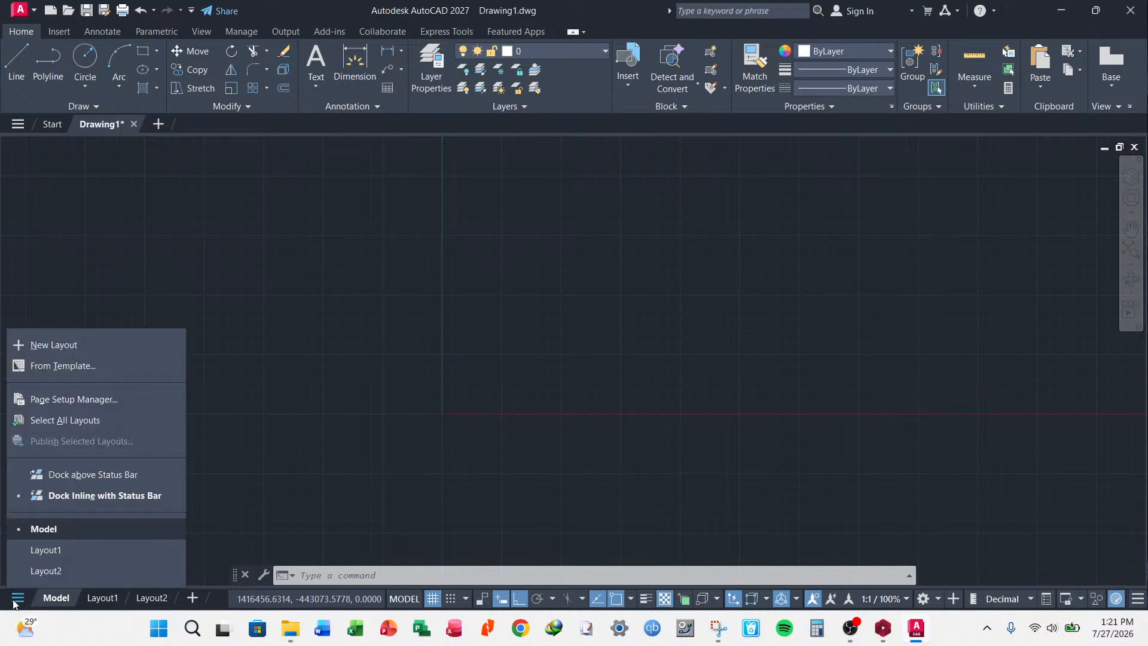
click(15, 600)
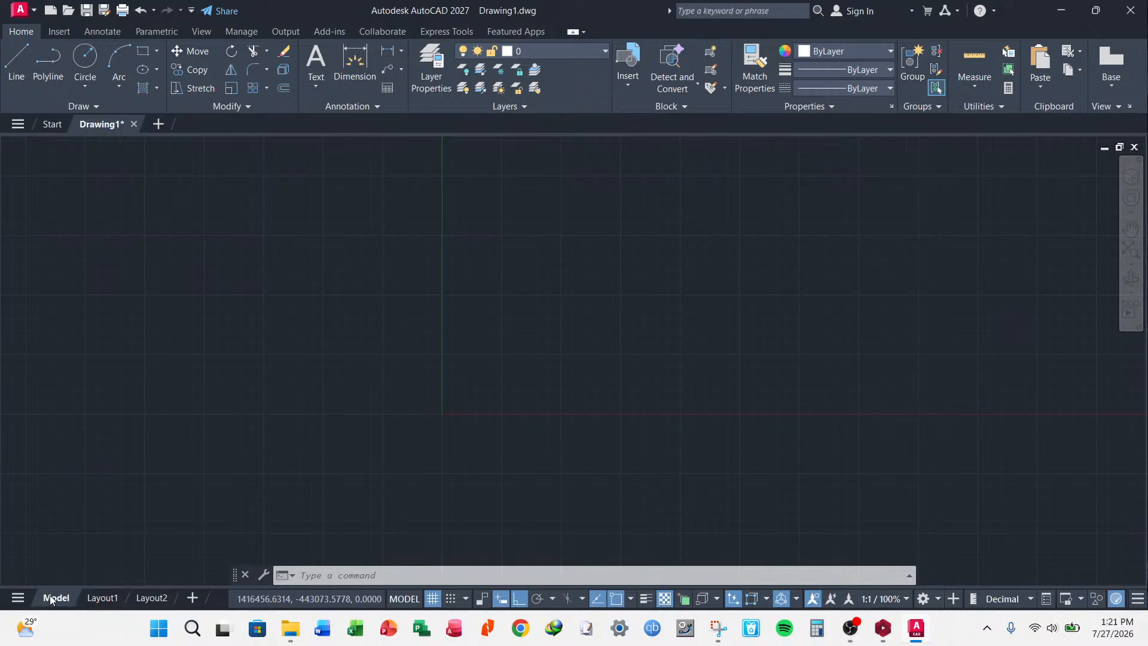
scroll(492, 349, down, 3)
scroll(587, 302, up, 4)
scroll(443, 389, down, 2)
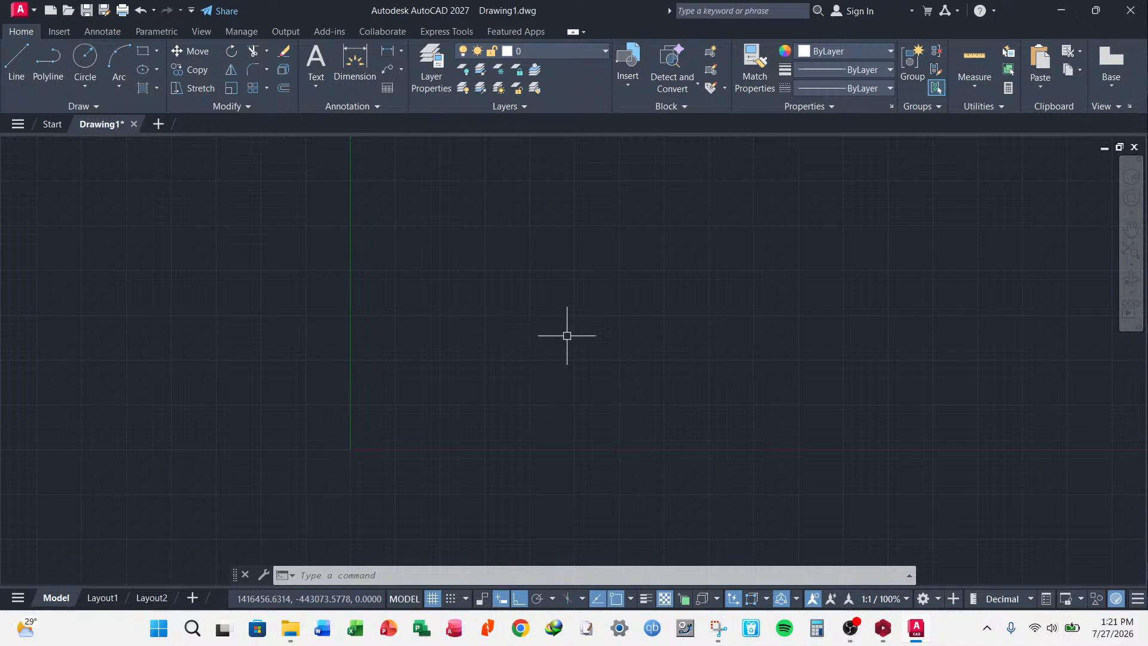
scroll(442, 364, up, 2)
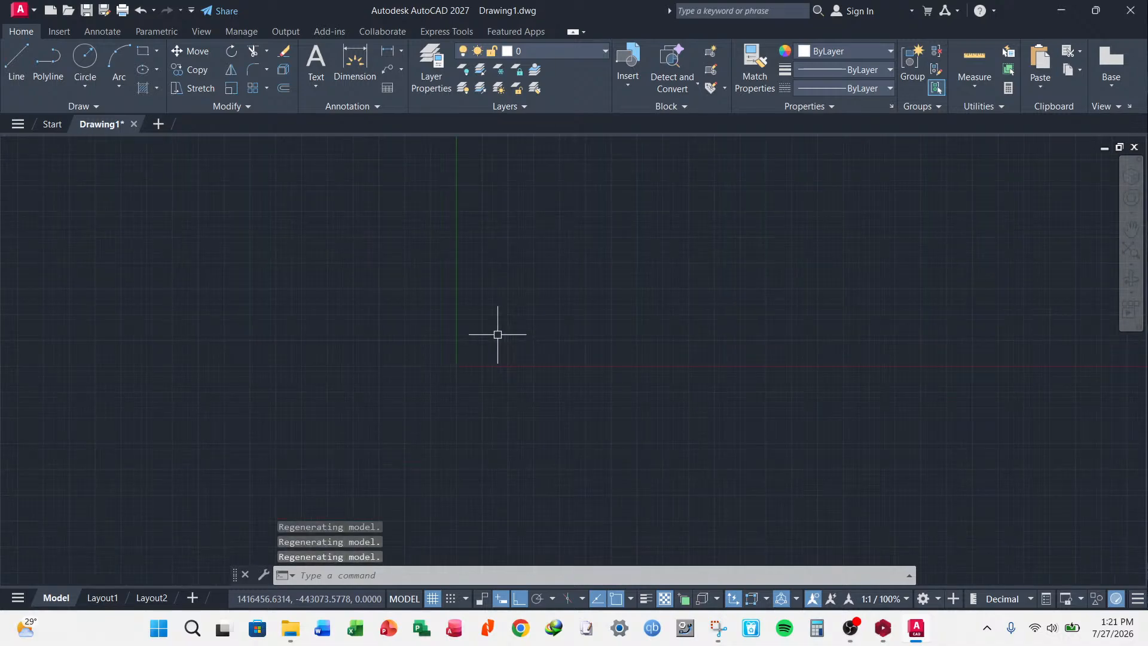
scroll(346, 436, down, 2)
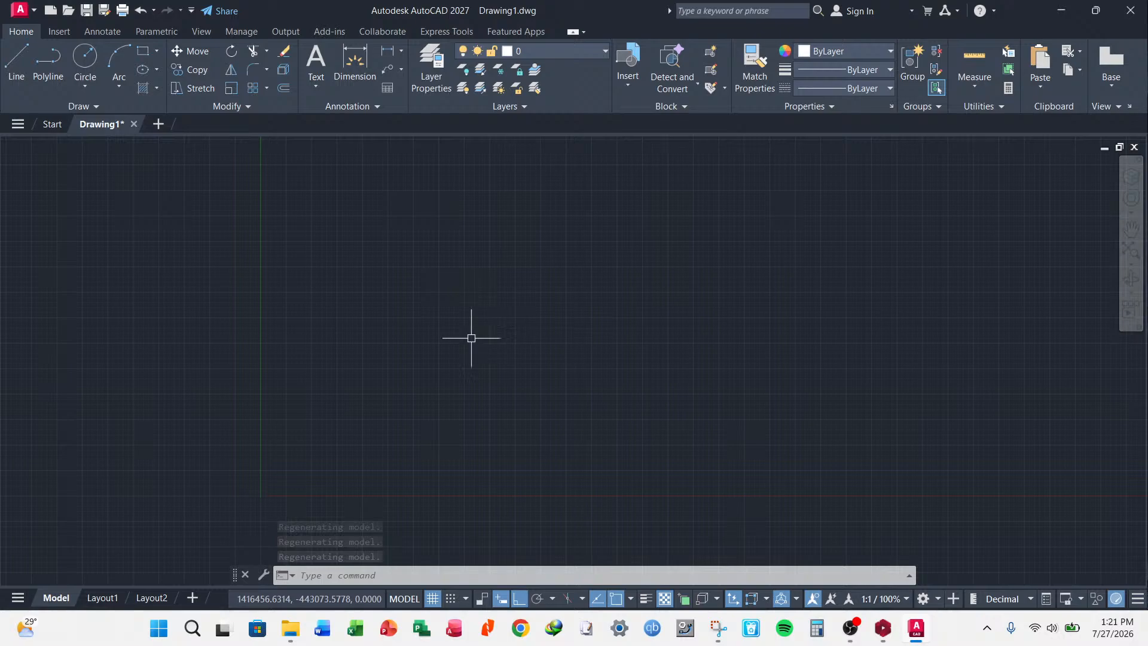
- Compare the Layout1 and Layout2 paper spaces with model space, finishing in Layout1
click(106, 599)
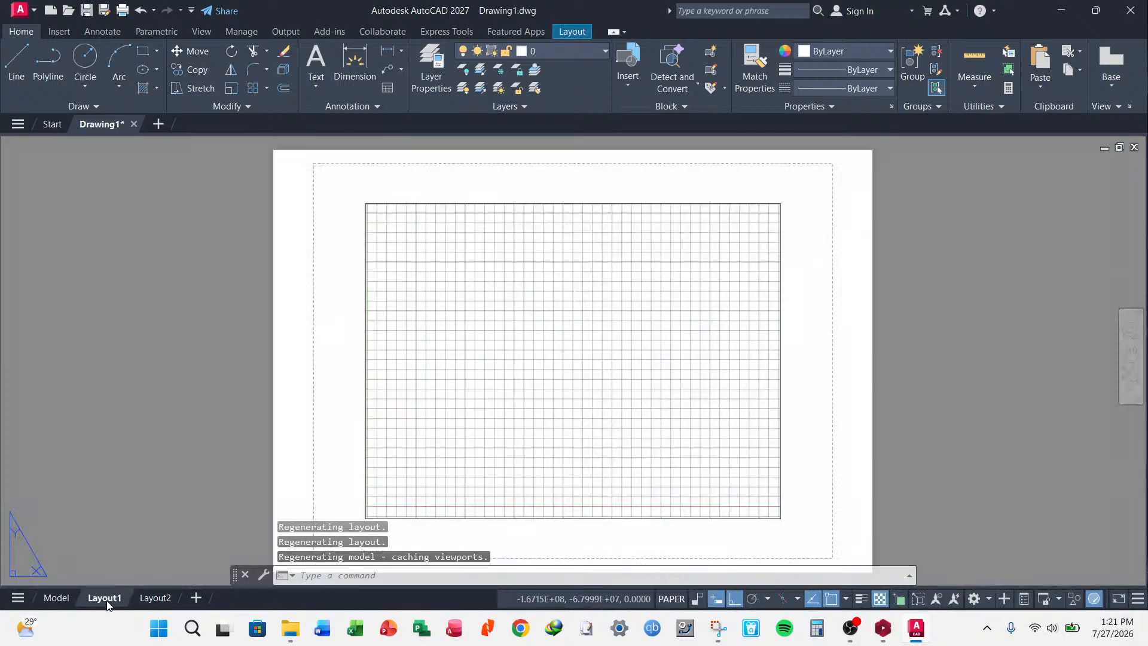
click(175, 594)
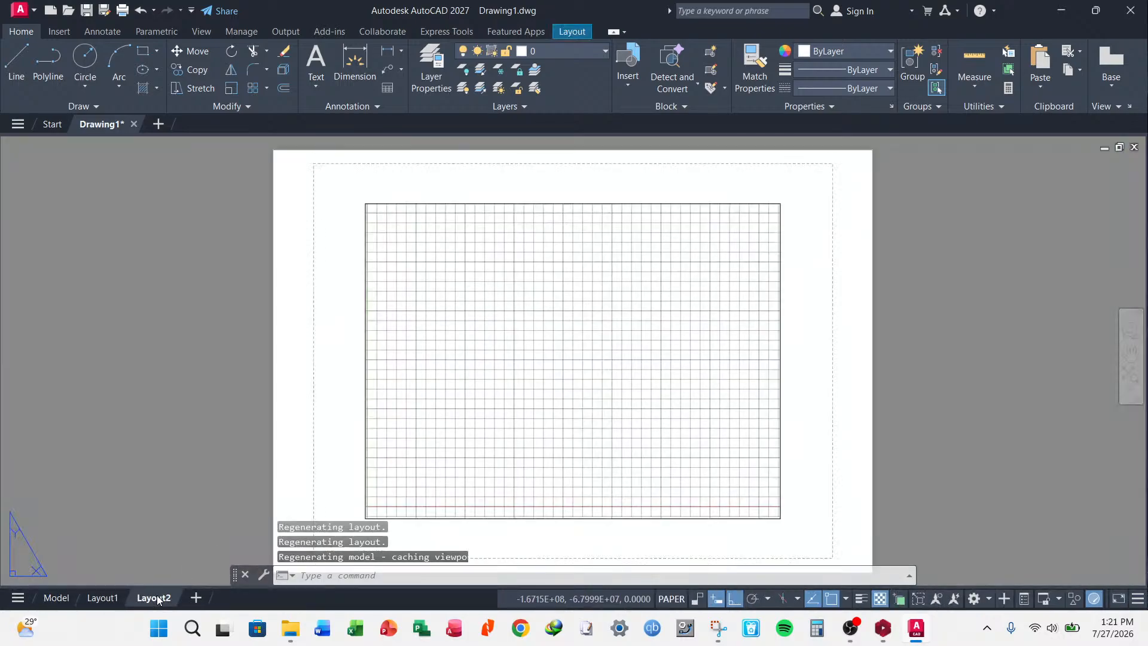
click(102, 598)
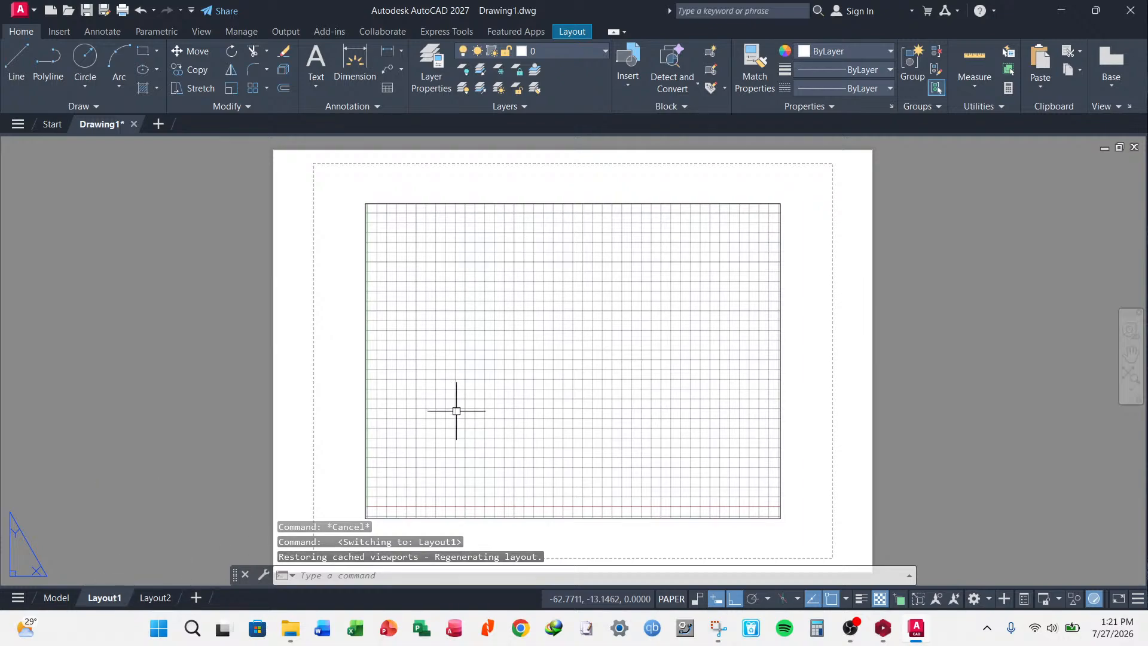
click(56, 597)
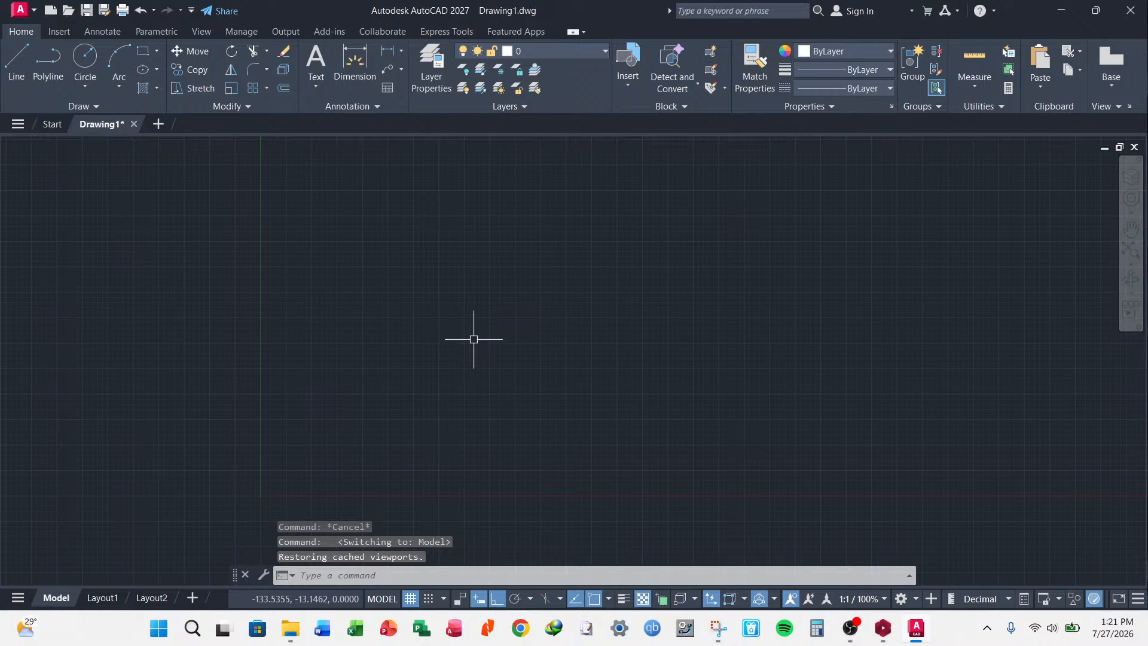
click(102, 597)
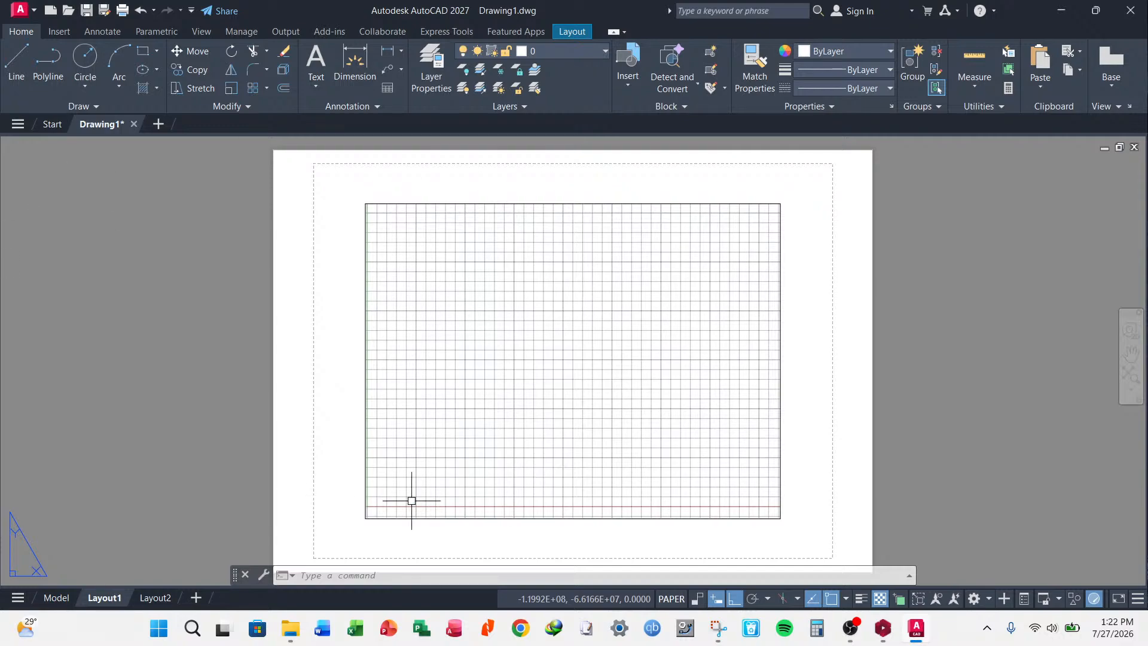
click(107, 598)
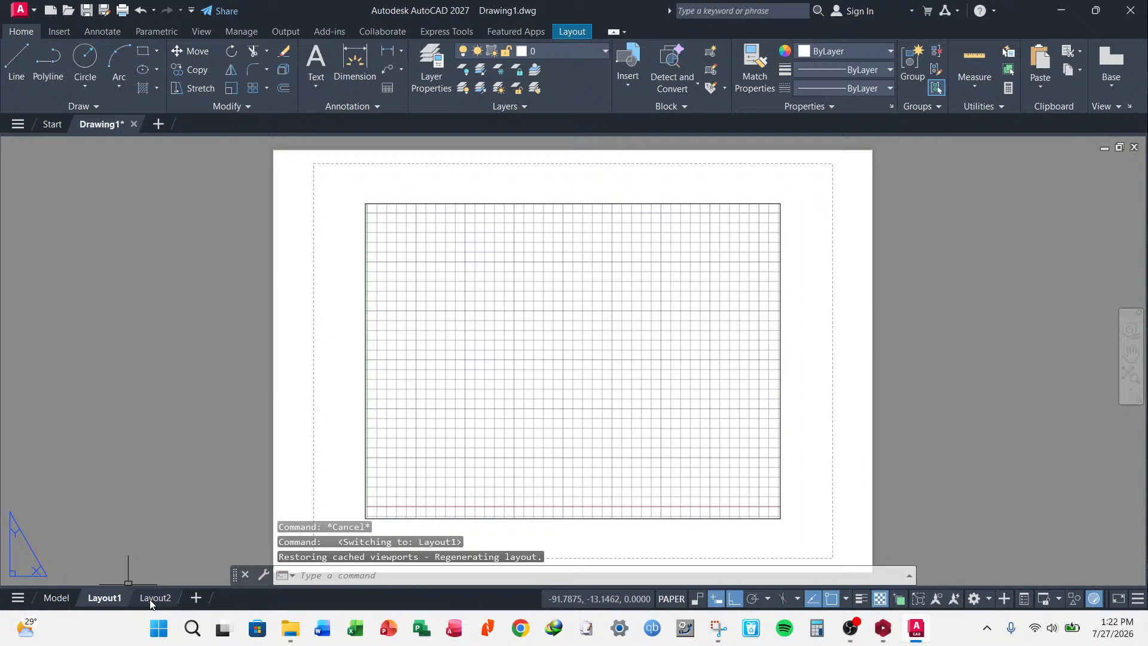
- Delete the Layout2 layout from the drawing and return to model space
right_click(152, 603)
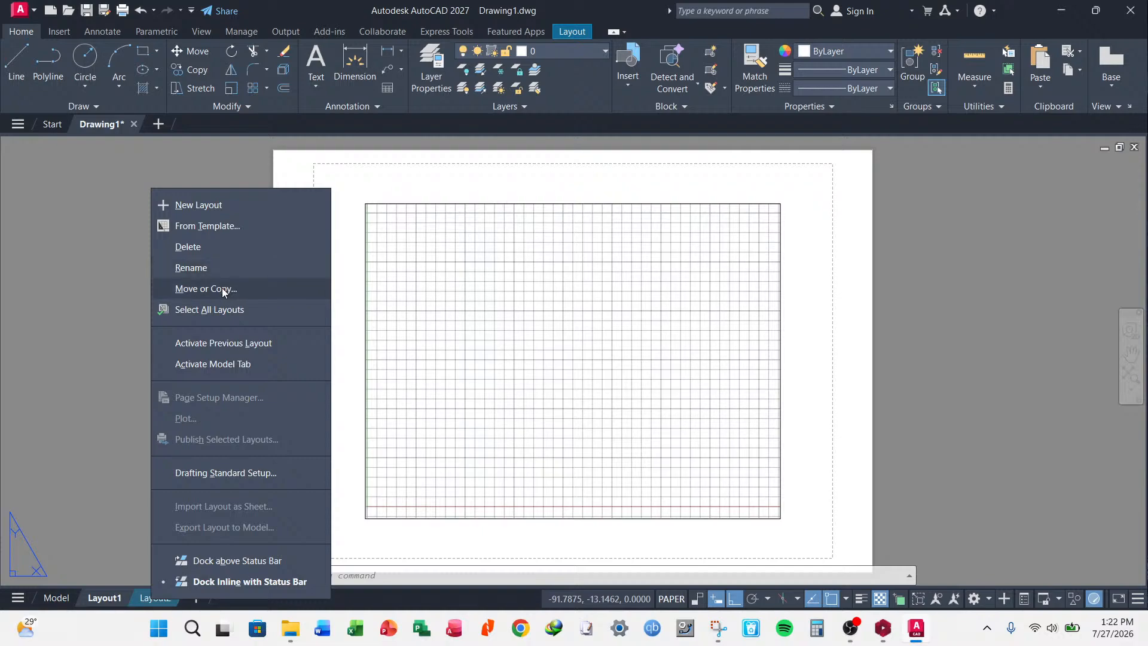
click(214, 247)
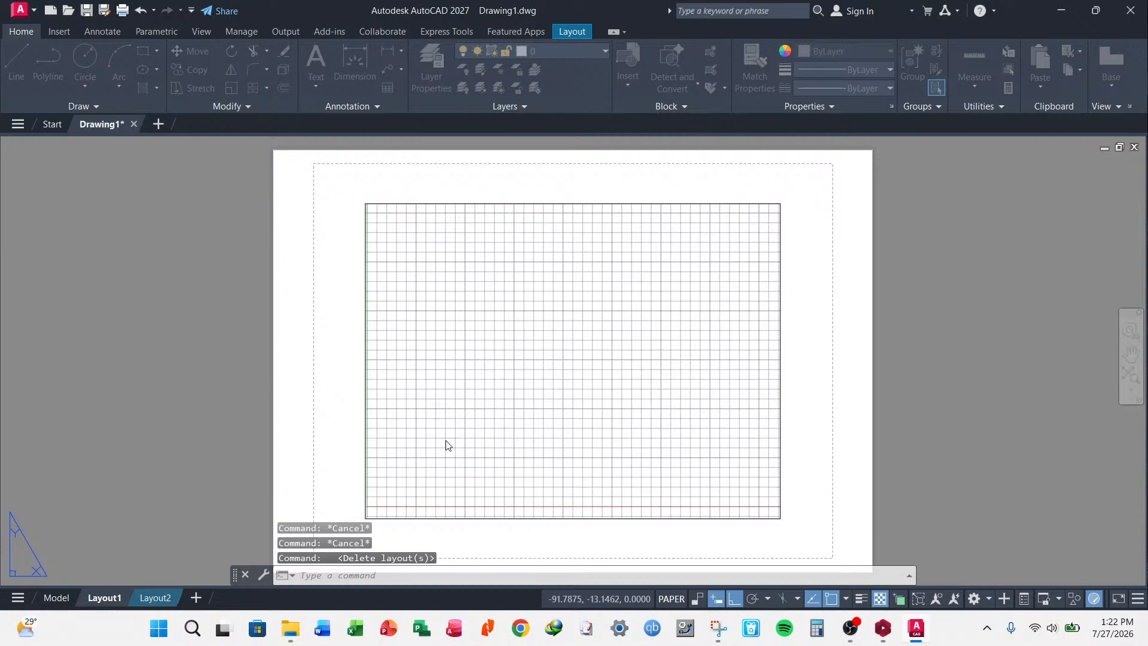
click(620, 392)
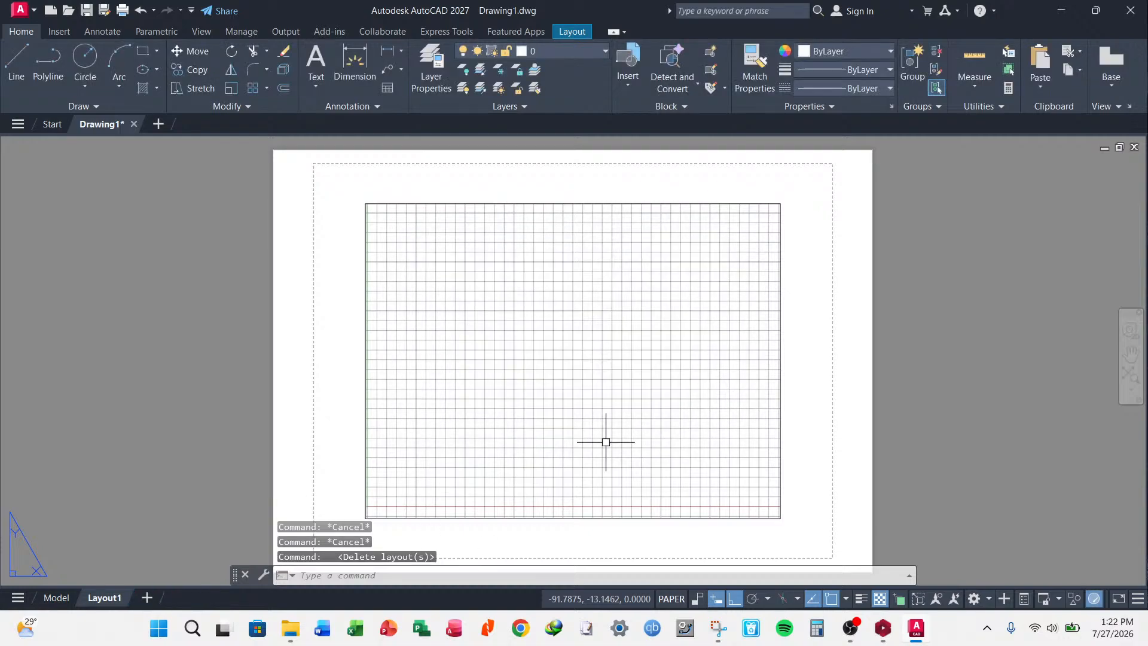
scroll(582, 364, down, 3)
key(Escape)
key(Escape)
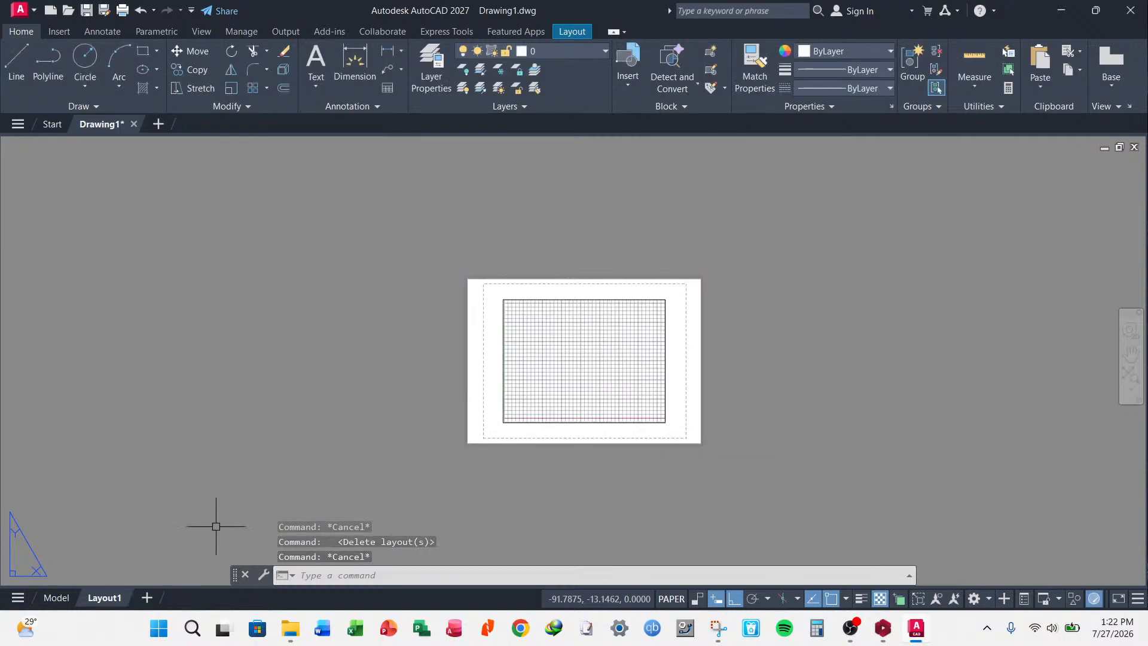
click(55, 598)
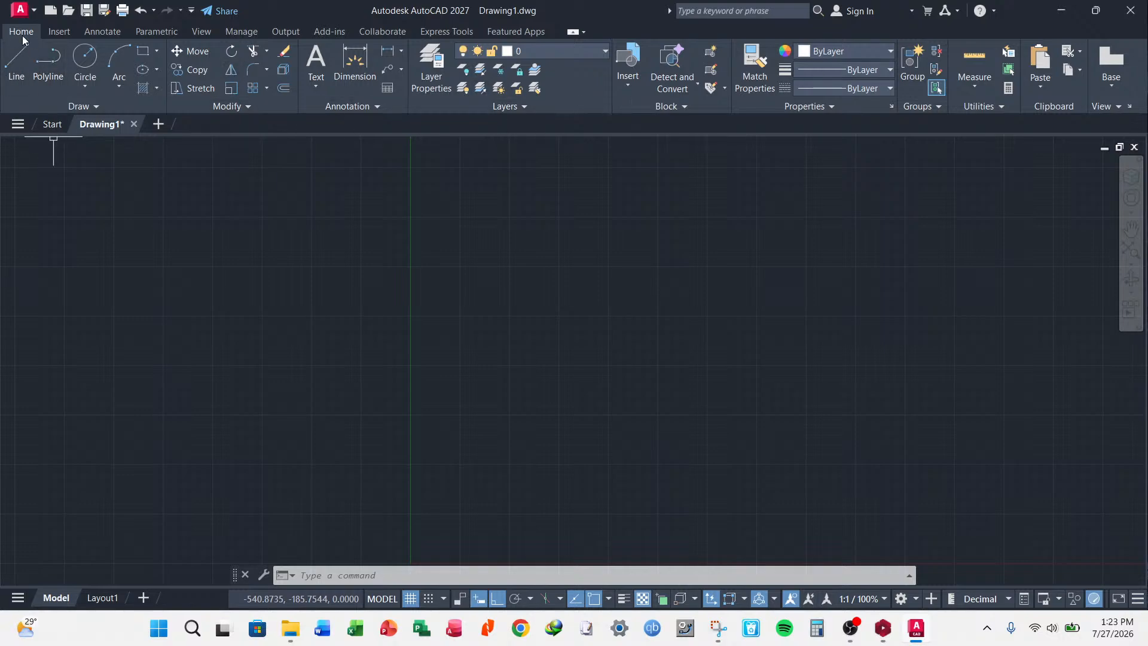
- Examine the Insert, Annotate and Parametric tool sets of the ribbon and compare them with the Home tools
click(59, 31)
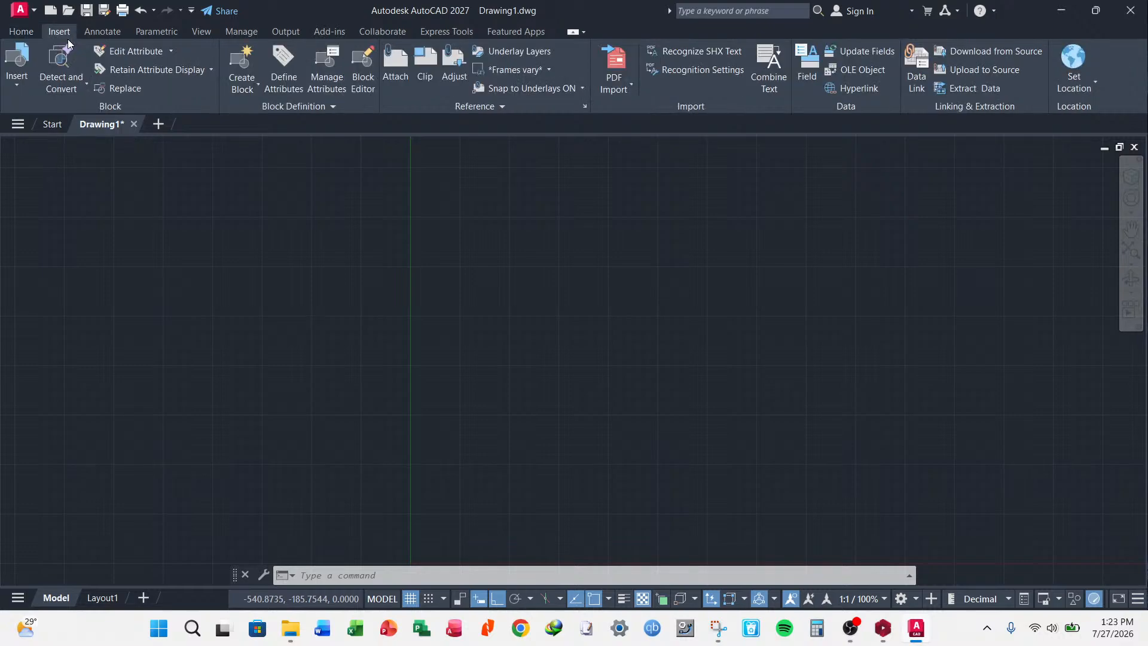
click(105, 33)
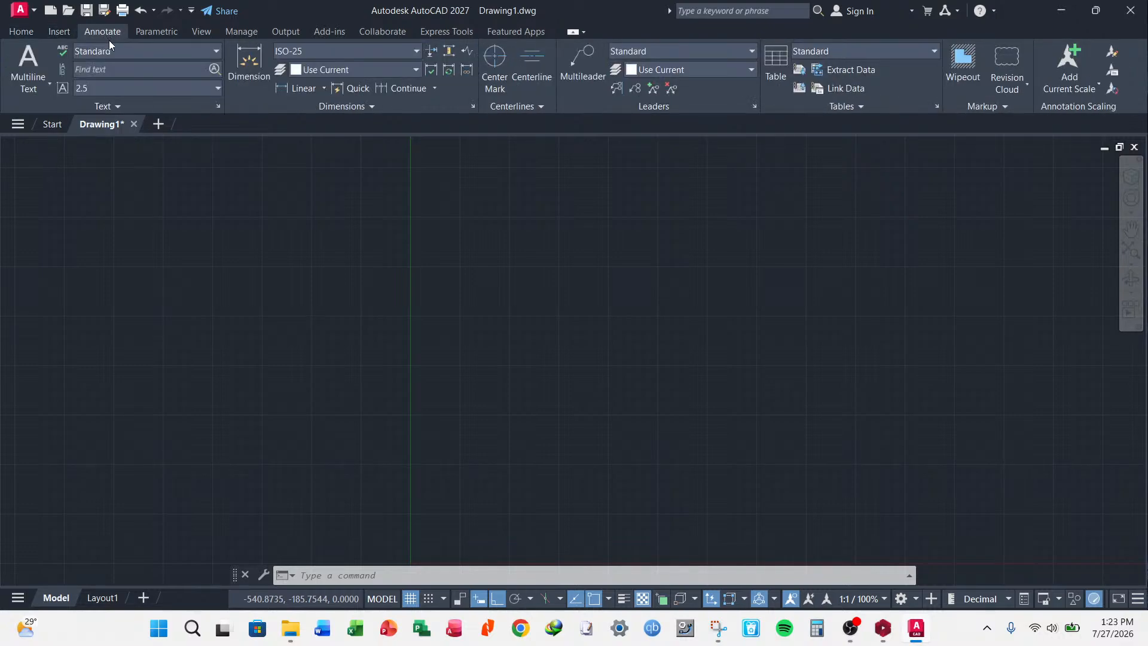
click(60, 33)
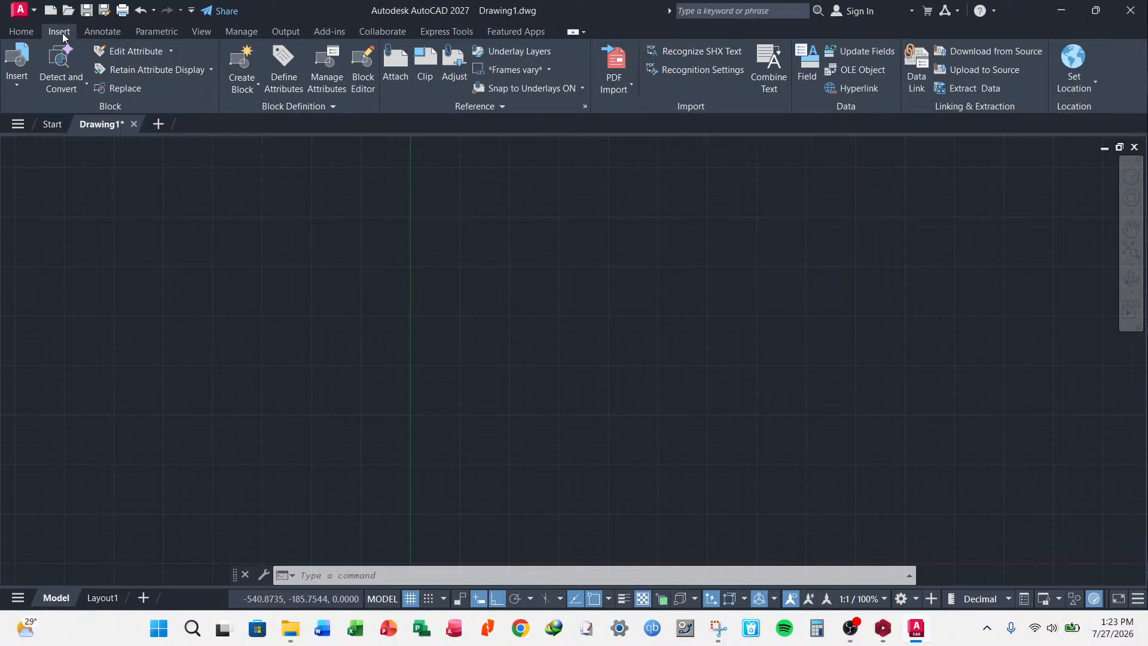
click(24, 33)
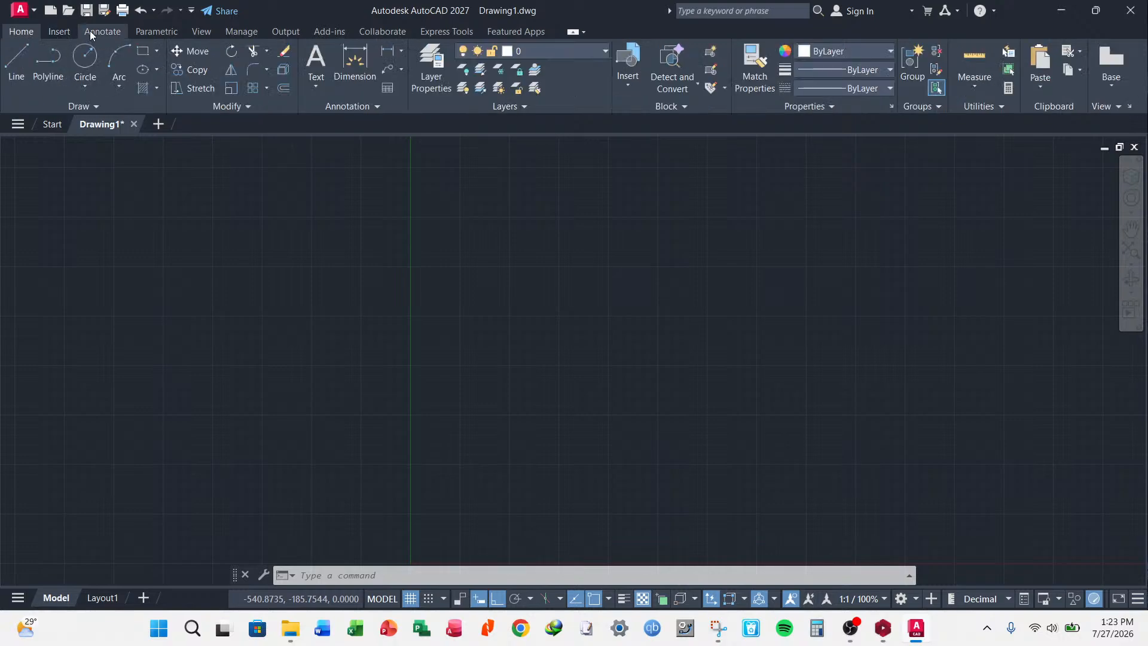
click(103, 32)
click(154, 32)
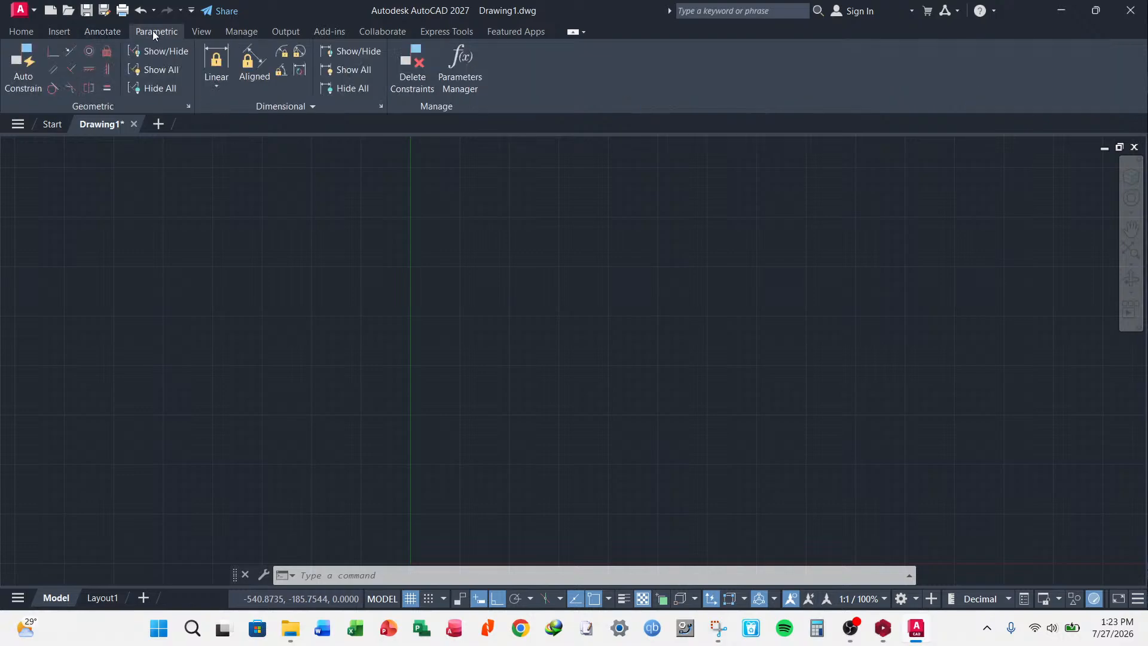
click(105, 34)
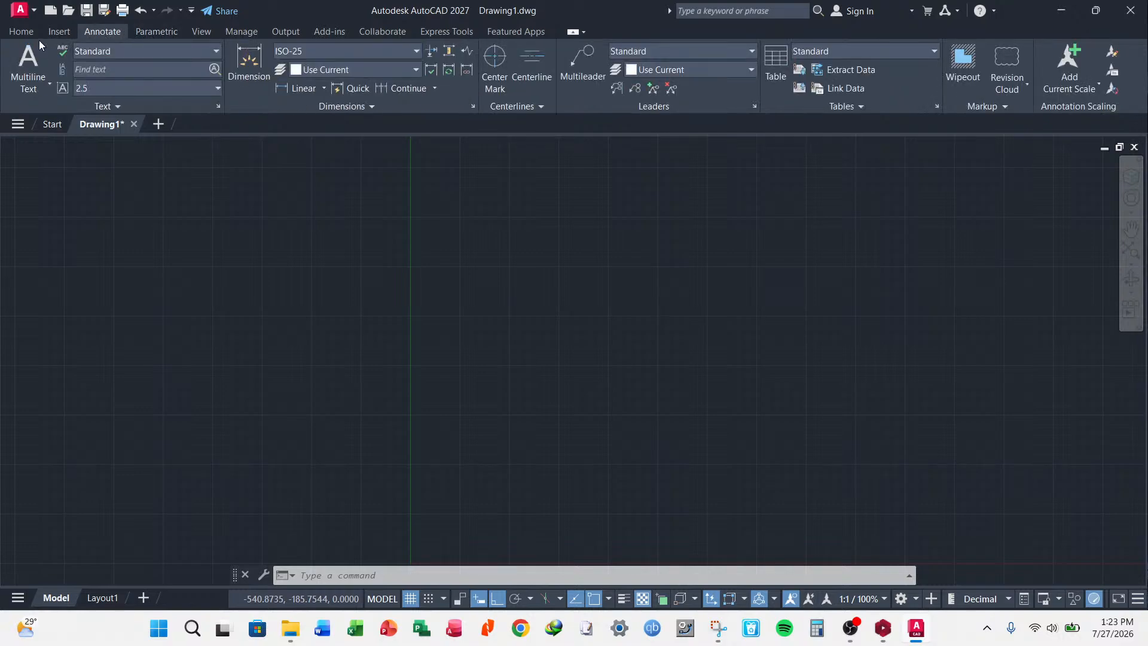
- Compare the Home and Annotate tool sets by alternating between them, finishing on the Home tools
click(31, 34)
click(94, 27)
click(27, 33)
click(92, 33)
click(20, 31)
click(99, 33)
click(19, 36)
- Examine the block insertion and PDF import options, and review the Home and Annotate tool groups
click(56, 33)
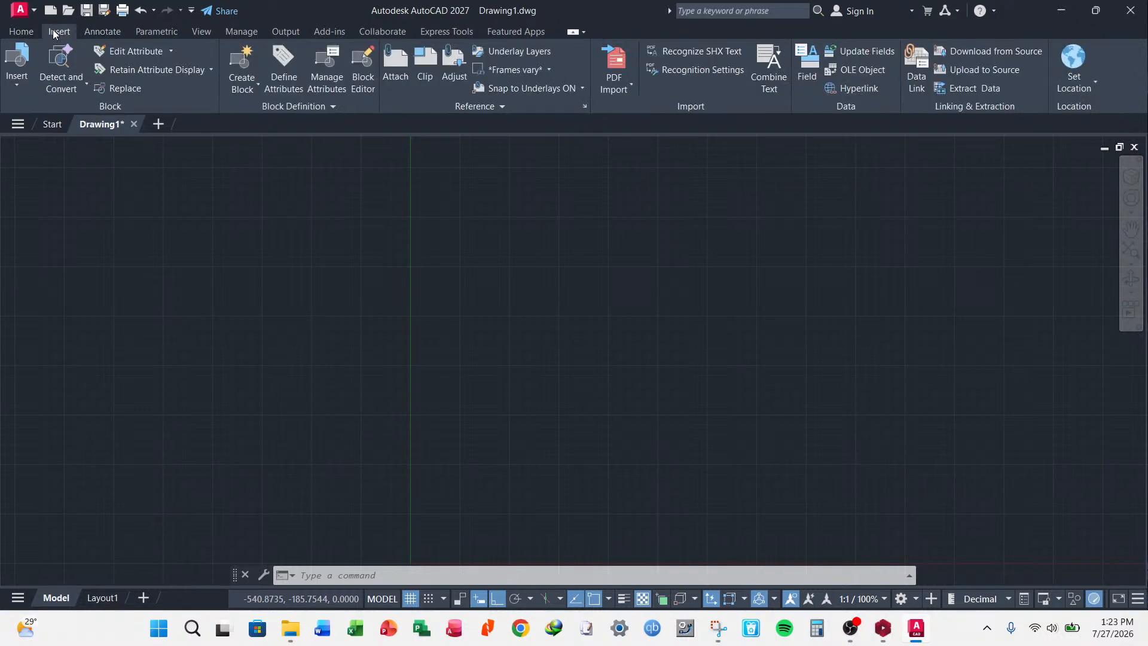
click(16, 88)
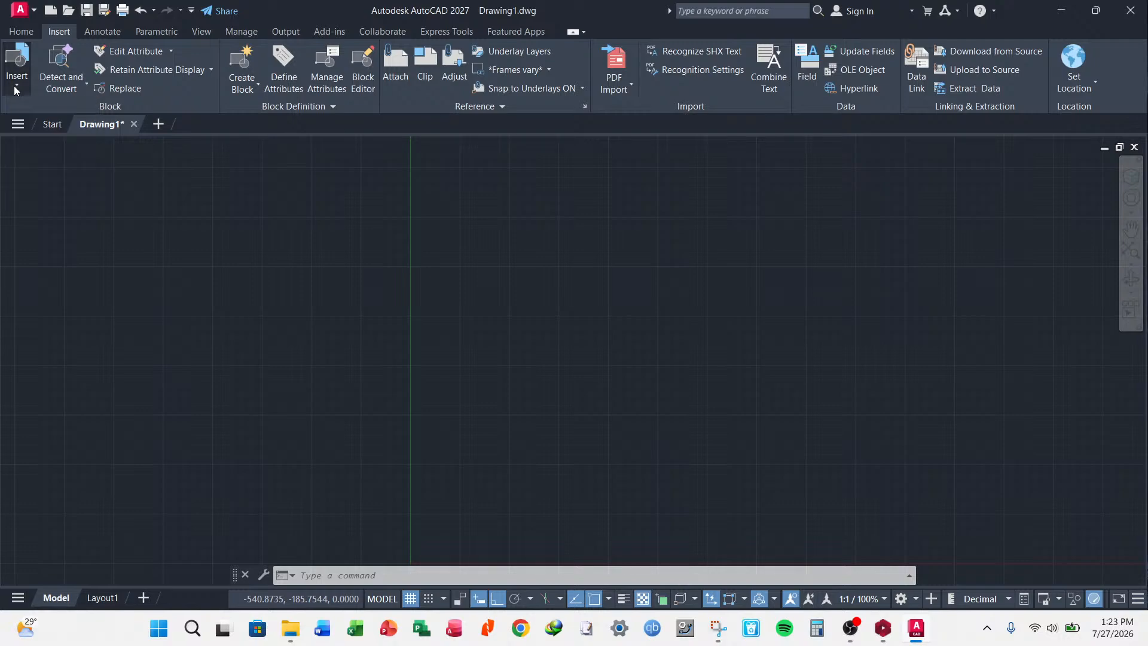
click(631, 88)
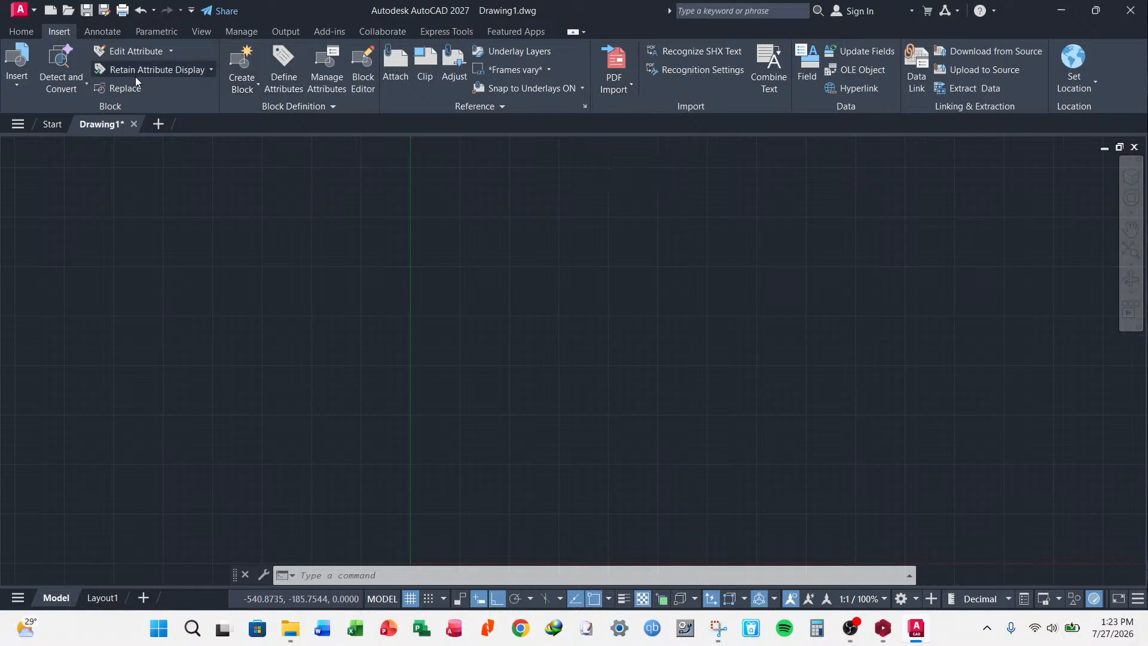
click(23, 33)
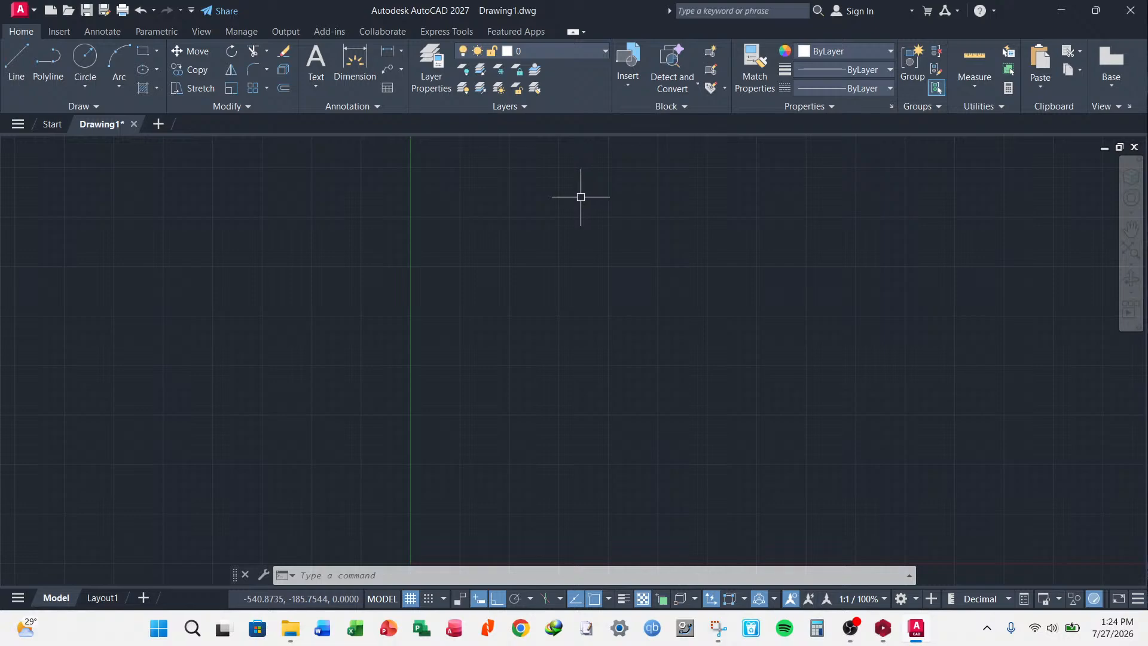
click(102, 32)
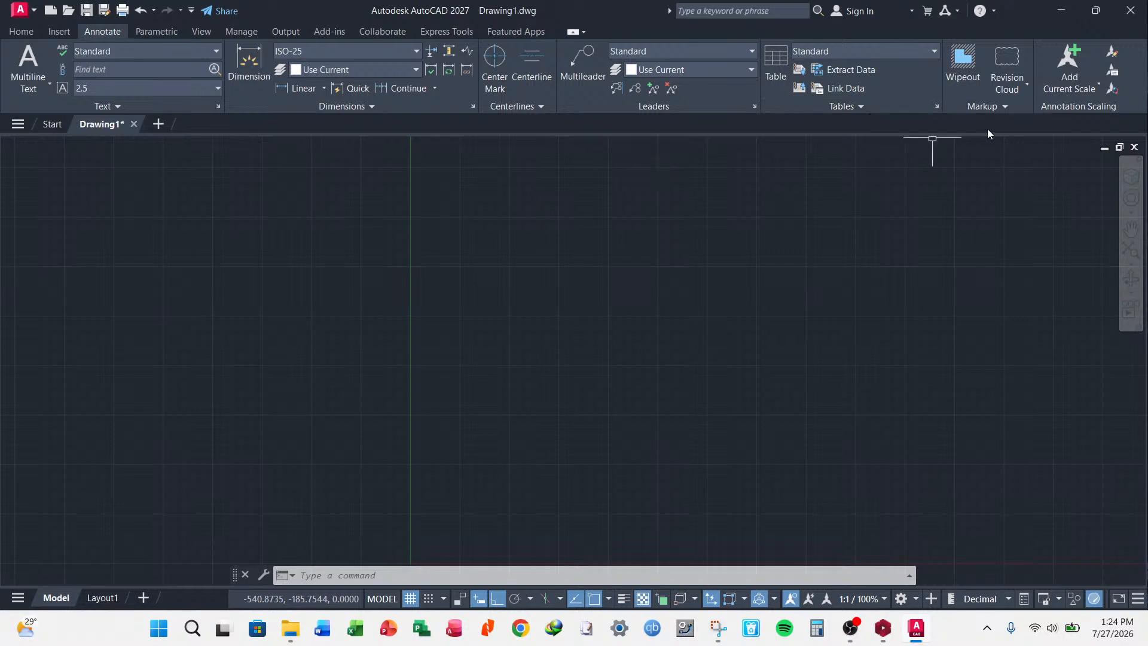
- Draw a single-segment horizontal polyline crossing the green vertical axis above the origin
click(20, 31)
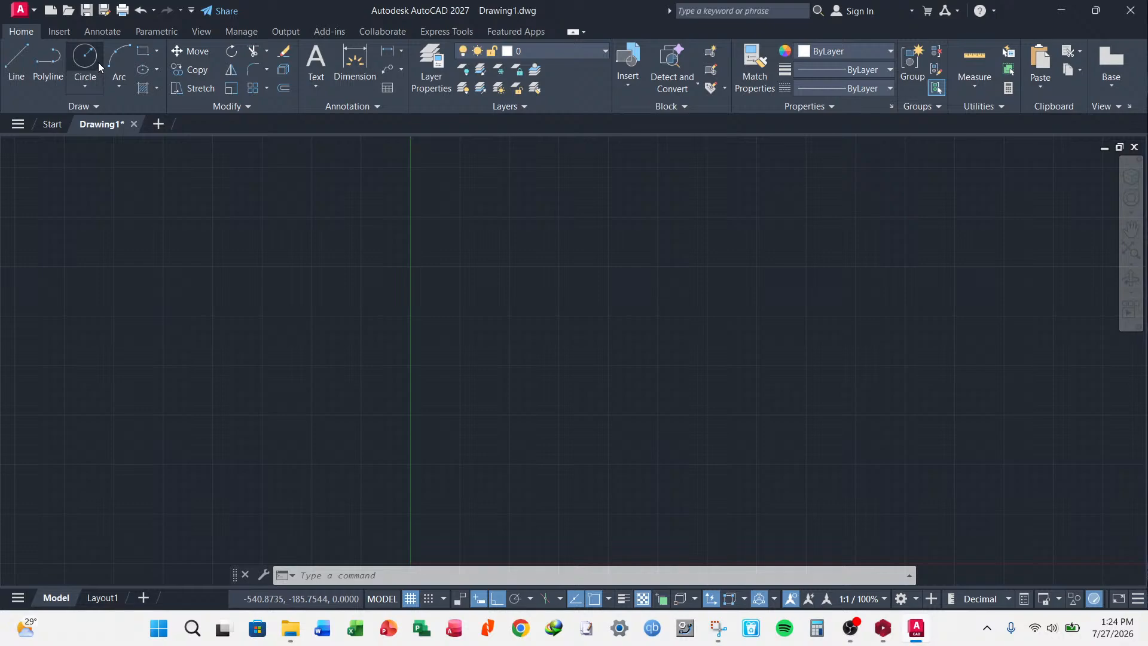
click(48, 60)
click(219, 226)
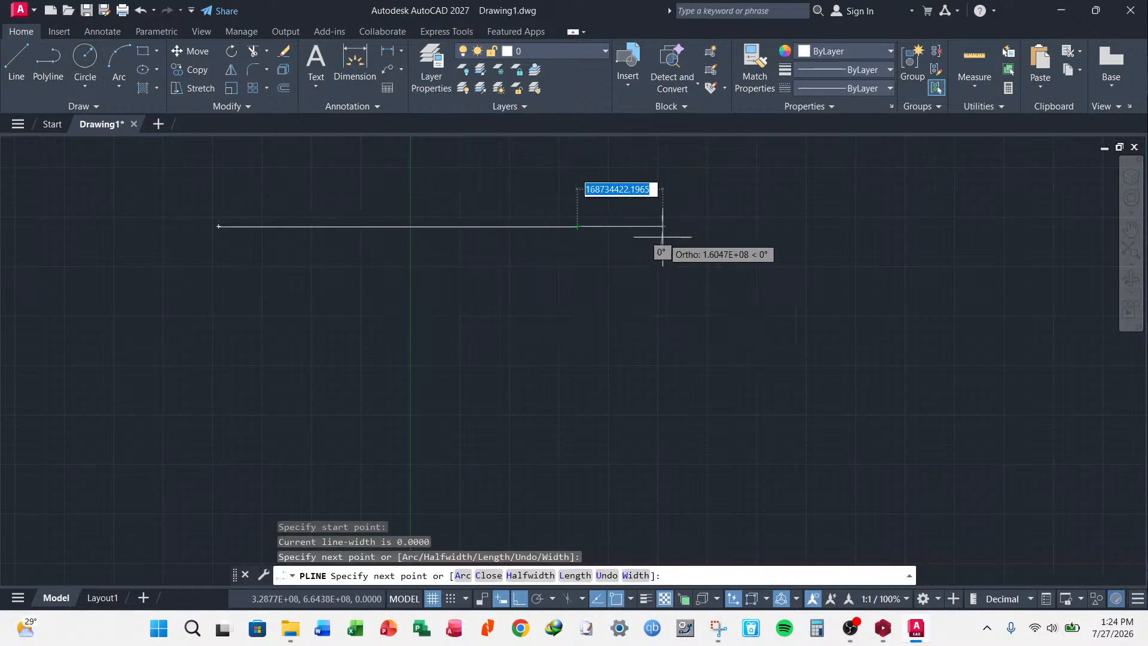
key(Escape)
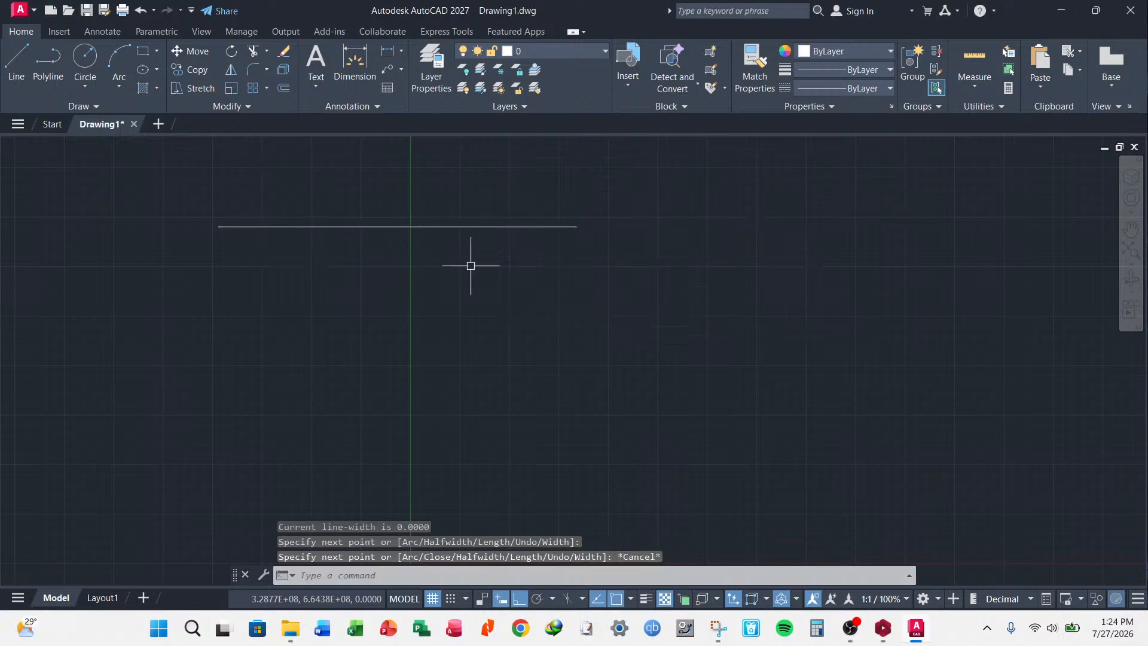
scroll(505, 231, down, 3)
scroll(489, 225, up, 3)
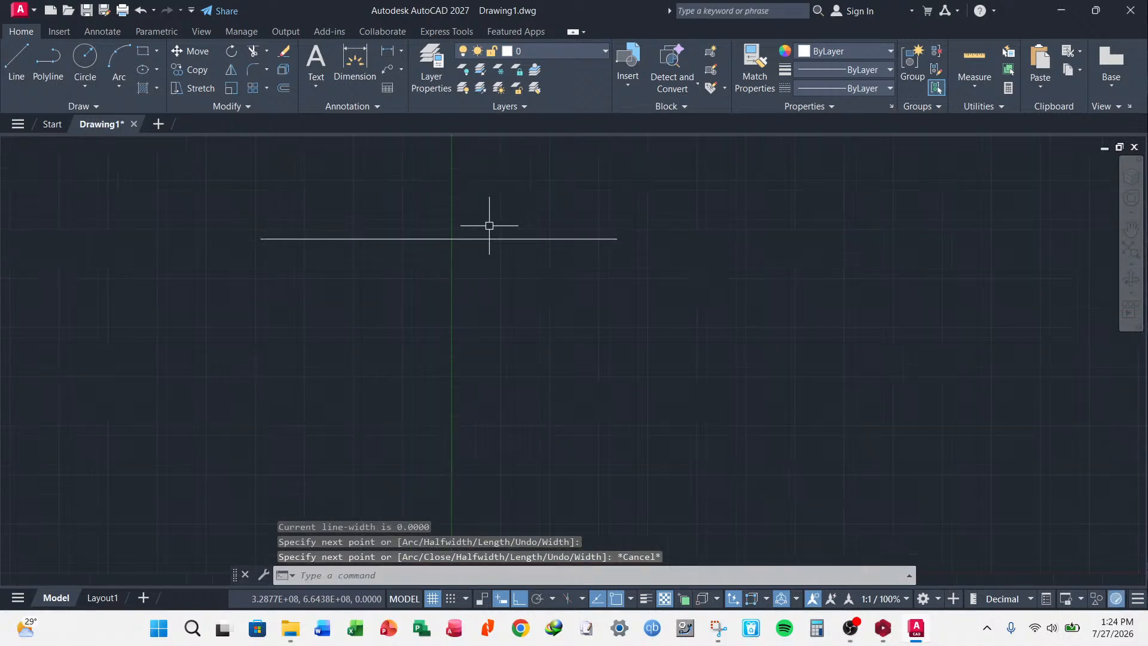
- Draw a stepped polyline of eleven alternating horizontal and vertical segments starting below the first one, with object snap turned off
click(48, 65)
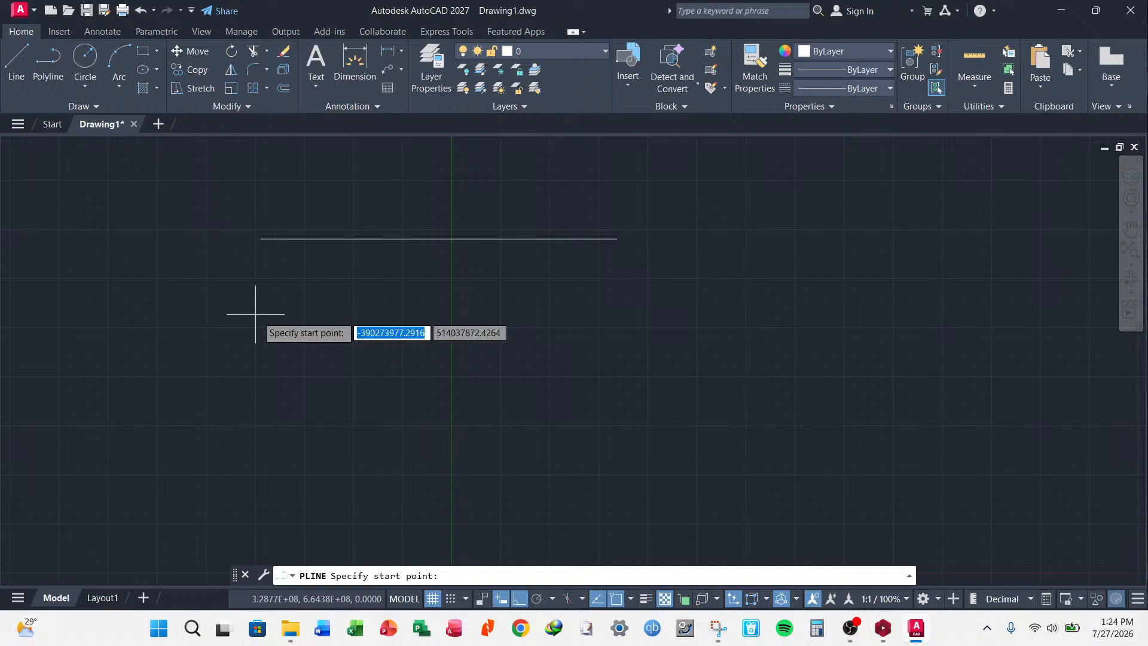
click(258, 328)
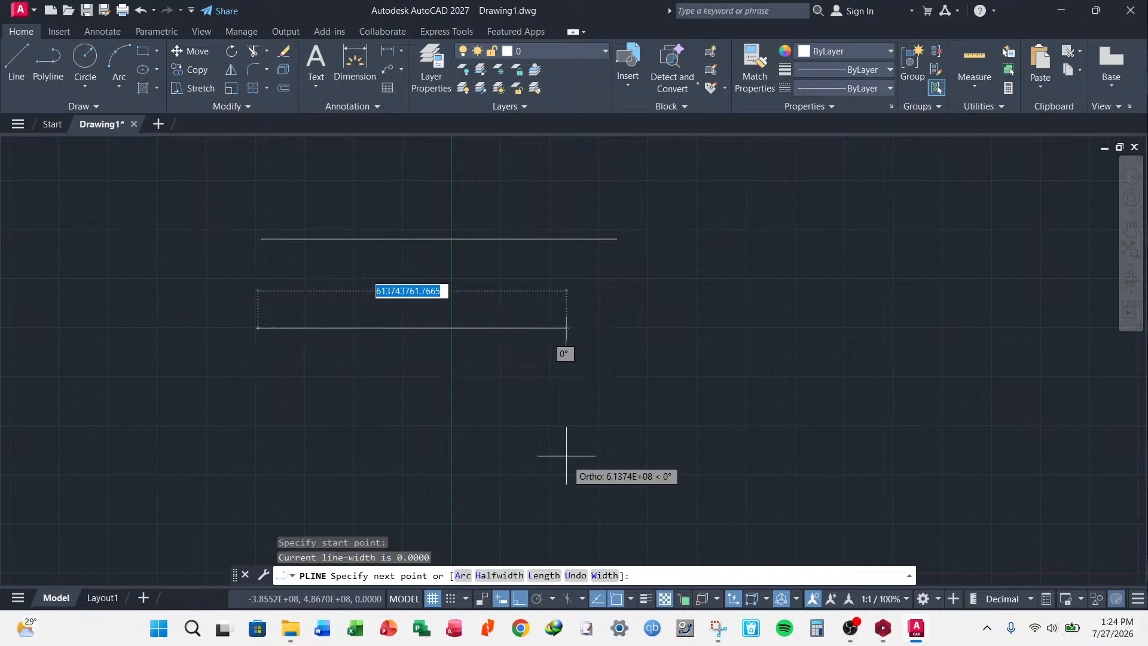
click(617, 599)
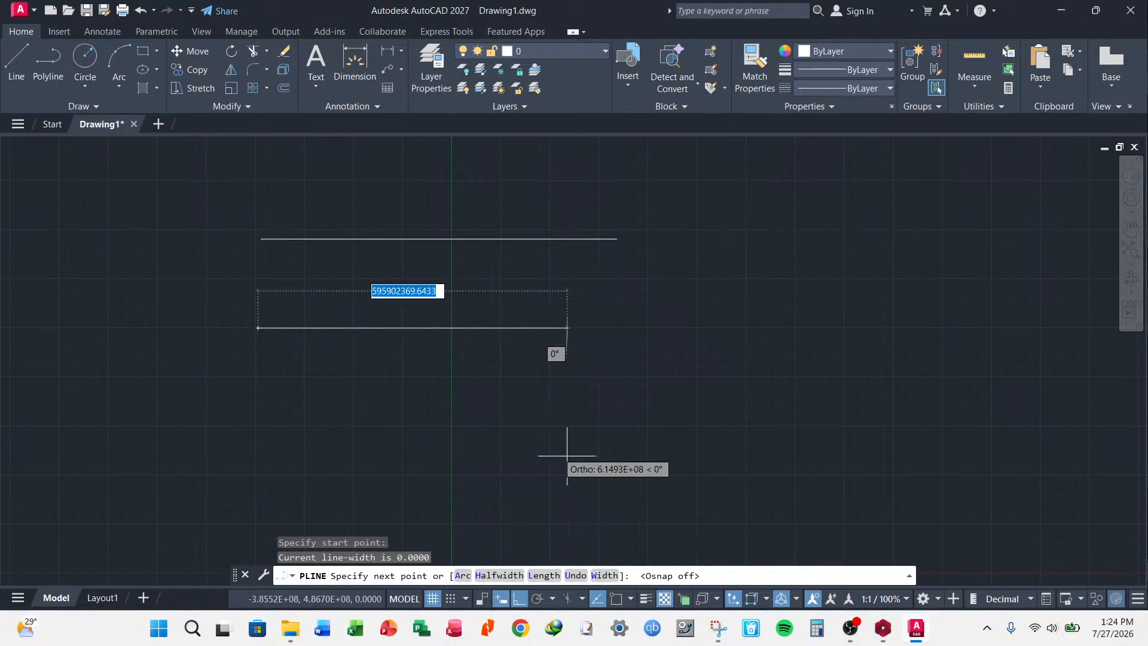
click(418, 327)
click(418, 476)
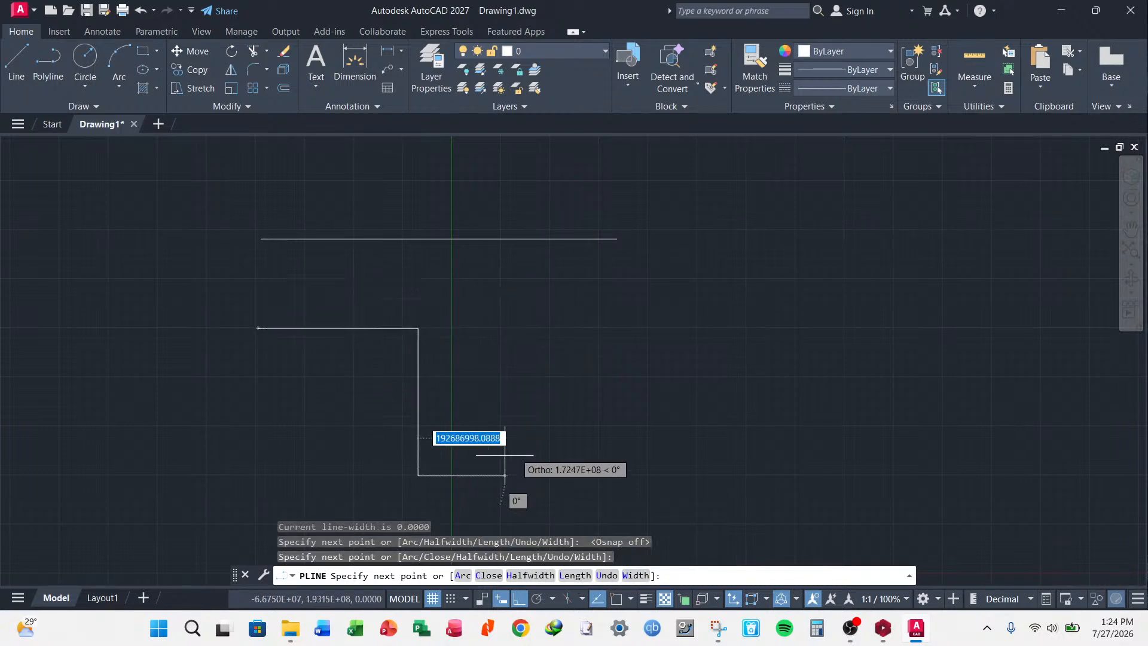
click(599, 476)
click(599, 317)
click(791, 317)
click(792, 388)
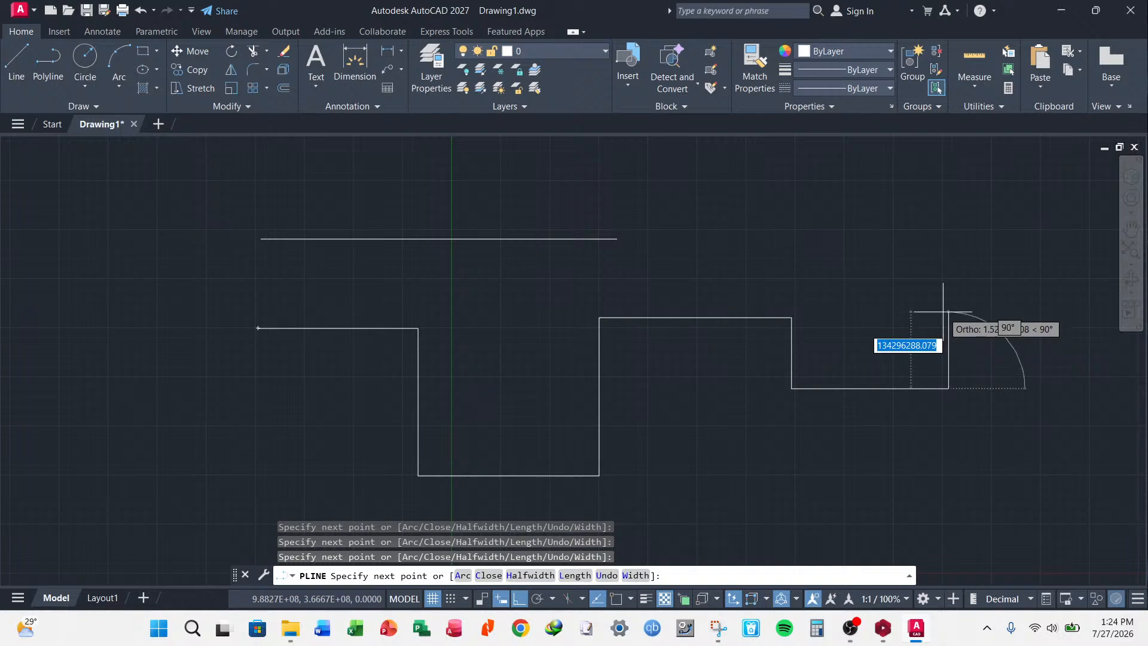
click(948, 388)
click(948, 260)
click(853, 260)
click(834, 144)
click(978, 146)
key(Escape)
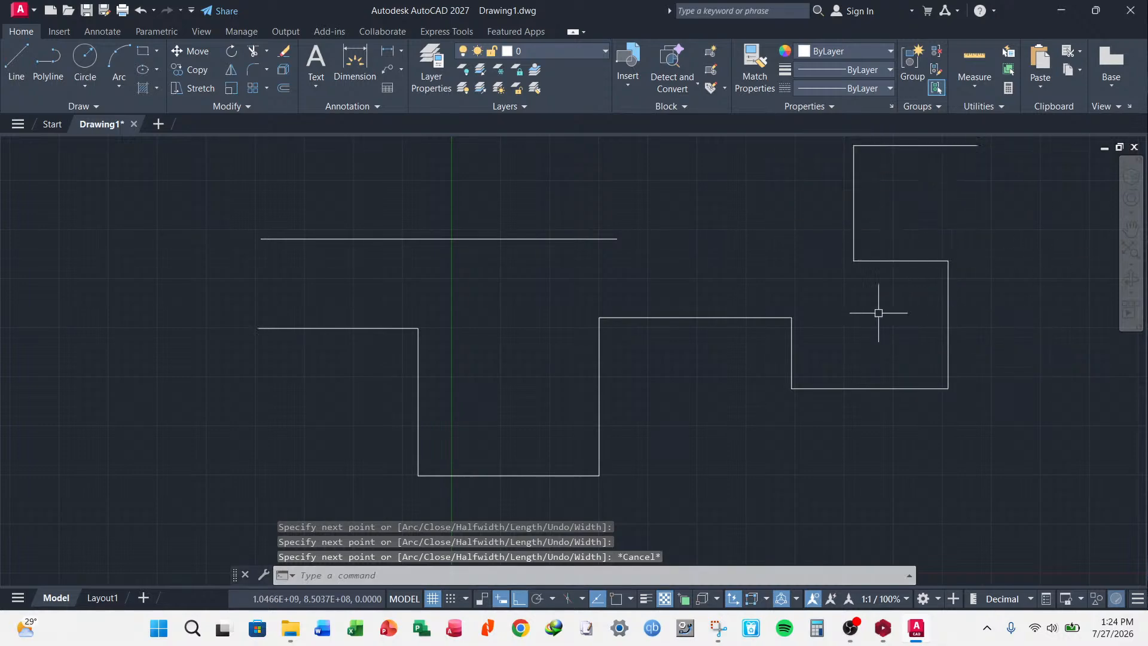
- Draw four connected horizontal and vertical segments with the Line command below the stepped polyline
click(15, 59)
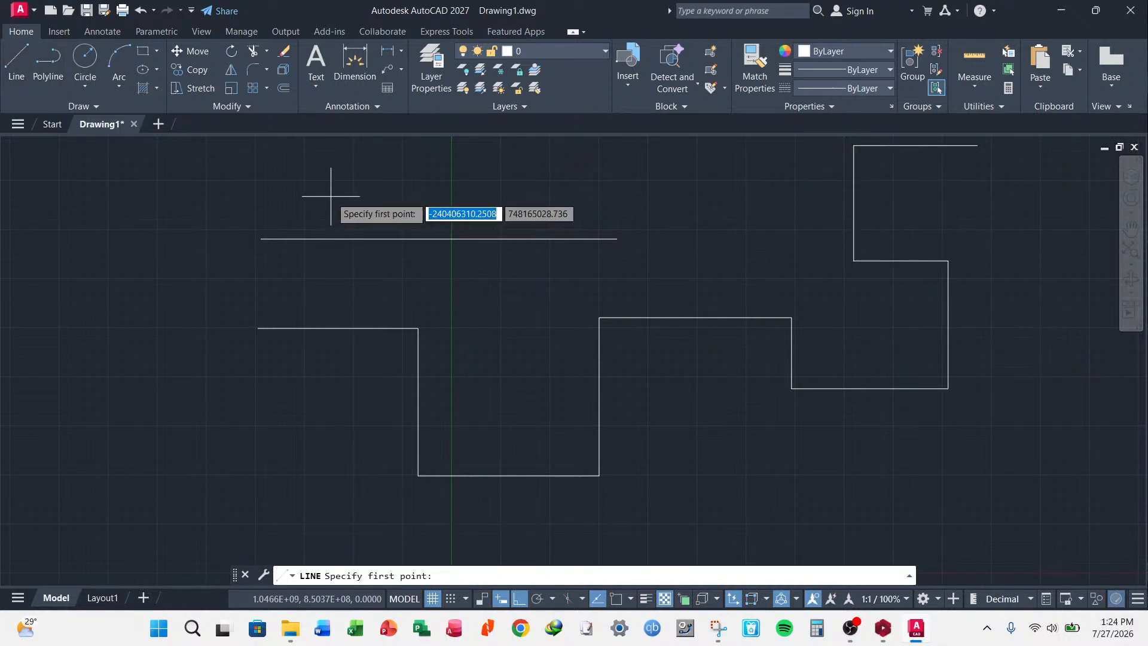
scroll(381, 191, down, 3)
click(442, 420)
click(560, 346)
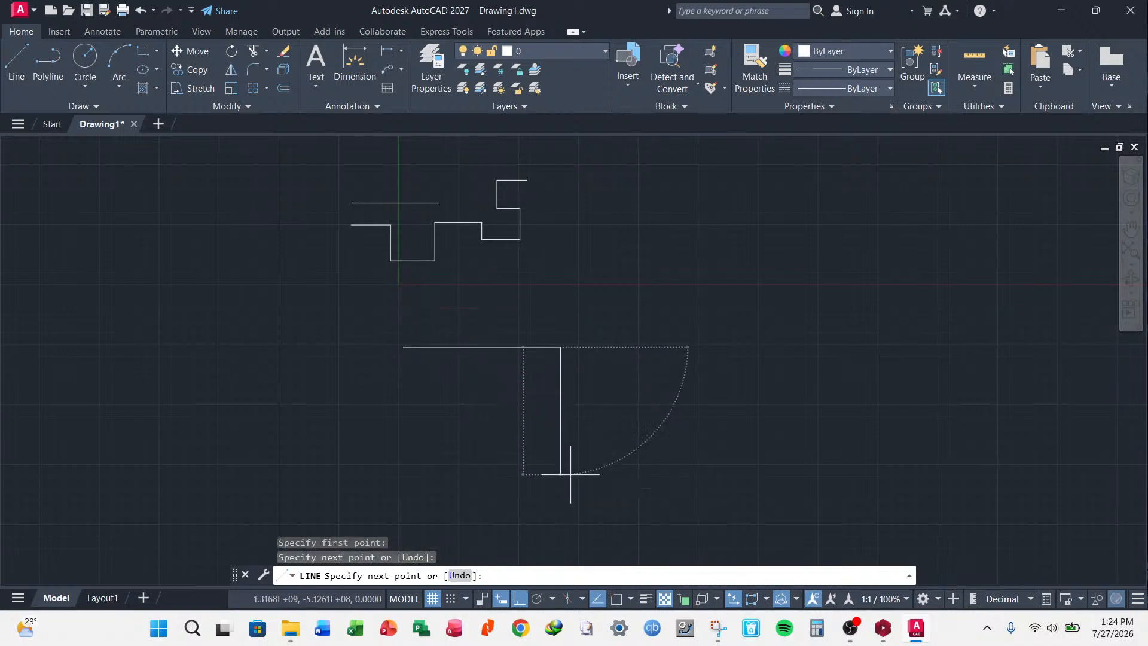
click(560, 474)
click(747, 474)
key(Escape)
- Select the individual line segments and the stepped polyline in turn to compare how each is selected, clearing the selection each time
click(563, 356)
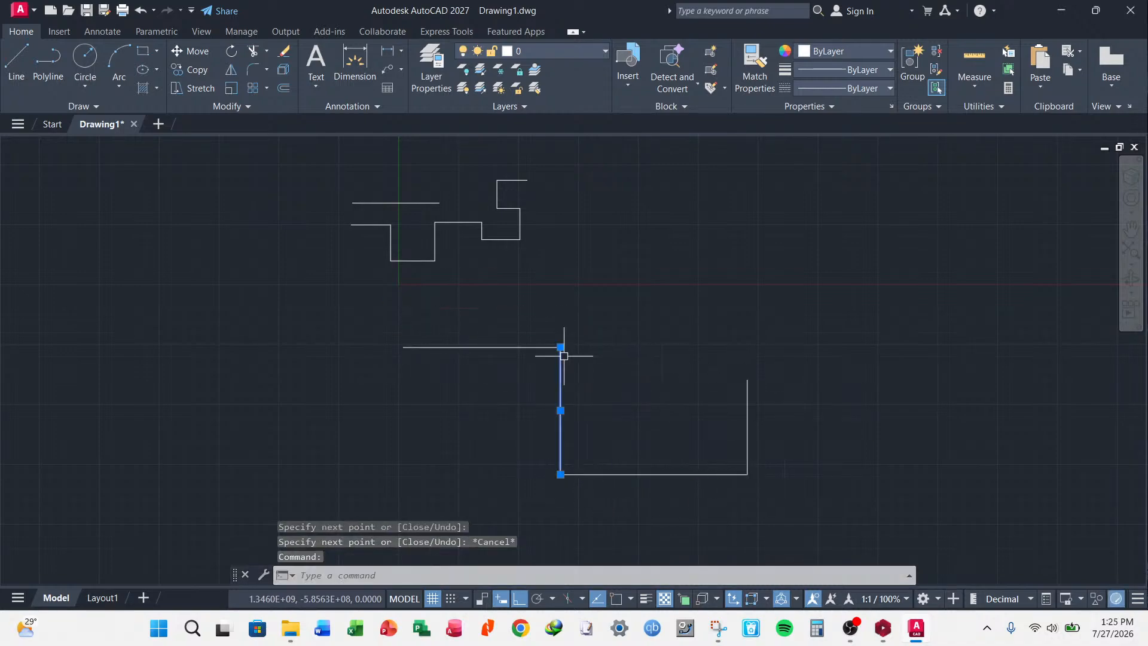
key(Escape)
click(439, 236)
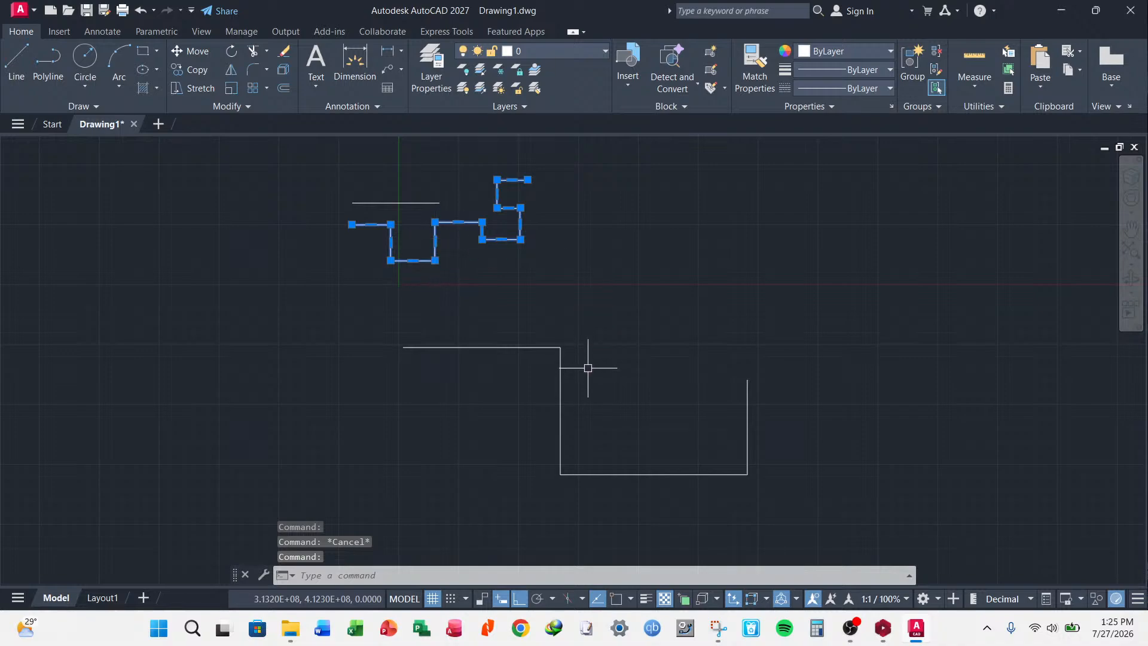
key(Escape)
click(502, 346)
key(Escape)
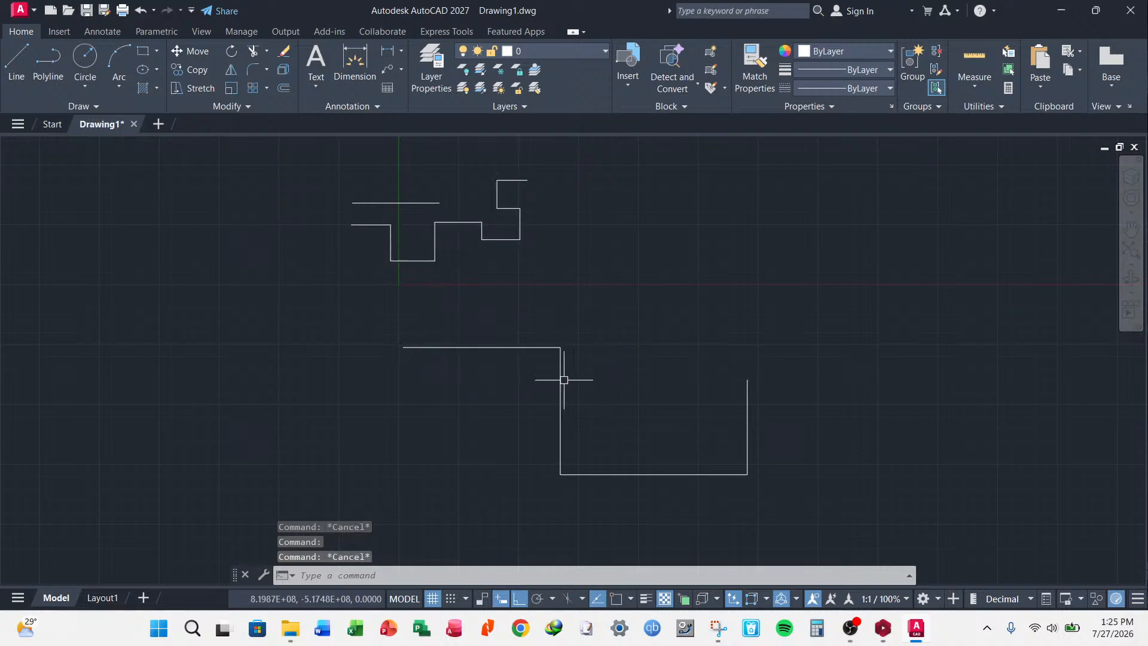
click(561, 382)
key(Escape)
click(610, 474)
key(Escape)
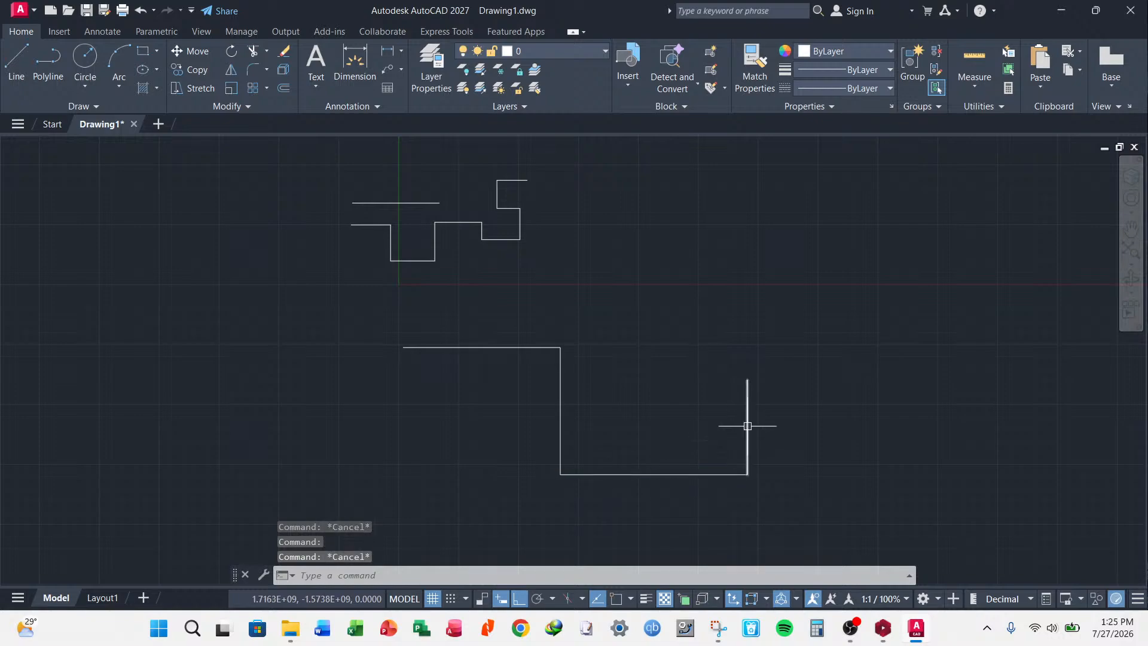
click(746, 421)
key(Escape)
click(560, 378)
key(Escape)
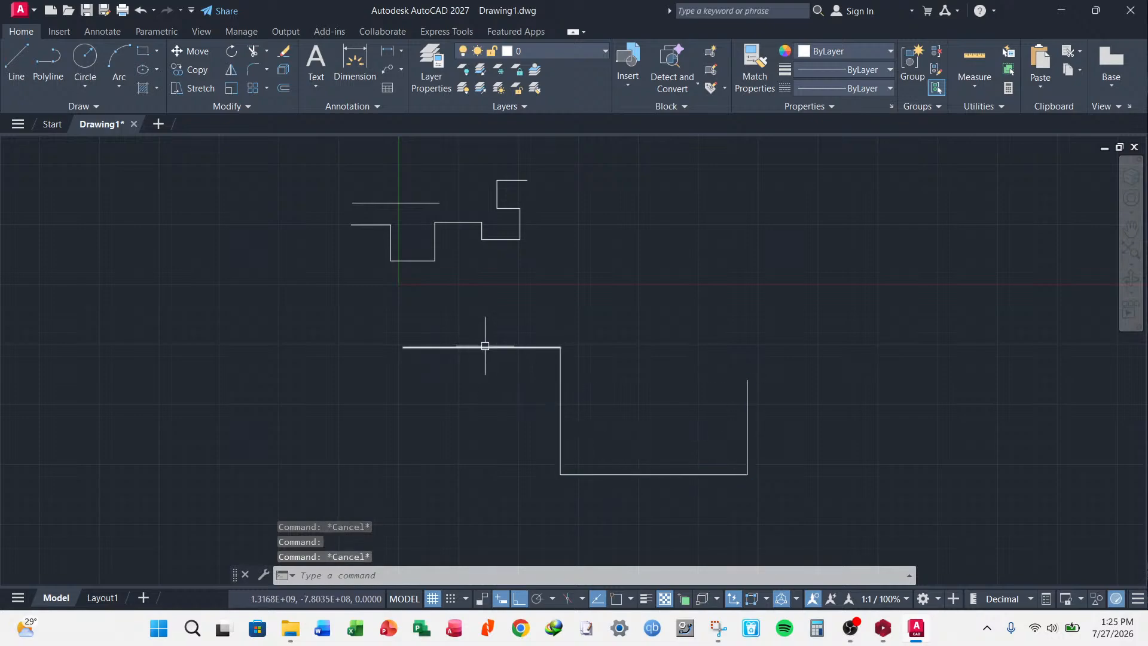
click(484, 346)
key(Escape)
click(496, 239)
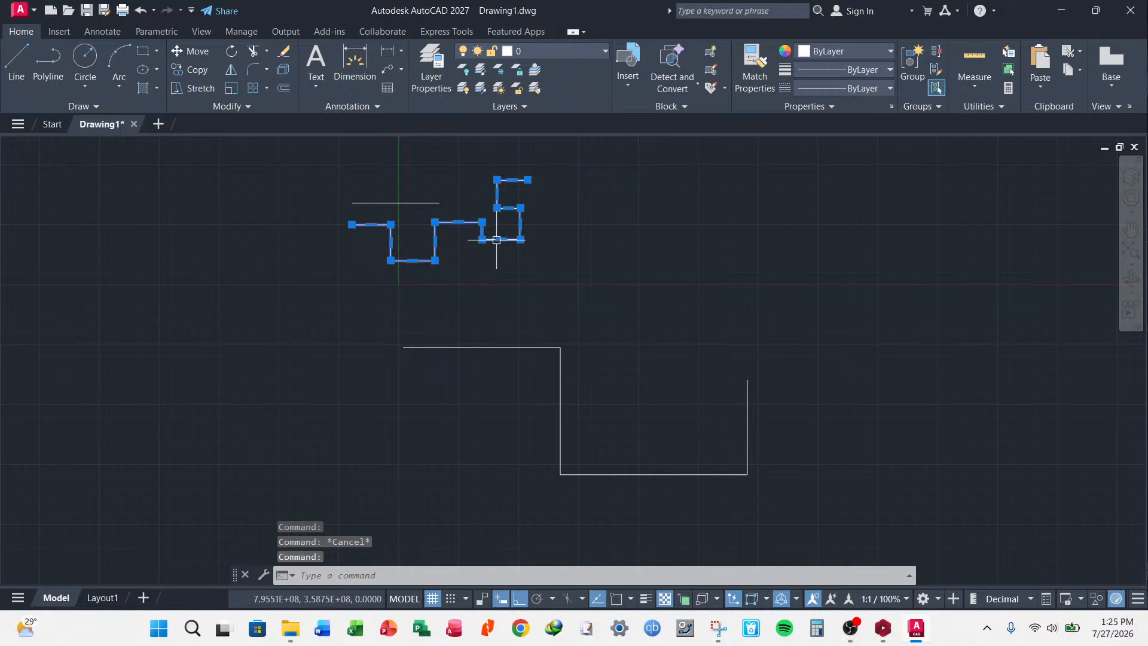
key(Escape)
- Draw a circle by center and radius to the right of the existing polylines
scroll(451, 256, down, 4)
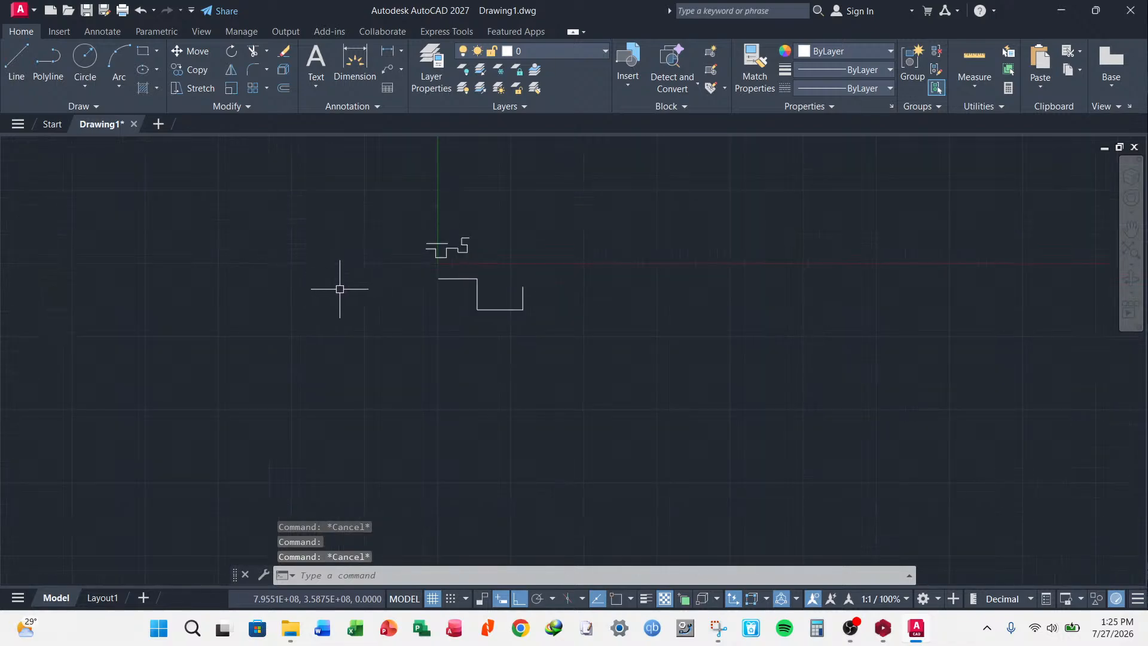
click(84, 84)
click(85, 57)
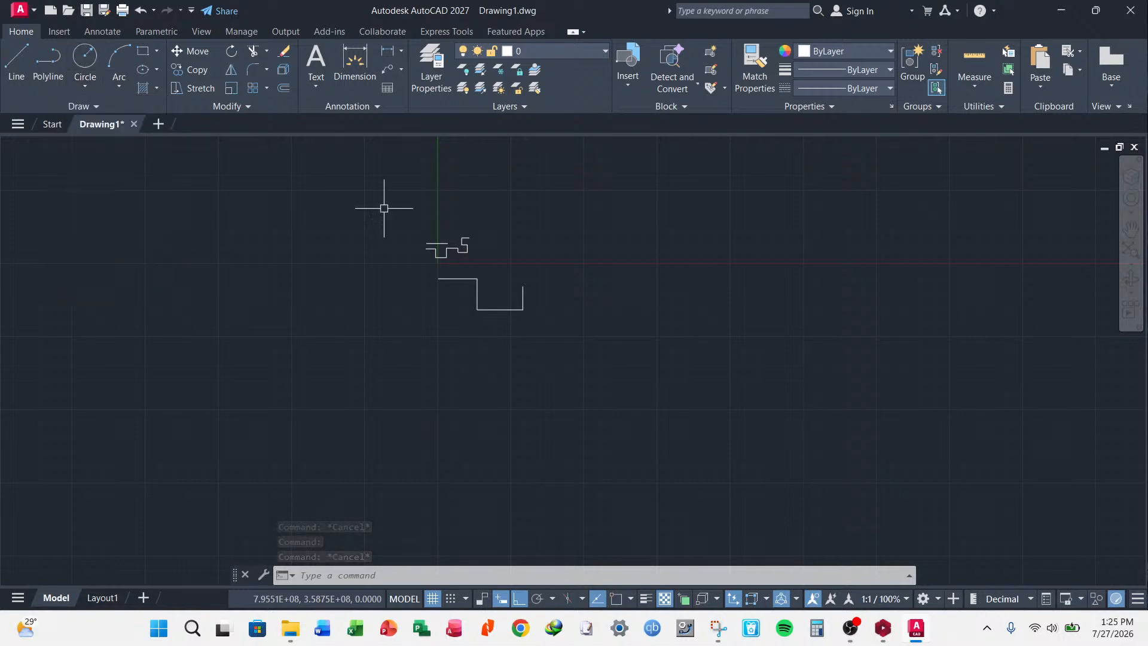
click(88, 56)
click(643, 224)
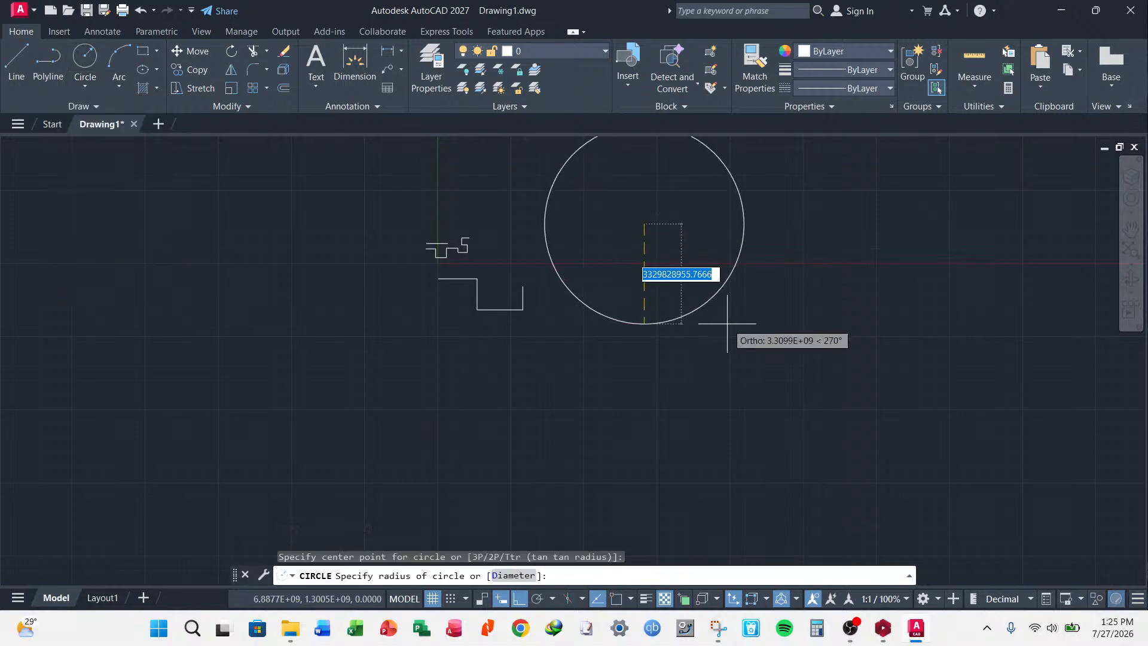
click(686, 258)
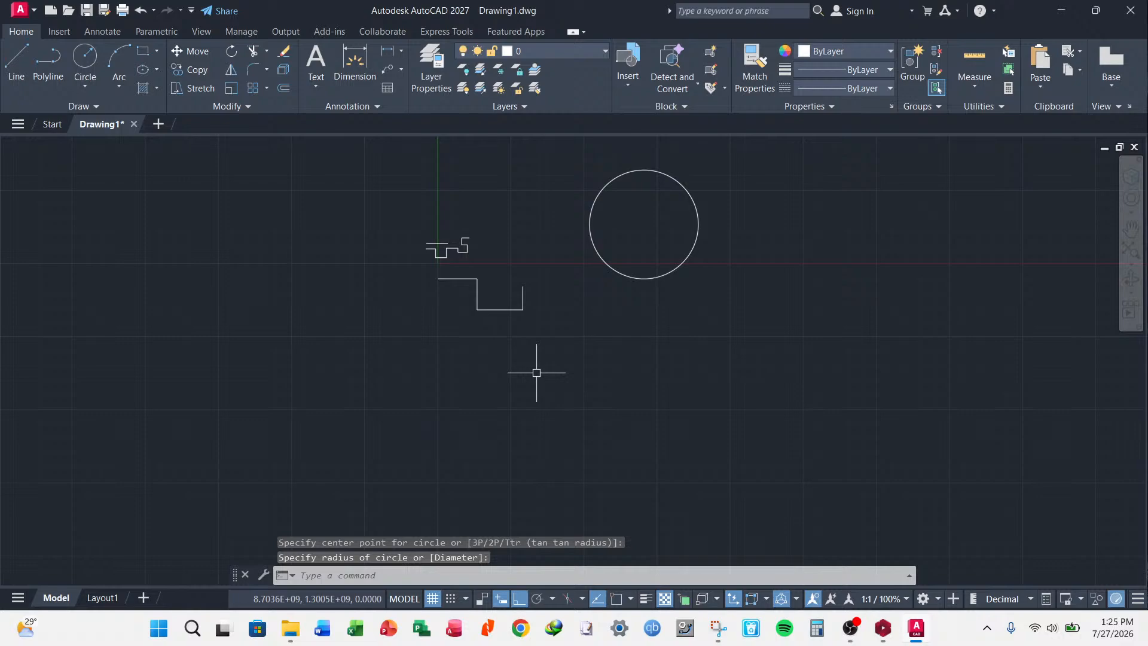
key(Escape)
- Draw a rectangle below and to the right of the circle by picking two opposite corners
click(143, 52)
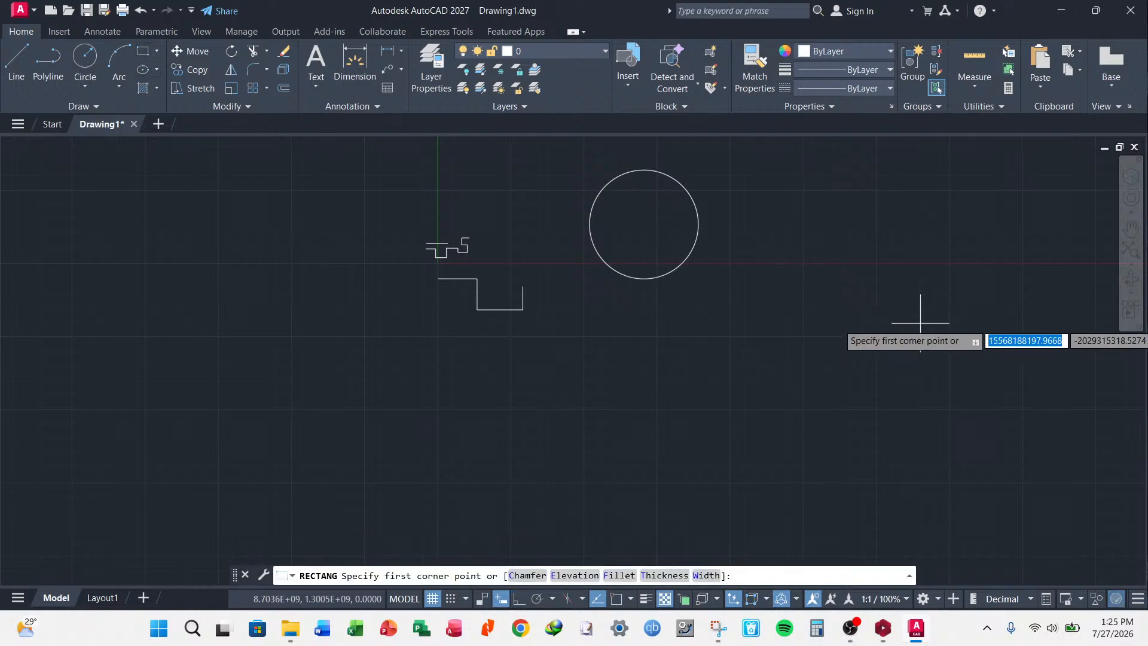
click(847, 321)
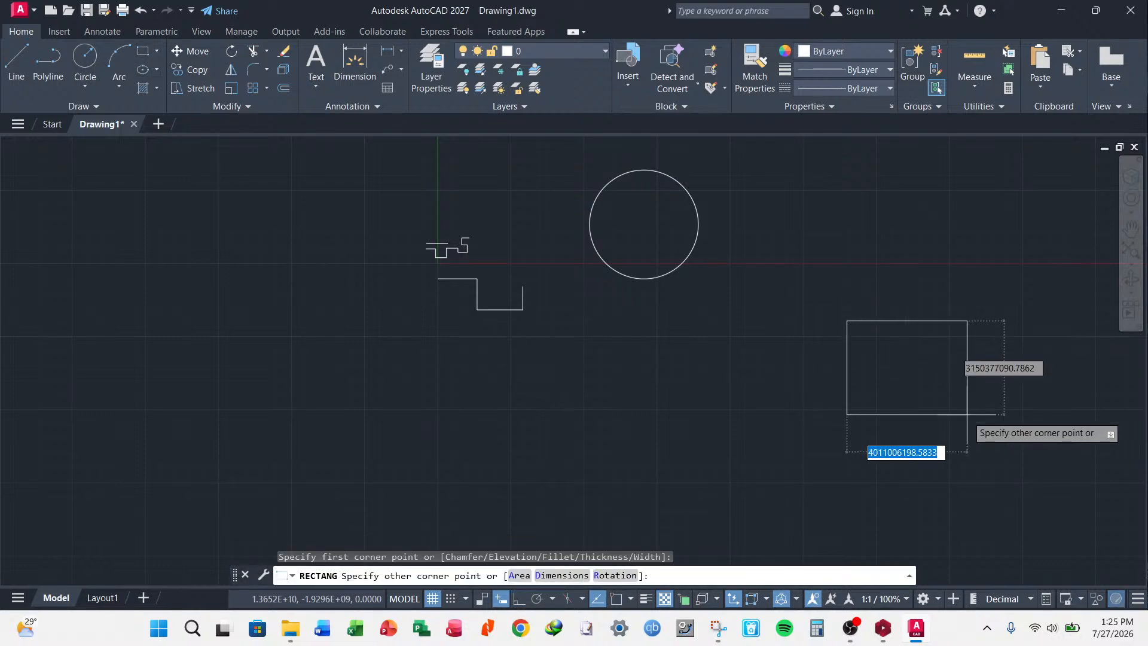
click(1010, 470)
scroll(496, 311, down, 5)
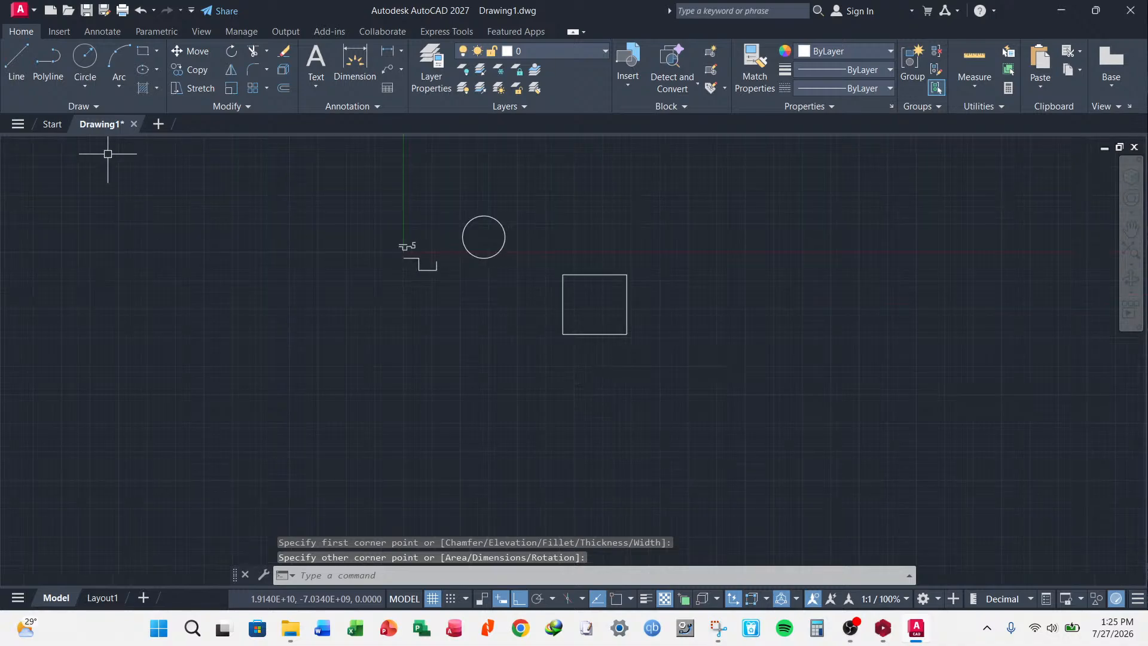
- Draw a vertically elongated center ellipse to the right of the rectangle, with a shorter half-axis of about 4.09E+09 units
click(143, 70)
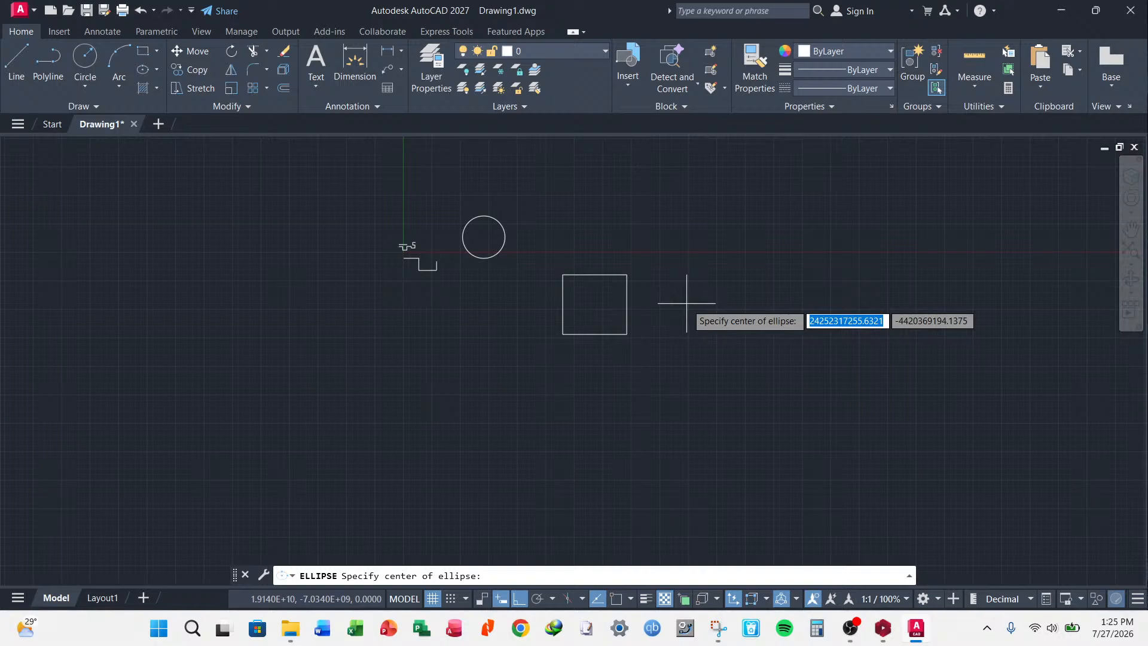
click(797, 297)
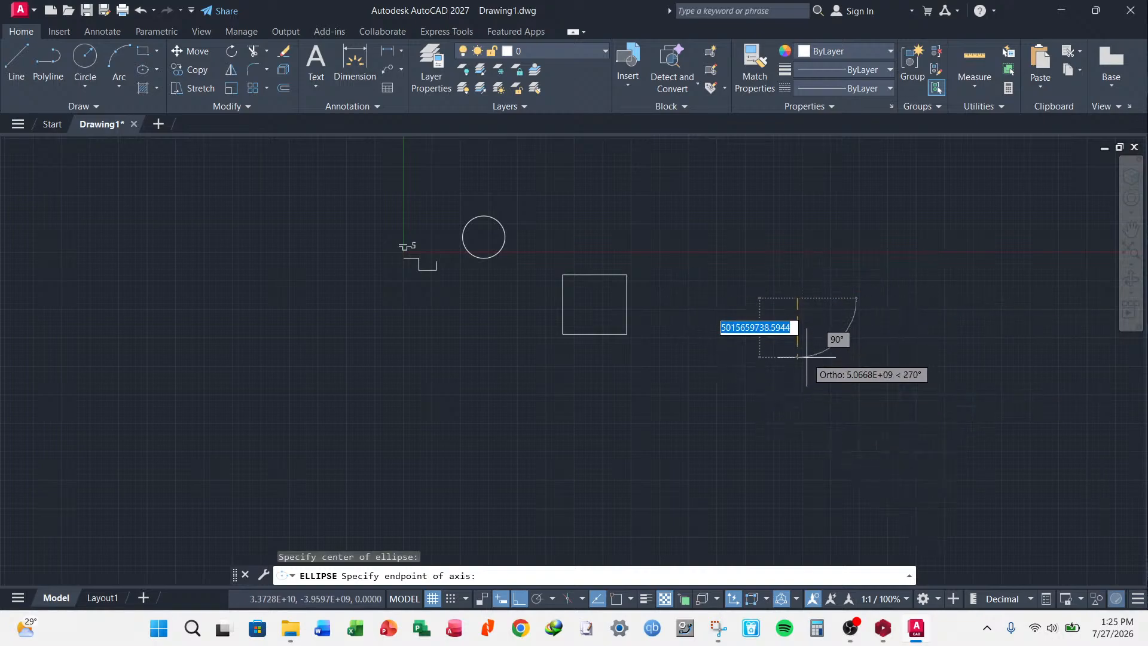
click(804, 380)
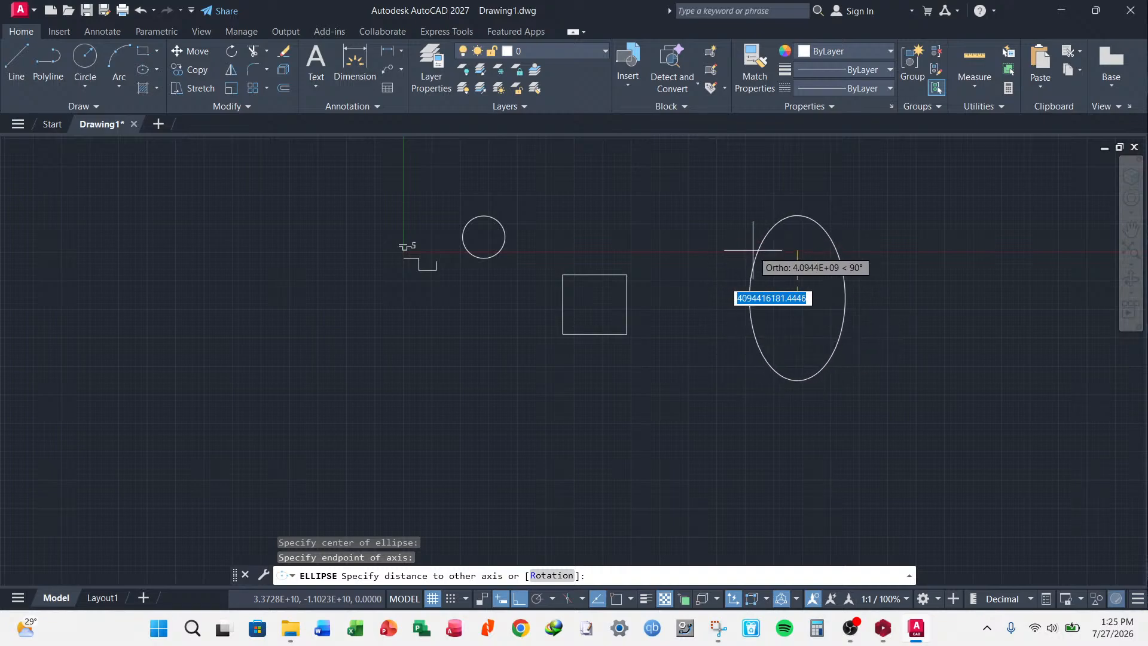
click(752, 250)
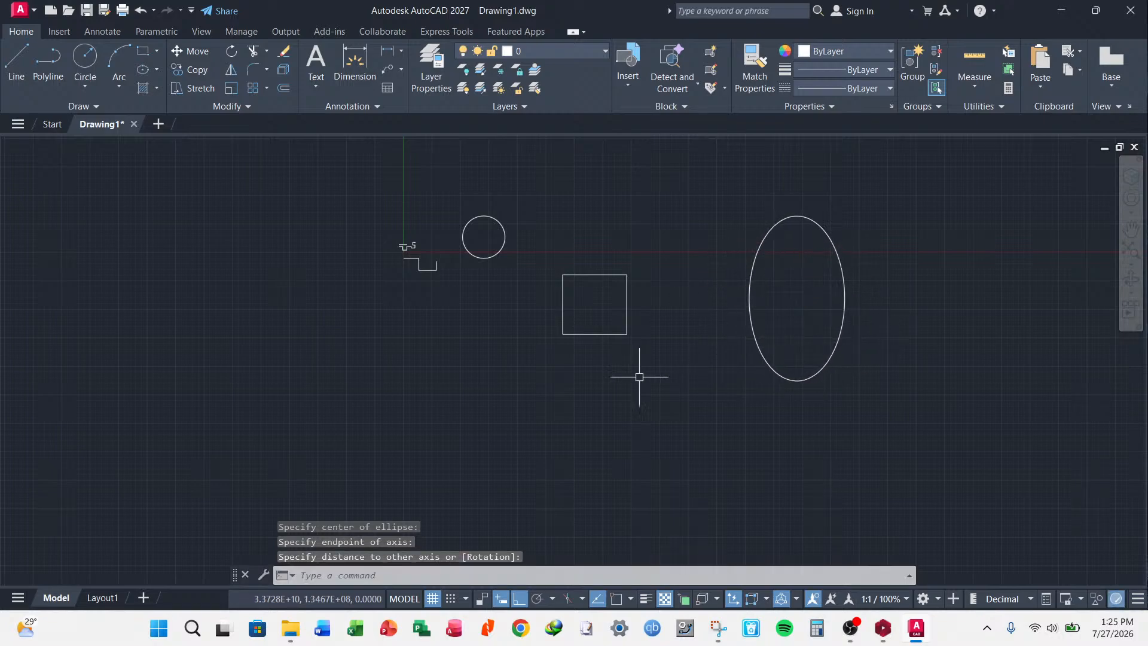
- Fill the ellipse, the circle and the rectangle with a SOLID hatch using the Hatch command
click(143, 89)
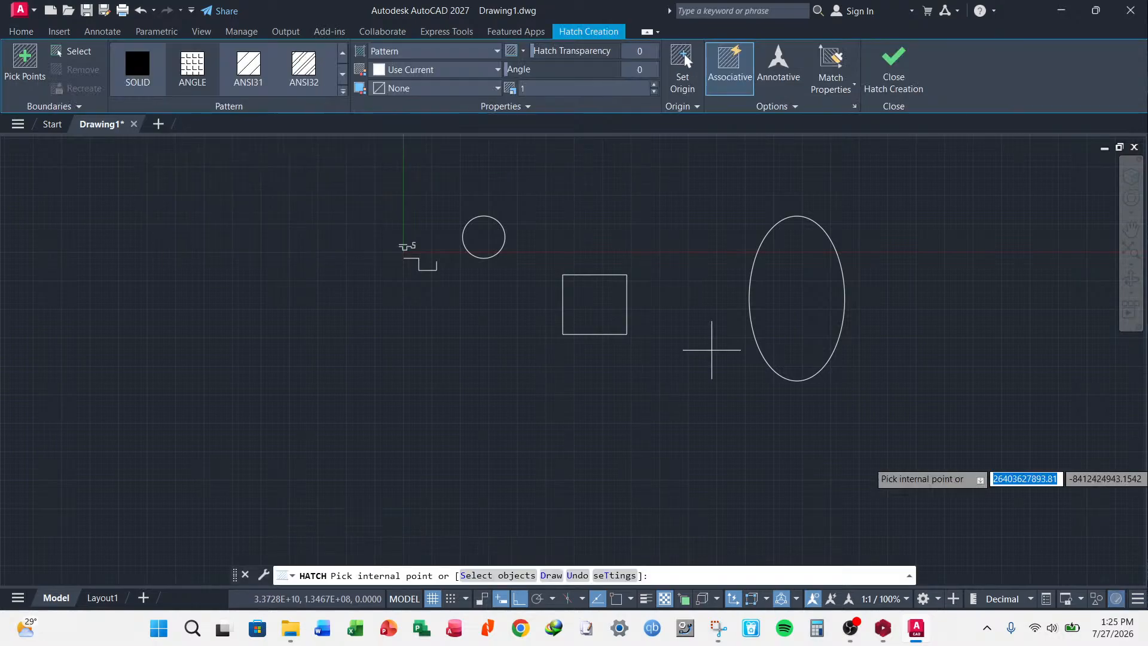
click(800, 308)
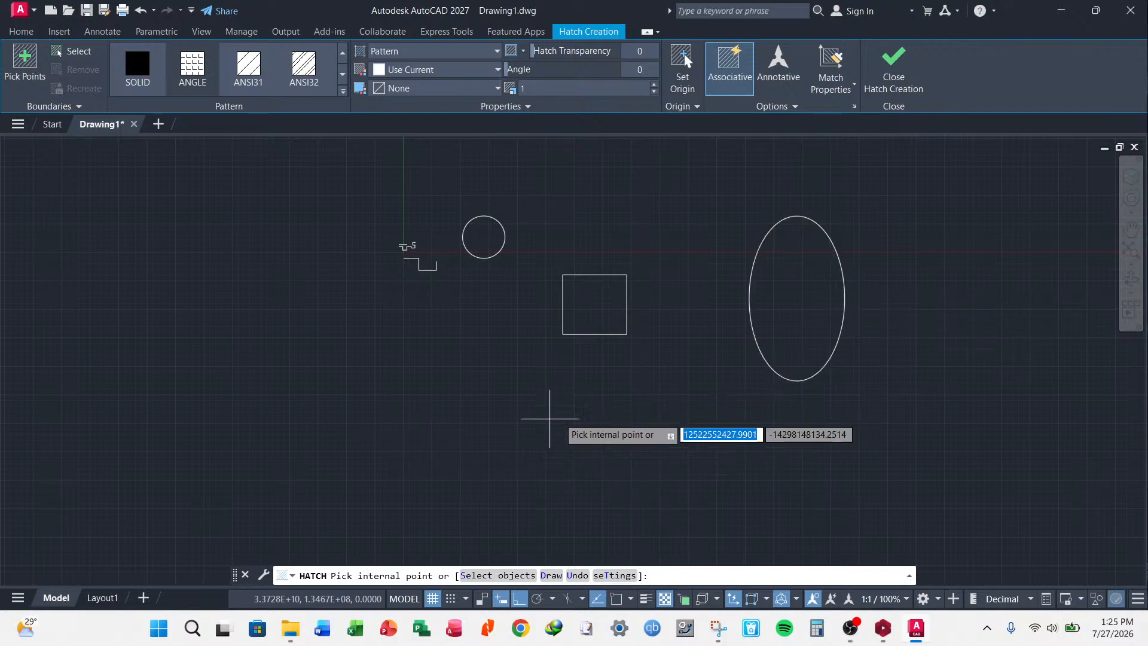
click(836, 332)
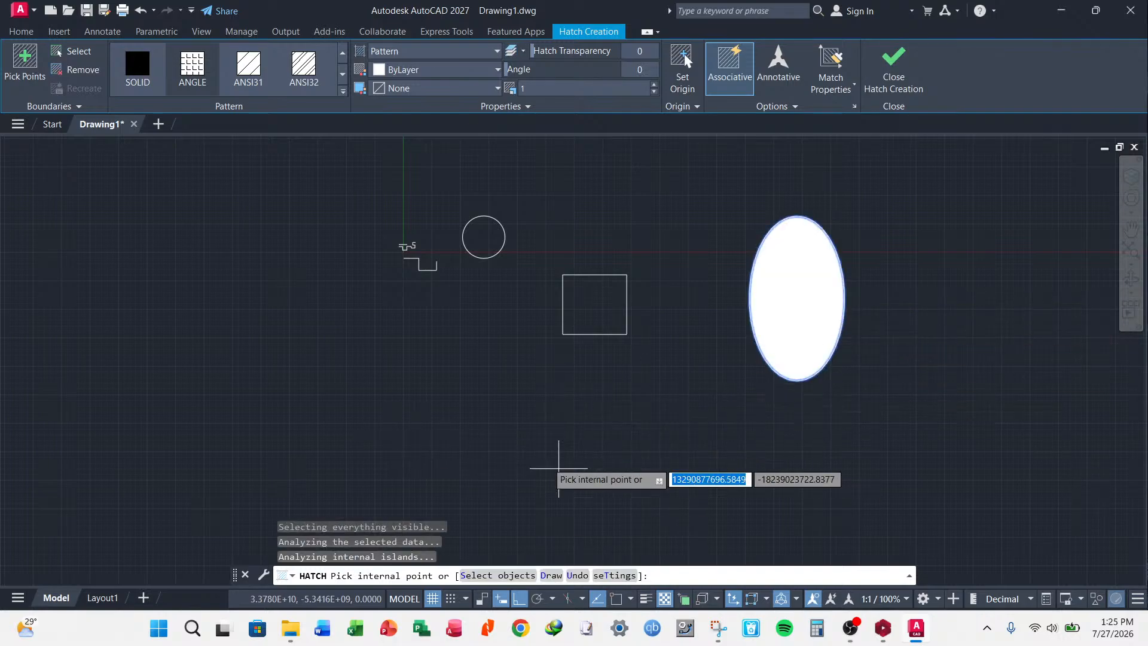
click(483, 250)
click(594, 308)
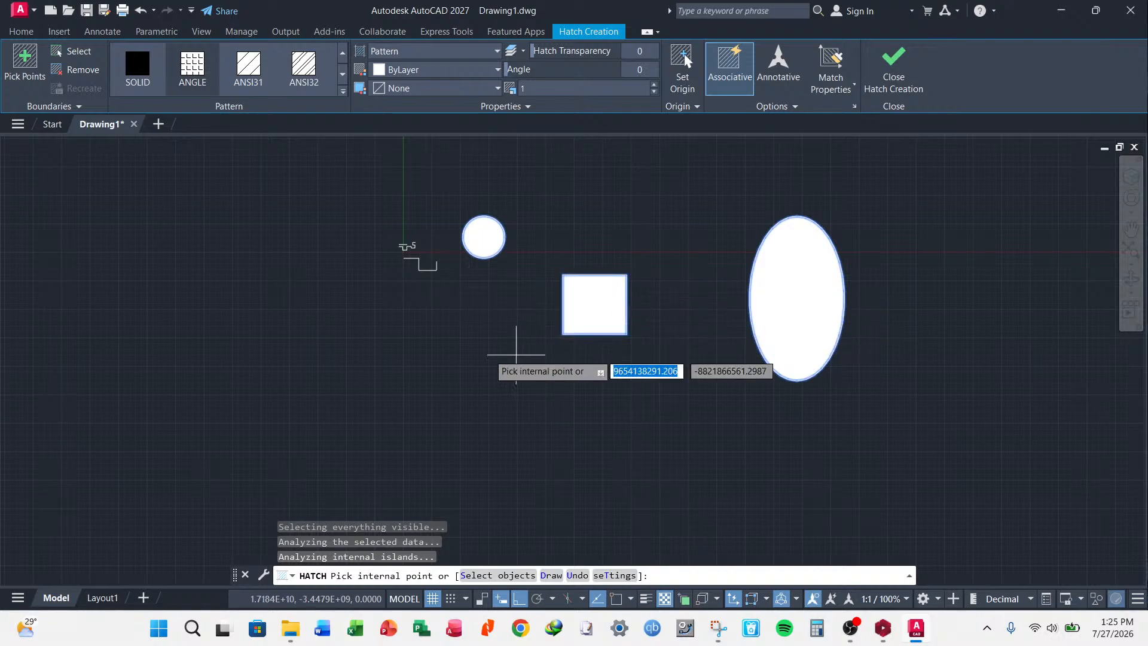
scroll(426, 250, up, 5)
scroll(454, 281, down, 5)
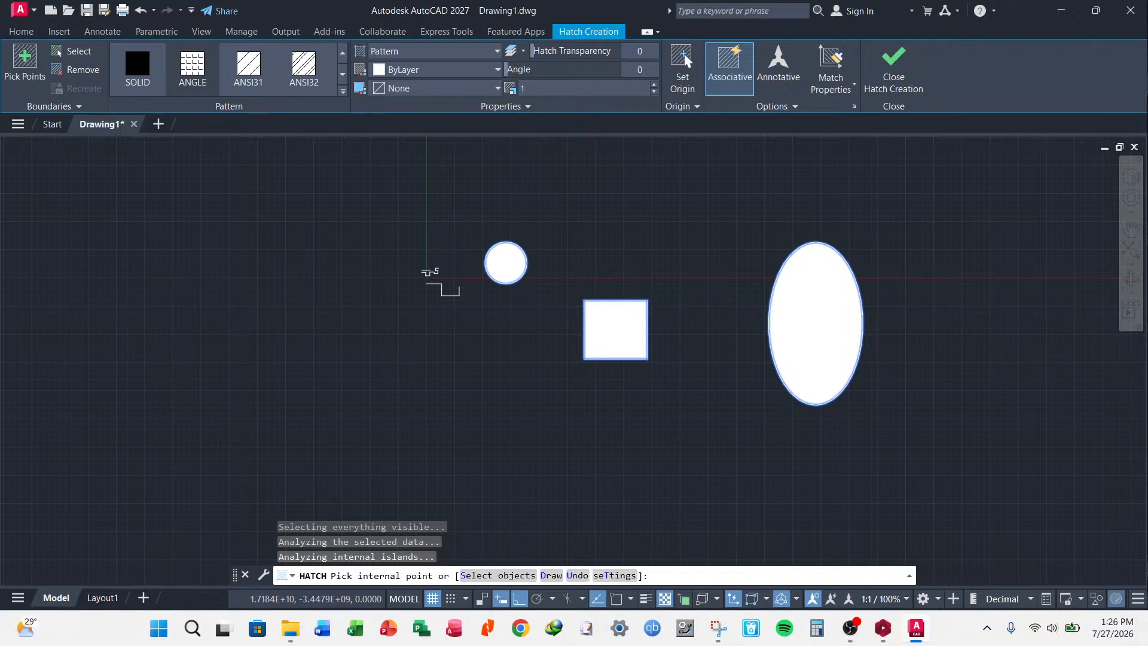
key(Escape)
key(Escape)
key(Escape)
key(Escape)
- Erase all polylines, lines, shapes and hatches from the drawing with one window selection
scroll(436, 312, down, 8)
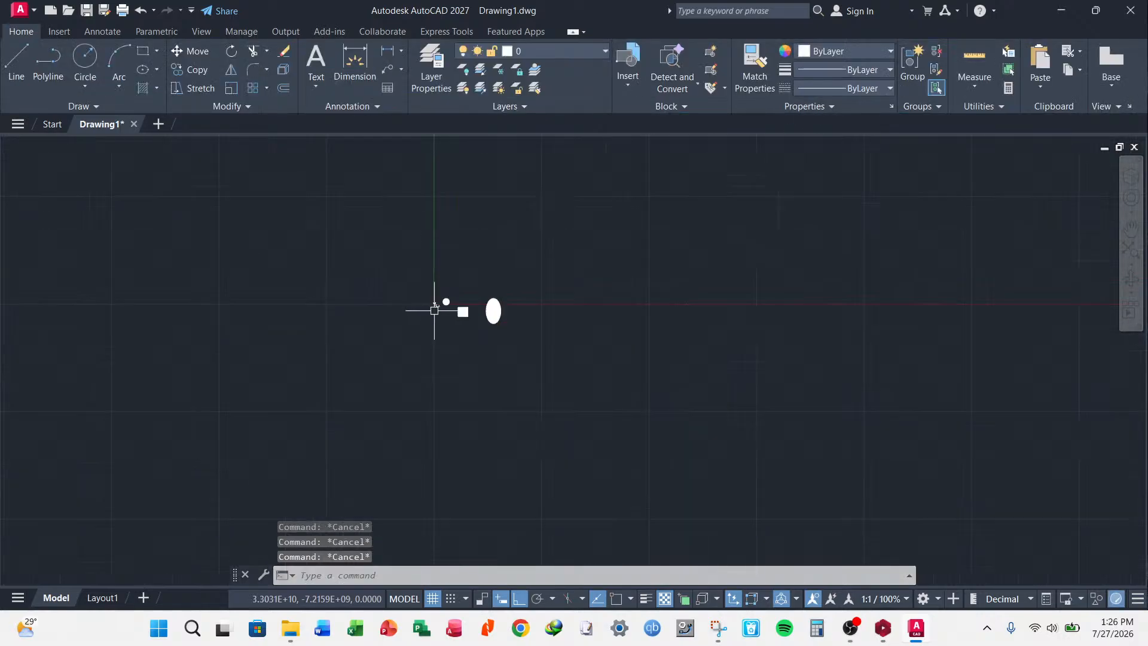
scroll(439, 320, up, 5)
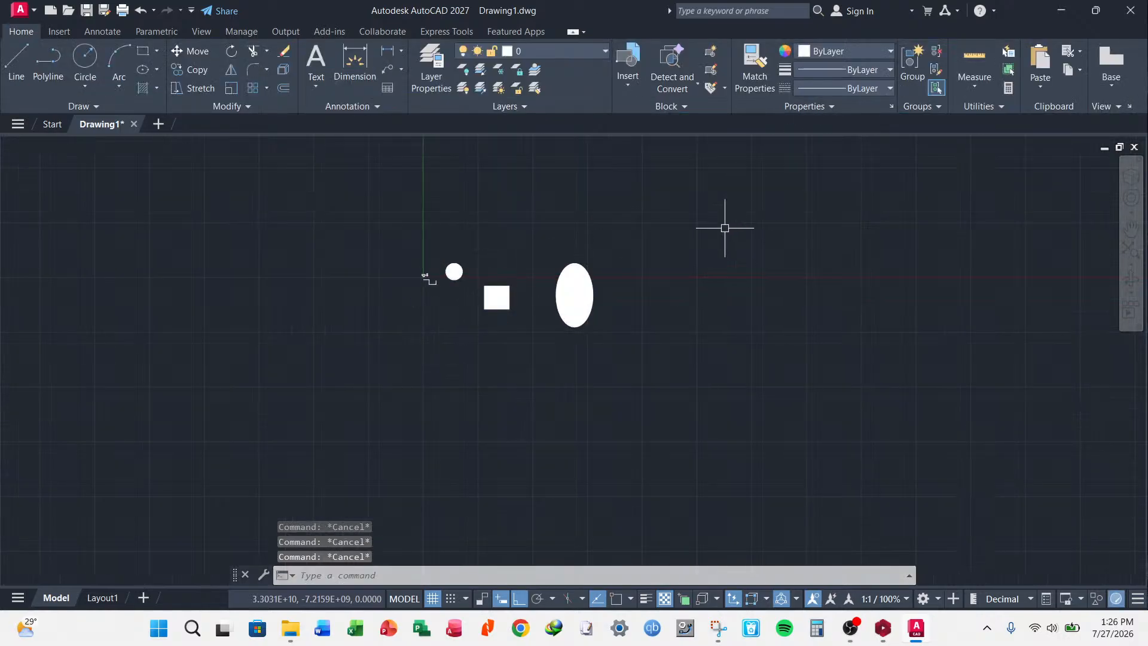
click(769, 224)
click(325, 394)
key(Delete)
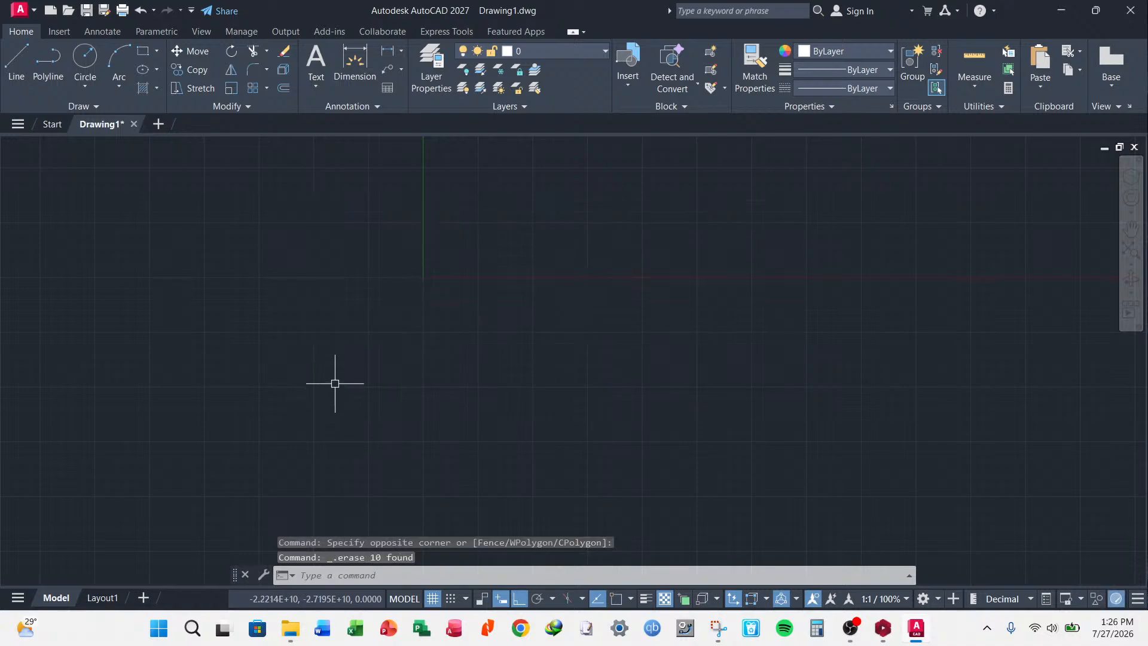
key(Escape)
key(Escape)
key(Escape)
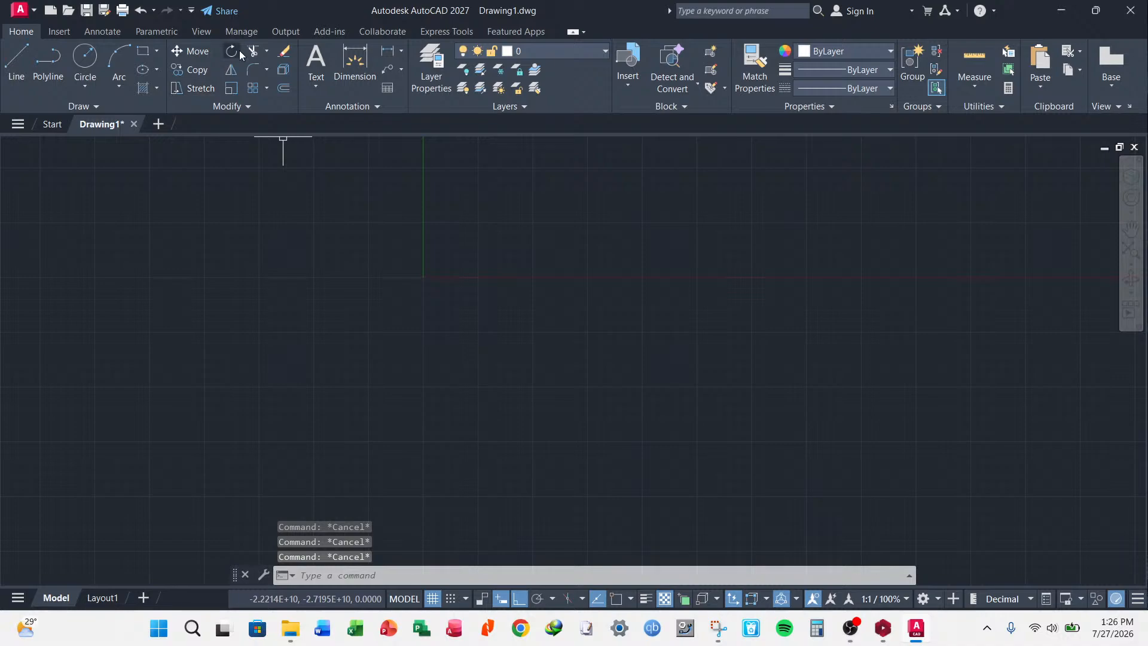
- Draw a helix below the origin with a base radius of about 7.32E+09 units and a larger top radius
click(249, 107)
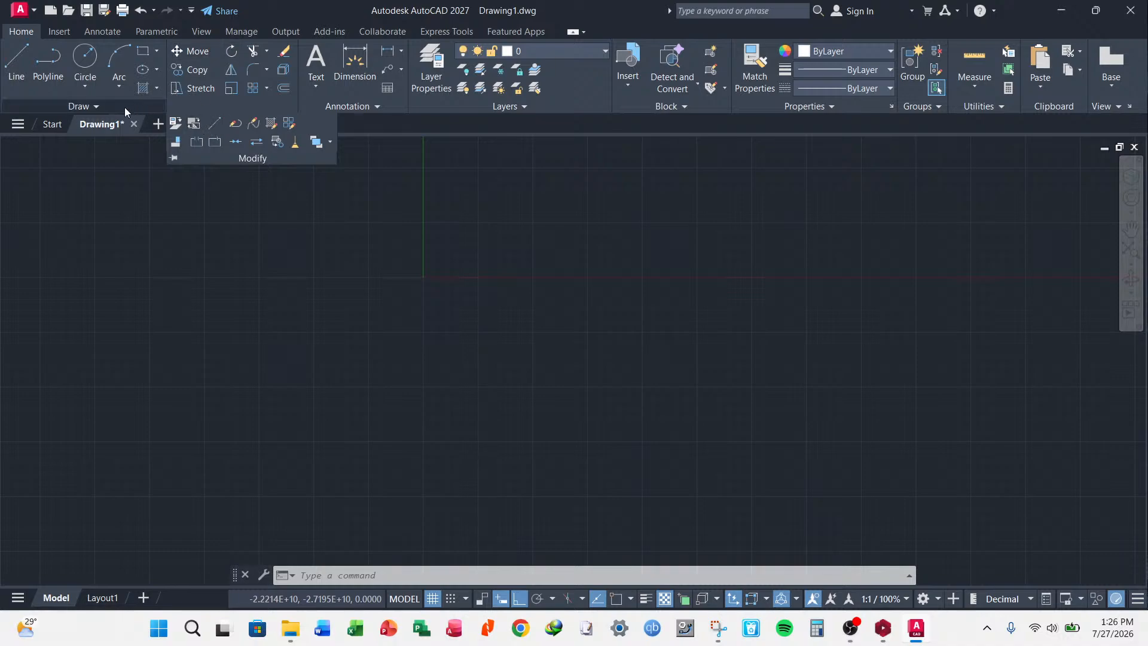
click(94, 107)
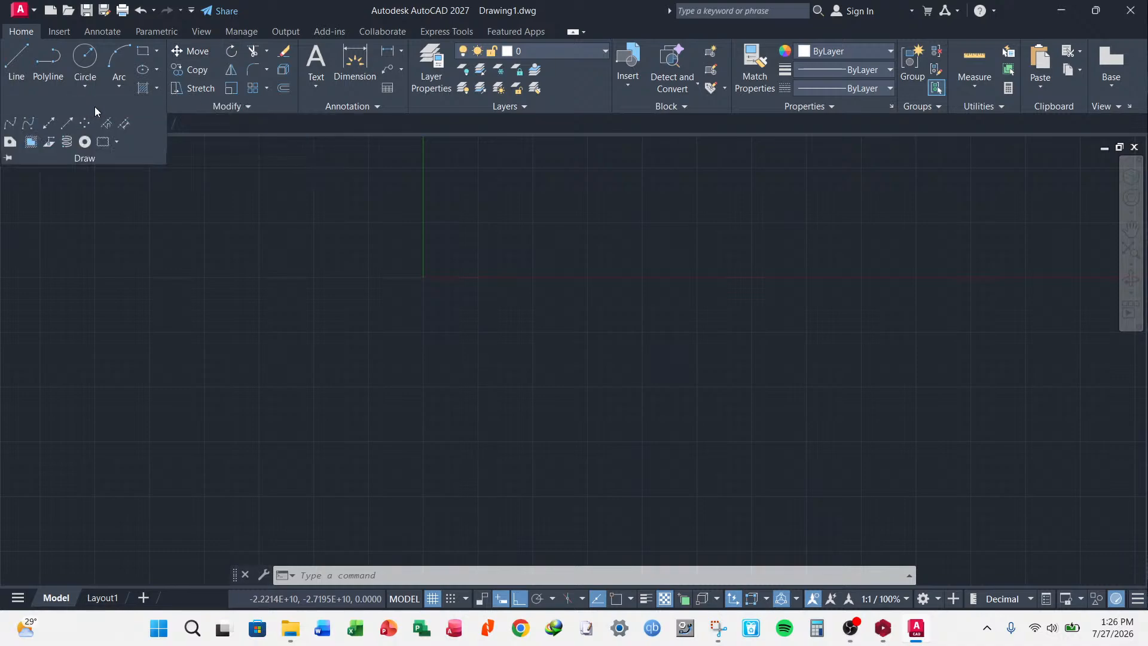
click(67, 142)
click(399, 386)
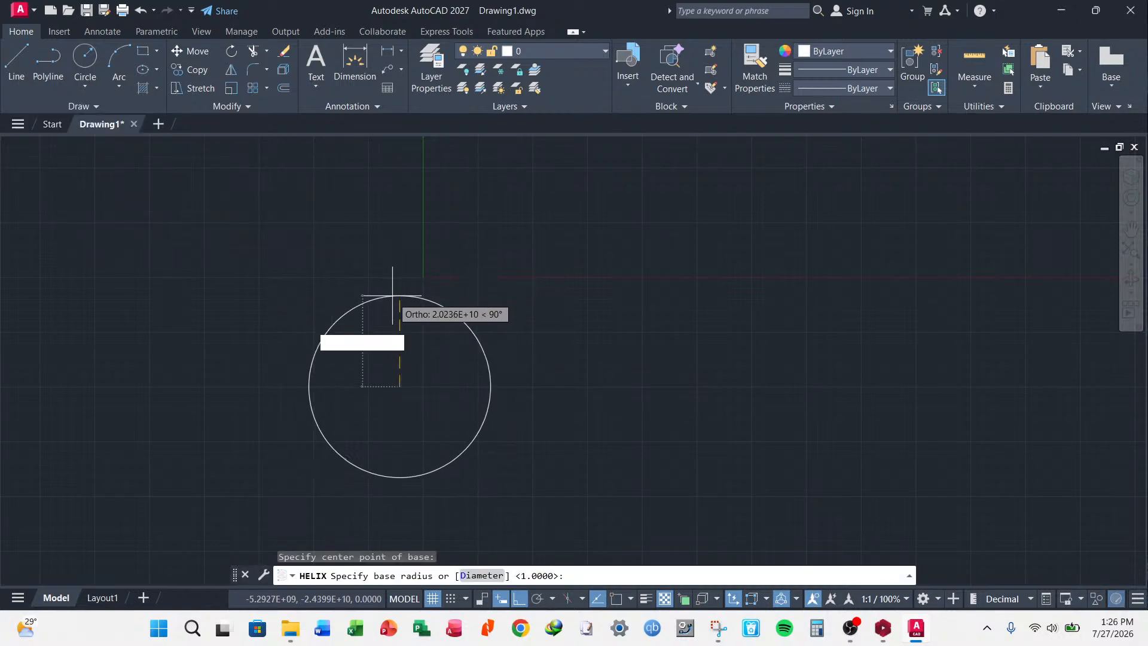
click(397, 356)
click(458, 288)
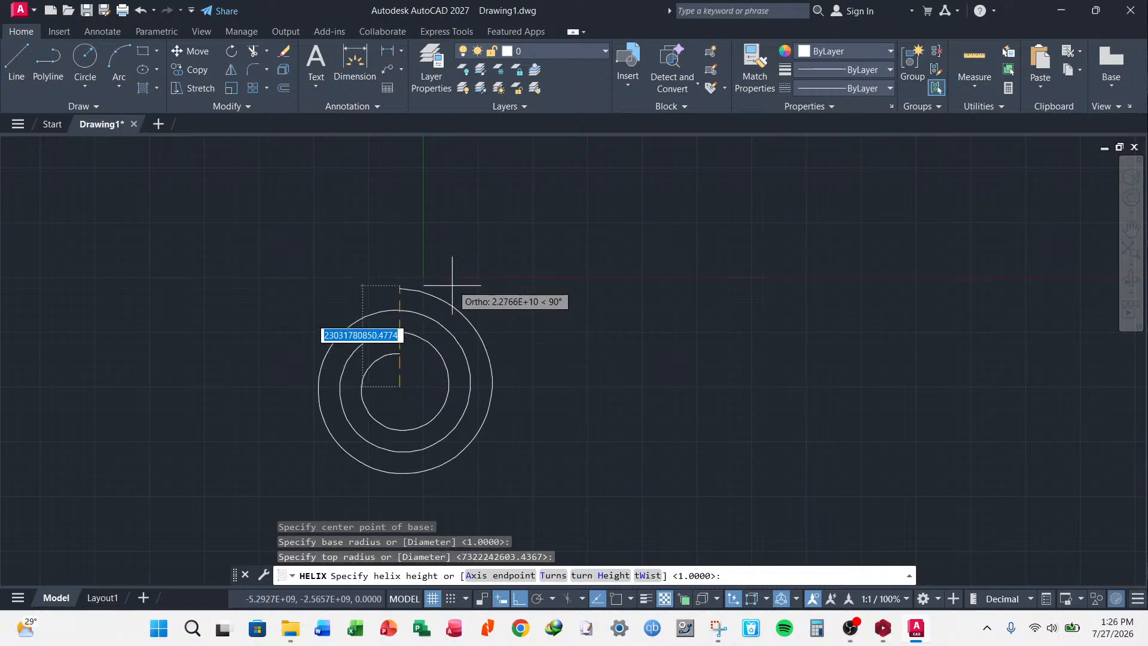
click(451, 231)
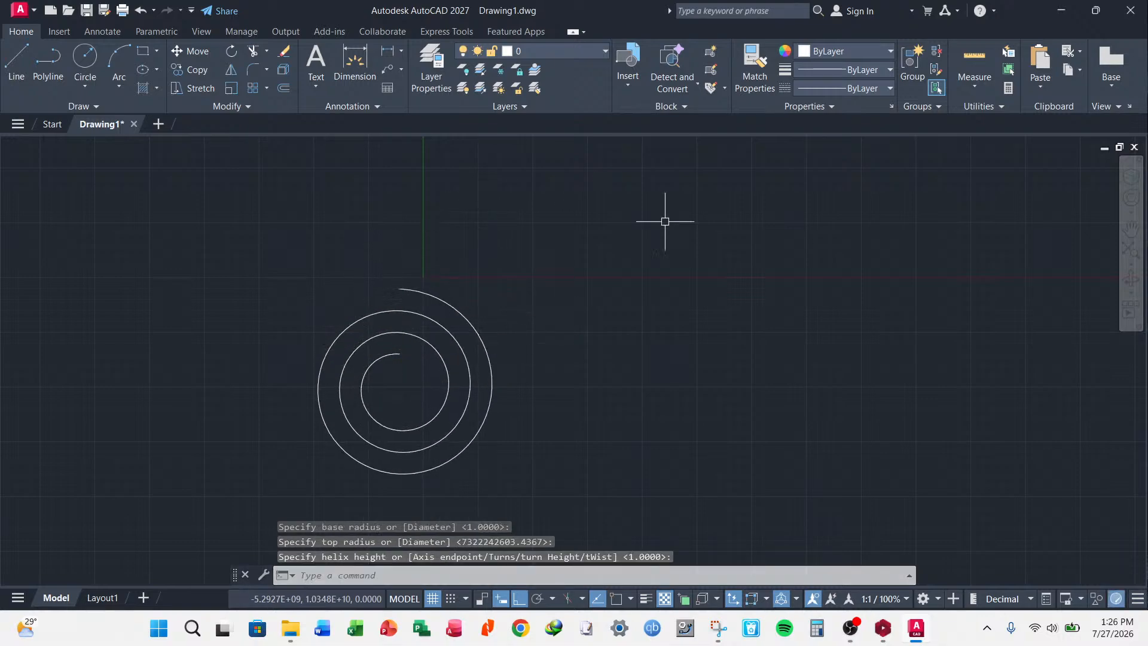
- Erase the helix from the drawing
scroll(524, 302, down, 3)
scroll(504, 315, up, 5)
click(509, 330)
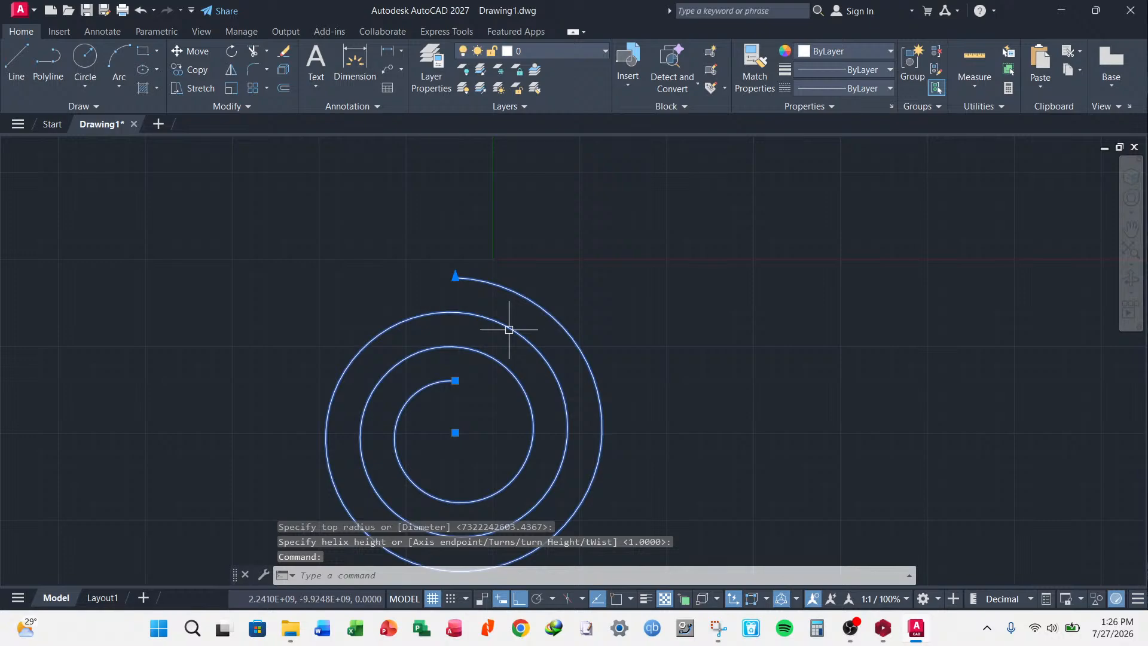
key(Delete)
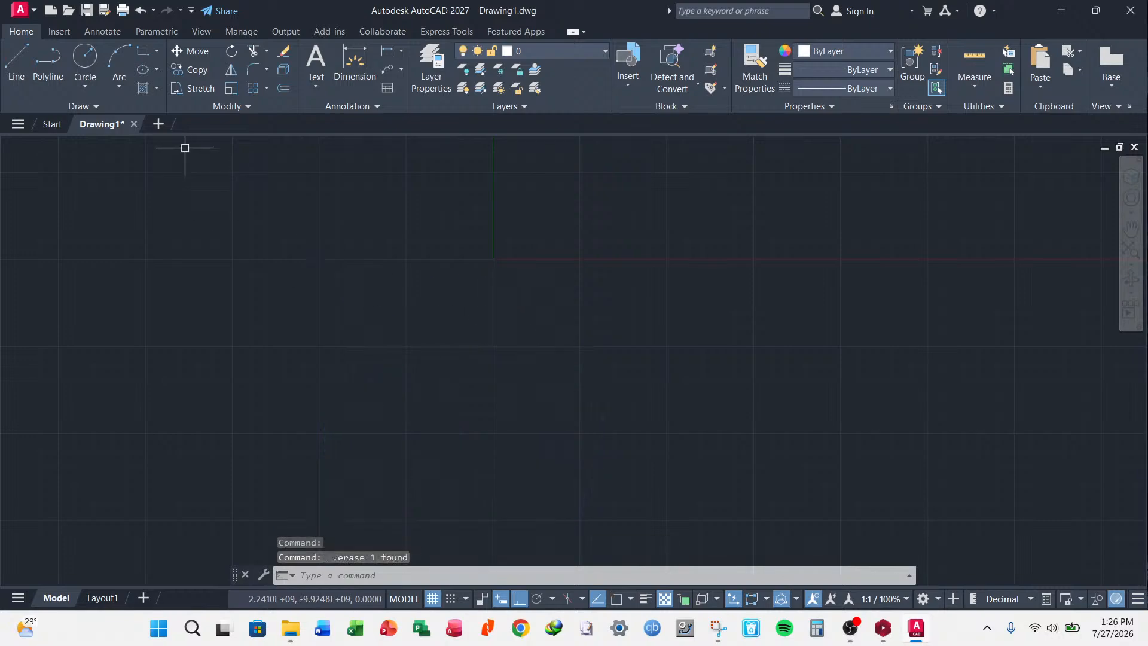
click(87, 105)
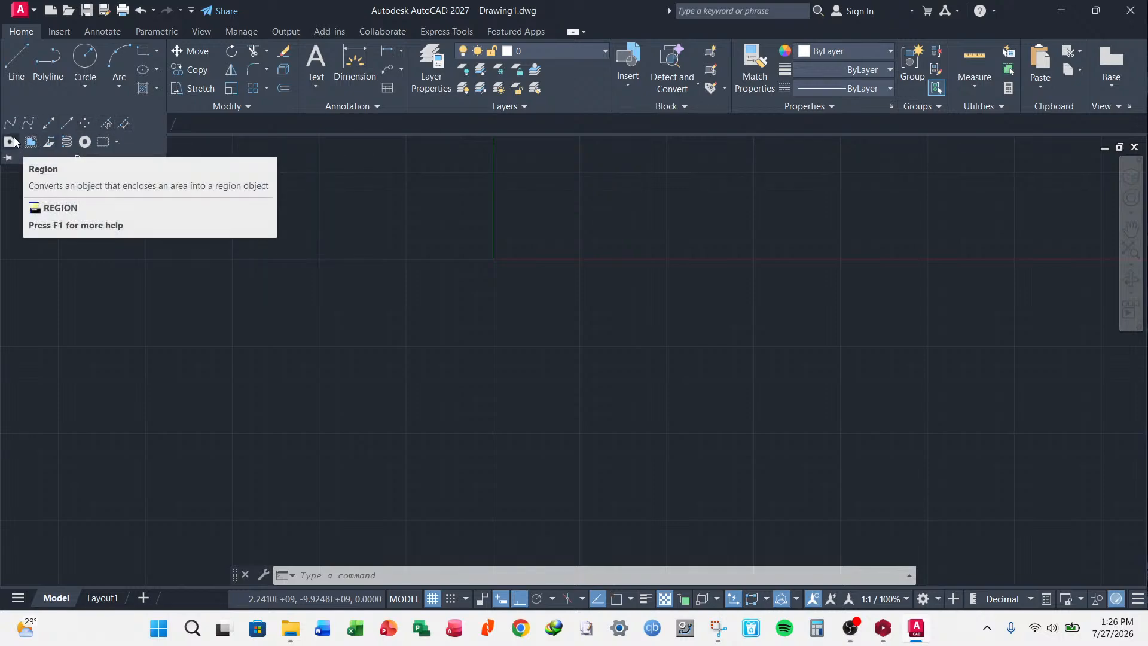
key(Escape)
key(Escape)
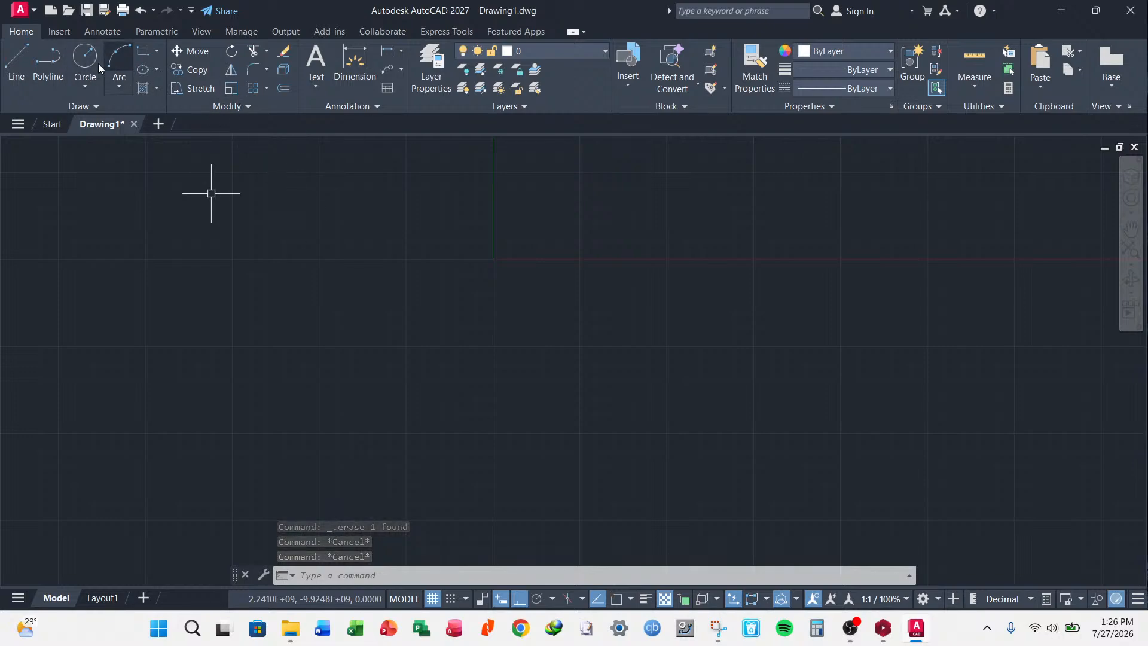
- Draw a nearly square rectangle to the left of the vertical axis, below the horizontal axis
click(147, 53)
click(256, 264)
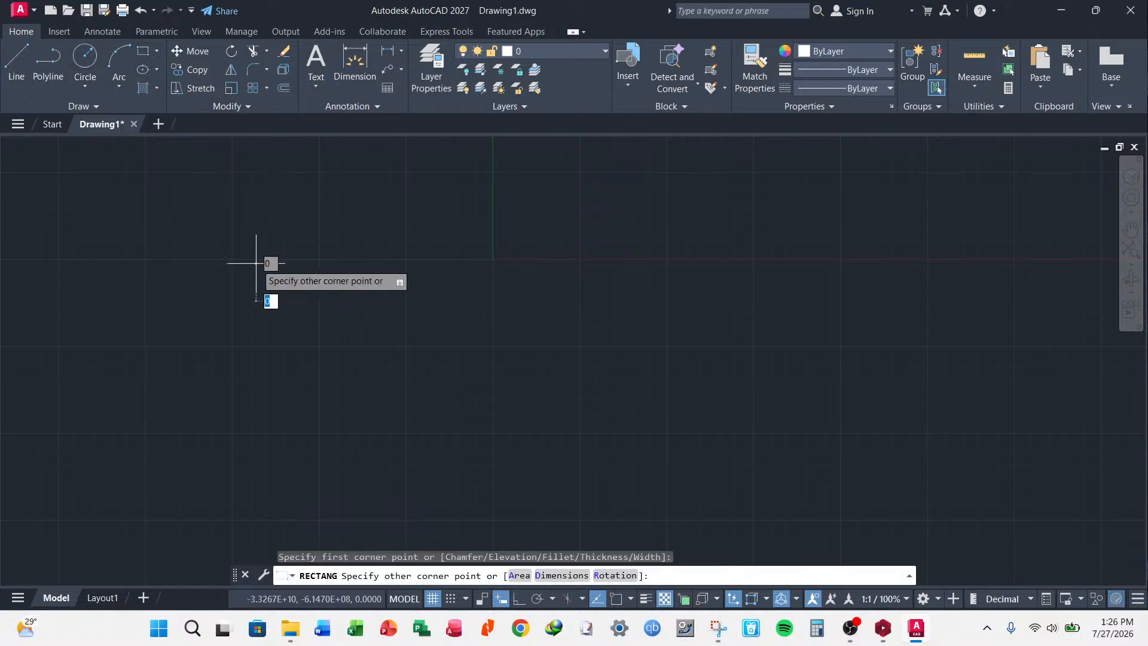
click(361, 369)
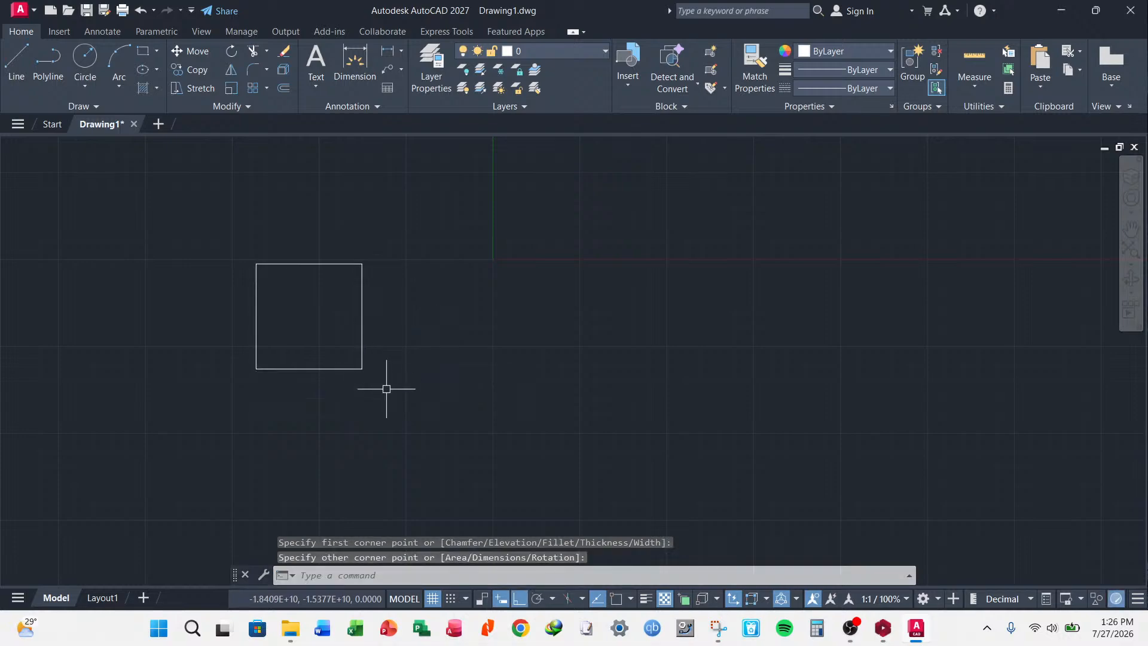
- Move the rectangle horizontally to the right until it straddles the vertical axis line, using a base point inside it
click(191, 53)
key(Escape)
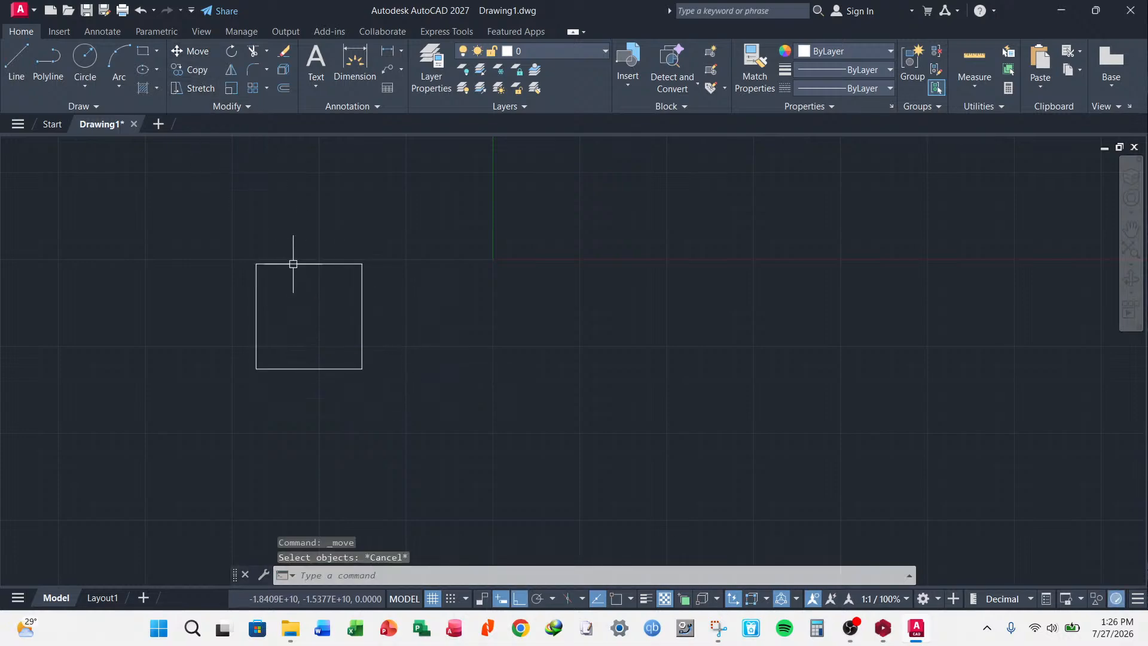
click(292, 263)
click(200, 51)
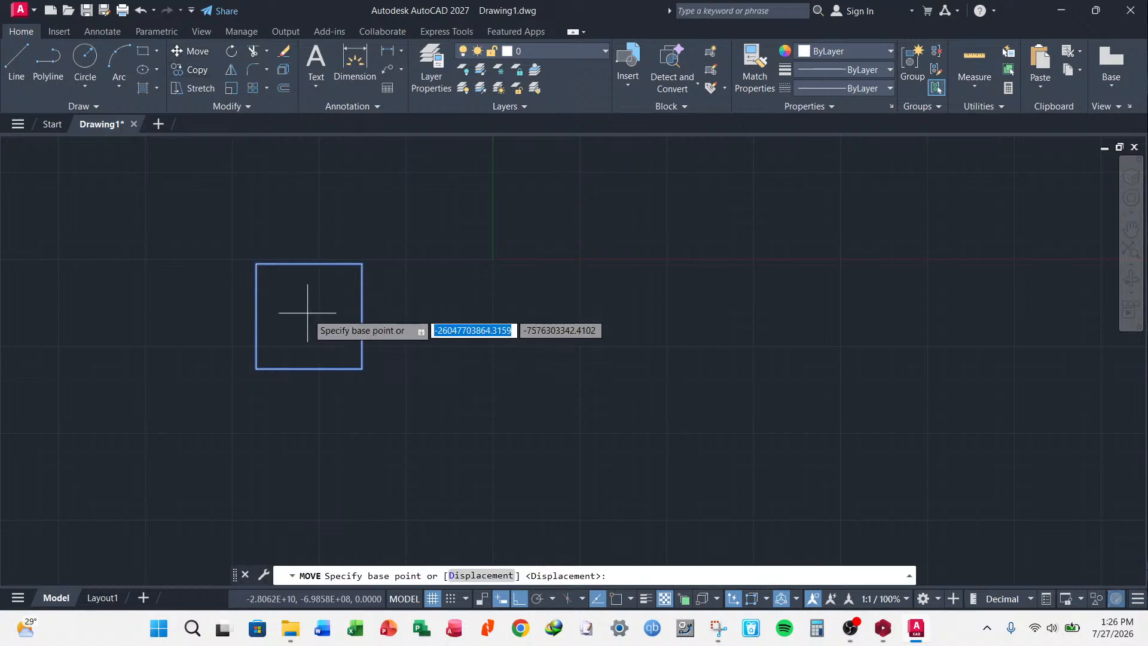
click(307, 312)
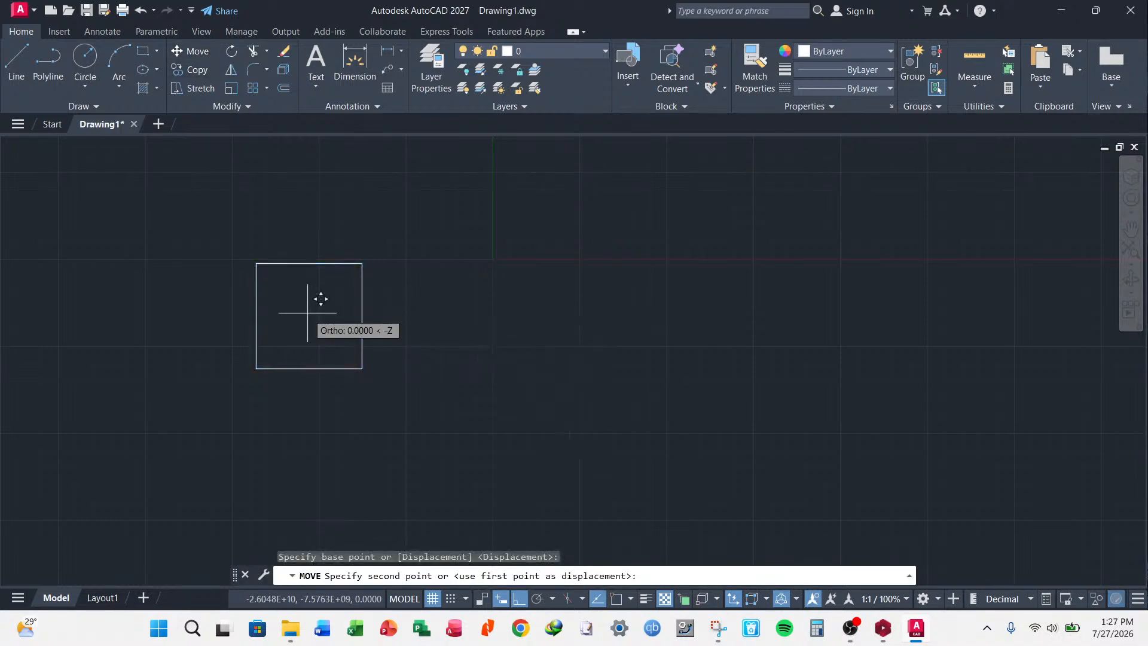
click(499, 322)
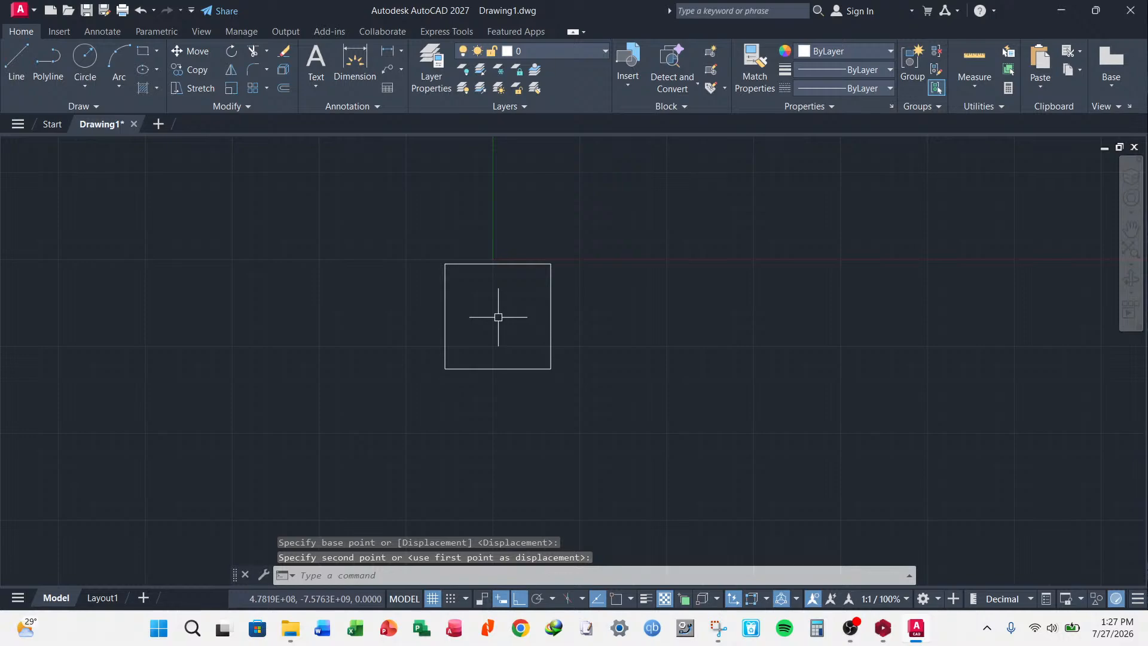
- Move the rectangle horizontally back to the left of the vertical axis, using a base point inside it
click(572, 274)
click(509, 290)
right_click(510, 290)
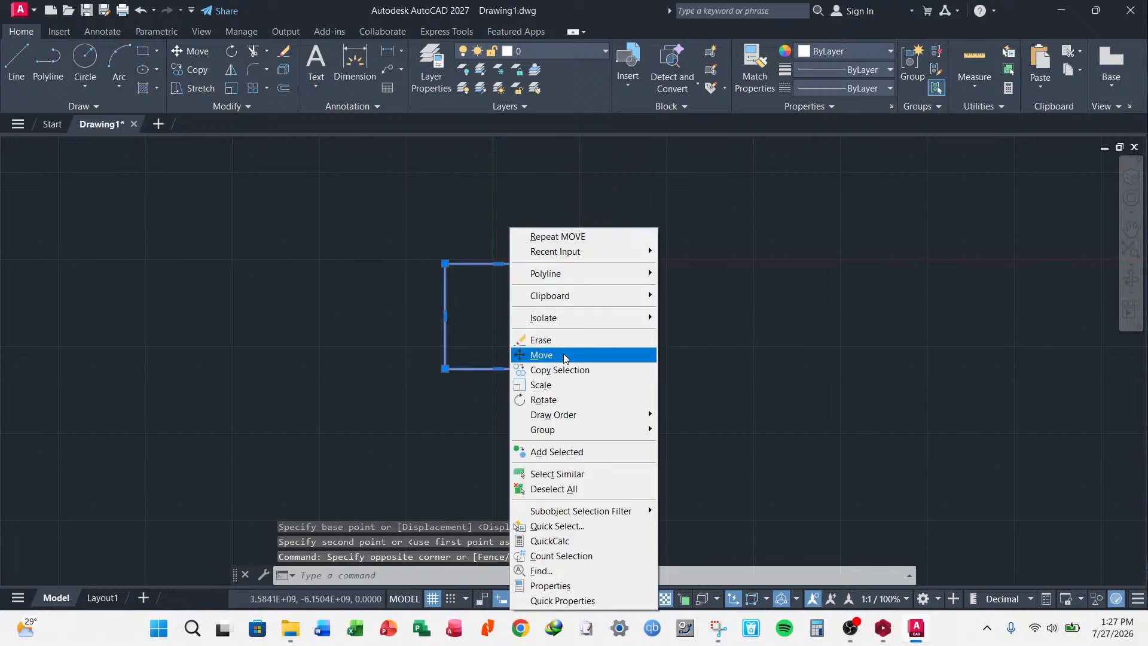
click(541, 354)
click(509, 352)
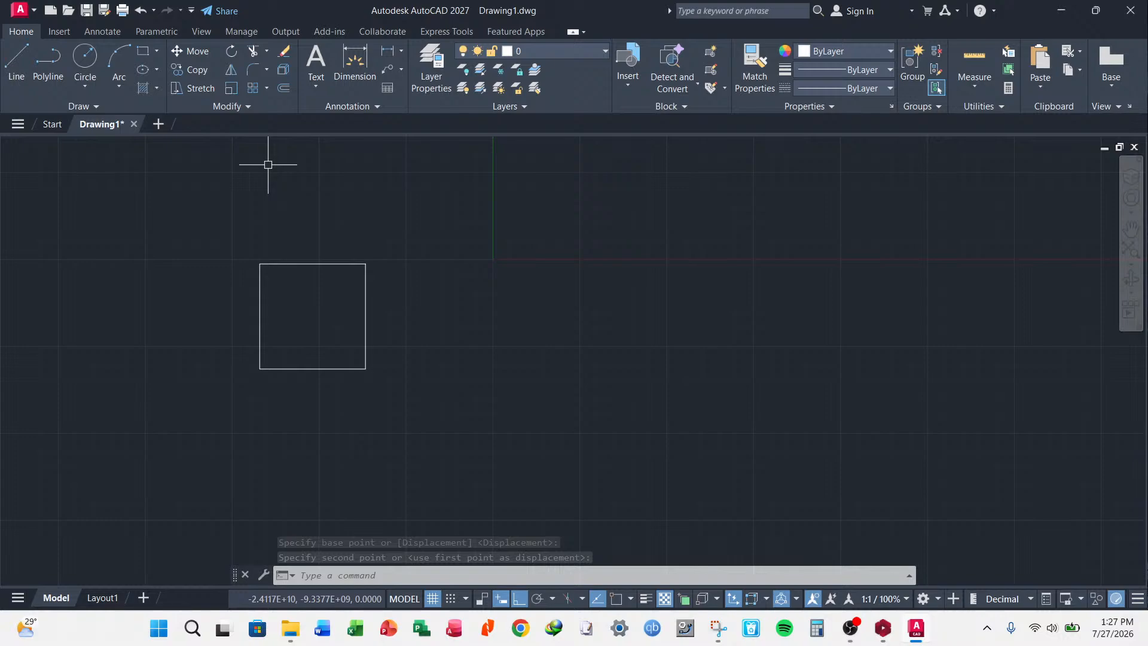
- Copy the square horizontally to the other side of the vertical axis, using a base point inside it
click(336, 210)
click(305, 272)
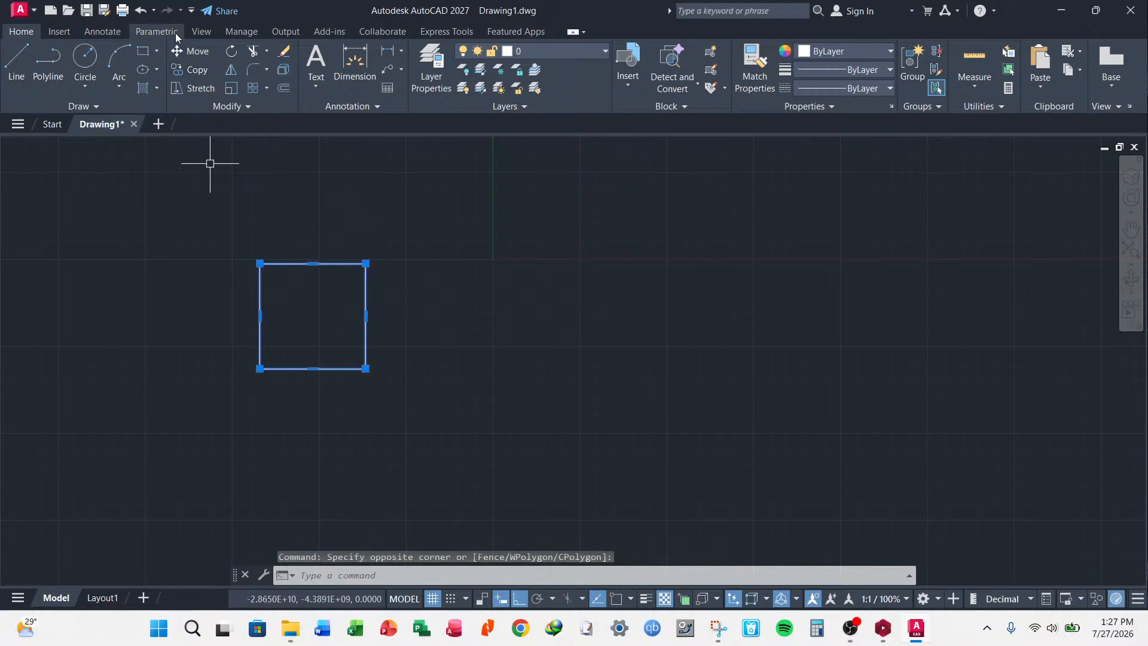
click(198, 70)
click(321, 295)
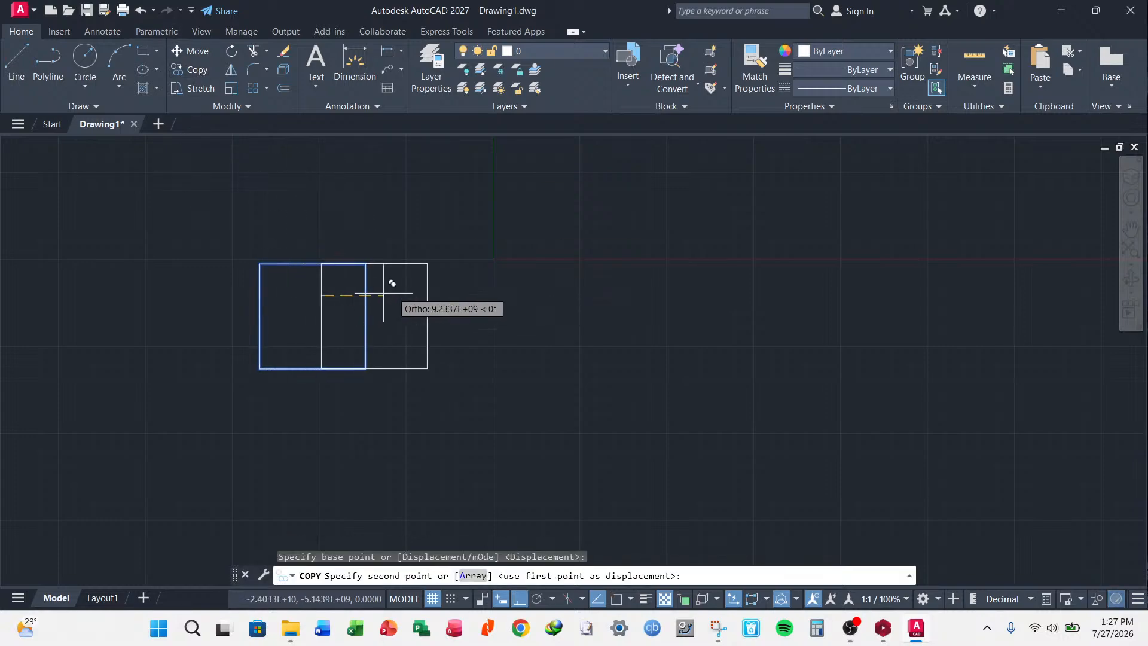
click(663, 285)
scroll(667, 287, down, 5)
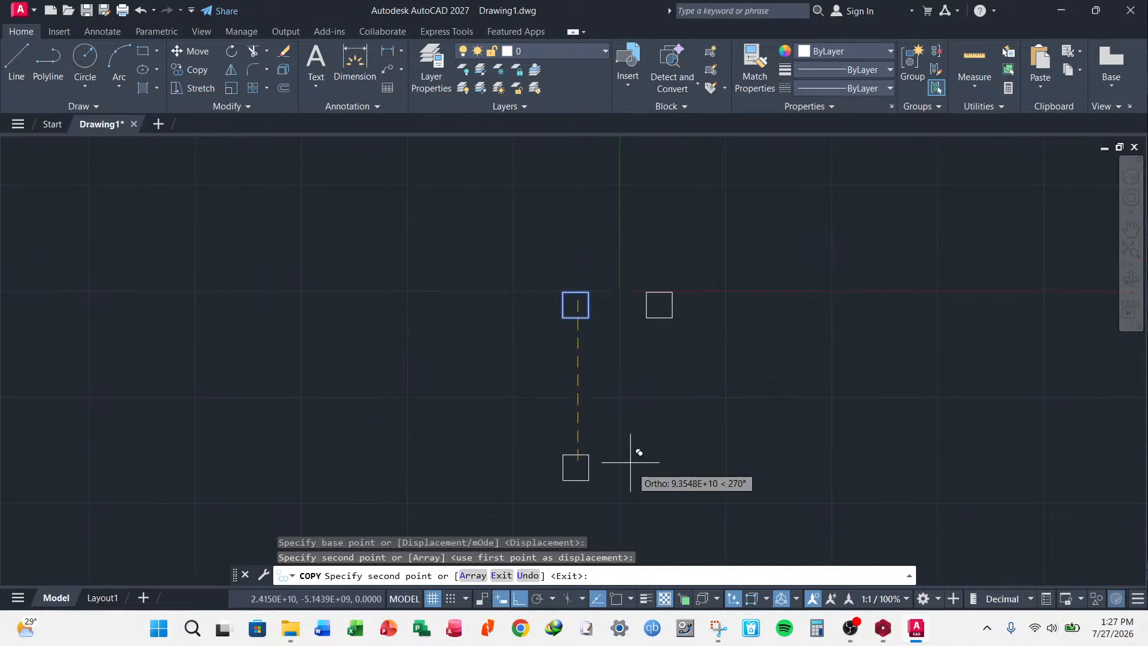
- Turn Ortho off, place nine more copies of the square scattered freely around the original, and end the Copy command
key(F8)
scroll(663, 302, up, 4)
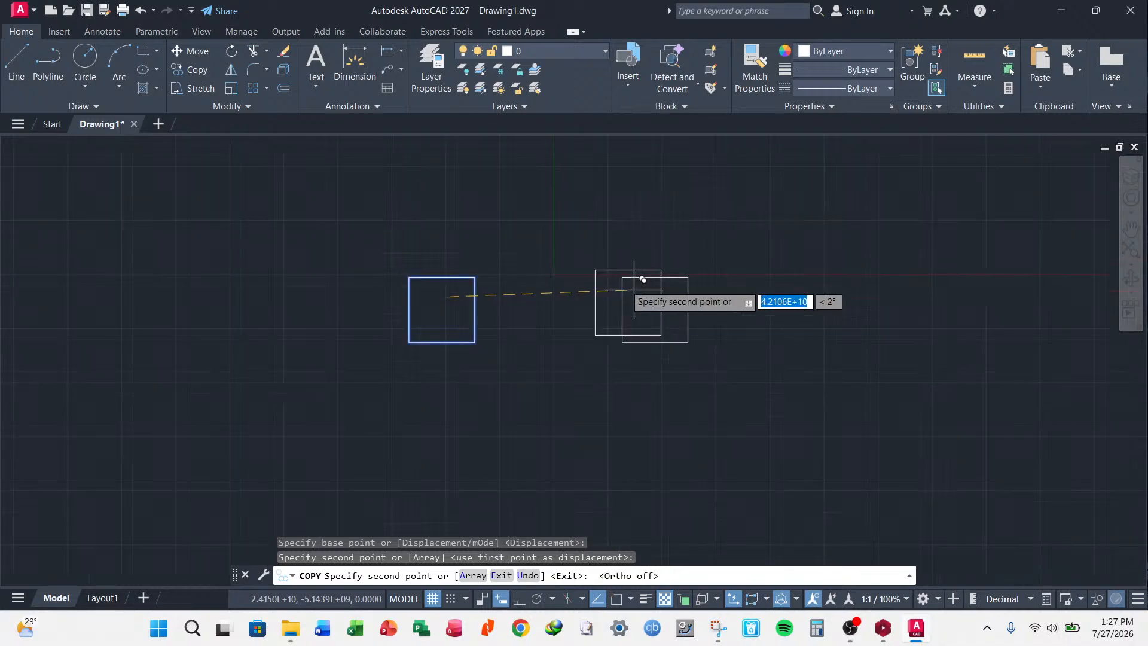
scroll(553, 275, down, 4)
click(674, 221)
click(606, 212)
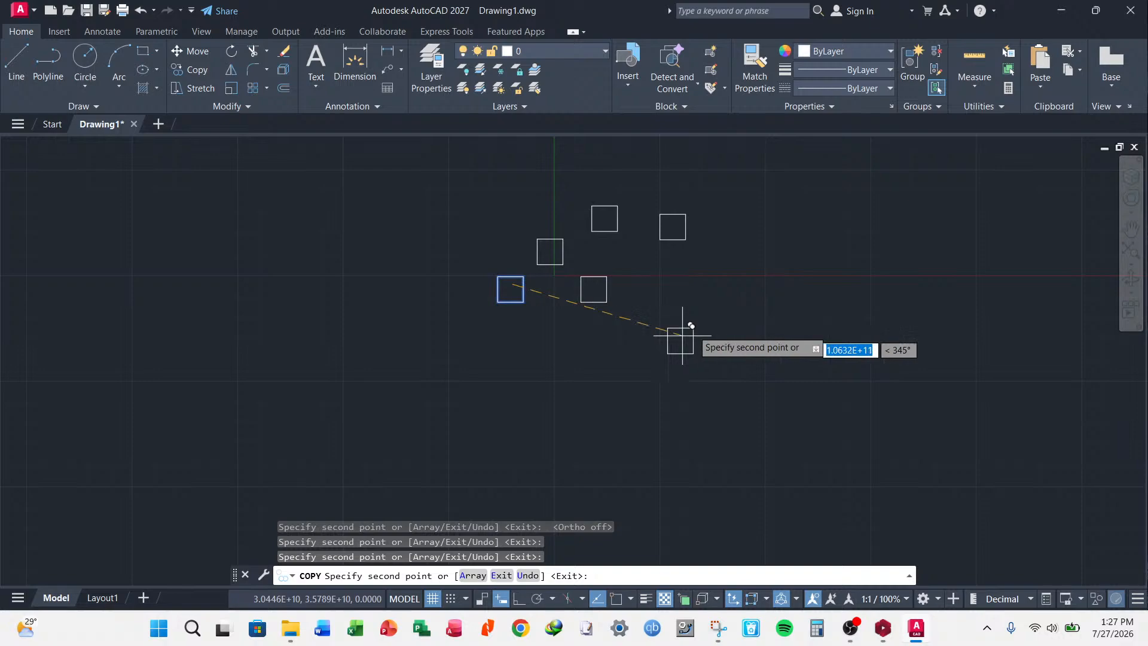
click(699, 319)
click(410, 217)
click(482, 197)
click(427, 348)
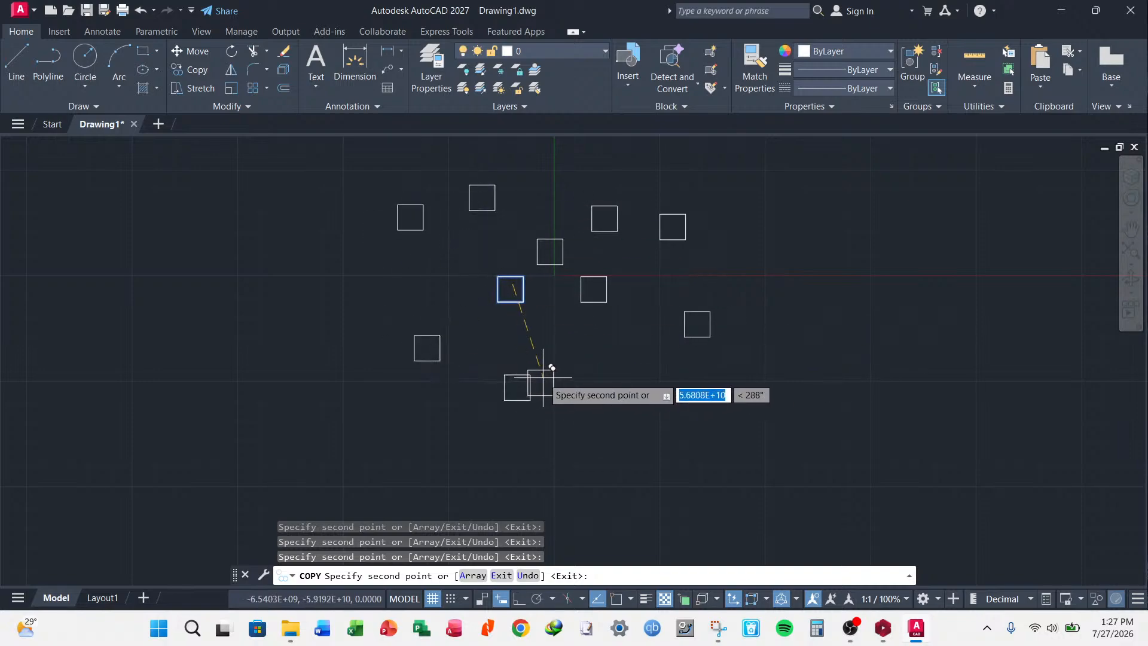
click(540, 383)
click(517, 387)
key(Escape)
key(Escape)
key(Escape)
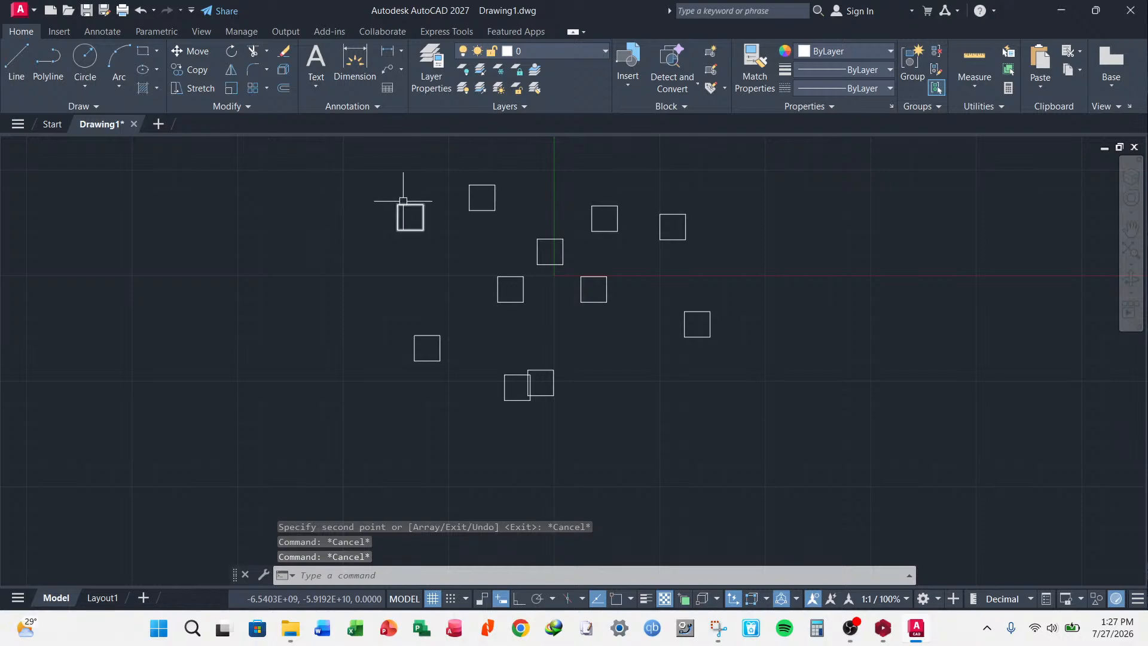
scroll(419, 212, up, 5)
scroll(371, 217, down, 8)
scroll(291, 169, up, 4)
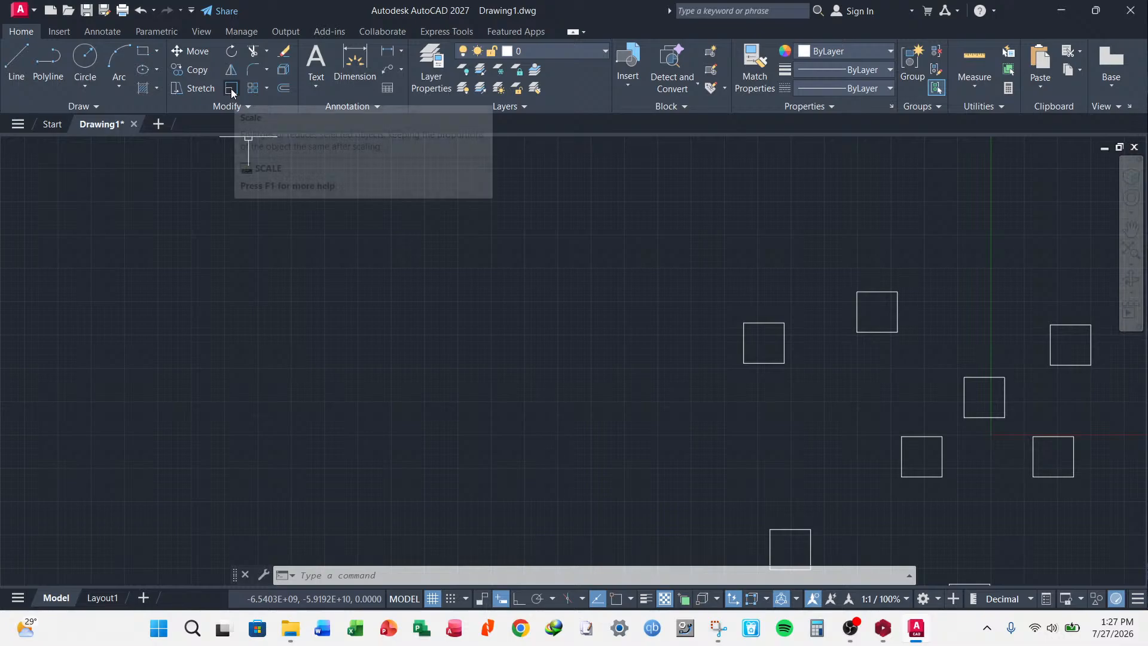
click(195, 90)
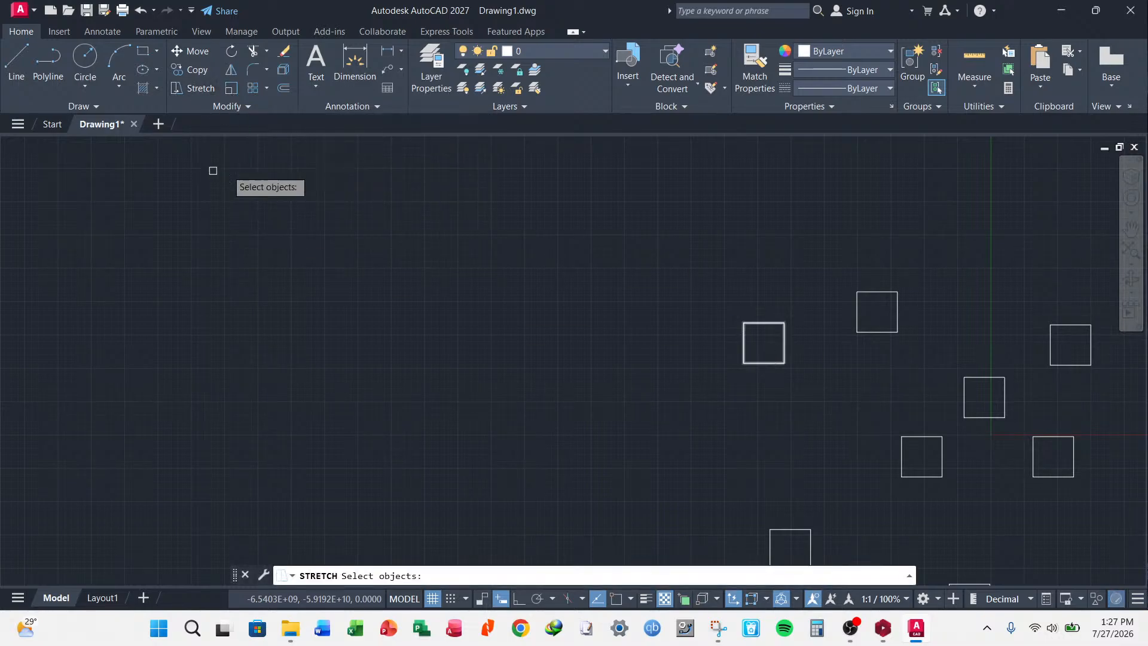
key(Escape)
key(Escape)
key(Escape)
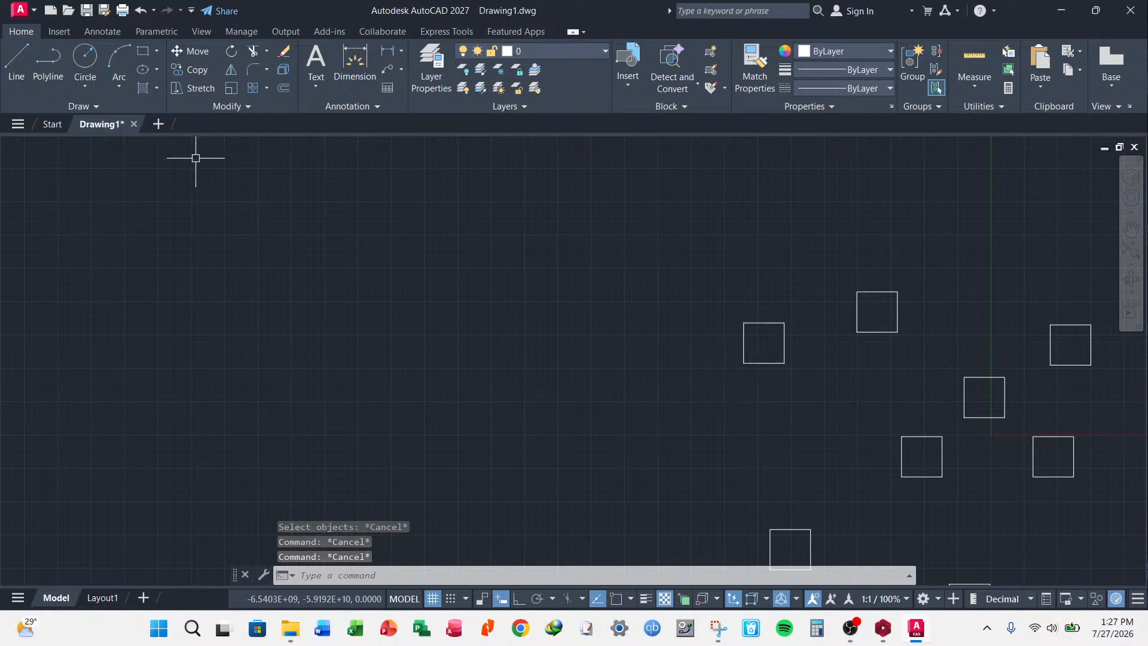
click(198, 88)
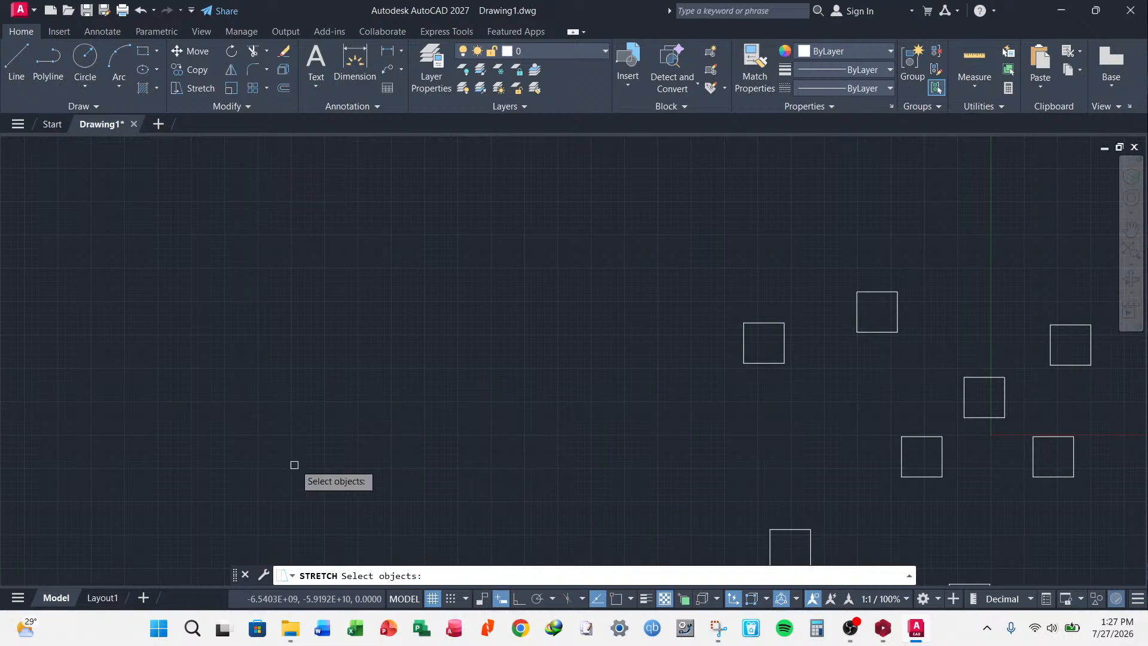
key(Escape)
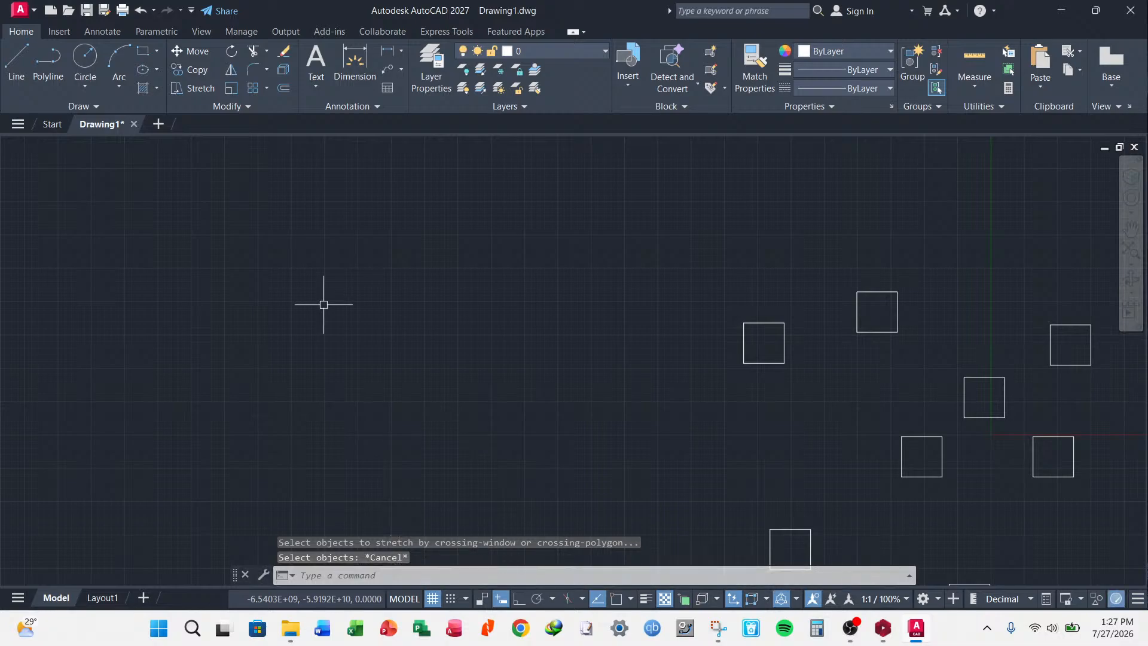
- Start the Stretch command and confirm the leftmost square in the upper row as the object to stretch
click(199, 89)
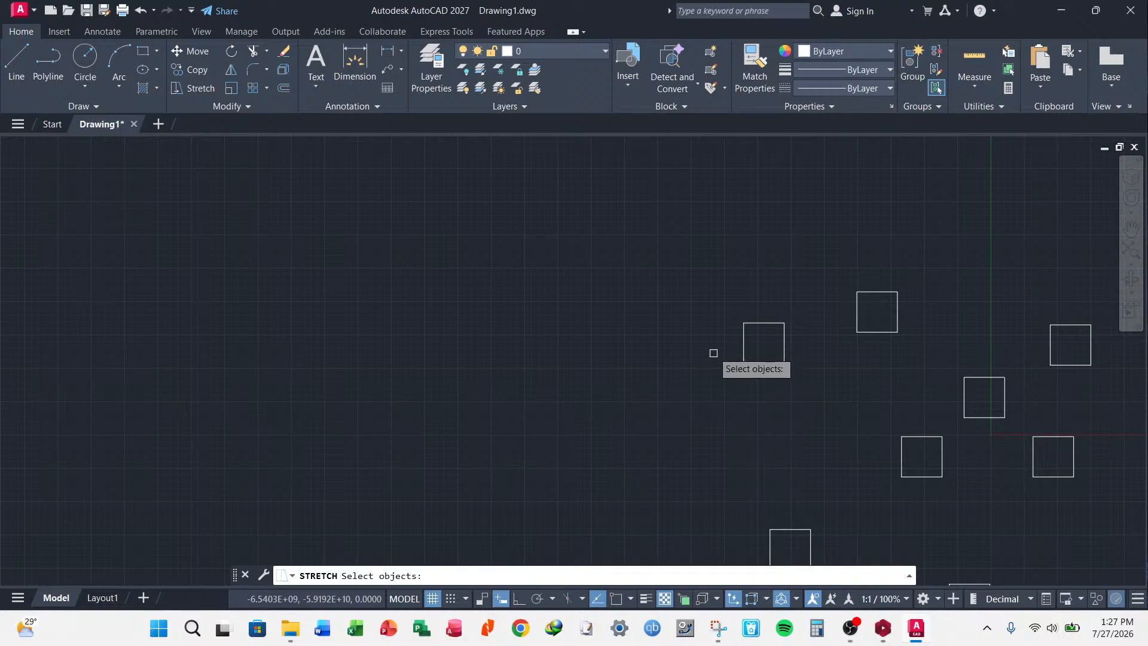
click(743, 347)
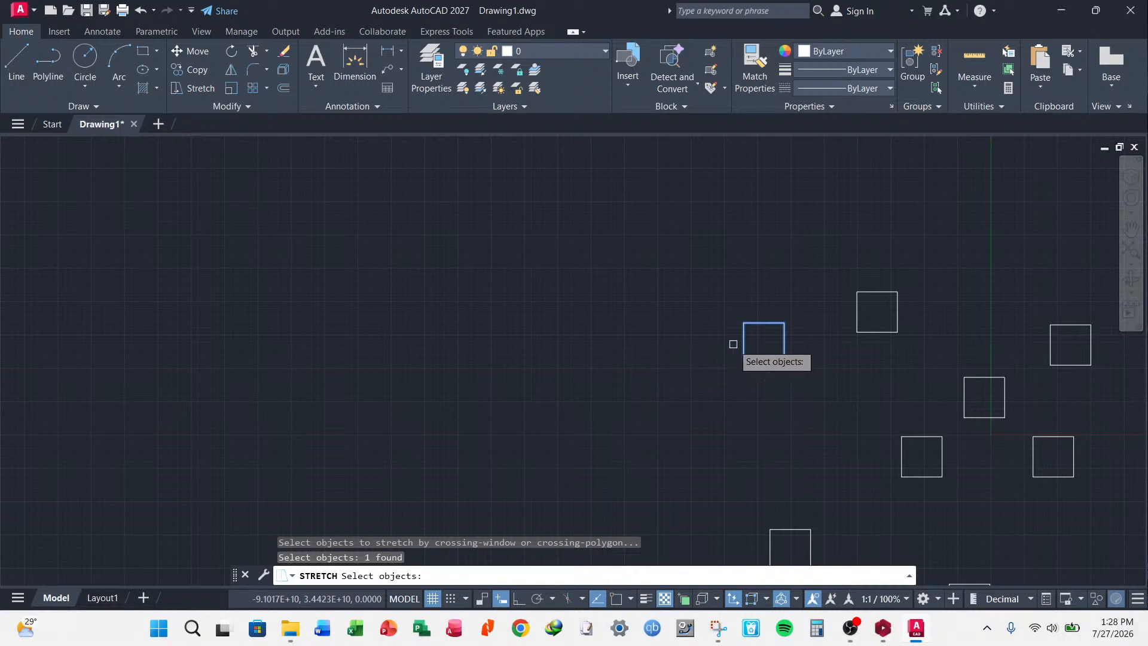
key(Return)
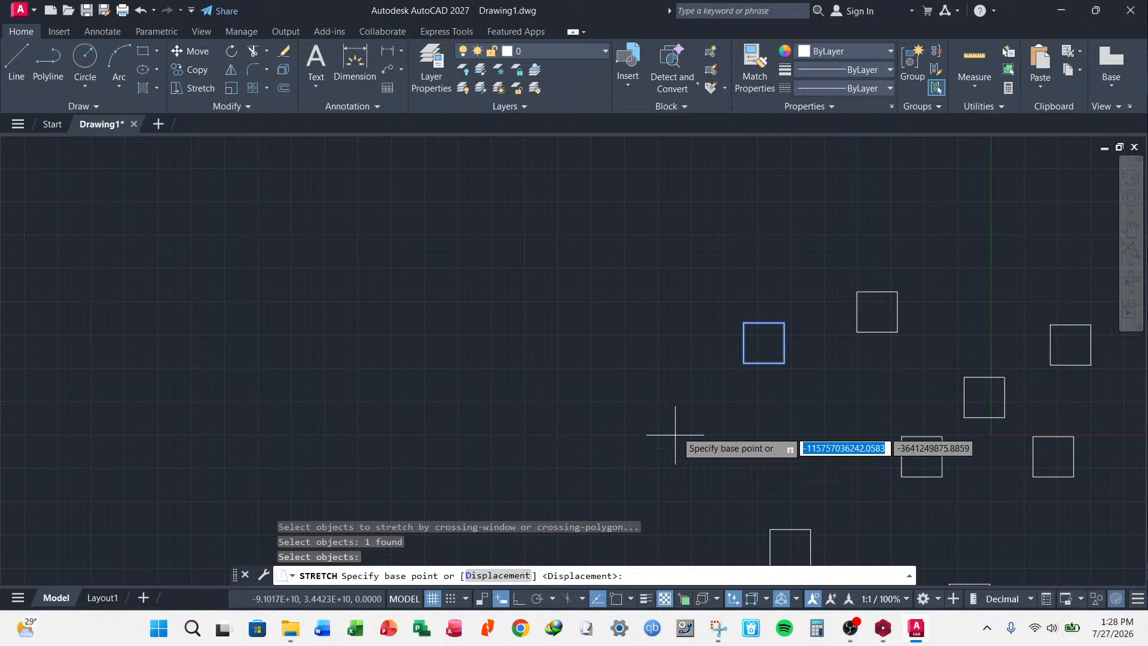
scroll(747, 376, up, 5)
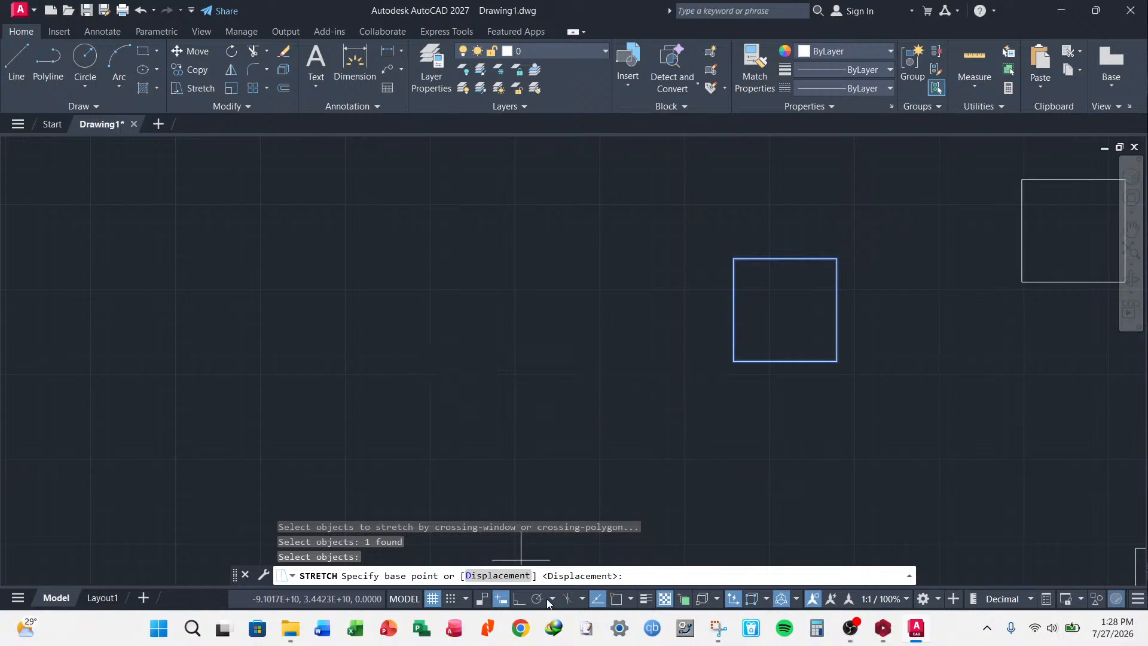
- Turn object snap on and enable Midpoint, Geometric Center, Node, Quadrant, Insertion, Perpendicular, Tangent, Nearest, Apparent Intersection and Parallel in addition to the active modes
click(619, 604)
click(630, 597)
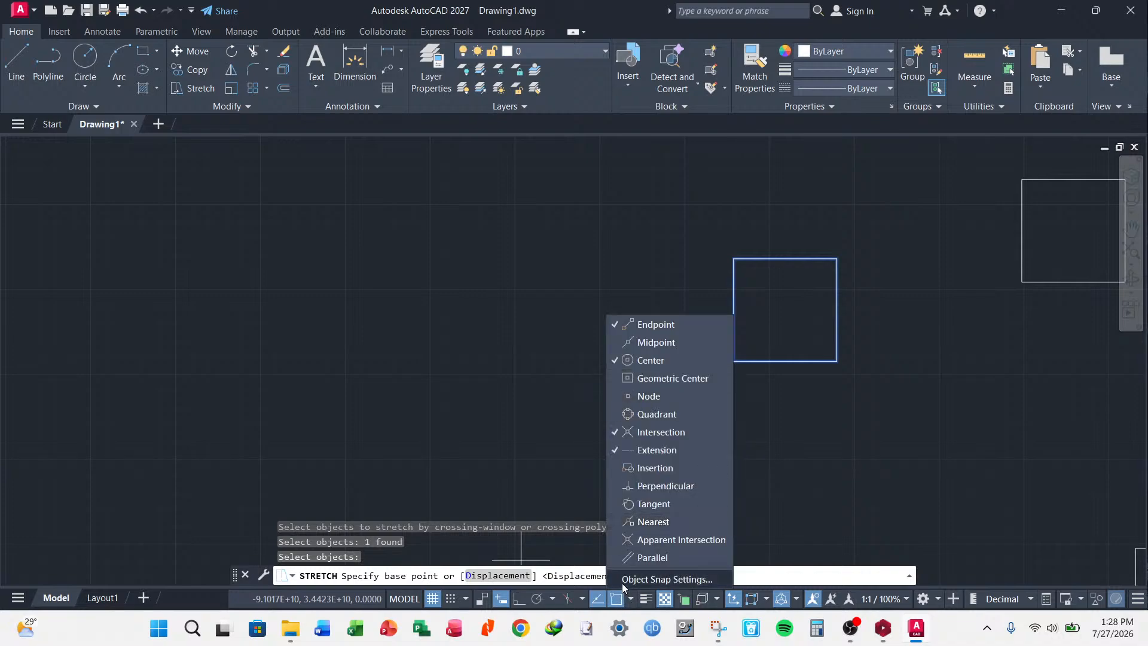
click(617, 559)
click(619, 521)
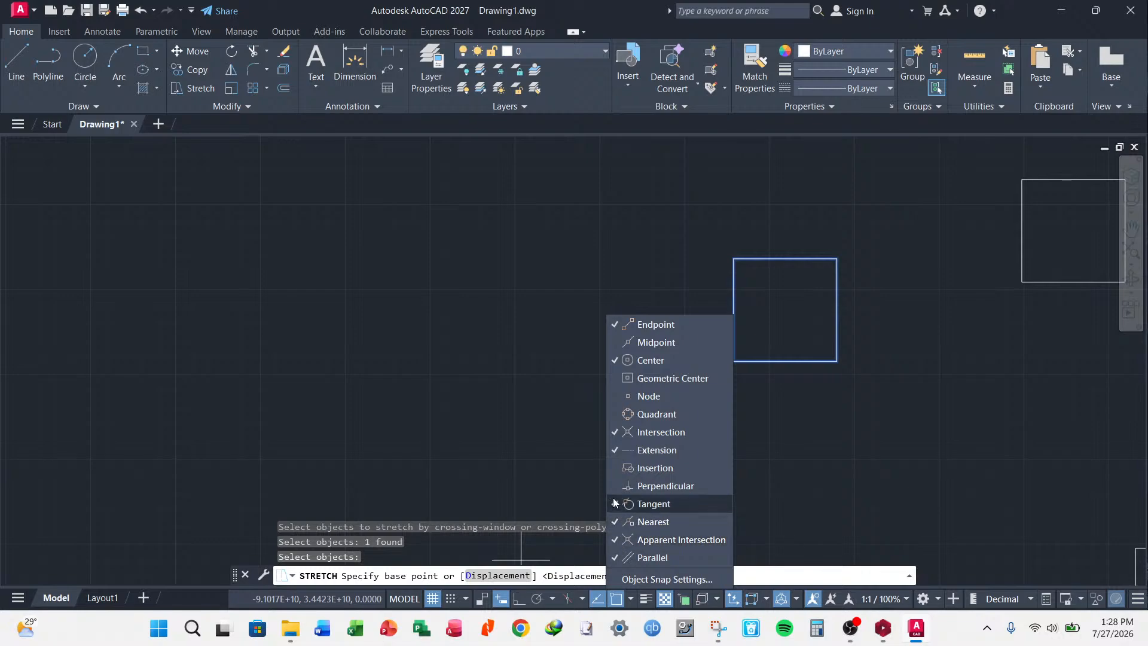
click(613, 504)
click(612, 486)
click(610, 467)
click(610, 412)
click(618, 396)
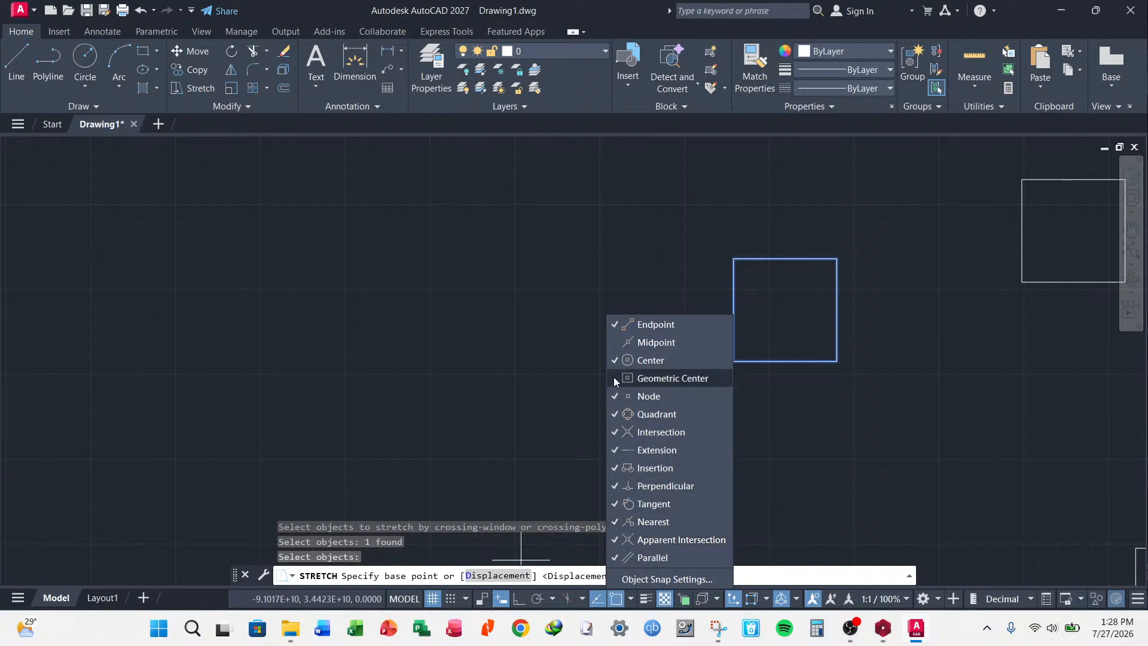
click(613, 378)
click(609, 343)
click(621, 603)
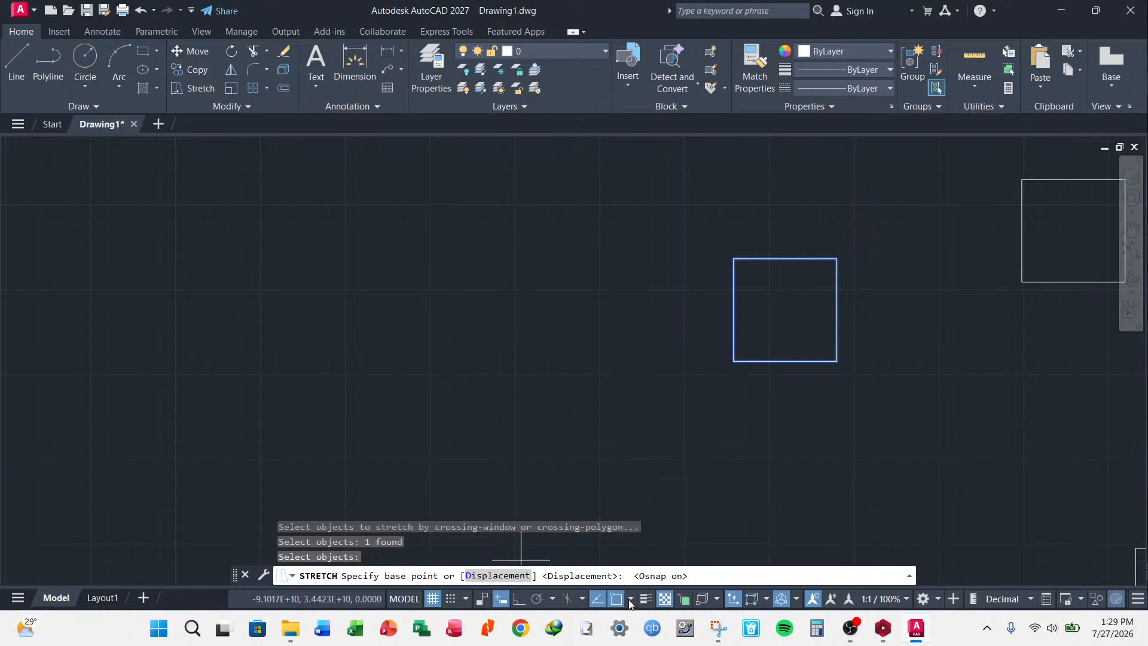
- Stretch the selected square from the midpoint of its left edge to a point horizontally left, about one and a half square widths away
click(733, 309)
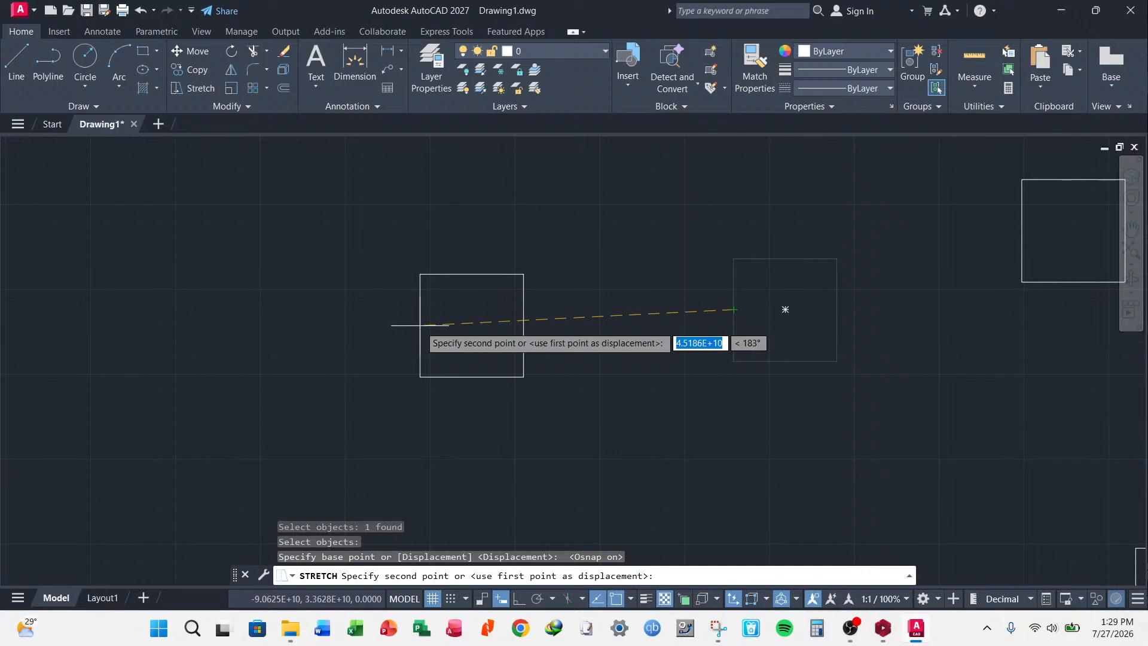
click(556, 309)
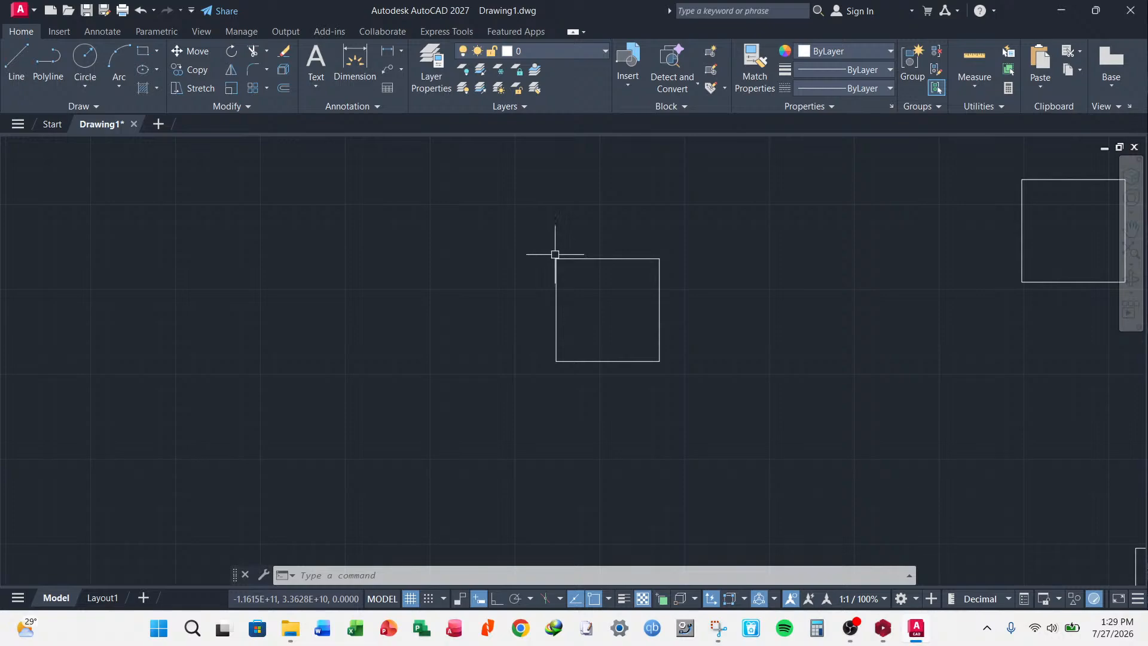
key(Escape)
- Repeatedly select the shifted square with crossing windows across its upper-left part, clearing the selection after the attempts
click(578, 230)
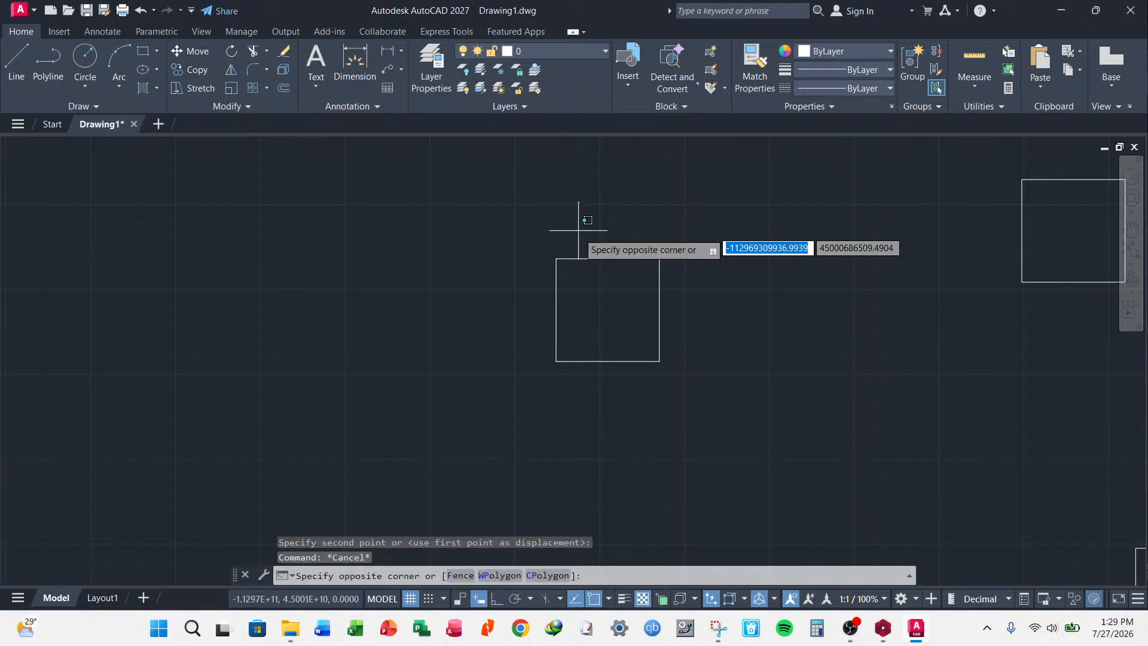
click(455, 412)
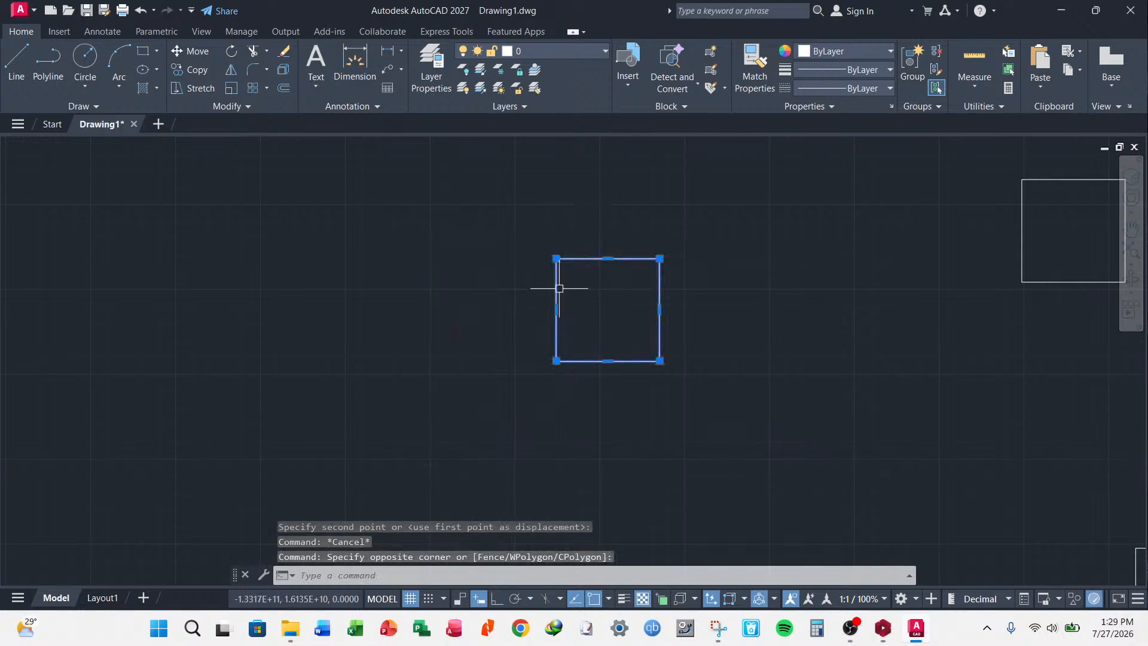
key(Escape)
click(578, 233)
click(449, 382)
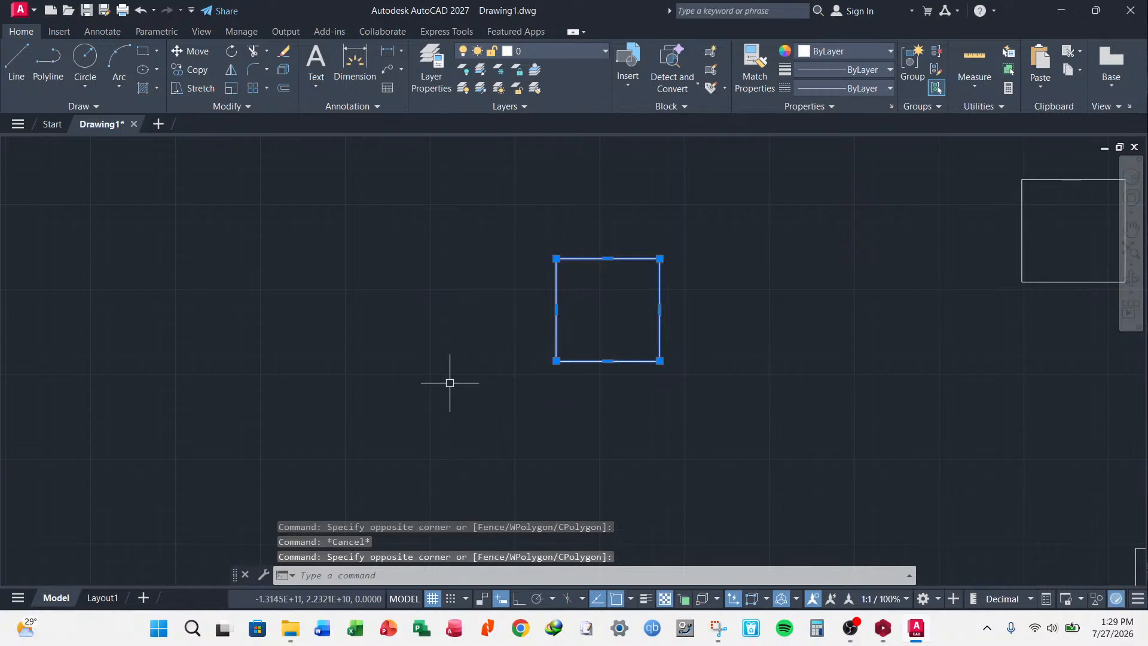
key(Escape)
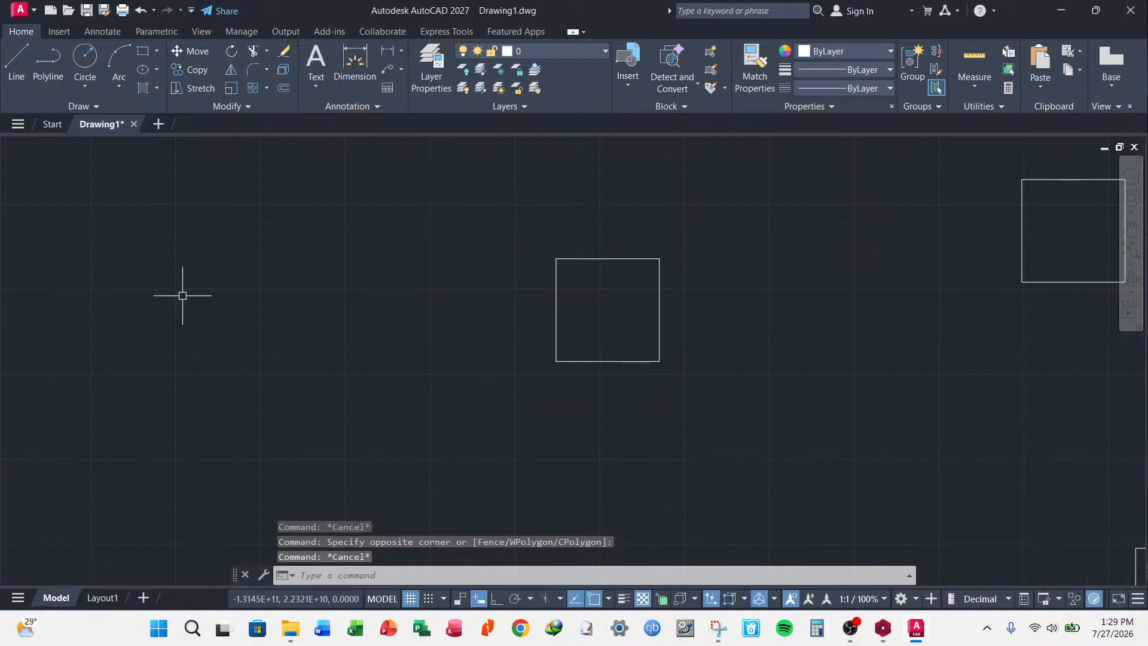
key(Escape)
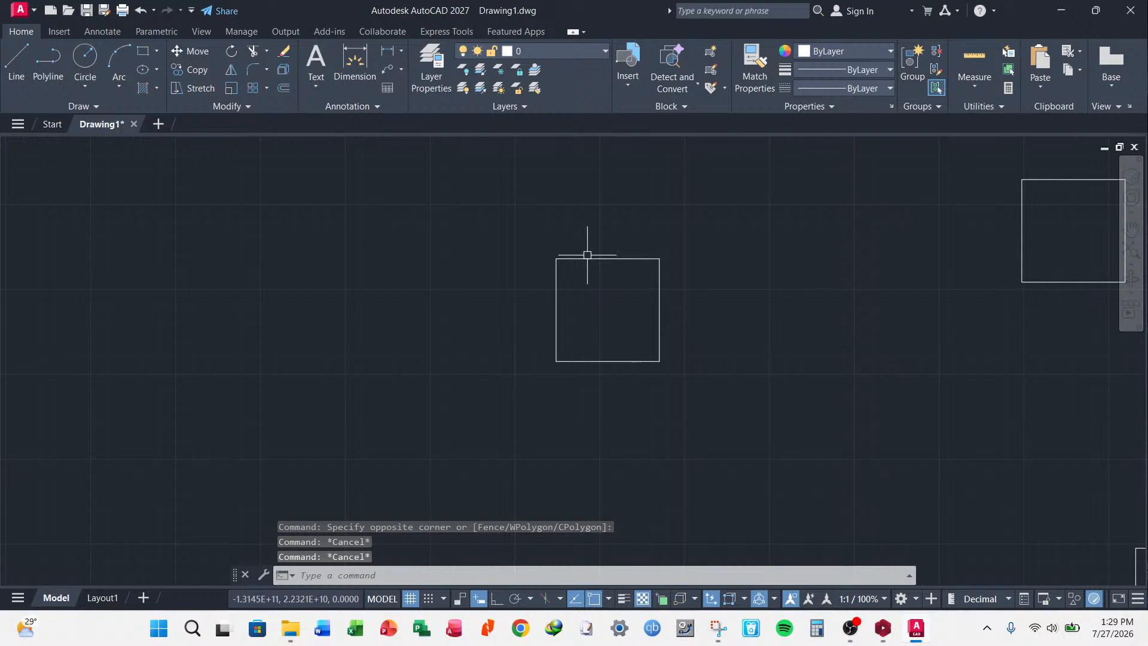
click(579, 221)
click(494, 377)
key(Escape)
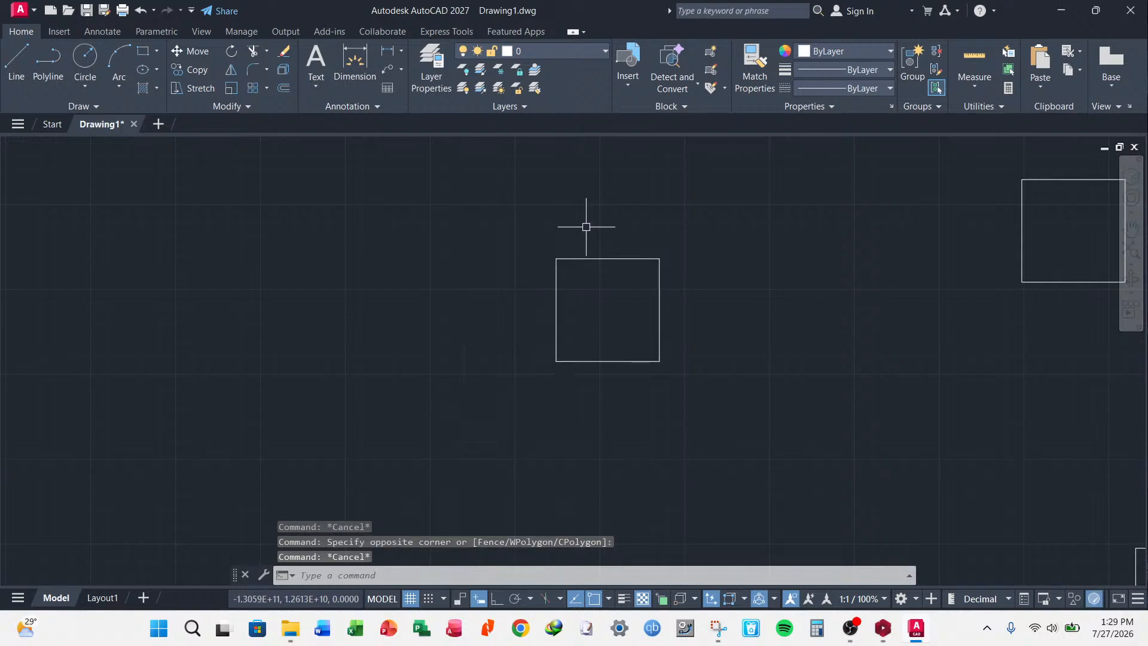
click(585, 218)
click(582, 261)
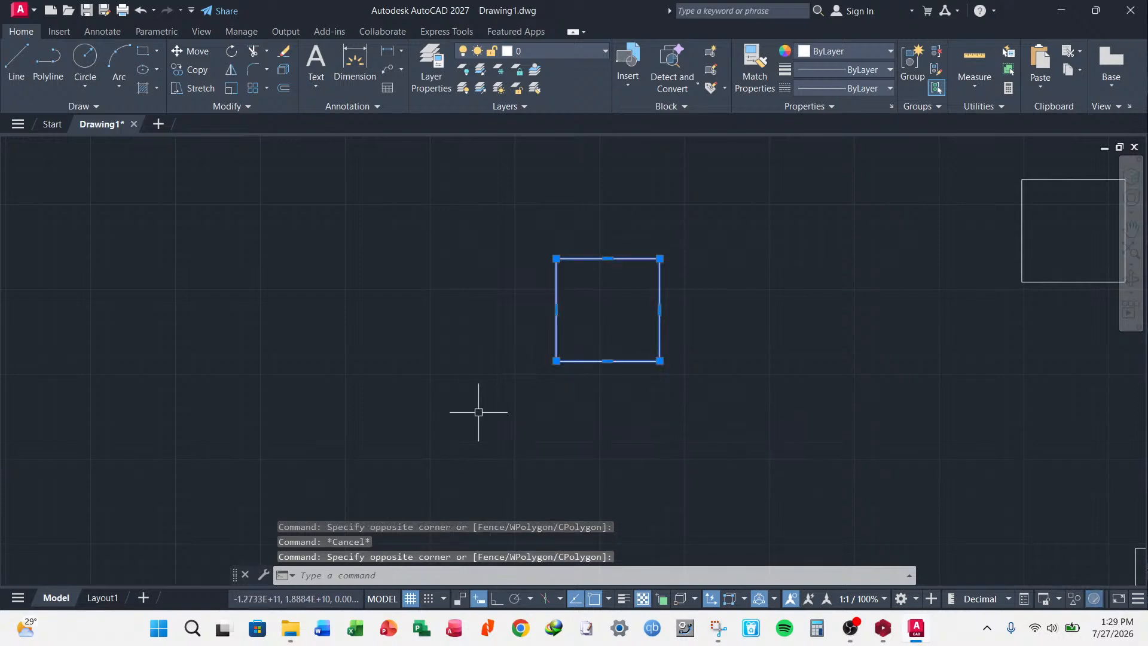
click(583, 224)
click(453, 393)
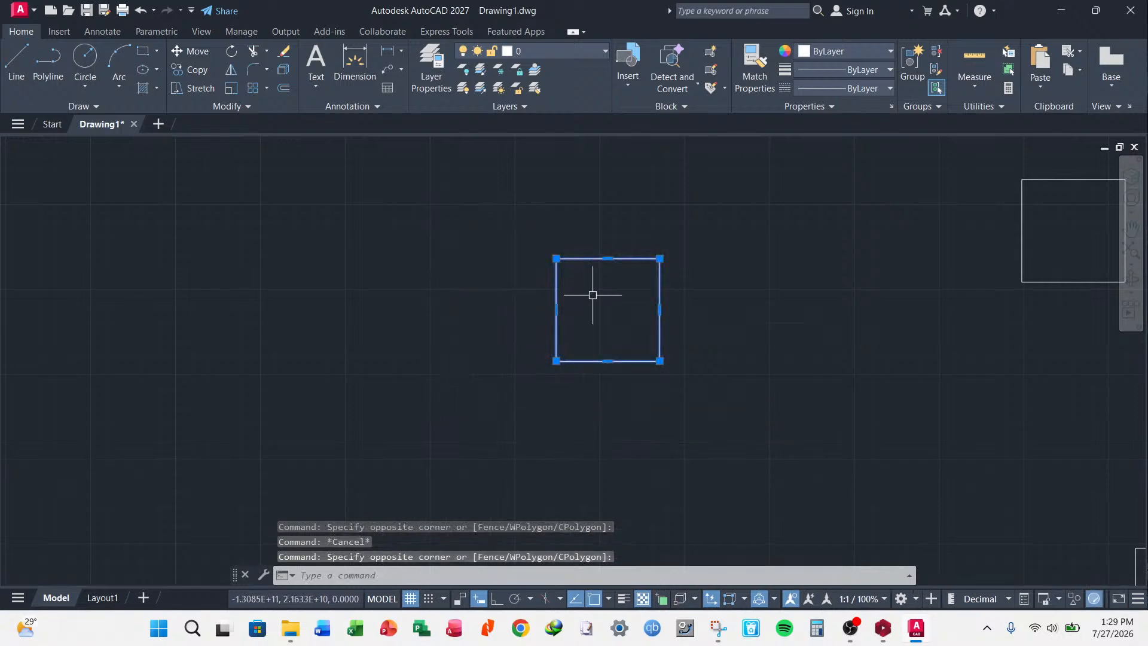
key(Escape)
click(609, 224)
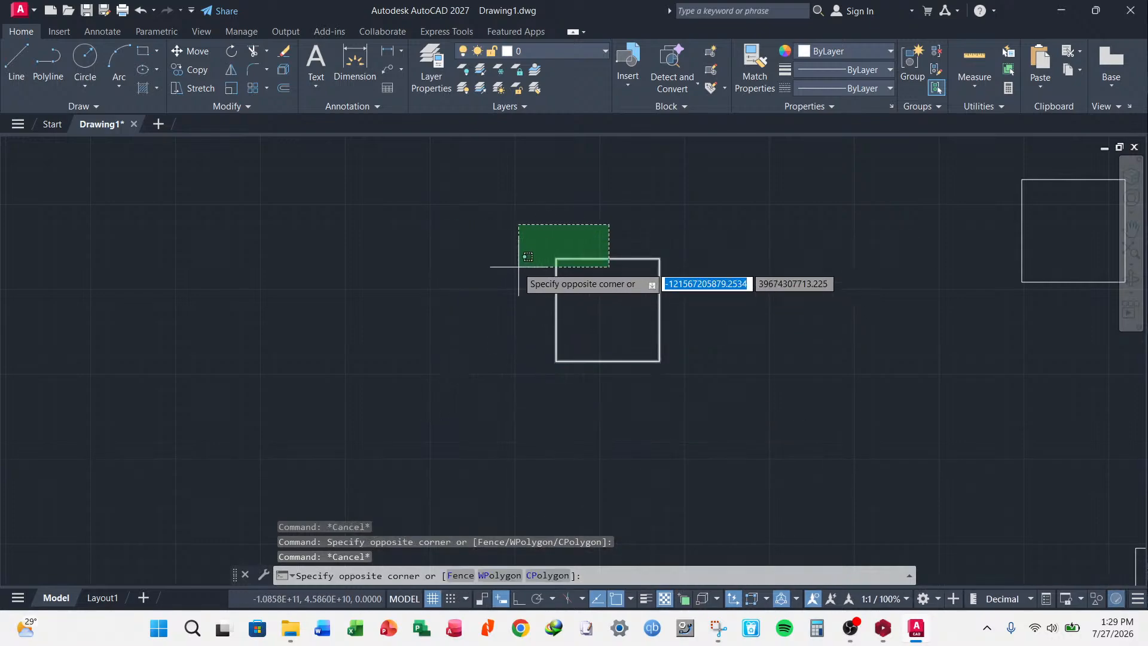
click(516, 285)
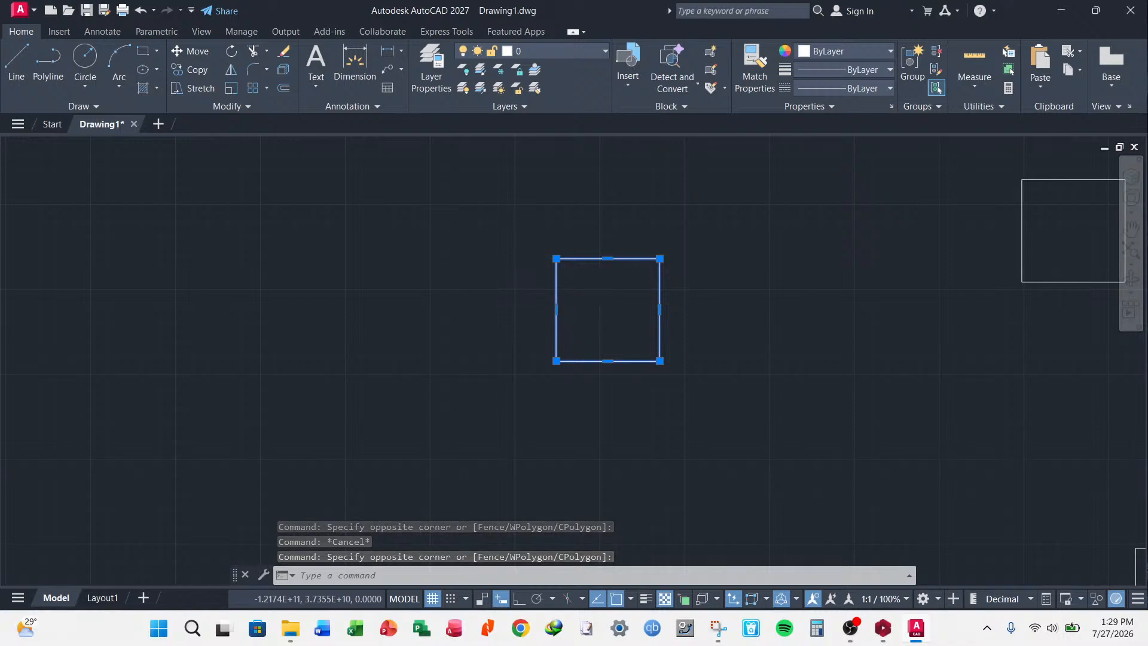
key(Escape)
click(578, 234)
click(499, 407)
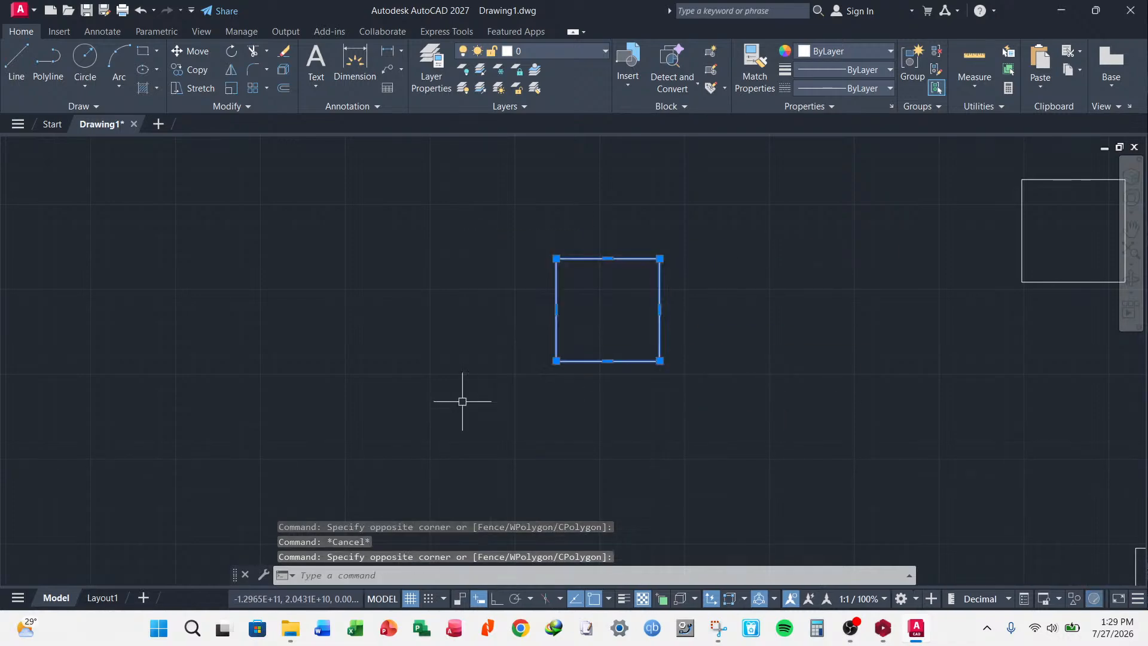
key(Escape)
click(584, 233)
click(487, 428)
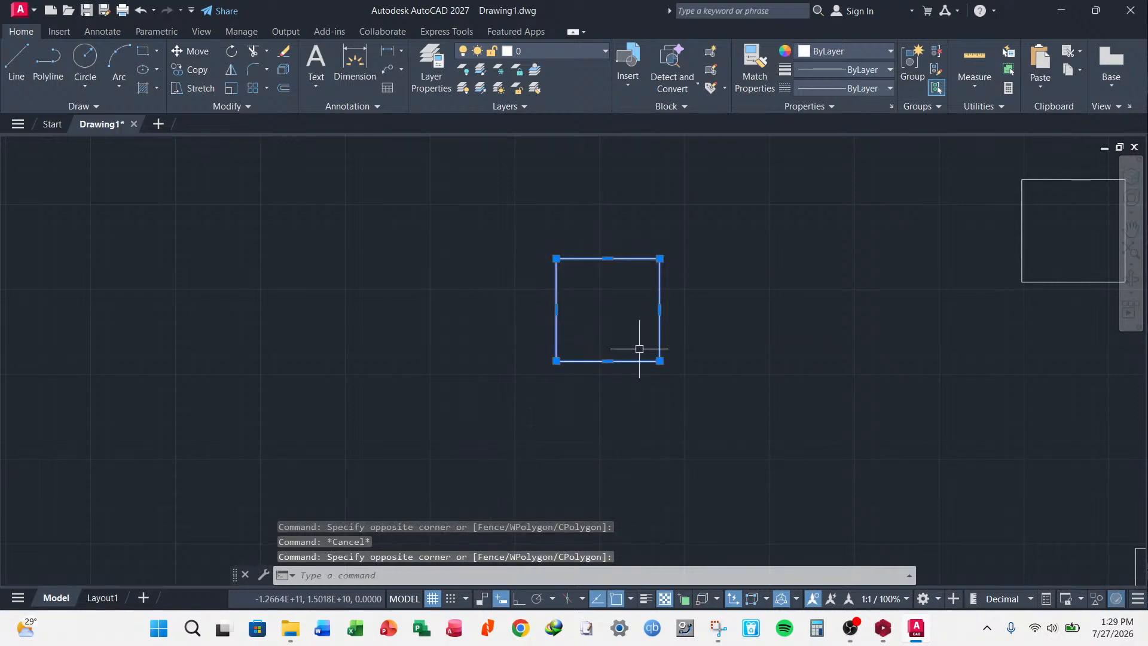
key(Escape)
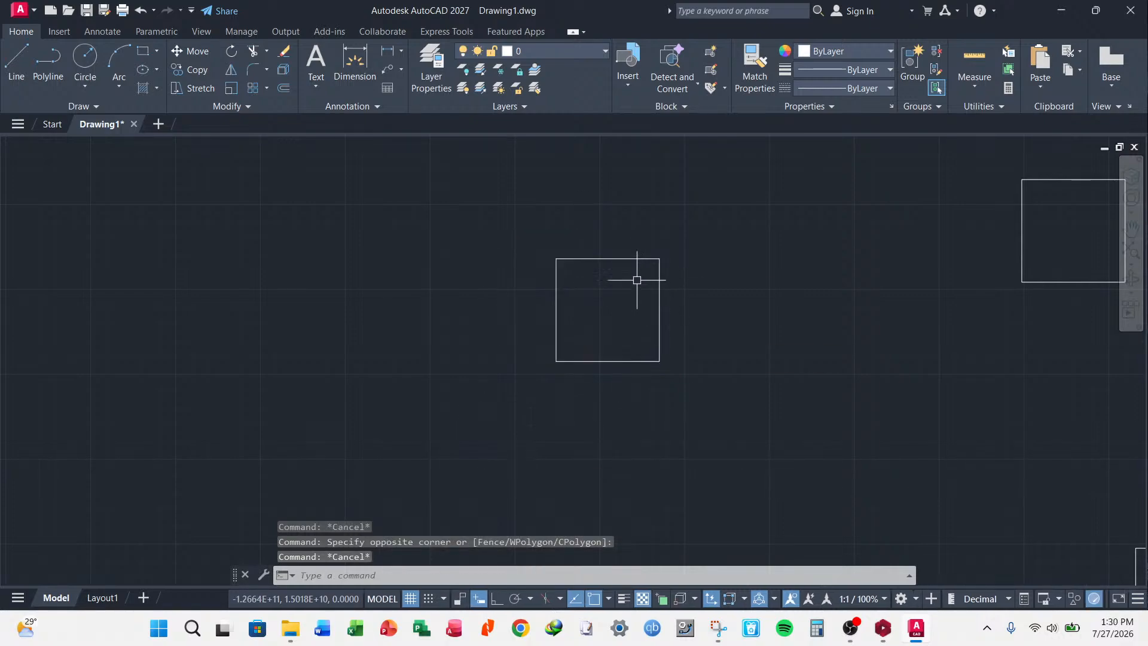
- Try to select the square with left-to-right selection windows that start above it and enclose only its right part
click(608, 226)
click(859, 445)
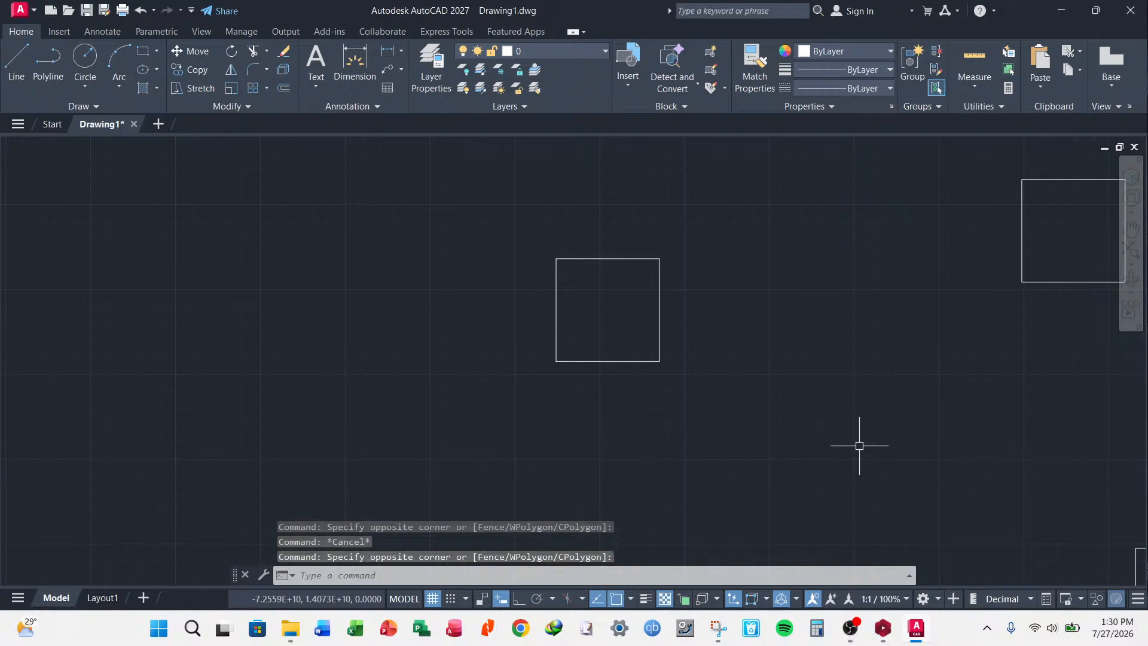
click(645, 237)
click(819, 443)
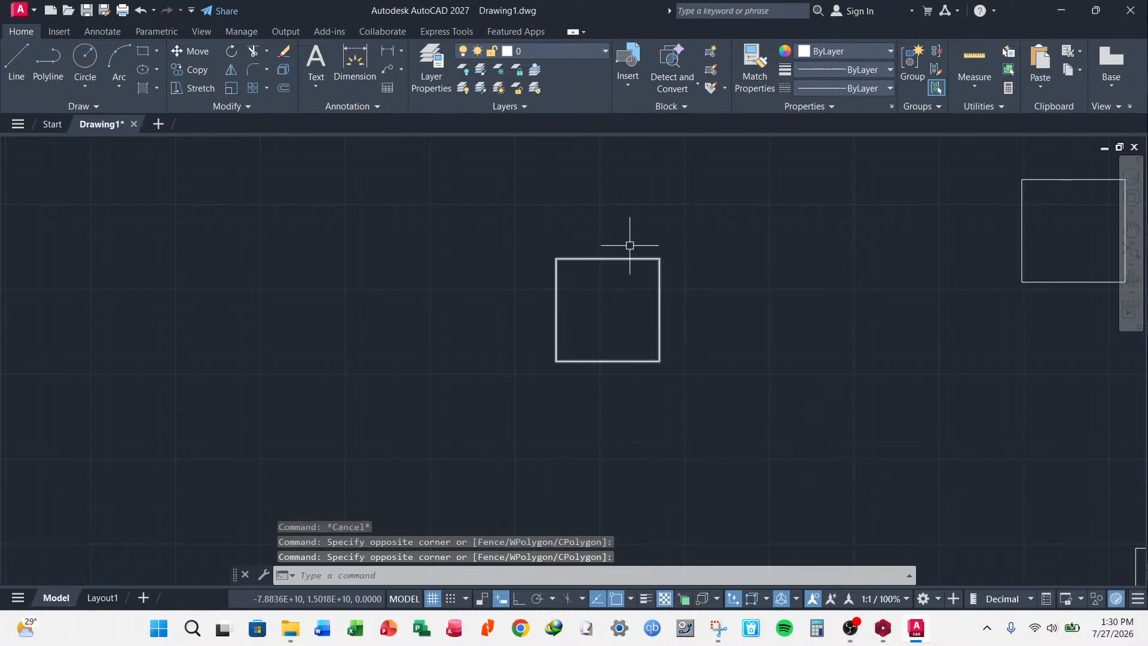
click(626, 237)
click(832, 414)
click(626, 228)
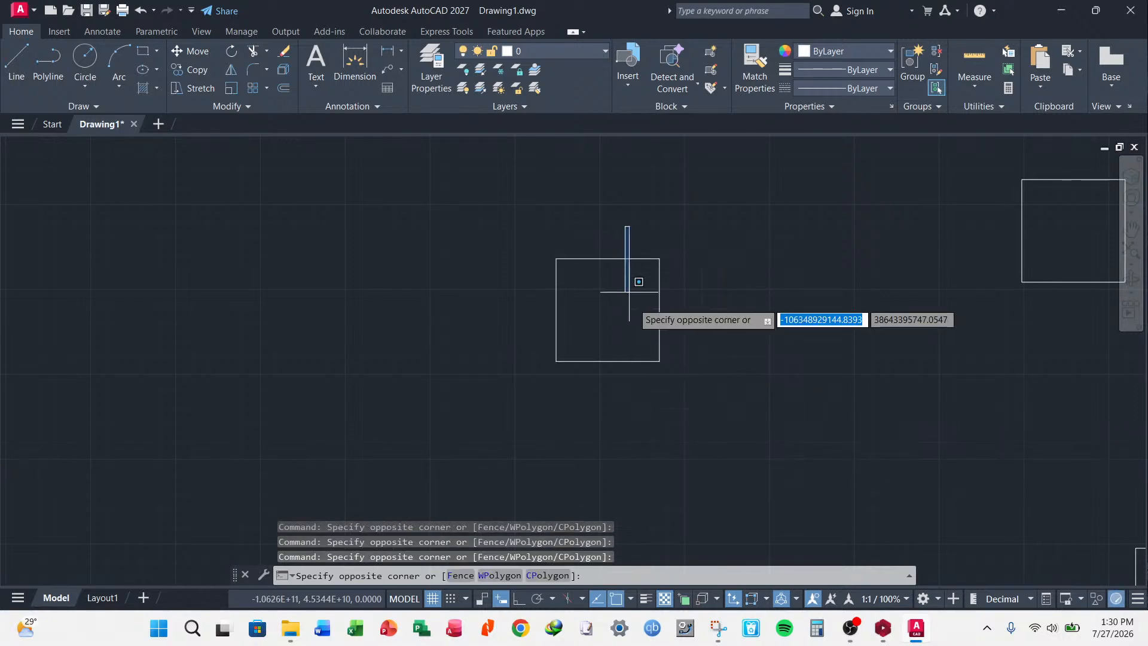
click(837, 416)
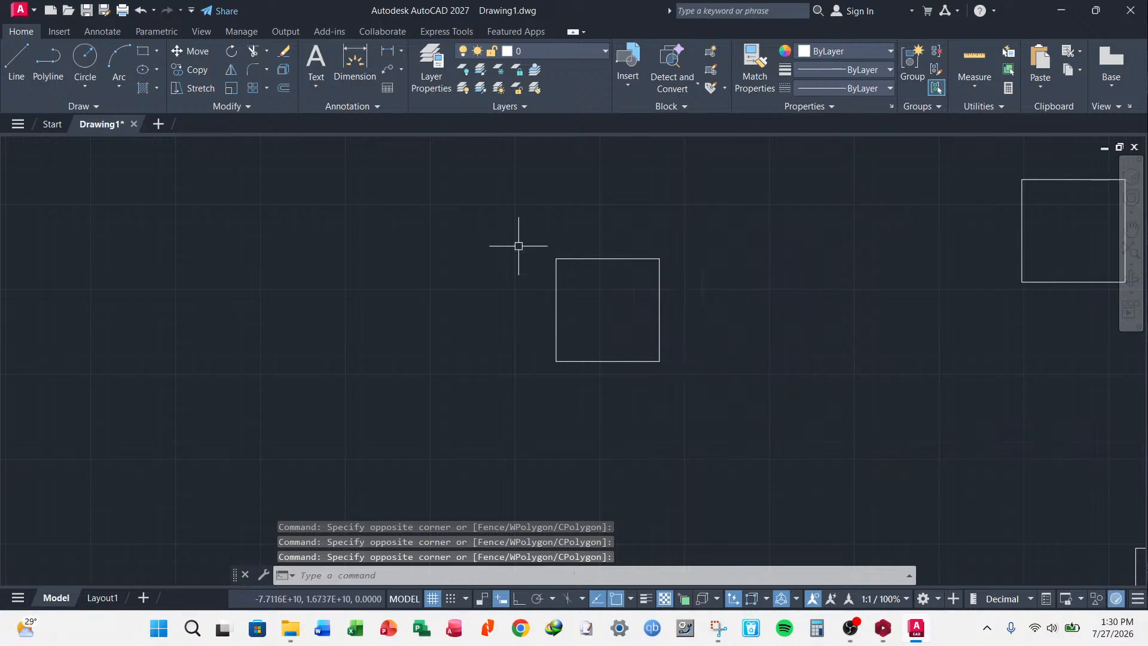
- Select the square repeatedly with right-to-left crossing windows over its left part, clearing the selection after each one
click(586, 202)
click(494, 439)
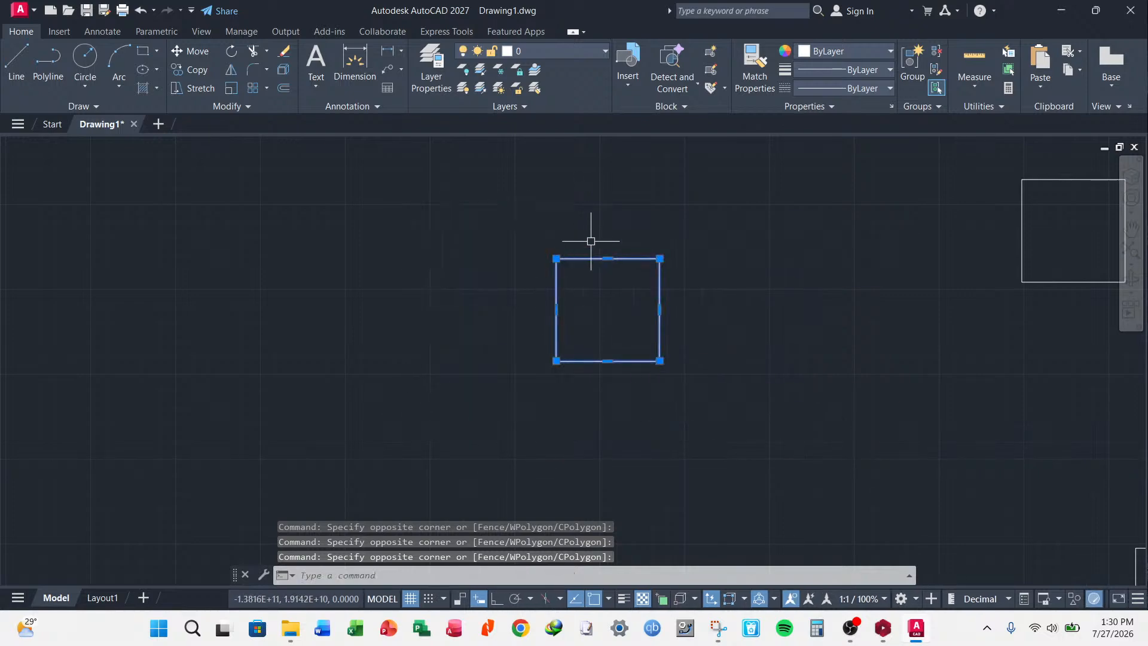
key(Escape)
click(575, 232)
click(441, 402)
key(Escape)
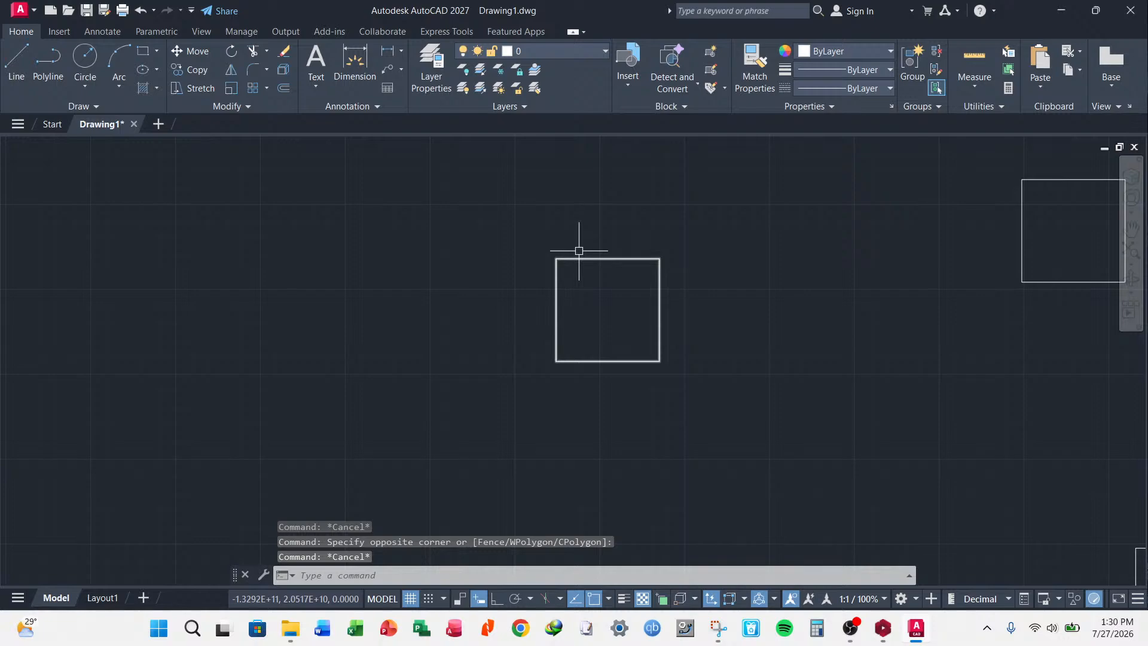
click(574, 230)
click(356, 460)
key(Escape)
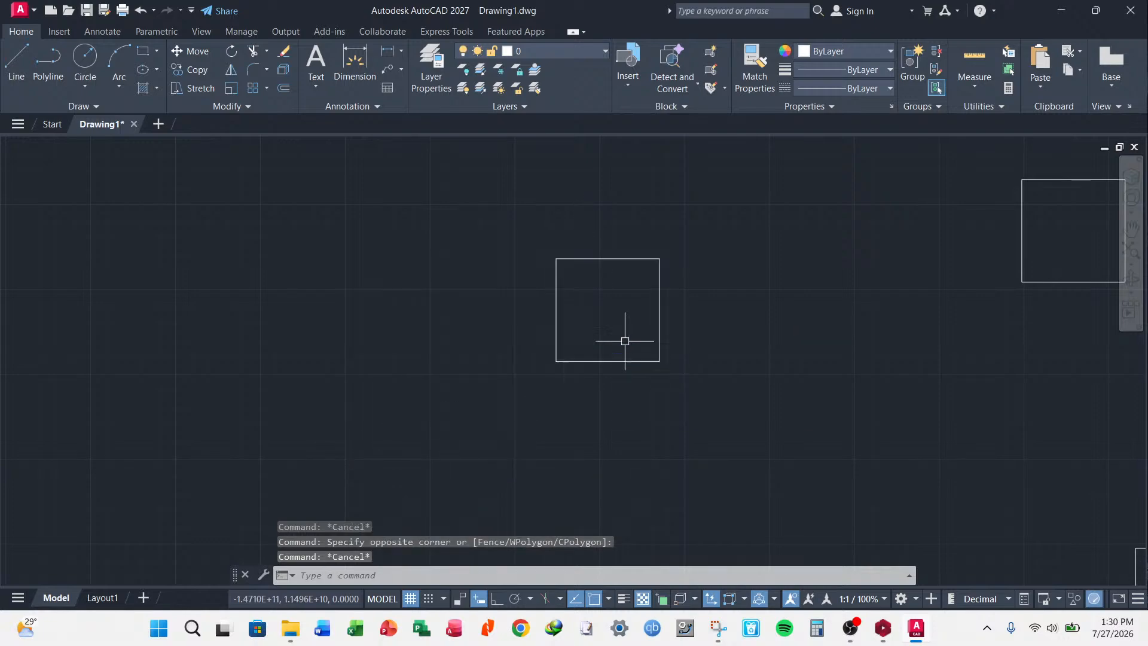
click(579, 191)
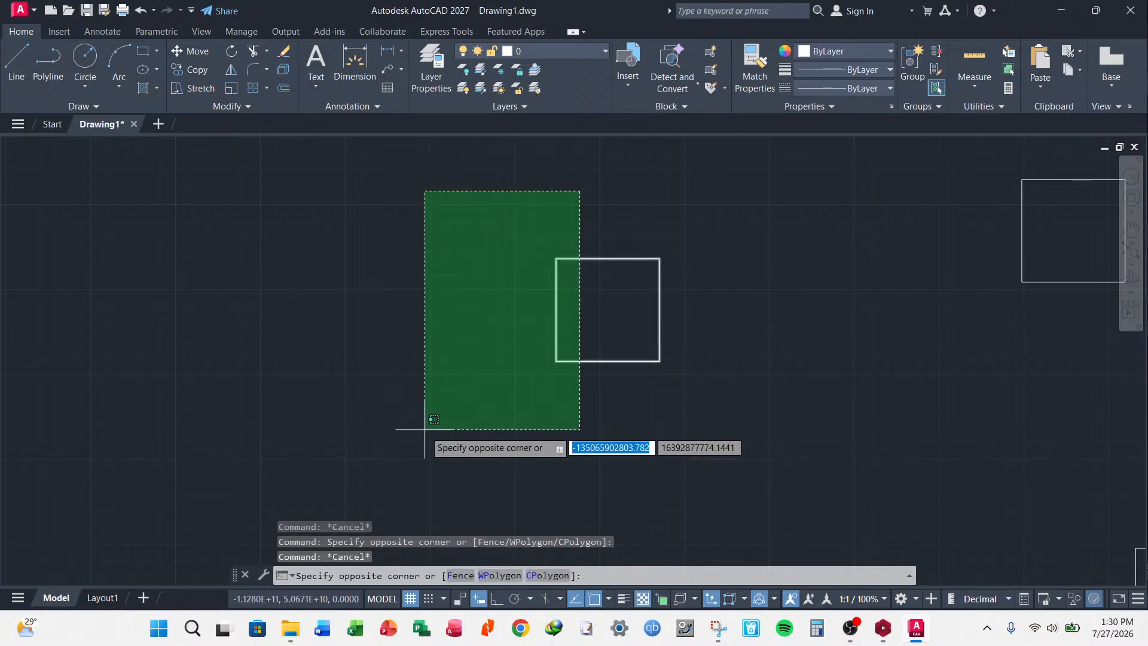
click(367, 449)
key(Escape)
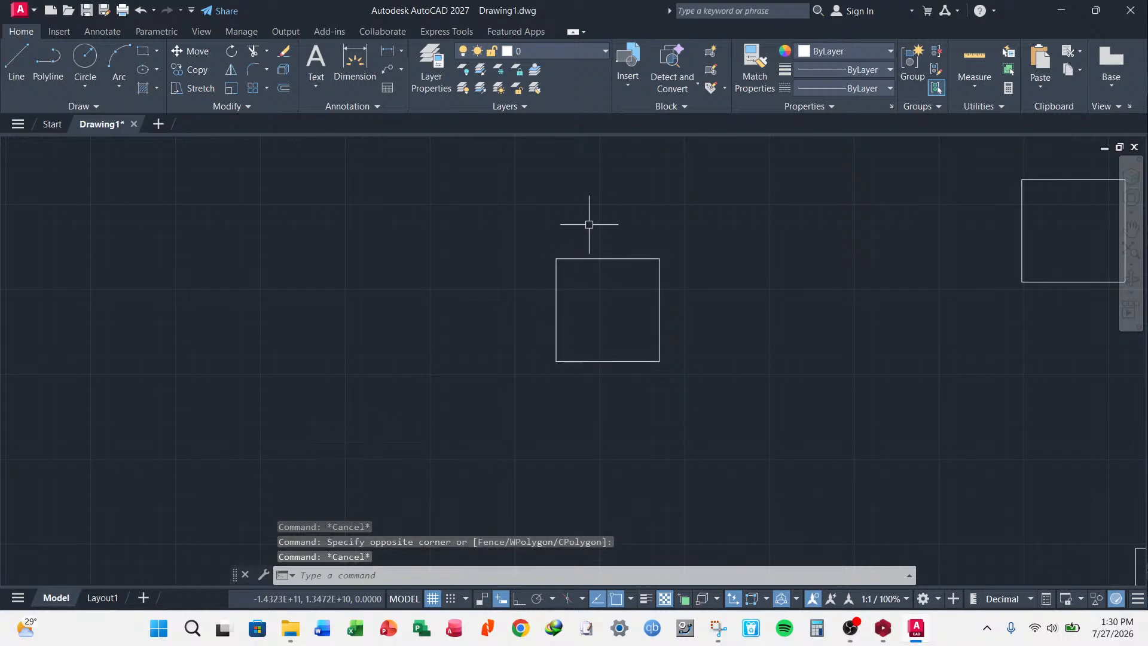
click(584, 218)
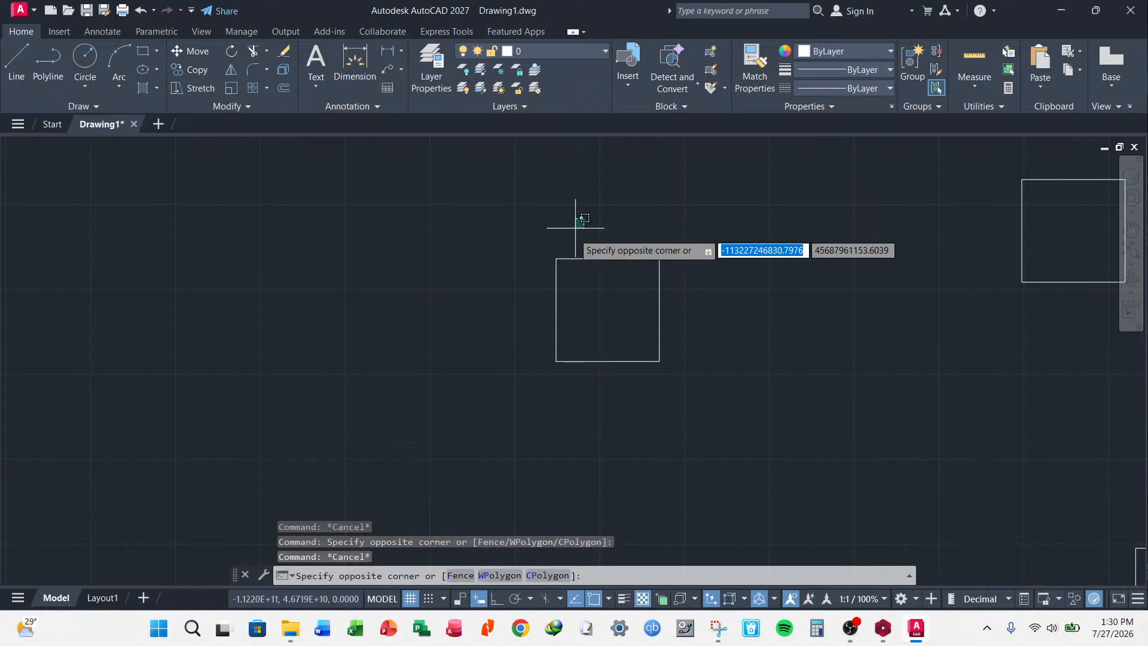
click(466, 413)
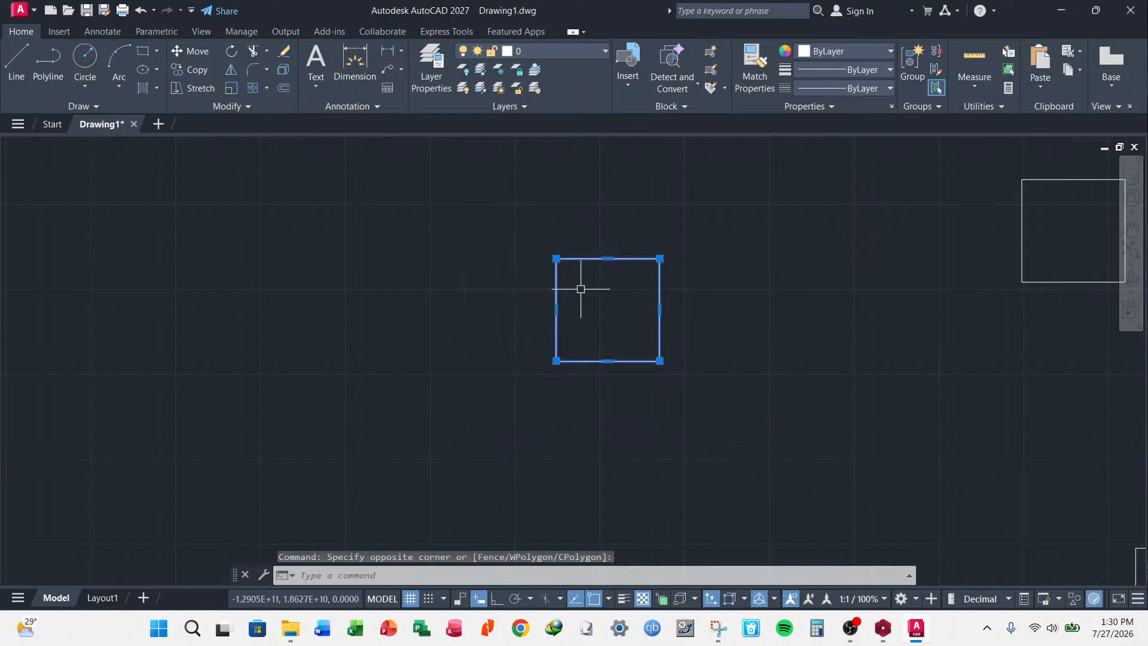
key(Escape)
click(574, 219)
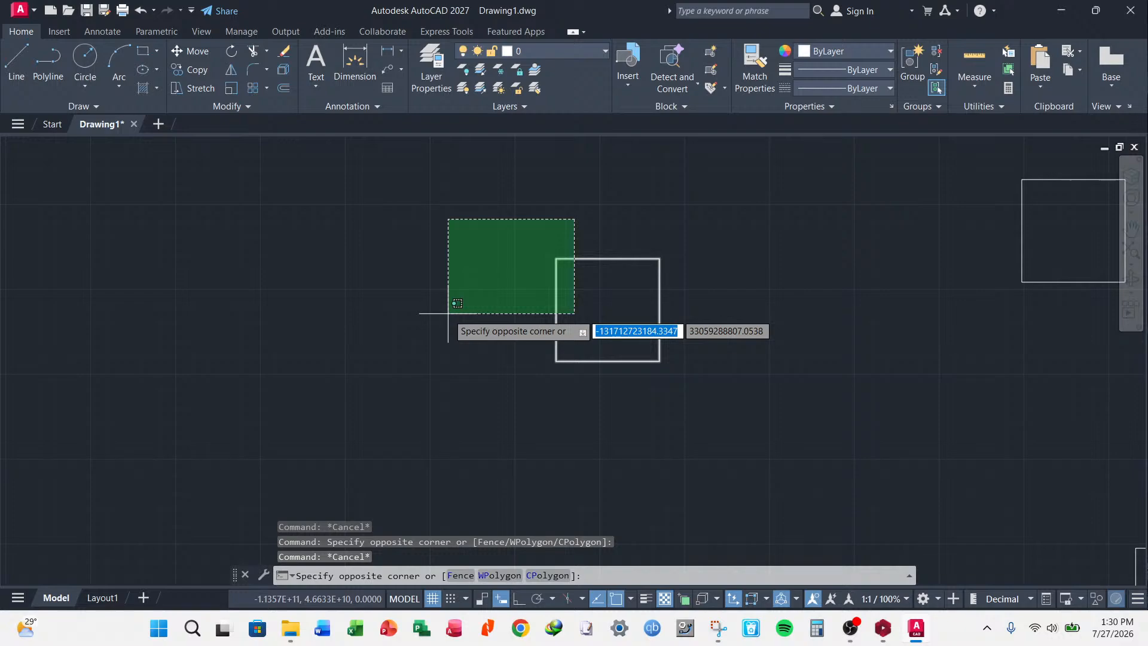
click(444, 315)
key(Escape)
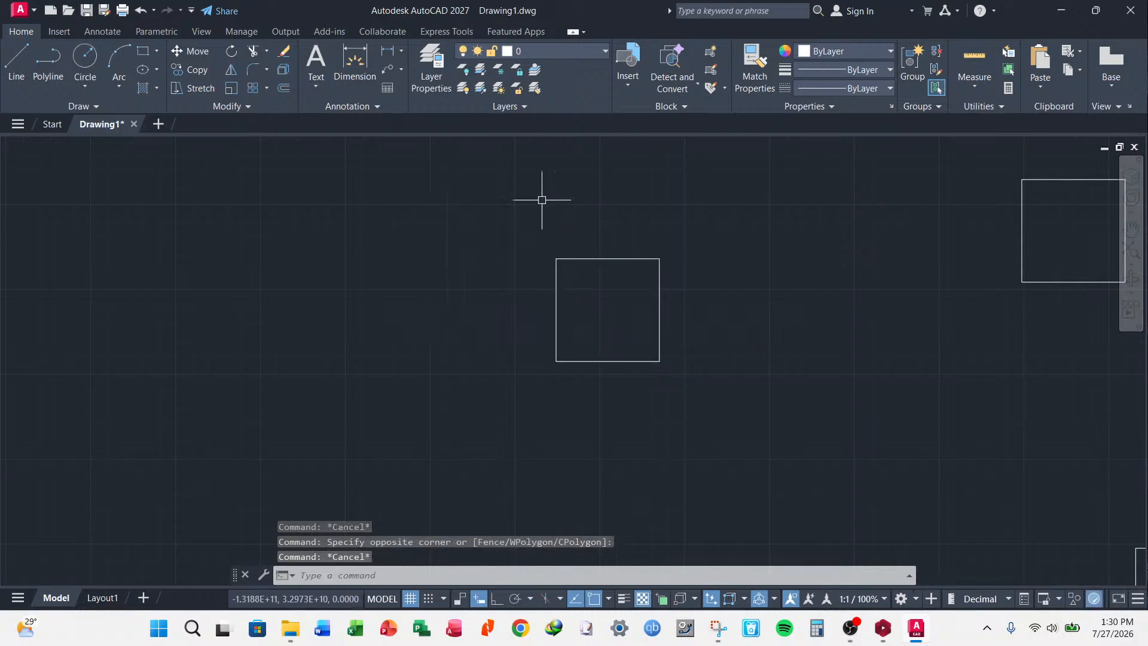
- Try several left-to-right selection windows of different sizes that cover only the right half of the square
click(607, 179)
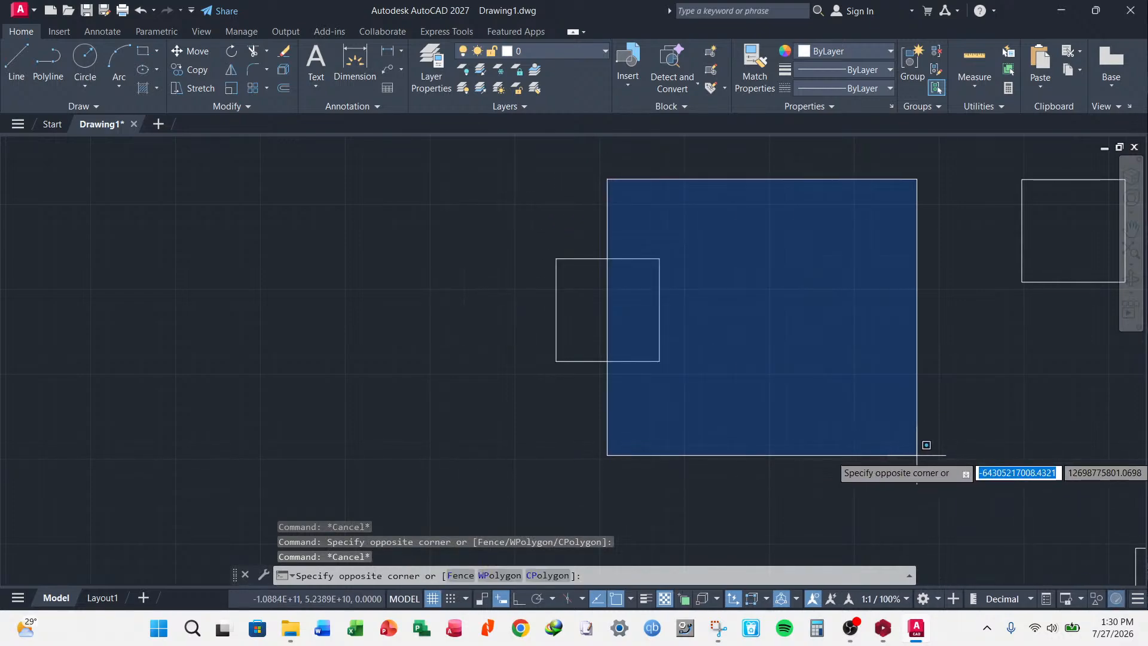
click(854, 435)
click(615, 198)
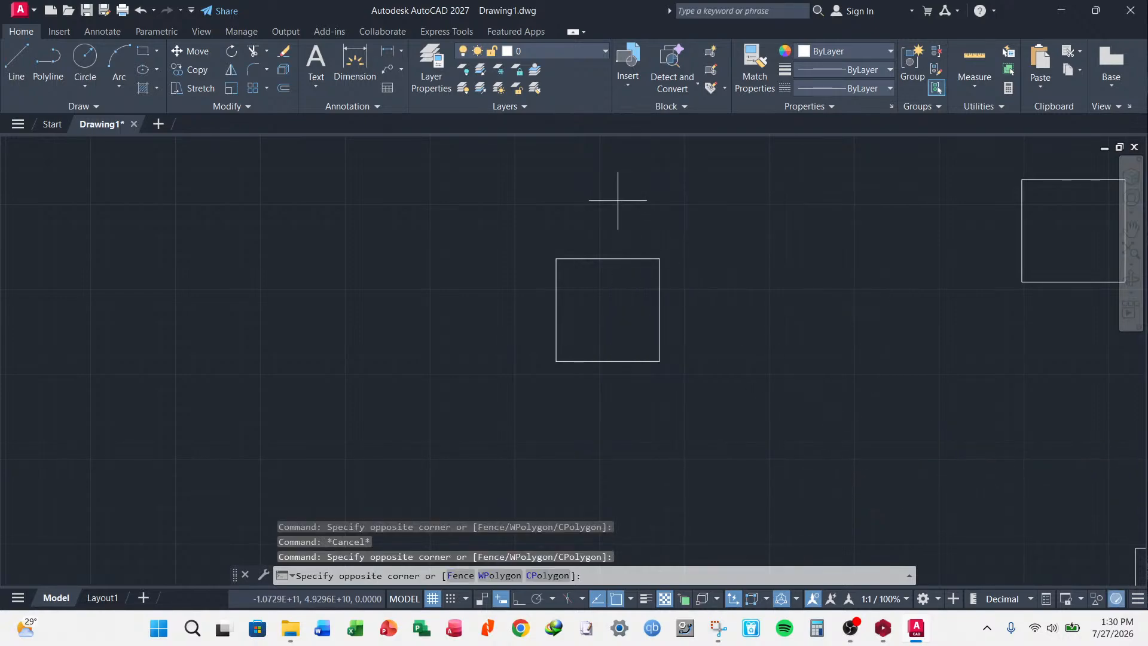
click(900, 418)
click(611, 212)
click(794, 453)
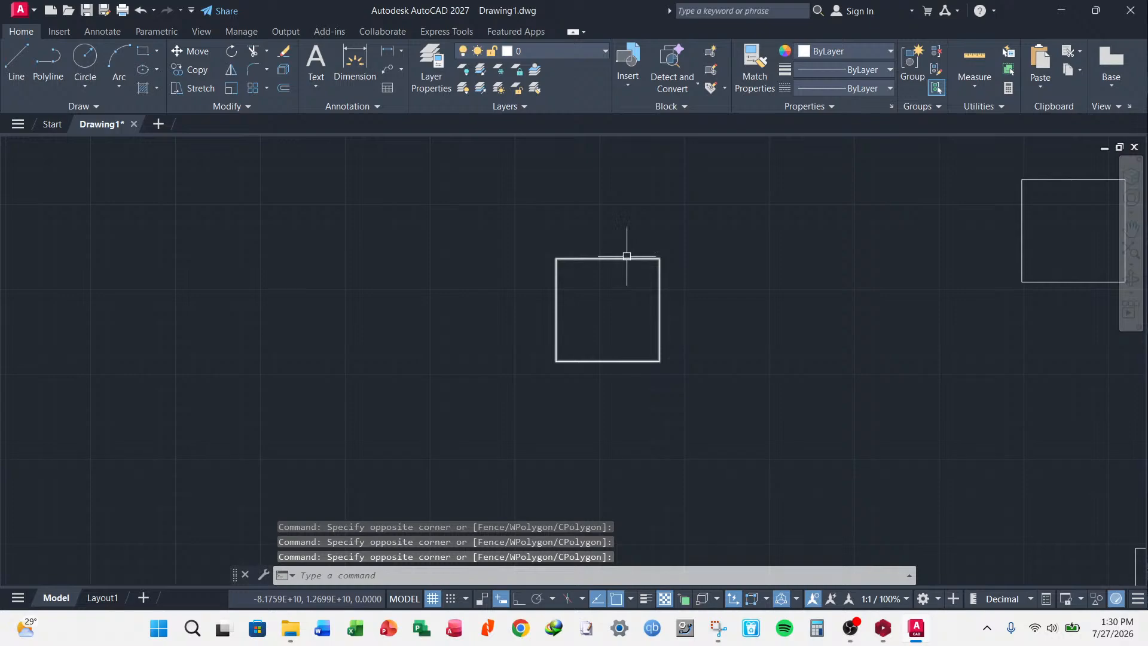
click(604, 236)
click(703, 390)
click(621, 208)
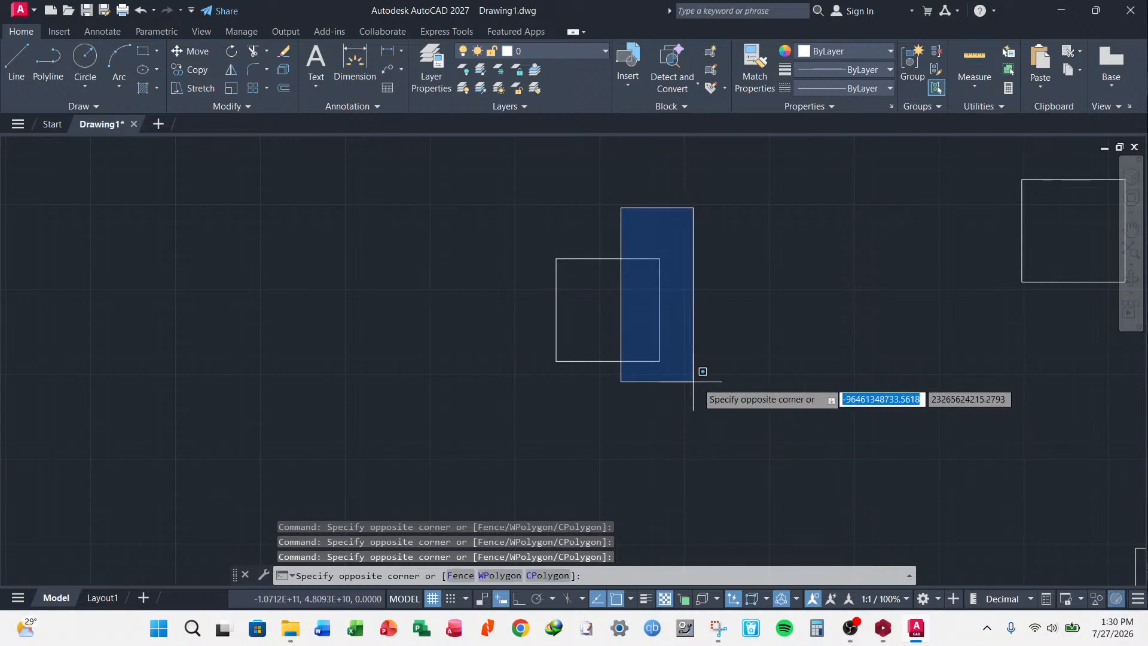
click(709, 370)
click(594, 203)
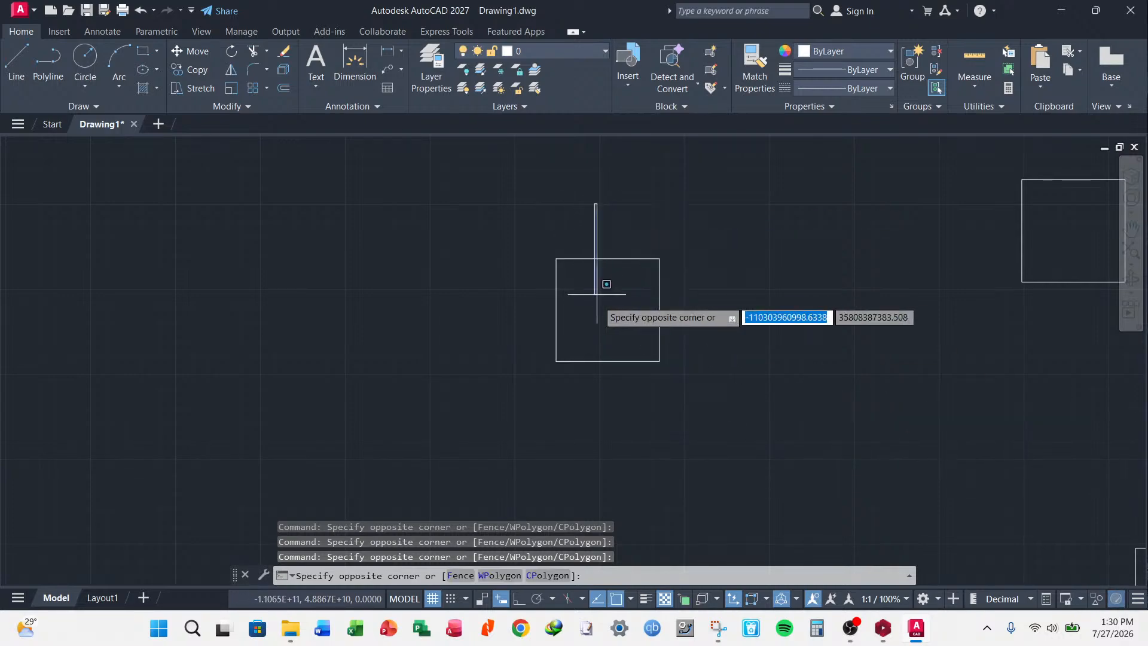
click(751, 429)
- Select the square with a left-to-right window that encloses it completely, and clear the selection
click(502, 189)
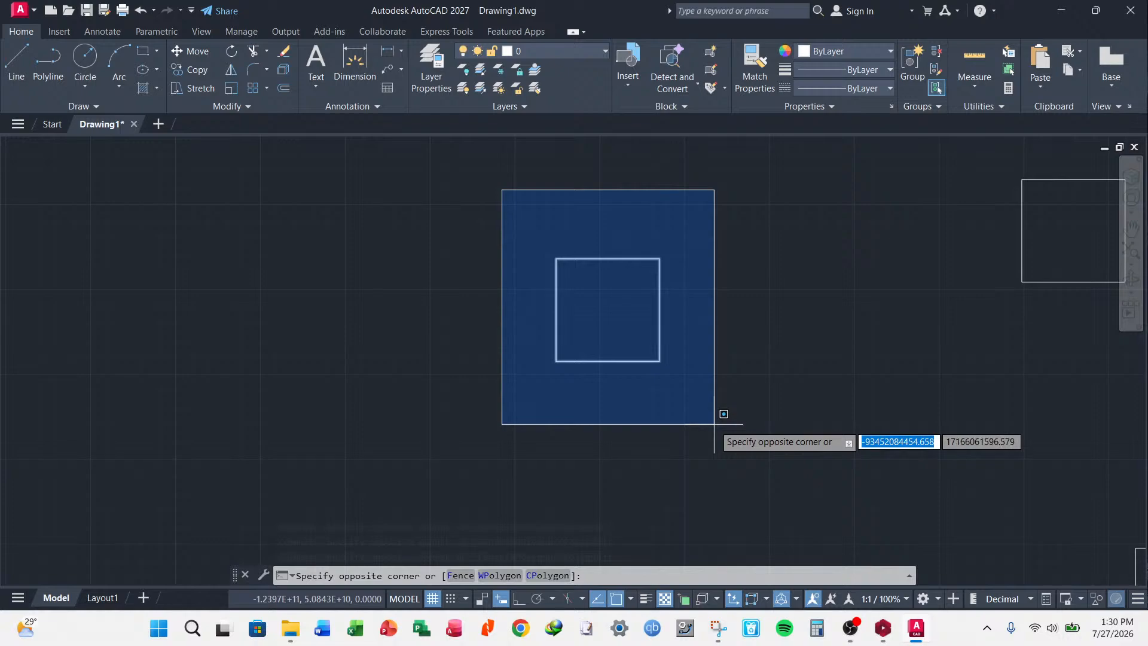
click(741, 431)
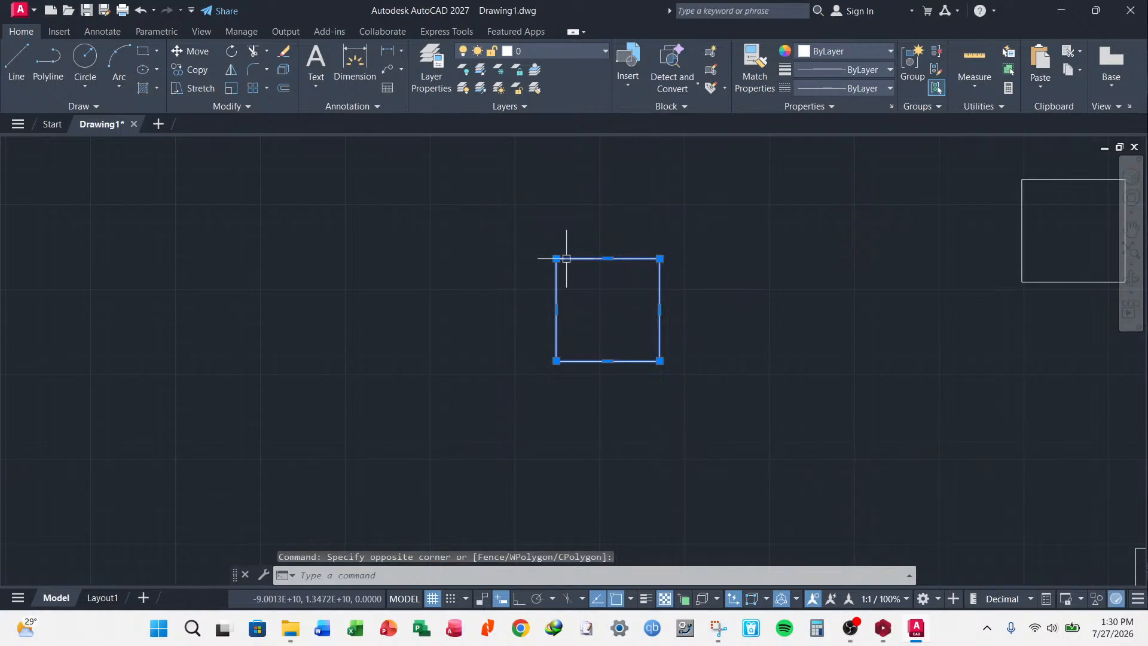
key(Escape)
- Try to select the square with left-to-right windows that start above its upper-left corner and cover only its left part
click(506, 205)
click(601, 468)
click(494, 191)
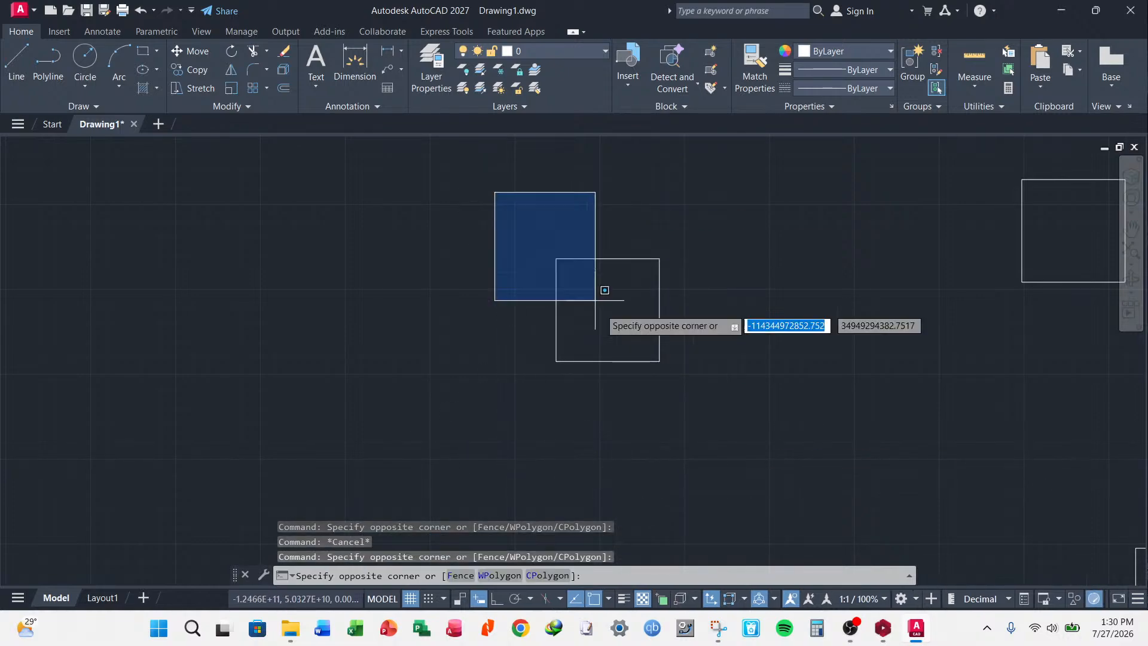
key(Escape)
click(523, 215)
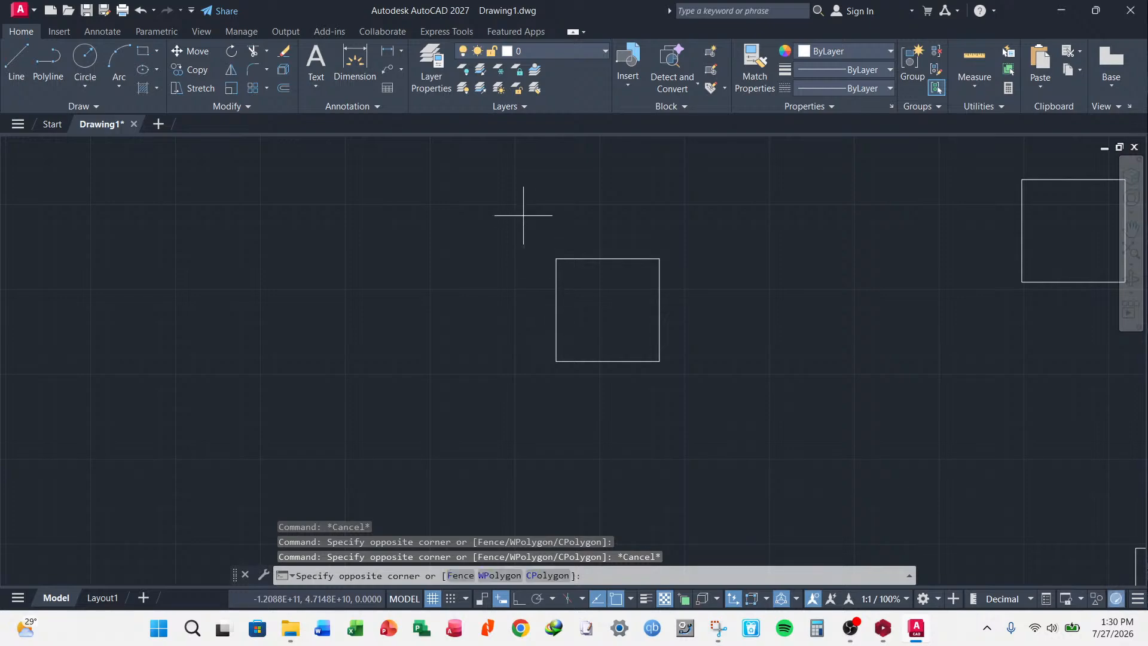
click(600, 438)
click(535, 223)
click(571, 297)
click(536, 220)
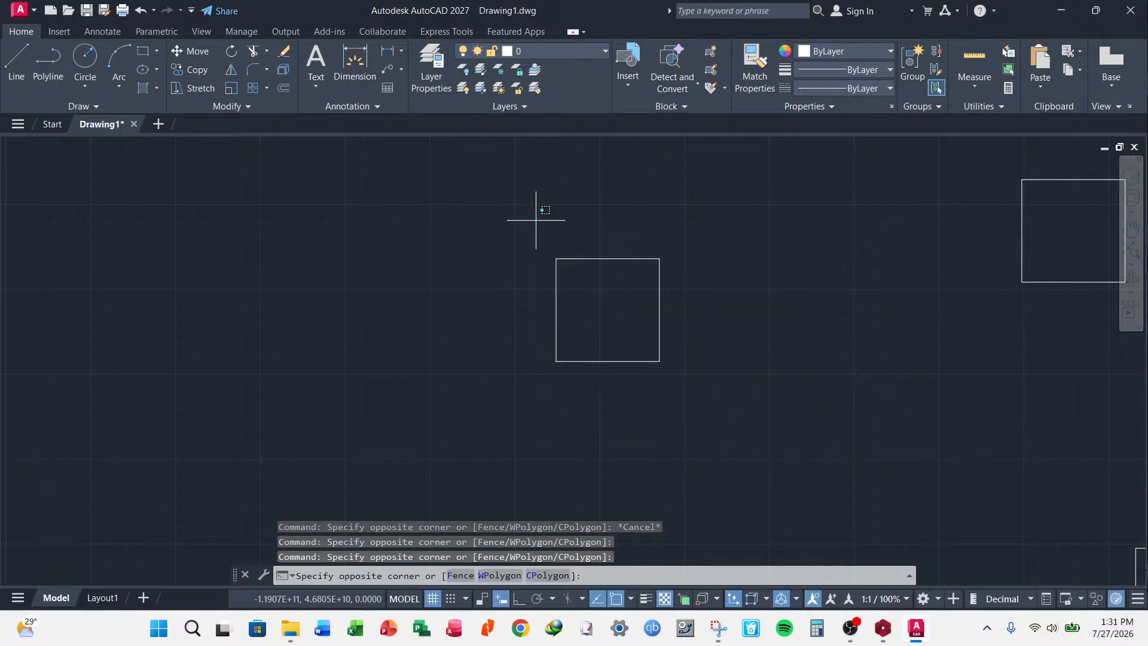
click(639, 453)
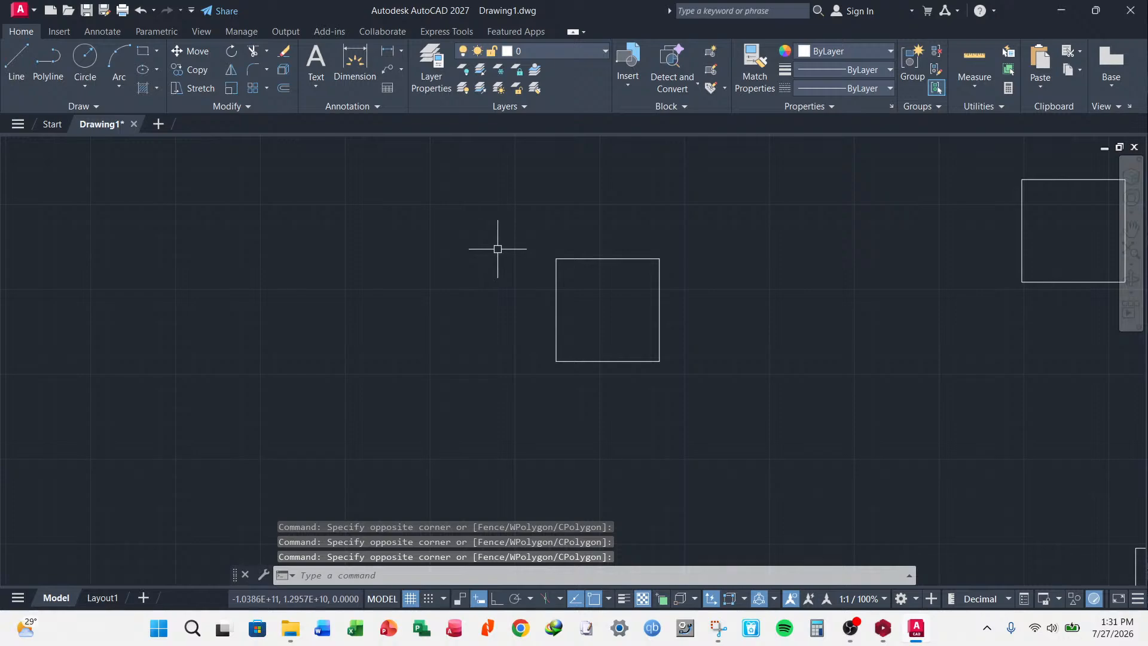
click(547, 237)
click(603, 388)
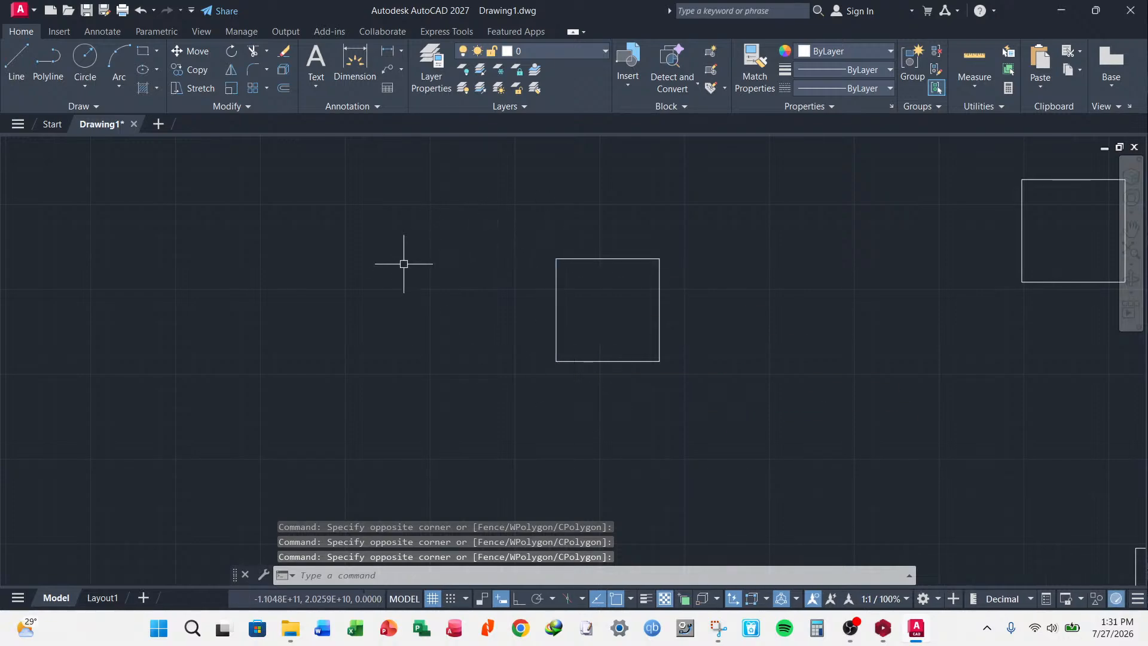
- Draw a closed rectangle of four separate lines, about 2.36E+10 by 2.11E+10 units, right of the square with Ortho on
click(17, 63)
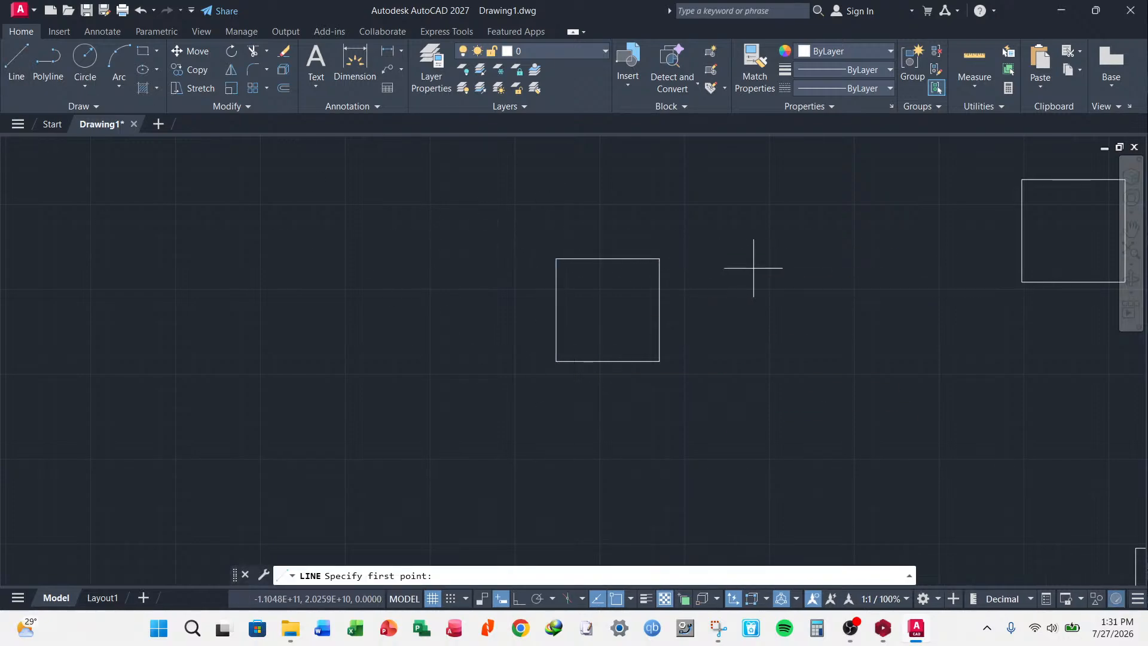
click(753, 269)
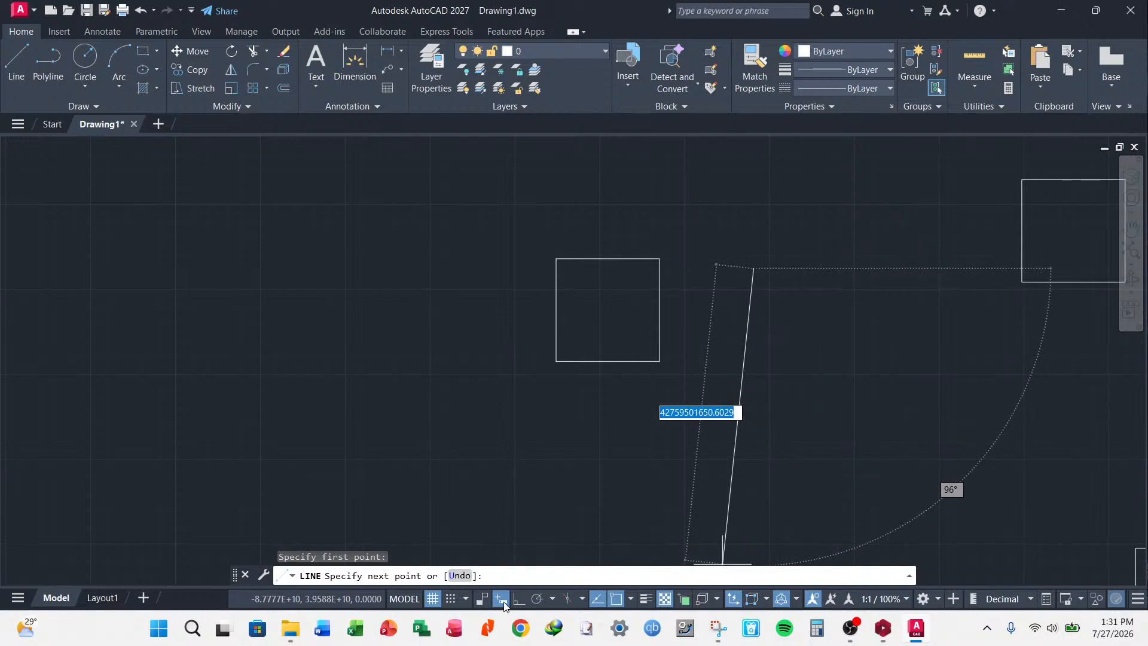
click(519, 601)
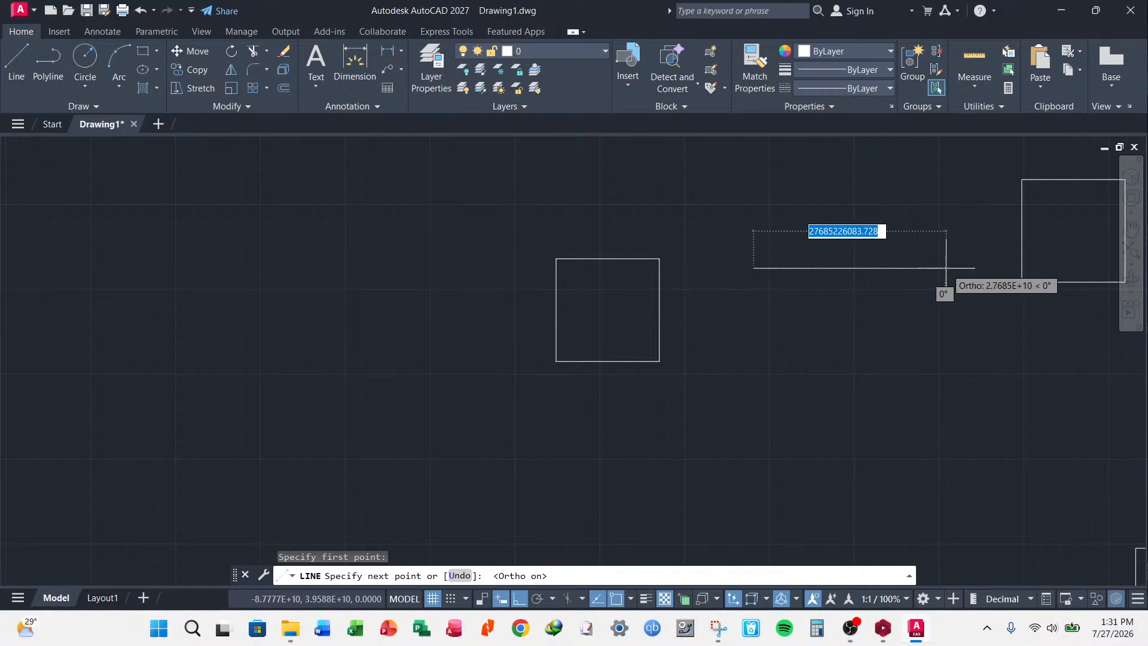
click(917, 269)
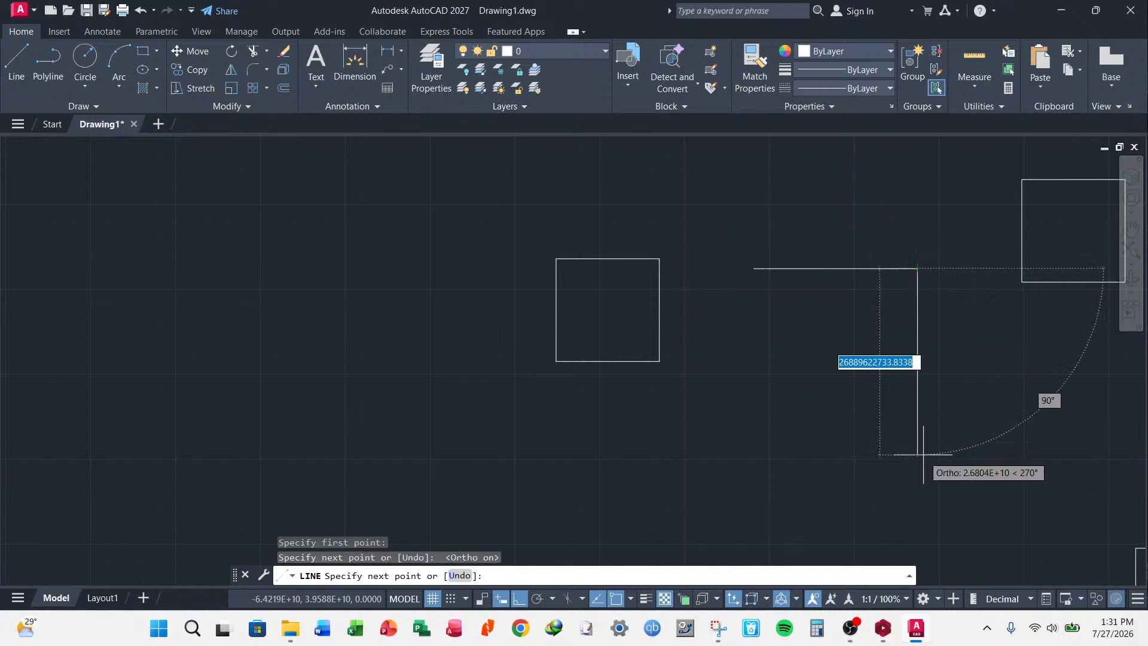
click(917, 414)
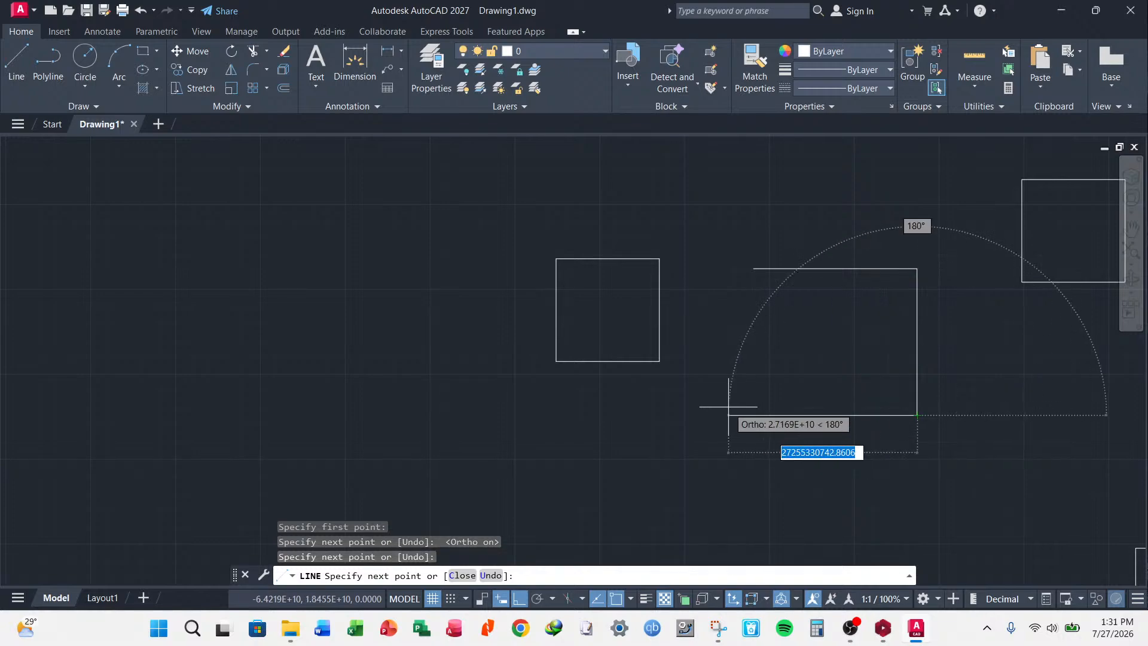
click(750, 346)
click(753, 269)
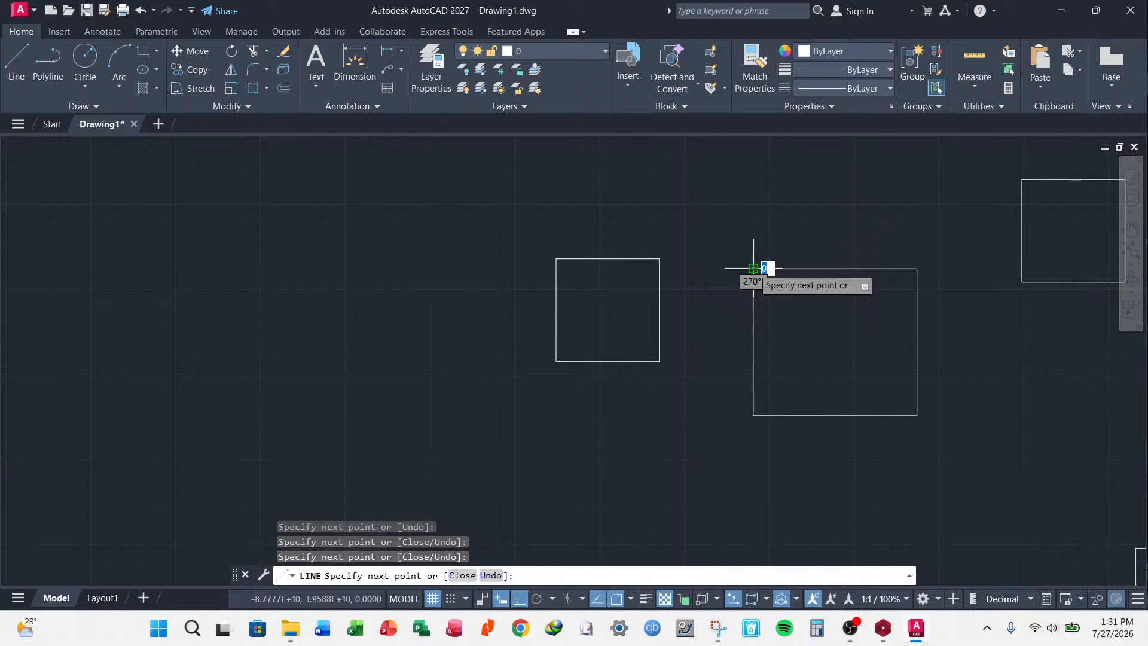
key(Escape)
- Select the line rectangle's left edge alone, clear it, and try a left-to-right window over the rectangle's upper-left part
click(753, 333)
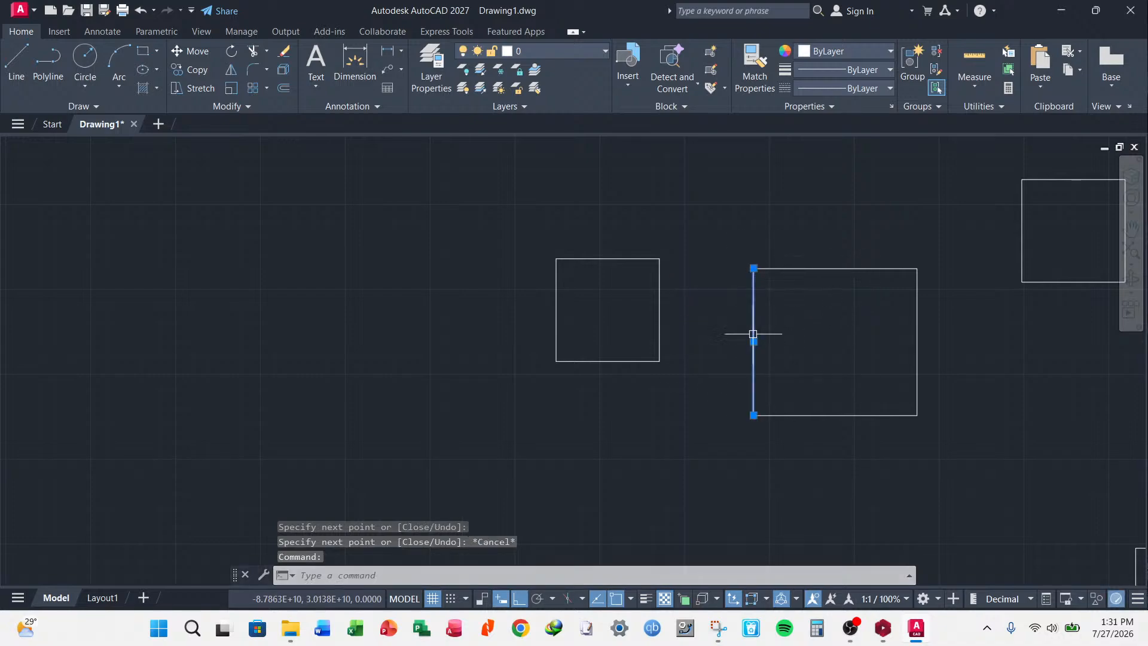
key(Escape)
click(717, 239)
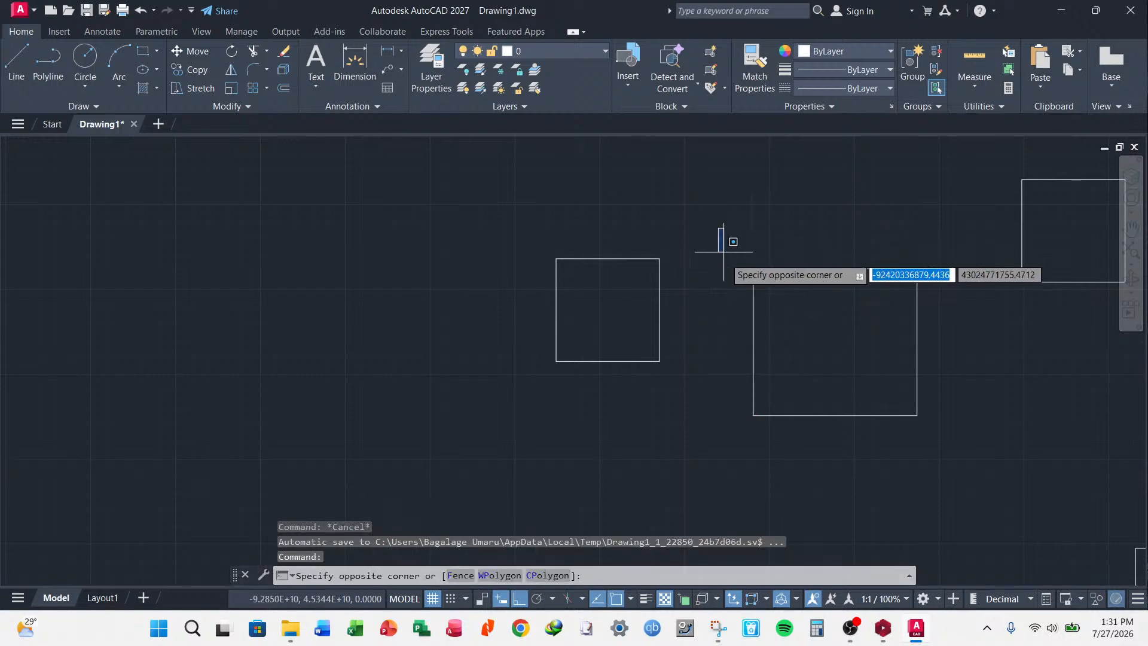
key(Escape)
click(715, 231)
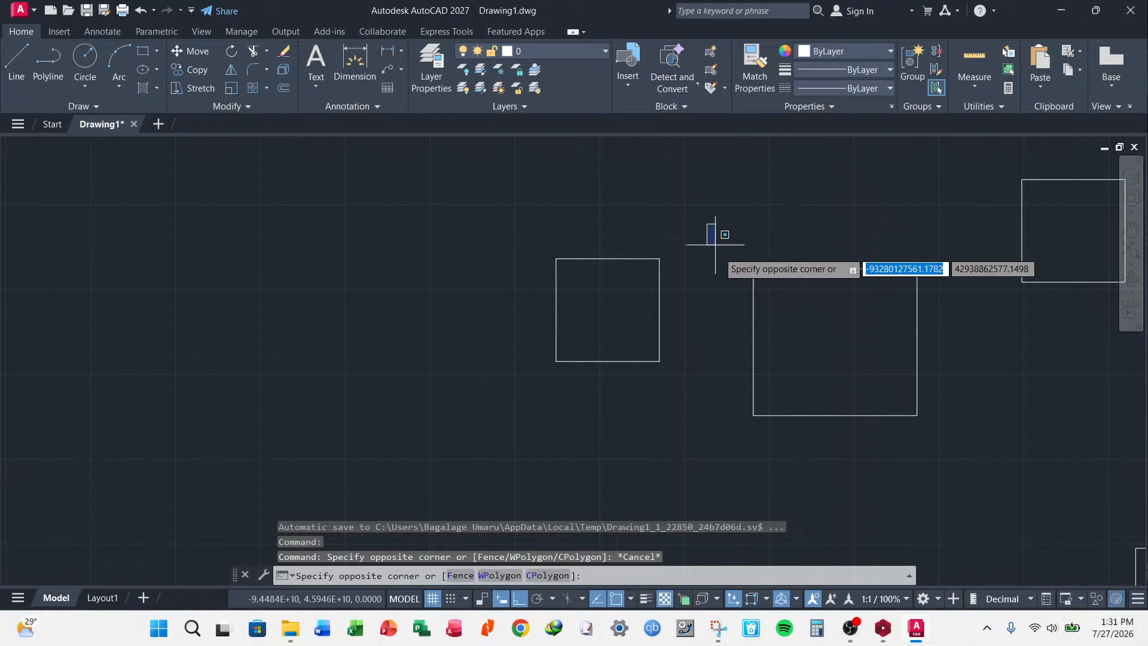
click(870, 348)
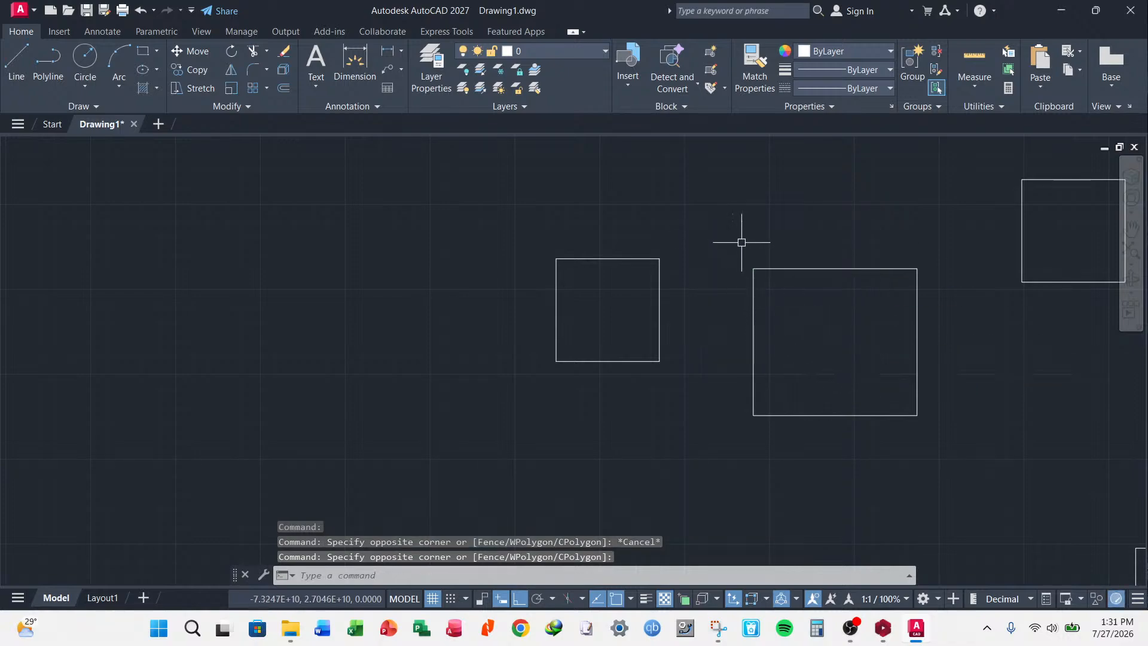
- Try to select the line rectangle with repeated left-to-right windows that cover only its upper-left corner
click(710, 231)
click(834, 340)
click(705, 234)
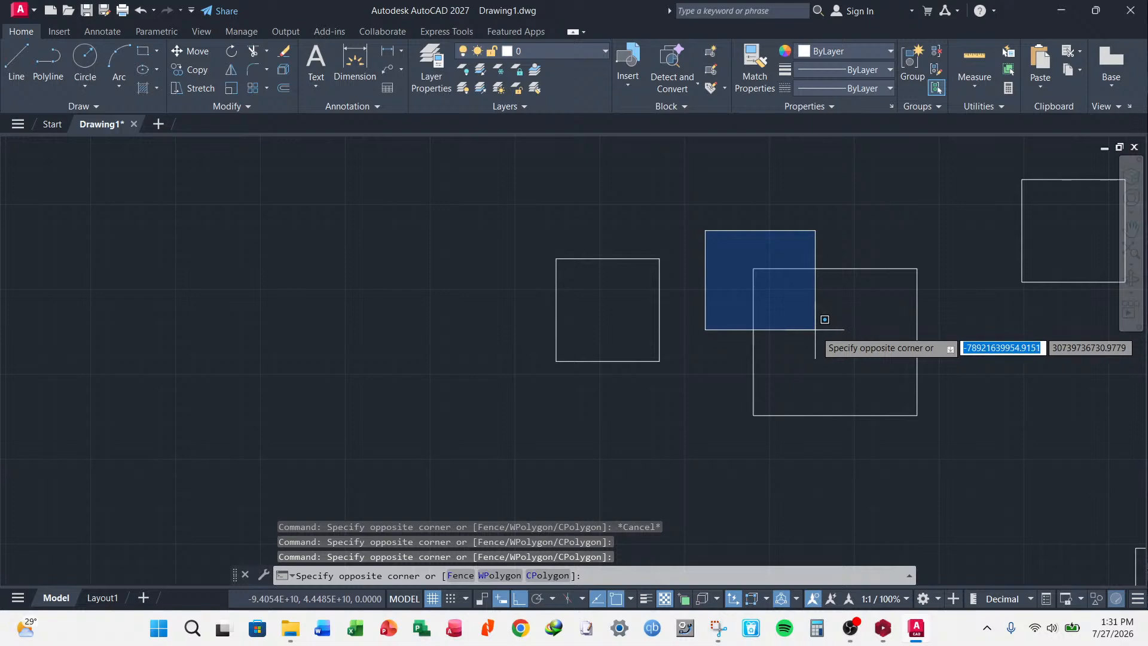
click(819, 326)
click(720, 238)
click(808, 341)
click(728, 225)
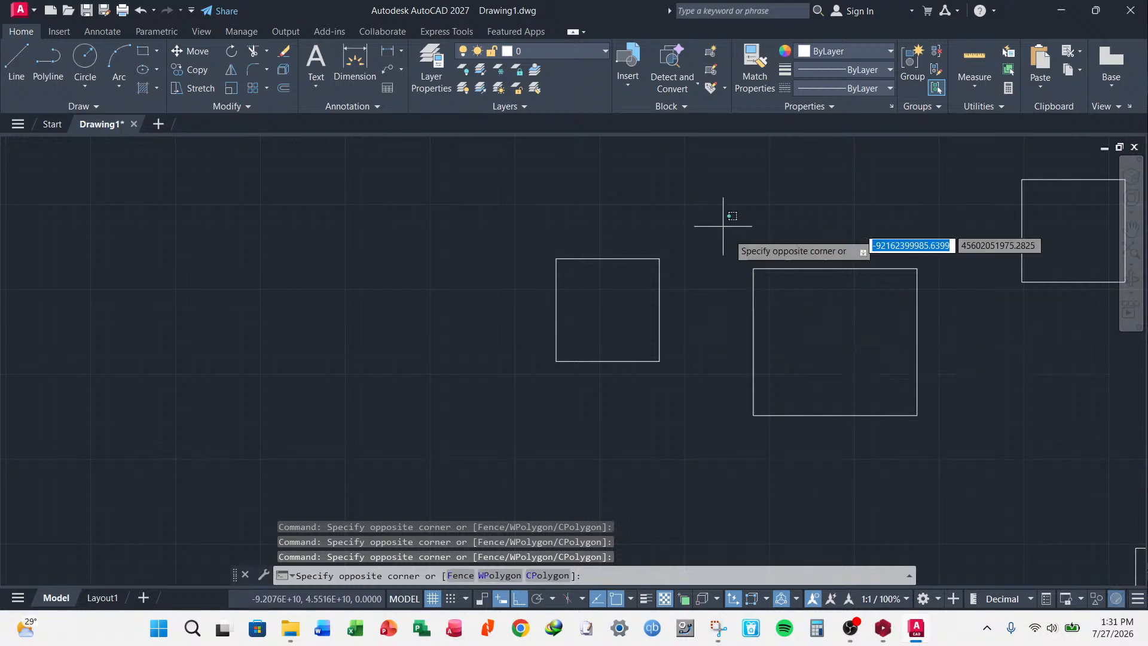
click(827, 358)
click(729, 253)
click(825, 333)
click(724, 246)
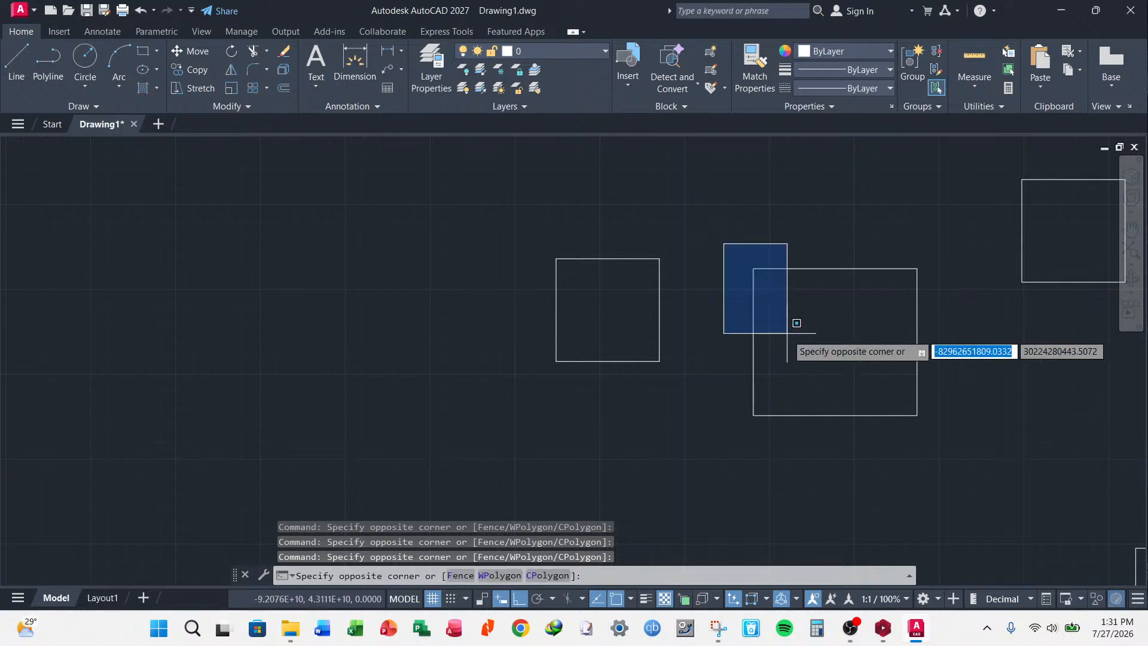
click(771, 302)
- Select the line rectangle's left edge with a left-to-right window that encloses the whole edge, and clear the selection
click(723, 225)
click(835, 477)
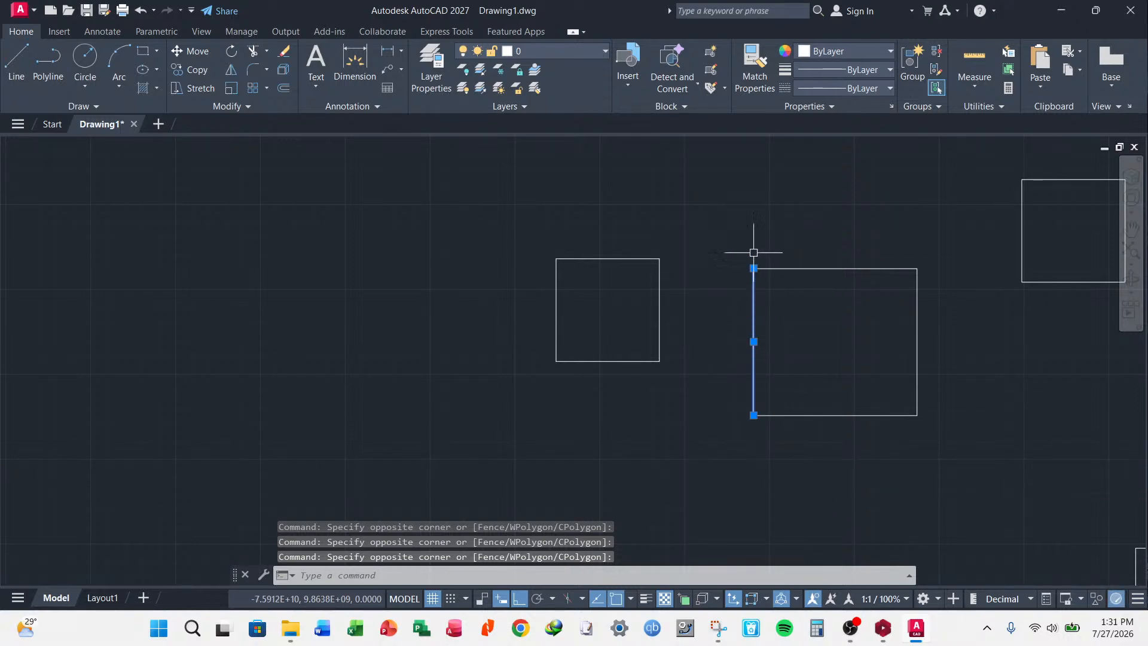
key(Escape)
click(779, 280)
key(Escape)
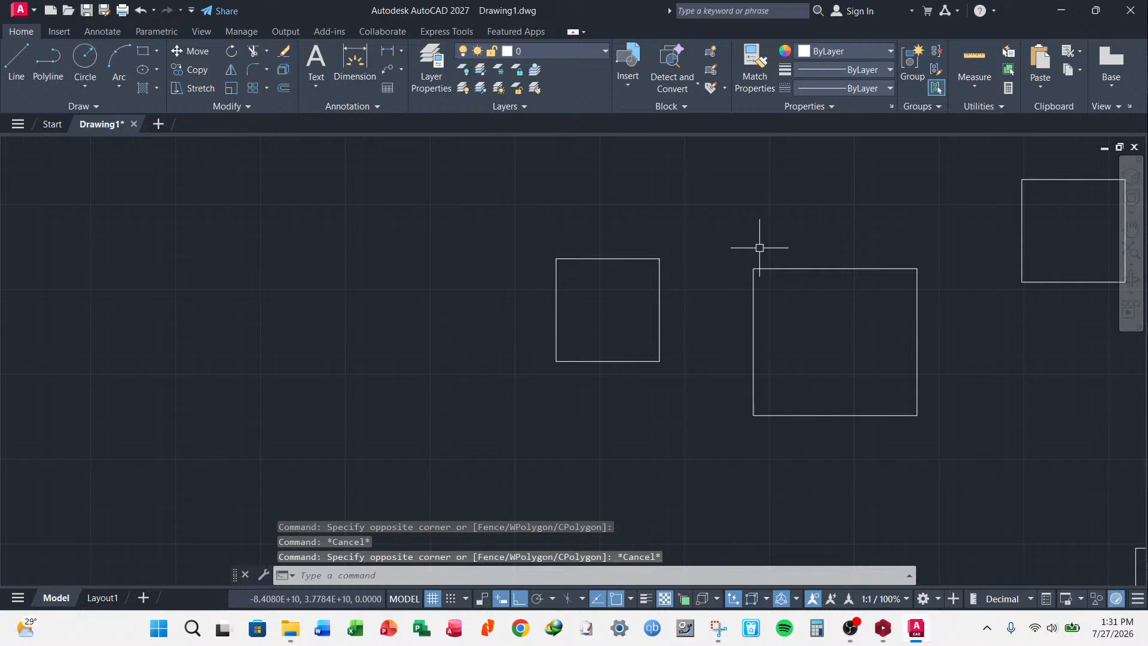
- Select the line rectangle's left edge repeatedly with small right-to-left crossing windows over its upper half, clearing each selection
click(772, 303)
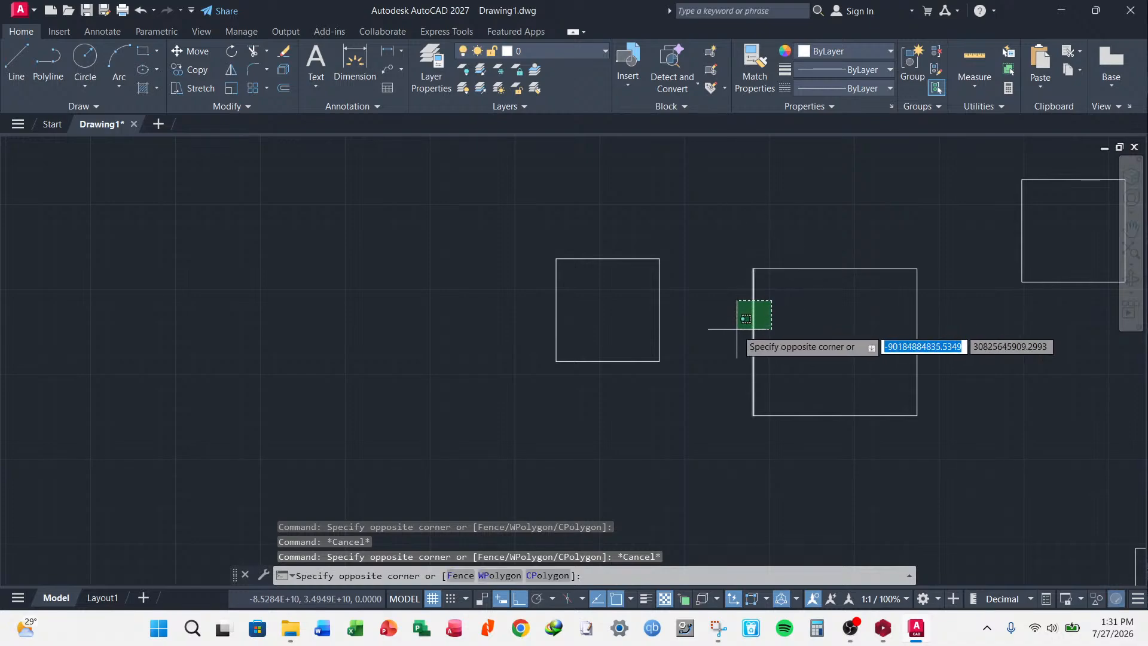
click(738, 326)
key(Escape)
click(774, 301)
click(696, 344)
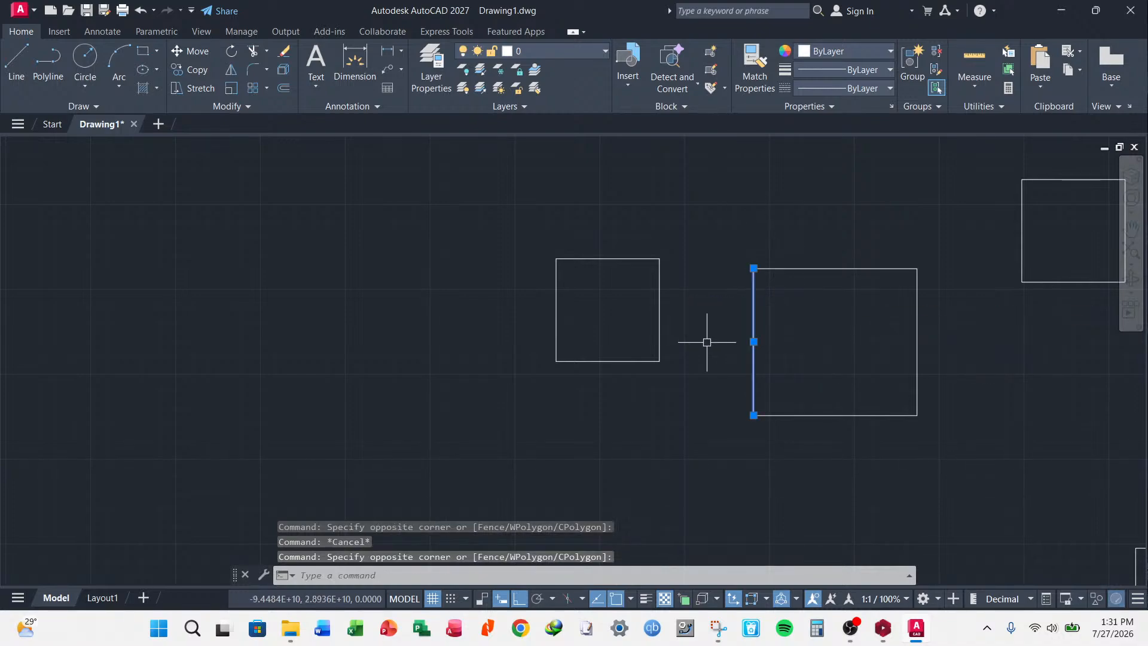
key(Escape)
click(766, 310)
click(717, 341)
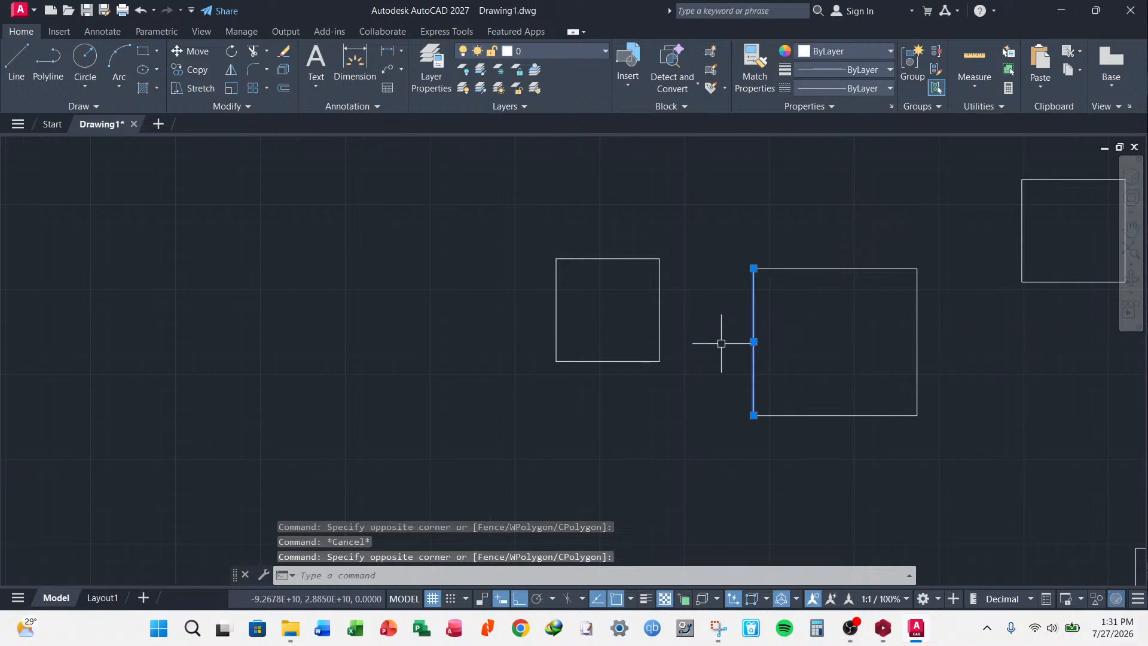
key(Escape)
click(761, 310)
click(718, 340)
key(Escape)
click(761, 307)
click(717, 335)
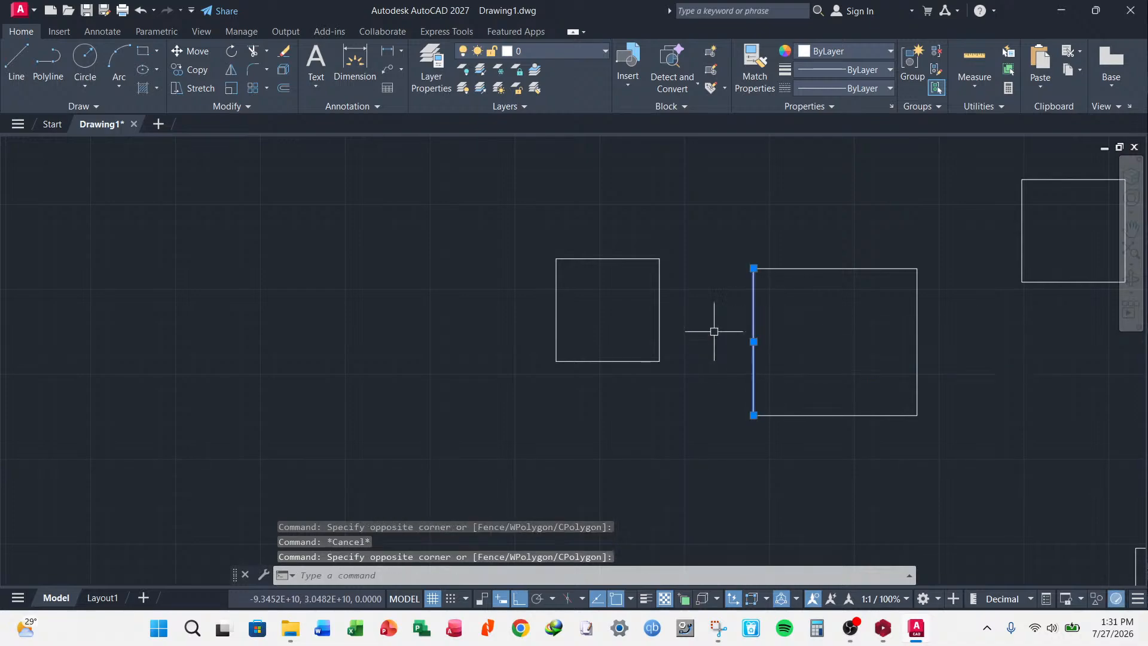
key(Escape)
key(Escape)
key(Escape)
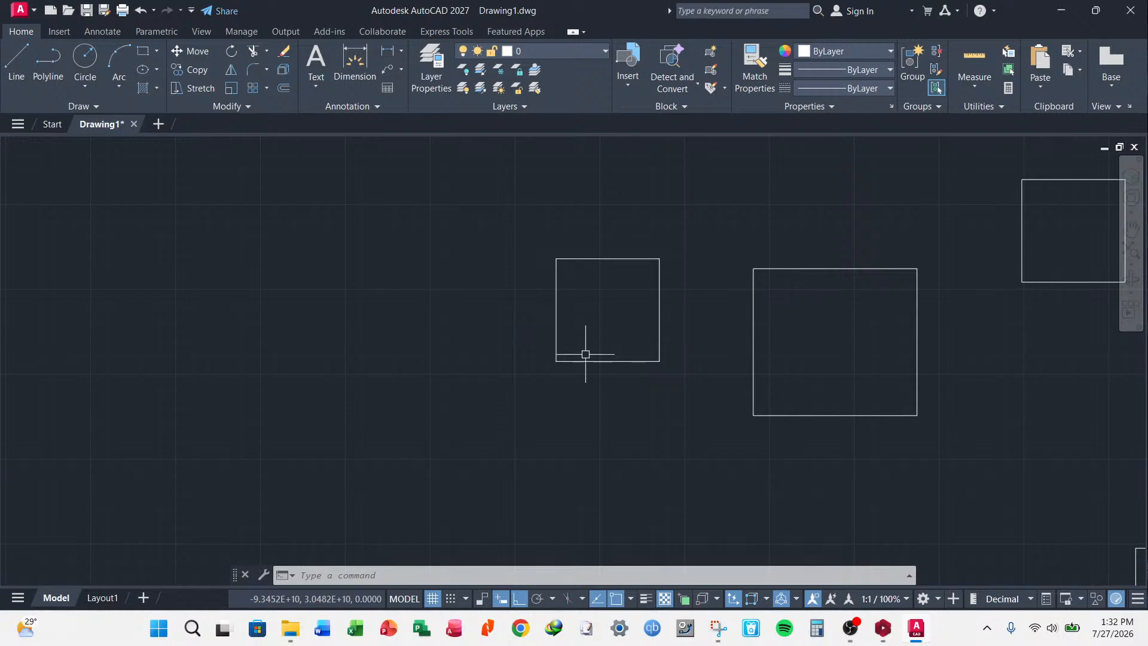
- Select the line rectangle's top edge with a narrow right-to-left crossing window, and clear the selection
scroll(539, 350, down, 4)
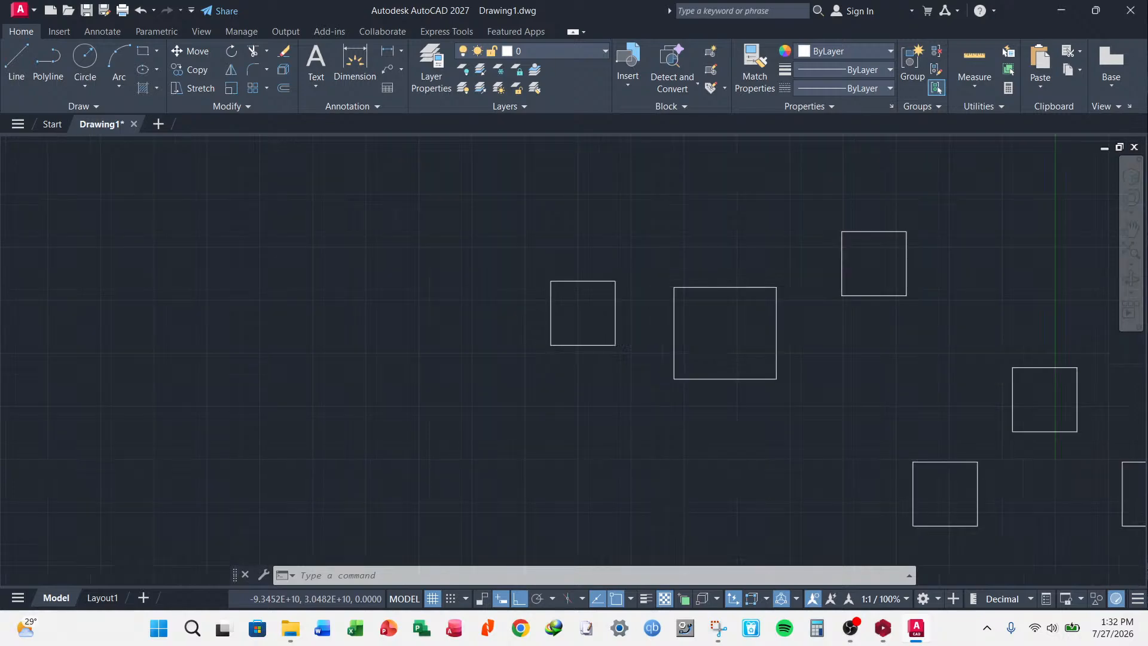
scroll(640, 351, up, 6)
scroll(648, 332, down, 4)
scroll(597, 305, up, 4)
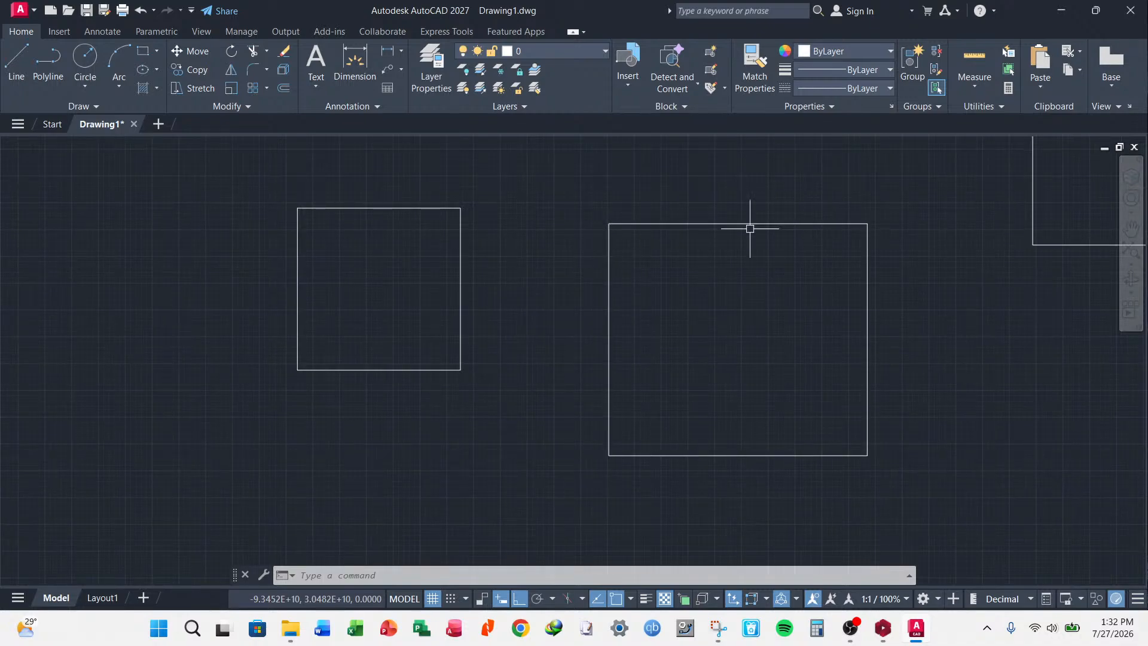
click(752, 185)
click(732, 251)
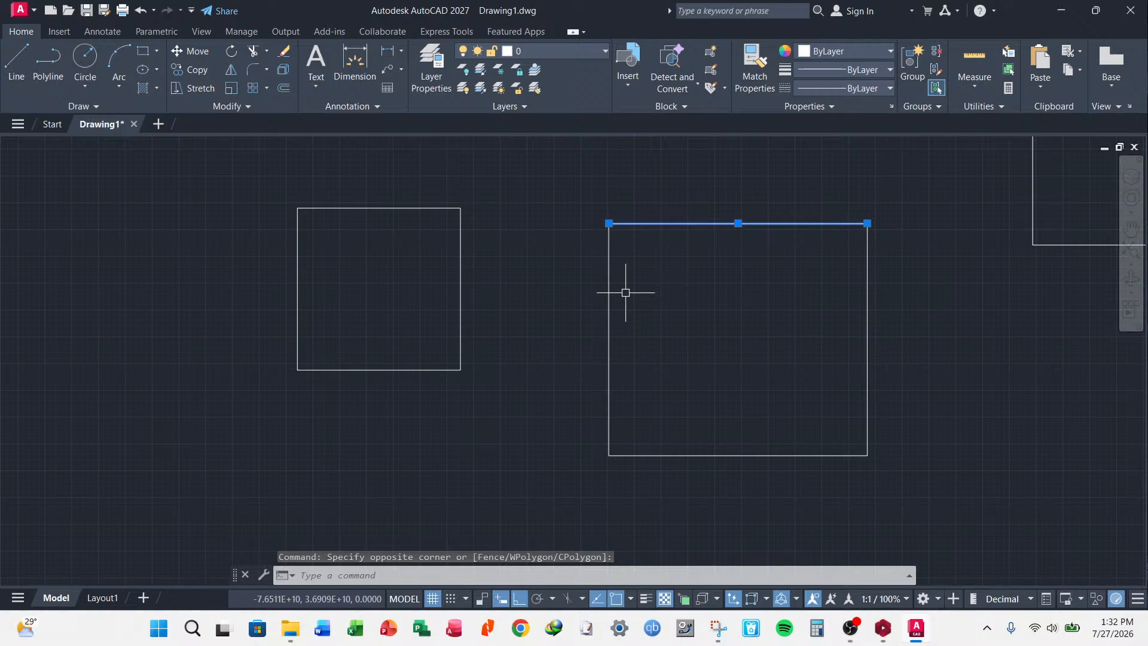
key(Escape)
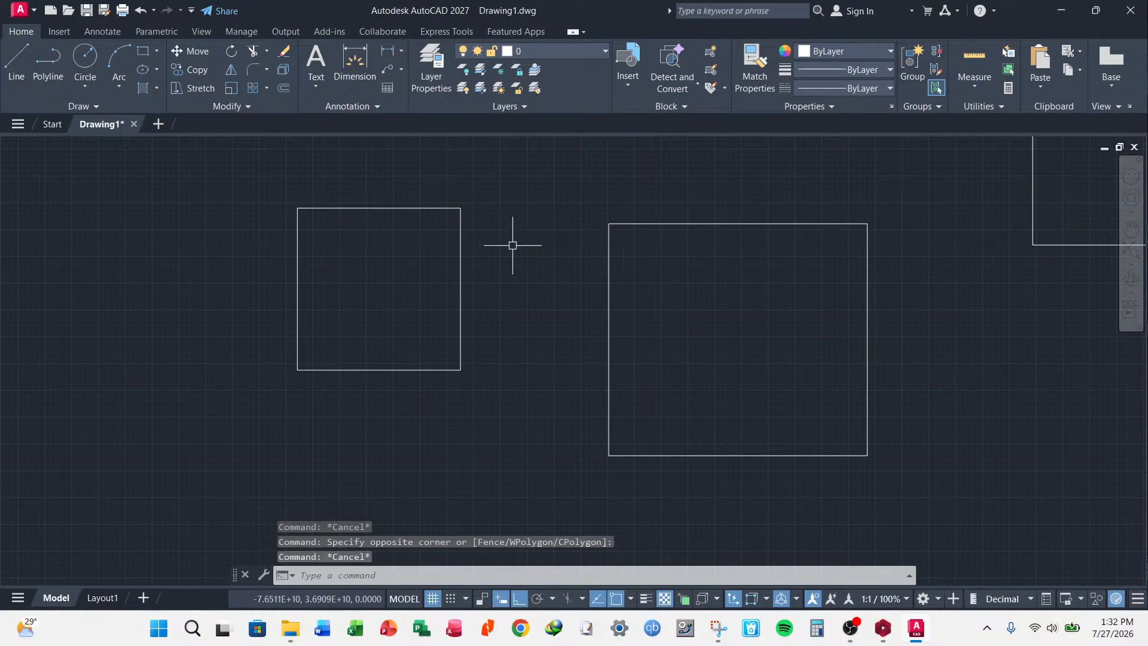
- Select all the shapes with a right-to-left crossing window and with a left-to-right enclosing window, clearing each selection
scroll(512, 245, down, 12)
scroll(586, 275, up, 6)
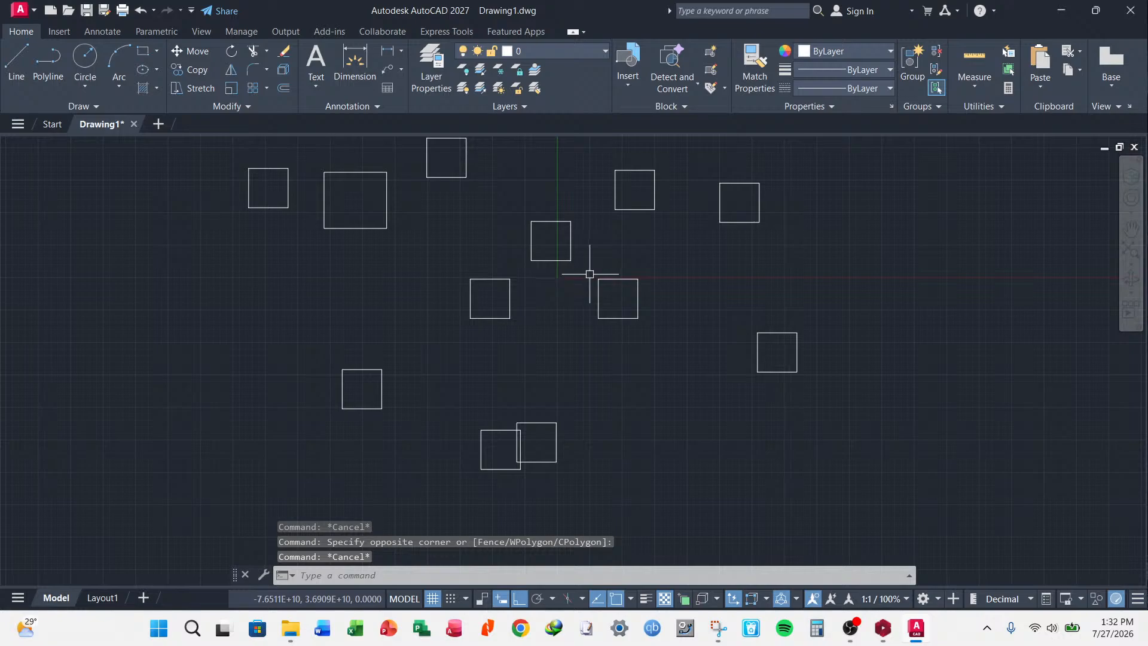
scroll(590, 275, down, 6)
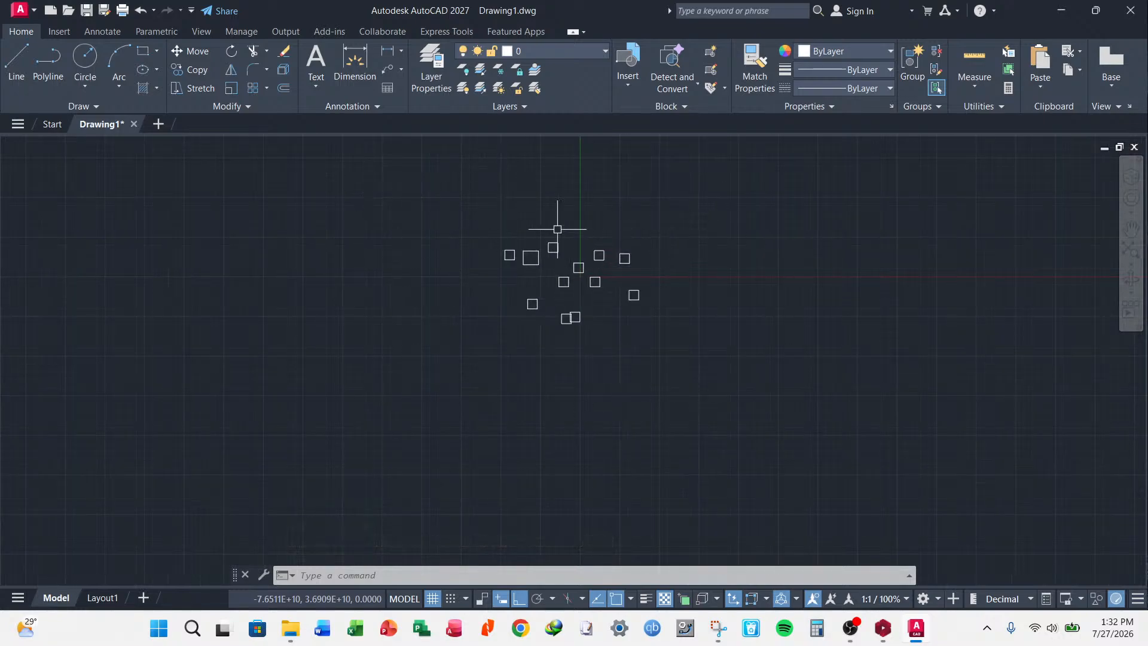
click(655, 207)
click(498, 374)
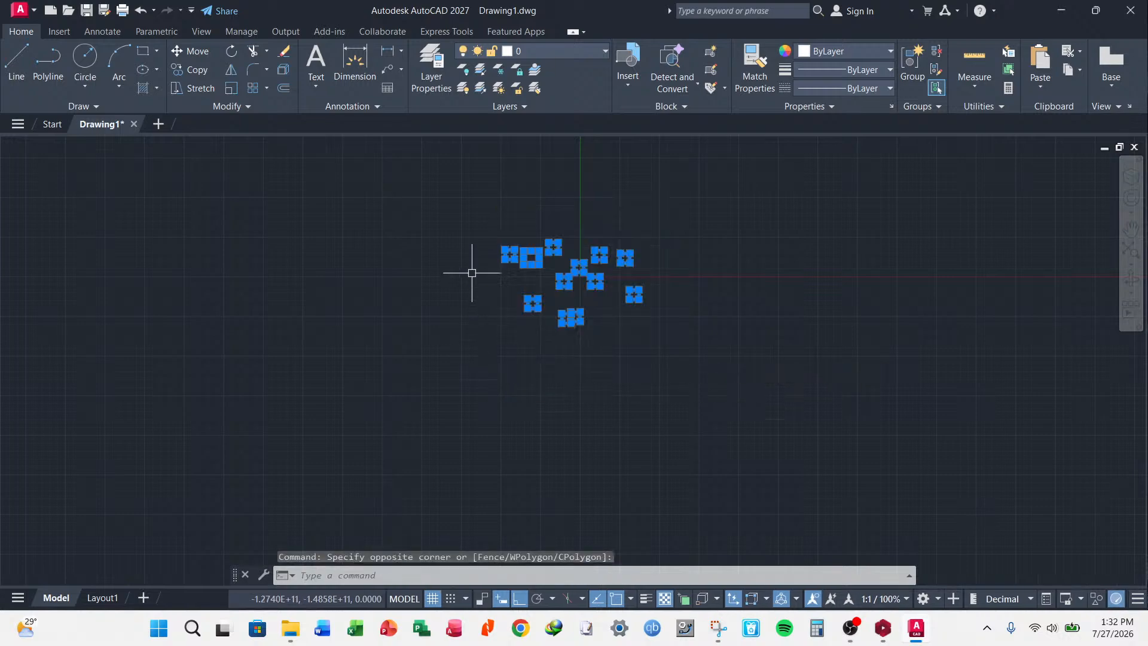
key(Escape)
click(475, 211)
click(807, 397)
key(Escape)
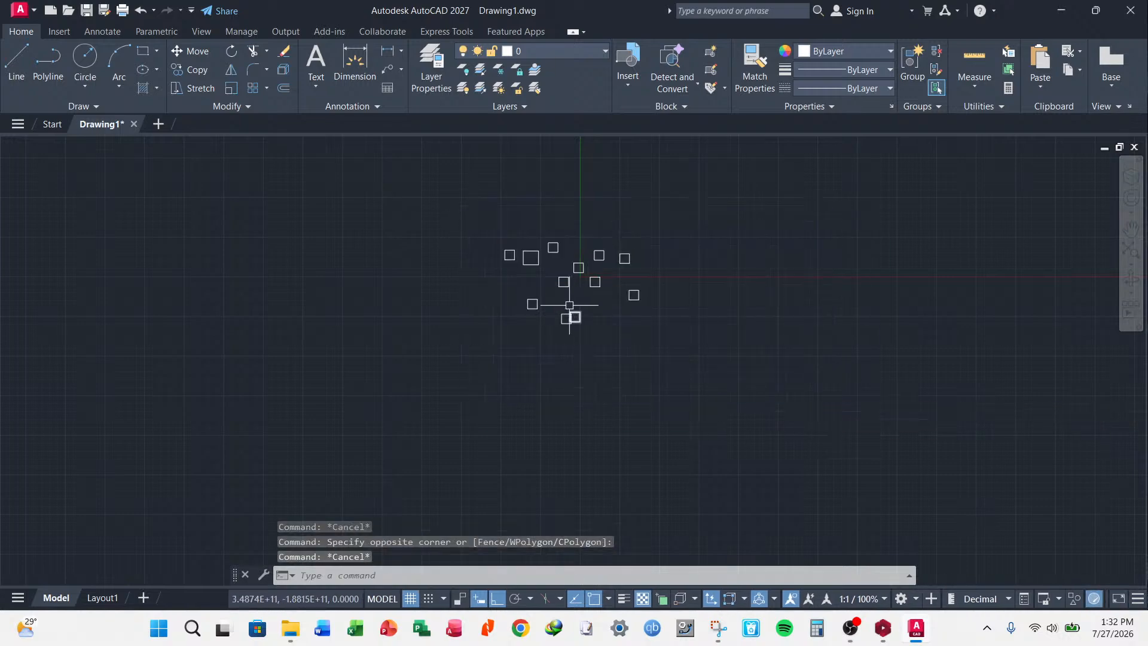
scroll(569, 281, up, 6)
click(600, 251)
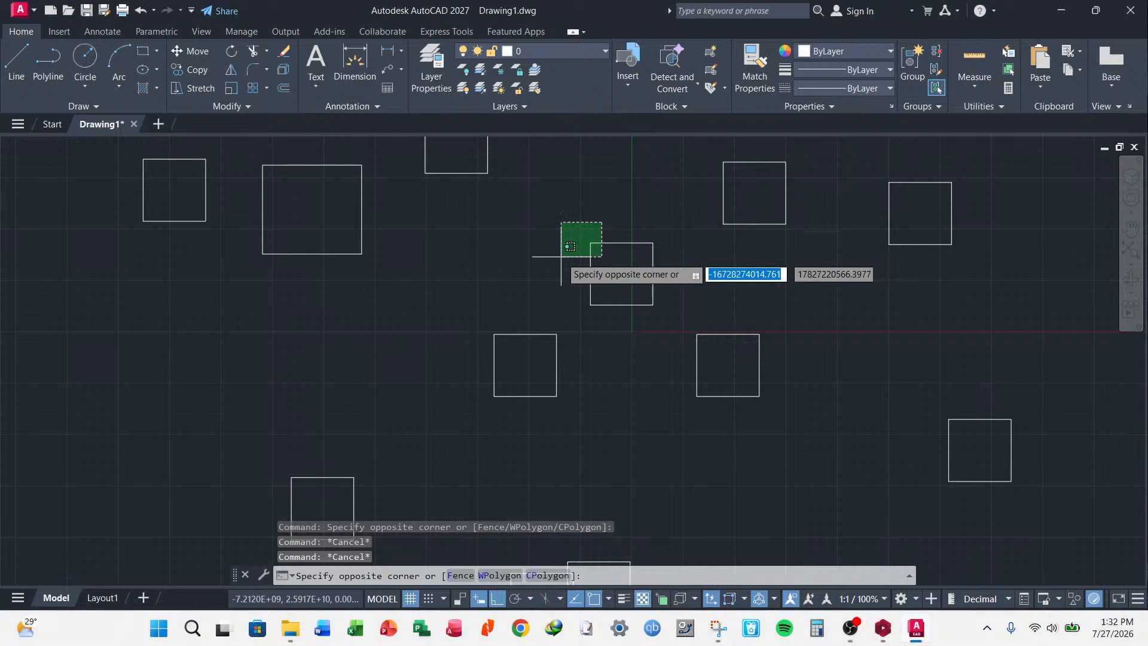
key(Escape)
scroll(622, 281, down, 6)
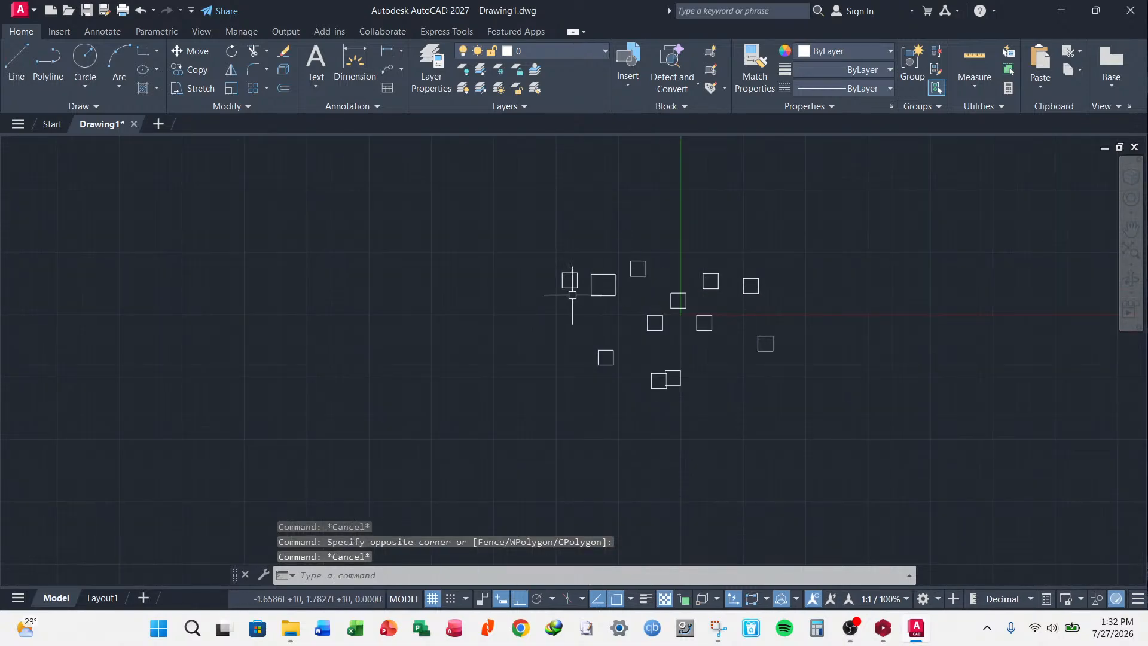
scroll(576, 262, up, 4)
scroll(526, 286, down, 4)
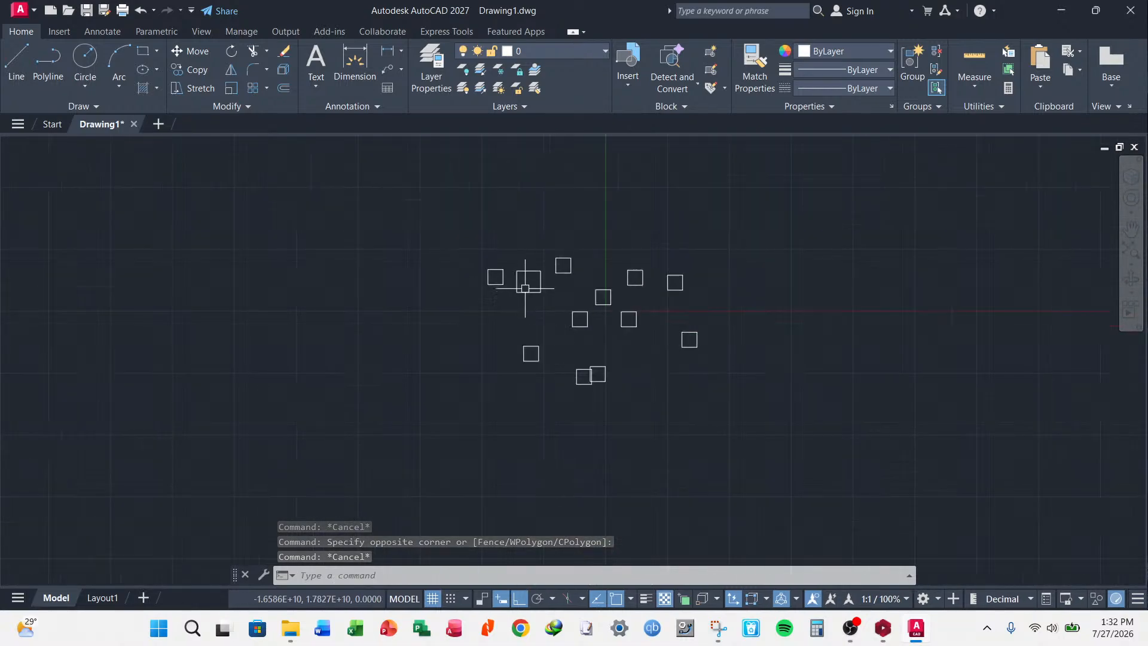
scroll(539, 287, up, 8)
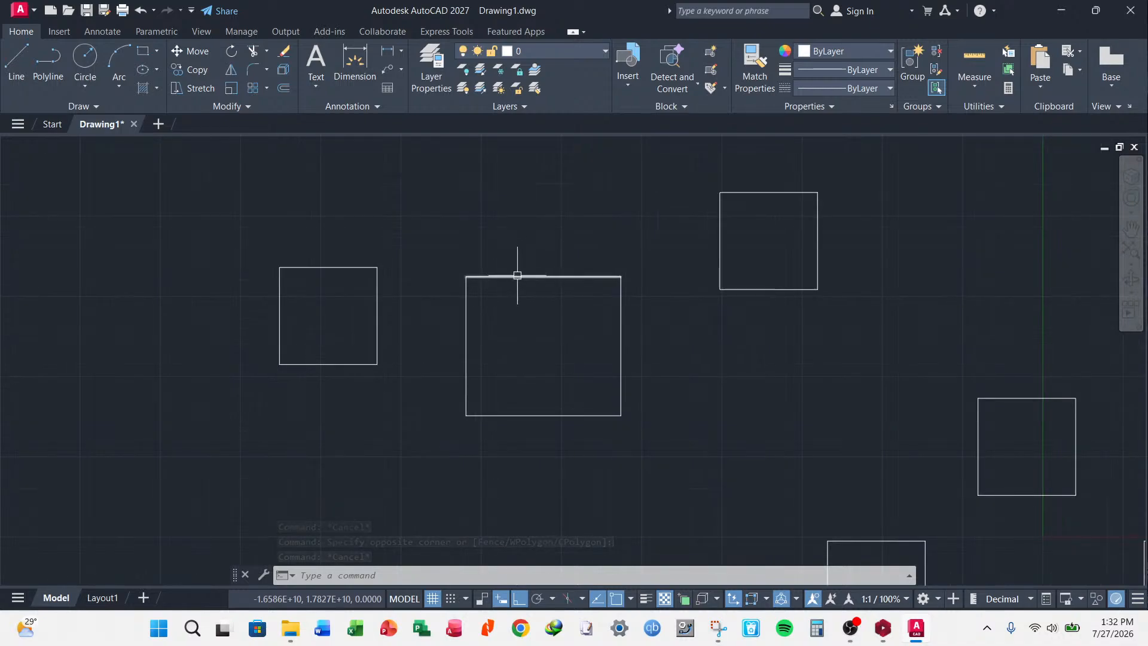
scroll(517, 275, down, 4)
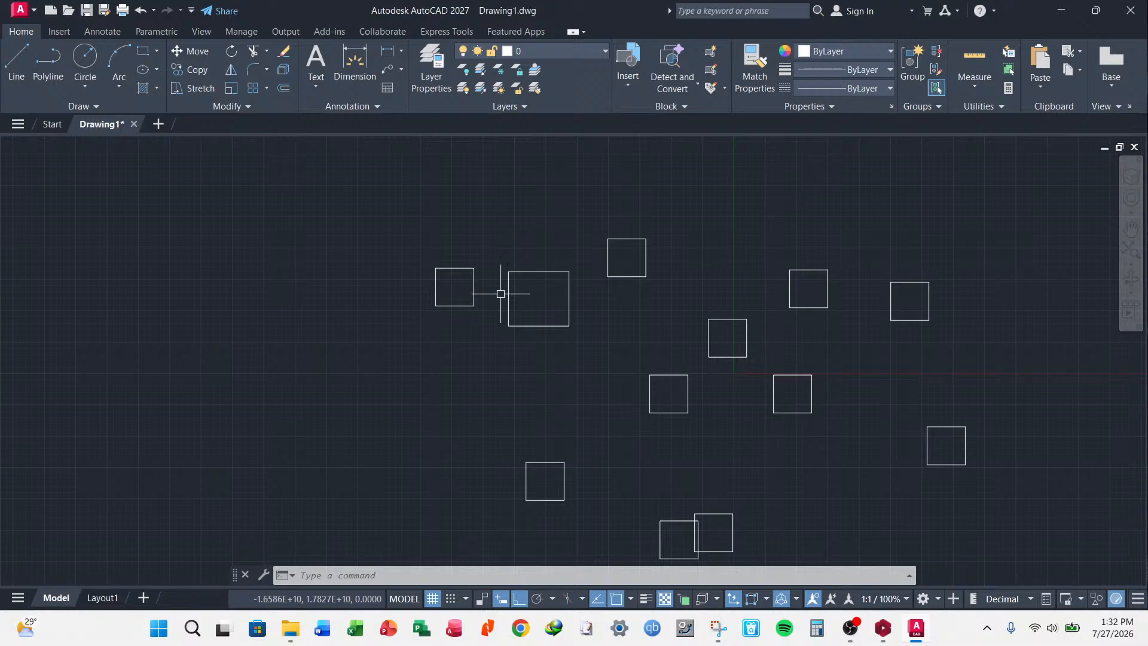
scroll(463, 285, up, 4)
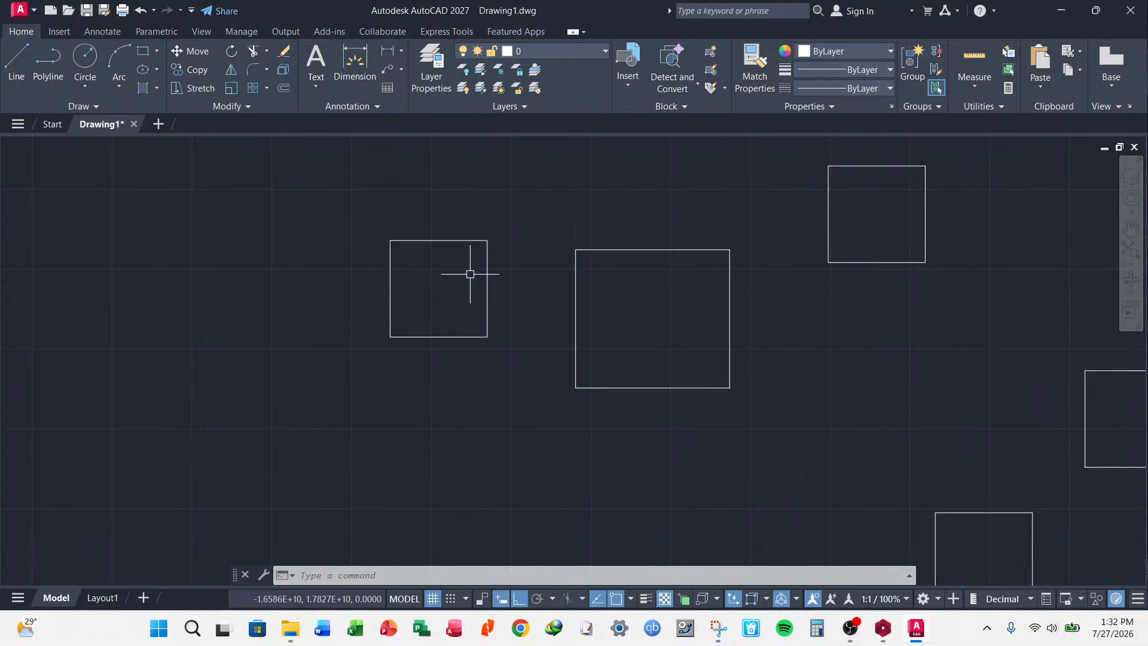
scroll(476, 272, down, 6)
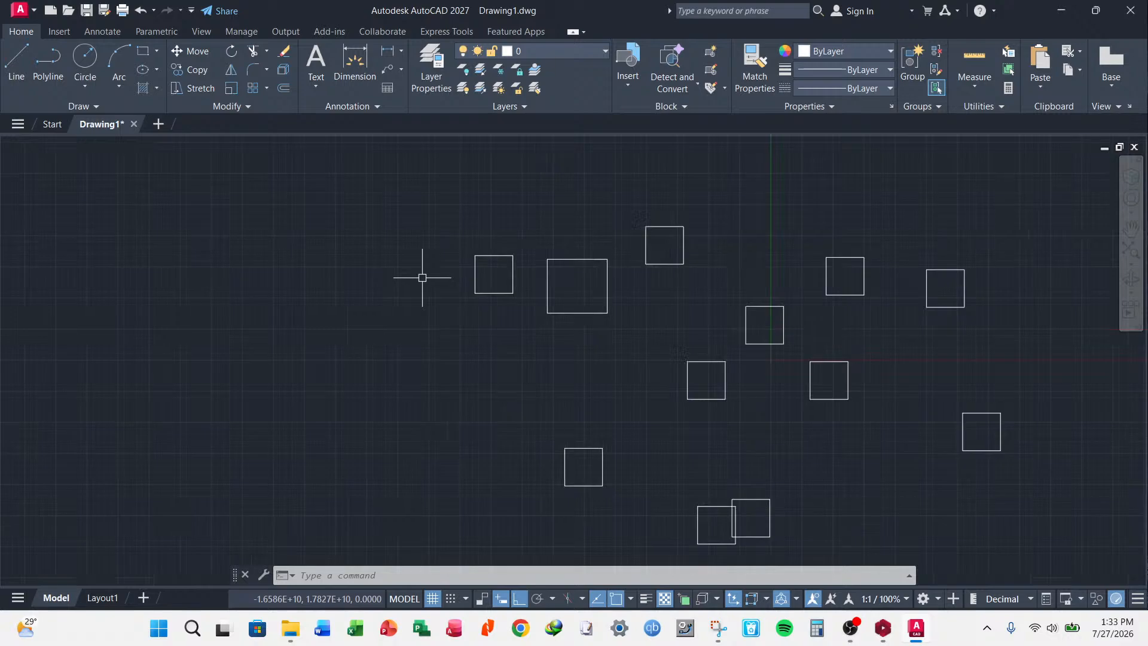
- Stretch the leftmost square's left side about 2.35E+10 units to the left with Ortho on, using a crossing selection over that side
scroll(502, 259, up, 5)
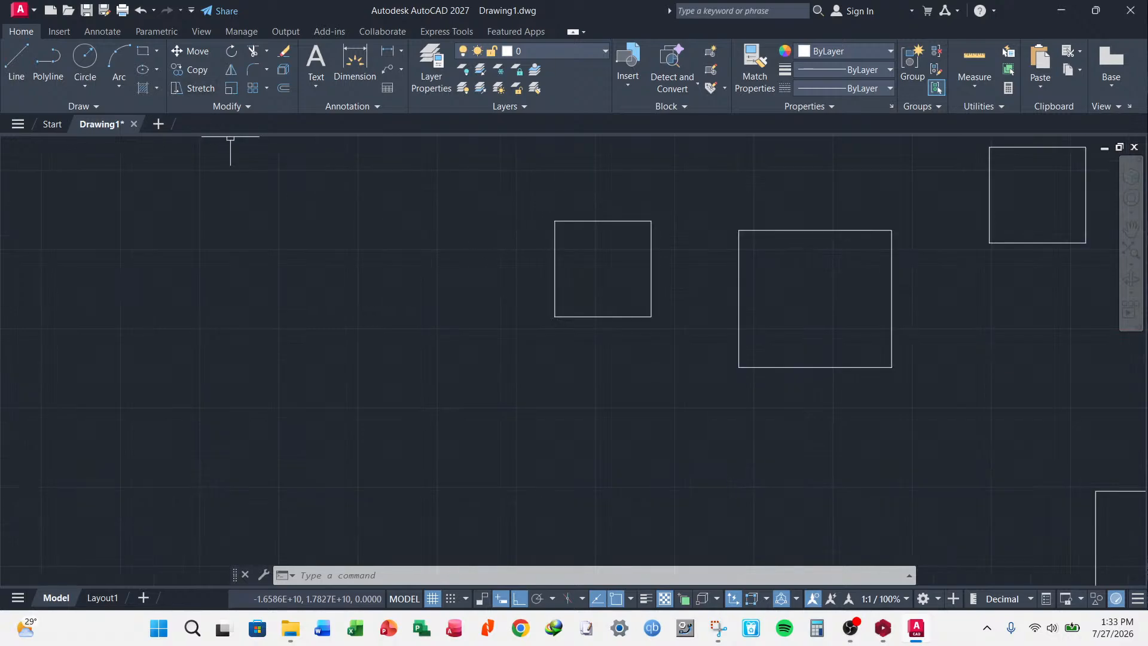
click(571, 187)
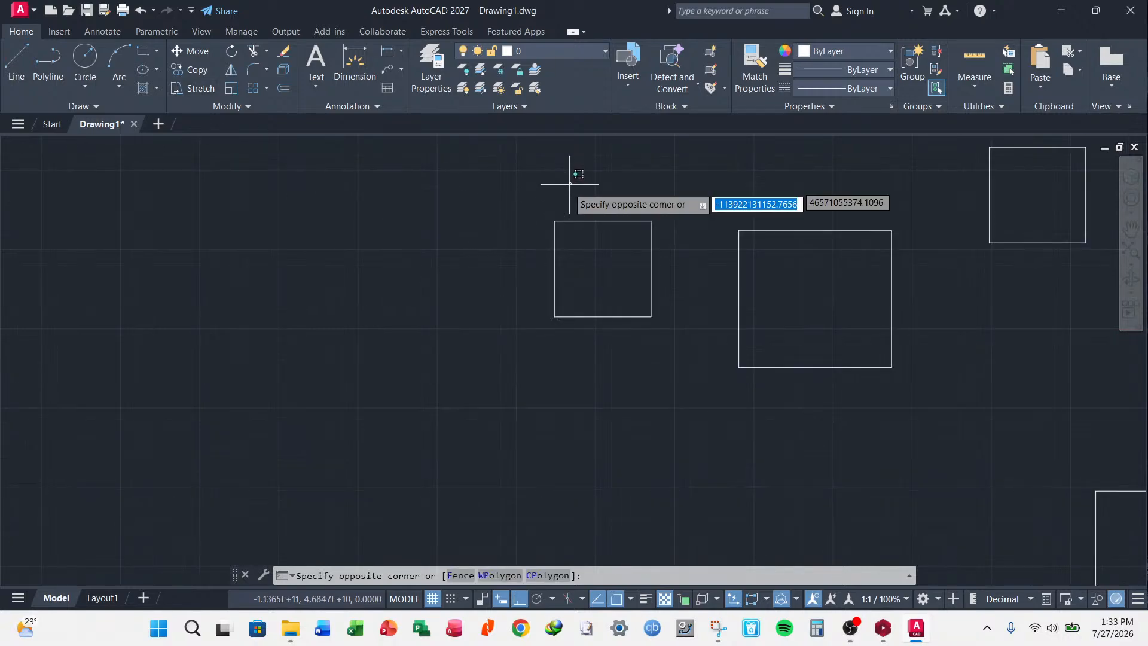
click(443, 399)
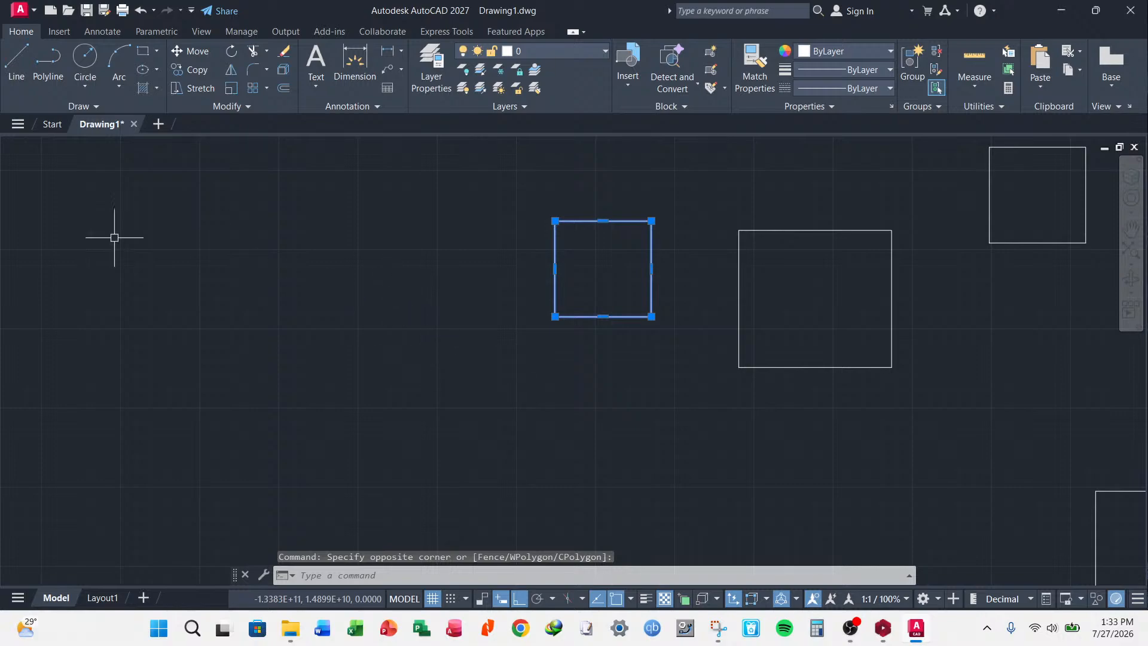
click(196, 88)
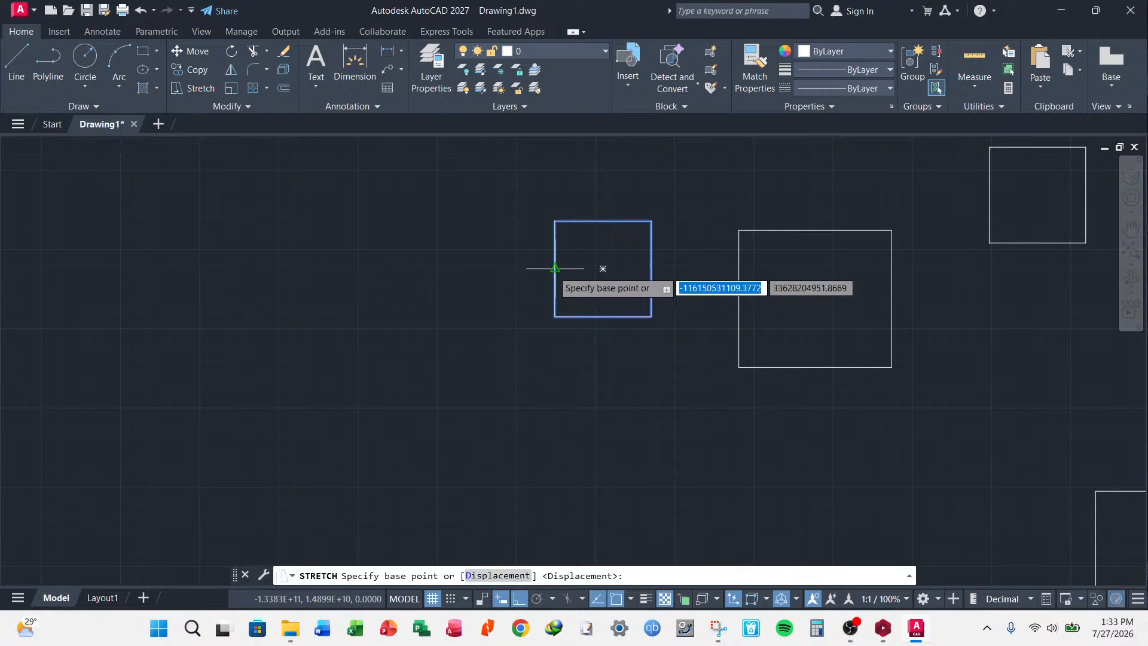
click(555, 269)
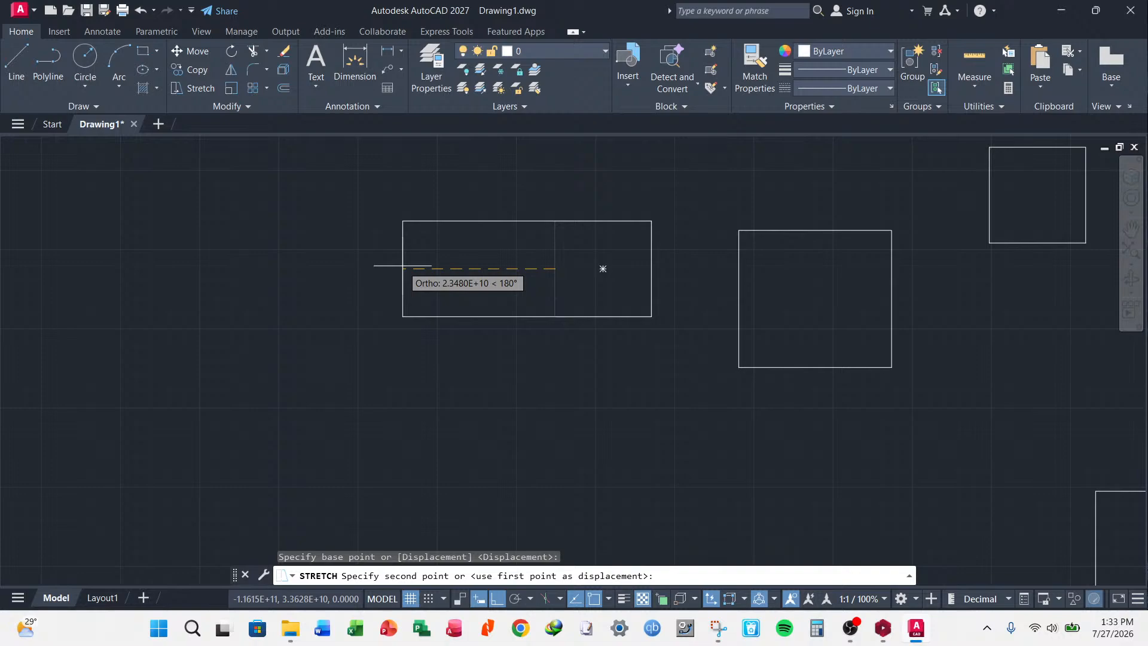
click(402, 266)
scroll(404, 273, down, 8)
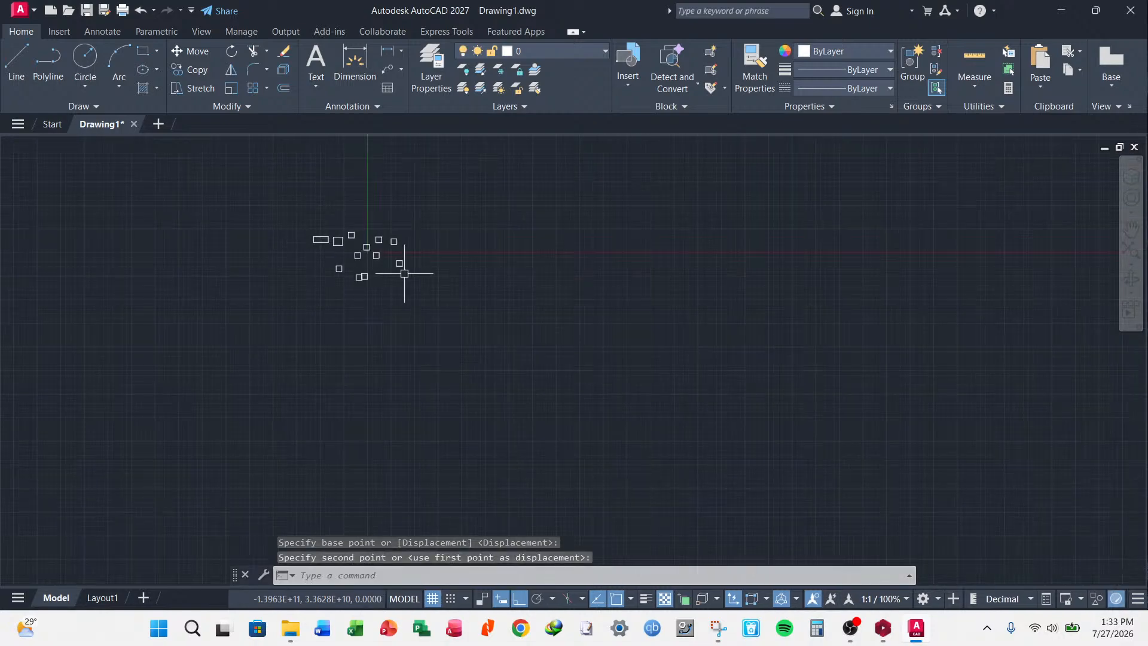
scroll(274, 243, up, 10)
click(849, 192)
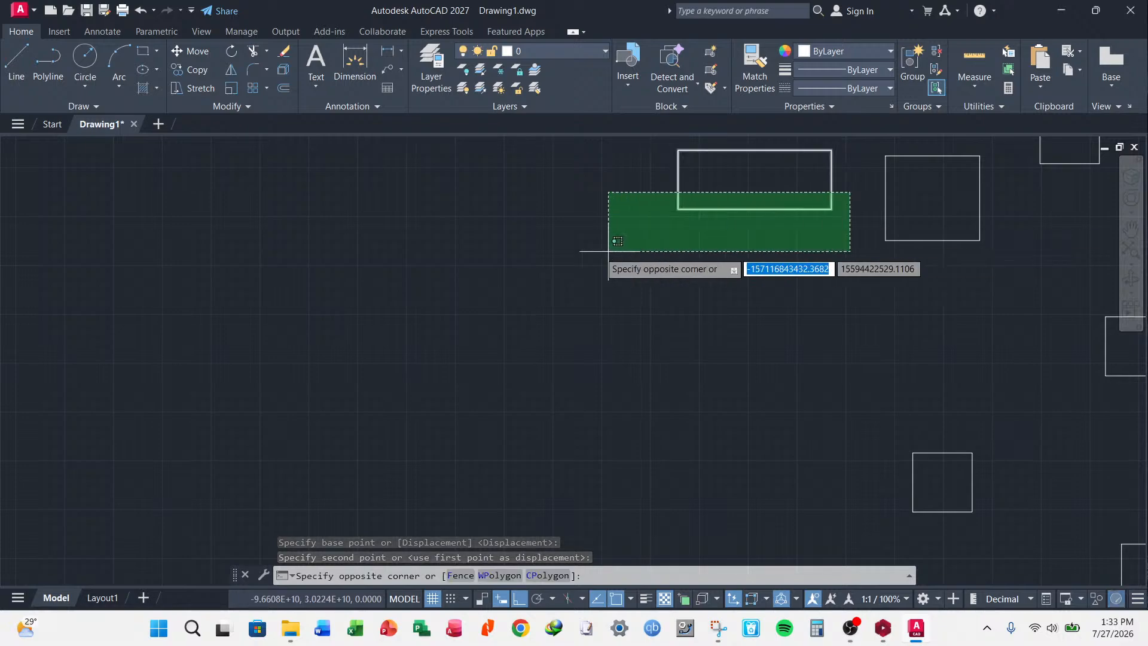
click(608, 251)
click(195, 87)
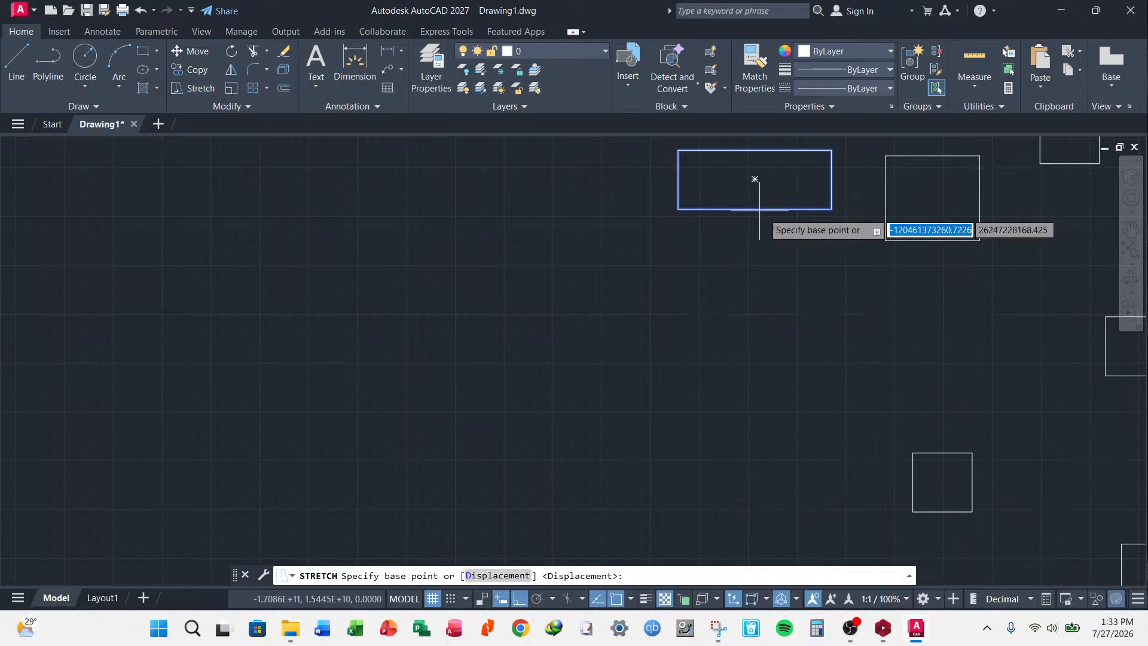
key(Escape)
- With object snap off and Ortho on, stretch the wide rectangle's bottom edge about 3.67E+10 units to the left, using a crossing selection over its lower half
click(617, 600)
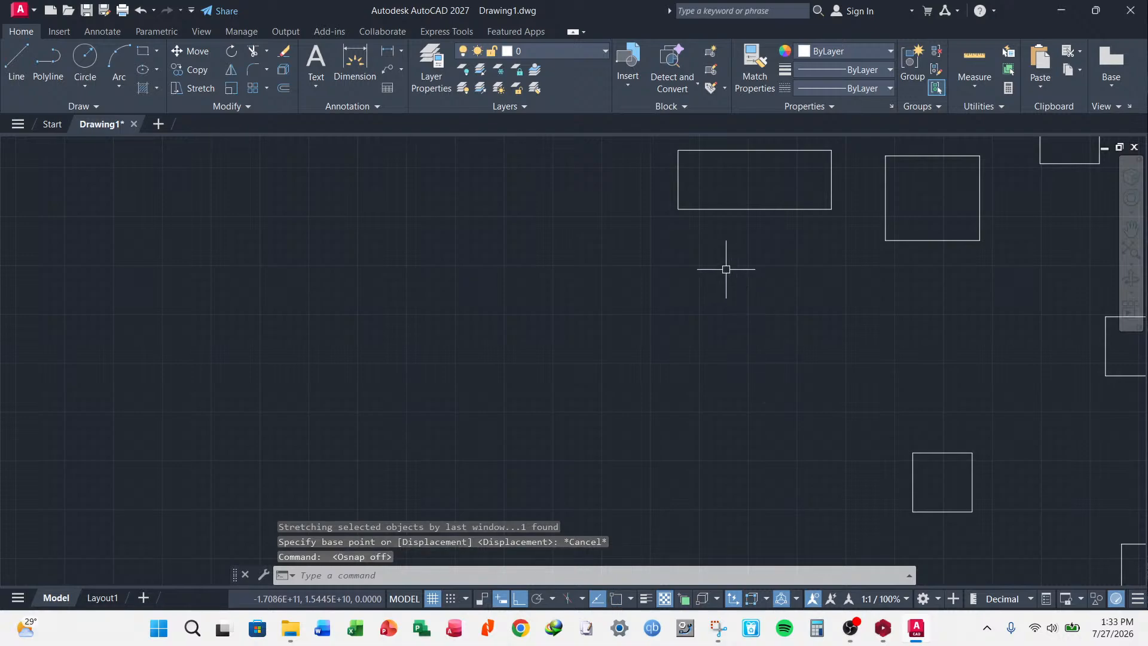
click(843, 187)
click(555, 257)
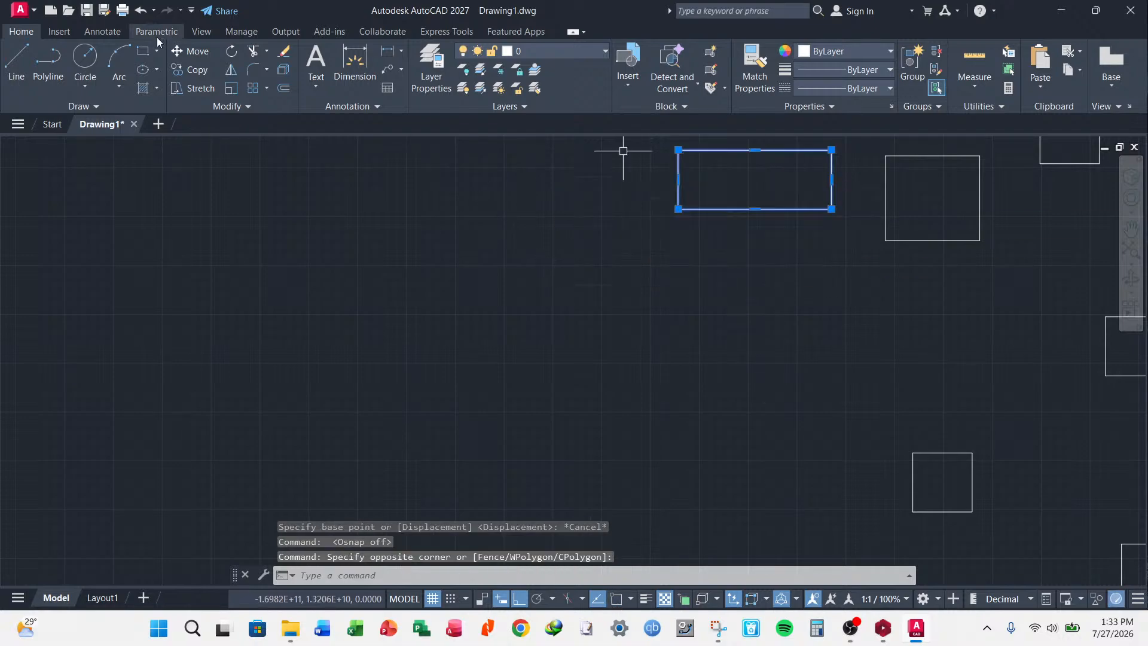
click(192, 88)
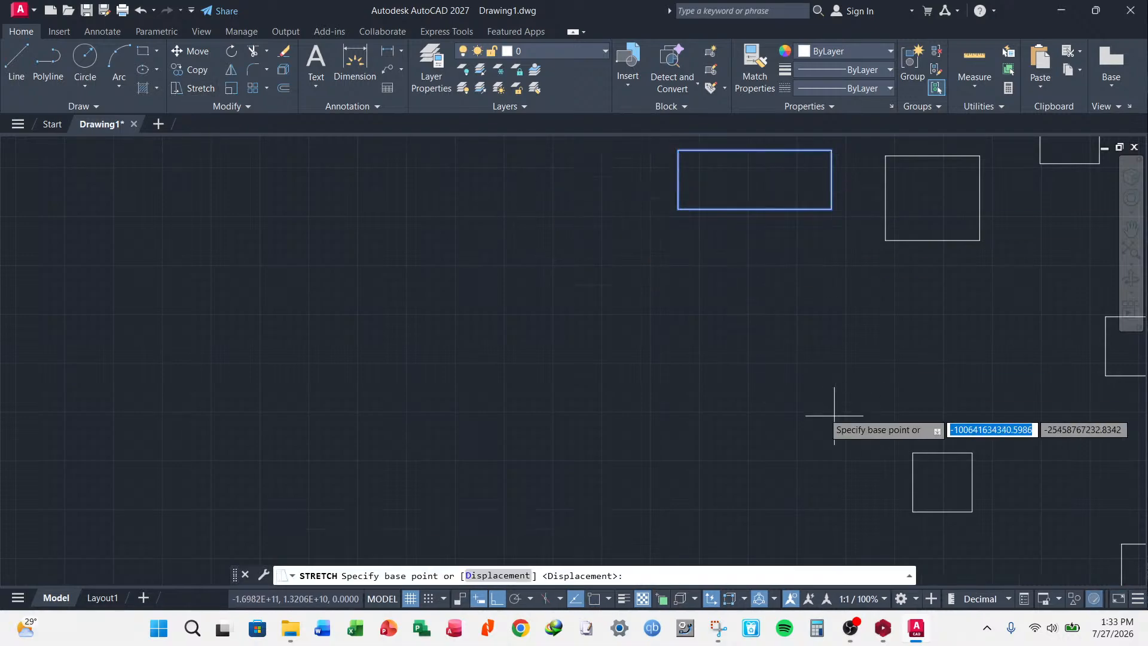
click(537, 356)
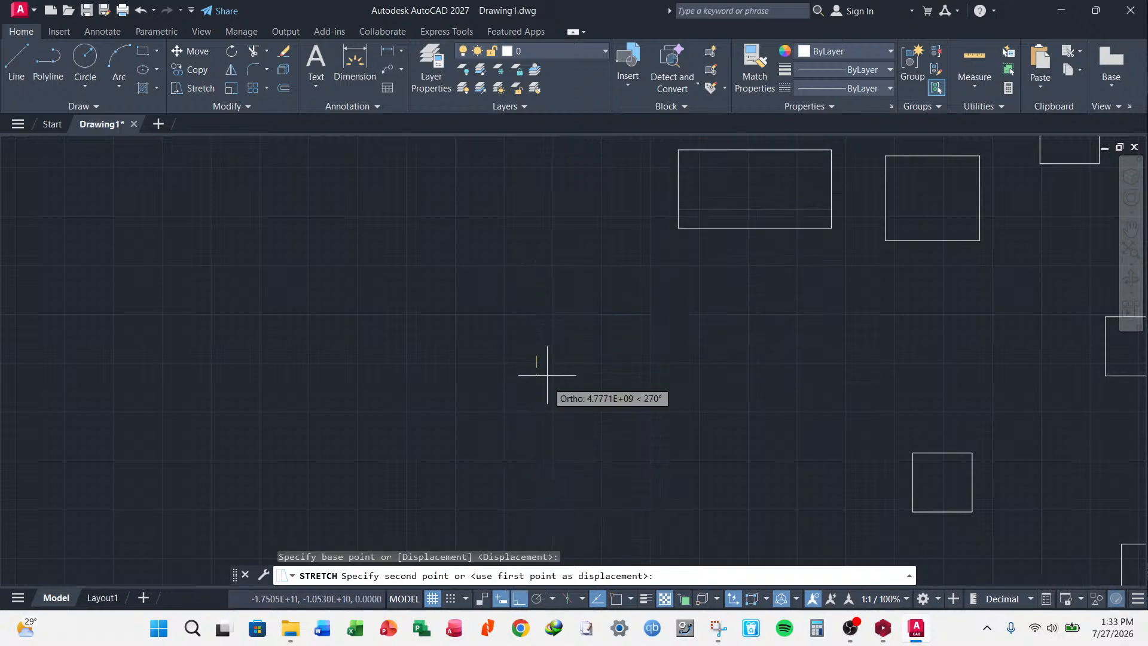
scroll(538, 413, down, 5)
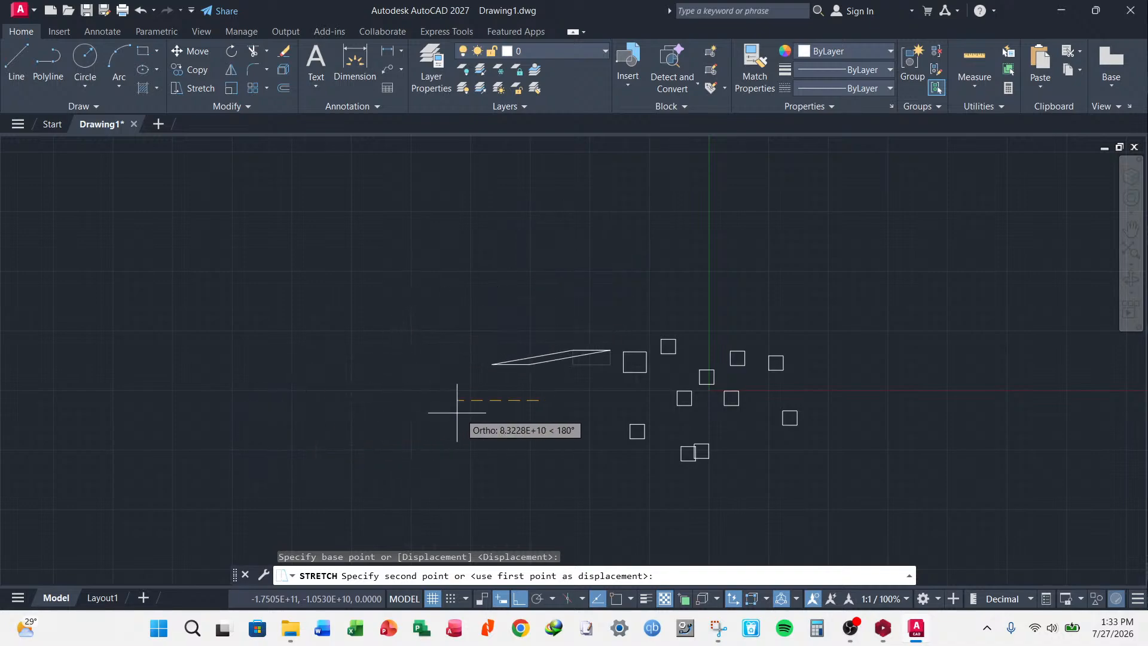
click(504, 392)
scroll(607, 361, up, 8)
scroll(518, 326, down, 9)
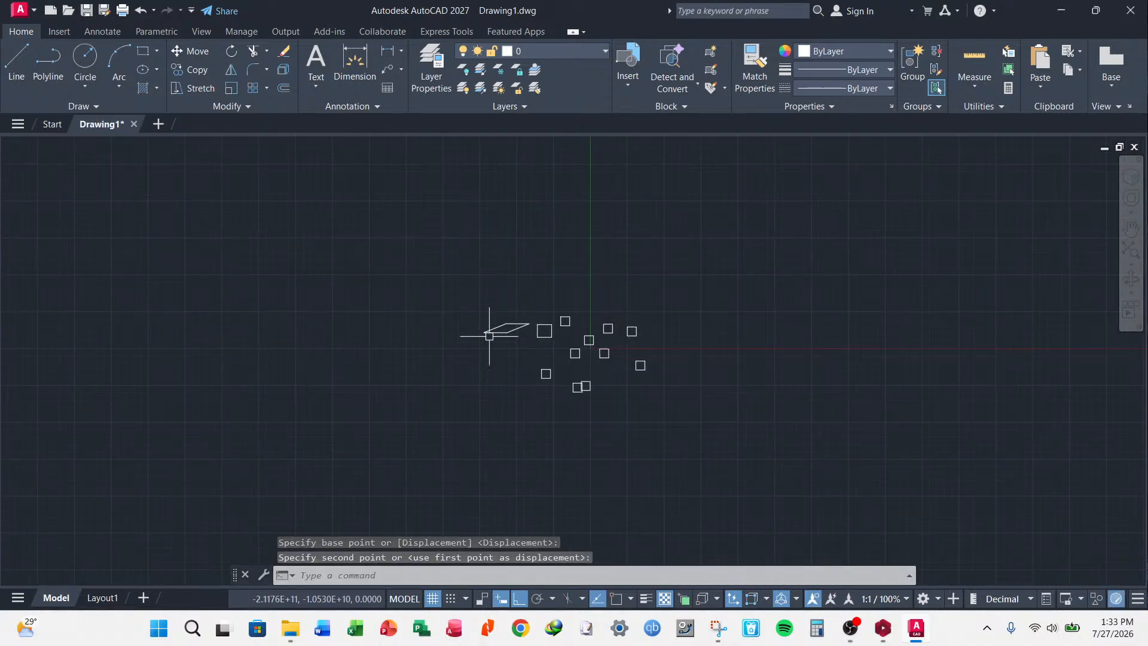
scroll(489, 336, up, 5)
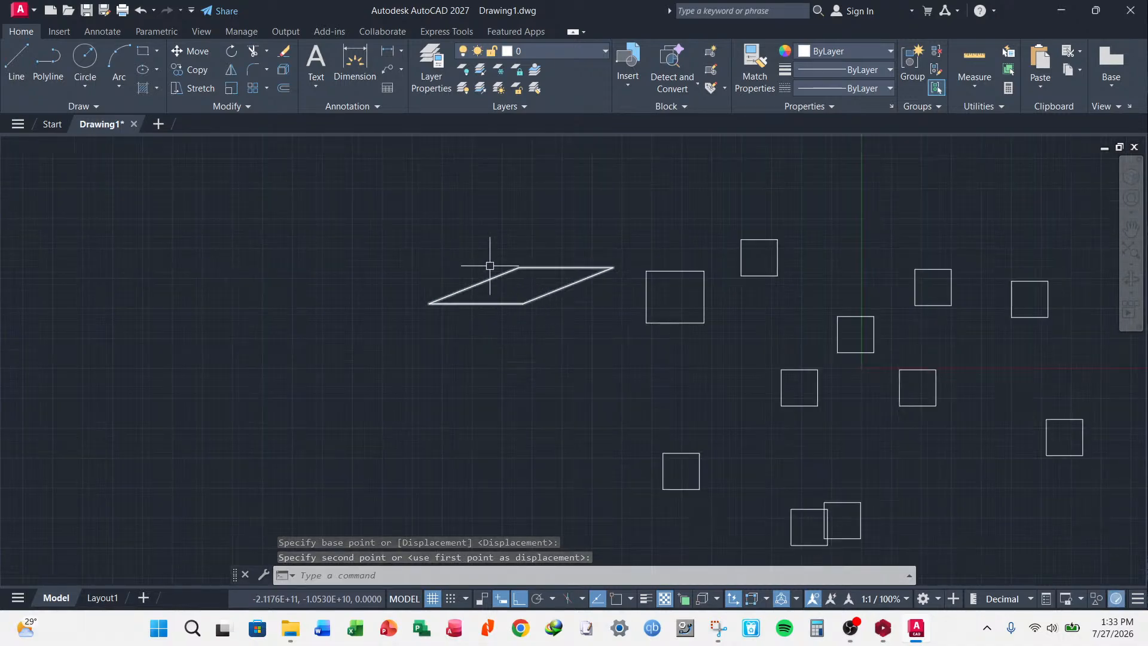
key(Escape)
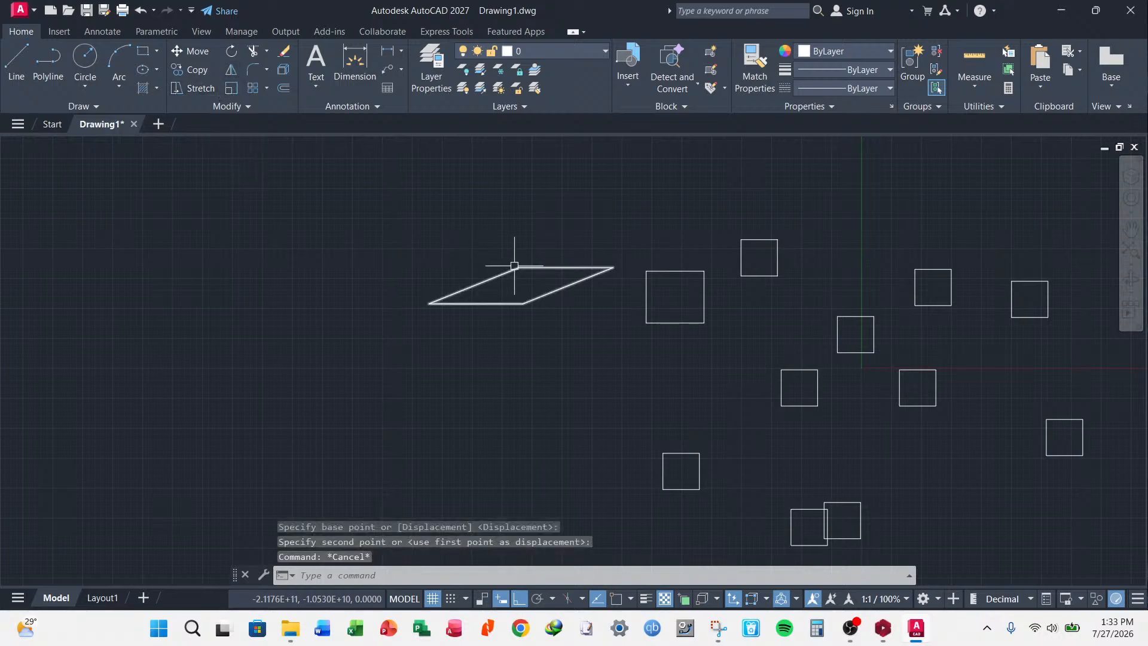
- Mirror the parallelogram across a vertical line through its lower-left corner with object snap on, keeping the source object
click(513, 269)
click(466, 372)
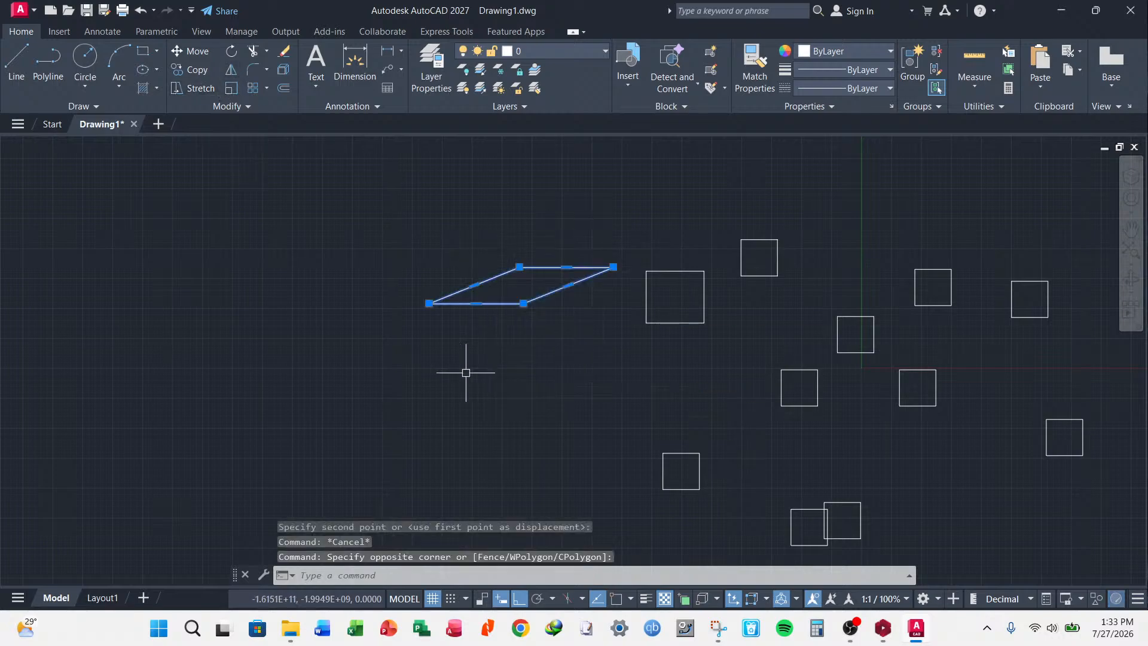
click(233, 70)
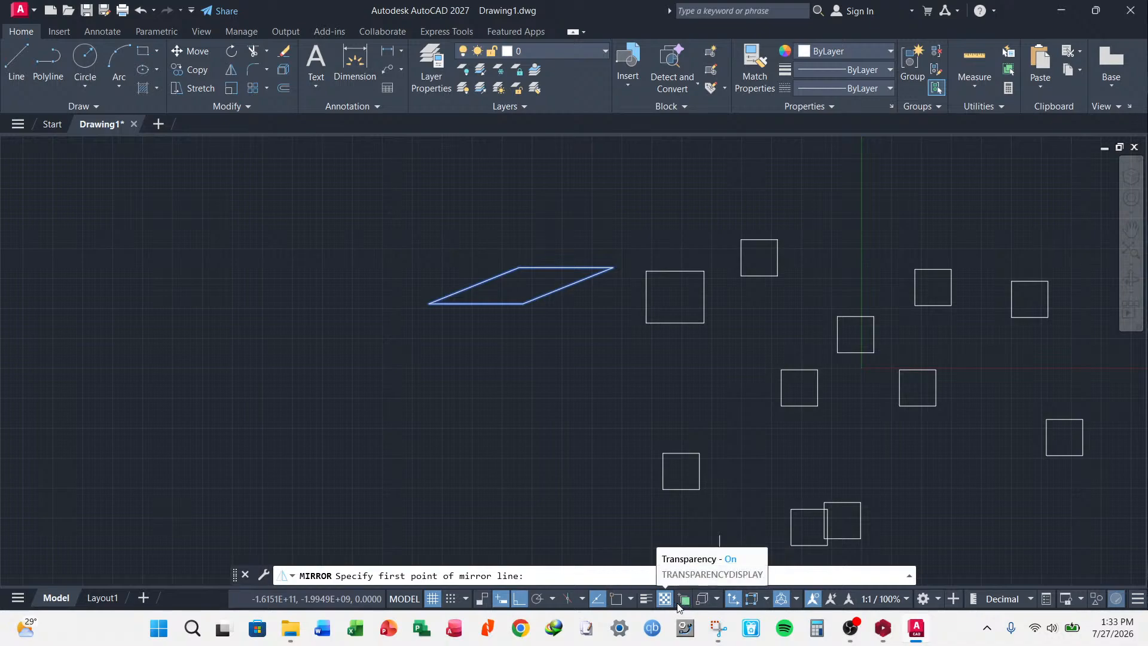
click(615, 598)
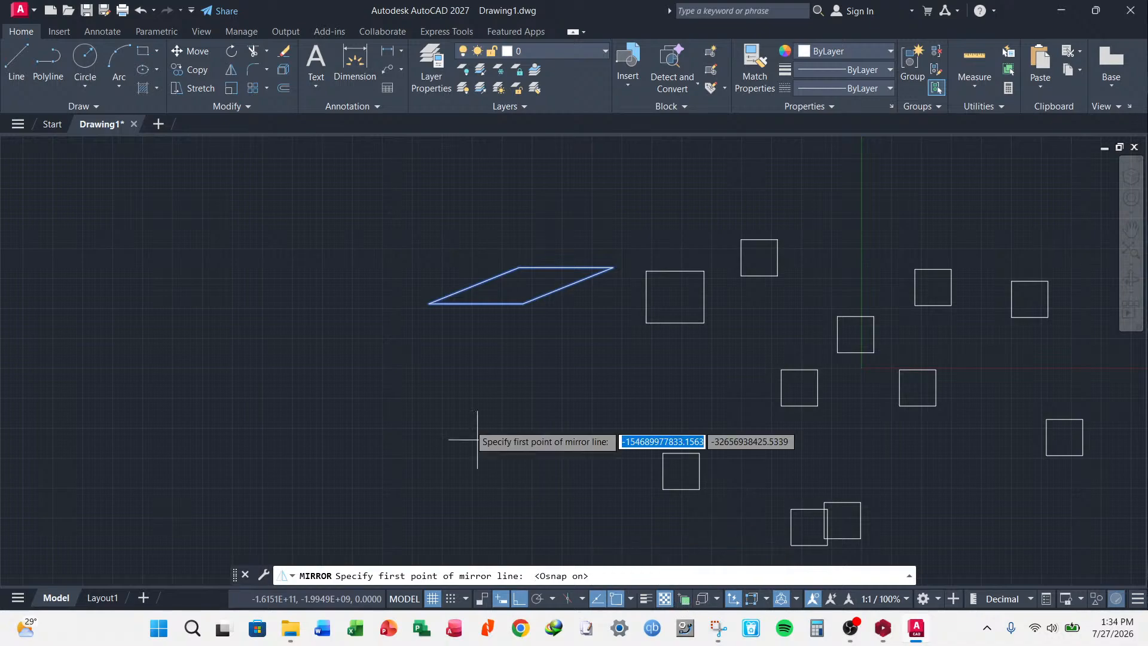
click(429, 303)
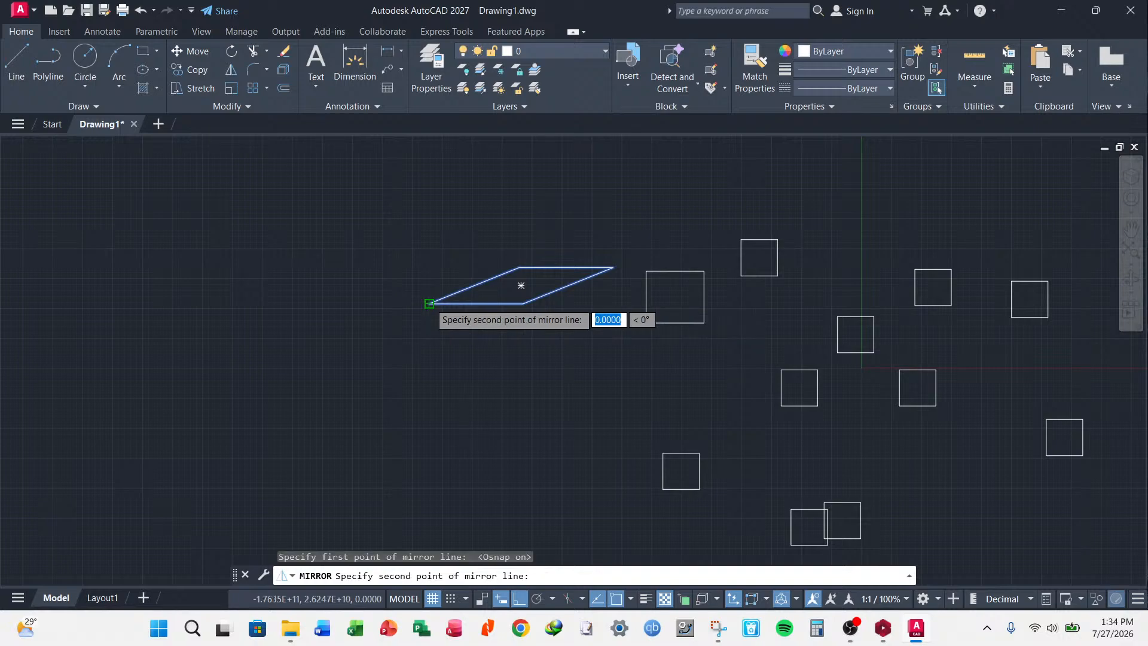
click(425, 401)
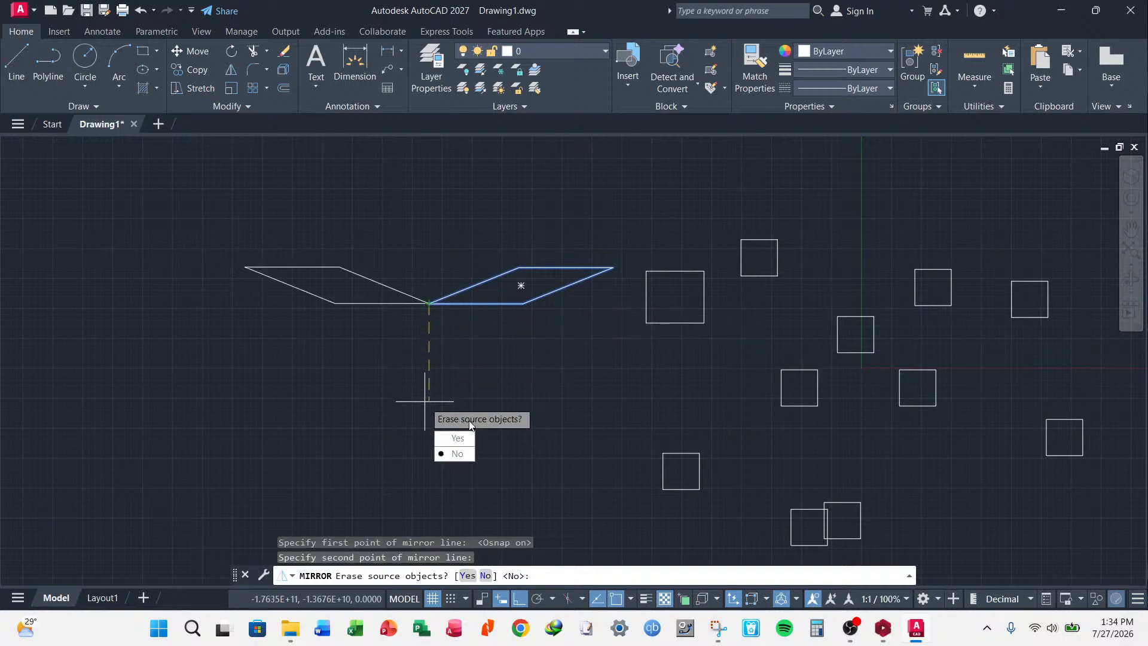
click(454, 454)
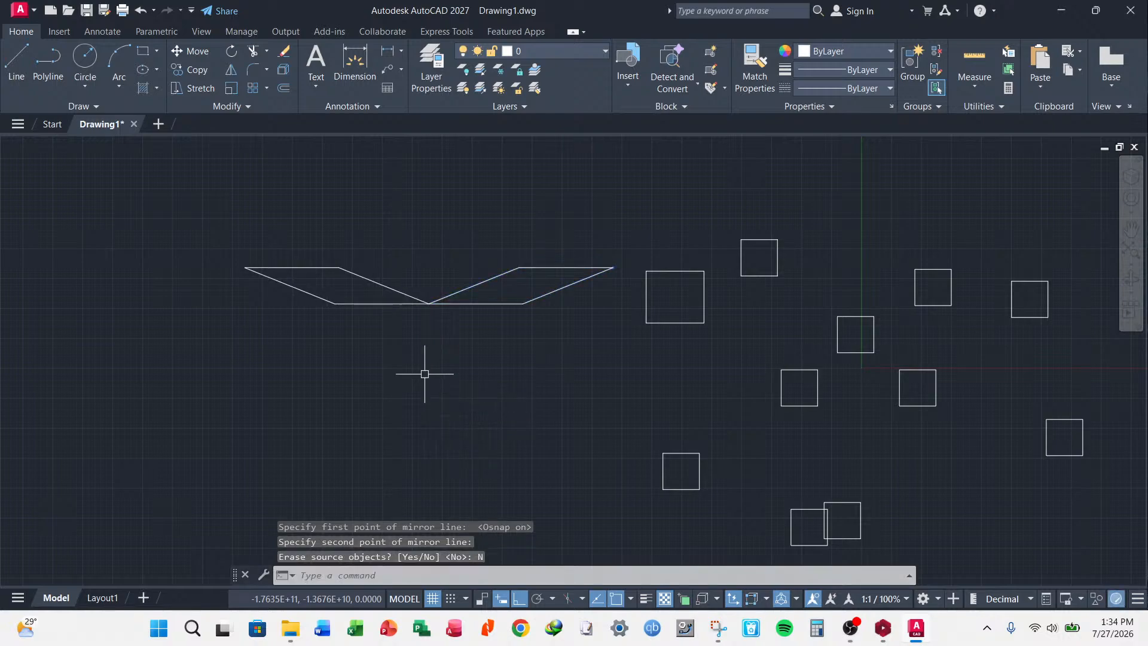
scroll(458, 337, down, 5)
scroll(461, 345, up, 5)
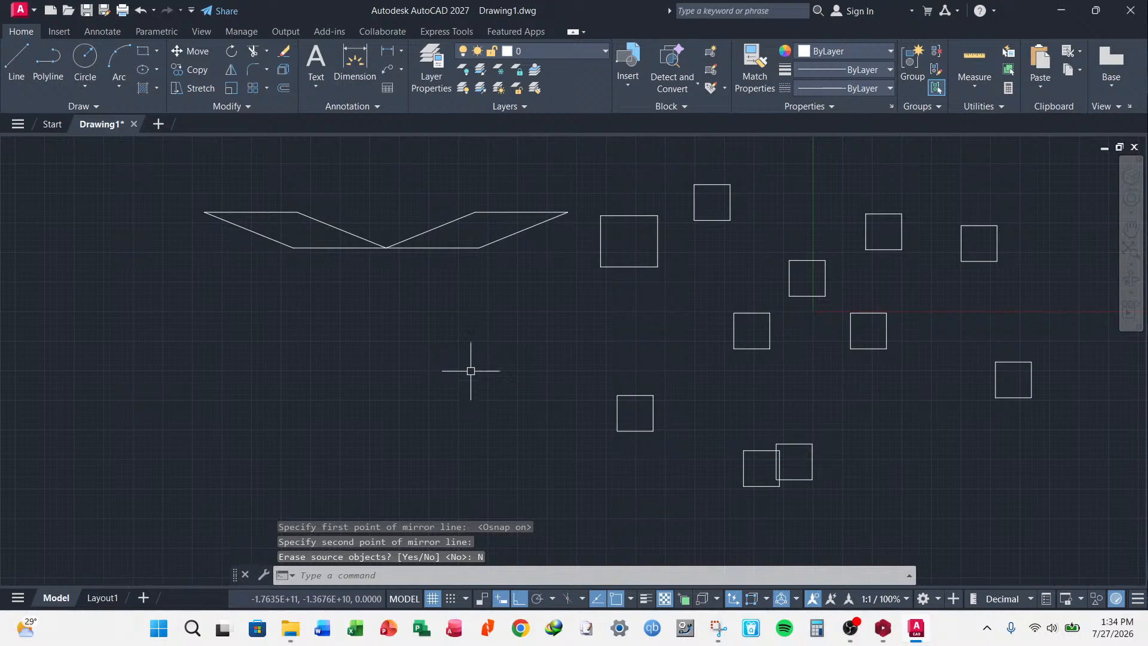
scroll(432, 380, down, 5)
scroll(433, 372, up, 5)
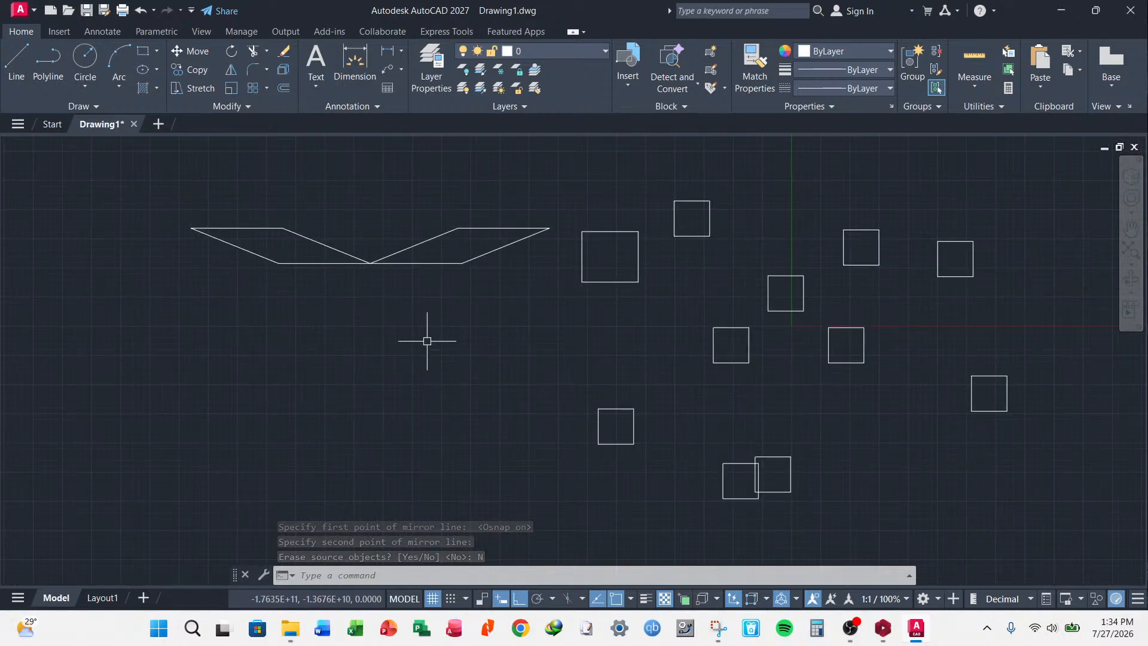
scroll(428, 325, down, 5)
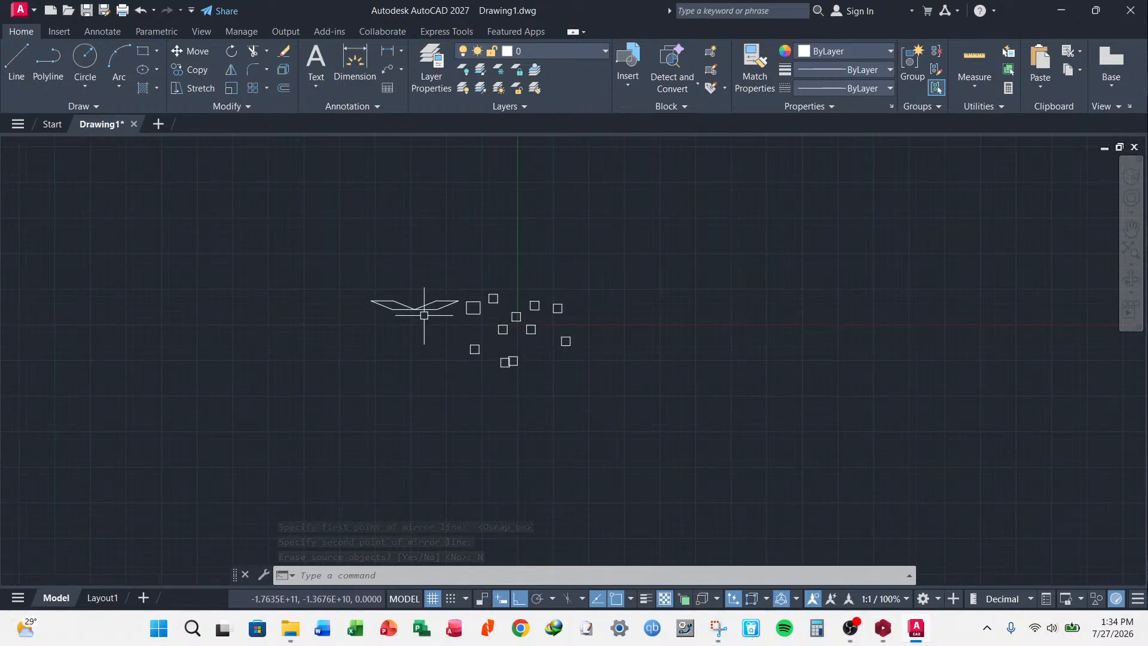
click(253, 53)
scroll(397, 307, up, 5)
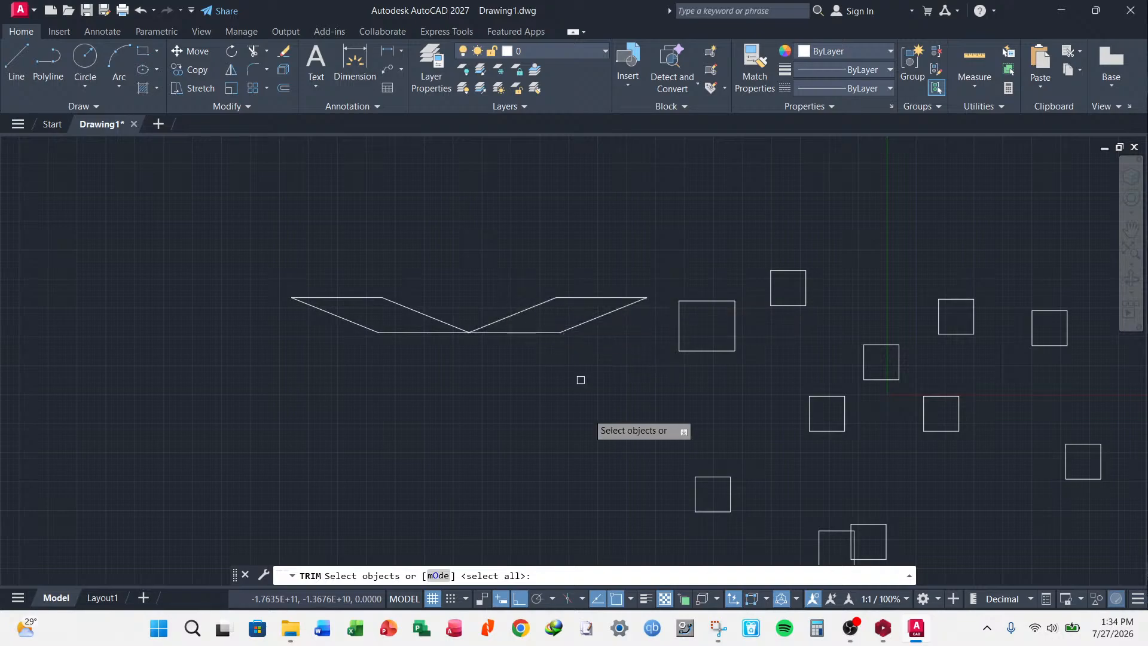
key(Escape)
key(Escape)
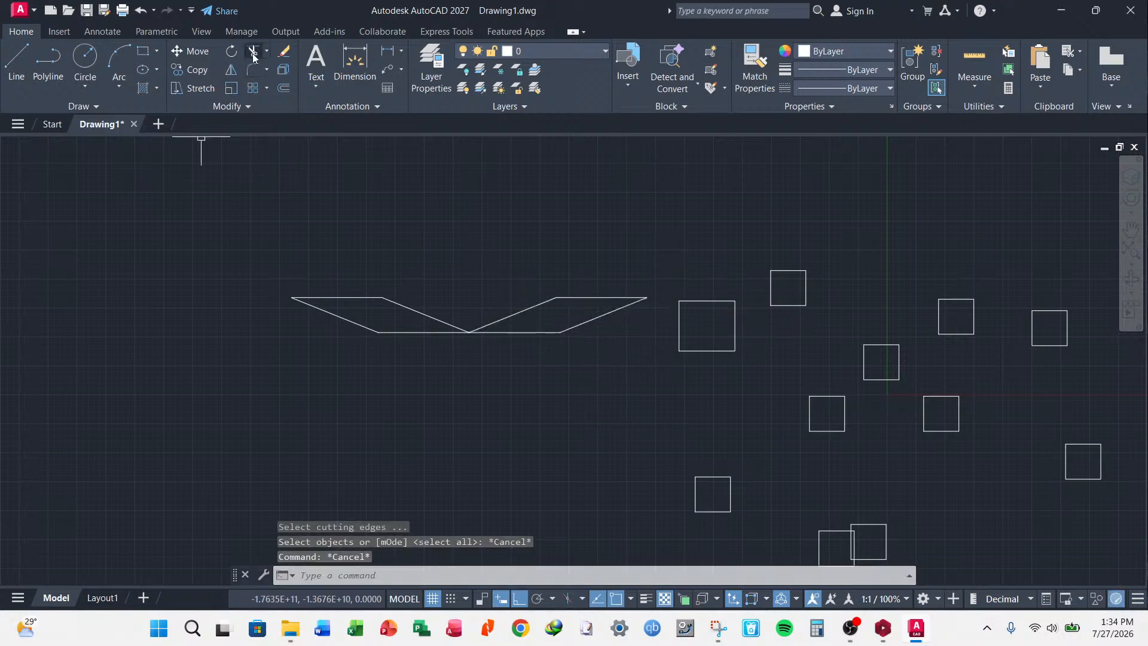
- Trim away the top and bottom edges of both mirrored parallelograms, using all objects as cutting edges
click(253, 54)
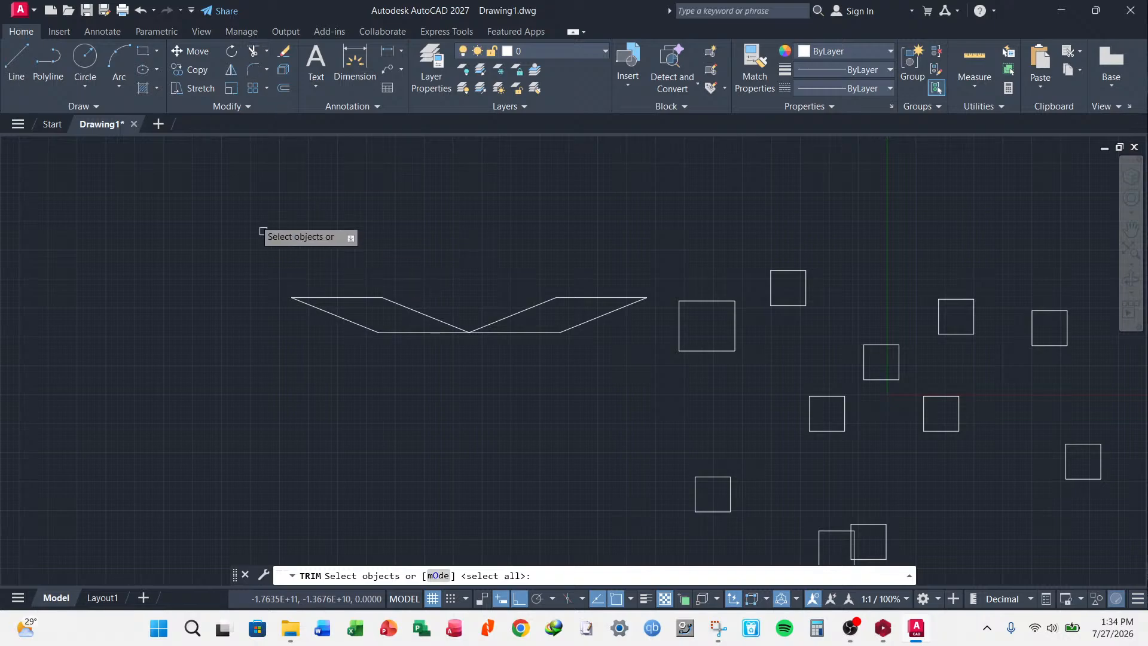
key(Return)
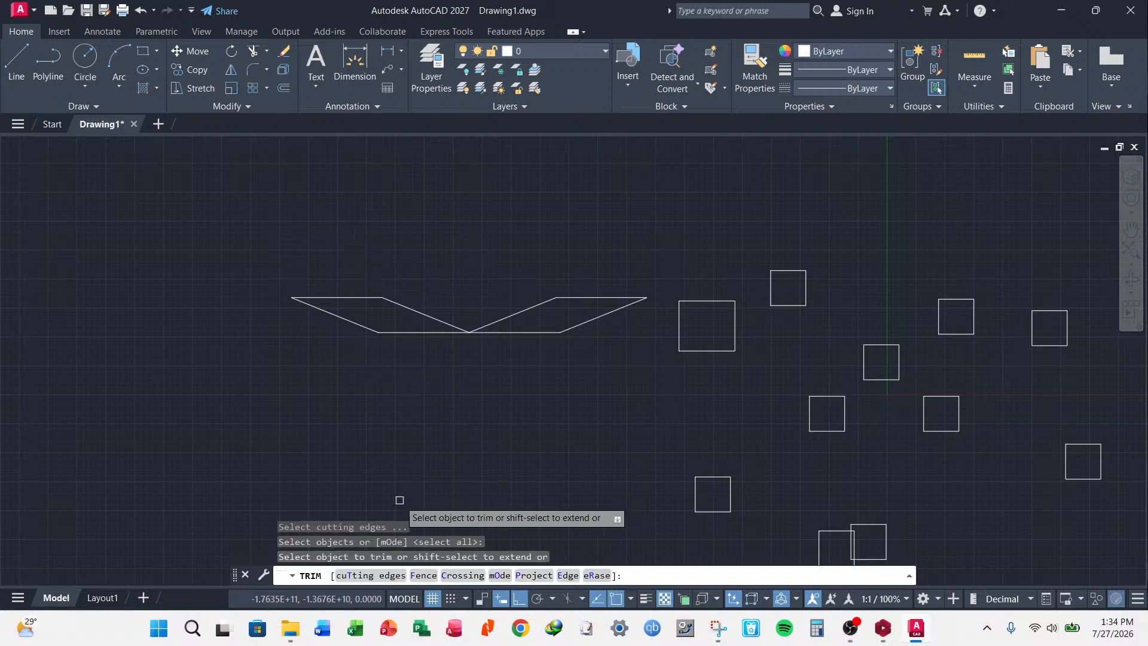
click(597, 297)
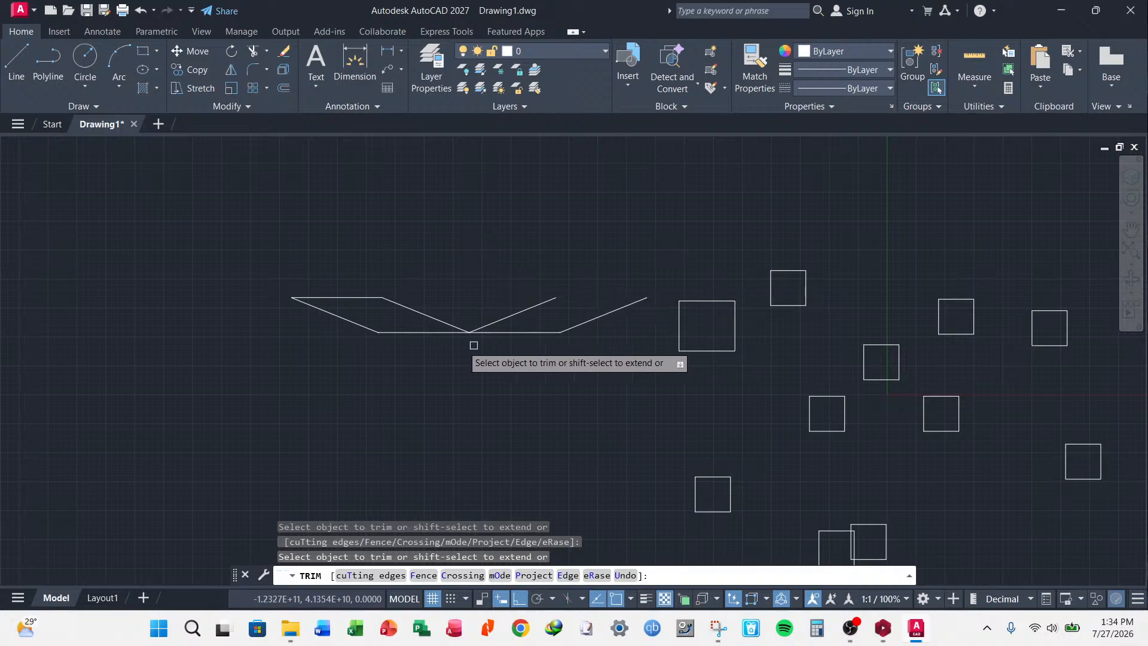
scroll(348, 330, up, 4)
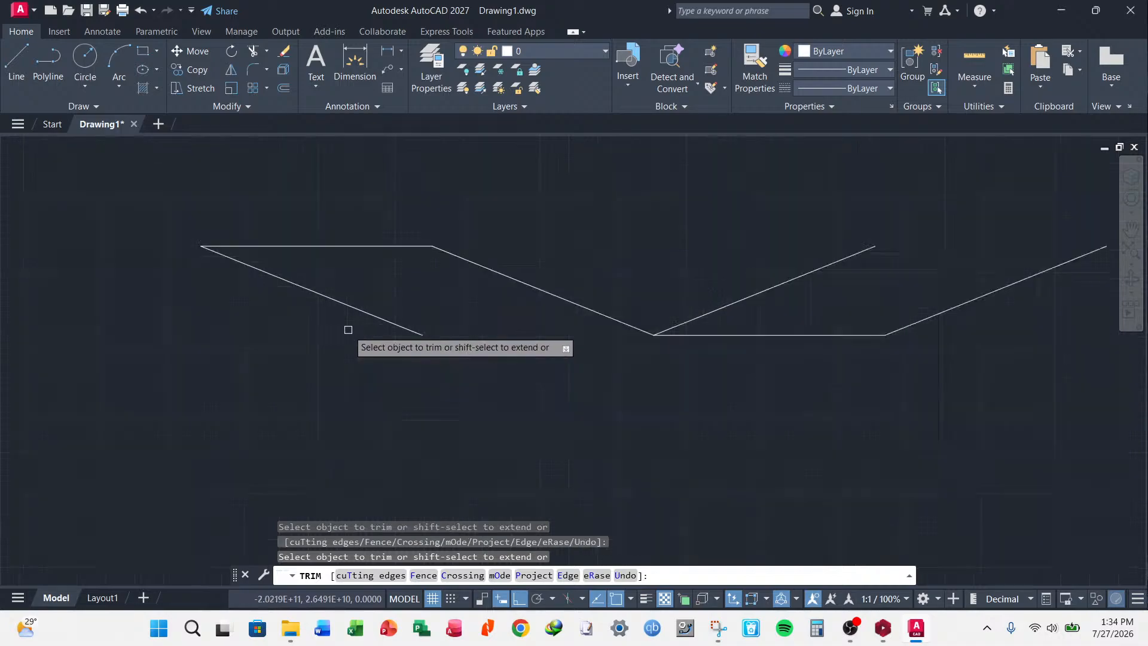
click(347, 246)
scroll(358, 295, down, 3)
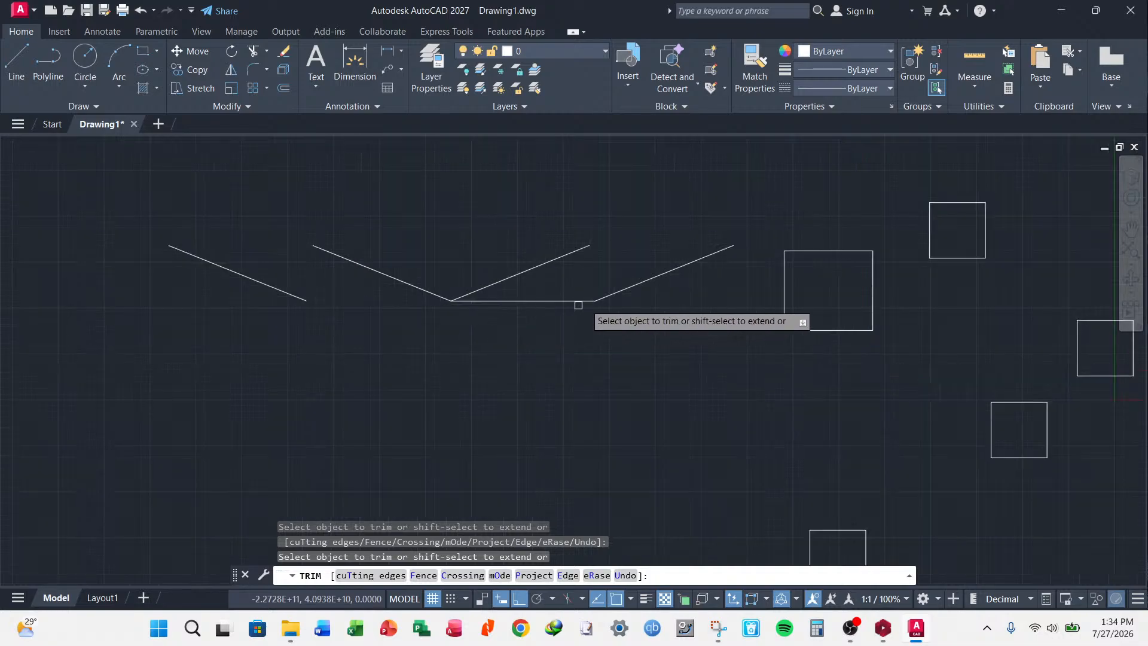
click(513, 308)
scroll(464, 313, down, 4)
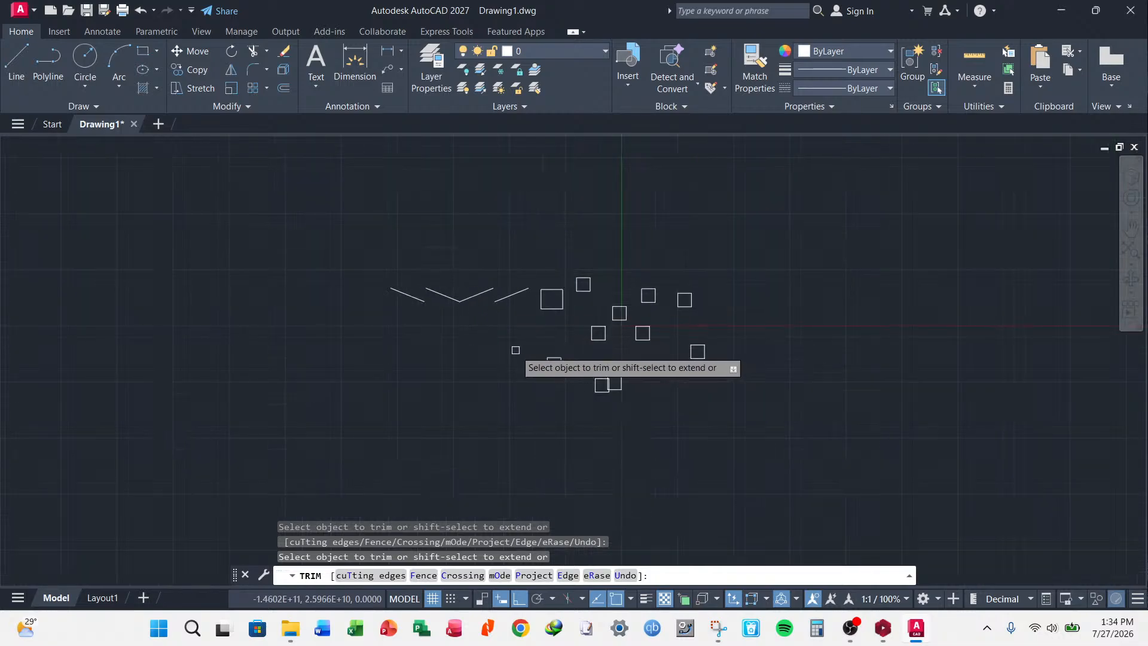
- Trim away the bottom edges of the two squares just below the origin and of the far-right square
scroll(598, 346, up, 8)
click(610, 336)
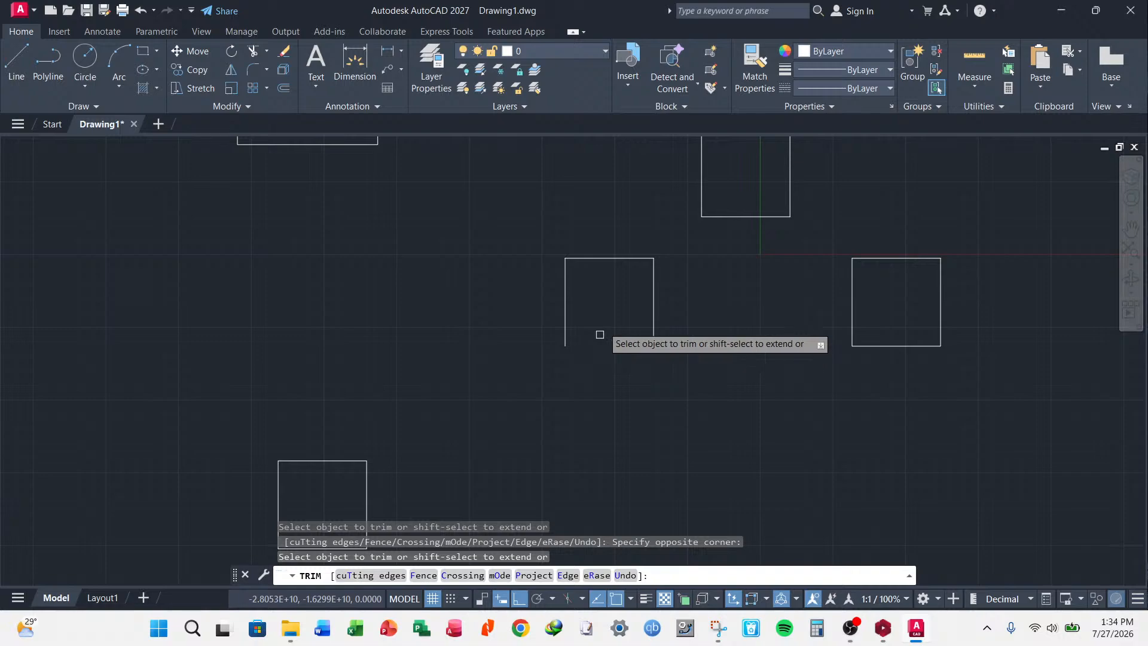
scroll(598, 335, down, 5)
scroll(666, 370, up, 4)
click(649, 284)
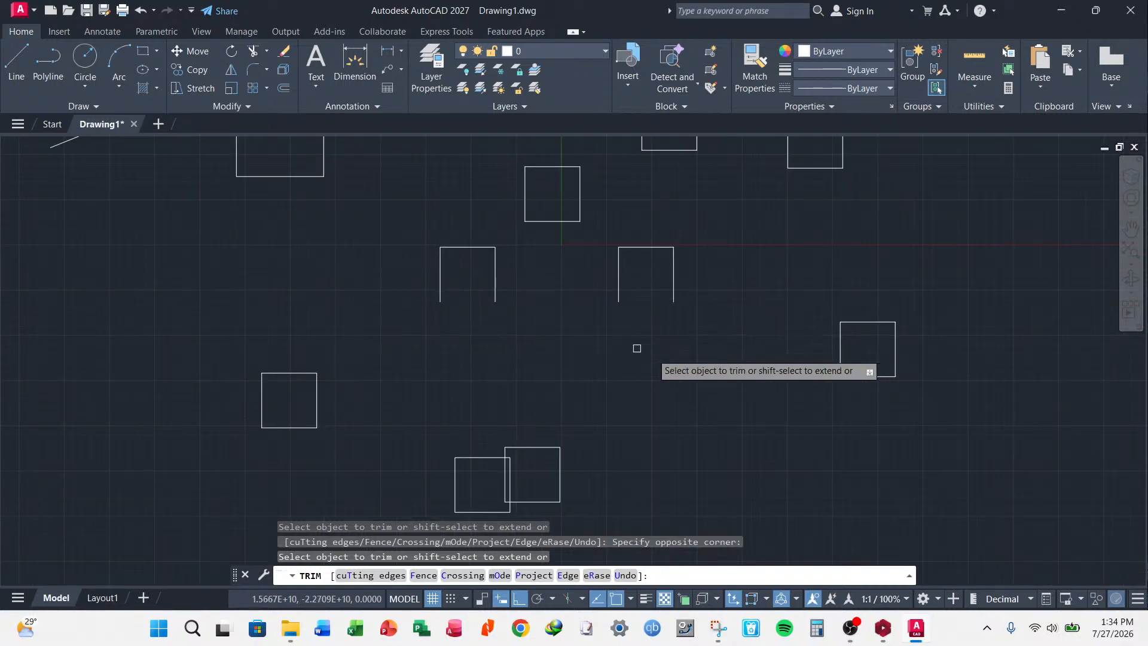
click(867, 376)
scroll(620, 414, down, 4)
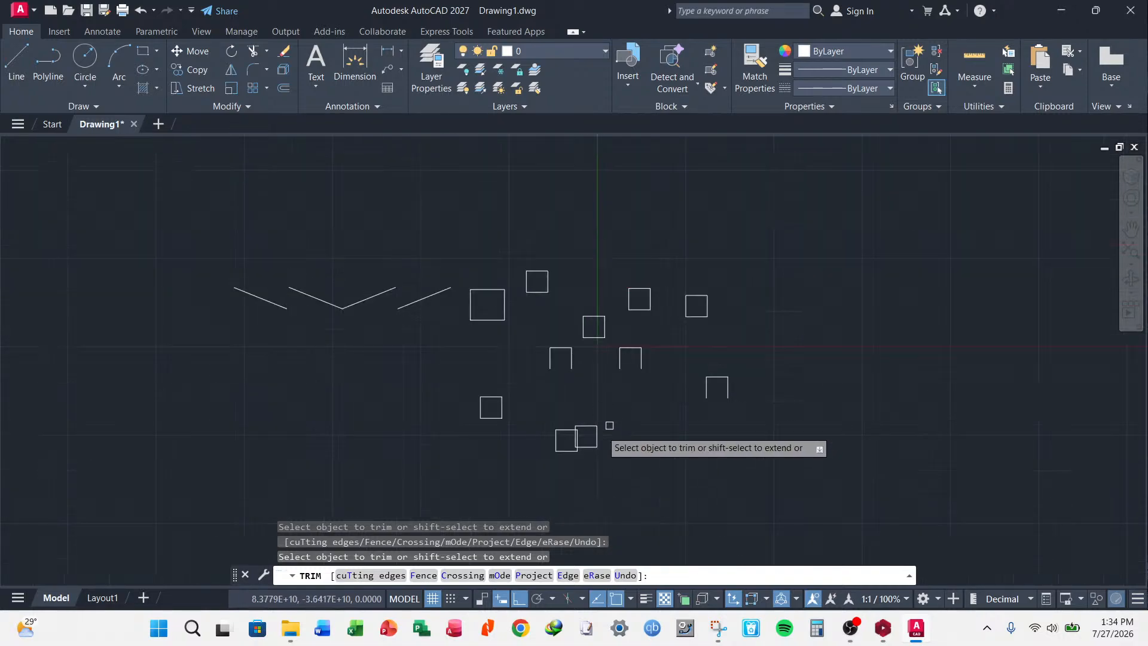
- Trim the bottom edges of the two overlapping squares at the lower end of the drawing
scroll(581, 443, up, 6)
click(593, 453)
click(533, 469)
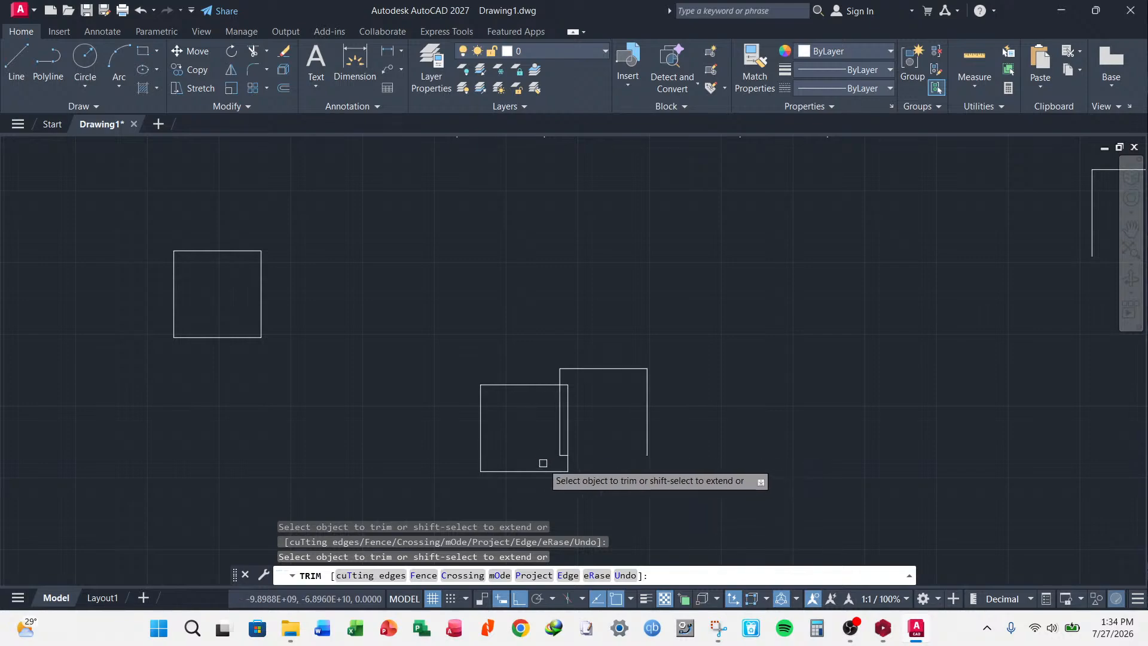
- Trim away the top edges of the lone lower-left square and the two upper-right squares, and end the Trim command
scroll(526, 413, down, 4)
scroll(452, 348, up, 6)
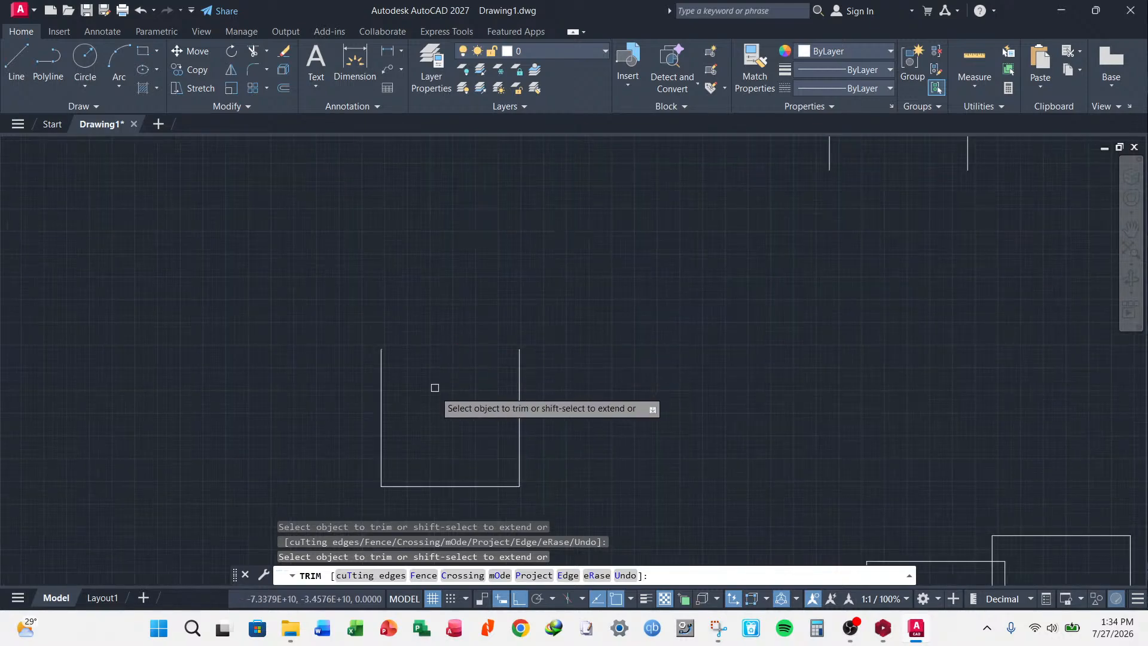
scroll(546, 328, down, 4)
scroll(551, 333, up, 3)
click(412, 253)
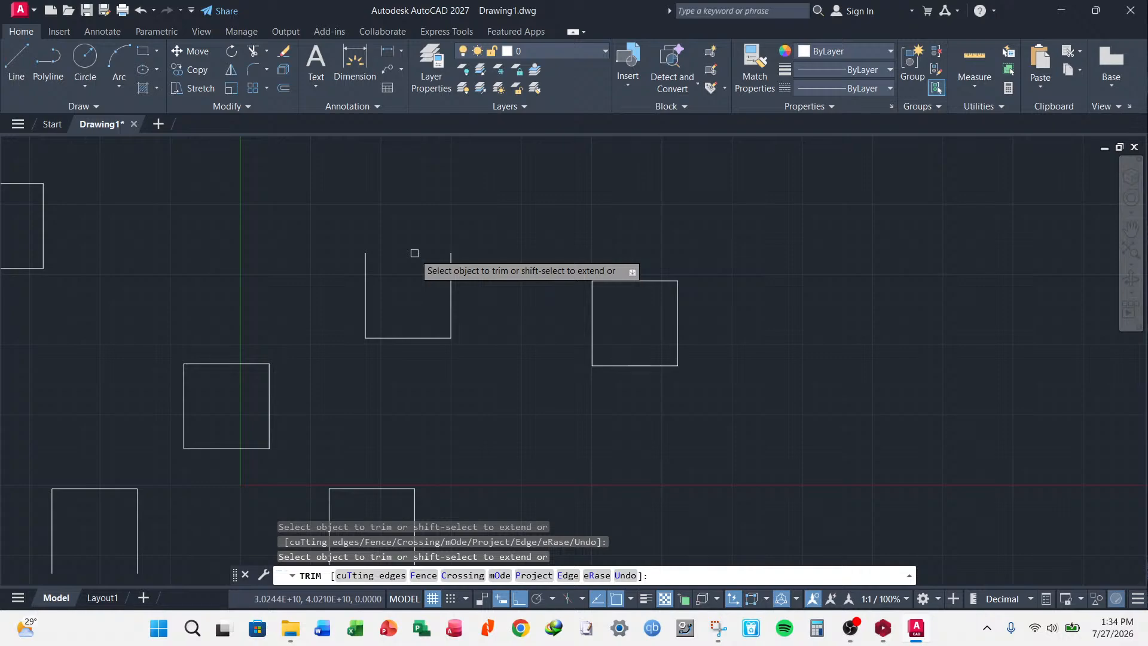
scroll(538, 287, down, 4)
scroll(553, 281, up, 3)
click(566, 249)
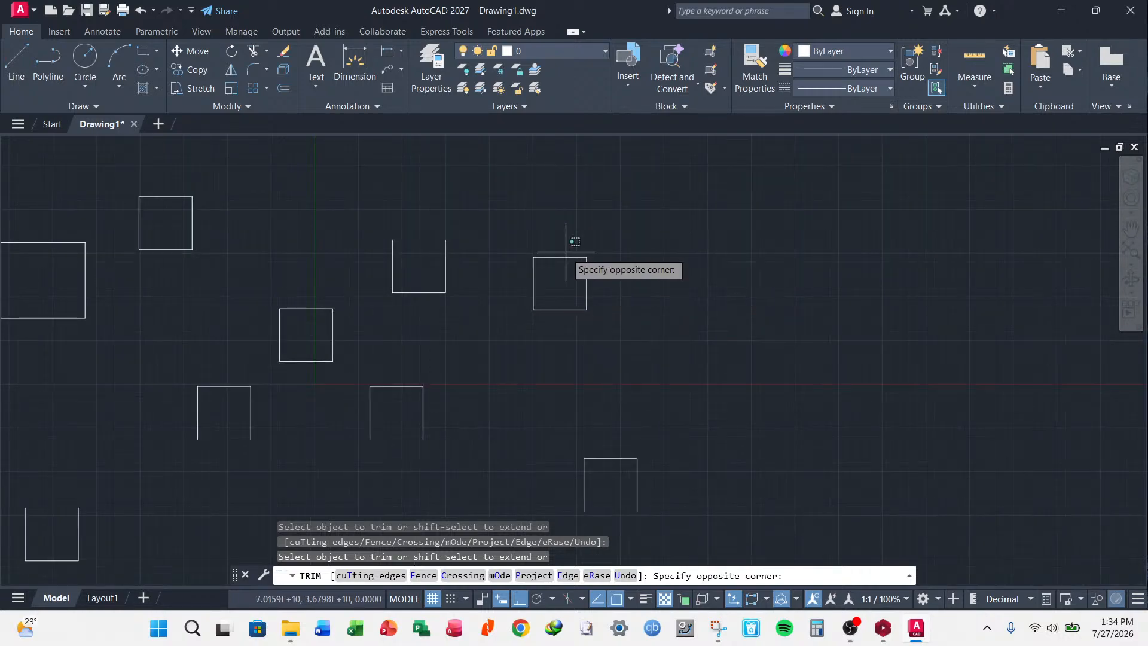
click(551, 268)
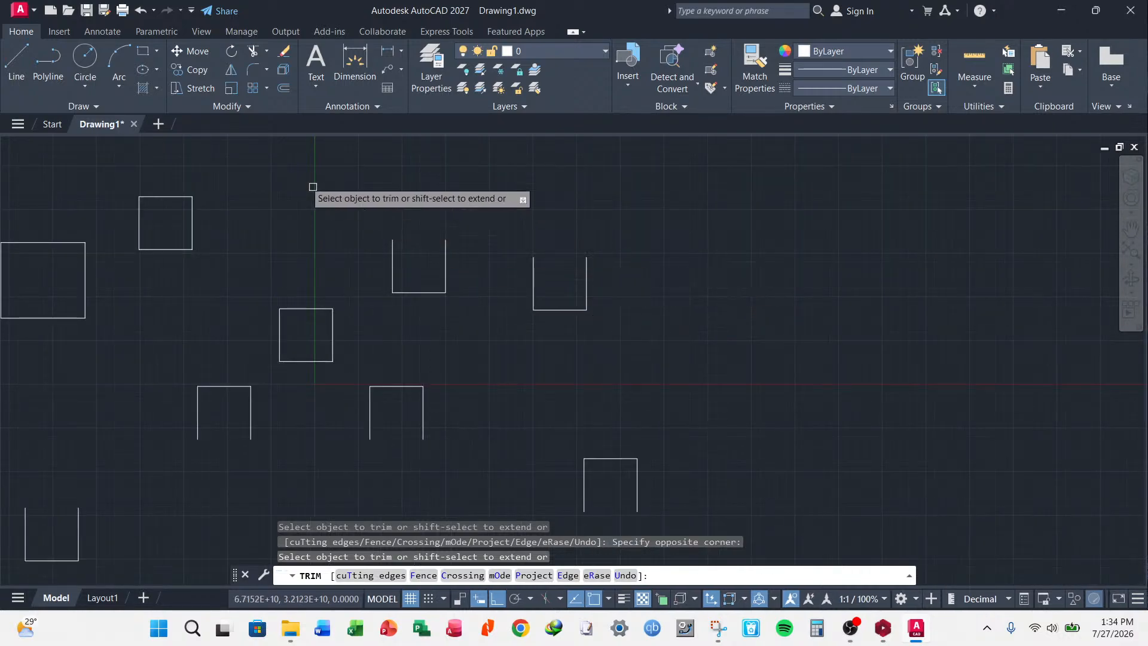
key(Escape)
key(Escape)
key(Escape)
key(Escape)
- Select the large square's left edge with a small right-to-left crossing window, and clear the selection
scroll(602, 251, down, 5)
scroll(466, 261, up, 6)
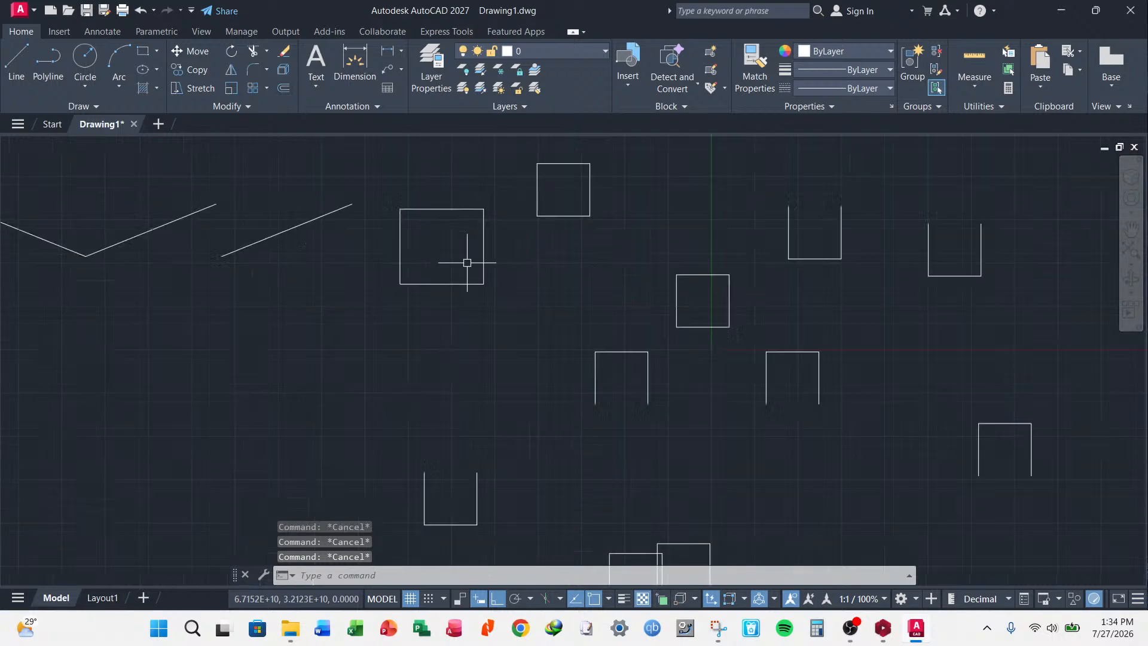
click(365, 235)
click(333, 248)
key(Escape)
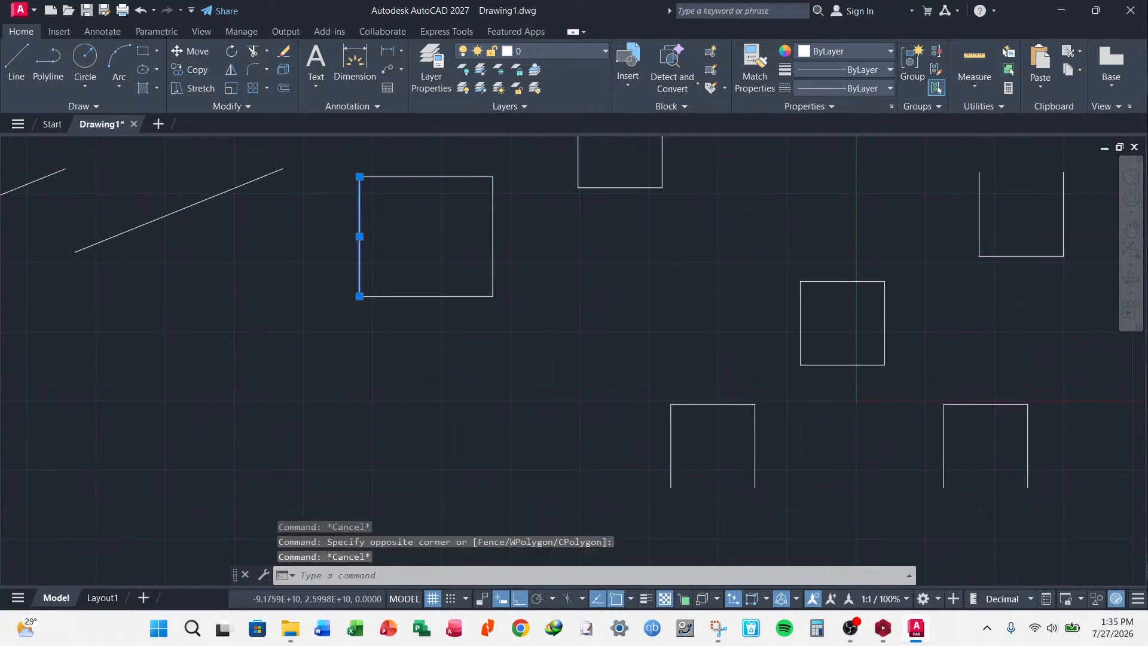
- Clear the large square's edge selection, then pick the small square at the origin as one object and deselect it
key(Escape)
key(Escape)
key(Escape)
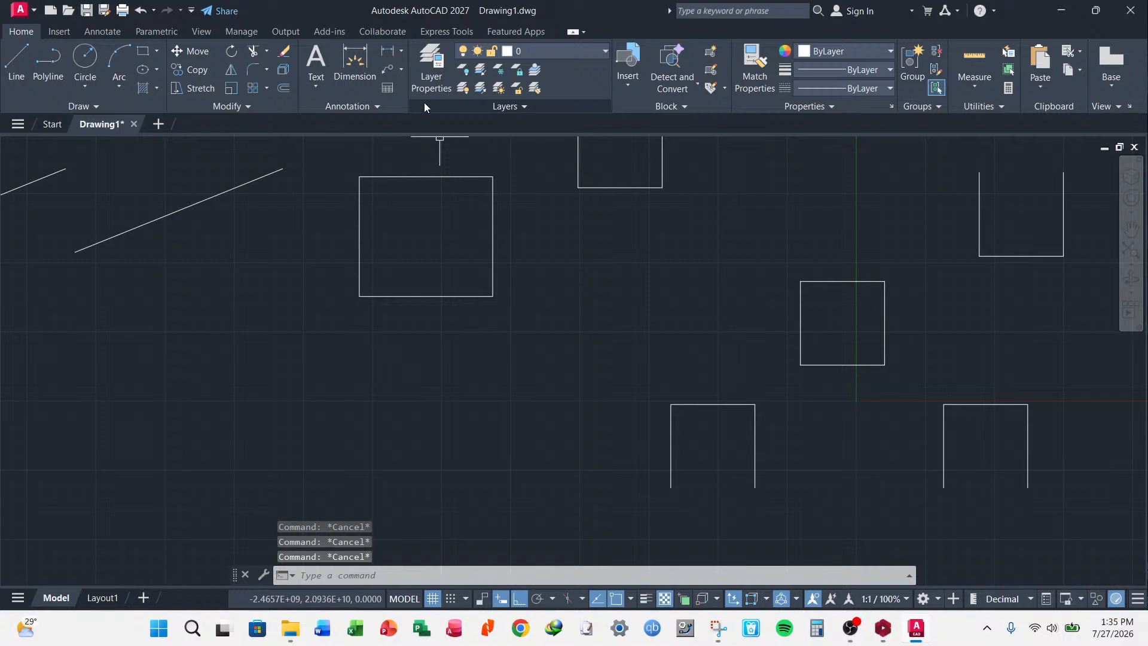
click(843, 274)
click(836, 279)
key(Escape)
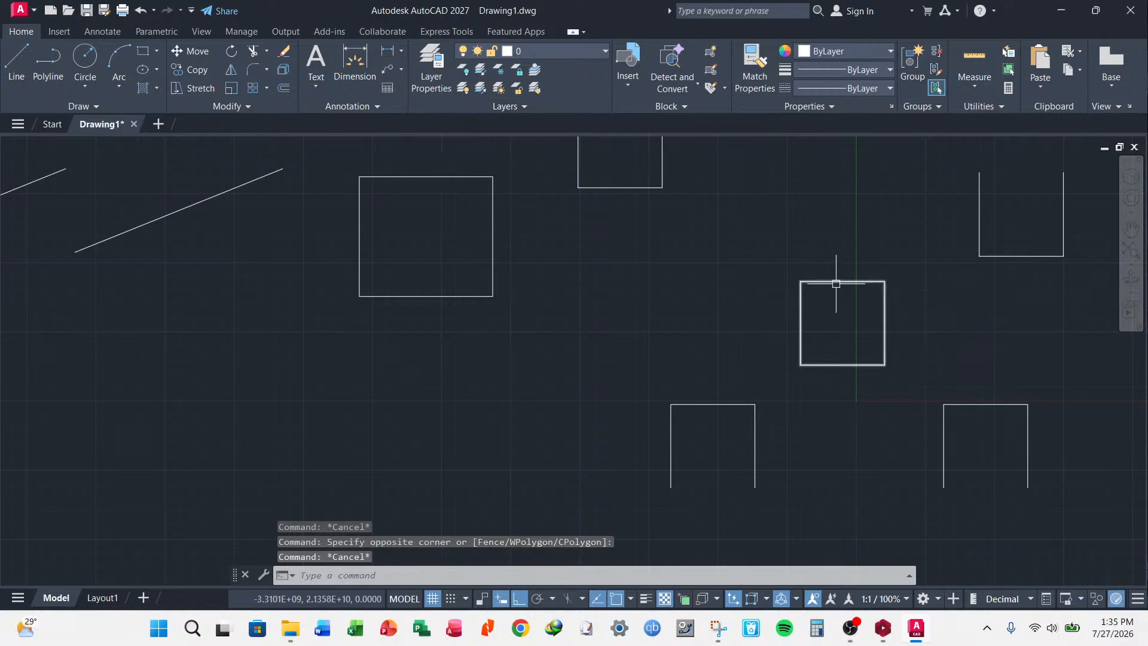
click(837, 281)
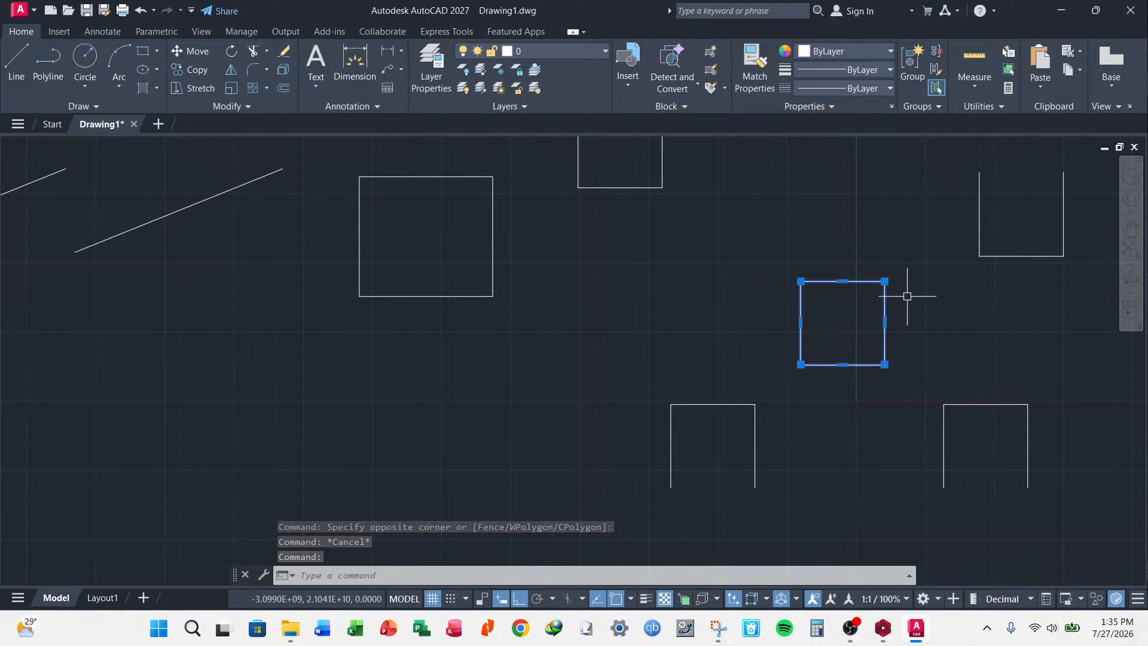
key(Escape)
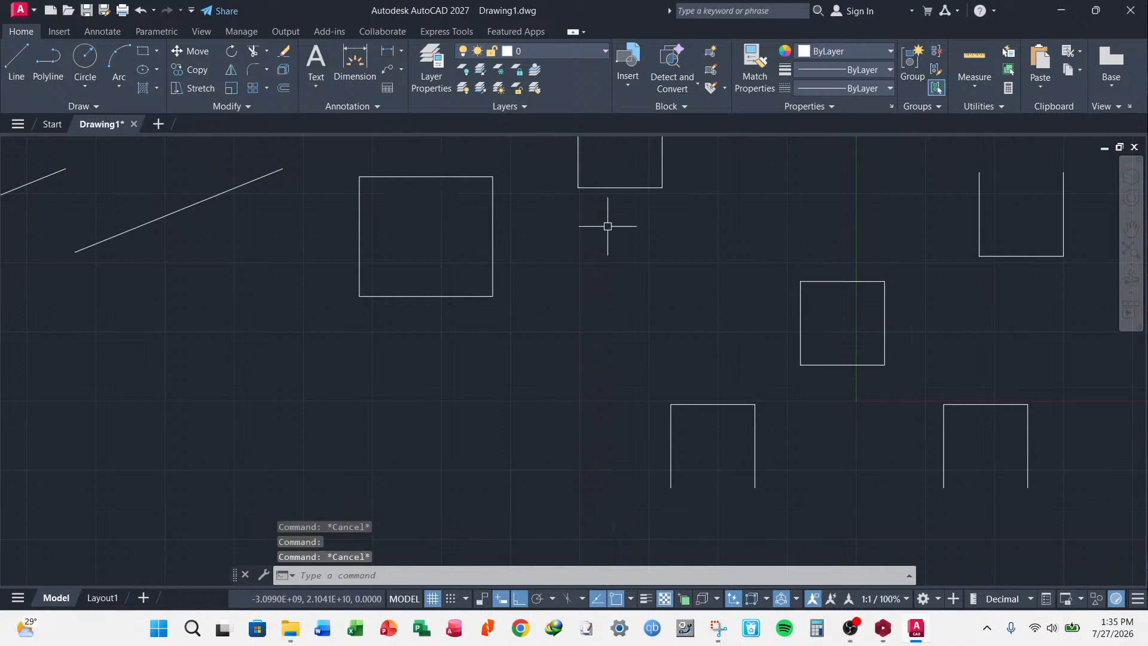
- Explode the square at the origin into separate lines and select its edges one at a time to check them
click(828, 282)
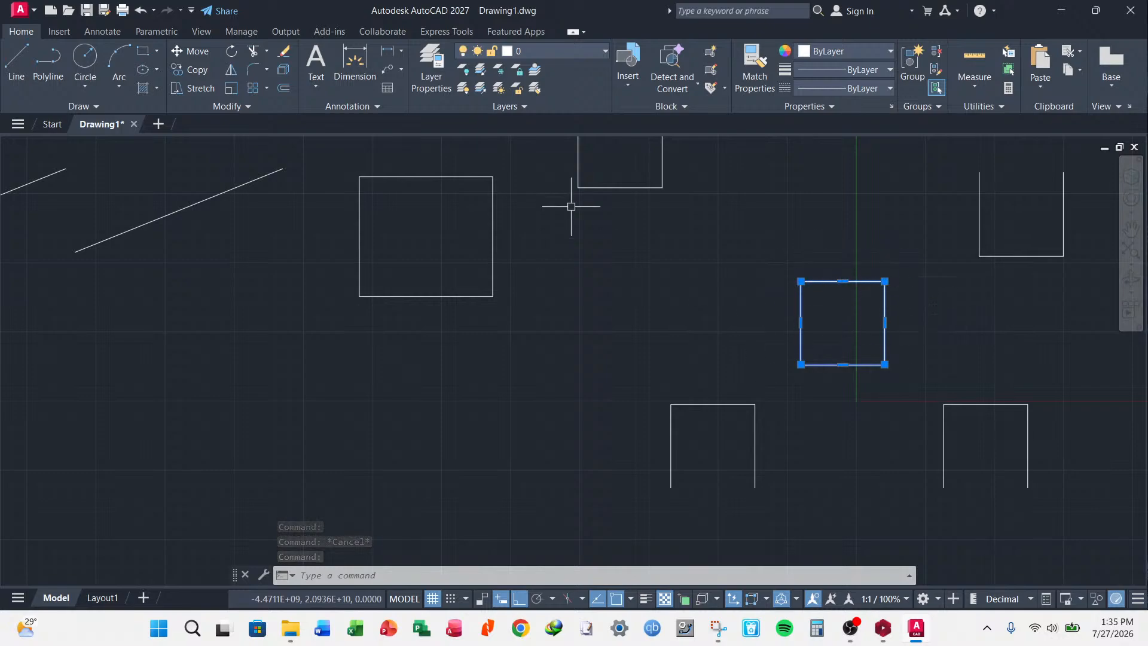
click(285, 70)
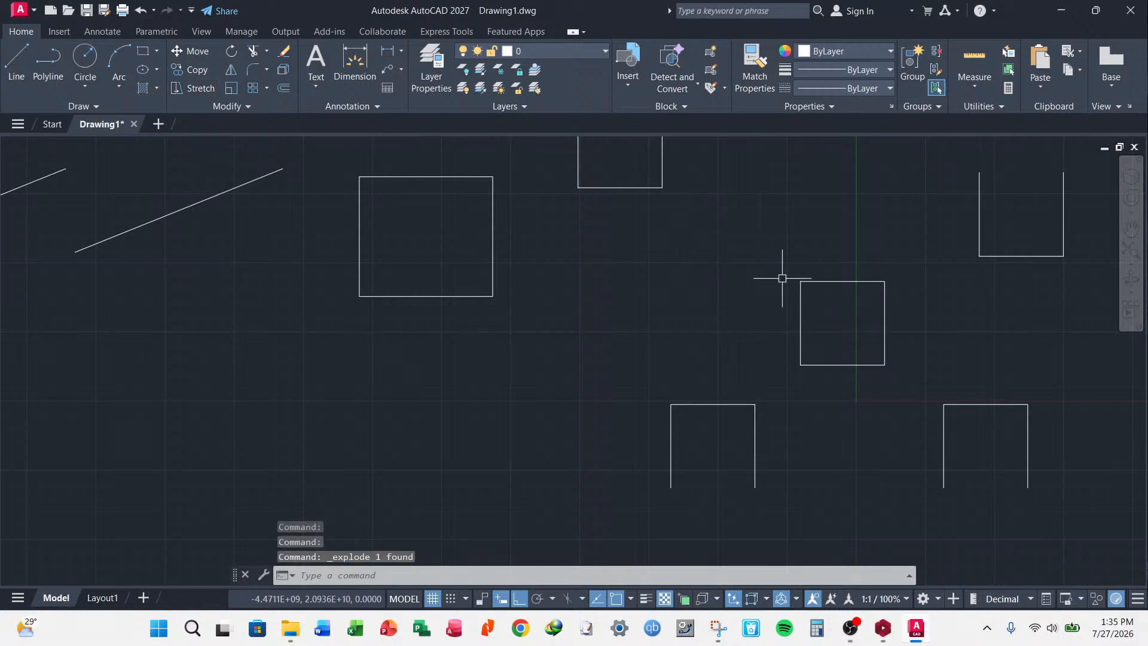
click(822, 281)
key(Escape)
click(801, 321)
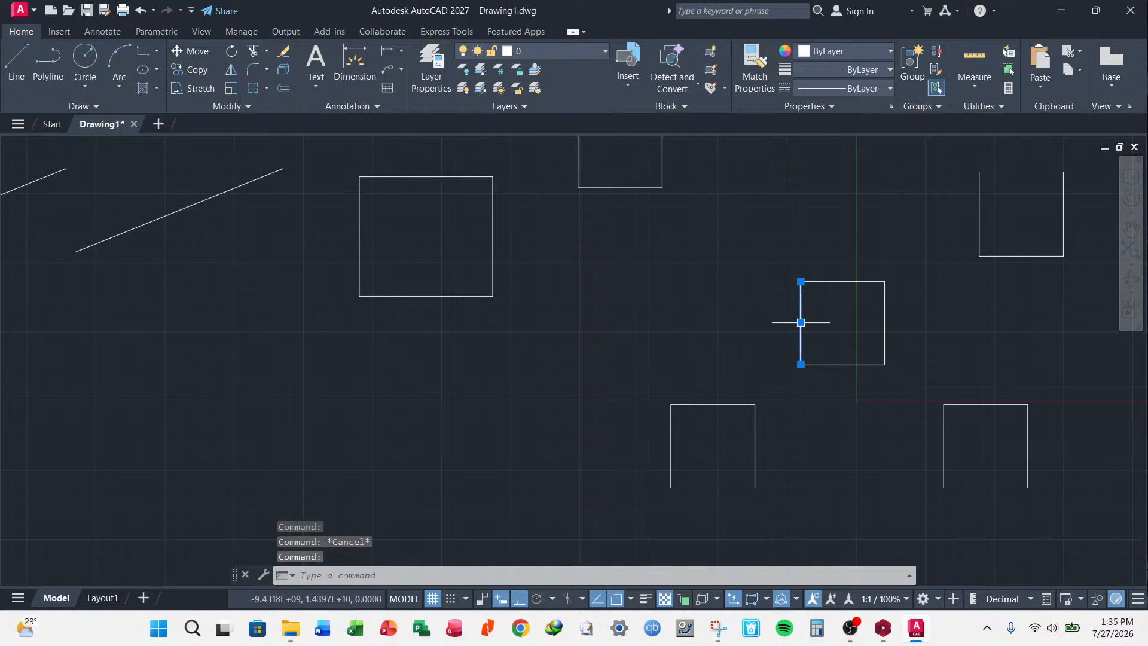
key(Escape)
click(887, 326)
key(Escape)
click(871, 363)
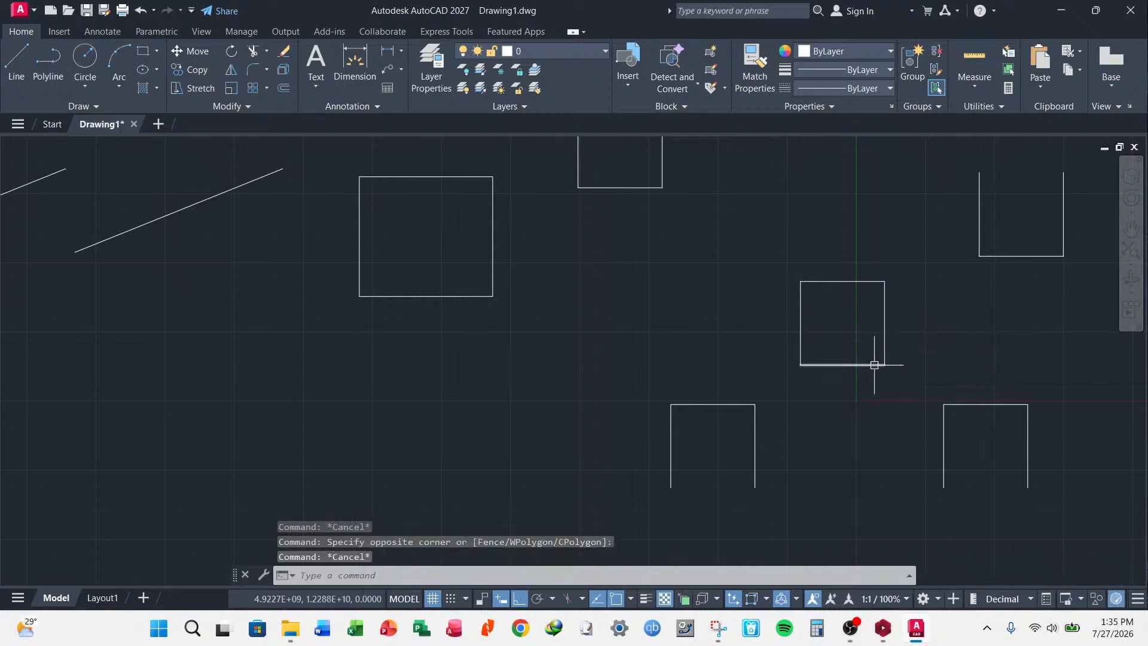
key(Escape)
- Join the four lines of the square at the origin into one object, select it to check, and clear the selection
click(912, 255)
key(Escape)
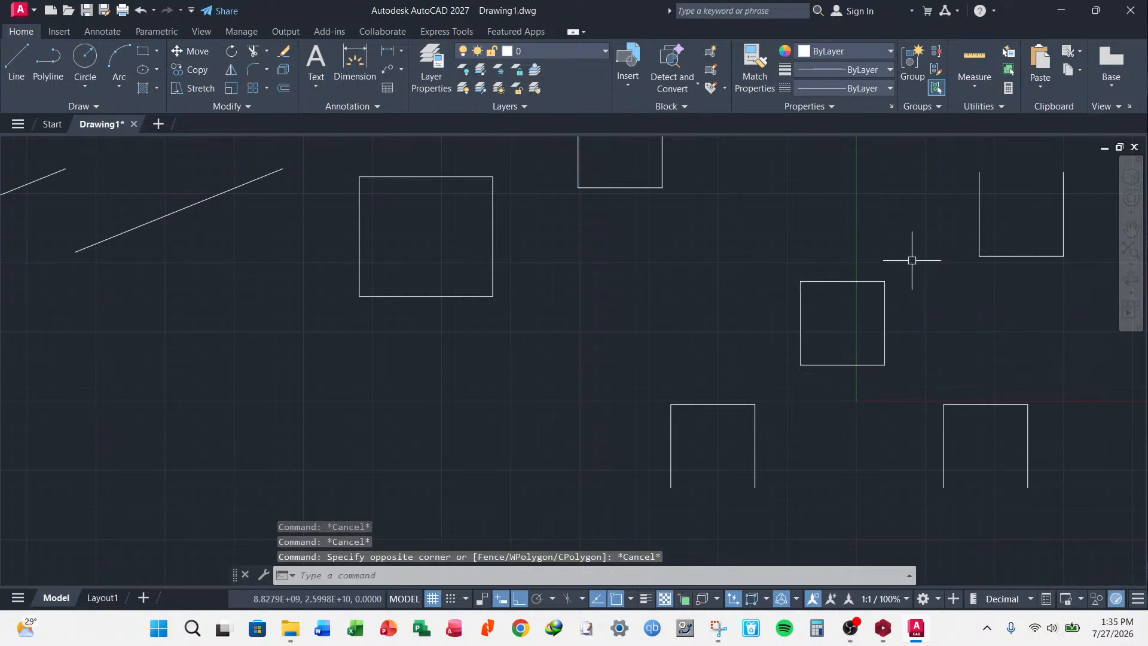
click(917, 247)
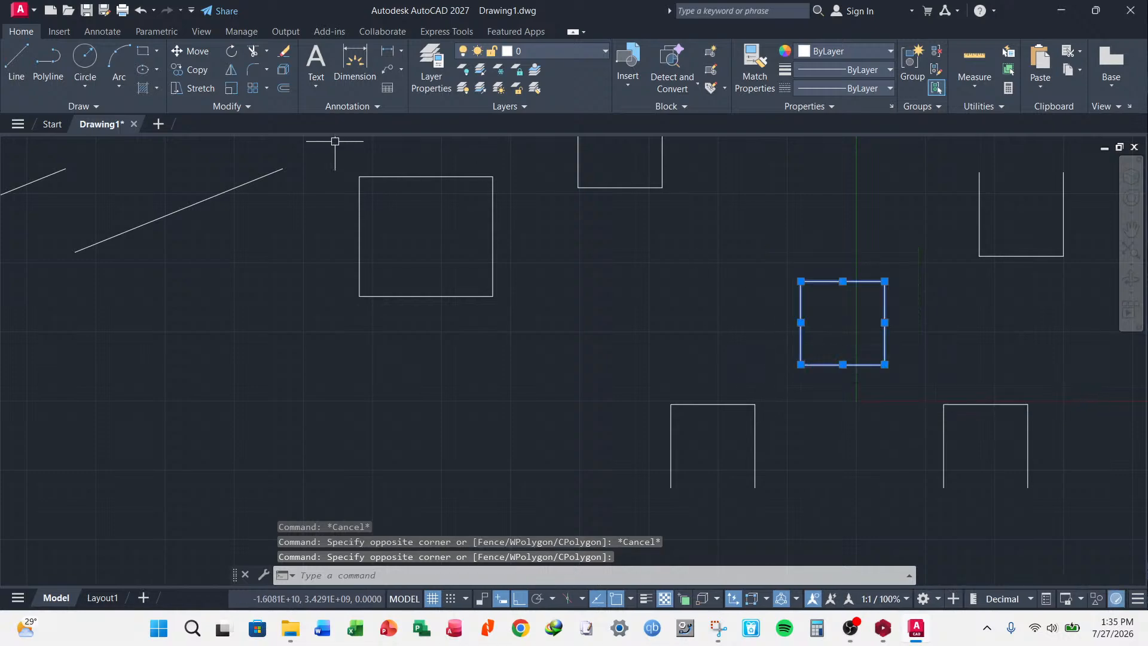
click(242, 109)
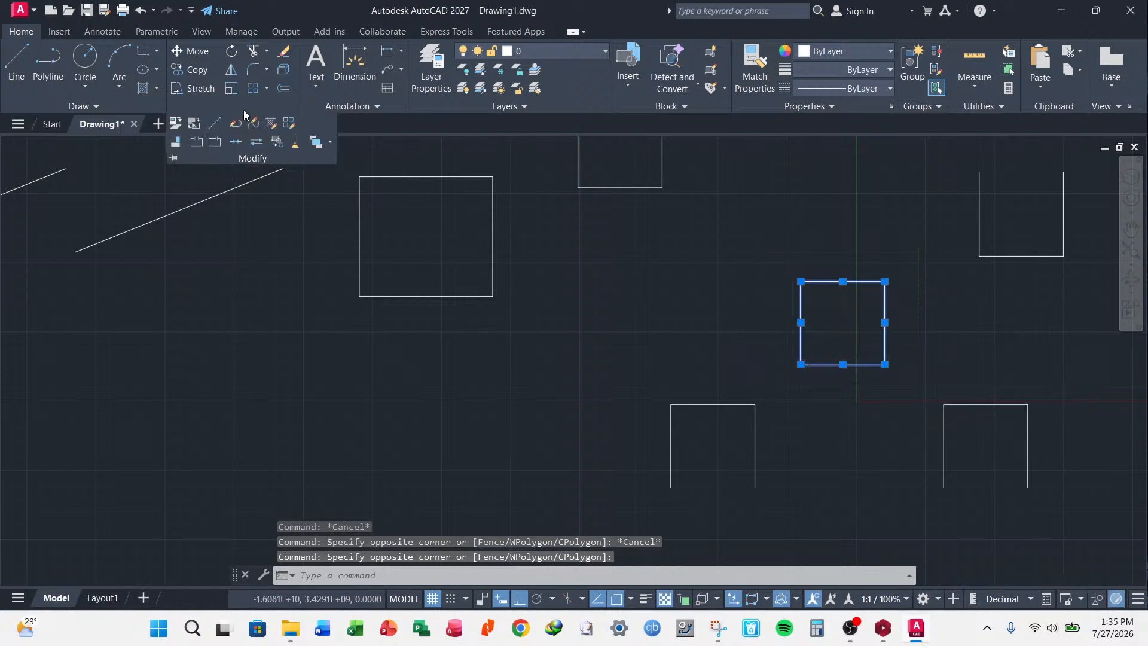
click(234, 145)
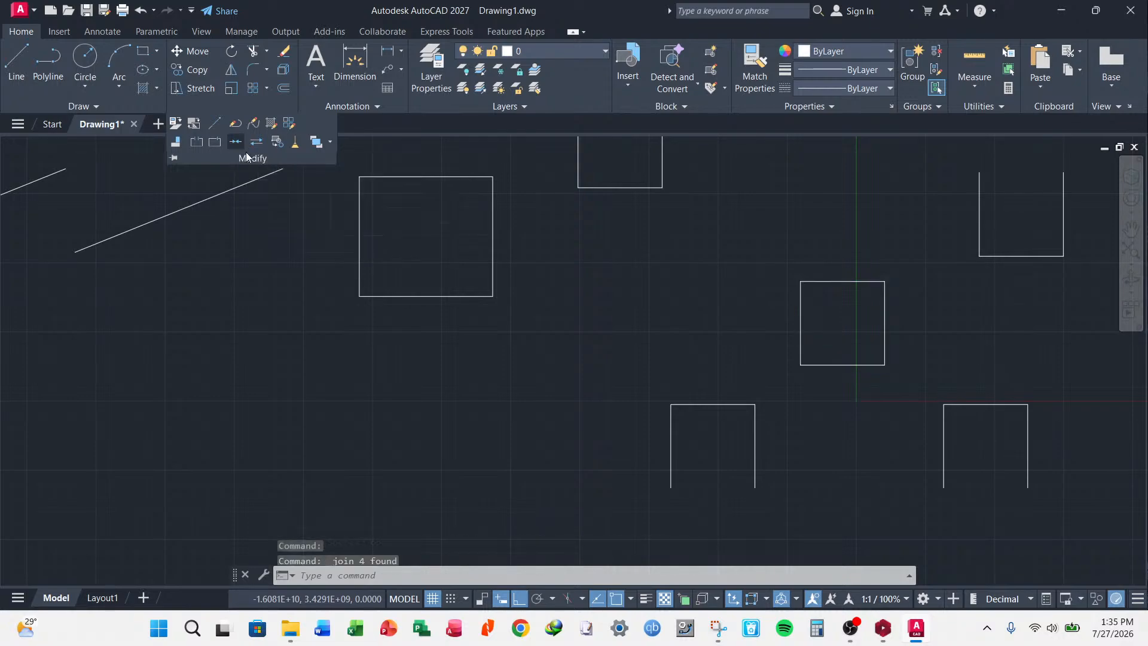
click(803, 315)
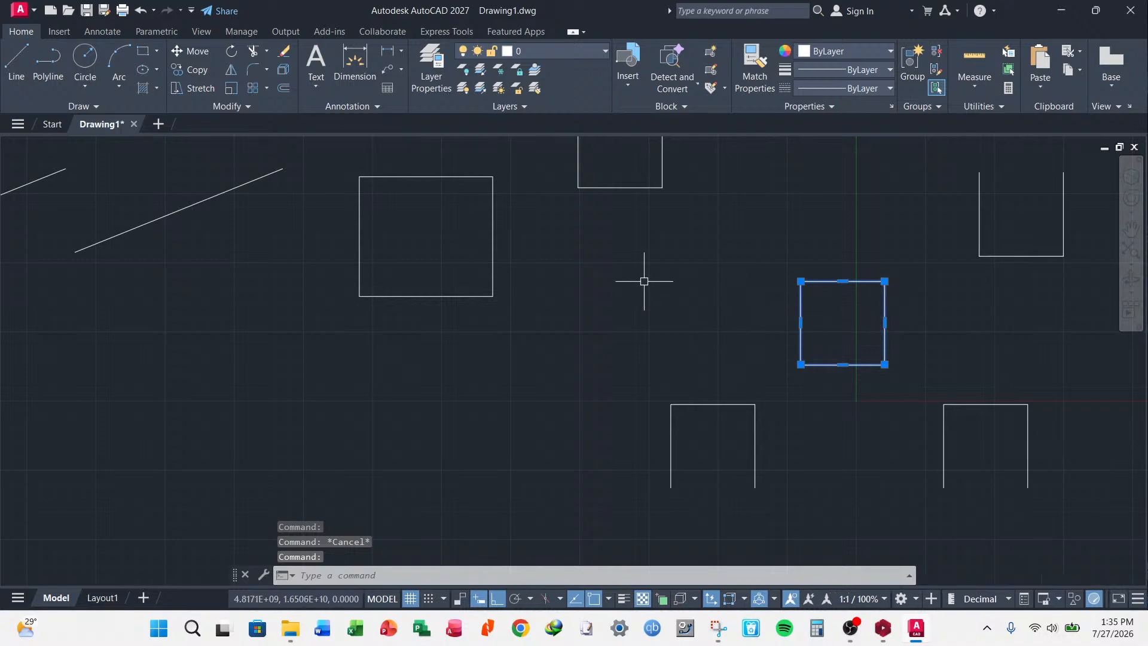
key(Escape)
key(Escape)
key(Escape)
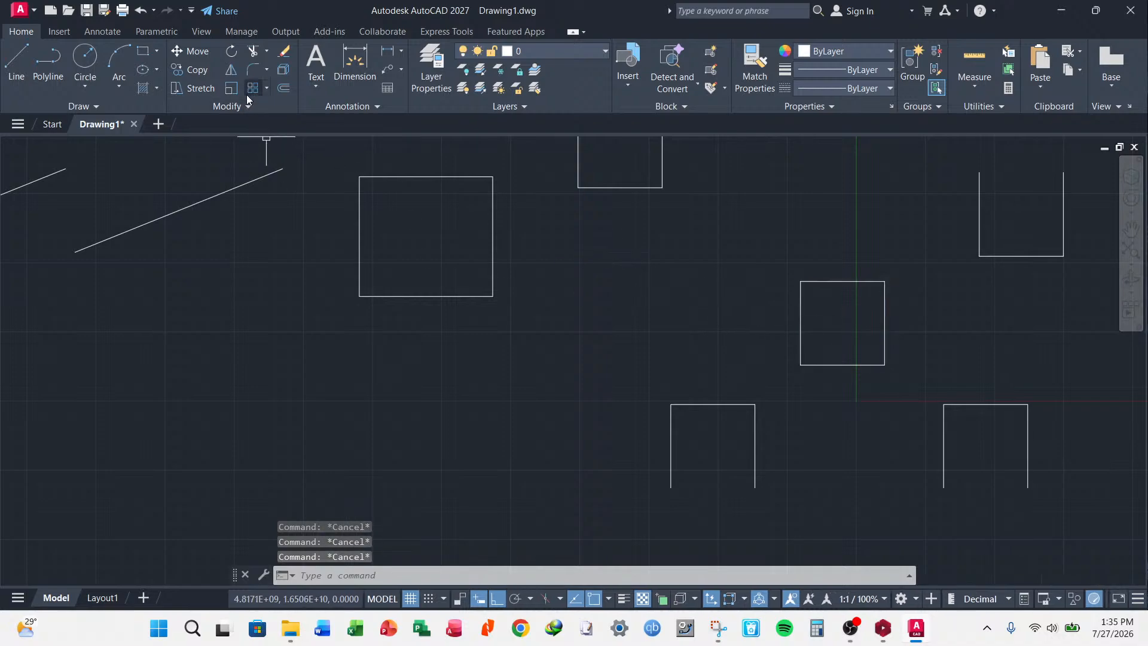
- Offset the open-bottomed square just left of and below the origin outward by 200
scroll(607, 244, down, 5)
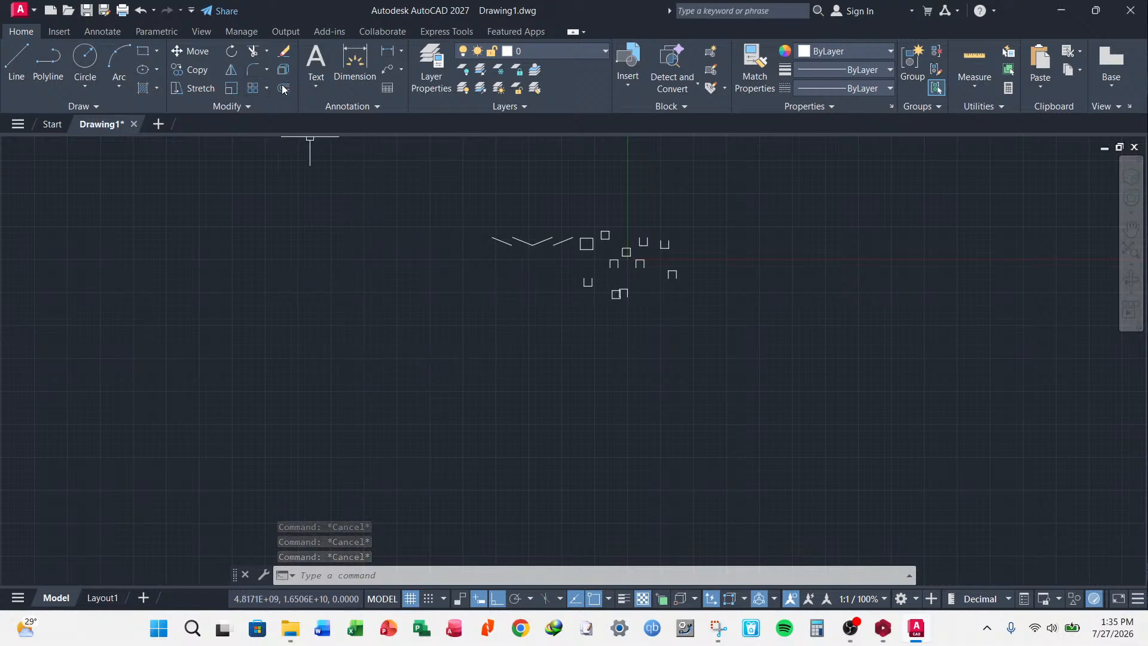
scroll(597, 239, up, 4)
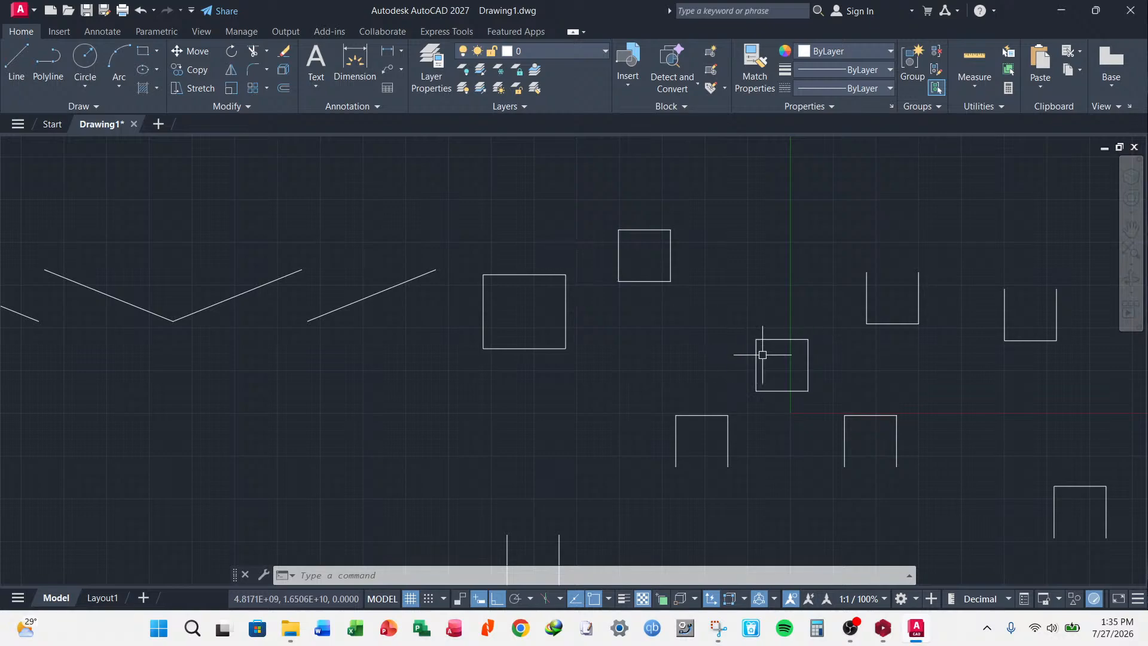
scroll(721, 446, up, 2)
scroll(678, 372, down, 2)
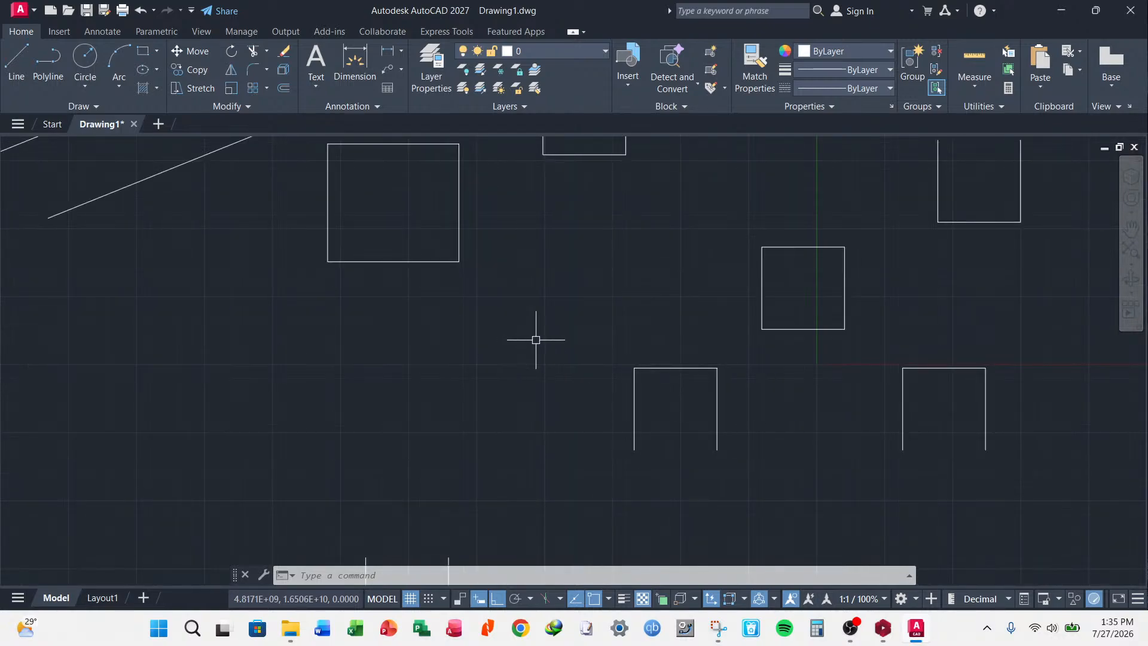
scroll(688, 379, up, 2)
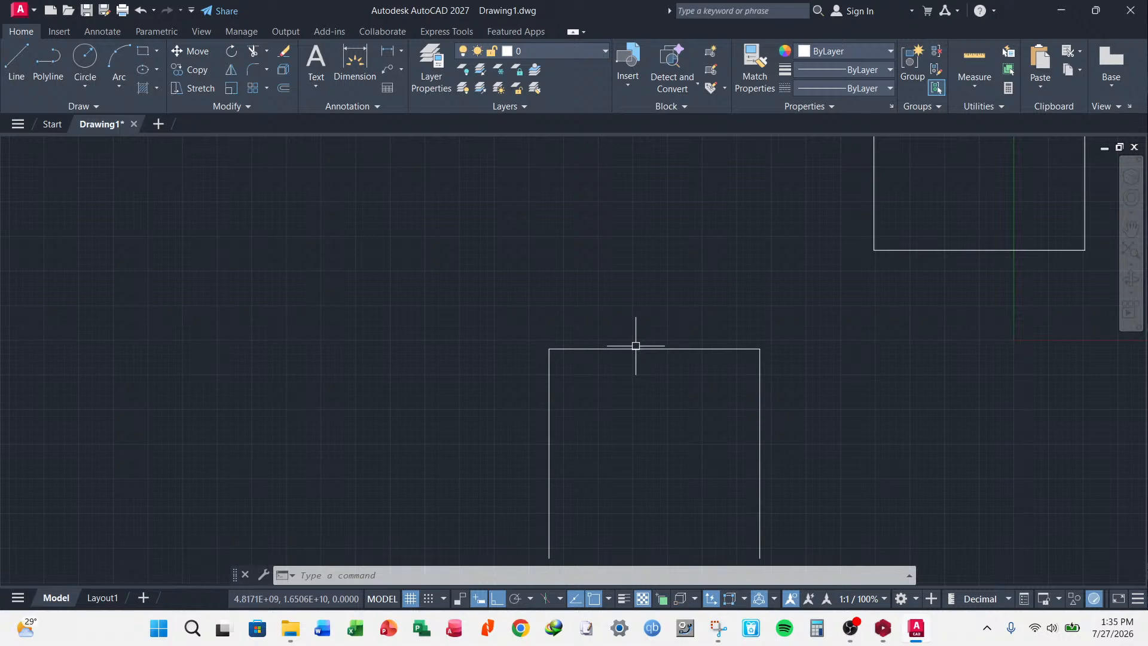
click(283, 89)
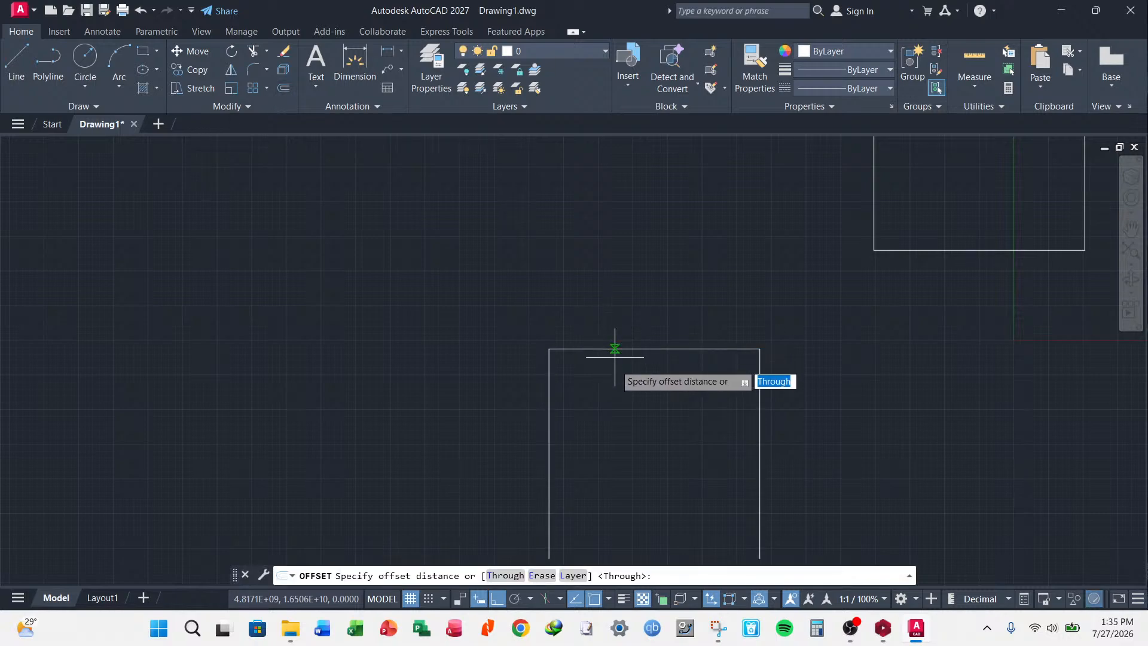
text(200)
key(Return)
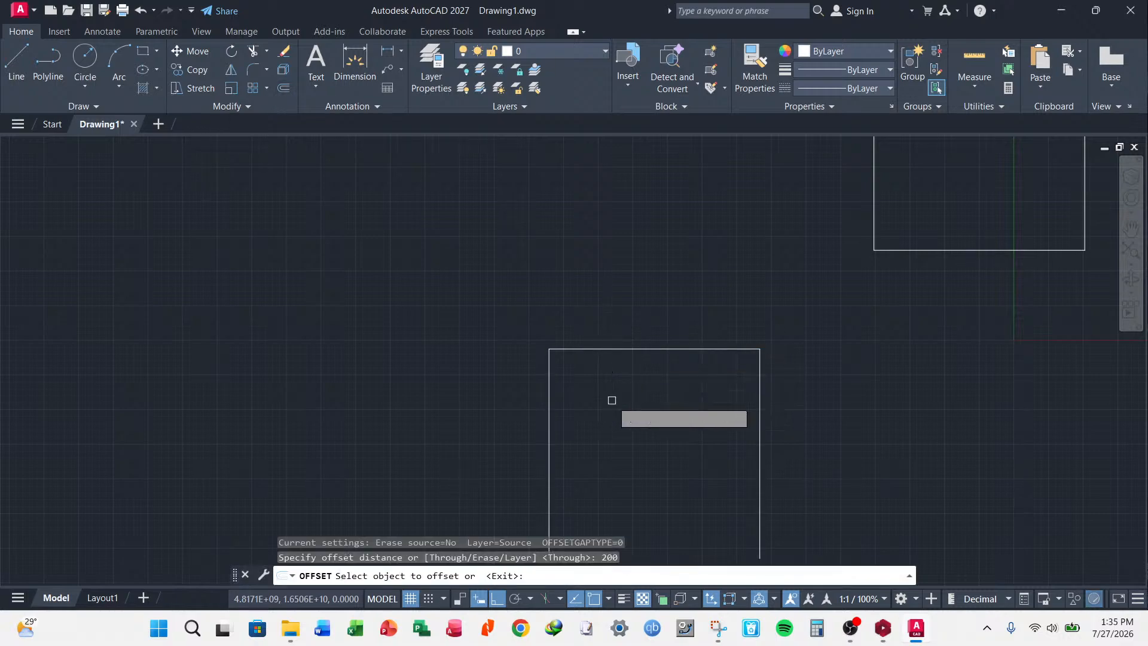
click(617, 349)
click(612, 279)
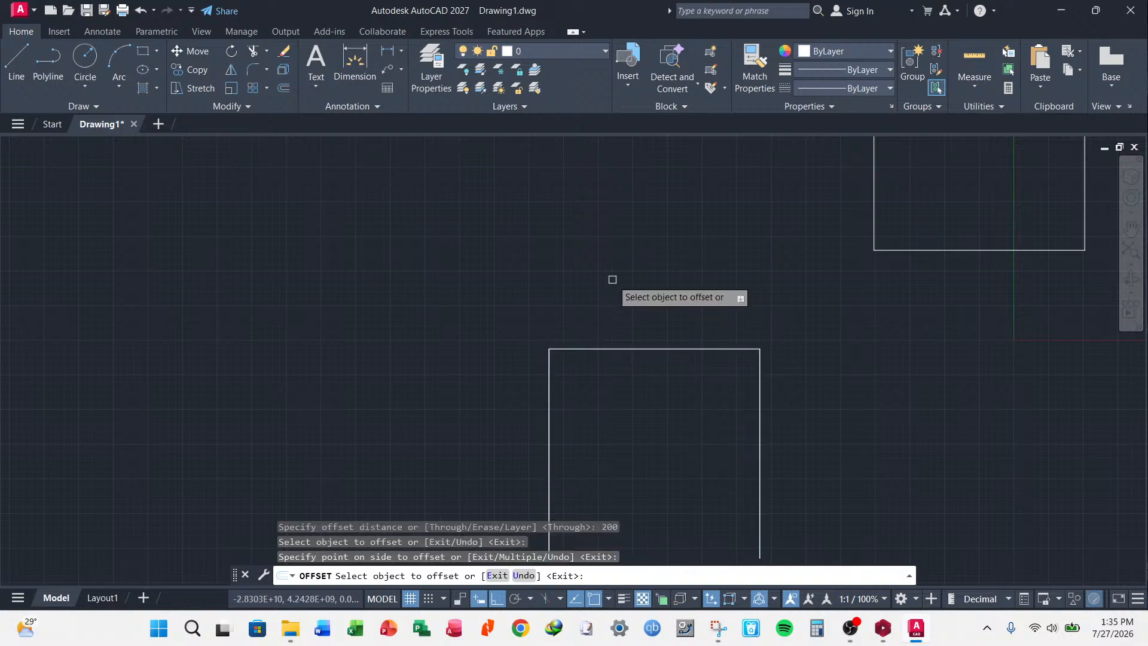
- Offset the same open-bottomed shape inward by 200 and end the Offset command
click(617, 348)
scroll(622, 318, down, 6)
scroll(625, 347, up, 4)
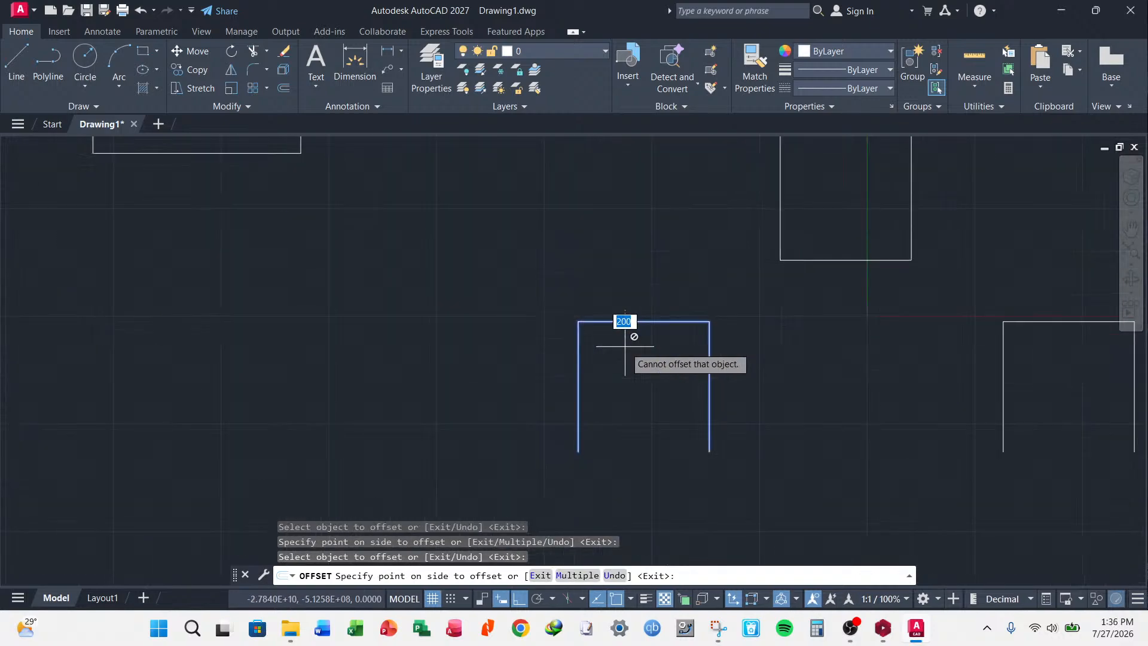
click(637, 379)
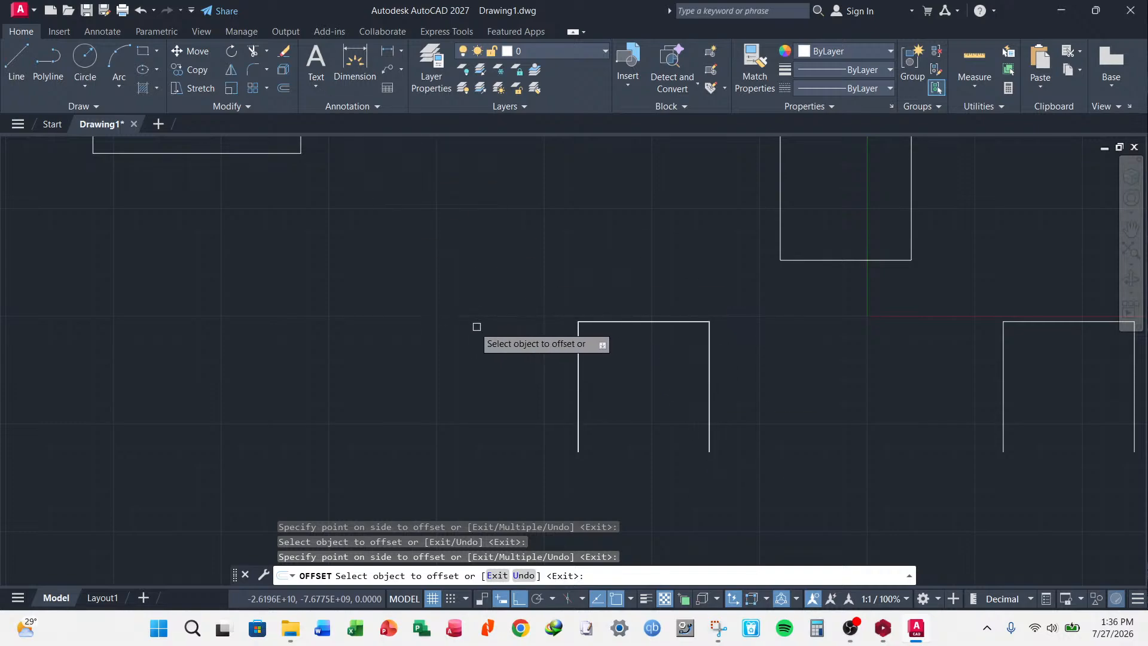
key(Escape)
key(Escape)
key(Escape)
- Offset the open-bottomed square left of the origin inward with a distance of 1000
click(284, 90)
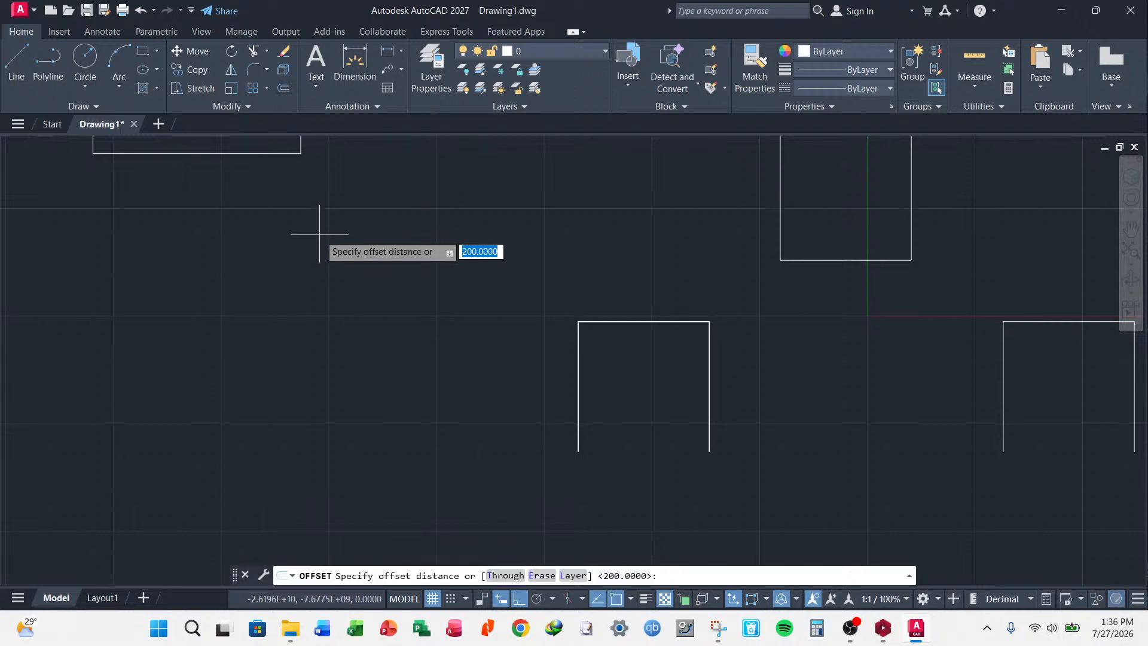
text(1000)
key(Return)
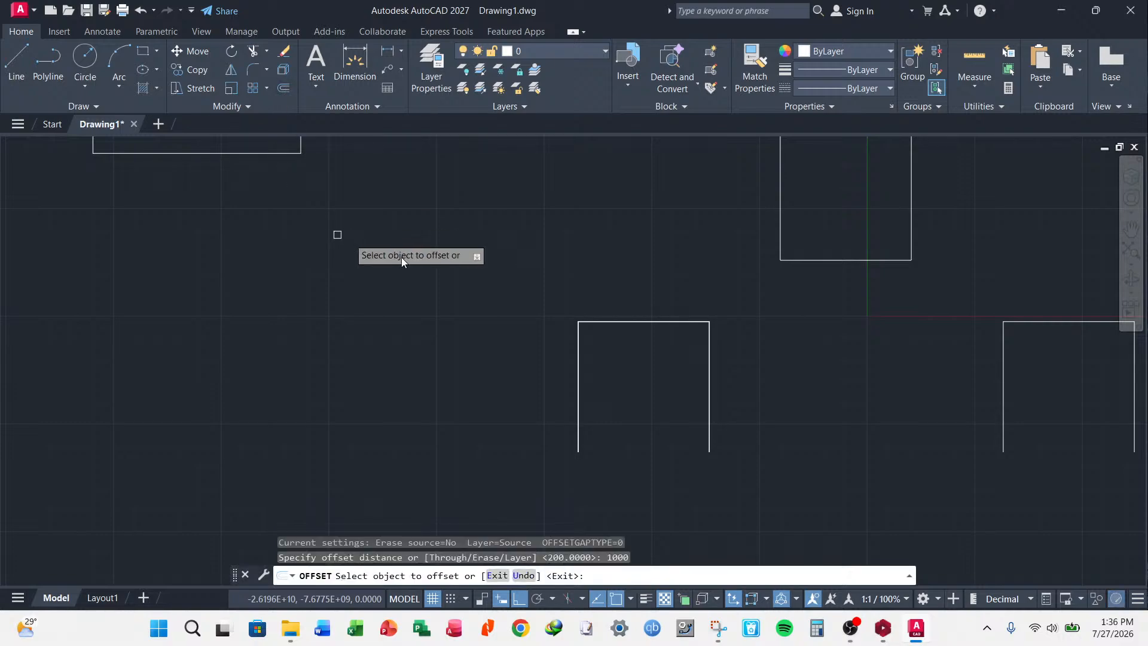
click(651, 321)
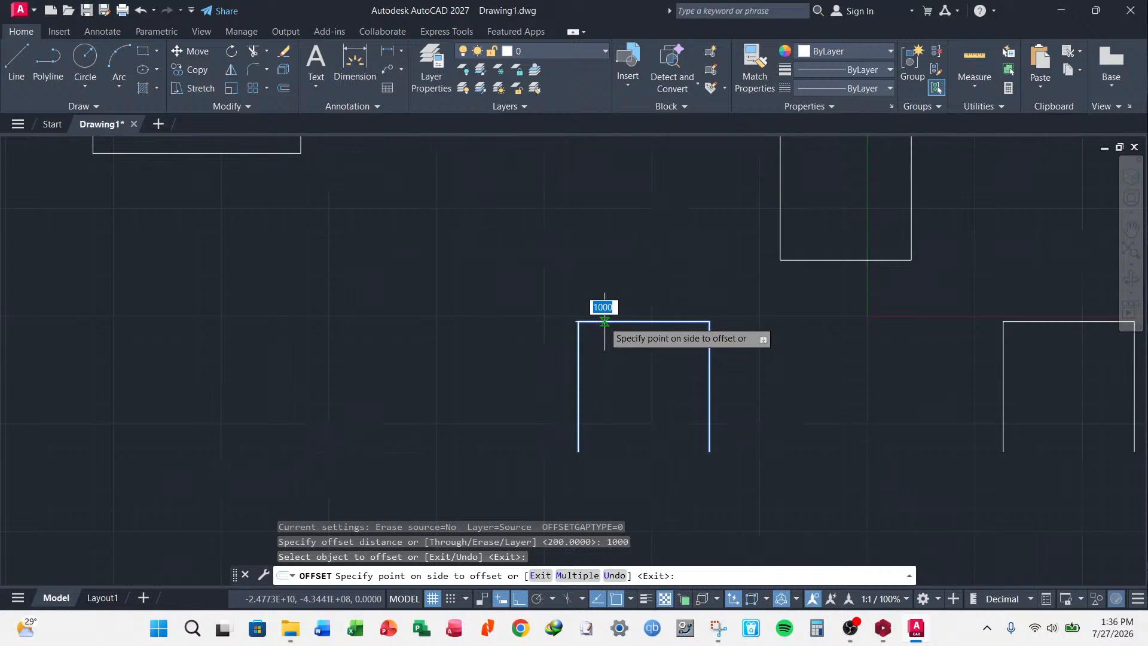
scroll(614, 361, down, 3)
scroll(594, 338, up, 5)
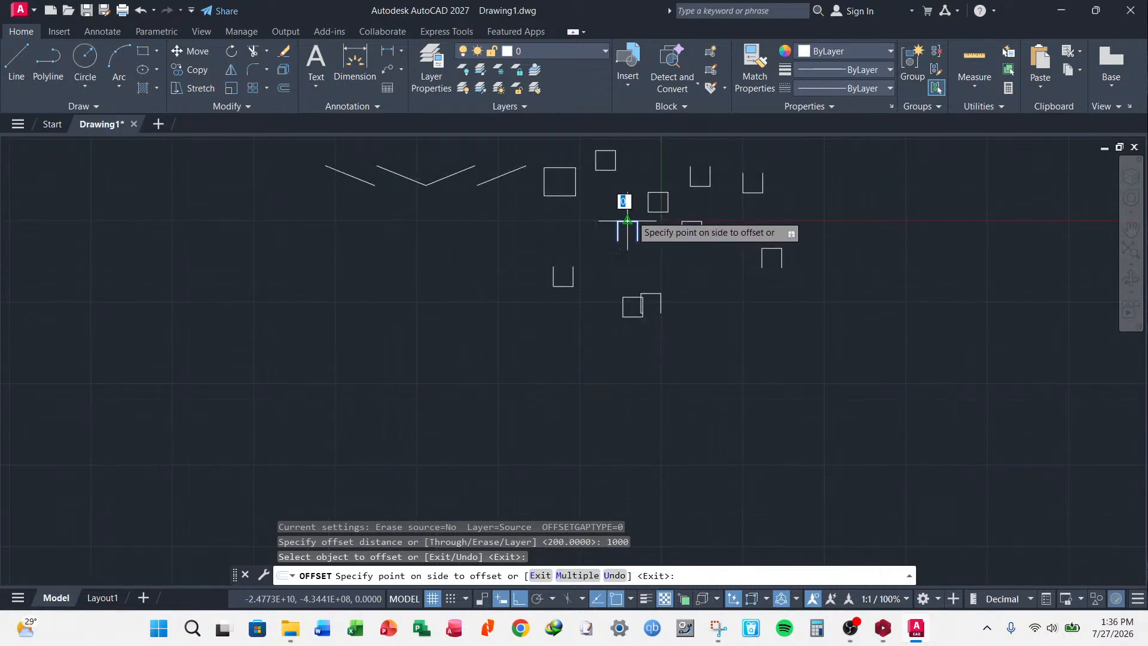
scroll(610, 241, up, 6)
click(589, 251)
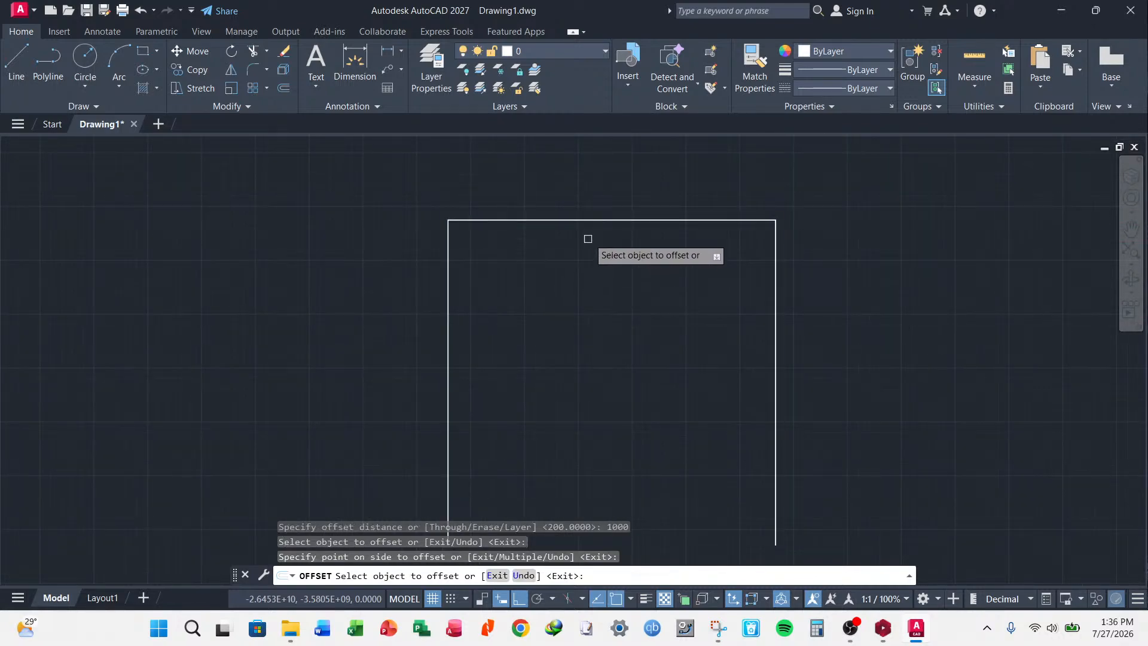
- Offset the open-bottomed shape's outline inward once more at the 1000 distance and end the Offset command
click(596, 220)
click(590, 302)
scroll(590, 303, down, 4)
scroll(565, 293, up, 4)
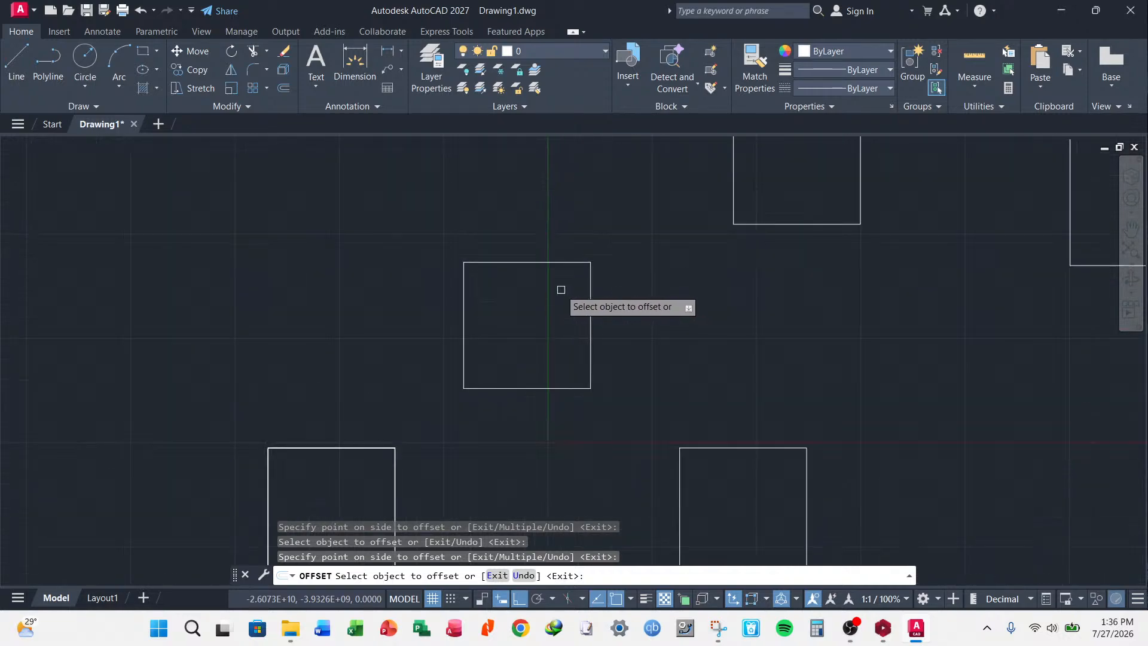
key(Escape)
key(Escape)
key(Escape)
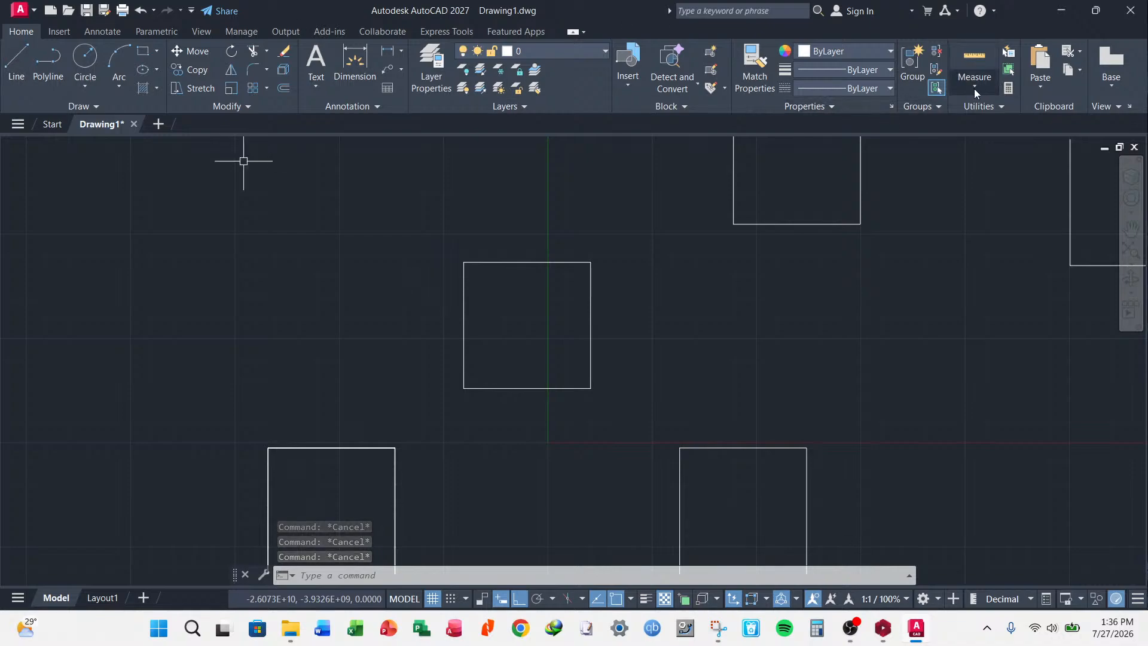
- Measure the distance across the top edge of the open-bottomed square just left of the origin, ending the measurement without keeping it
scroll(610, 361, down, 5)
scroll(534, 403, up, 1)
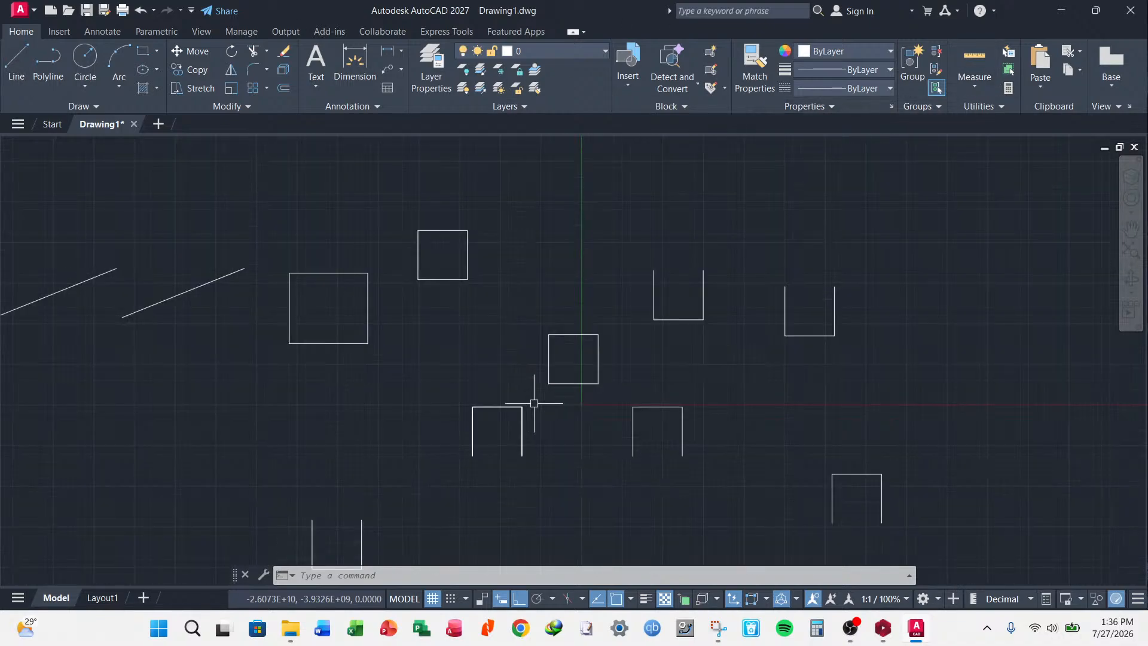
click(976, 88)
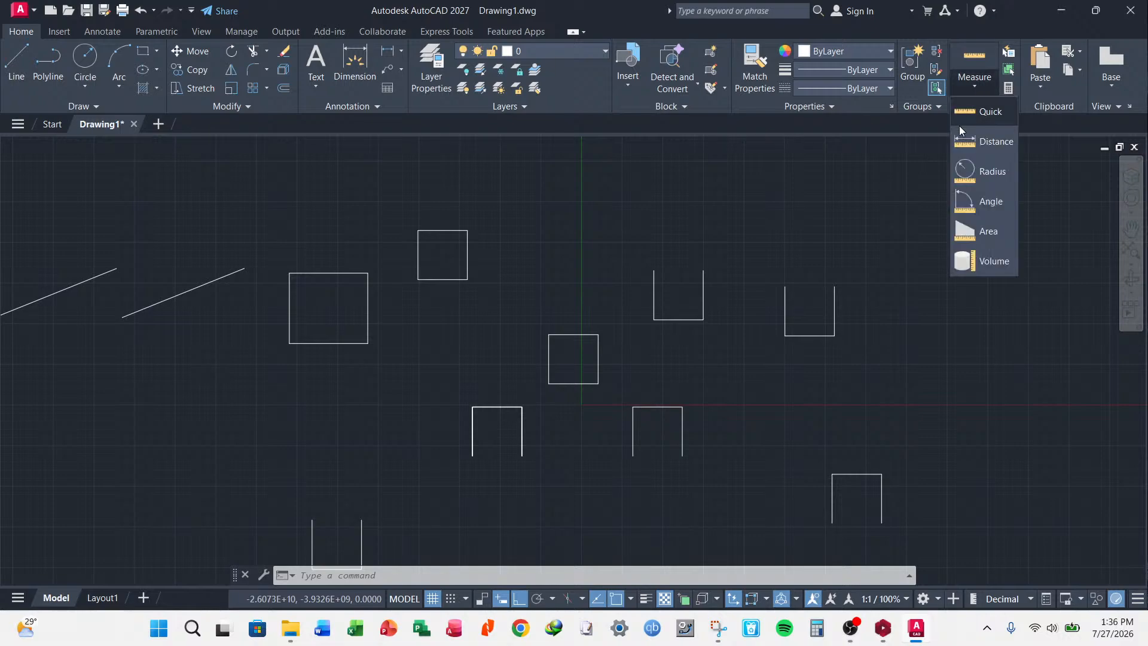
click(986, 141)
scroll(498, 446, up, 5)
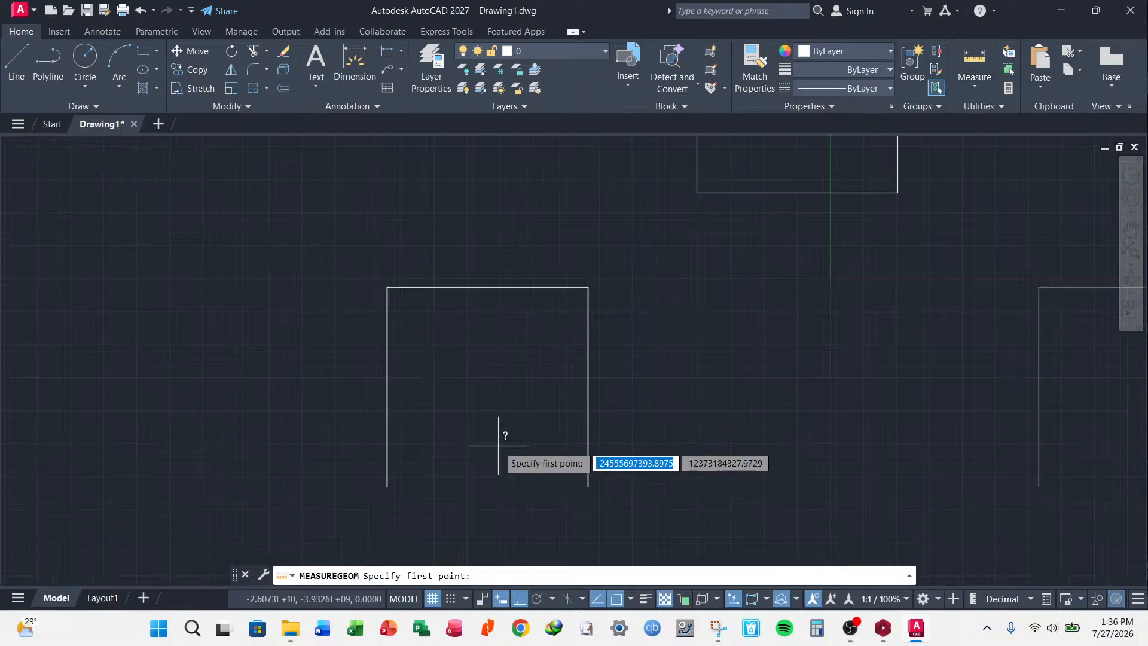
click(386, 287)
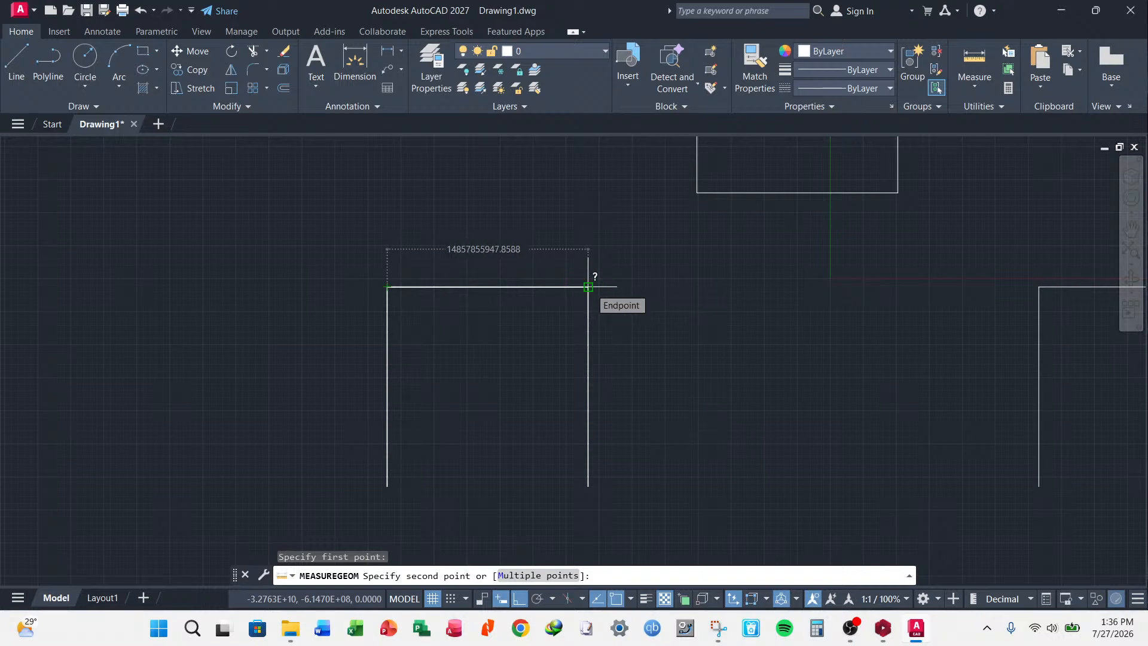
scroll(589, 287, down, 6)
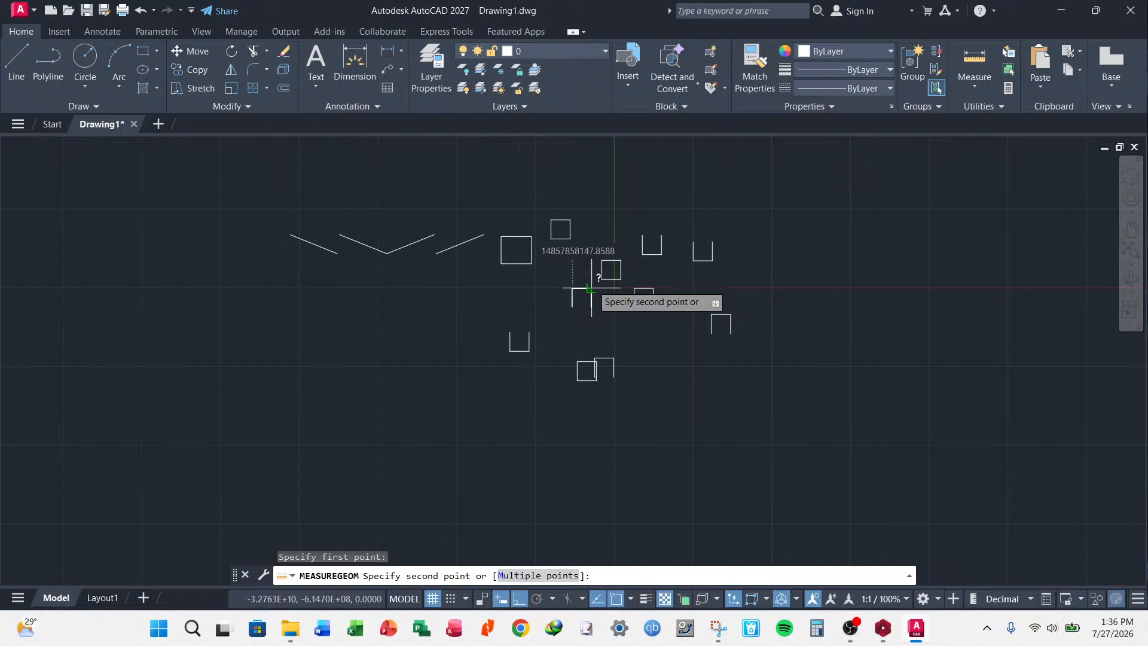
scroll(591, 284, up, 3)
key(Escape)
key(Escape)
key(Escape)
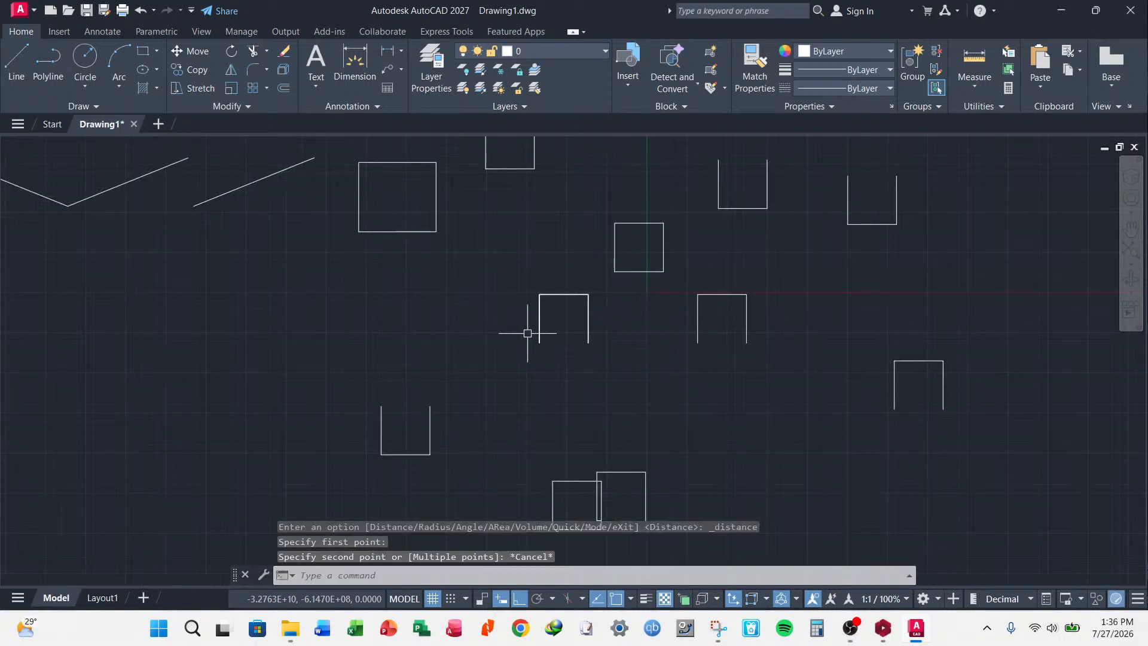
- Erase all the practice lines and squares from the drawing with one crossing selection
scroll(456, 336, down, 5)
scroll(457, 336, up, 5)
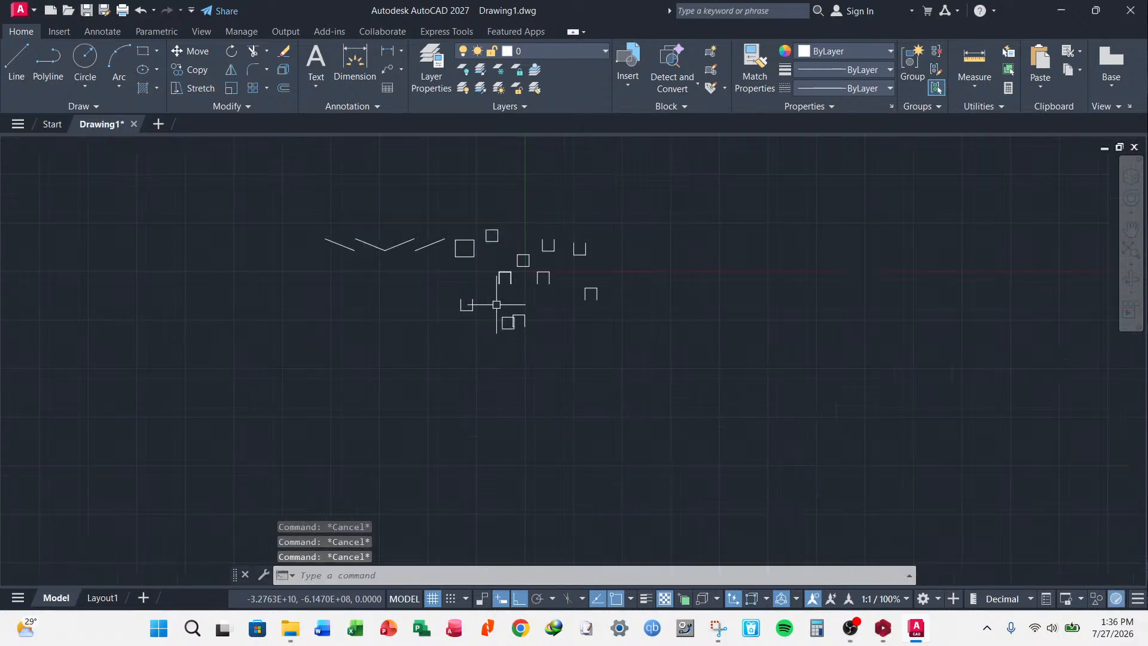
click(729, 182)
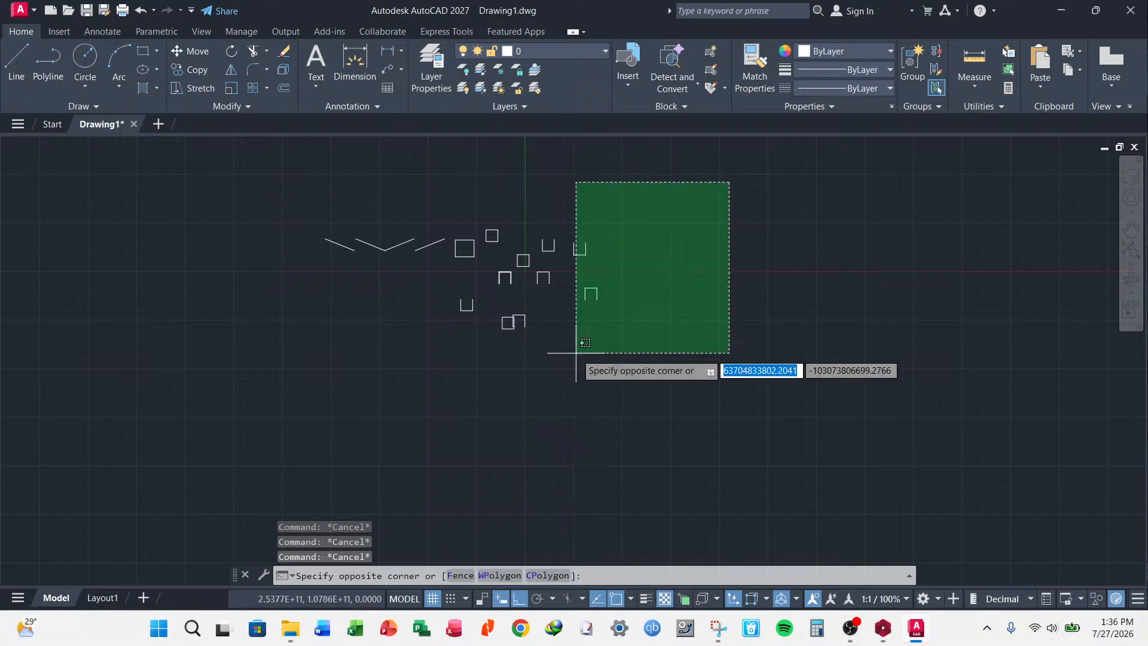
click(200, 433)
key(Delete)
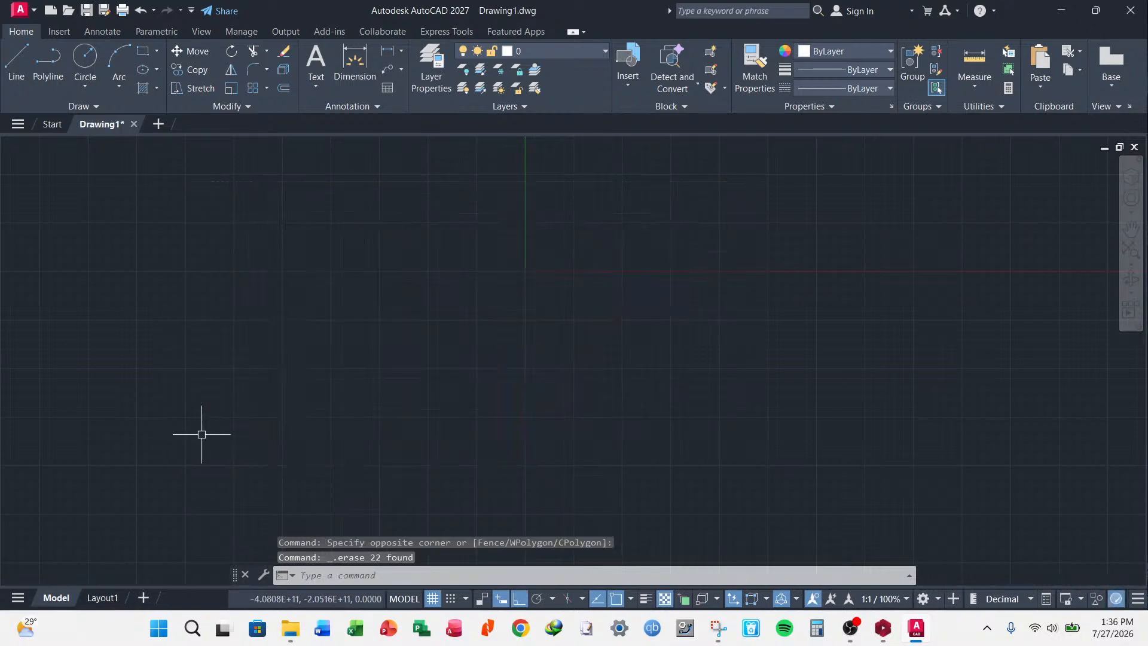
key(Escape)
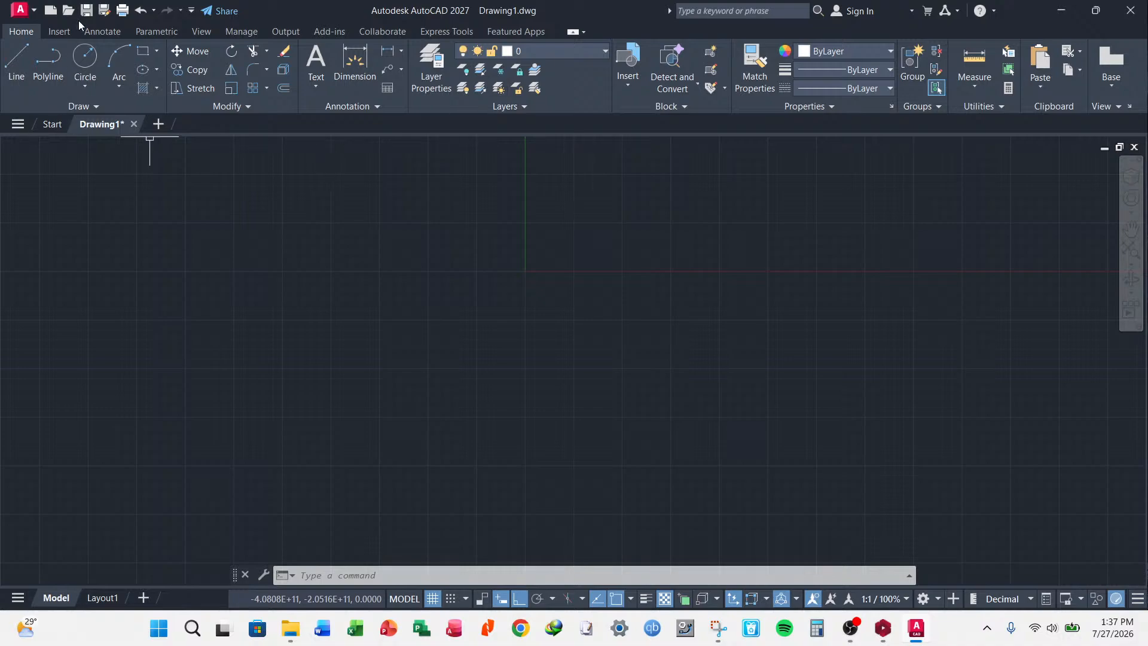
- Start saving the drawing and browse to the Recordings folder on Local Disk (D:)
click(93, 9)
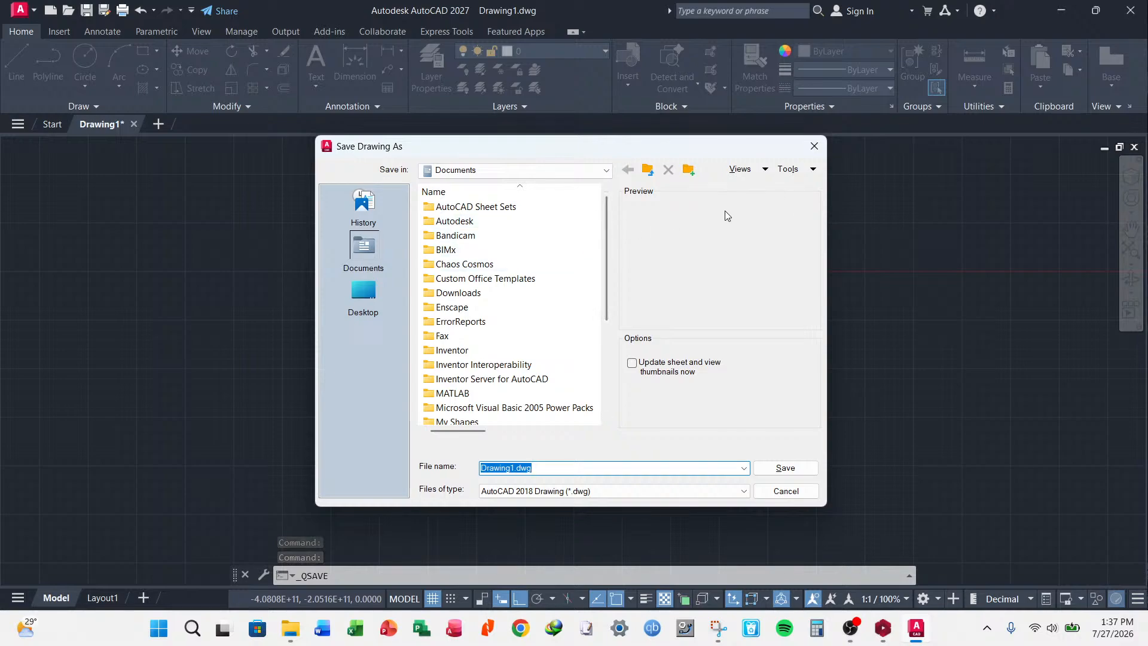
click(363, 293)
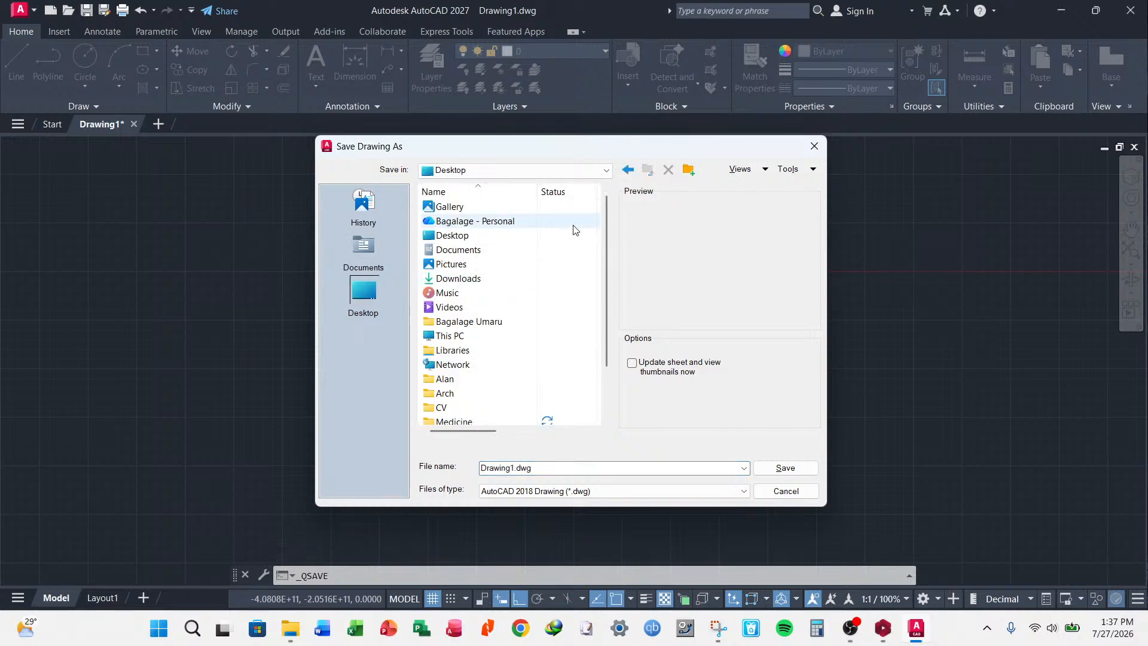
scroll(486, 349, down, 2)
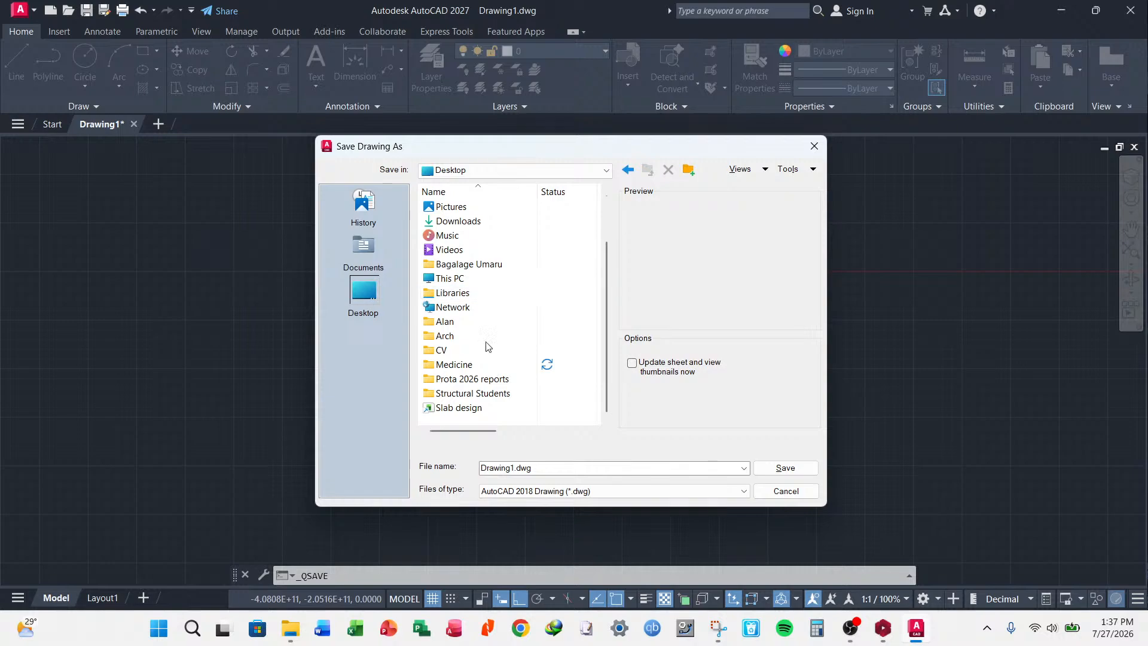
double_click(463, 279)
double_click(499, 236)
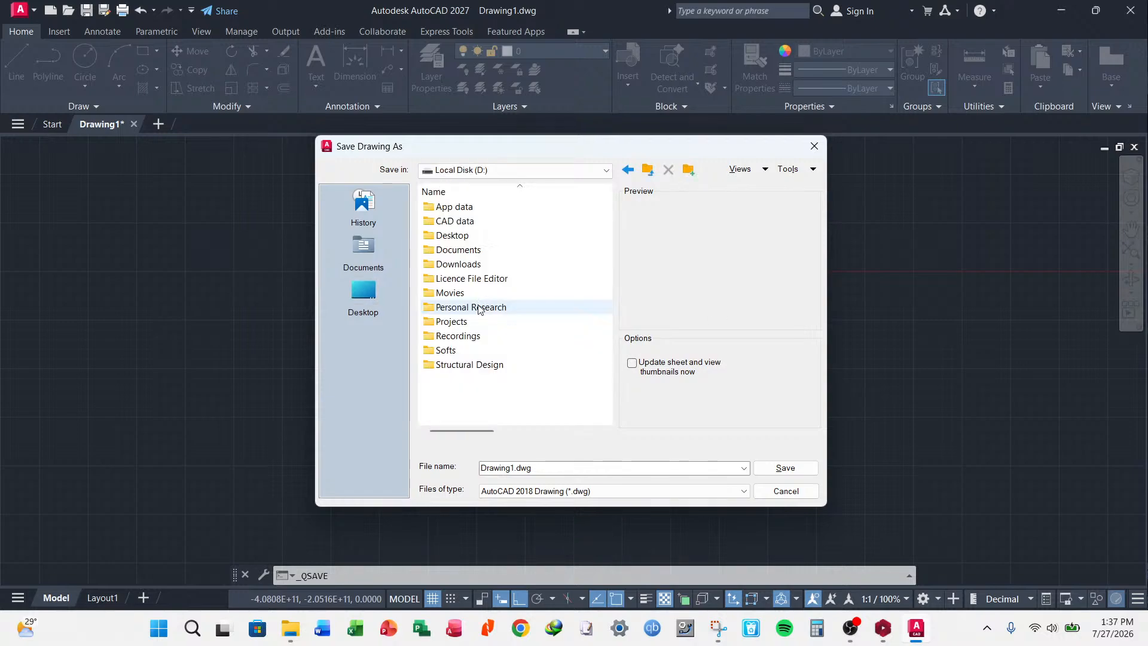
double_click(465, 336)
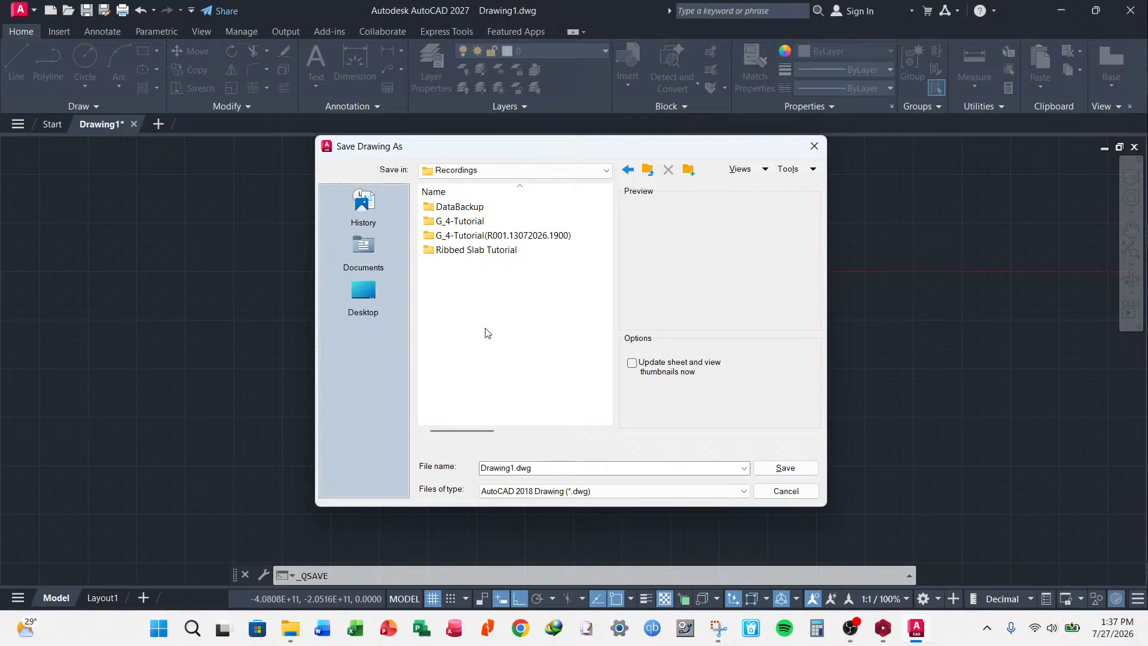
- Name the file "G-4 Detailing Template" and save it as an AutoCAD 2018 drawing
double_click(552, 470)
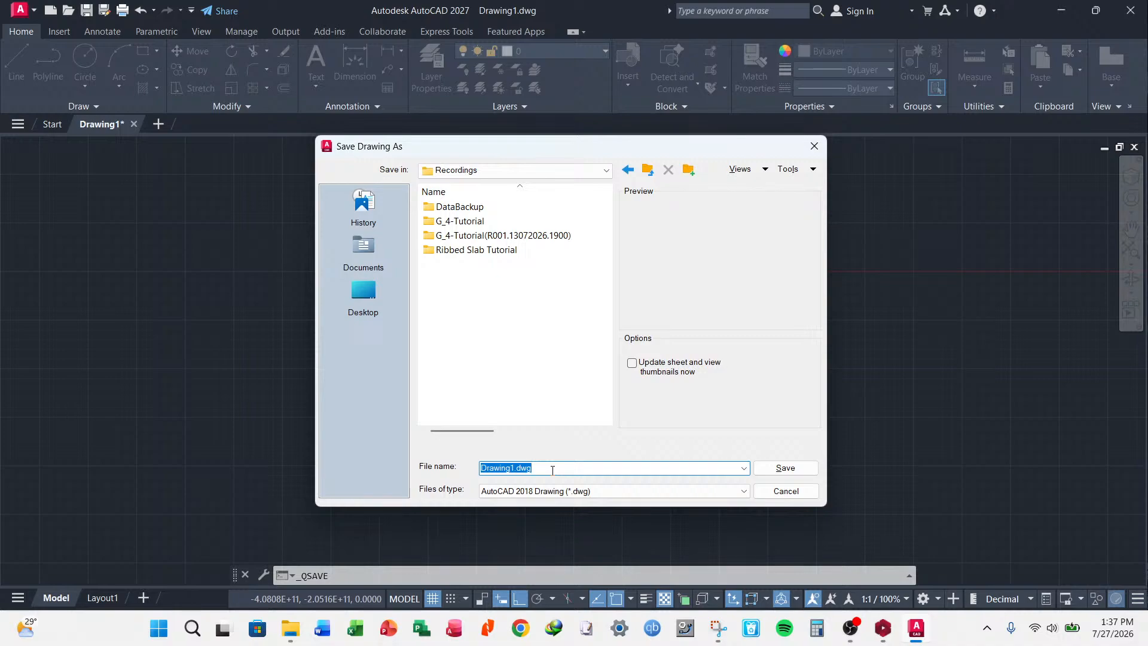
text(G-4 Detailing Template)
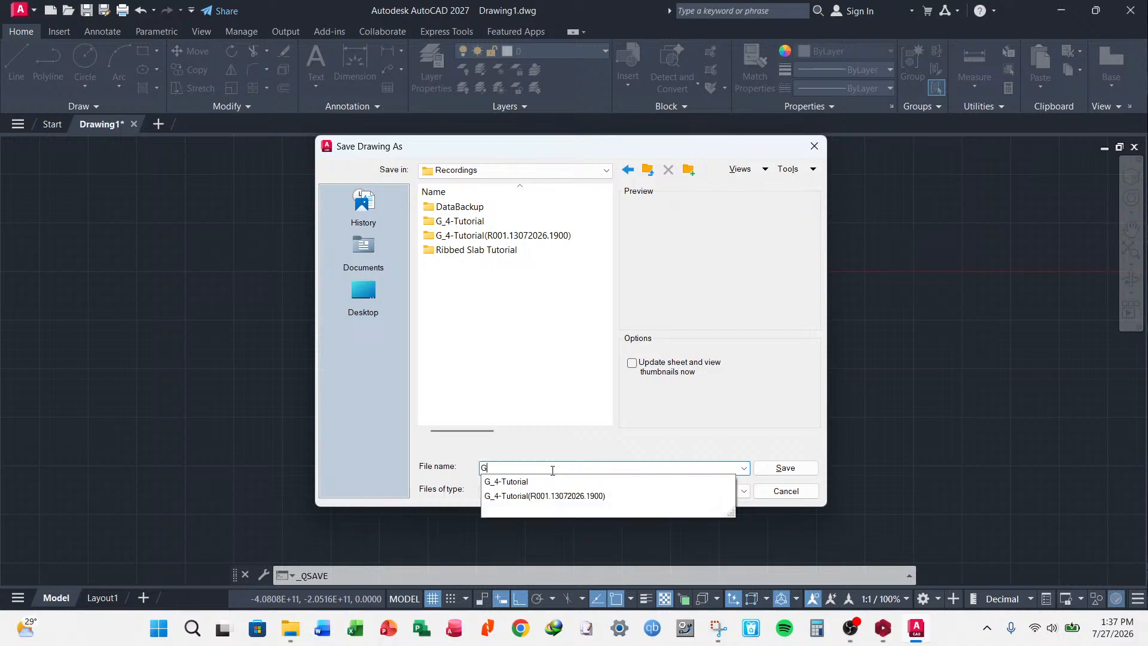
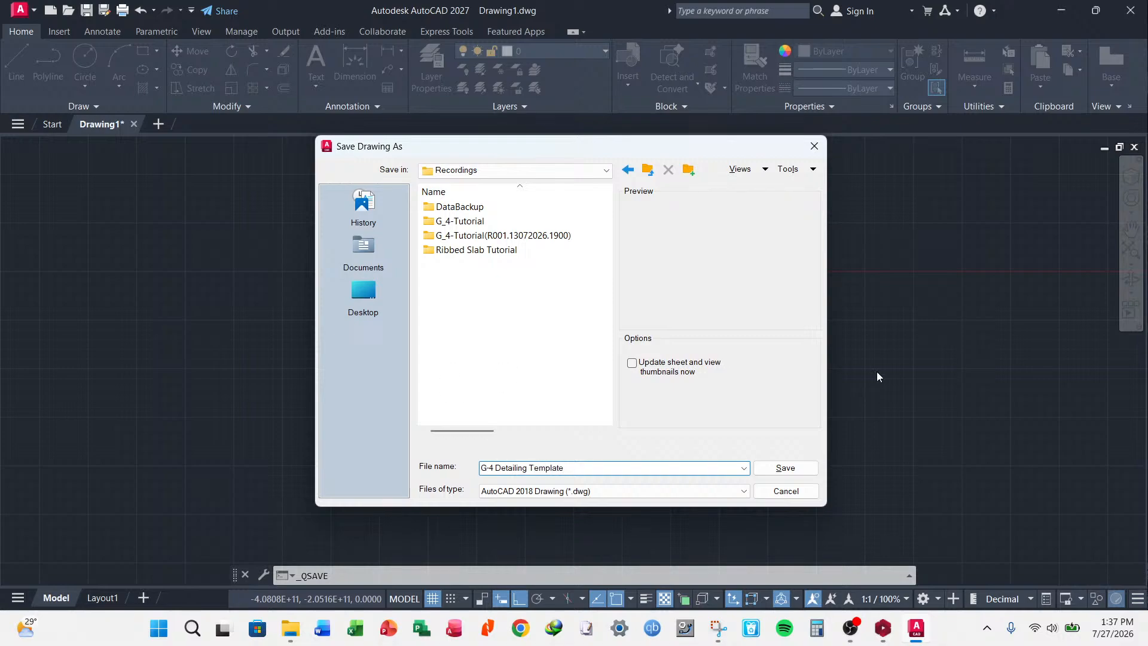
click(794, 469)
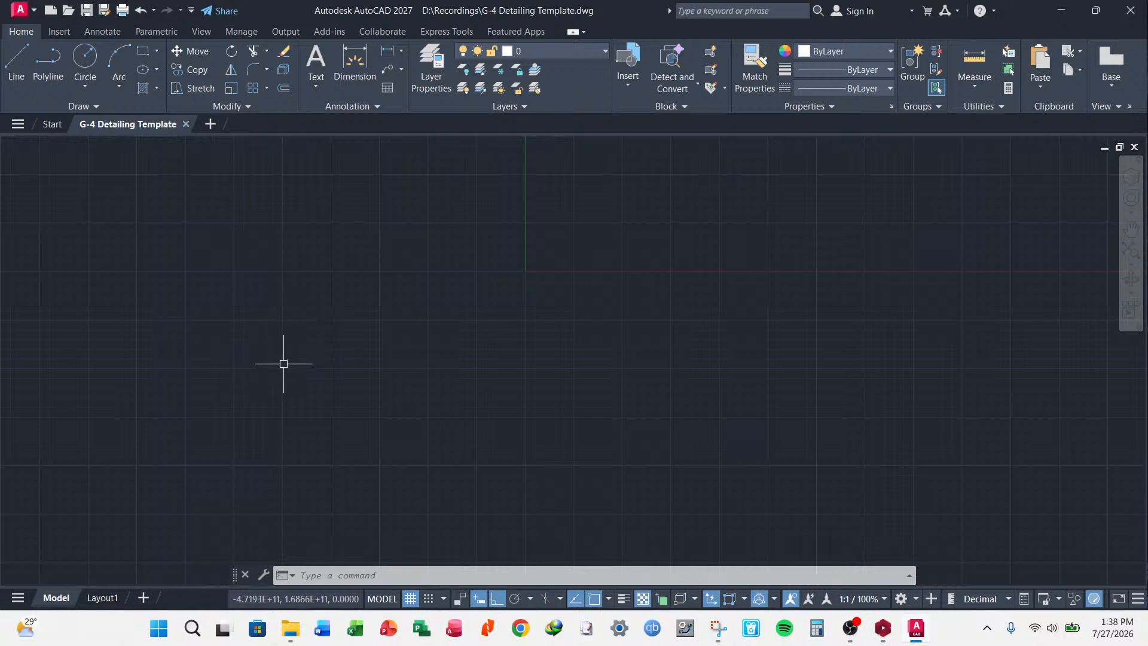
key(Escape)
key(Escape)
key(Escape)
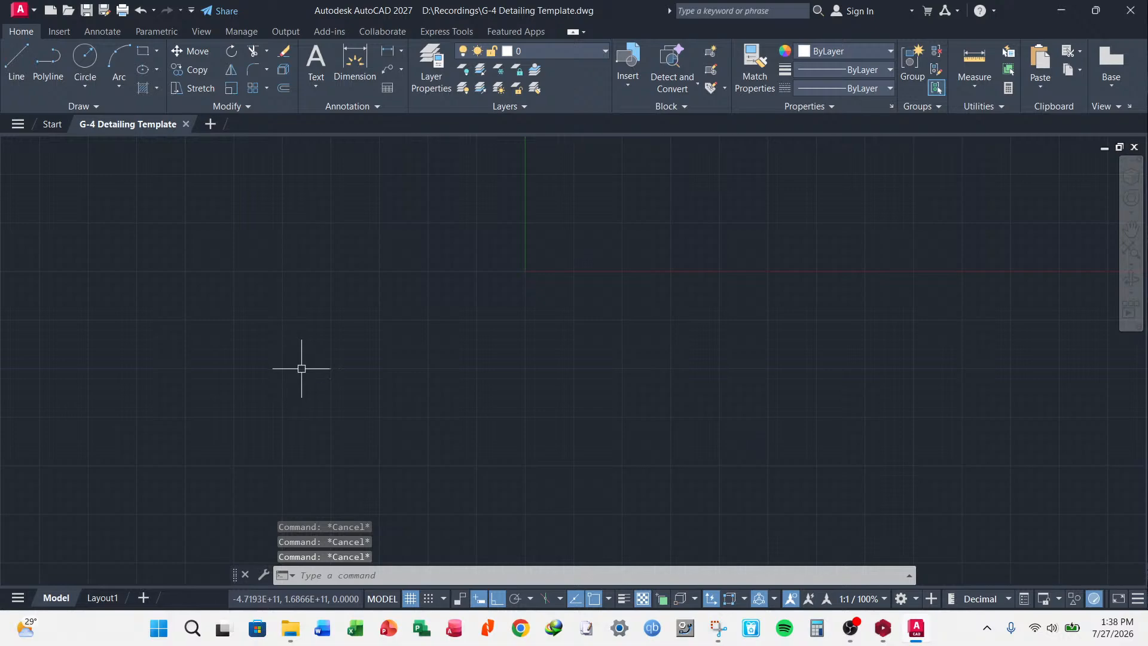
- Save the template drawing again under its existing file name
scroll(301, 369, down, 5)
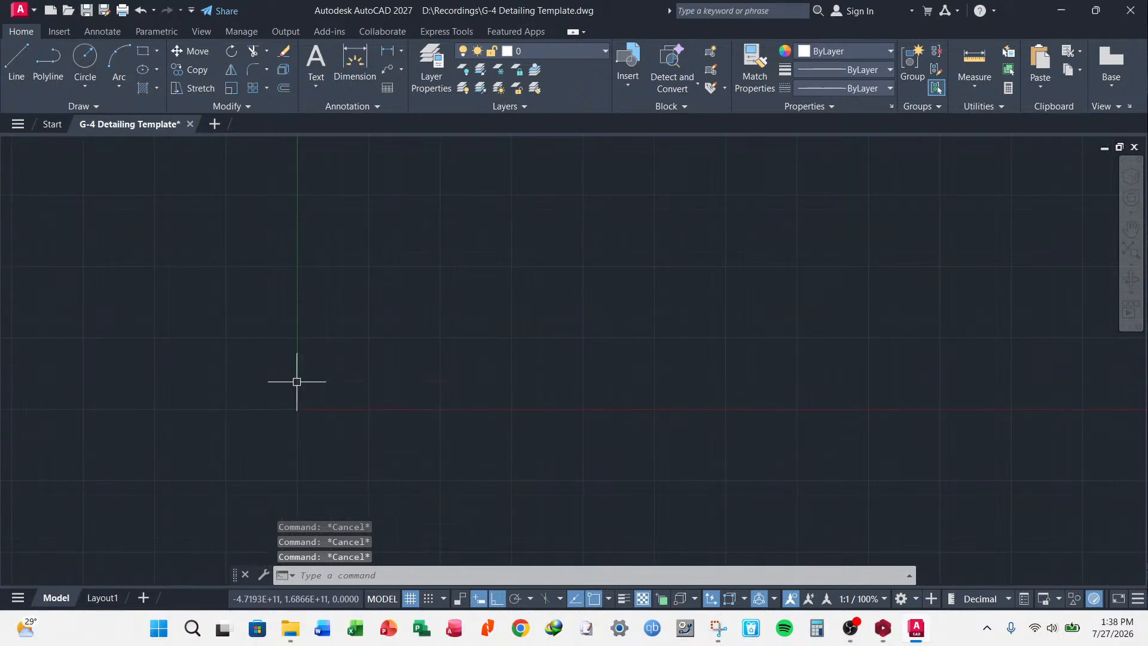
scroll(296, 368, down, 4)
scroll(303, 364, up, 5)
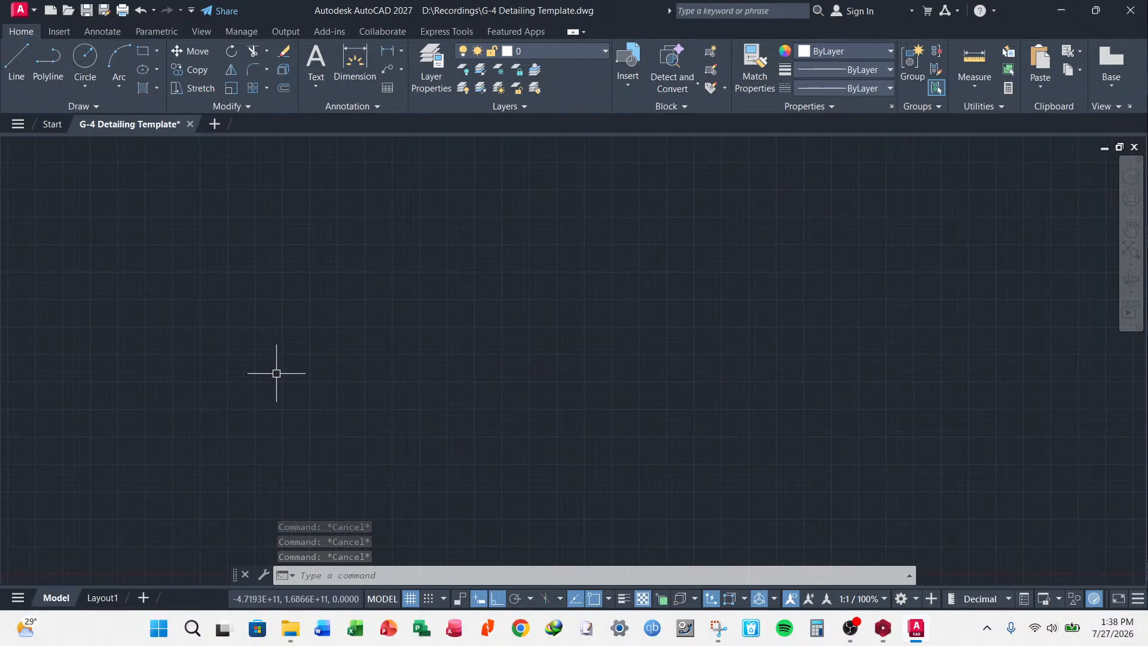
key(ctrl+s)
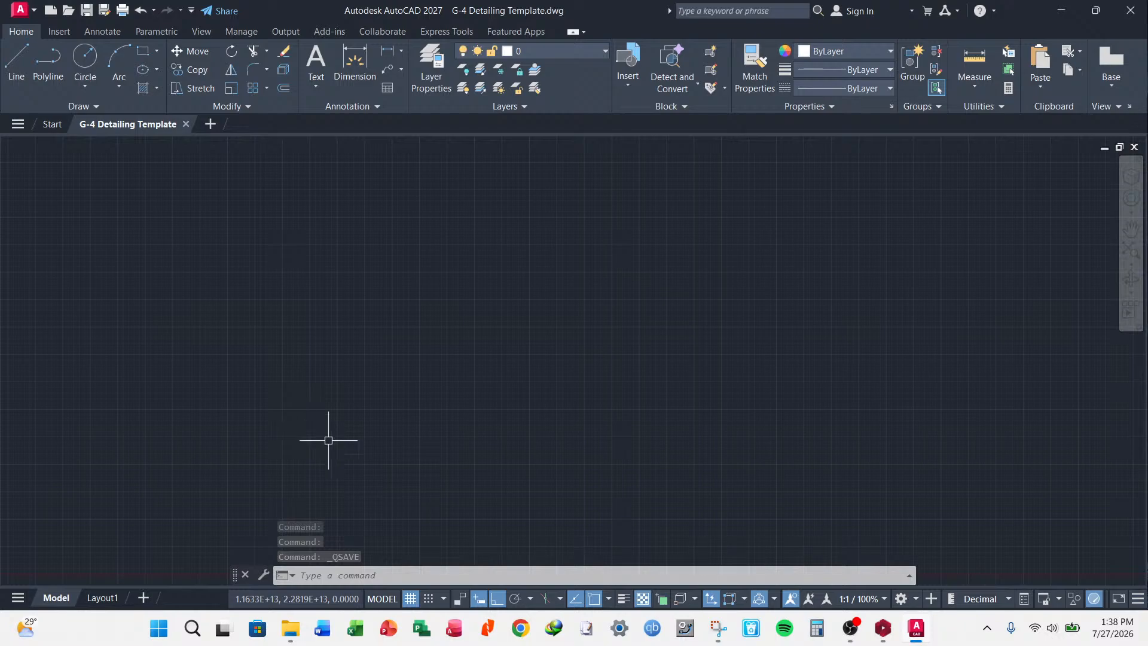
- Run -DWGUNITS and set the drawing's length unit to 1 (Inches), accepting the defaults for the remaining prompts
scroll(377, 419, up, 5)
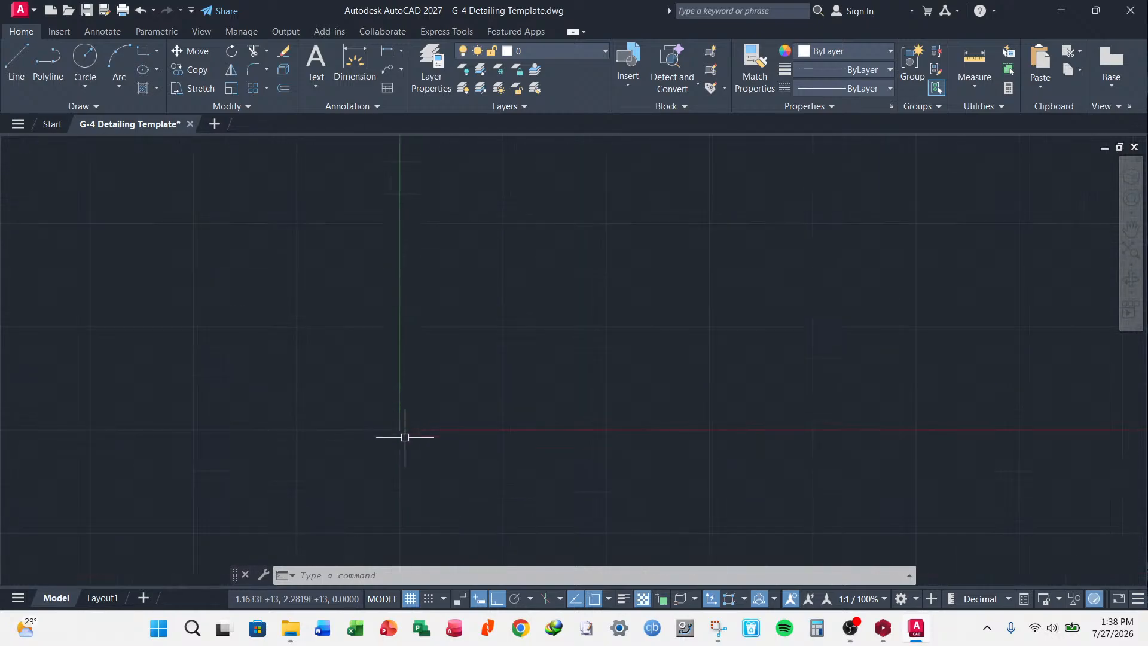
scroll(405, 431, up, 3)
scroll(404, 430, down, 6)
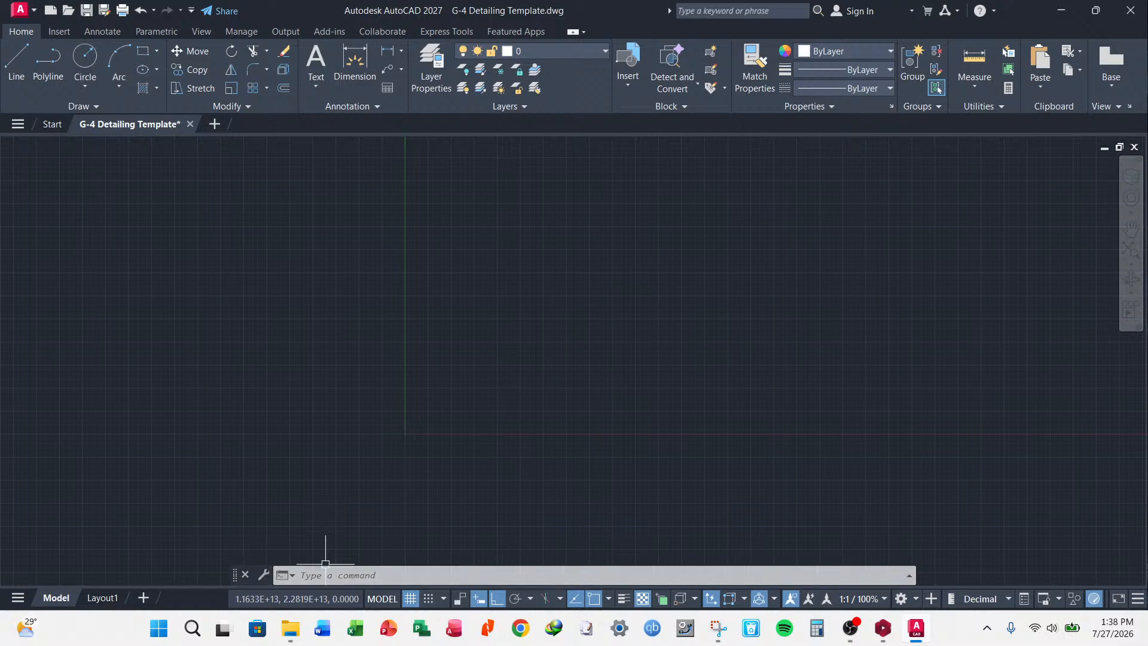
text(dwg)
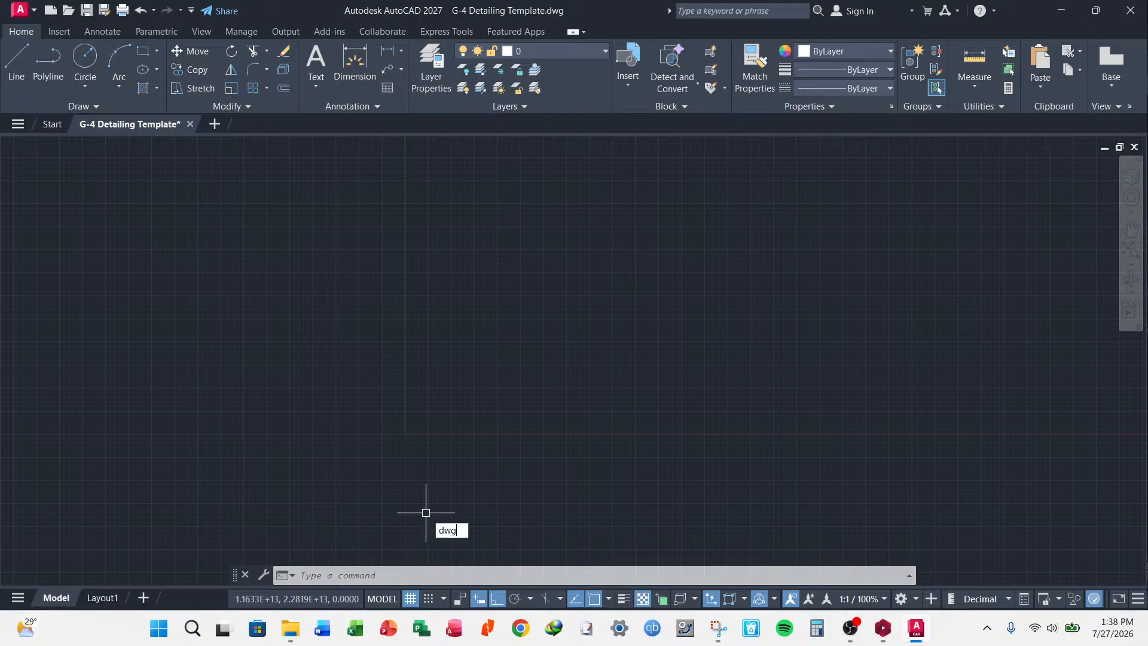
text(units)
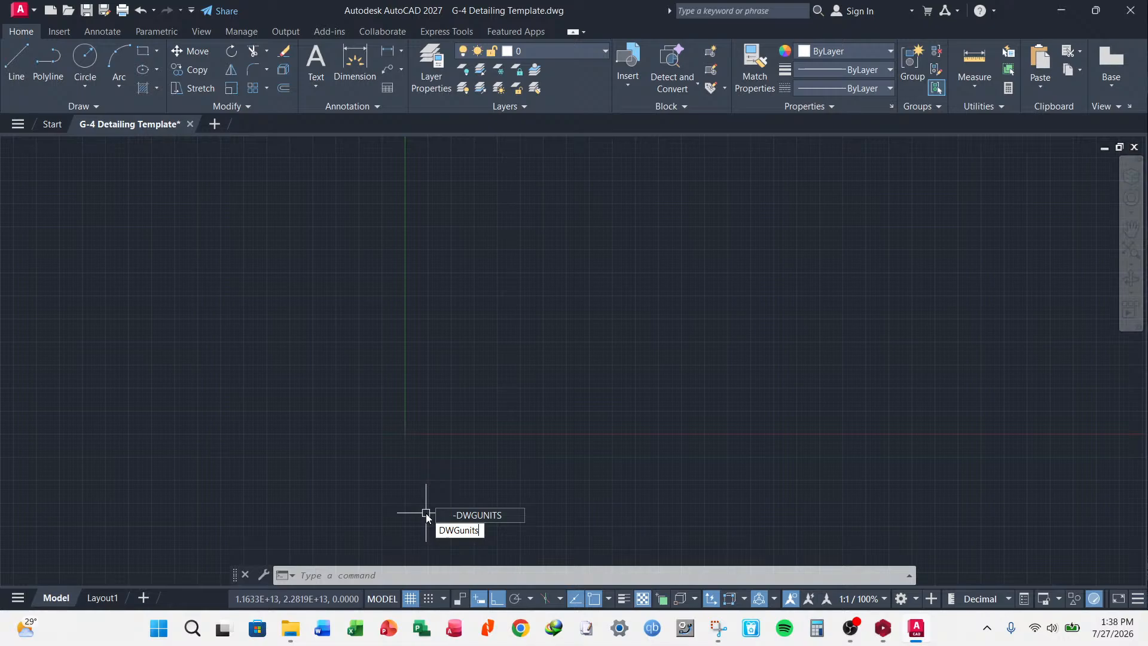
key(Return)
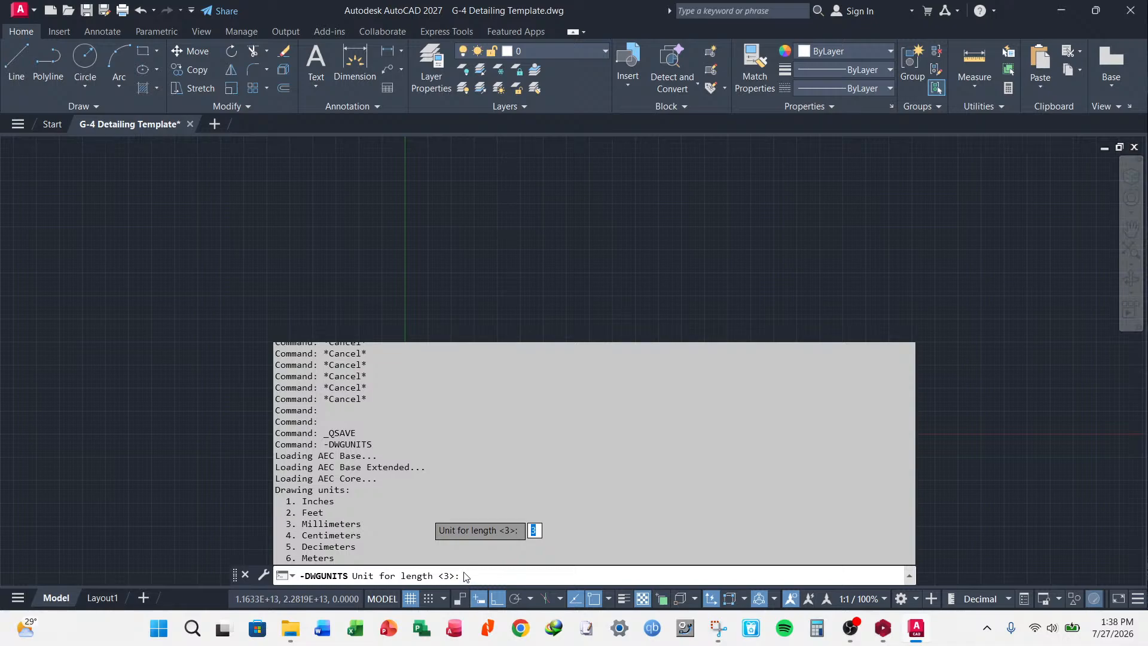
text(1)
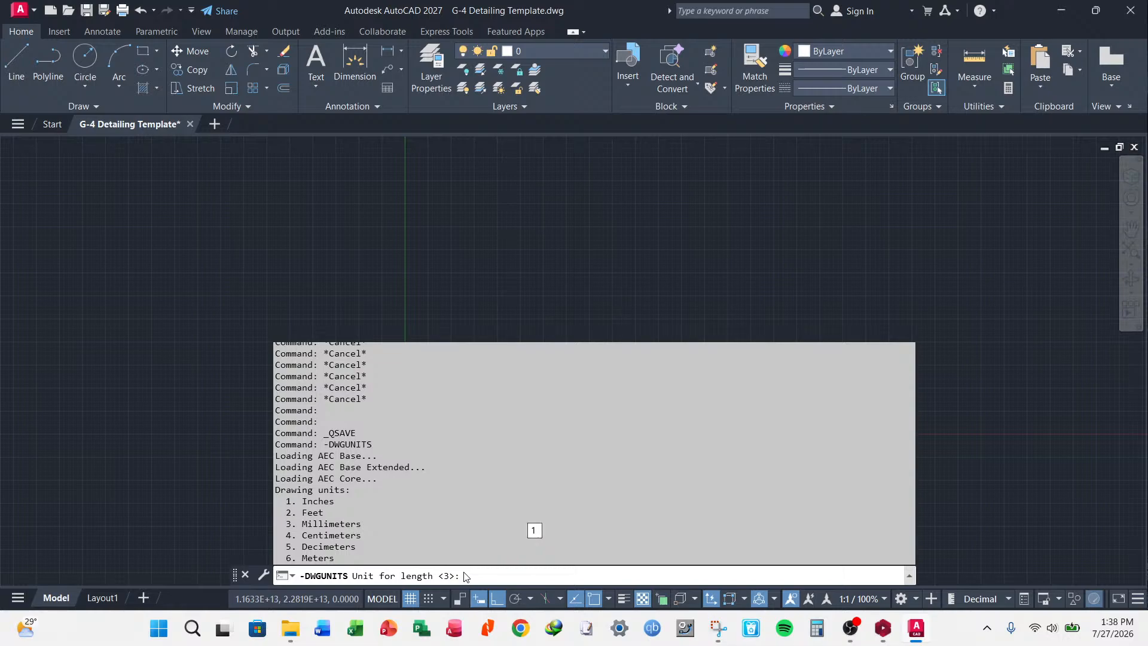
key(Return)
key(Return)
key(Return)
key(Return)
key(Return)
key(Return)
key(Return)
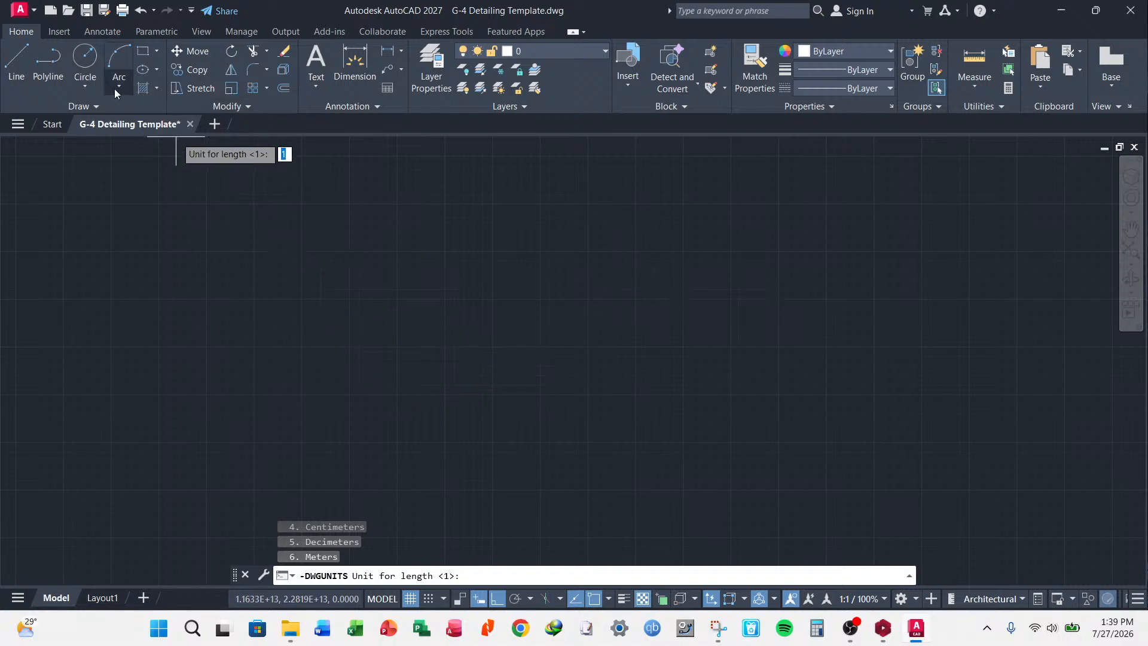
click(145, 53)
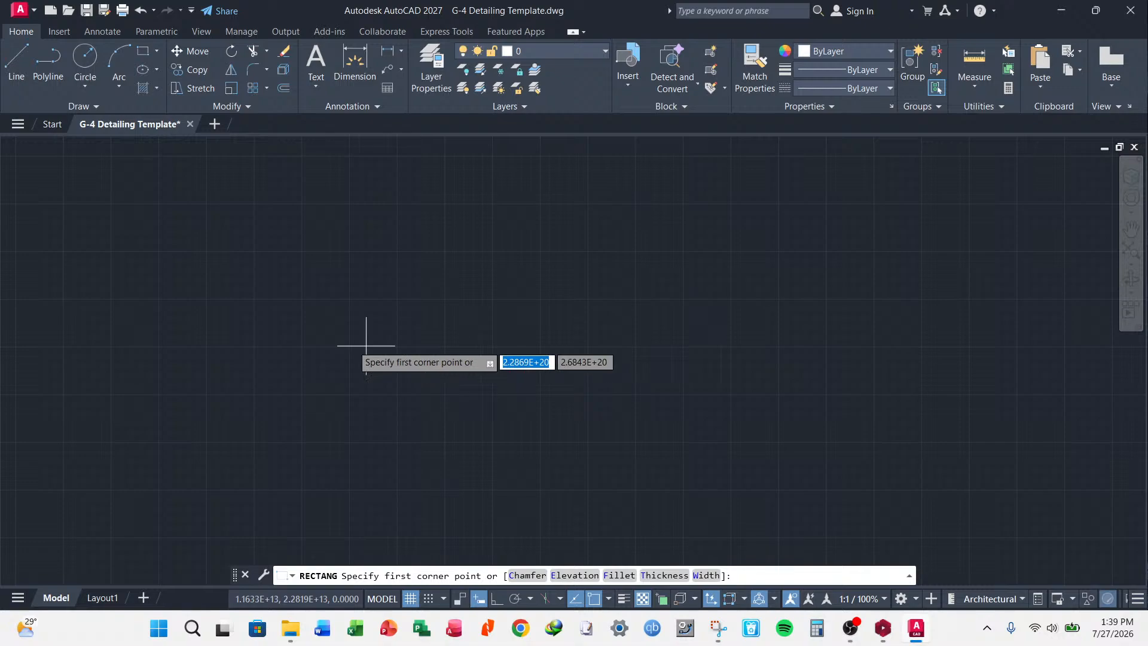
key(Escape)
mouse_move(360, 343)
middle_down()
mouse_move(405, 361)
mouse_move(425, 428)
mouse_move(424, 416)
middle_up()
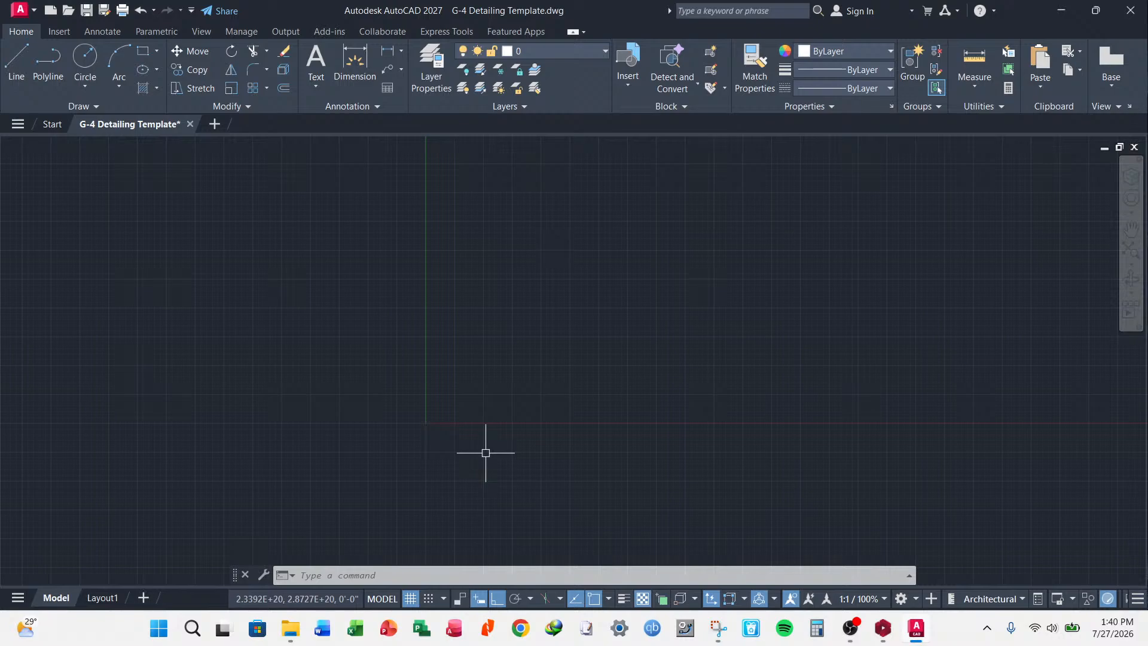
- Run -DWGUNITS, set the length unit to 3 (Millimeters), and accept the default decimal format (2) and linear precision (4)
scroll(356, 406, down, 5)
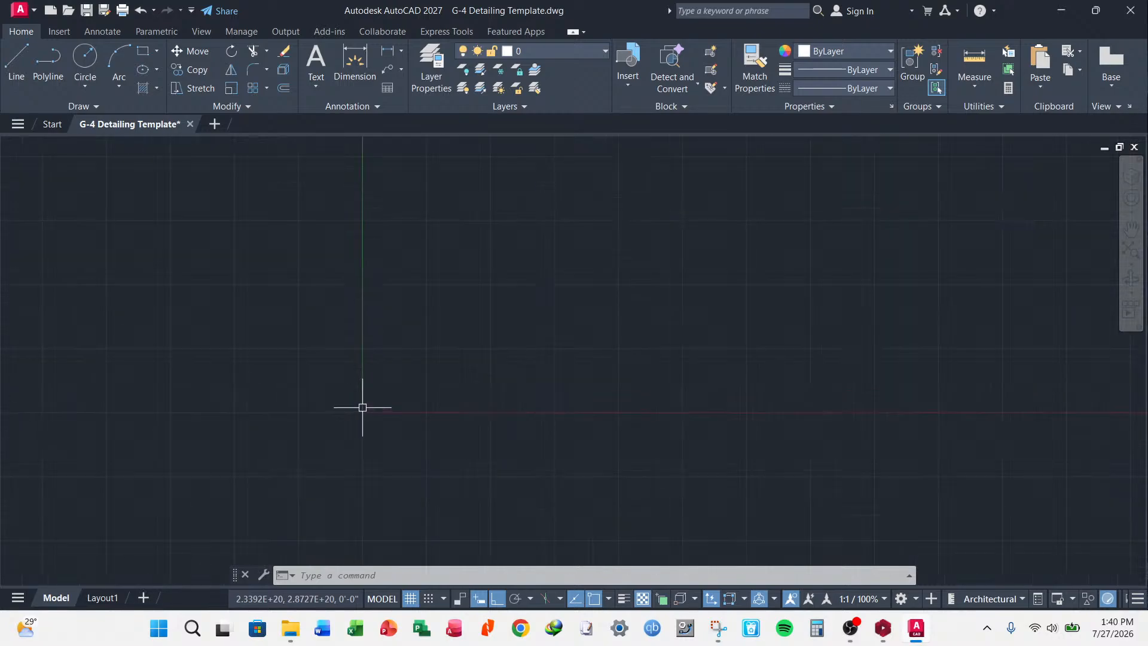
text(DWG)
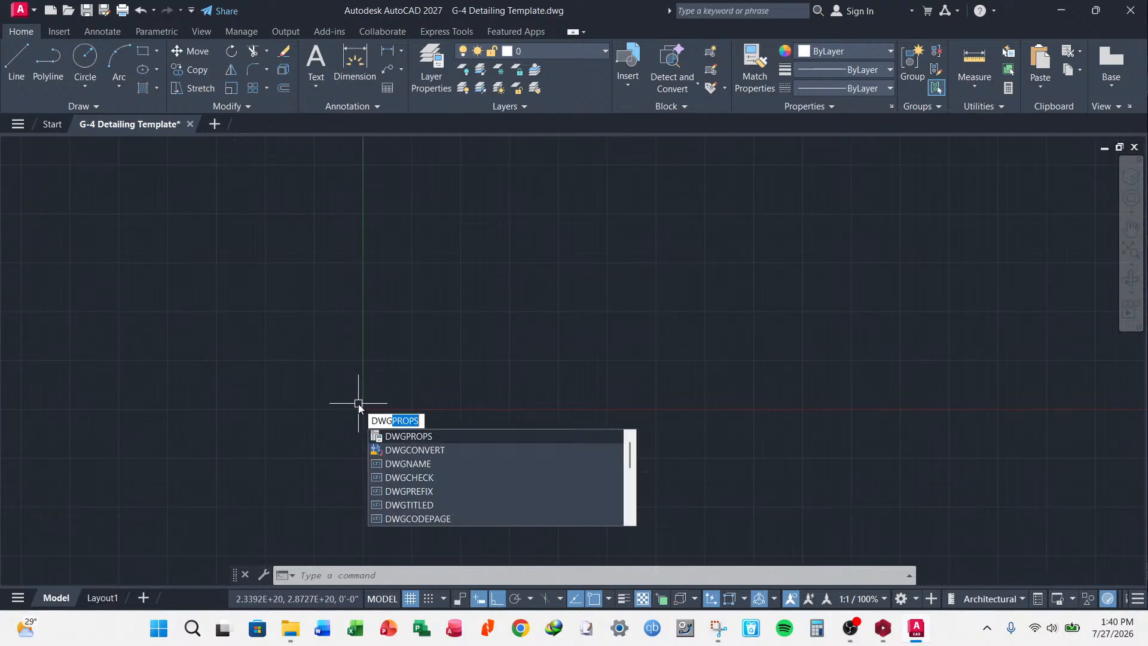
text(units)
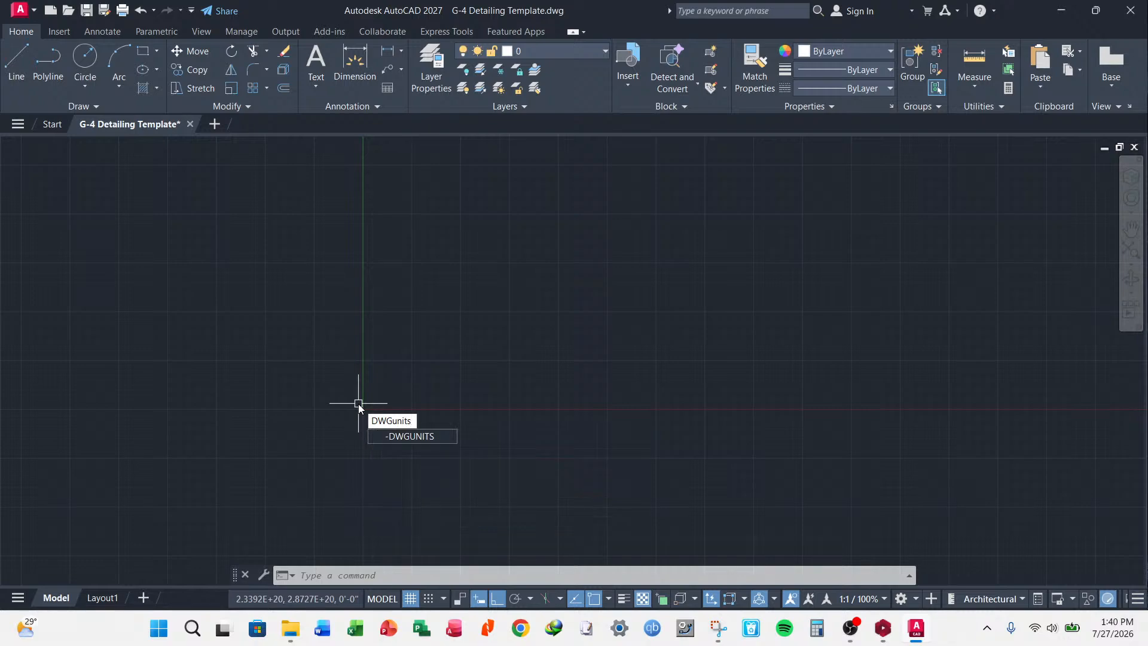
key(Return)
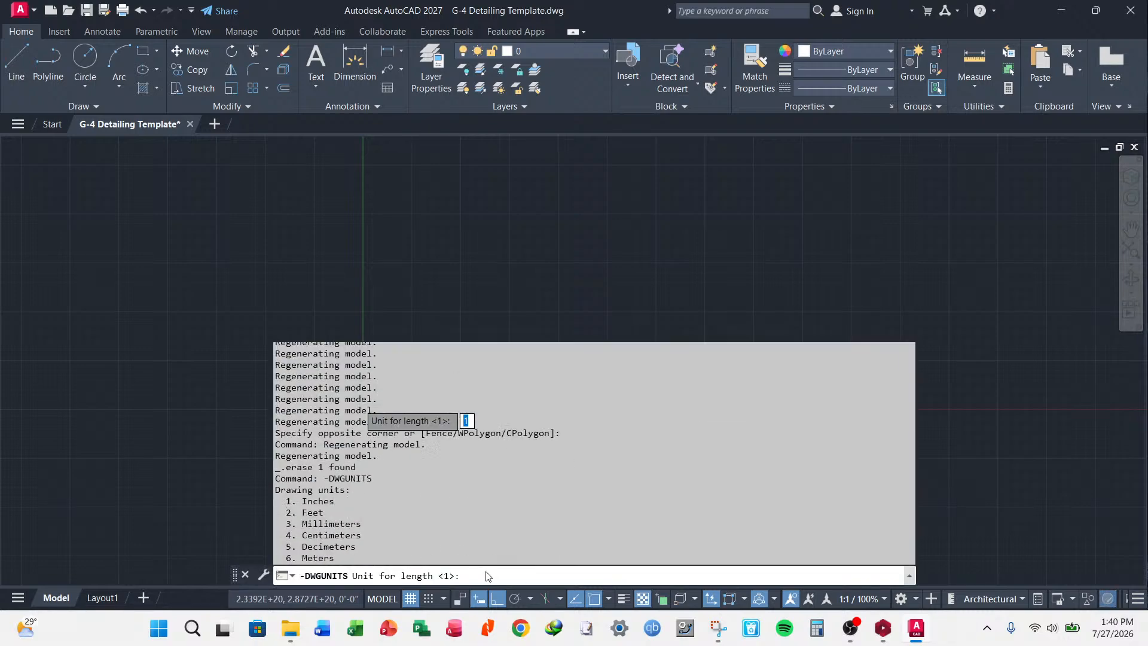
text(3)
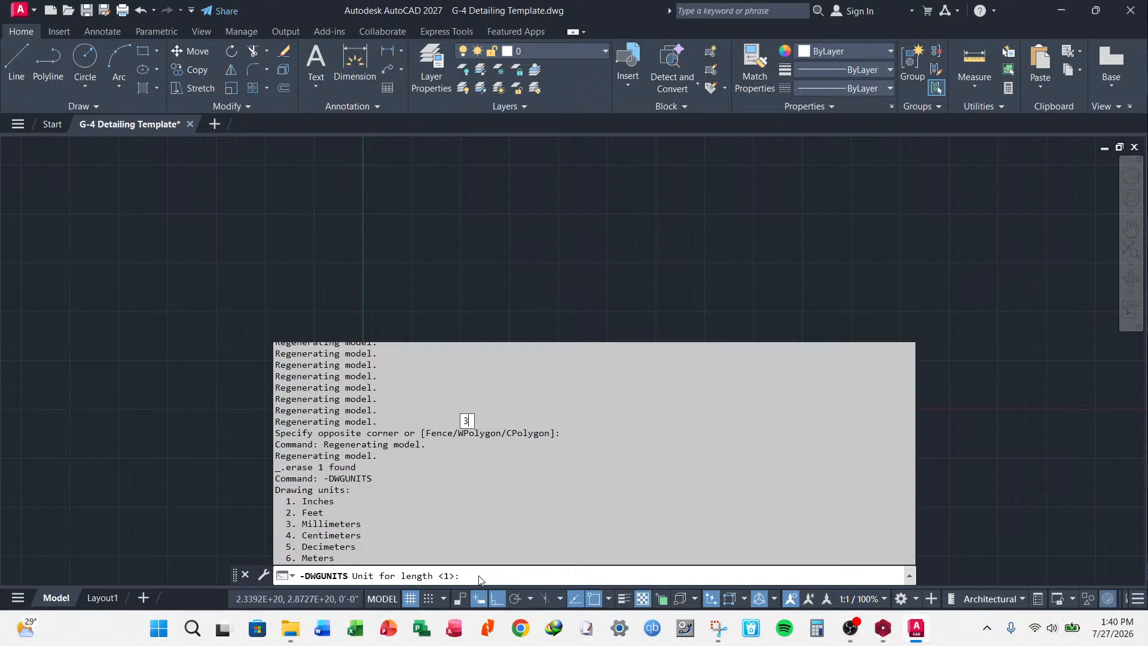
key(Return)
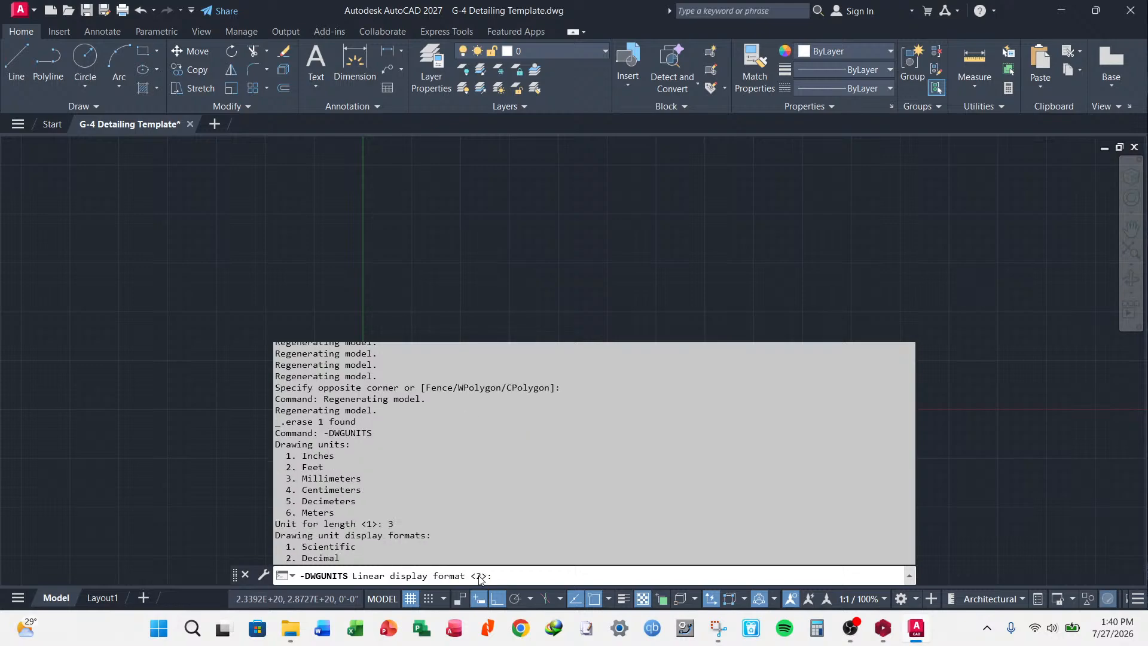
key(Return)
key(Return)
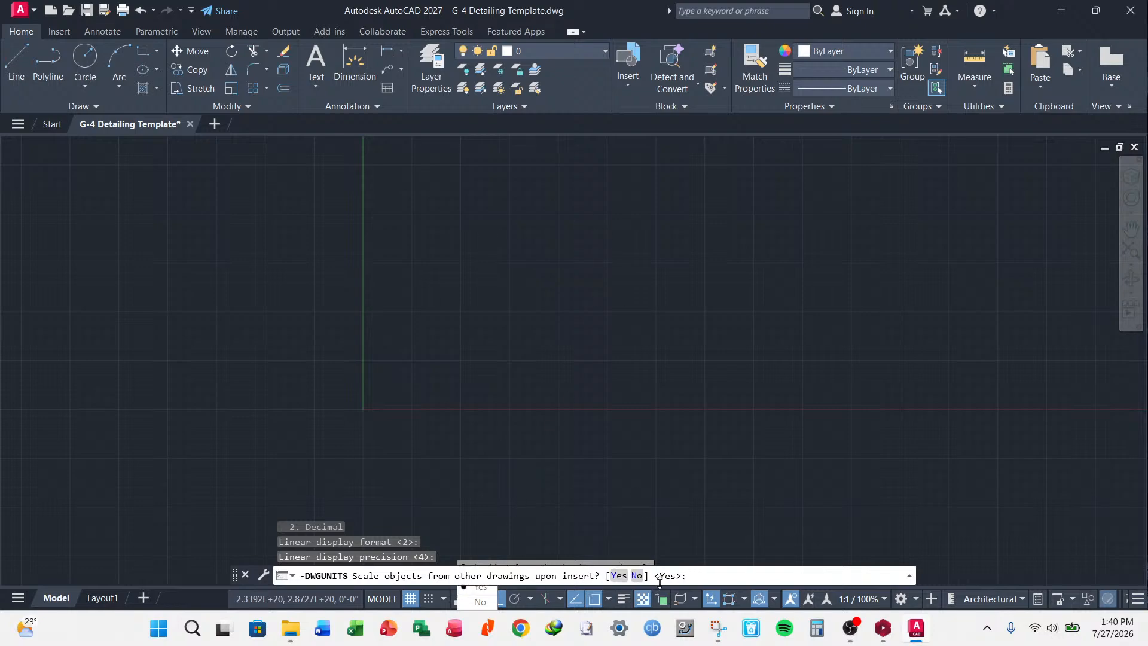
- Decline scaling objects from other drawings on insert, match INSUNITS to the drawing units, and decline scaling objects in the current drawing
text(n)
key(Return)
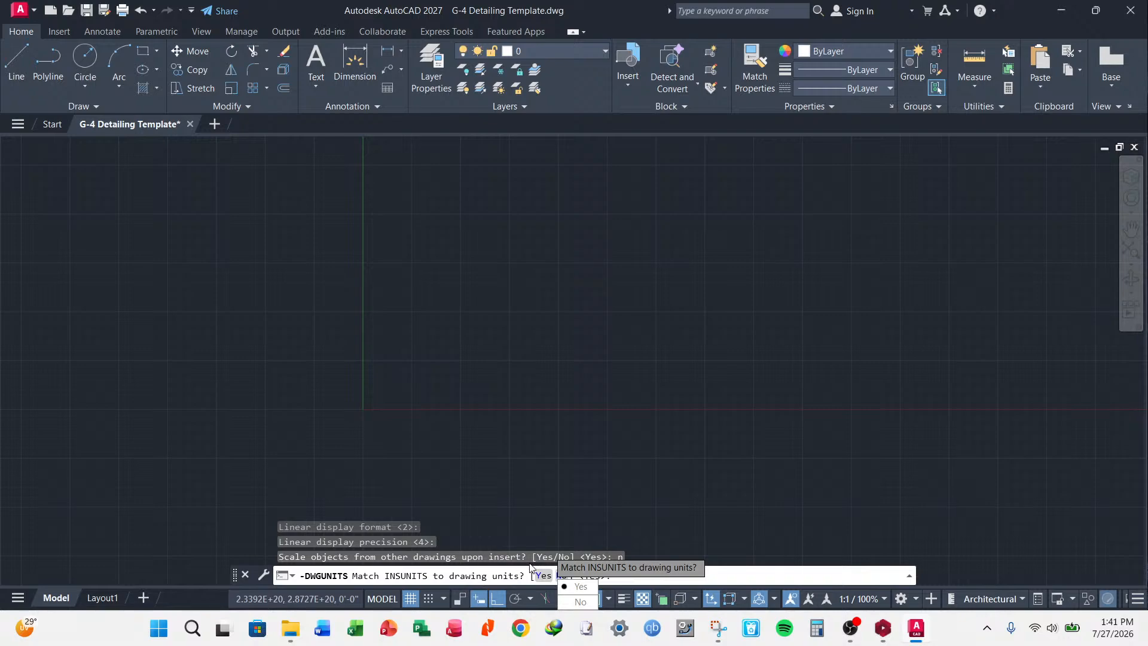
key(Return)
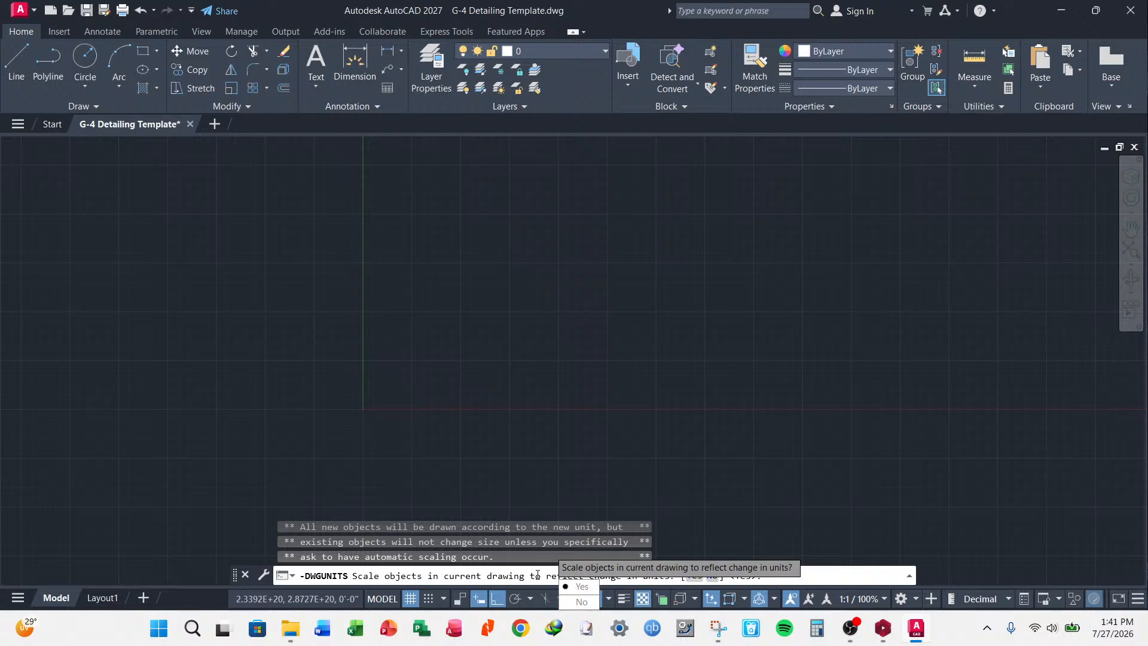
text(n)
key(Return)
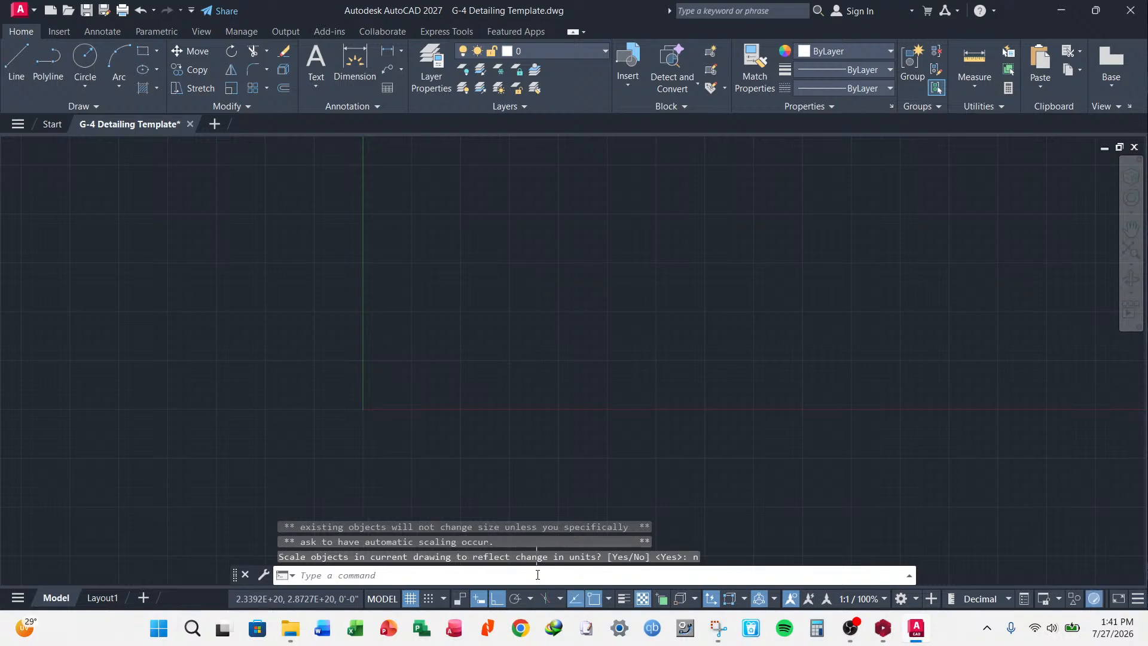
- Run -DWGUNITS again to check the drawing's current length unit, and cancel the command without changes
click(368, 569)
text(dwguni)
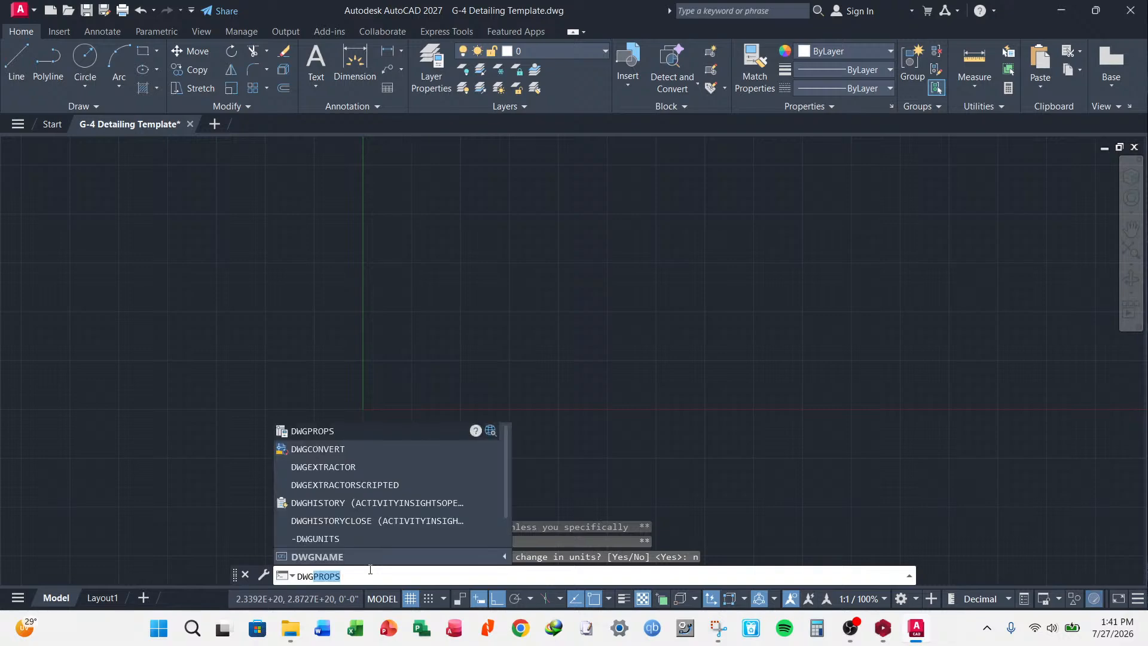
key(Return)
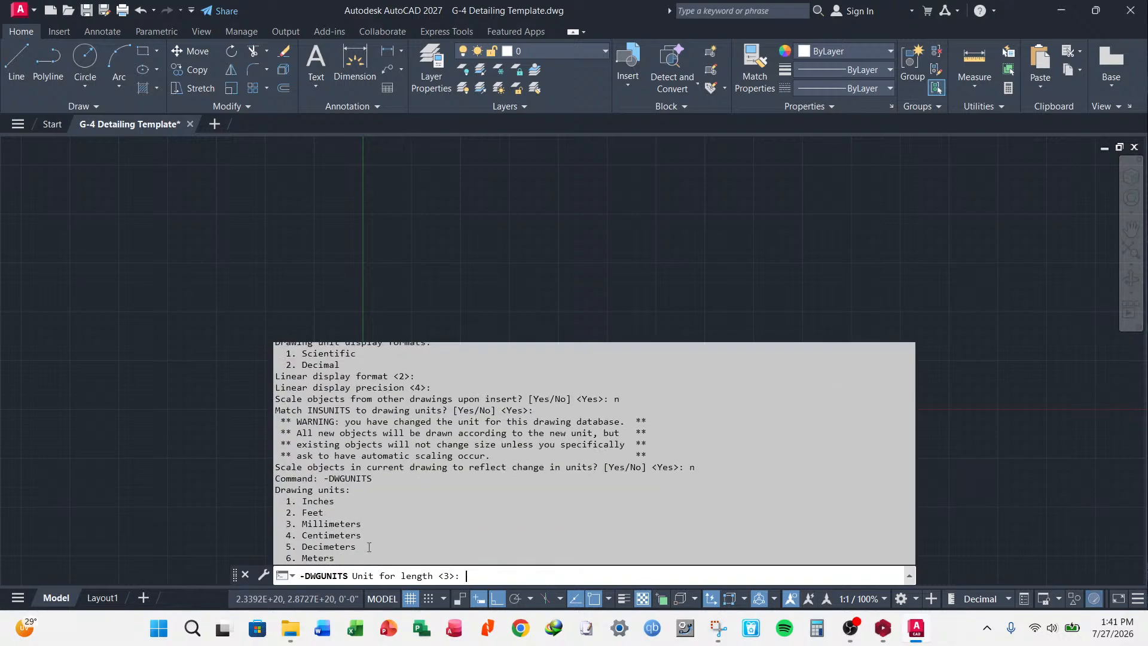
key(Escape)
key(Escape)
key(Escape)
key(Escape)
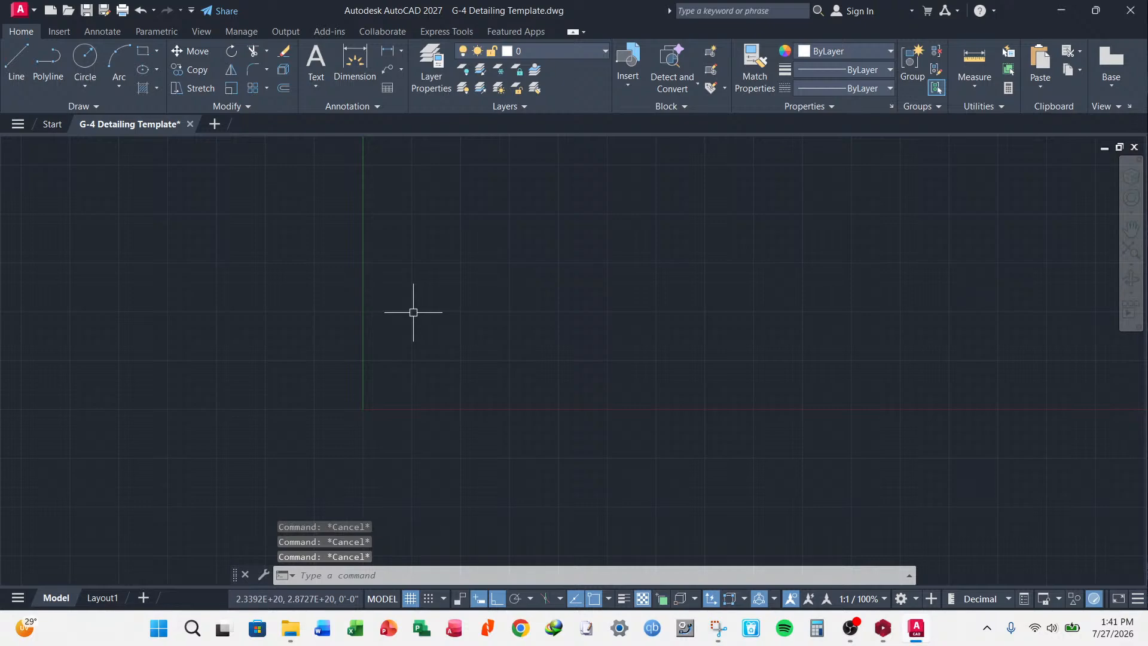
- Draw a rectangle near the origin using the Dimensions option, with a length of 3000 and a width of 3000
scroll(274, 403, down, 6)
scroll(318, 383, up, 3)
scroll(320, 383, down, 3)
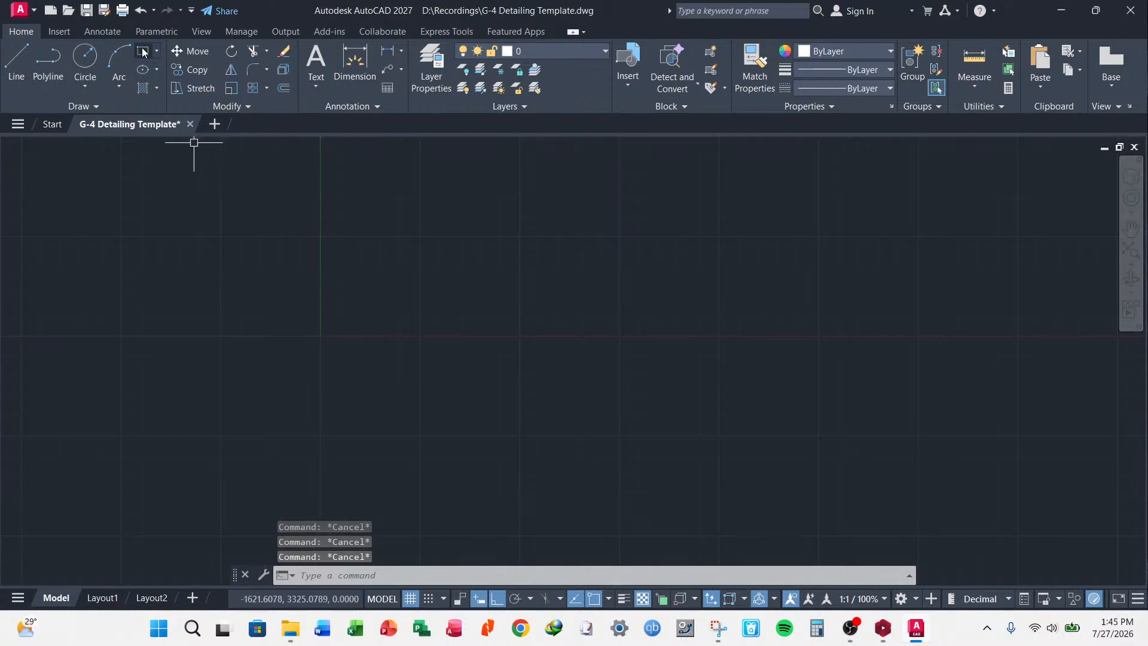
click(142, 52)
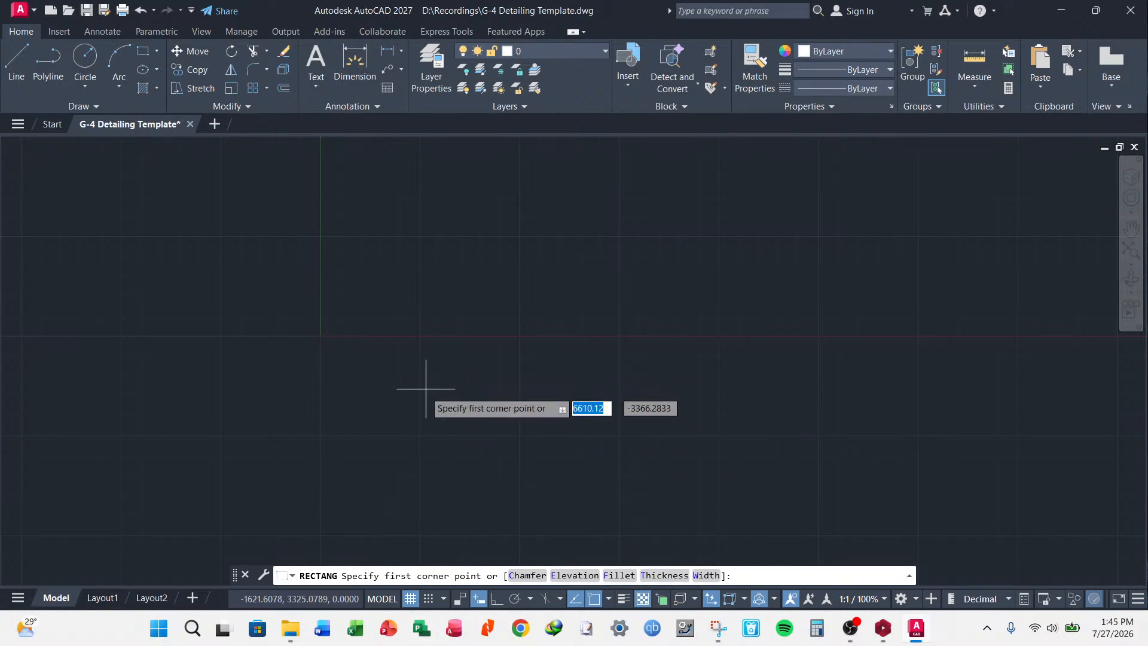
click(379, 277)
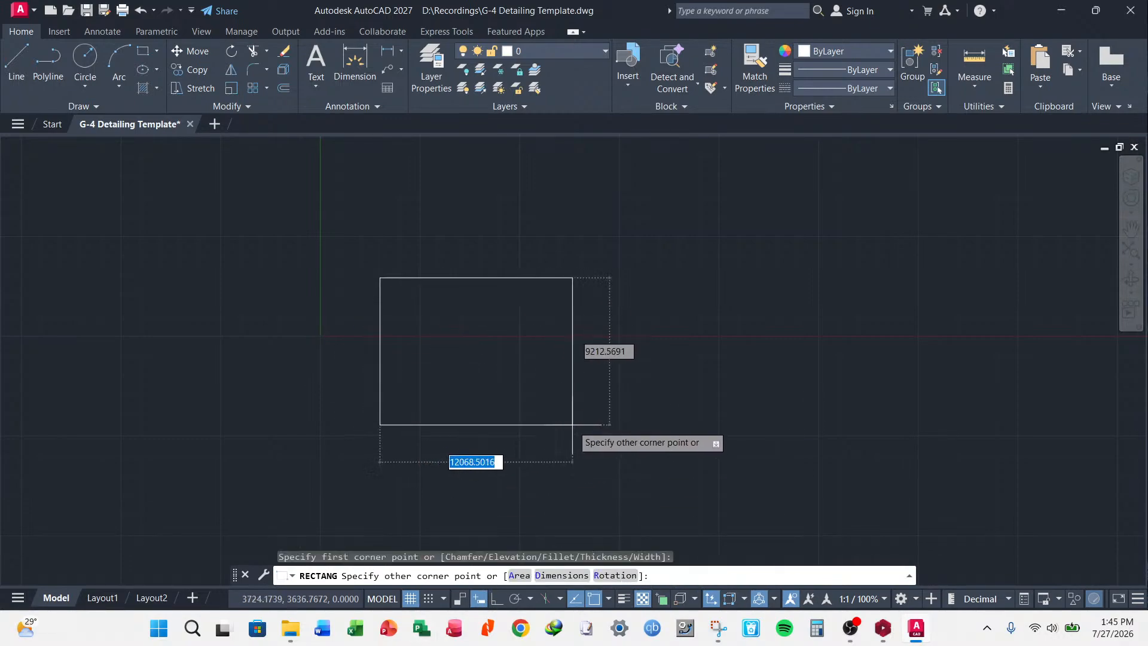
click(560, 576)
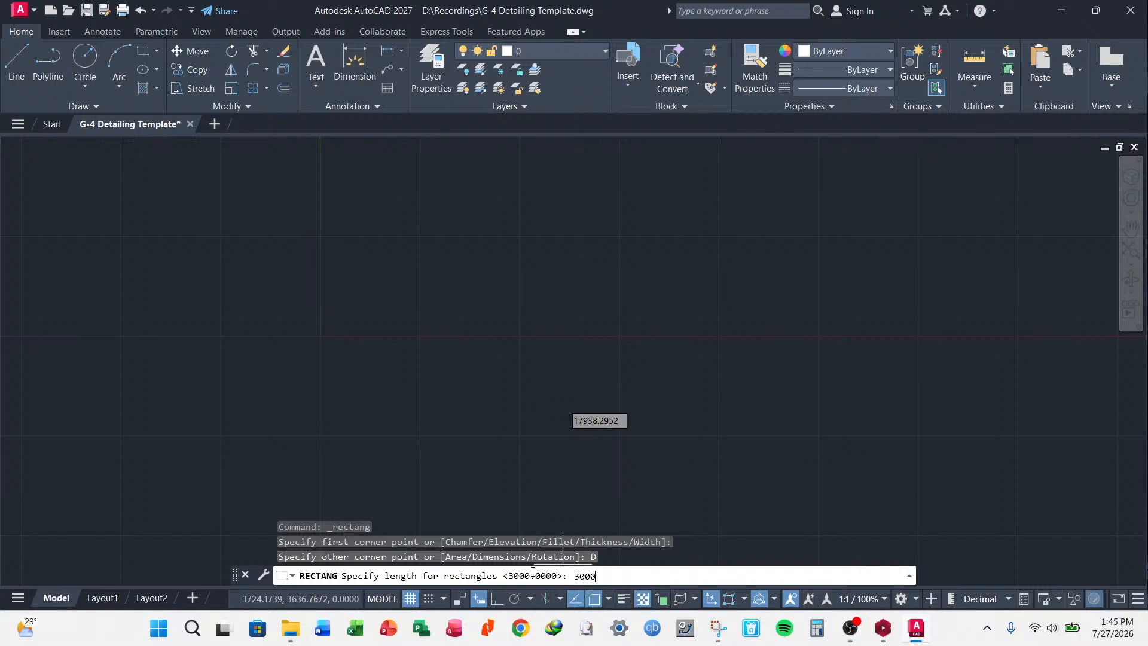
key(Return)
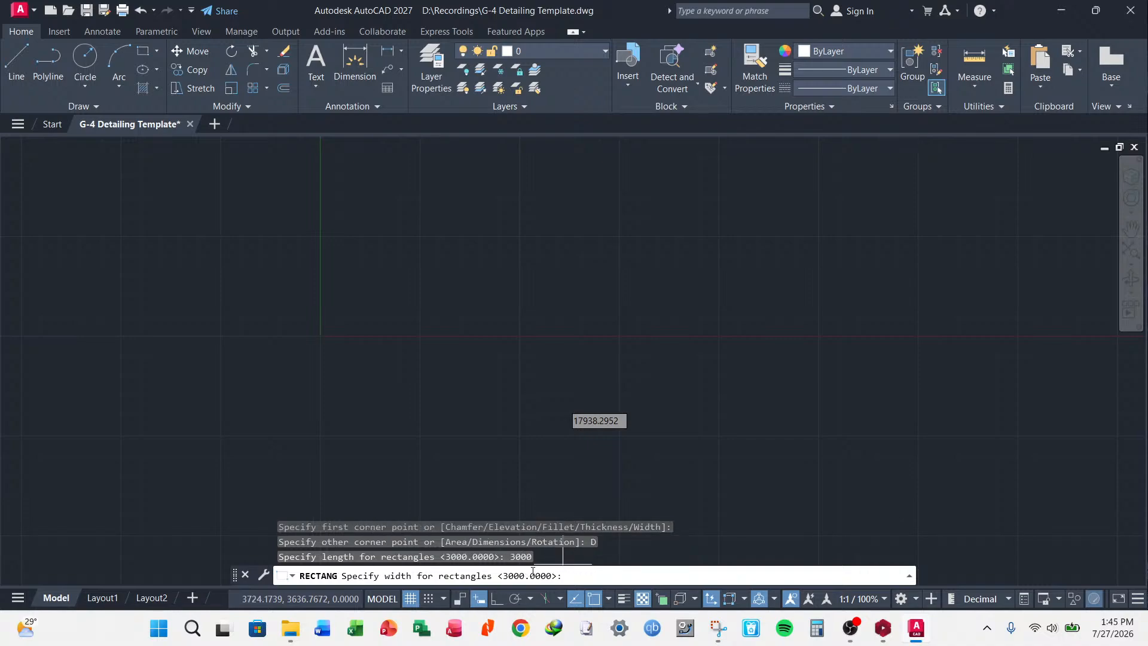
text(3000)
key(Return)
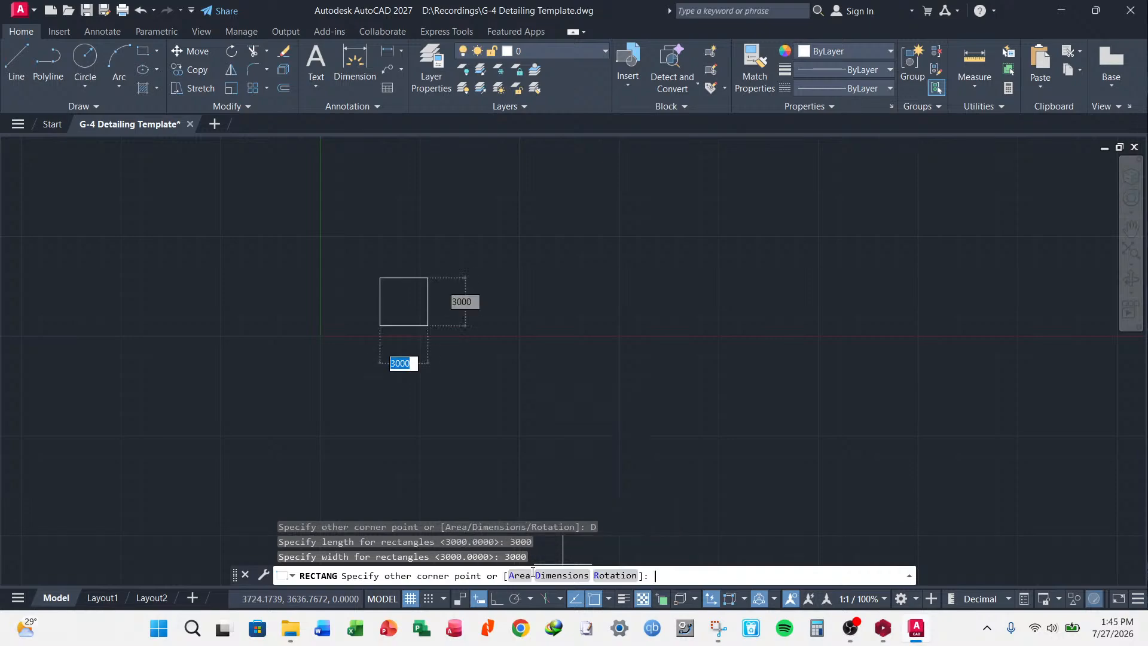
click(486, 376)
scroll(354, 300, up, 6)
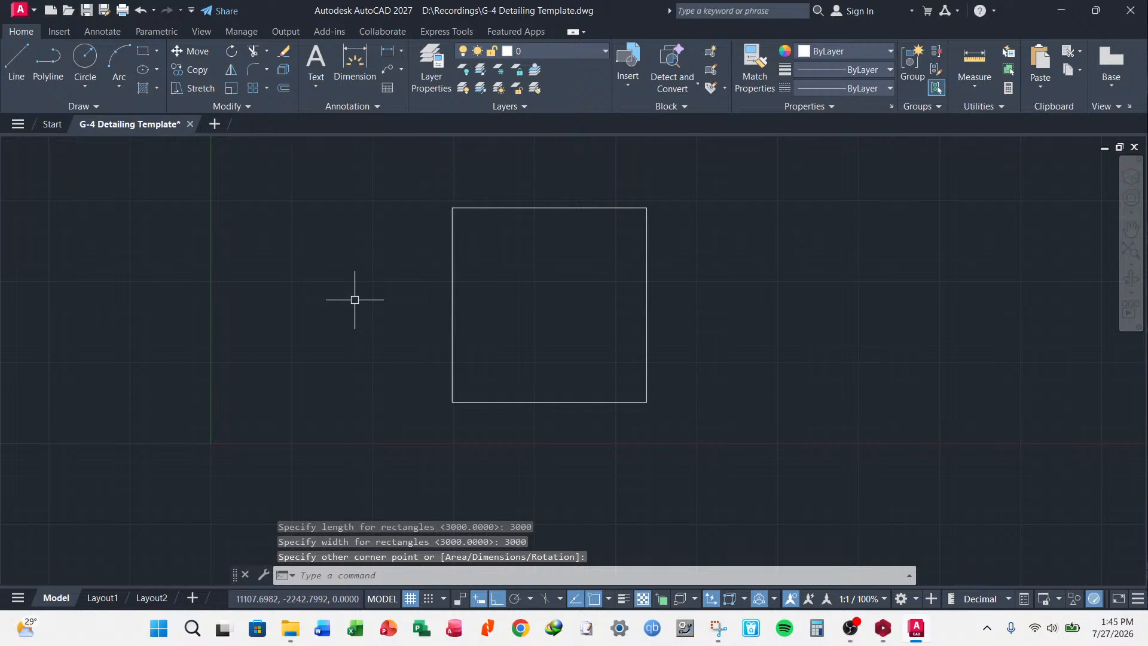
- Offset the 3000 by 3000 square outward by 200
scroll(410, 277, down, 5)
scroll(410, 287, up, 7)
scroll(435, 302, down, 4)
scroll(428, 301, up, 2)
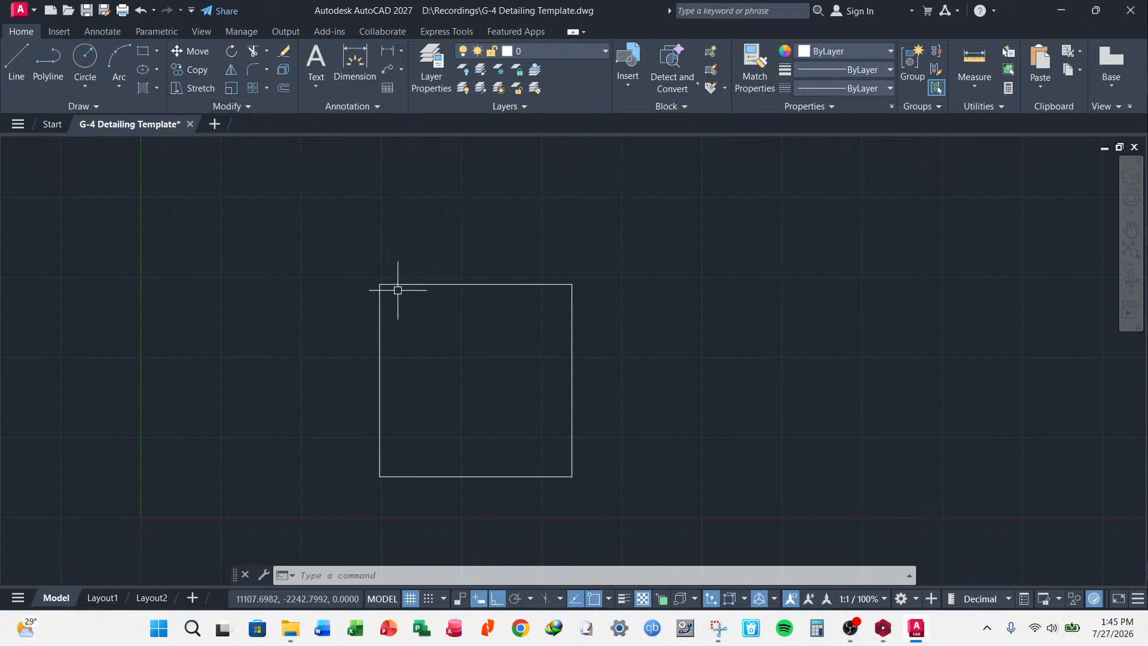
click(285, 89)
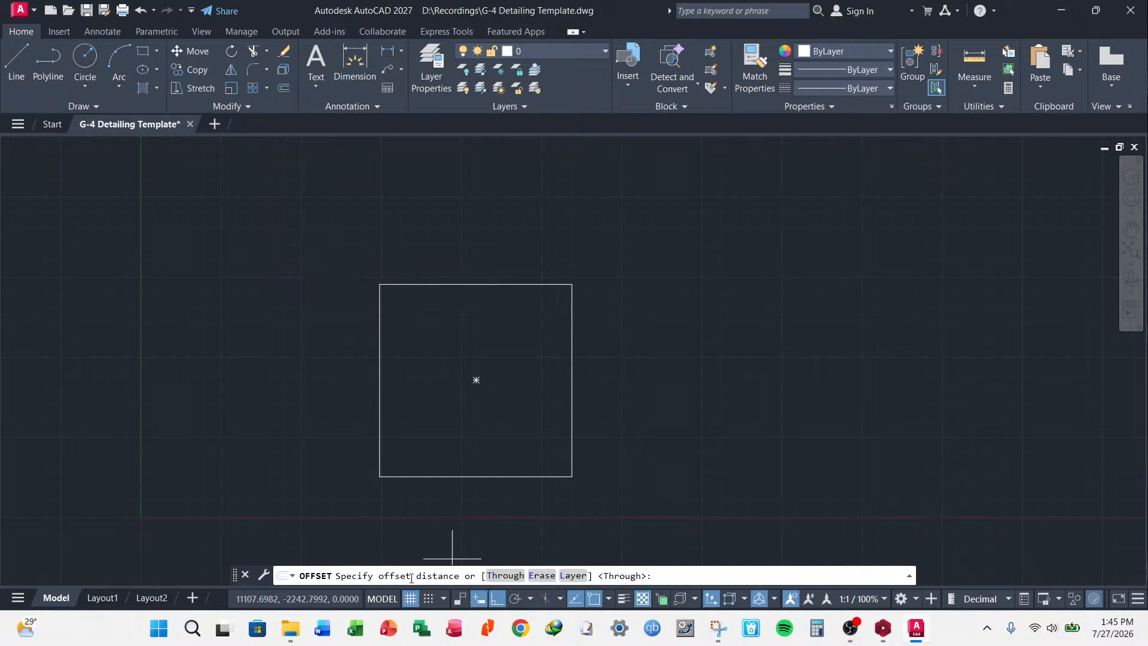
text(200)
key(Return)
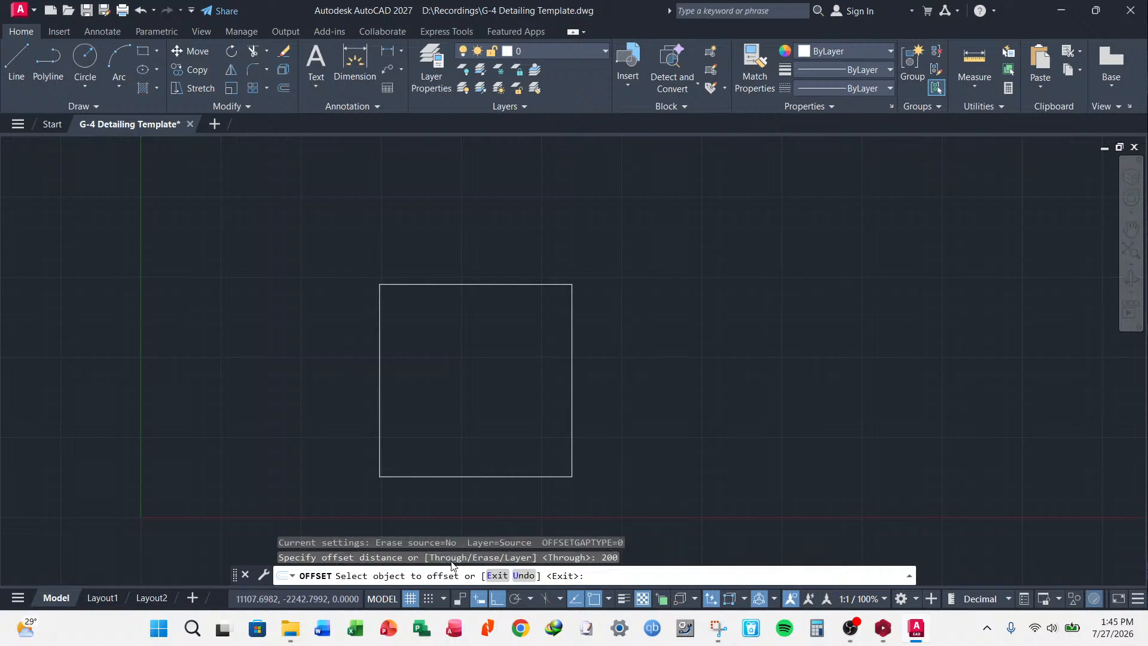
click(491, 286)
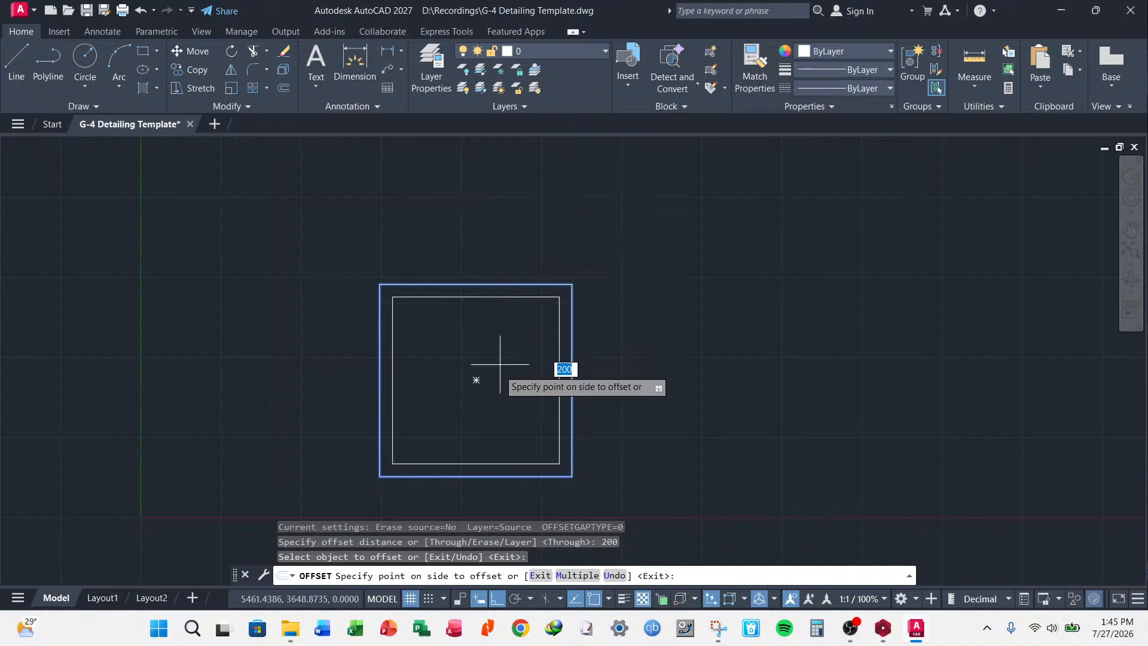
click(479, 206)
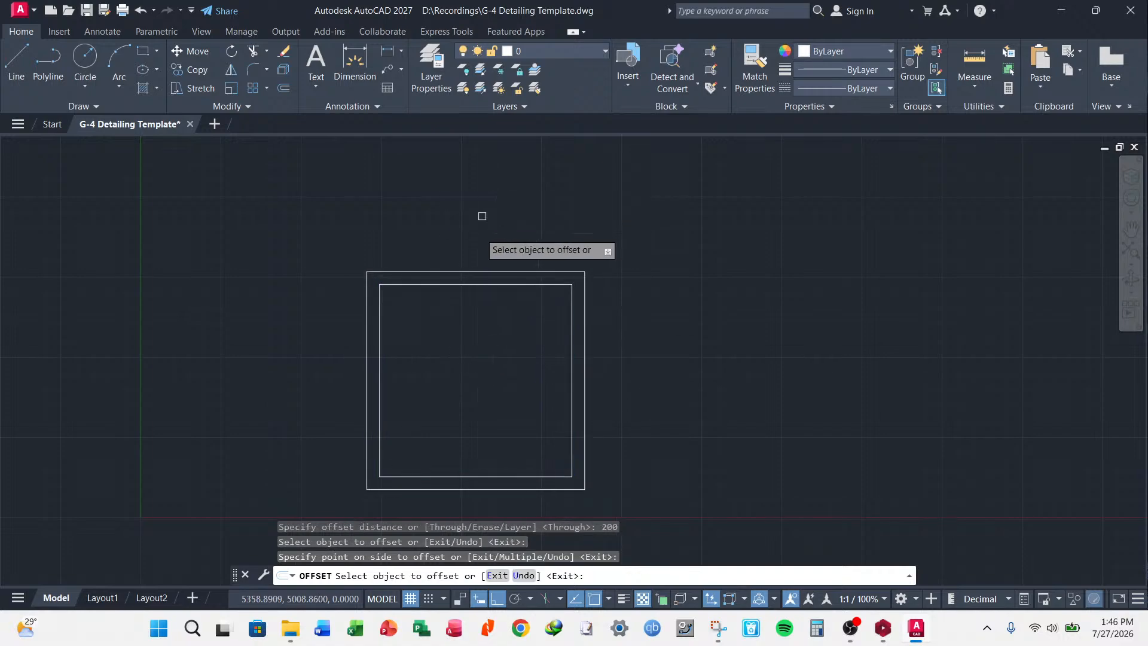
key(Escape)
key(Escape)
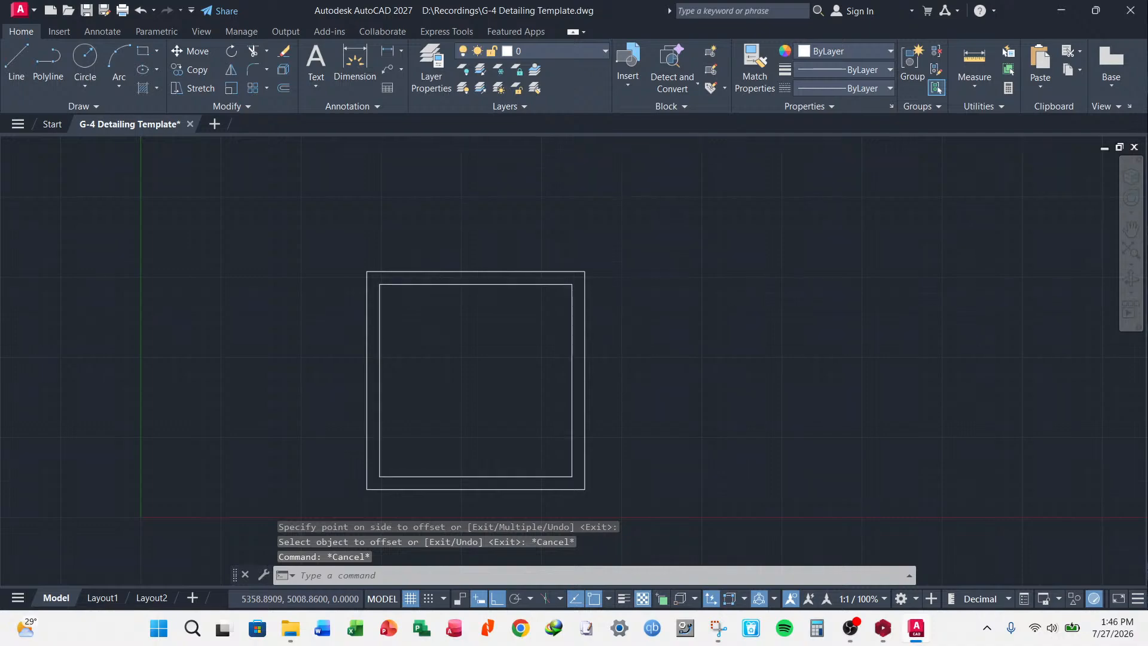
- Fill the band between the inner and outer squares with a SOLID hatch
scroll(427, 321, down, 3)
scroll(427, 321, up, 4)
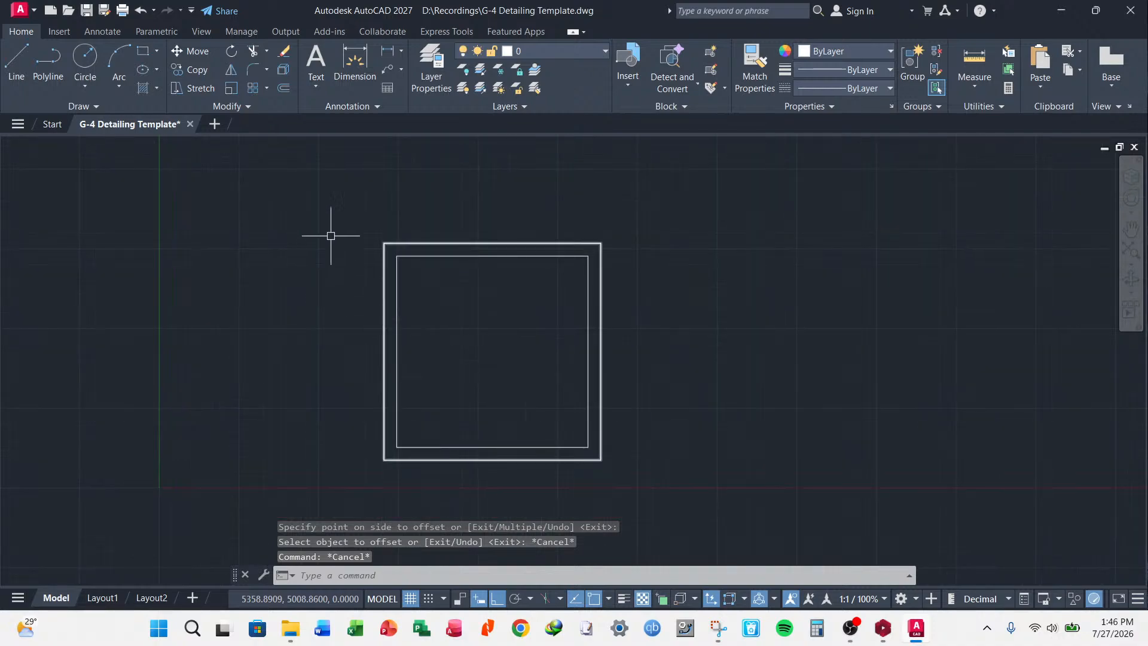
click(142, 91)
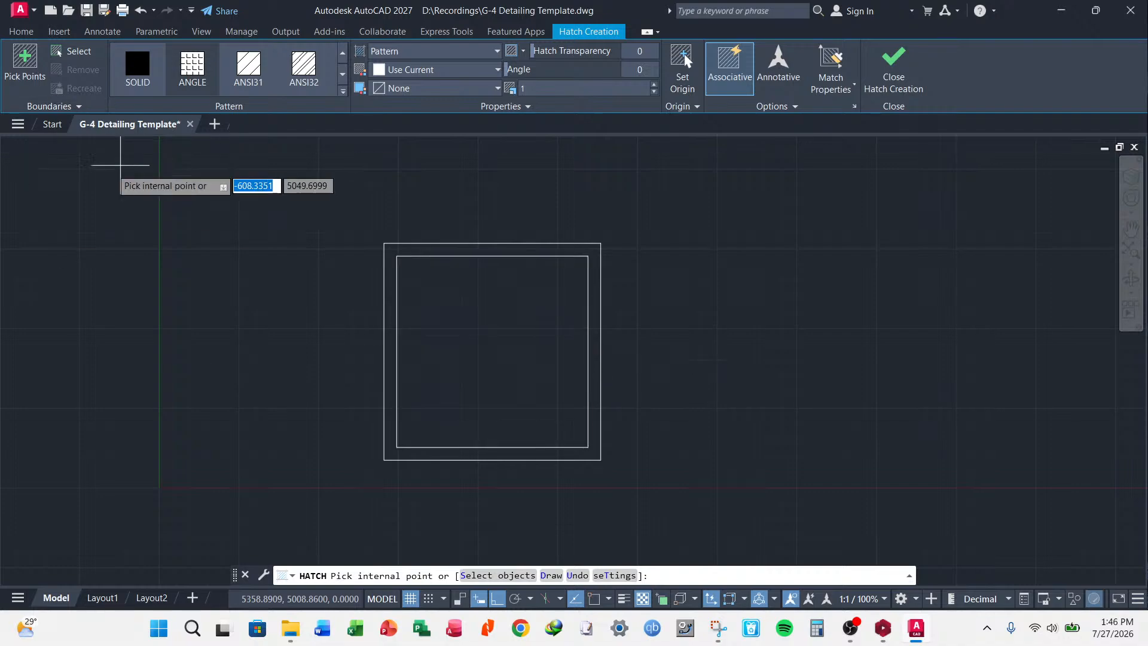
click(523, 249)
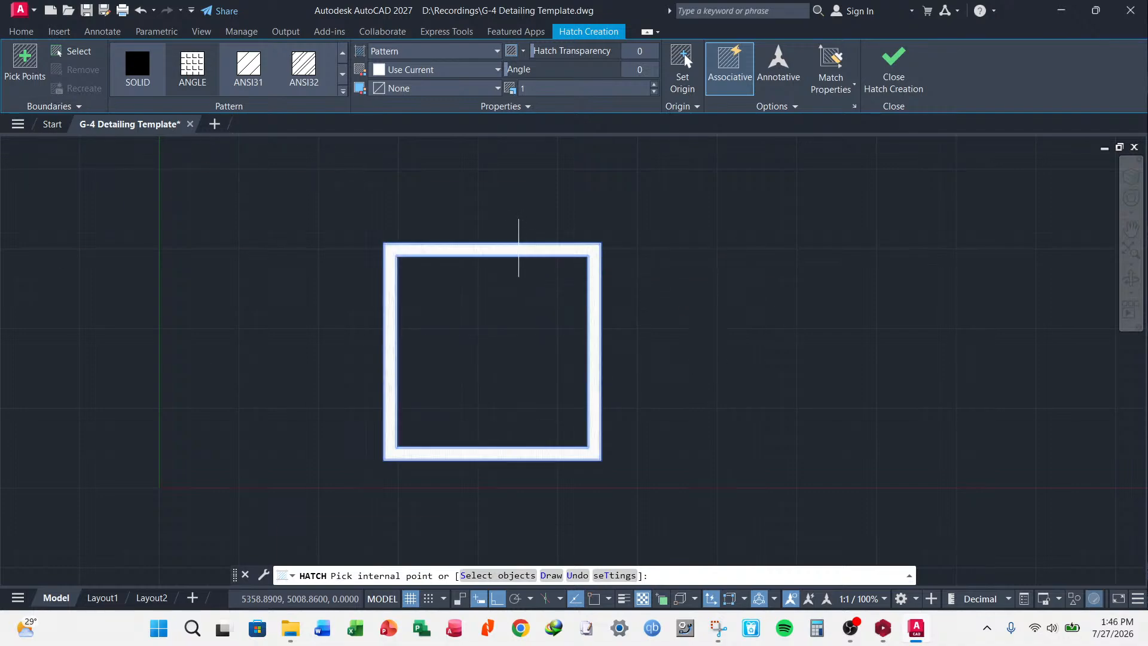
key(Escape)
key(Escape)
key(Escape)
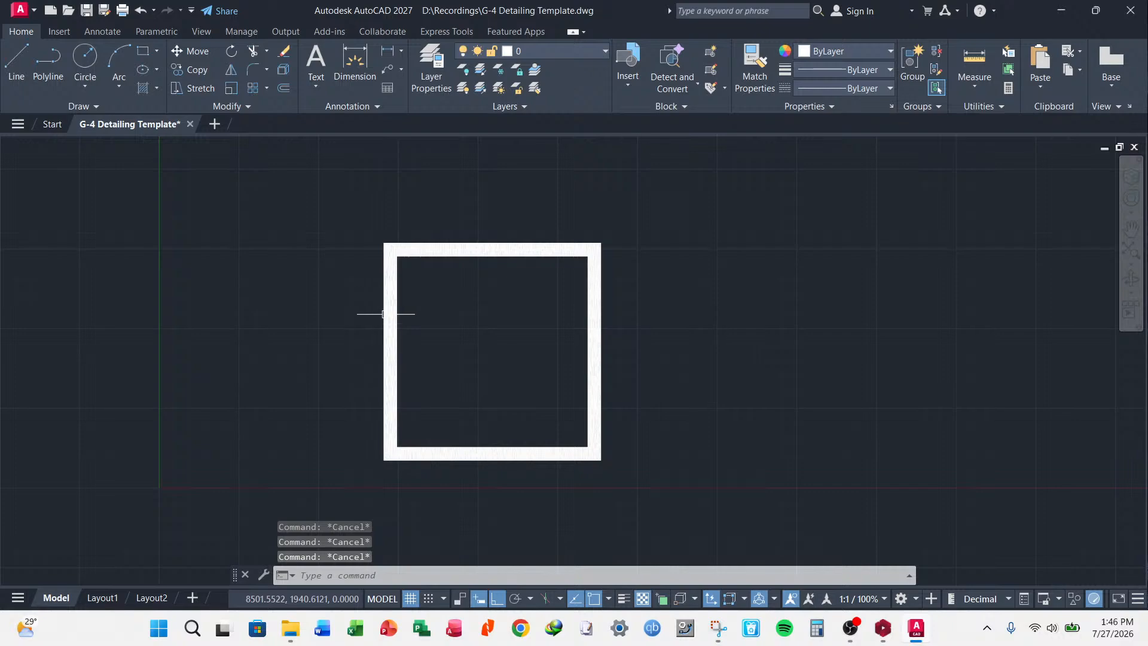
- Erase both squares together with the solid hatch between them
scroll(425, 299, down, 6)
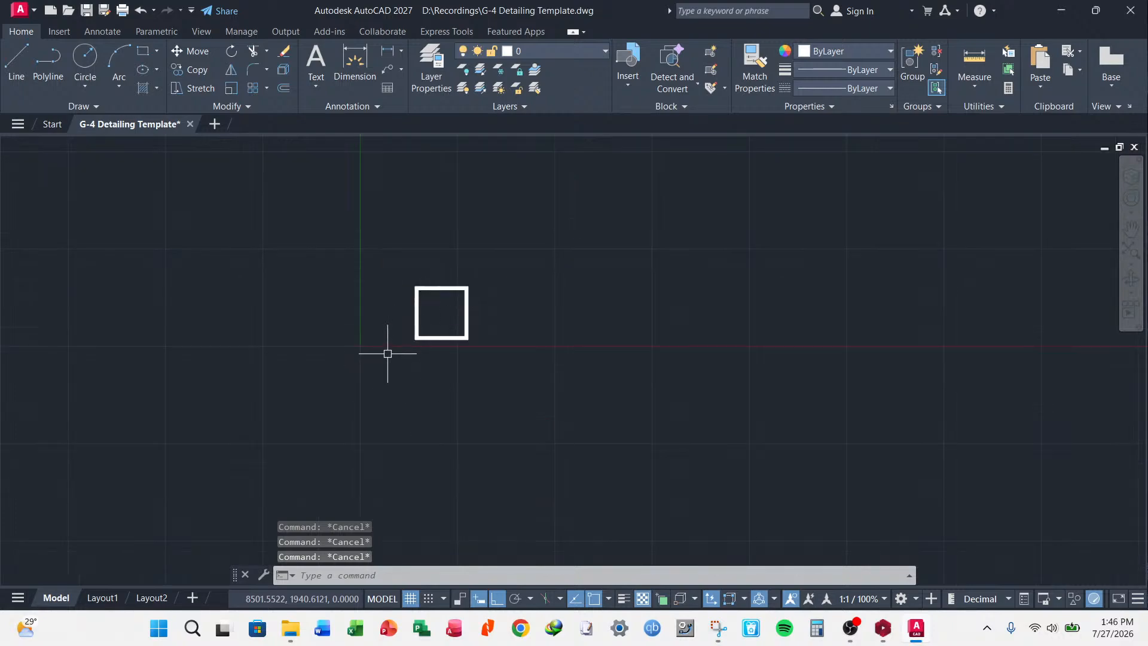
scroll(389, 346, up, 8)
scroll(400, 424, down, 6)
scroll(449, 336, up, 6)
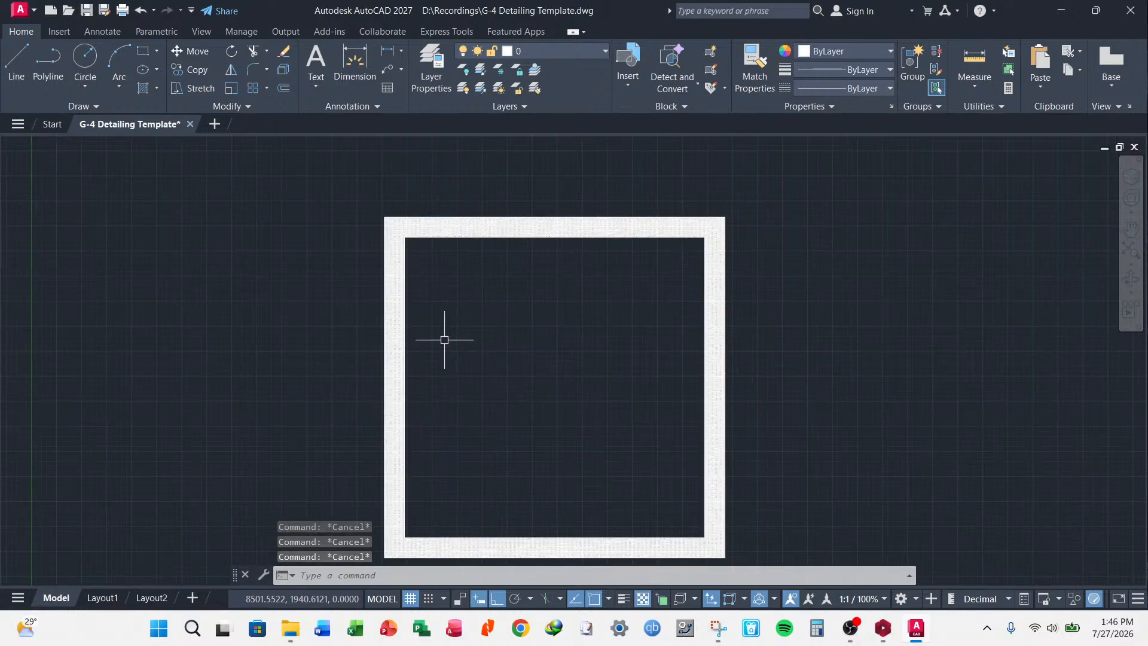
scroll(400, 232, down, 4)
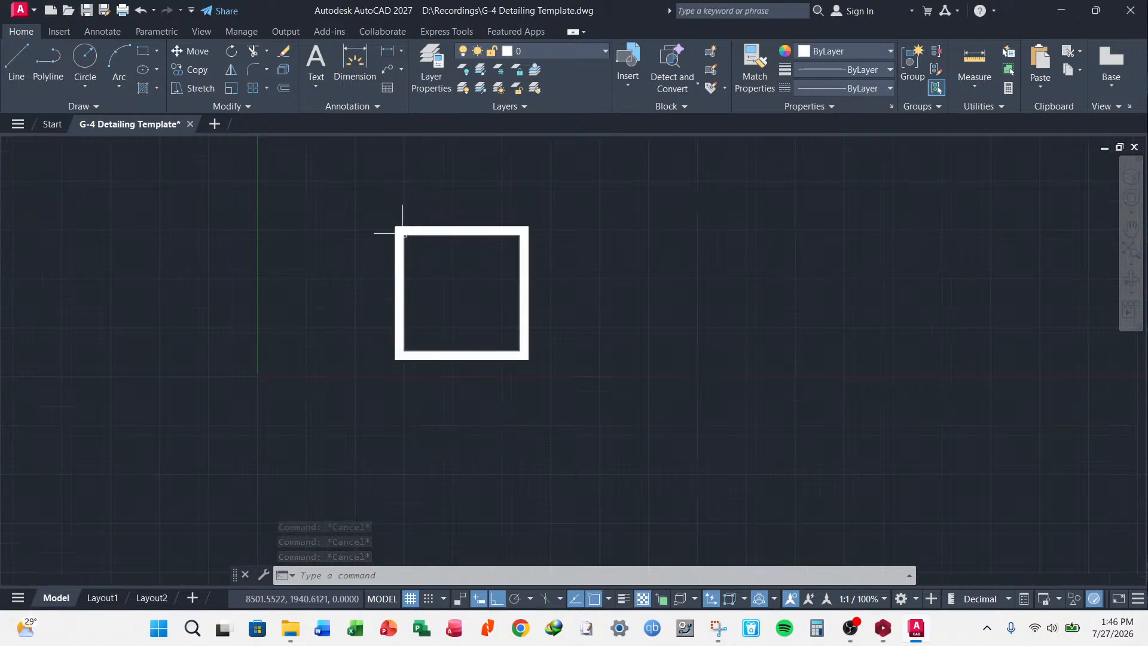
click(561, 198)
click(510, 259)
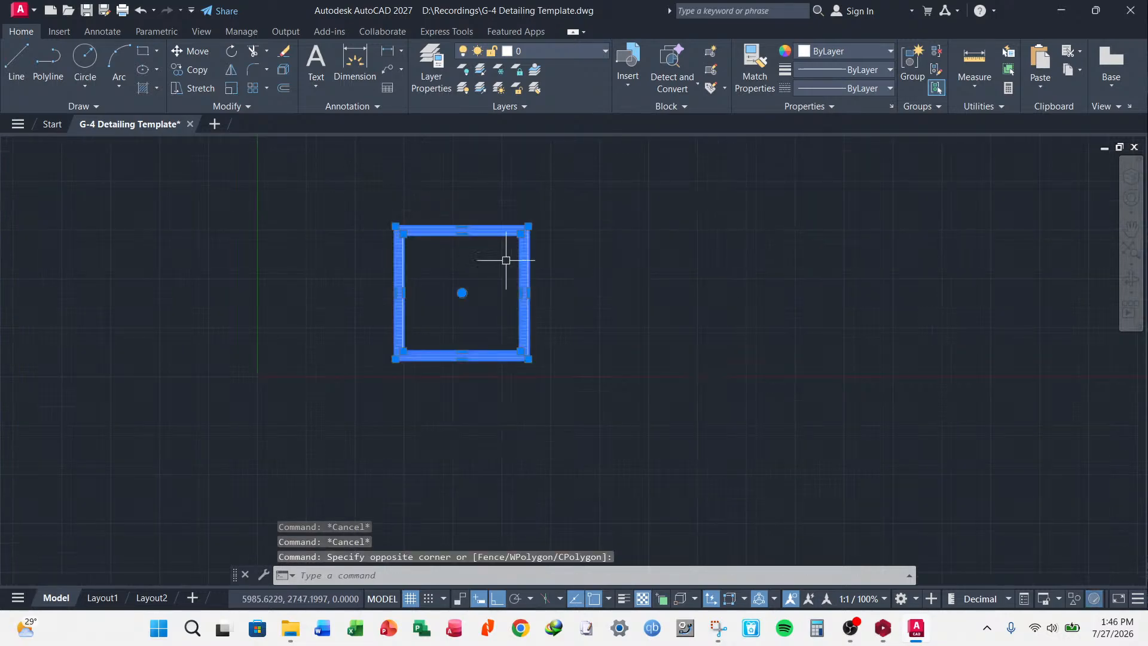
key(Delete)
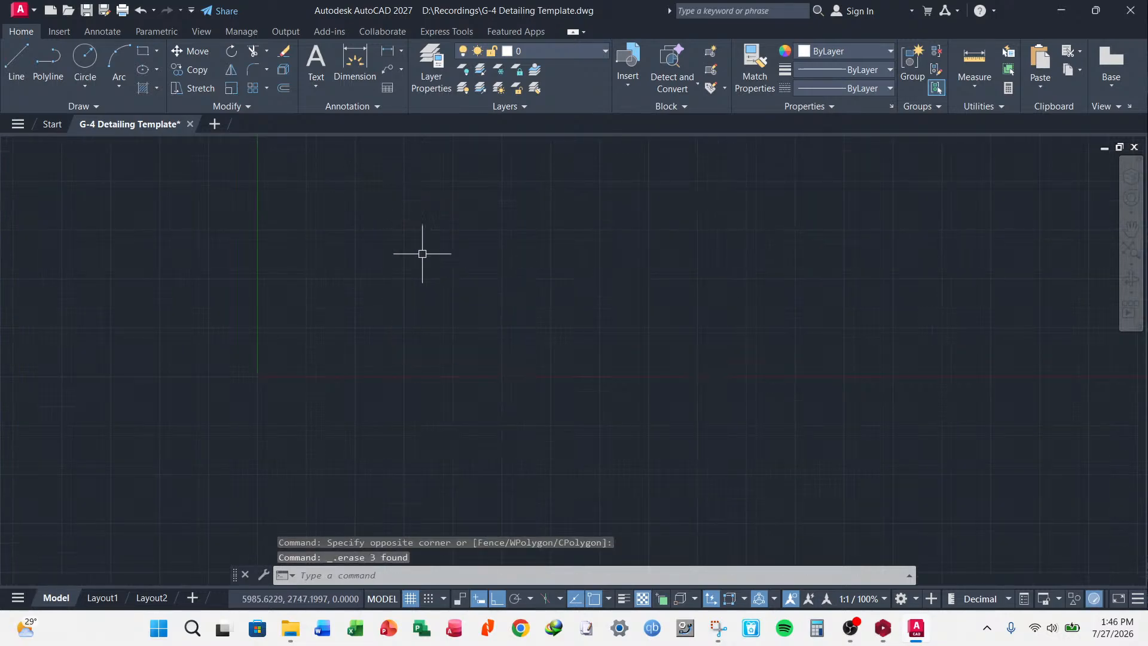
click(242, 108)
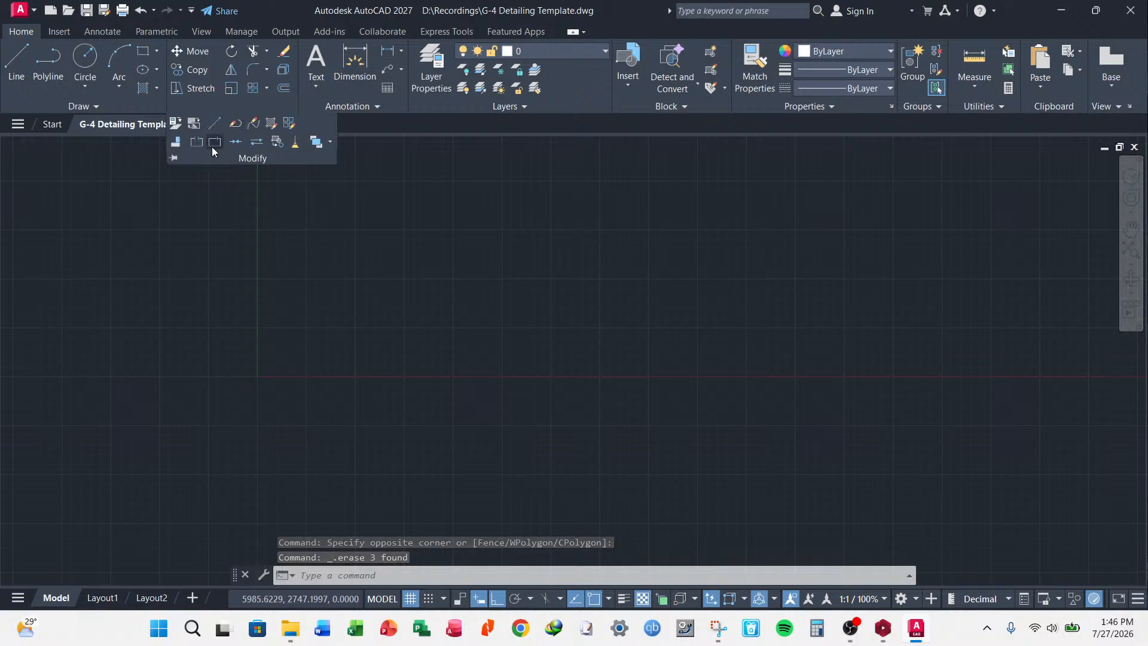
key(Escape)
key(Escape)
key(Escape)
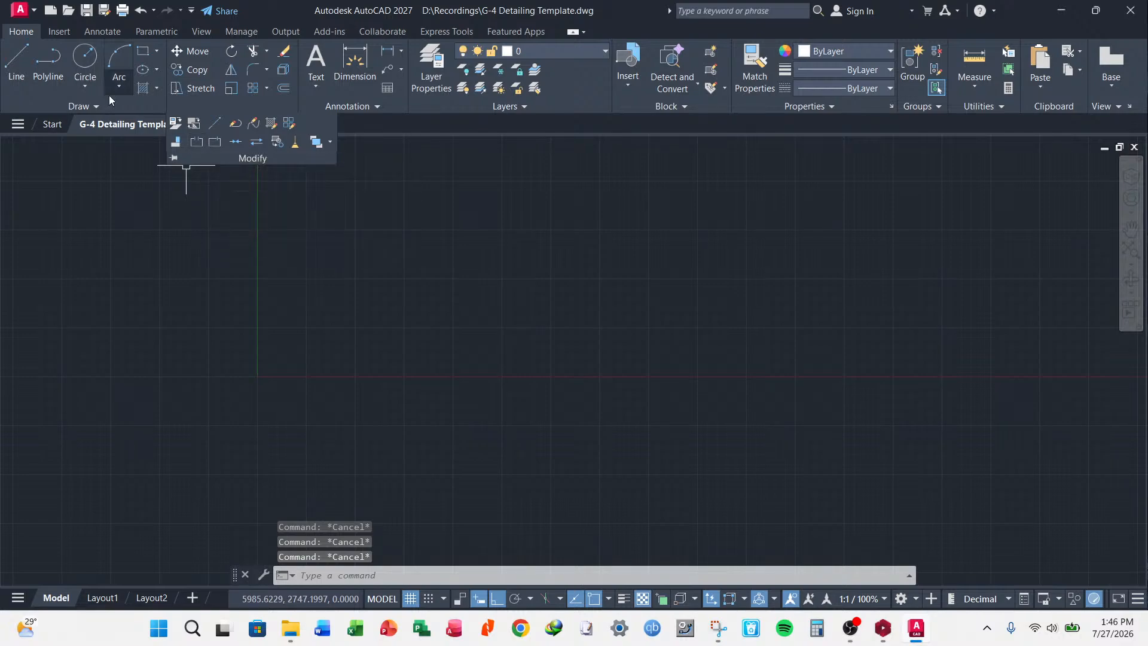
- Draw a single long horizontal line above the X axis, starting to the right of the Y axis
click(15, 61)
click(336, 283)
click(847, 282)
key(Escape)
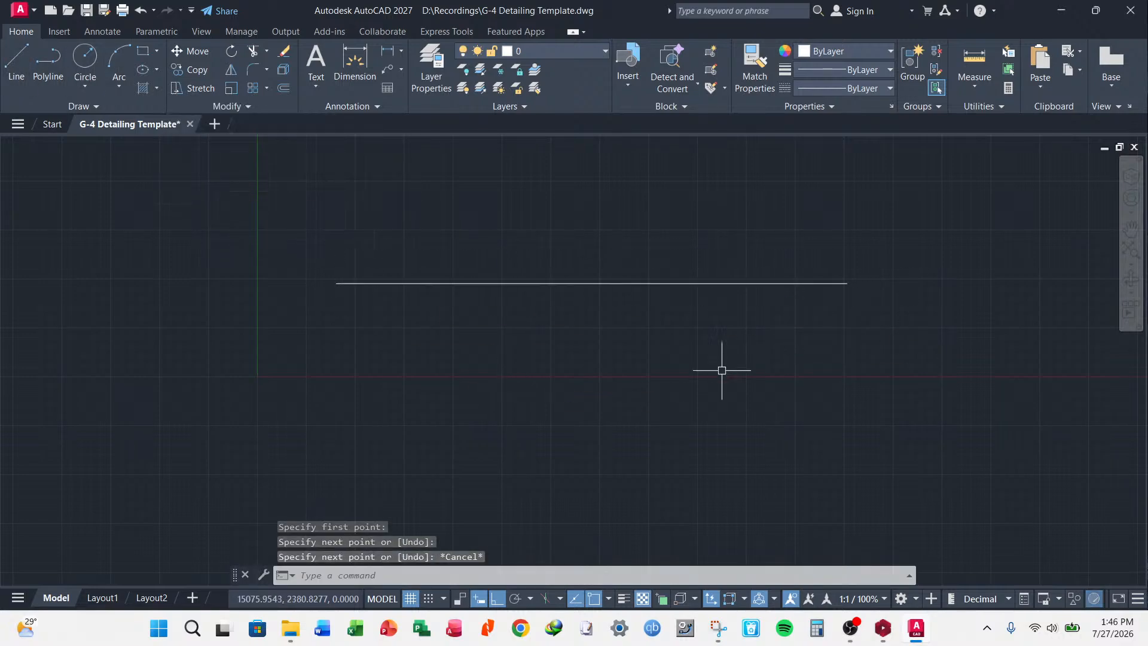
- Break the horizontal line between two points to remove its middle section
click(248, 106)
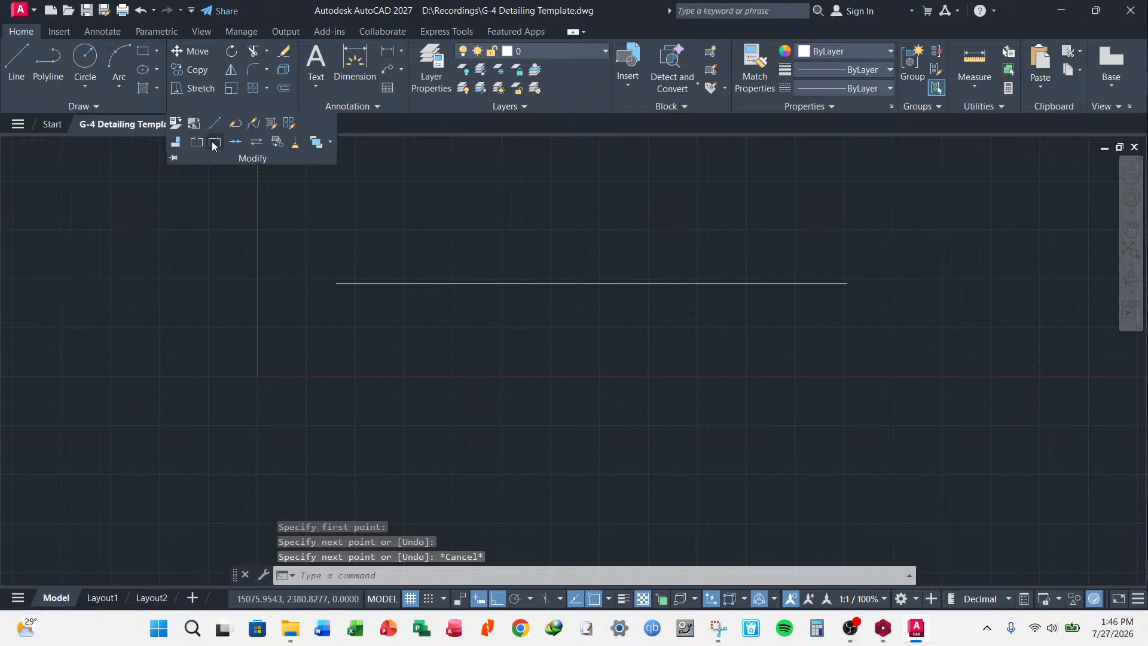
click(202, 141)
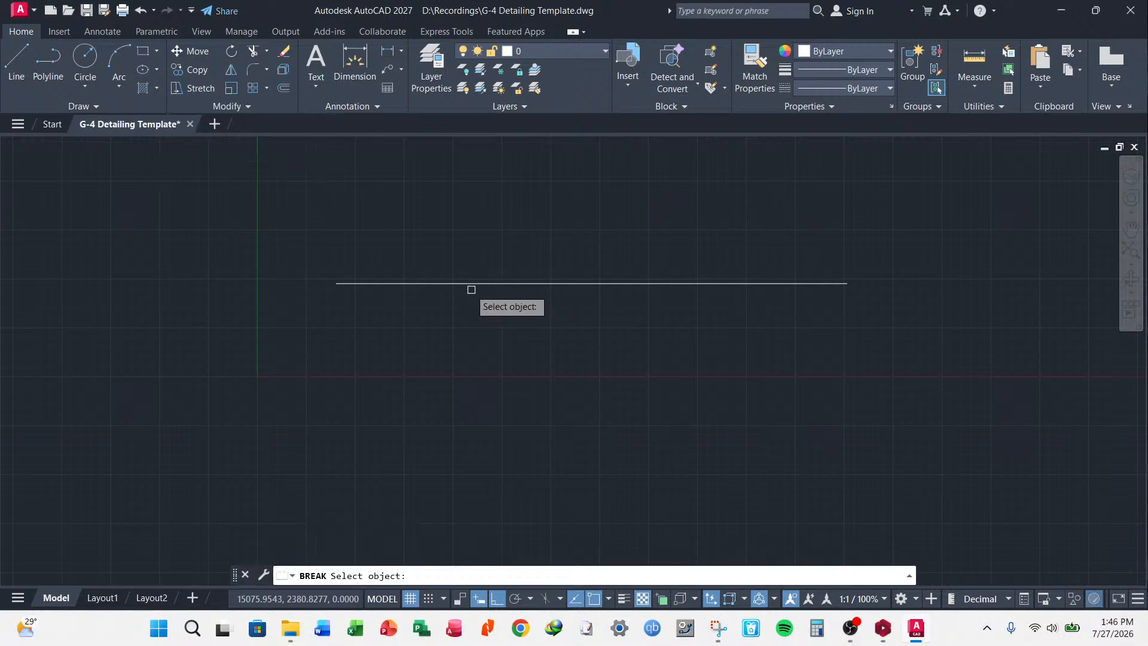
click(511, 281)
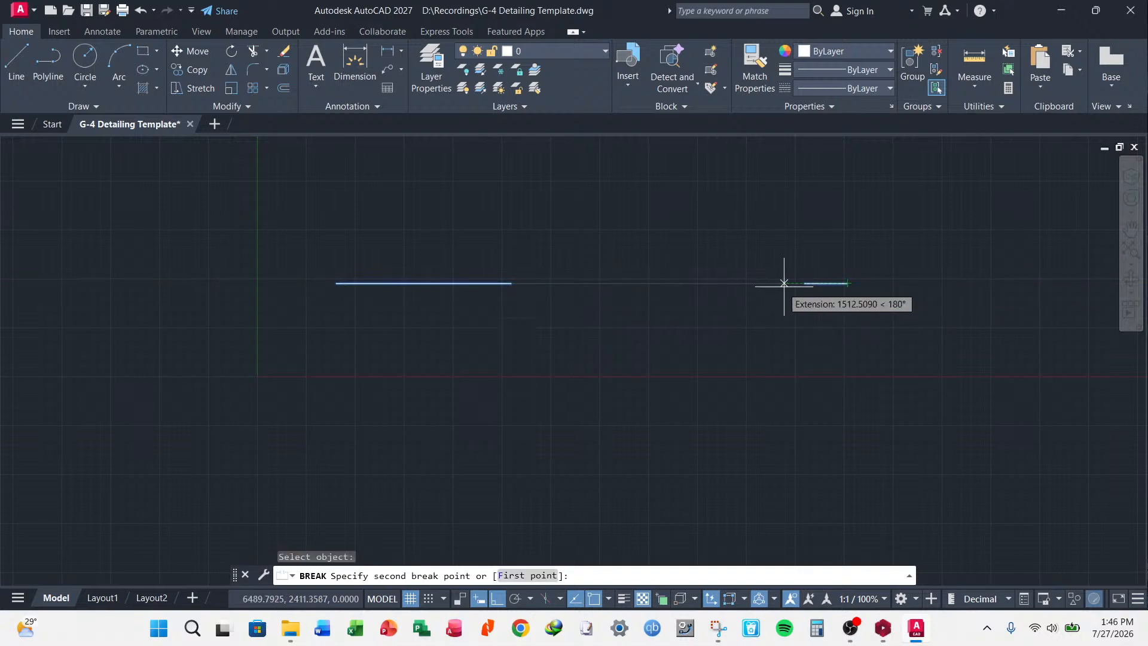
click(690, 282)
key(Escape)
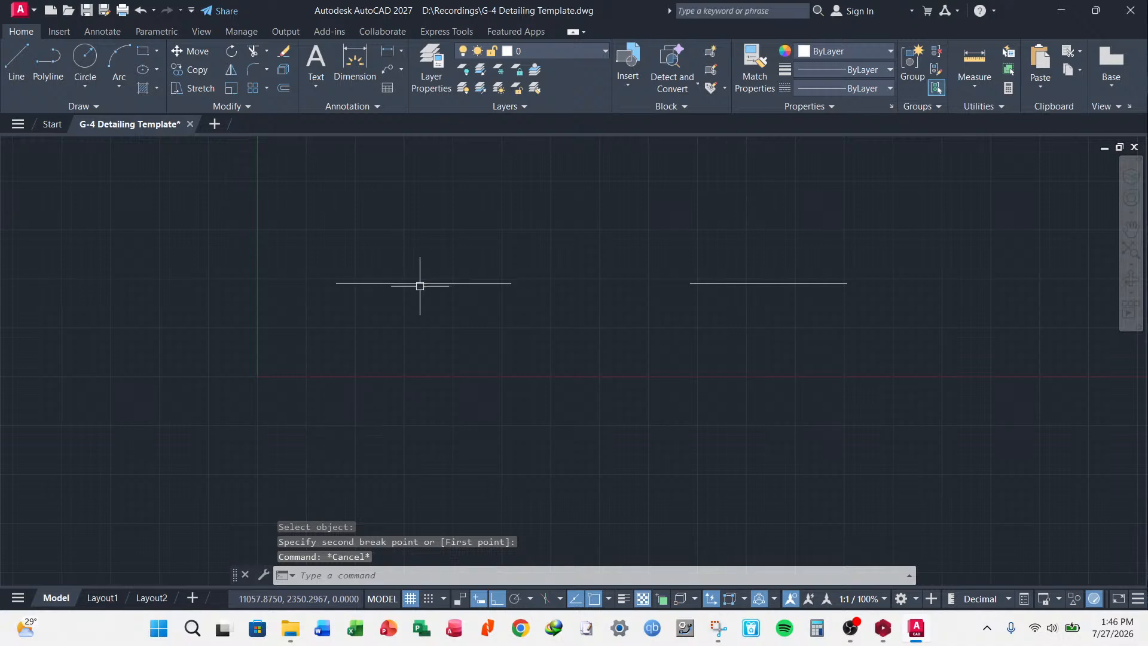
click(247, 106)
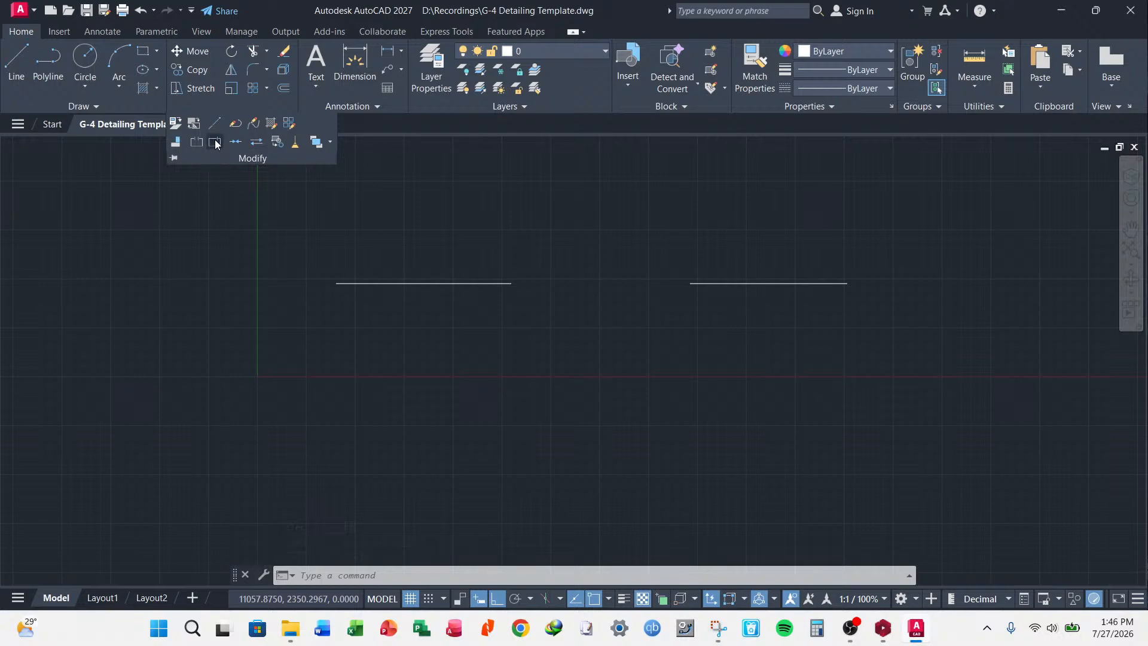
click(216, 141)
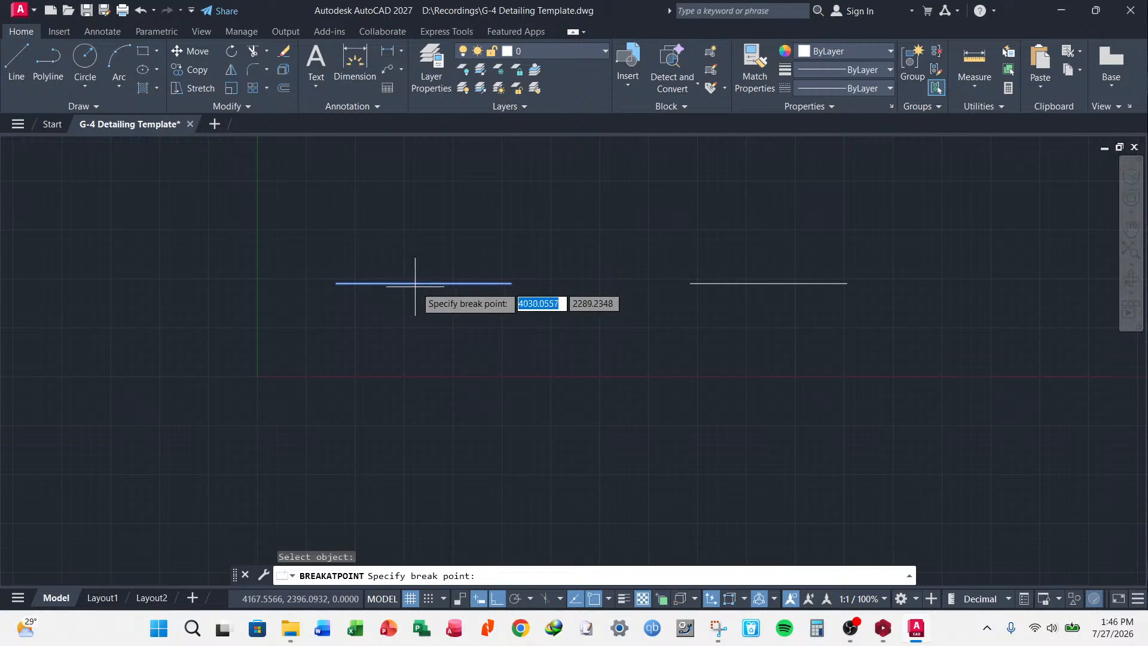
key(Escape)
click(402, 284)
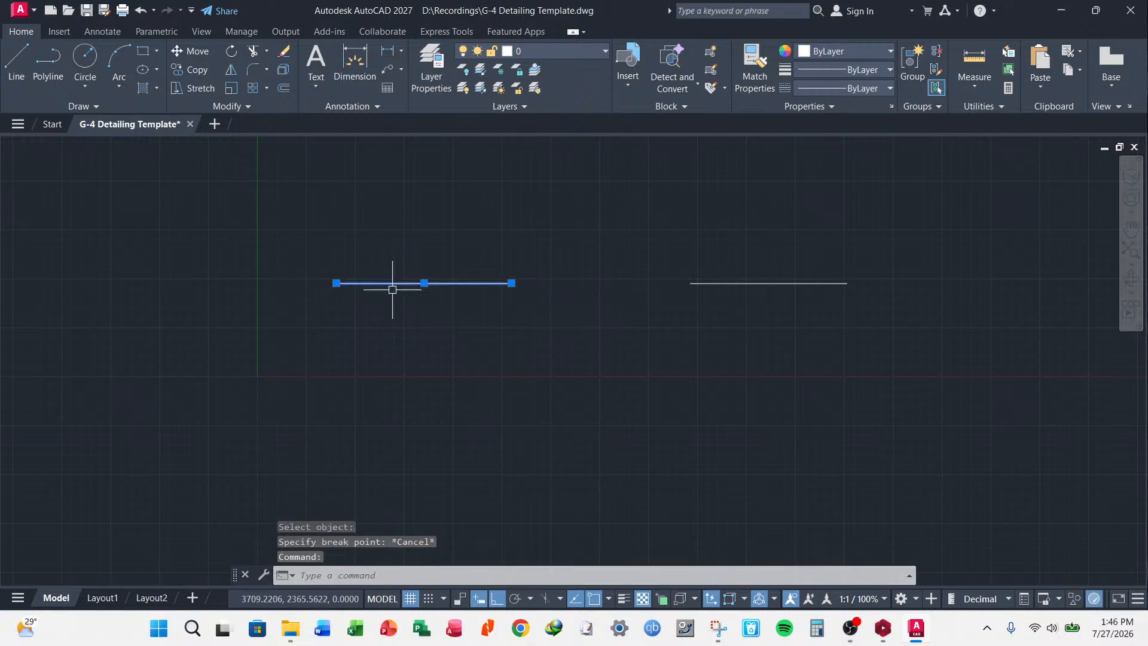
key(Escape)
- Split the left line segment near its middle with Break at Point and check its two pieces by selecting each one
click(238, 107)
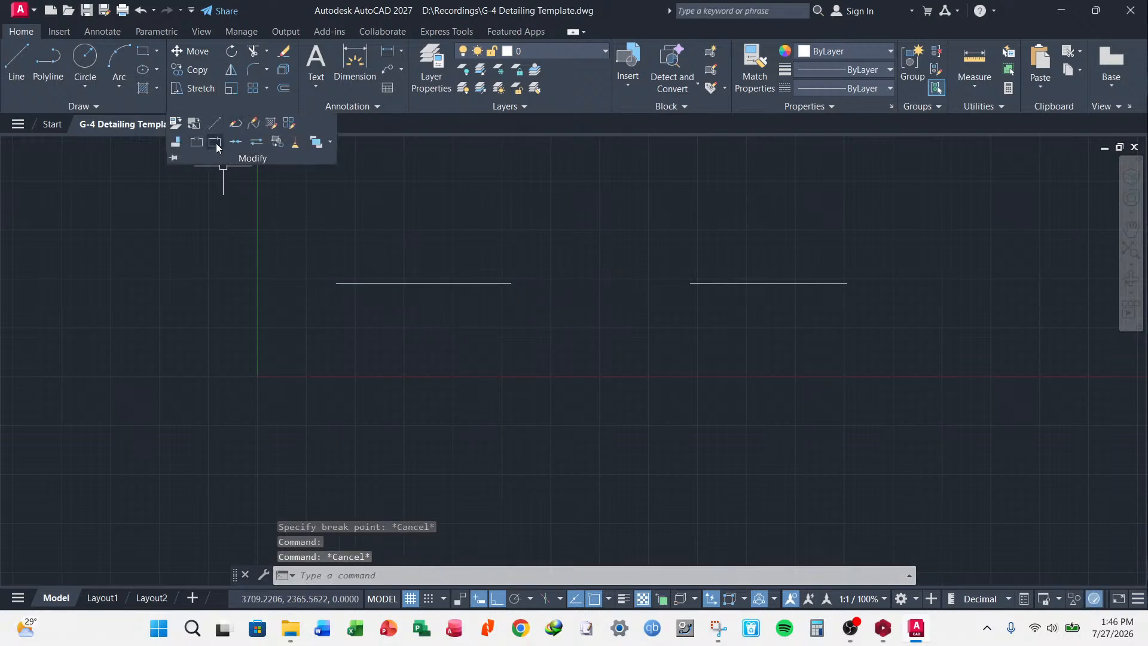
click(216, 142)
click(419, 283)
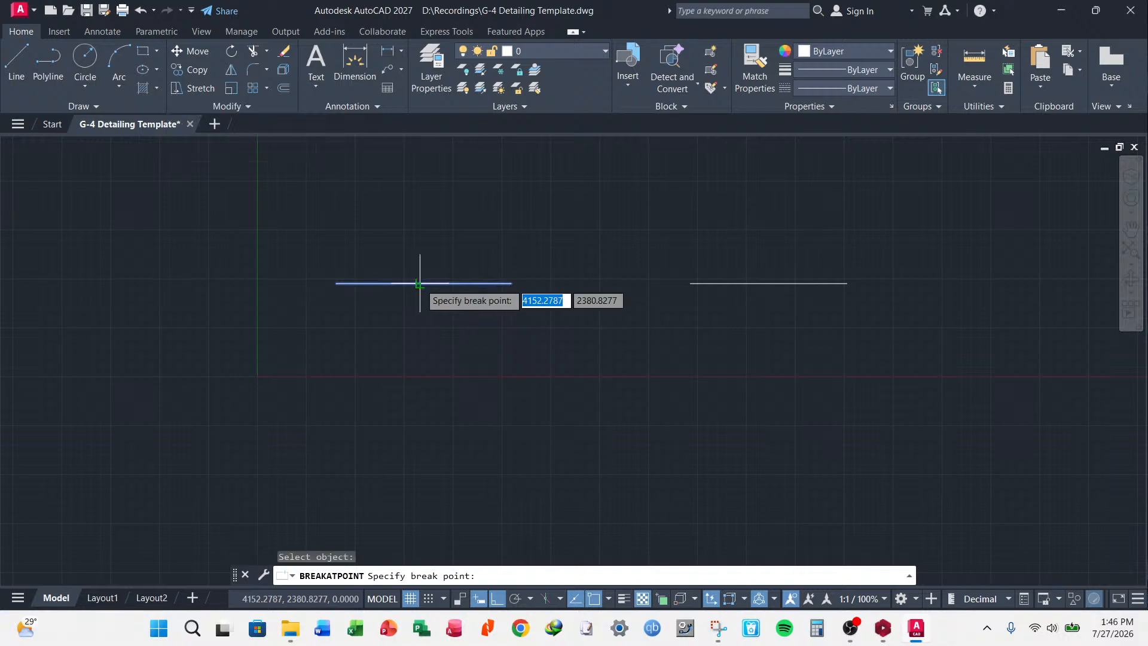
click(419, 283)
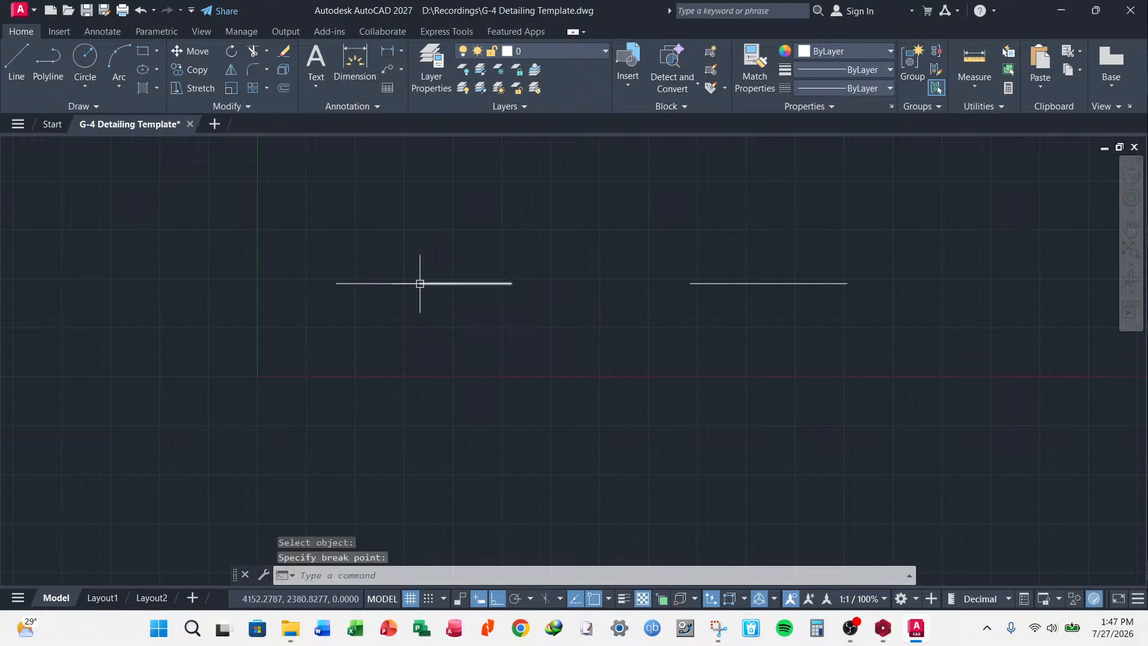
click(403, 285)
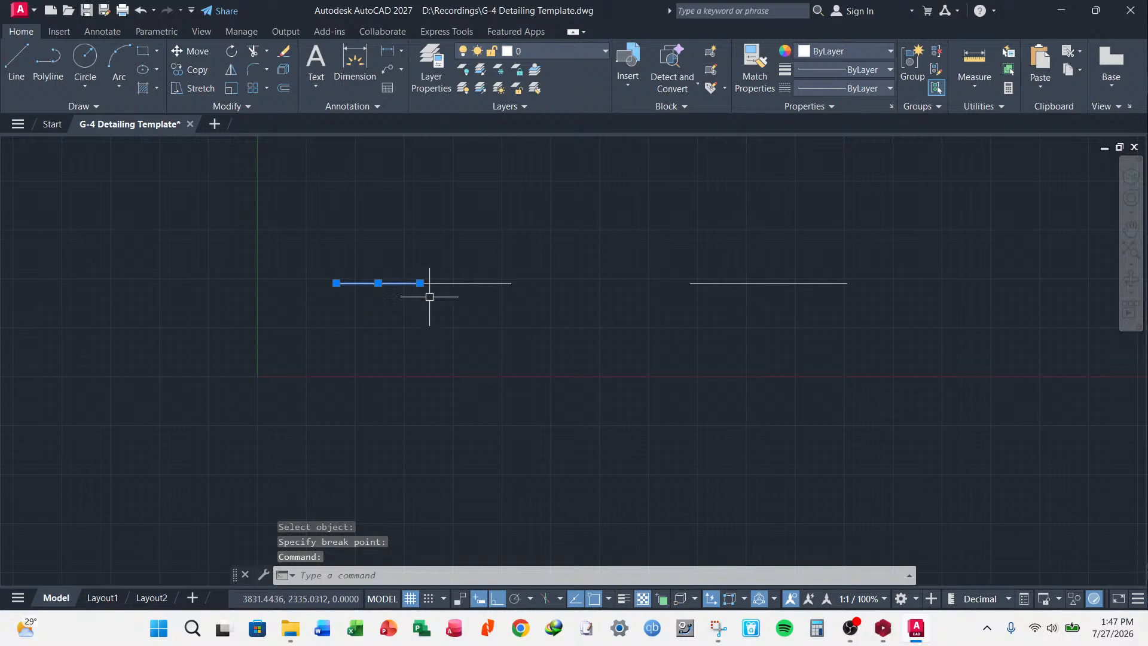
key(Escape)
click(451, 283)
key(Escape)
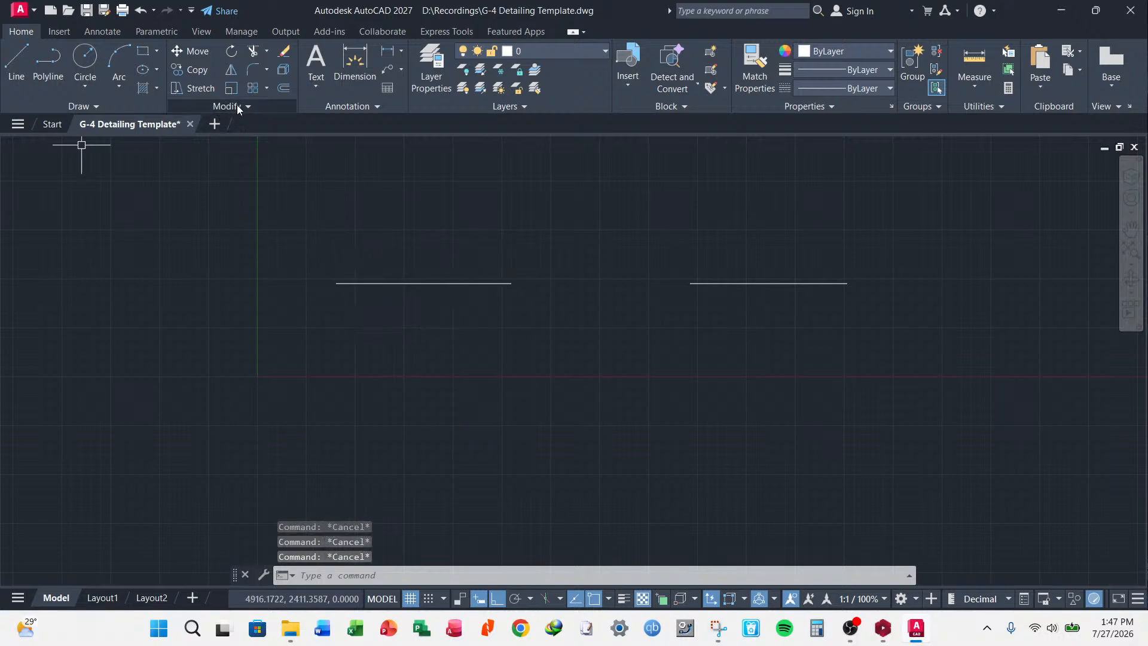
click(237, 106)
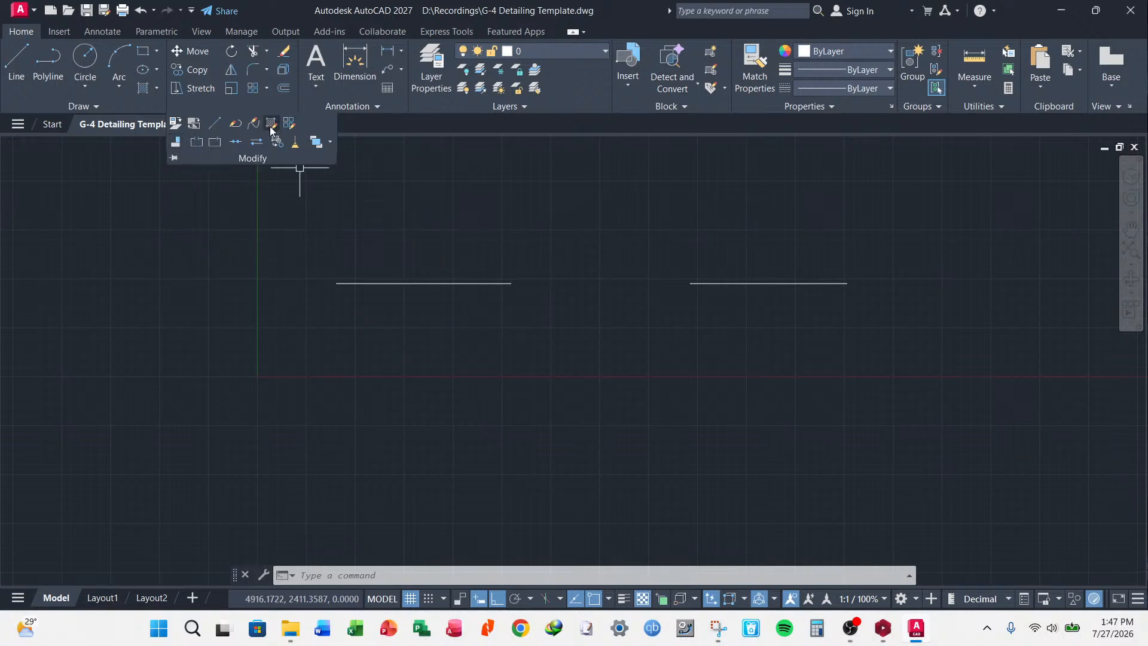
key(Escape)
key(Escape)
key(Escape)
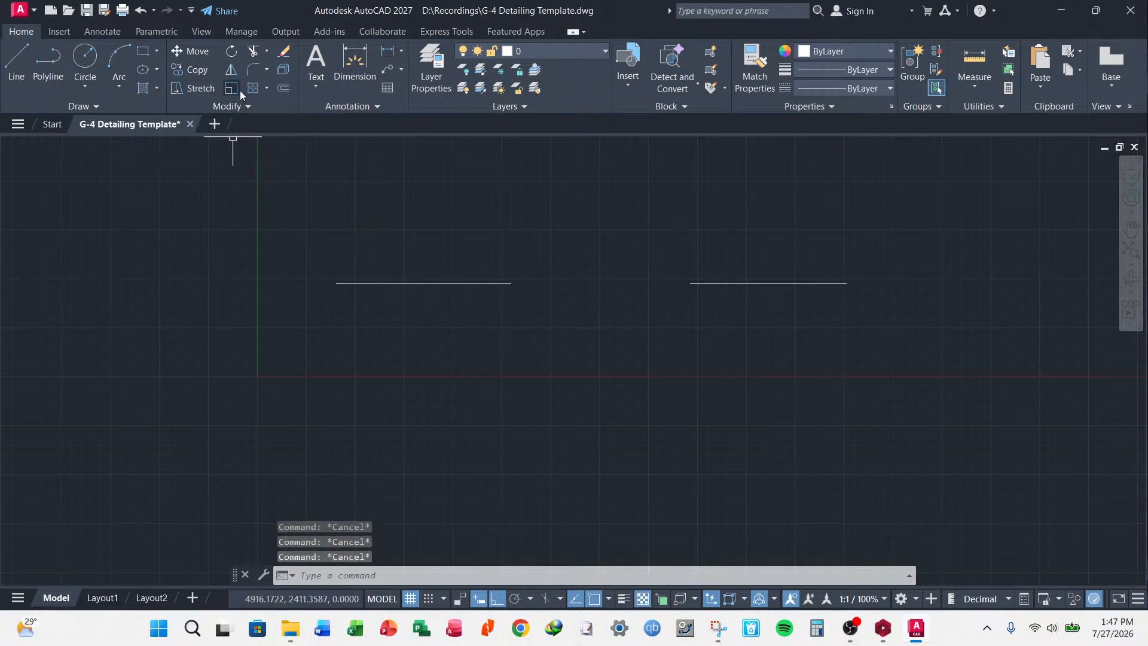
- Erase all three remaining line segments with one crossing selection
scroll(444, 314, down, 2)
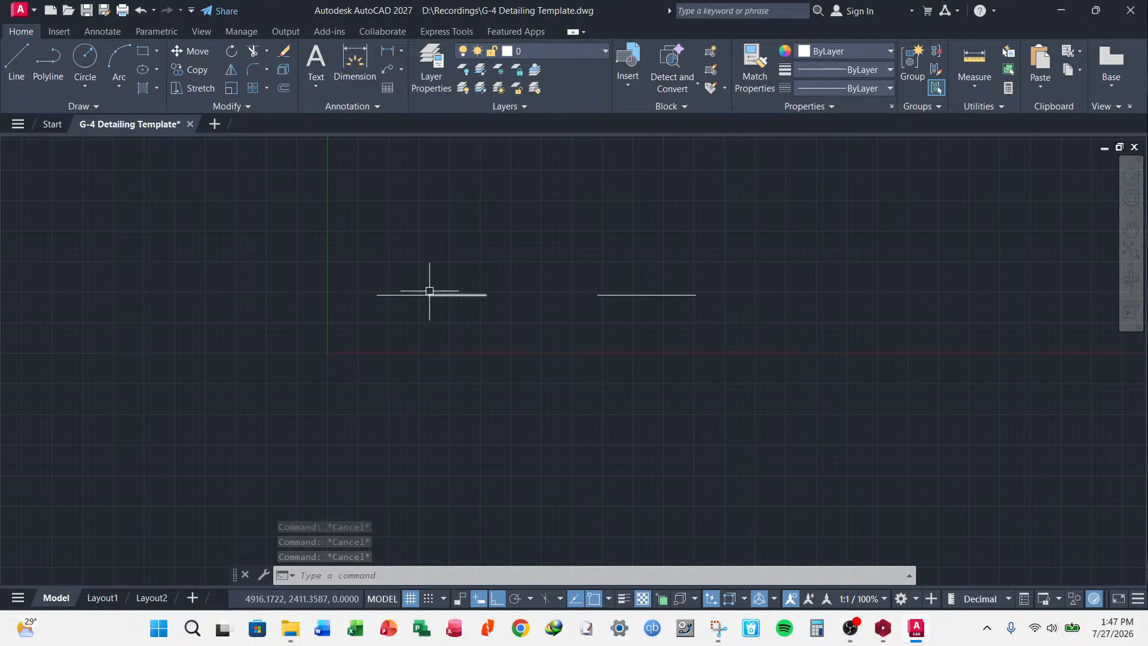
drag(636, 263, 397, 331)
key(Delete)
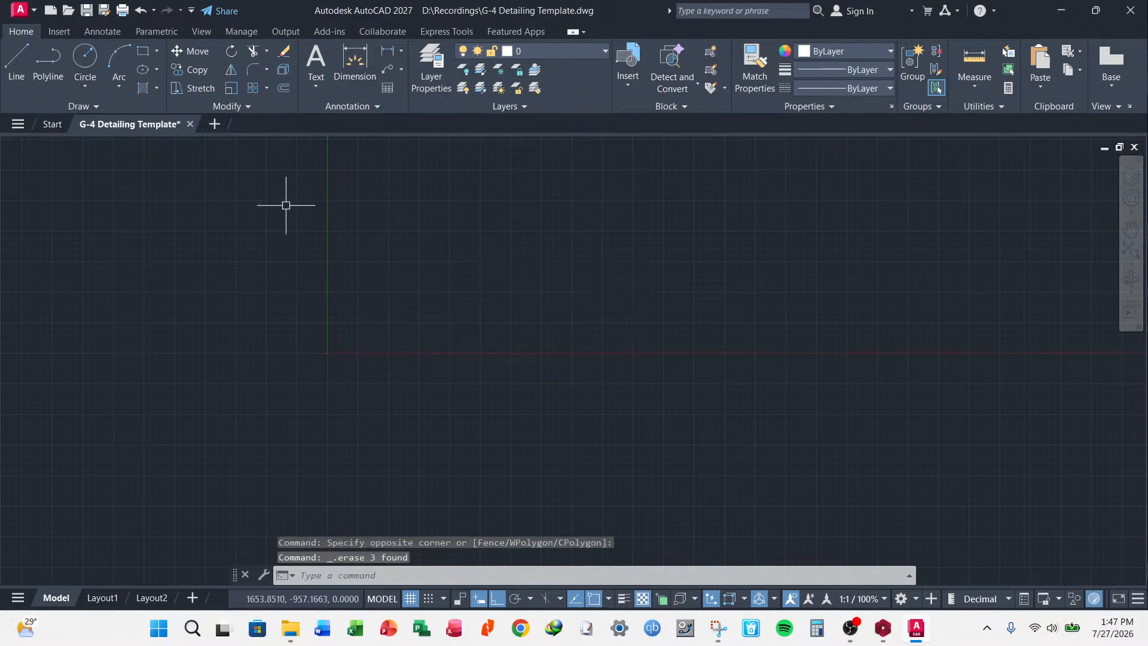
- Draw a circle above the X axis using the Diameter option, with a diameter of 3000
click(85, 57)
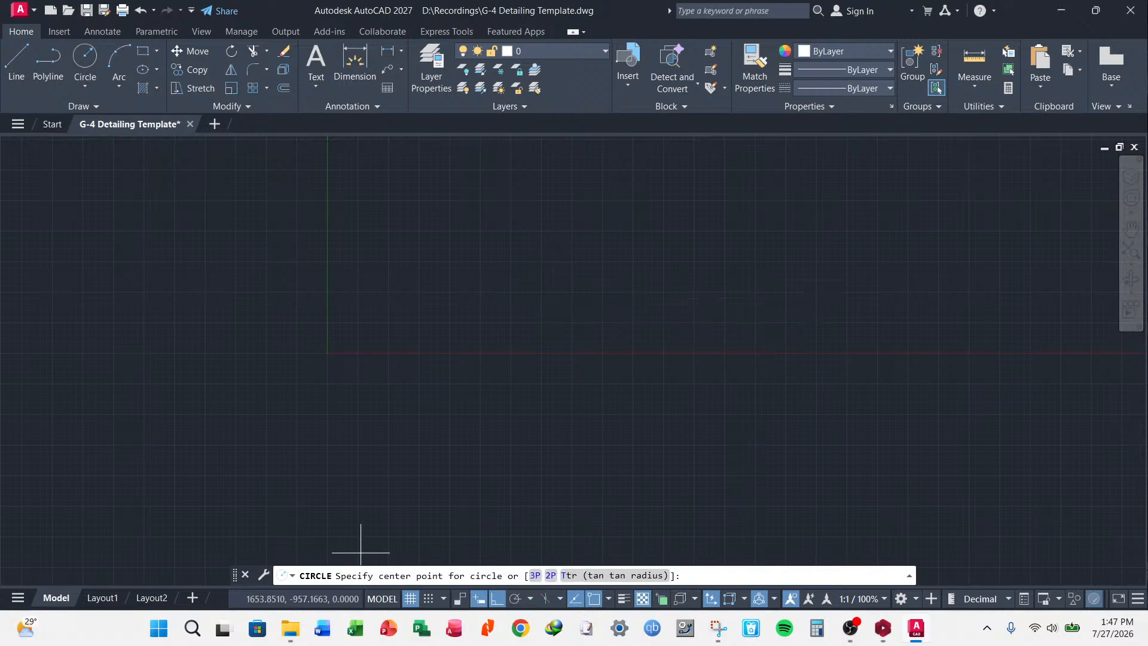
click(566, 312)
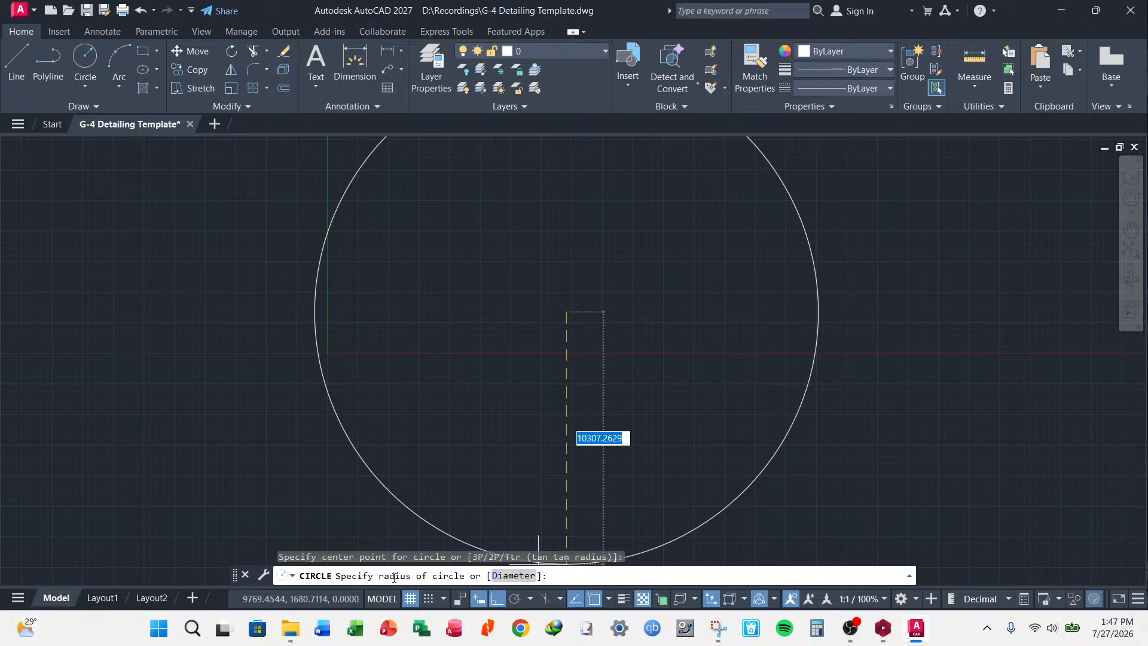
click(515, 576)
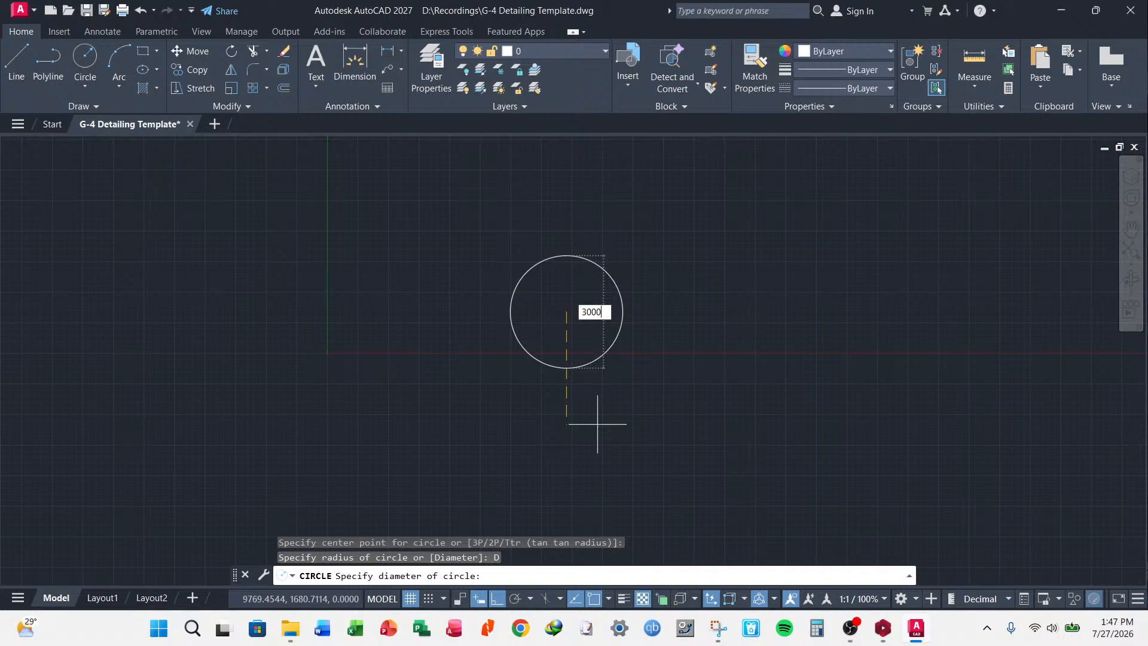
key(Return)
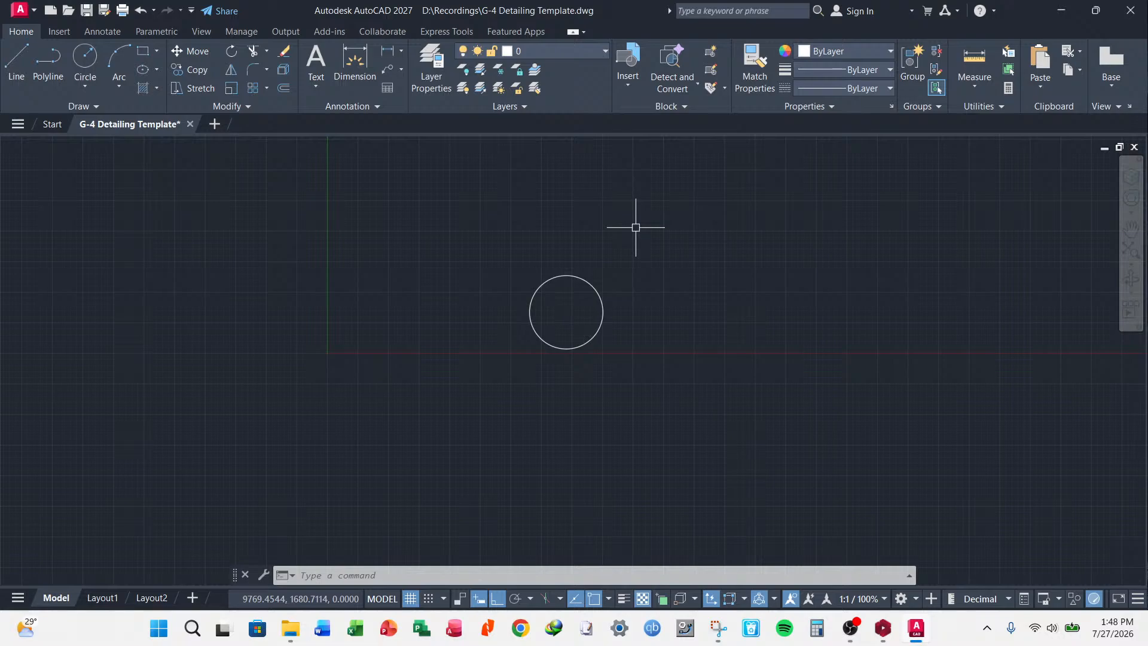
- Begin a rectangle with its first corner at the circle's centre
click(147, 51)
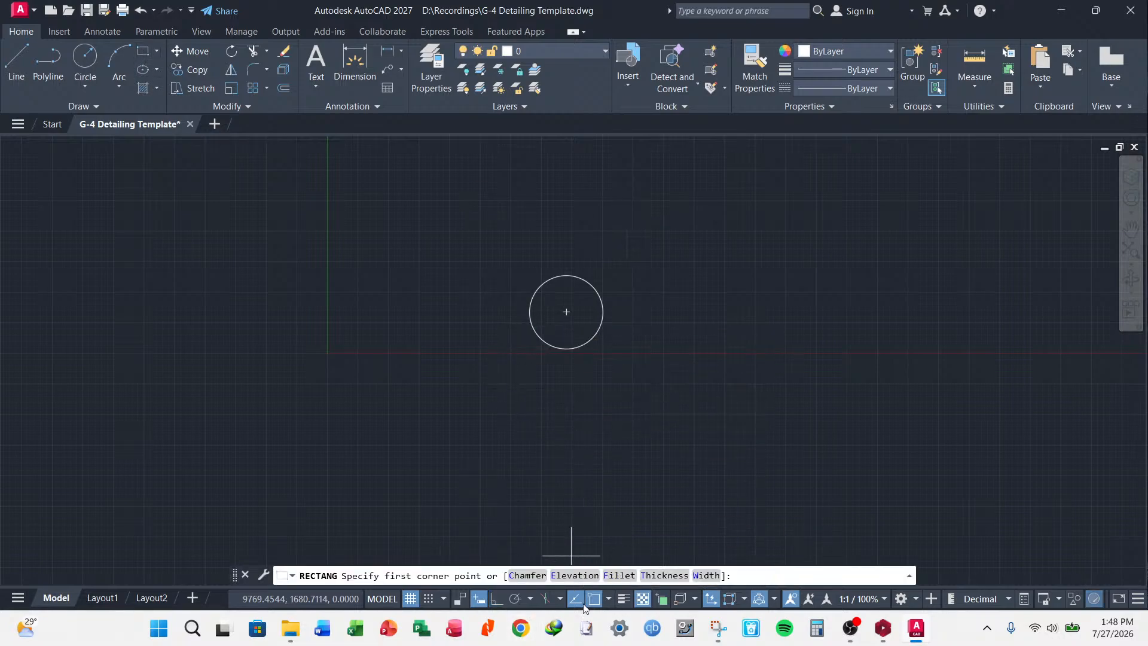
click(566, 311)
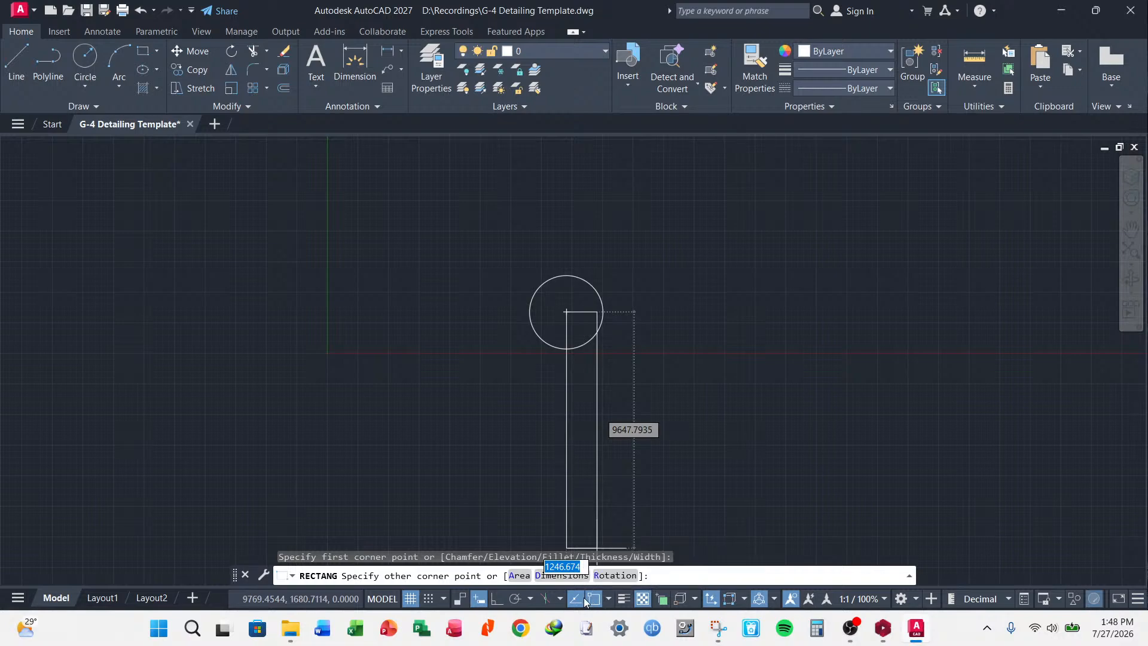
- Draw a 3000 by 3000 square by its dimensions, starting at the circle's center and extending down and to the right
click(559, 575)
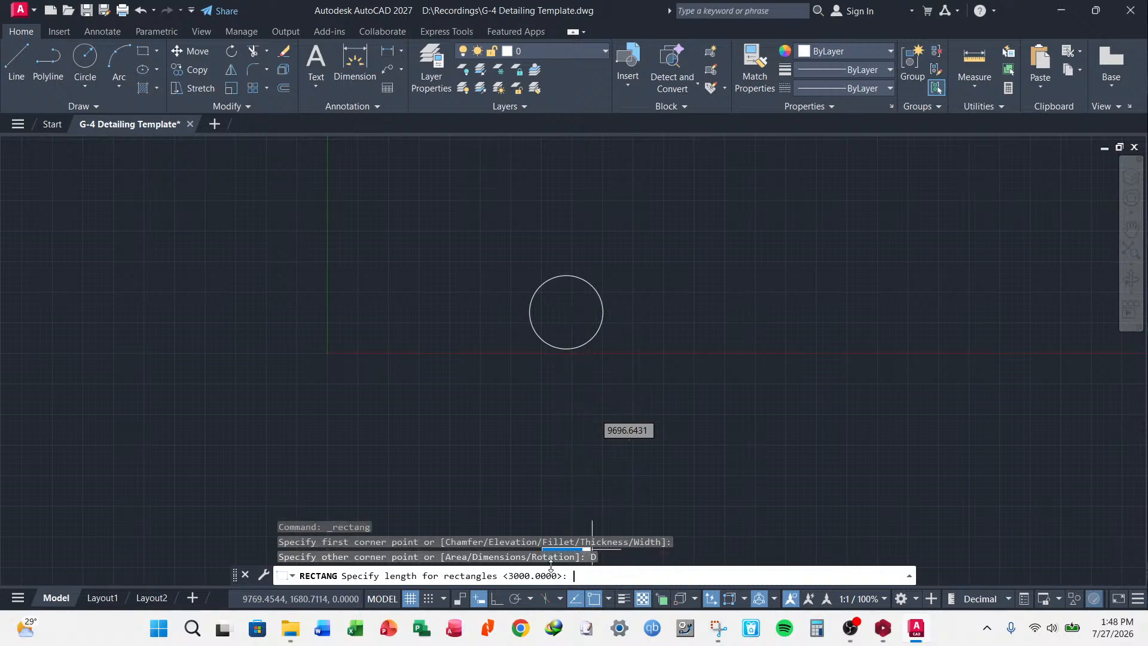
key(Return)
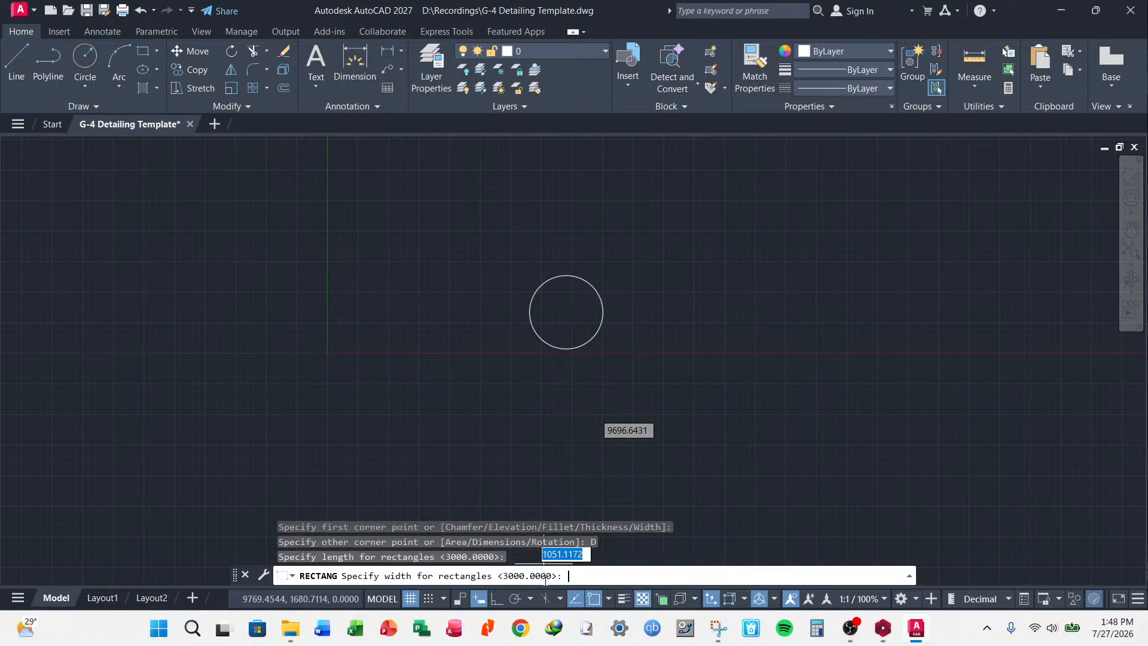
key(Return)
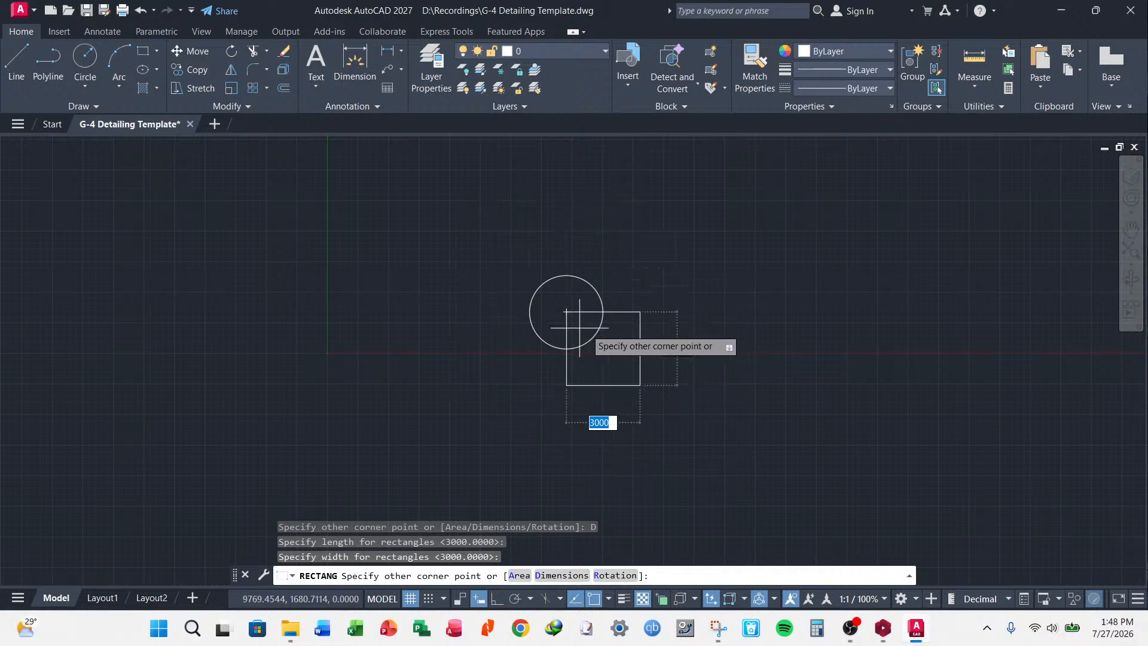
click(717, 394)
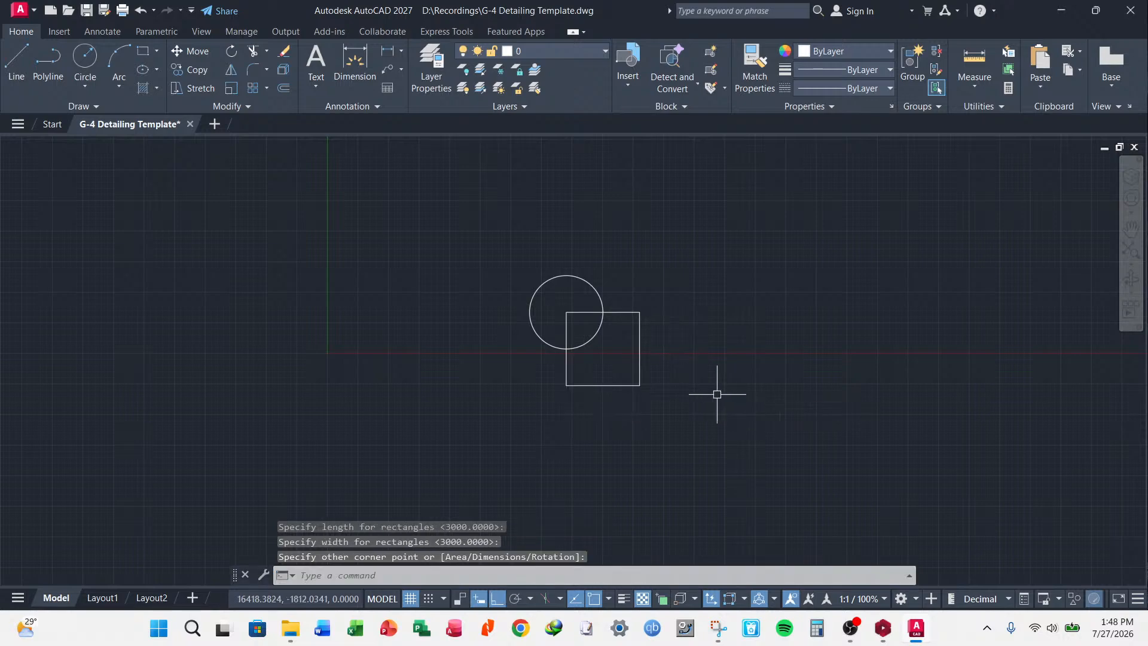
- Move the square from its geometric center onto the circle's center, with Ortho mode turned off
click(661, 299)
click(622, 347)
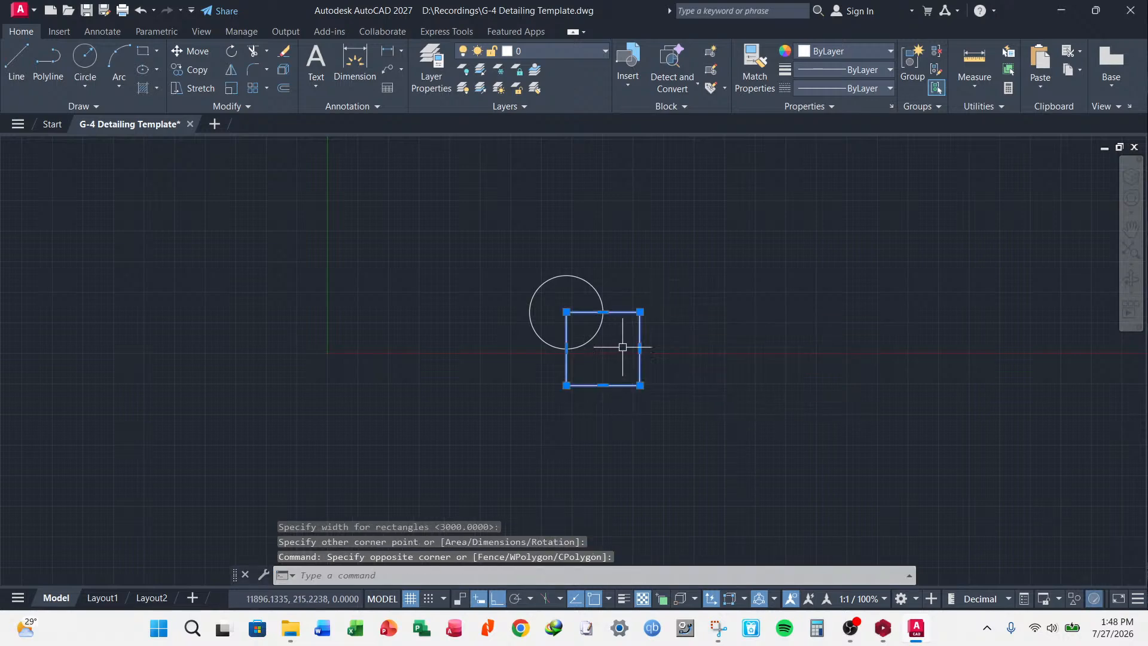
right_click(682, 286)
key(Escape)
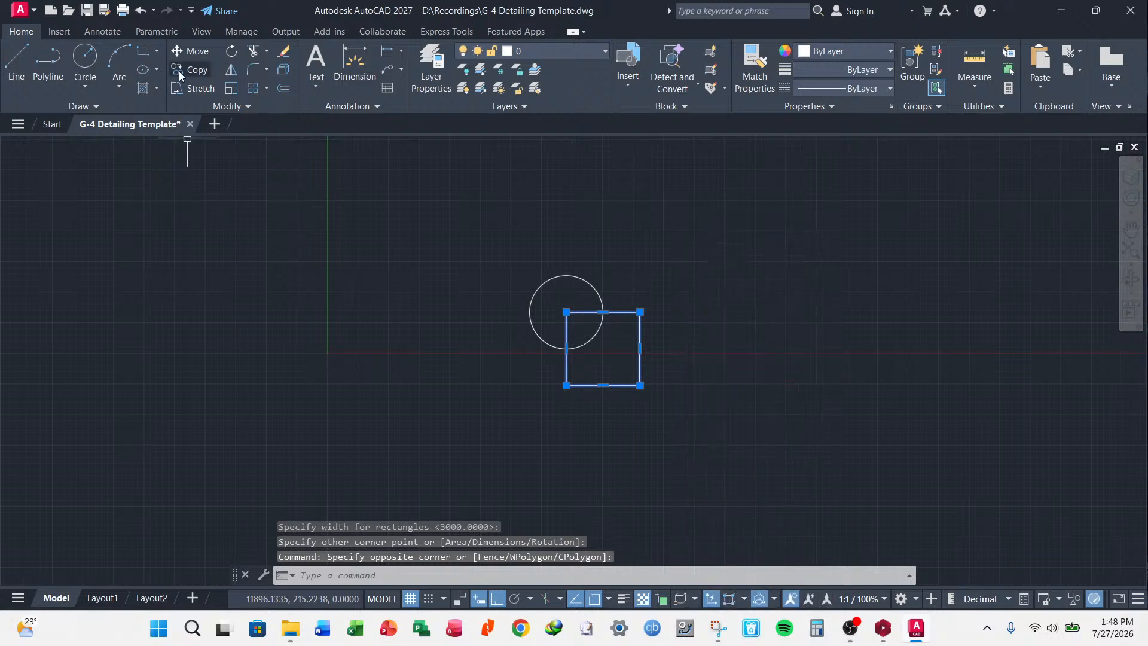
click(195, 51)
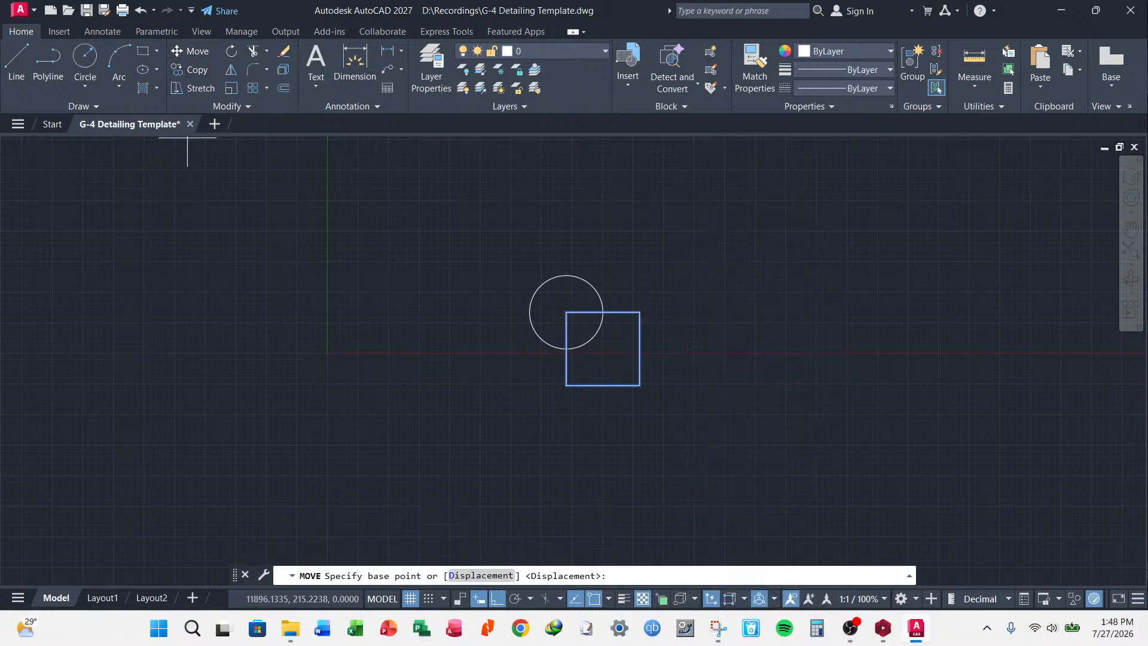
click(603, 348)
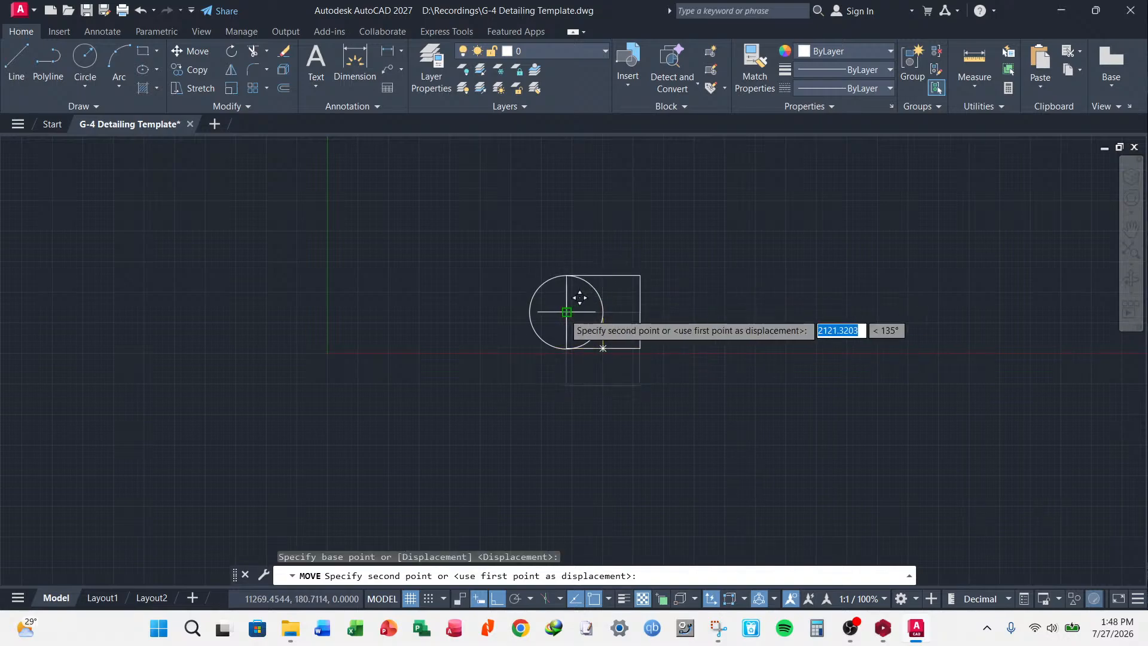
click(496, 600)
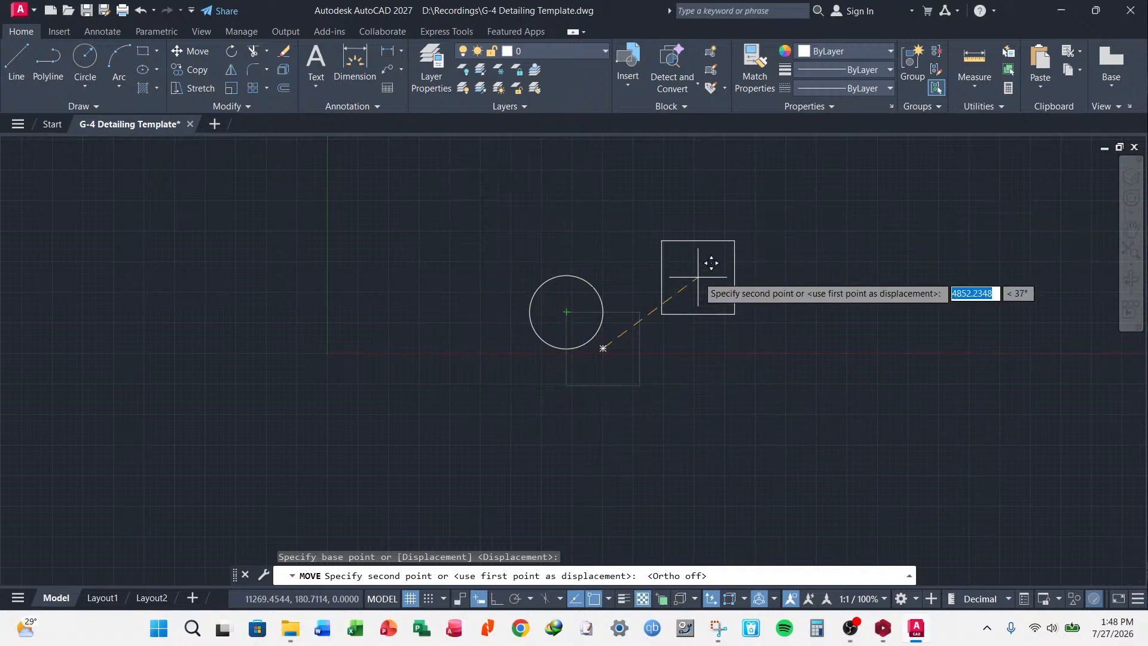
click(567, 311)
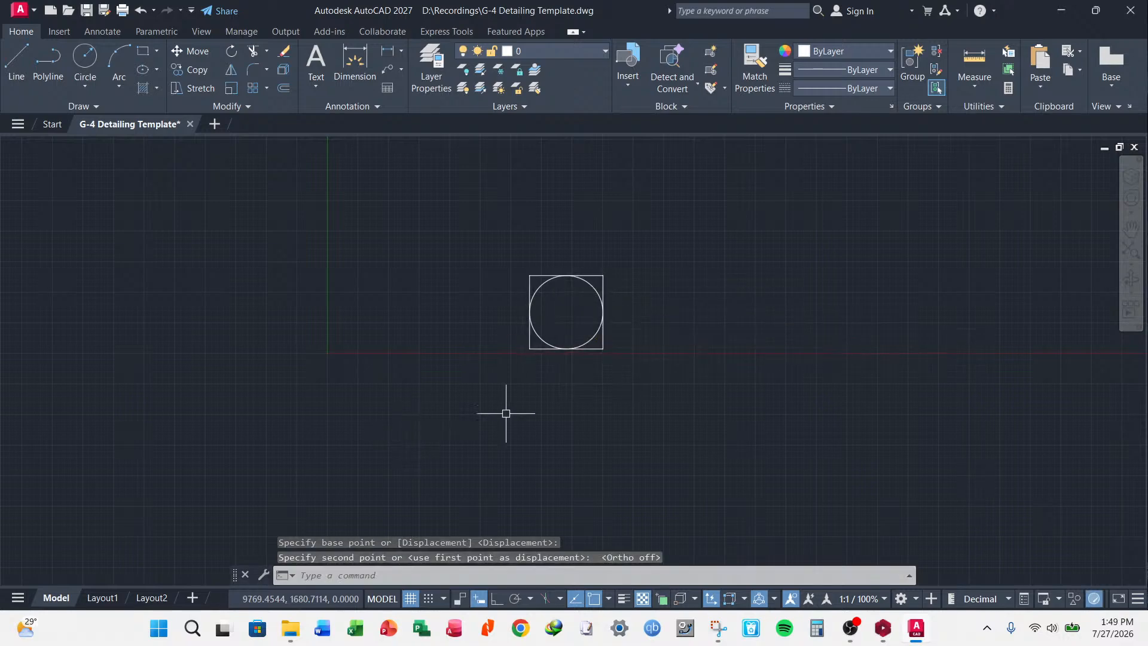
key(Escape)
key(Escape)
key(Escape)
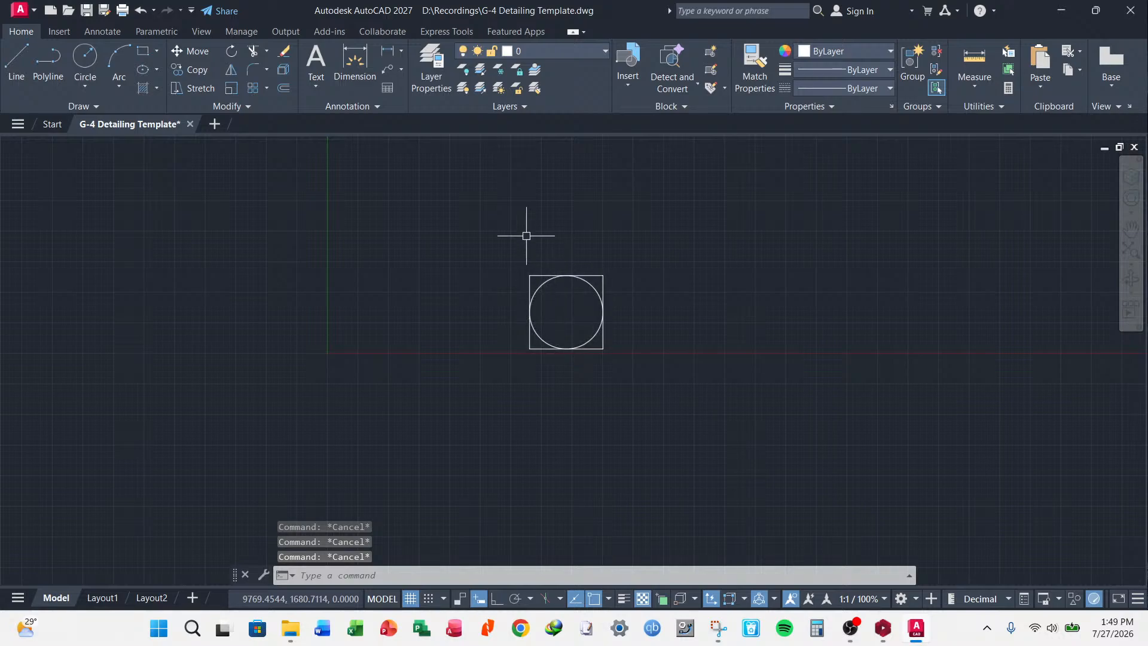
- Check distances from the square's upper-left corner along its left side with the Distance measurement
click(981, 86)
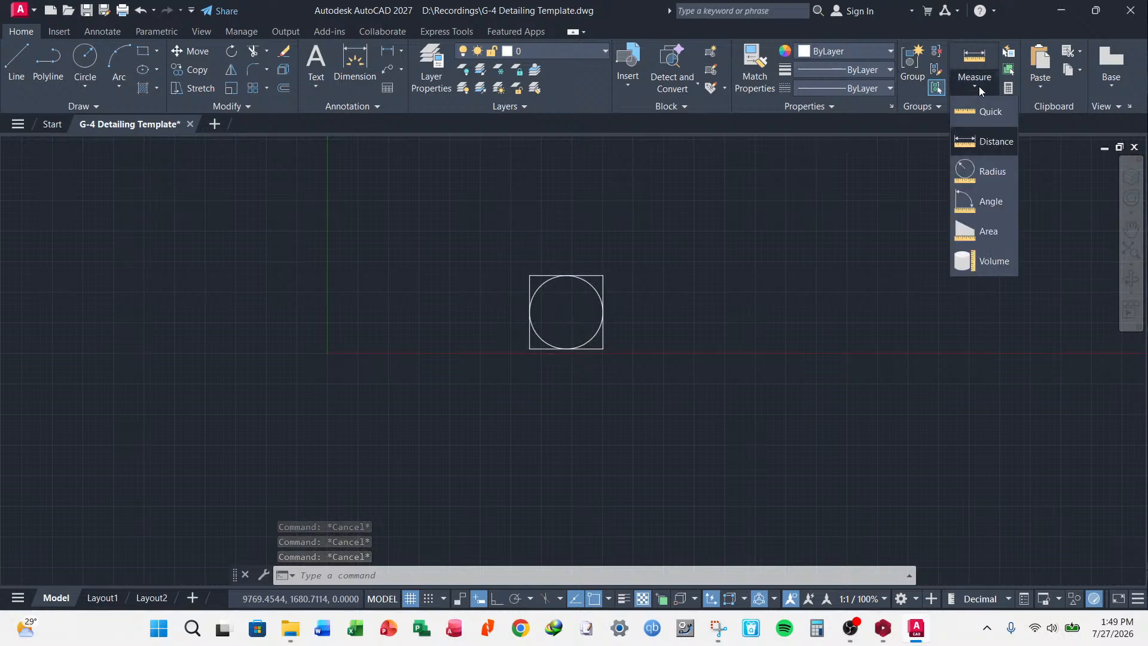
click(991, 144)
scroll(515, 277, up, 2)
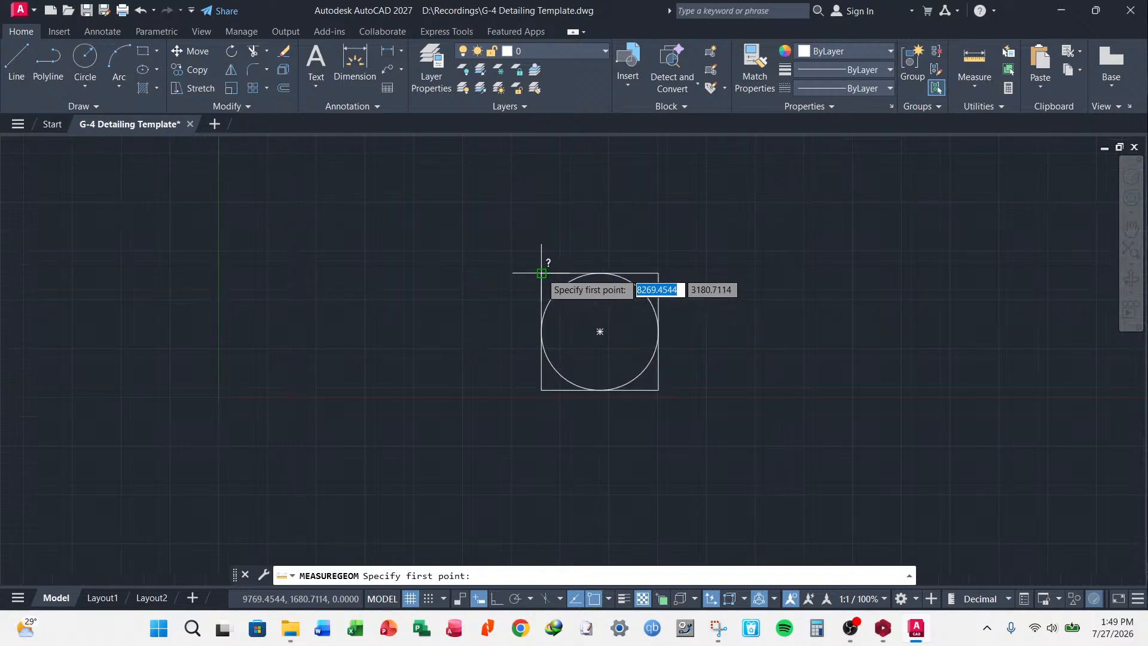
click(541, 273)
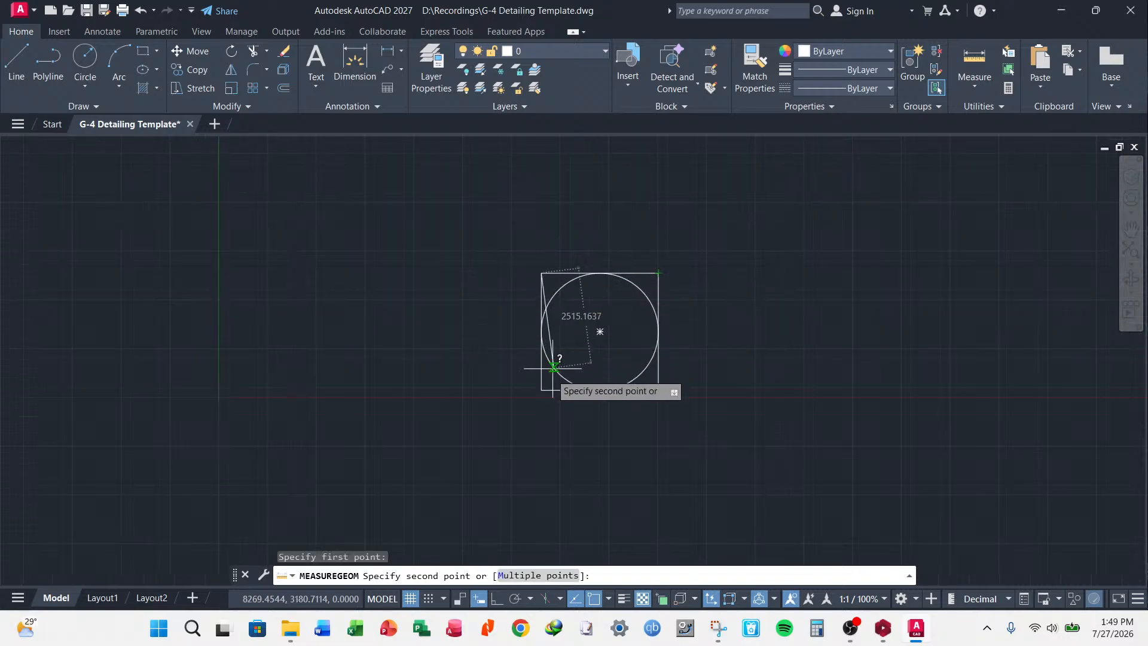
key(Escape)
key(Escape)
key(Escape)
key(Escape)
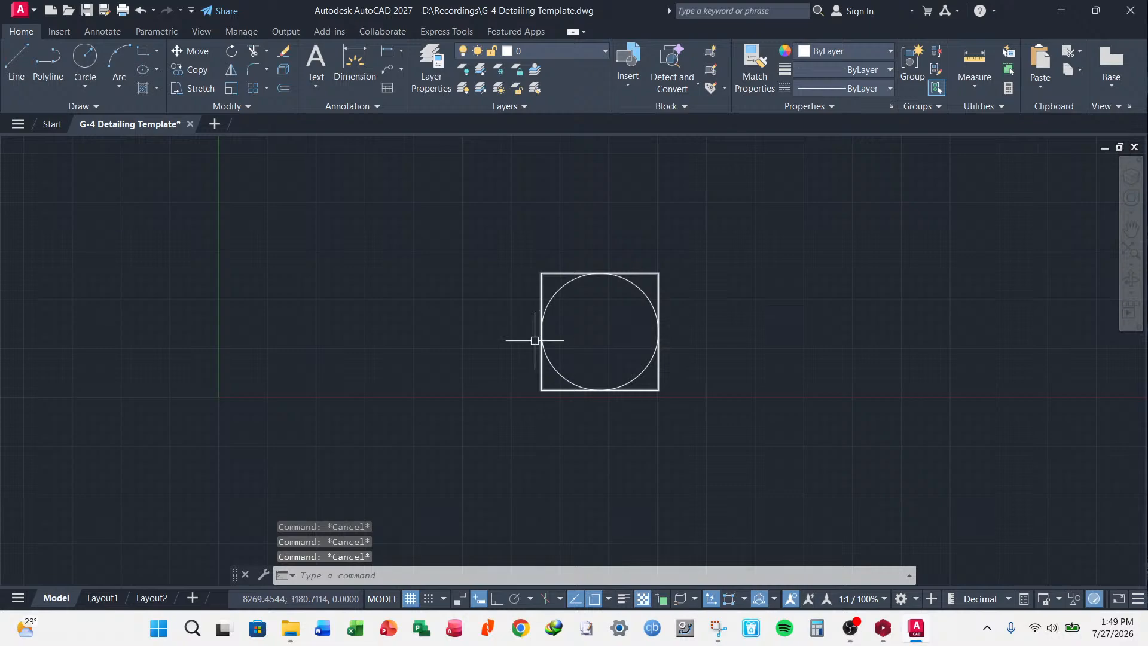
click(461, 230)
click(702, 436)
key(Escape)
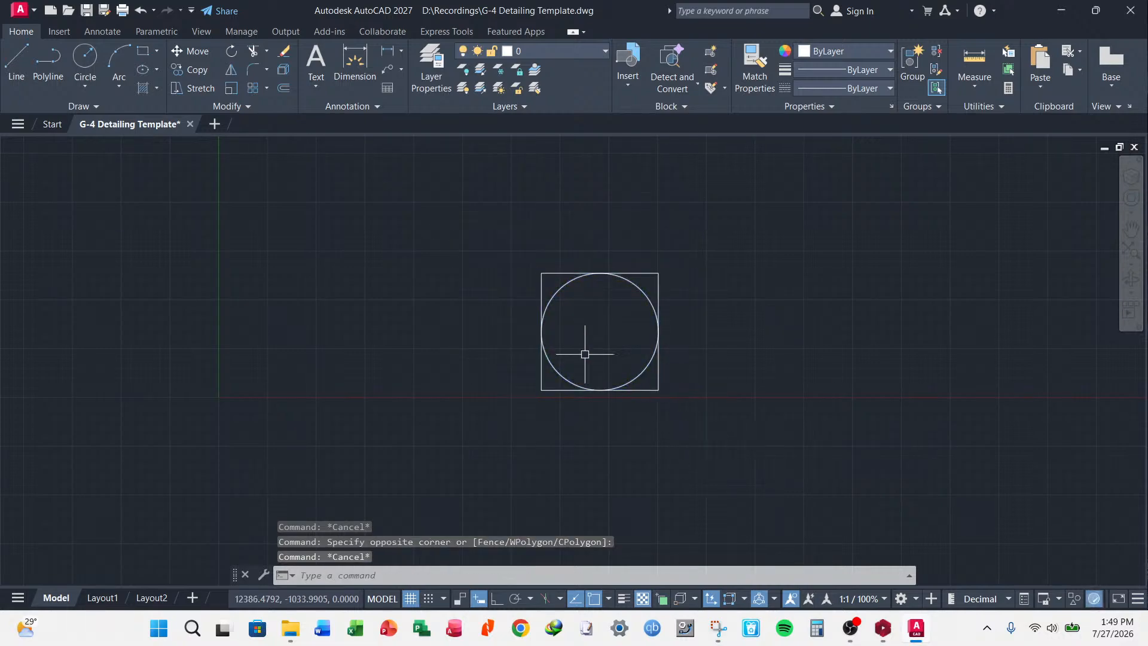
click(511, 226)
click(715, 441)
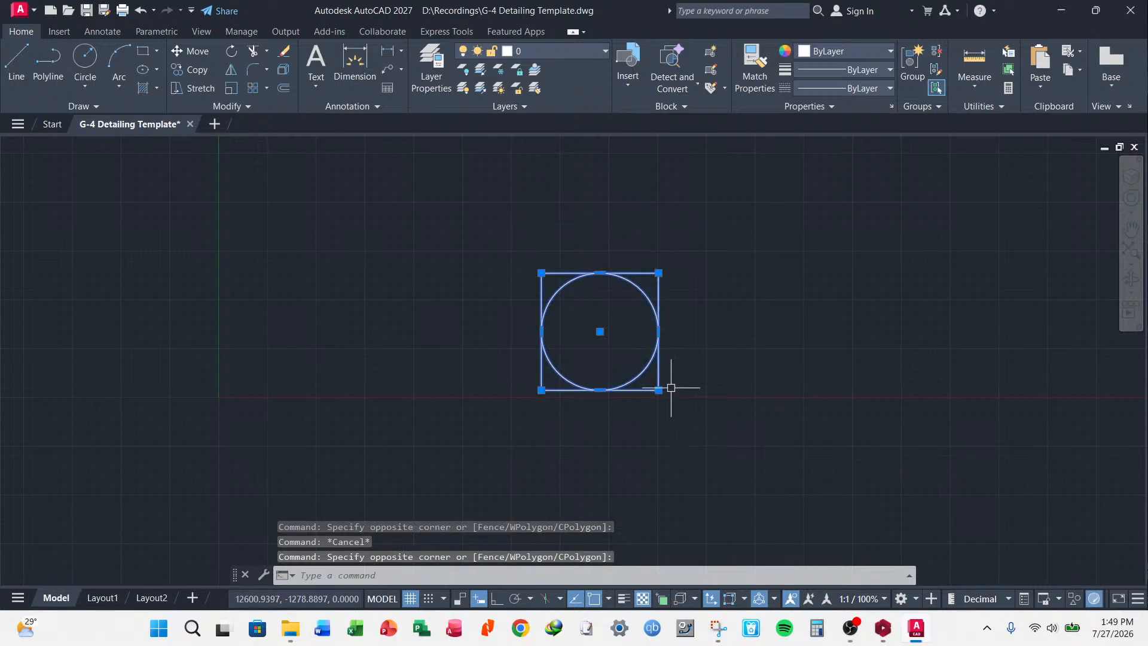
key(Escape)
click(503, 230)
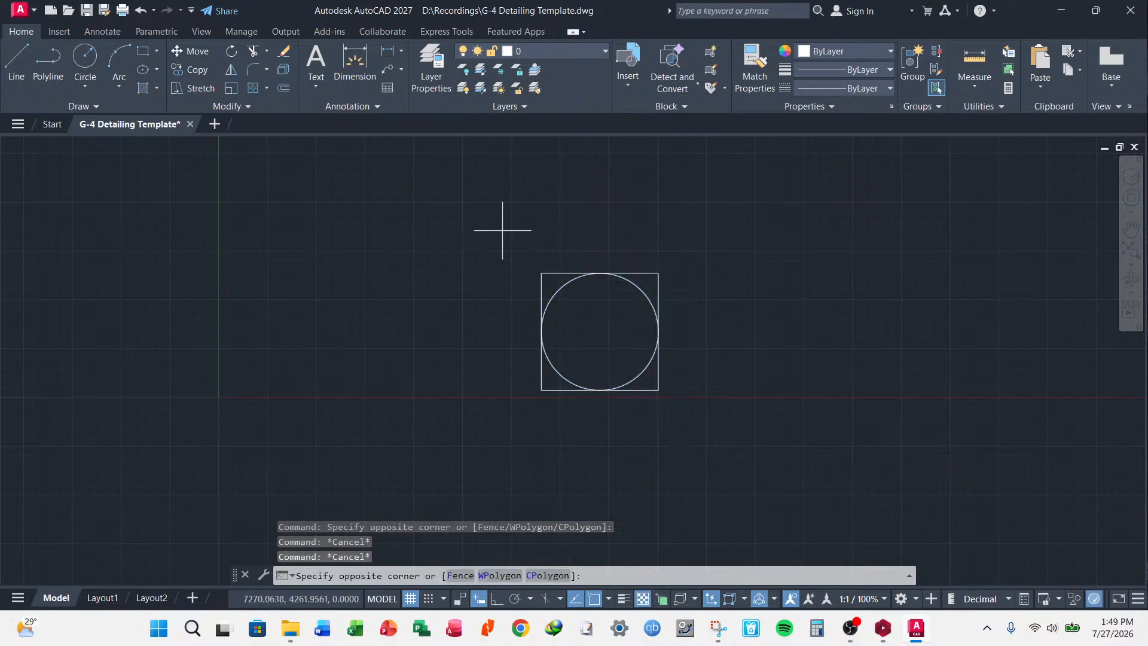
click(765, 441)
key(Escape)
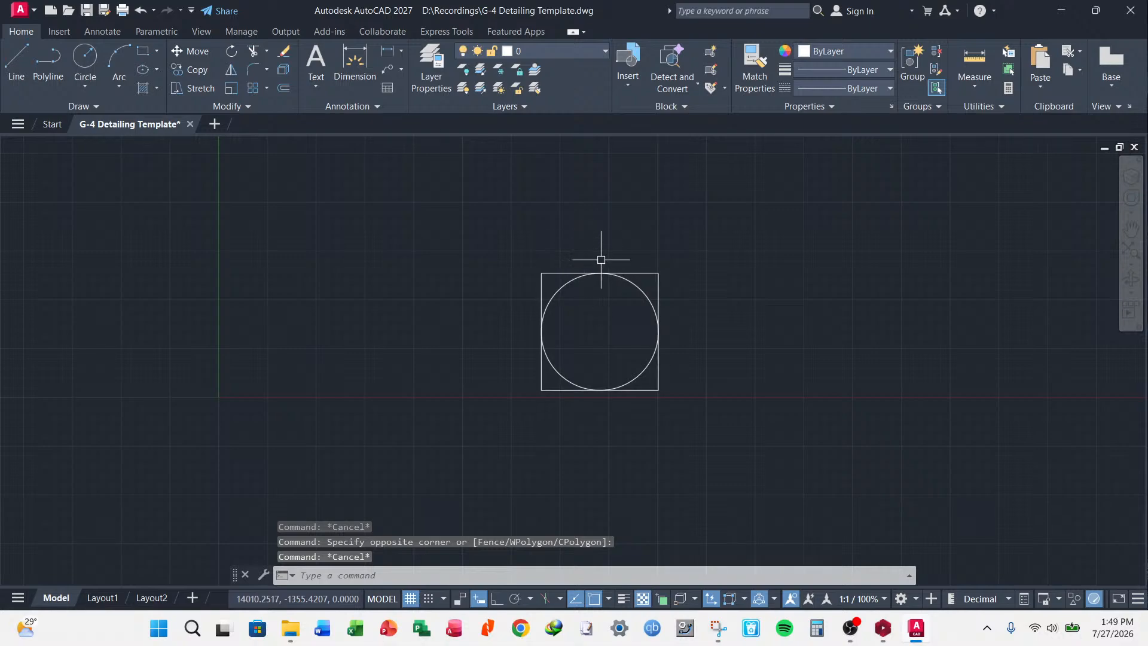
click(484, 225)
key(Escape)
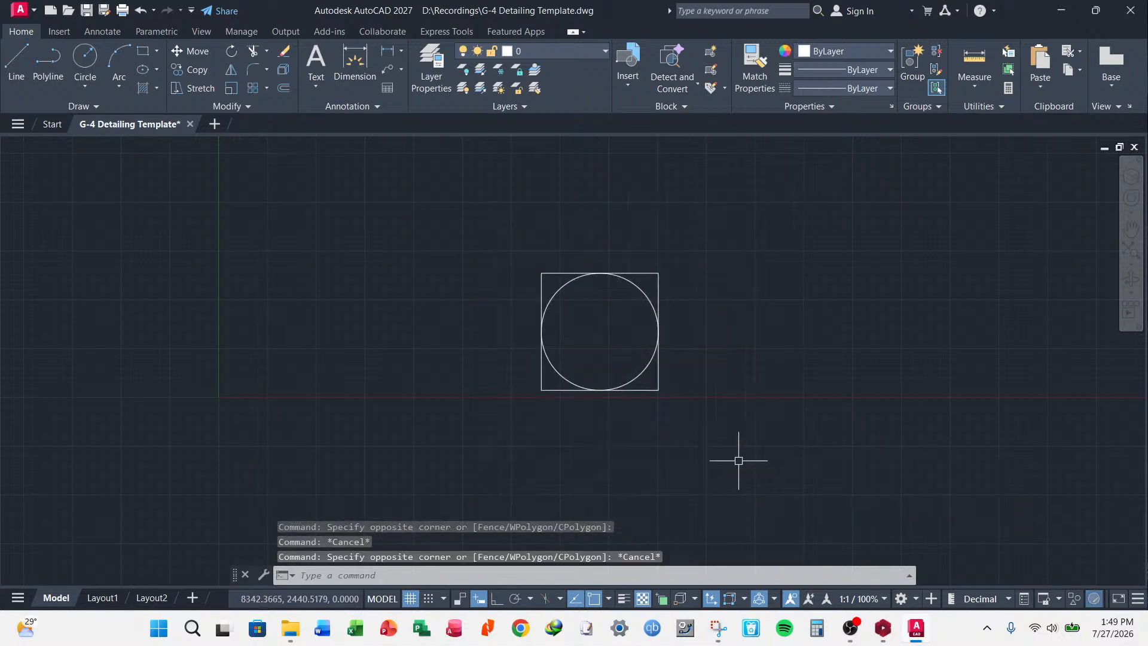
- Scale the circle and square together by a factor of 2 about their common center
click(504, 240)
click(718, 447)
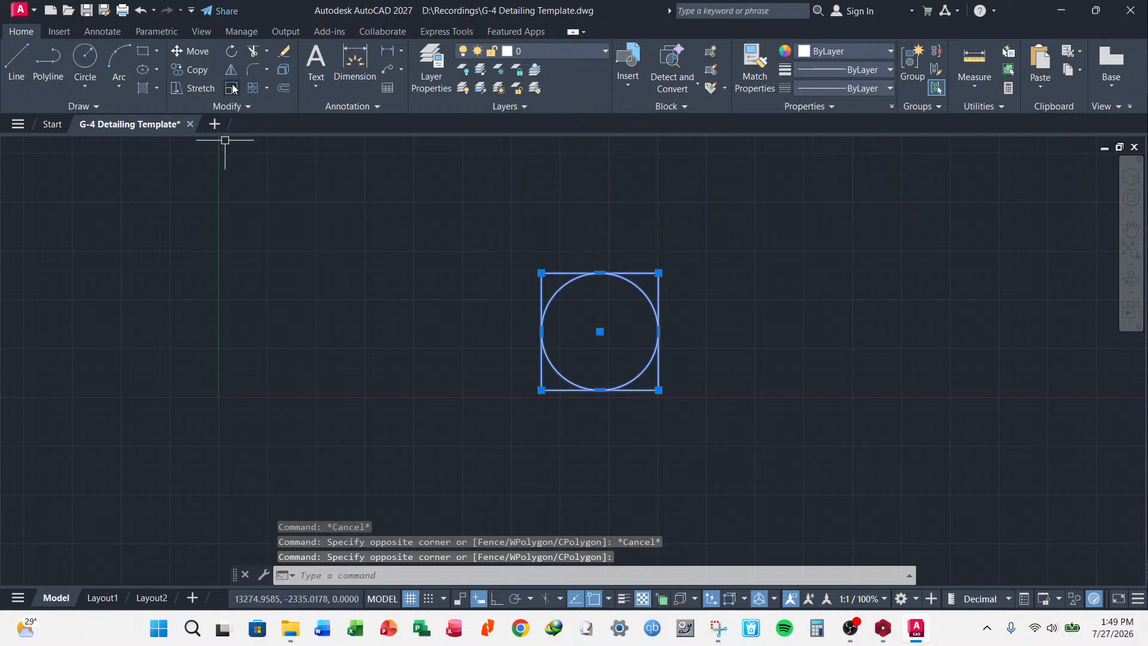
click(232, 88)
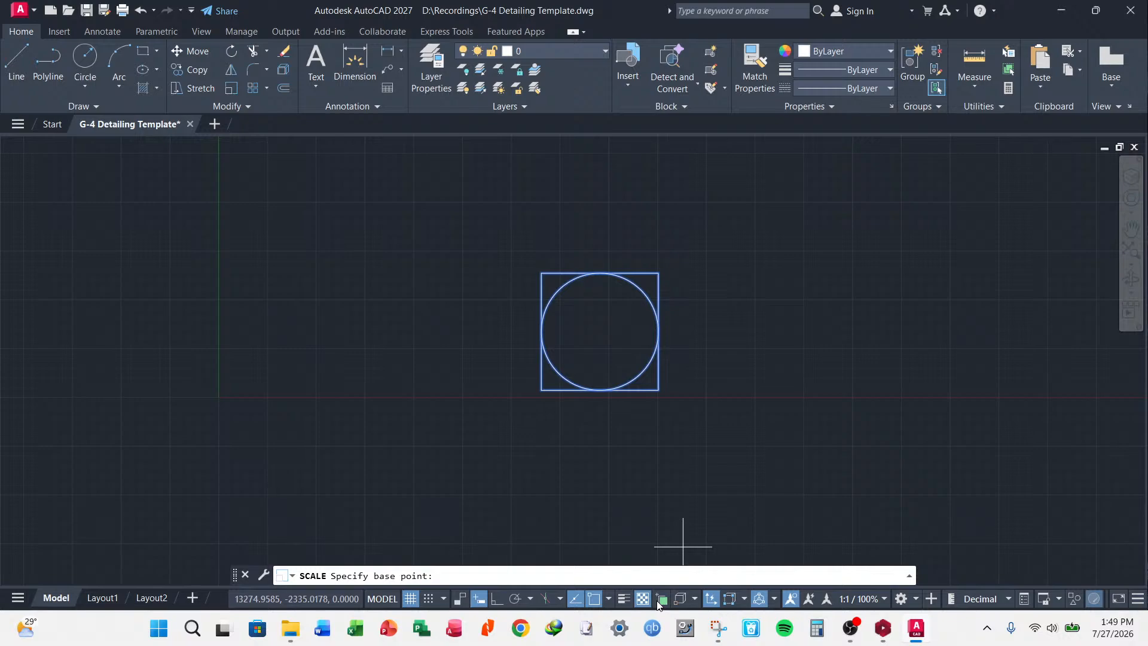
click(609, 599)
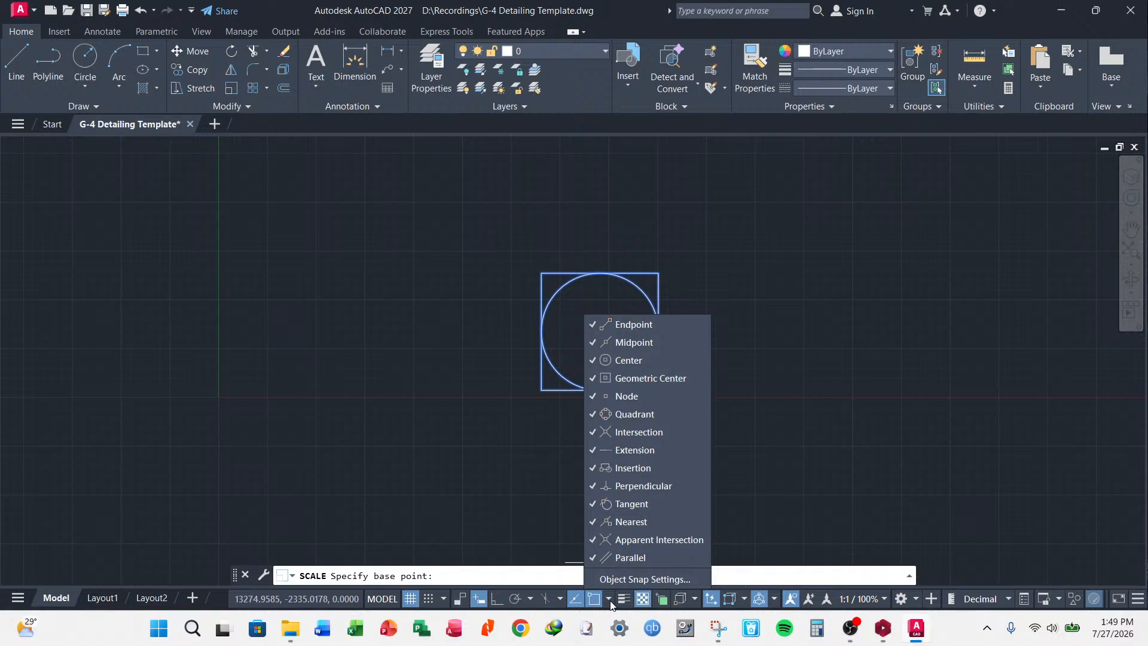
click(610, 602)
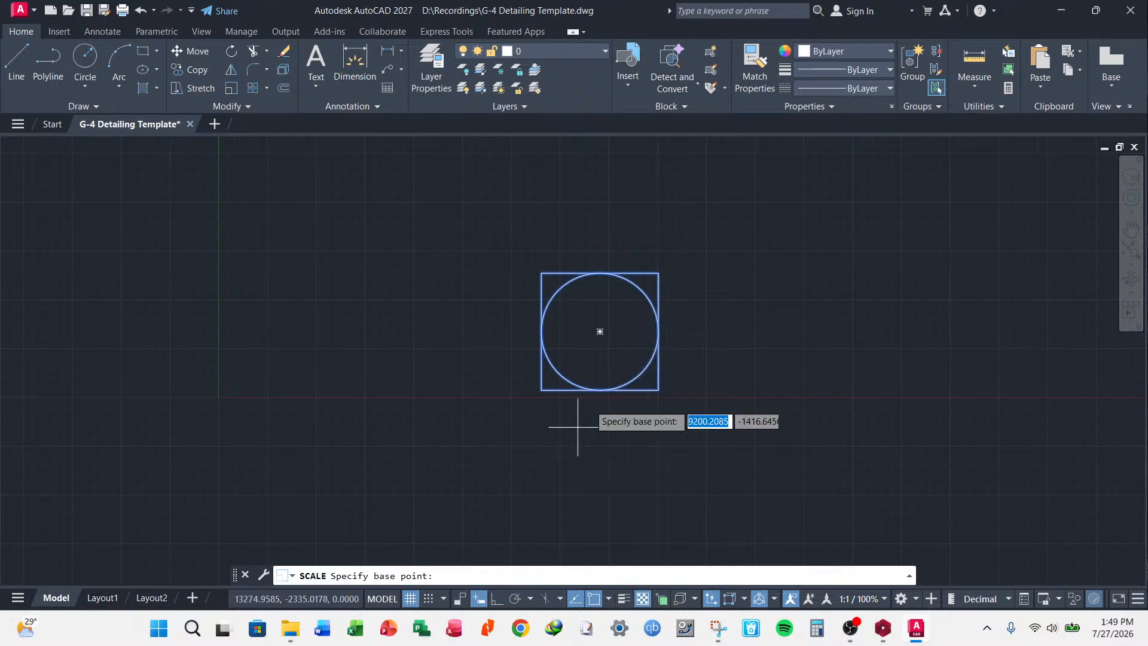
scroll(586, 328, down, 1)
scroll(597, 329, up, 1)
scroll(595, 323, up, 1)
scroll(590, 328, down, 2)
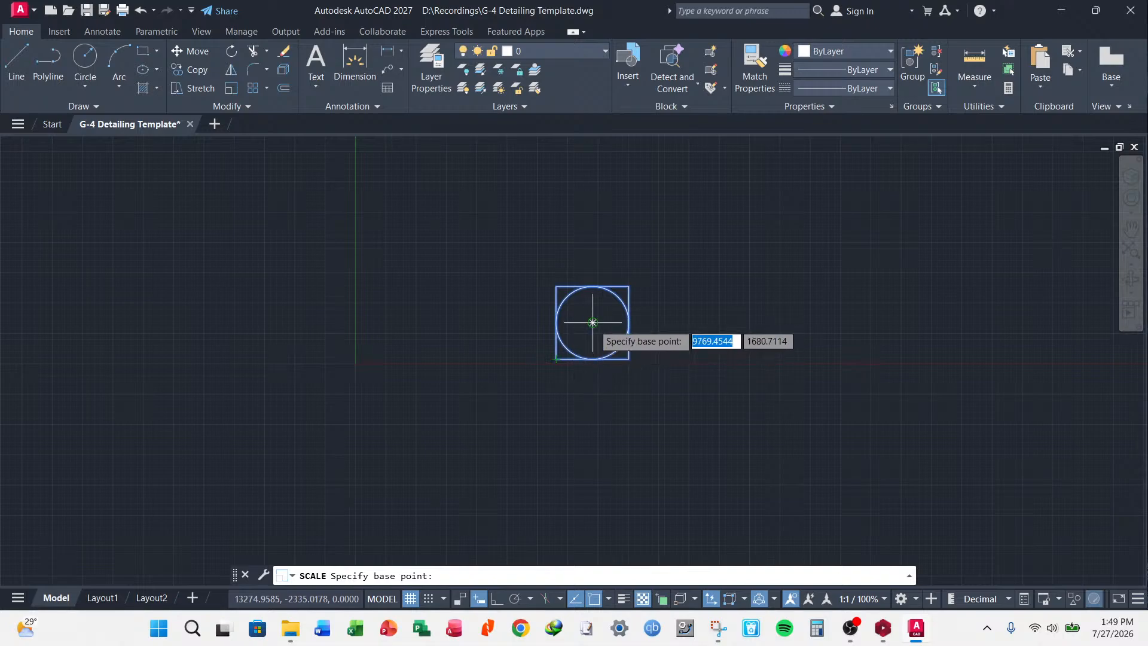
click(592, 323)
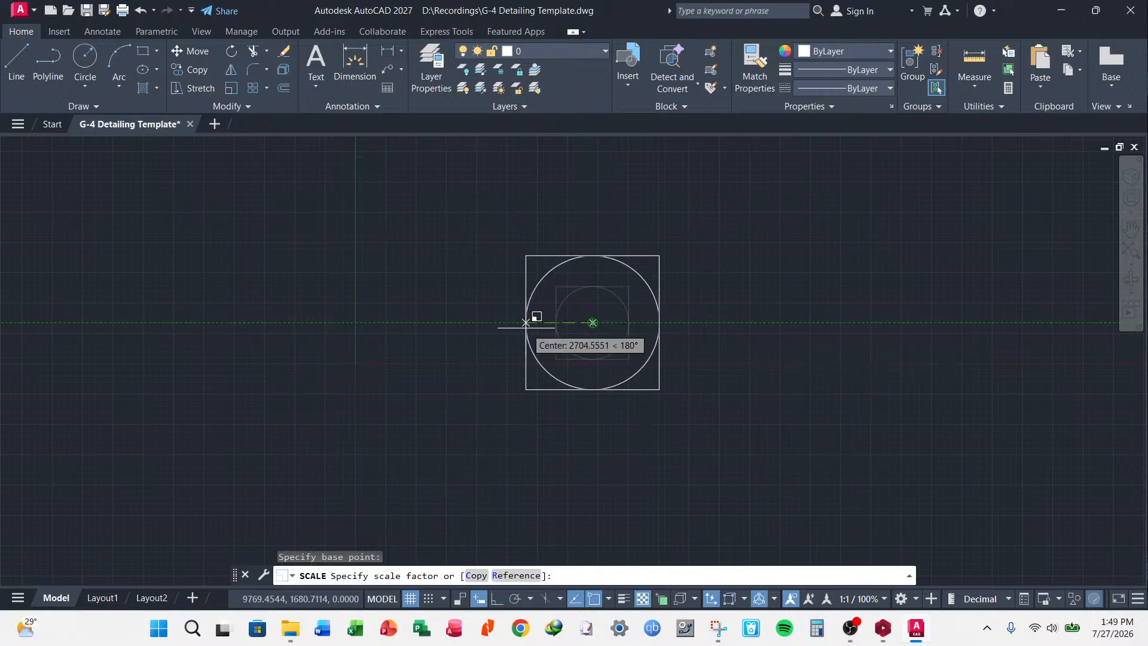
scroll(572, 323, up, 3)
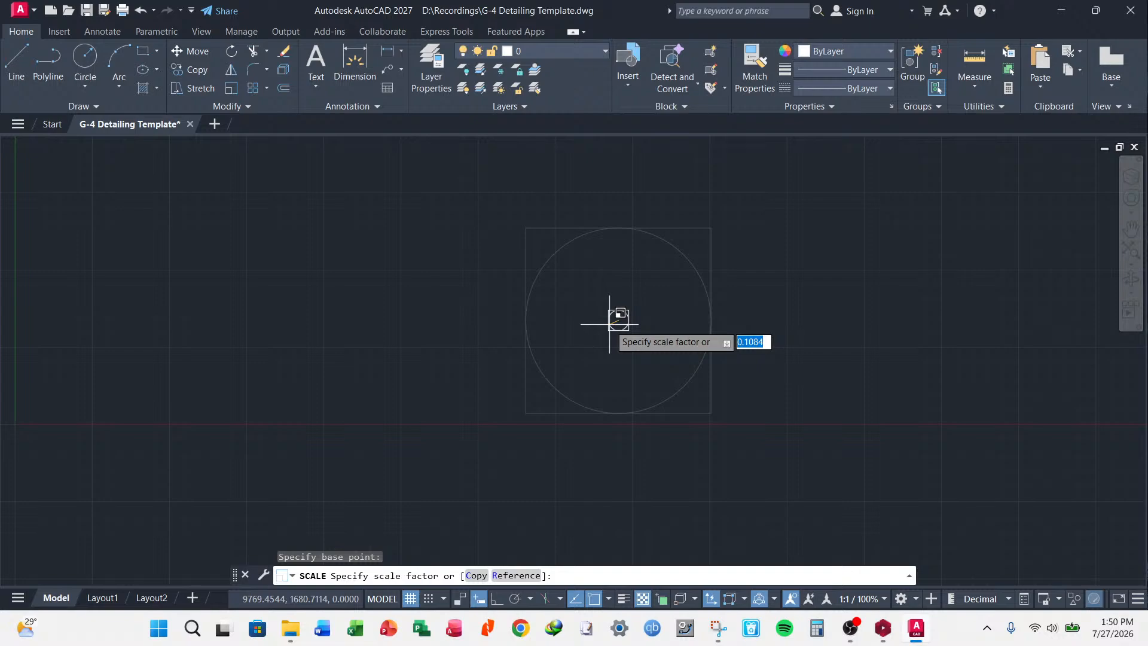
scroll(391, 353, down, 3)
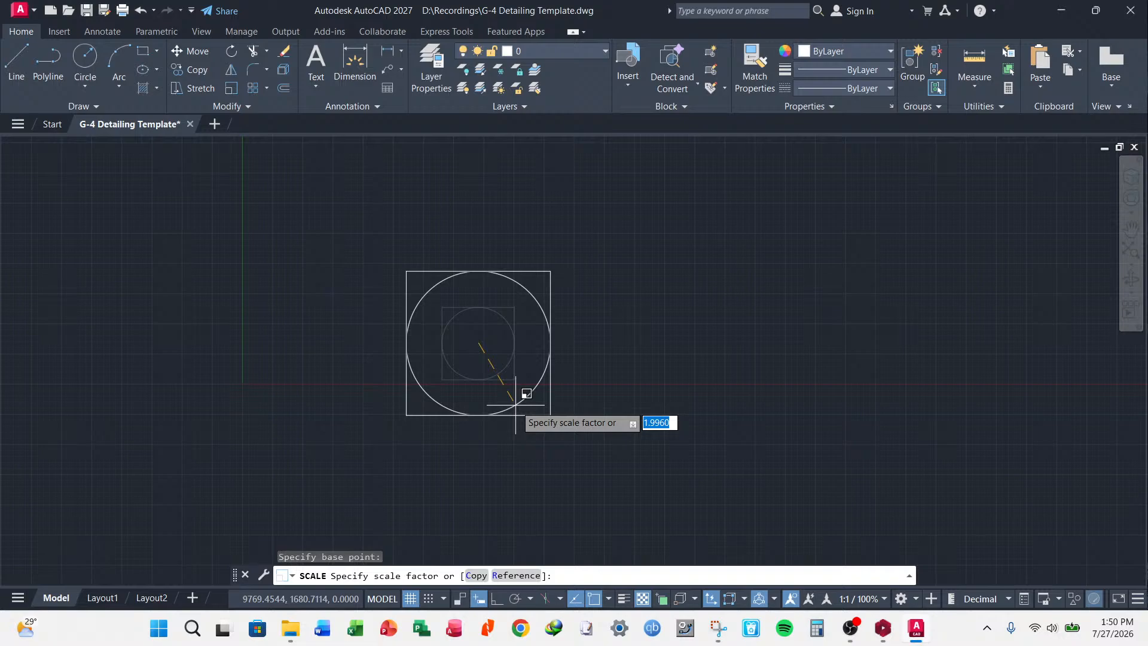
text(2)
key(Return)
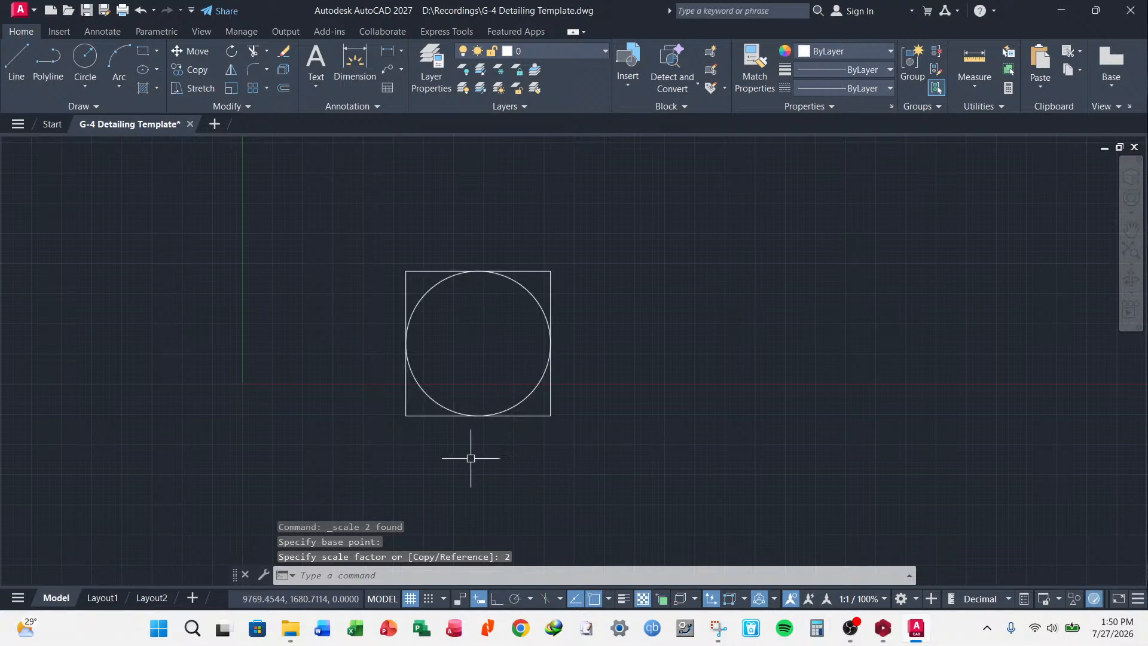
- Check distances on the enlarged square from its upper-left corner with the Distance measurement
click(980, 85)
click(989, 141)
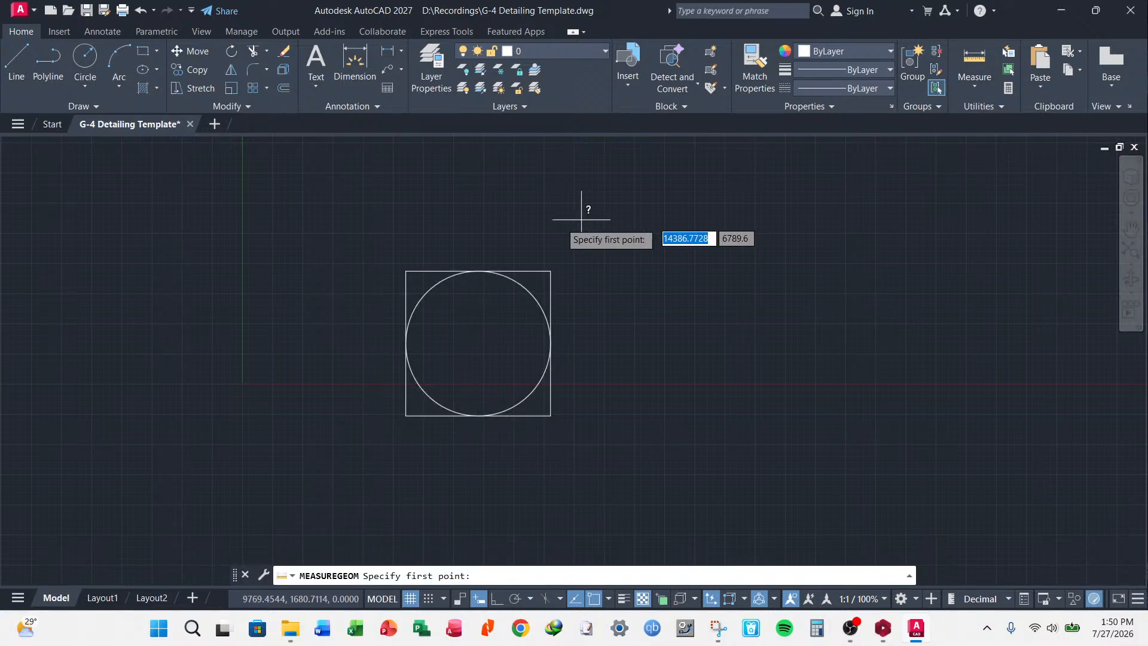
click(406, 271)
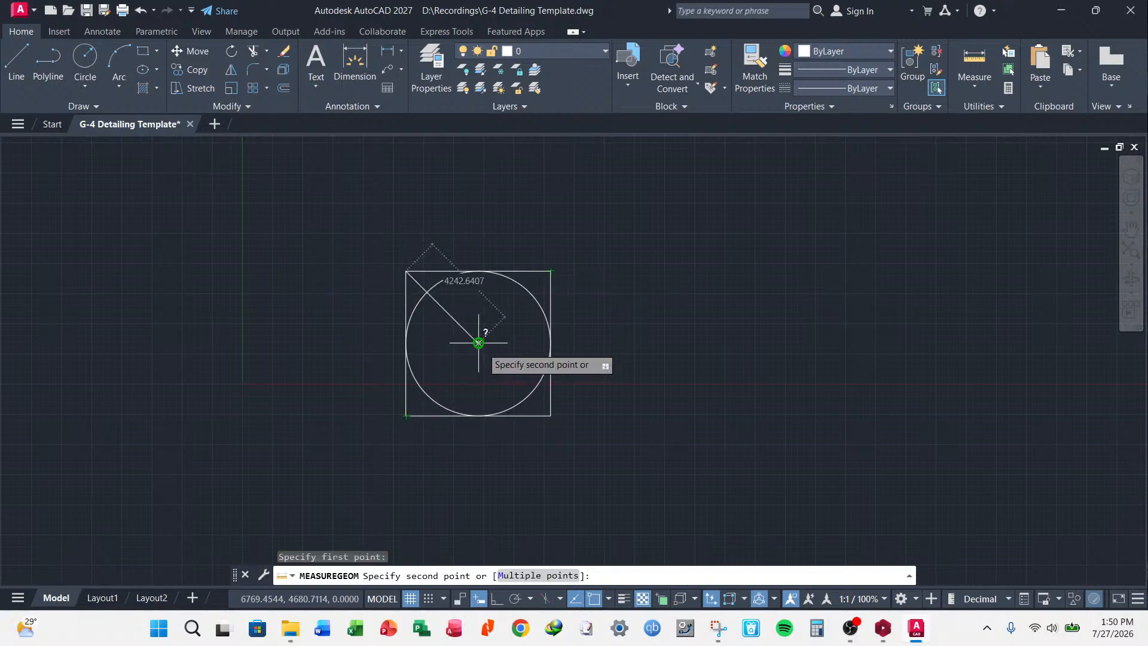
key(Escape)
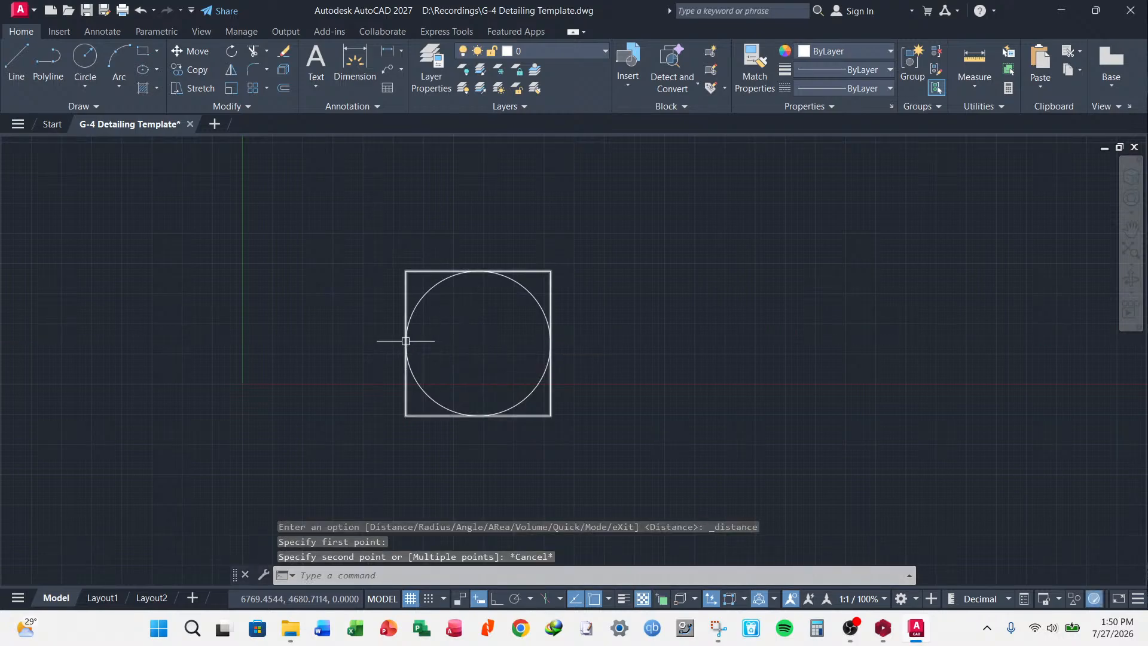
key(Escape)
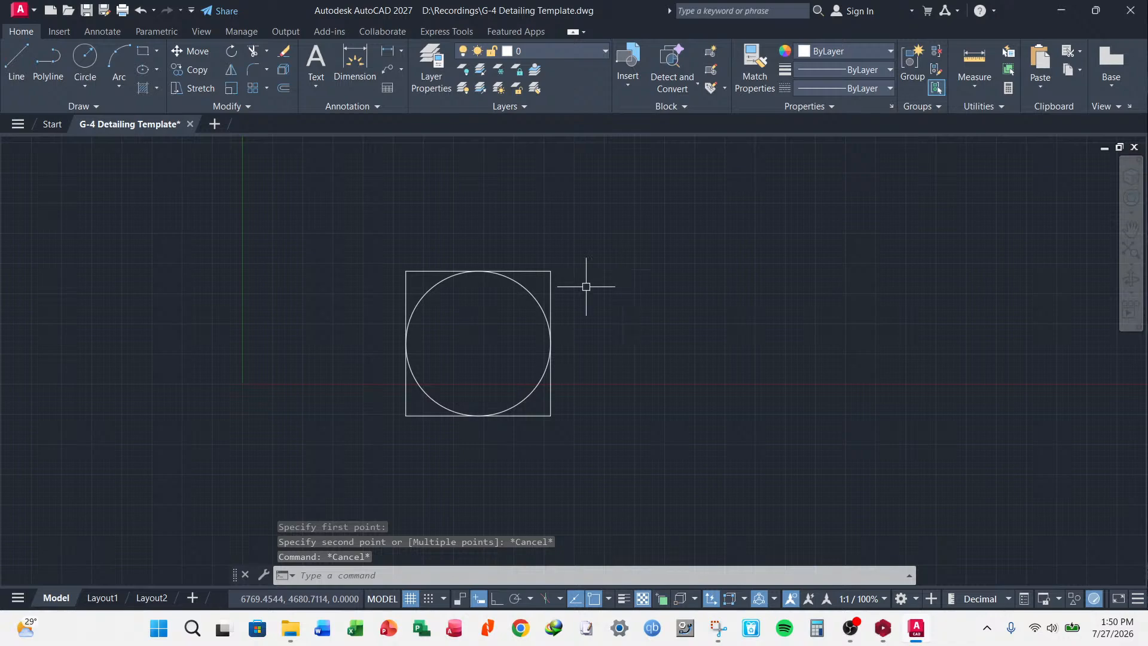
scroll(559, 286, down, 5)
click(603, 256)
click(435, 383)
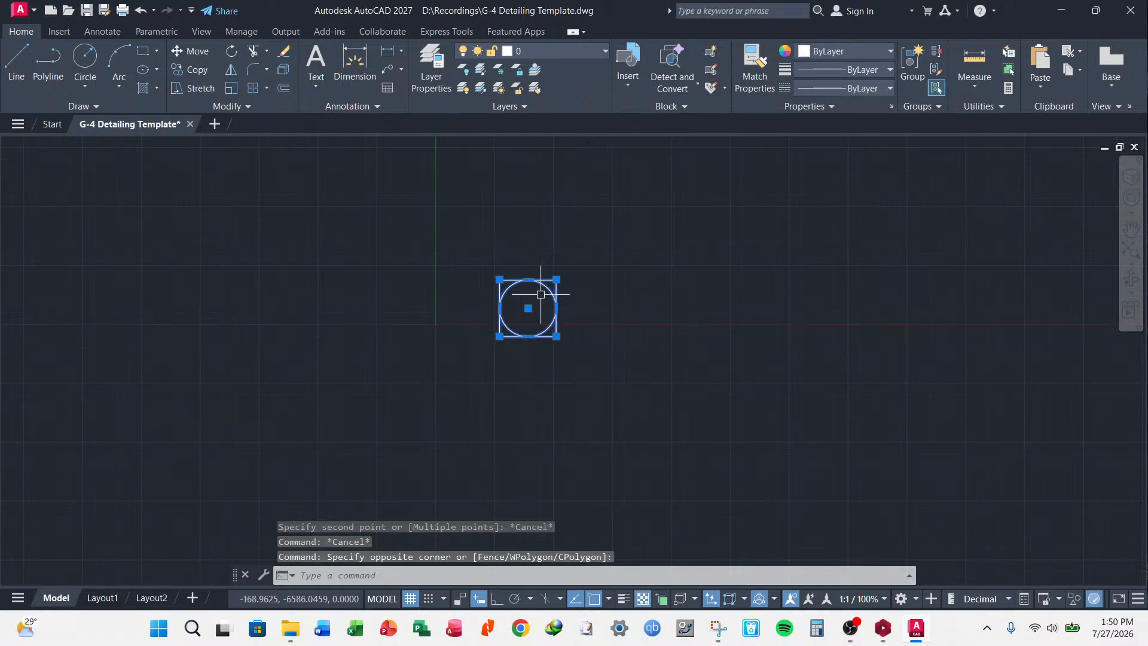
key(Escape)
click(581, 278)
click(490, 345)
key(Escape)
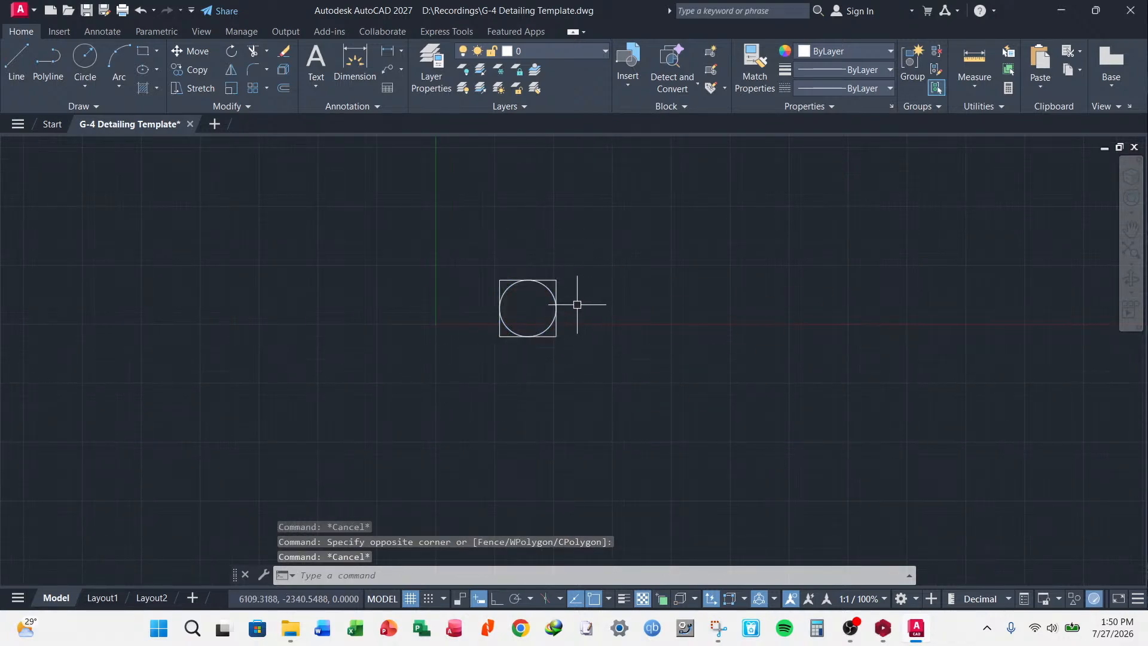
key(Escape)
key(Escape)
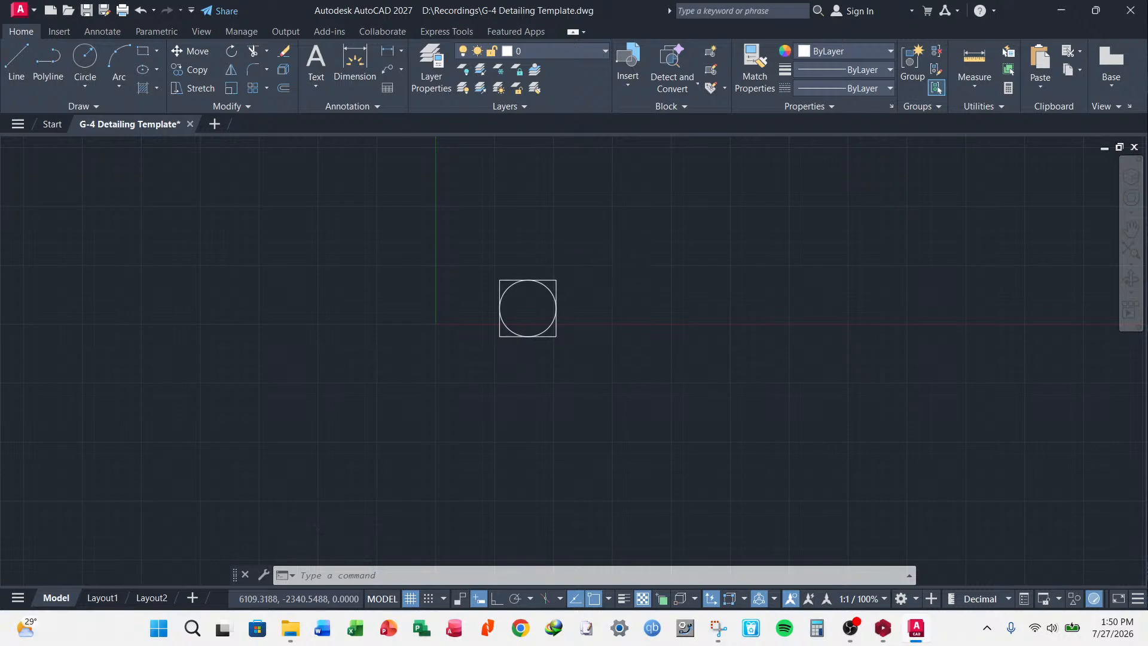
key(Escape)
key(Escape)
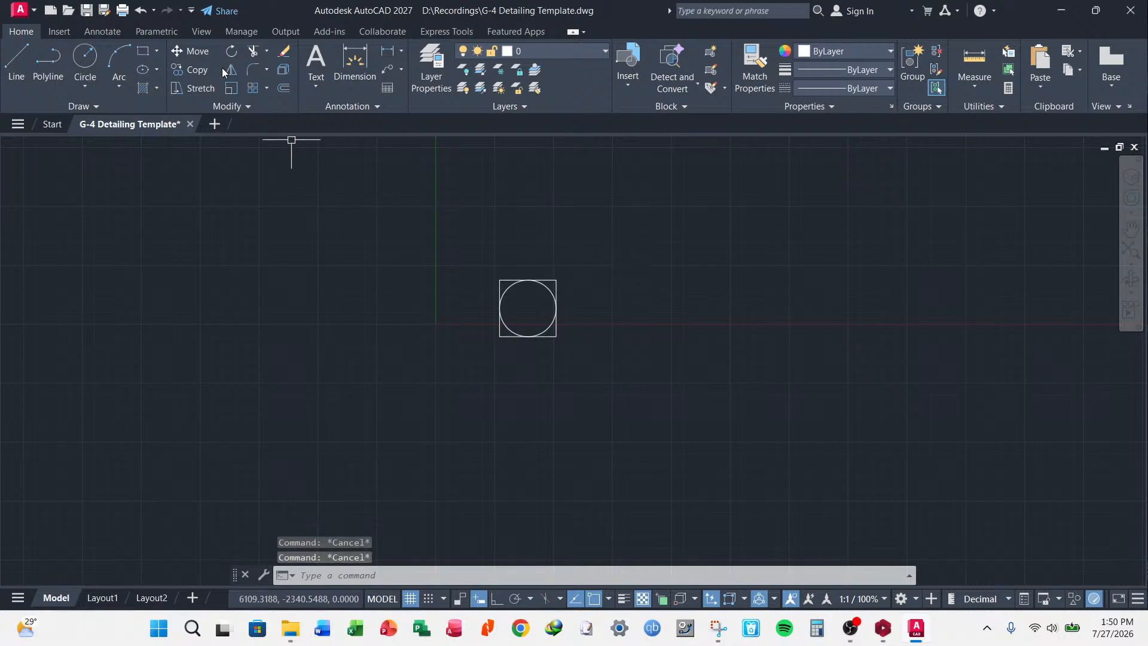
scroll(548, 302, up, 2)
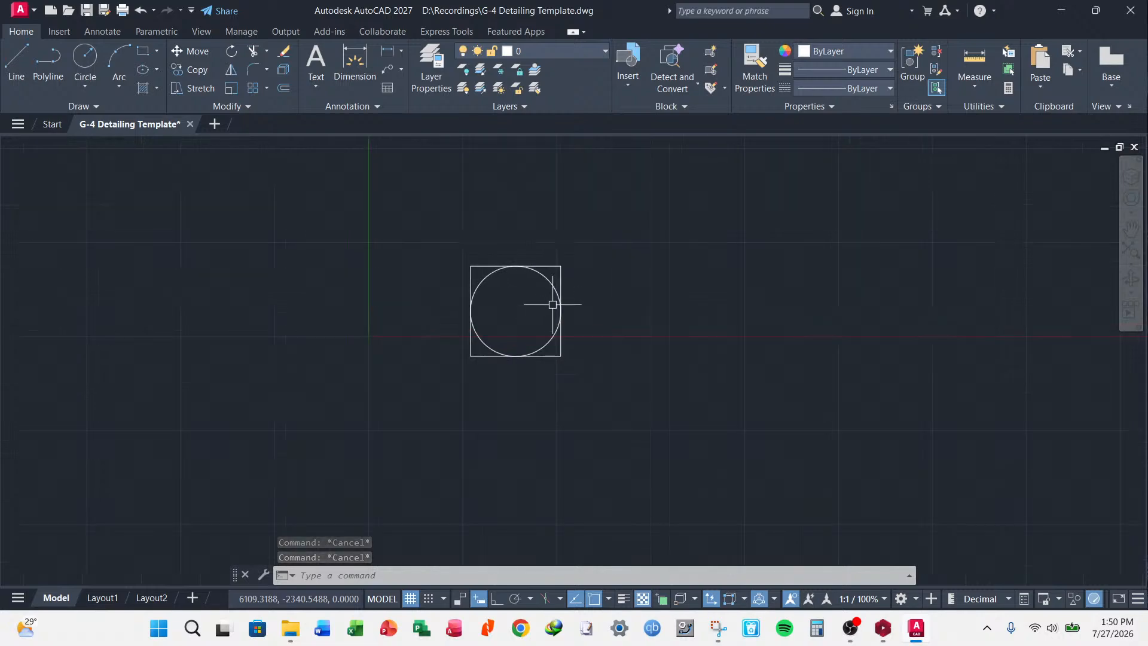
key(Escape)
click(585, 241)
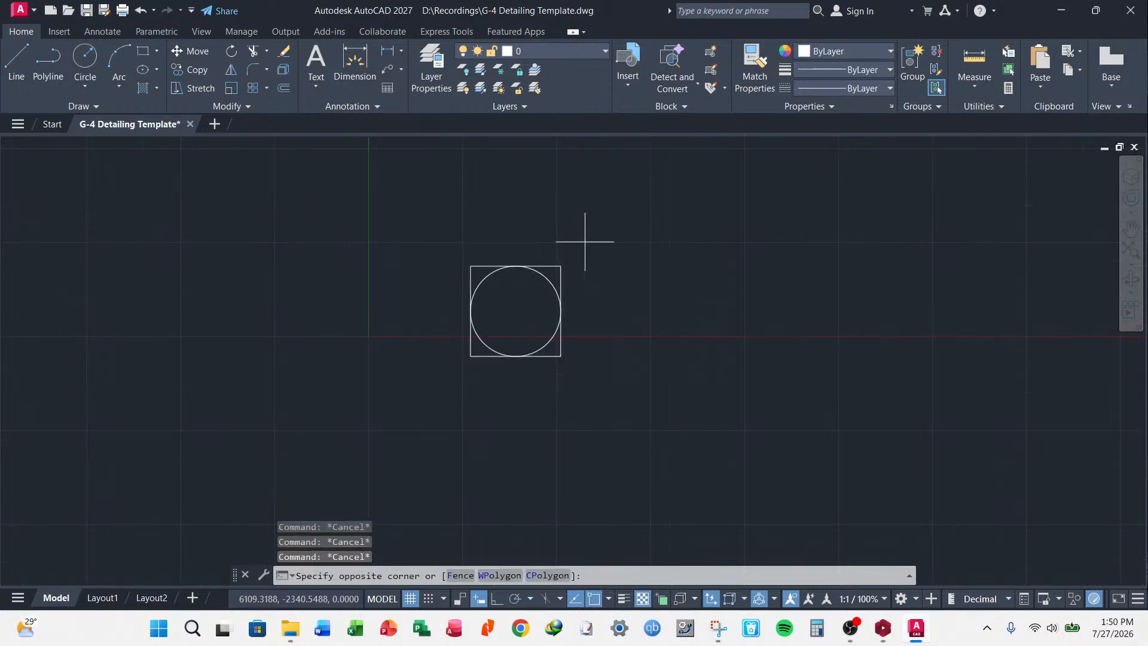
click(404, 418)
key(Escape)
click(640, 249)
click(307, 423)
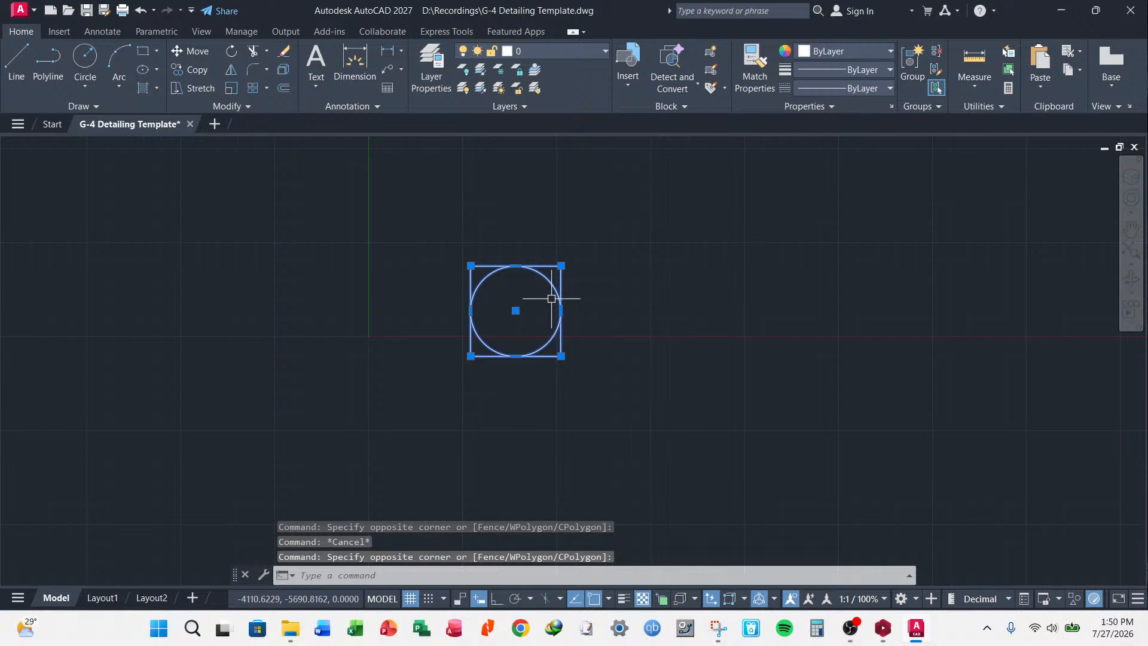
key(Escape)
click(548, 254)
key(Escape)
- Combine the circle and the square around it into an unnamed group
click(592, 259)
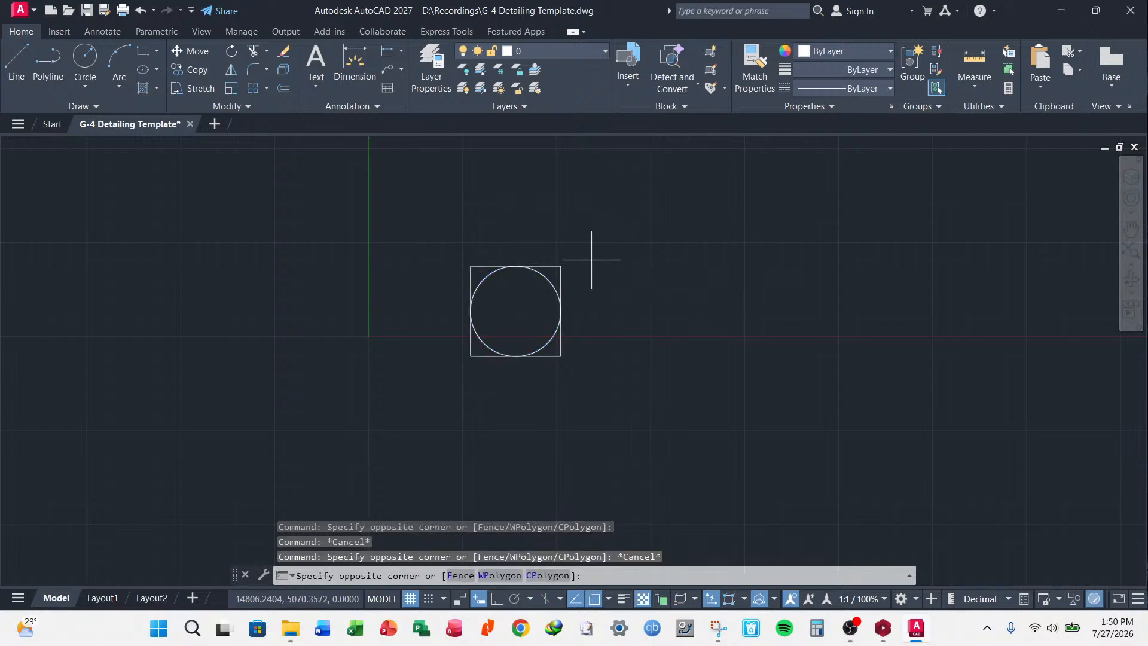
click(319, 424)
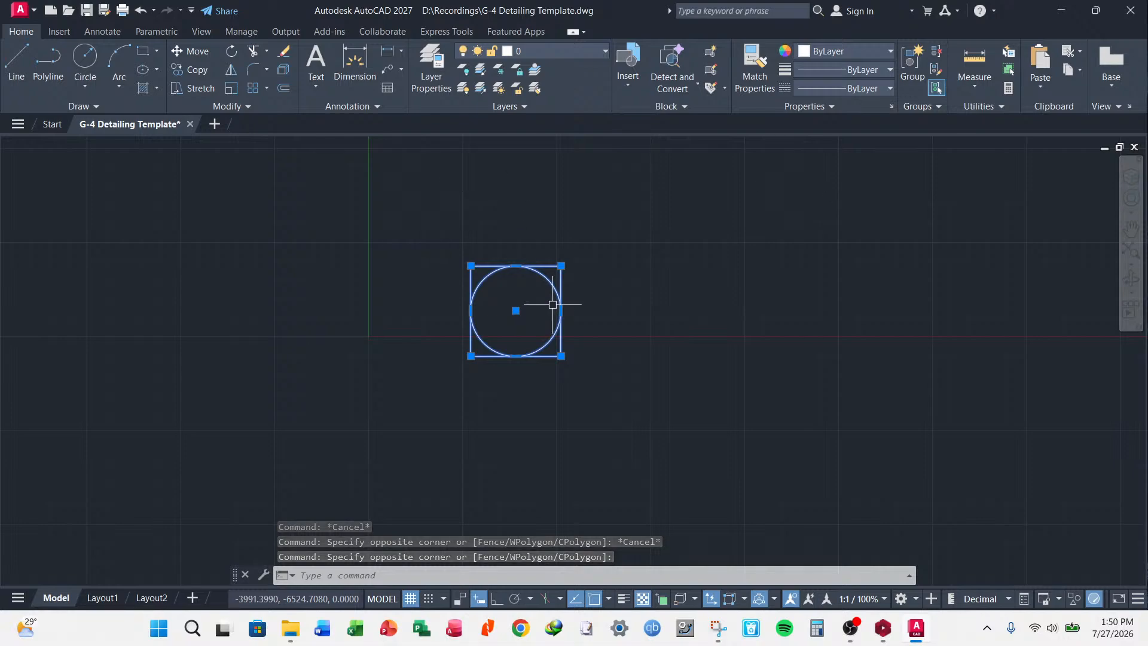
click(914, 61)
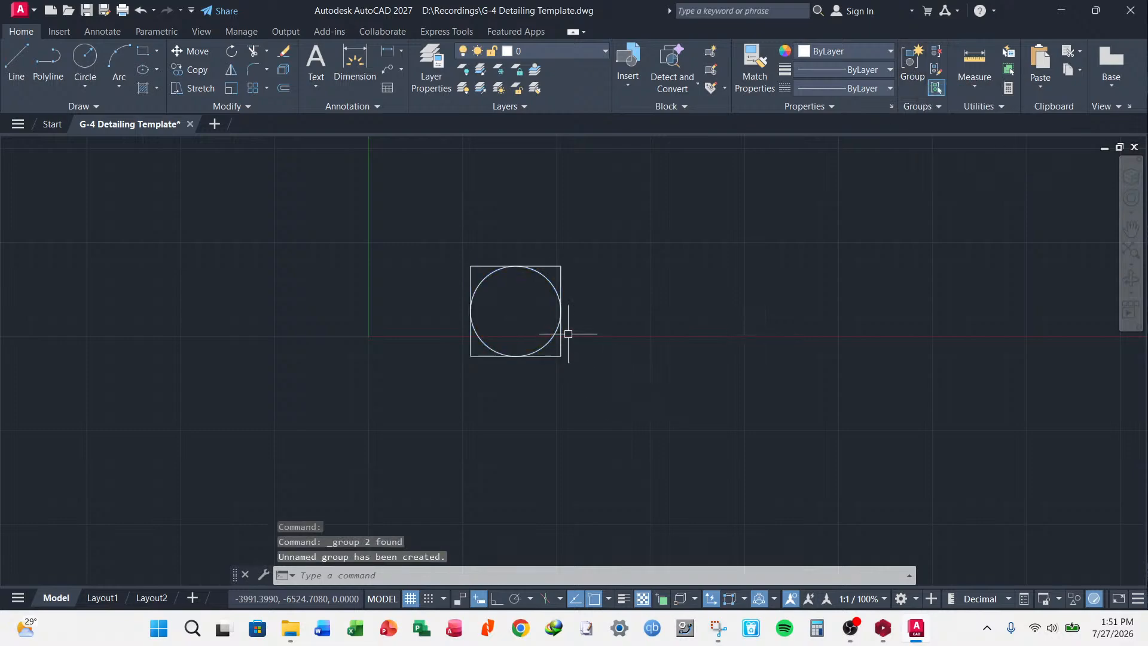
- Move the grouped circle and square by their center grip away along the X axis and back to slightly above their original position
click(553, 291)
click(516, 311)
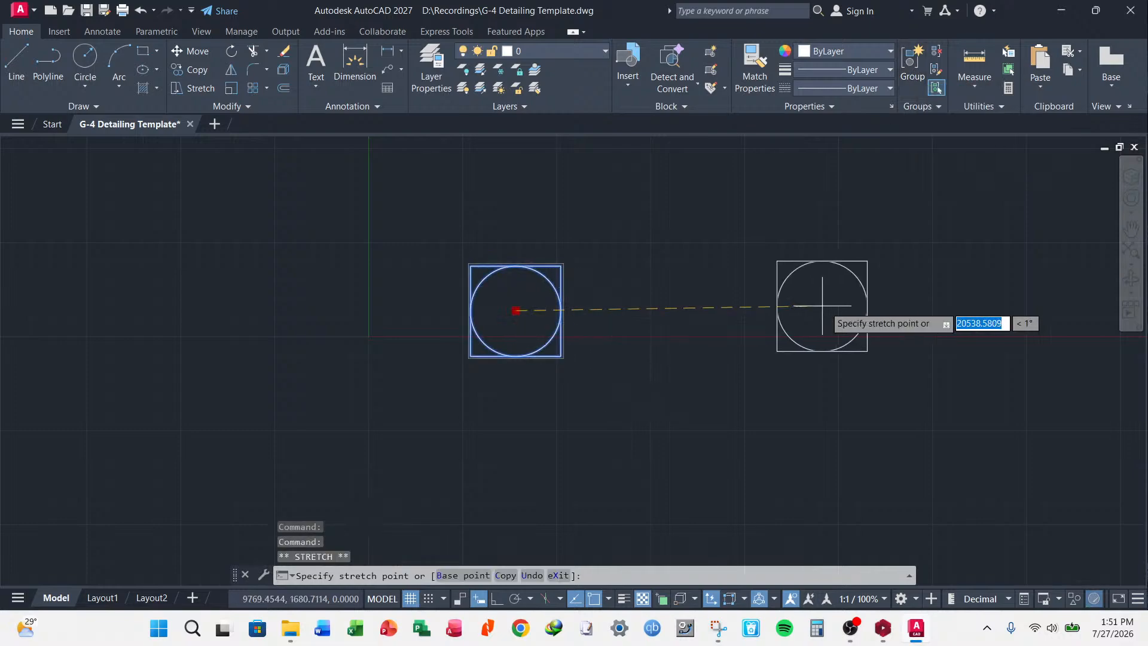
click(824, 305)
click(824, 305)
click(516, 294)
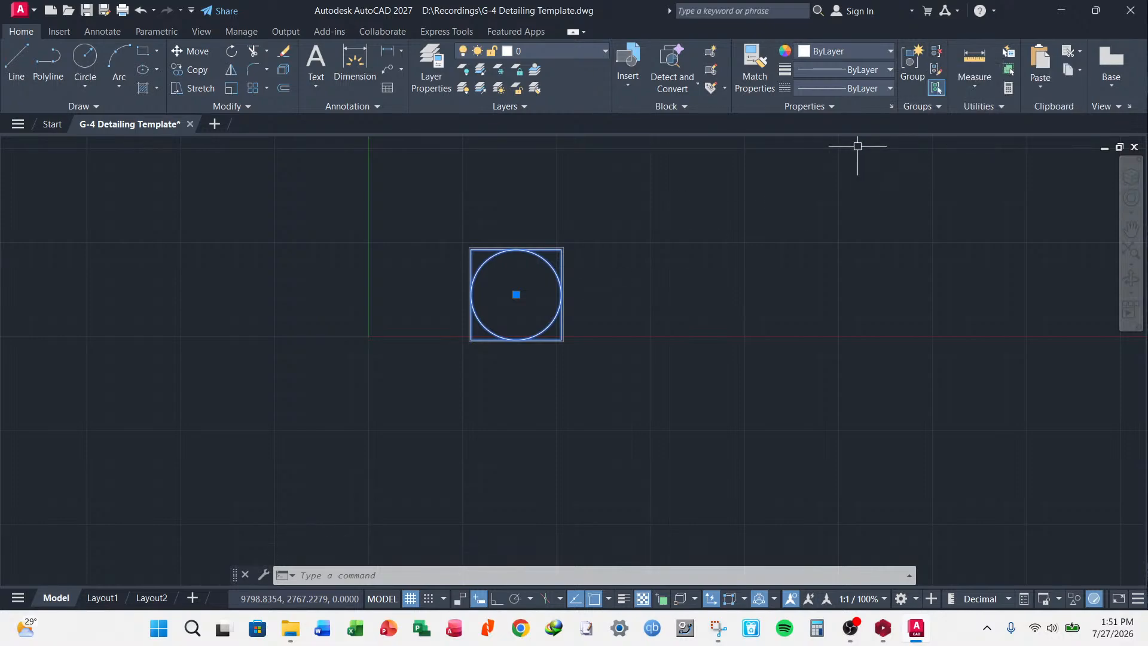
- Ungroup the circle and square, test selecting one of them separately, and clear the selection
key(Escape)
click(784, 220)
click(505, 301)
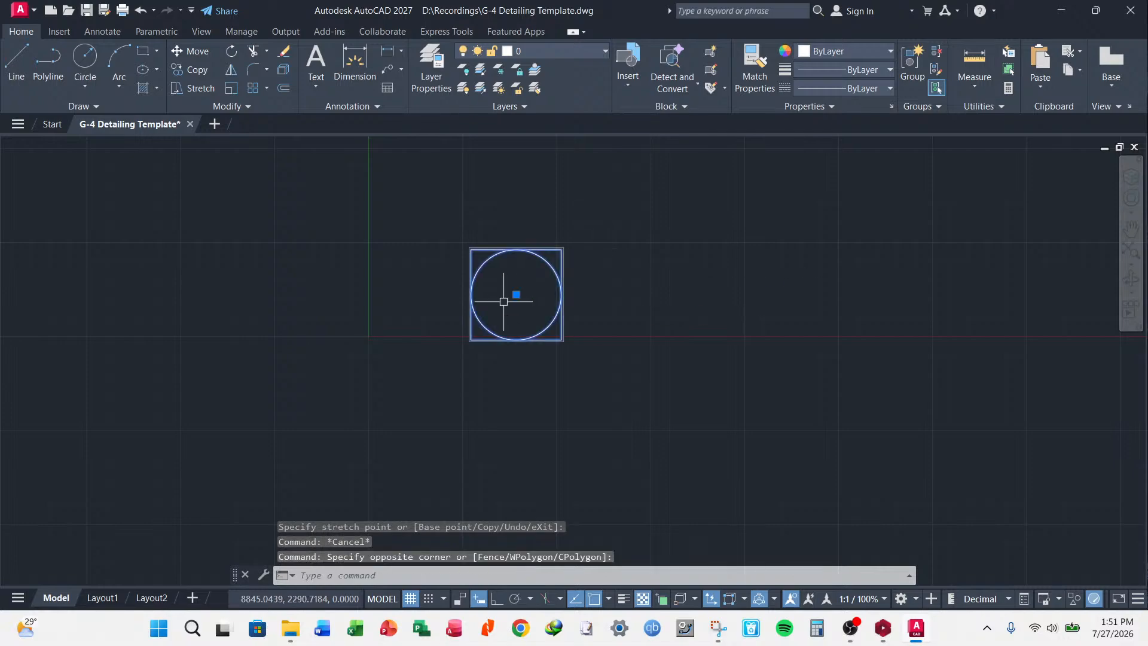
click(936, 88)
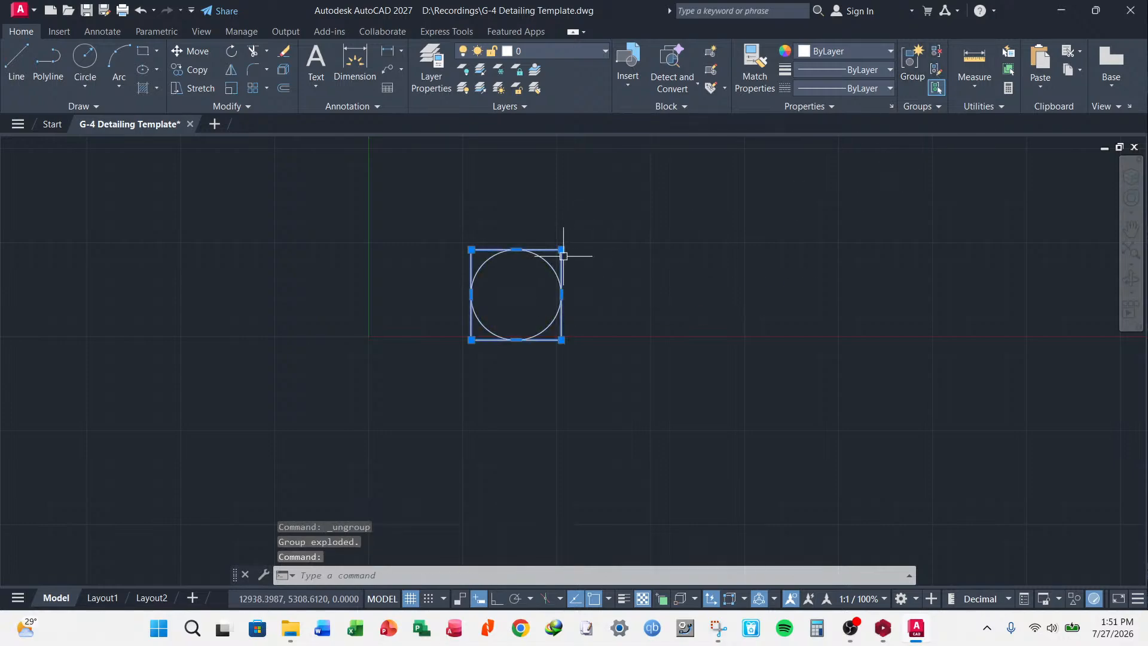
key(Escape)
click(559, 278)
key(Escape)
key(Escape)
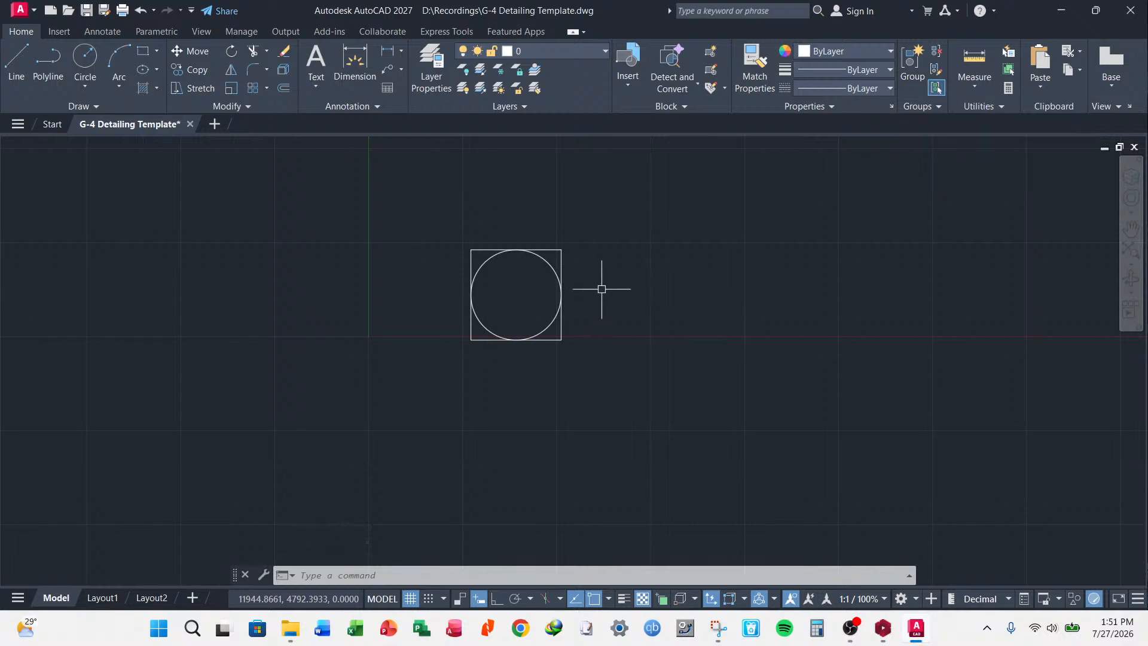
key(Escape)
key(Escape)
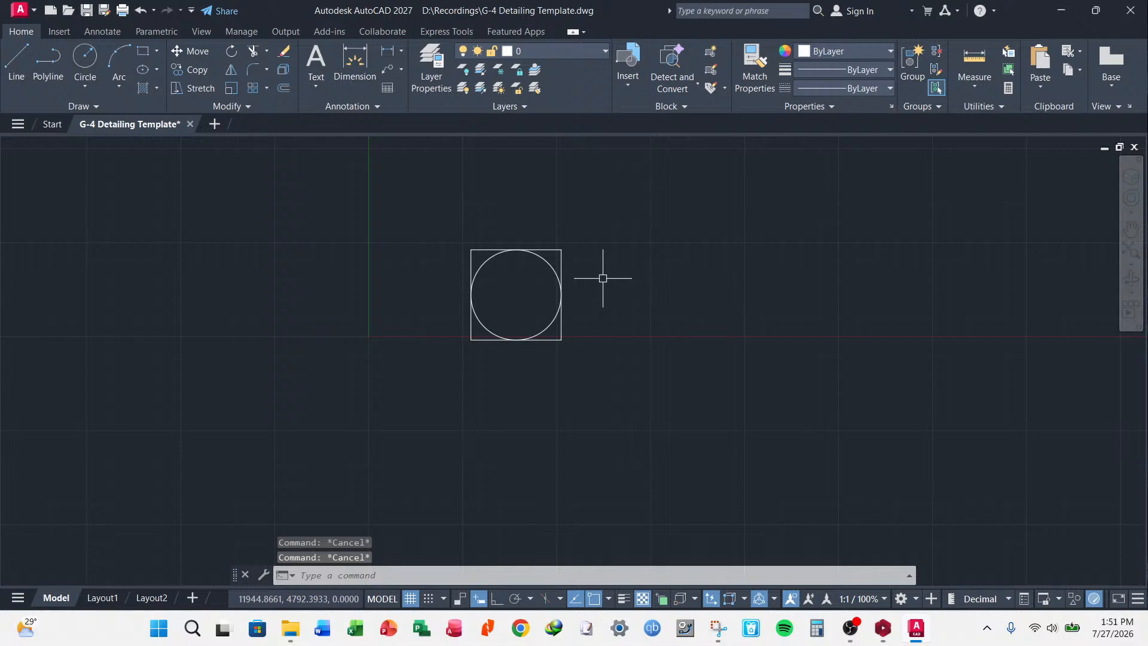
click(592, 256)
click(531, 291)
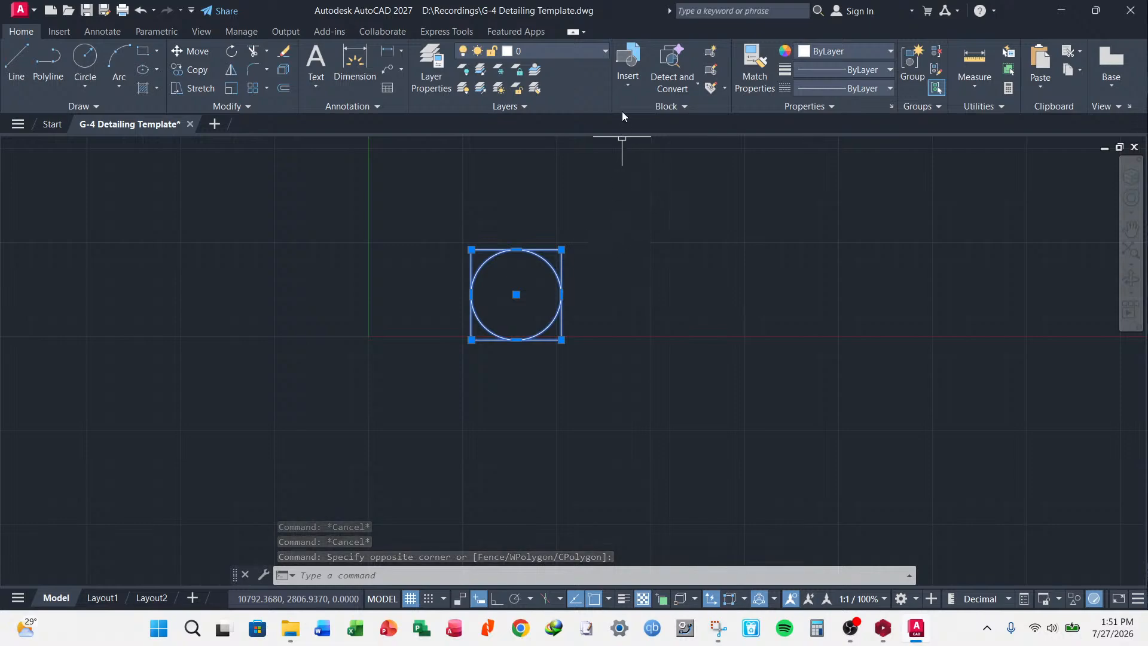
click(629, 87)
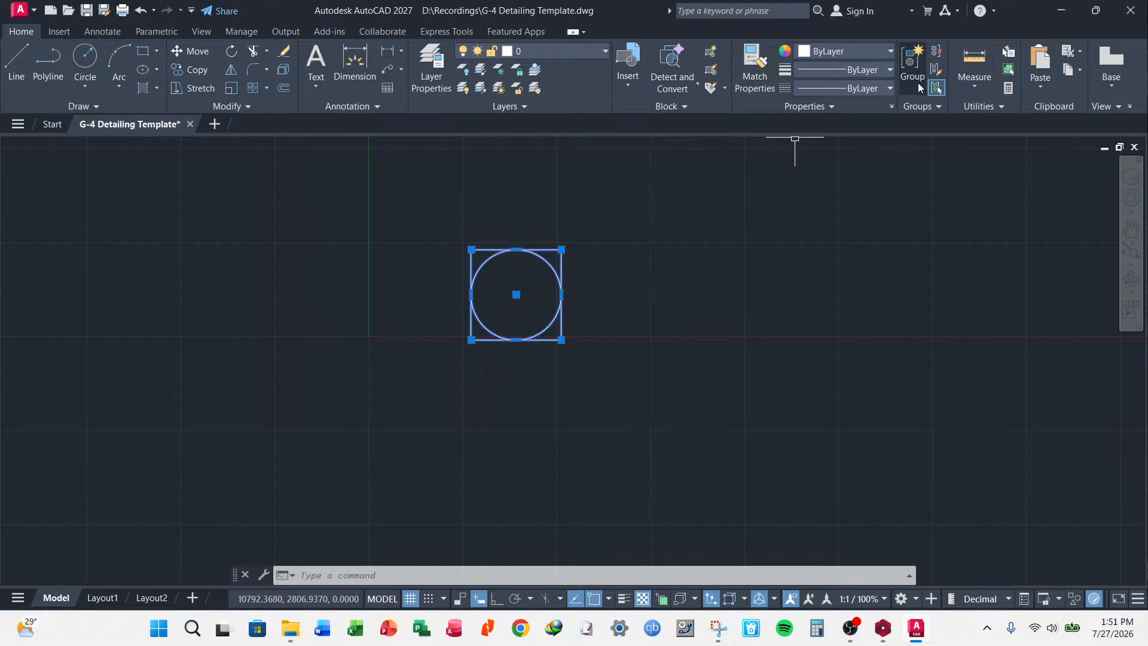
click(973, 88)
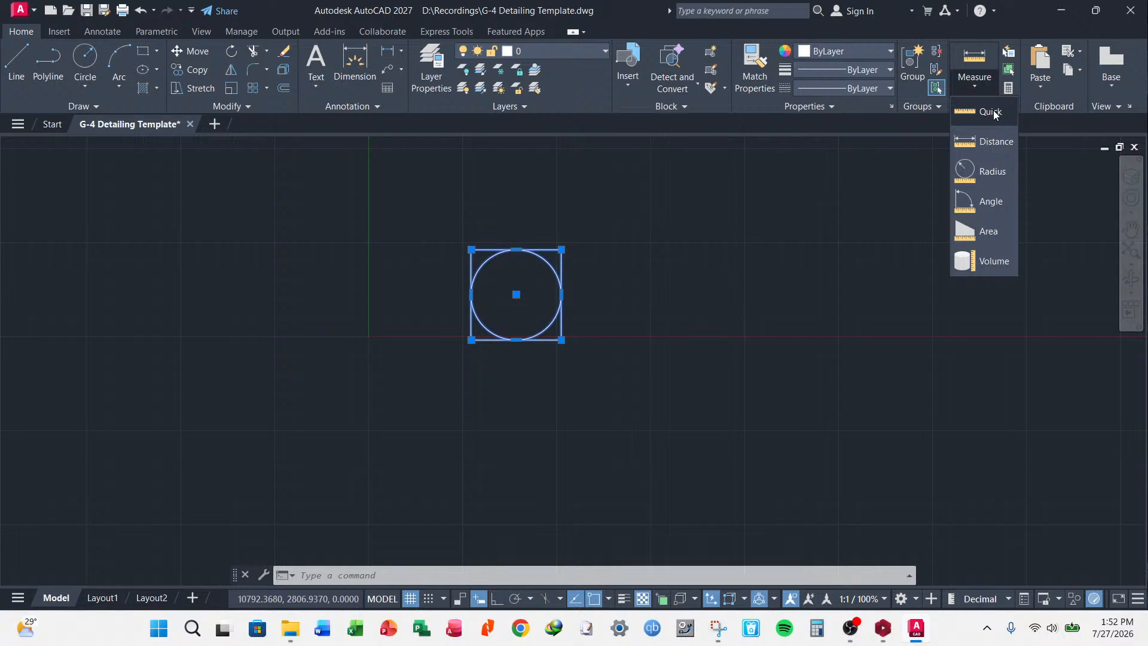
click(976, 86)
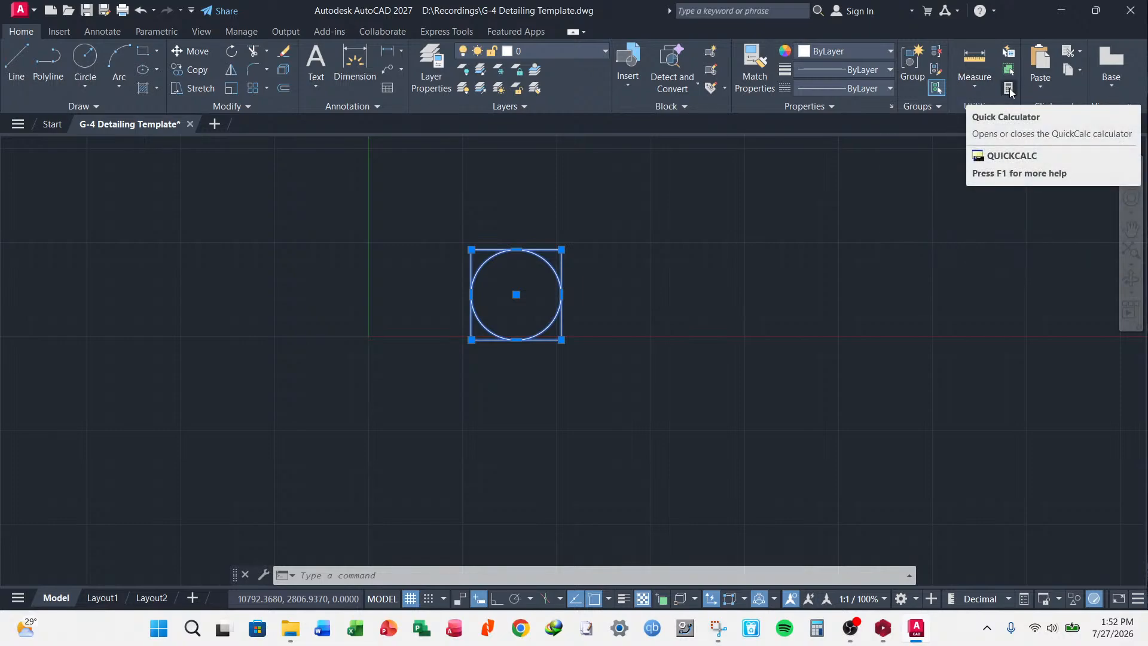
- Open the Quick Calculator and anchor it as an auto-hiding palette beside the drawing area
click(1009, 88)
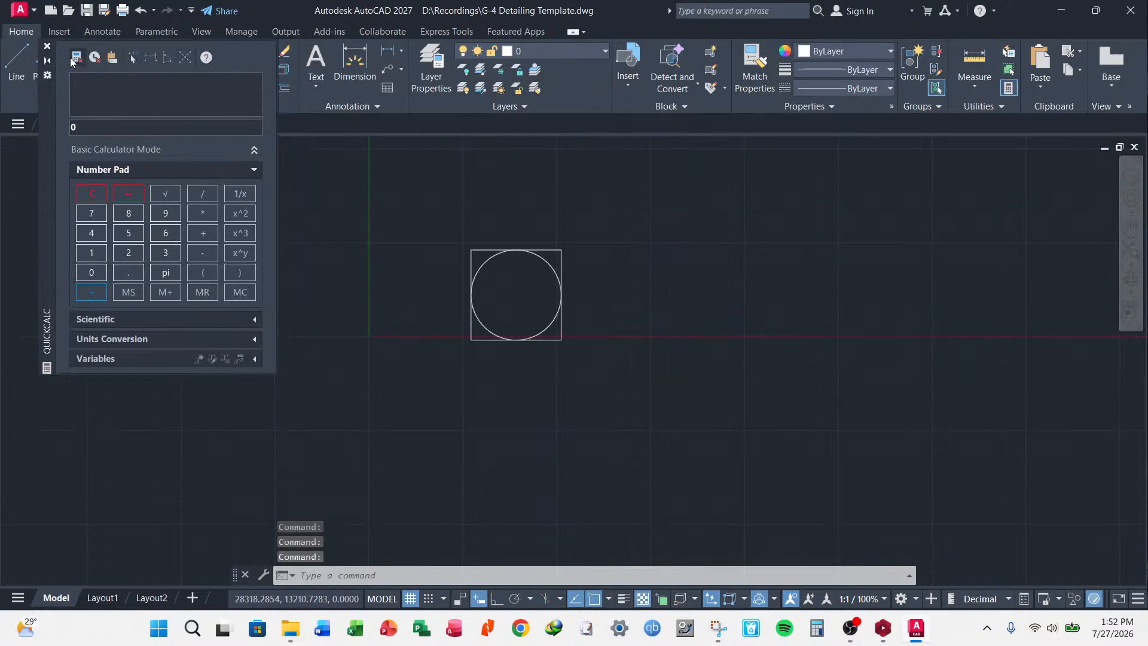
drag(48, 102, 57, 217)
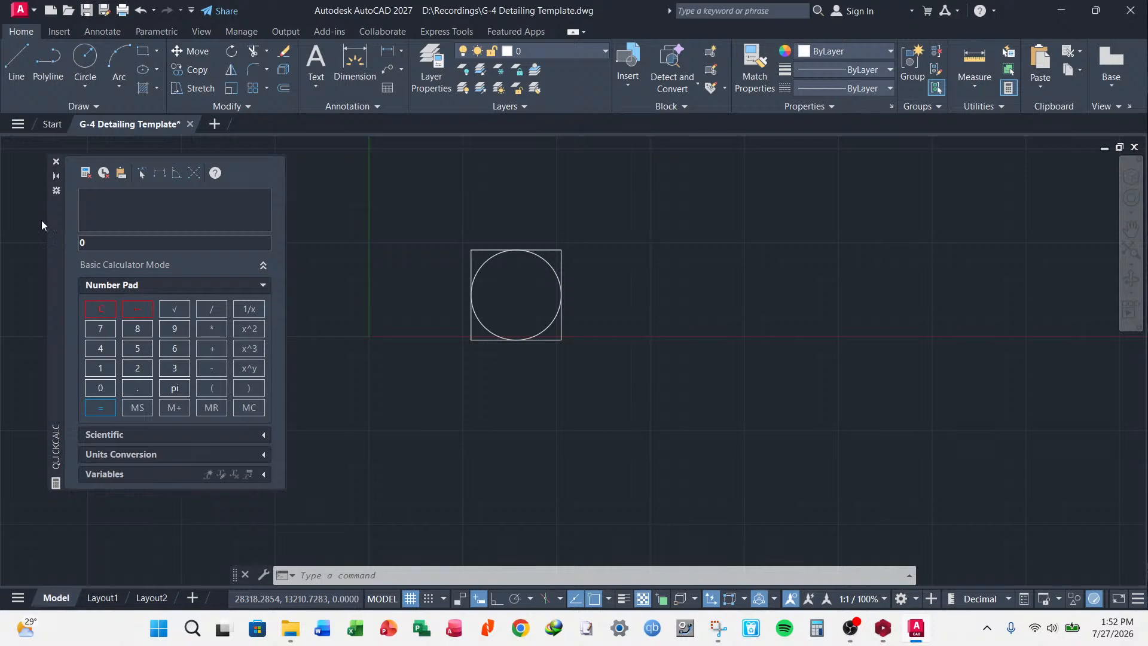
click(55, 176)
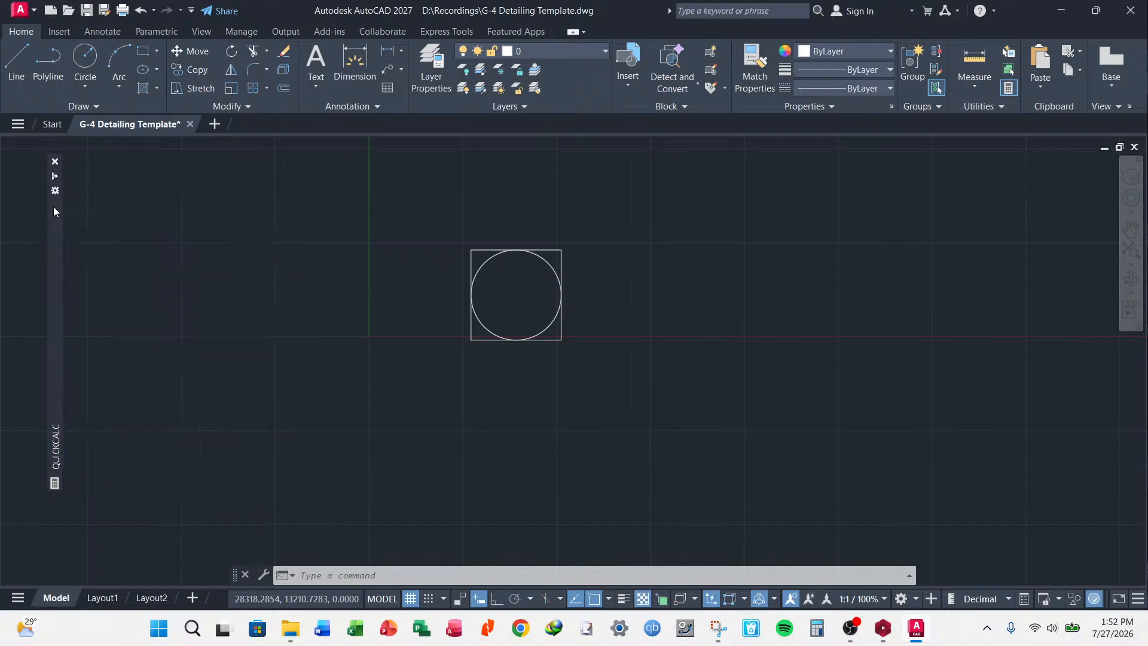
drag(54, 212, 1, 212)
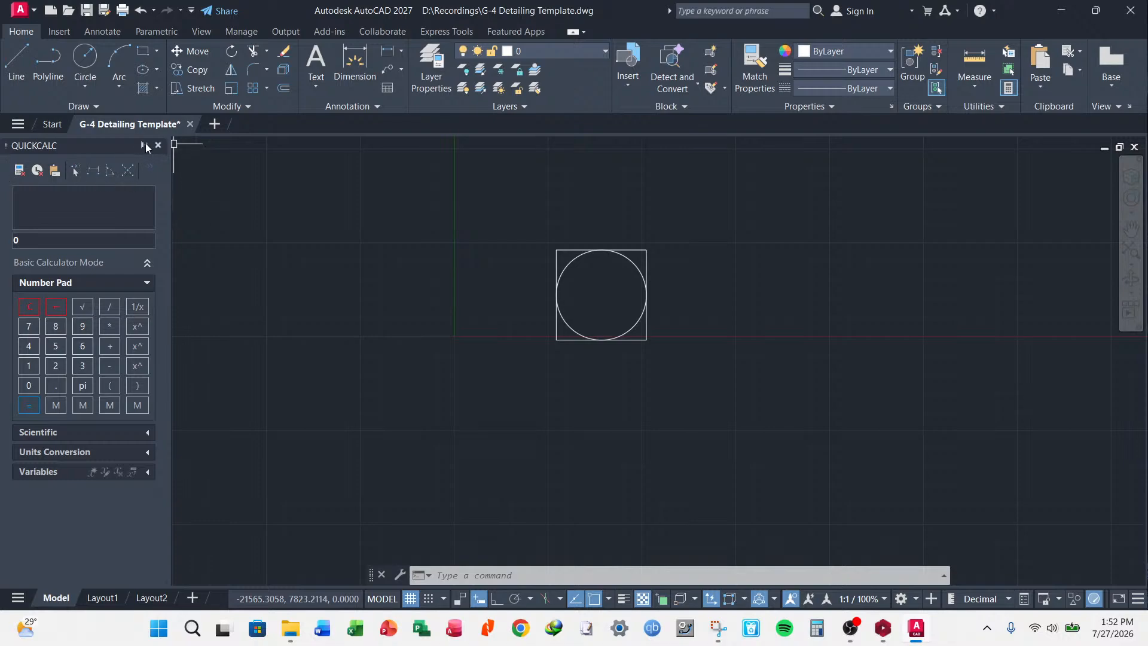
click(144, 146)
mouse_move(19, 260)
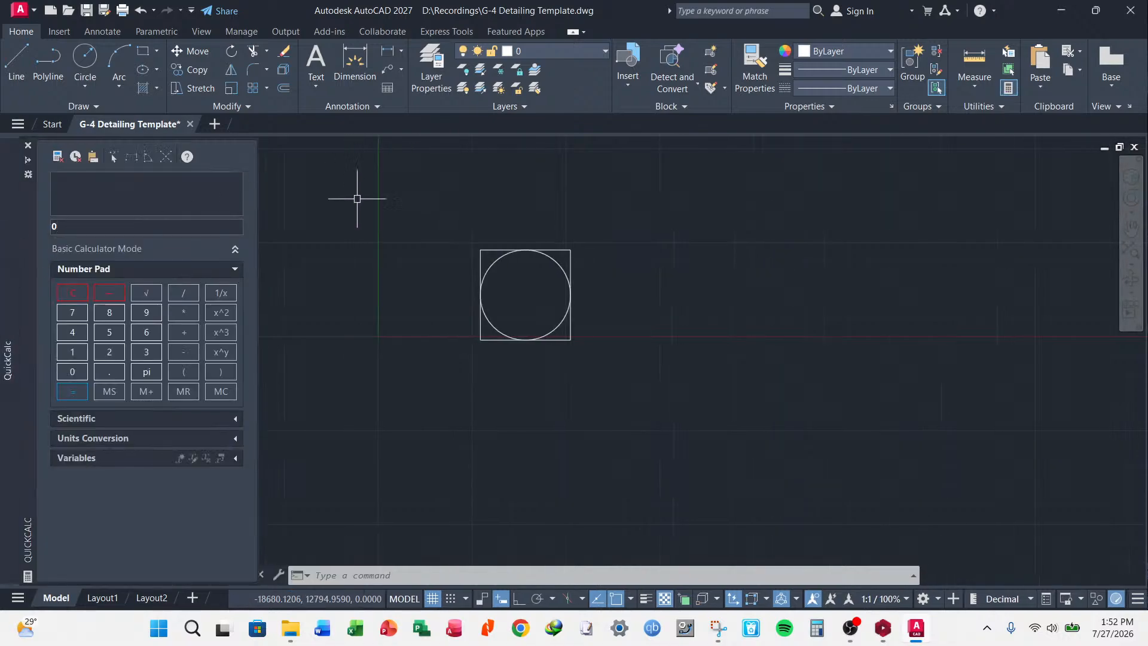
click(27, 159)
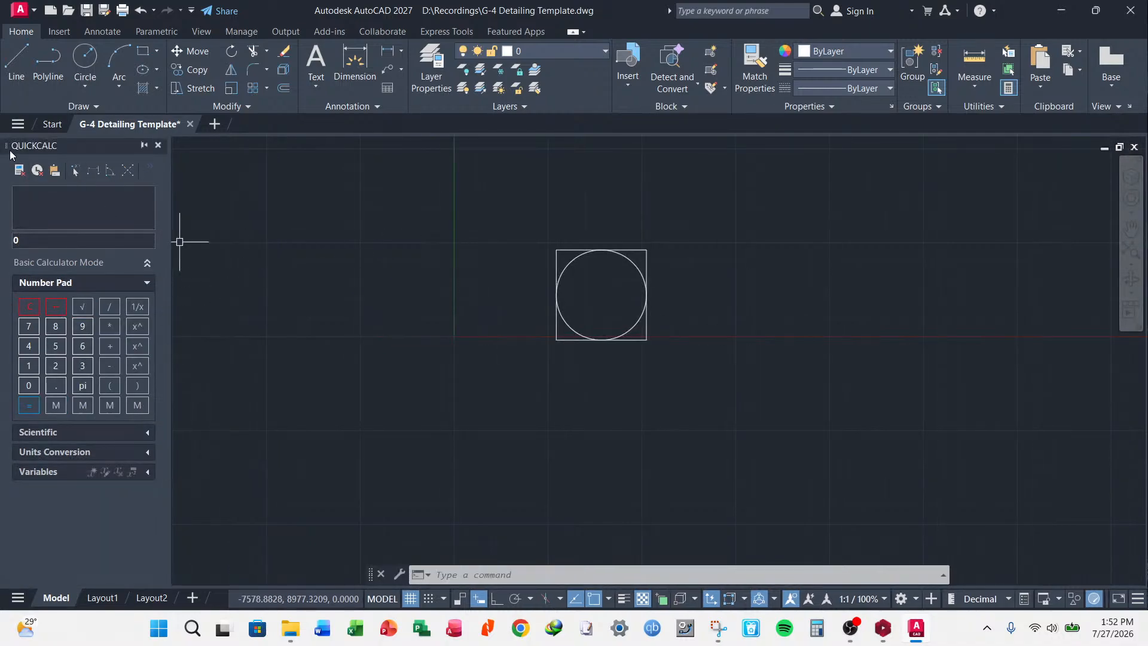
click(144, 144)
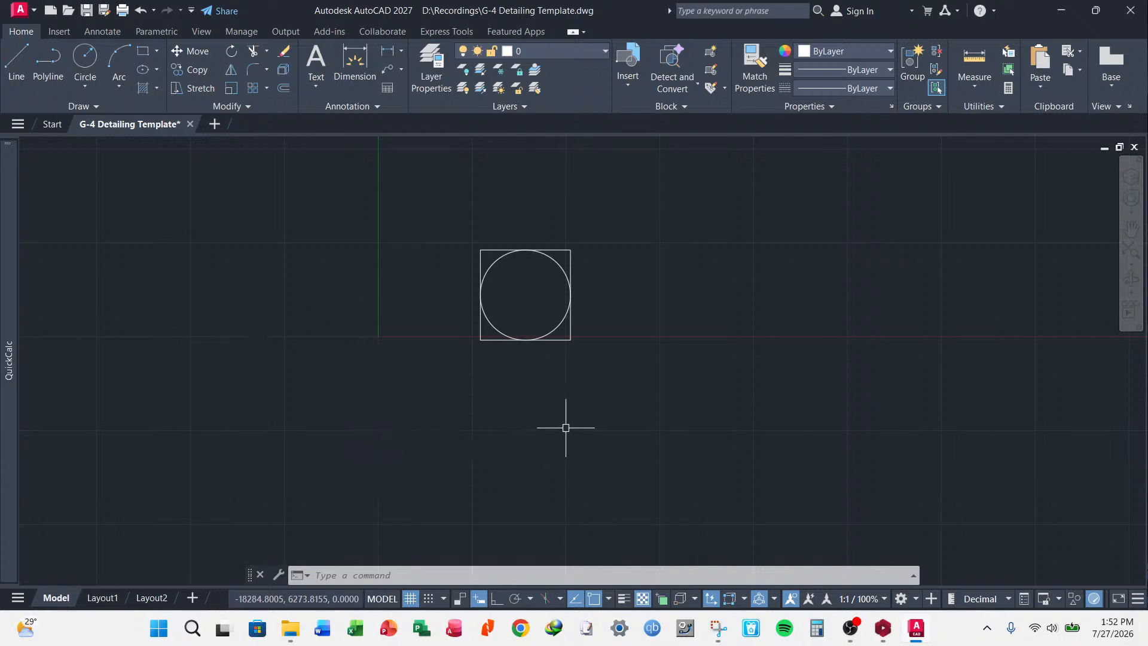
- Calculate 9+5 in the Quick Calculator and close the calculator
mouse_move(1, 282)
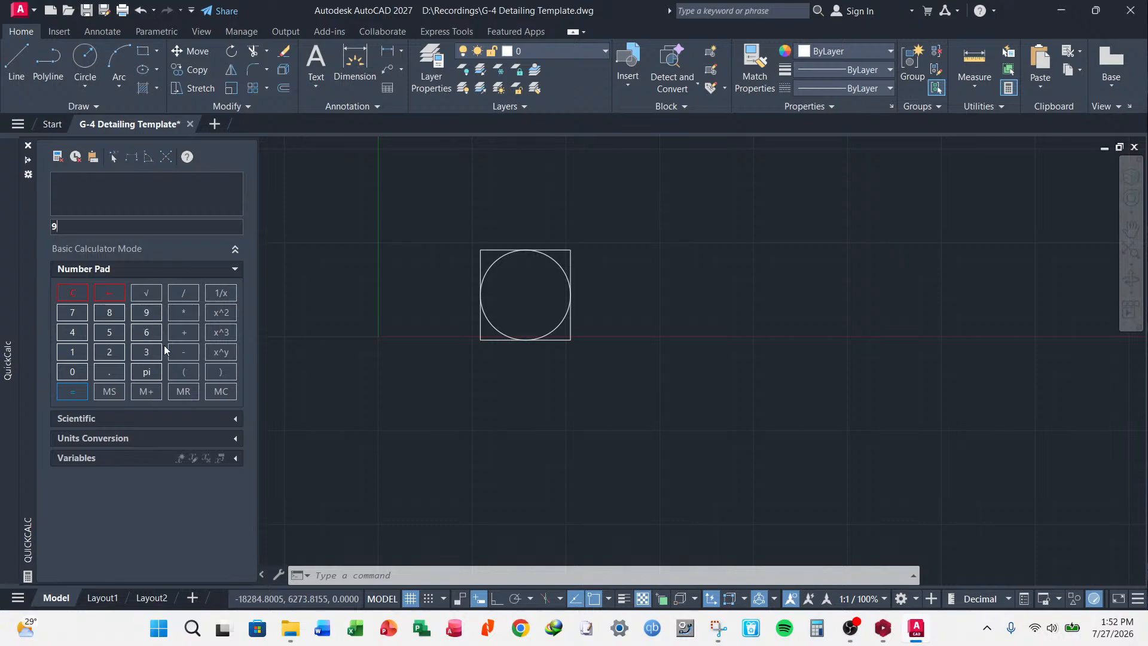
click(184, 332)
click(80, 392)
mouse_move(9, 179)
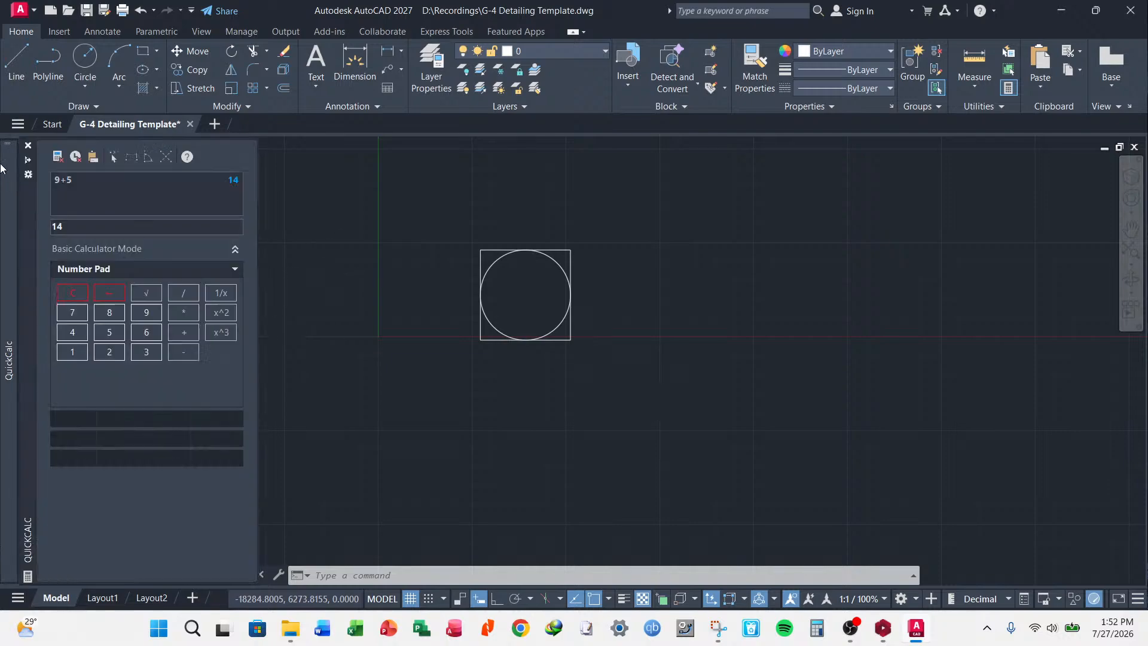
click(29, 153)
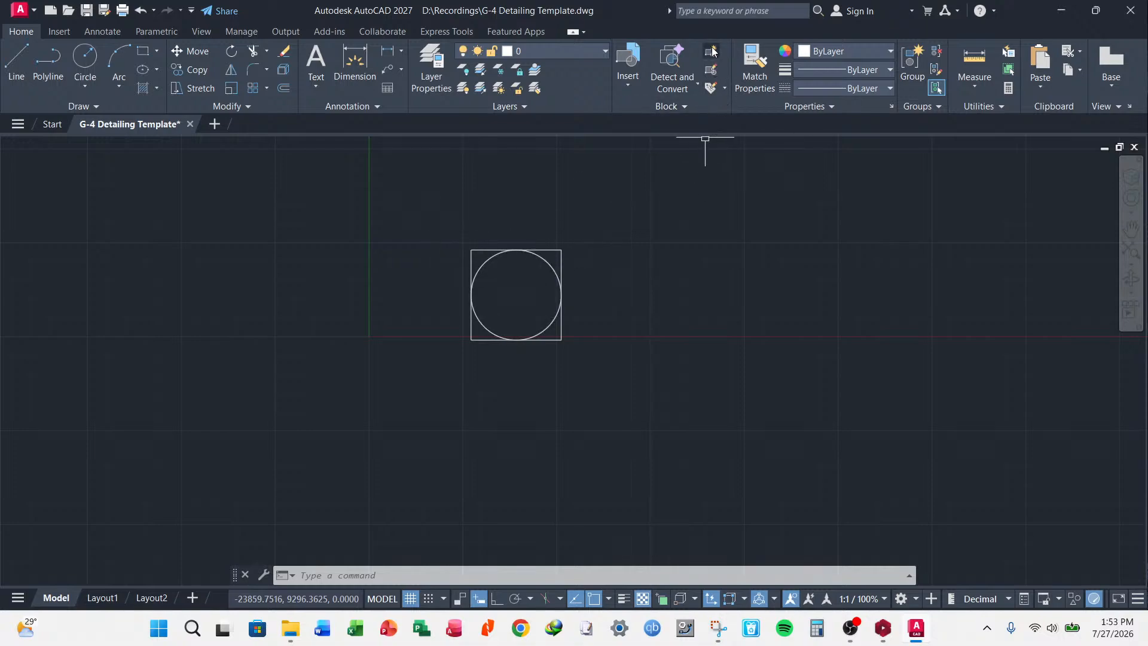
- Convert the circle and square into a block named Circle-Square, with Millimeters as the block unit and exploding allowed
click(422, 223)
click(608, 397)
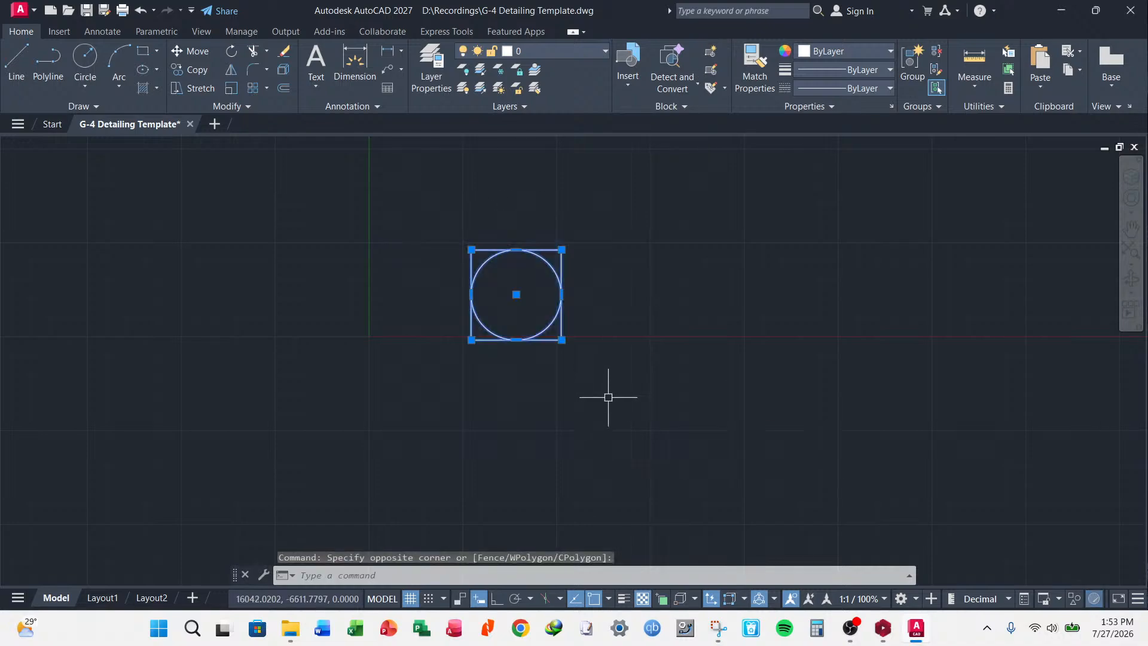
click(711, 53)
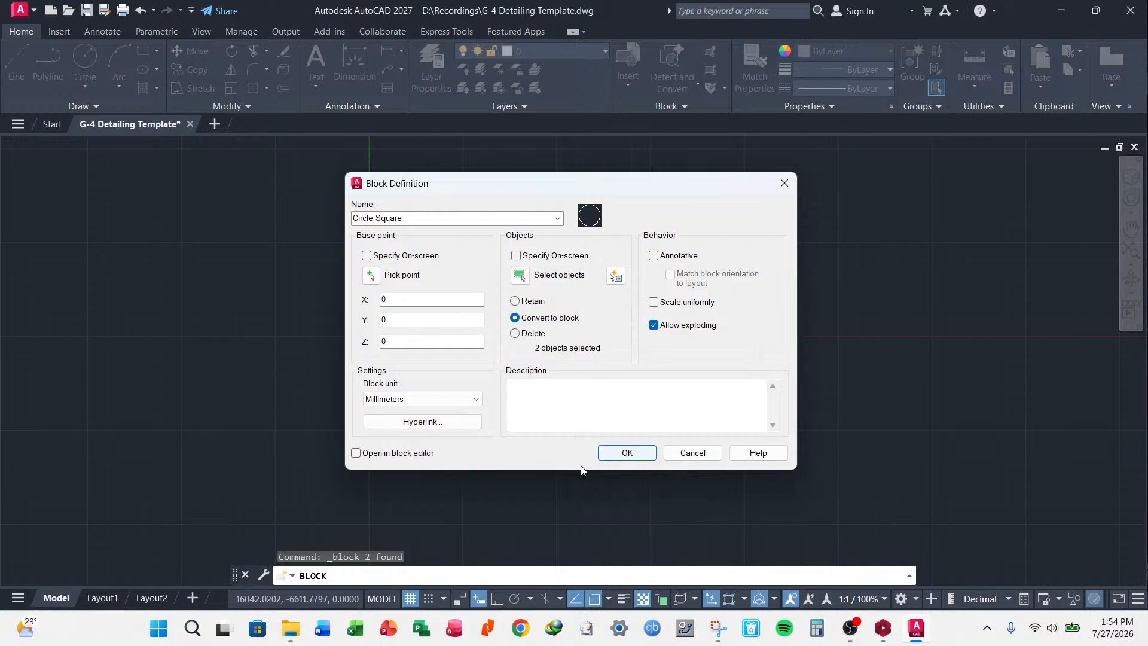
click(627, 453)
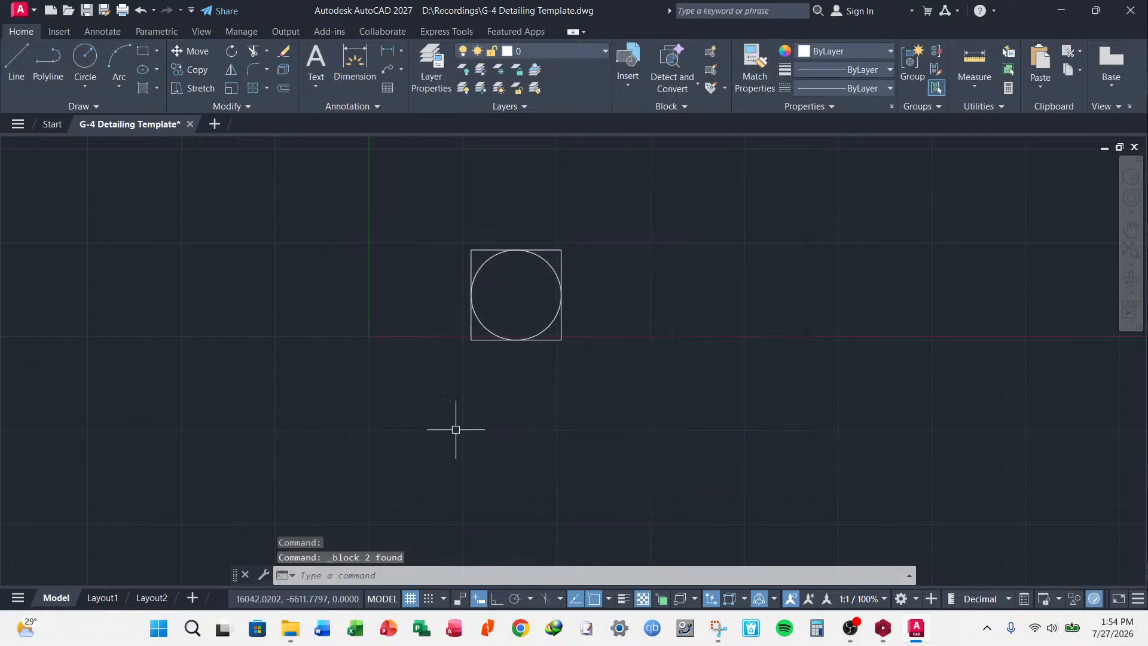
- Select the Circle-Square block repeatedly to examine how its circle and square respond to selection, and clear the selection
click(546, 255)
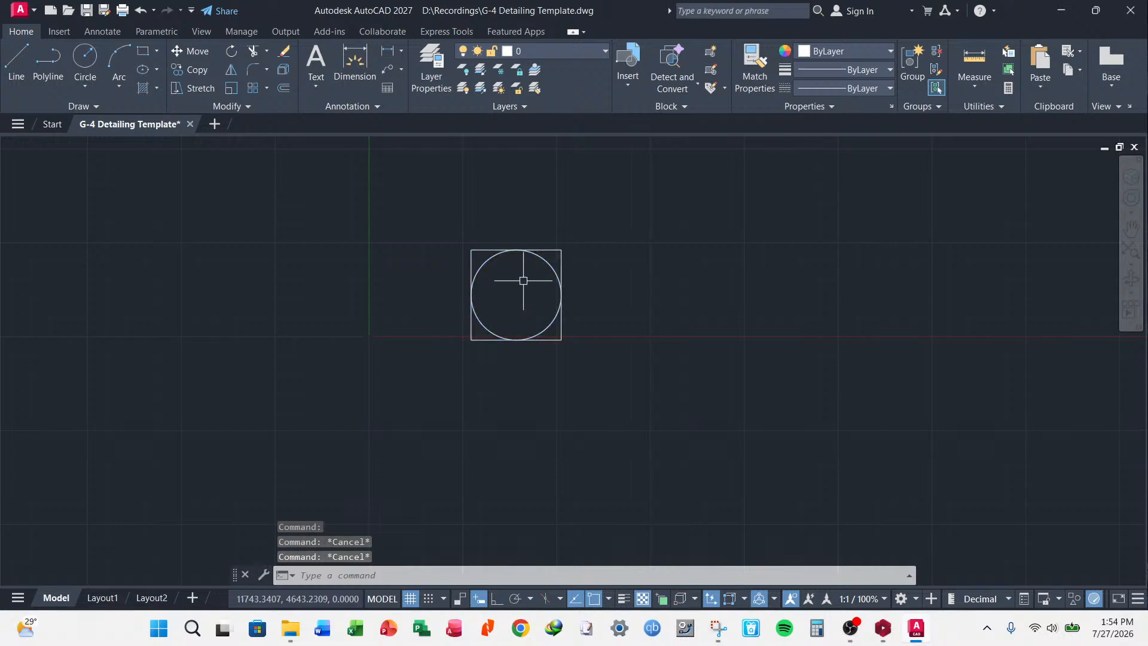
key(Escape)
key(Escape)
click(539, 250)
key(Escape)
click(540, 260)
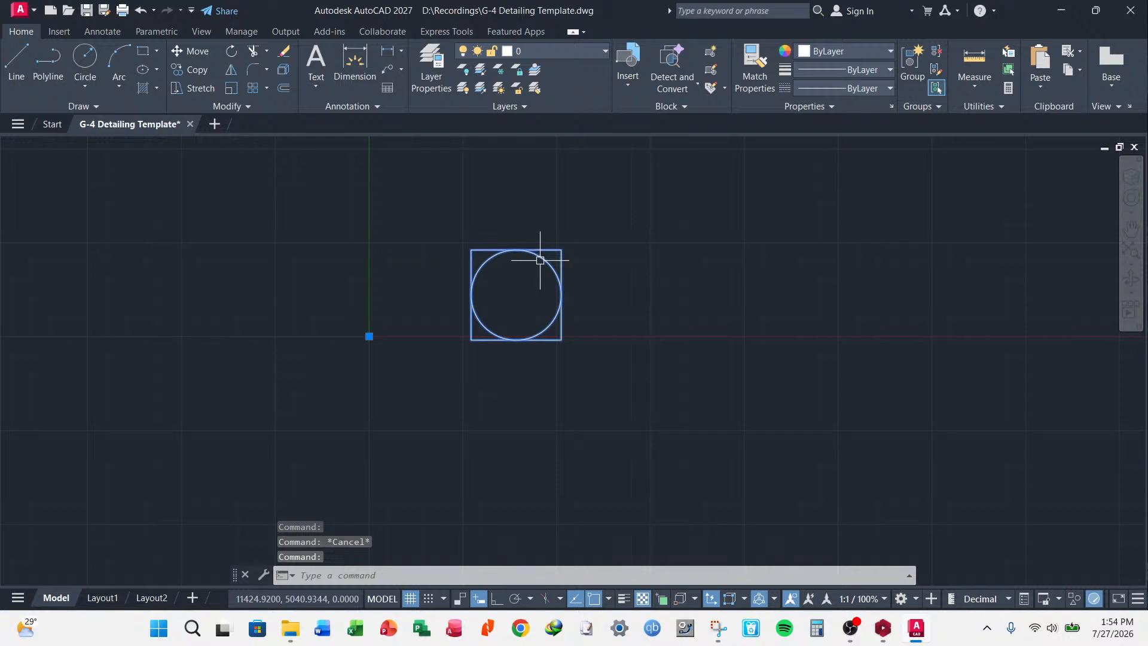
key(Escape)
click(548, 262)
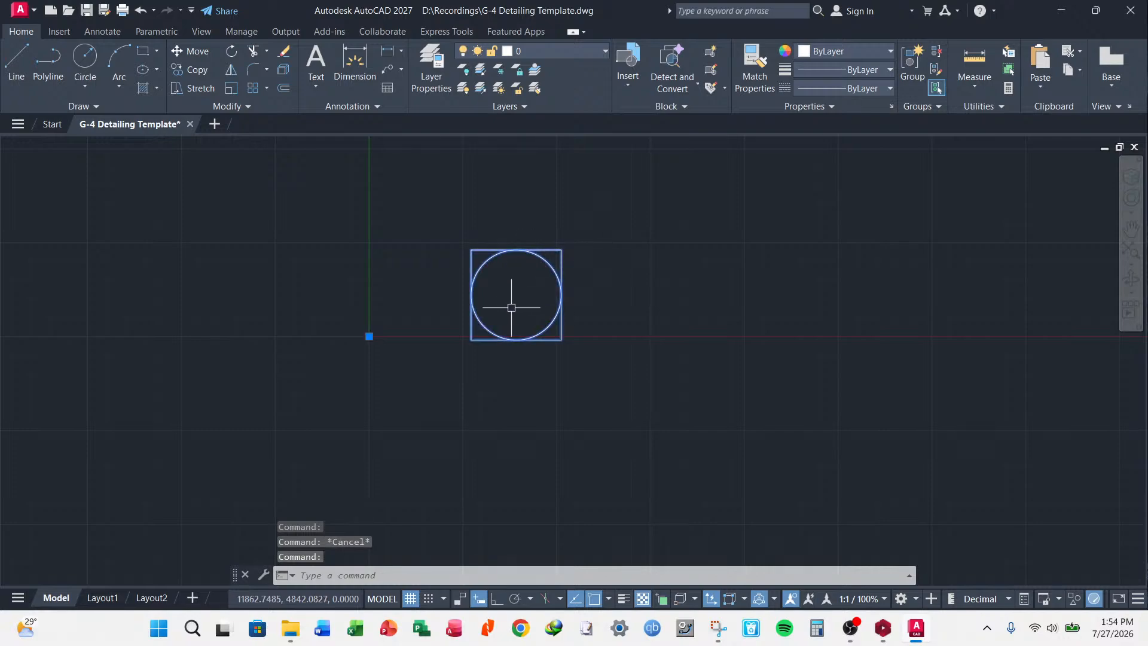
key(Escape)
click(549, 262)
key(Escape)
click(543, 263)
key(Escape)
click(610, 235)
key(Escape)
key(Escape)
key(Escape)
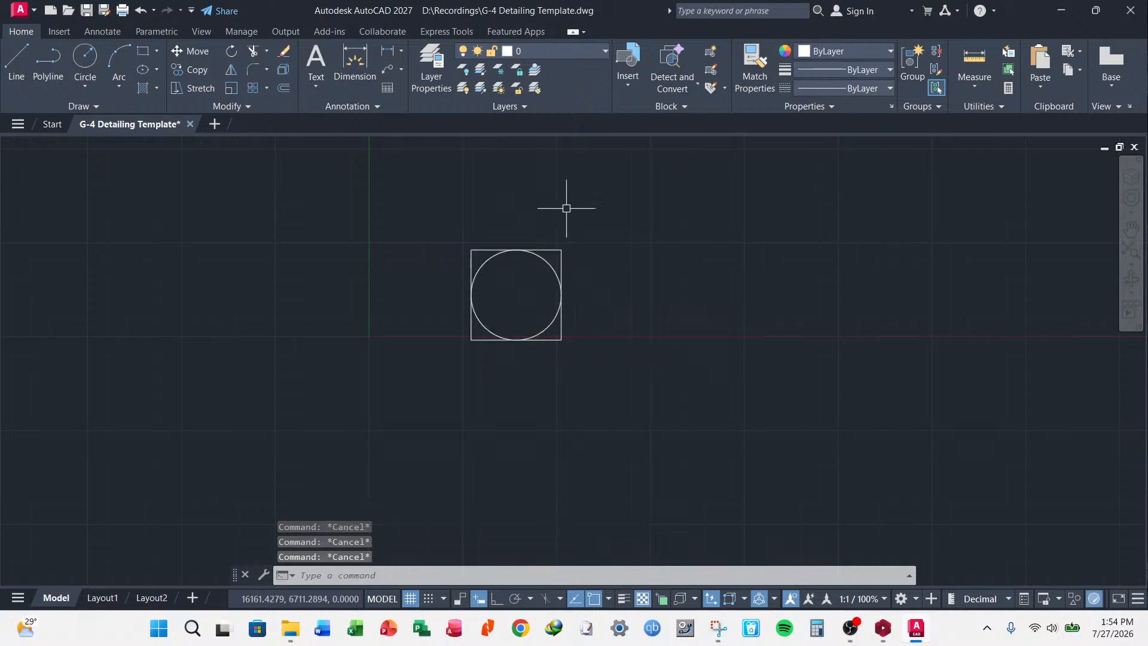
- Erase the Circle-Square block from the drawing
click(606, 242)
click(307, 403)
key(Delete)
key(Escape)
key(Escape)
key(Escape)
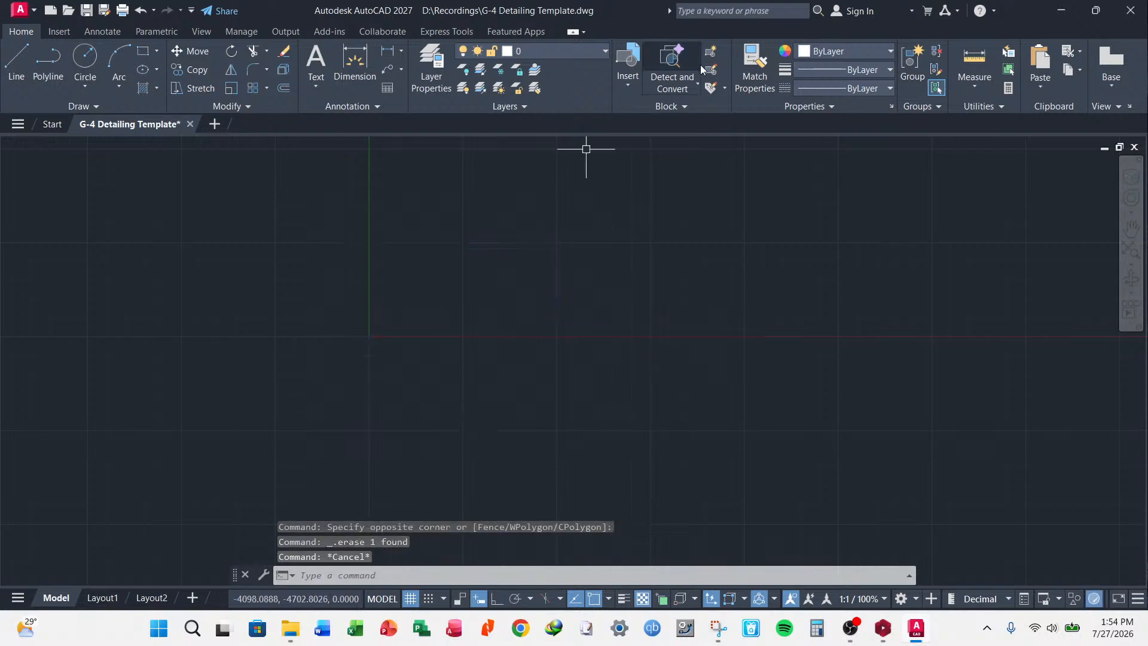
- Insert the Circle-Square block back into the drawing near the origin
click(683, 110)
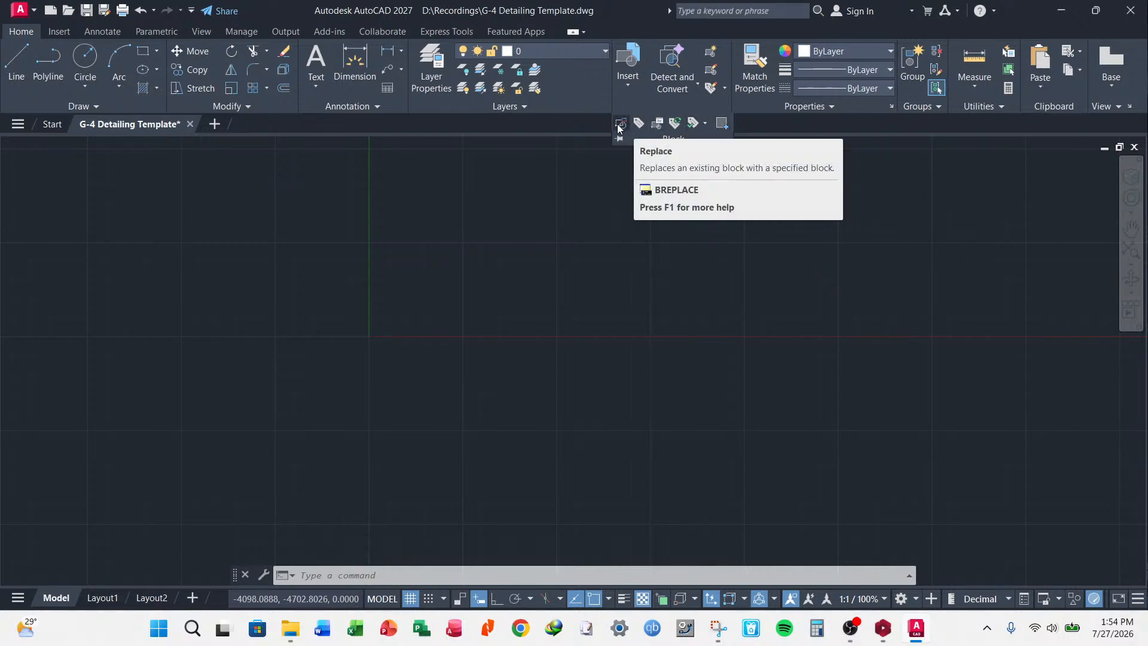
click(627, 87)
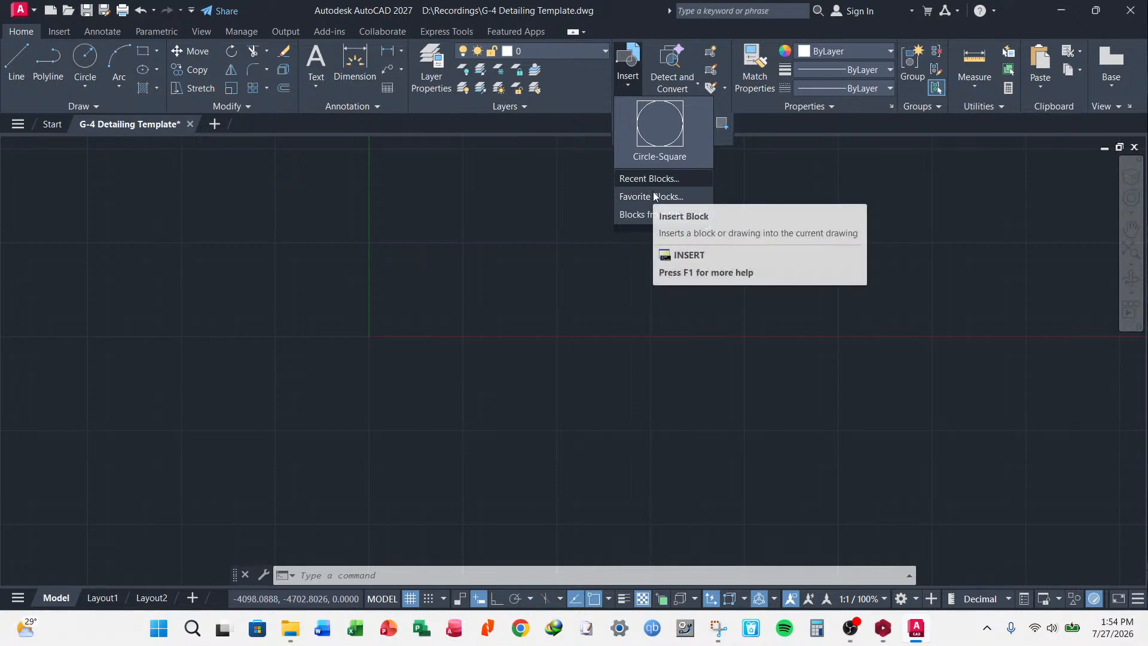
click(662, 128)
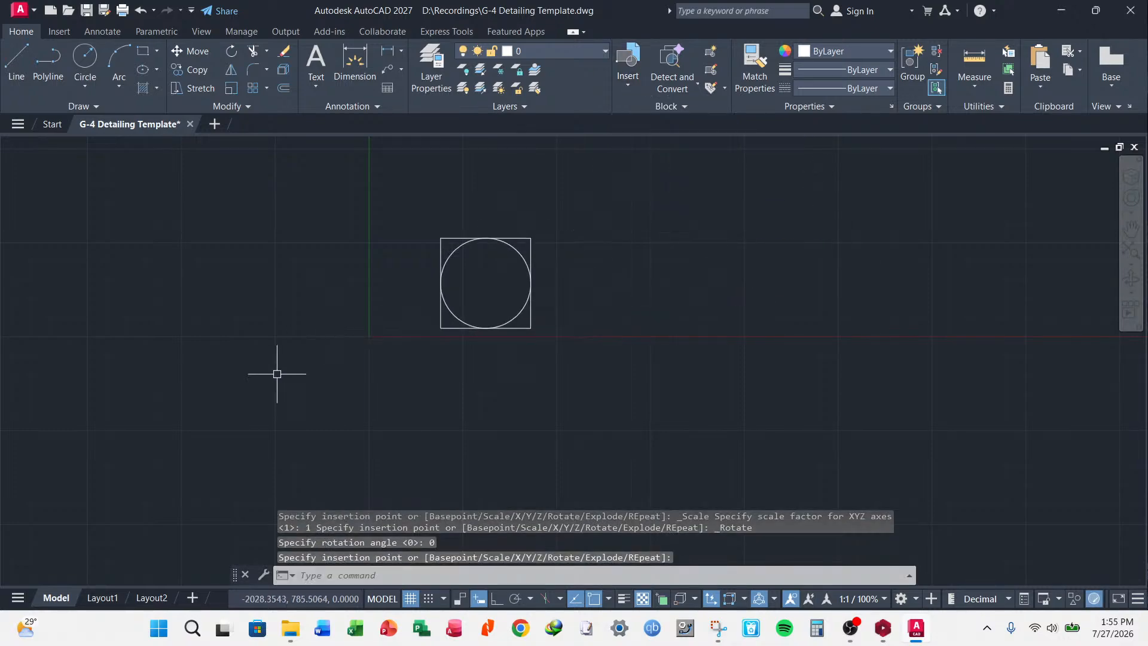
- Explode the inserted Circle-Square block and select its square and circle separately to check that they are independent
click(443, 303)
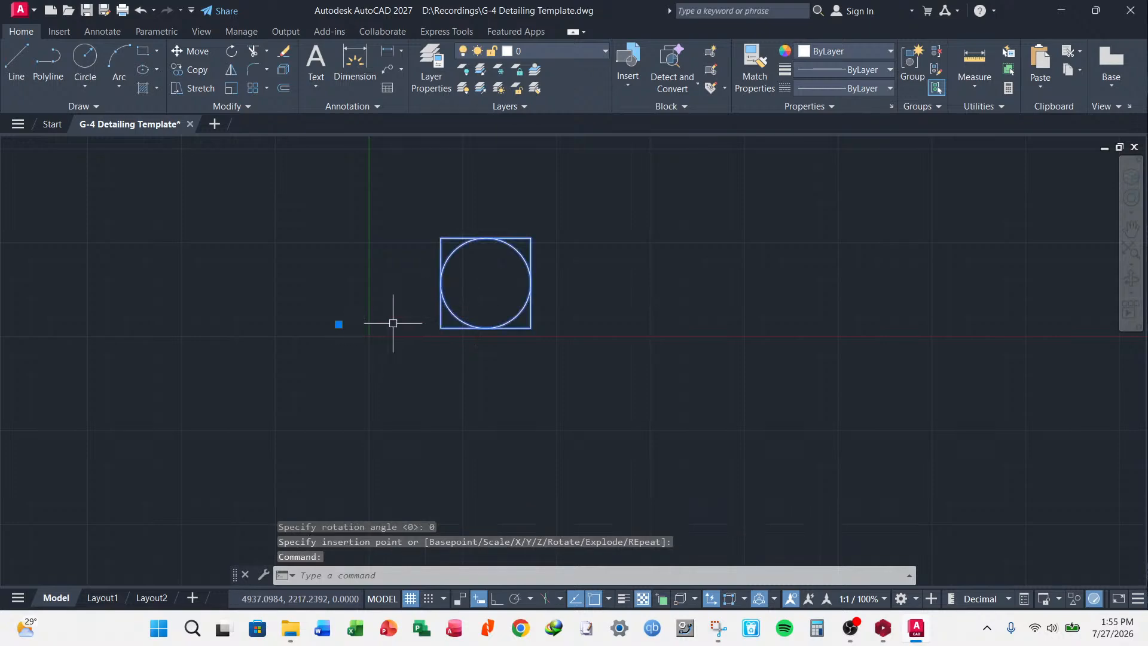
click(283, 69)
click(440, 283)
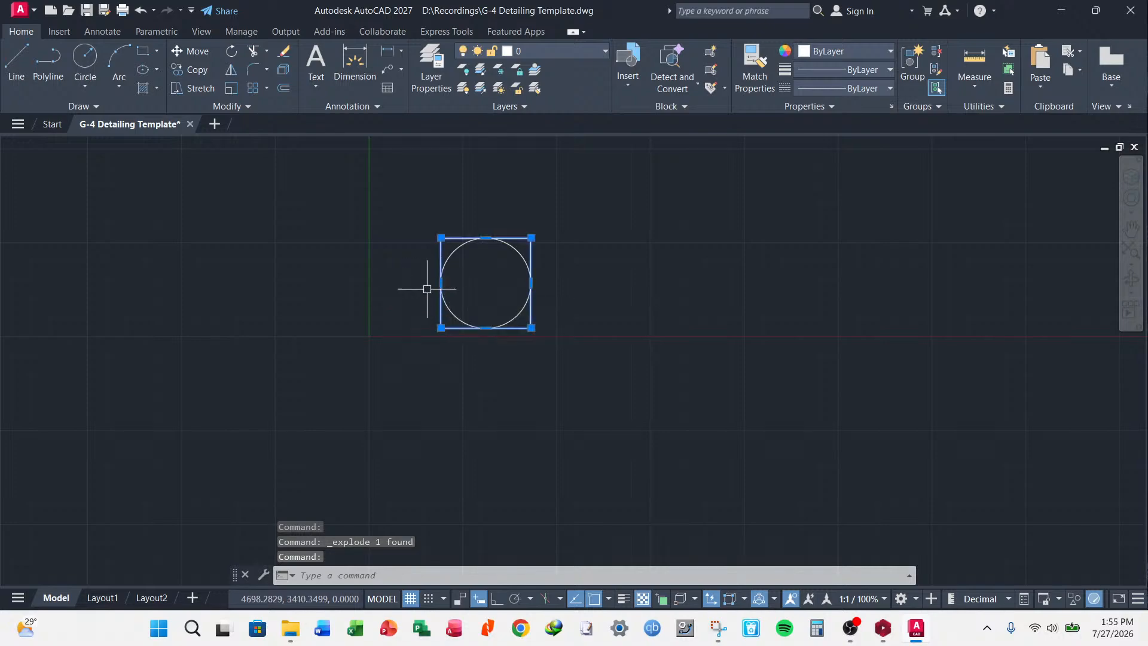
key(Escape)
click(463, 248)
key(Escape)
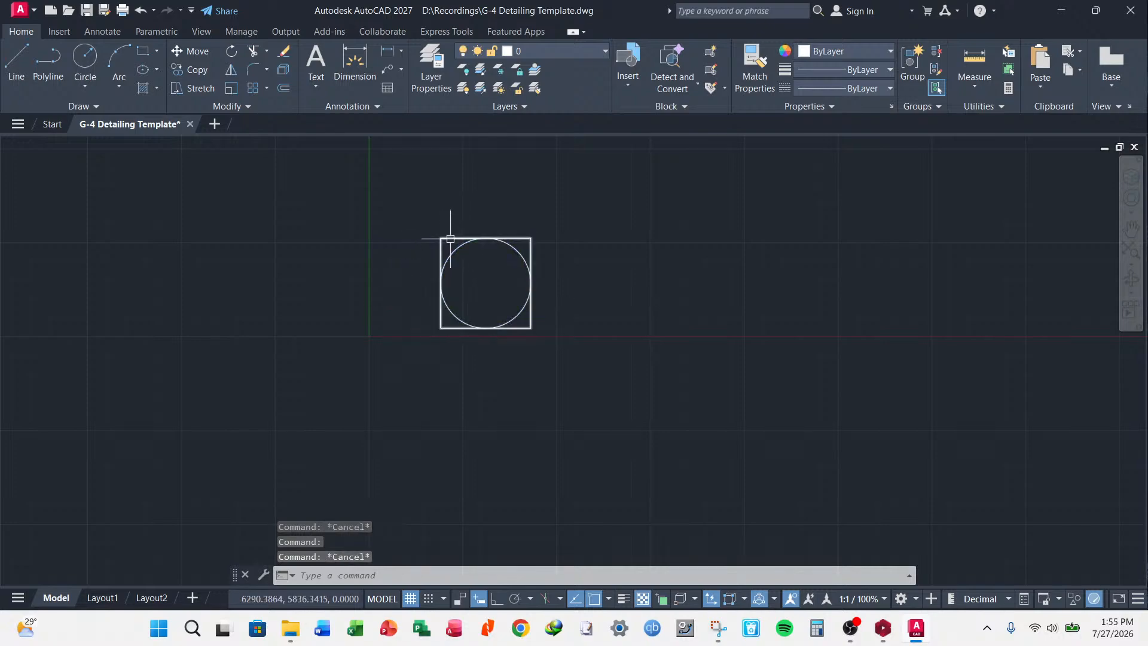
click(450, 238)
key(Escape)
scroll(543, 260, down, 1)
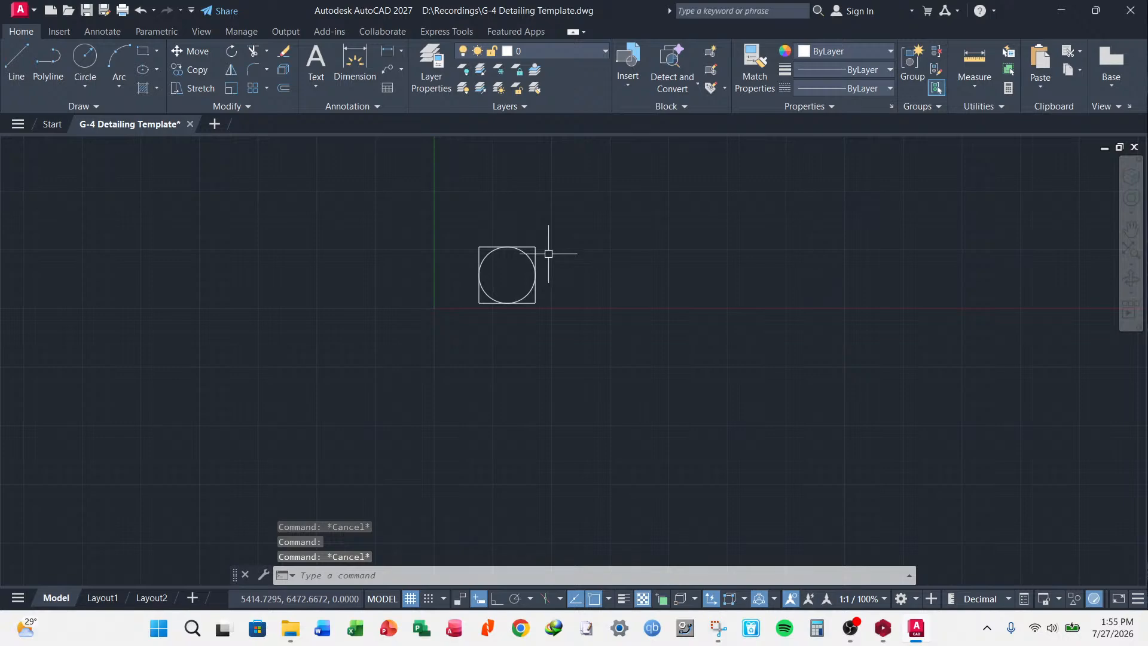
- Browse the Documents folder for a block library source, and leave without choosing a folder or file
click(625, 87)
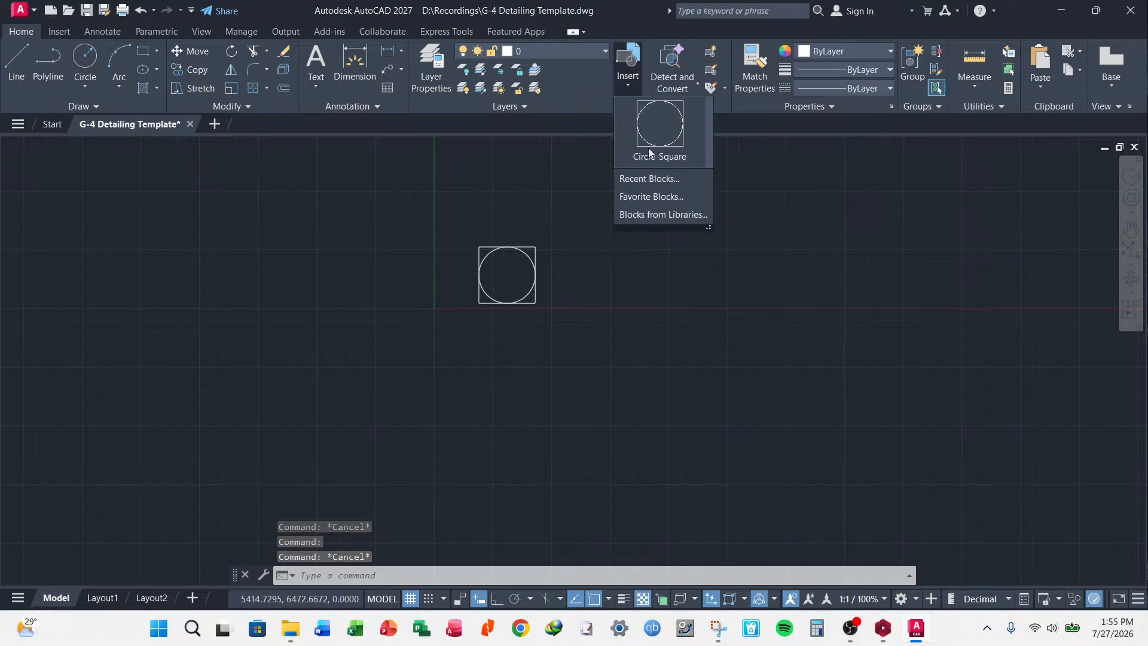
click(669, 214)
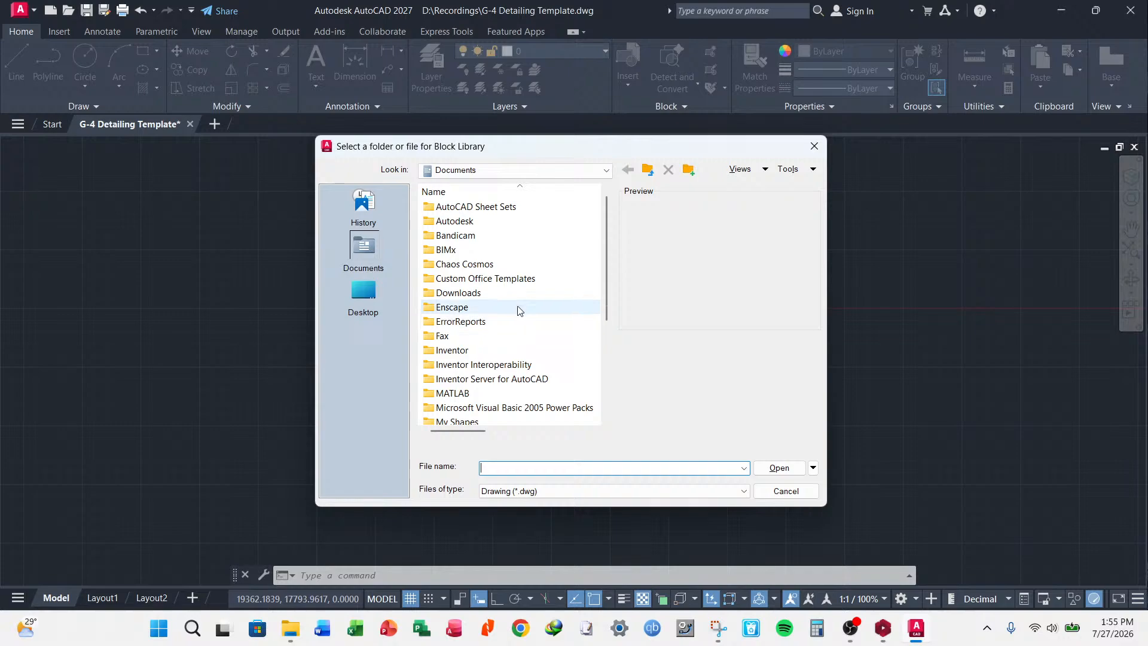
scroll(487, 275, down, 3)
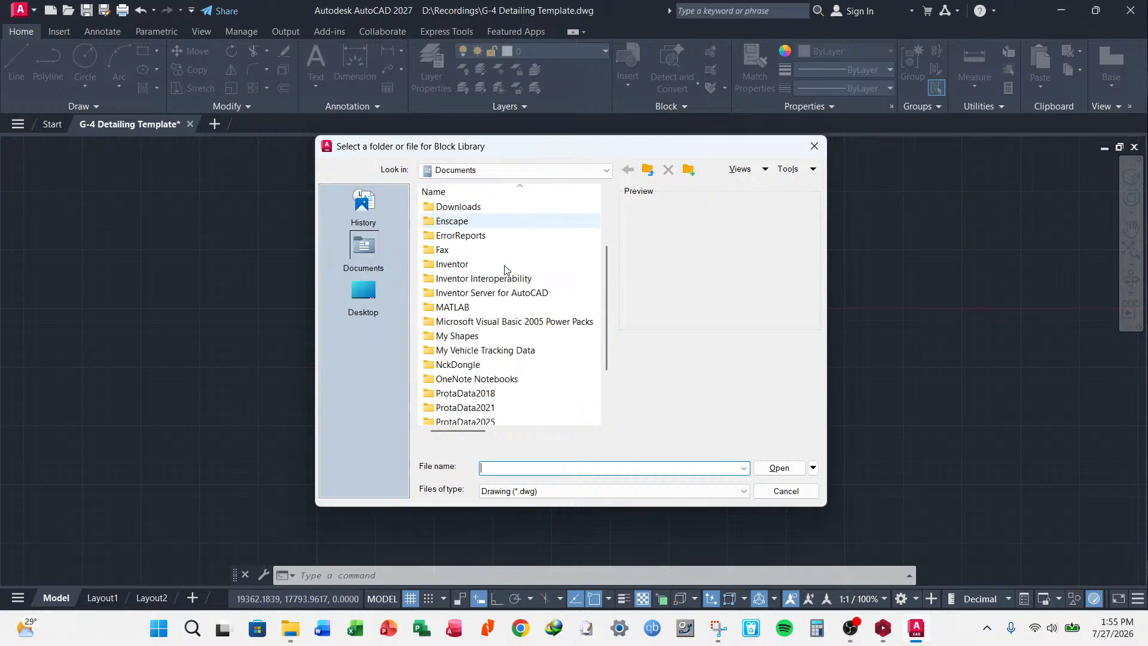
scroll(494, 273, down, 1)
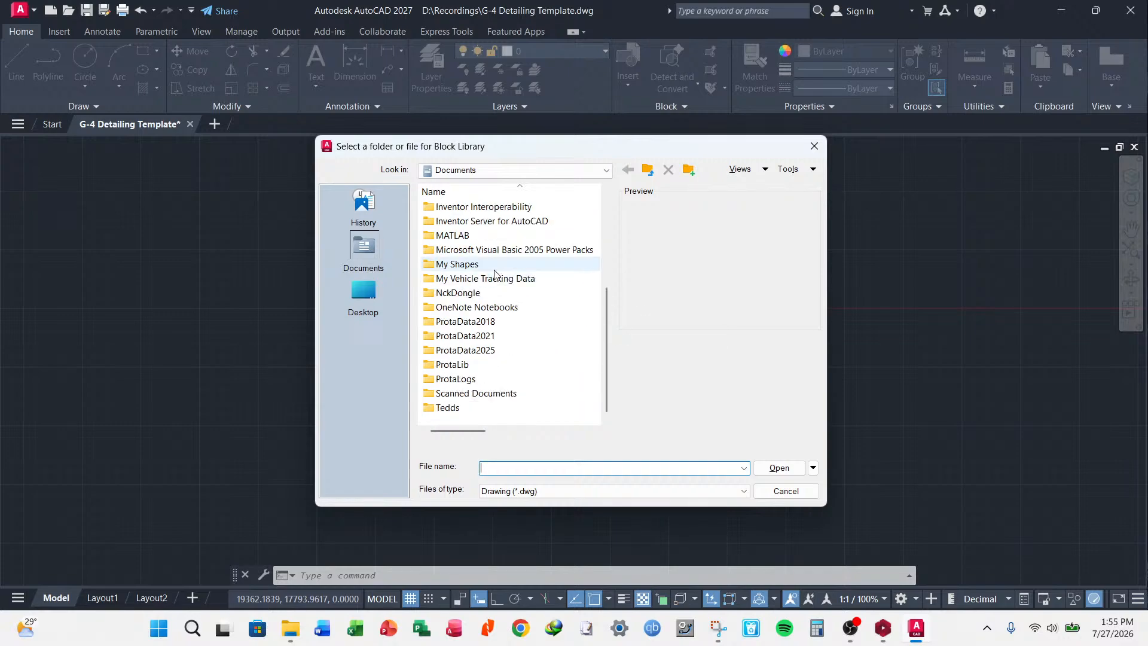
scroll(495, 273, up, 4)
scroll(520, 266, down, 4)
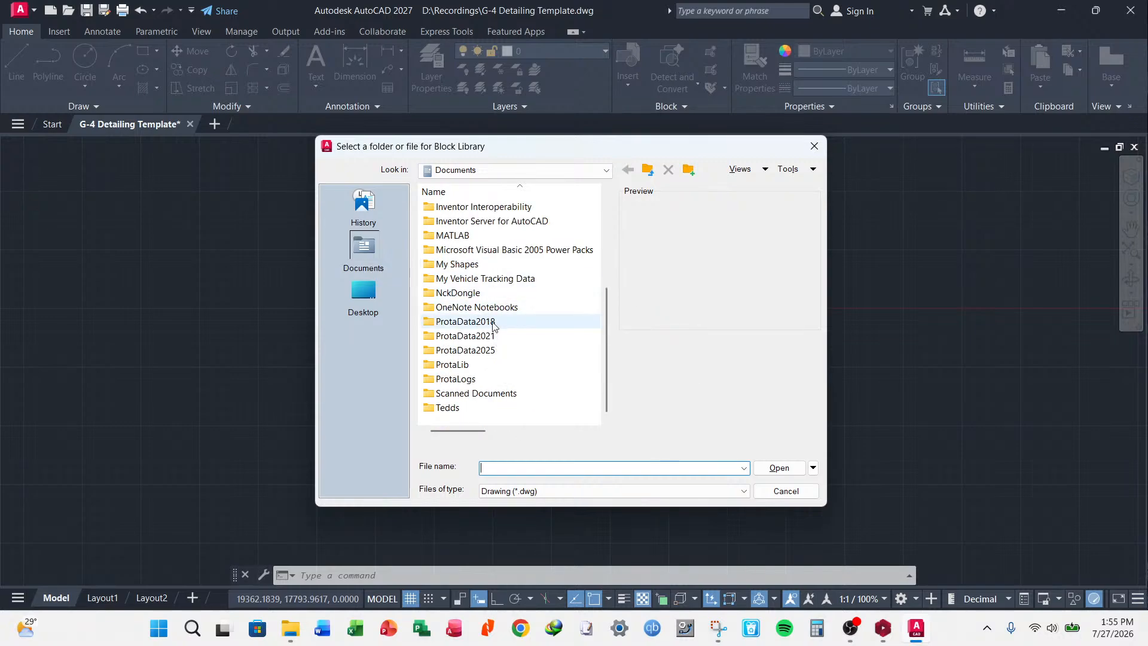
scroll(496, 313, up, 4)
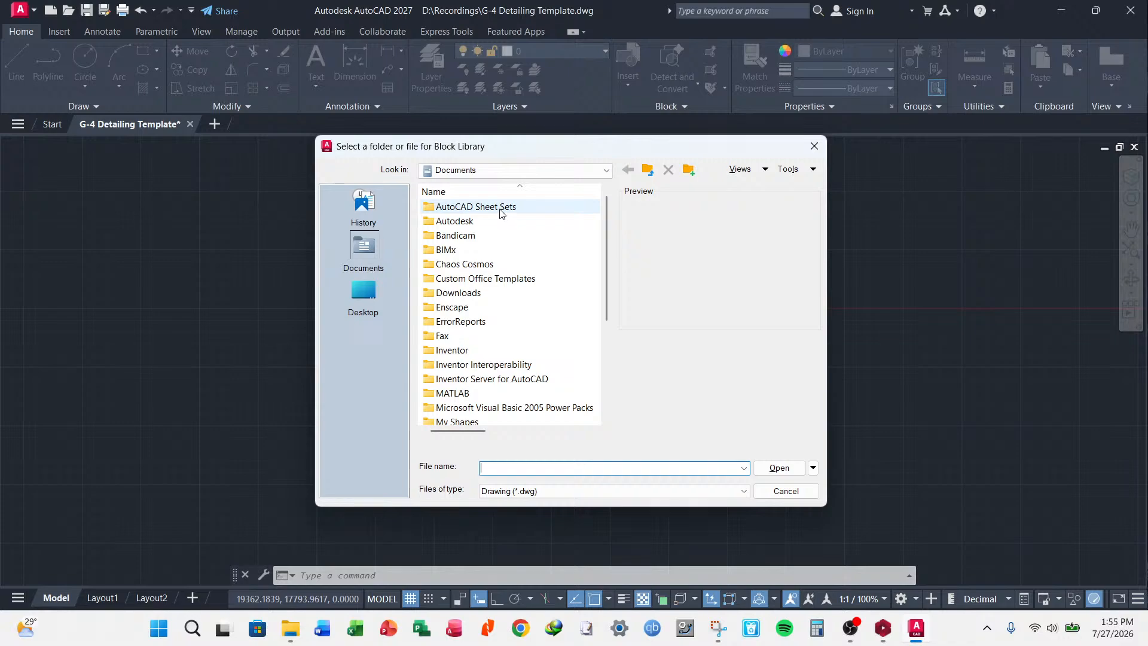
click(814, 146)
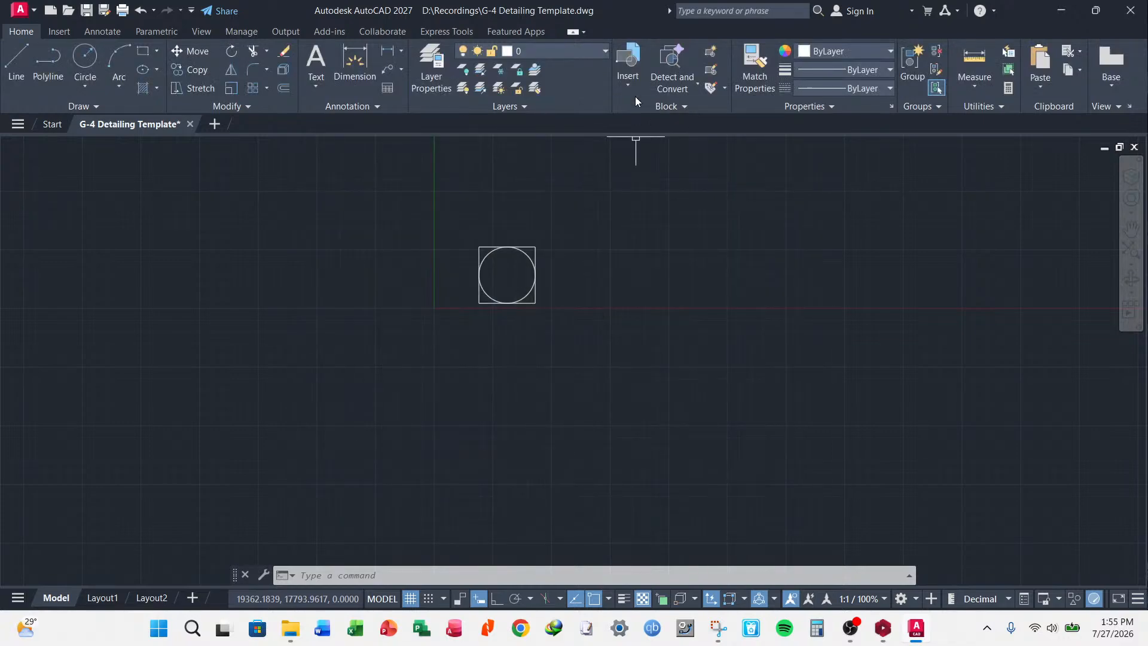
click(628, 84)
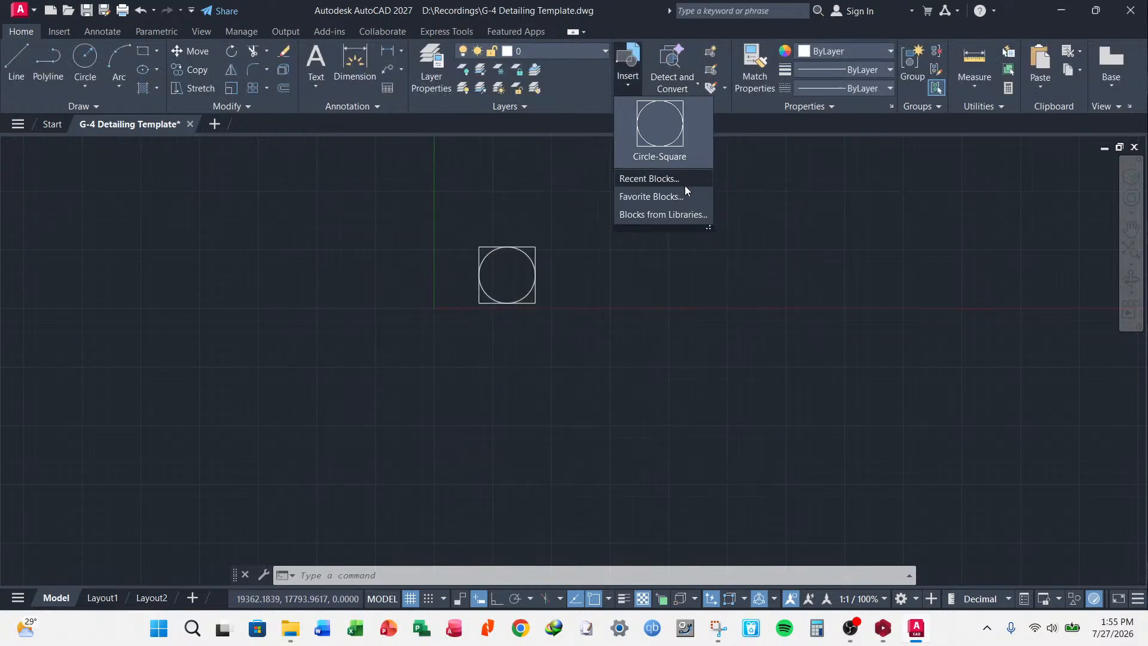
key(Escape)
key(Escape)
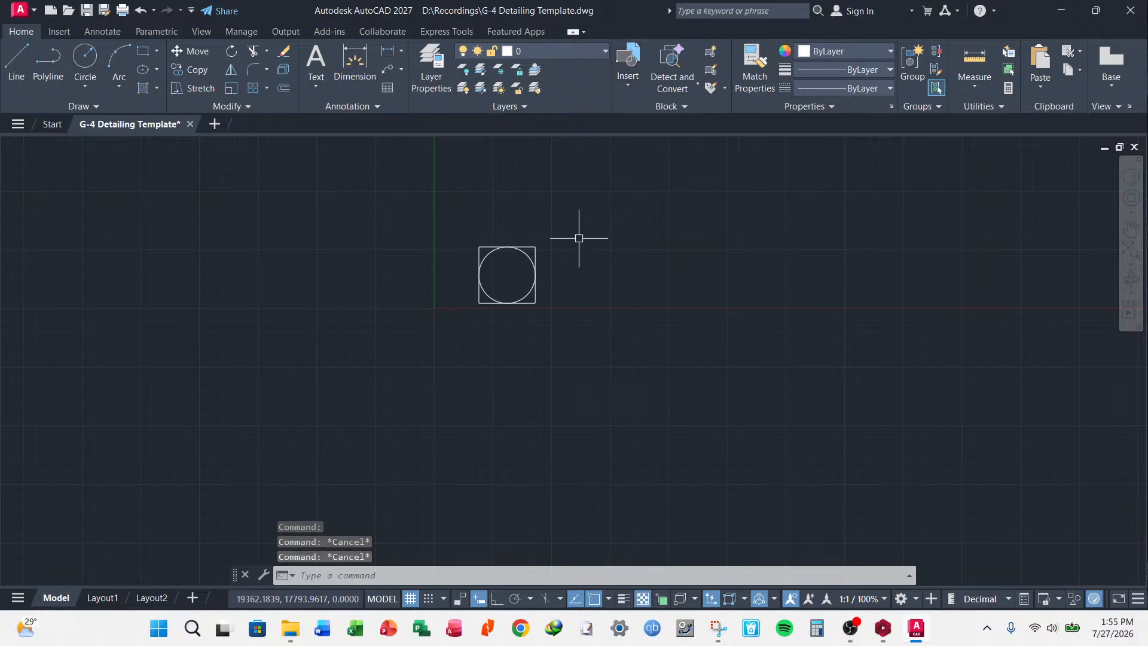
- Erase the exploded circle and square together
drag(579, 236, 360, 350)
key(Delete)
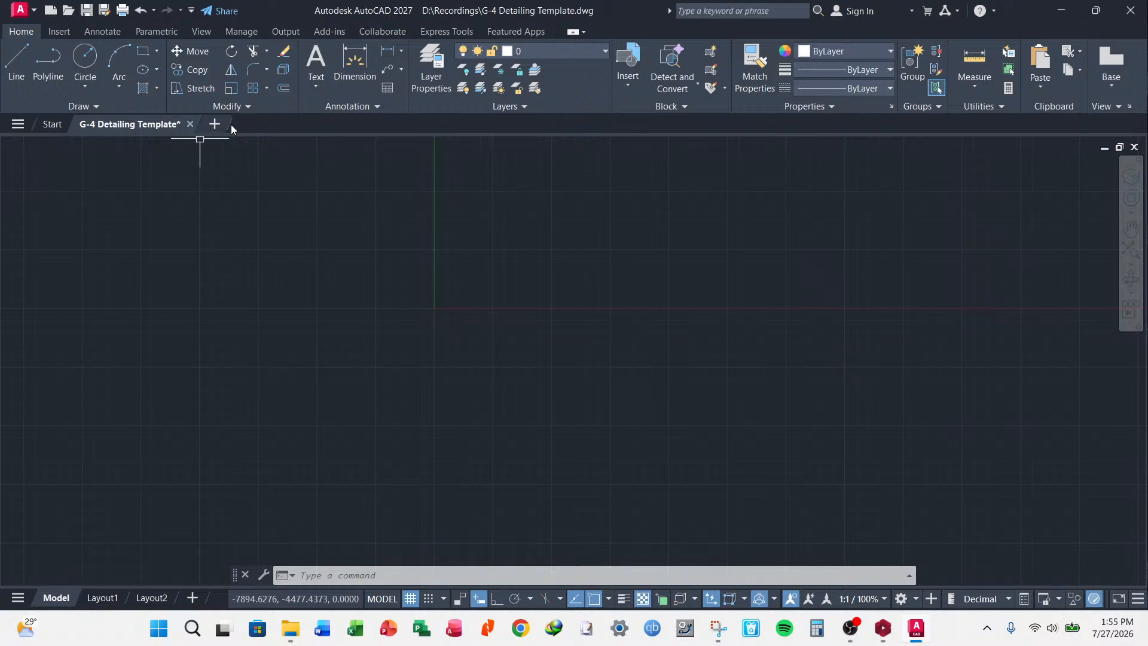
- Draw a rectangle 6200 long and 3000 wide, starting left of the origin, using the Dimensions option
click(144, 51)
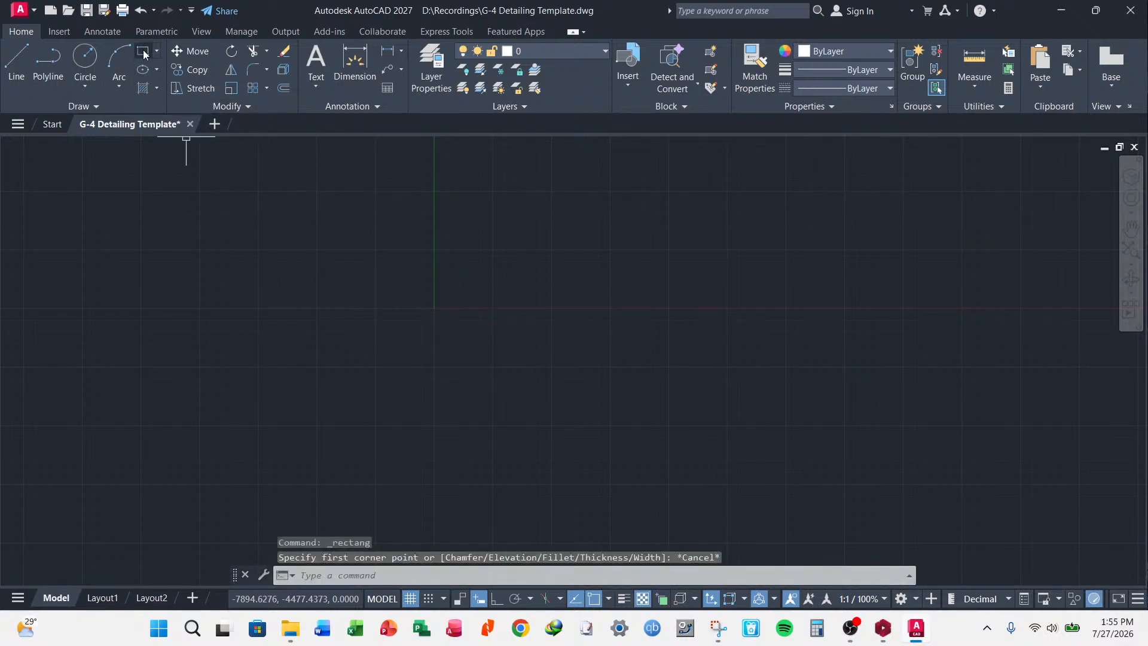
click(285, 314)
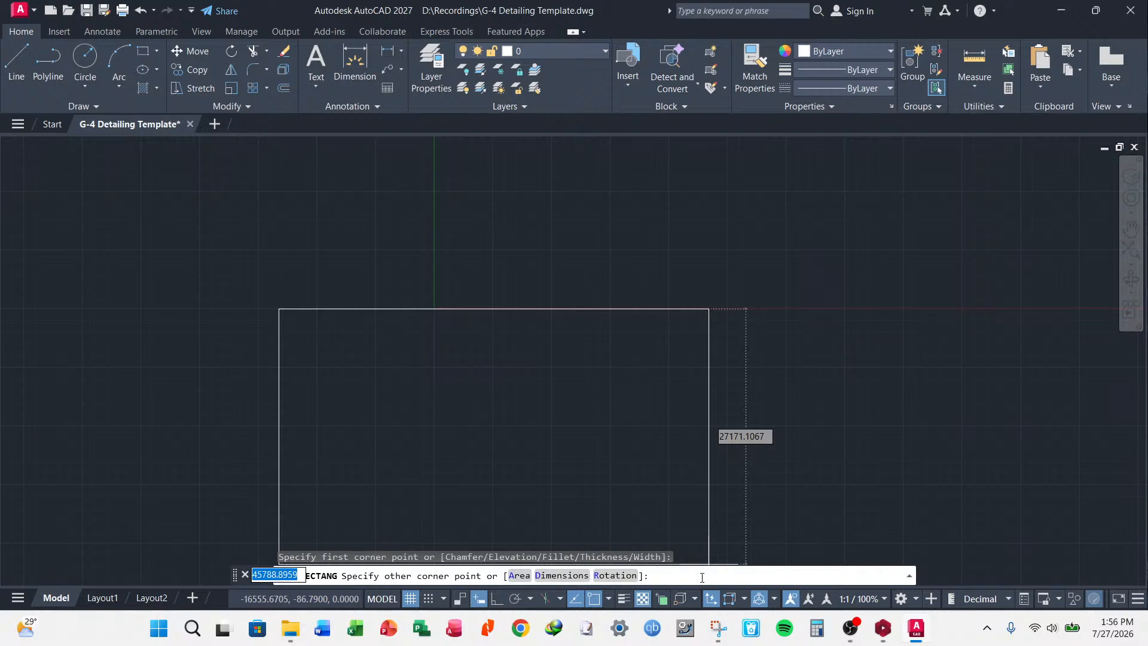
click(561, 576)
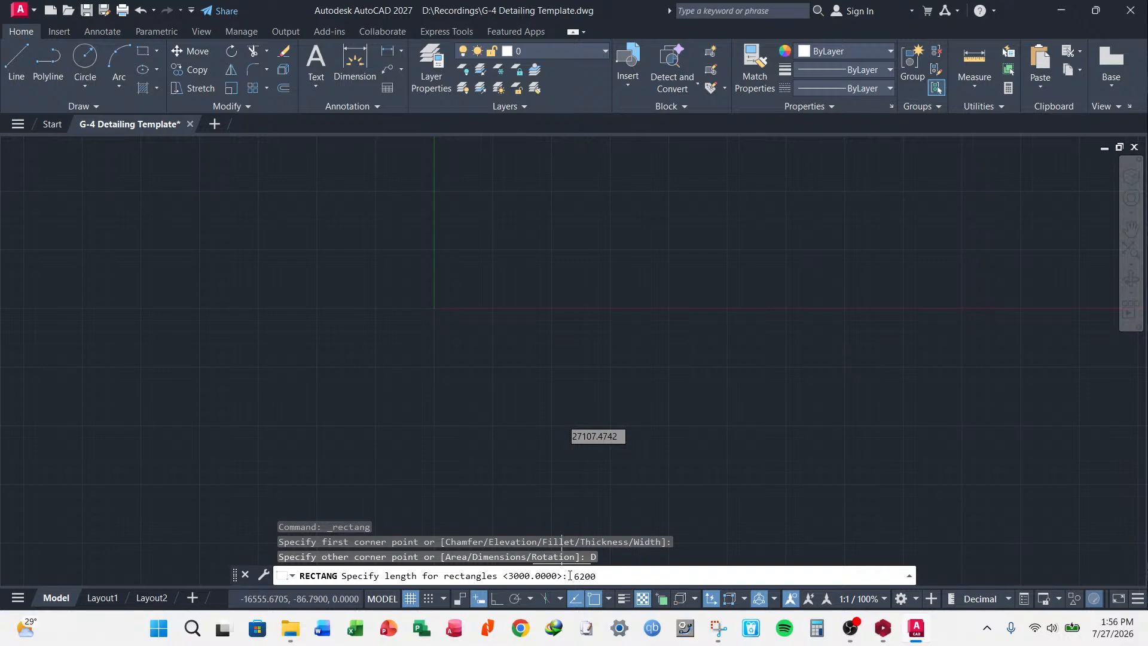
key(Return)
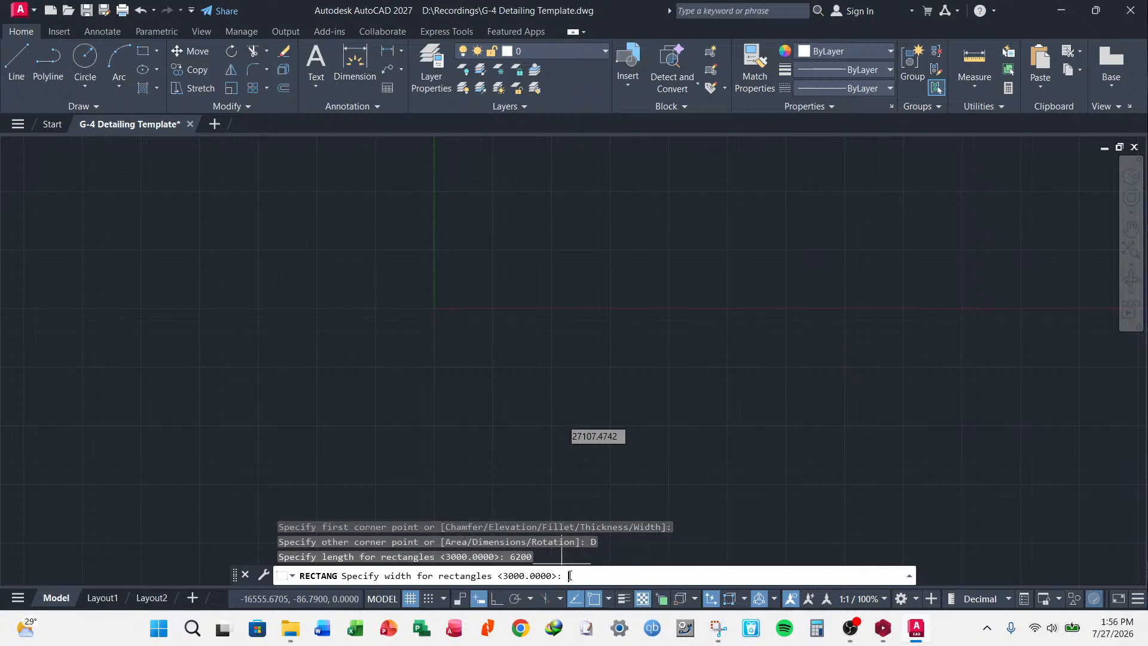
text(3000)
key(Return)
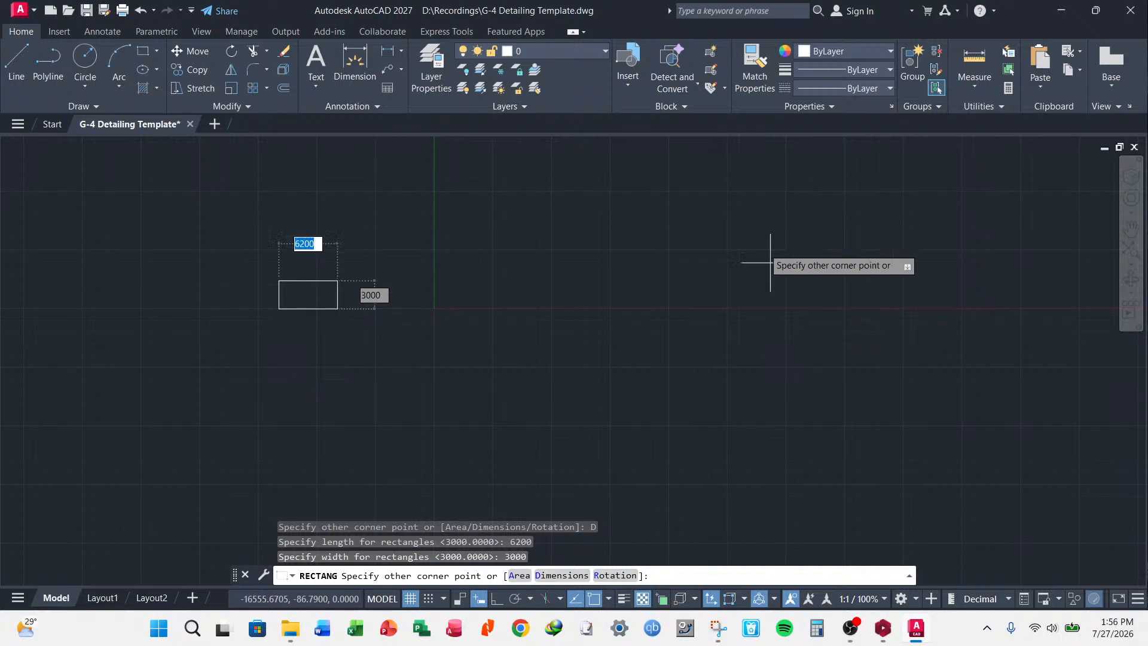
click(767, 357)
scroll(245, 316, up, 10)
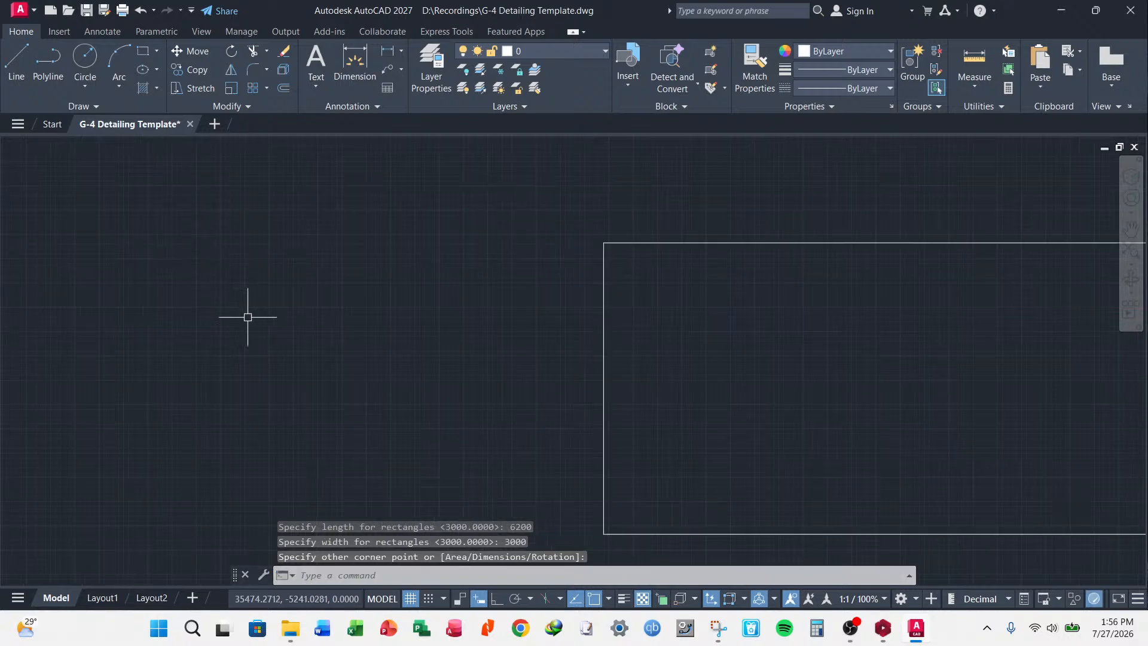
scroll(300, 305, down, 6)
scroll(404, 319, up, 2)
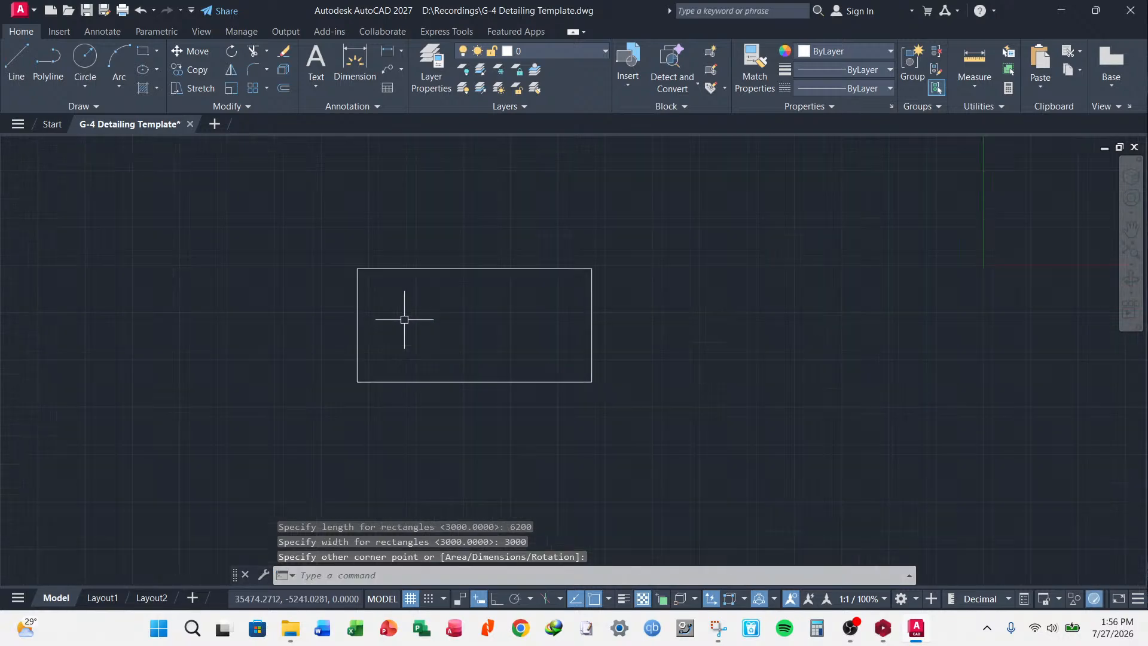
- Offset the rectangle outward by 200
click(480, 269)
key(Escape)
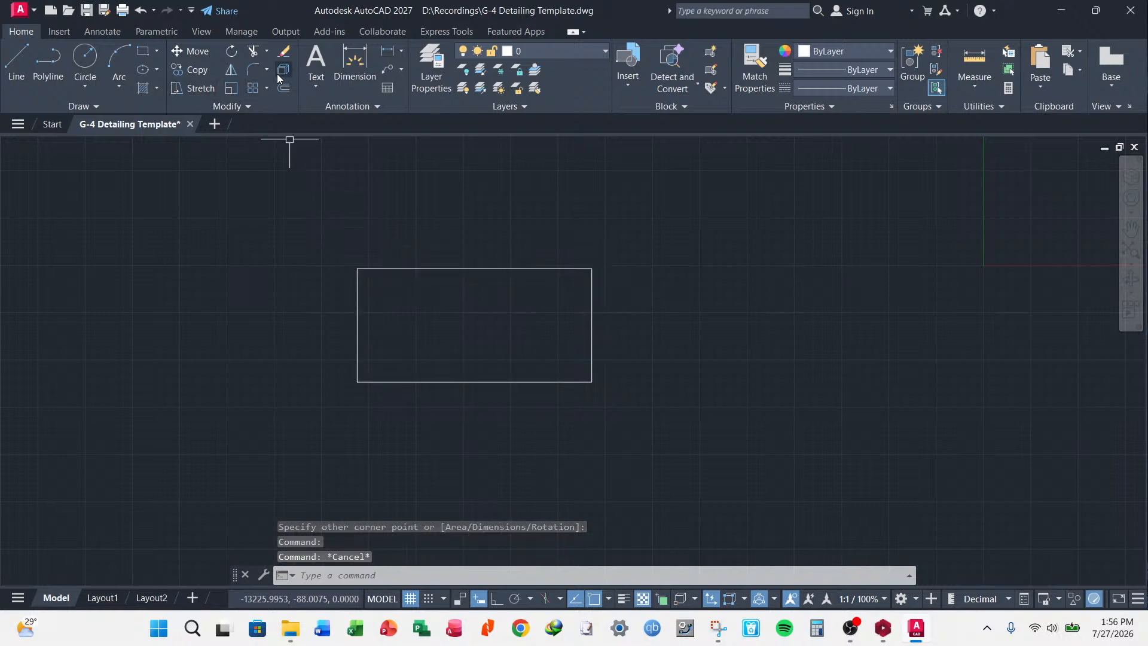
click(287, 88)
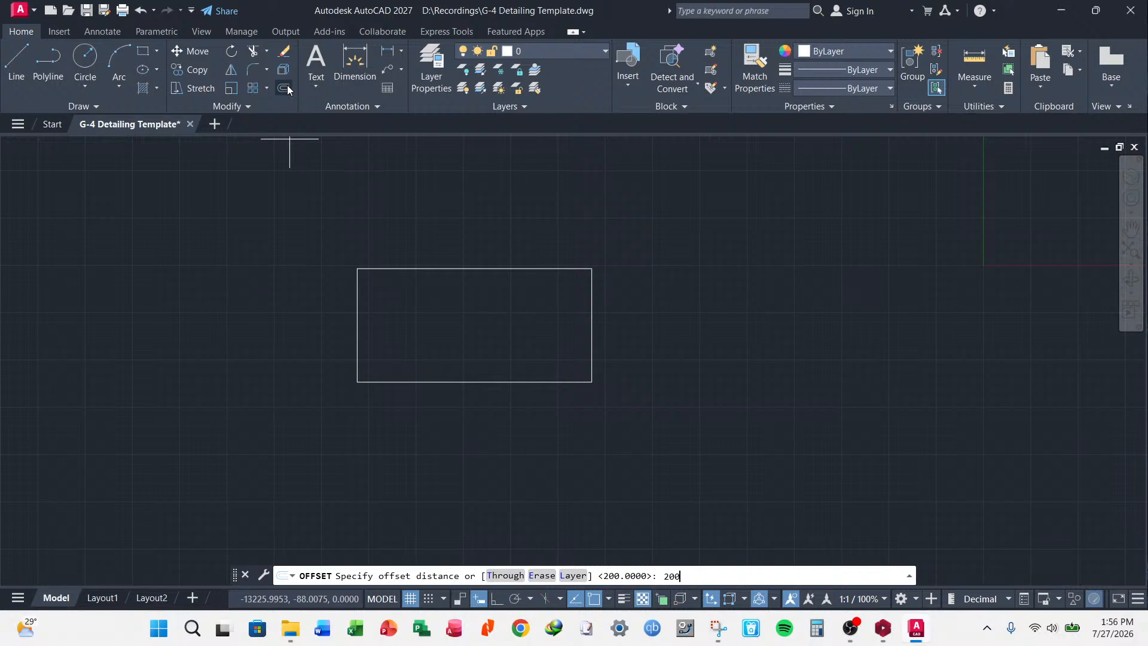
key(Return)
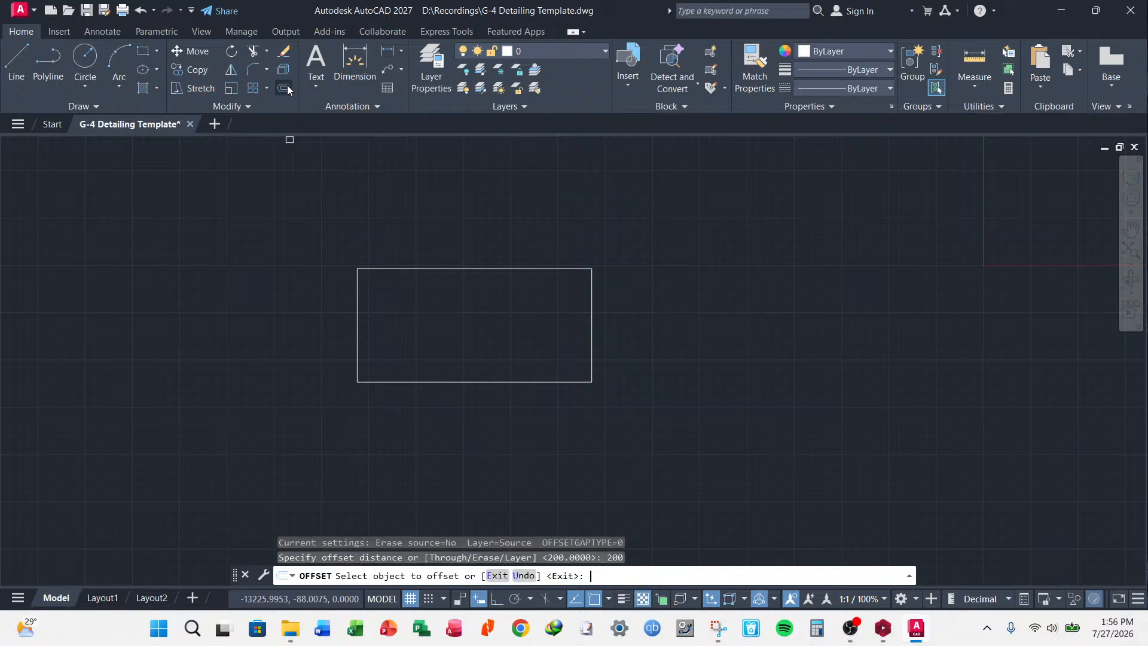
click(452, 268)
click(477, 224)
key(Escape)
key(Escape)
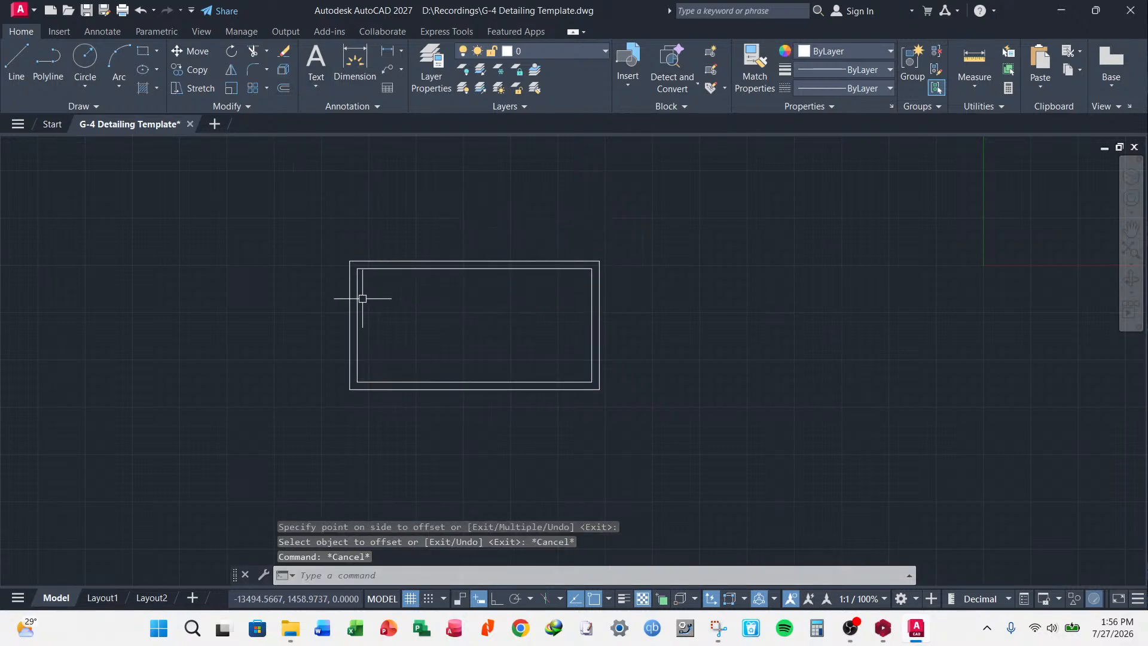
- Explode the inner rectangle into separate lines and select its left side to check it
click(358, 312)
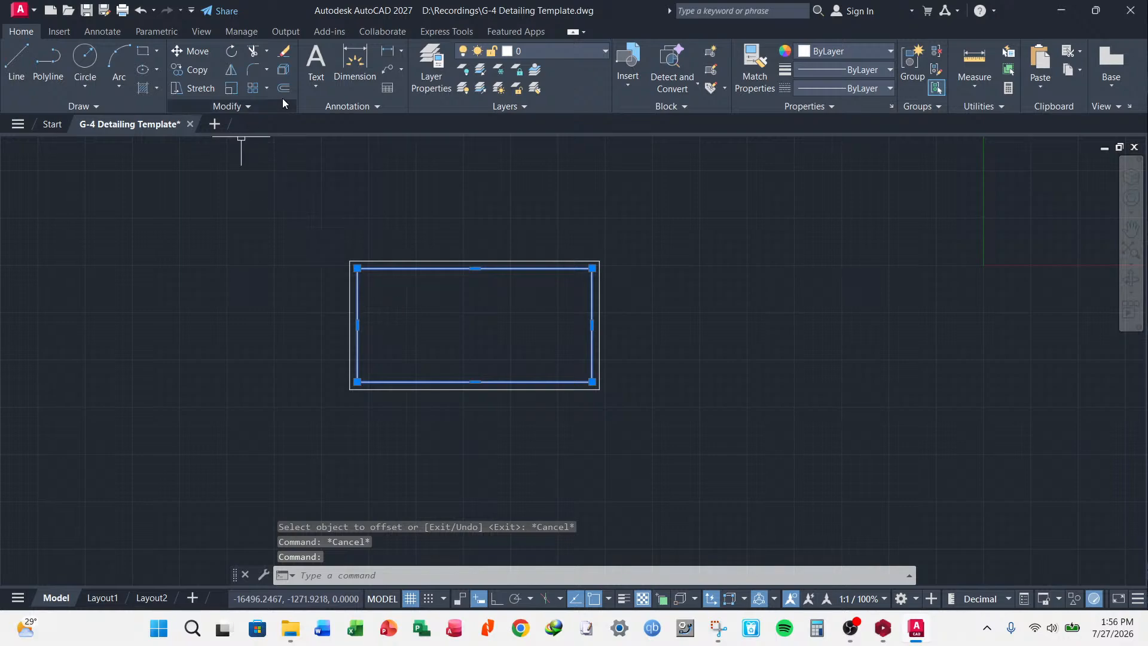
click(284, 70)
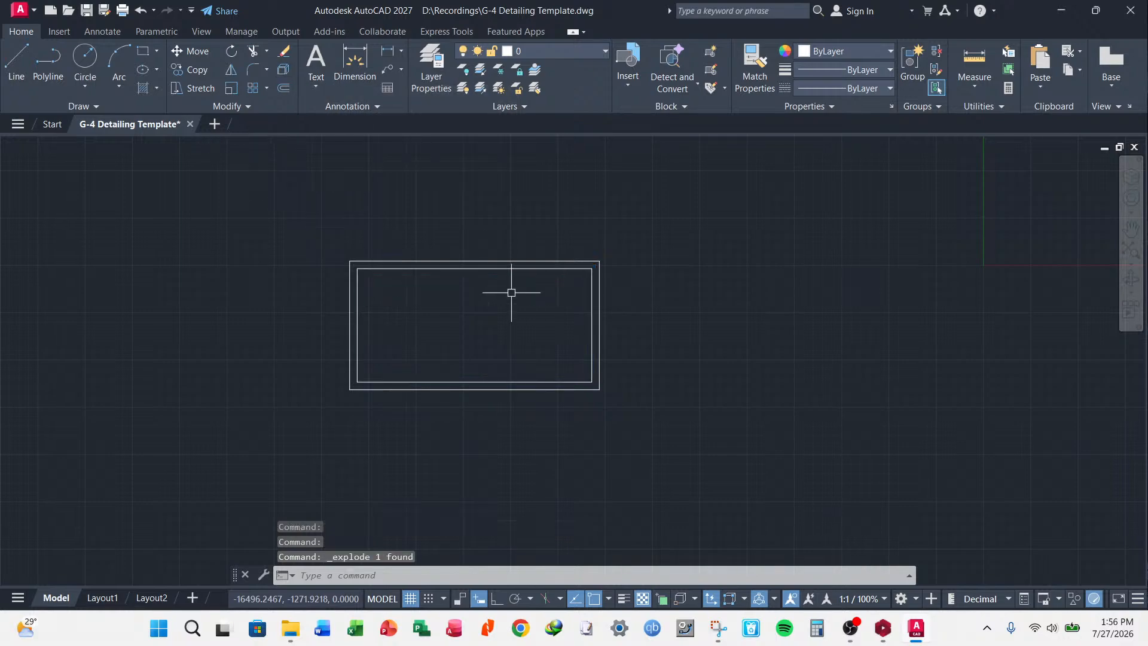
scroll(351, 302, up, 3)
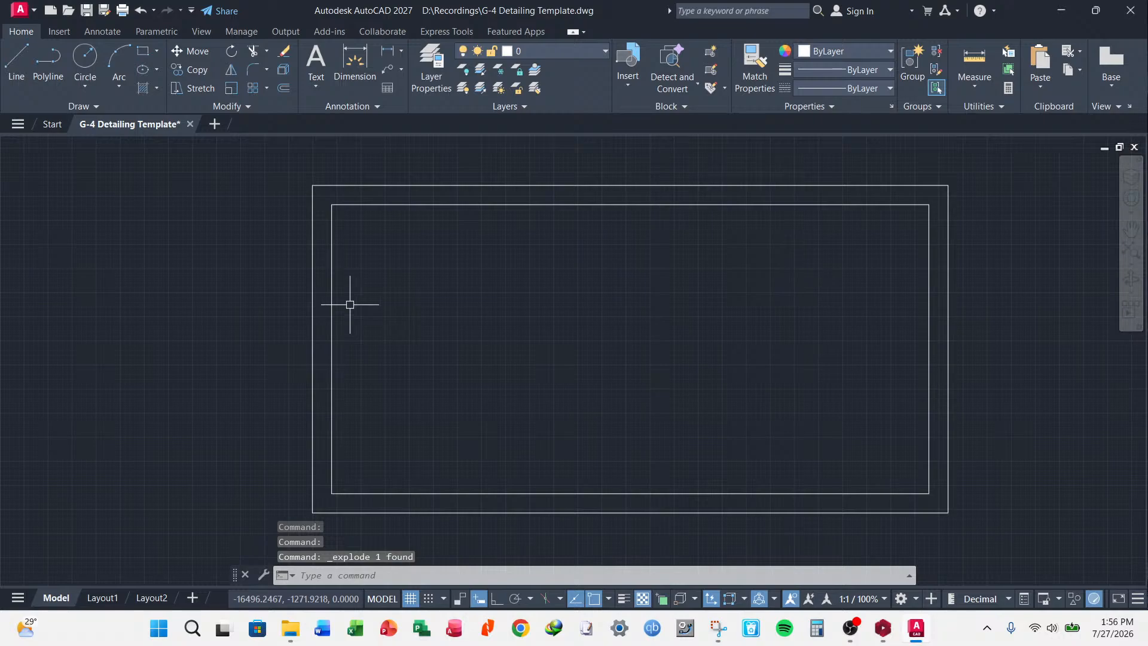
click(333, 286)
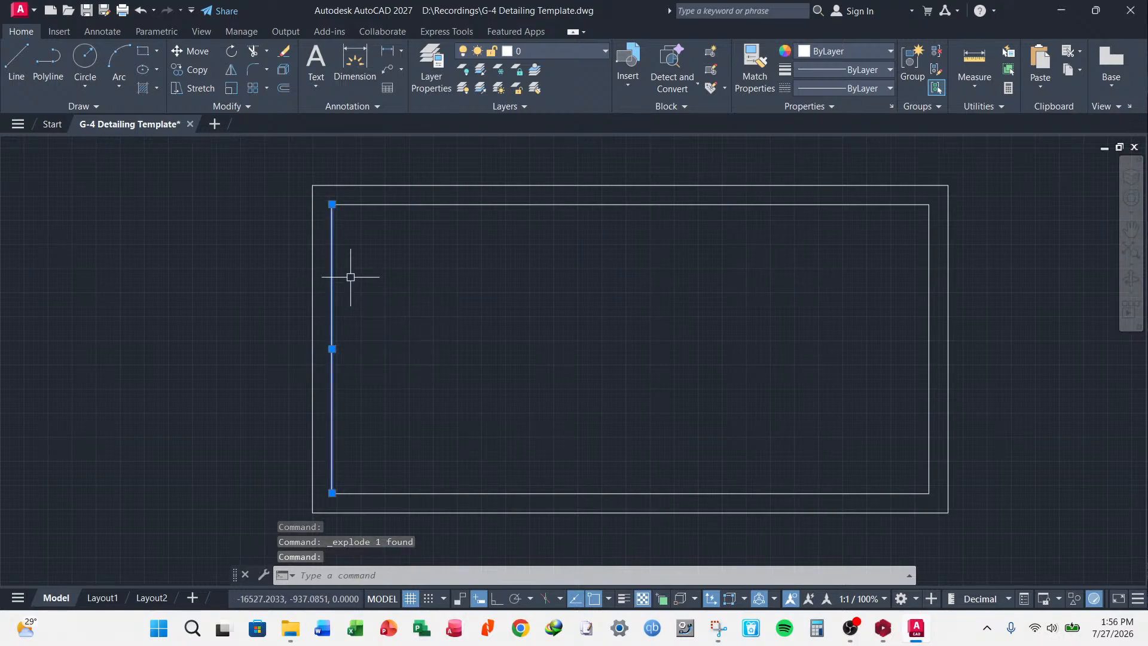
key(Escape)
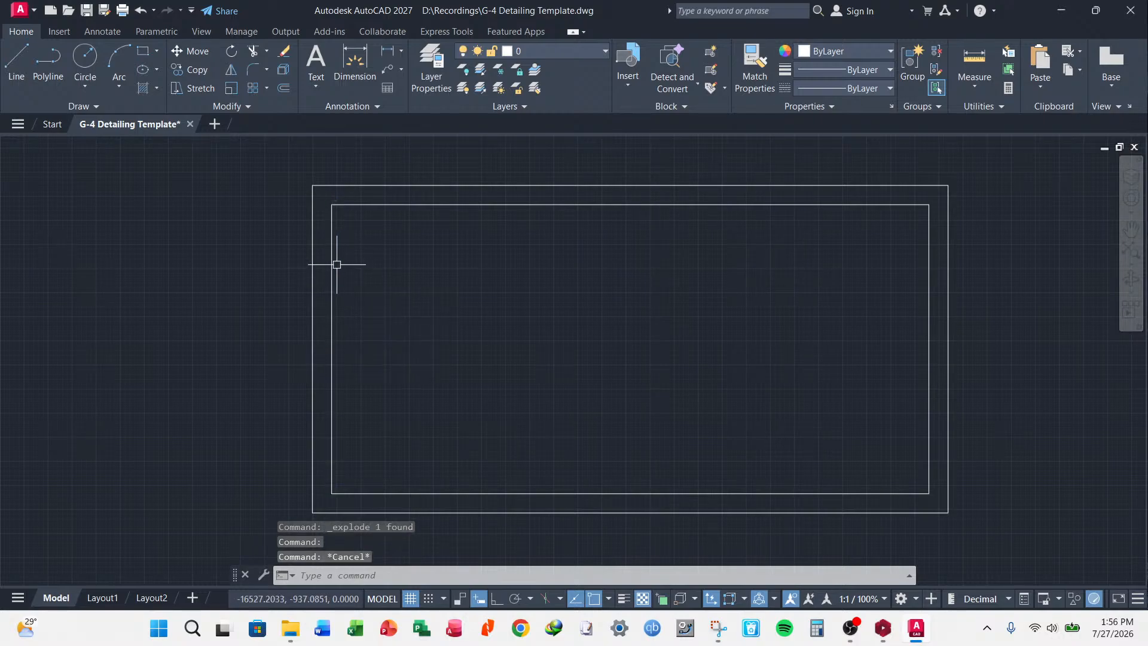
- Offset the inner rectangle's left side 3000 to the right
click(285, 89)
text(3000)
key(Return)
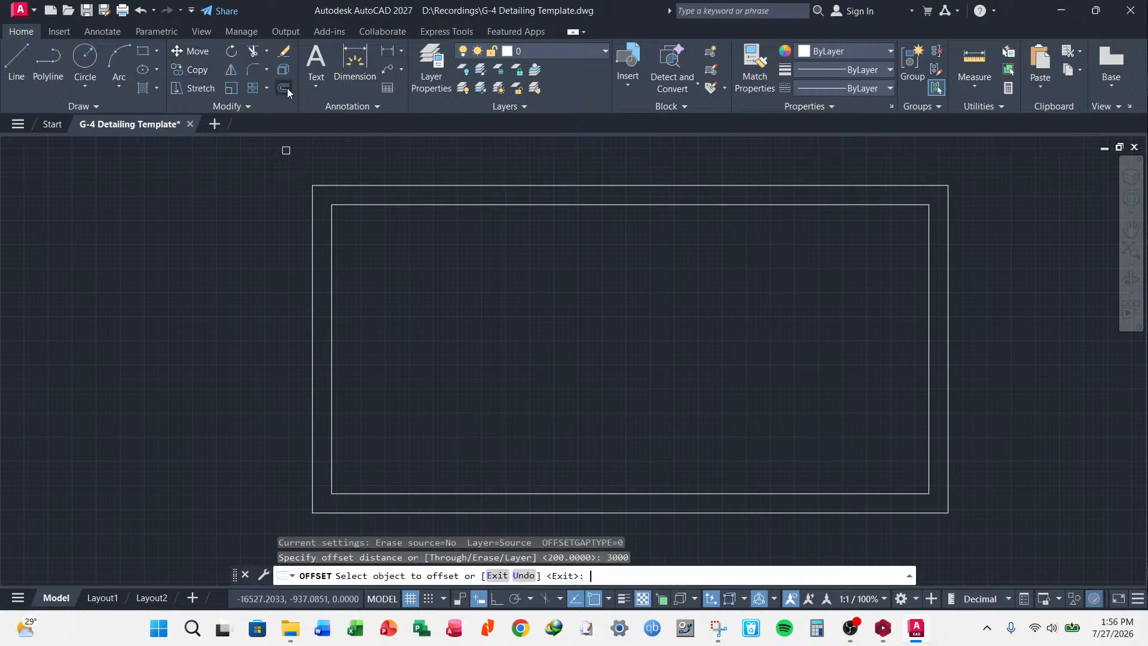
click(332, 230)
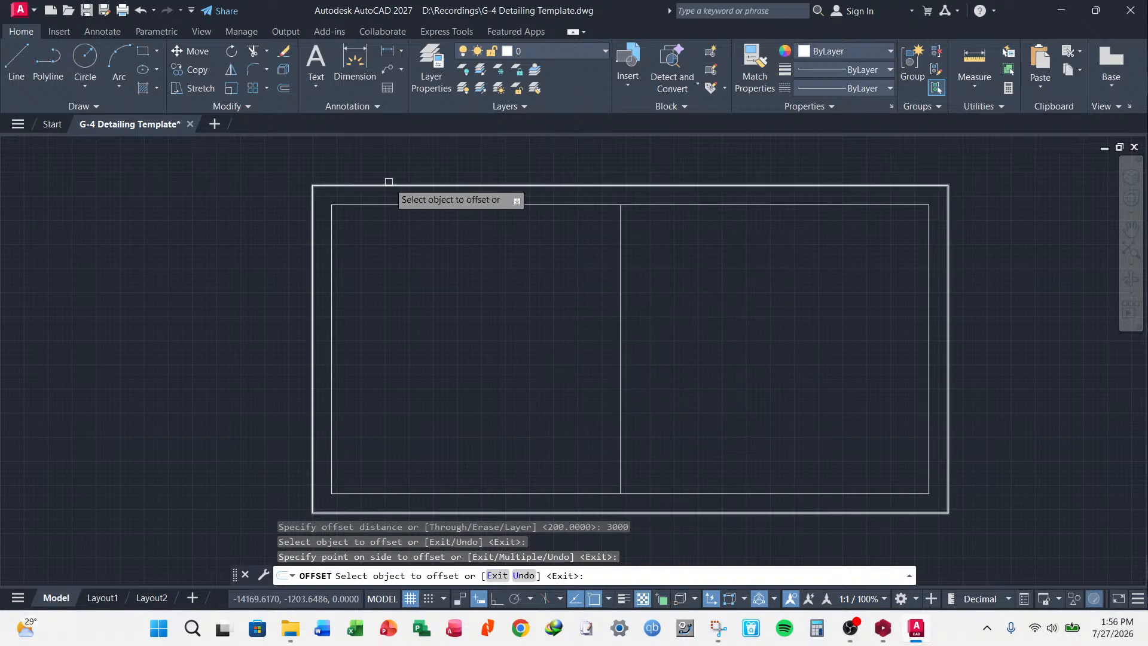
- Offset the new middle vertical line 200 to the right to form the partition's second face
click(621, 383)
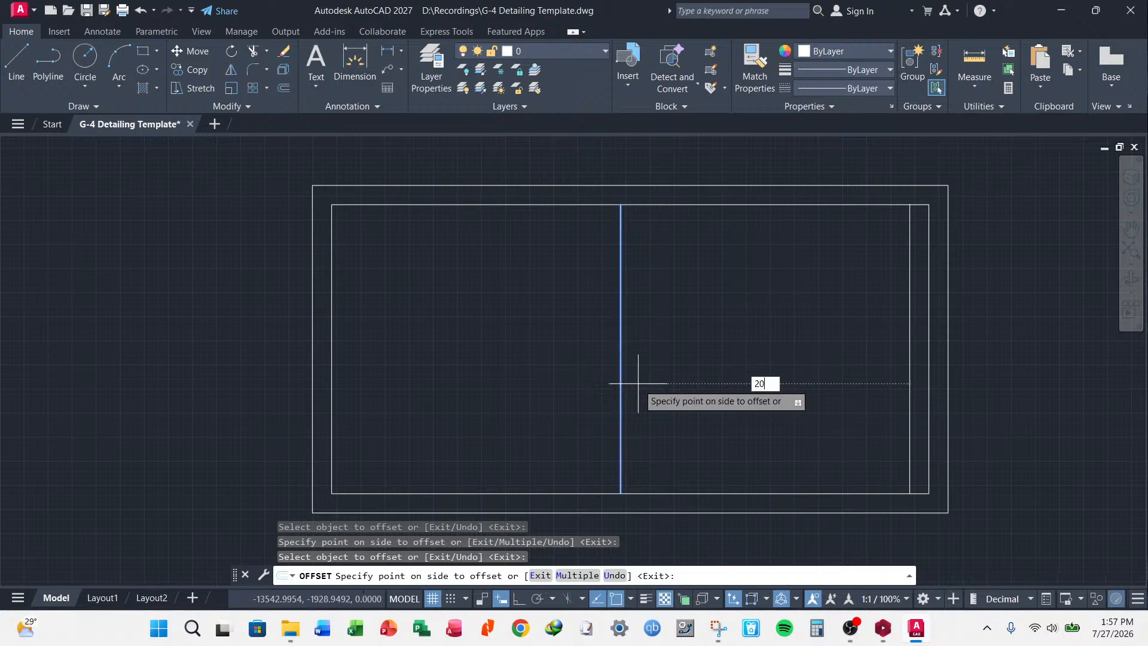
key(Return)
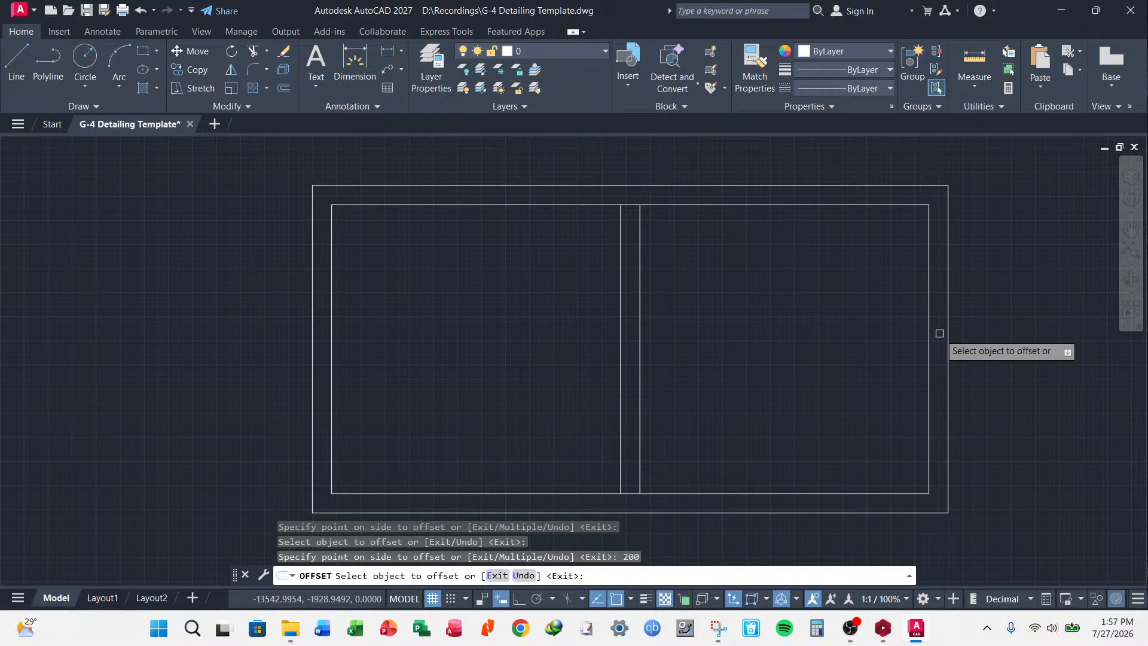
key(Escape)
key(Escape)
key(Escape)
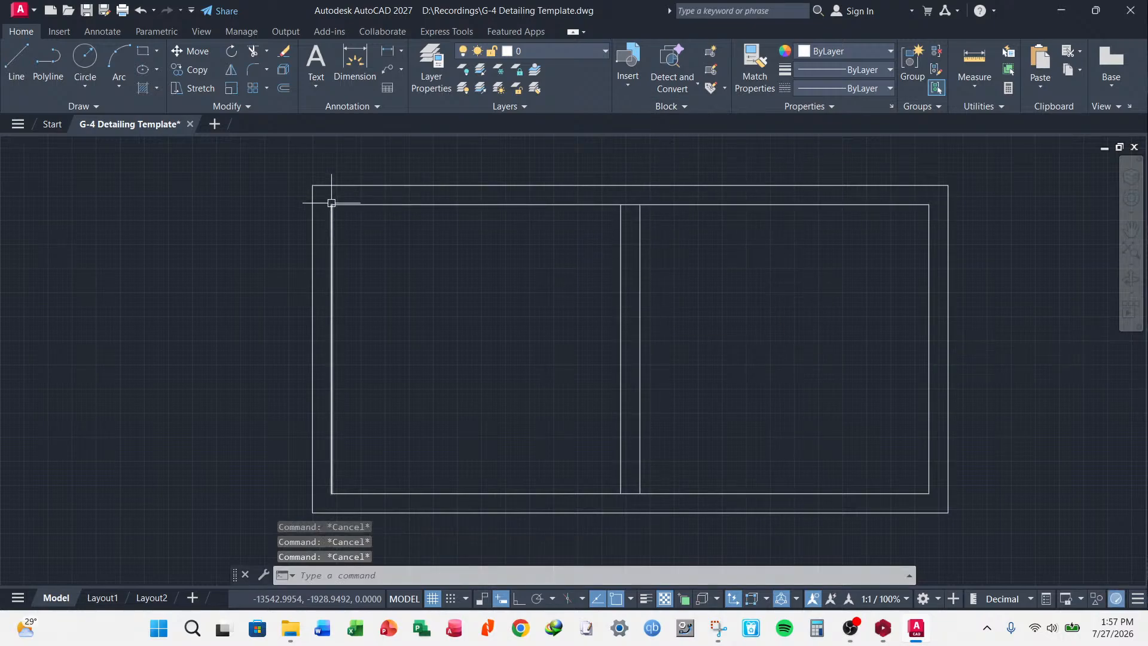
- Trim the upper and lower inner wall lines between the two partition lines, using all objects as cutting edges
scroll(386, 303, down, 4)
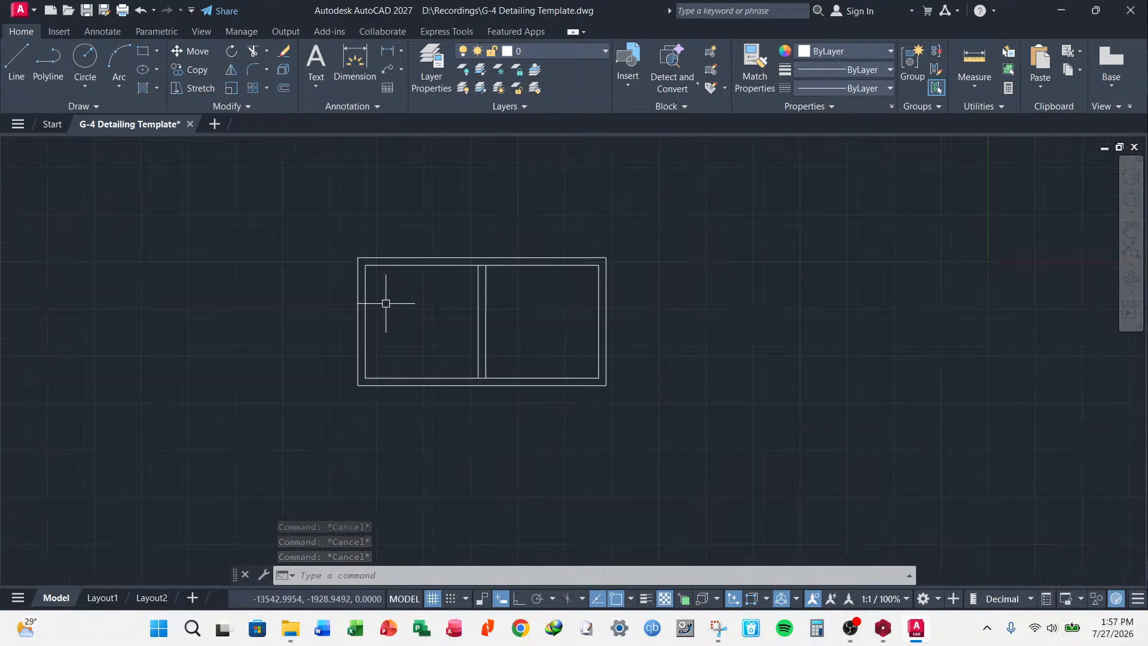
scroll(372, 327, up, 2)
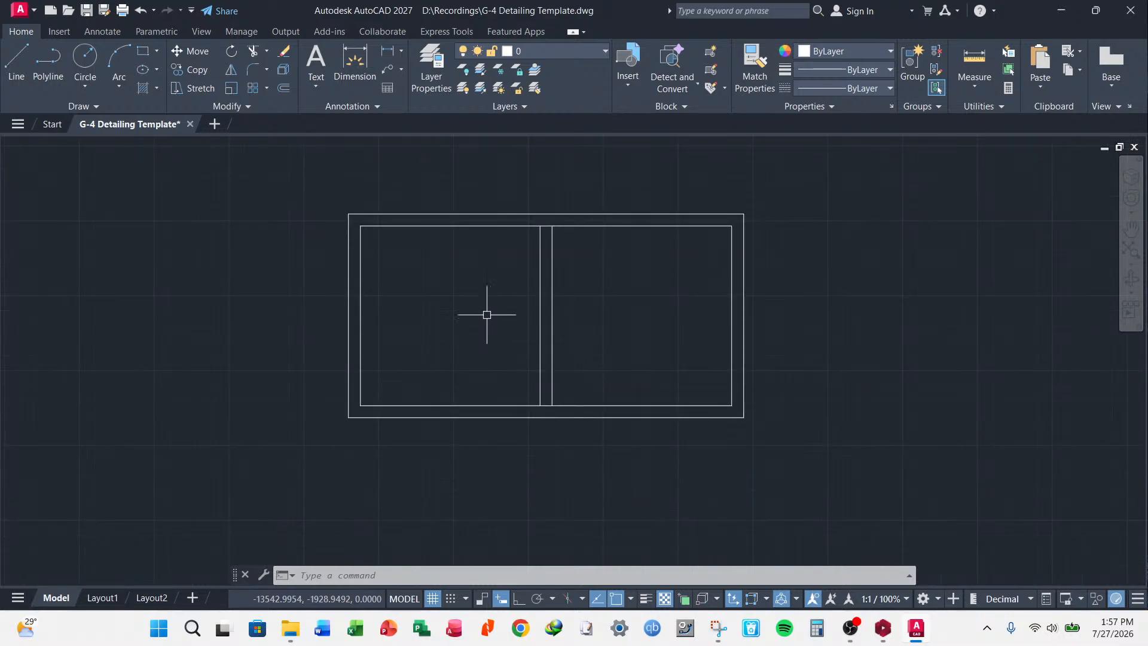
scroll(535, 237, up, 4)
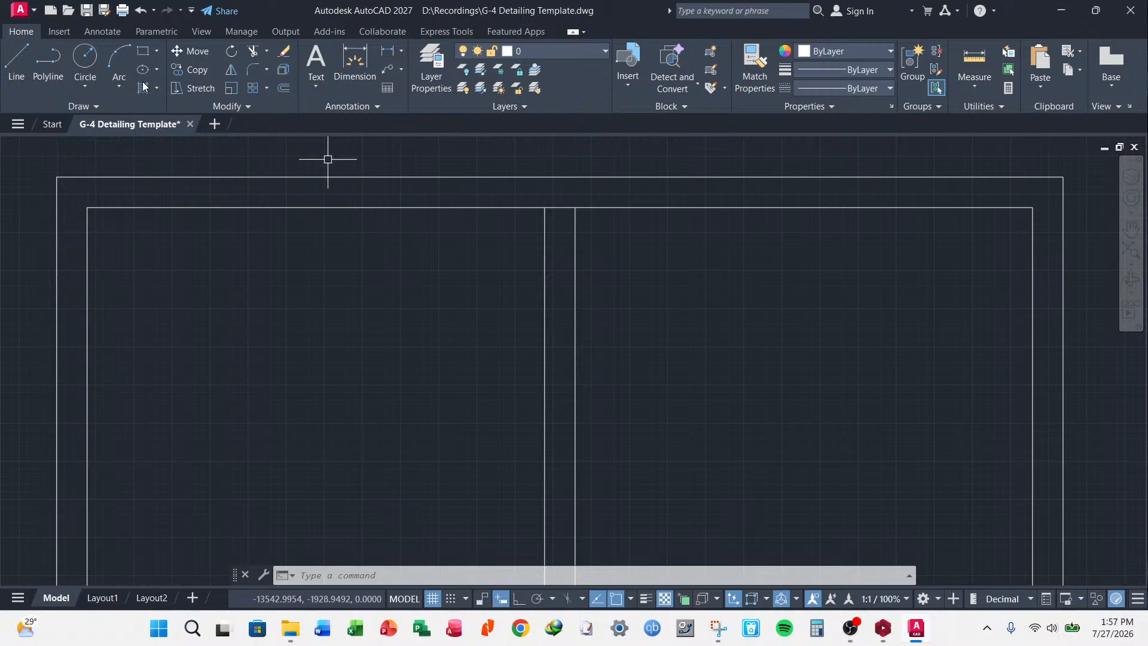
click(253, 52)
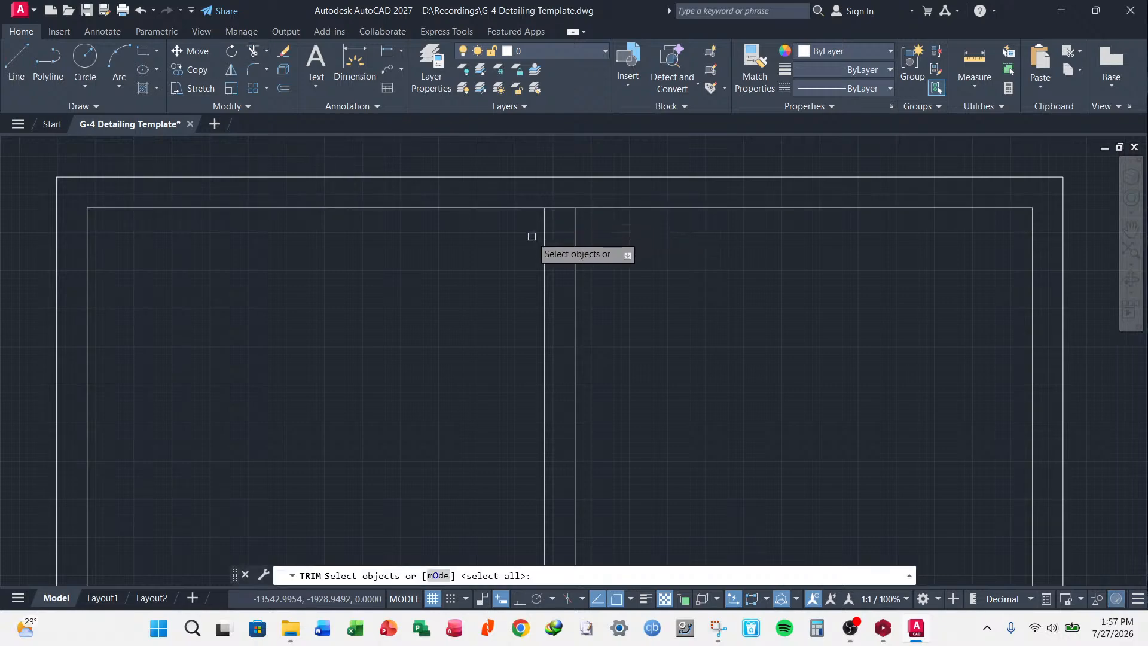
key(Escape)
click(253, 52)
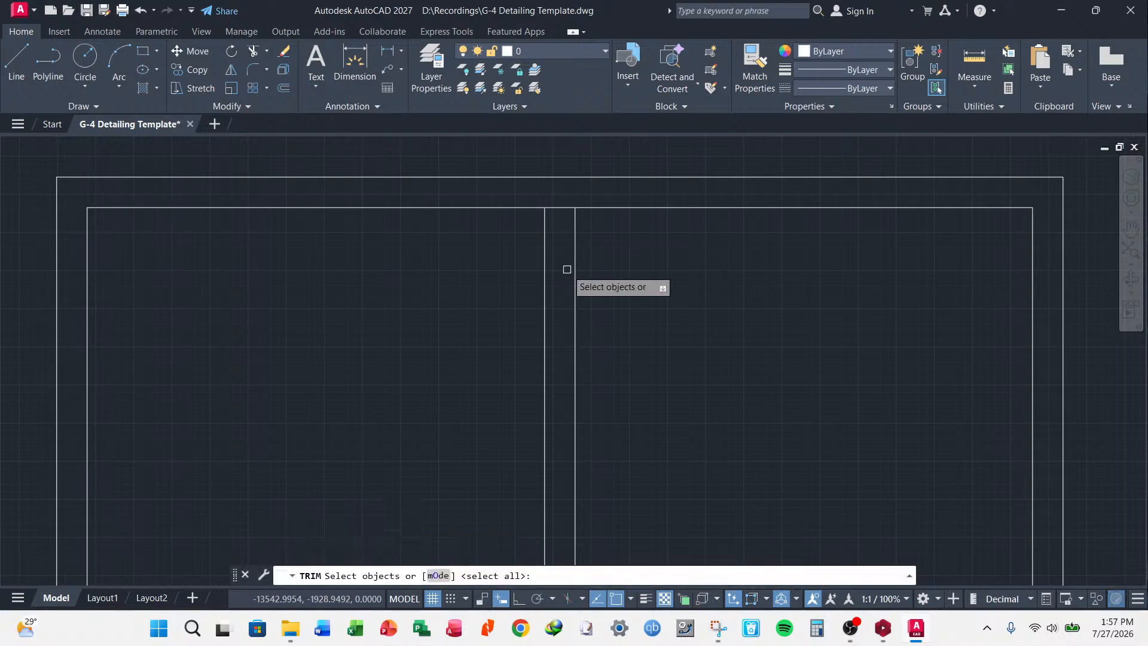
key(Return)
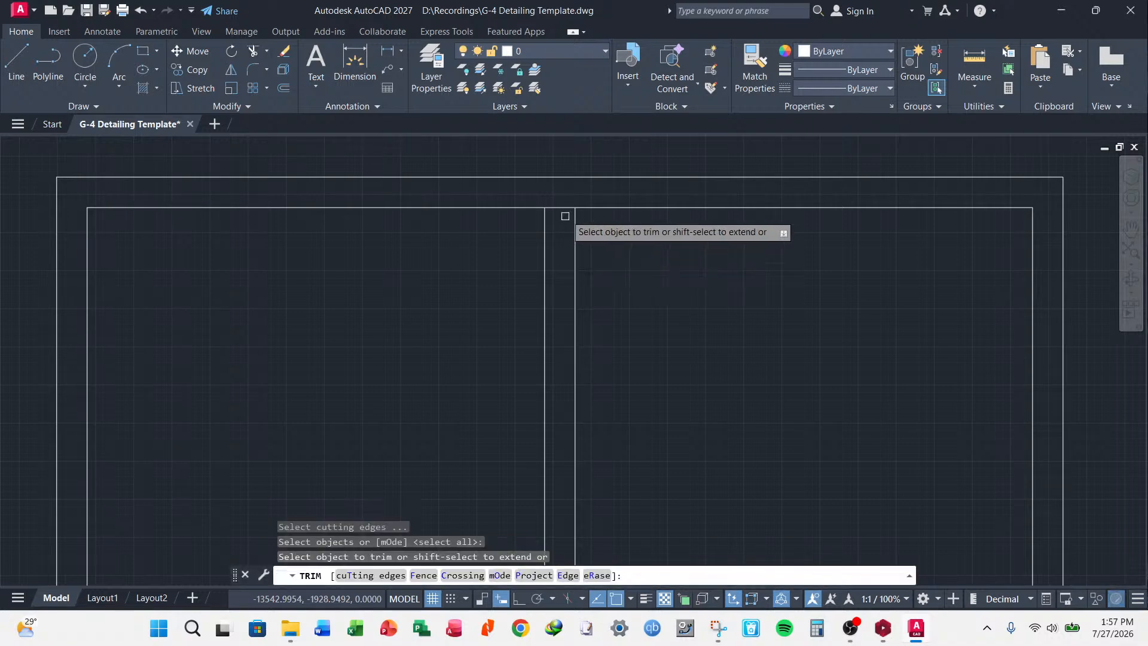
scroll(606, 184, down, 6)
scroll(591, 288, up, 6)
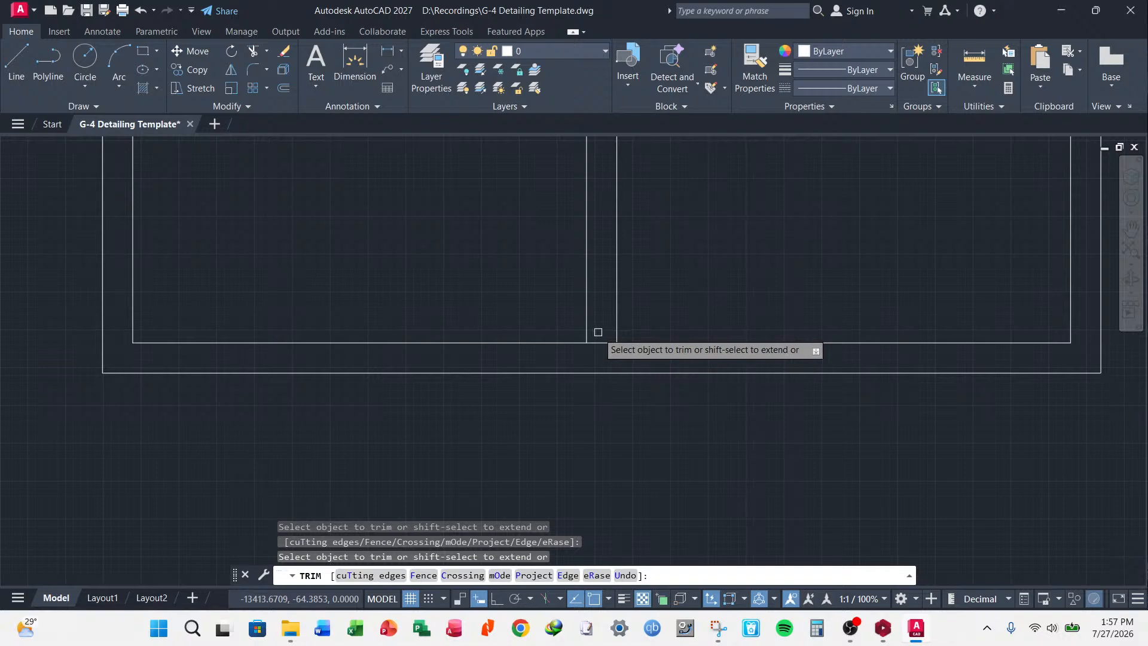
scroll(572, 367, down, 6)
key(Escape)
key(Escape)
key(Escape)
key(Escape)
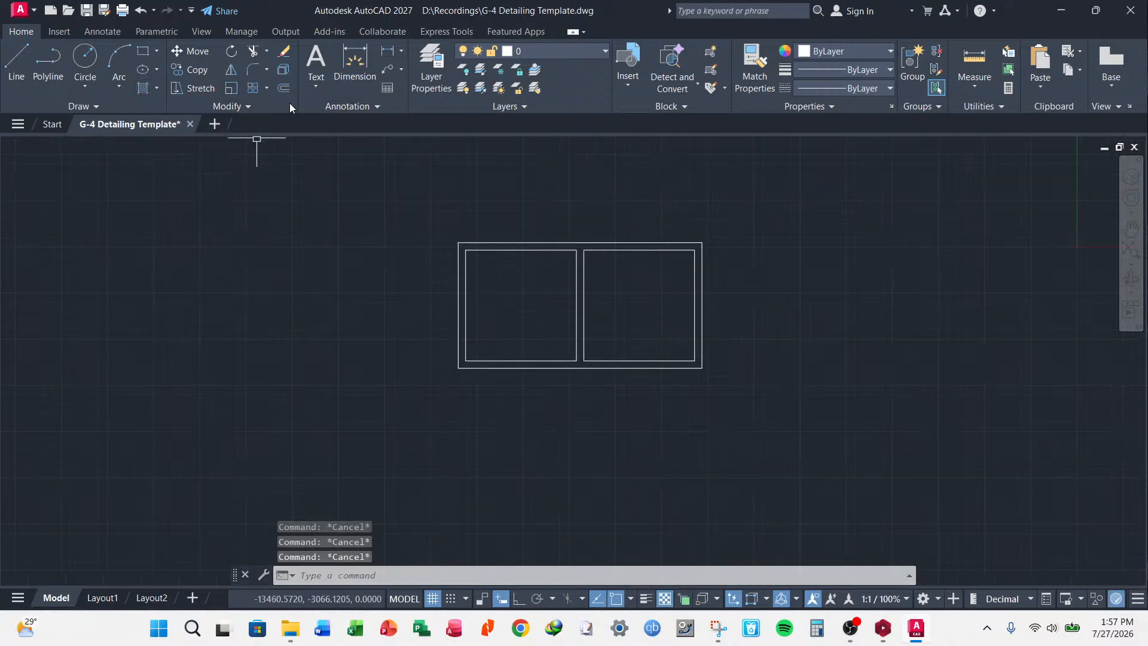
- Fill the connected outer walls and middle partition with a SOLID hatch
click(143, 87)
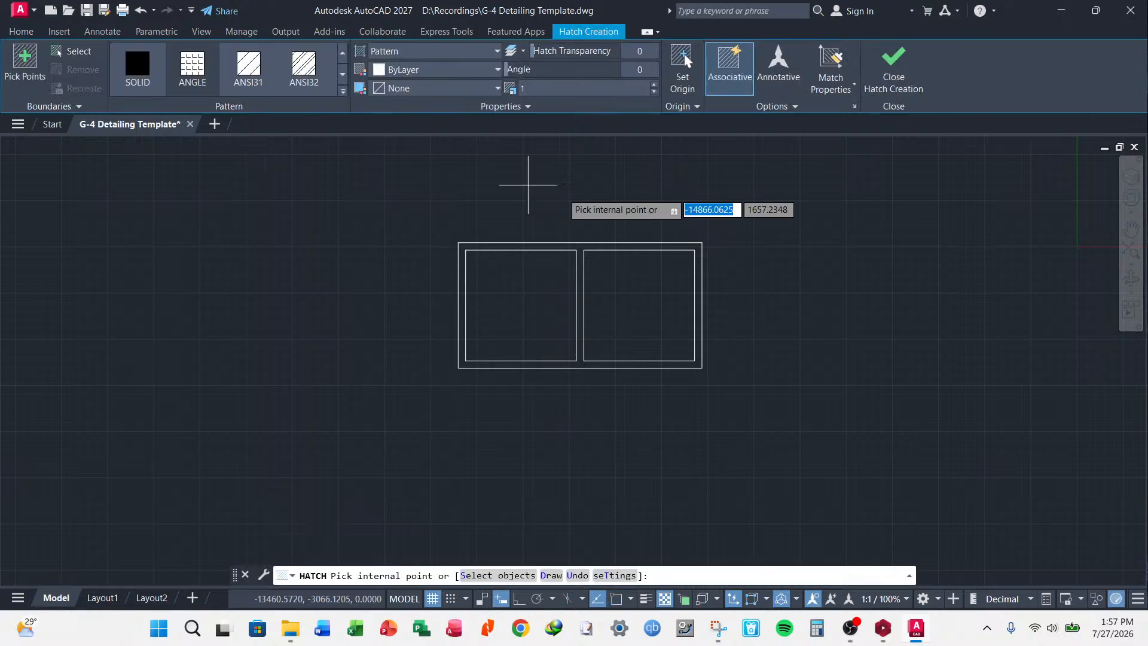
scroll(574, 239, up, 4)
click(560, 232)
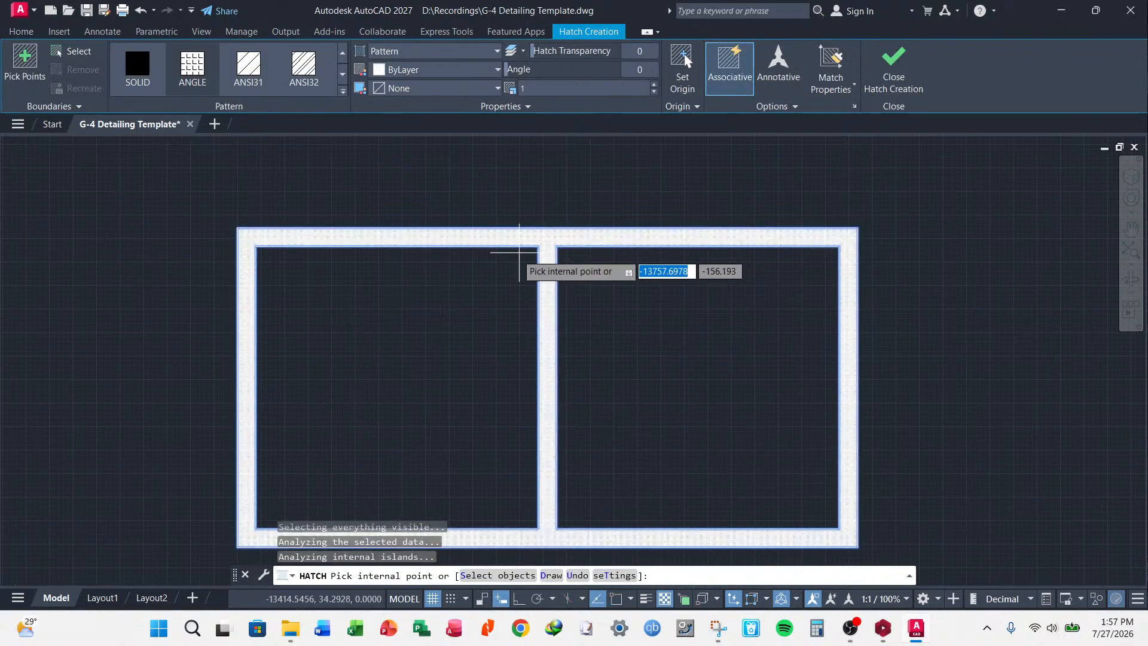
scroll(510, 191, down, 5)
key(Escape)
key(Escape)
key(Escape)
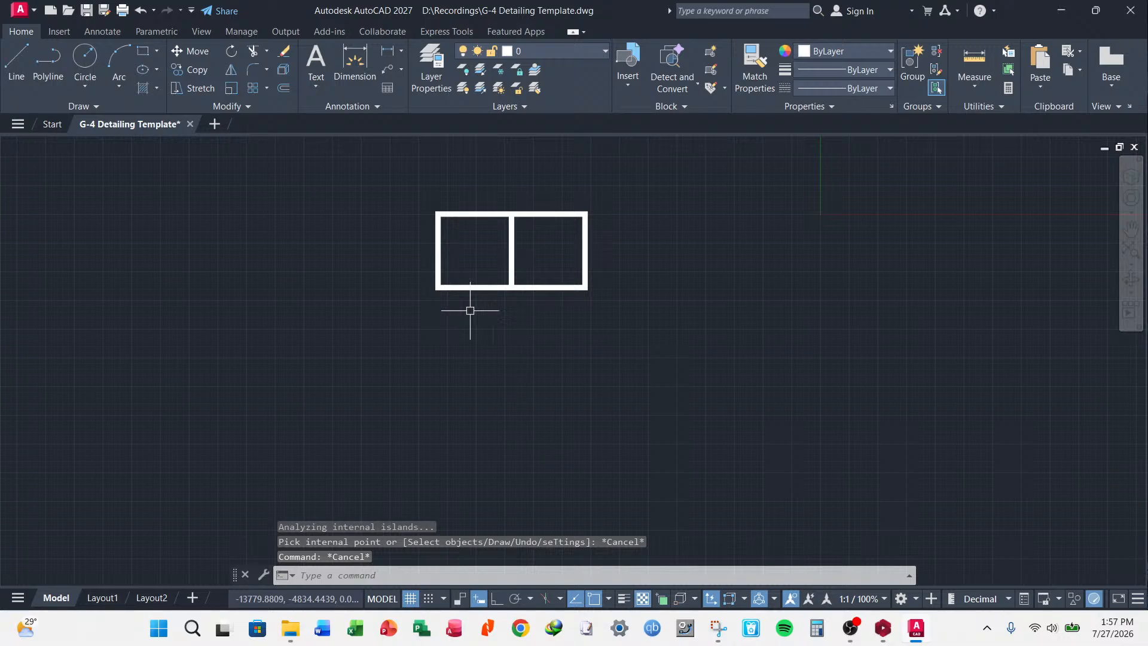
scroll(455, 209, up, 6)
scroll(457, 213, down, 4)
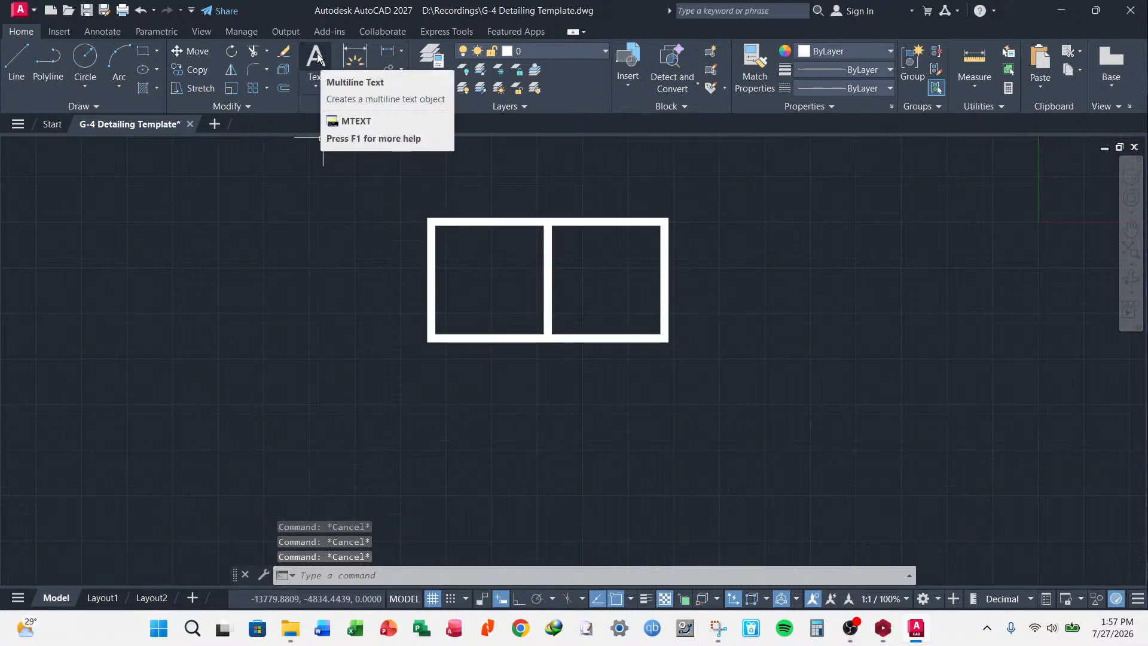
click(314, 87)
click(324, 80)
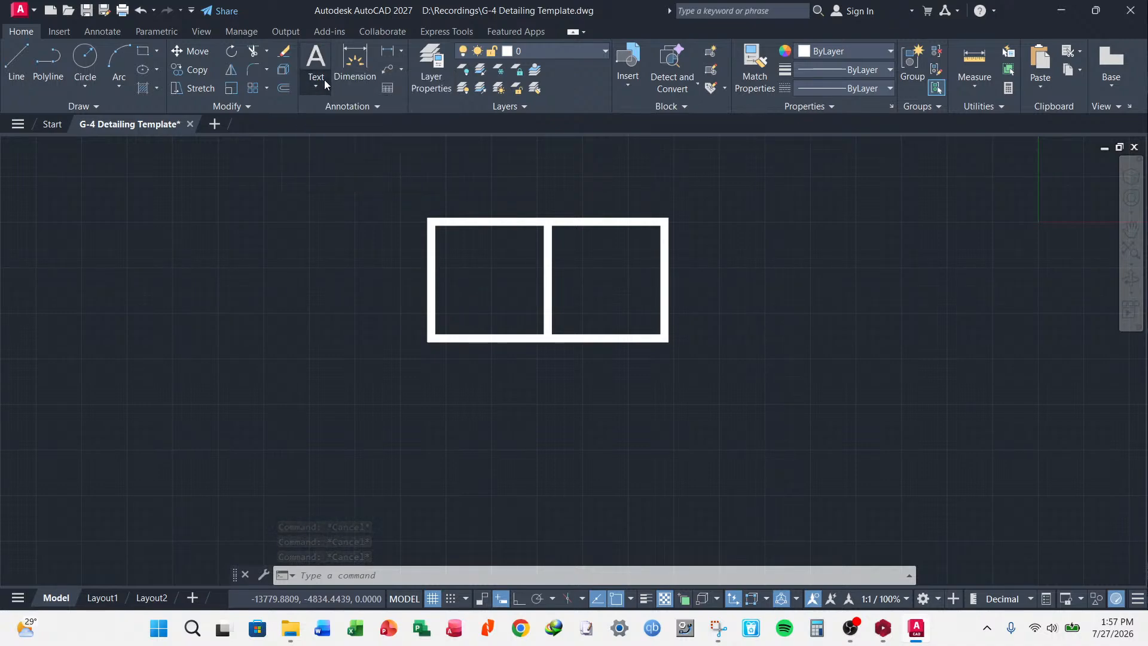
click(313, 86)
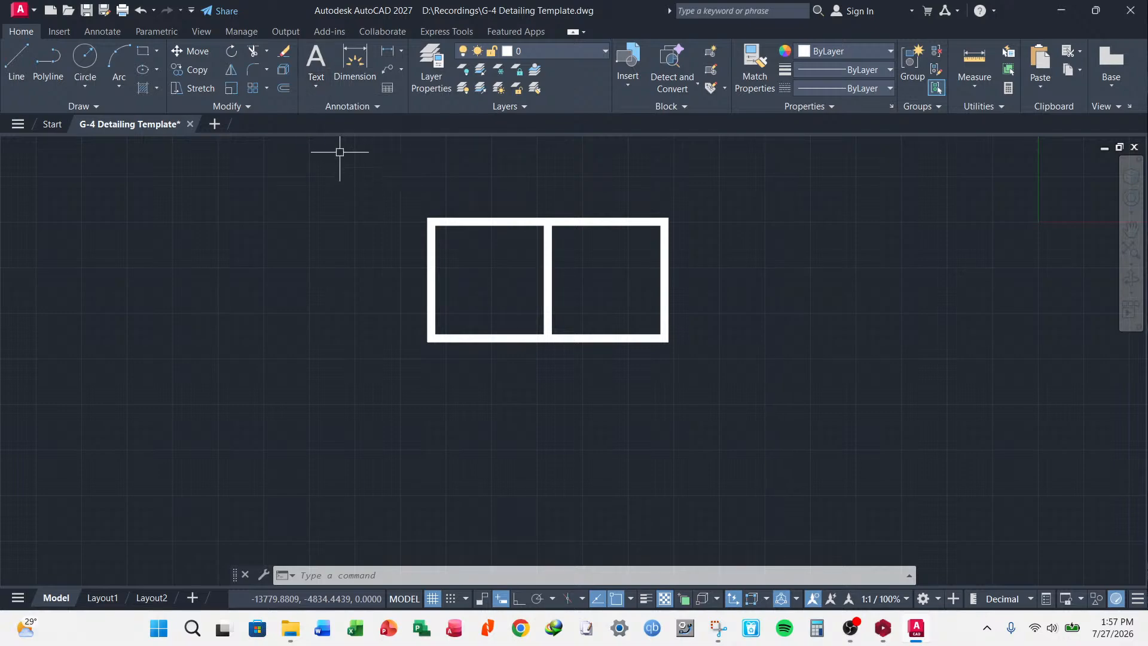
- Add the multiline text BEDROOM in the left room, with a text box spanning most of the room
scroll(463, 258, up, 2)
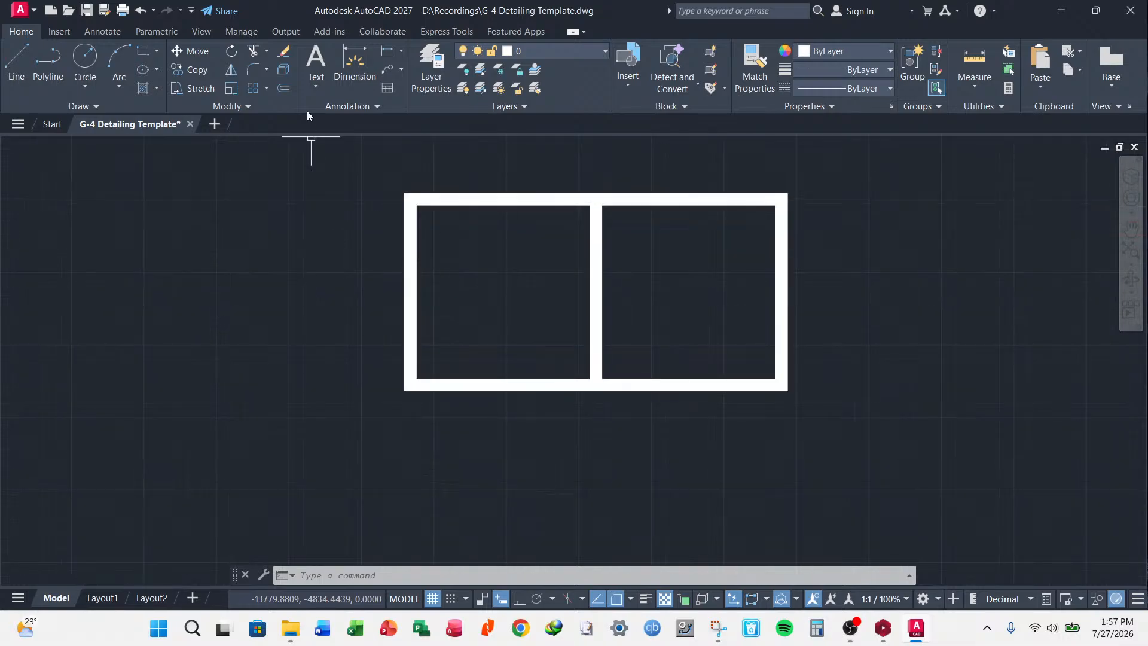
click(315, 84)
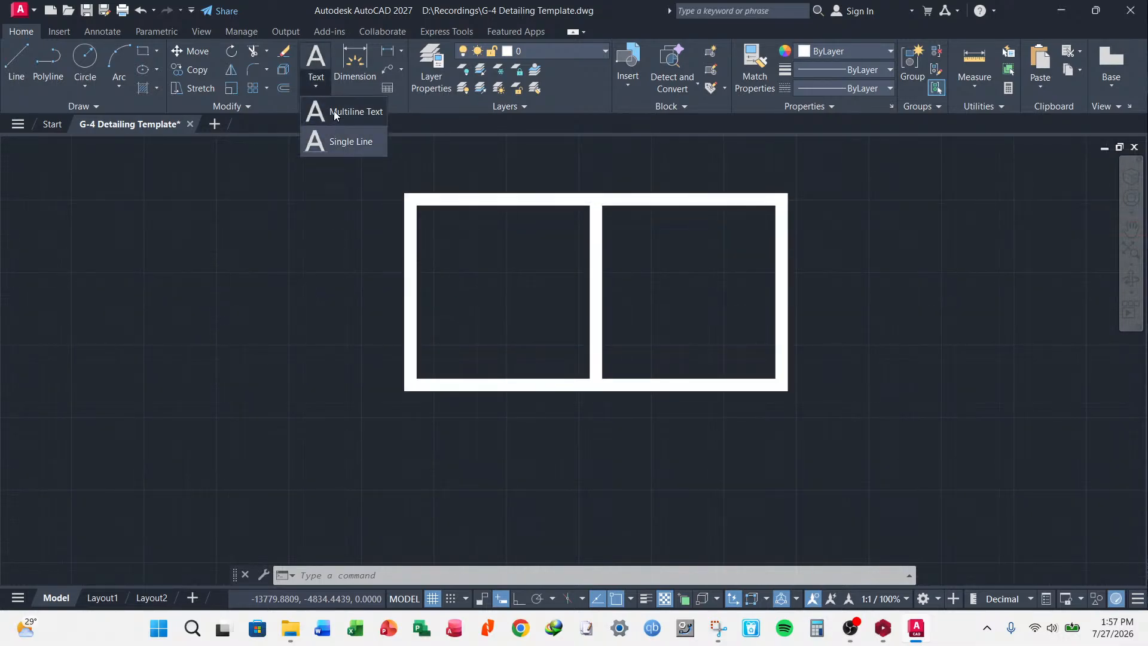
click(338, 109)
scroll(478, 271, up, 2)
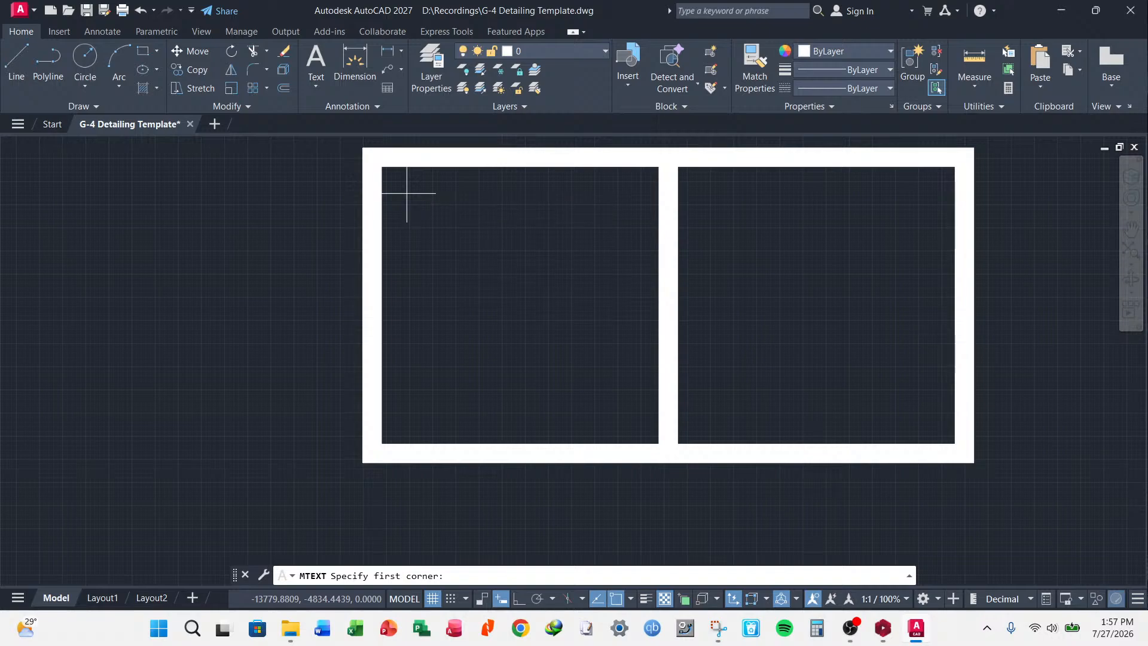
click(407, 193)
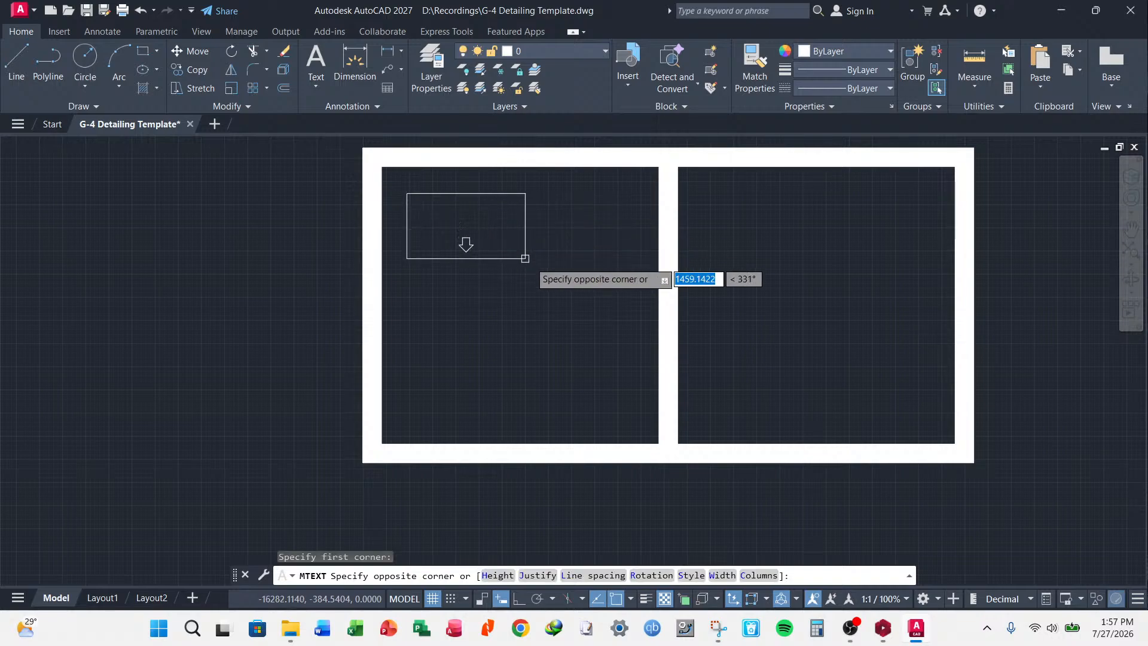
click(642, 367)
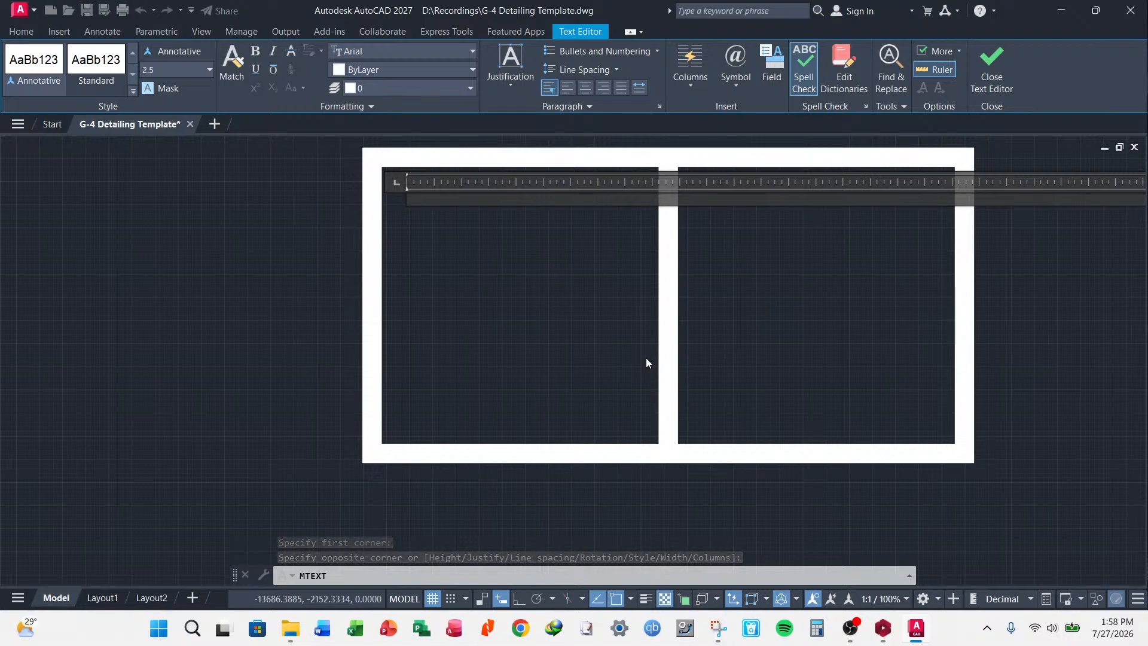
text(BED)
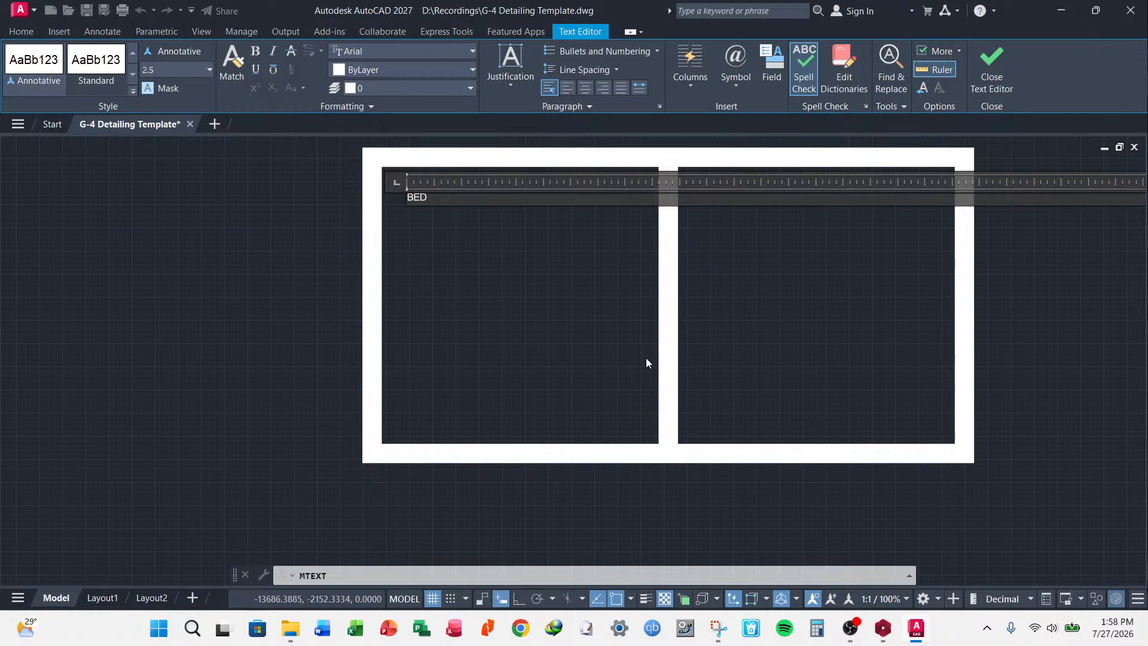
text(ROOM)
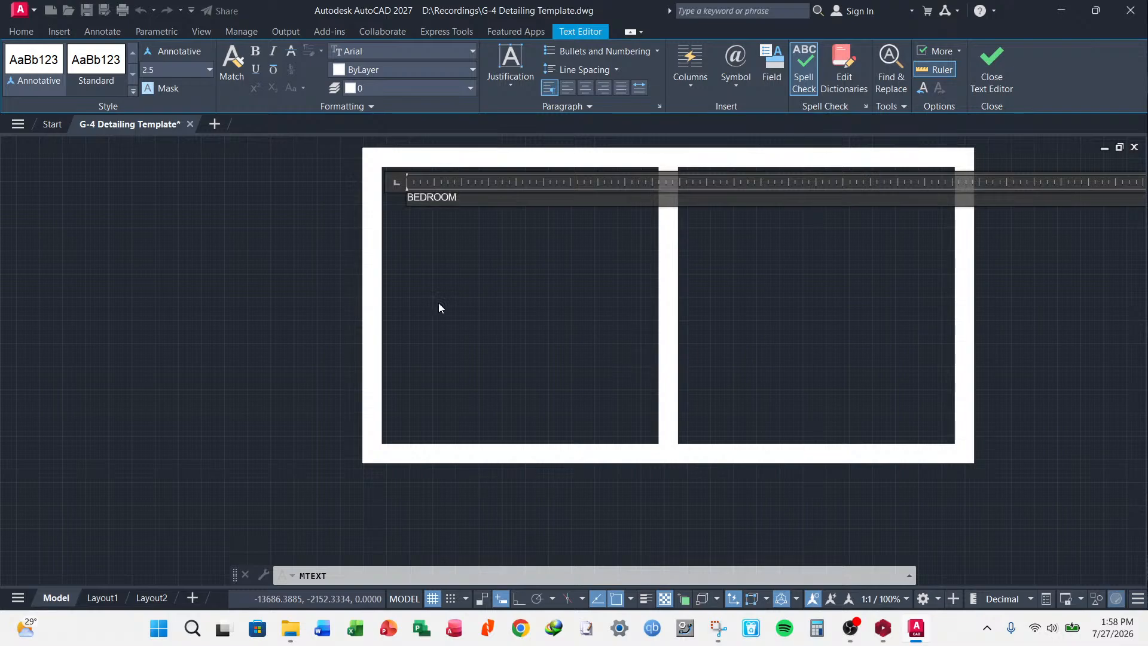
click(439, 308)
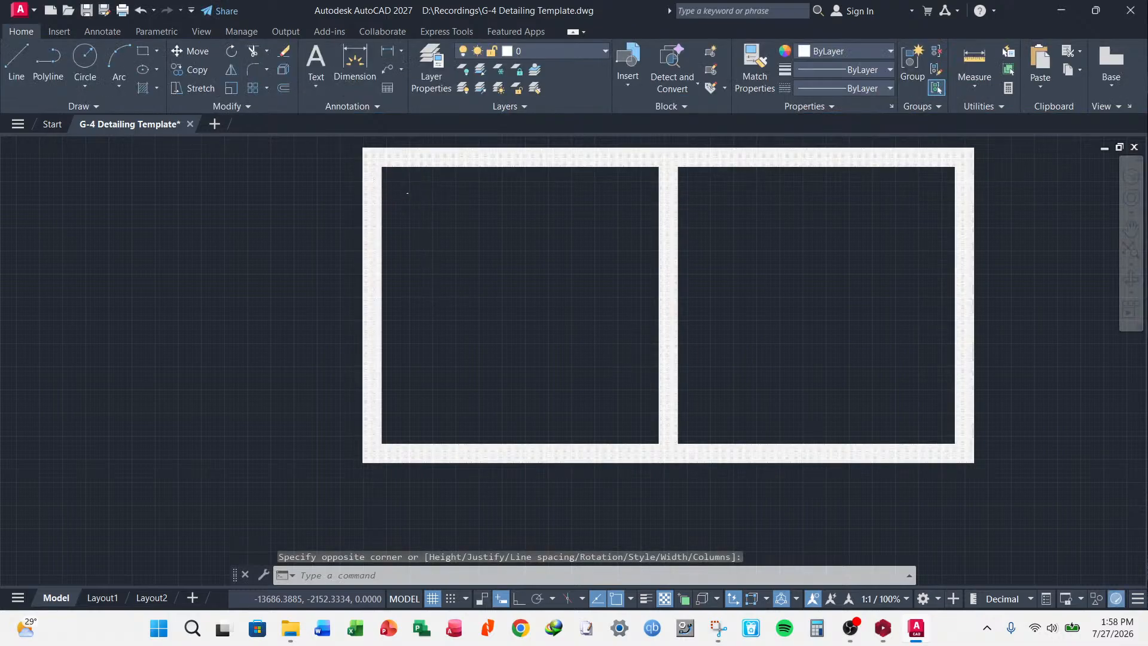
- Examine the size of the BEDROOM text near the left room's upper-left corner by selecting it with crossing windows
scroll(454, 180, up, 1)
scroll(477, 184, down, 1)
click(435, 182)
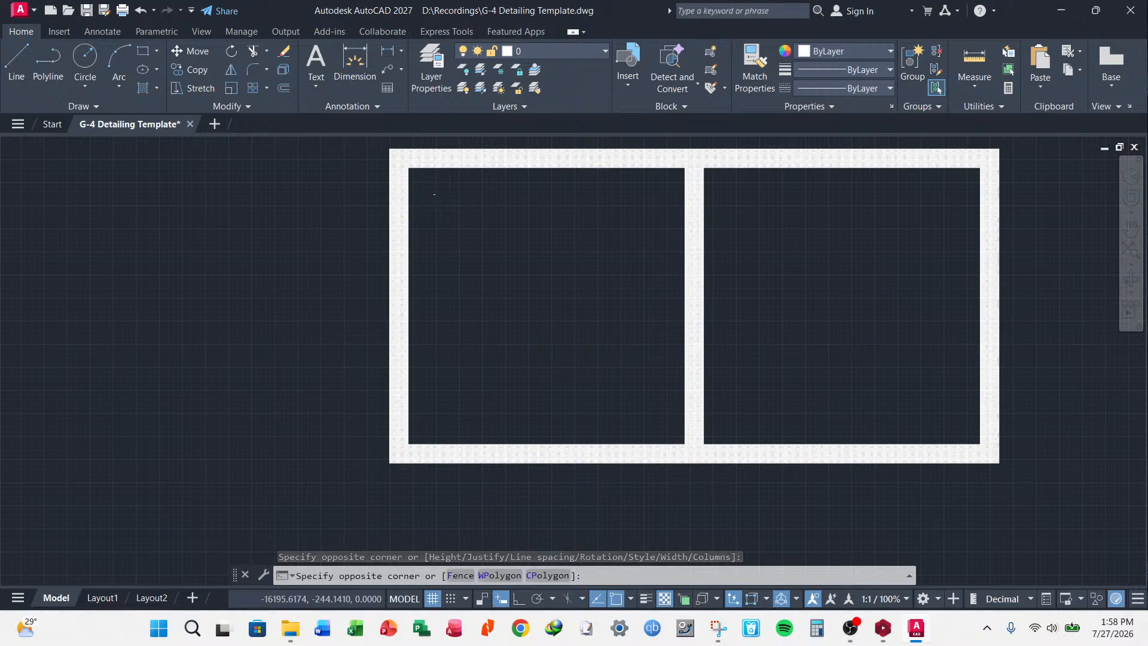
click(417, 212)
key(Escape)
click(446, 185)
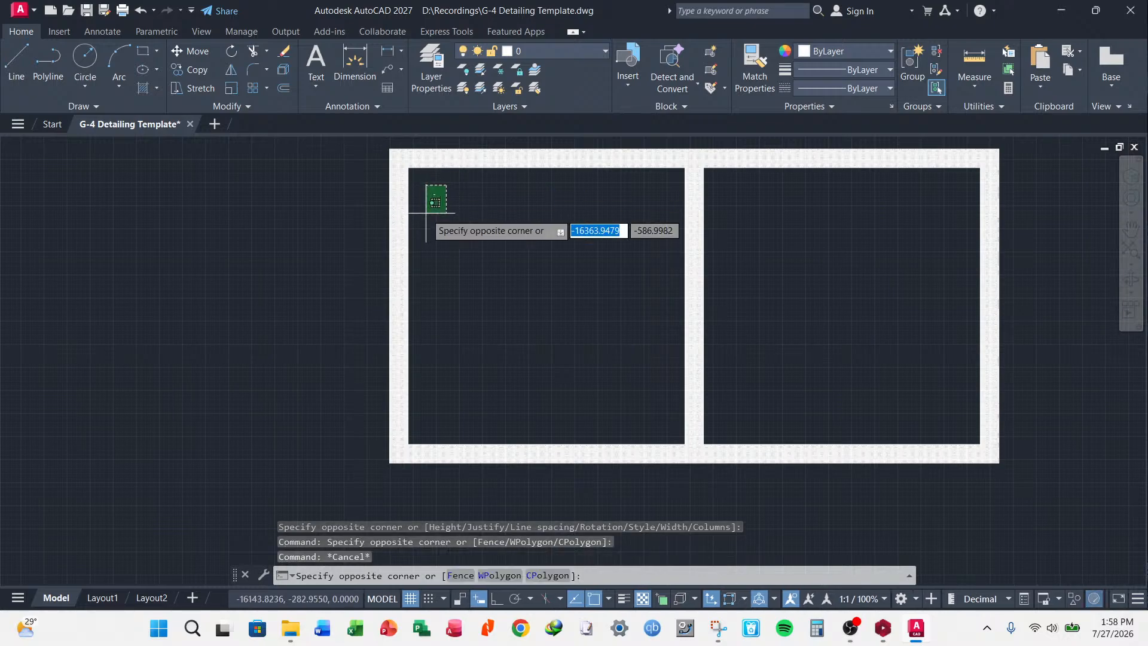
click(426, 212)
key(Escape)
click(441, 184)
click(419, 210)
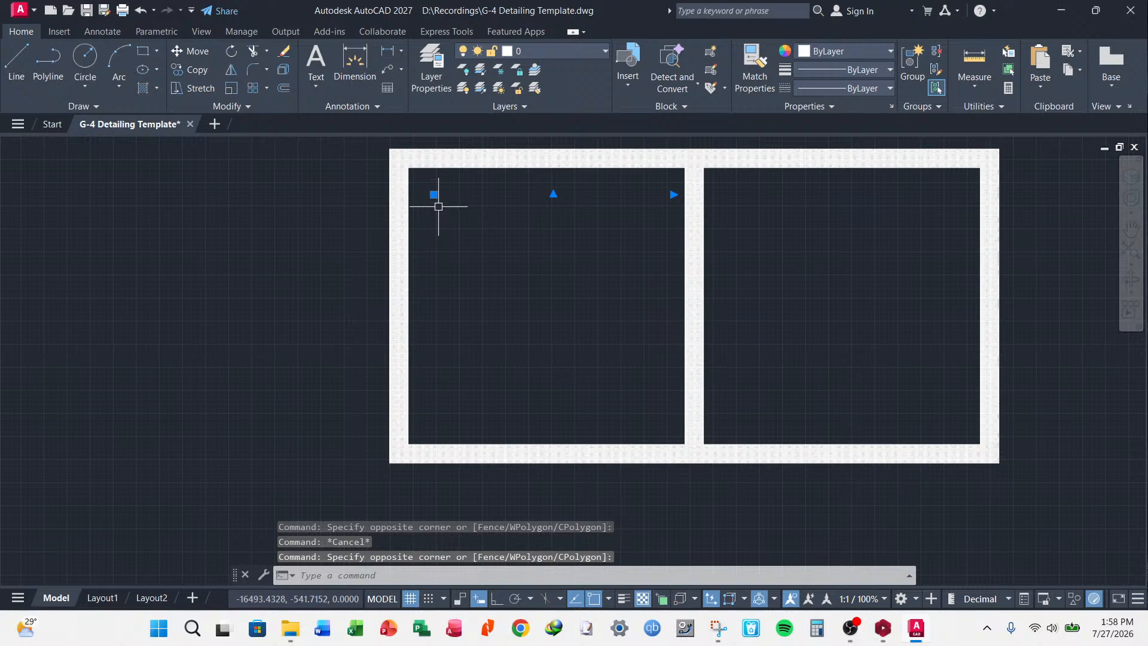
key(Escape)
scroll(433, 185, up, 4)
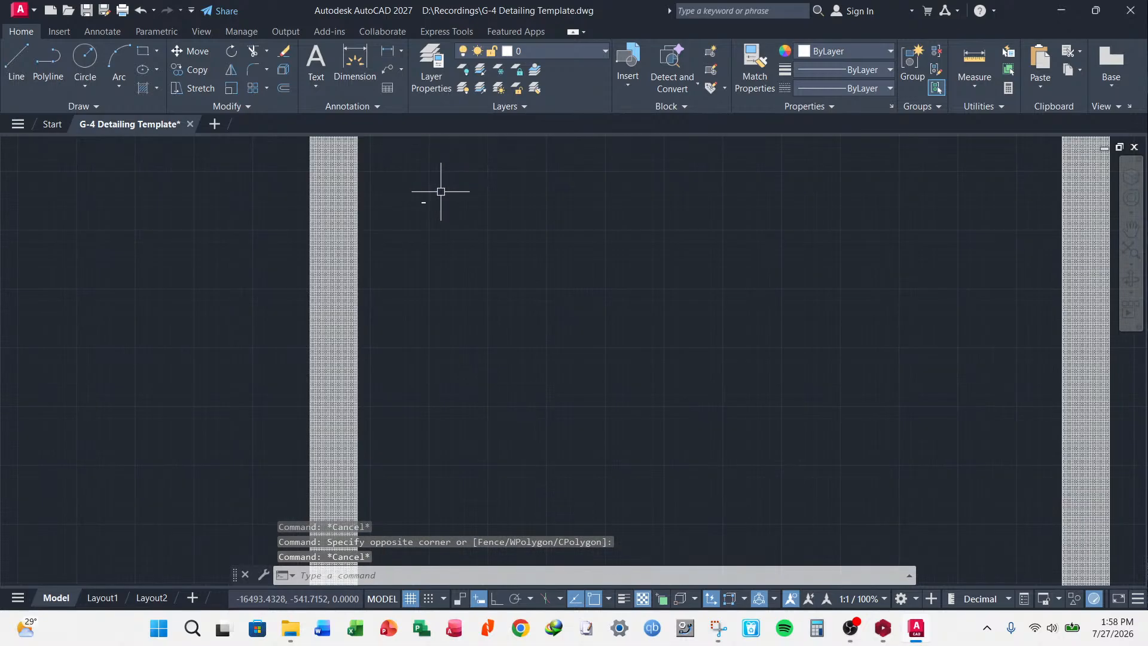
click(450, 181)
click(398, 230)
click(456, 176)
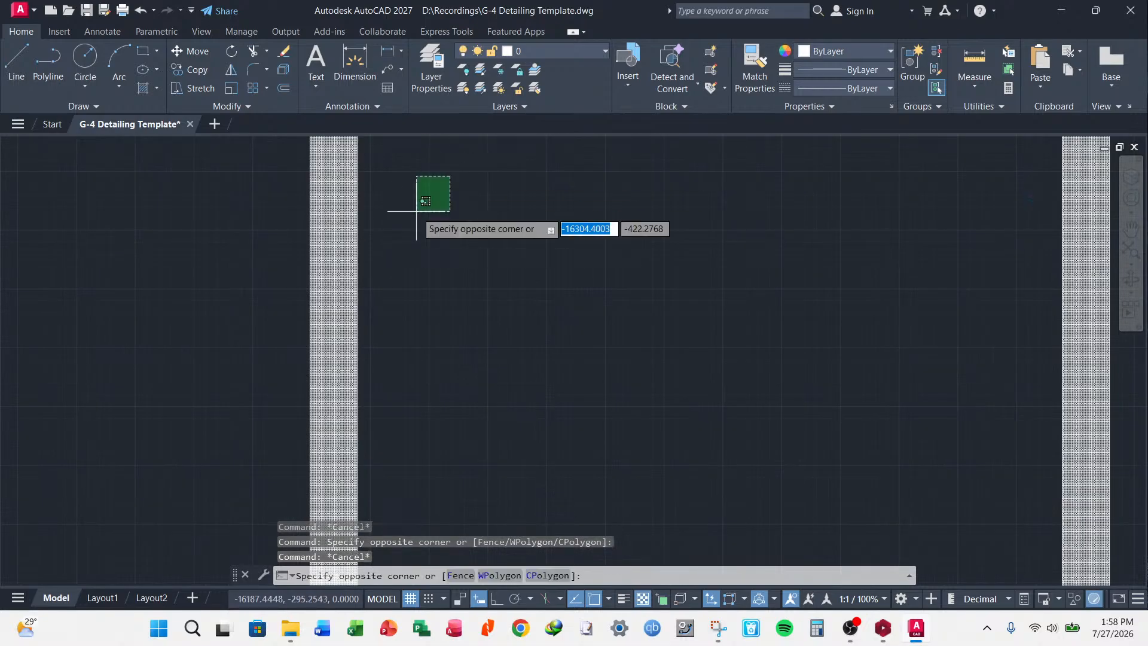
key(Escape)
click(454, 180)
click(384, 243)
key(Escape)
- Select the tiny BEDROOM text in the left room and open its full object properties
click(456, 184)
click(389, 243)
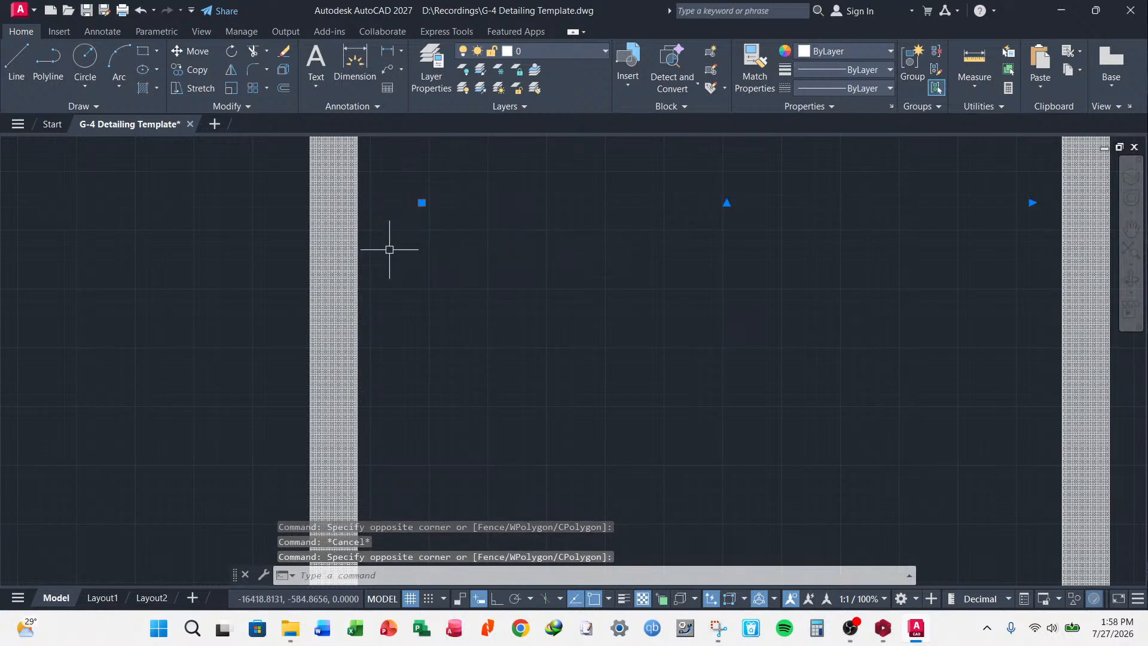
scroll(400, 231, down, 8)
scroll(408, 243, up, 4)
scroll(408, 243, up, 2)
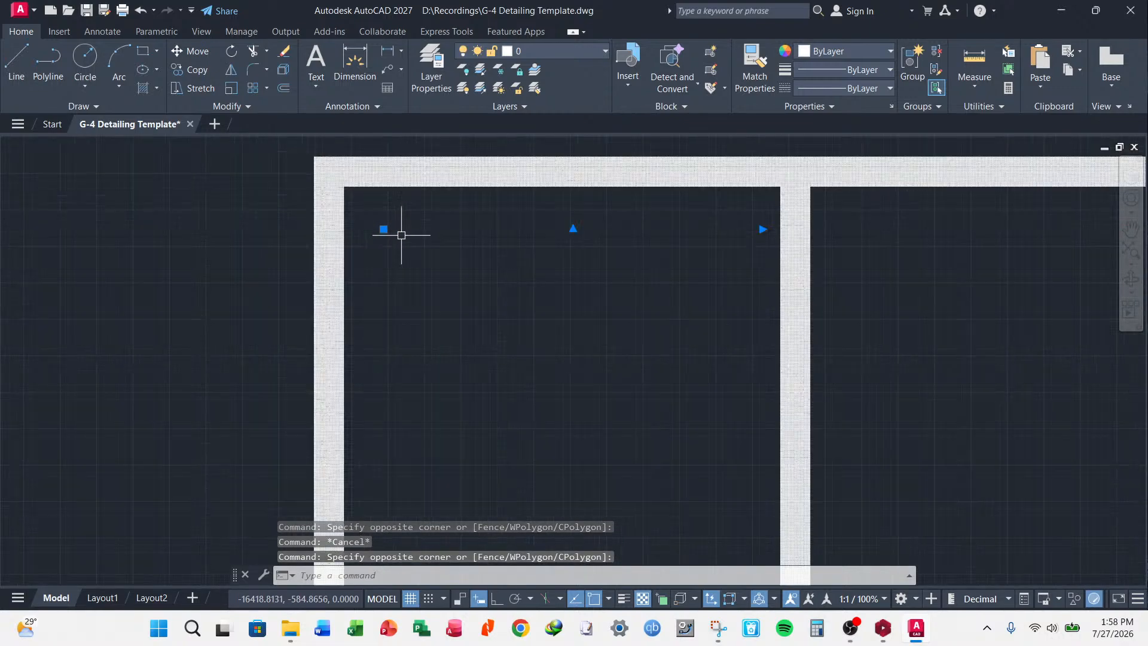
scroll(398, 231, down, 2)
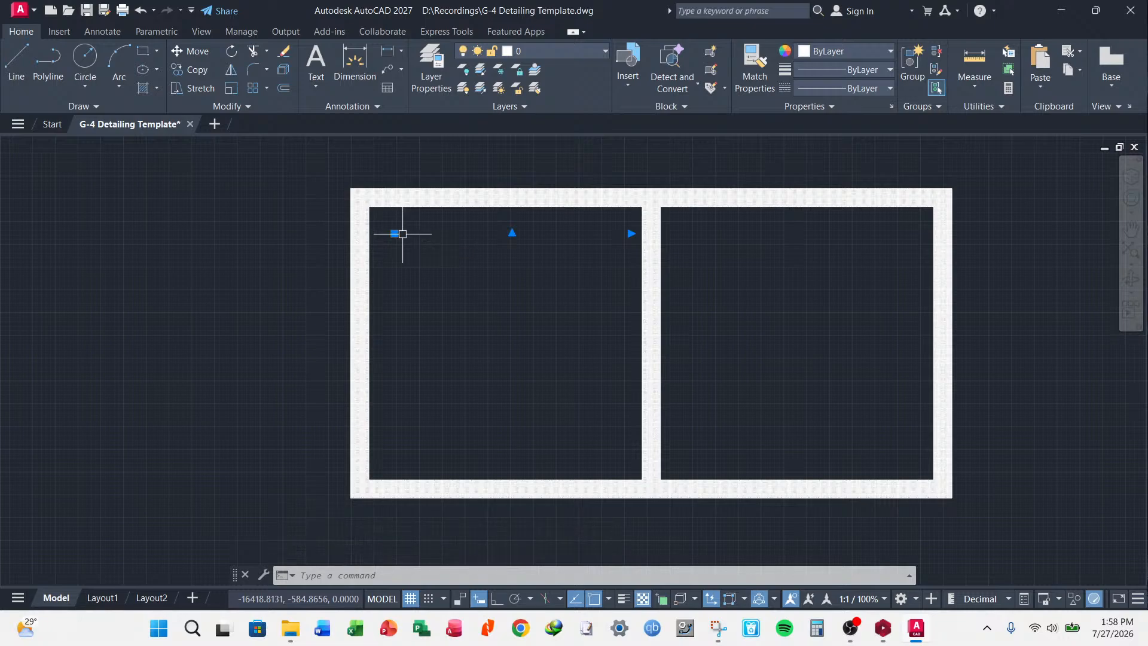
right_click(415, 229)
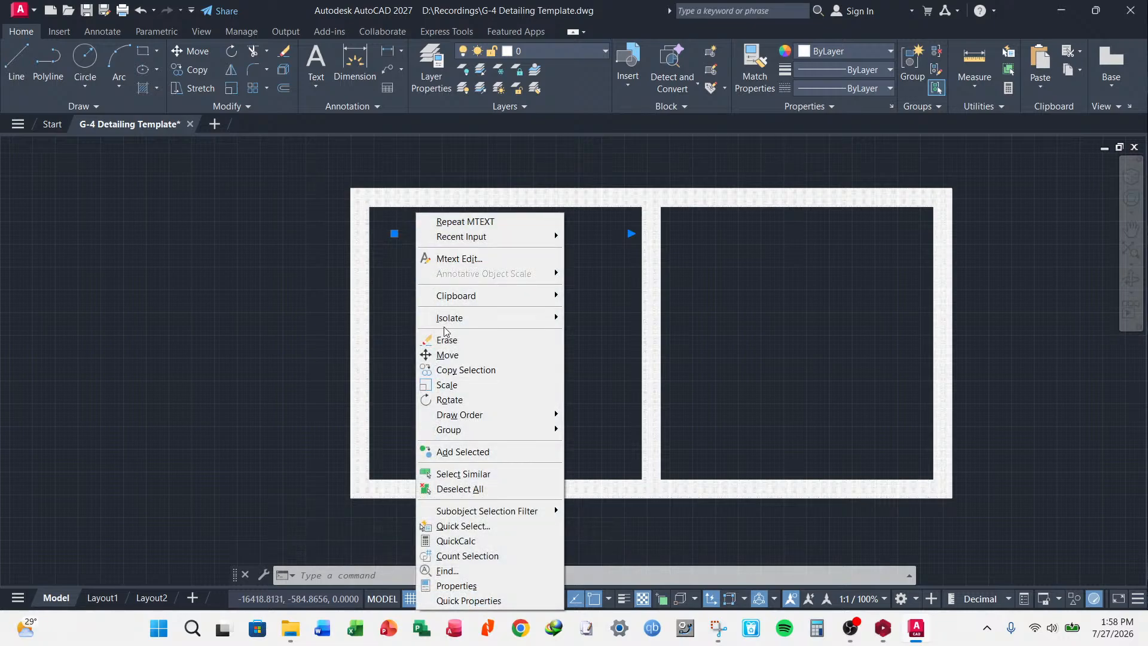
click(456, 585)
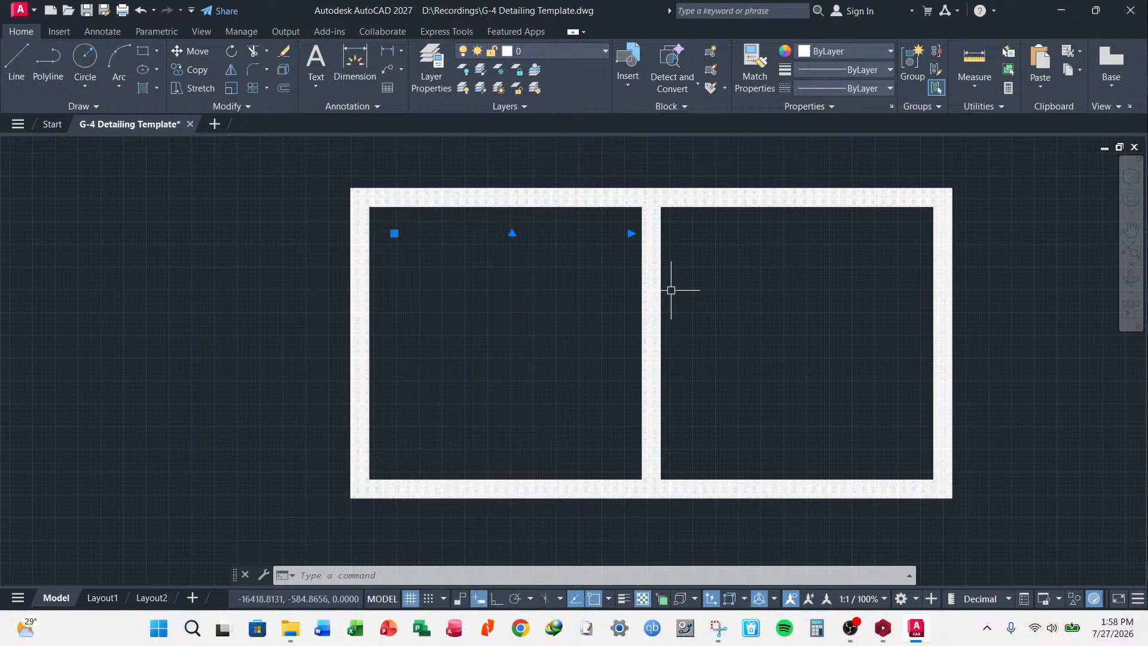
click(891, 107)
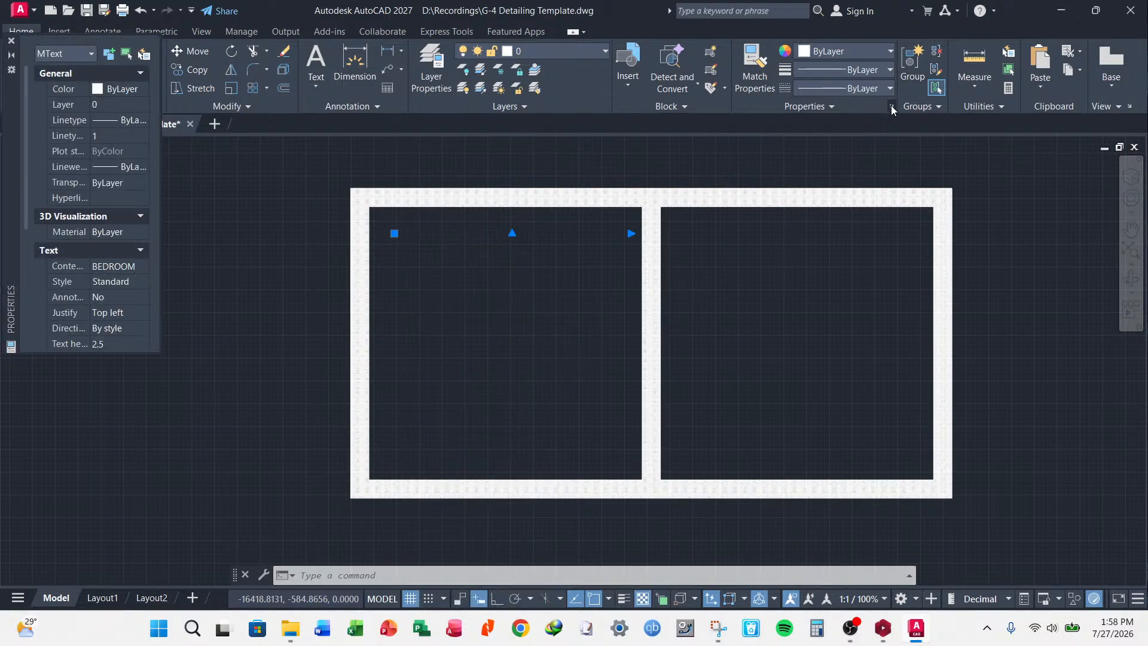
click(11, 40)
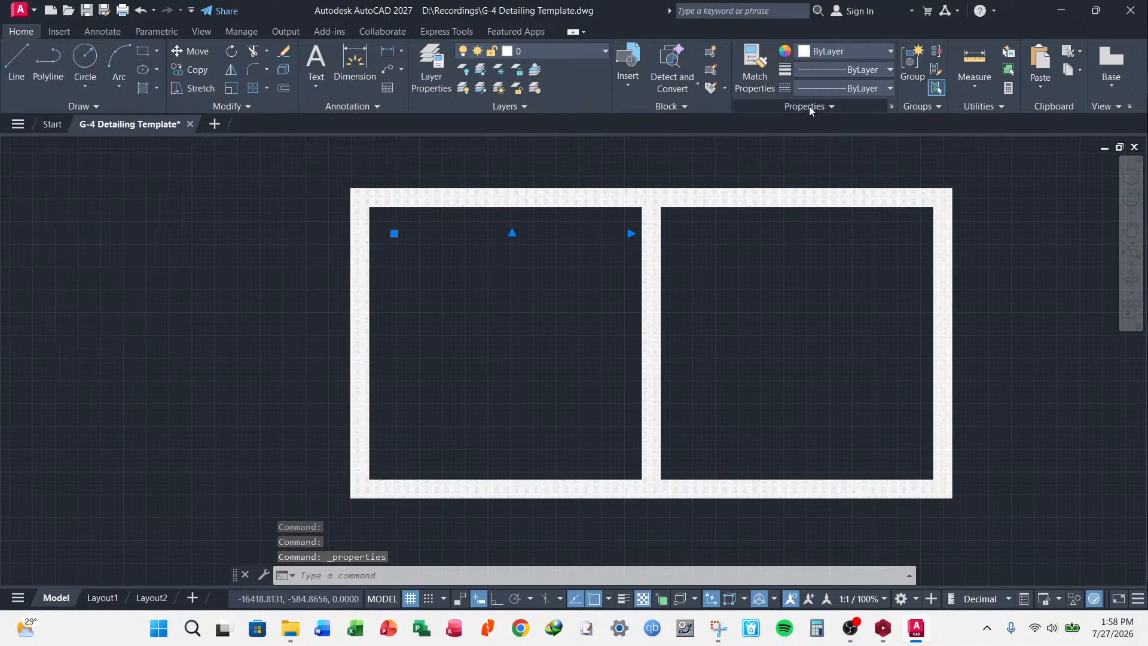
click(830, 106)
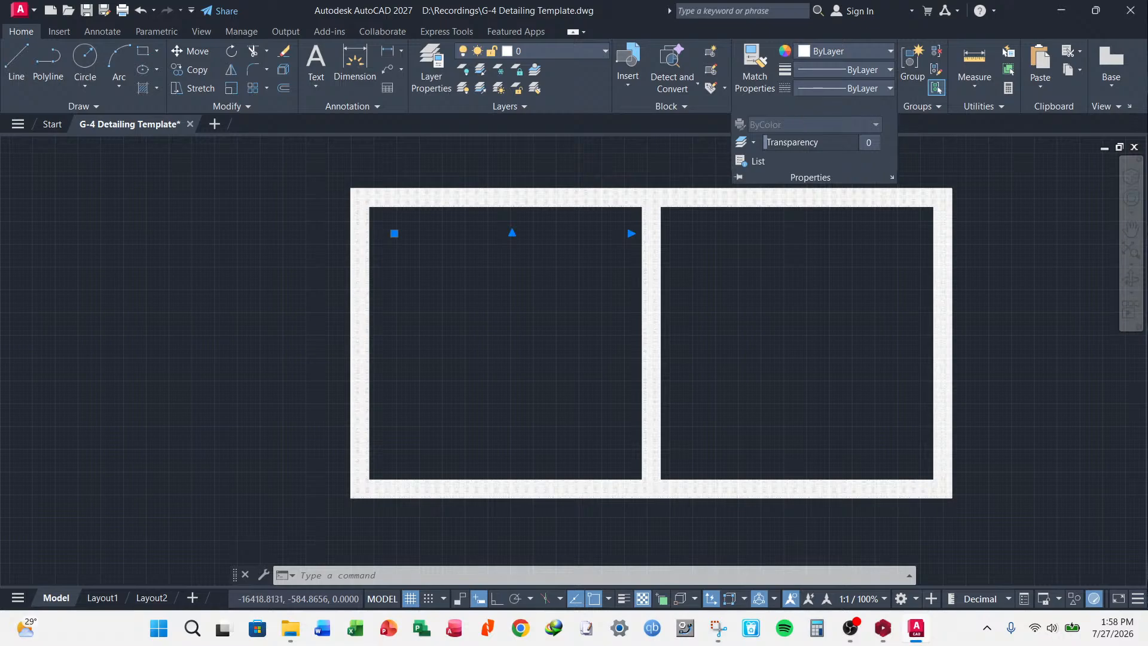
click(891, 106)
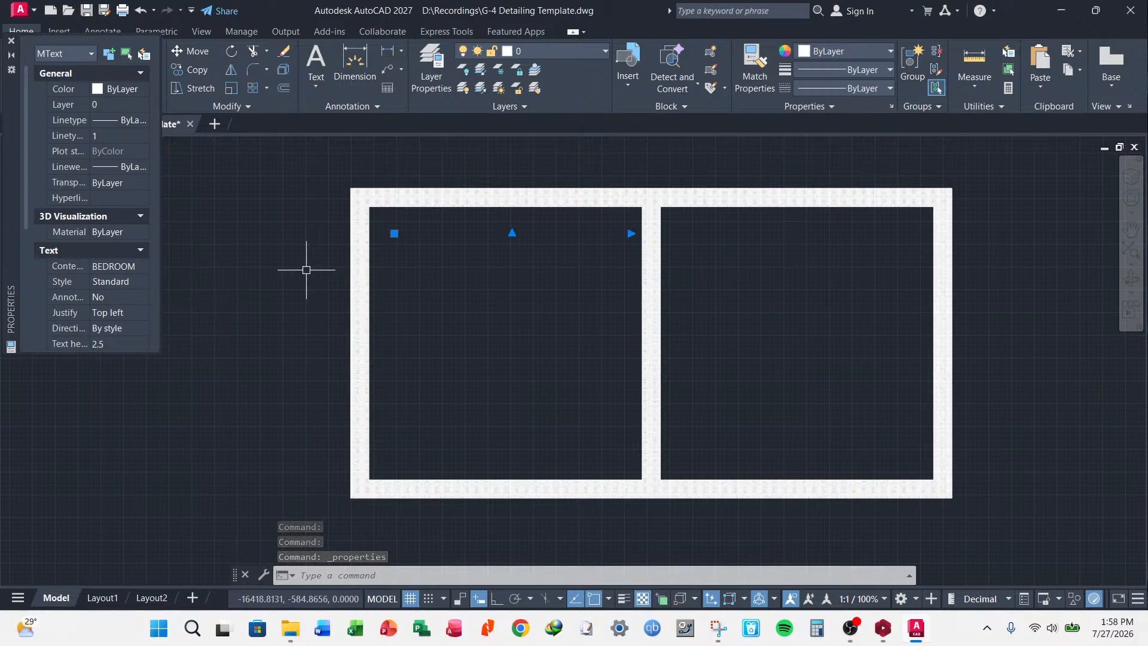
- Try a text height of 500 for the BEDROOM label, and settle on a height of 250
scroll(62, 256, down, 2)
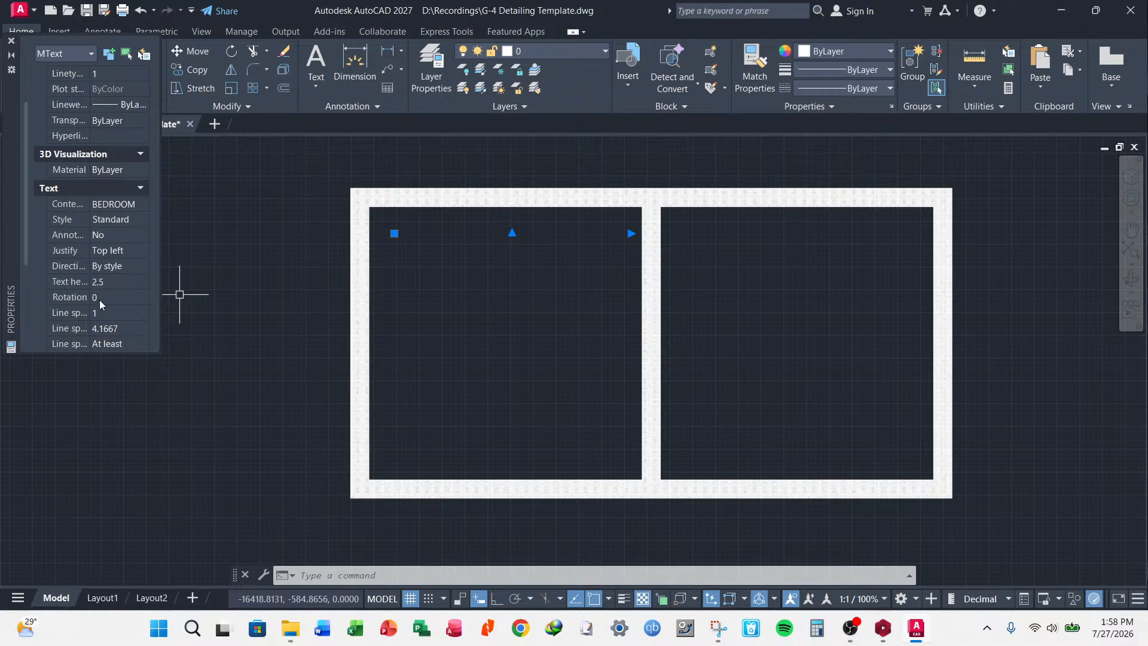
click(111, 281)
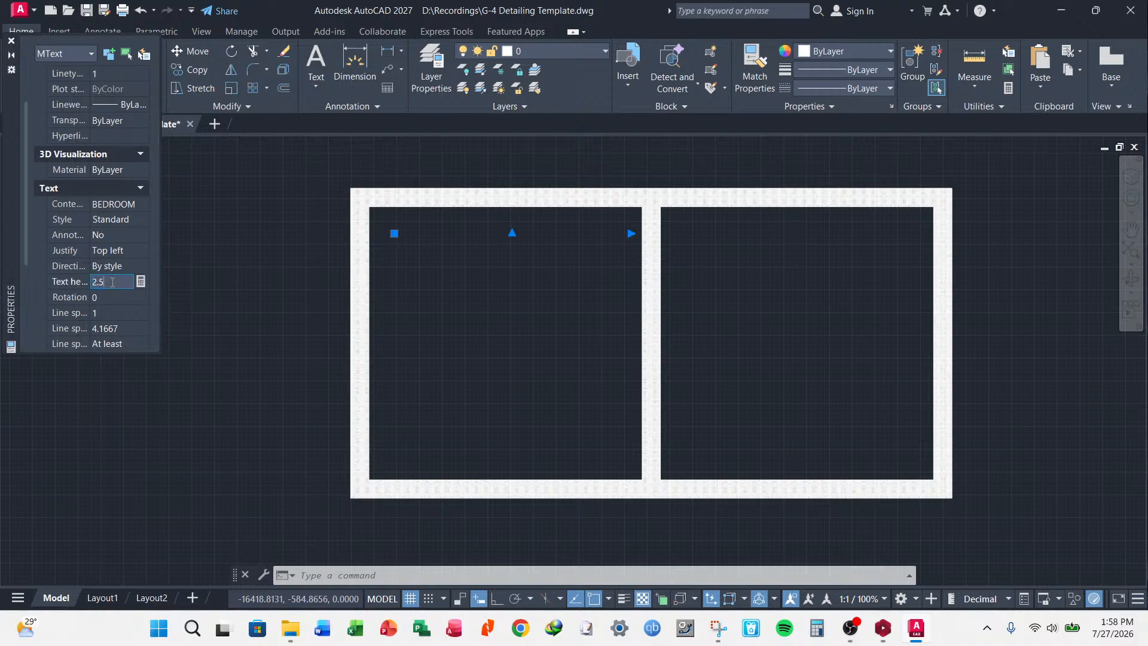
text(500)
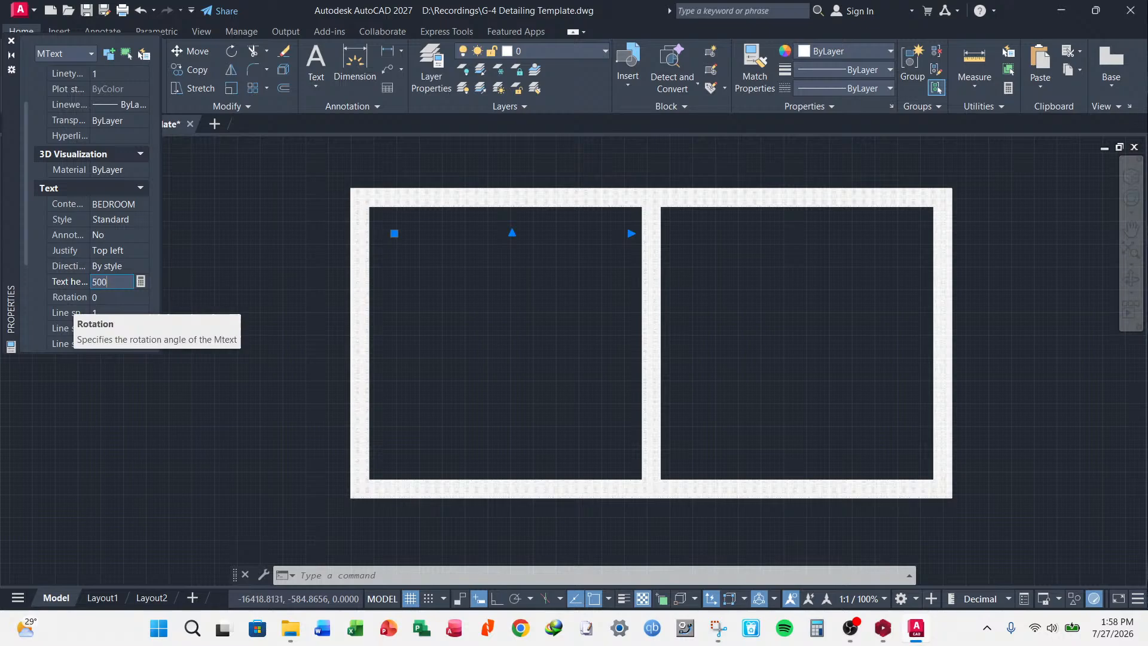
key(Tab)
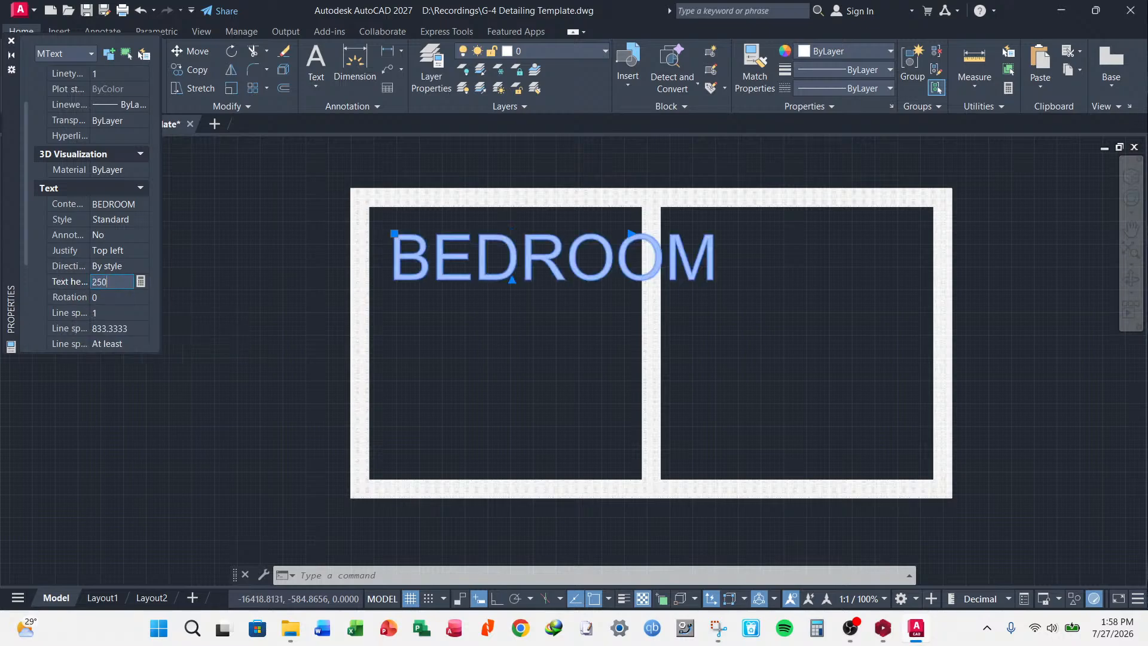
text(250)
key(Tab)
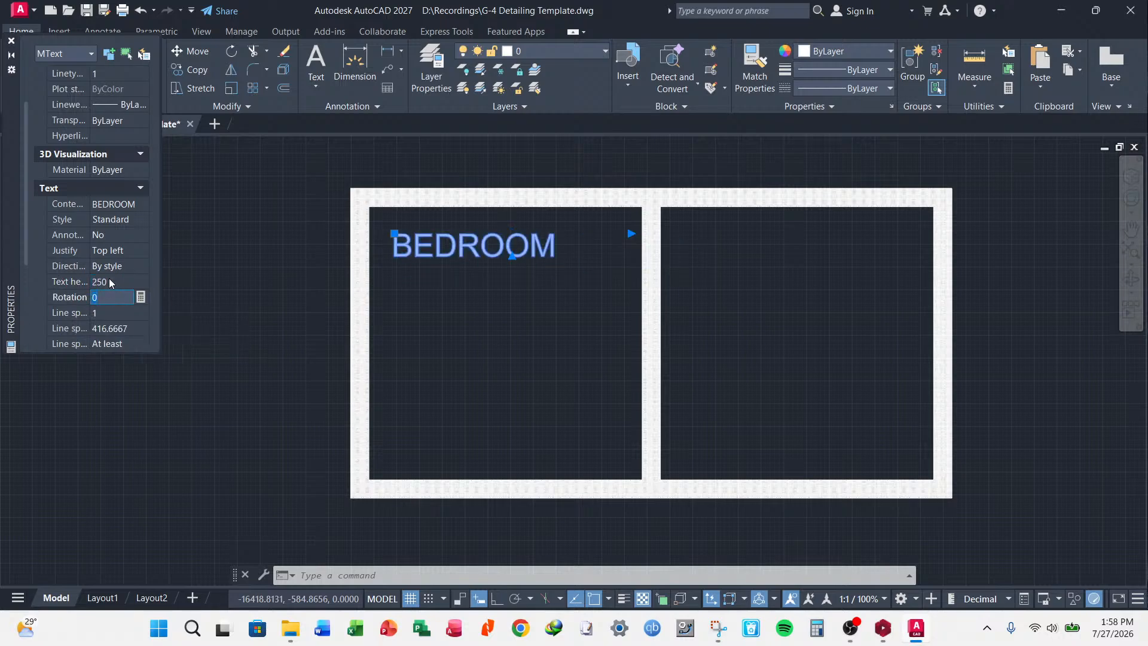
- Move the BEDROOM label by its insertion grip to around the middle of the left room
click(398, 233)
click(405, 343)
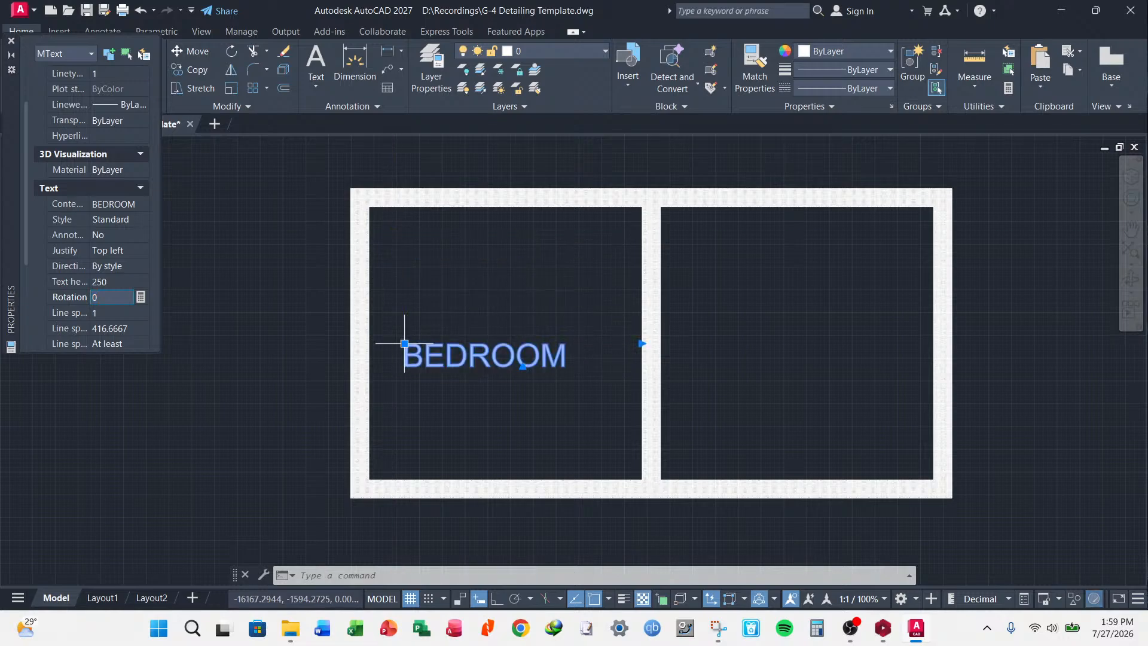
key(Escape)
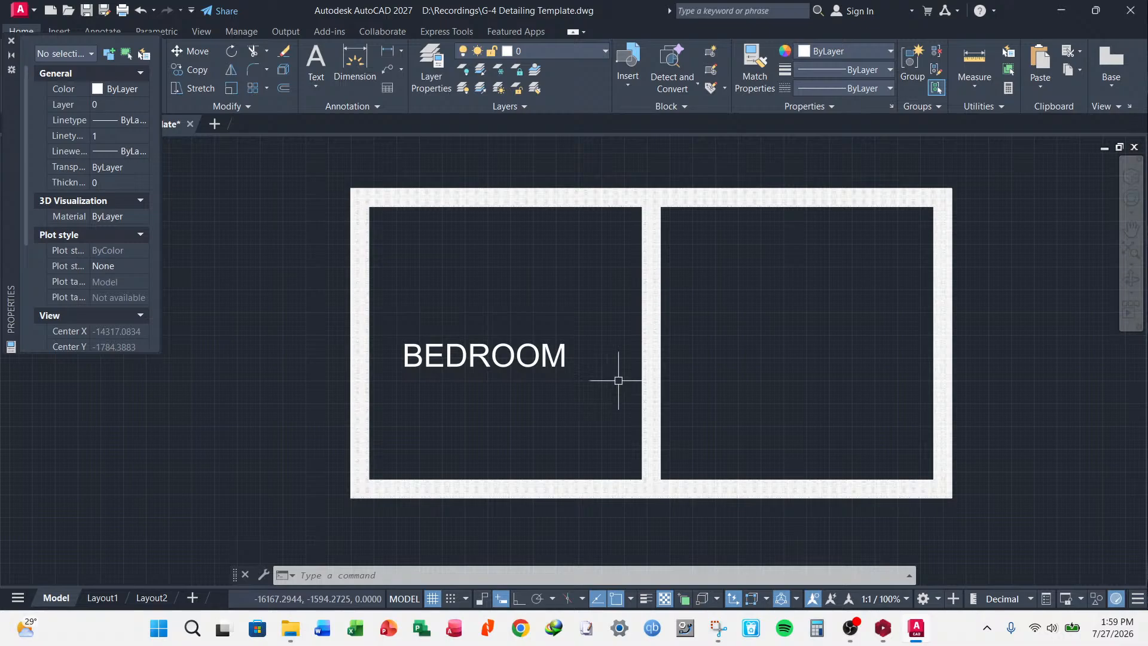
scroll(618, 381, down, 4)
click(565, 365)
scroll(572, 364, up, 4)
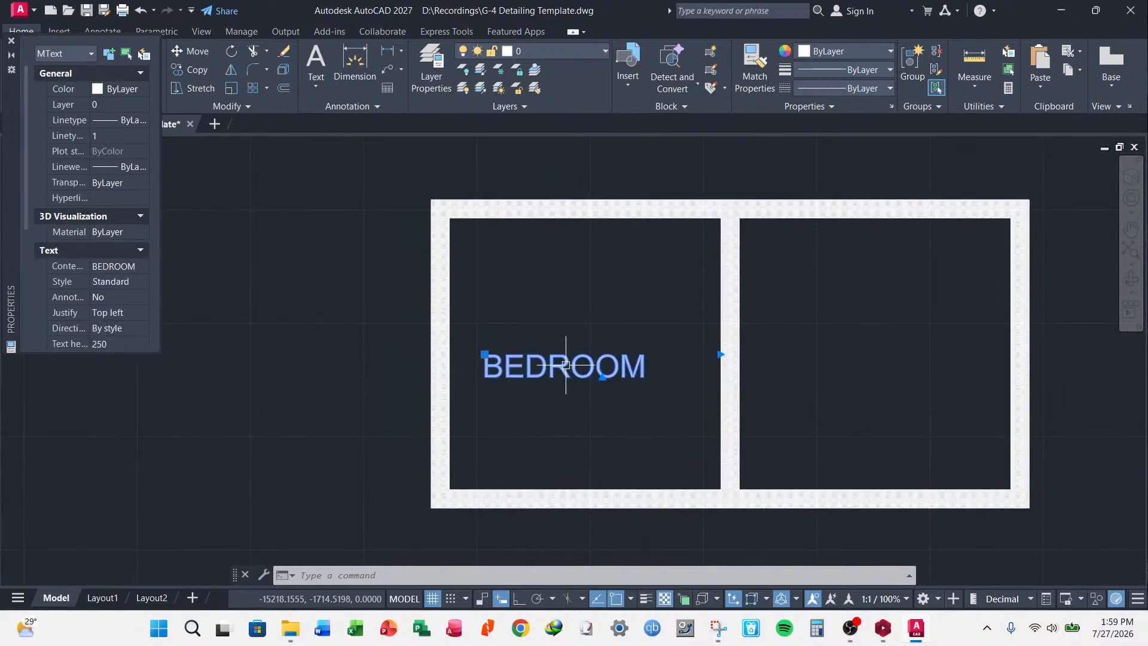
click(484, 353)
click(499, 327)
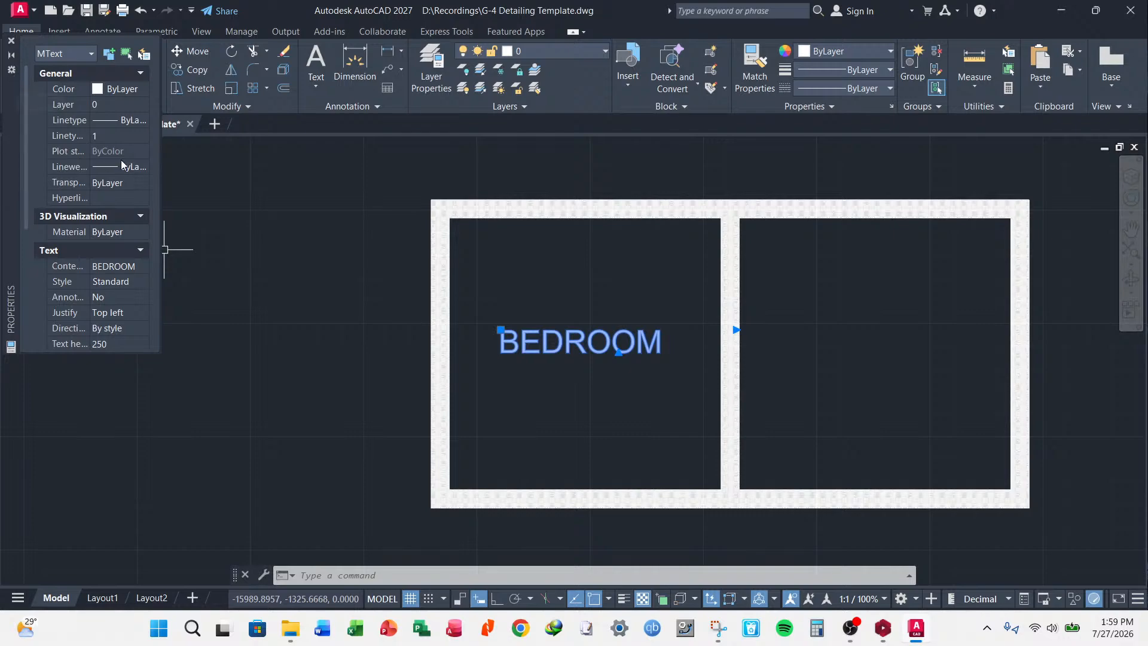
key(Escape)
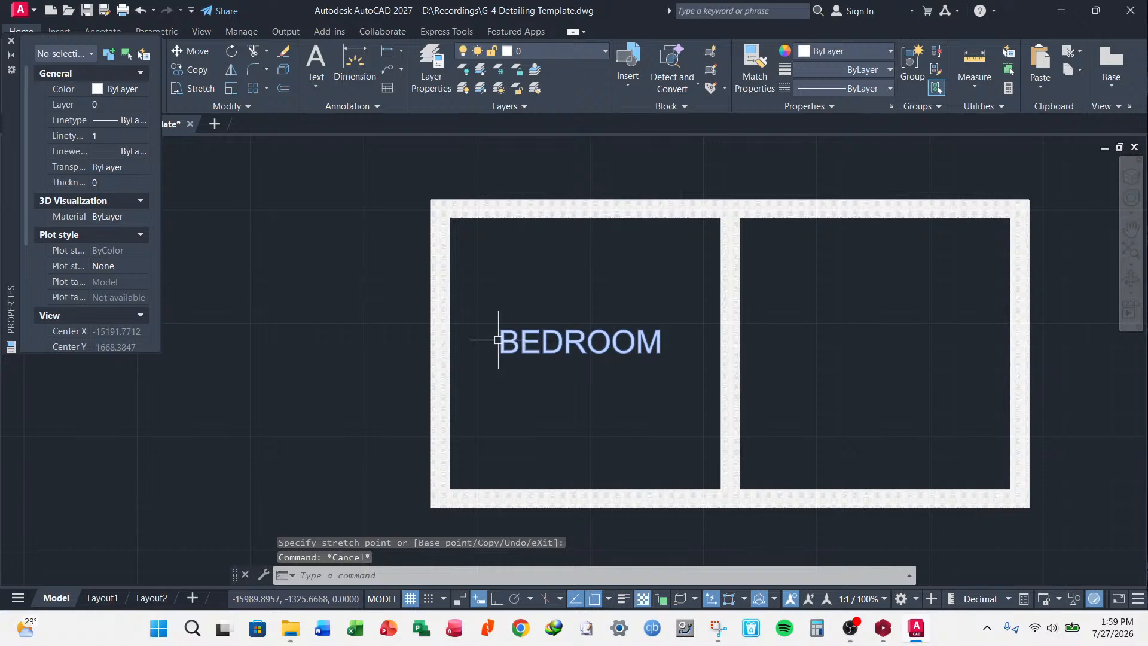
- Examine the object properties of the BEDROOM text, the left room's inner wall line and the wall hatch
scroll(496, 340, down, 5)
scroll(520, 343, up, 3)
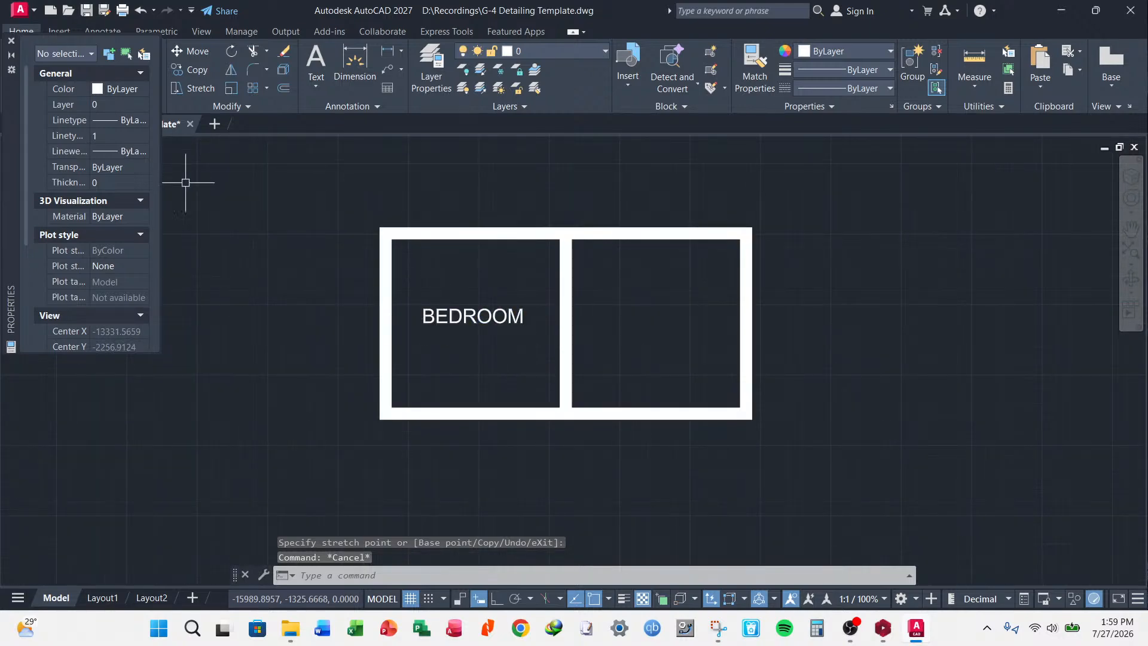
click(461, 315)
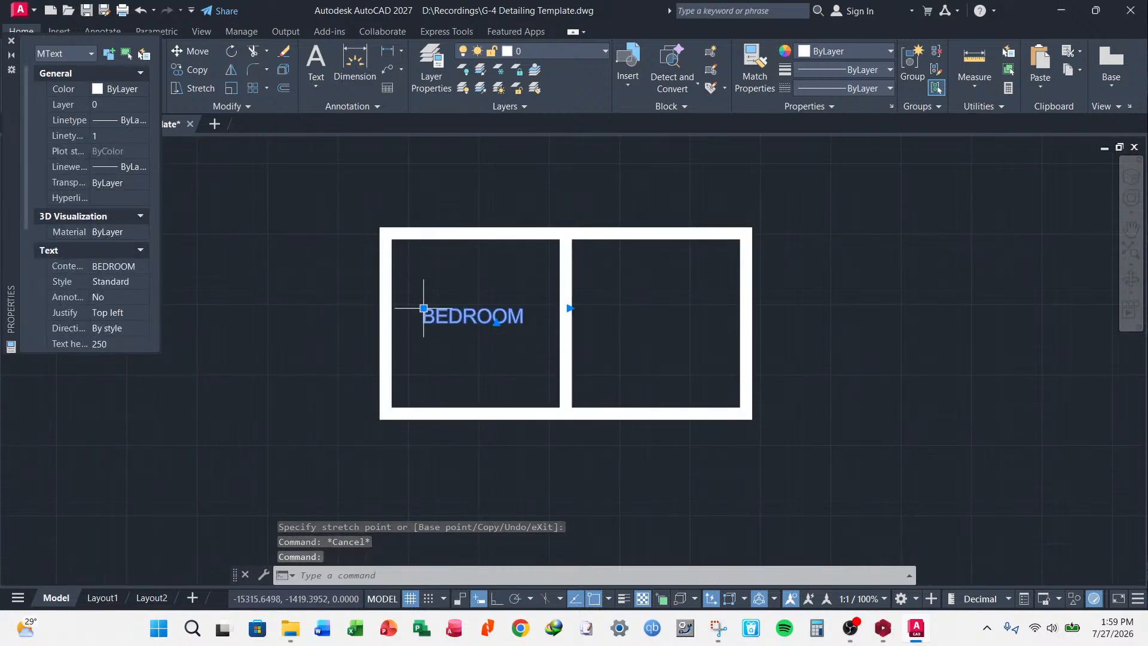
click(423, 308)
key(Escape)
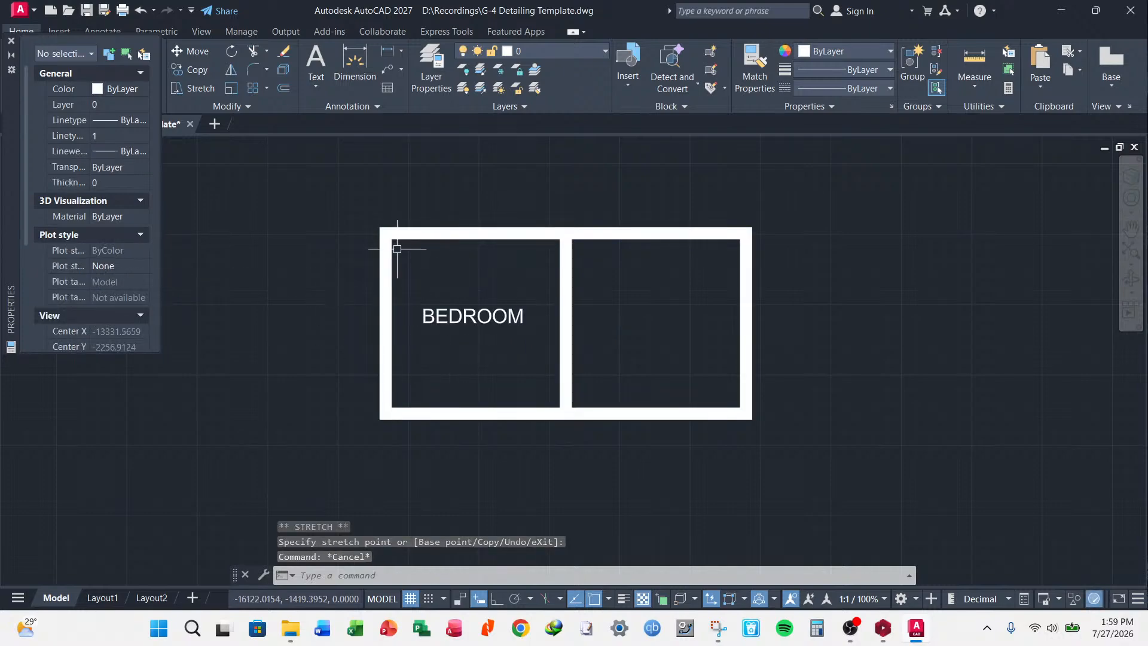
click(394, 270)
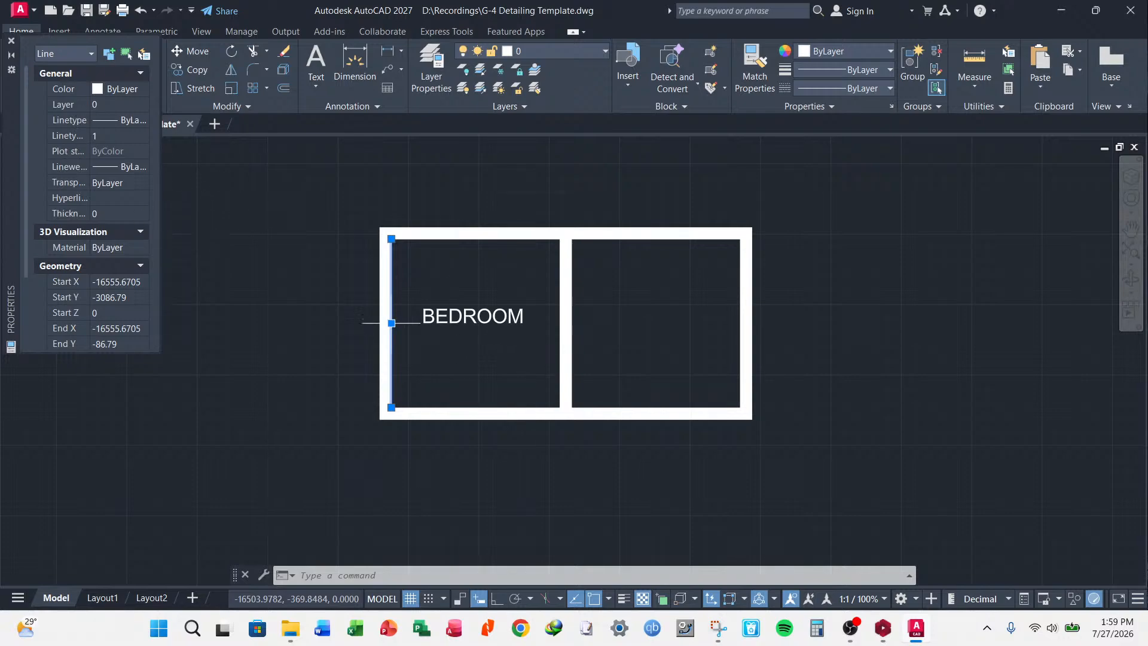
key(Escape)
scroll(377, 298, up, 4)
click(382, 260)
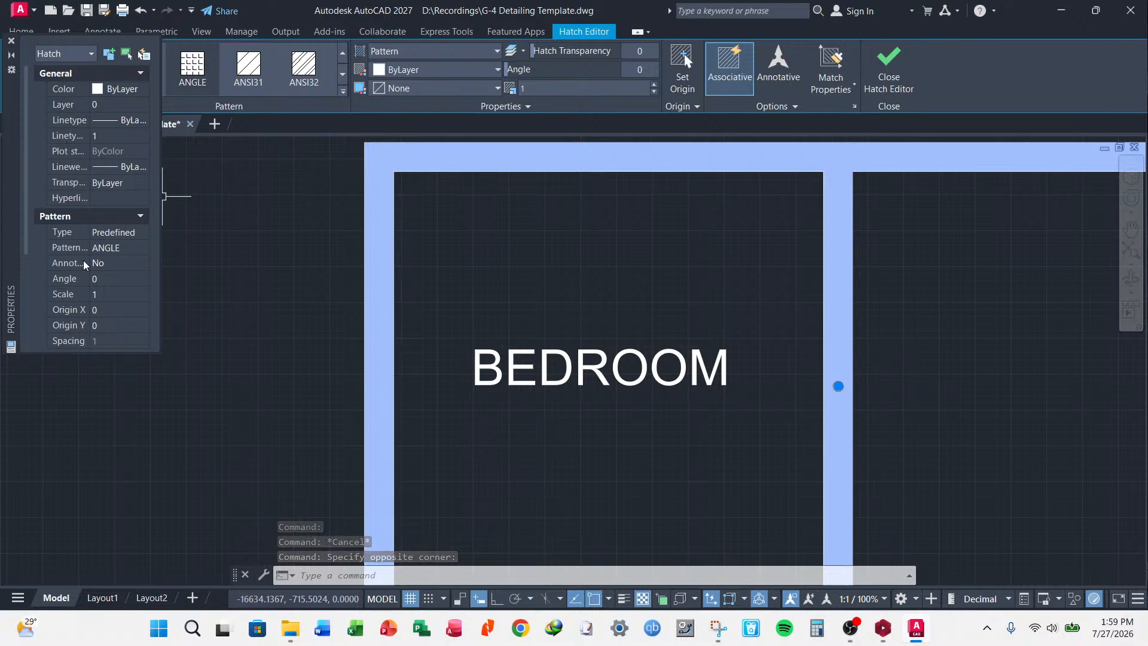
scroll(82, 257, down, 4)
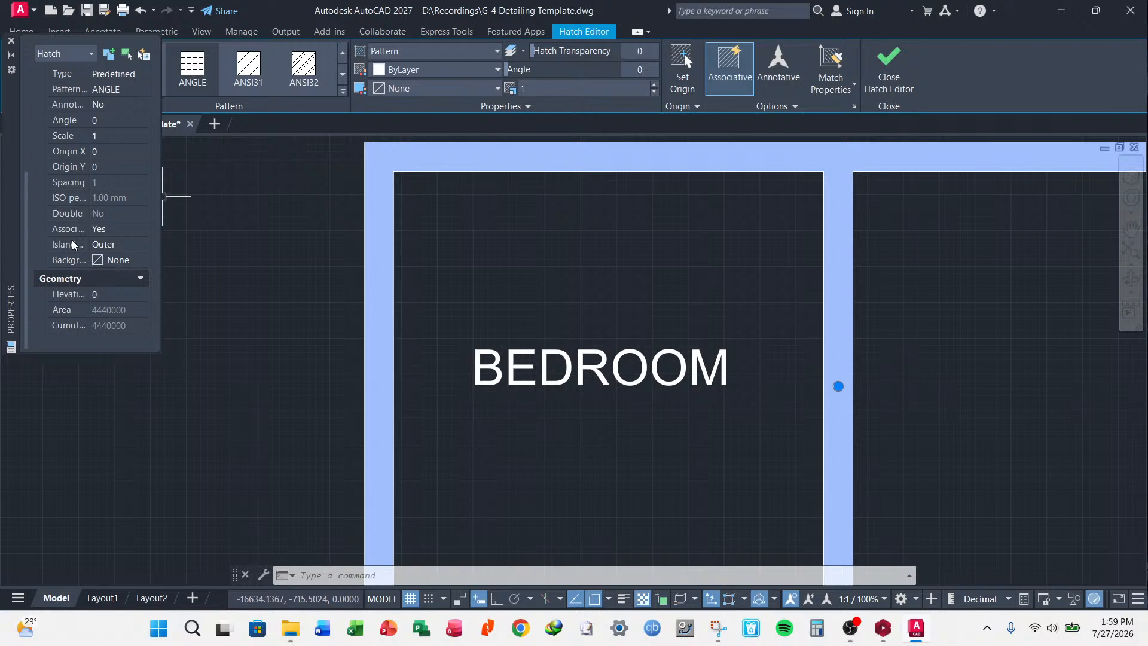
scroll(82, 261, up, 4)
click(394, 250)
key(Escape)
scroll(385, 251, down, 6)
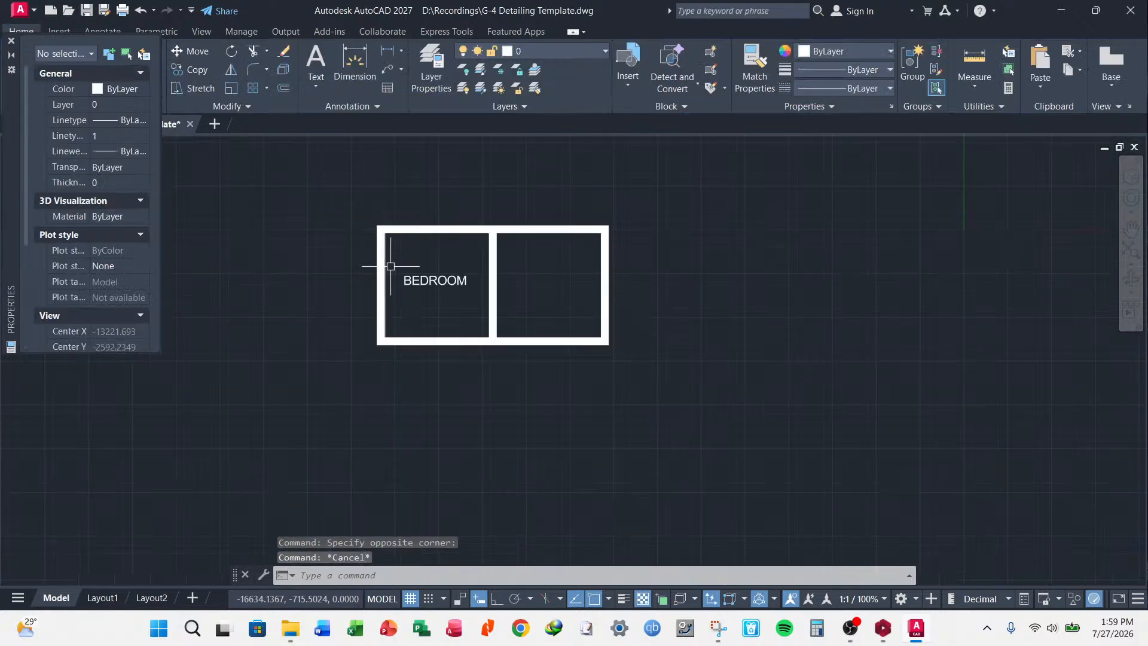
- Copy the BEDROOM label horizontally about 3200 units into the right room, with Ortho on and object snap off
scroll(439, 282, up, 4)
click(425, 272)
right_click(408, 214)
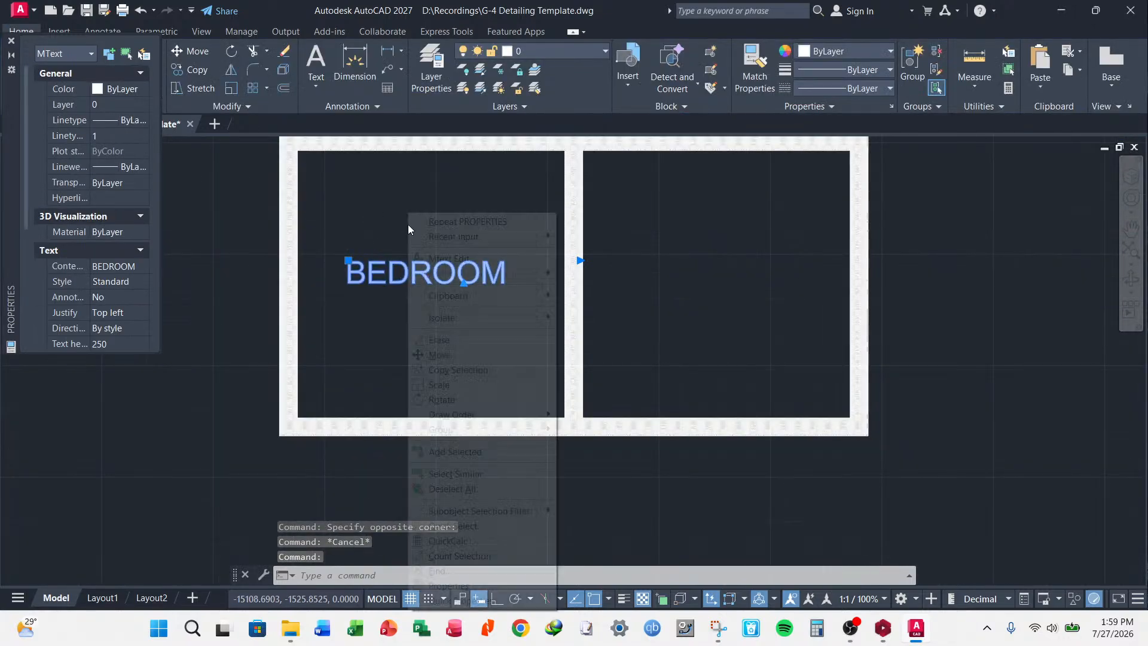
click(465, 371)
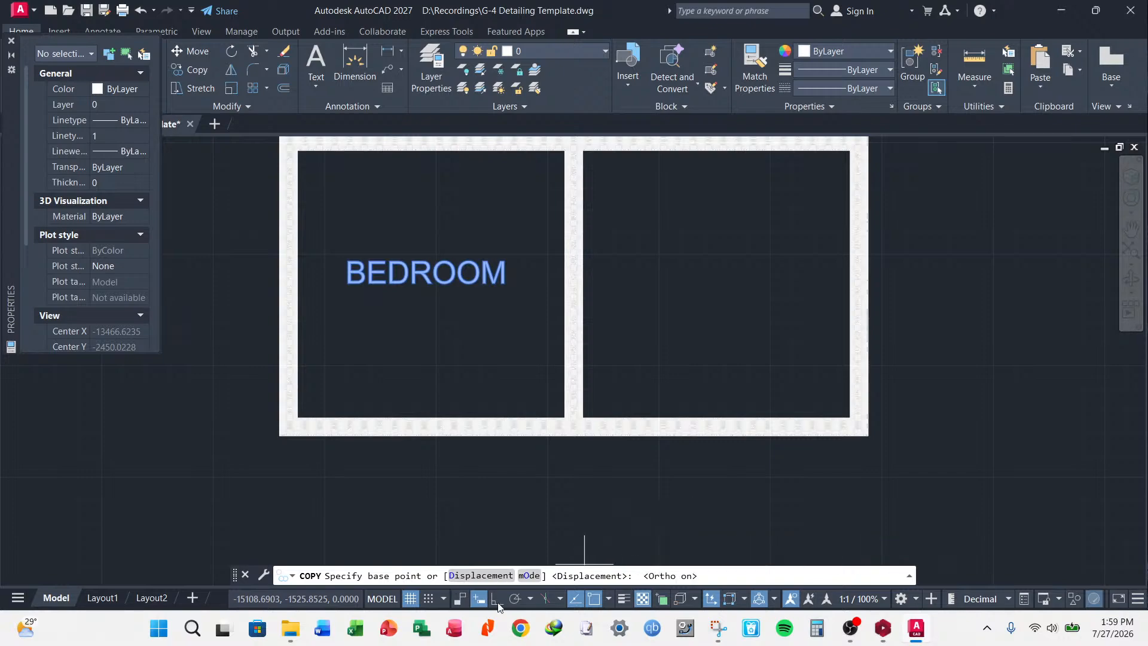
click(440, 273)
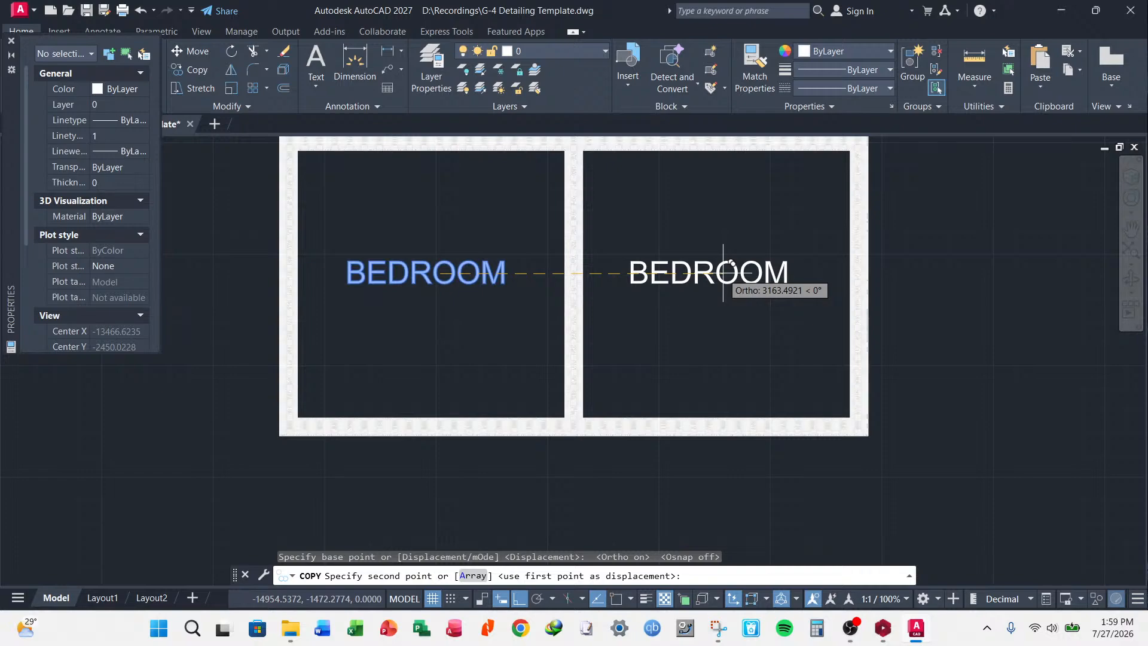
click(727, 272)
key(Escape)
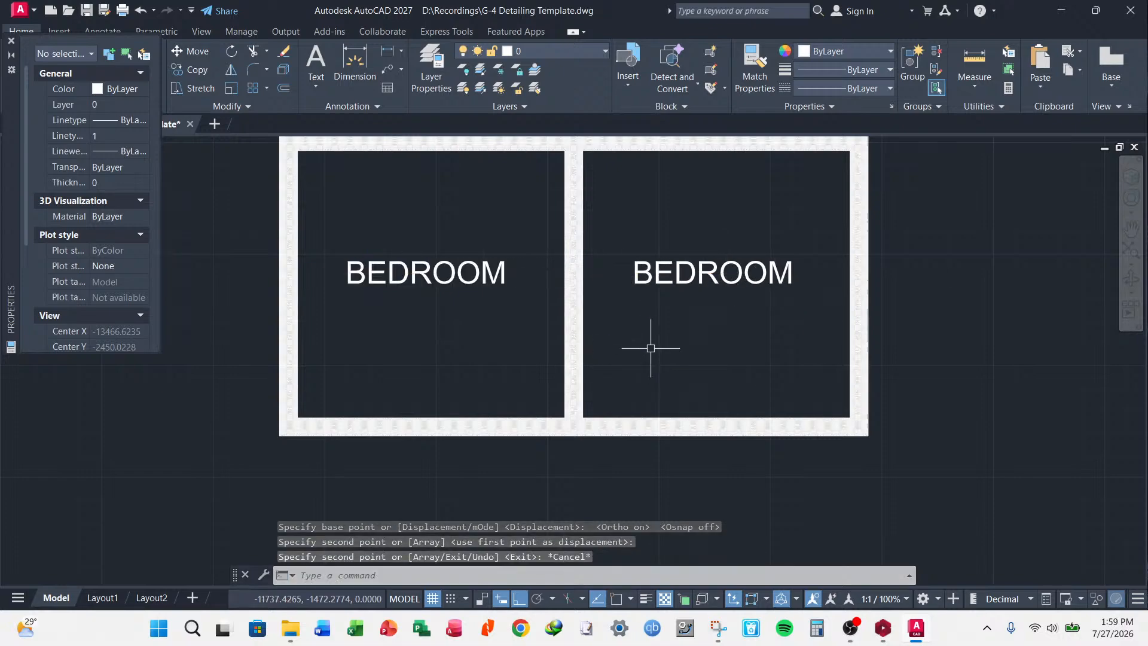
- Change the copied label in the right room to read LIVING ROOM
double_click(698, 272)
drag(791, 275, 626, 291)
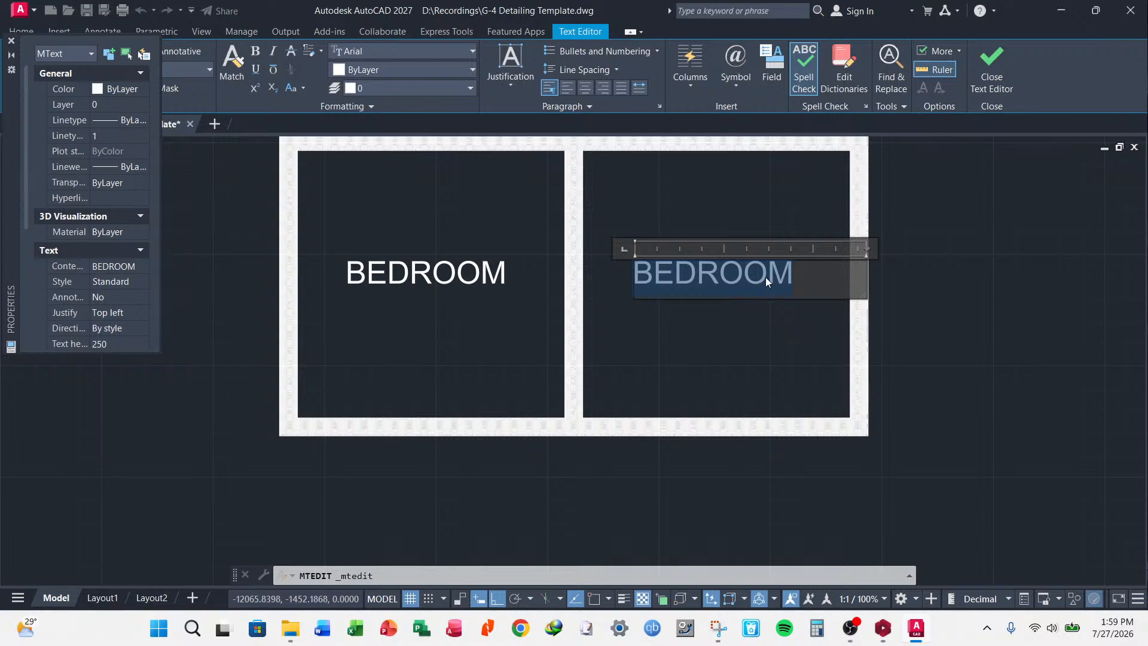
text(LIVING ROOM)
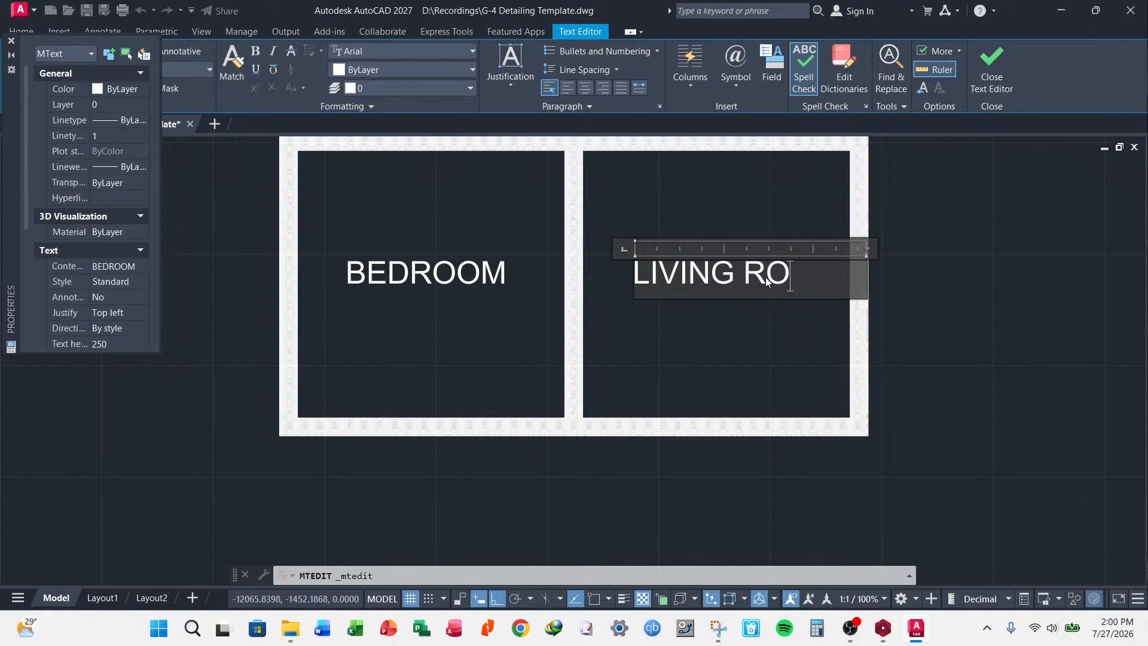
click(747, 356)
- Shift the LIVING ROOM label slightly left by its insertion grip so it sits centred between the right room's walls
click(653, 272)
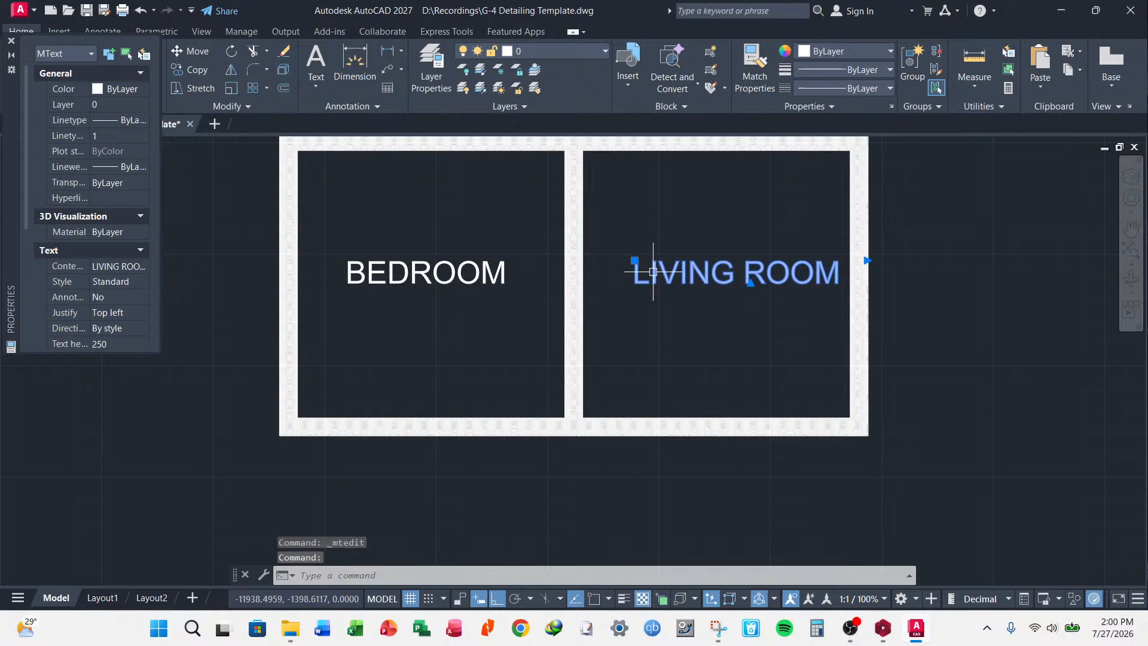
click(635, 260)
click(618, 286)
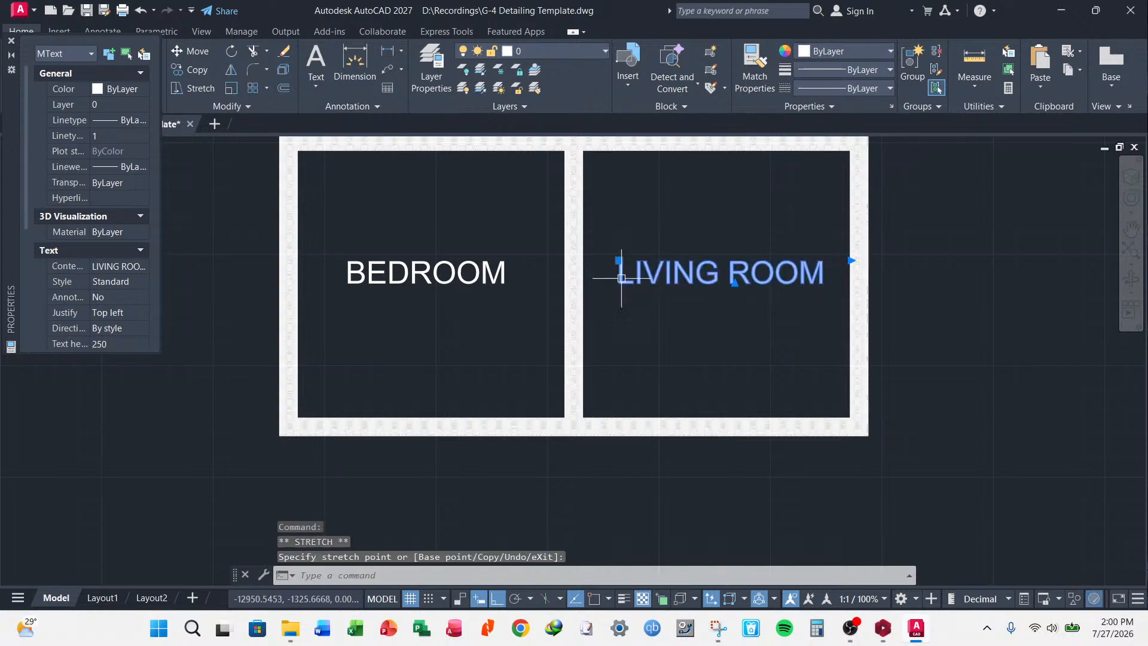
key(Escape)
key(Escape)
scroll(544, 297, down, 3)
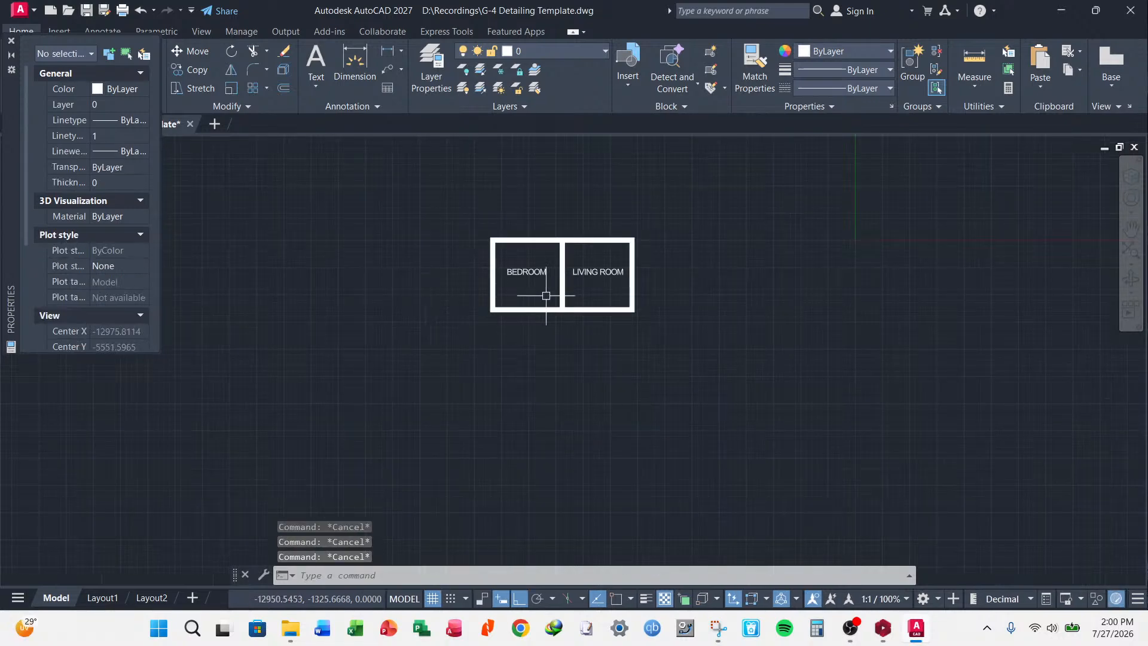
- Change the color of the wall hatch to Cyan
scroll(563, 276, up, 3)
scroll(558, 286, down, 6)
scroll(520, 314, up, 6)
scroll(531, 313, down, 3)
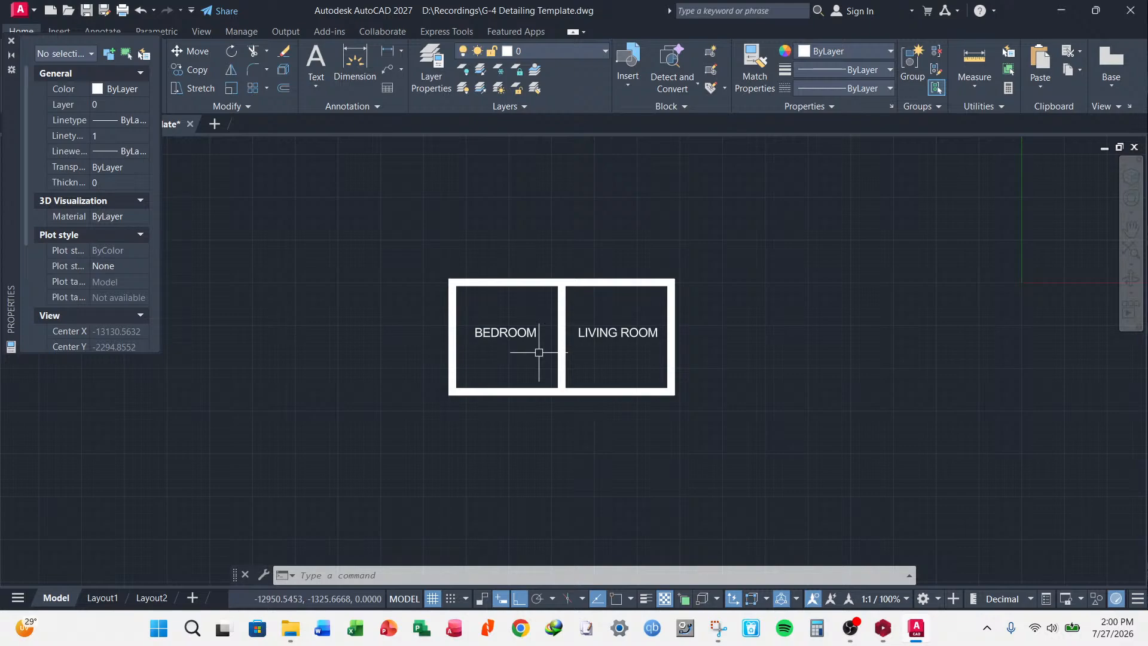
scroll(436, 295, up, 6)
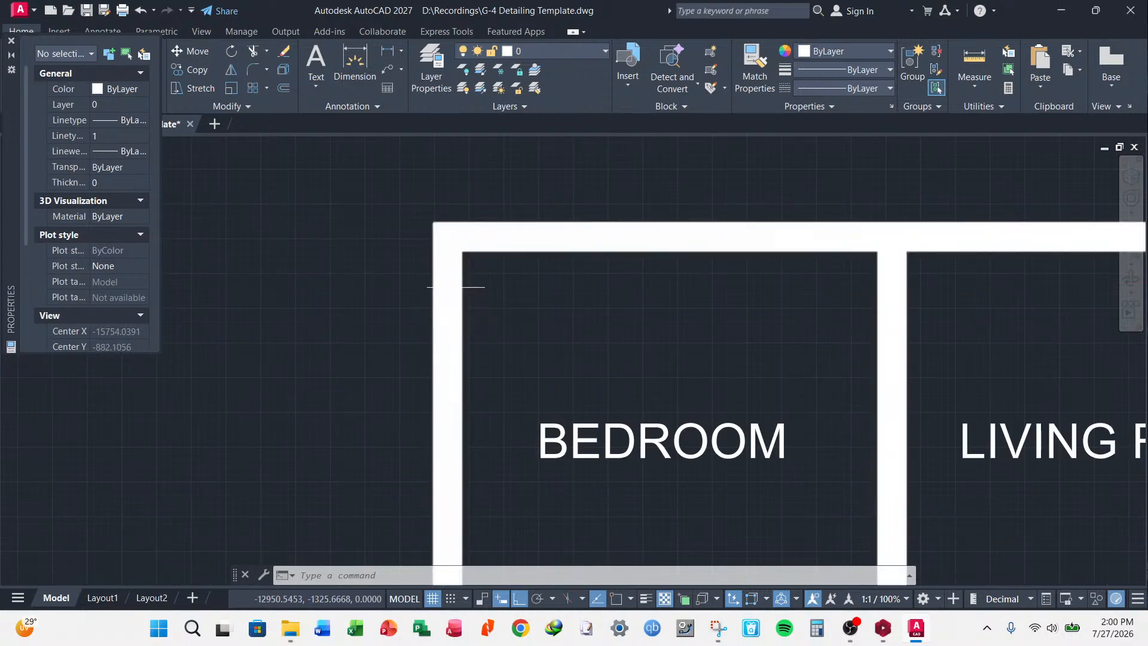
click(449, 287)
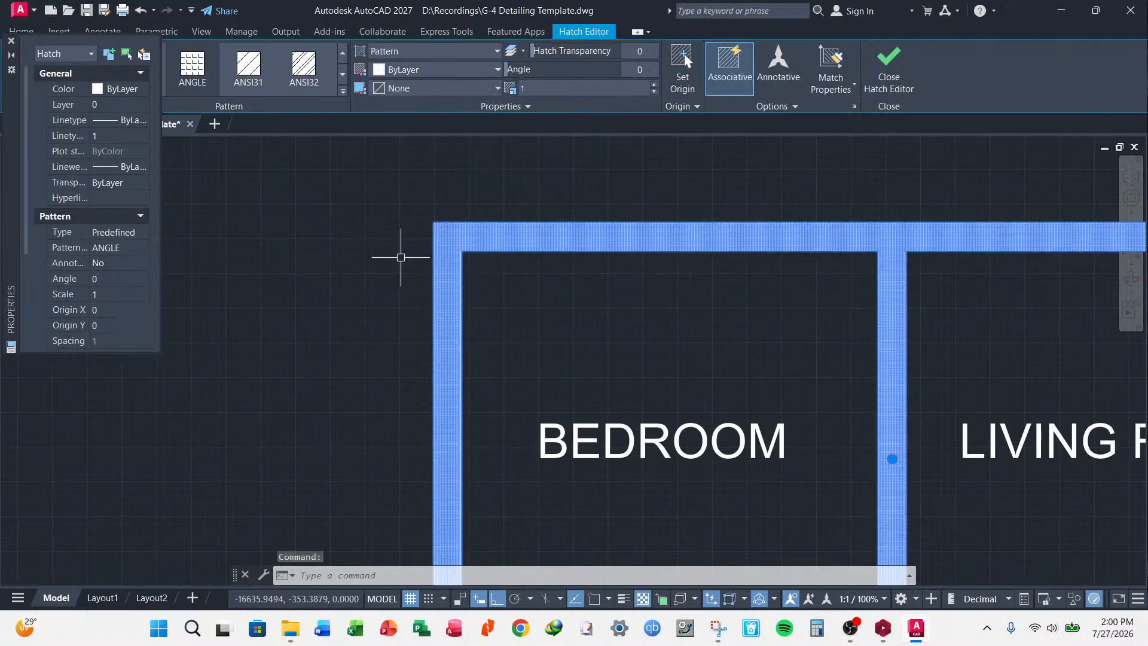
key(Escape)
key(Escape)
click(449, 260)
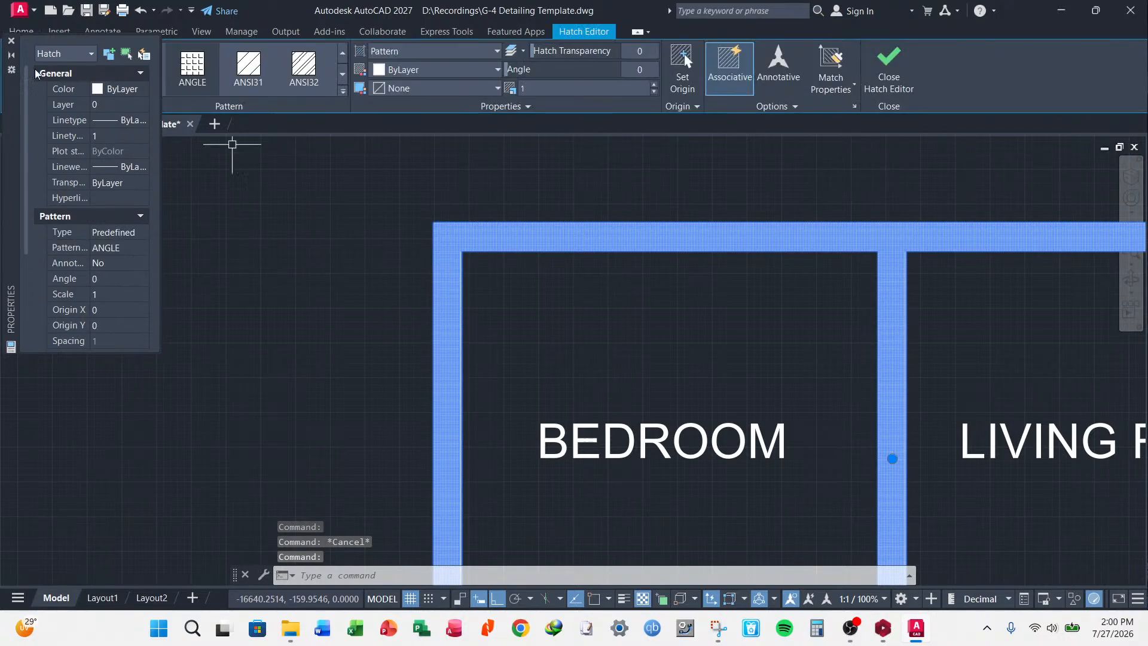
click(138, 88)
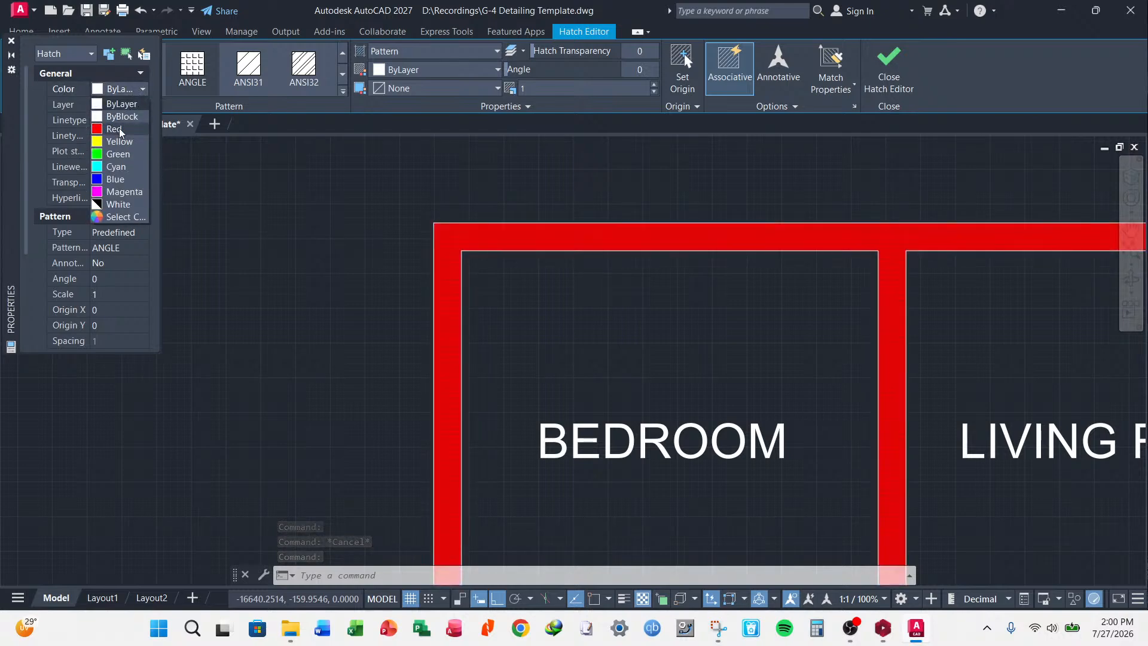
click(115, 167)
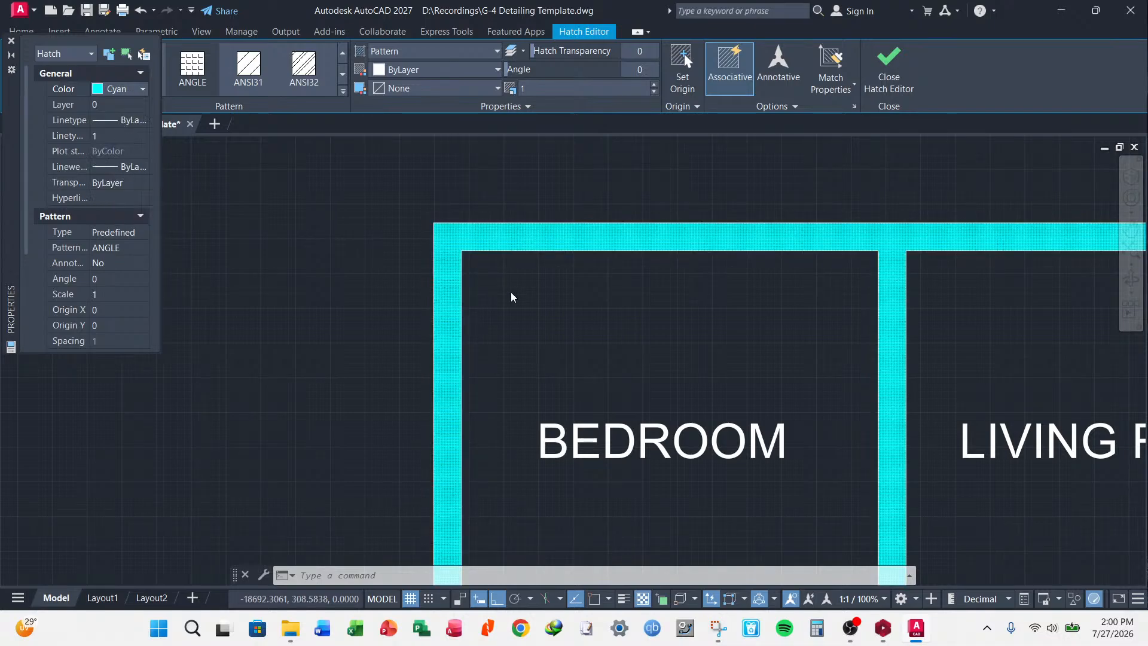
- Set the transparency of the cyan wall hatch to 70
scroll(528, 263, down, 6)
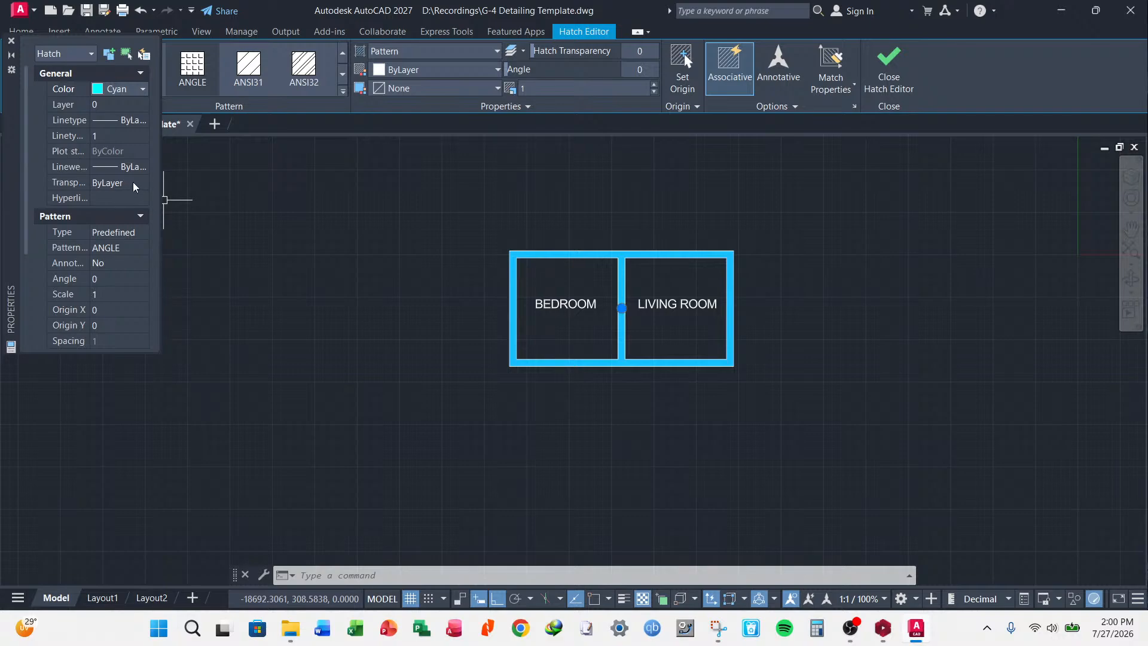
click(133, 182)
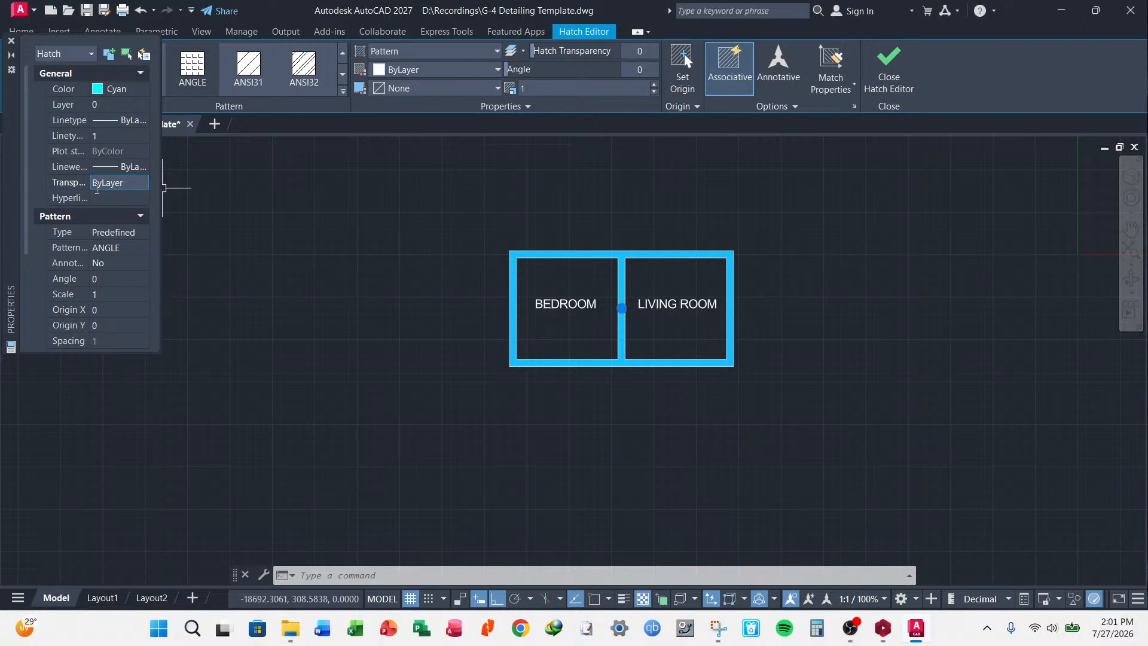
double_click(129, 184)
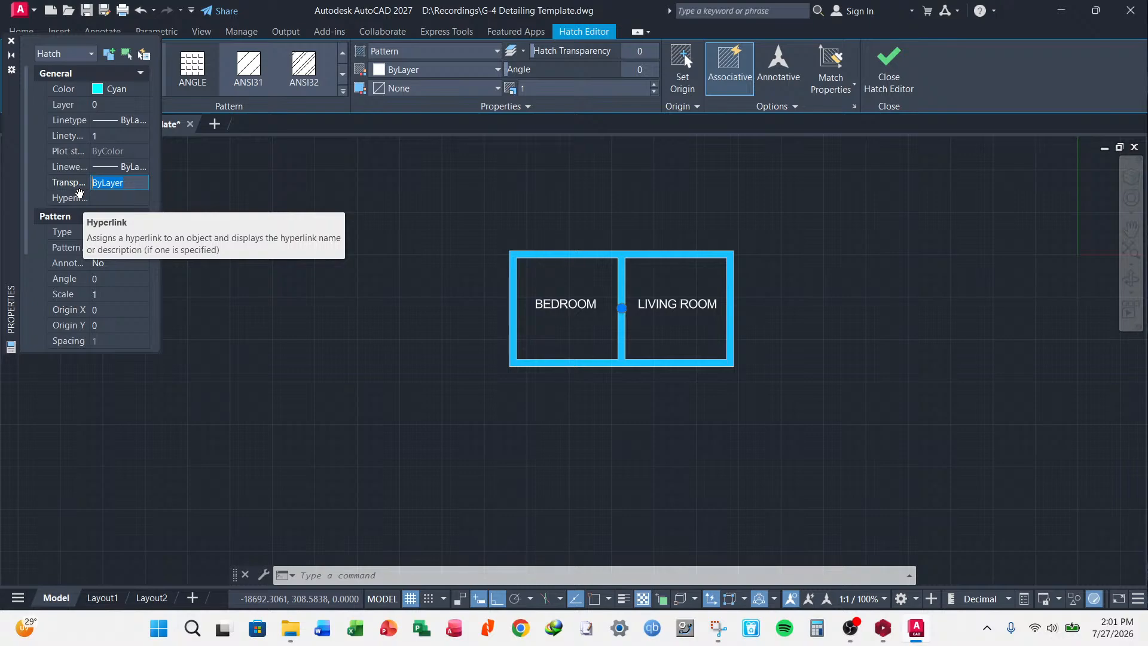
text(70)
key(Return)
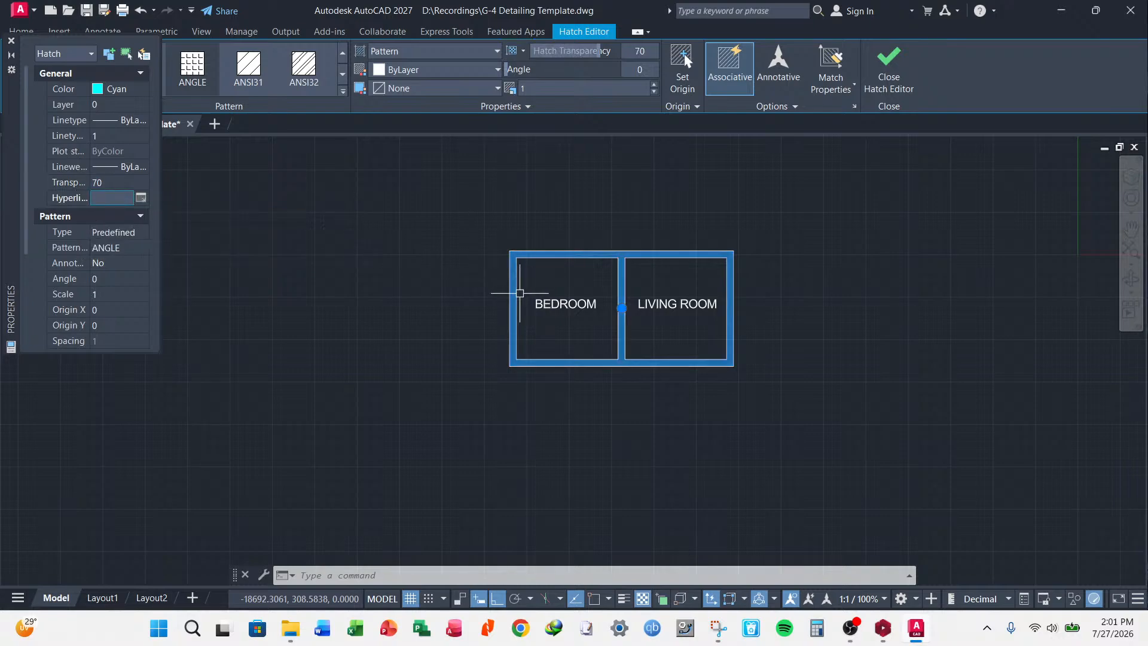
key(Escape)
scroll(514, 284, up, 6)
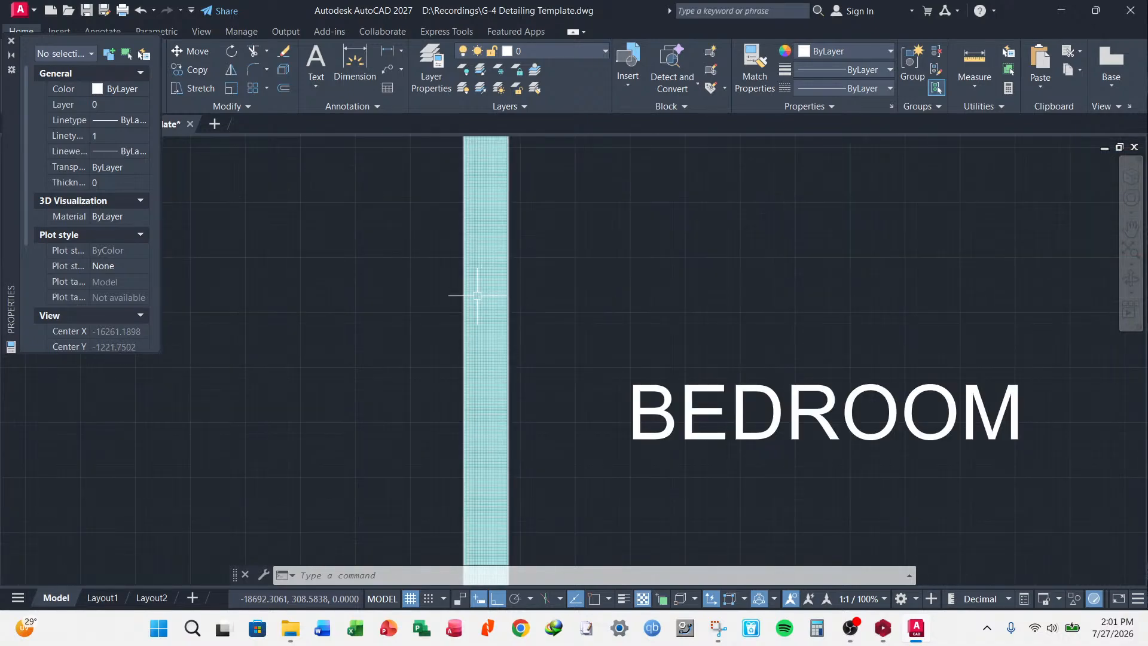
scroll(477, 295, down, 8)
scroll(423, 282, up, 2)
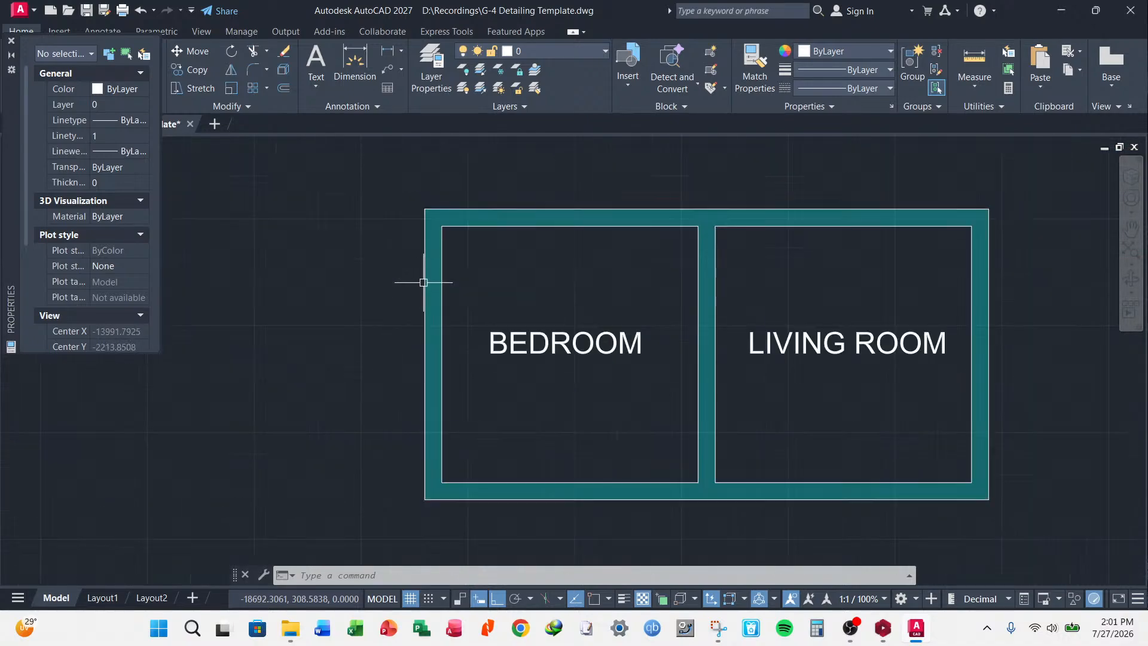
- Select the wall hatch and check its pattern type options without changing them
click(430, 293)
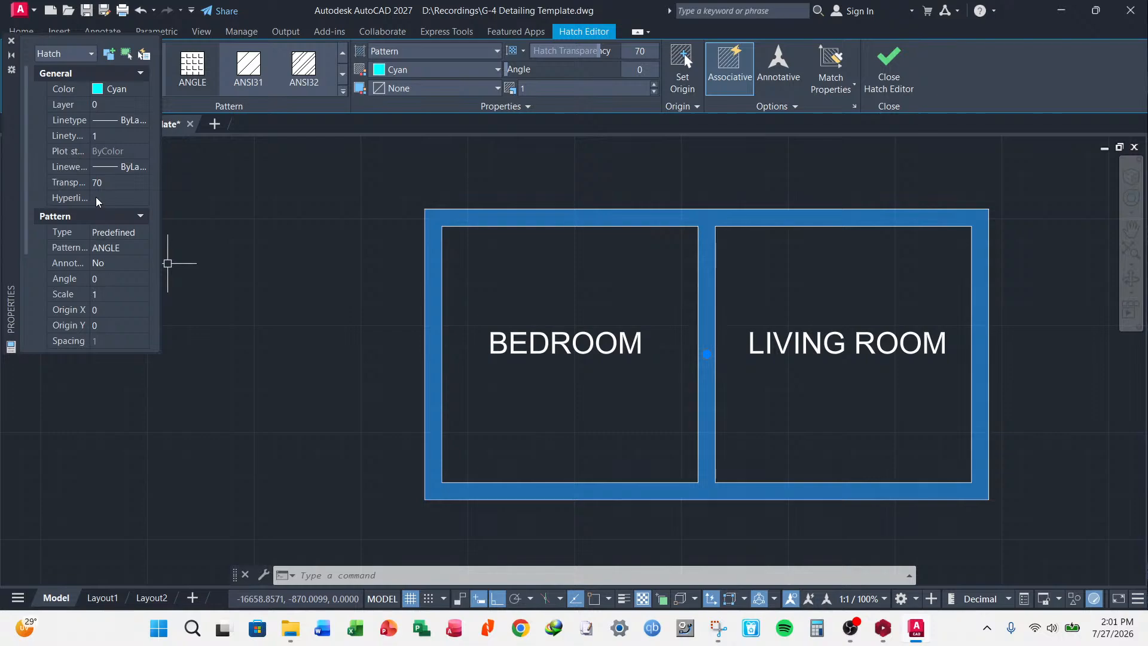
scroll(71, 272, down, 1)
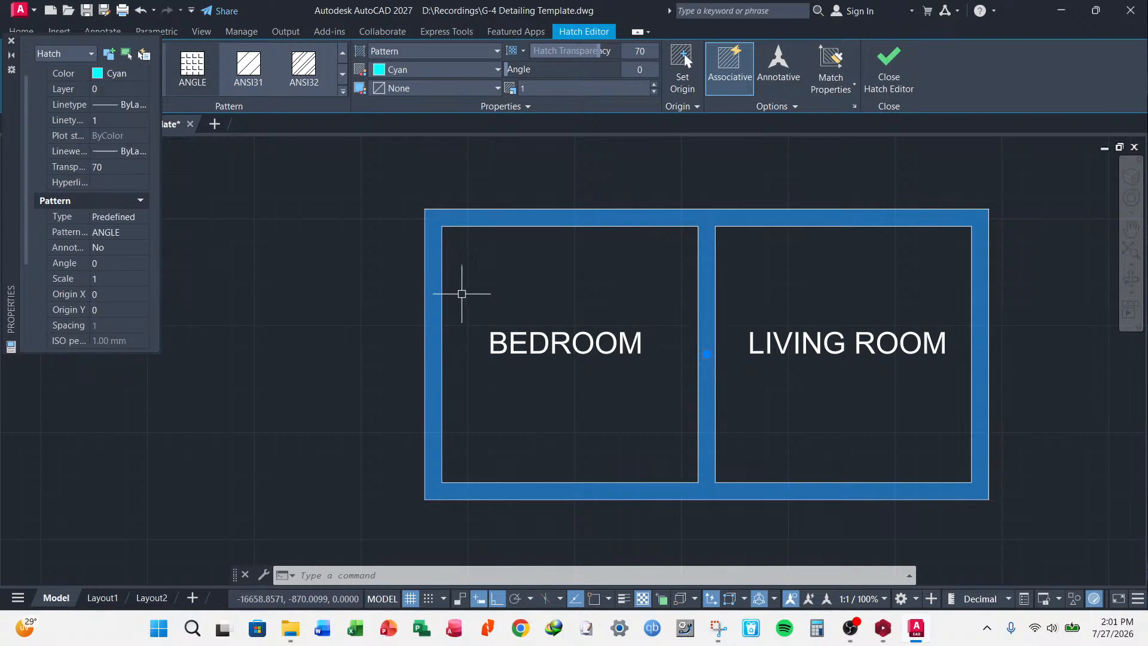
scroll(437, 280, up, 6)
scroll(436, 280, down, 6)
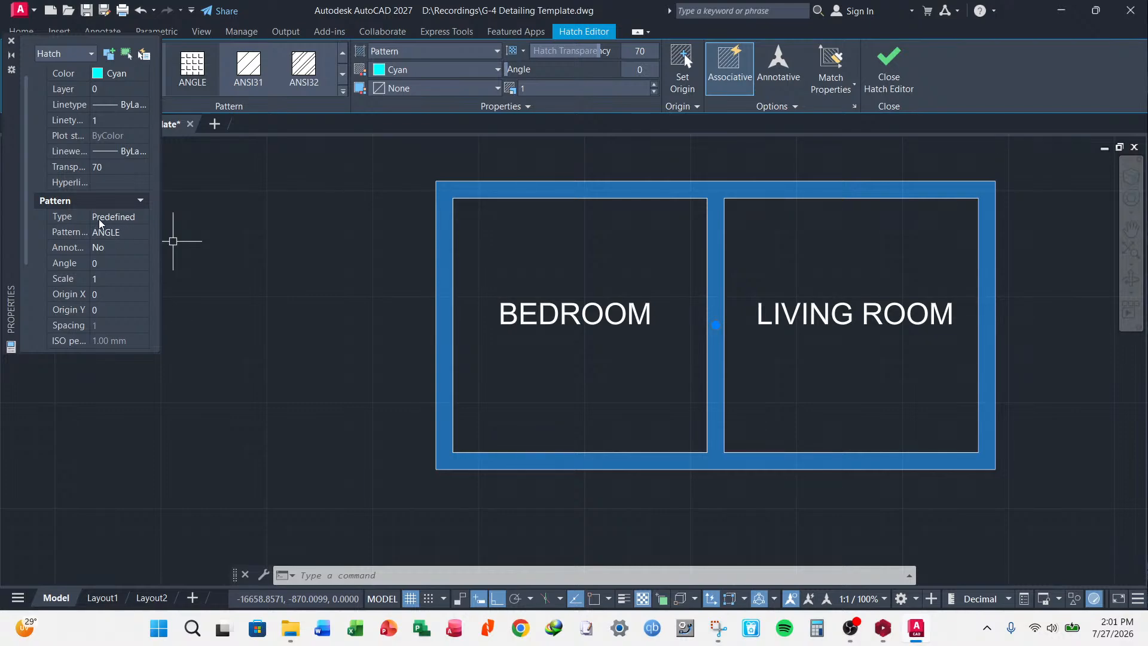
click(124, 217)
click(142, 217)
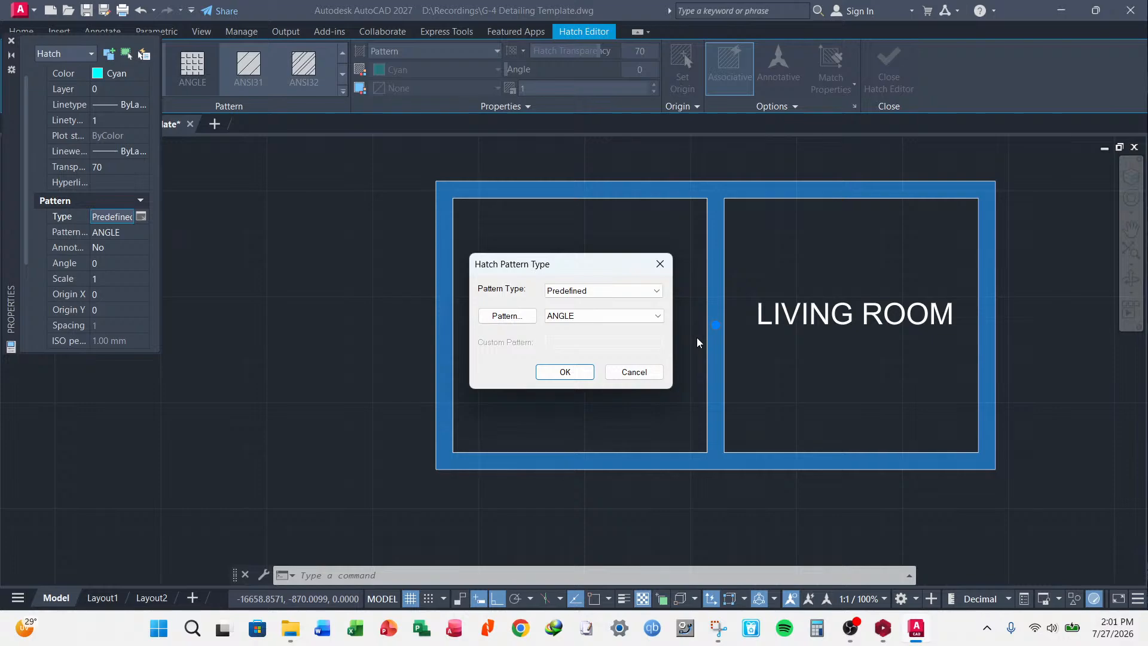
click(633, 373)
- Change the wall hatch's pattern to ANSI31 from the ANSI hatch patterns
click(129, 235)
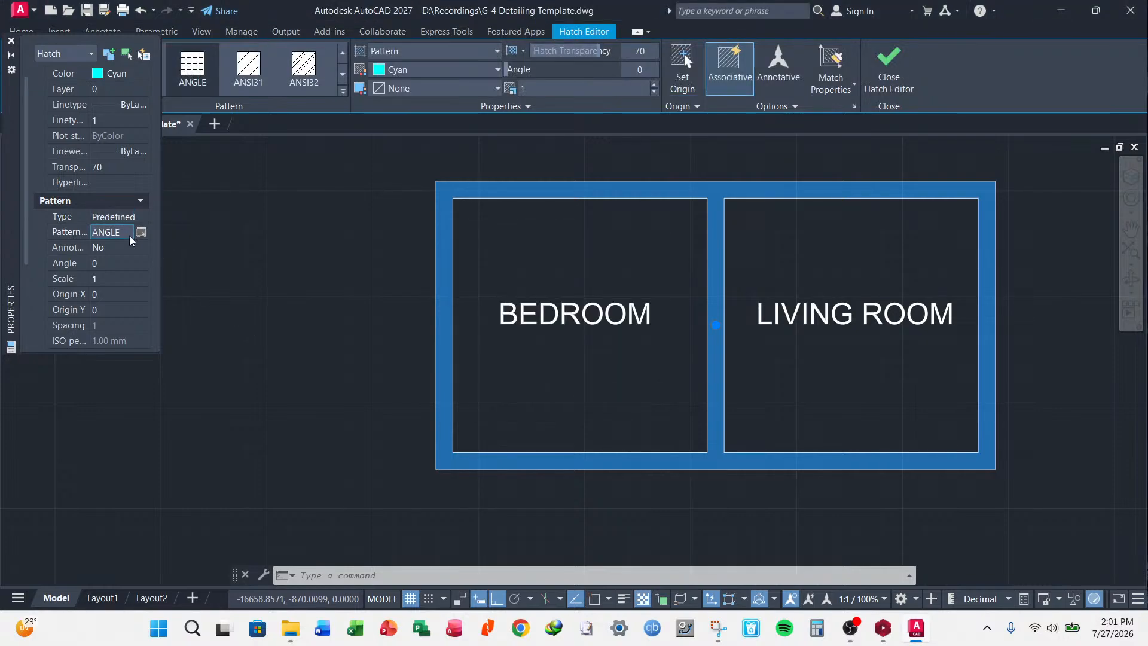
click(141, 232)
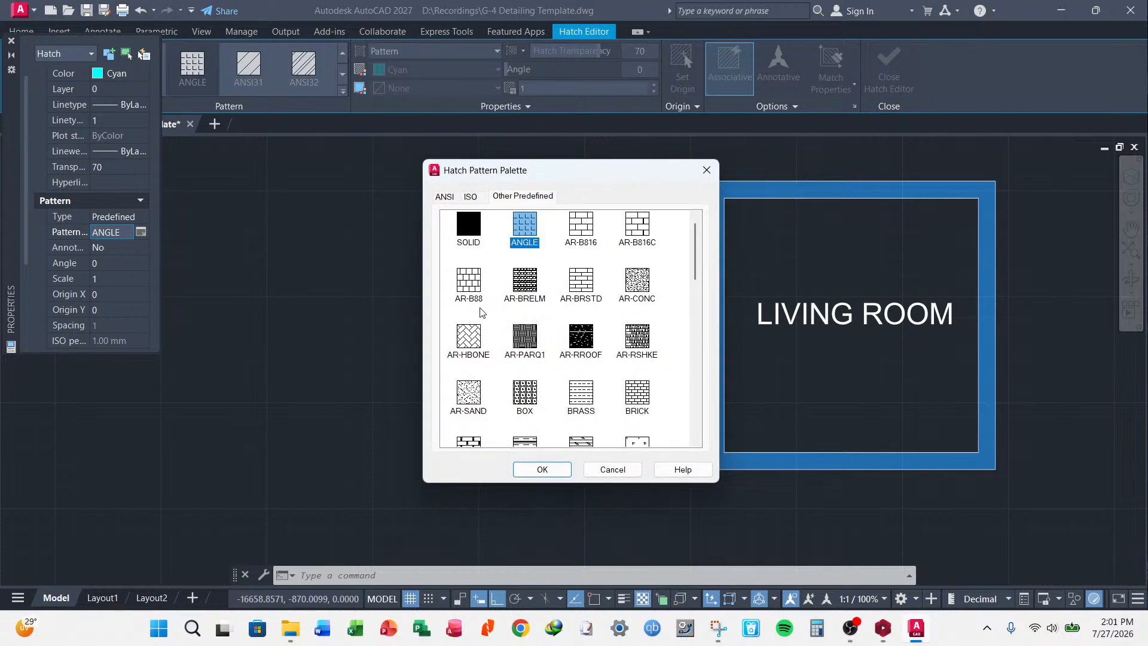
scroll(553, 361, down, 10)
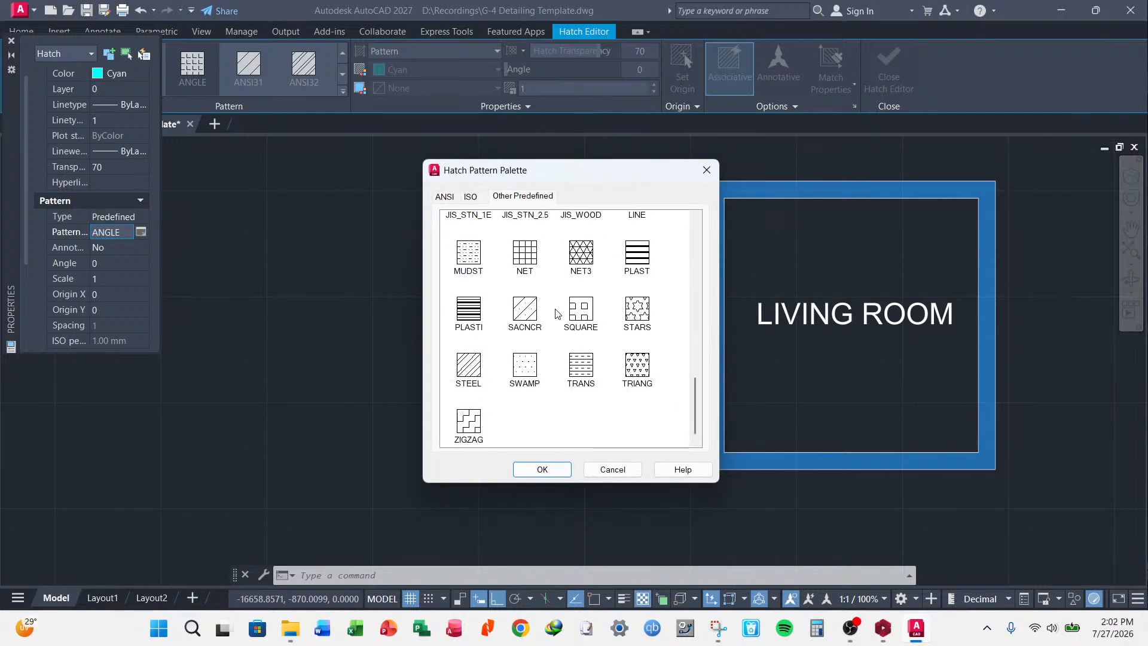
scroll(545, 228, up, 4)
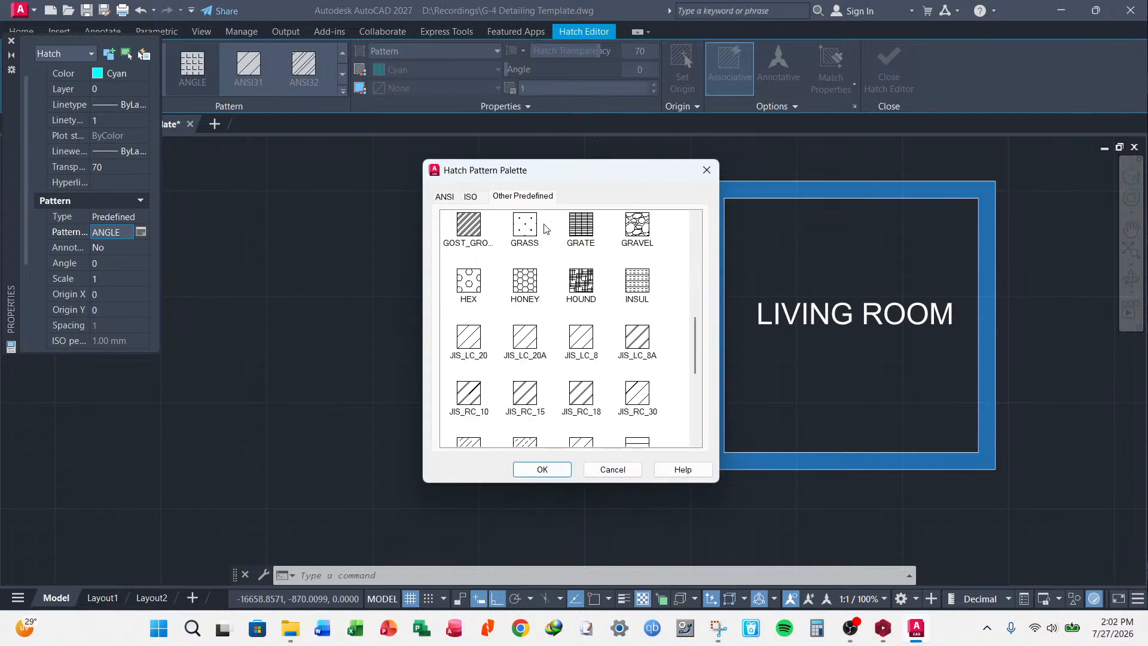
click(470, 197)
click(444, 196)
click(475, 245)
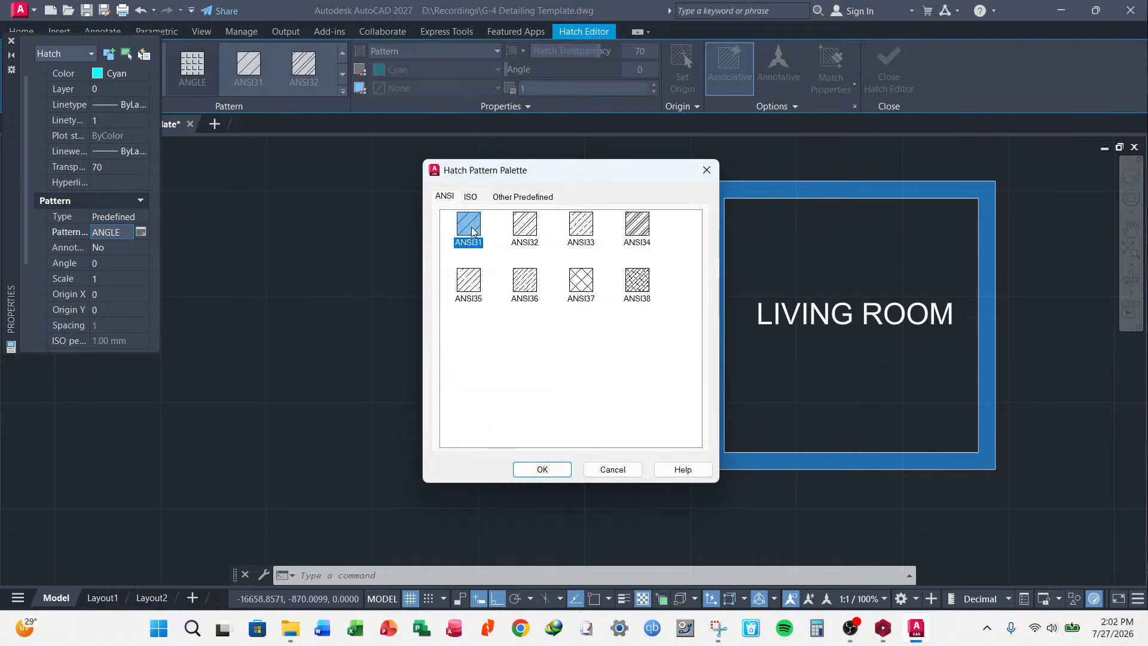
double_click(476, 245)
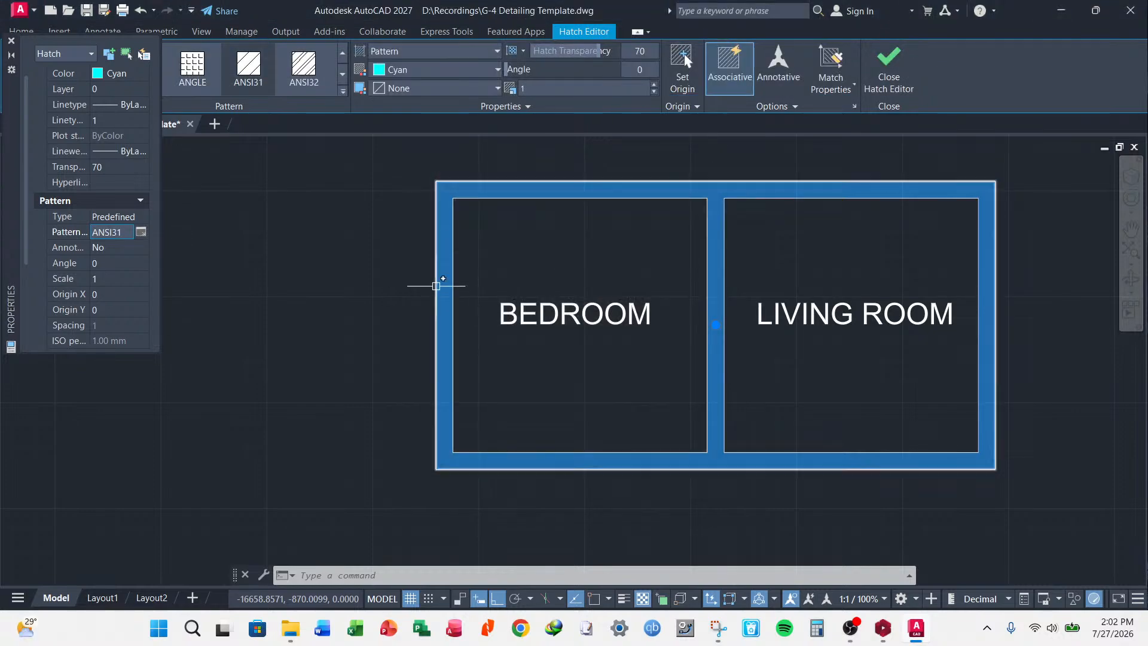
scroll(443, 283, up, 6)
scroll(446, 281, down, 4)
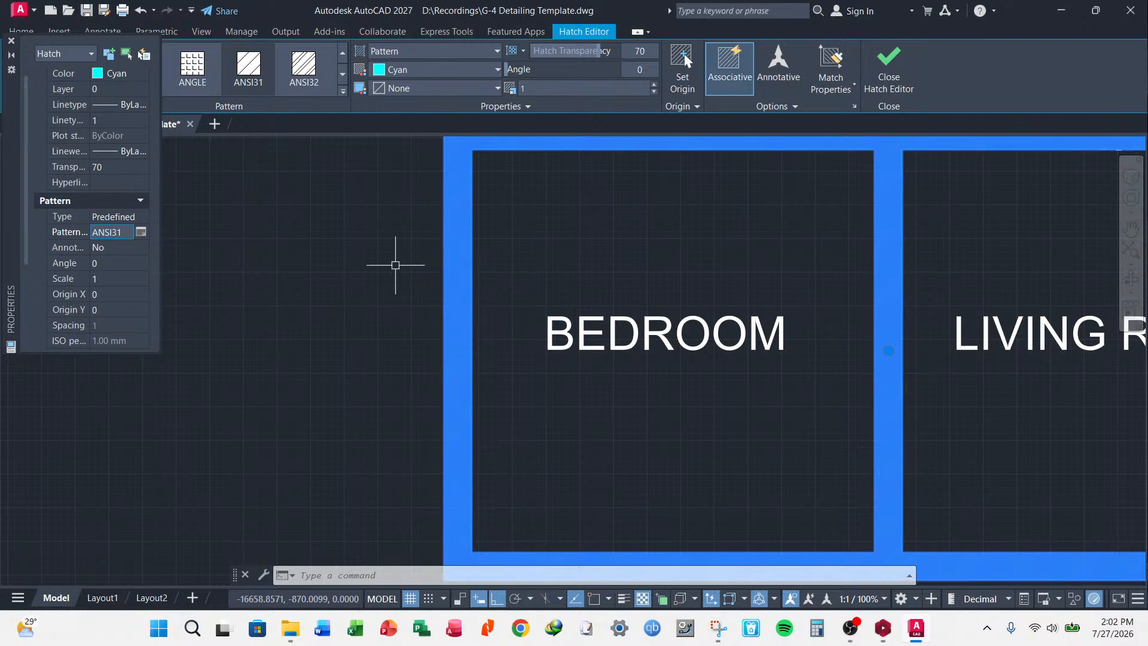
key(Escape)
key(Escape)
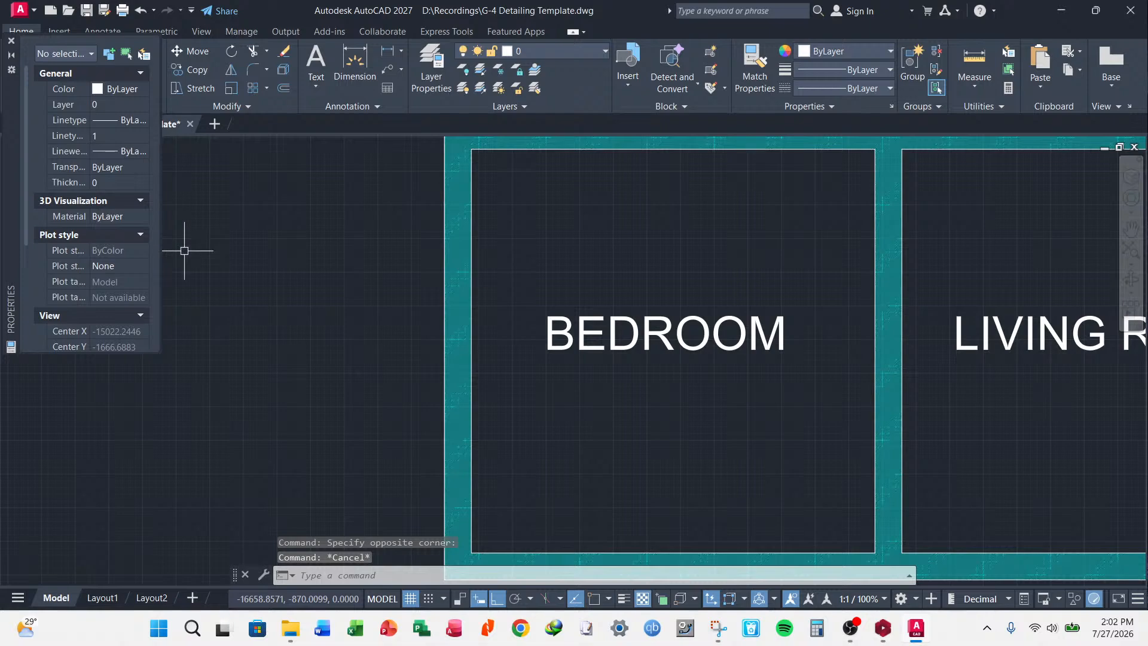
- Try pattern scales of 500 and 200 on the ANSI31 wall hatch
click(455, 255)
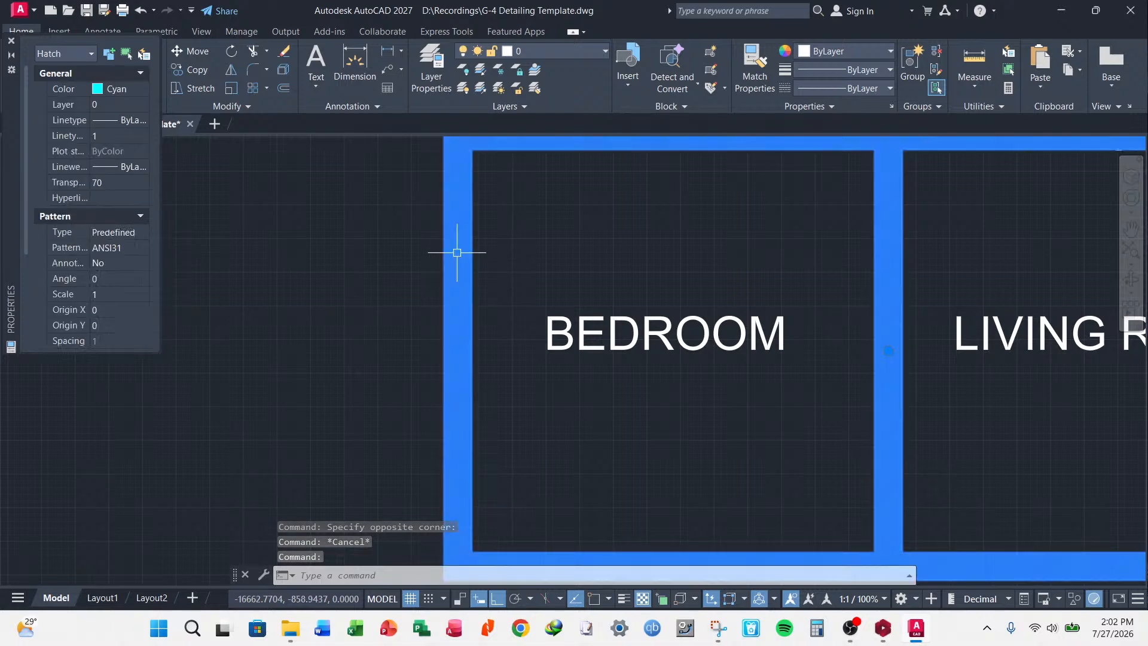
click(109, 293)
text(500)
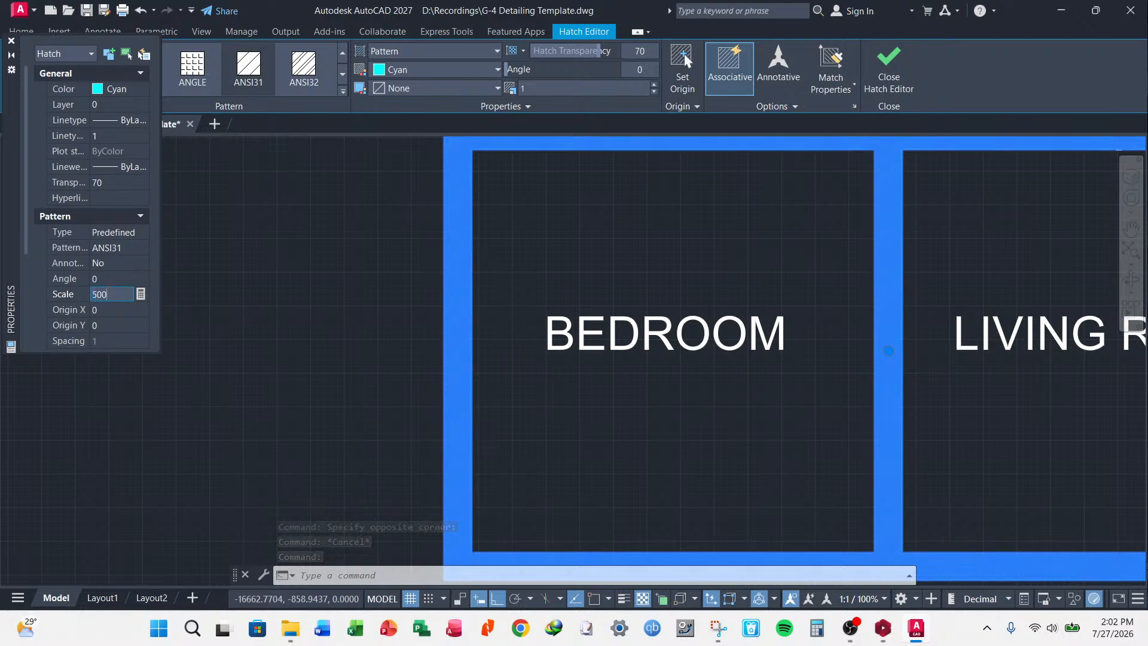
key(Tab)
scroll(325, 310, down, 6)
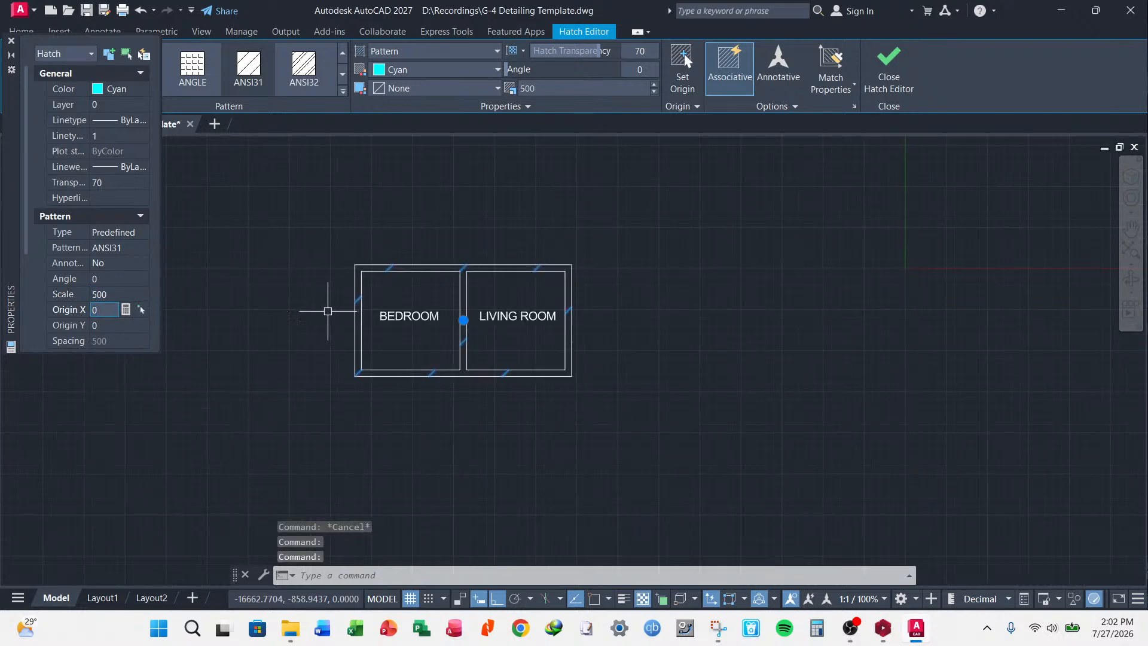
click(116, 294)
text(200)
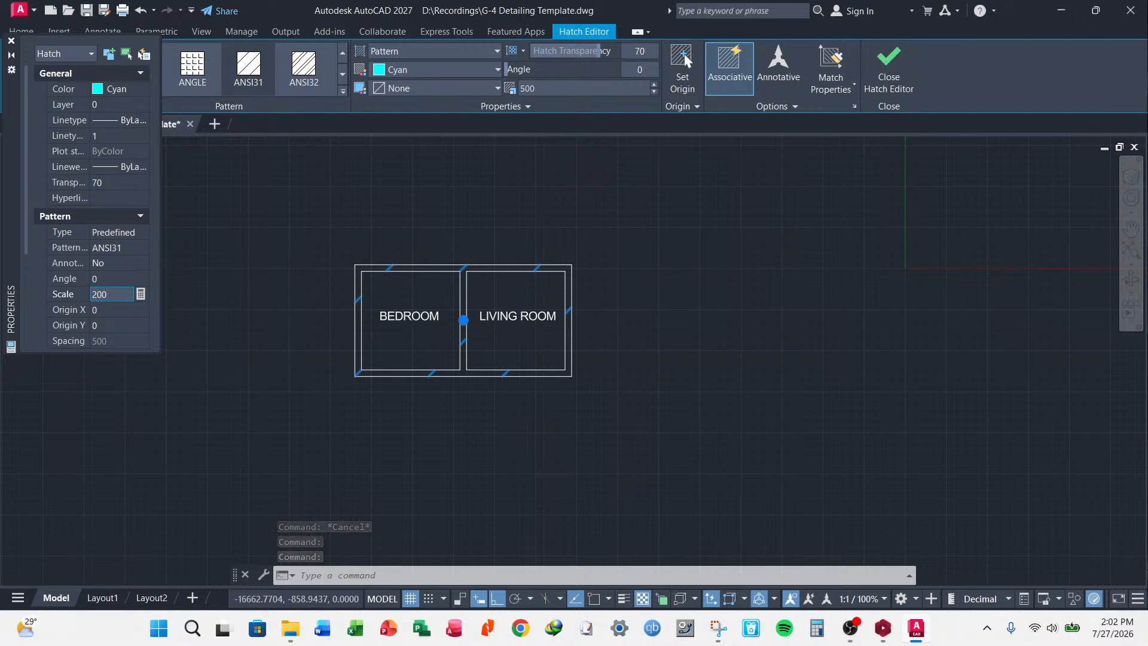
key(Tab)
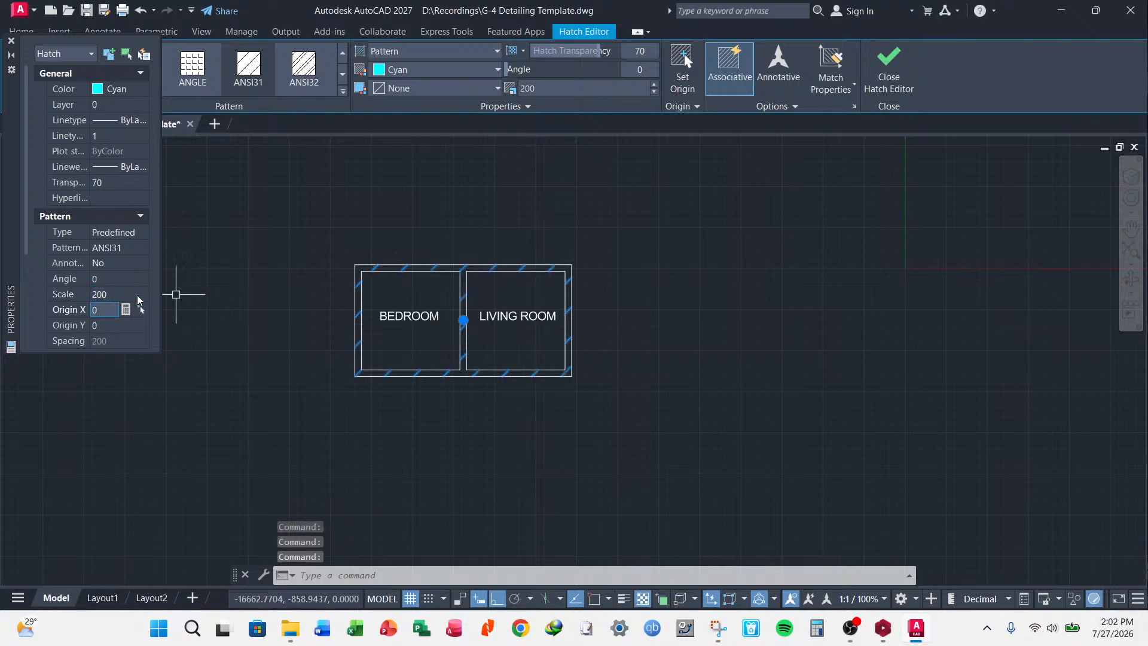
- Set the ANSI31 wall hatch's pattern scale to 100
click(113, 294)
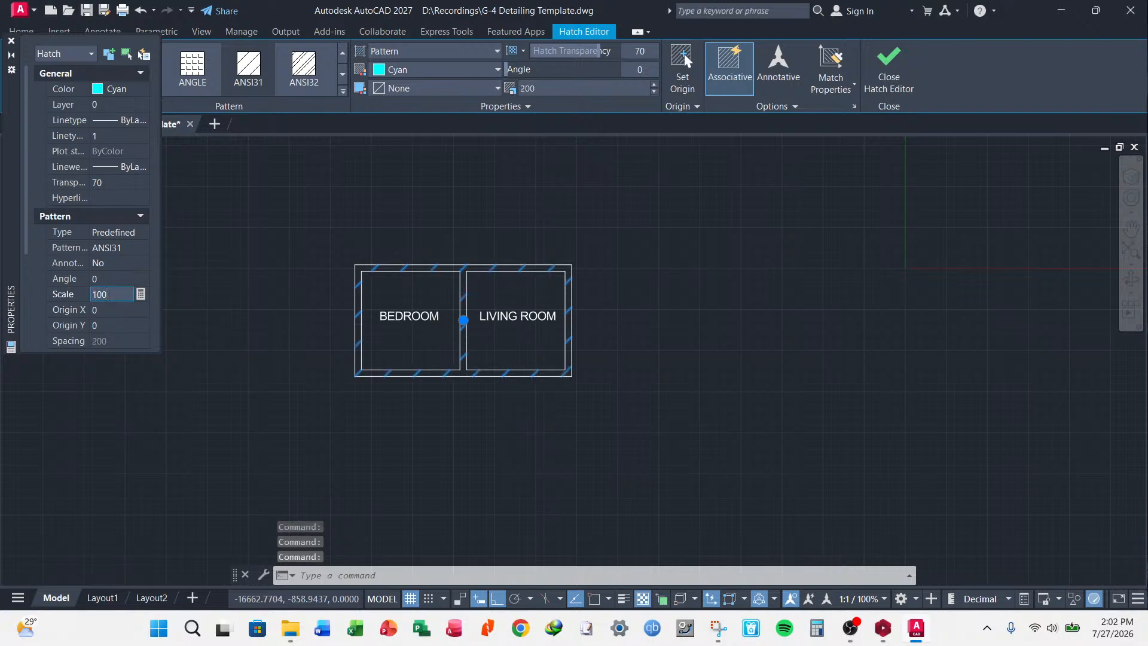
text(100)
key(Tab)
key(Escape)
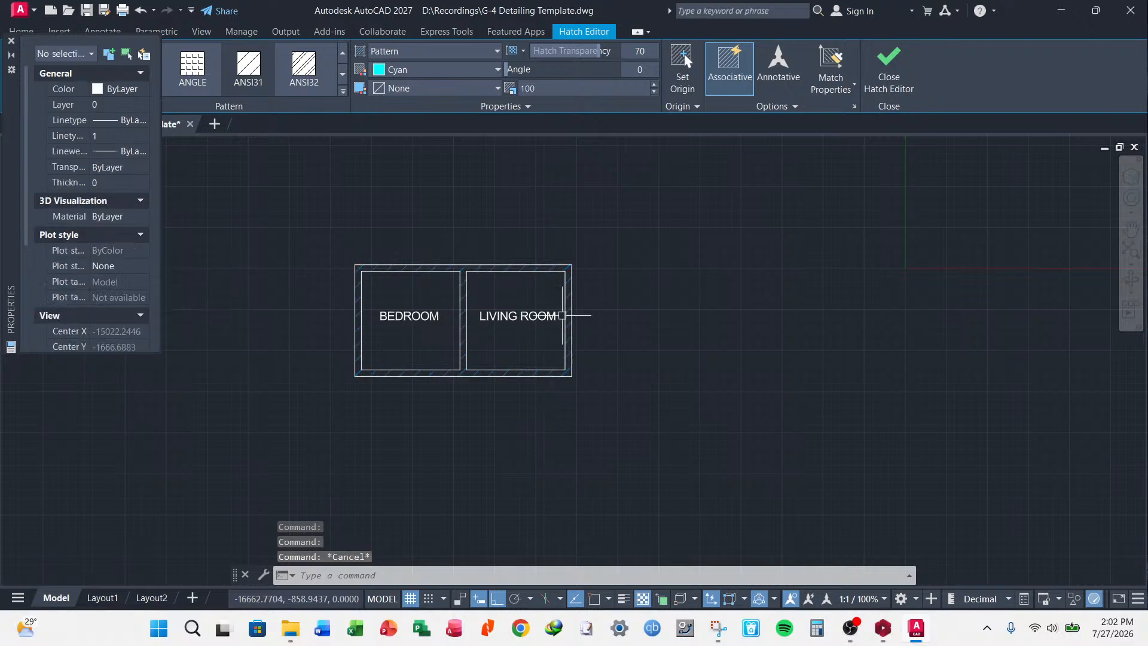
- Examine the rescaled diagonal hatching in the walls around the BEDROOM and LIVING ROOM
scroll(383, 318, up, 5)
scroll(297, 315, down, 1)
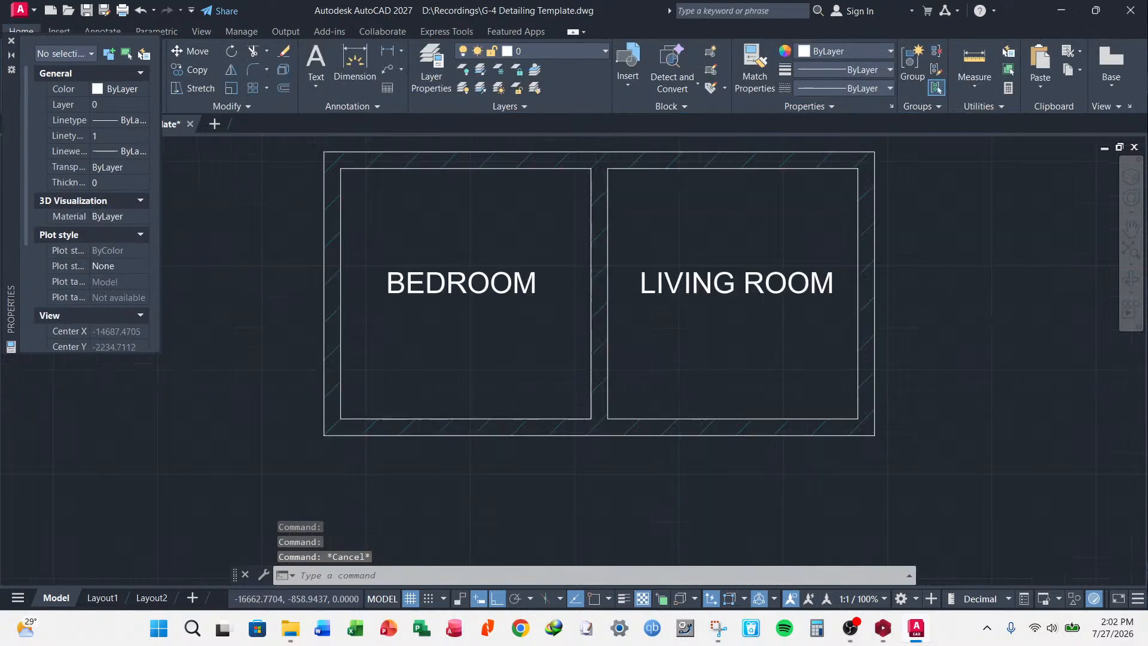
scroll(362, 328, down, 4)
scroll(568, 317, up, 4)
scroll(621, 318, down, 4)
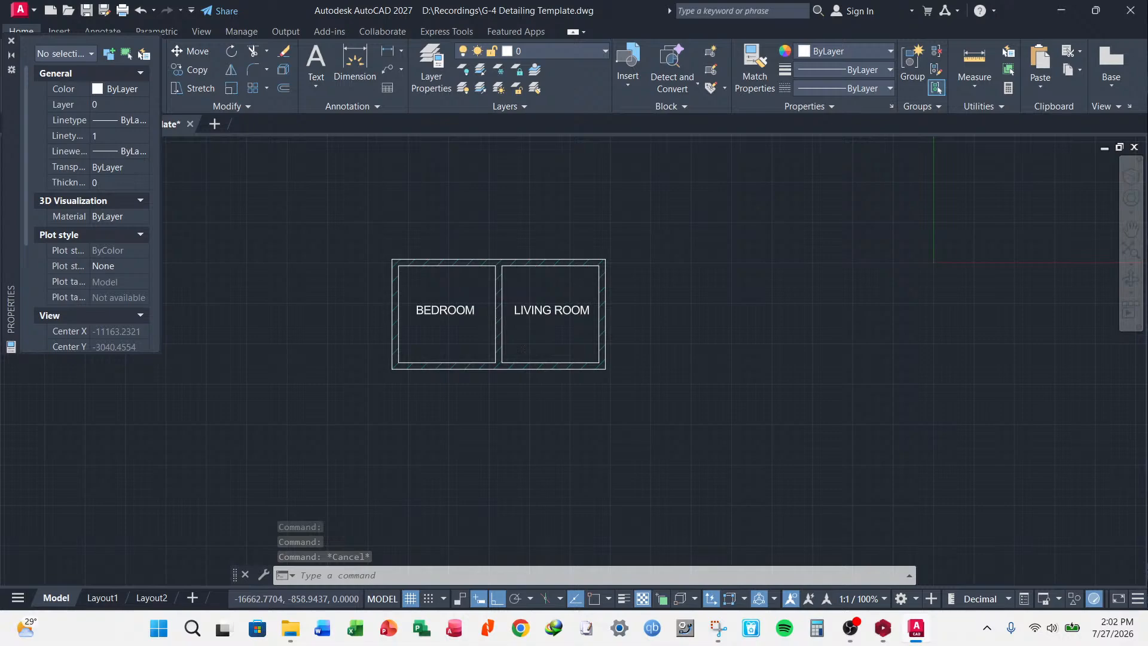
scroll(530, 321, up, 5)
scroll(431, 281, down, 6)
scroll(425, 274, up, 6)
scroll(485, 276, down, 5)
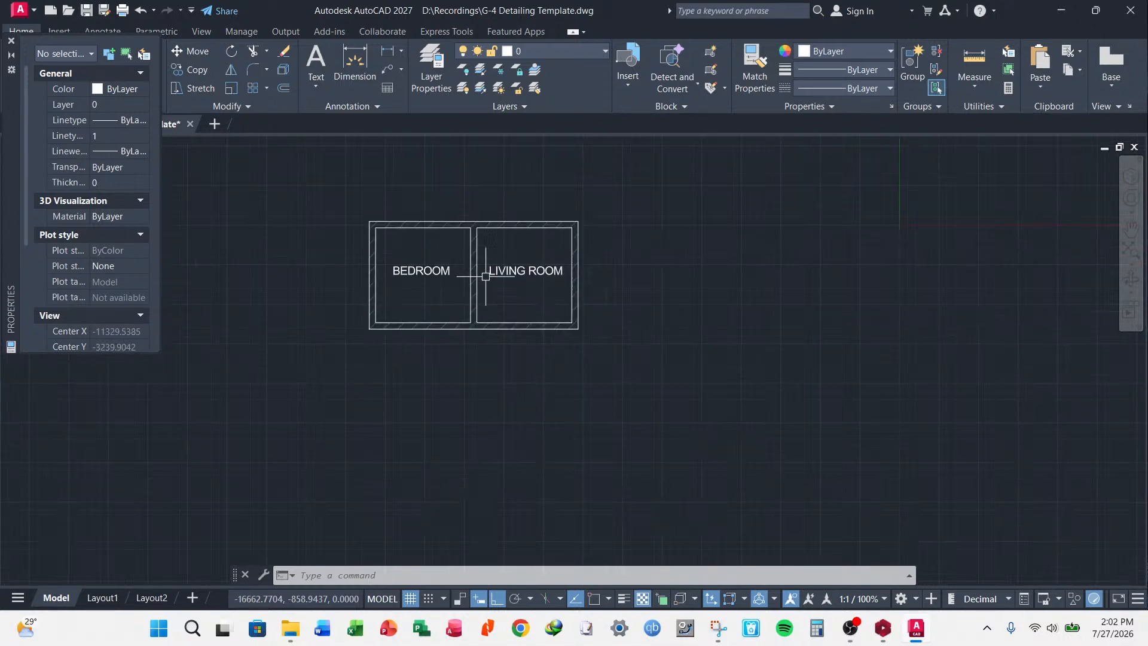
scroll(447, 272, up, 2)
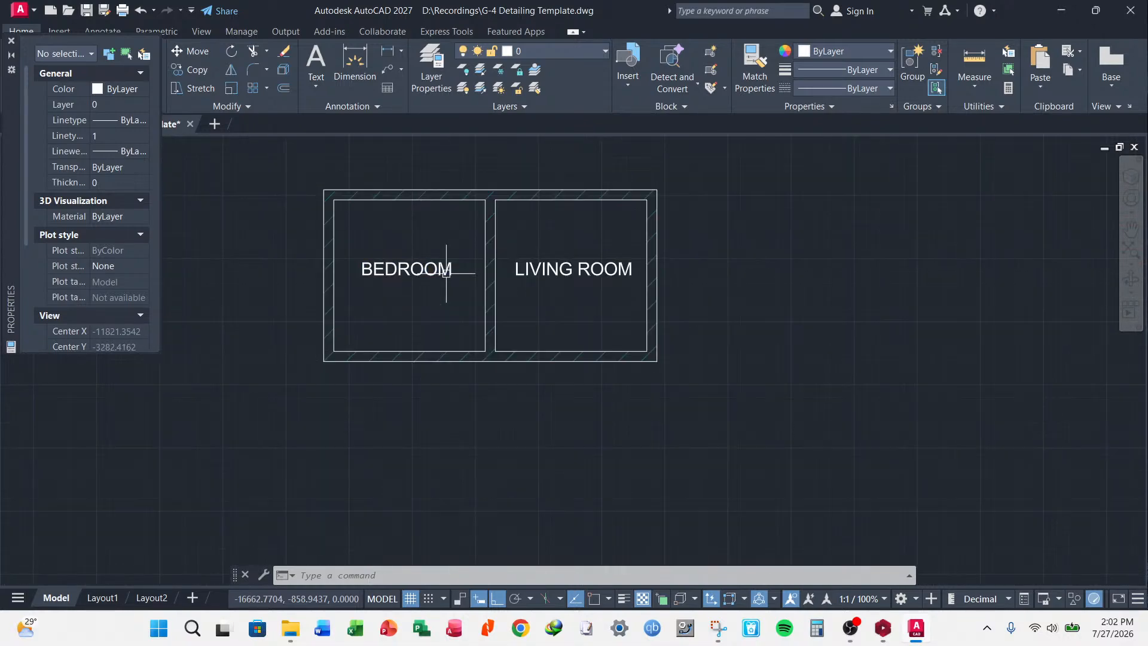
click(388, 267)
click(549, 267)
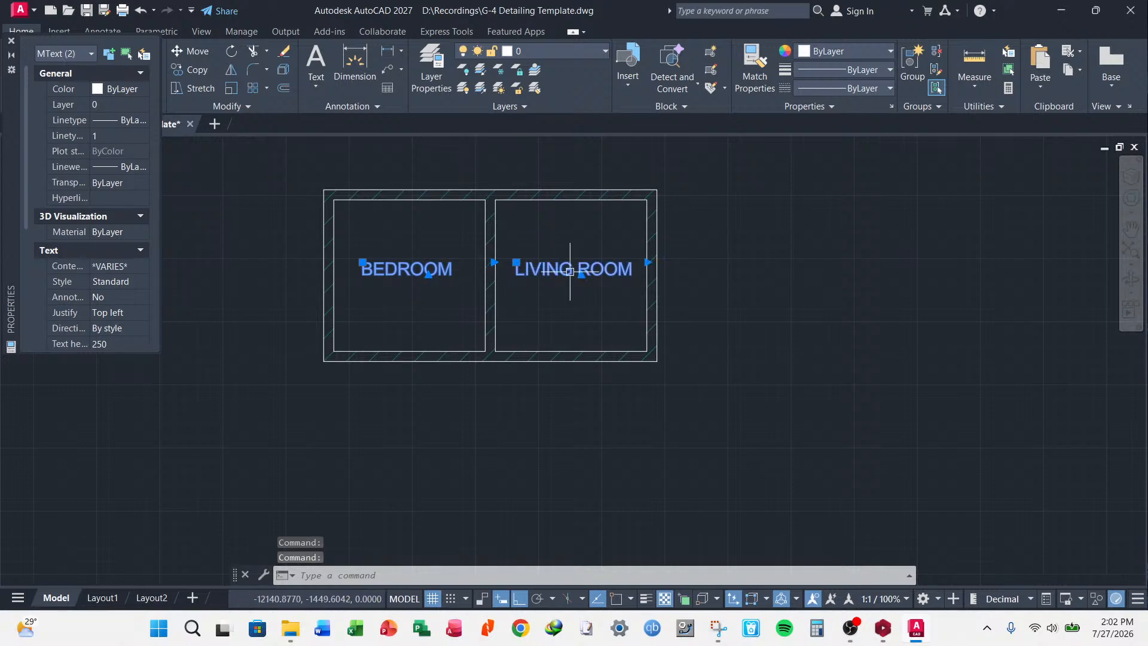
key(Escape)
click(469, 247)
click(359, 298)
click(646, 242)
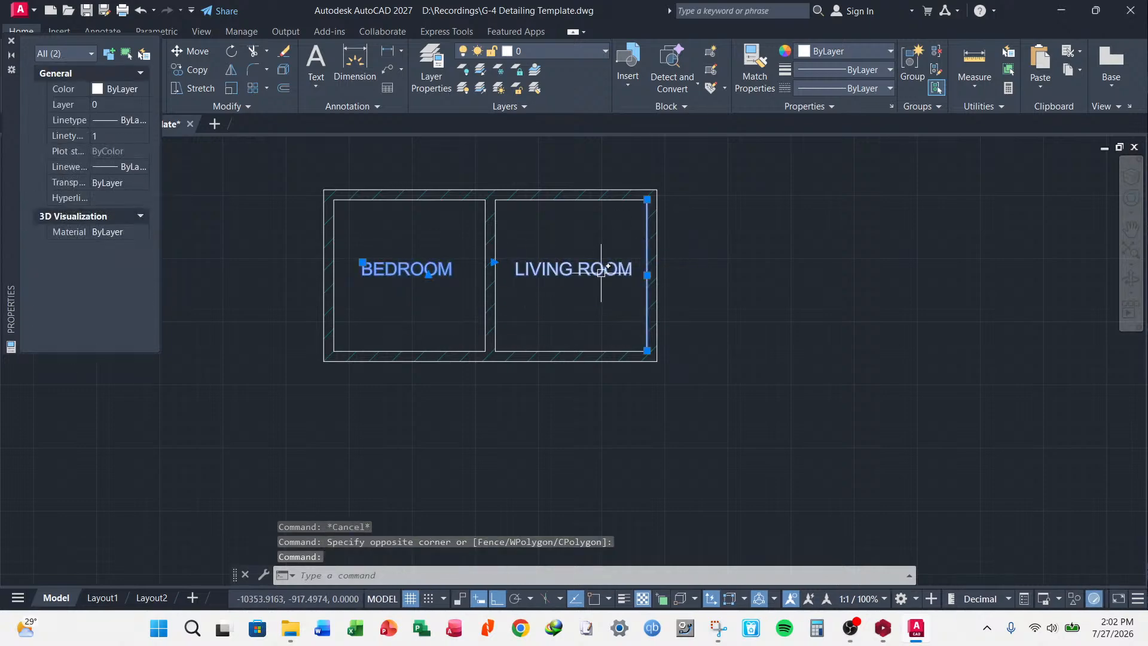
key(Escape)
- Set the color of the BEDROOM and LIVING ROOM labels to Magenta
click(619, 242)
click(547, 299)
click(450, 245)
click(372, 303)
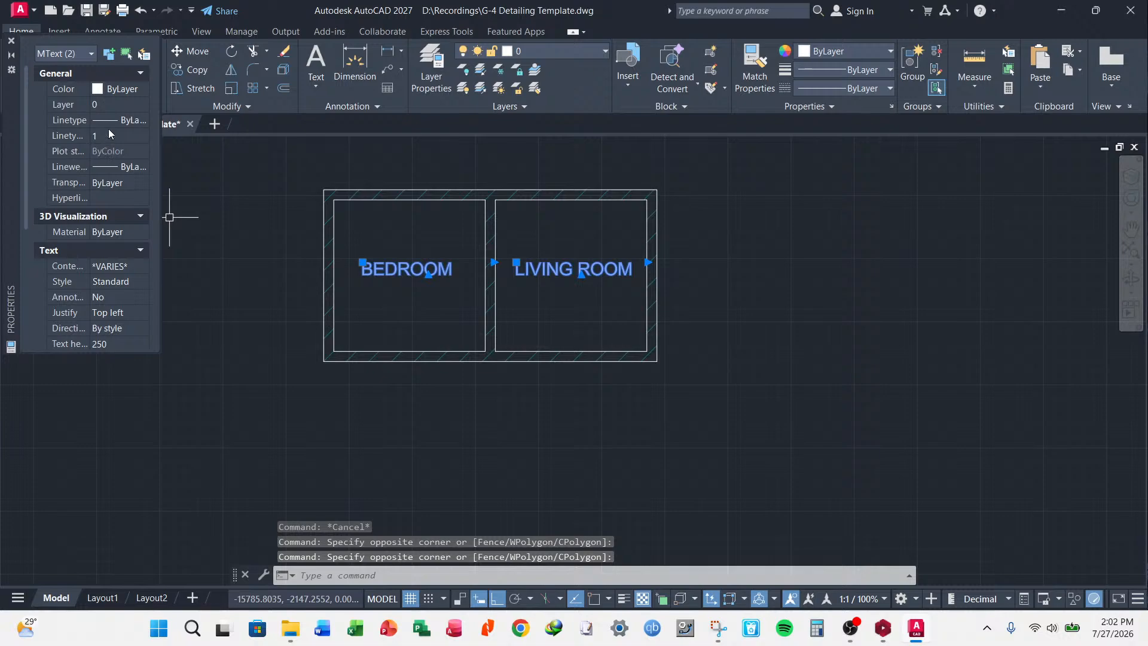
click(131, 92)
click(141, 89)
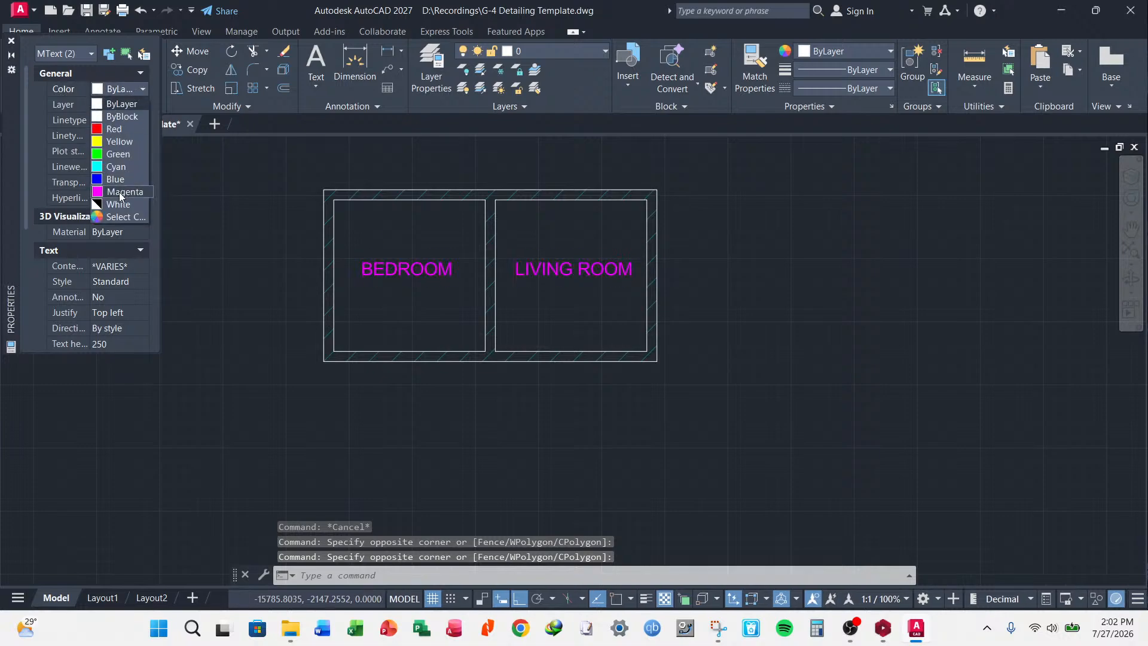
click(122, 192)
key(Escape)
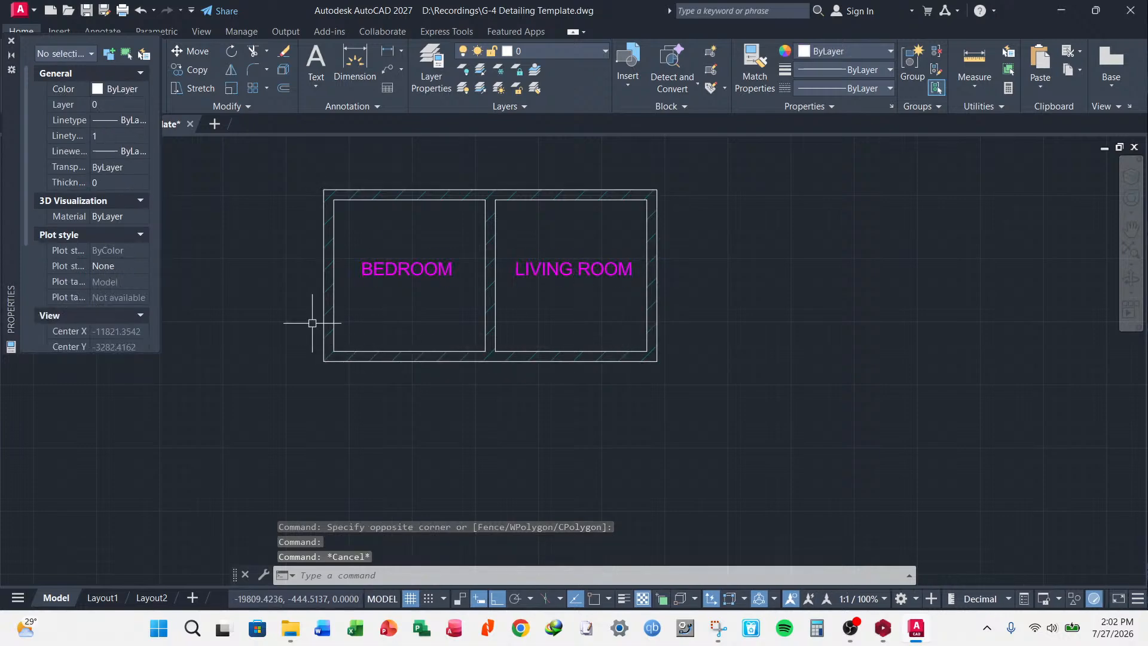
click(323, 296)
click(333, 299)
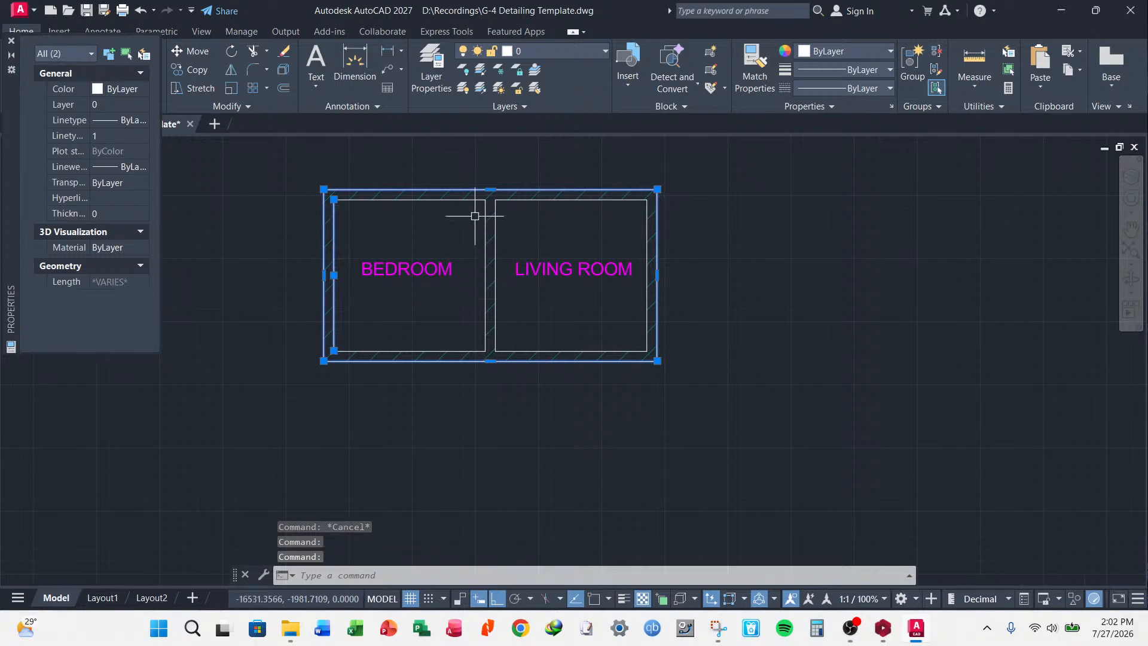
key(Escape)
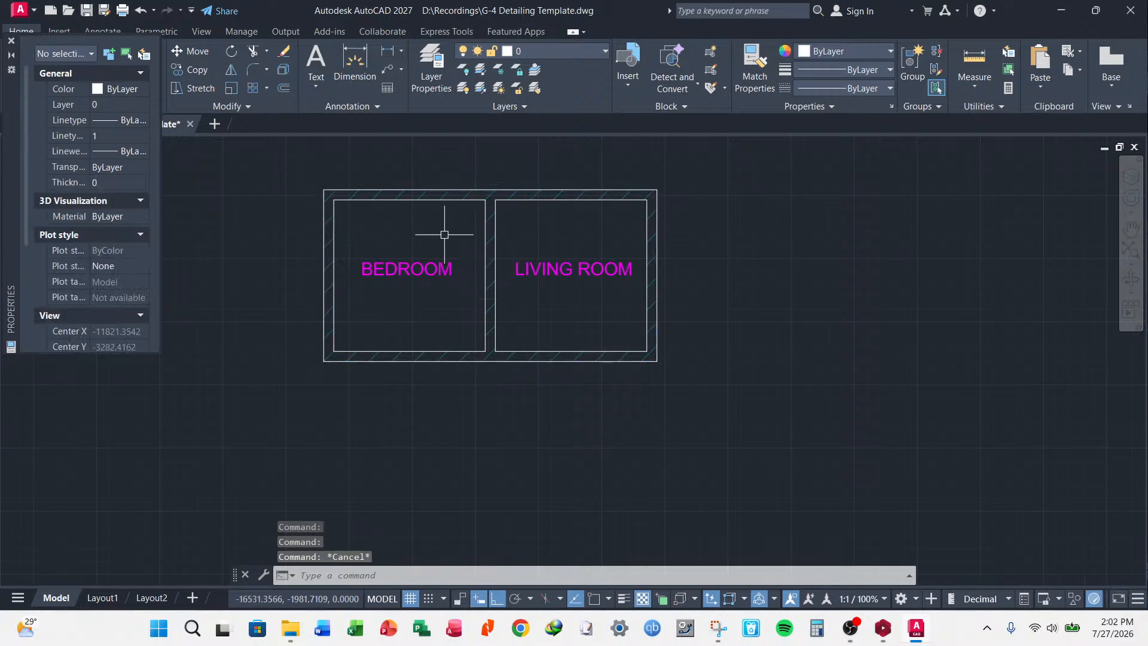
scroll(525, 264, down, 4)
scroll(588, 281, up, 8)
scroll(555, 269, down, 4)
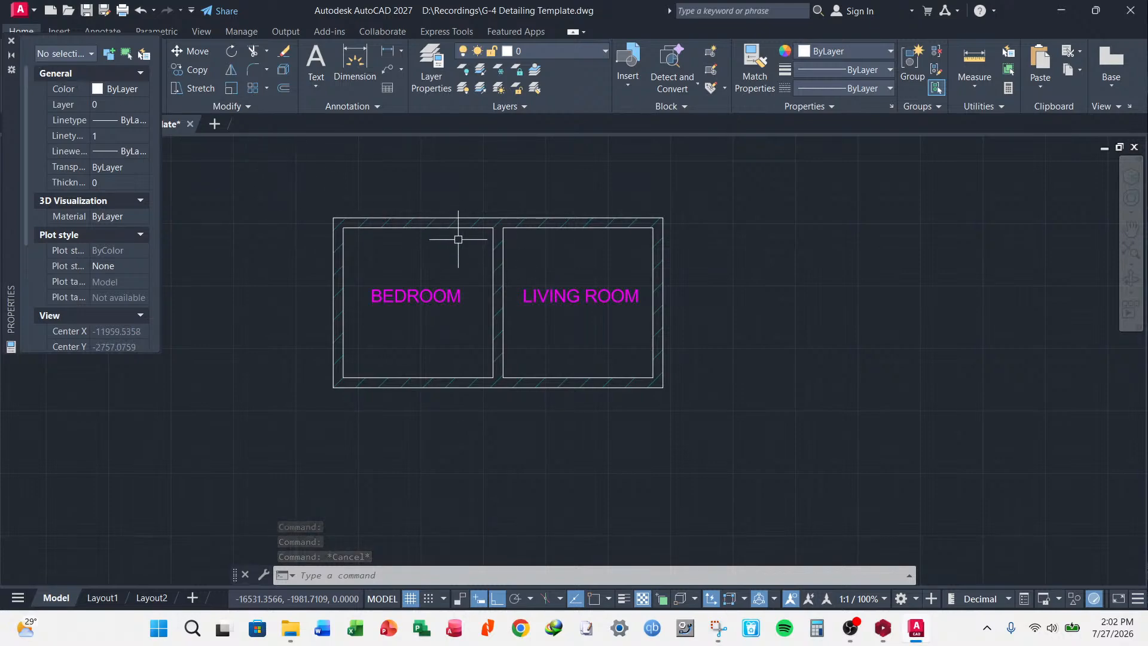
click(286, 197)
key(Escape)
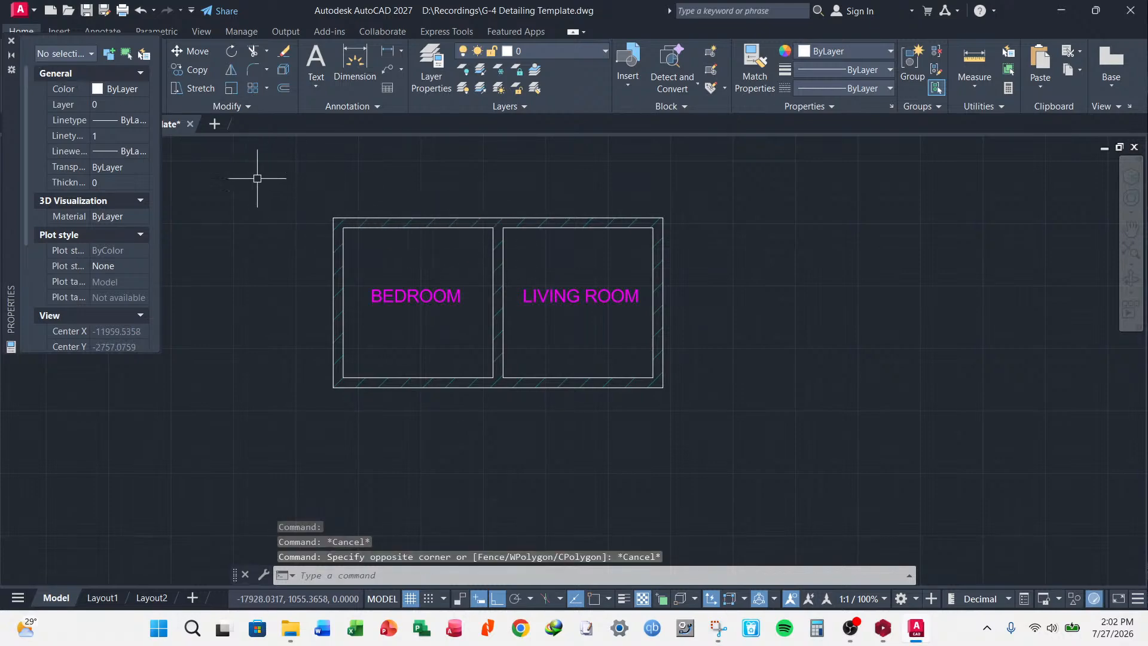
- Use Quick Select on the whole plan to select only the Line objects with color ByLayer
click(257, 179)
click(848, 515)
right_click(722, 300)
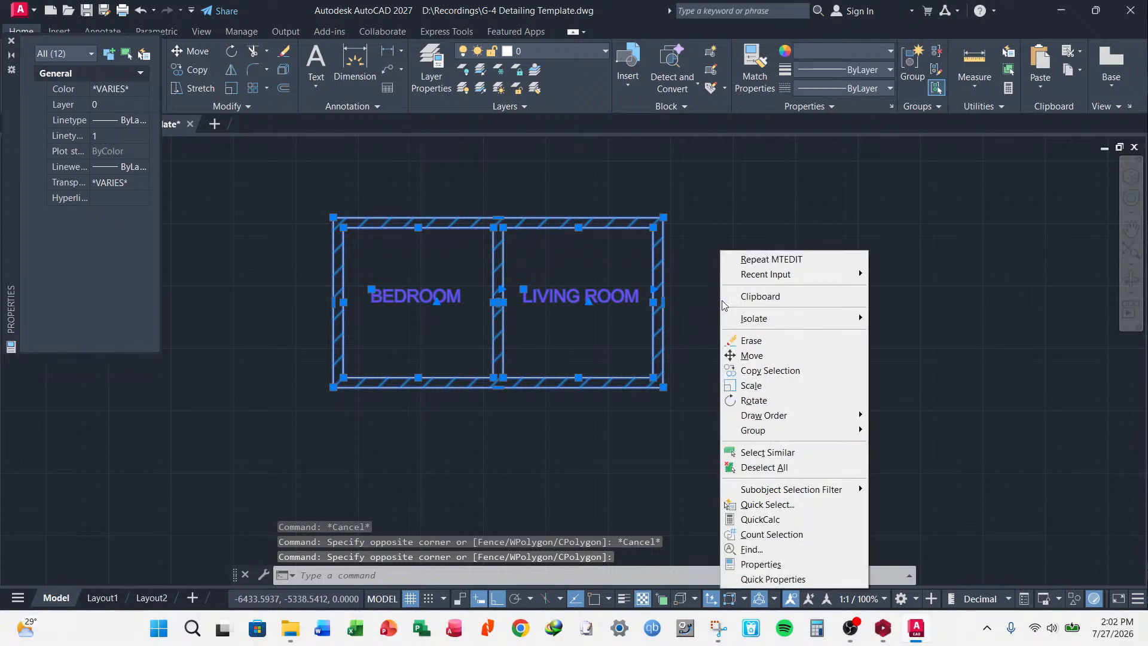
click(780, 505)
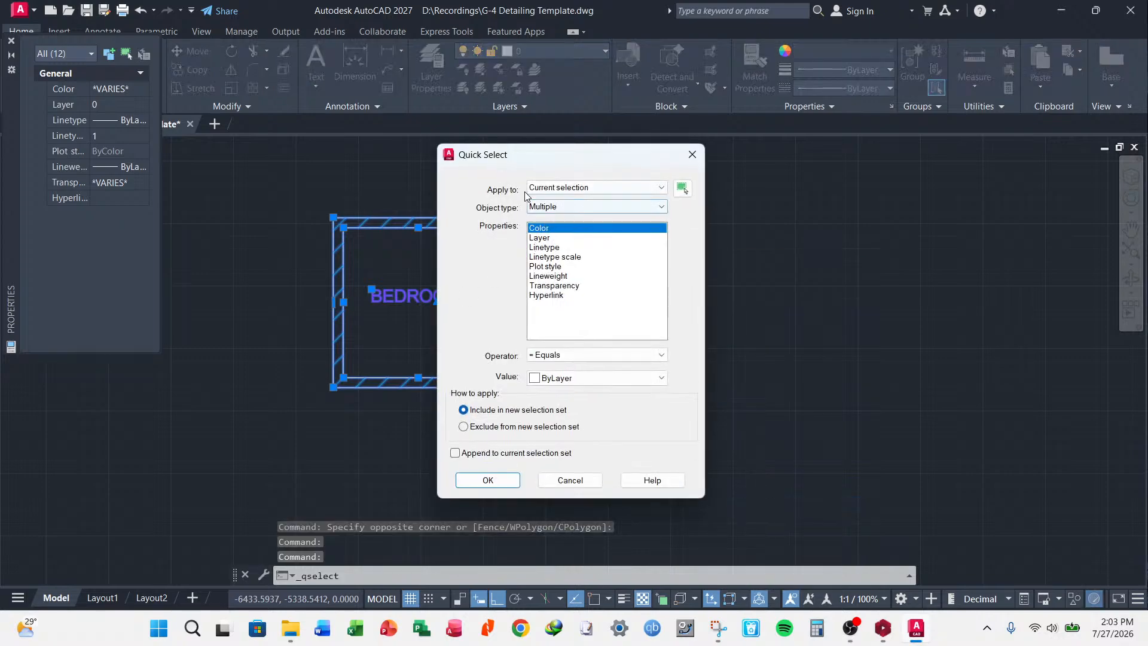
click(633, 207)
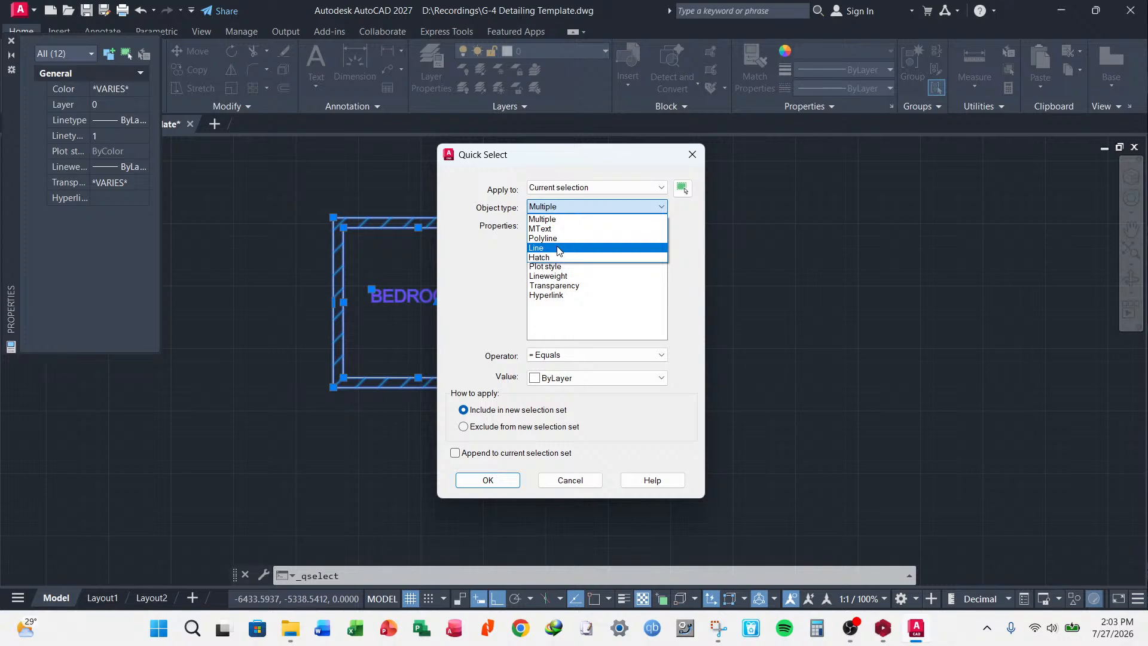
click(592, 248)
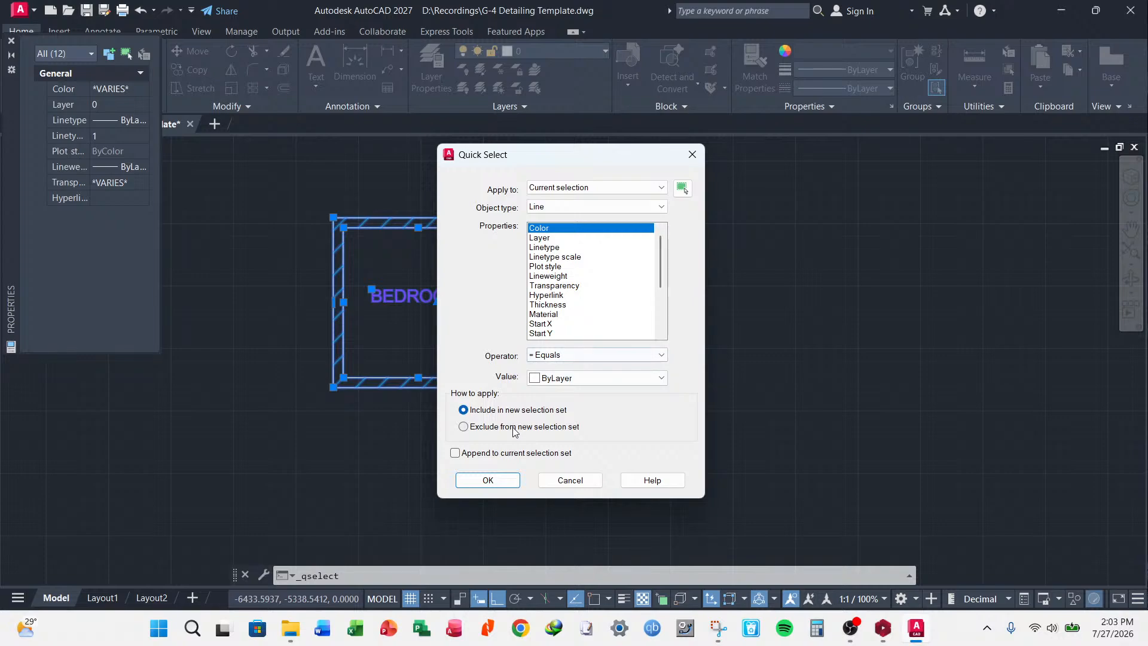
click(487, 480)
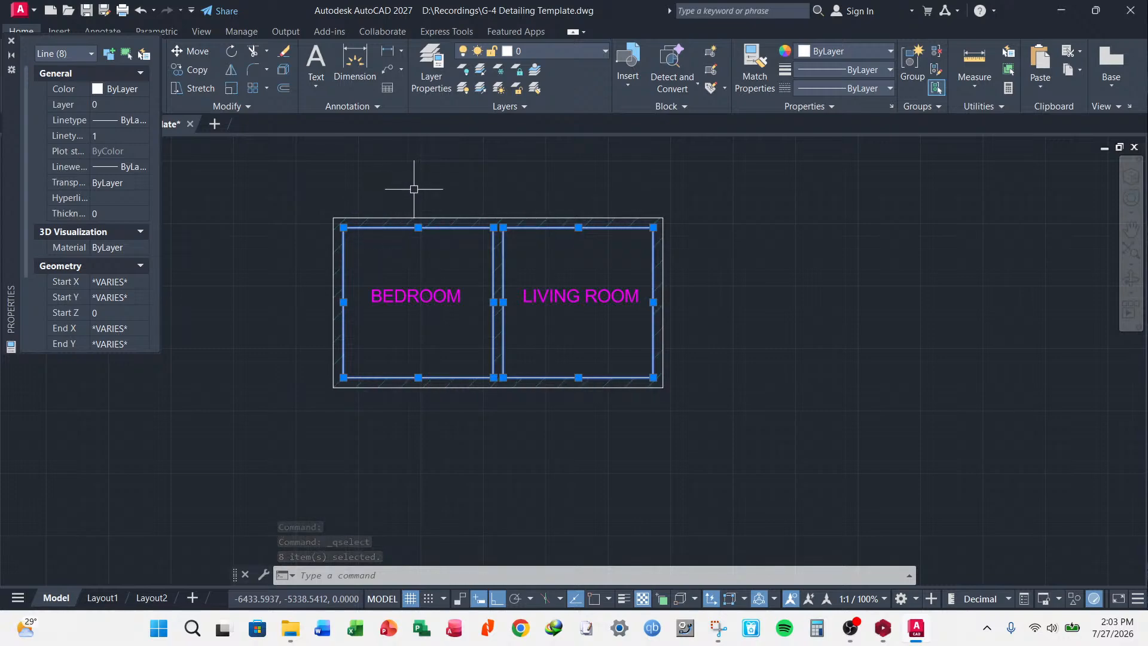
- Add the outer wall outline to the selected inner wall lines and set their color to Green
click(356, 216)
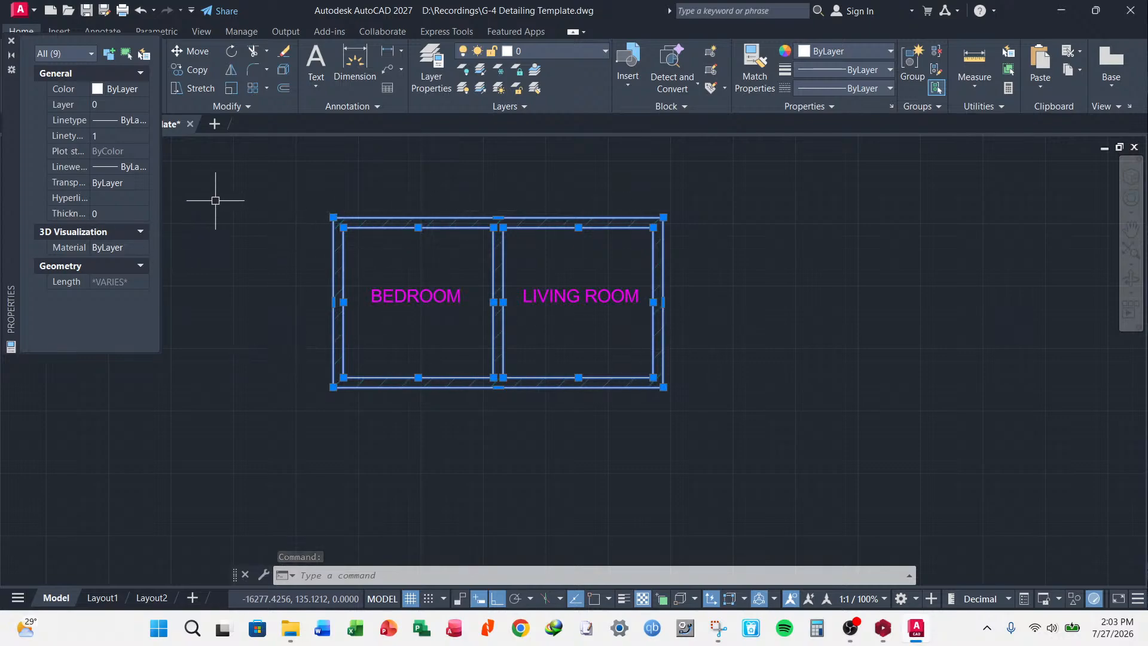
click(139, 90)
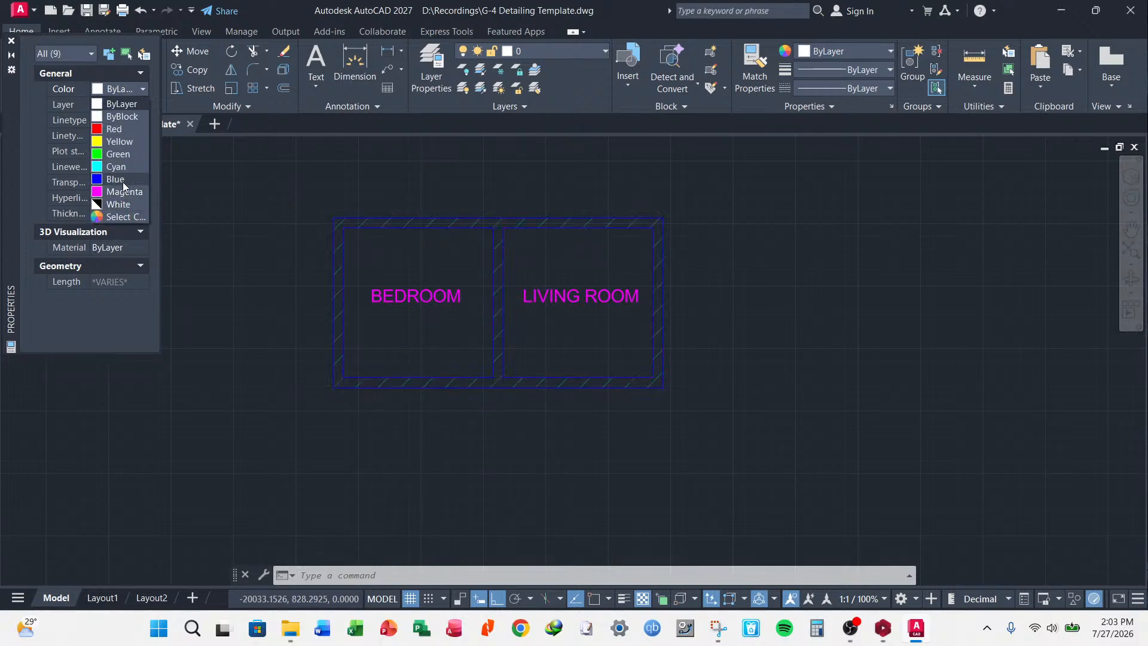
click(121, 154)
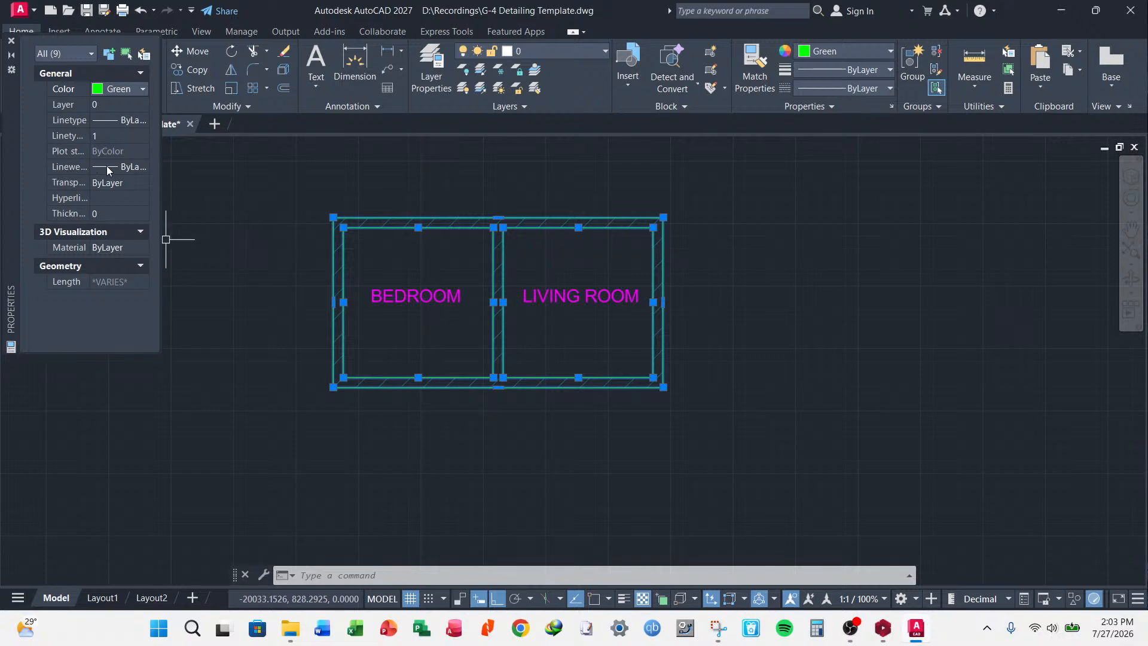
- Browse the lineweight choices for the selected wall lines and turn on lineweight display in the drawing
click(138, 168)
click(141, 168)
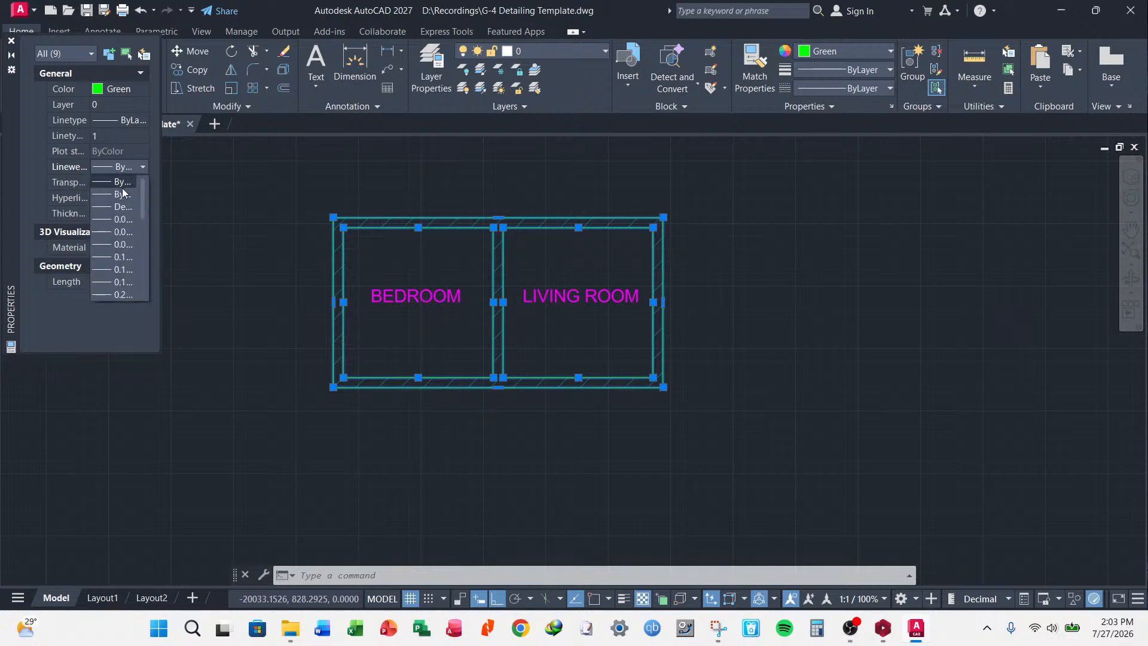
drag(141, 199, 140, 285)
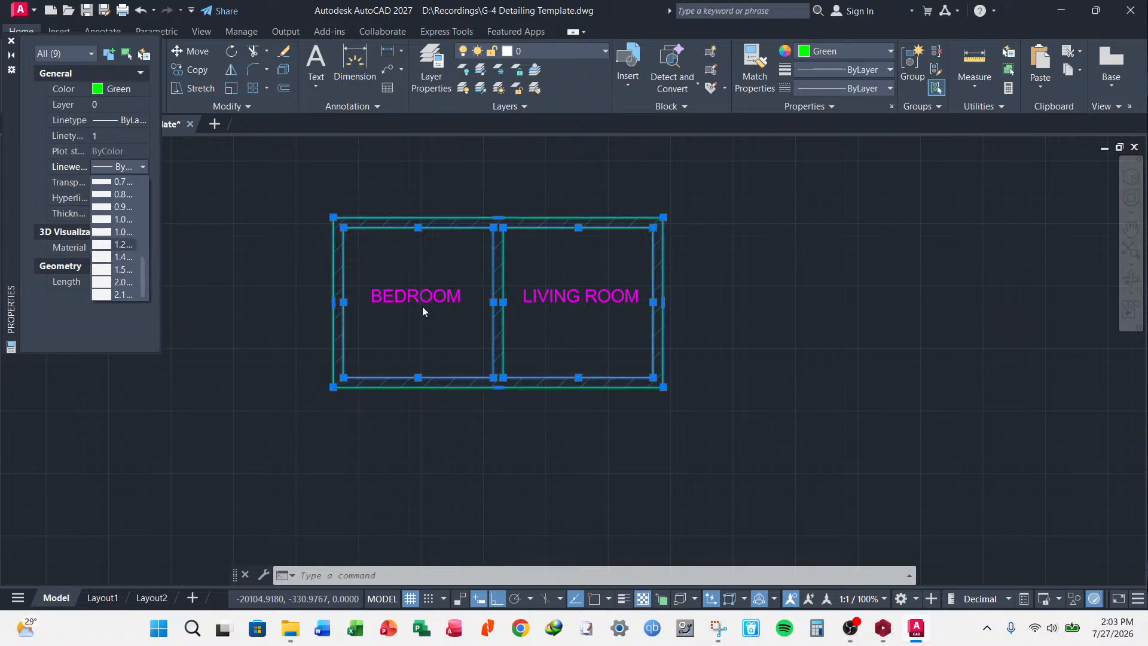
click(623, 600)
click(623, 600)
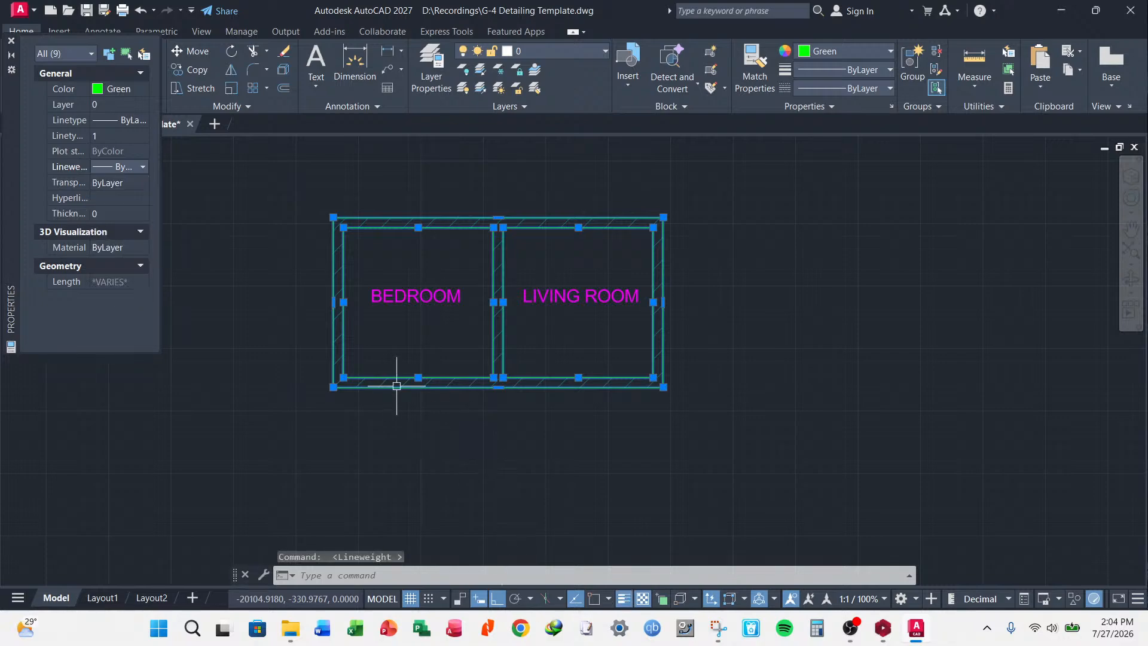
- Try a lineweight of 0.50 mm on the selected wall lines
click(143, 167)
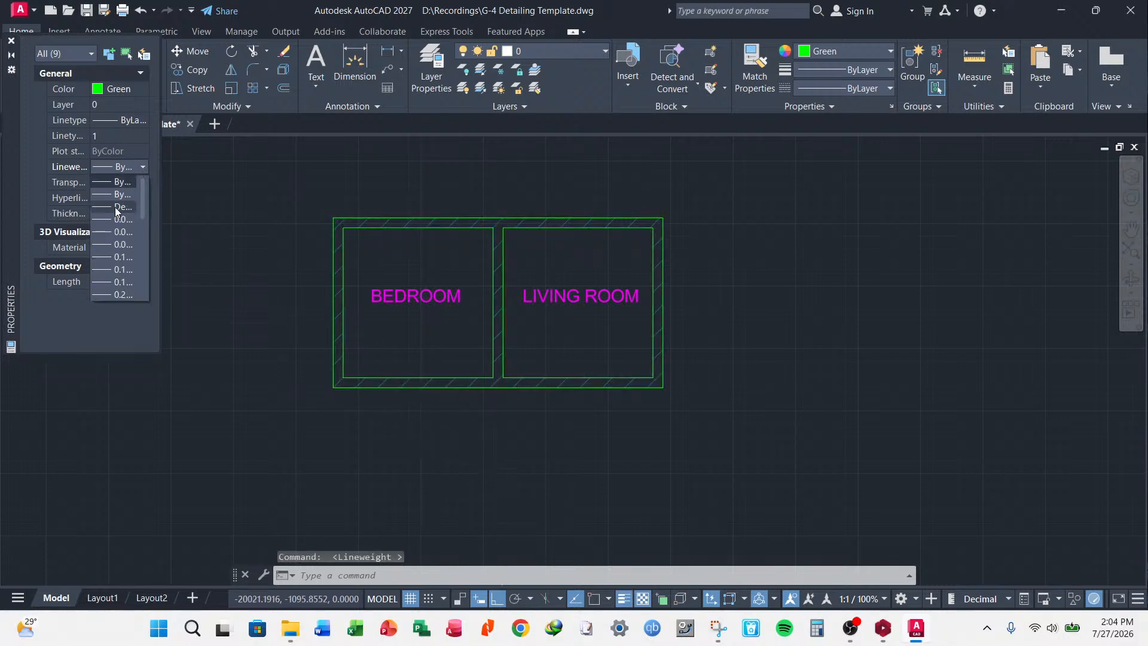
scroll(139, 239, down, 6)
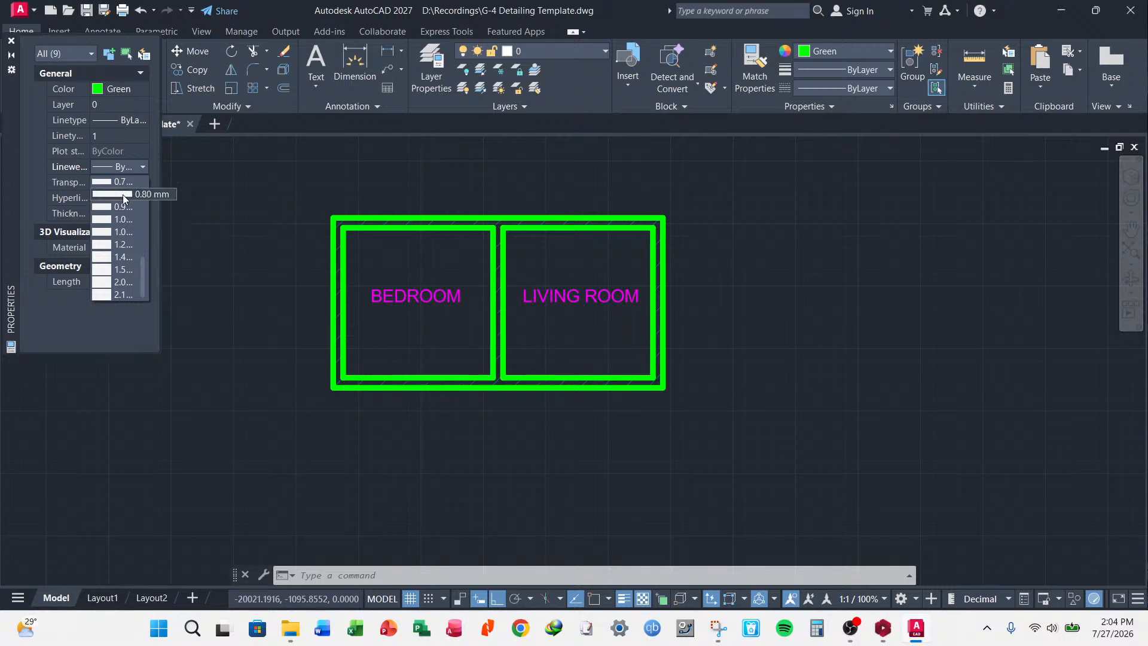
drag(139, 264, 141, 245)
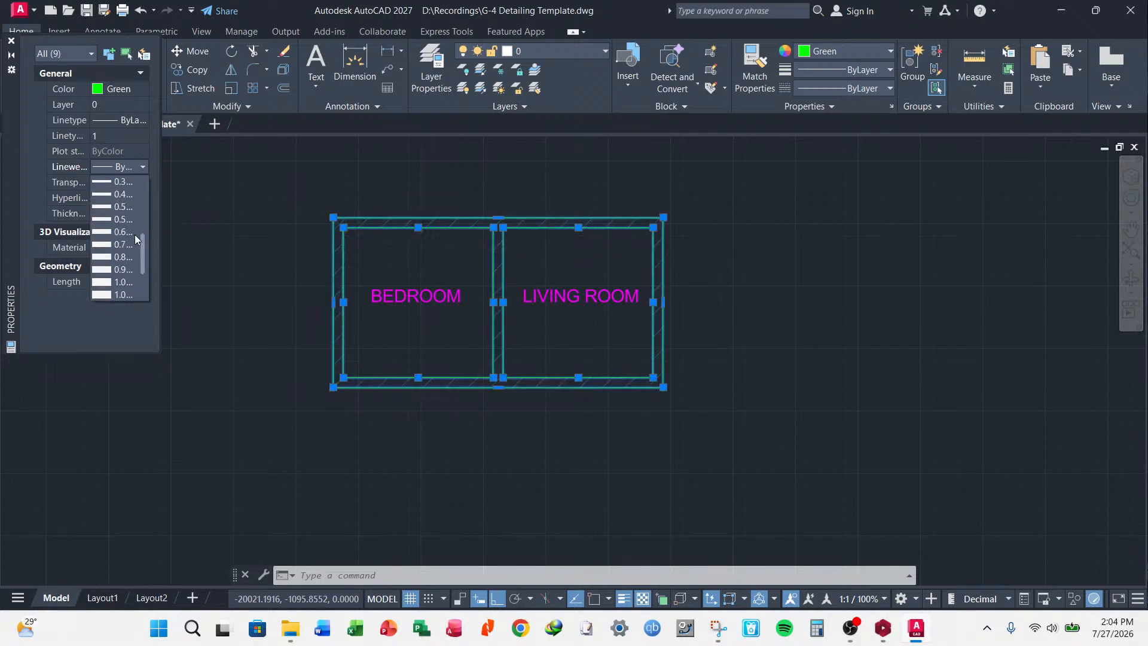
click(122, 206)
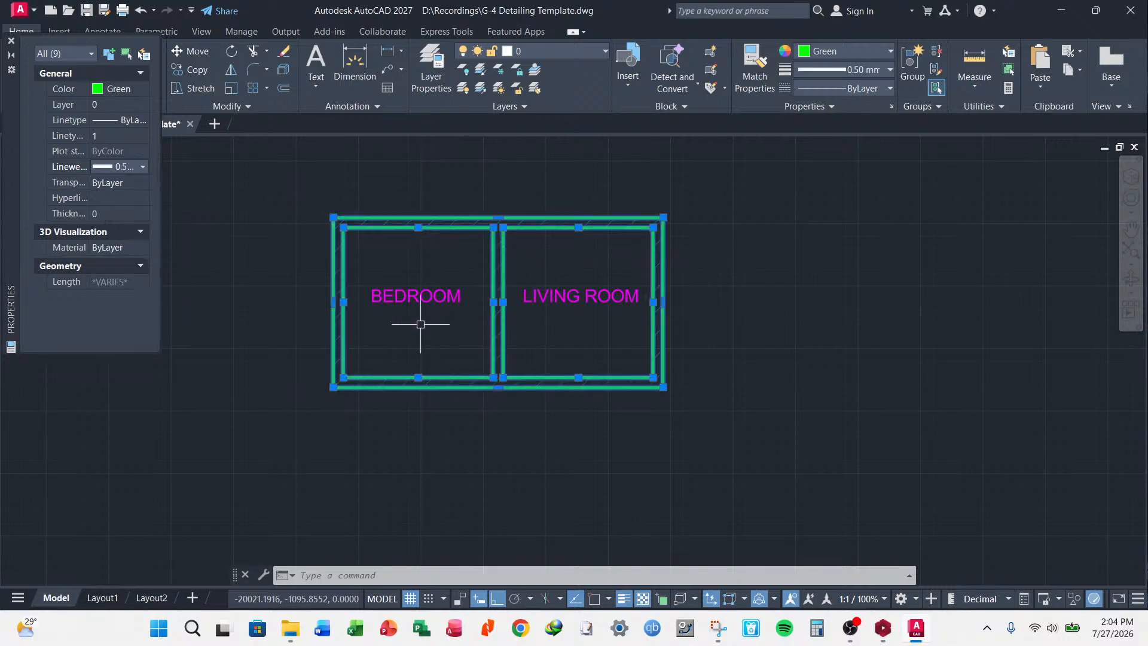
- Set the lineweight of the selected wall lines to 0.35 mm and clear the selection
click(142, 166)
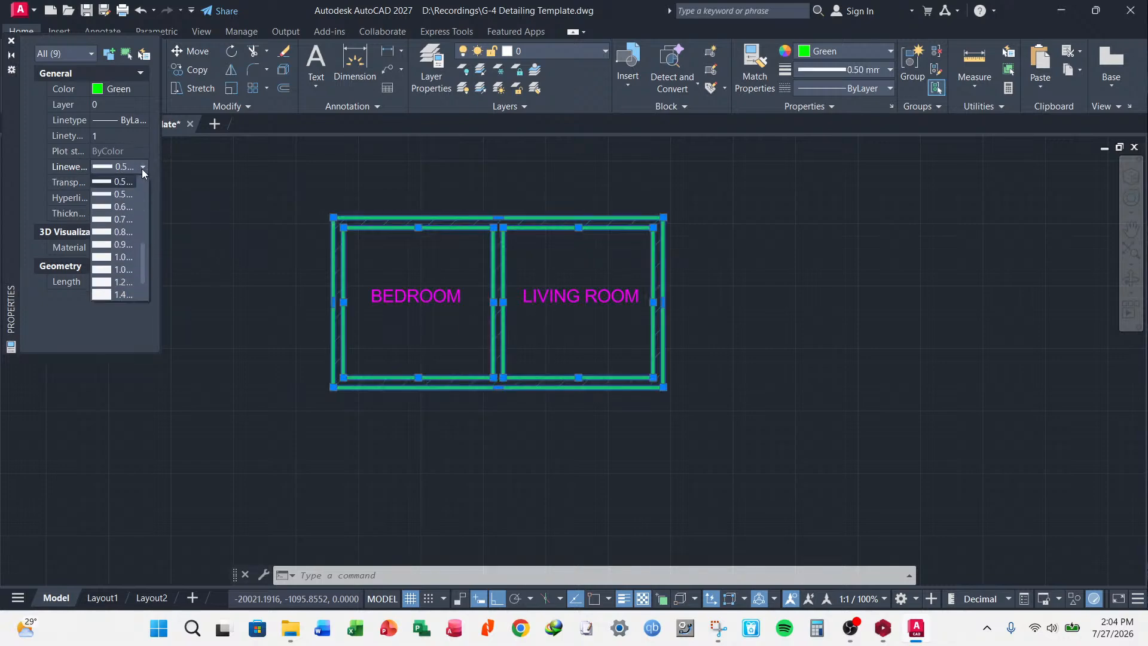
drag(141, 241, 142, 226)
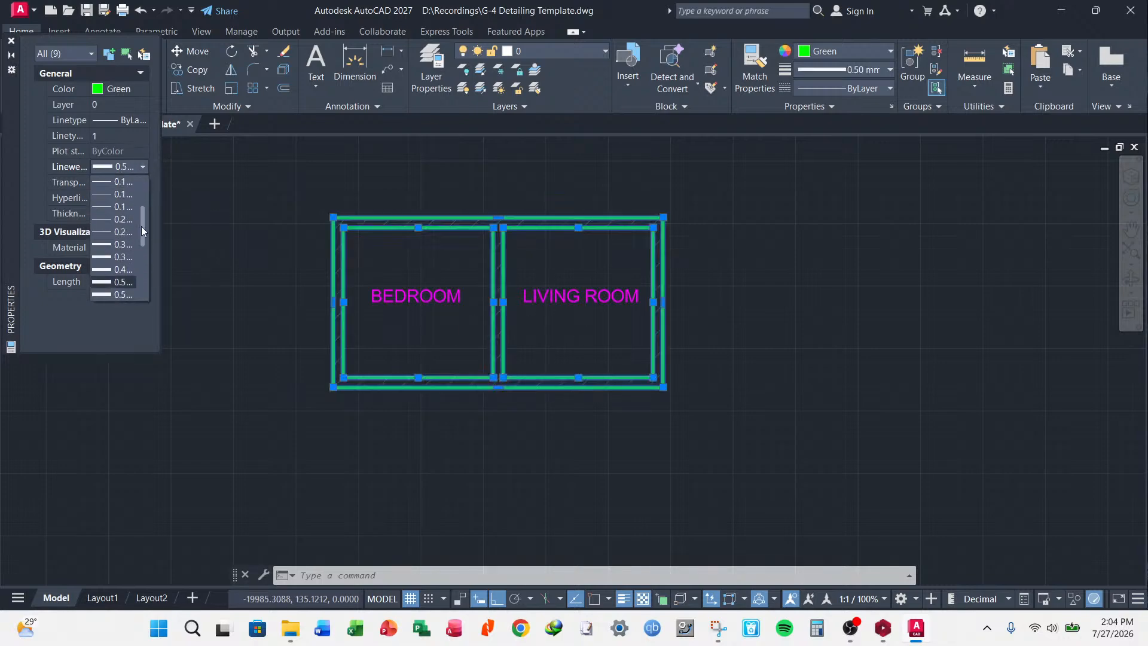
click(119, 257)
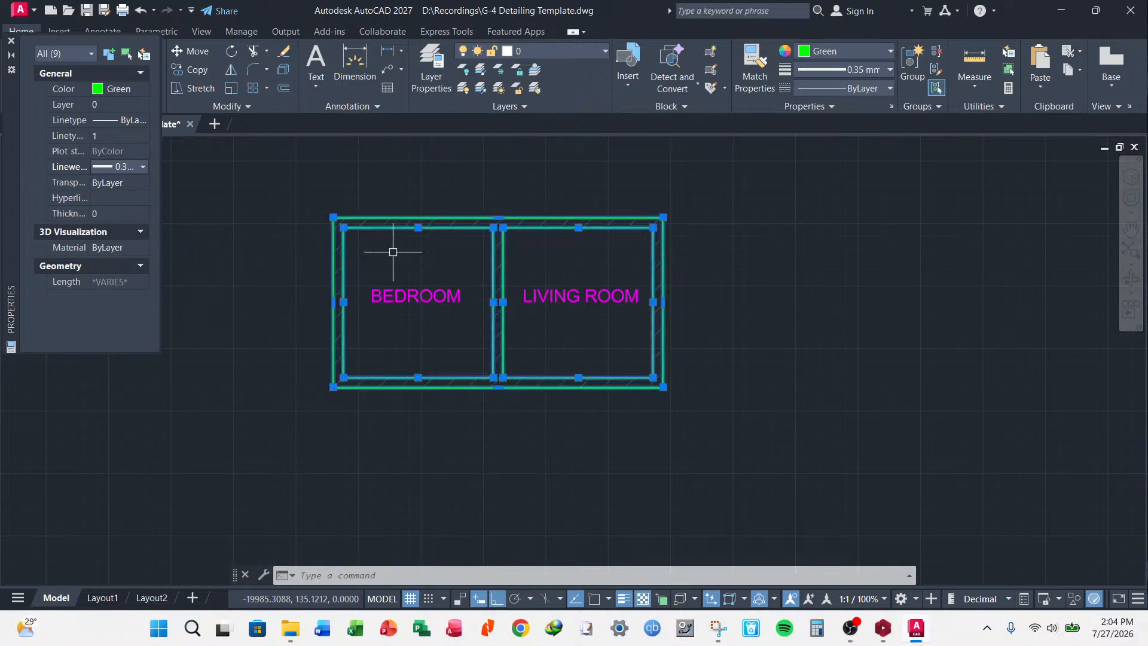
key(Escape)
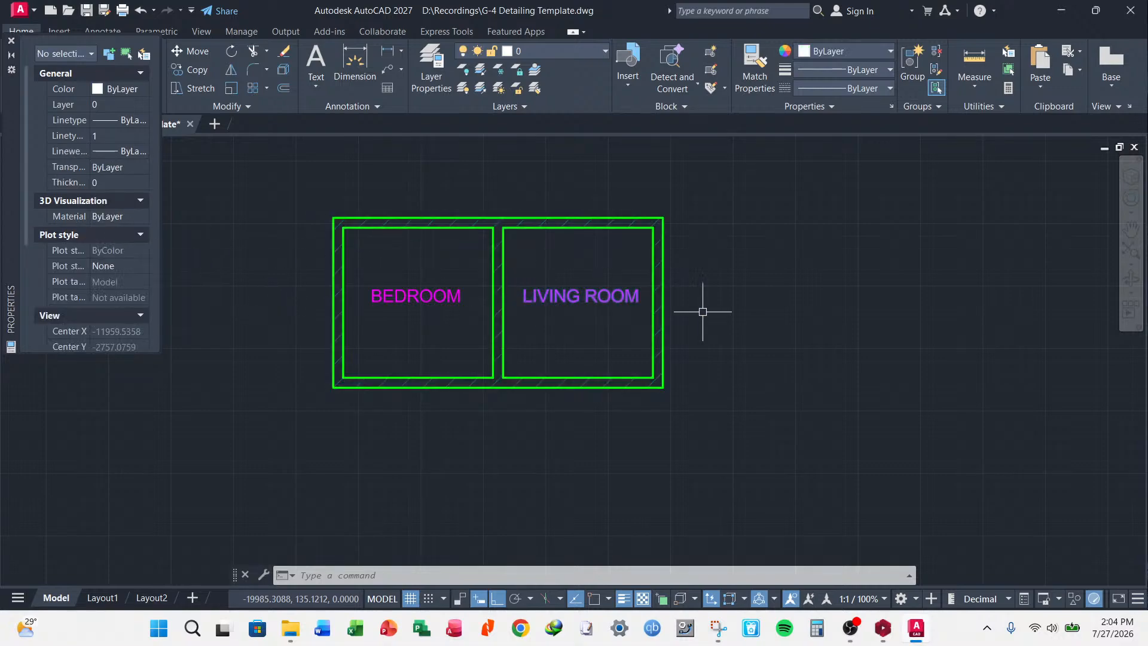
- Examine the line thickness and colors of the walls and room labels across the two-room plan
scroll(661, 326, down, 4)
scroll(777, 305, up, 8)
scroll(707, 333, down, 6)
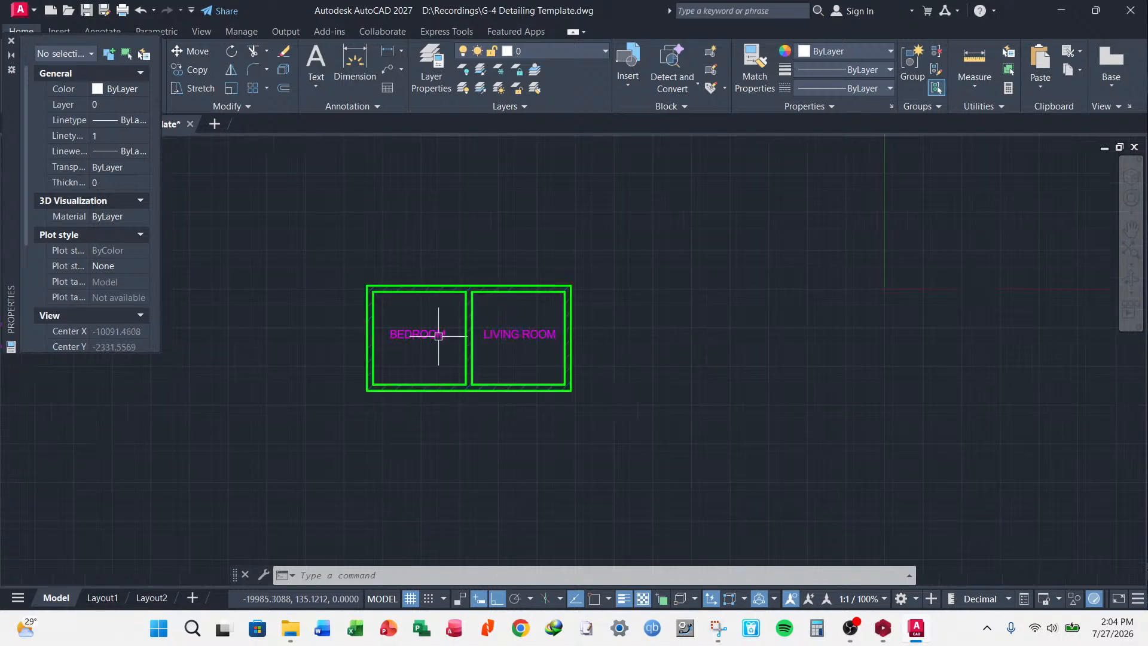
scroll(441, 333, up, 2)
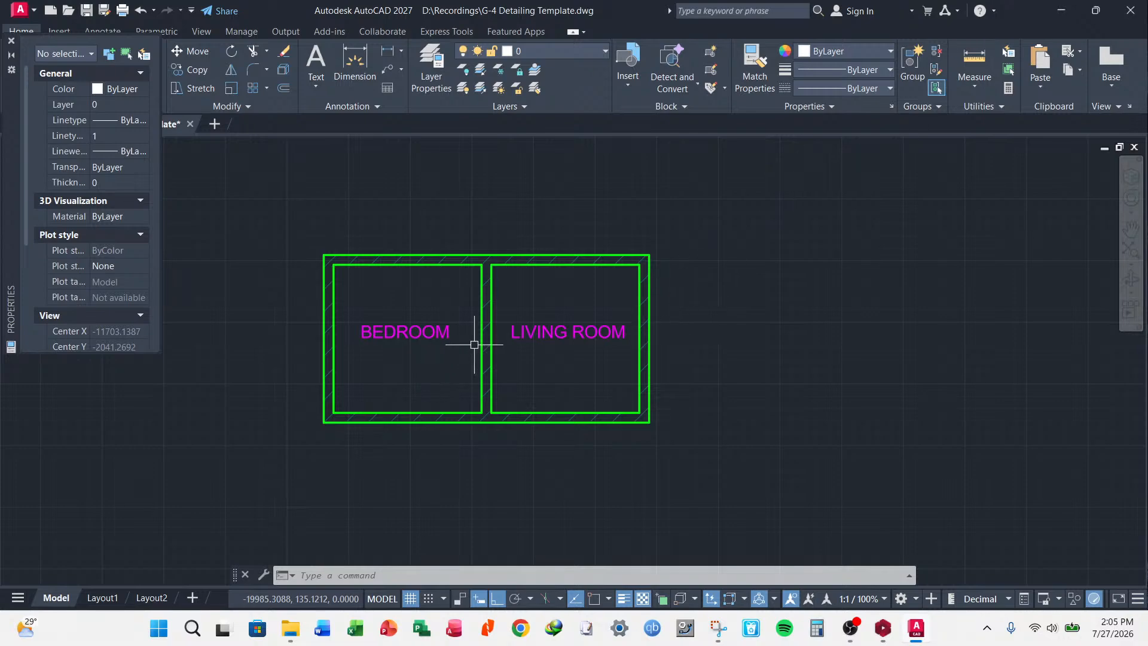
scroll(636, 362, down, 5)
scroll(642, 362, up, 3)
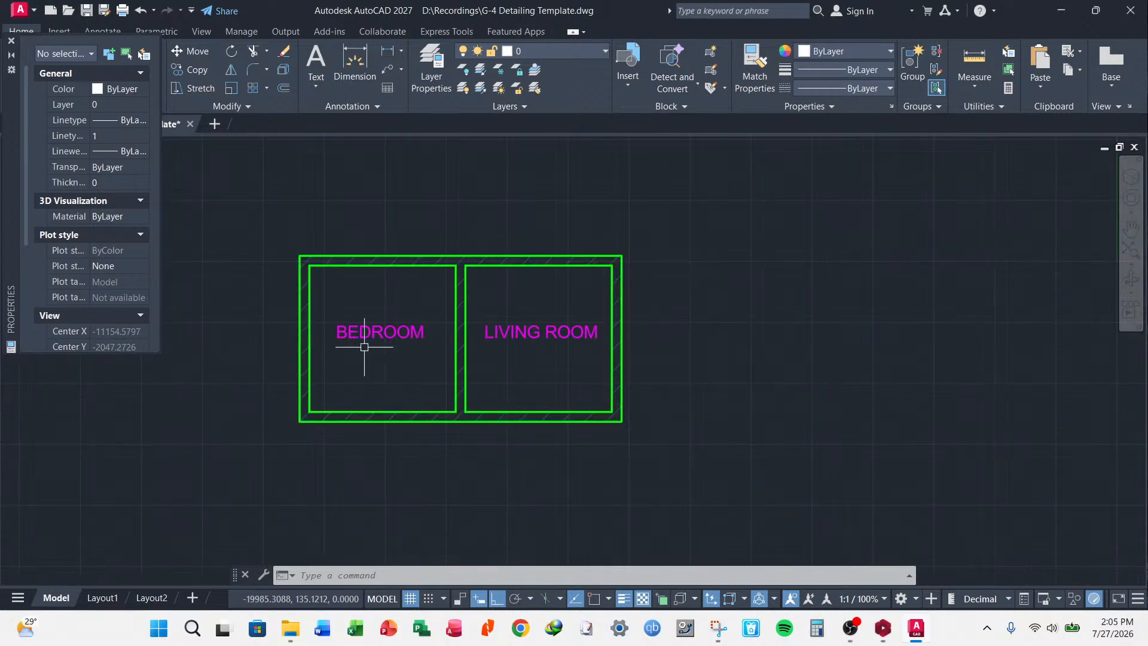
scroll(364, 346, up, 3)
scroll(442, 370, down, 5)
scroll(431, 367, up, 3)
scroll(473, 356, down, 5)
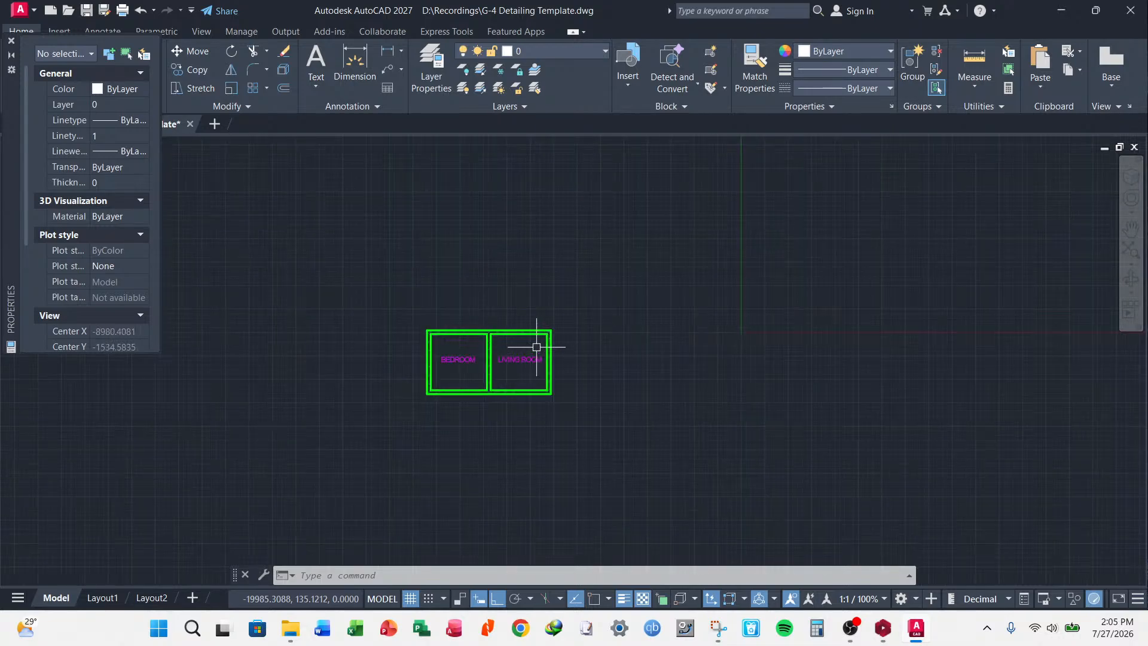
scroll(505, 335, up, 2)
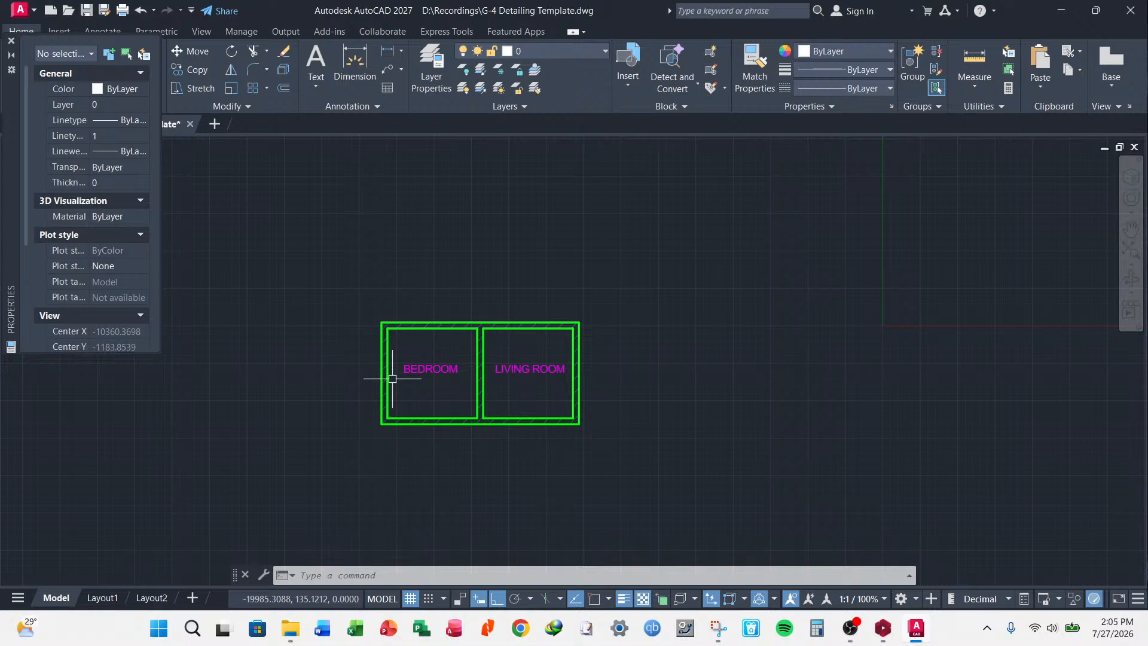
- Close the object properties palette and bring the two-room plan into a closer view
click(11, 40)
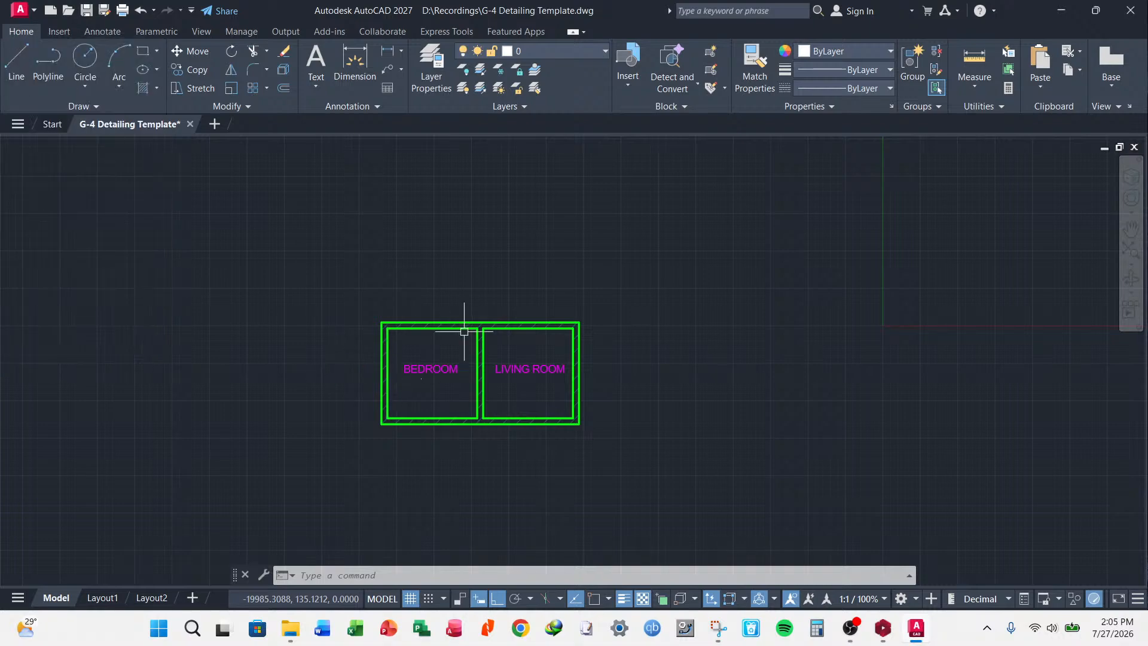
key(Escape)
key(Escape)
key(Escape)
scroll(566, 374, up, 4)
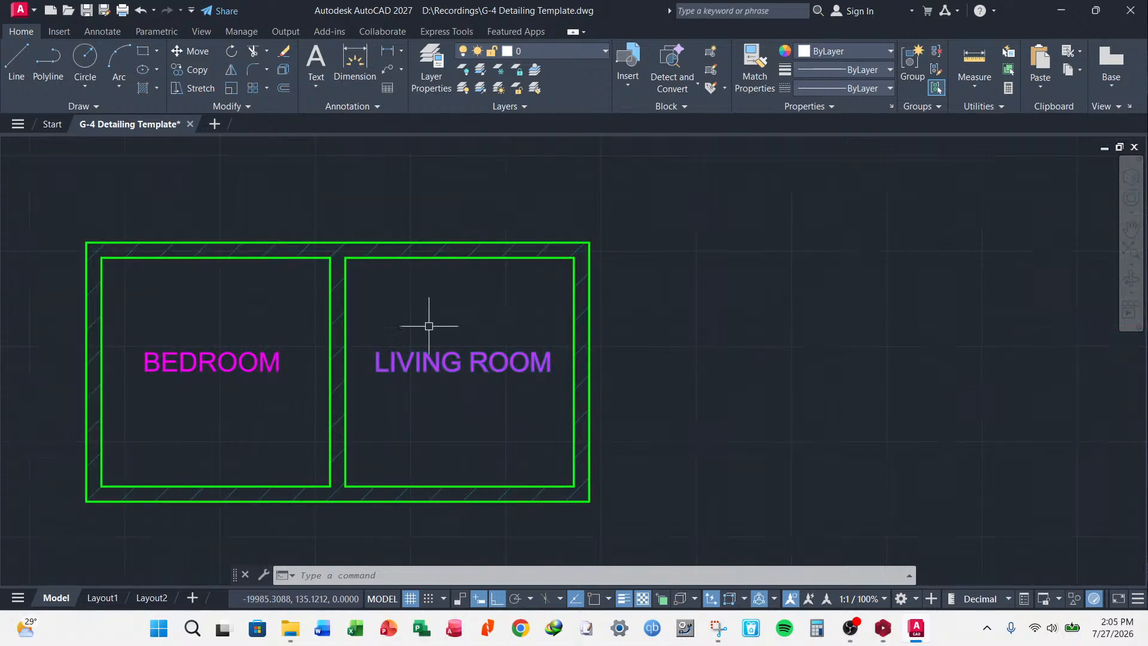
- Examine the list of layers available in the two-room plan
scroll(430, 320, down, 2)
scroll(492, 320, up, 2)
scroll(490, 299, down, 6)
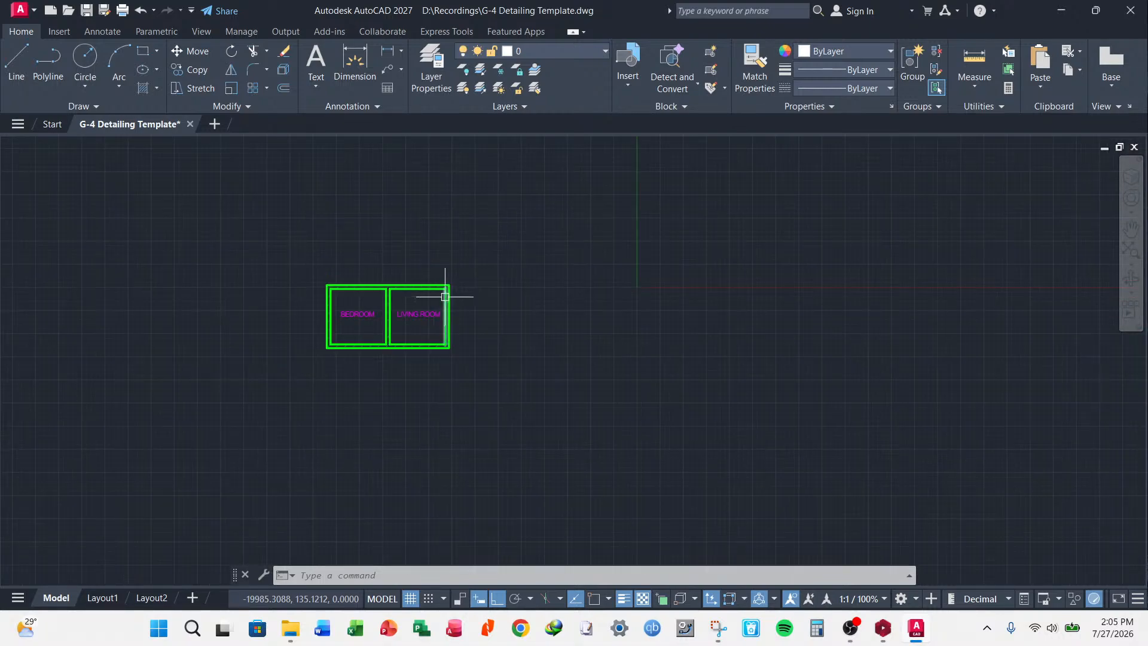
scroll(476, 277, up, 2)
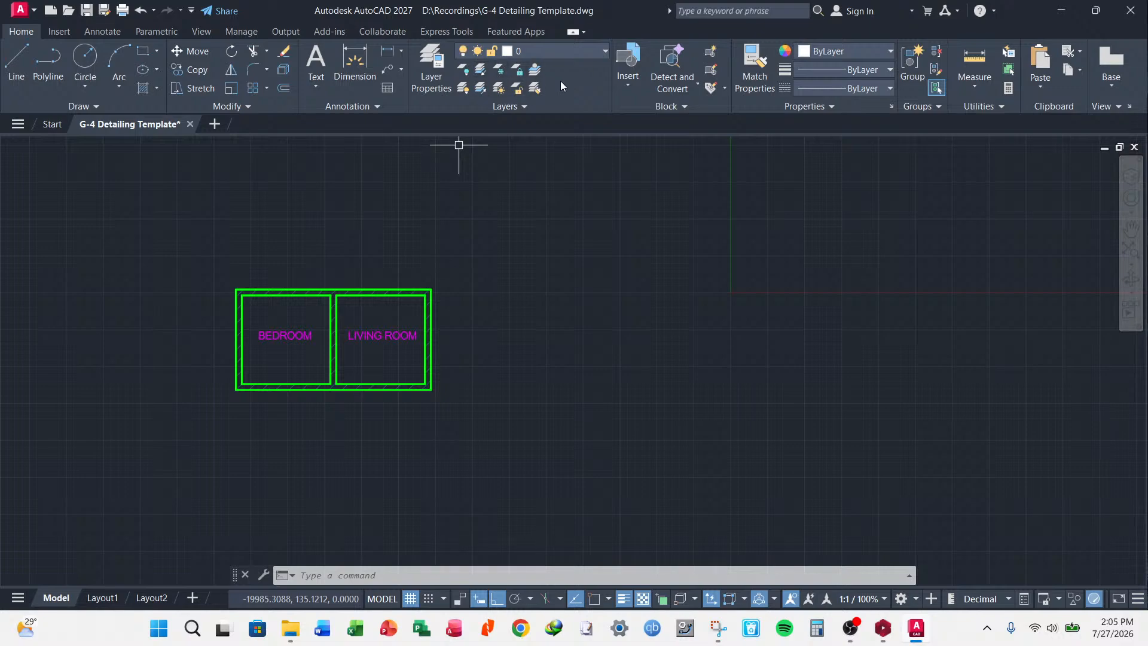
click(605, 53)
click(607, 51)
click(605, 52)
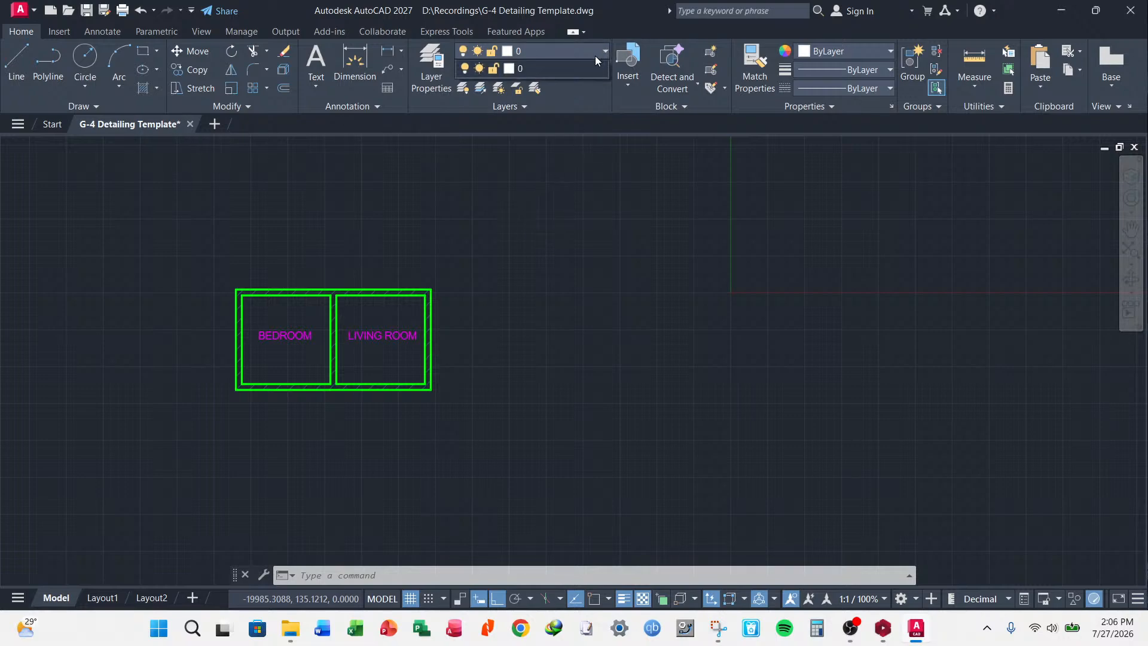
click(607, 52)
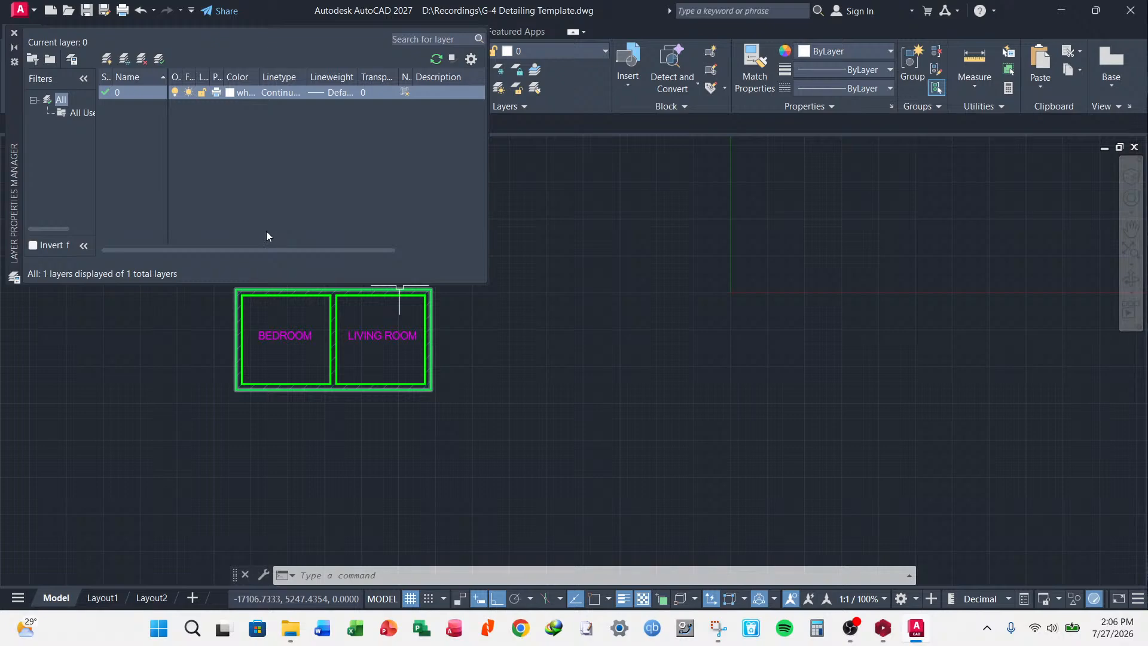
- Create a layer named Beam Layouts in the layer manager and widen the name column to fit it
click(108, 60)
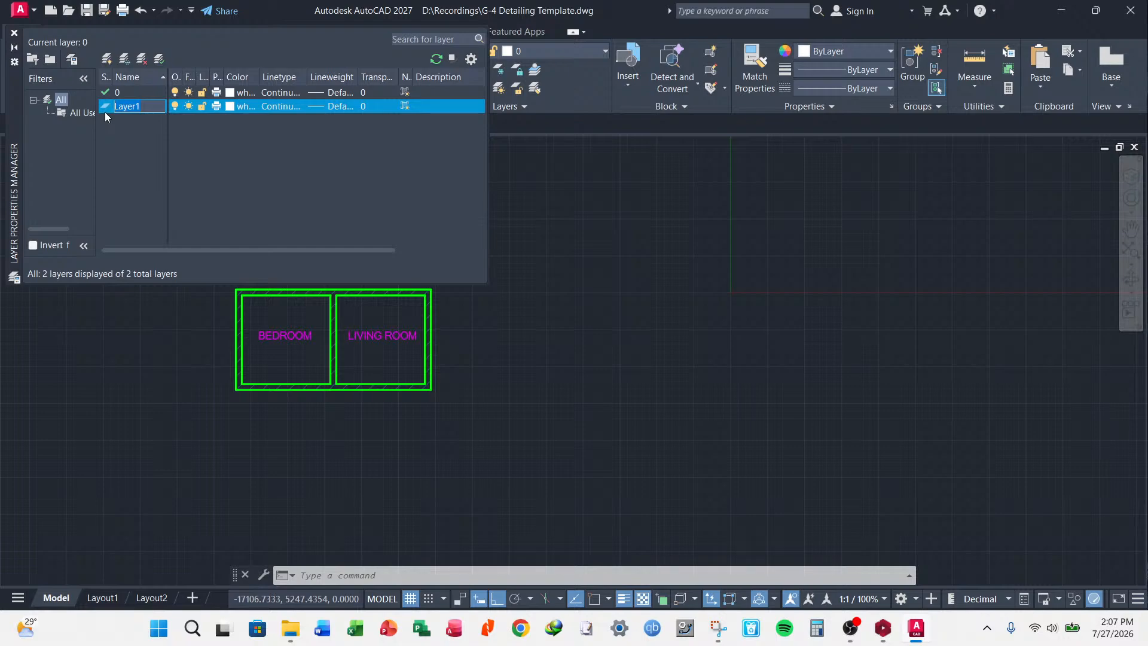
text(Beams)
text(I)
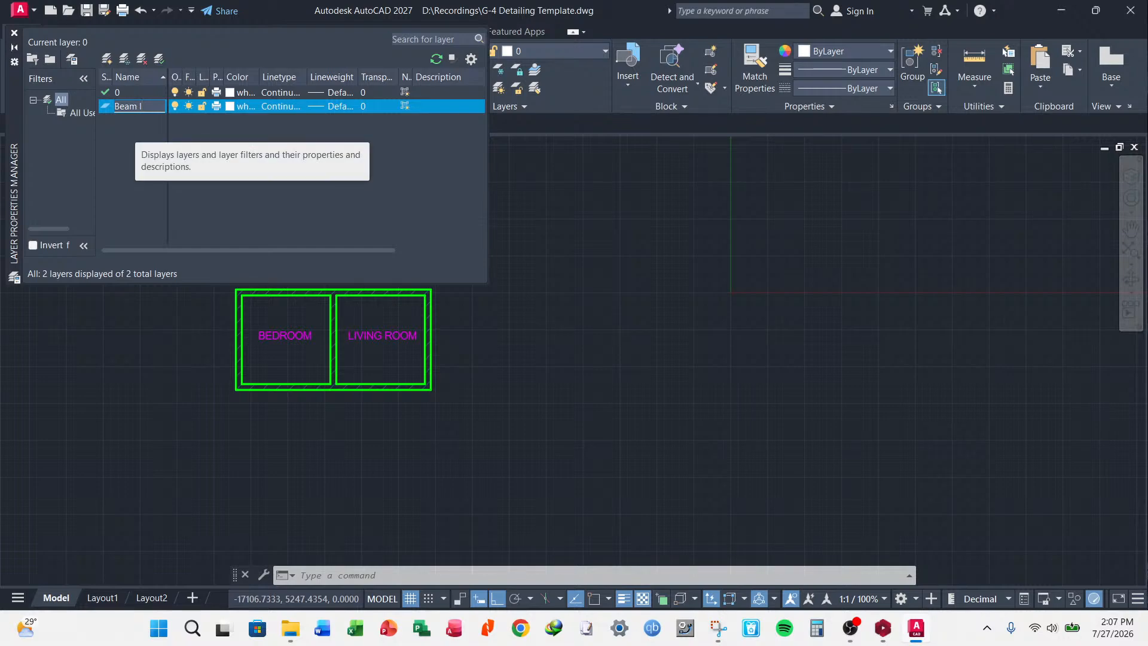
text(ayout)
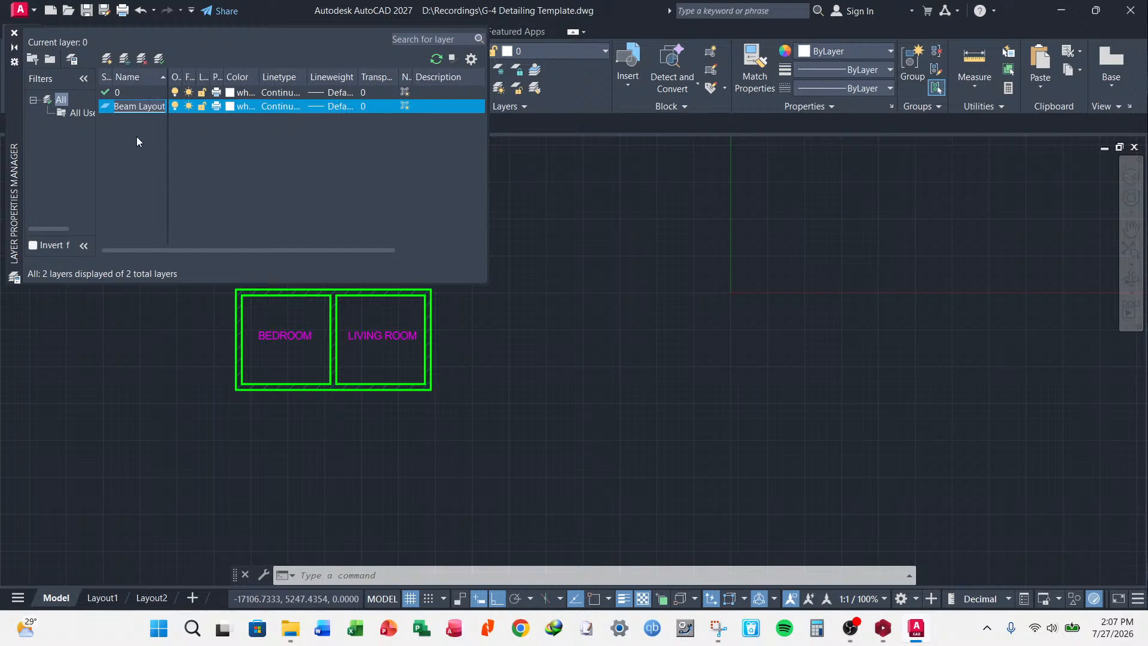
key(Return)
mouse_move(166, 71)
mouse_down()
mouse_move(203, 71)
mouse_move(182, 72)
mouse_up()
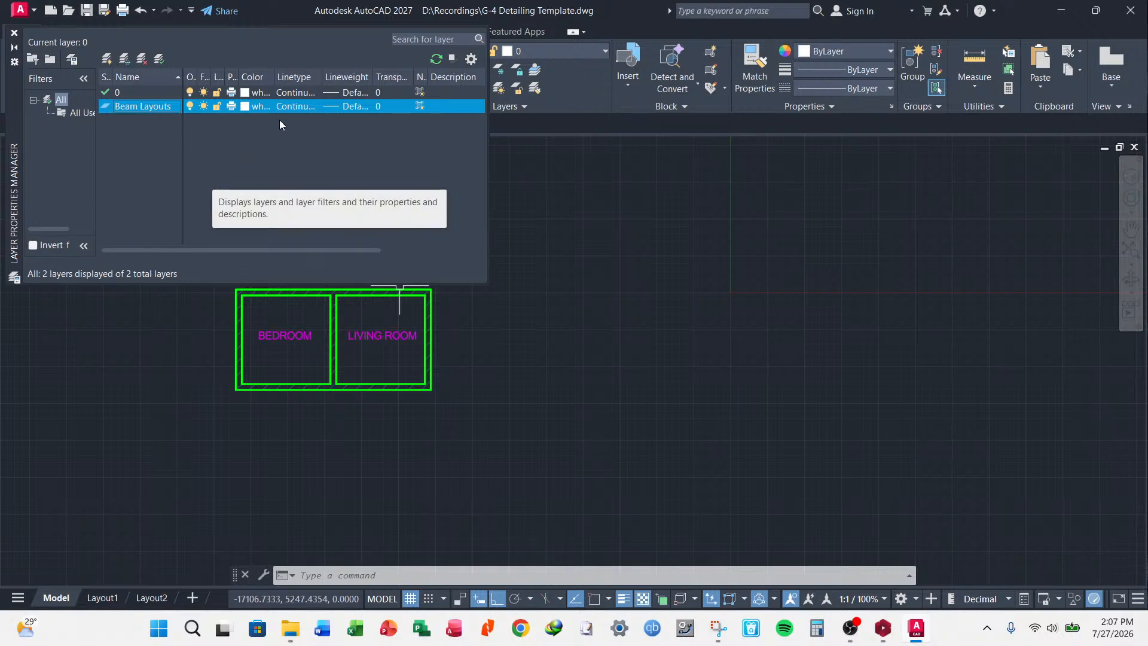
- Add a second new layer and name it Columns
click(105, 59)
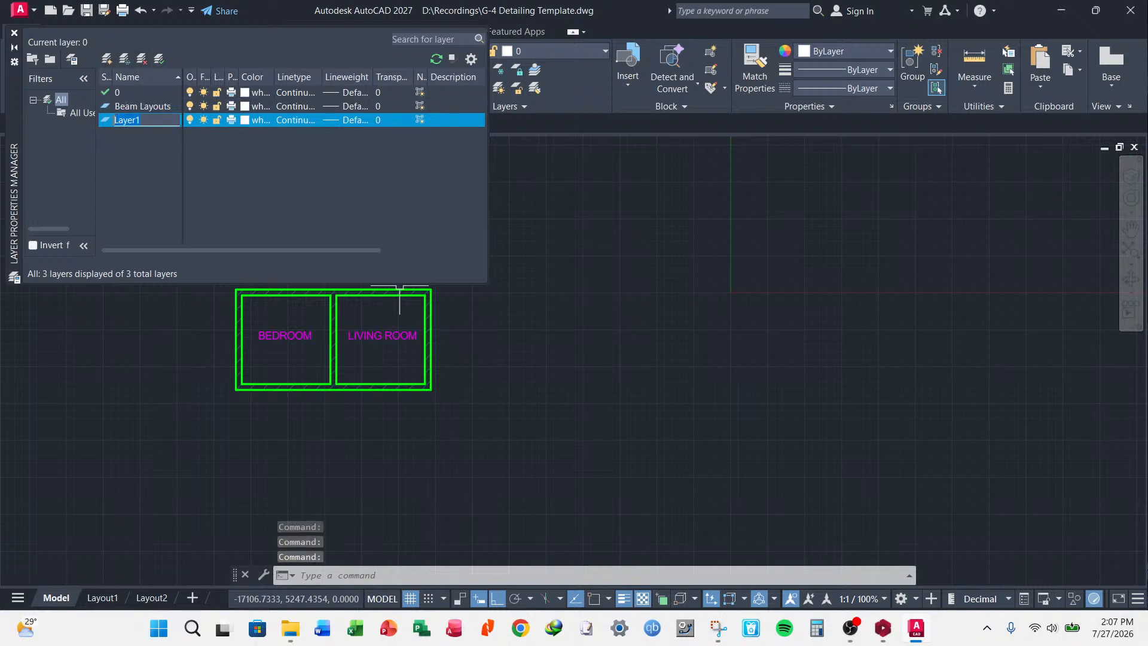
text(Co;lumns)
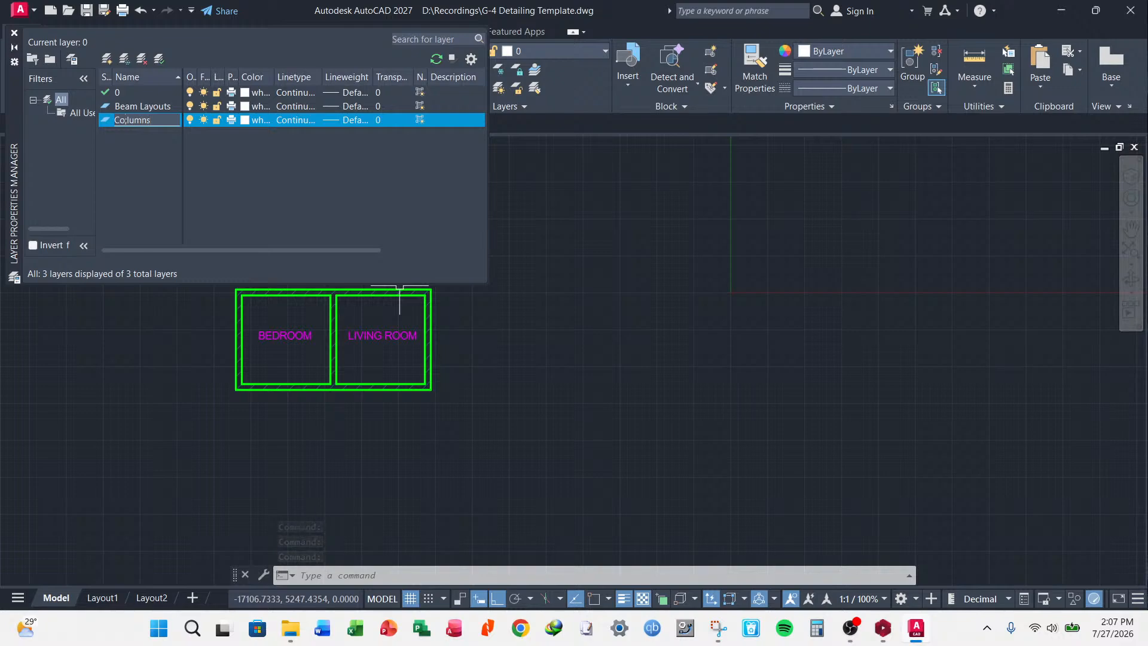
key(BackSpace)
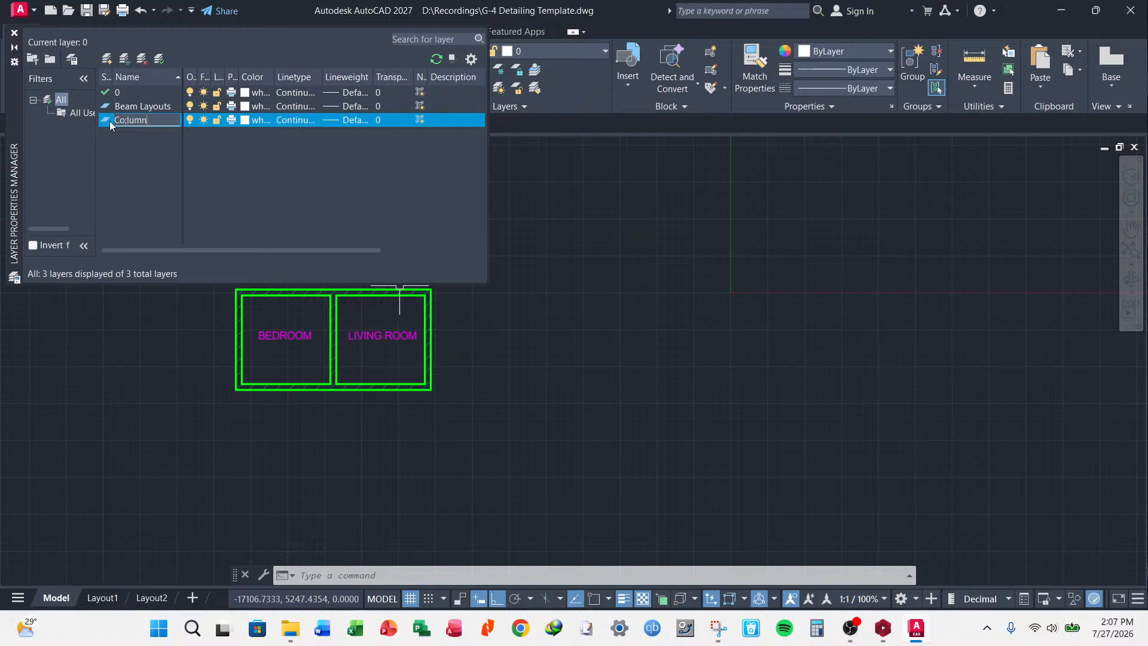
text(lumns)
key(Return)
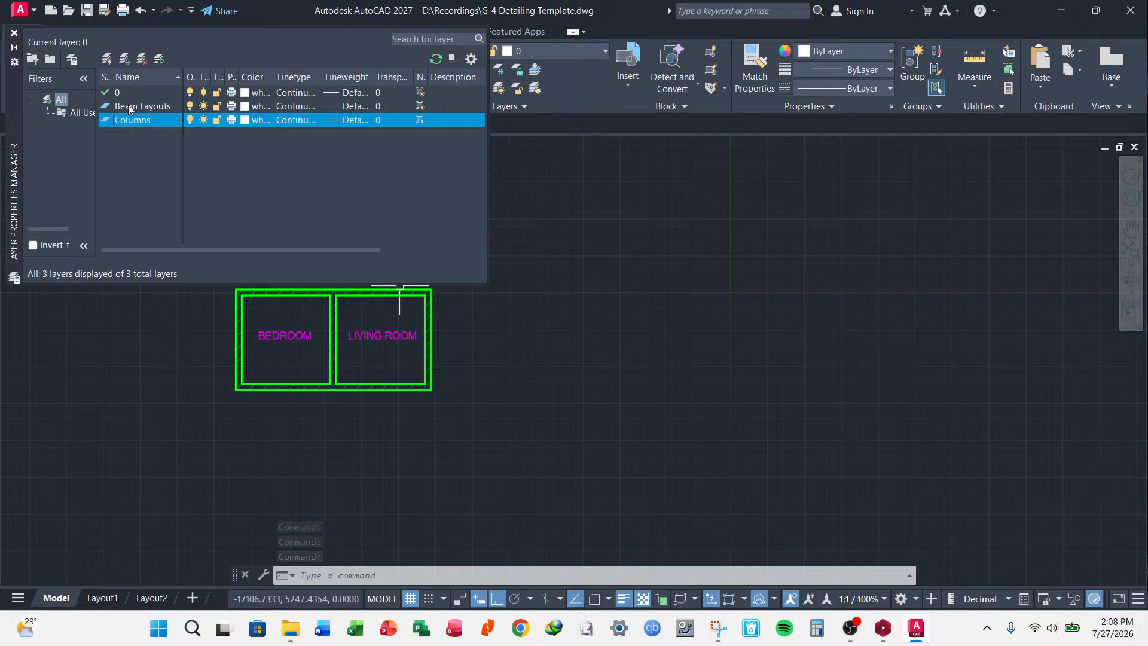
- Add another new layer and name it Column Hatches
click(111, 60)
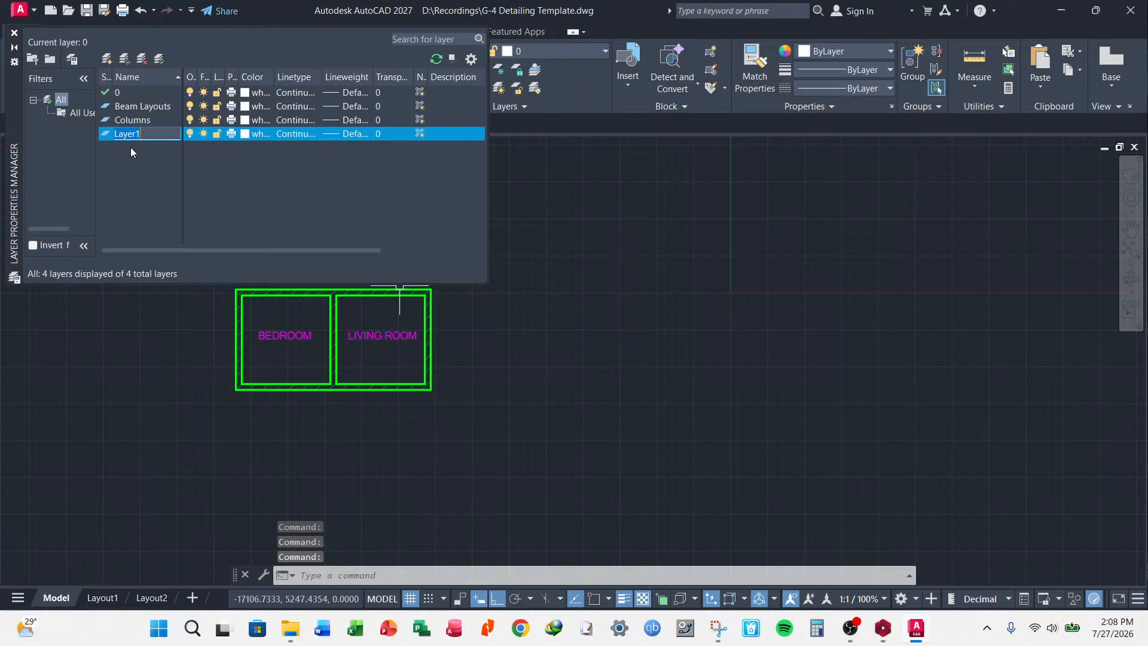
key(BackSpace)
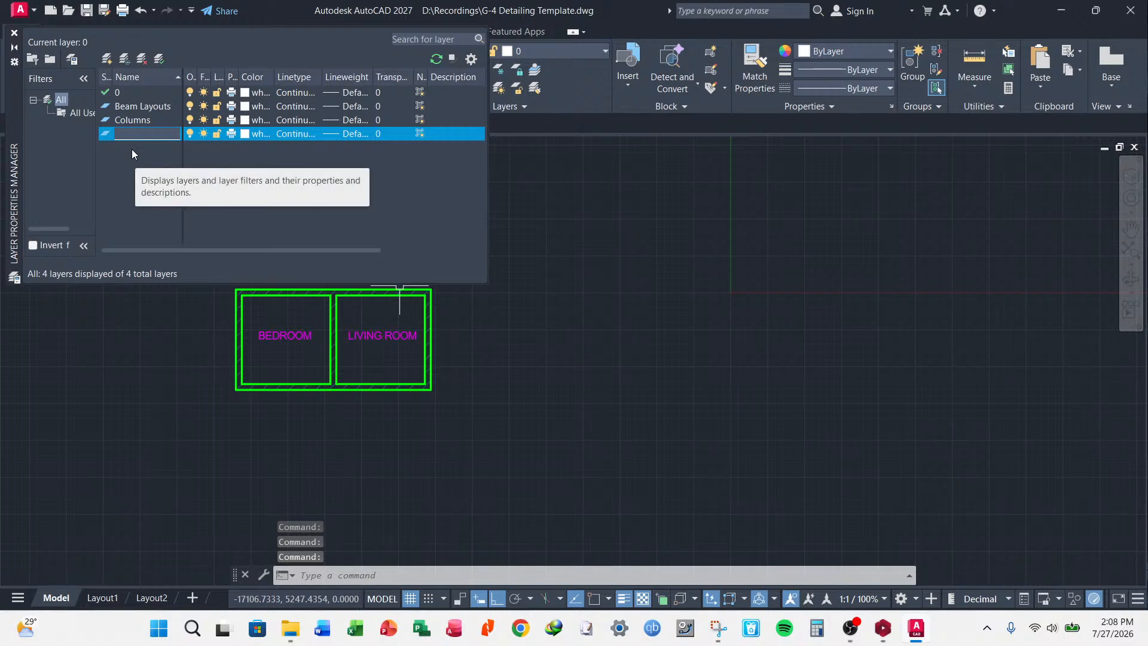
text(Columns)
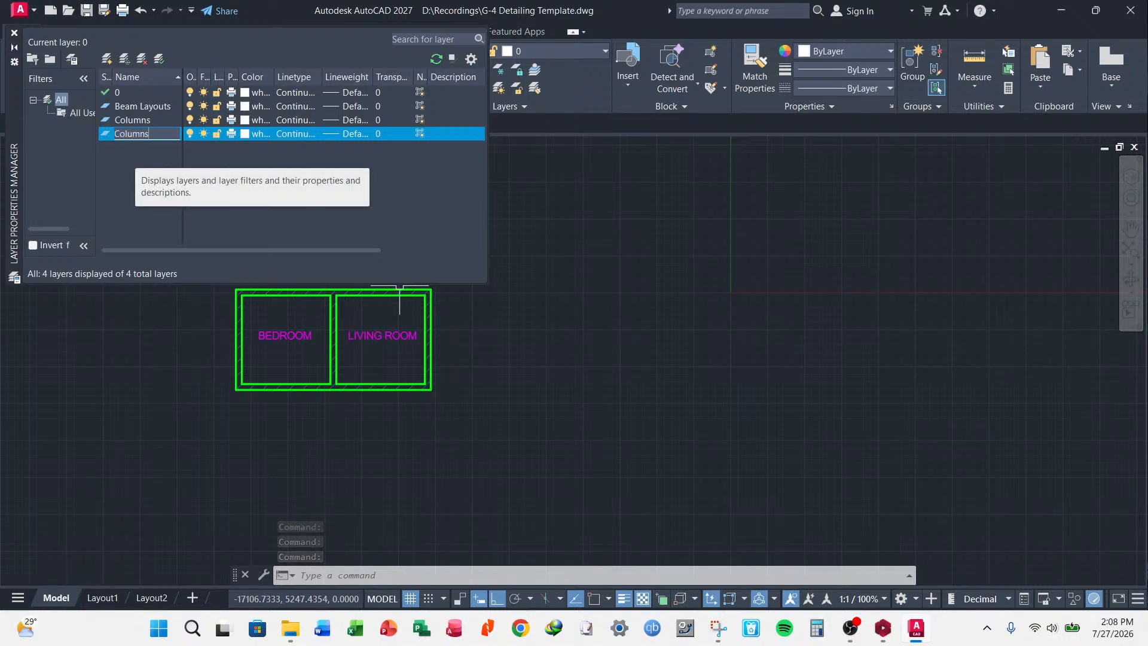
key(BackSpace)
text(Hatches)
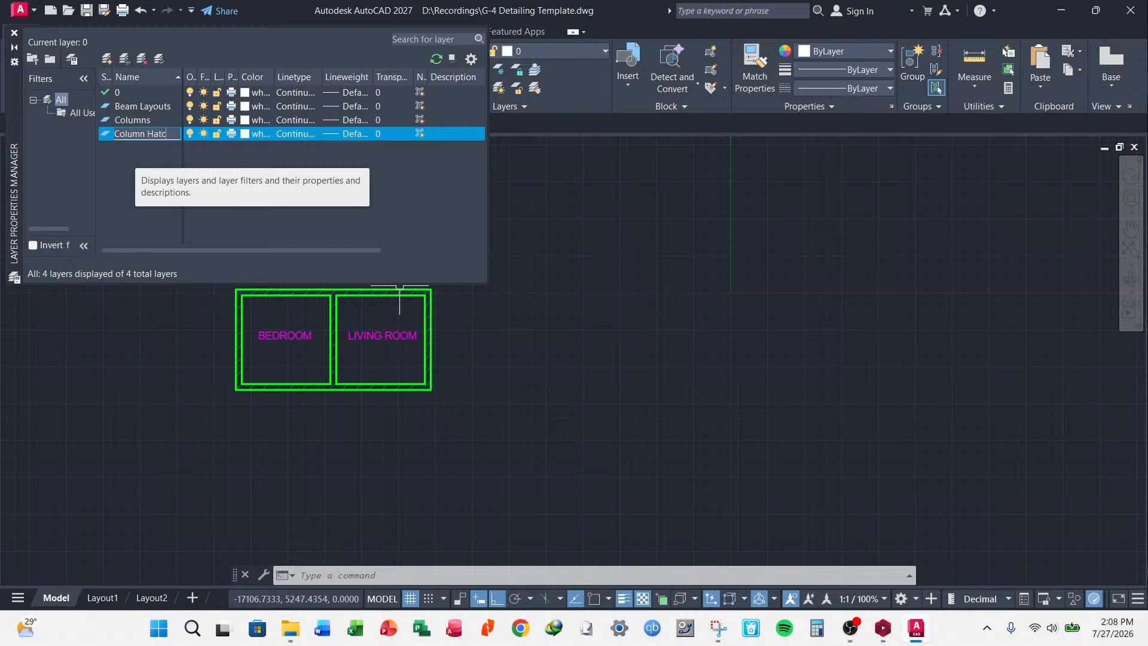
- Set the Column Hatches layer's color to grey index color 252
click(245, 134)
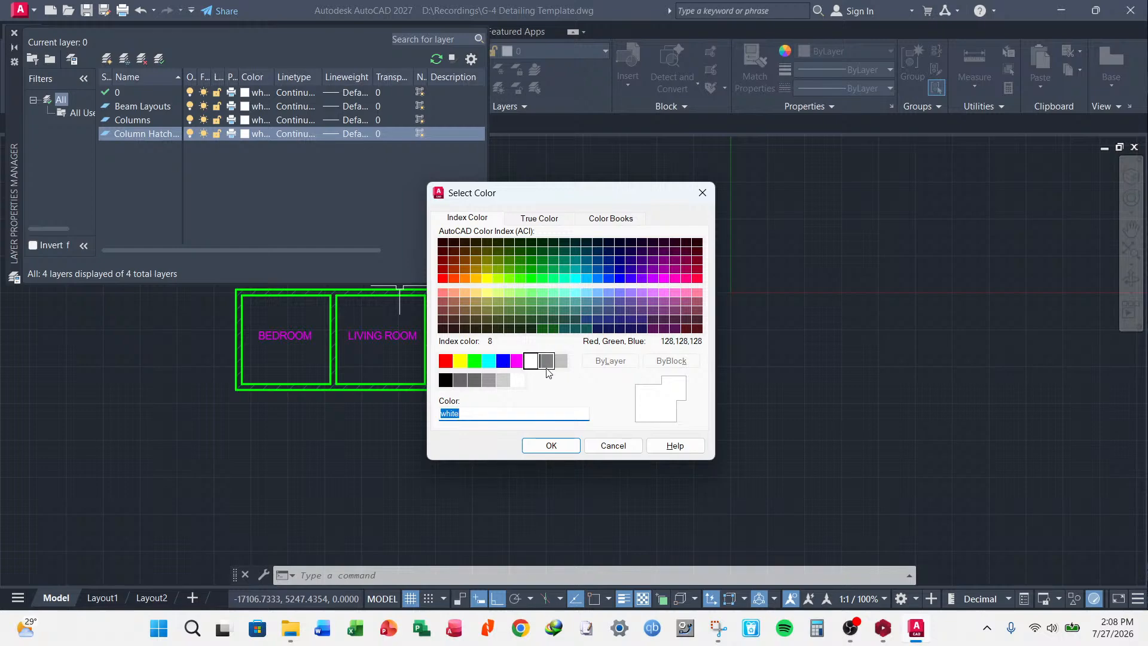
click(476, 382)
click(546, 361)
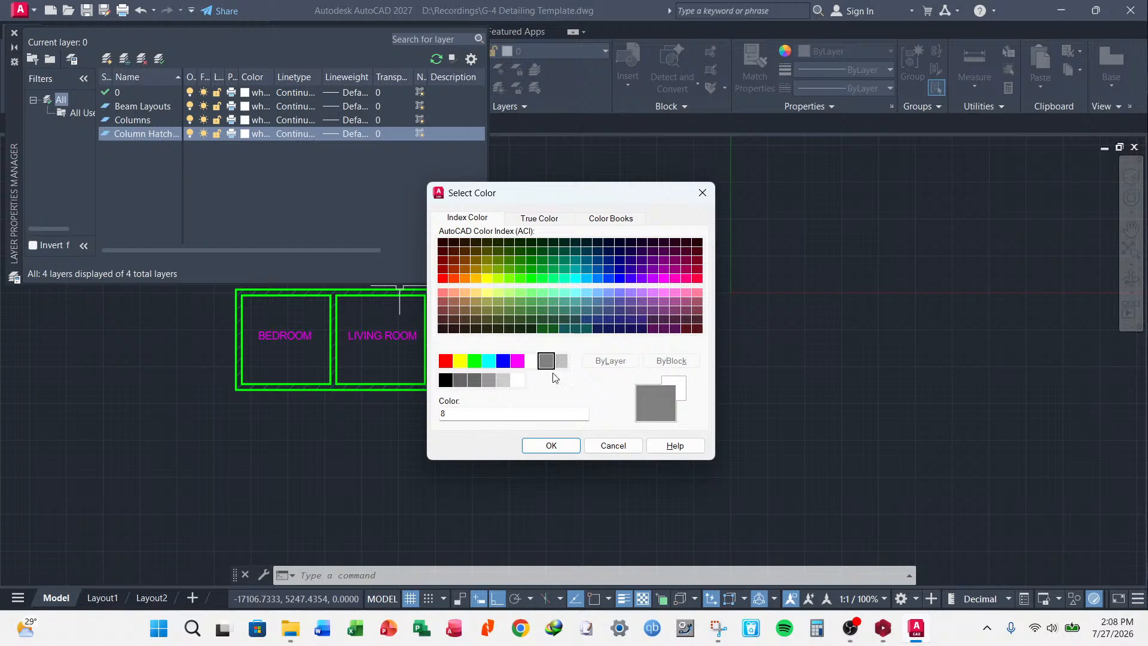
click(474, 380)
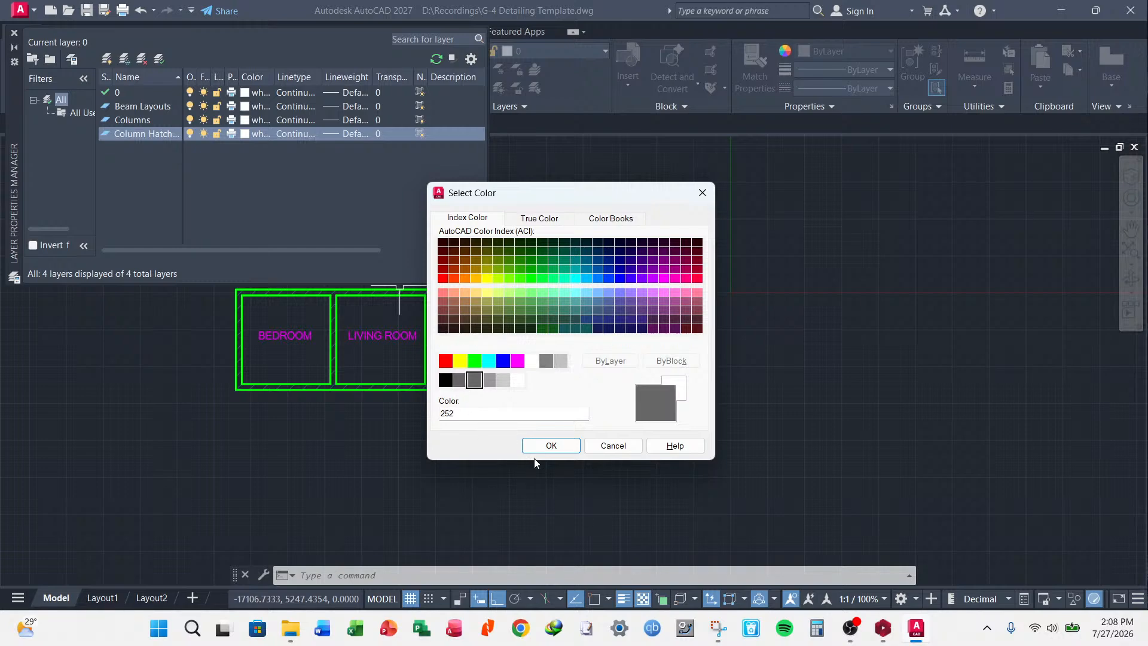
click(564, 446)
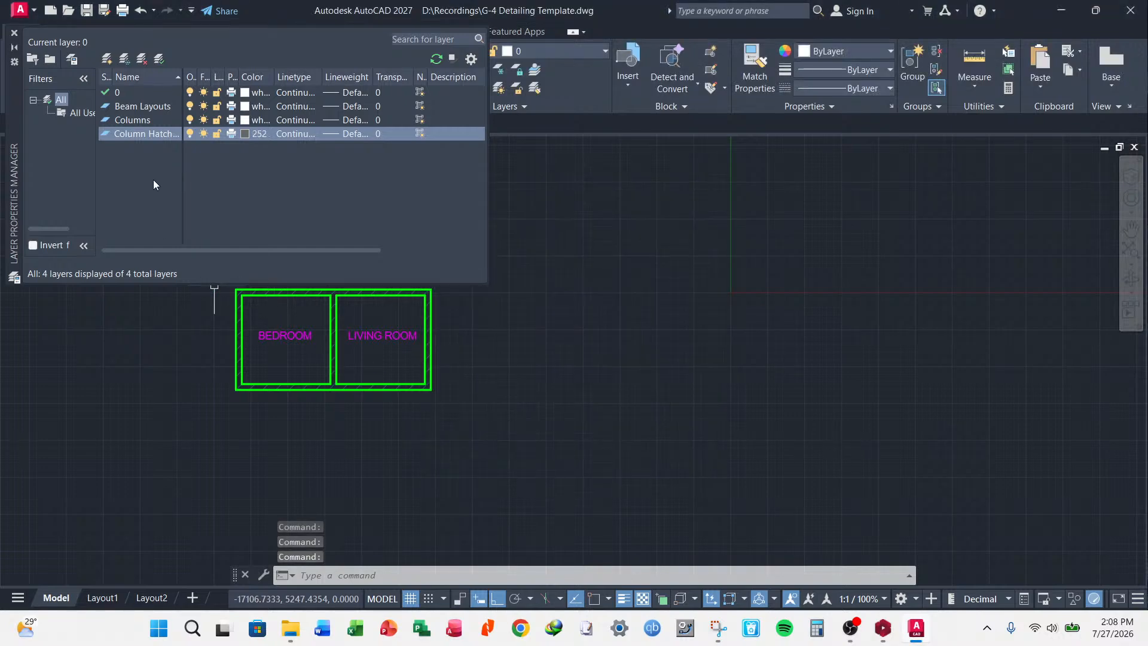
- Set the Columns layer's color to cyan
click(245, 121)
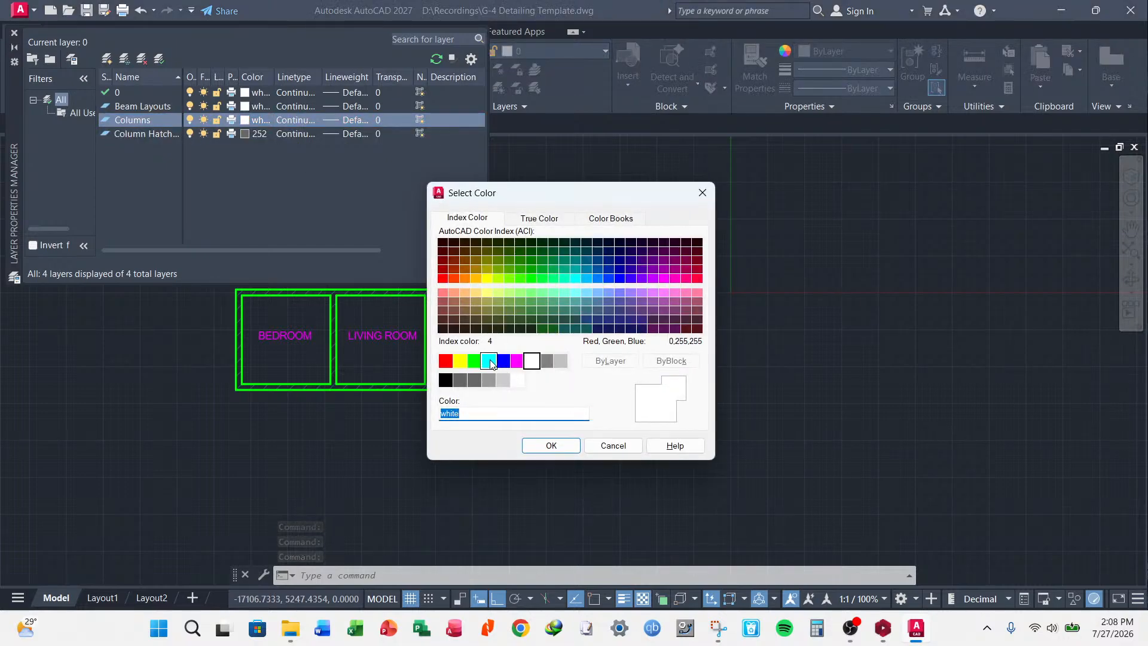
click(489, 362)
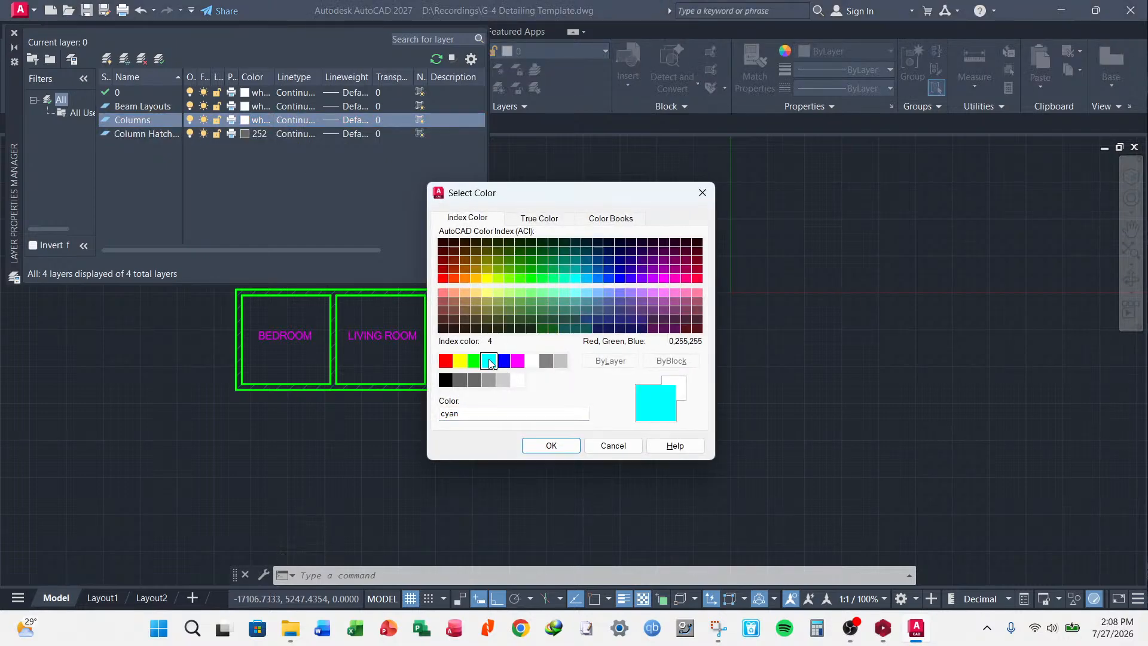
click(558, 449)
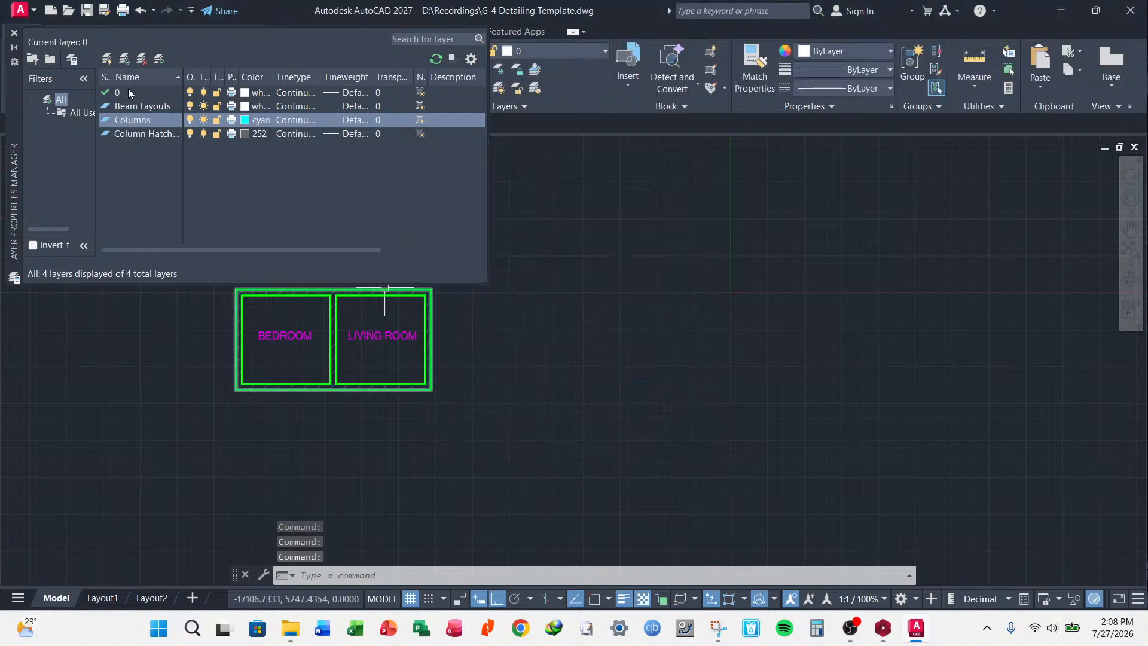
- Add a trial layer with the default name and delete it from the layer list
click(106, 58)
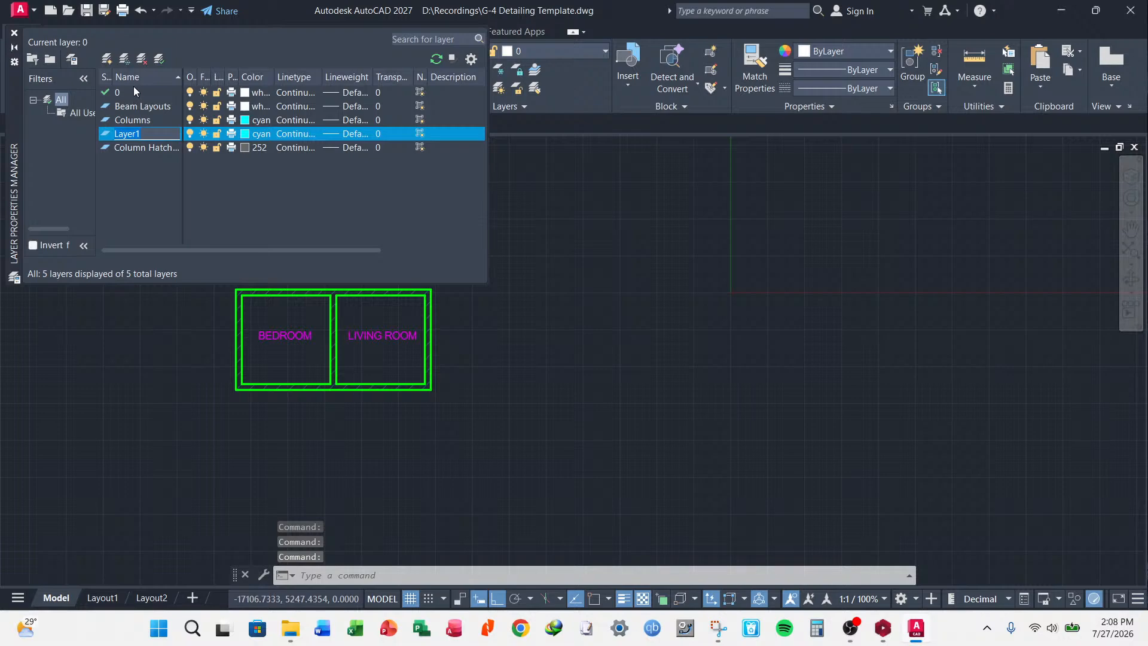
click(141, 58)
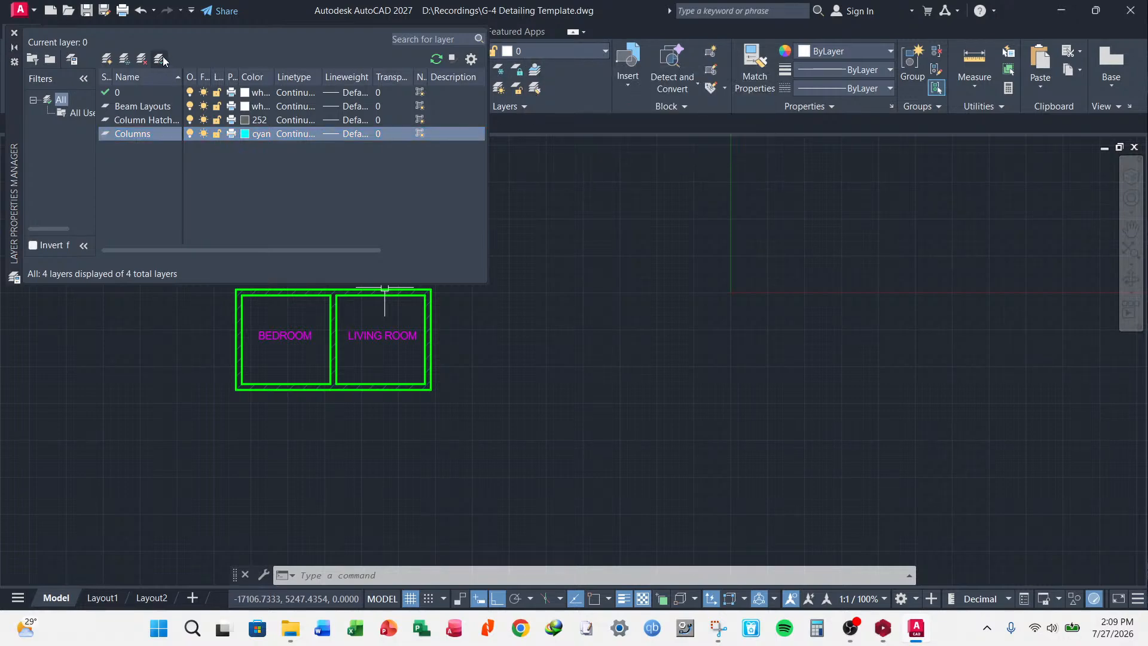
click(126, 133)
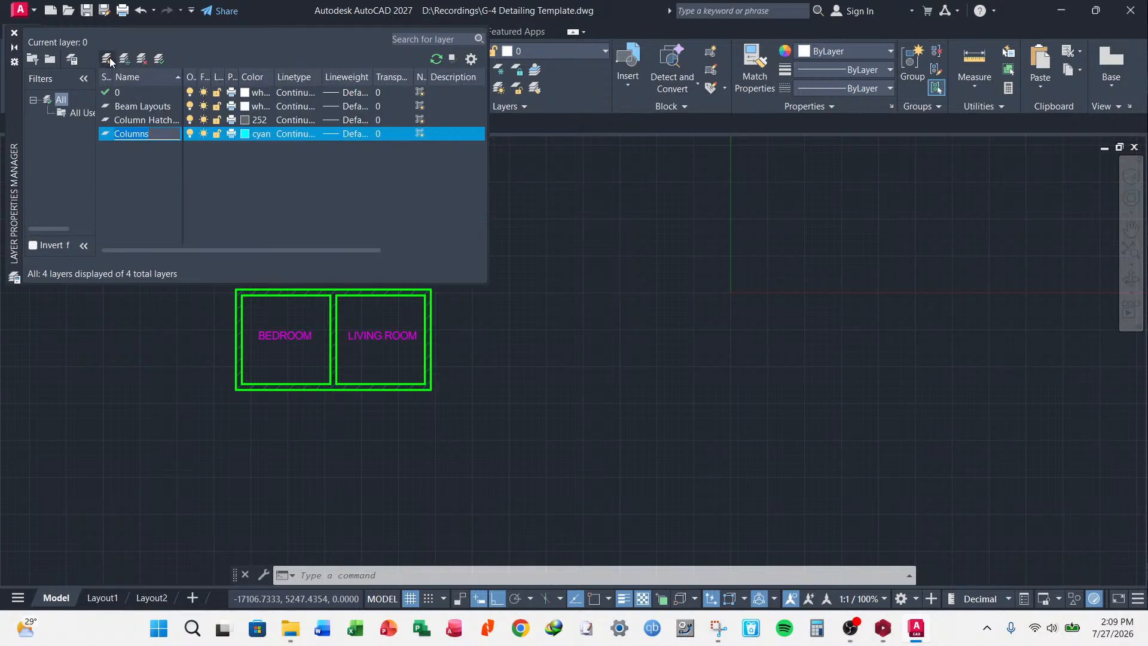
- Create a new layer based on the Columns layer and name it Slab Reinforcement
click(109, 57)
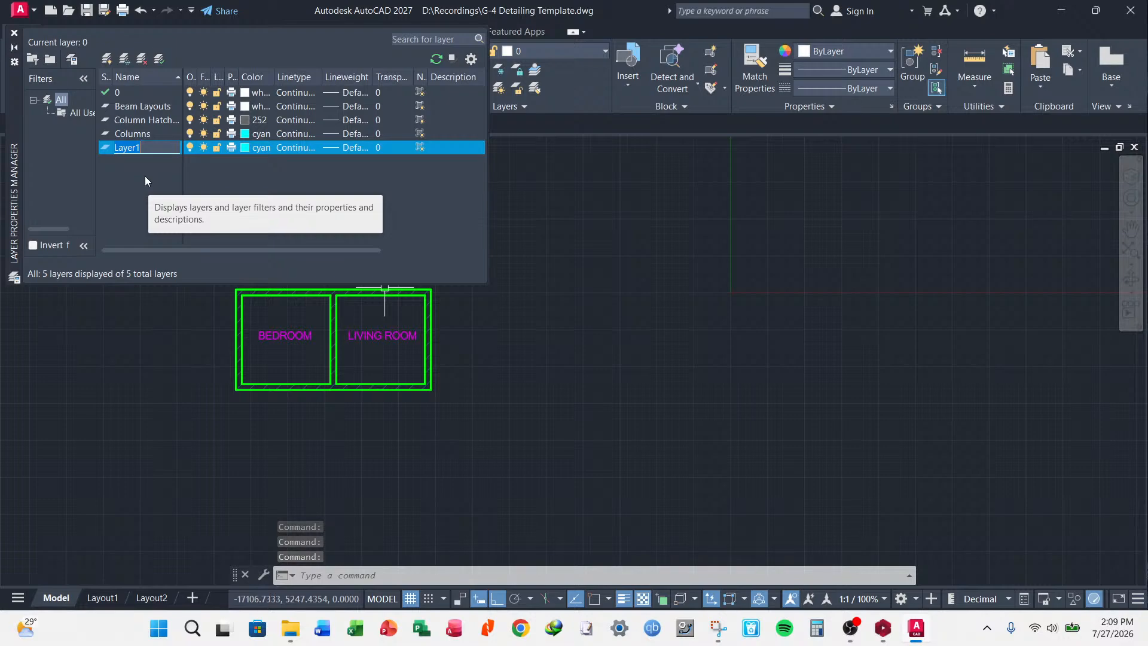
text(SLab)
key(BackSpace)
key(BackSpace)
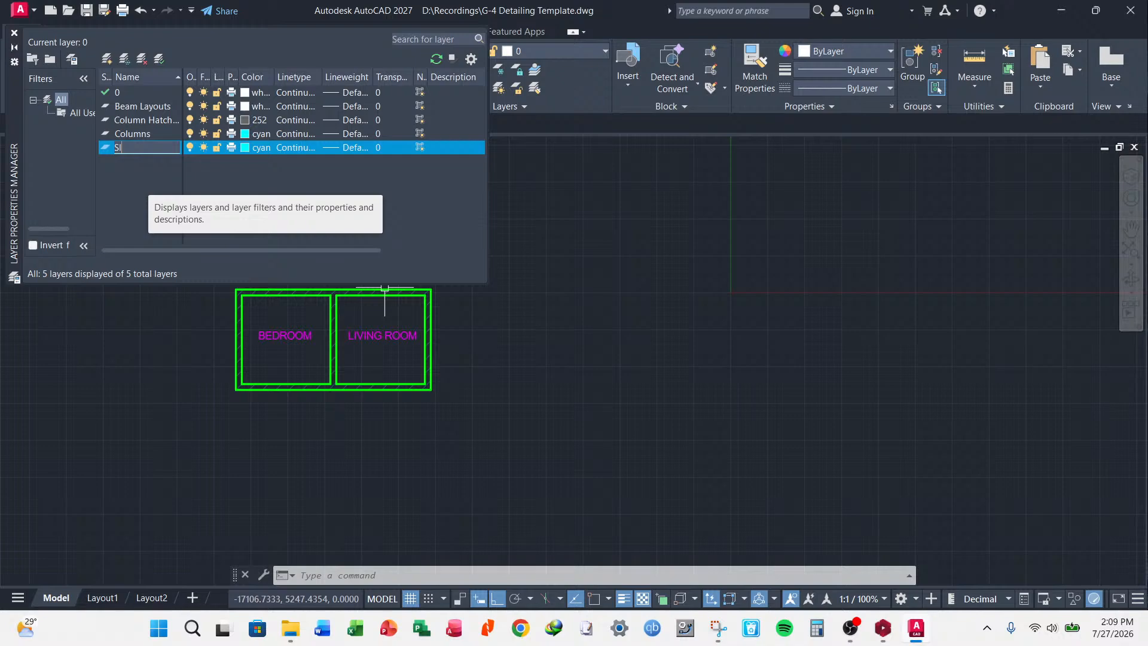
text(ab Reinforcemen)
- Look through the true color and color book options, and set the Slab Reinforcement layer's color to blue
click(259, 149)
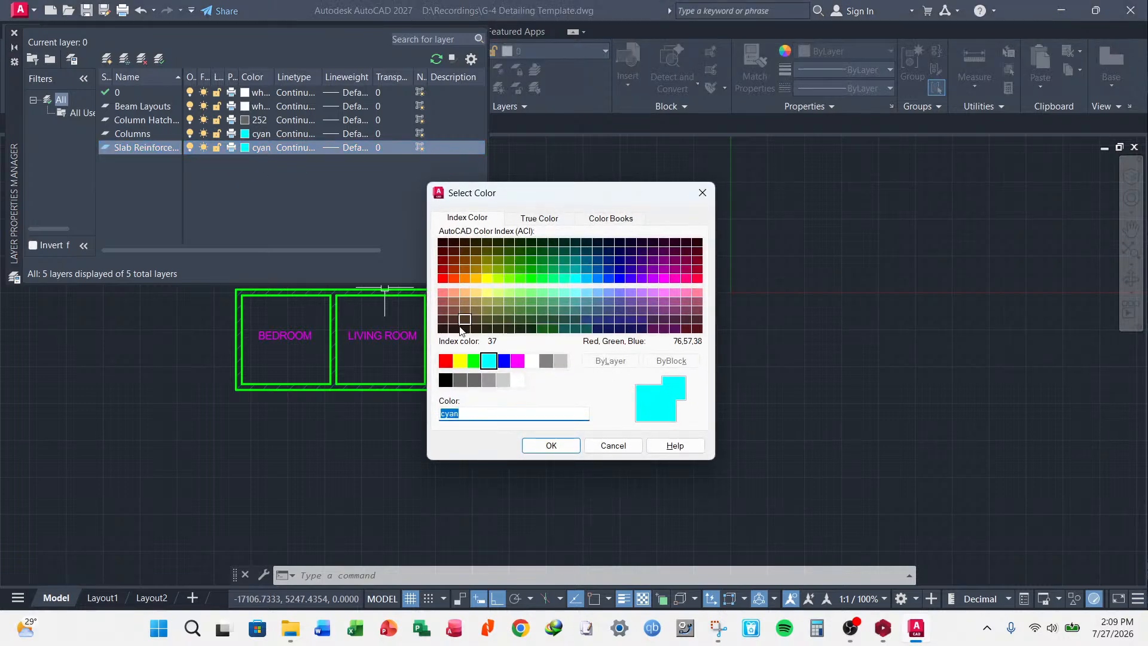
click(619, 278)
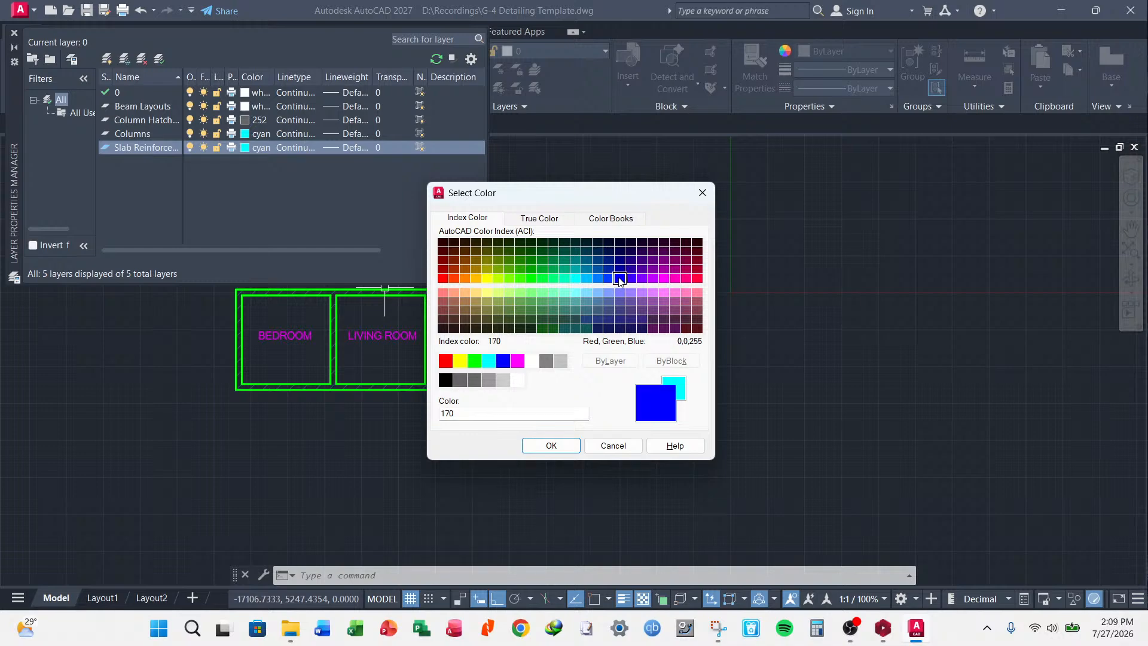
click(537, 220)
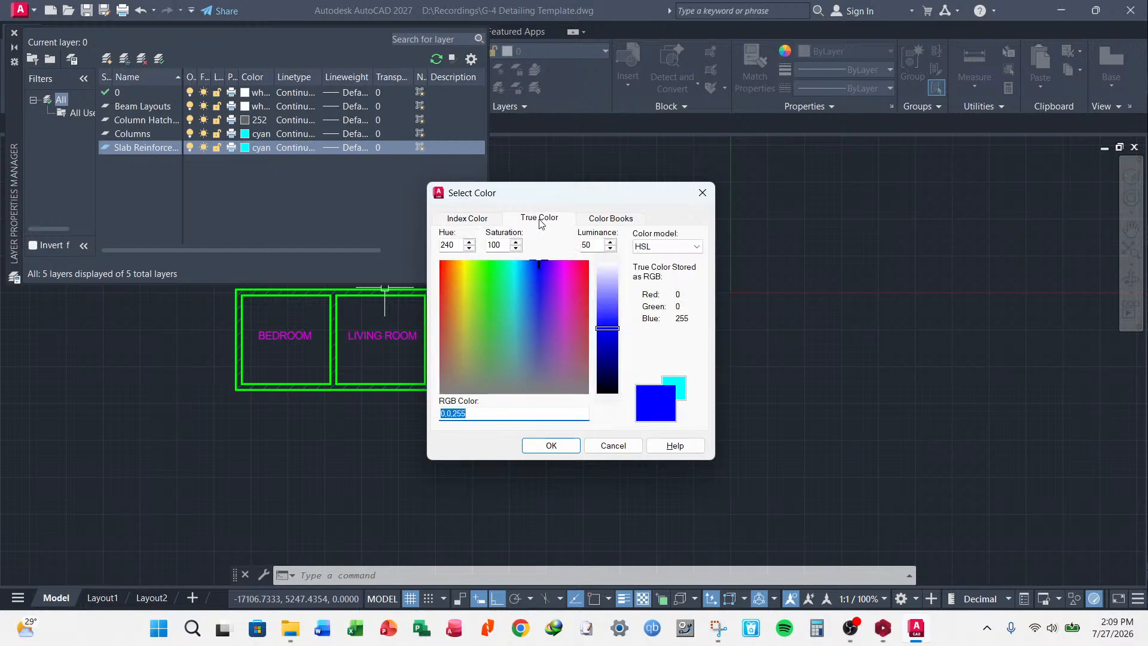
click(597, 221)
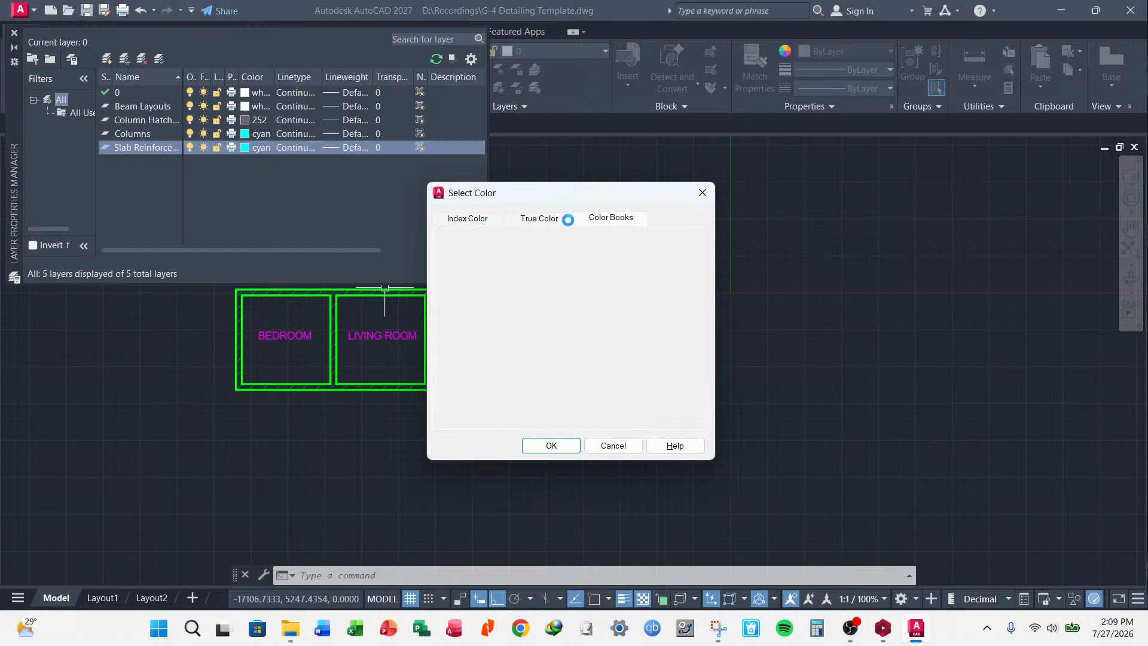
click(478, 220)
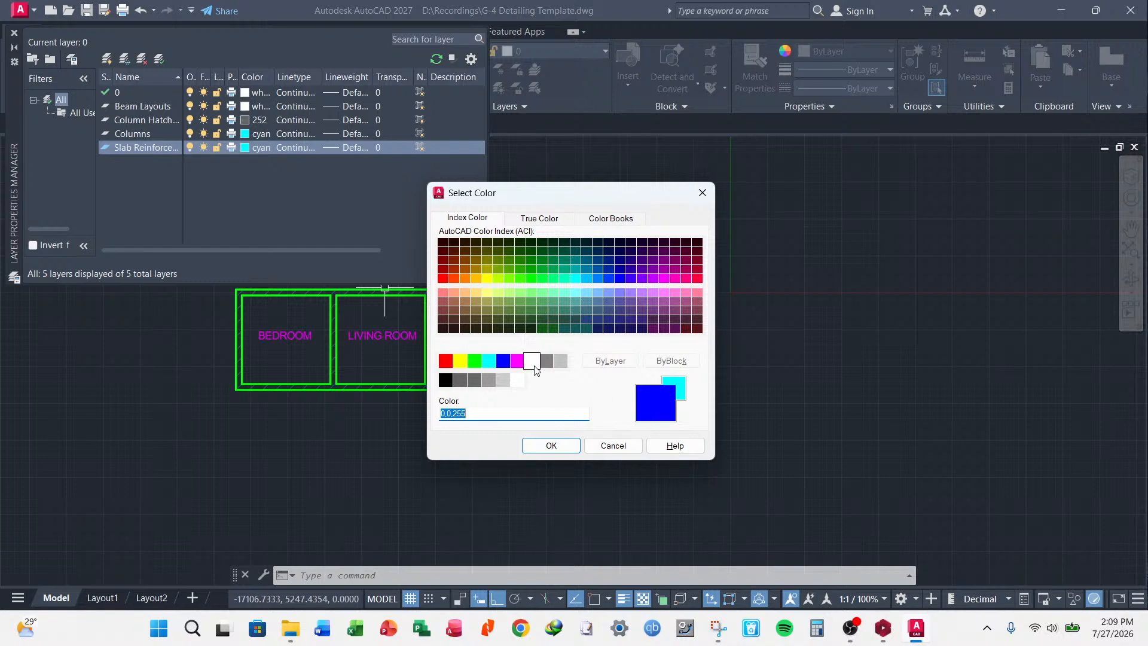
click(502, 361)
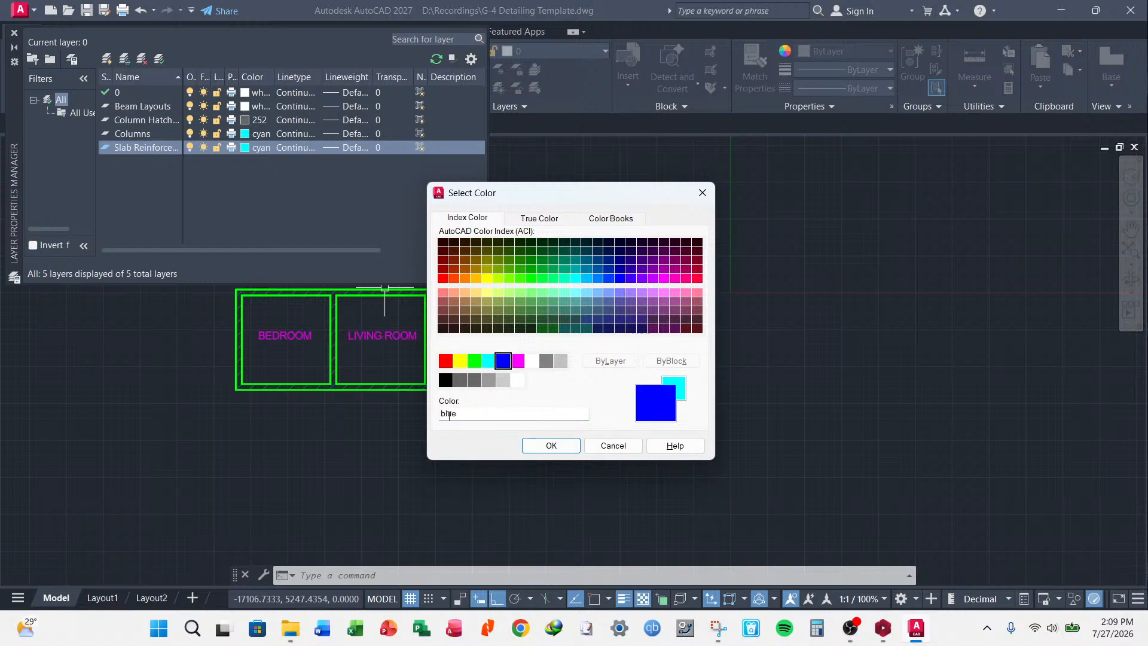
click(560, 450)
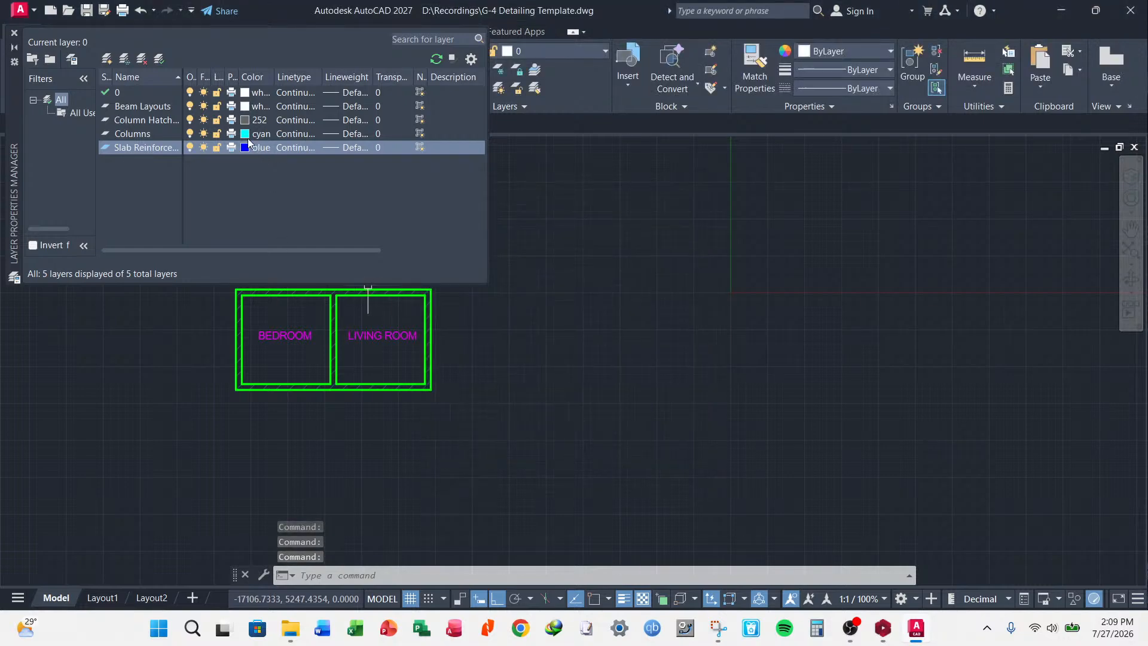
click(245, 120)
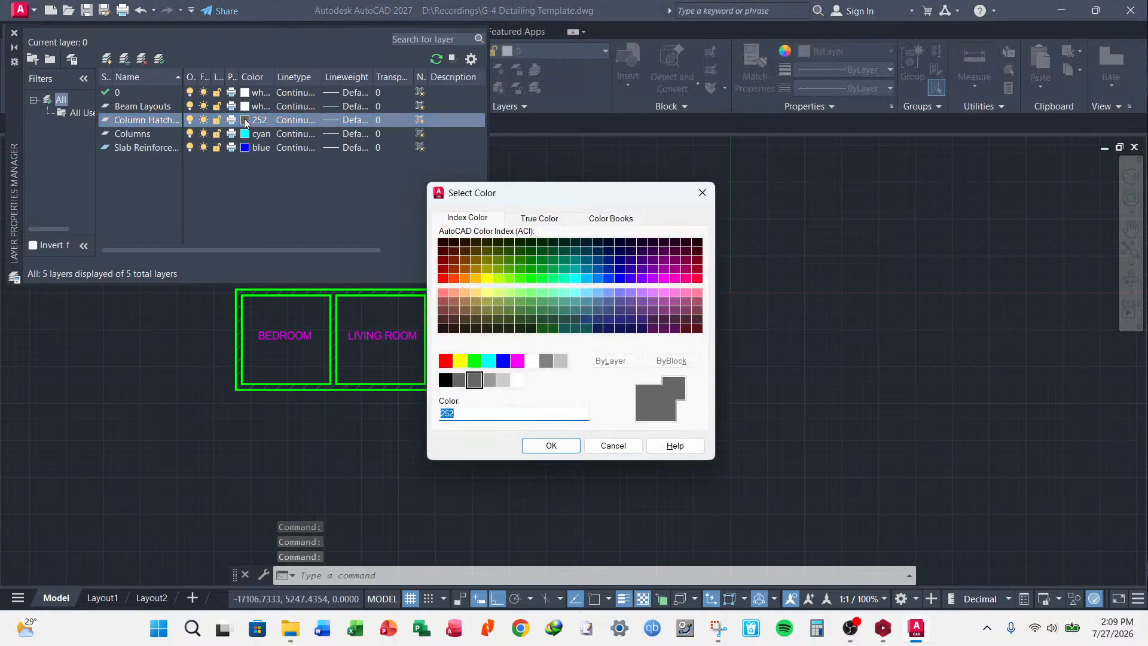
click(546, 361)
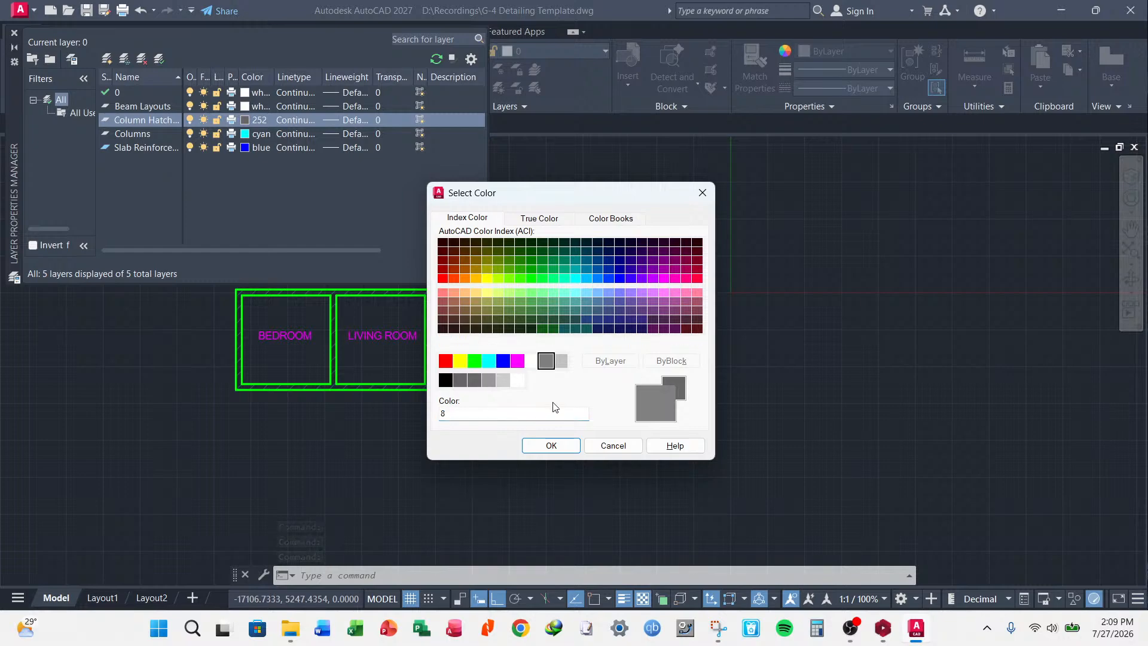
click(622, 447)
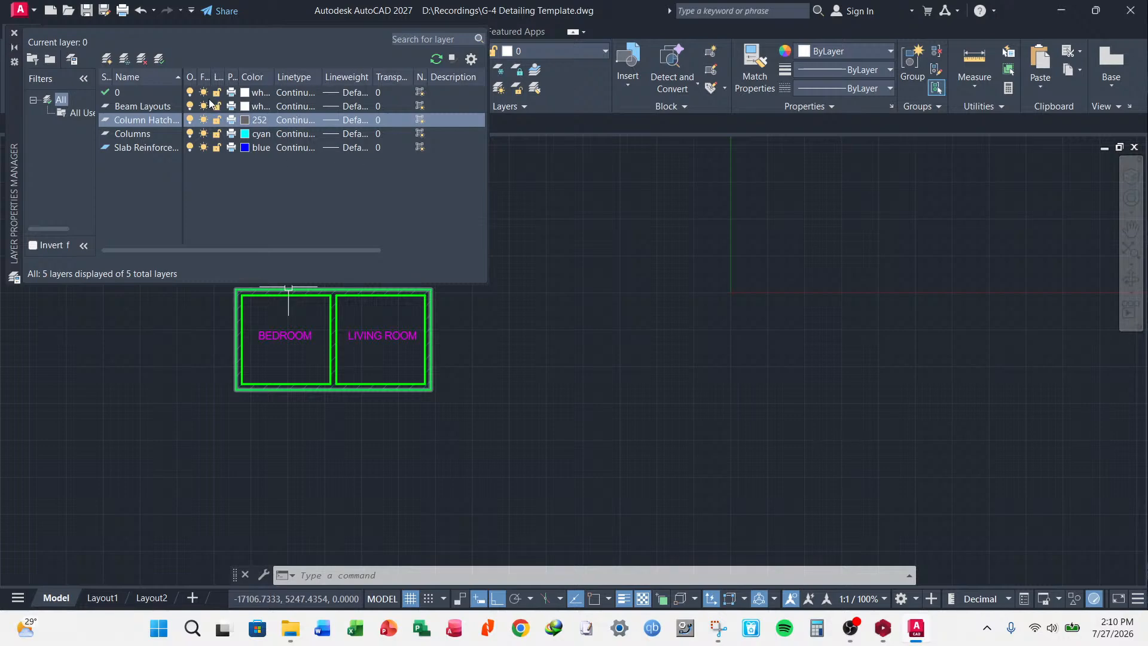
- Widen the layer list's On and Freeze columns, and switch the current layer 0 off and back on
drag(198, 77, 247, 80)
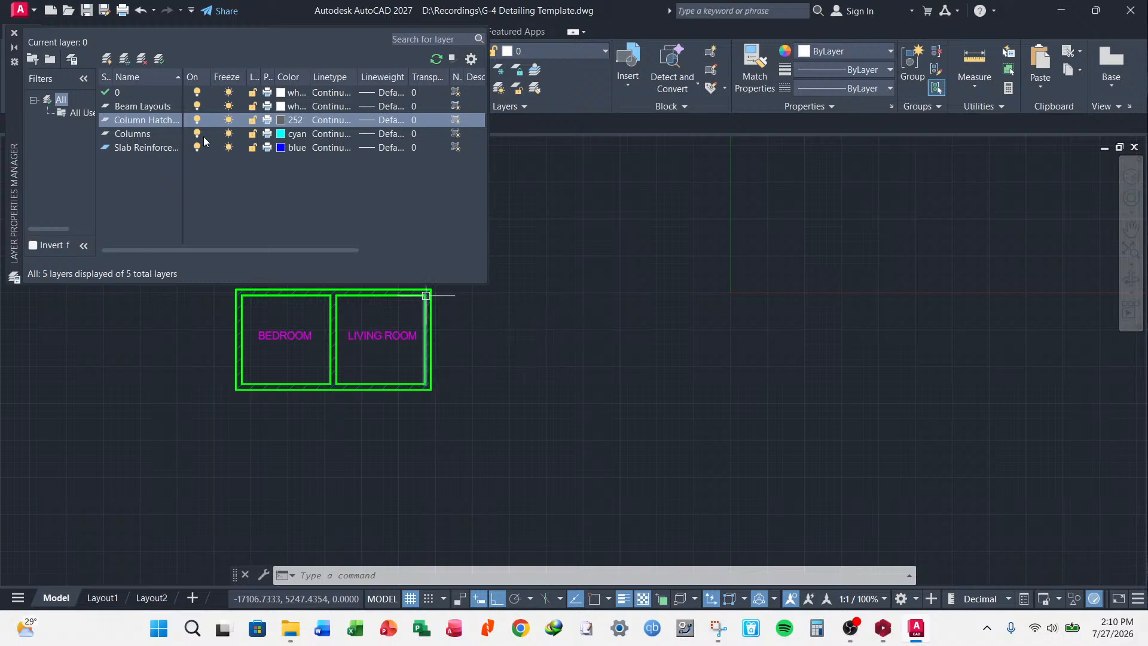
click(197, 88)
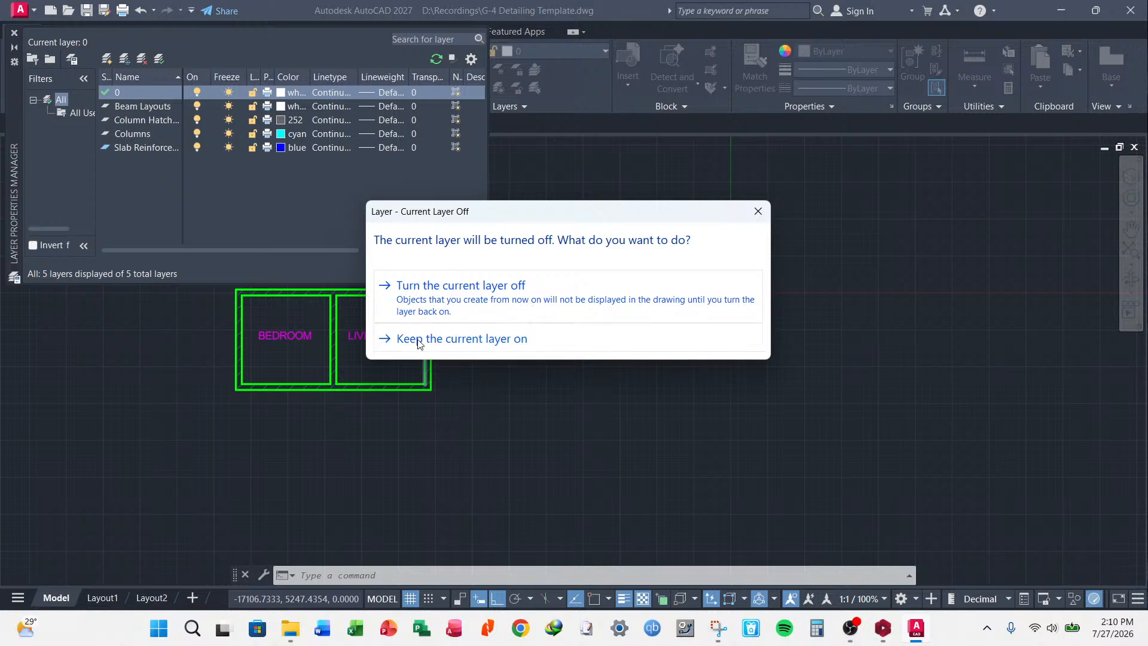
click(494, 310)
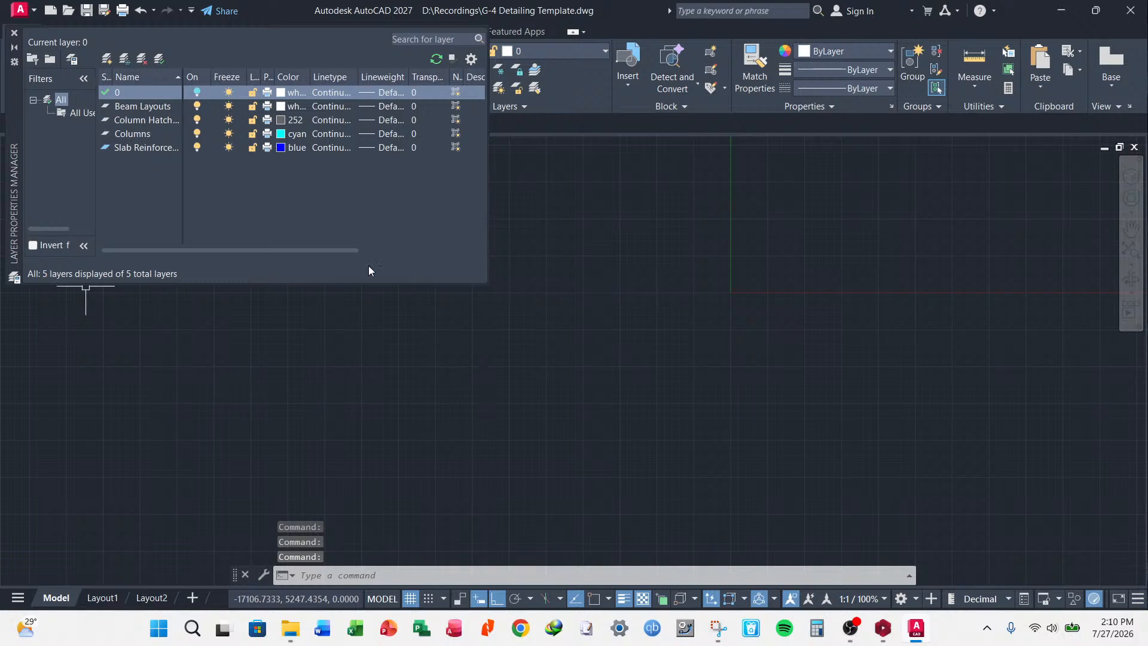
scroll(621, 388, down, 2)
scroll(621, 388, down, 2)
middle_drag(508, 345, 410, 410)
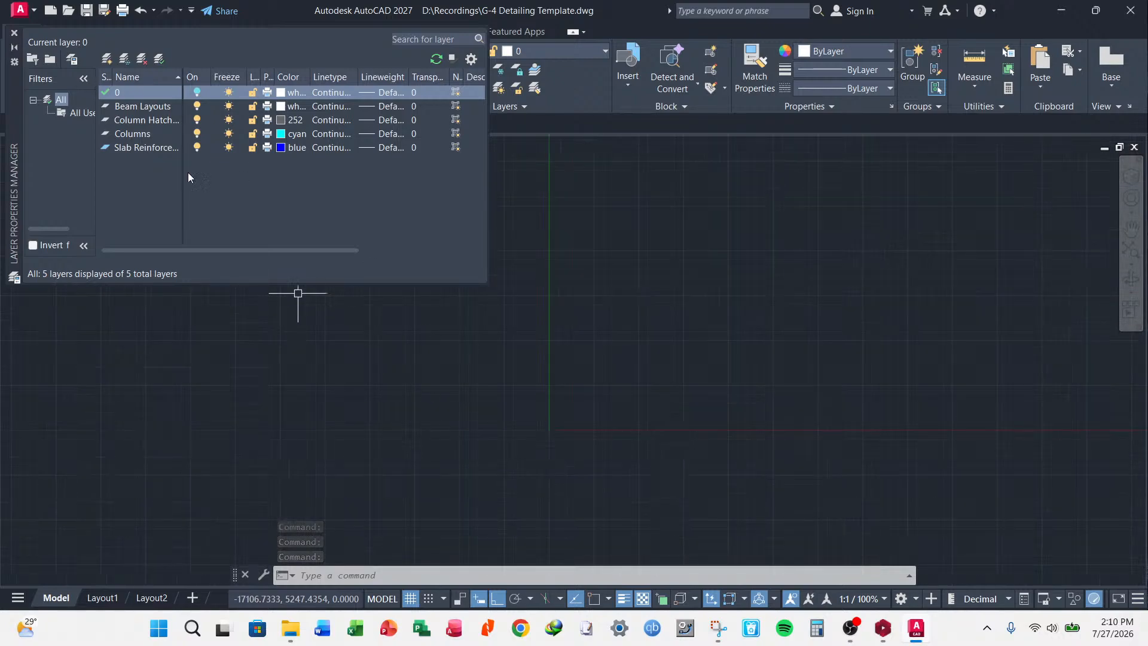
click(196, 92)
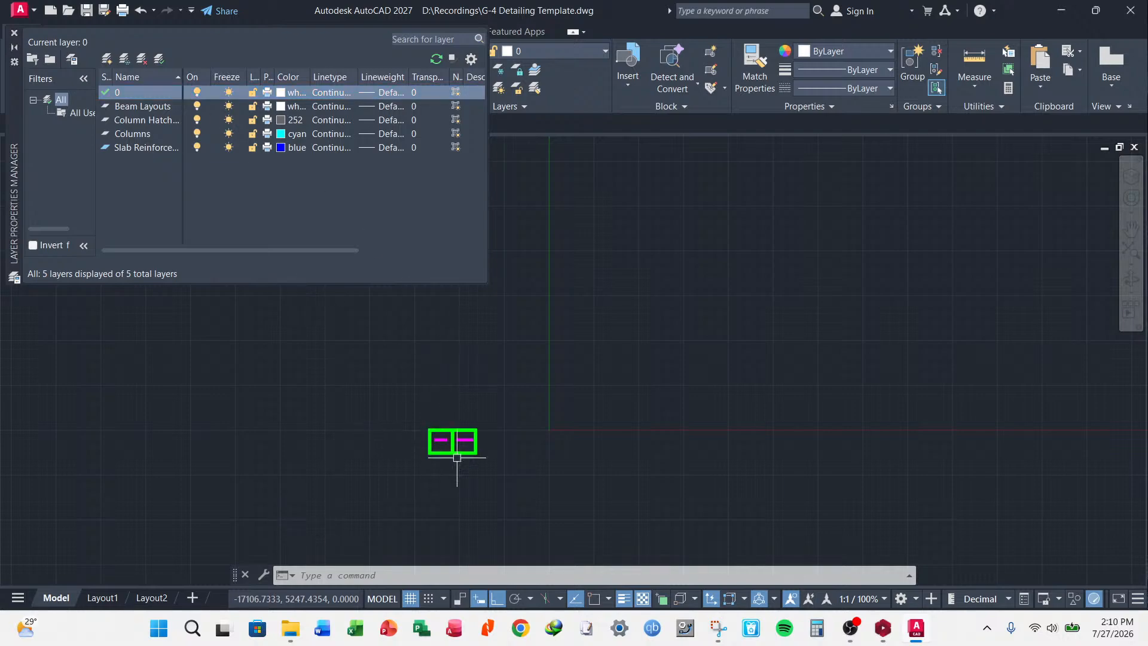
scroll(449, 452, up, 4)
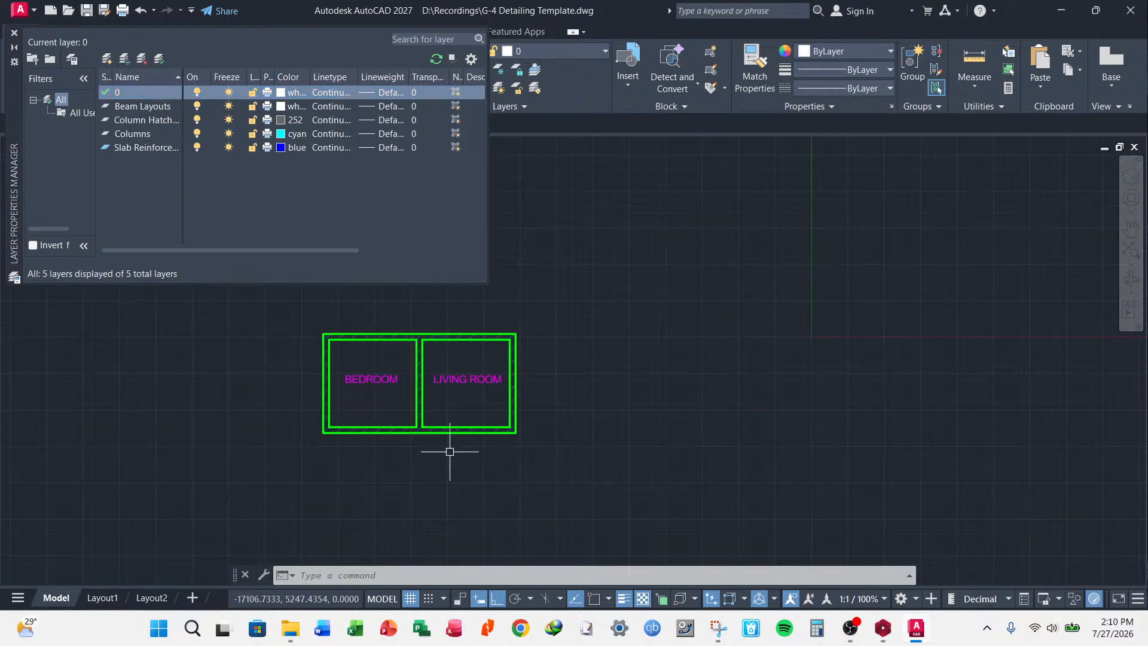
- Try to freeze the current layer 0, and make Beam Layouts the current layer with its visibility switched on
click(229, 93)
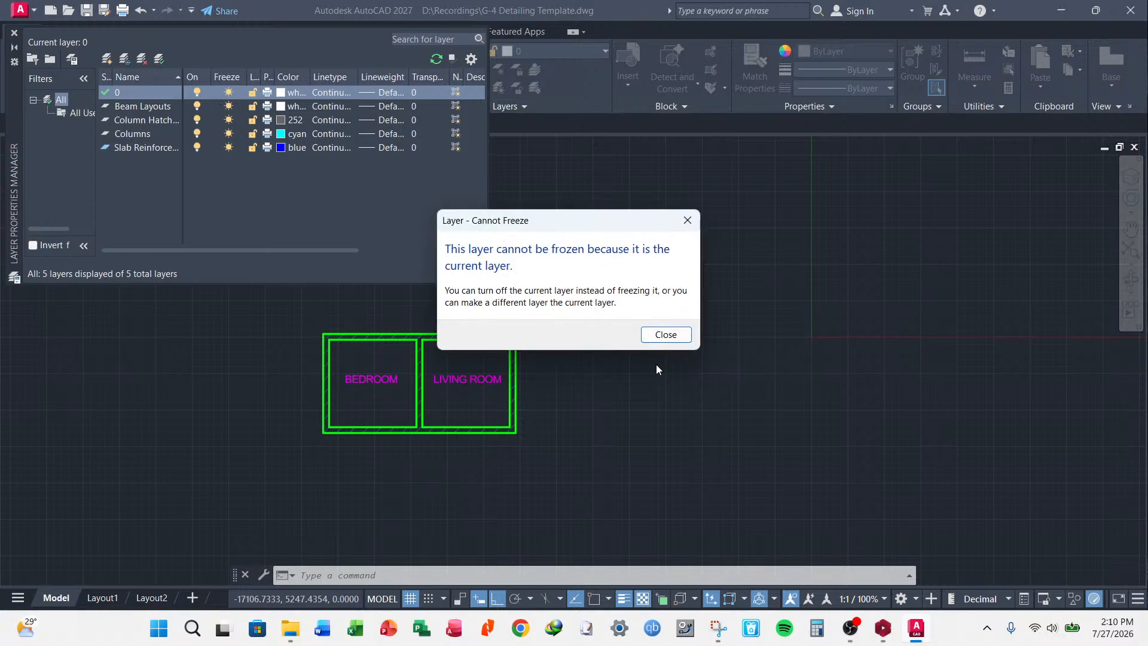
click(662, 334)
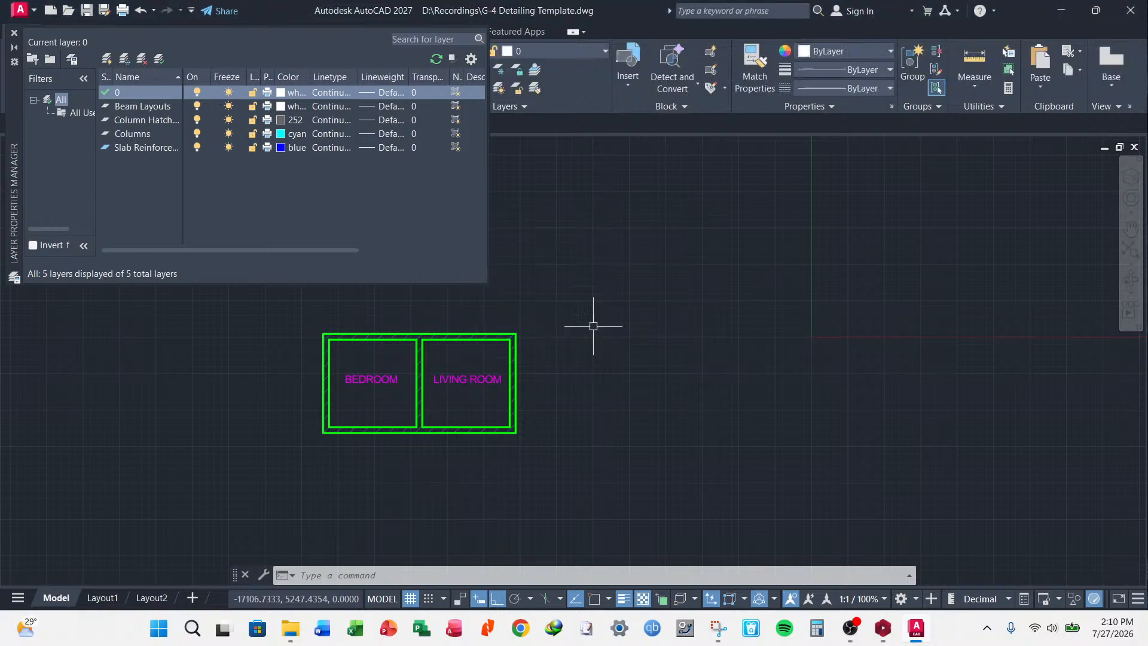
click(196, 108)
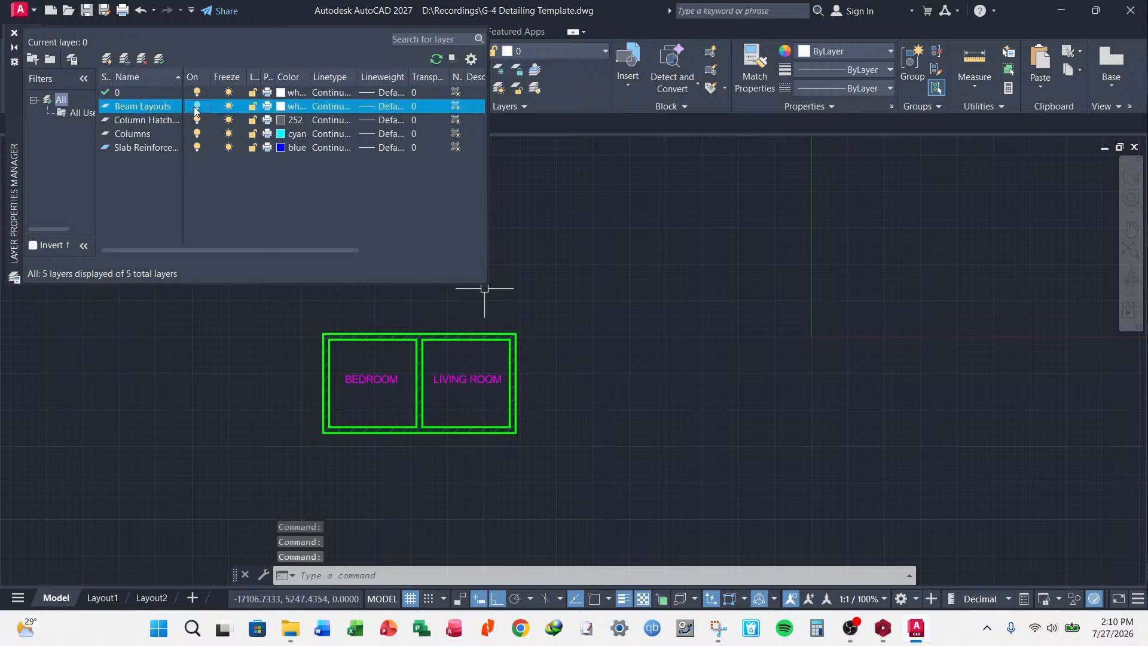
click(160, 61)
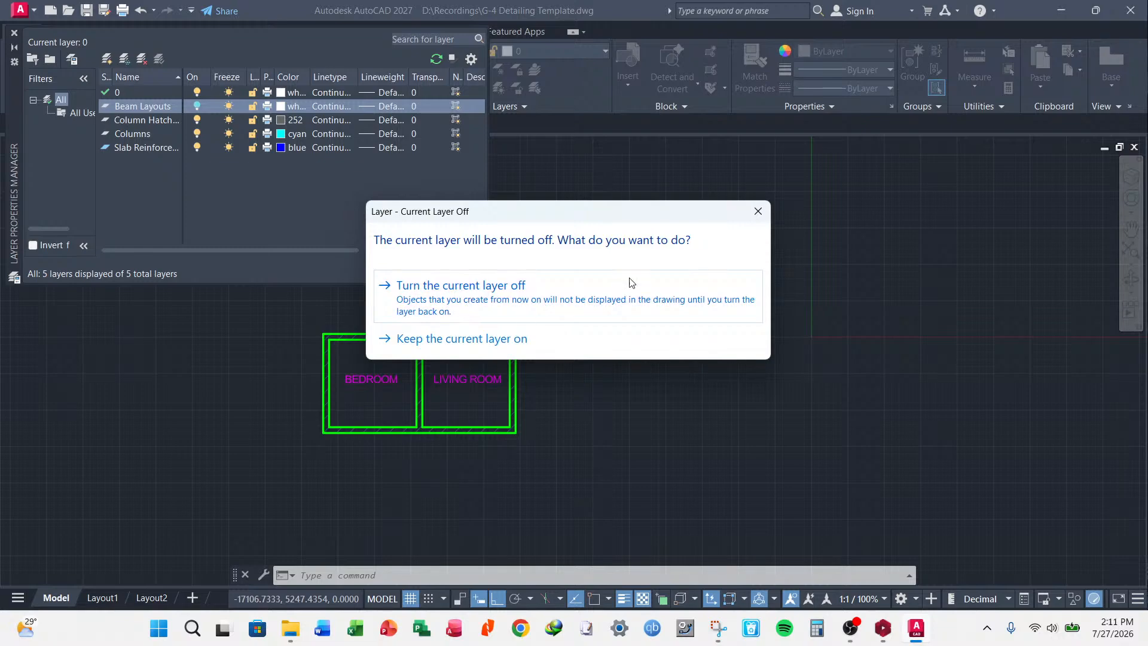
click(758, 212)
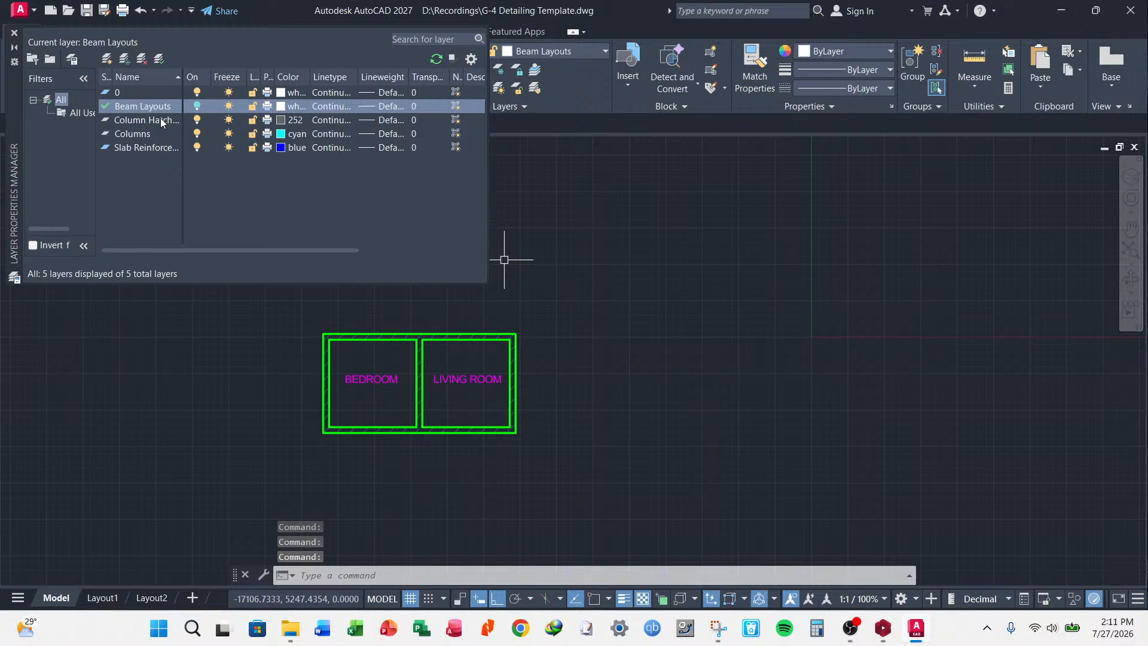
click(197, 106)
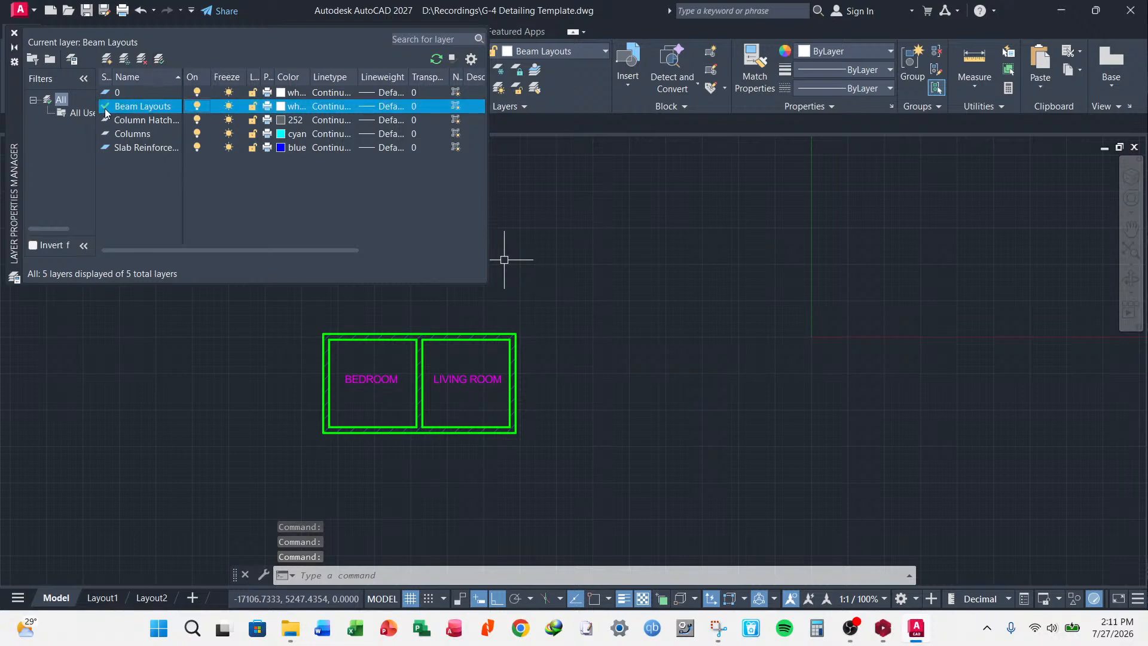
- Freeze layer 0 to hide the two-room plan and thaw it again
click(138, 93)
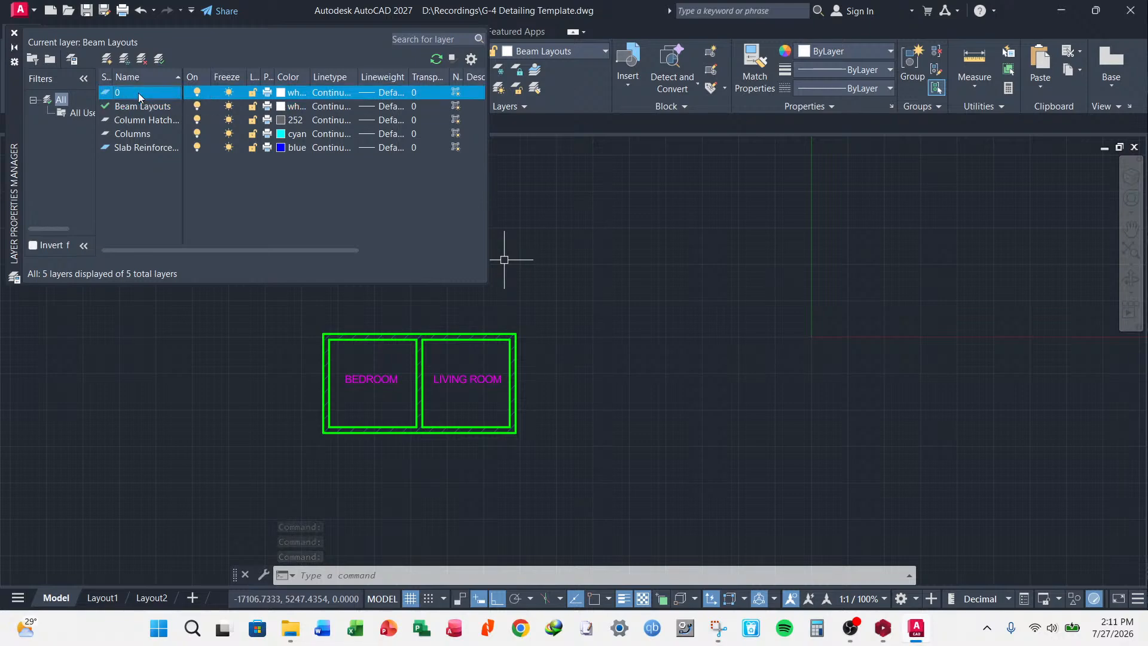
click(228, 92)
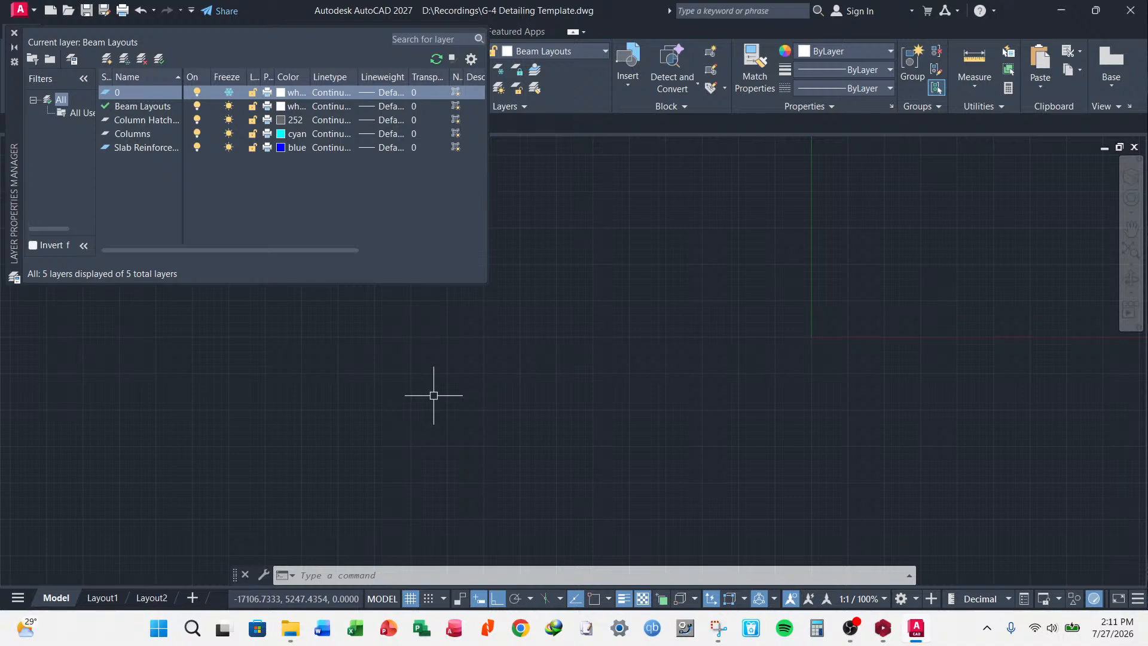
scroll(612, 340, down, 5)
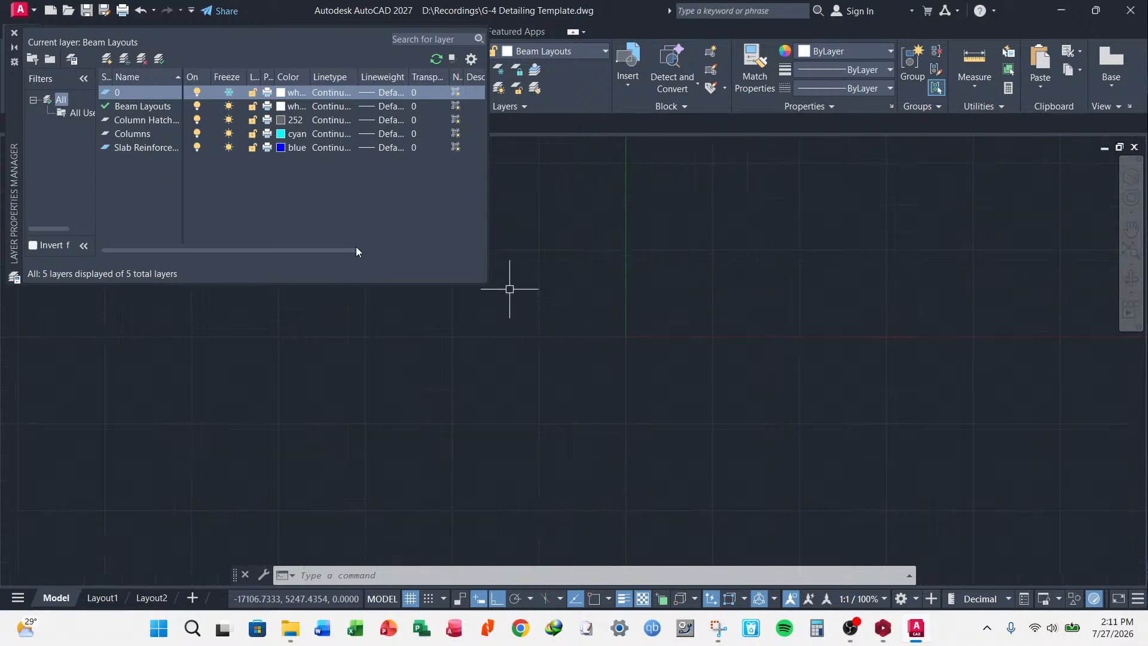
click(229, 93)
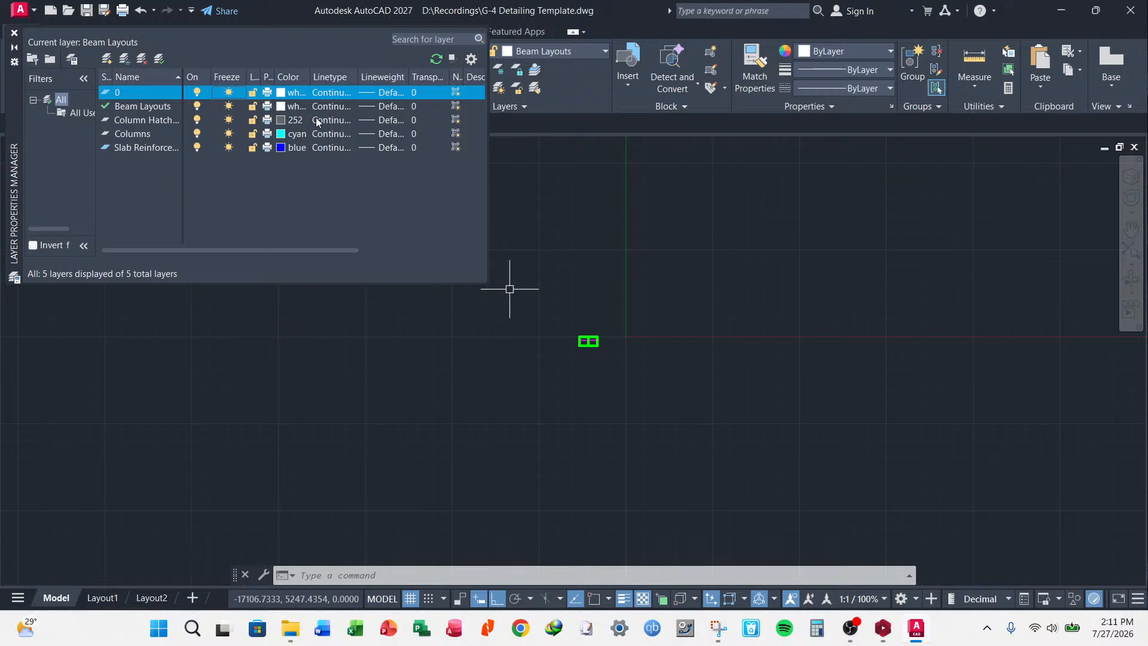
- Widen the Lock, Plot and Linetype columns of the layer list and sort the layers by the Lock property
mouse_move(272, 77)
mouse_down()
mouse_move(311, 78)
mouse_move(289, 78)
mouse_up()
click(256, 75)
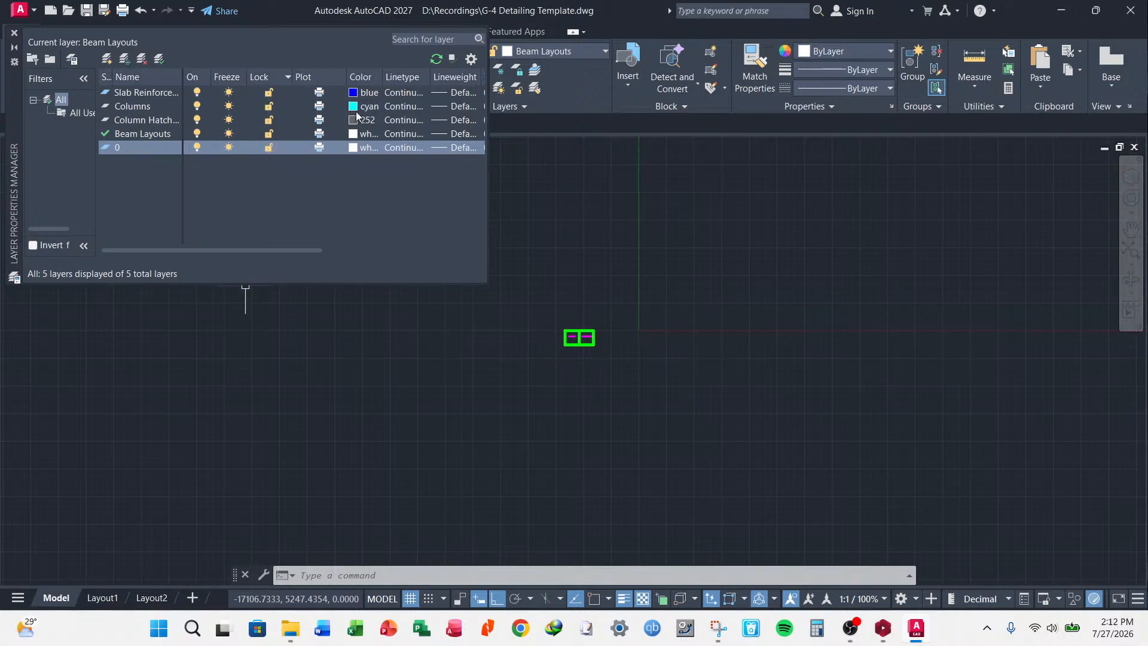
drag(337, 82, 331, 81)
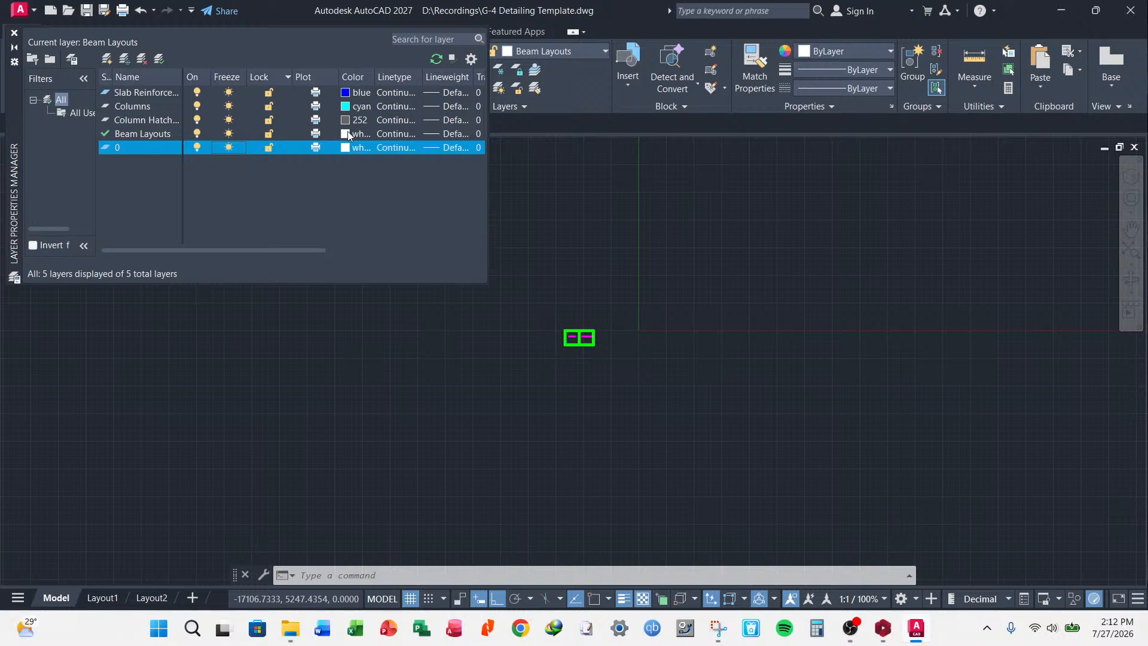
drag(271, 249, 322, 249)
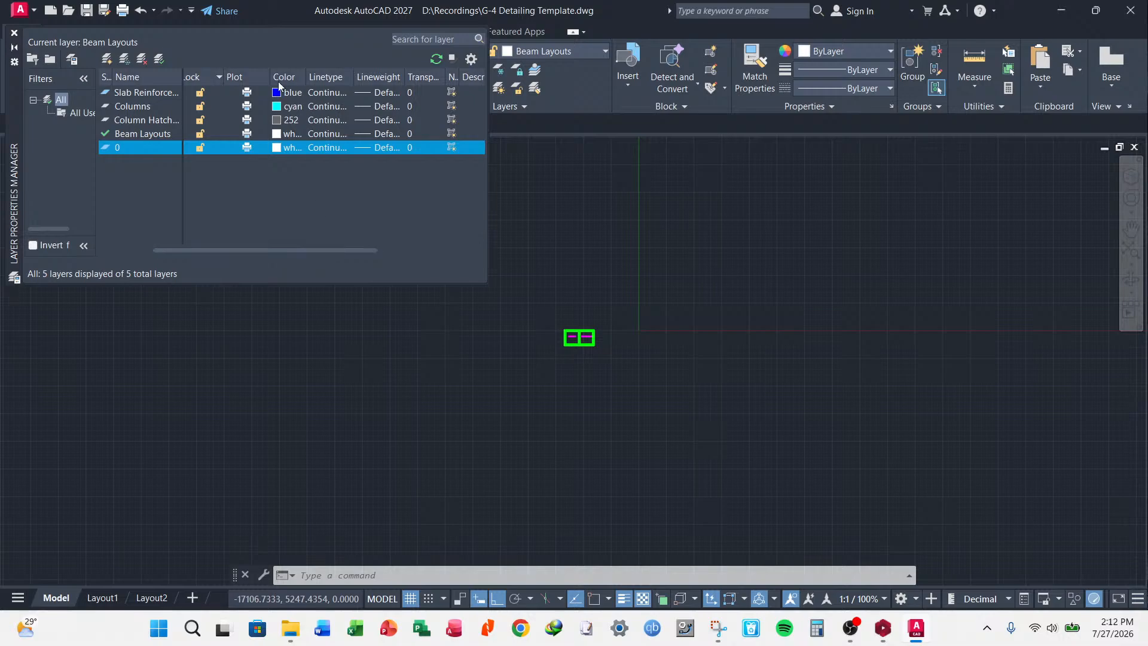
drag(353, 76, 380, 78)
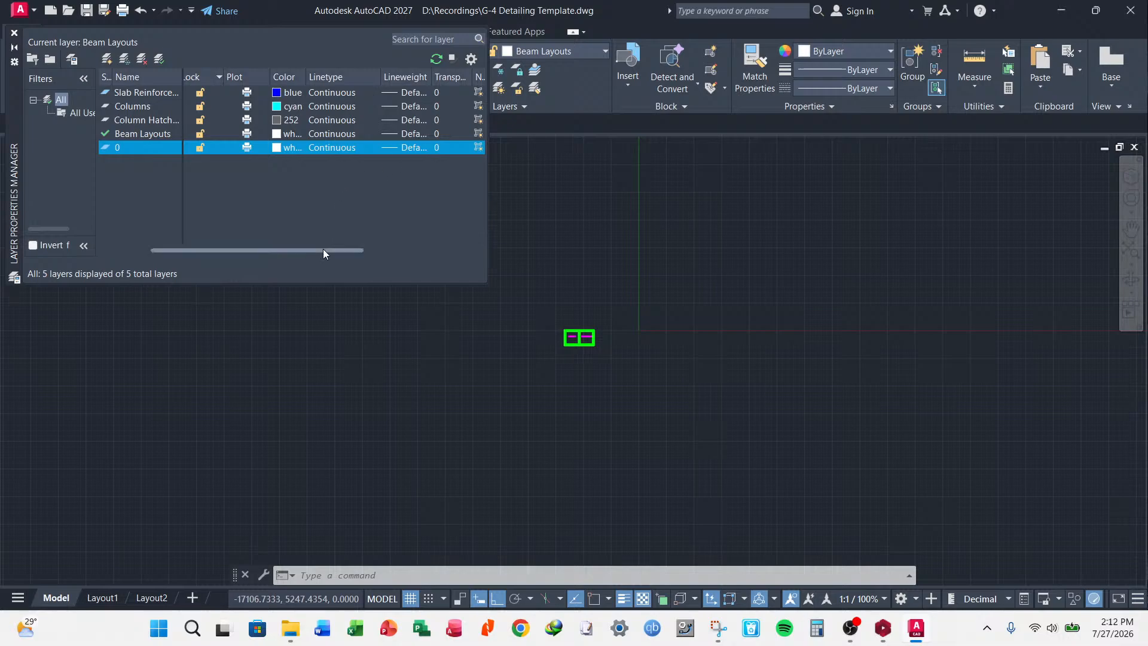
drag(323, 250, 150, 254)
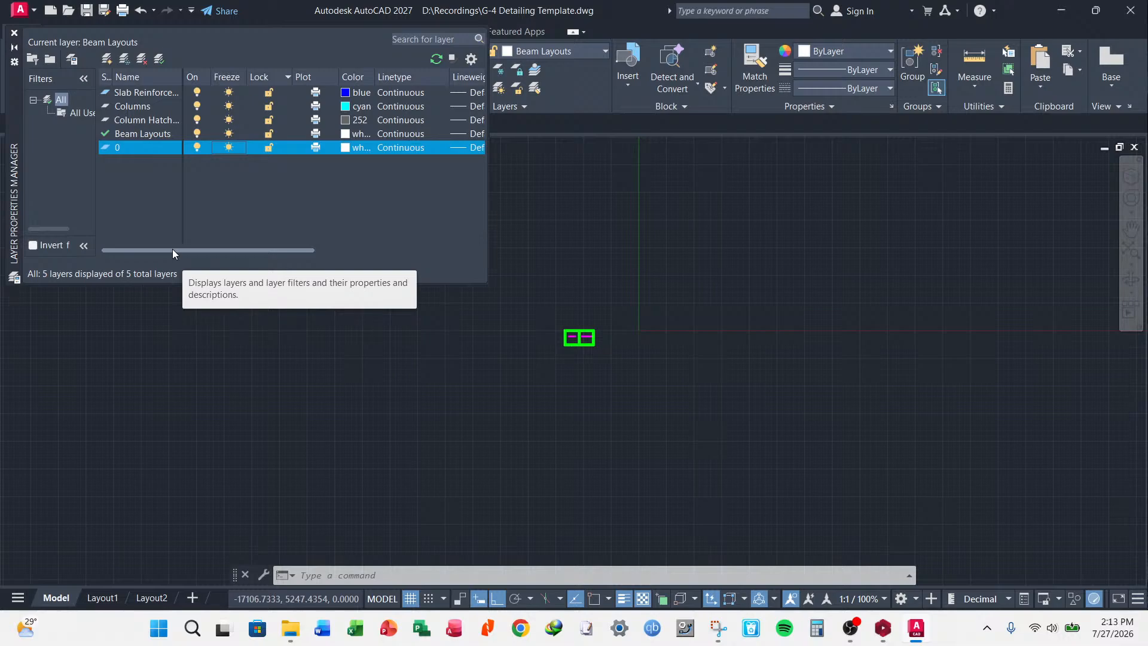
- Load the HIDDEN linetype from acadiso.lin through the Slab Reinforcement layer's linetype selection
click(412, 92)
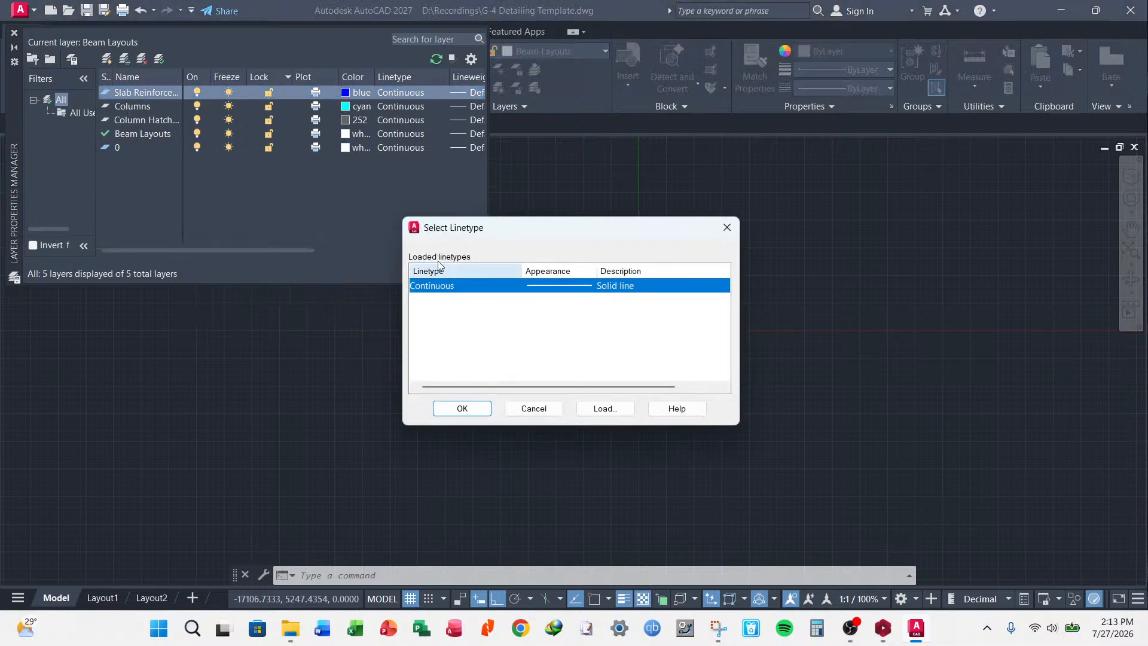
click(726, 228)
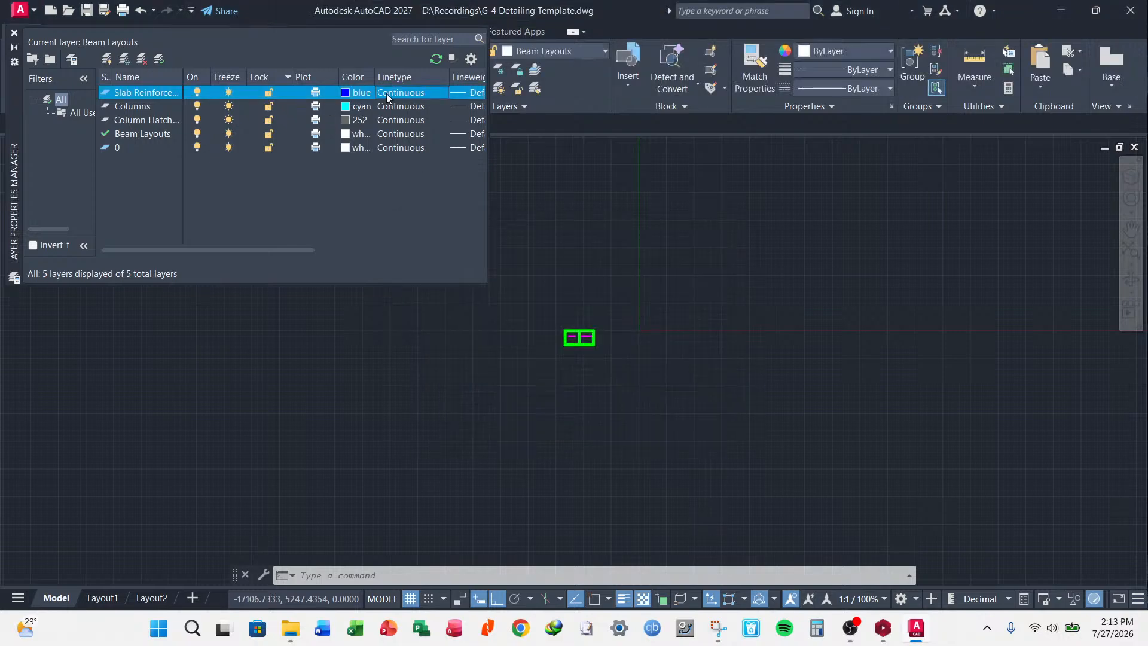
click(435, 92)
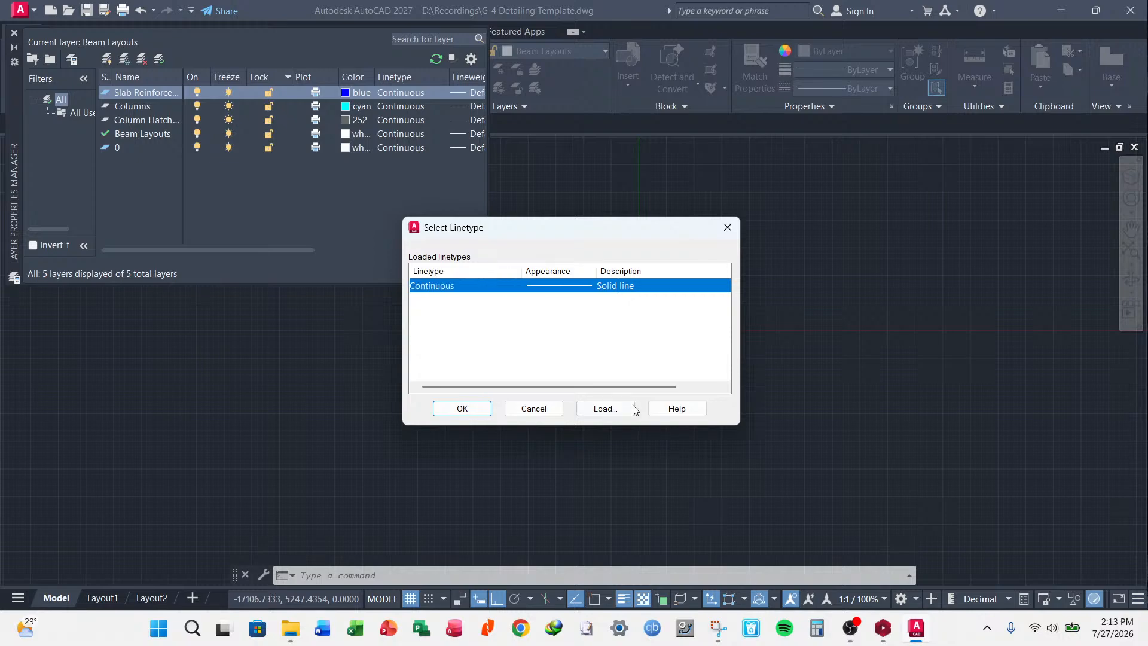
click(605, 408)
scroll(574, 314, down, 4)
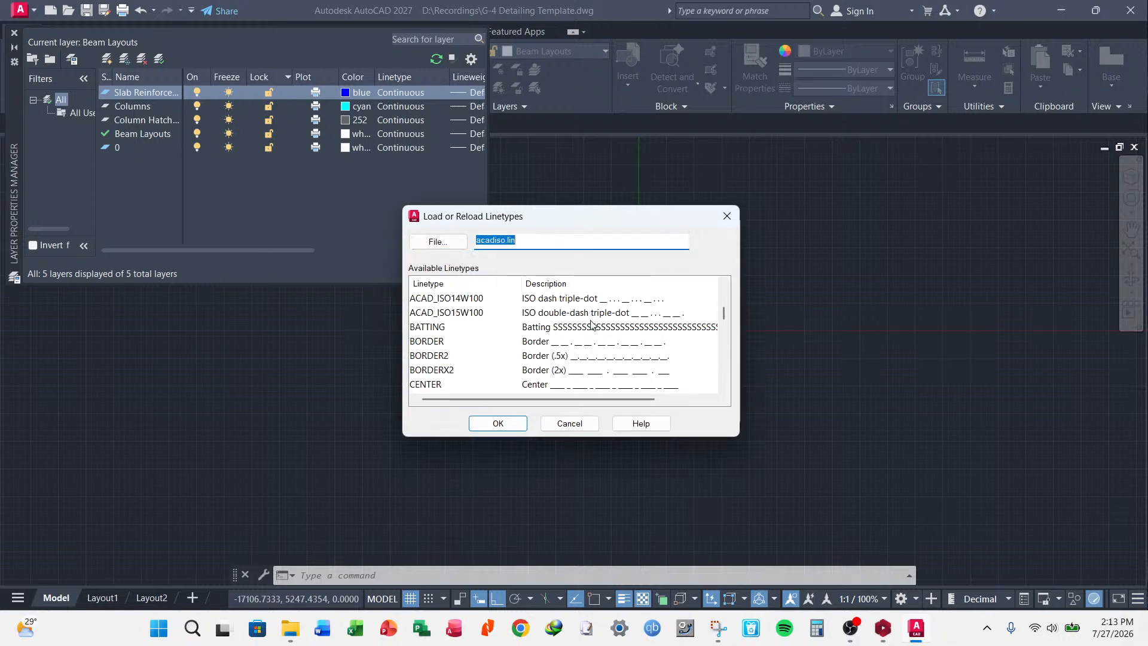
scroll(568, 365, down, 2)
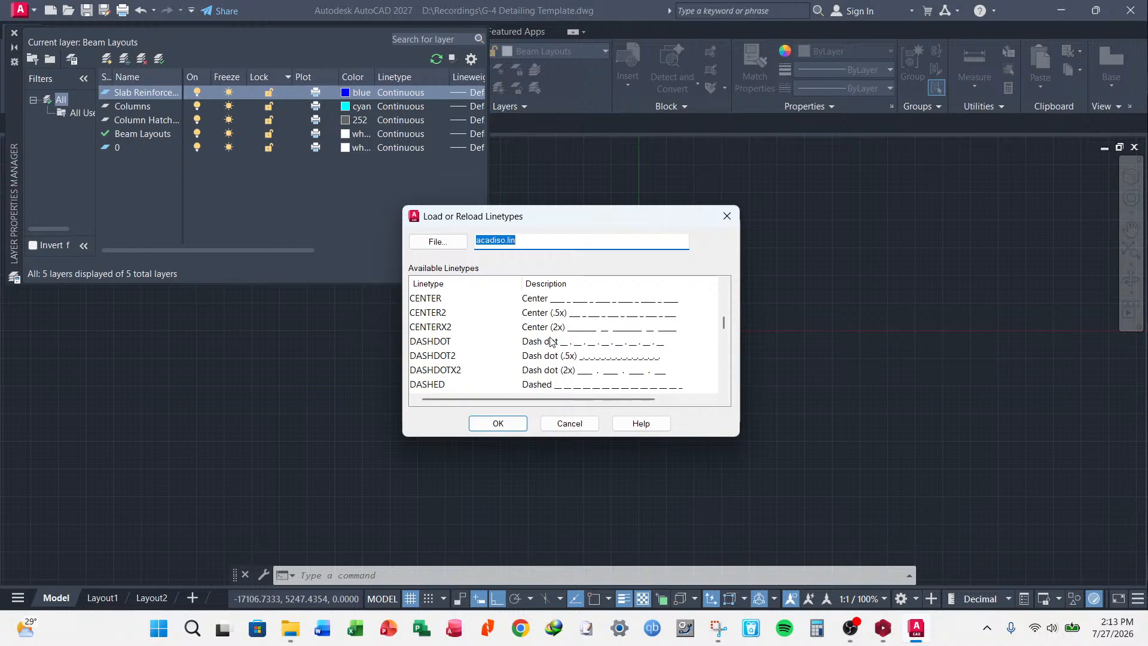
scroll(574, 340, down, 8)
scroll(572, 353, up, 8)
scroll(511, 375, down, 2)
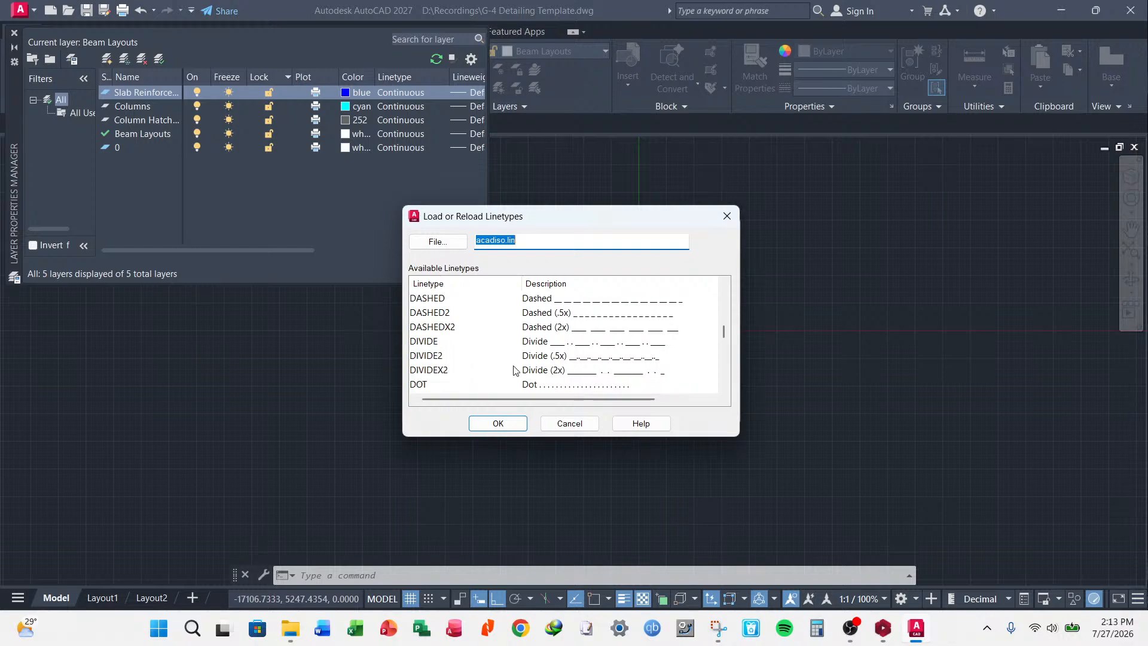
scroll(529, 358, down, 3)
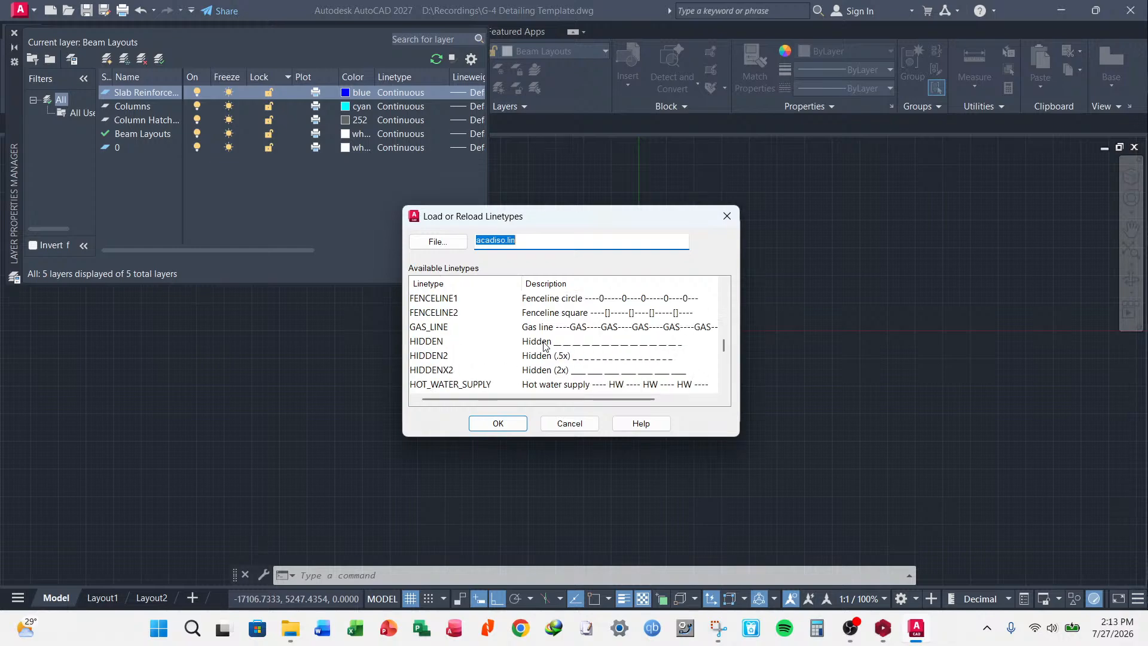
click(545, 345)
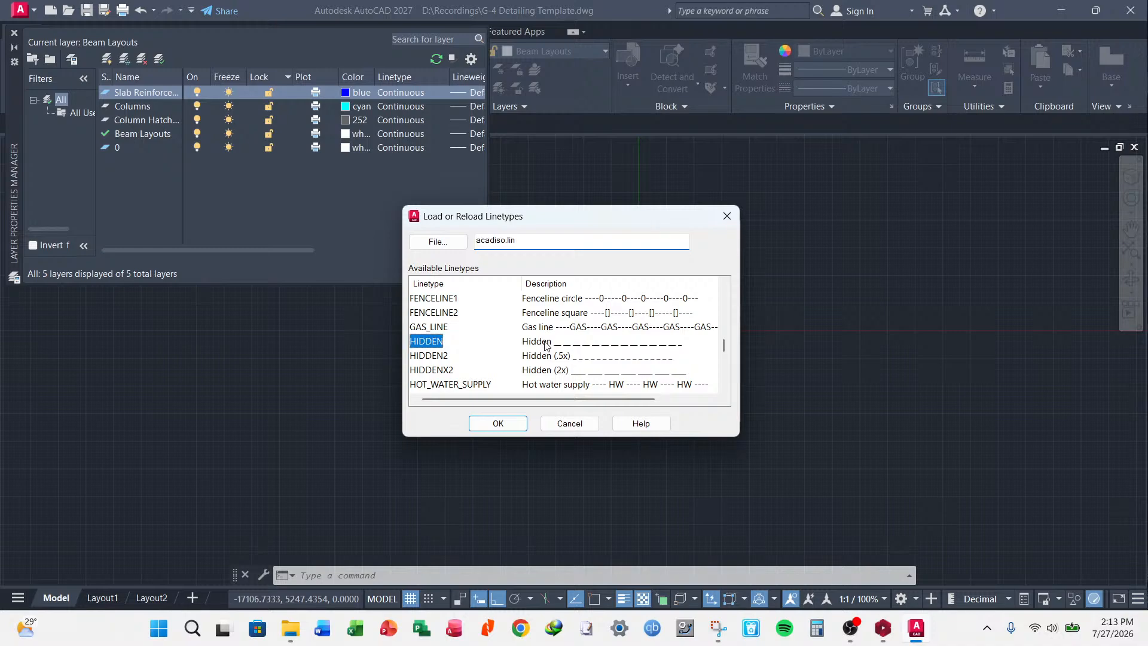
double_click(545, 346)
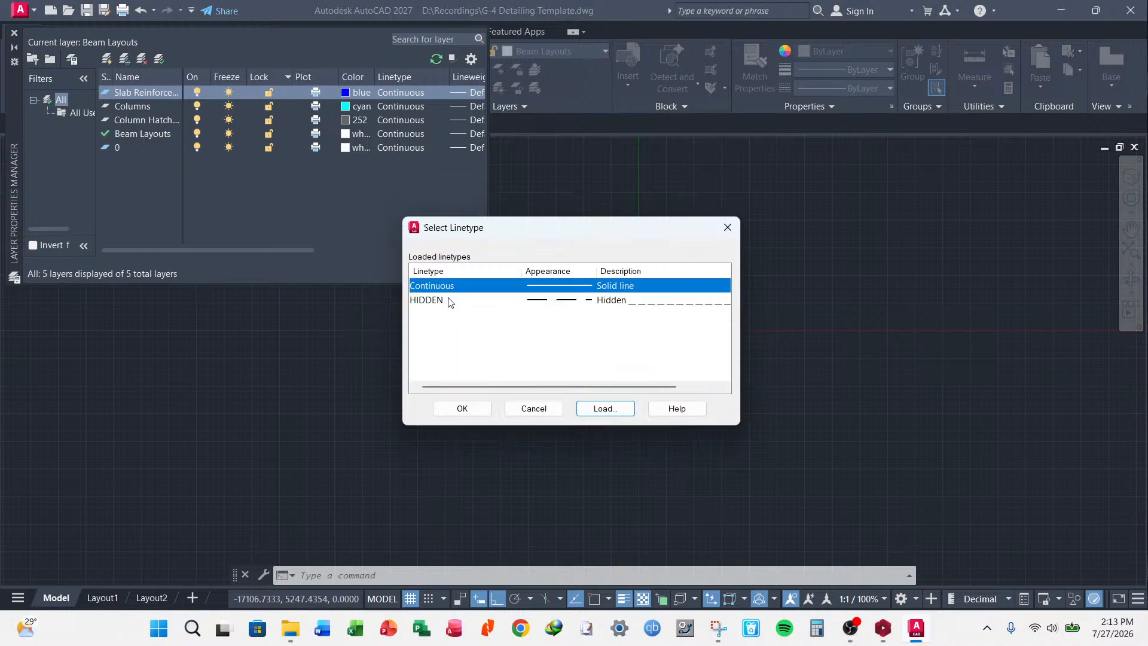
- Load the PHANTOM linetype from acadiso.lin into the list of loaded linetypes
click(601, 408)
scroll(562, 375, down, 6)
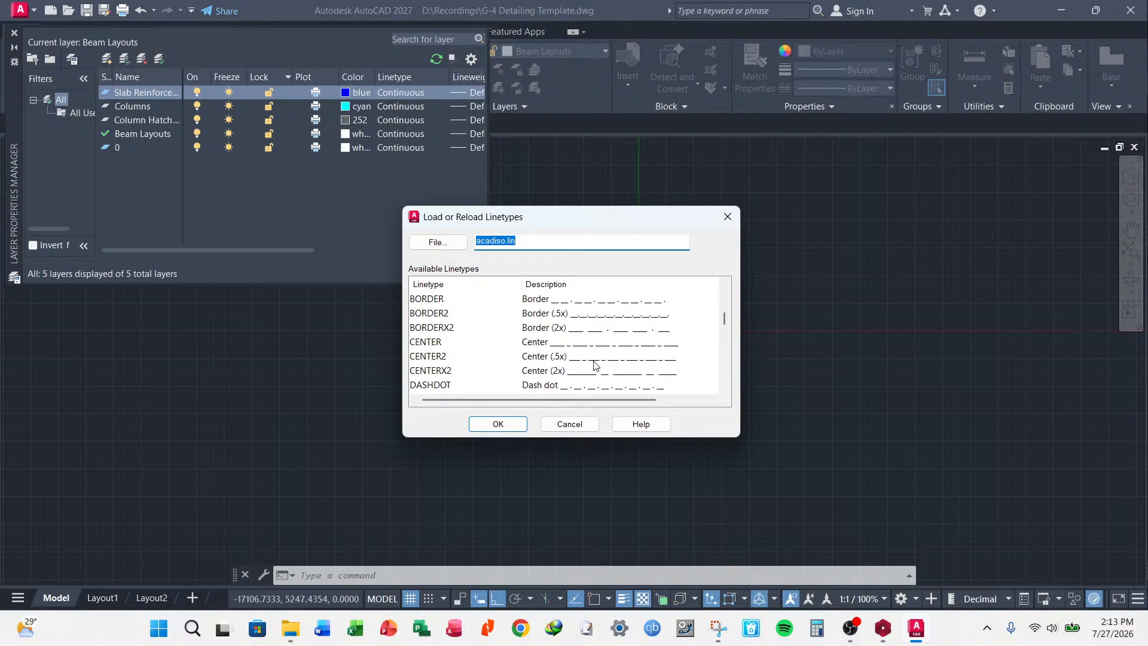
scroll(544, 360, down, 7)
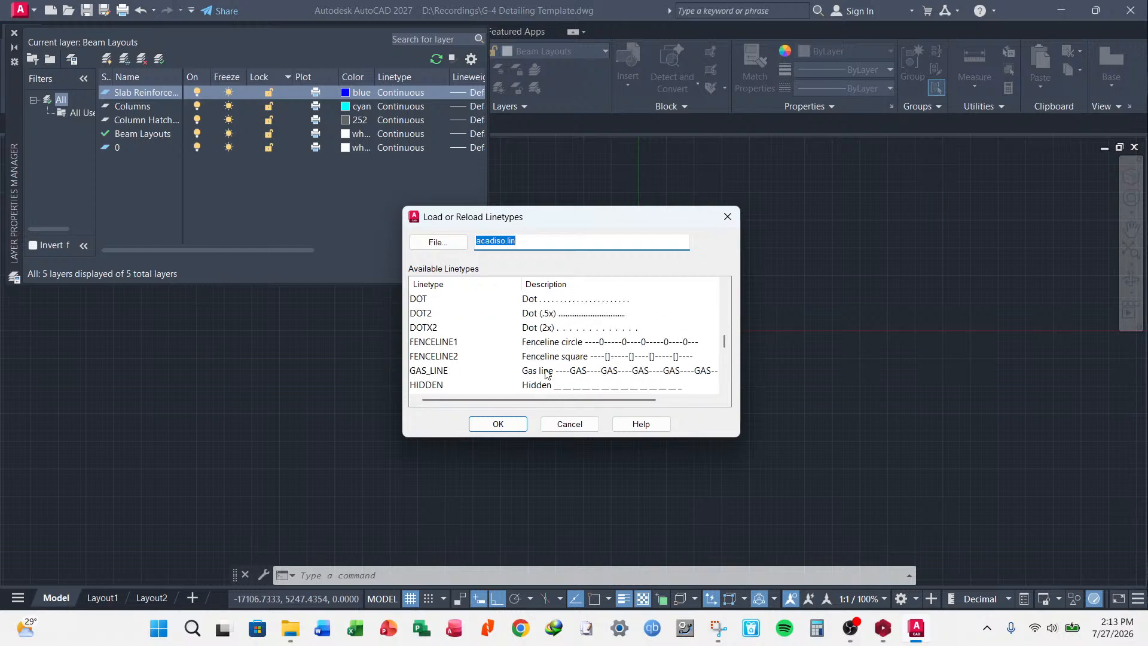
scroll(536, 350, up, 1)
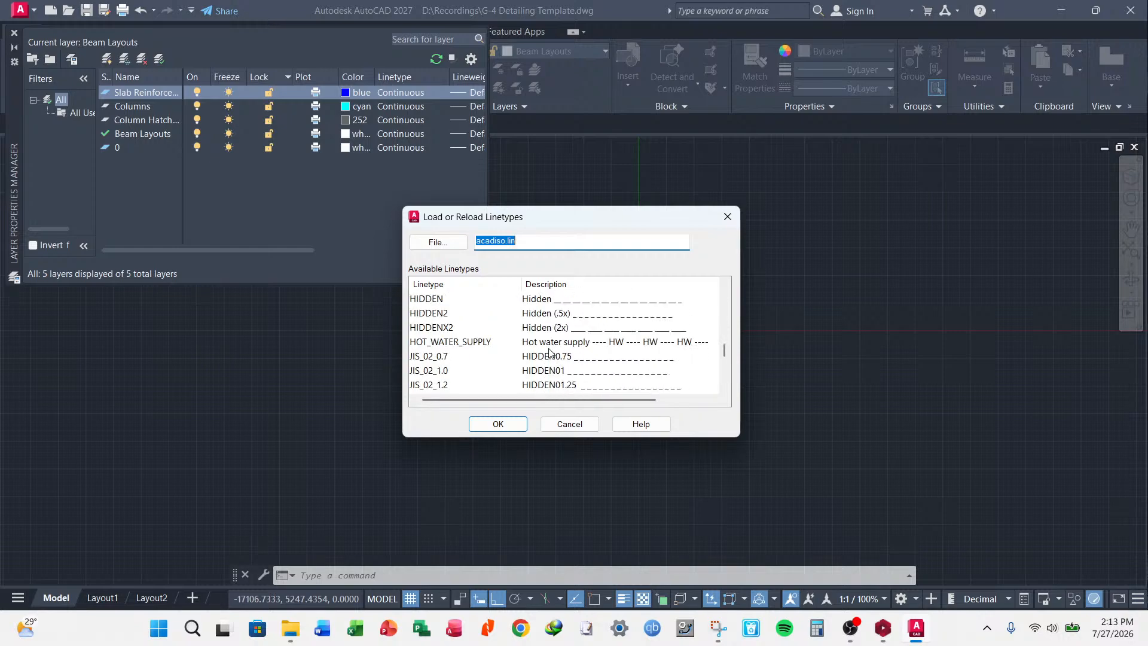
scroll(548, 352, down, 3)
scroll(550, 351, down, 3)
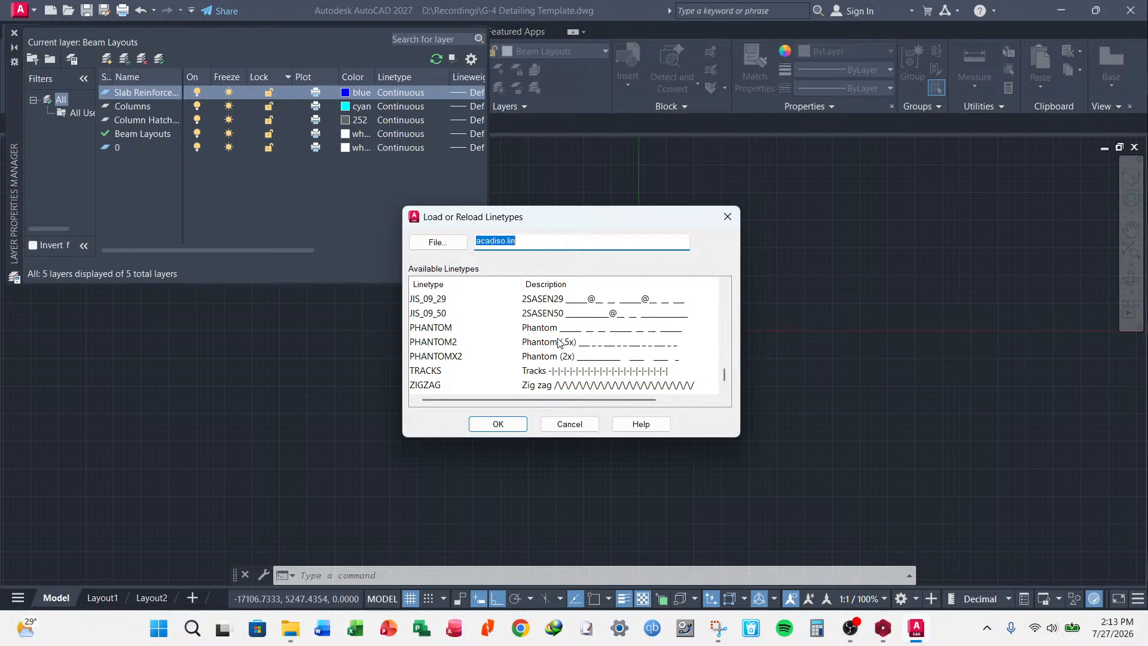
click(556, 329)
click(507, 426)
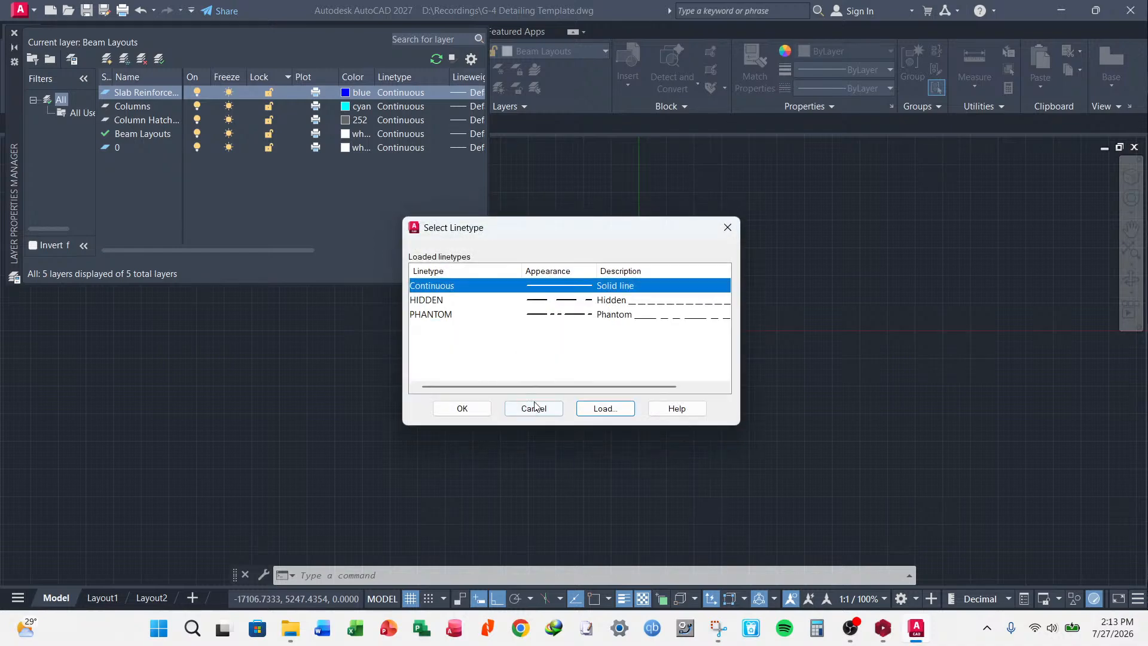
- Load the CENTER linetype from acadiso.lin and accept the selection, keeping Continuous for the Slab Reinforcement layer
click(606, 408)
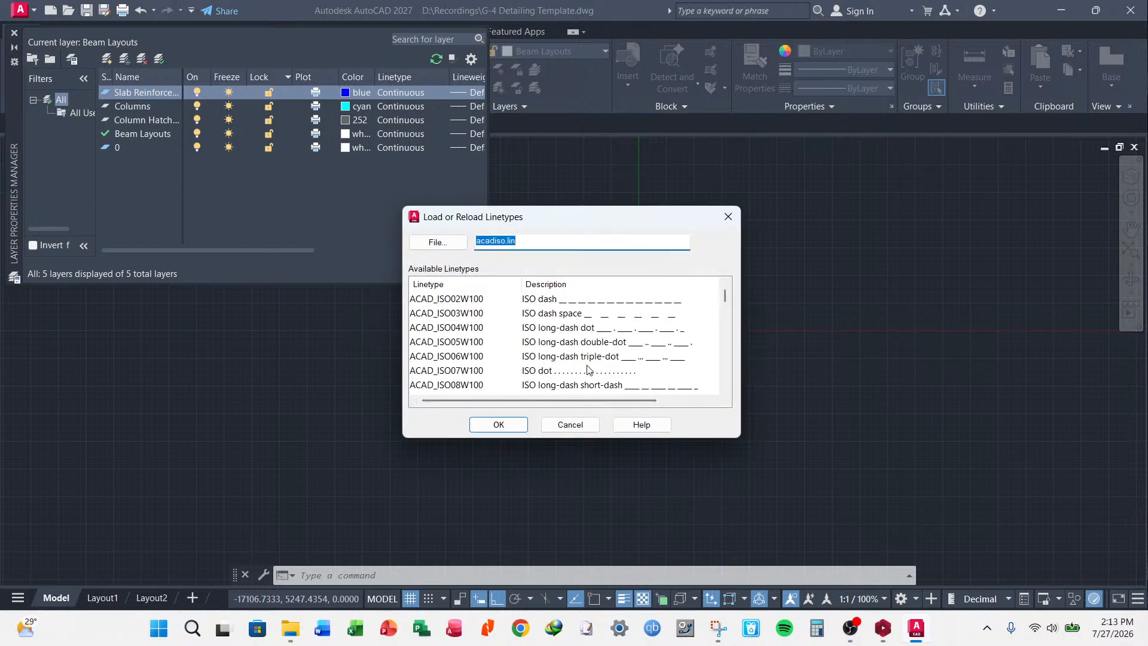
scroll(588, 369, down, 3)
scroll(588, 369, down, 1)
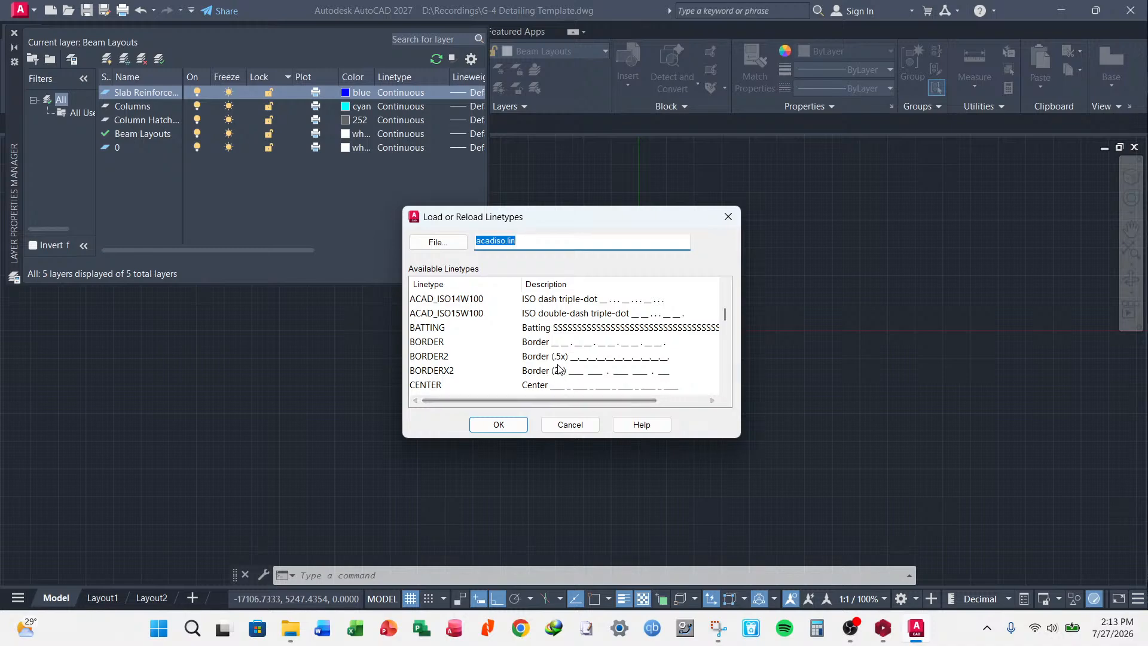
scroll(559, 369, down, 1)
click(536, 346)
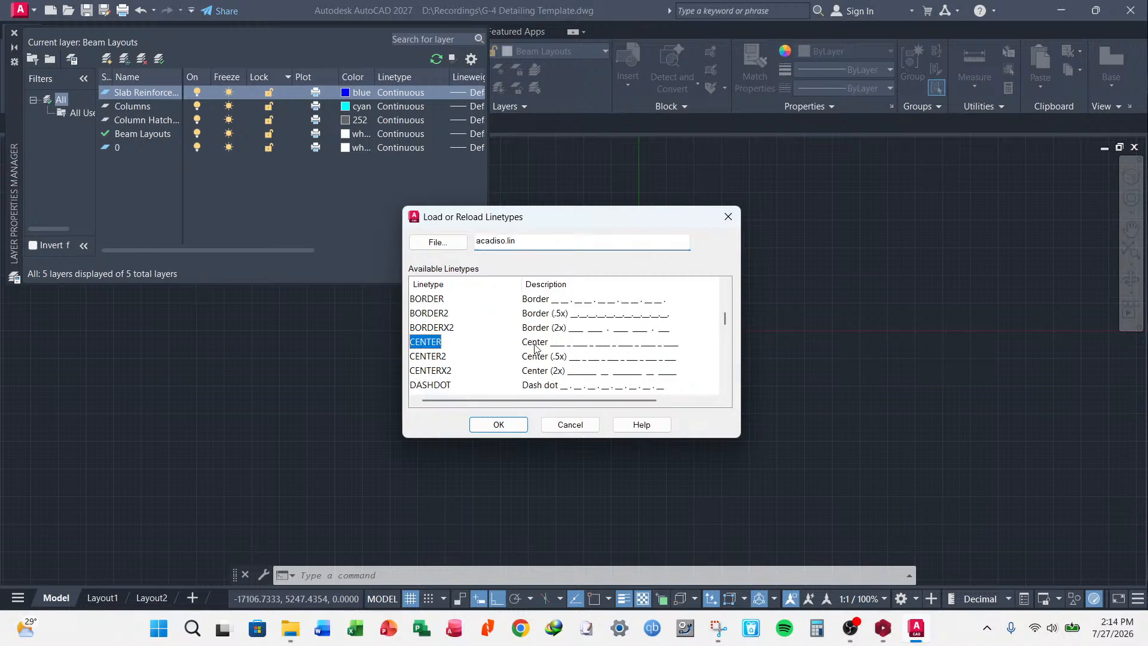
double_click(536, 346)
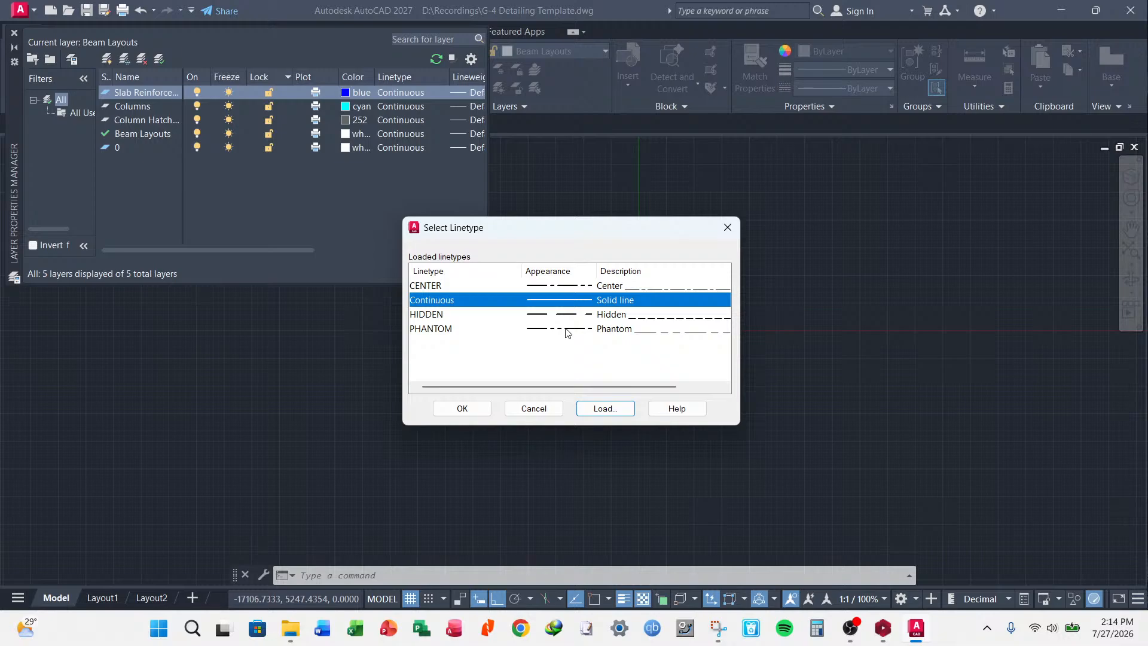
click(470, 411)
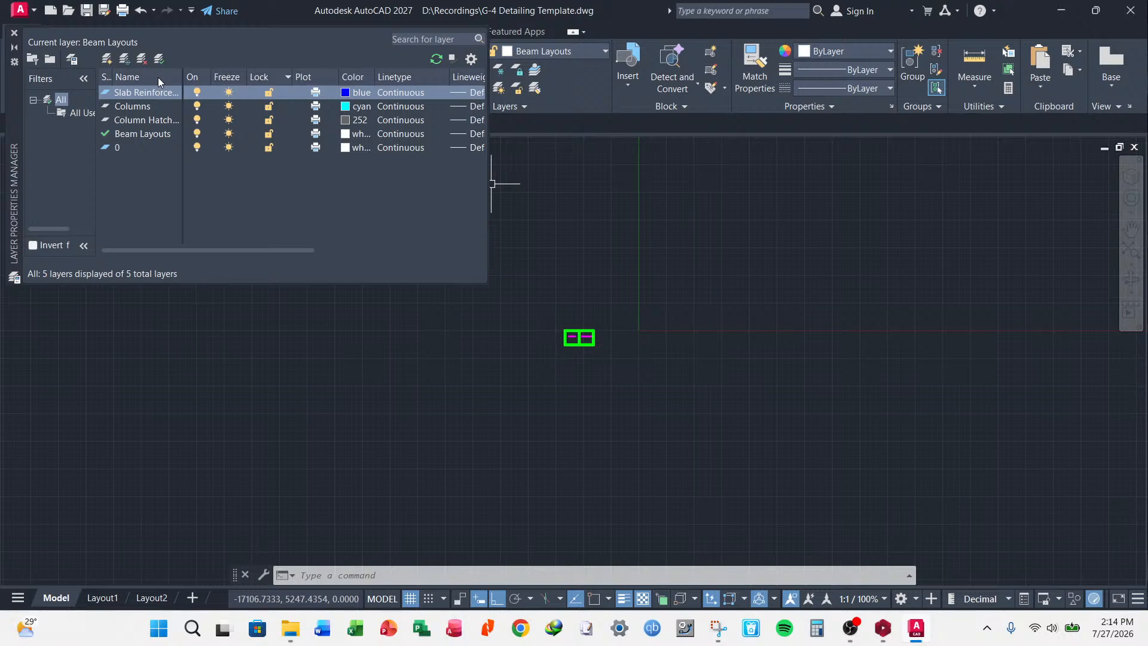
click(145, 134)
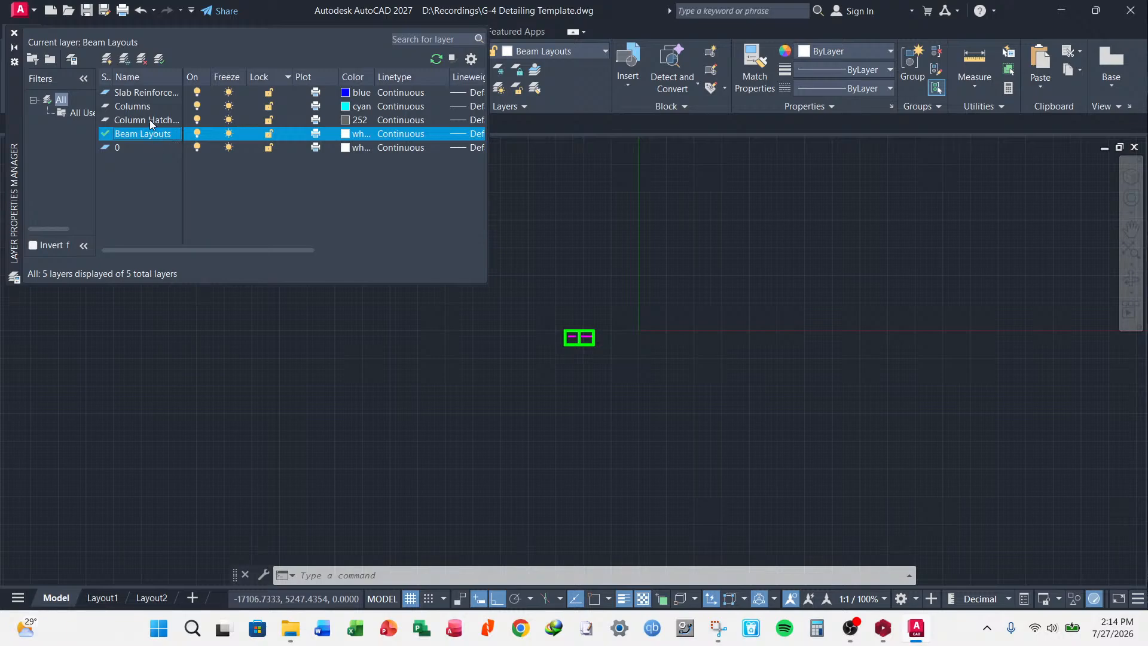
click(143, 120)
click(138, 106)
click(145, 94)
click(143, 133)
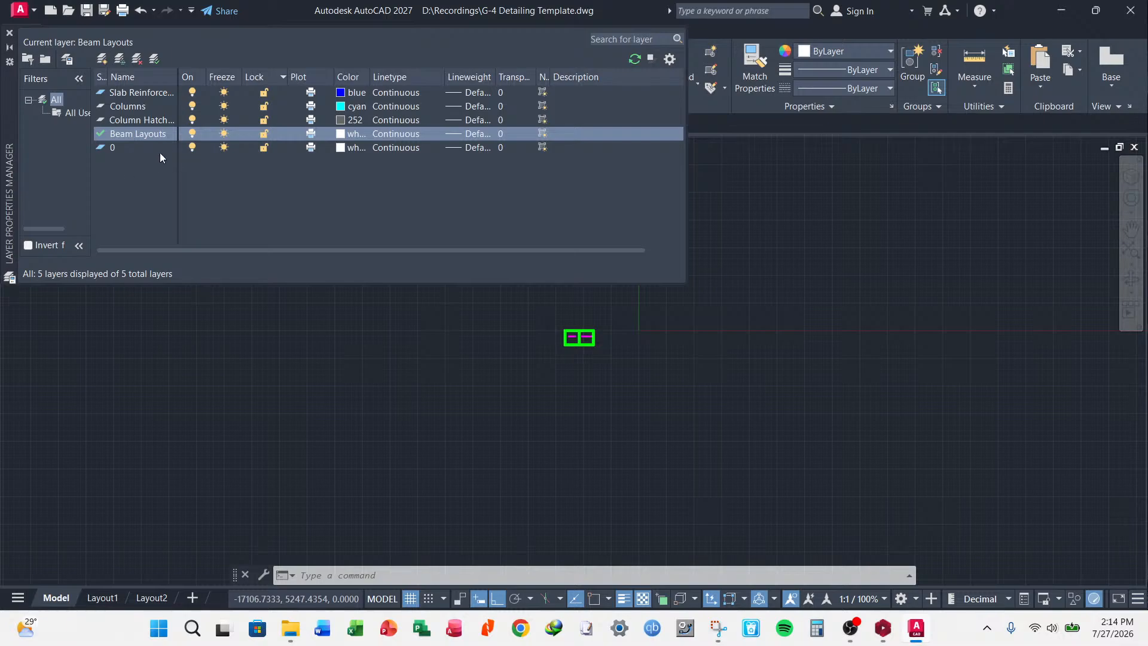
- Set the Slab Reinforcement layer's lineweight to 0.50 mm
click(476, 92)
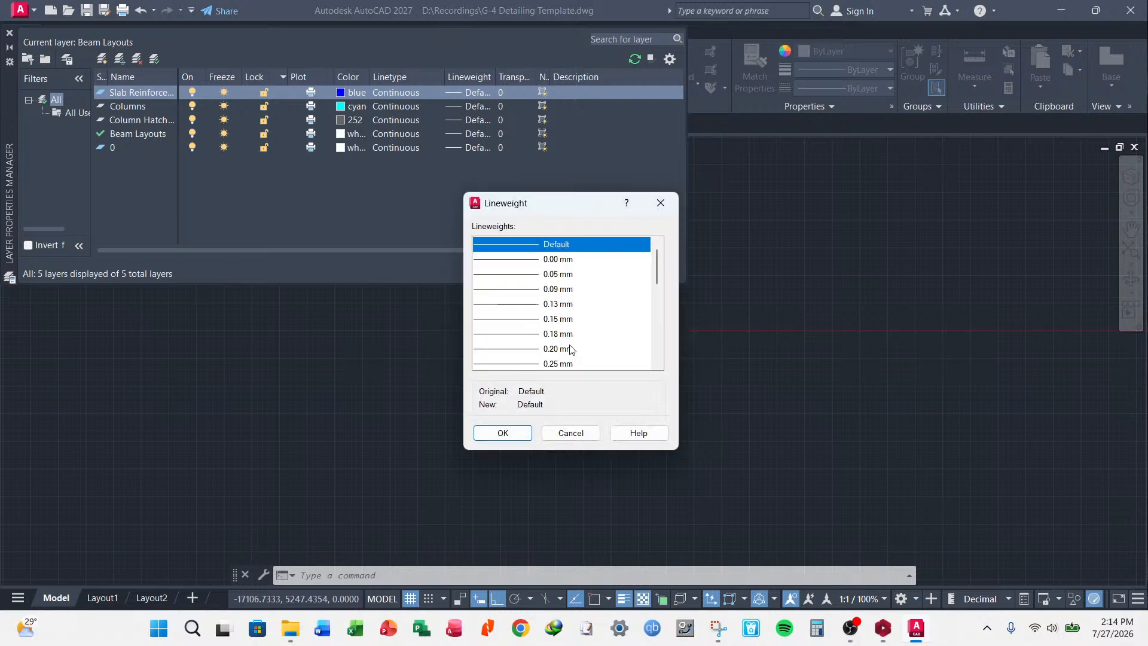
scroll(553, 335, down, 1)
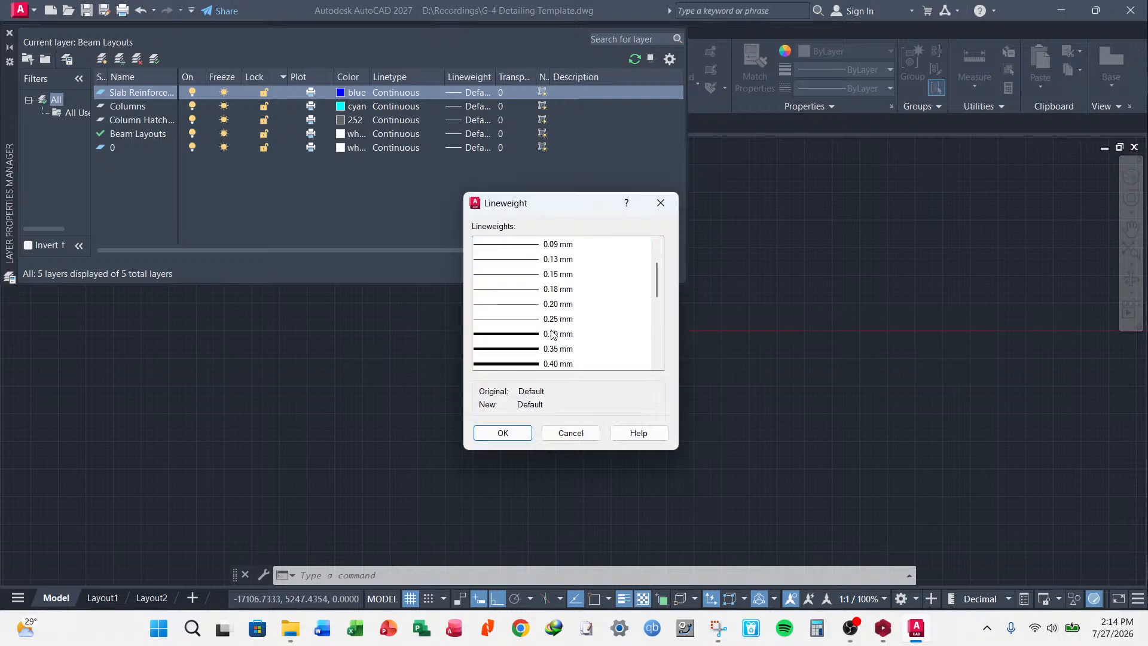
scroll(553, 334, down, 1)
click(553, 334)
click(504, 430)
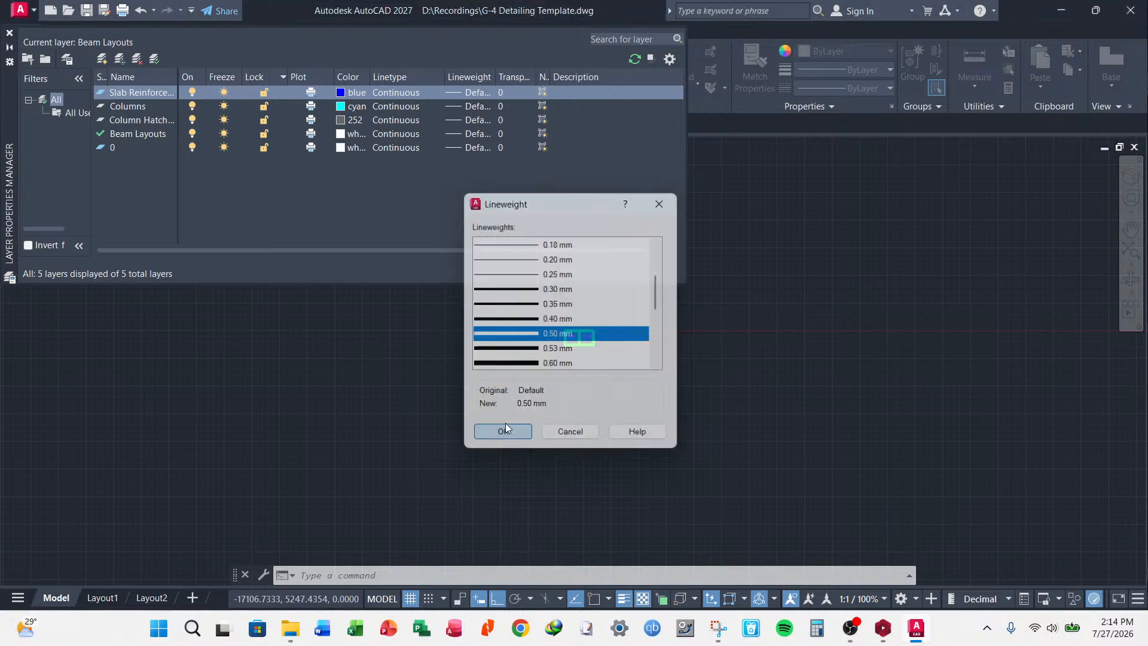
scroll(584, 333, up, 10)
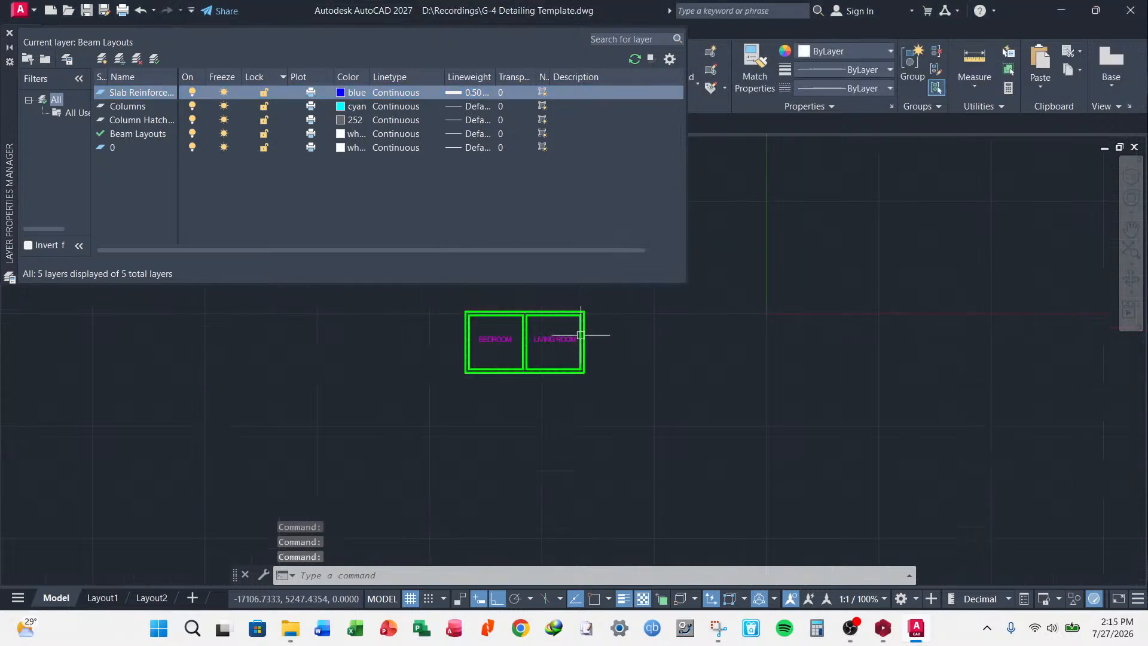
scroll(560, 347, down, 10)
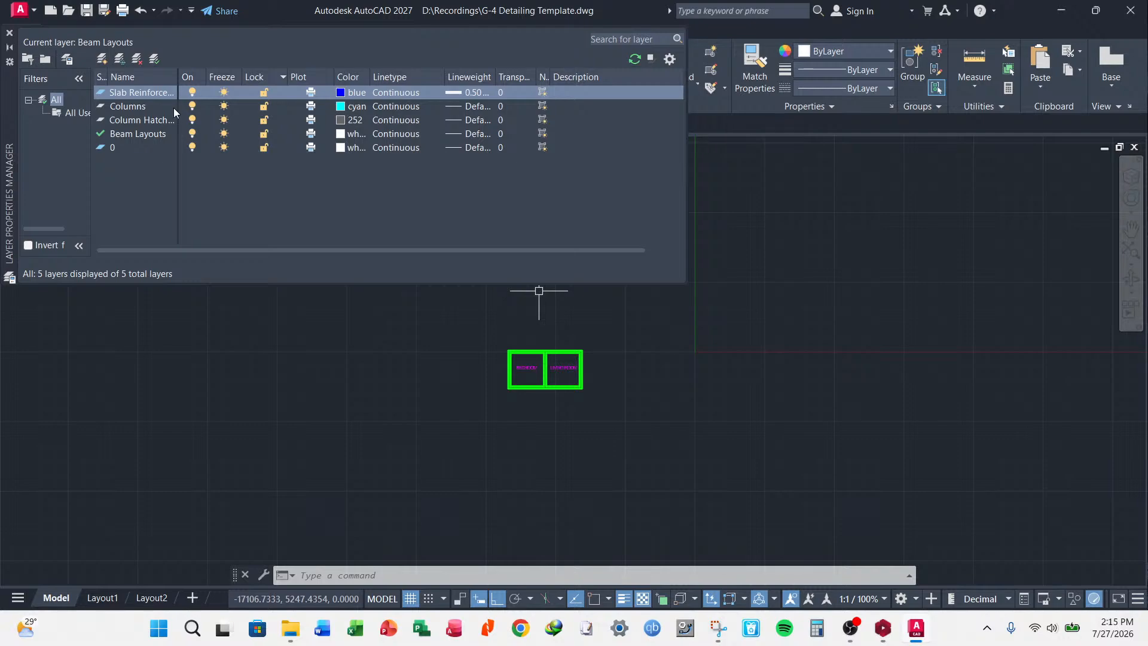
- Create a new layer named Beam Reinforce from the Slab Reinforcement layer, plus a second one named ments
click(103, 59)
text(Be)
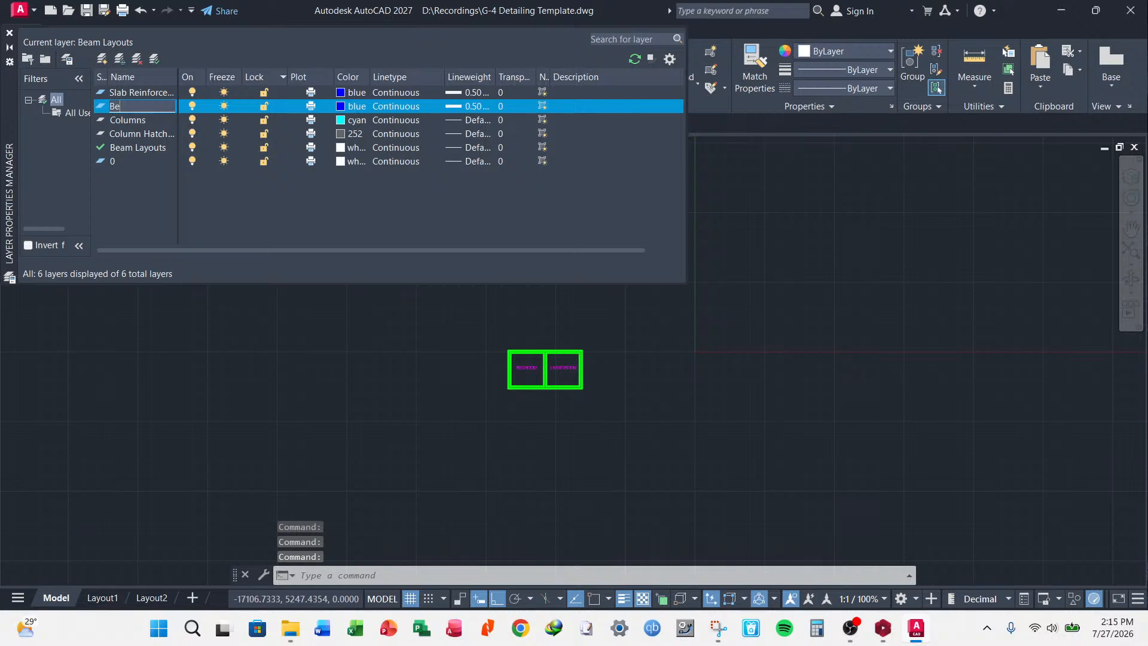
text(am Re)
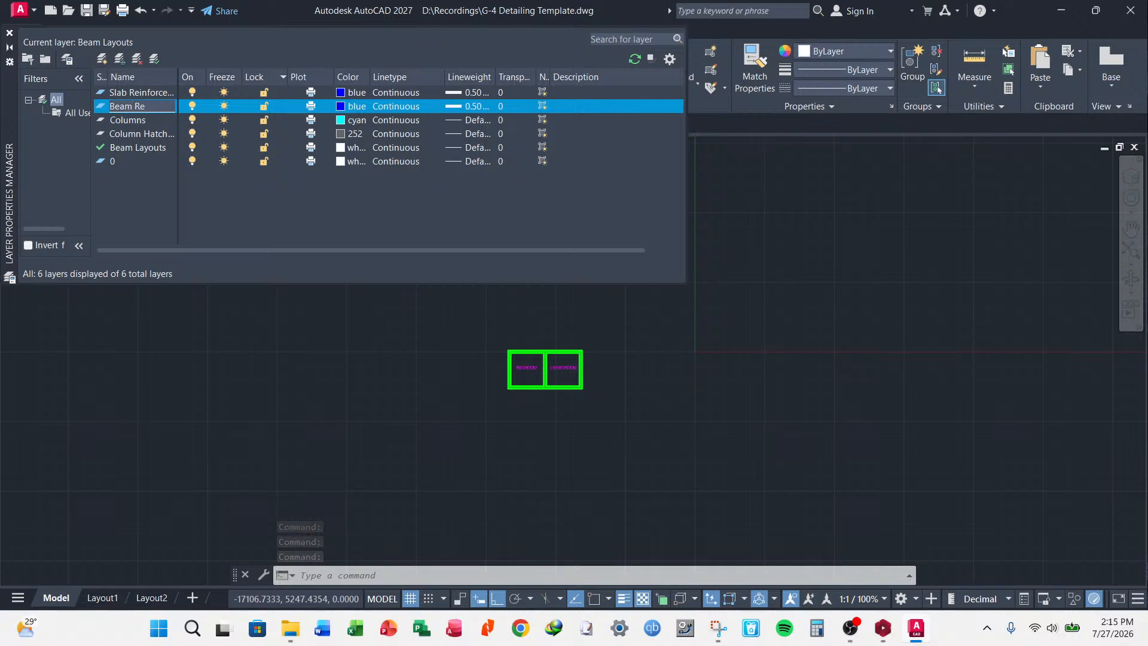
text(inro)
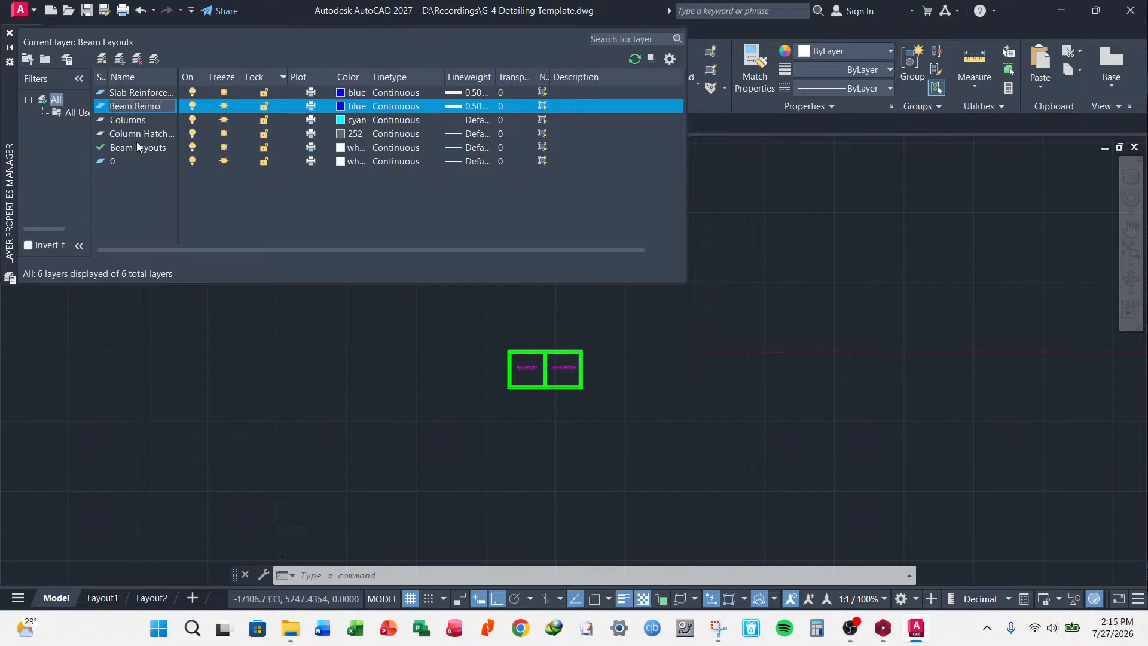
text(force,me)
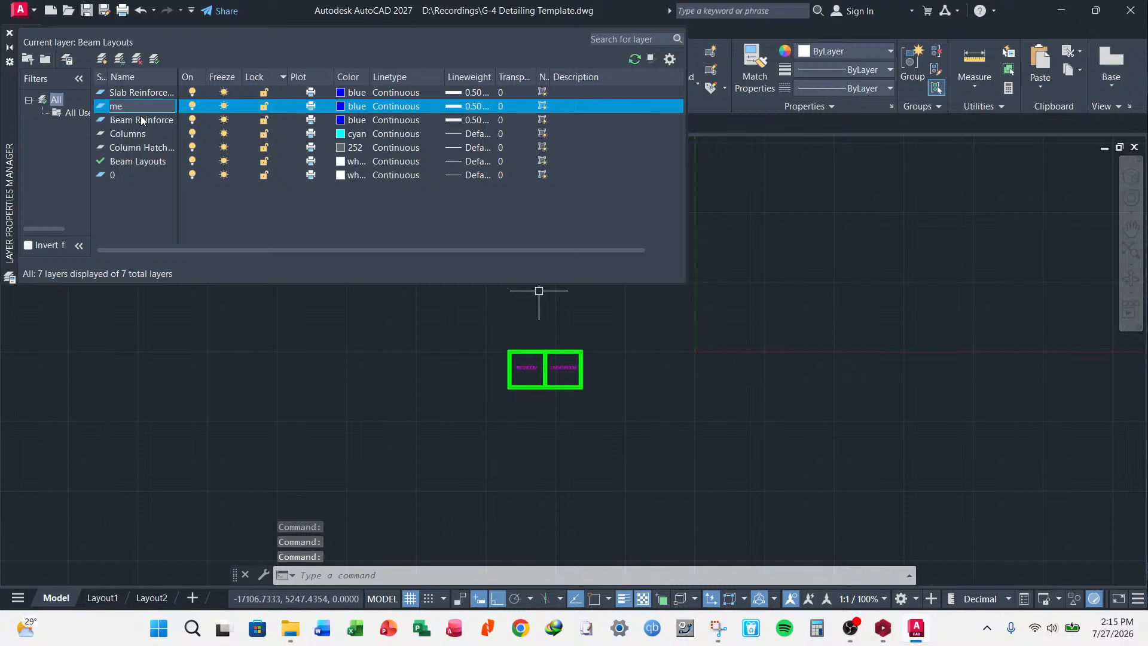
text(nts)
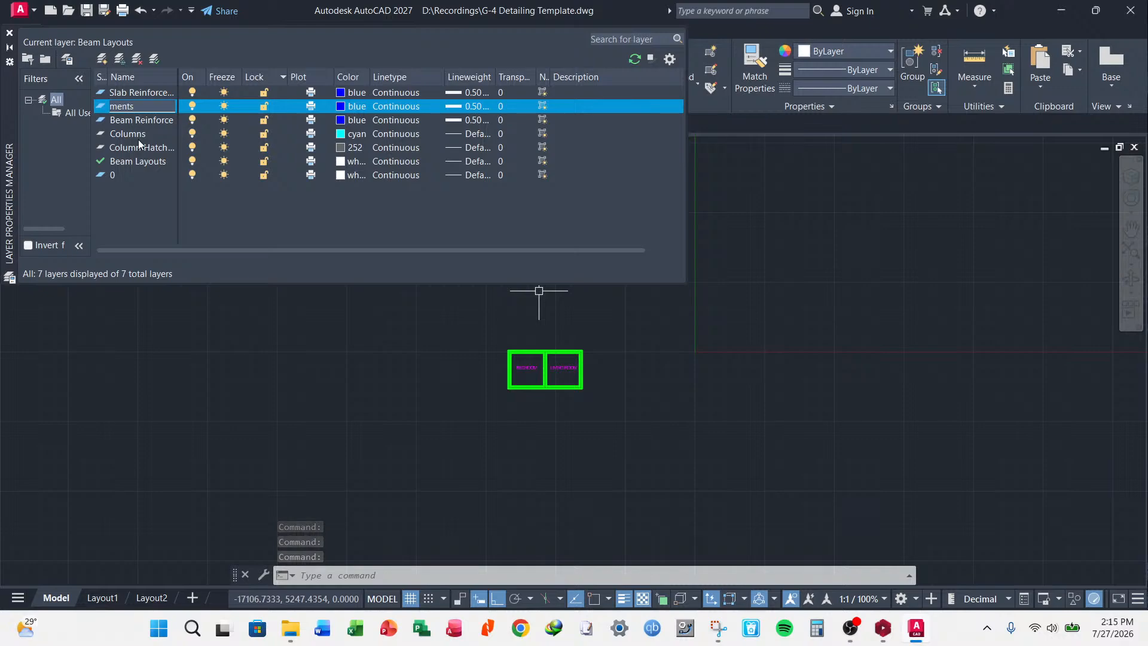
key(Return)
- Delete the stray ments layer from the layer list
click(146, 122)
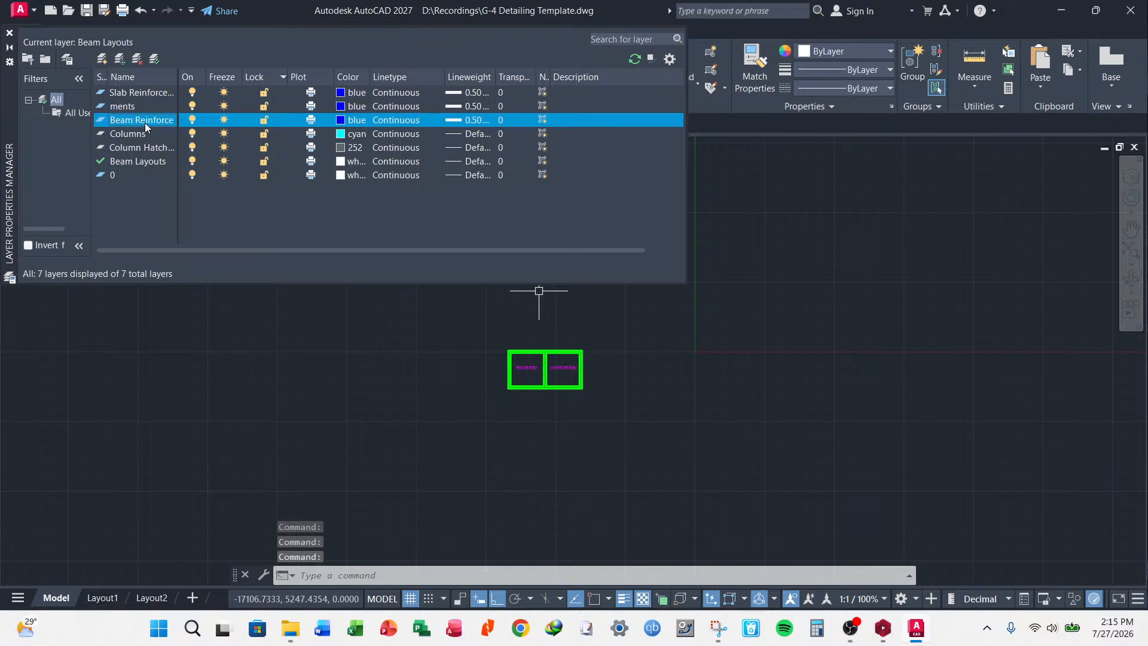
click(144, 108)
click(137, 58)
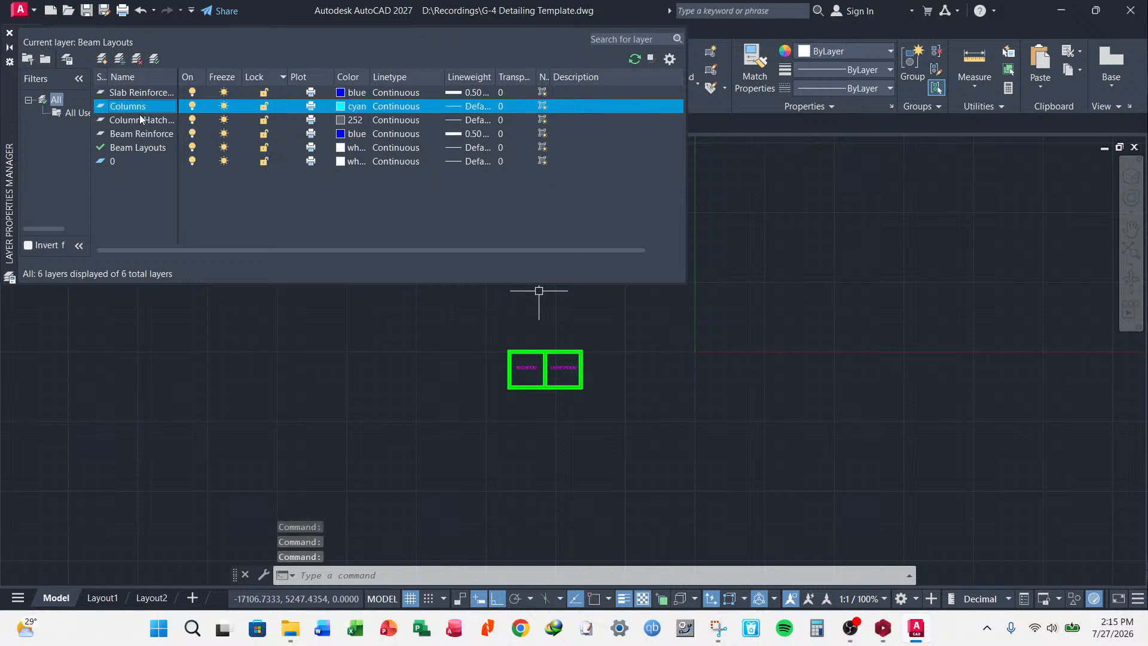
- Rename the Beam Reinforce layer as Beam Reinforcements
click(149, 120)
click(144, 134)
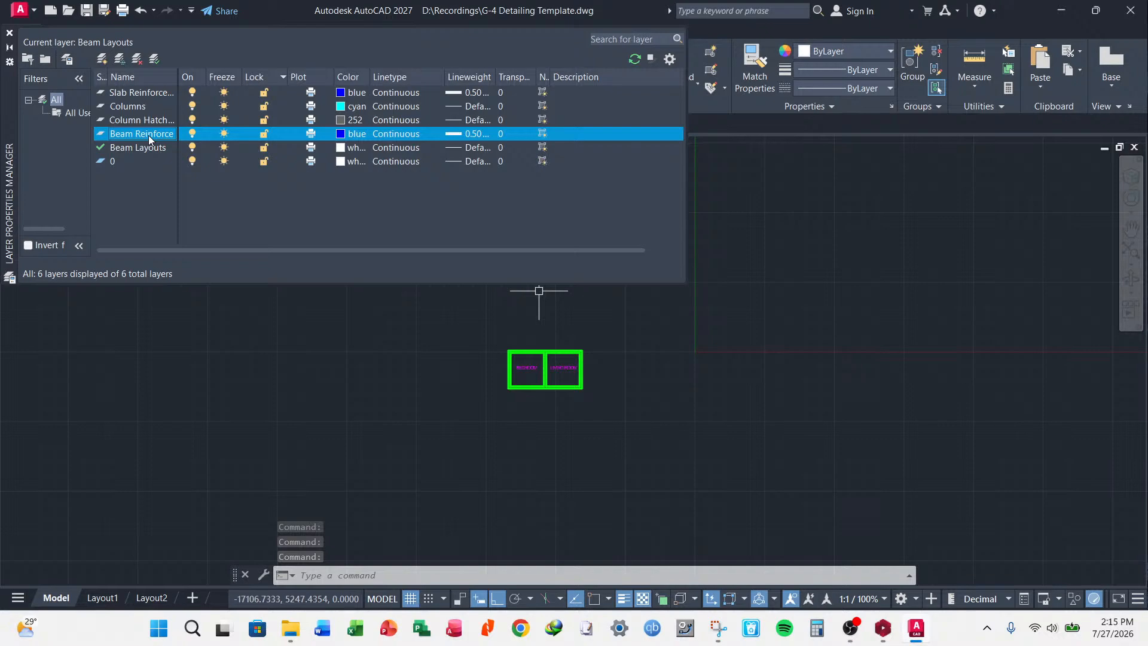
right_click(148, 135)
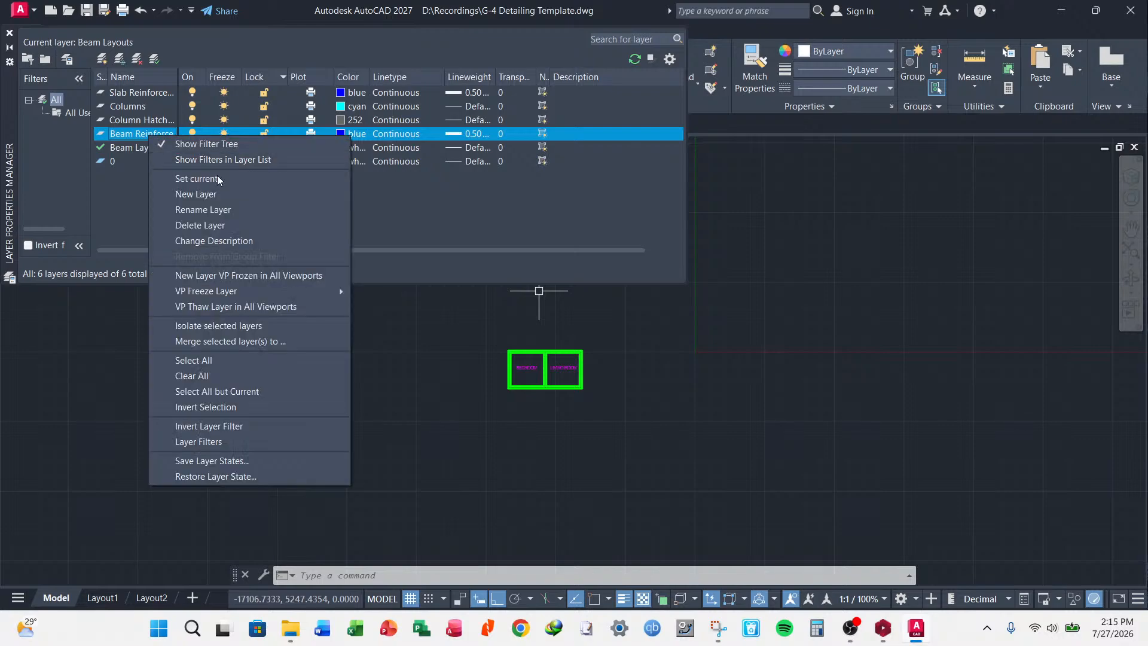
click(203, 209)
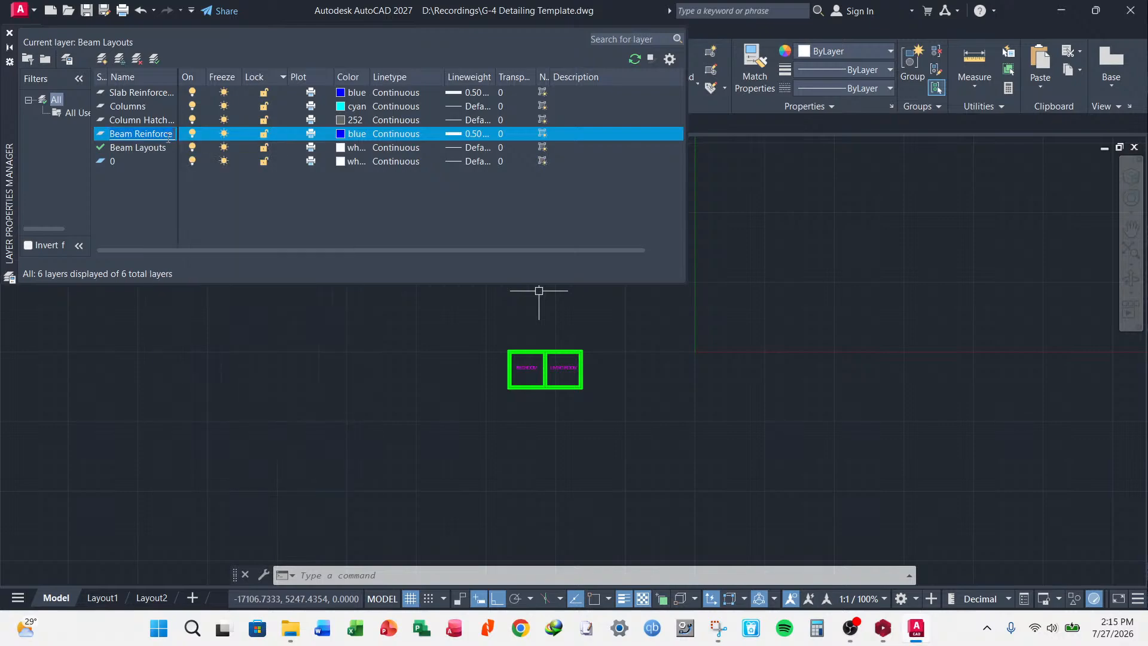
click(168, 136)
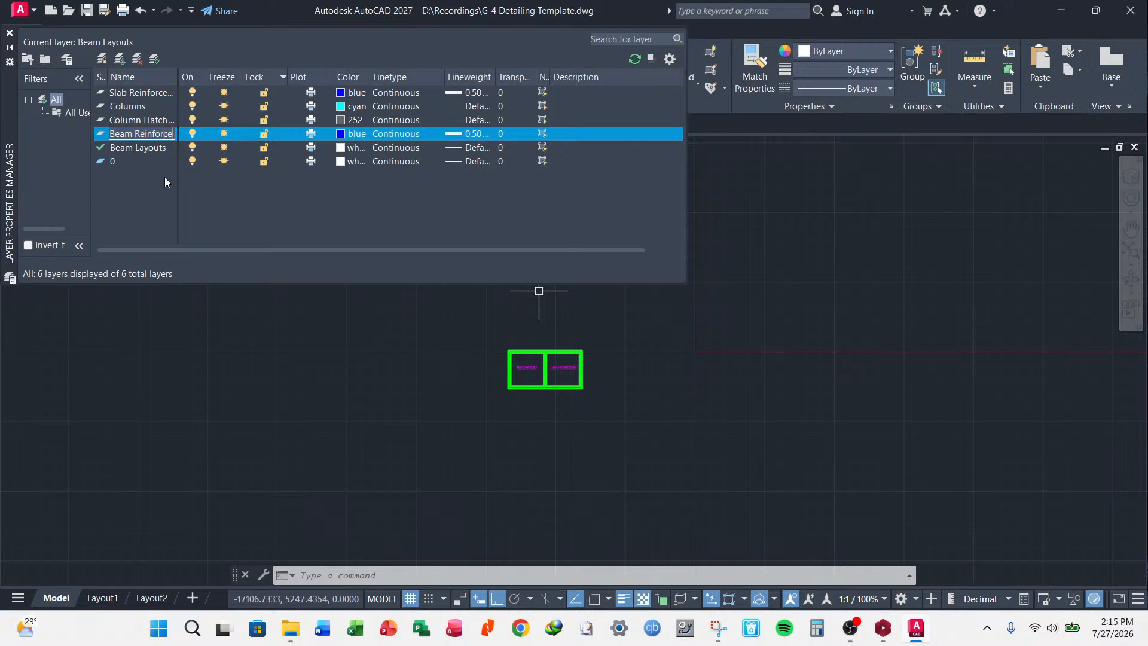
text(nt)
key(Return)
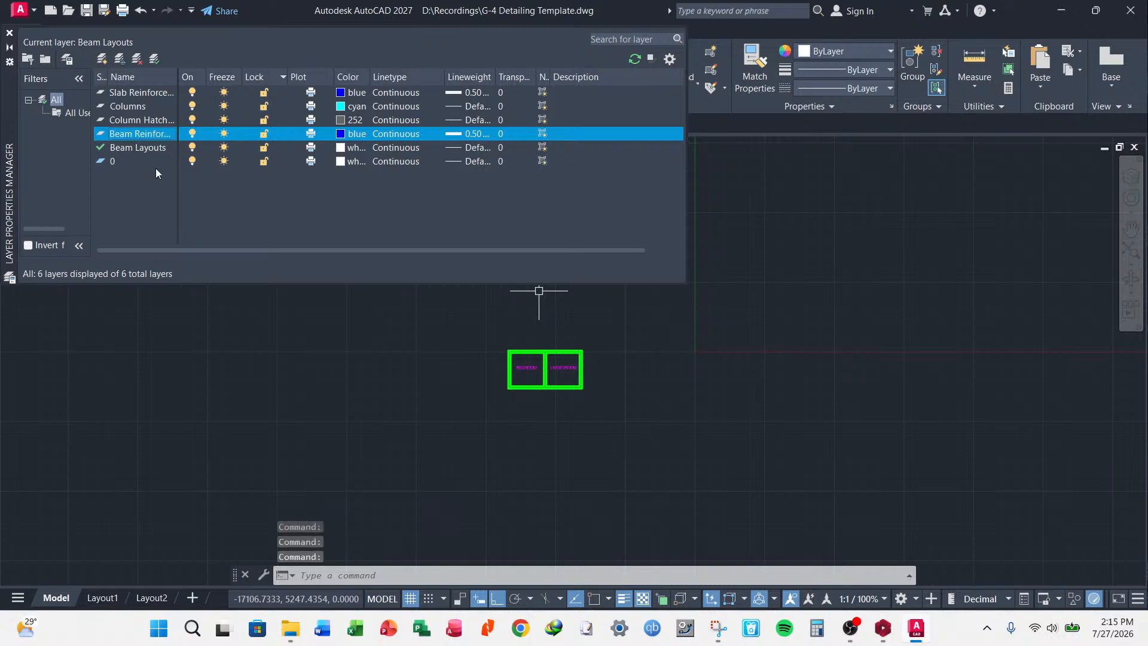
right_click(160, 138)
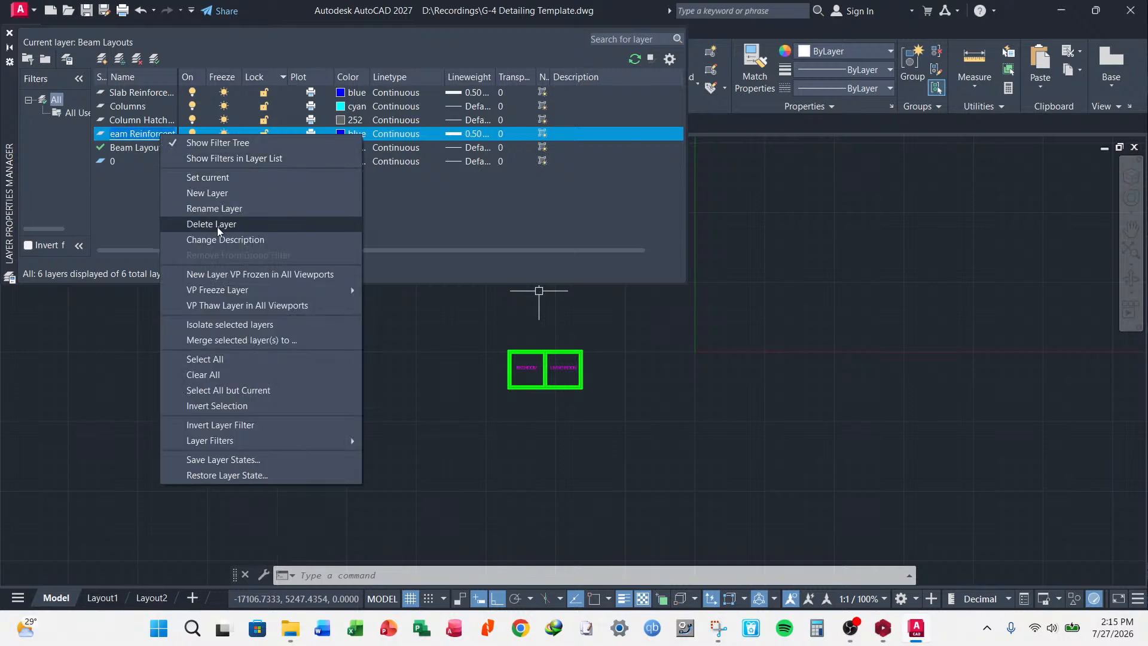
click(220, 209)
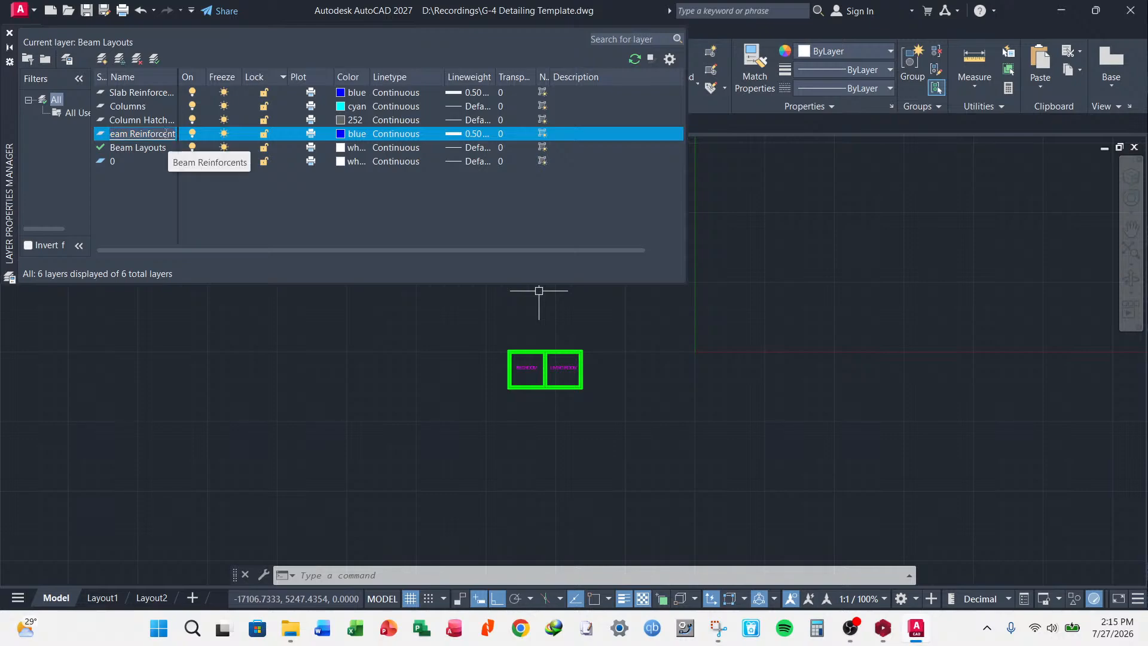
text(eme)
key(Return)
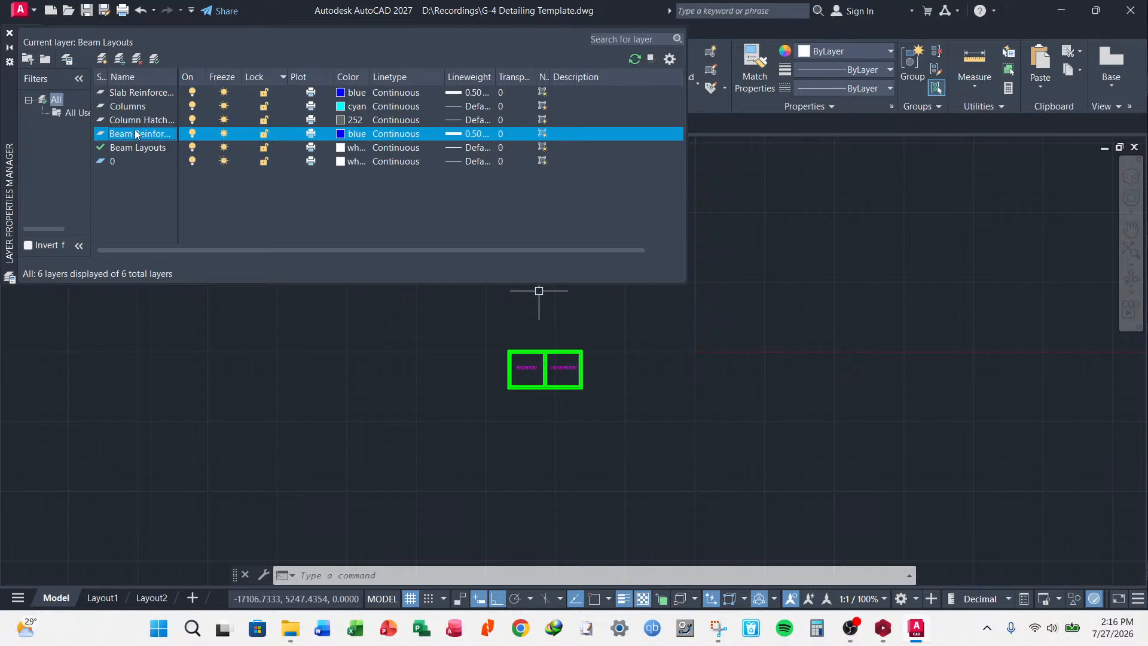
- Create a new layer named Column Reinforcements based on the Beam Reinforcements layer
click(142, 121)
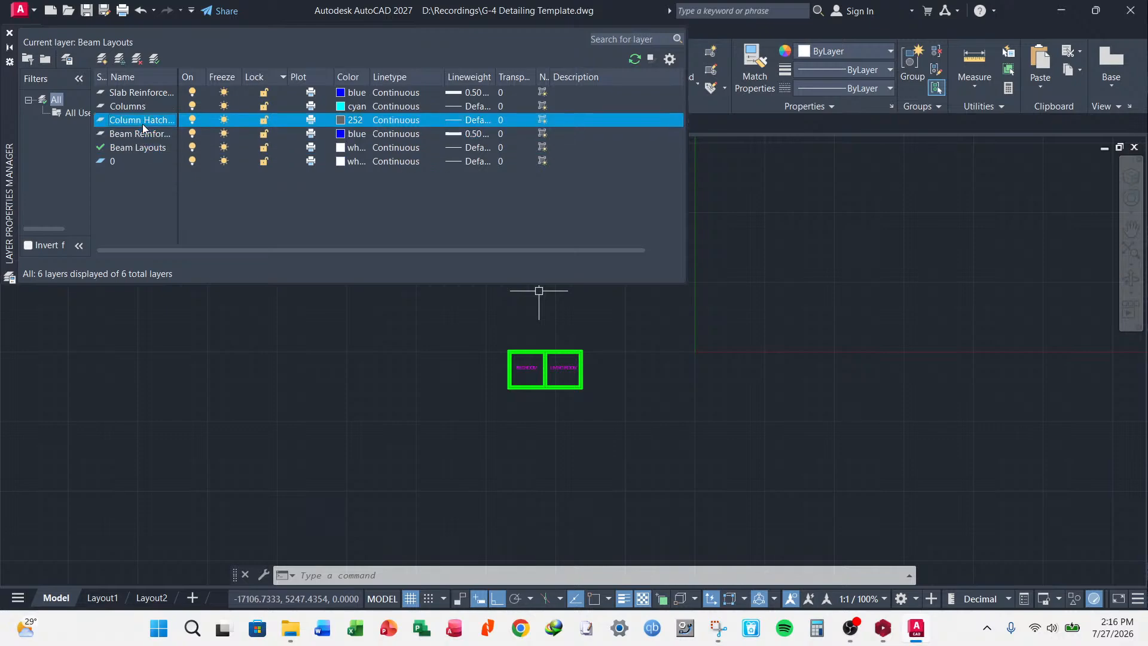
click(142, 133)
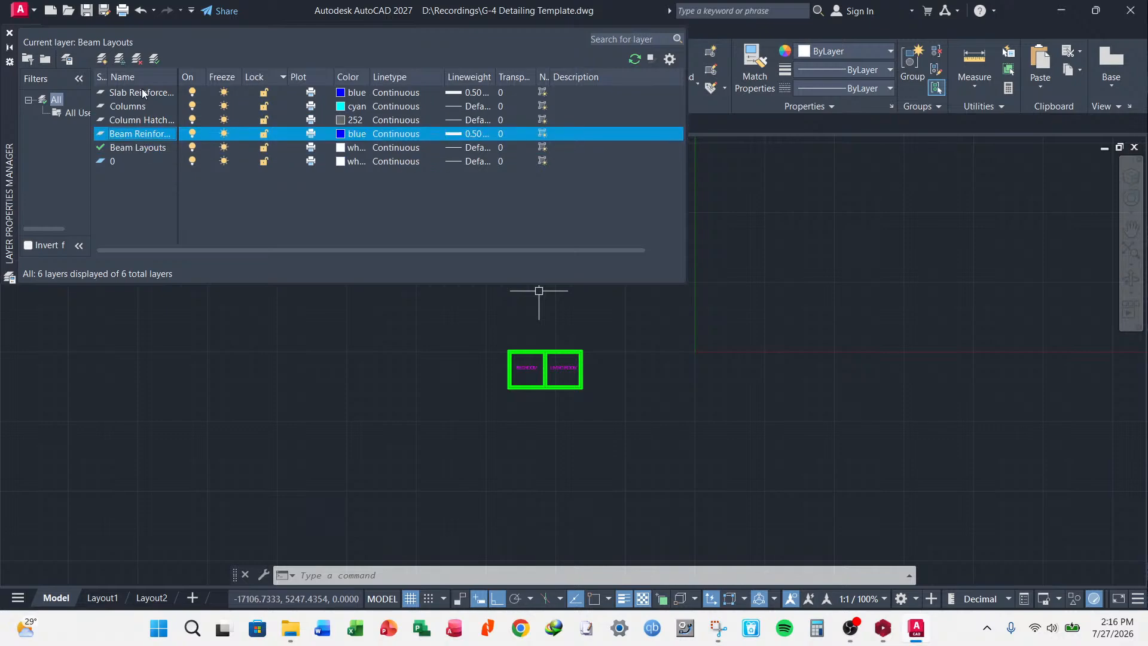
click(101, 59)
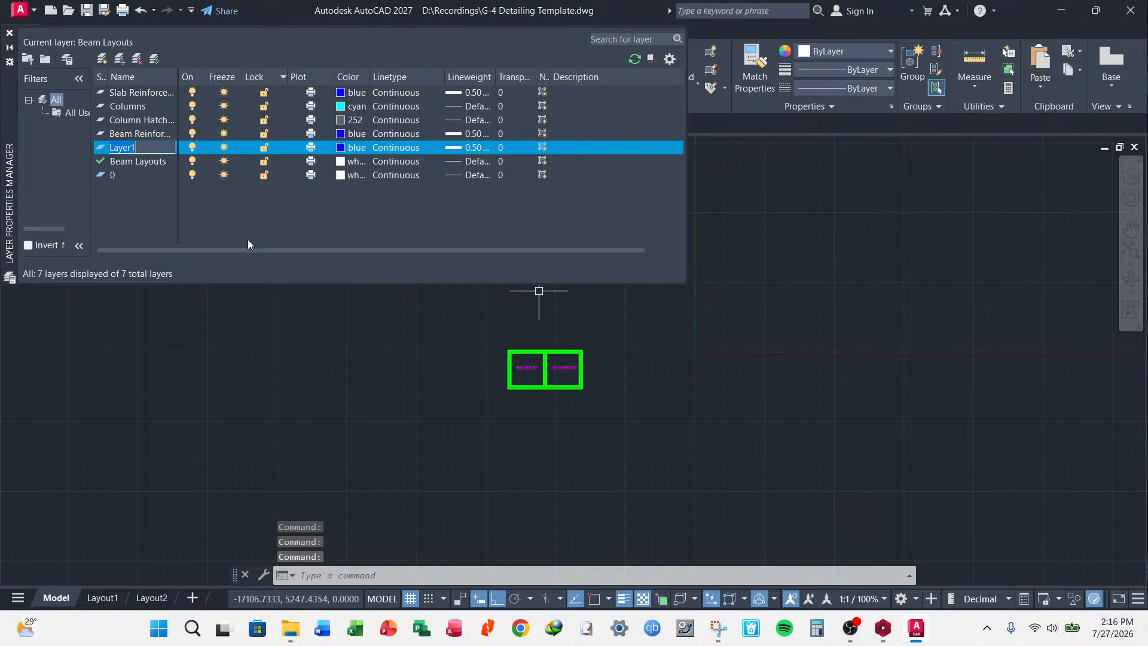
text(Colu)
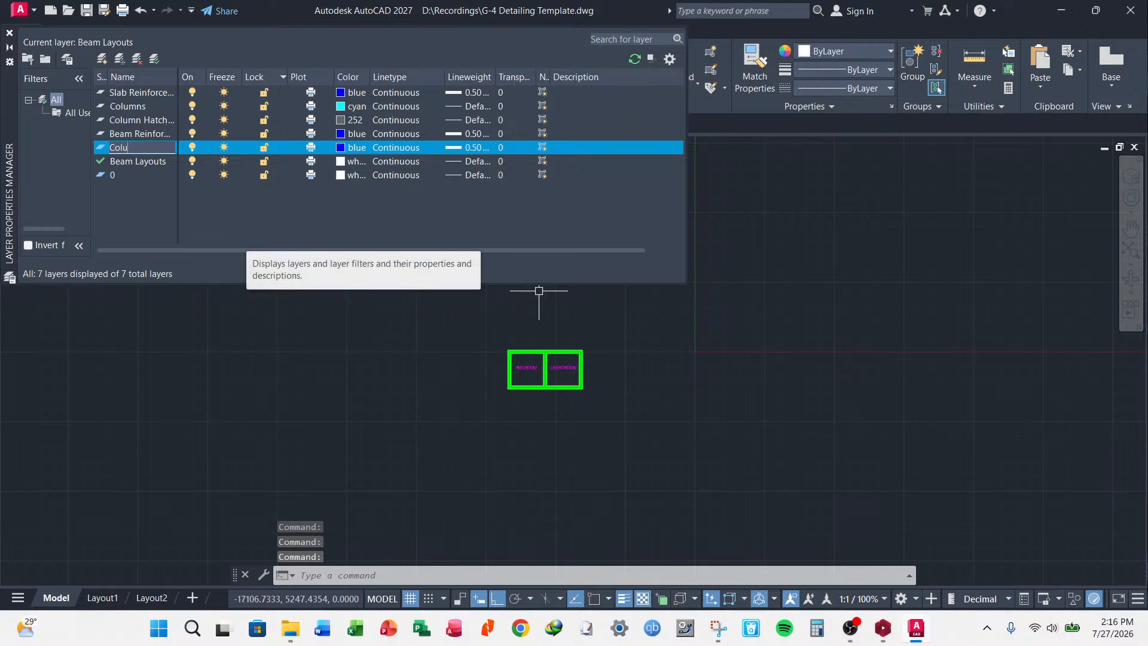
text(mn R)
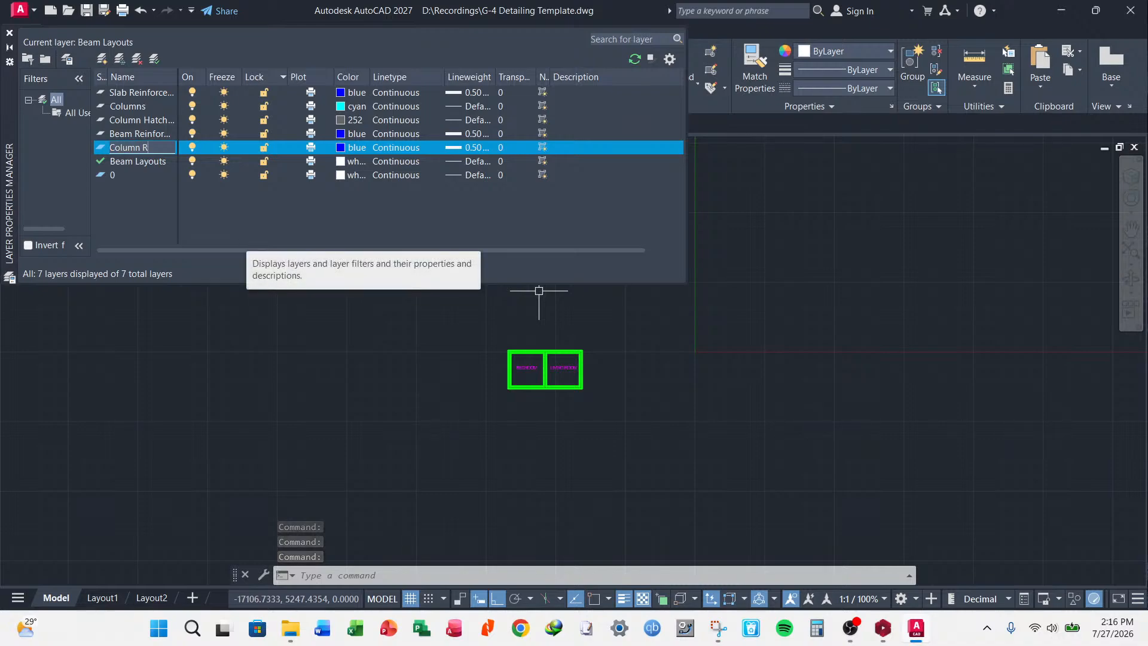
text(einfo)
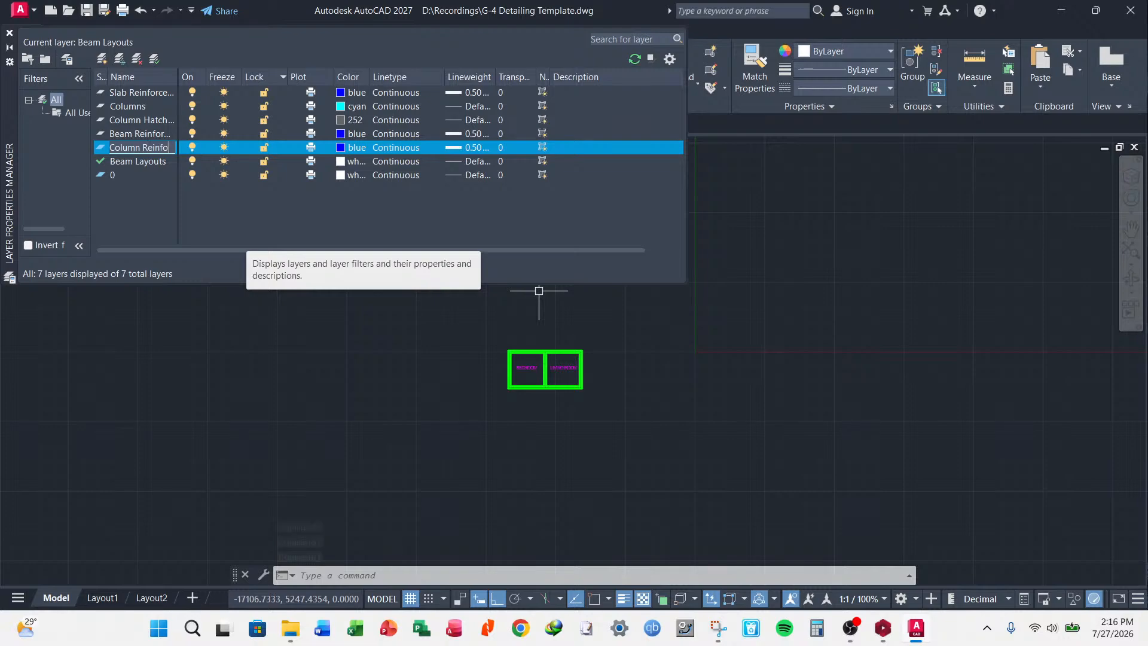
text(rcement)
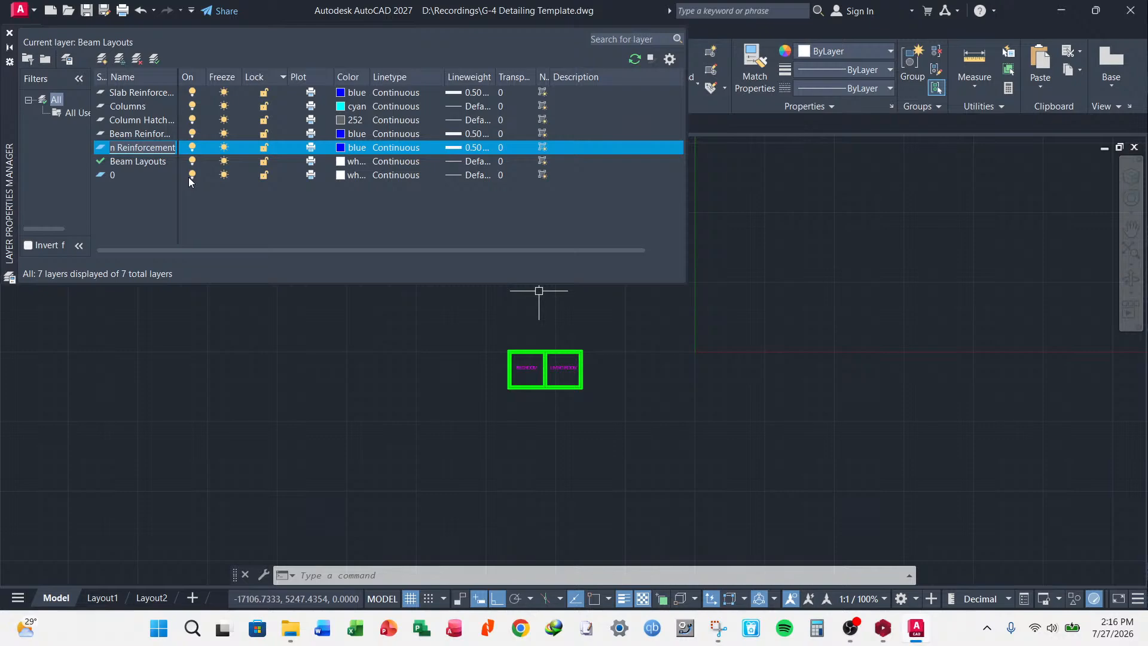
click(157, 177)
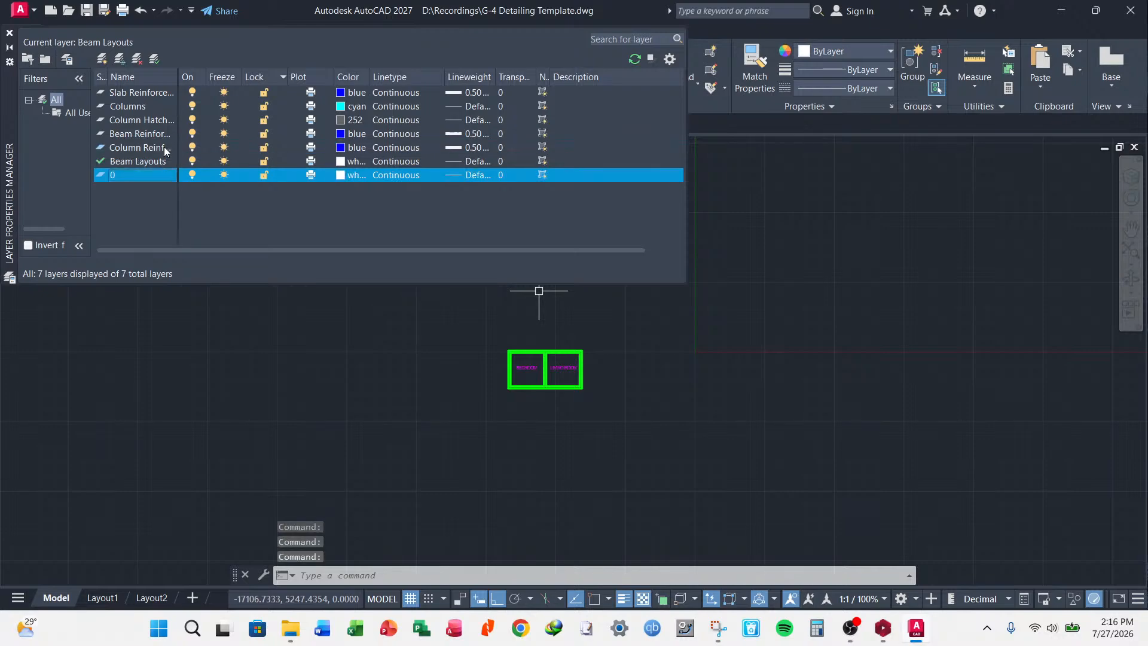
- Create a layer named Footing Reinforcements based on the Column Reinforcements layer and widen the Name column to fit the layer names
click(164, 147)
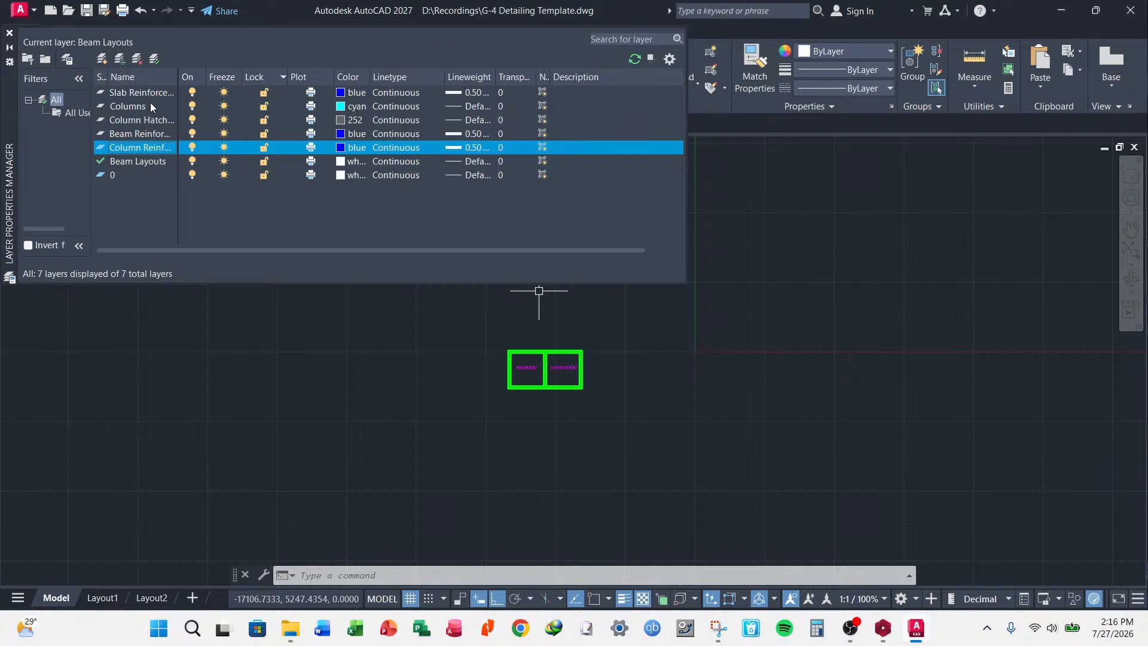
click(102, 59)
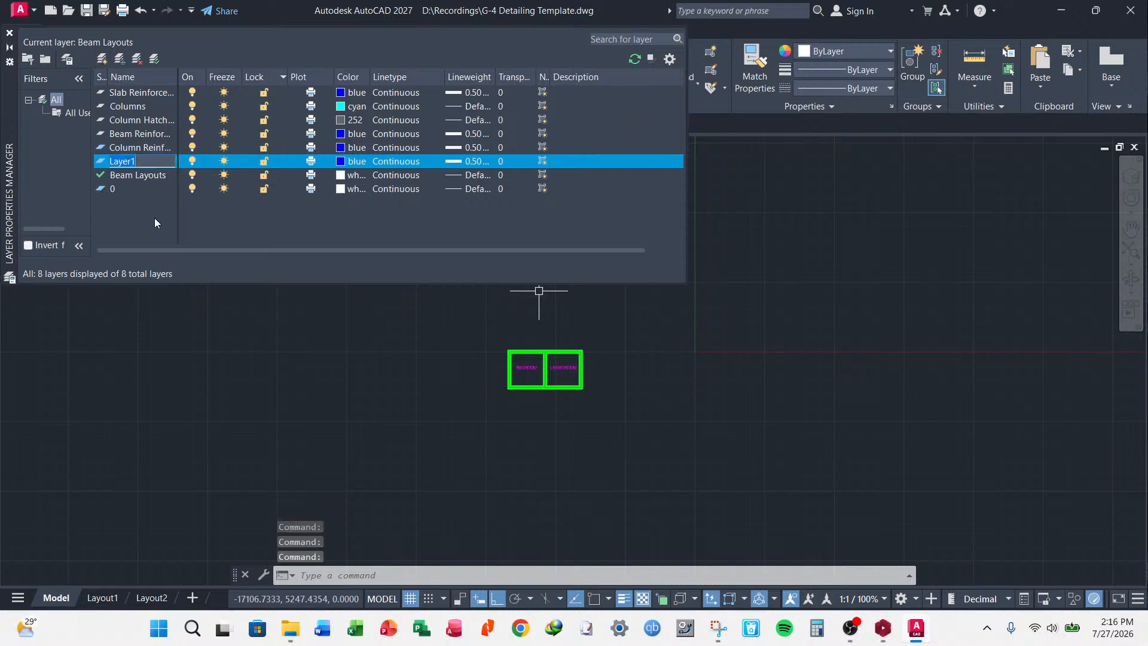
text(Footing)
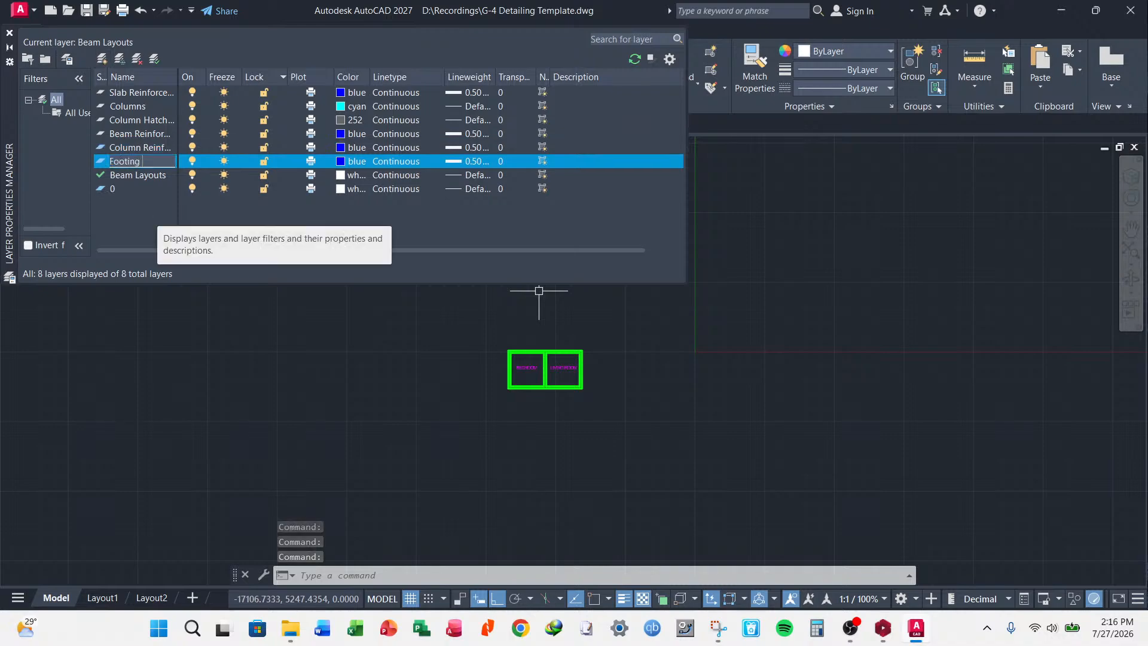
text( Rei)
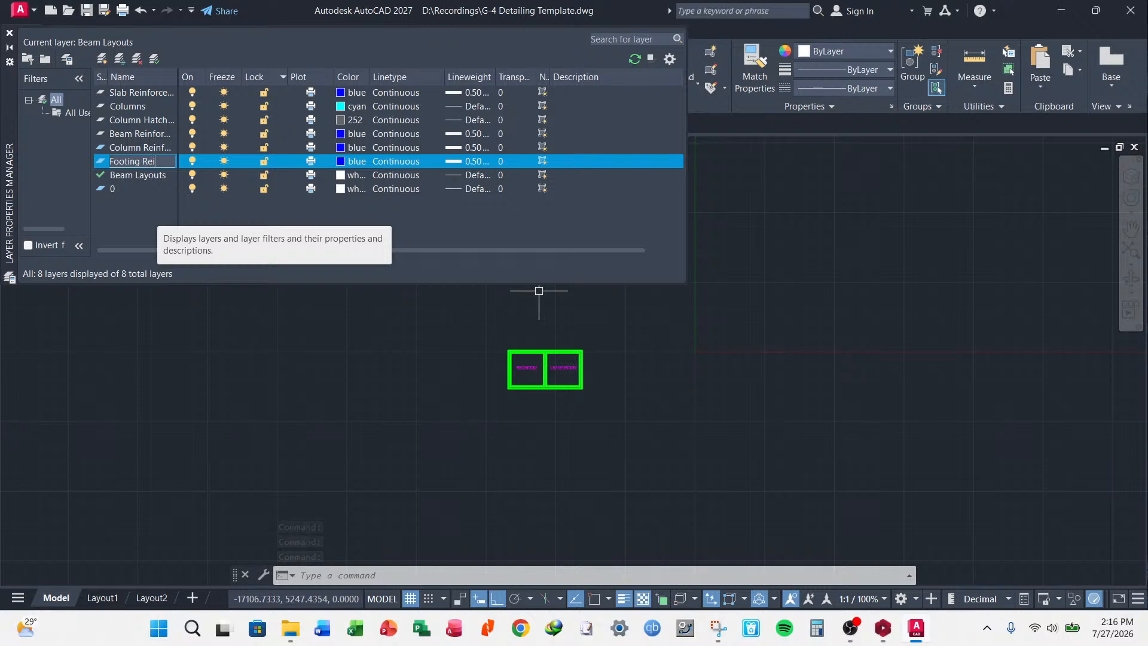
text(nforc)
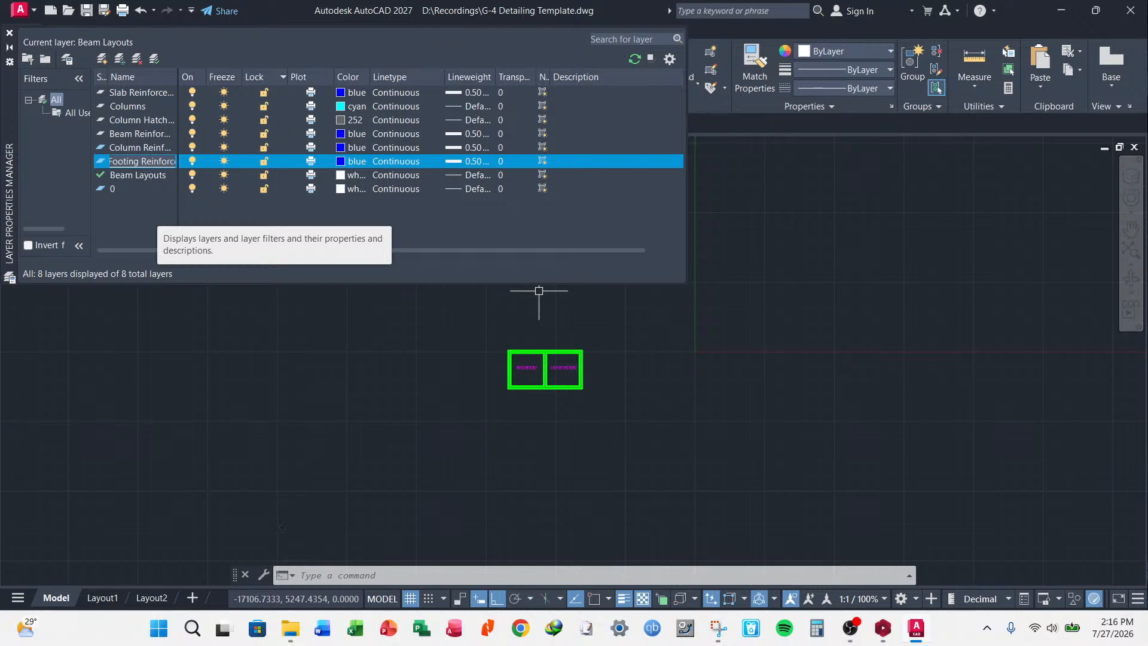
text(ement)
click(143, 177)
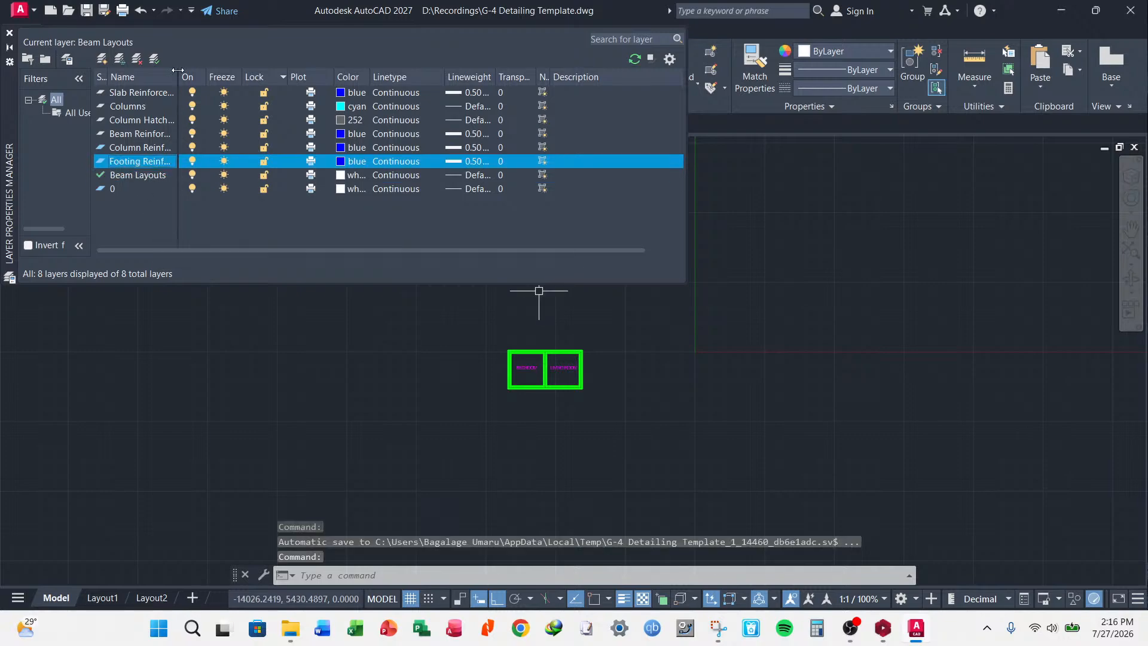
drag(177, 71, 210, 78)
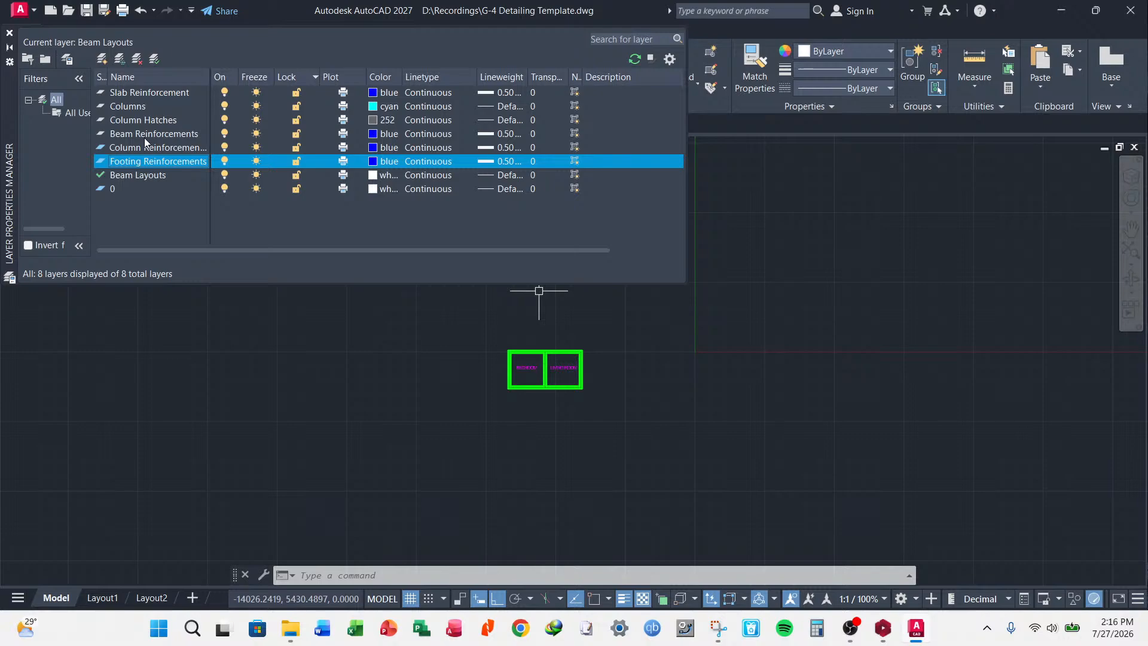
- Create a new layer named Maxpans based on layer 0
click(117, 189)
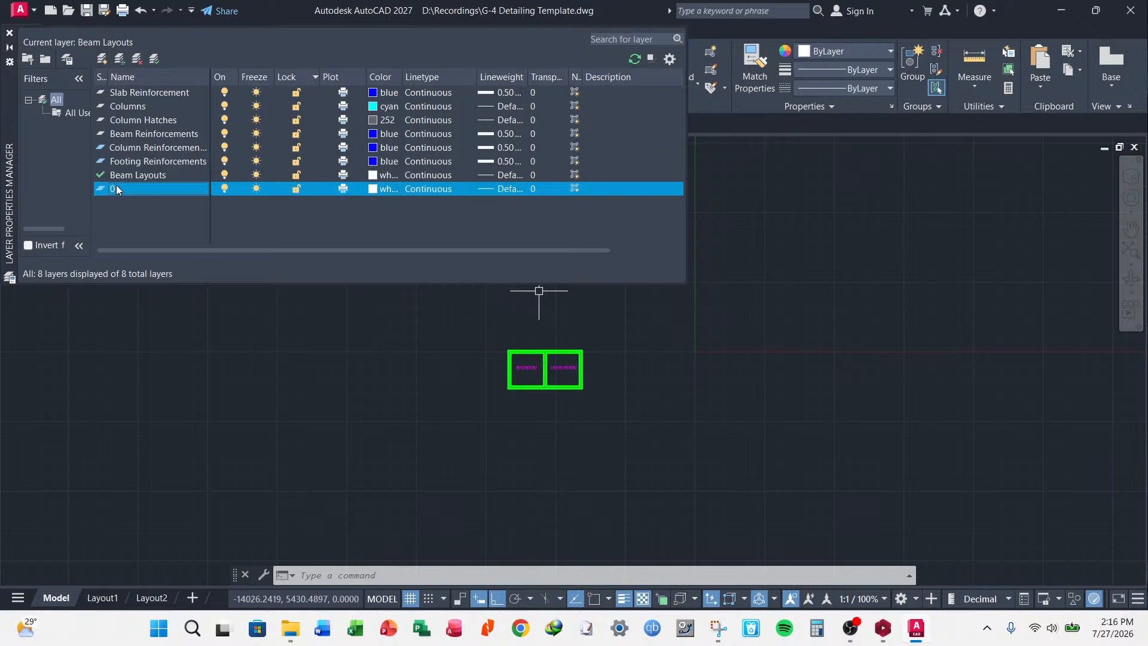
click(102, 59)
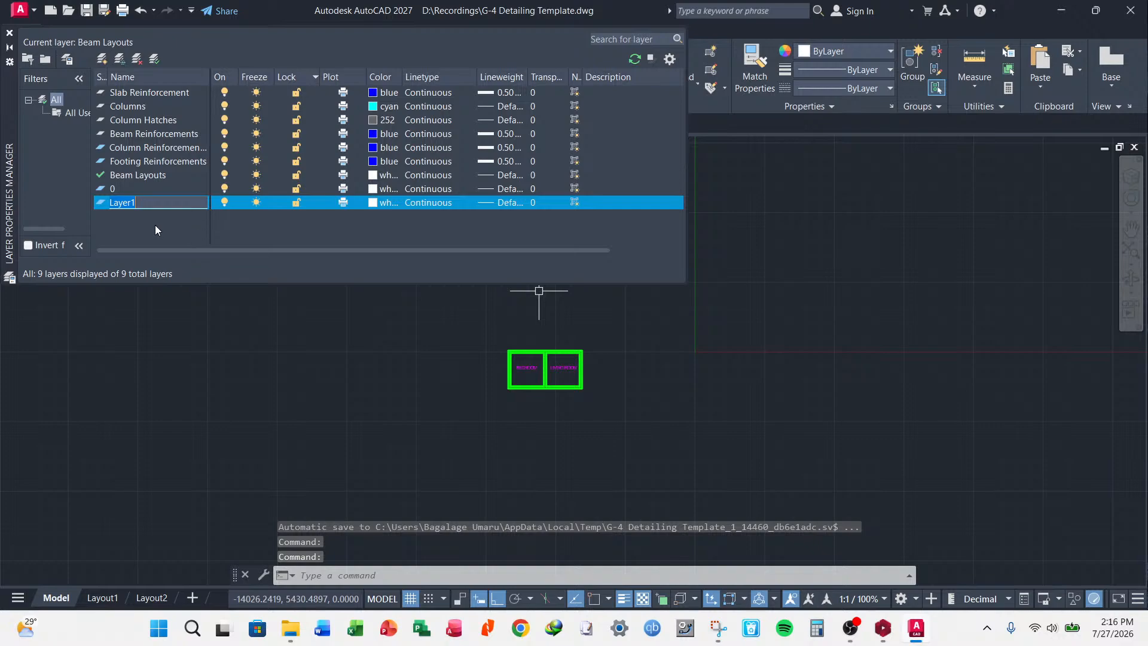
text(Maxpans)
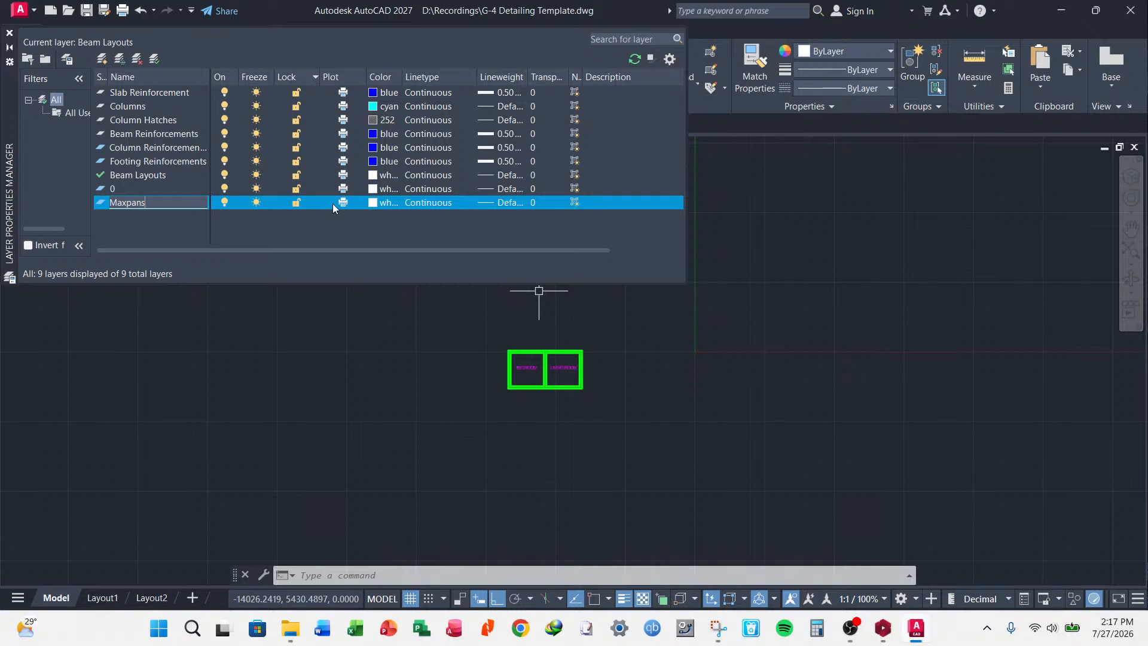
- Give the Maxpans layer the colour cyan and the HIDDEN linetype
click(377, 203)
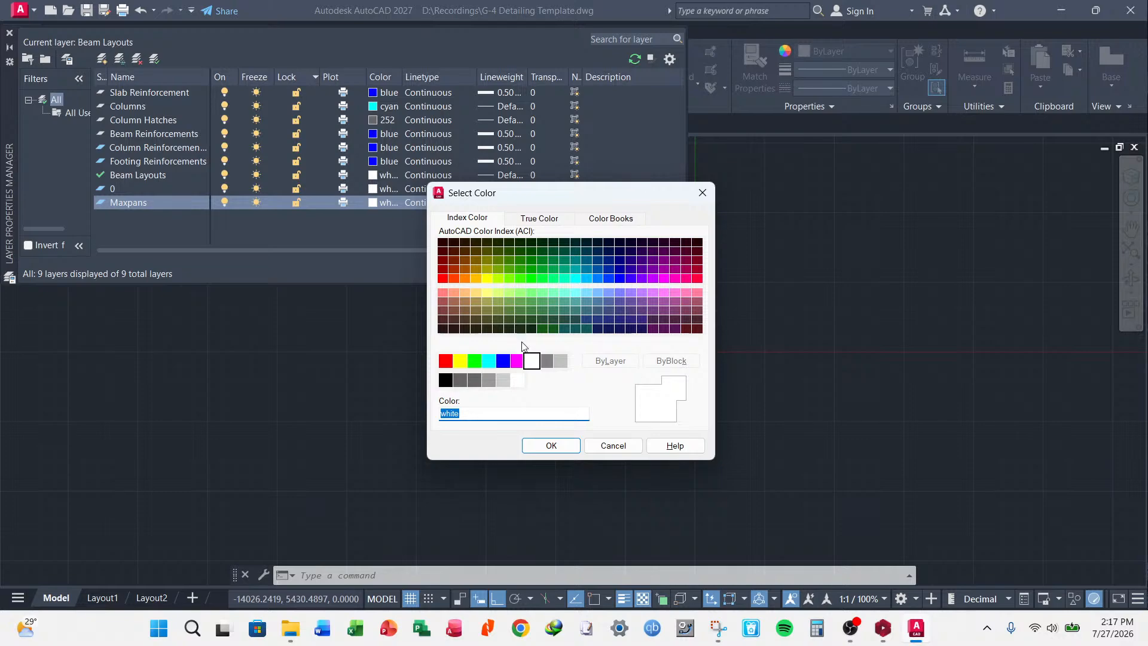
click(489, 362)
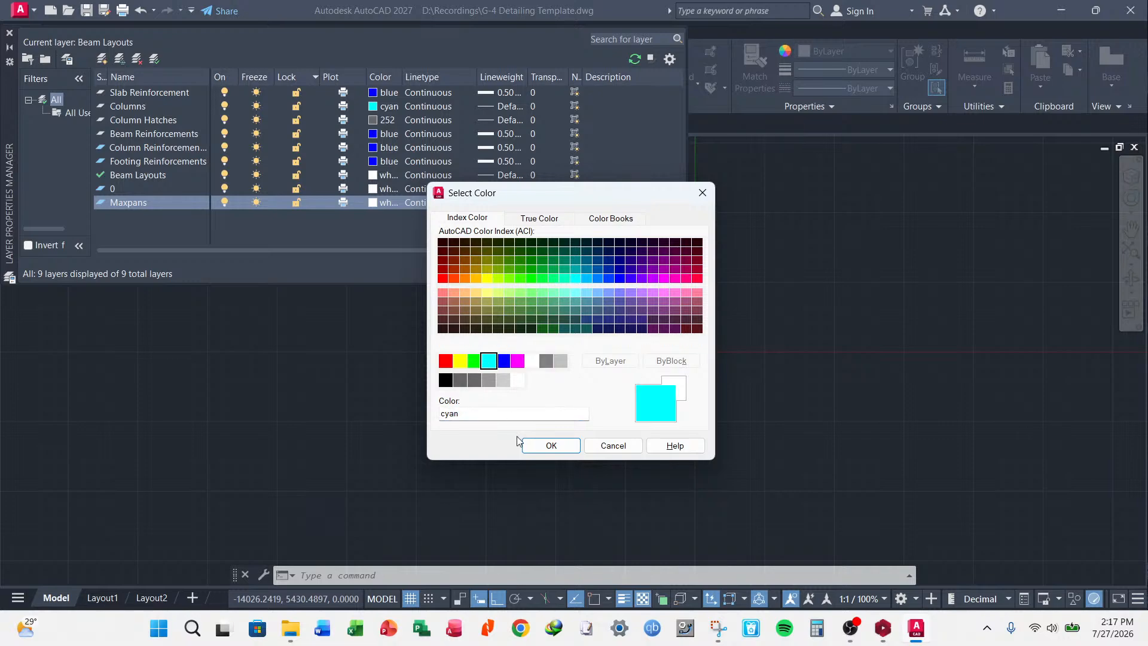
click(551, 445)
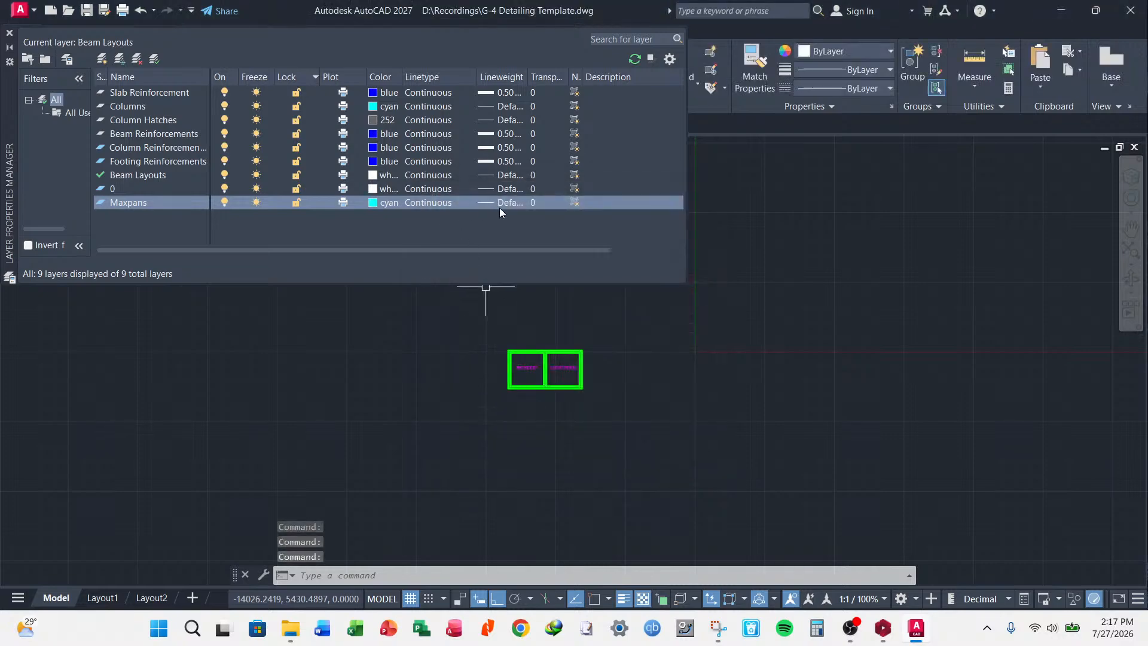
click(438, 202)
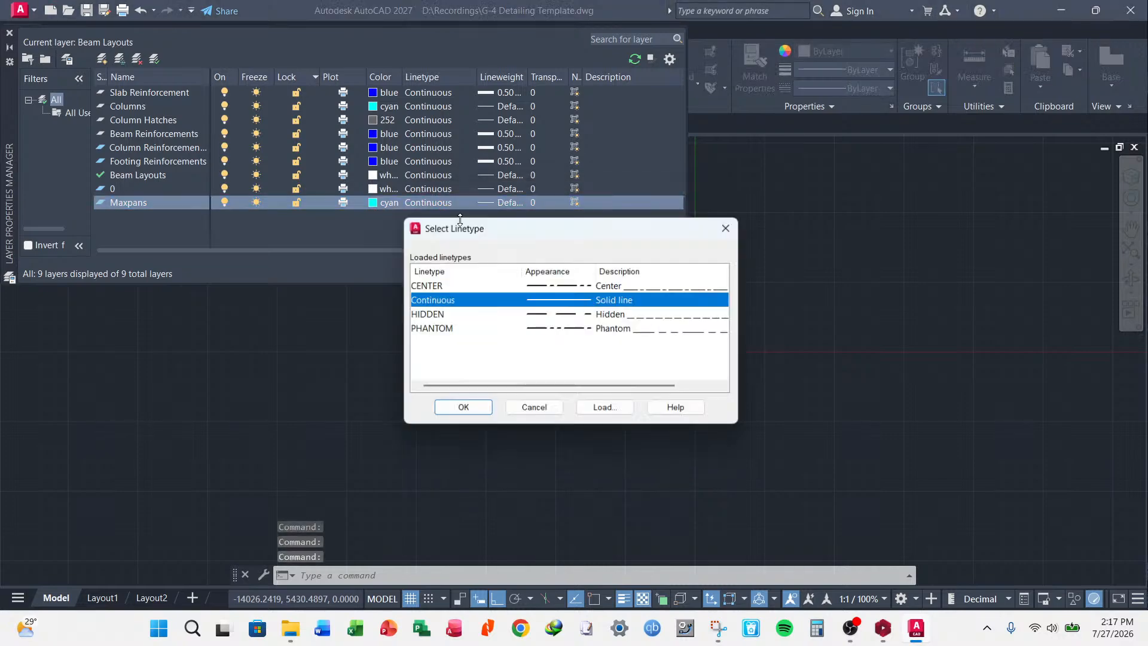
click(526, 313)
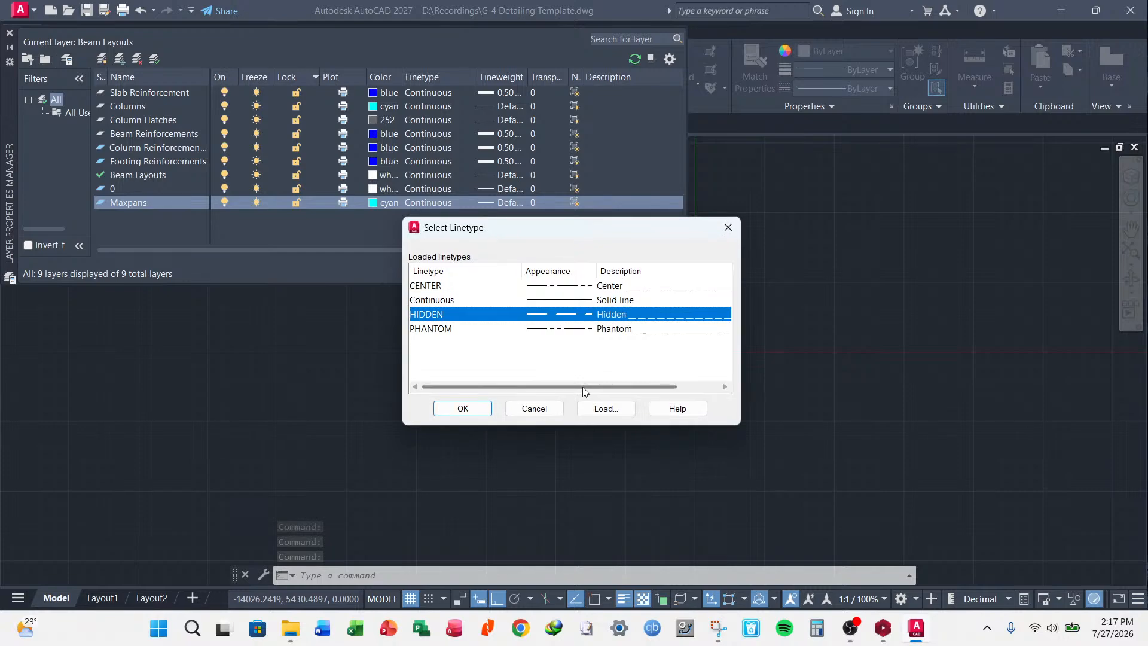
click(463, 409)
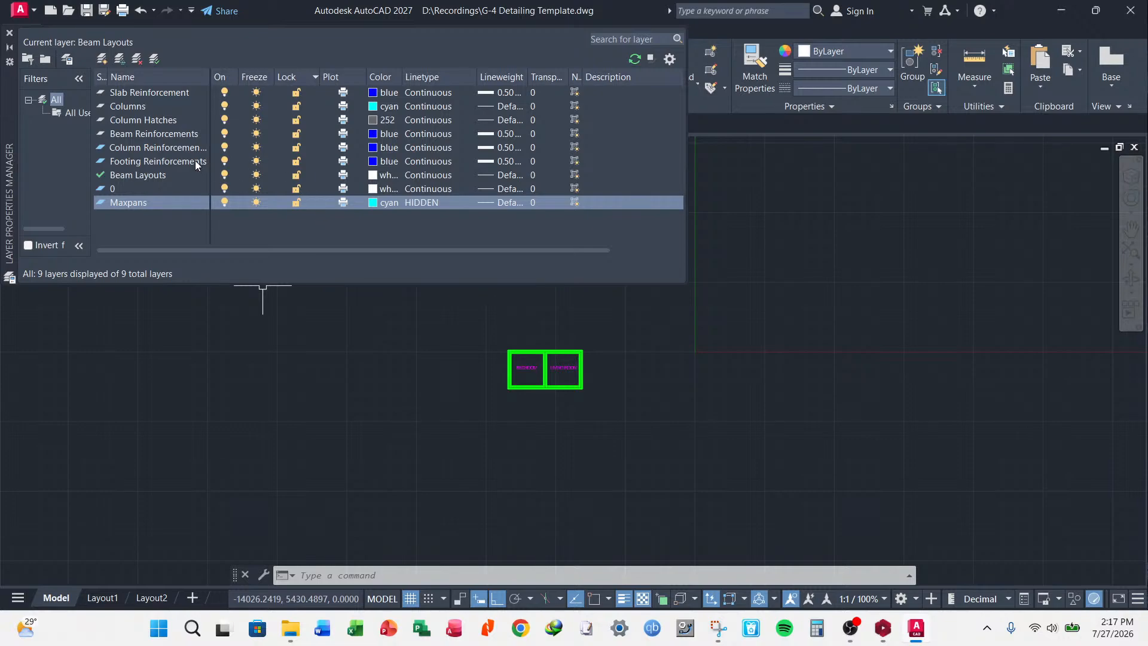
- Close the layer manager and turn off the lineweight display in the drawing
click(156, 161)
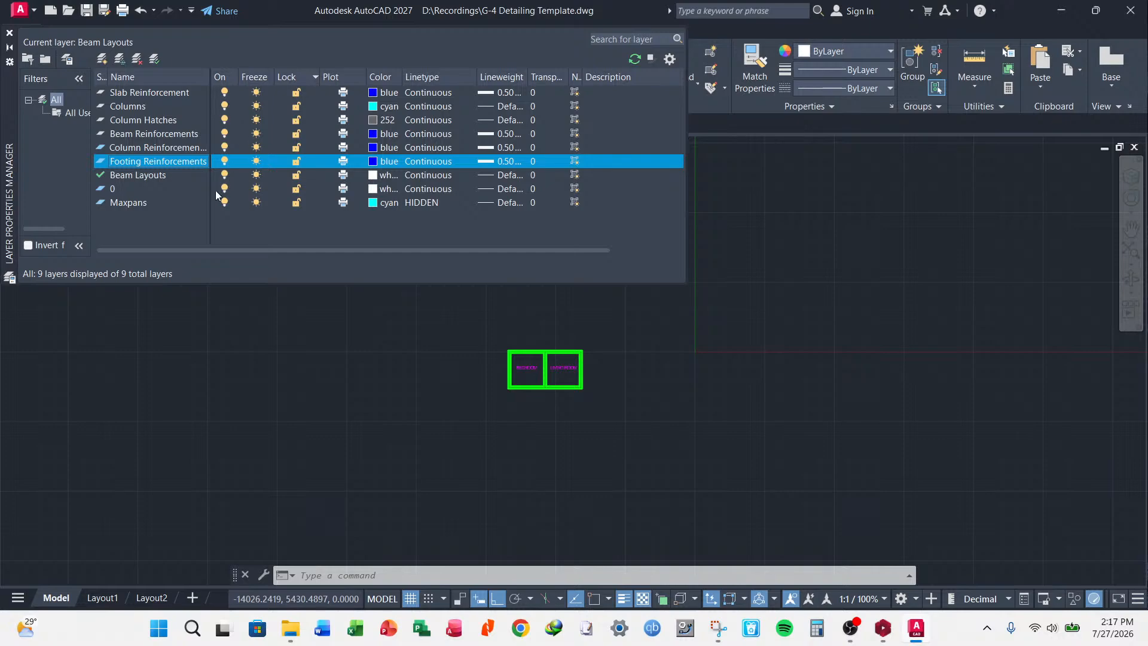
click(154, 174)
click(153, 161)
click(10, 34)
click(624, 598)
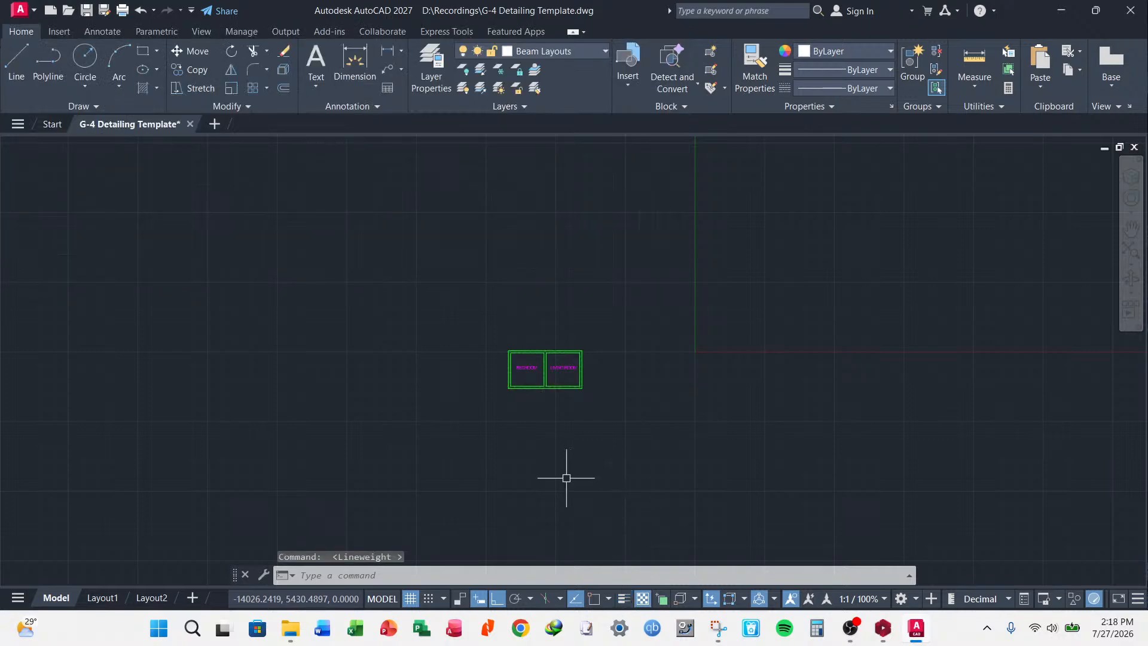
- Save the G-4 Detailing Template drawing
scroll(553, 369, up, 2)
scroll(553, 369, up, 4)
scroll(478, 296, down, 8)
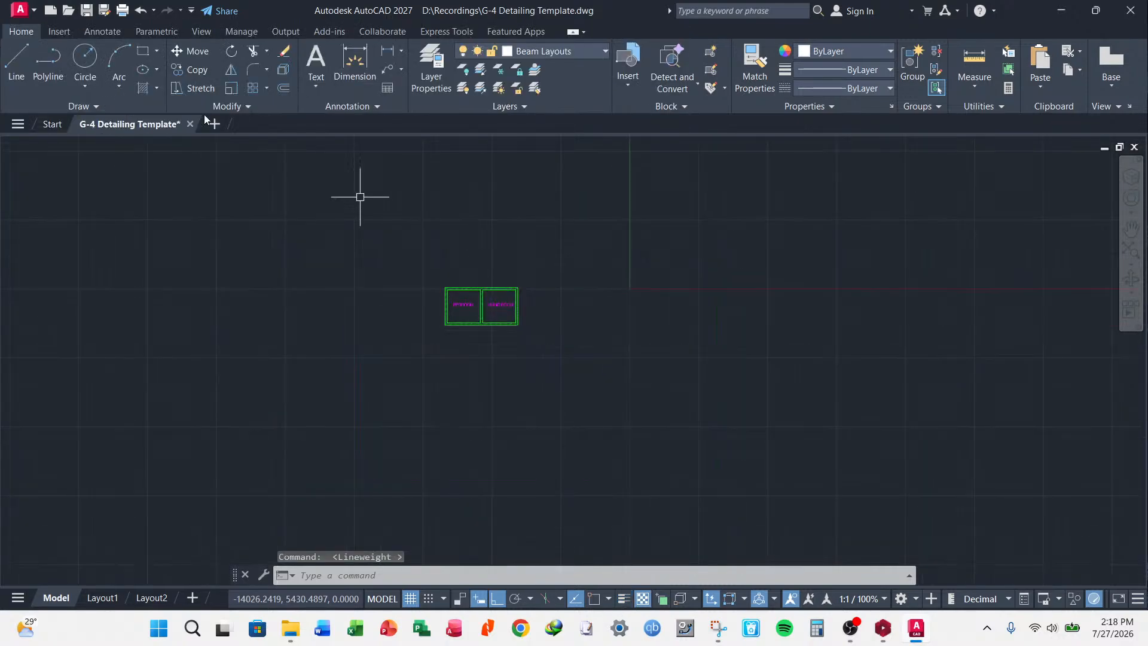
click(88, 12)
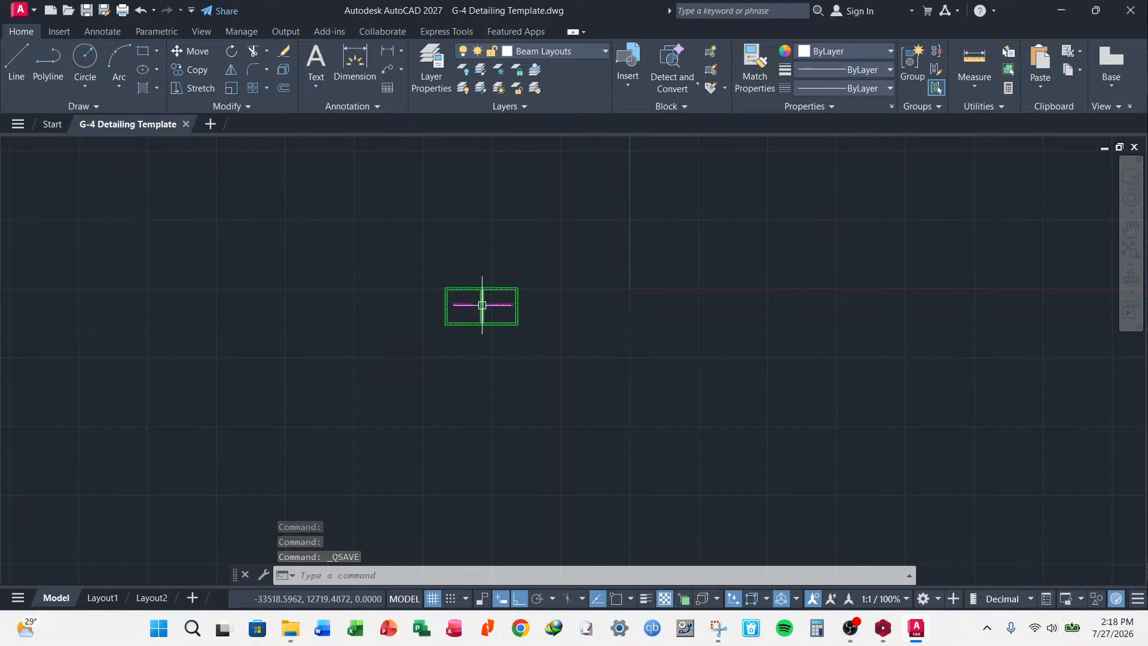
- Examine the bedroom and living room plan and the hatching in its walls
scroll(482, 305, down, 1)
middle_drag(482, 304, 268, 346)
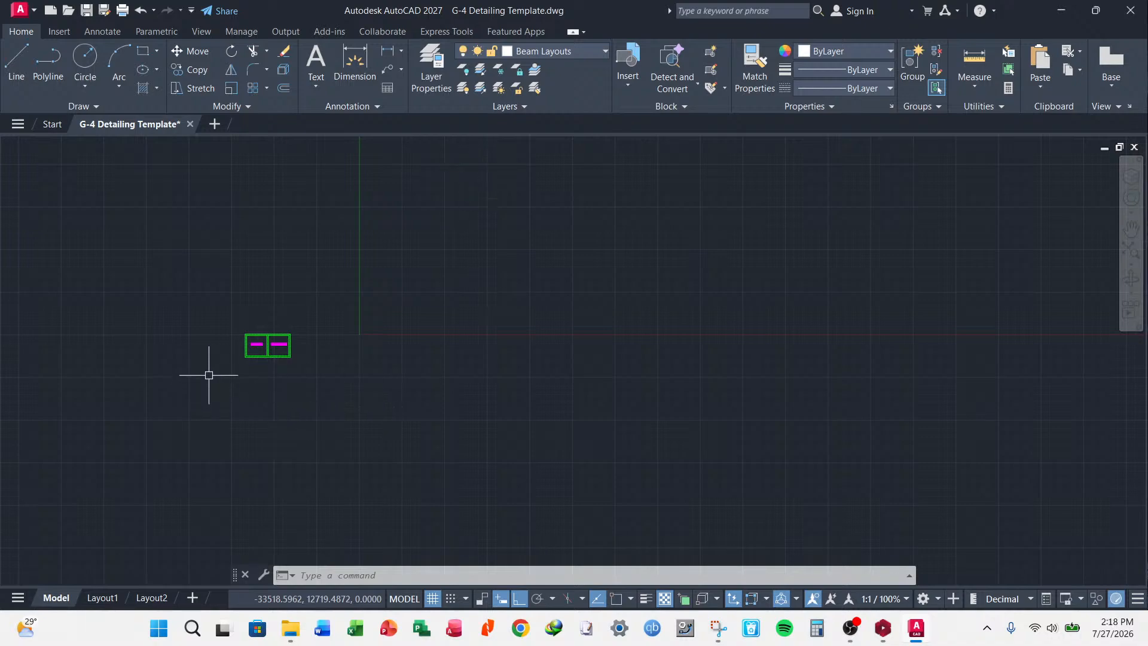
scroll(226, 363, up, 5)
scroll(282, 251, up, 8)
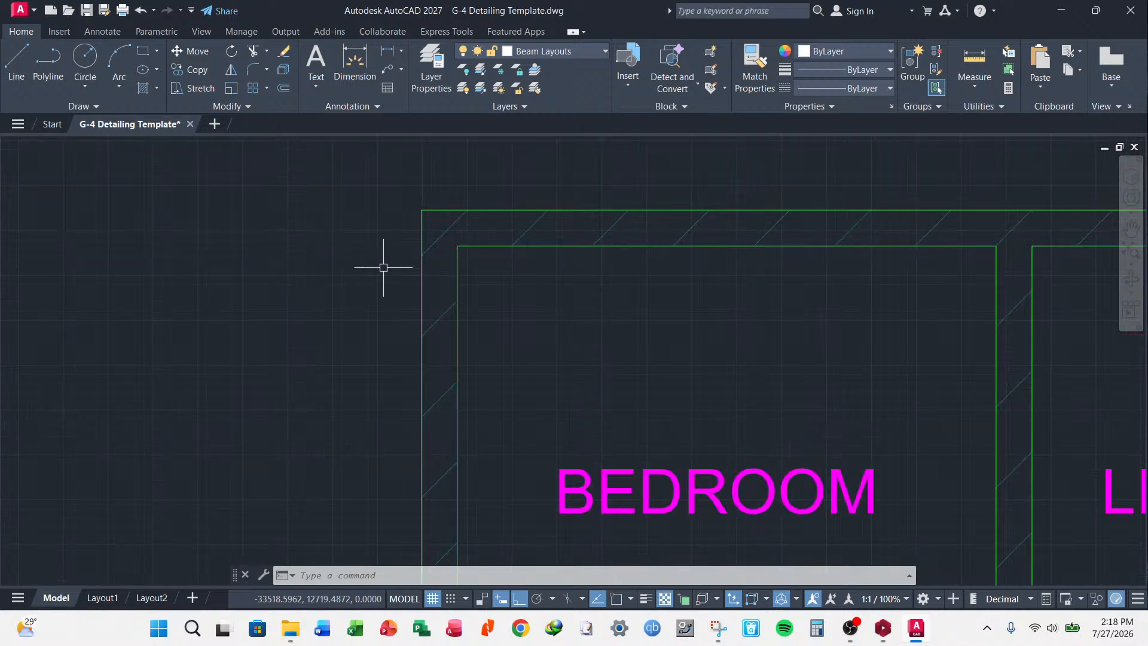
scroll(326, 287, down, 6)
scroll(326, 287, up, 4)
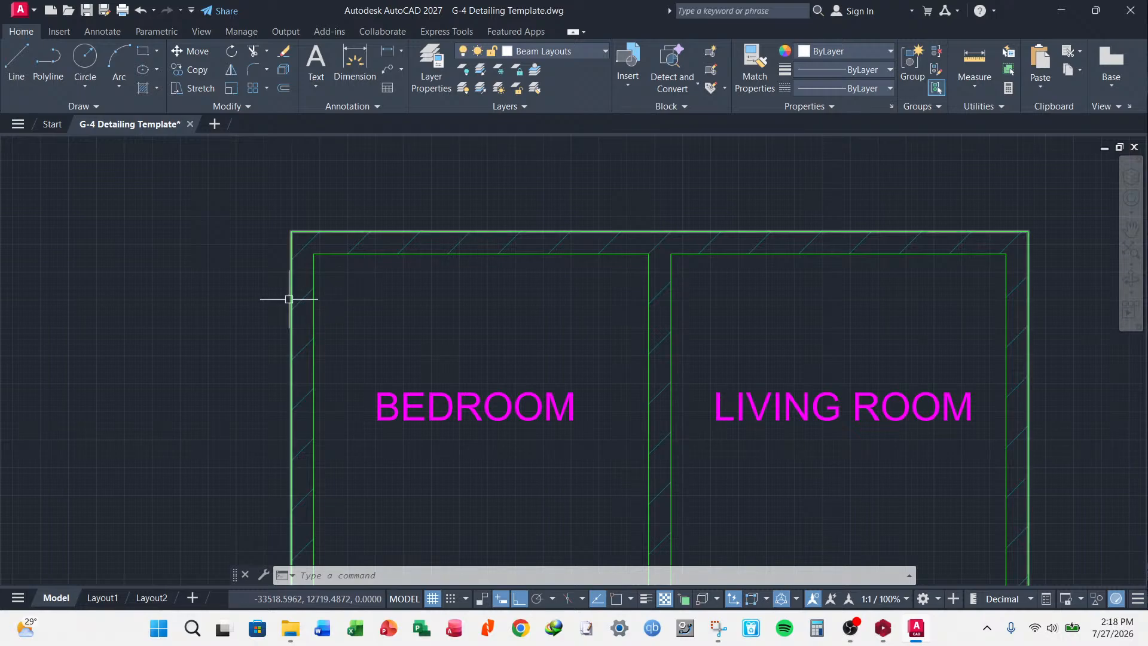
scroll(281, 282, down, 2)
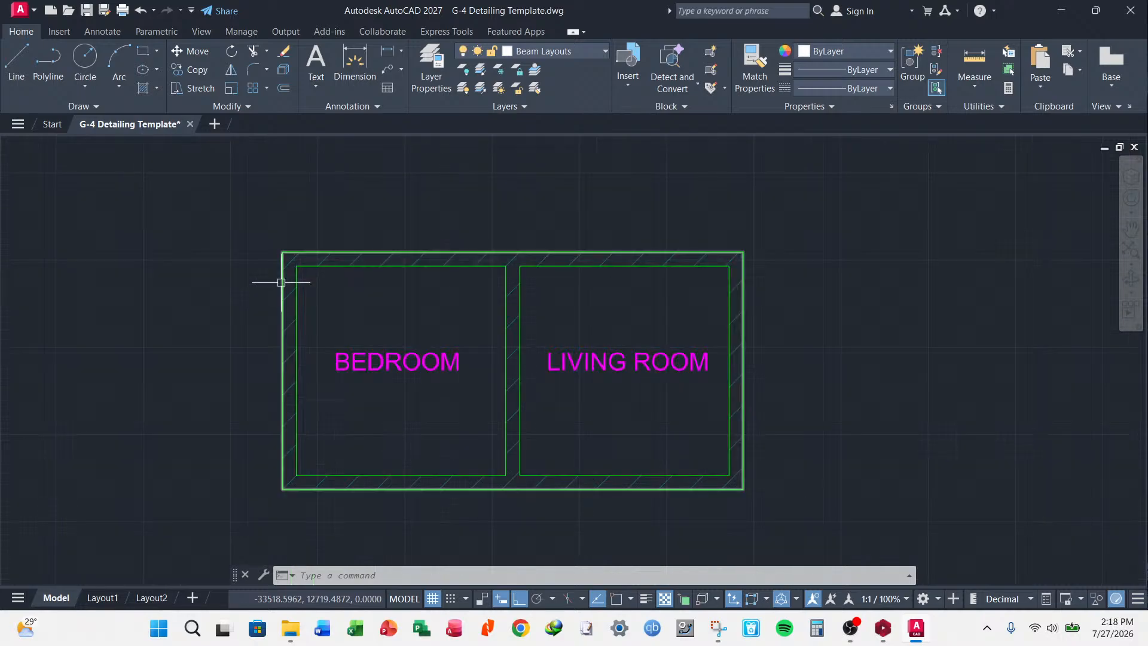
scroll(281, 282, down, 2)
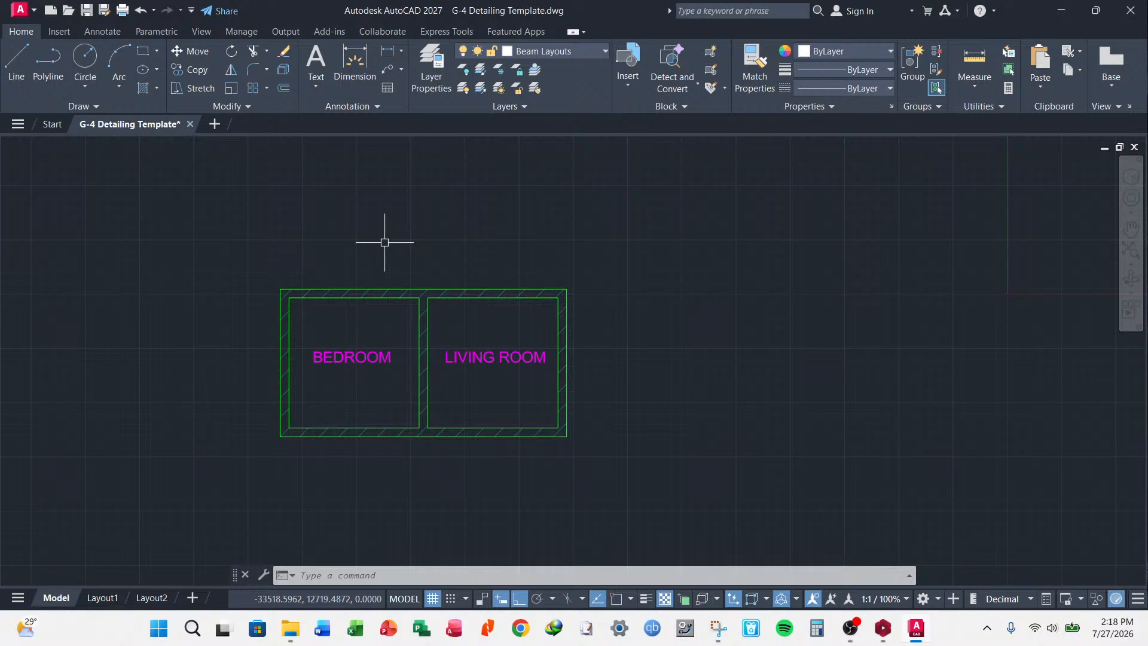
- Create a new layer named "Block Wall Hatches"
click(431, 77)
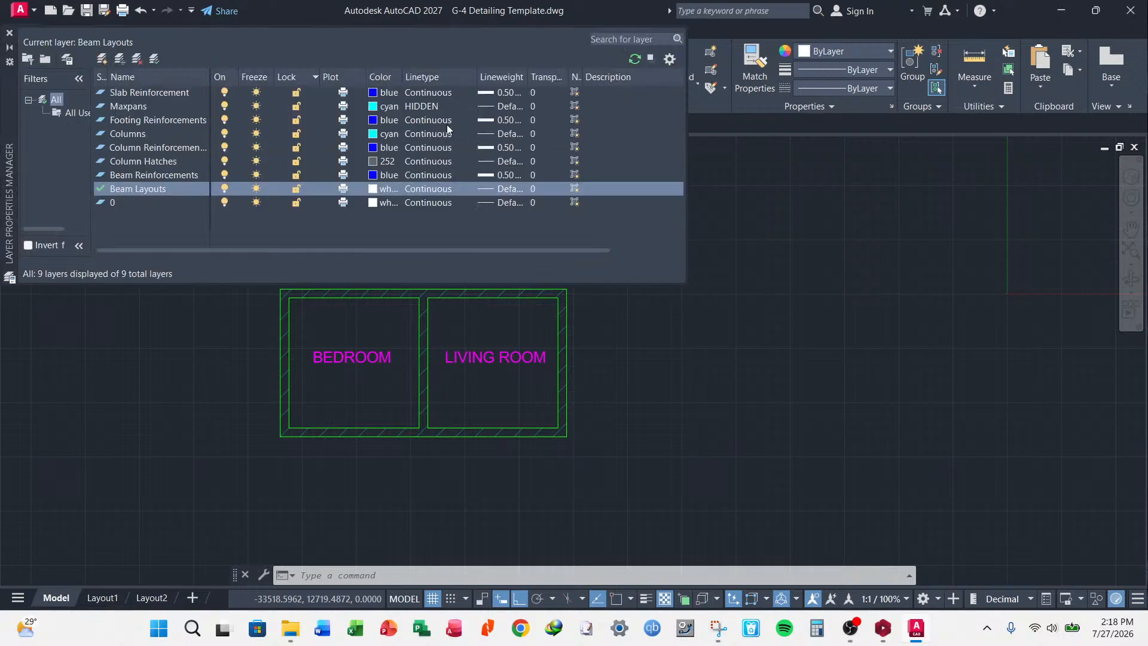
click(123, 202)
click(102, 58)
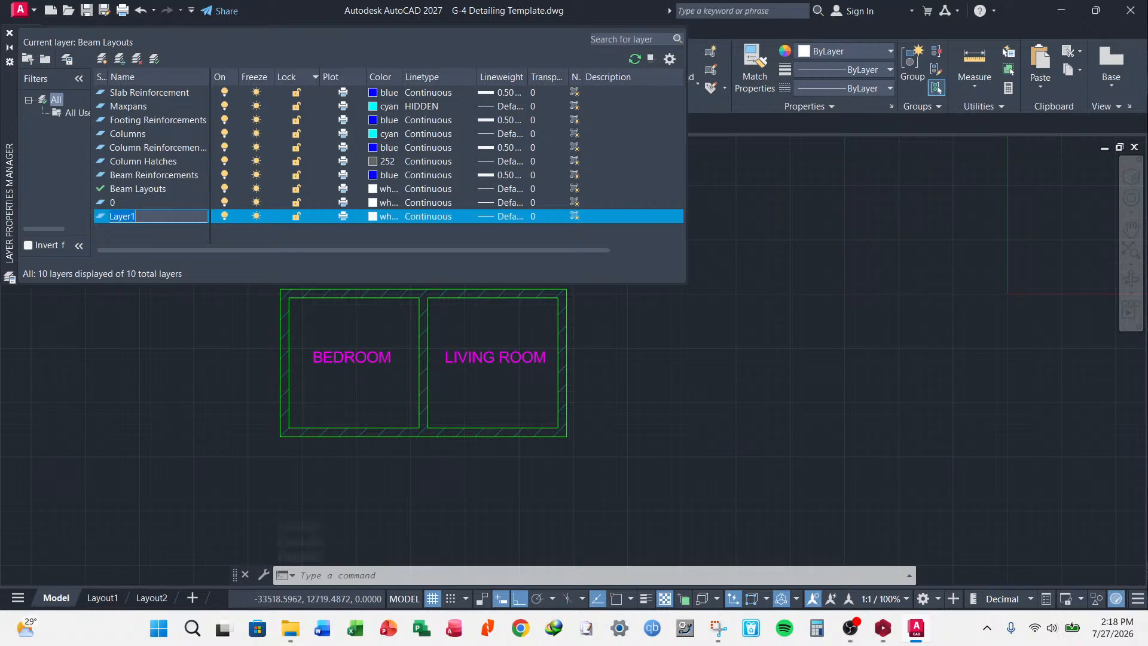
text(Wall Hatches)
key(Home)
text(Block)
- Set the Block Wall Hatches layer to colour 253 and transparency 70, and close the layer manager
click(375, 216)
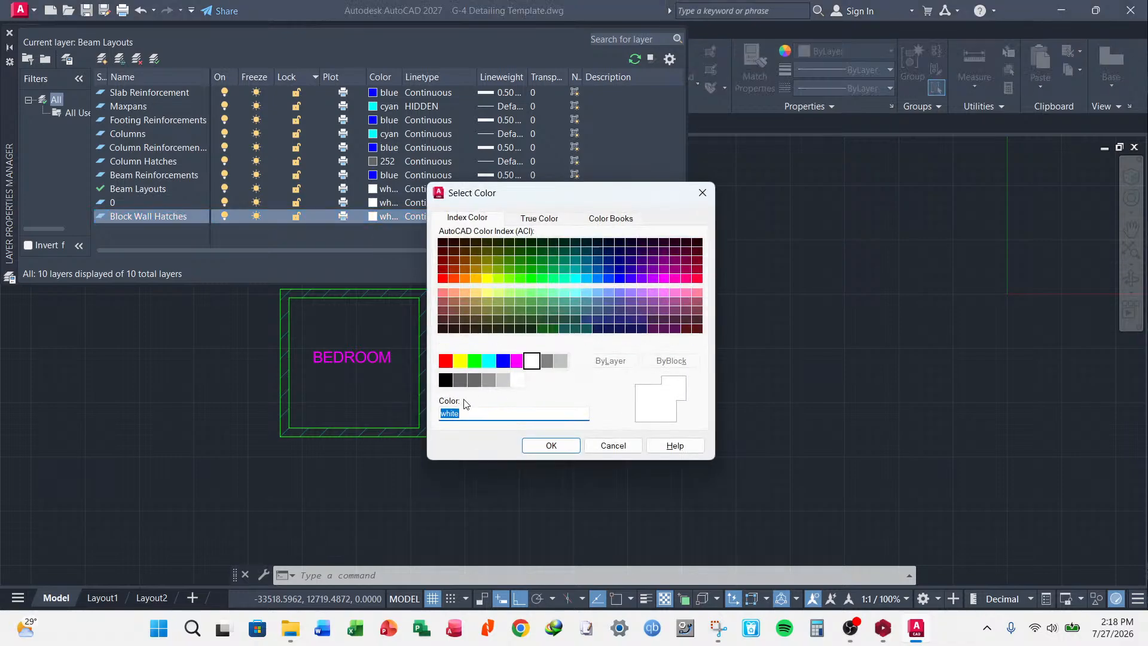
click(489, 380)
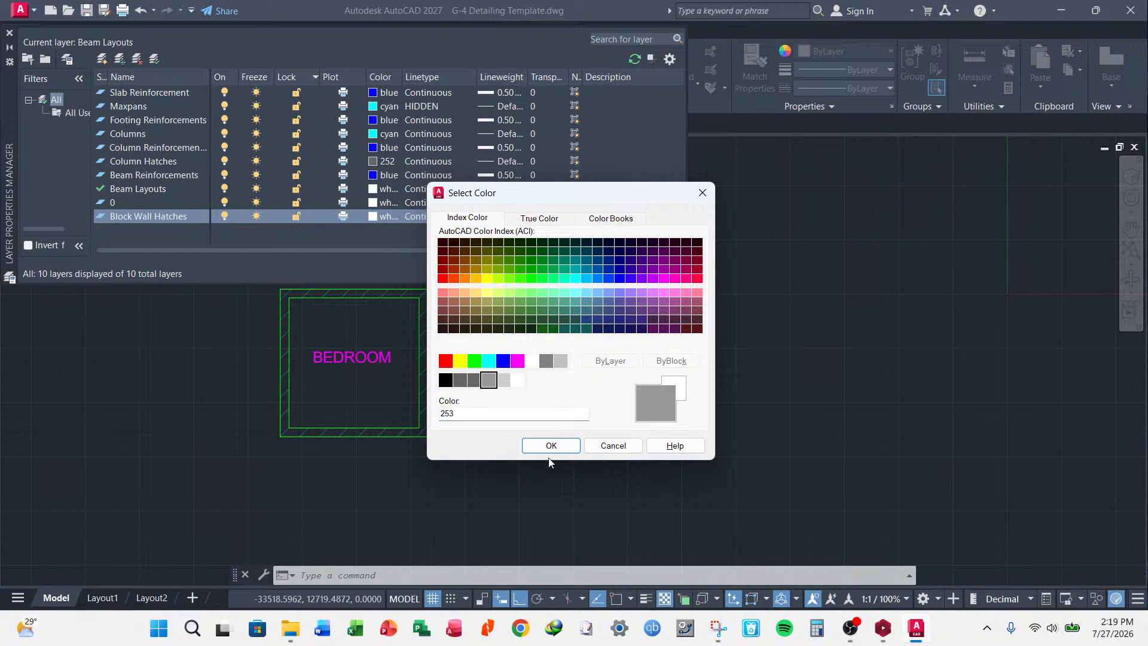
click(550, 447)
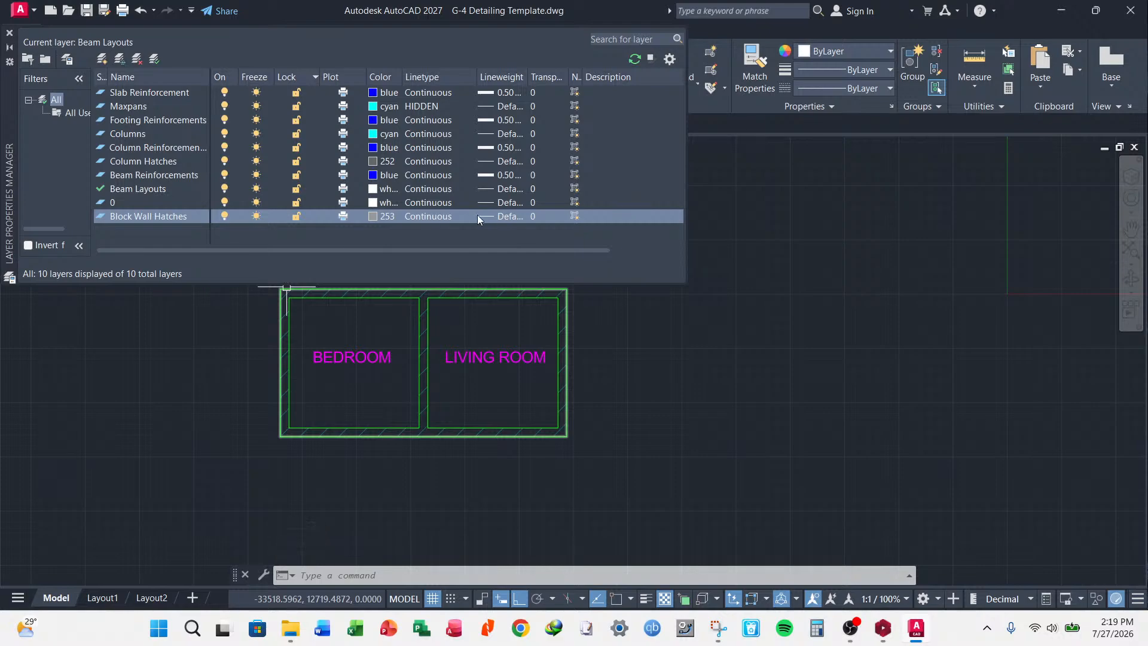
click(532, 215)
text(70)
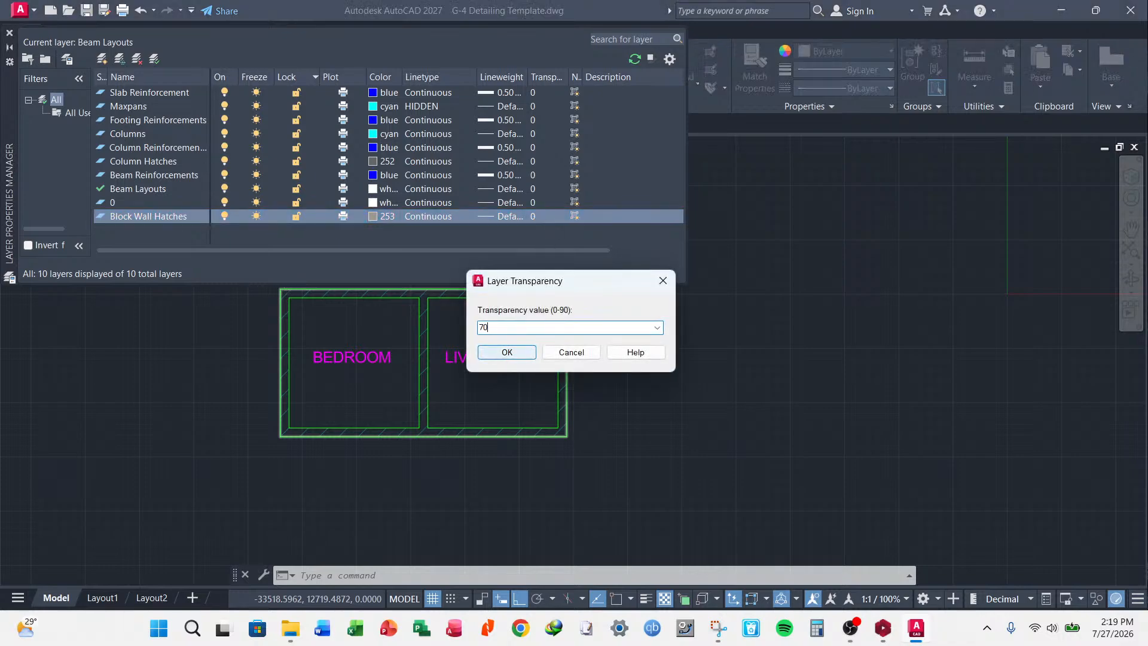
click(507, 352)
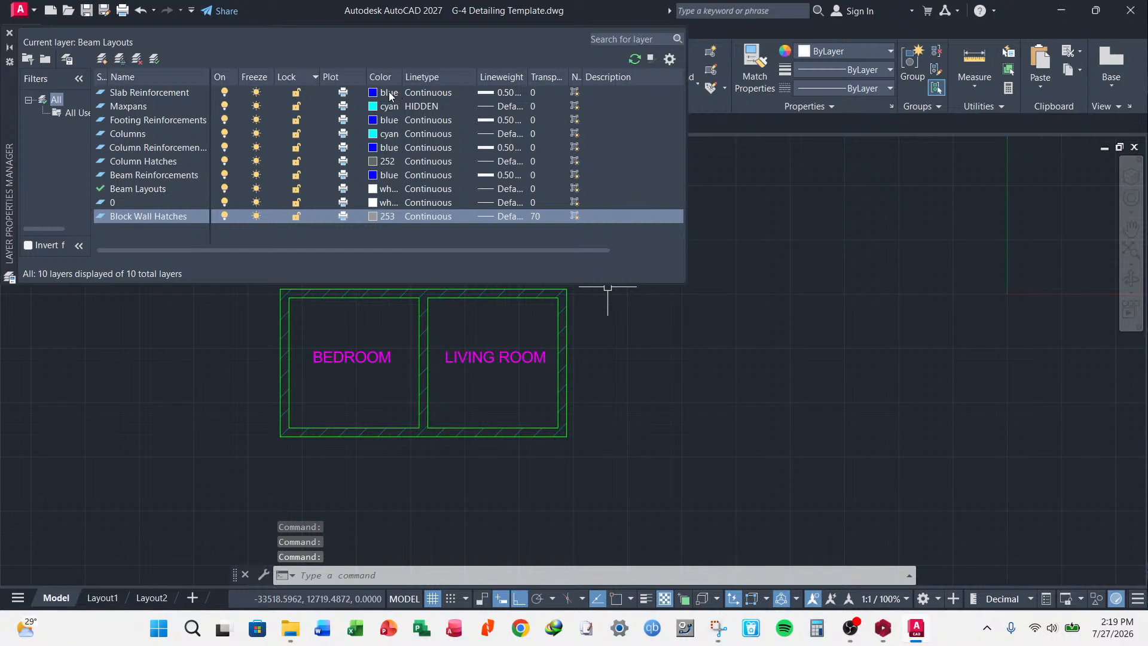
click(9, 35)
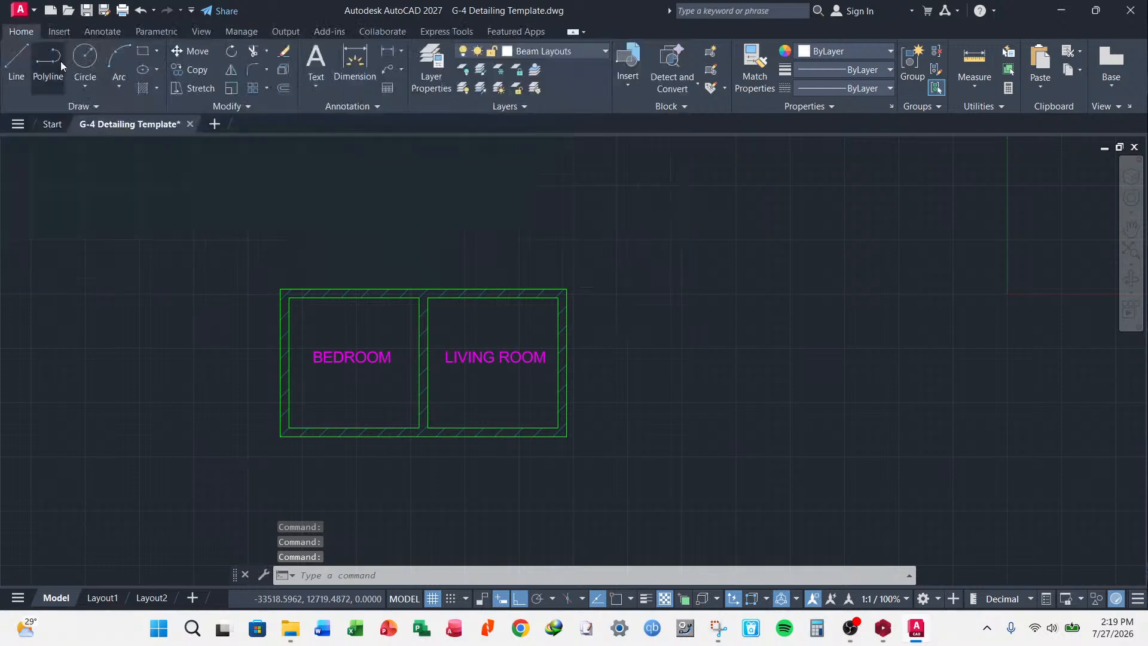
- Move the existing wall hatch of the floor plan to the Block Wall Hatches layer
key(Escape)
key(Escape)
scroll(271, 329, up, 4)
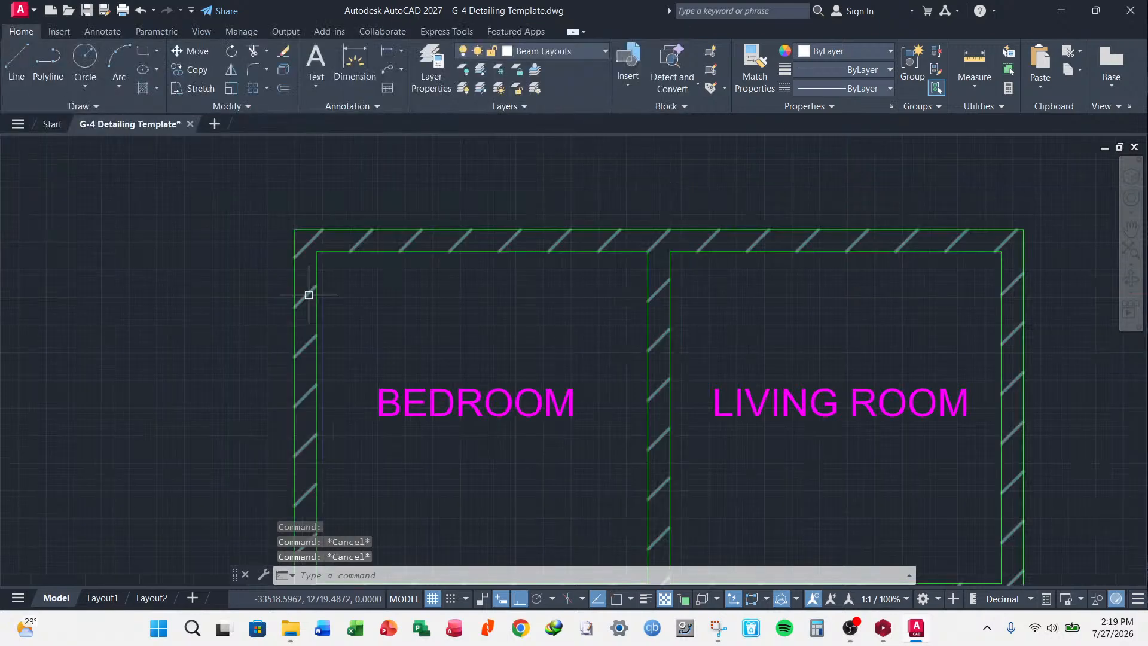
key(Escape)
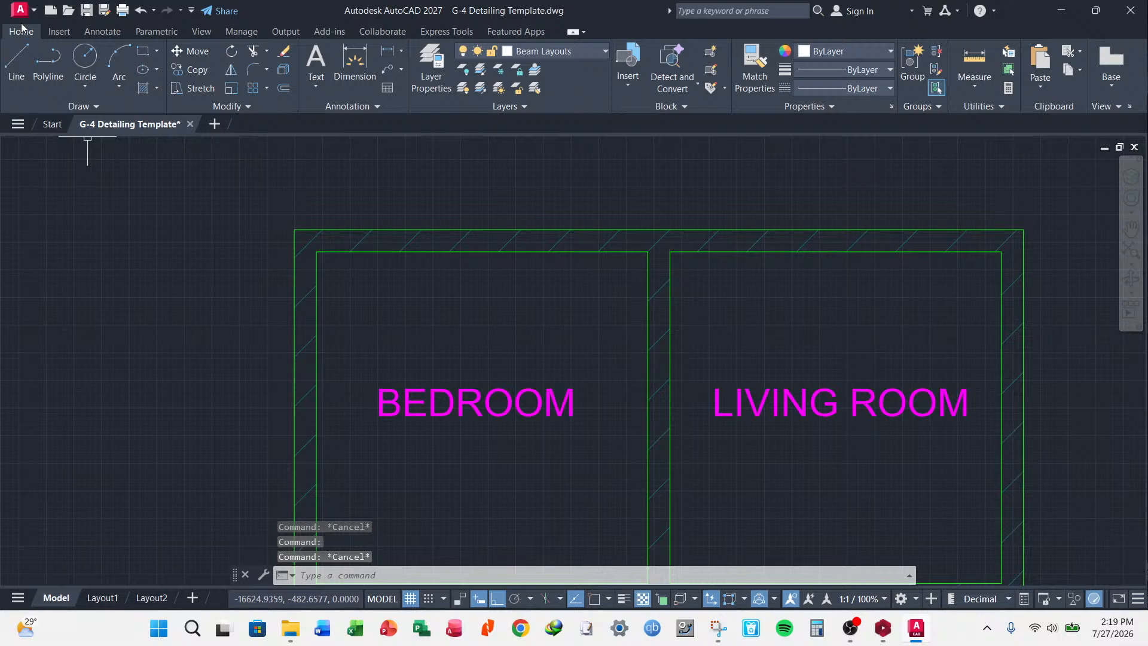
click(358, 241)
click(21, 31)
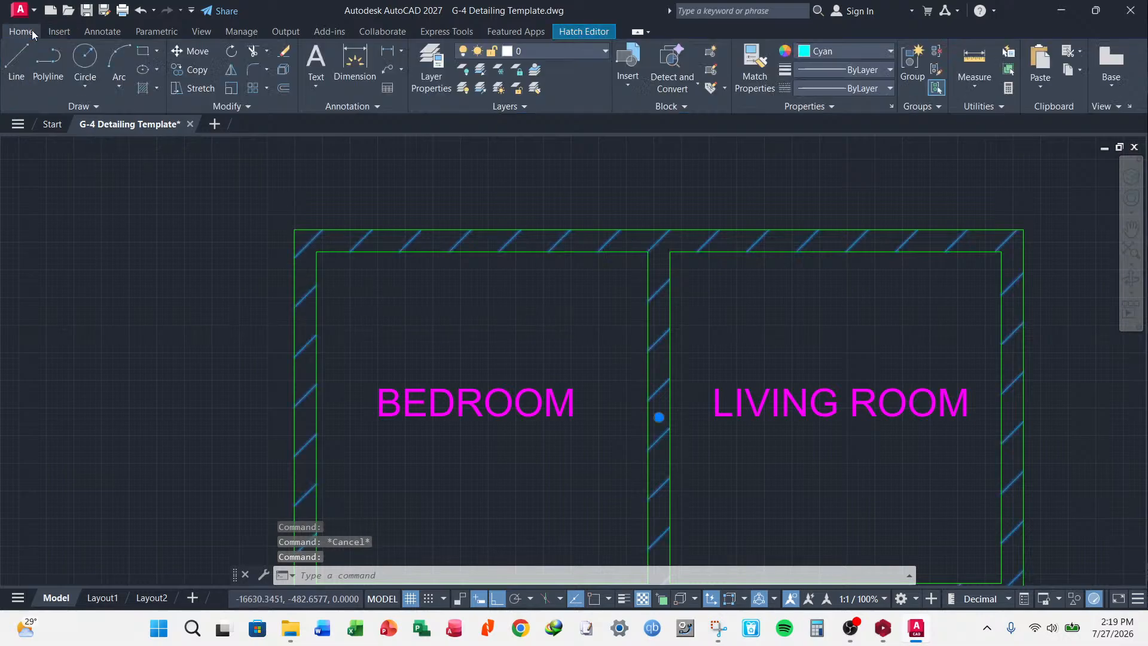
click(604, 50)
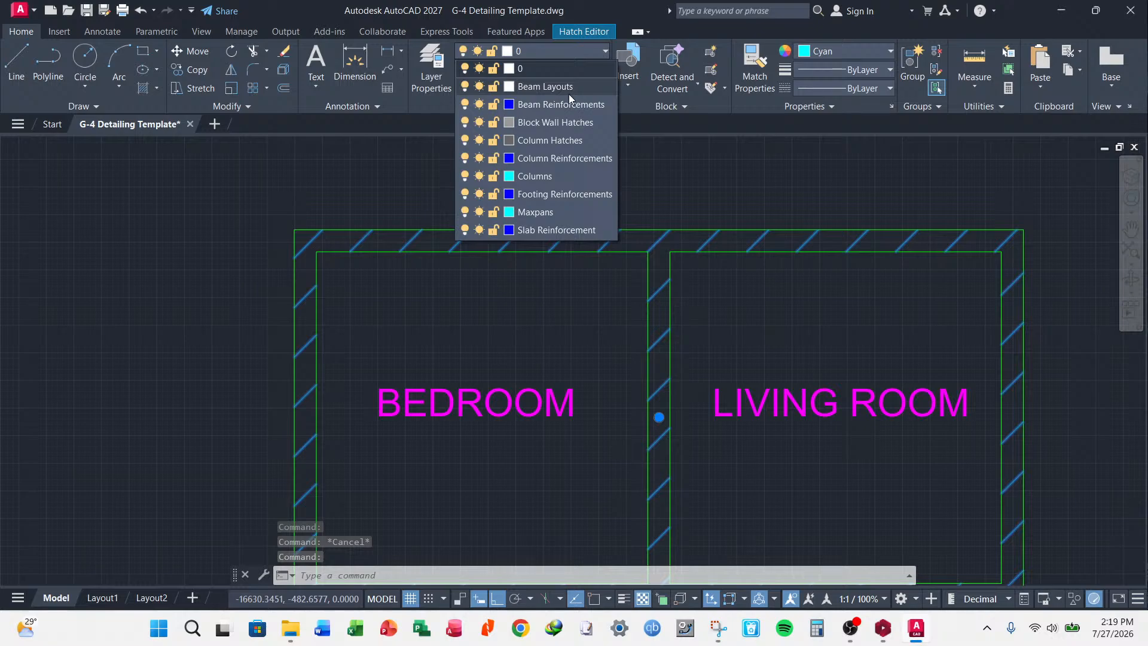
click(540, 122)
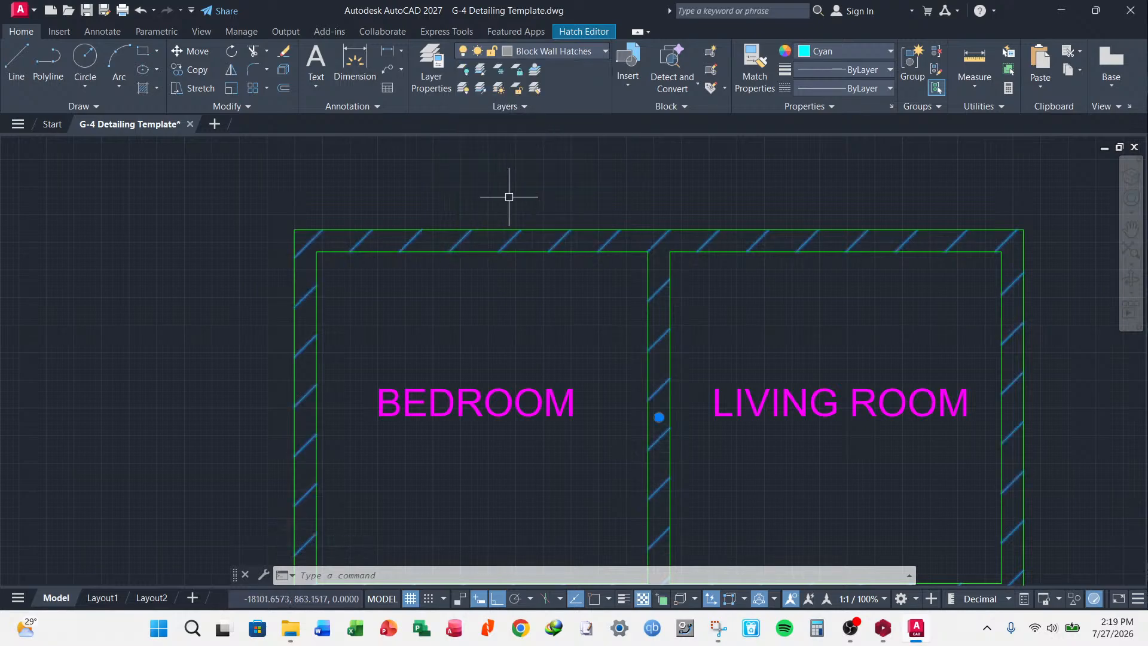
key(Escape)
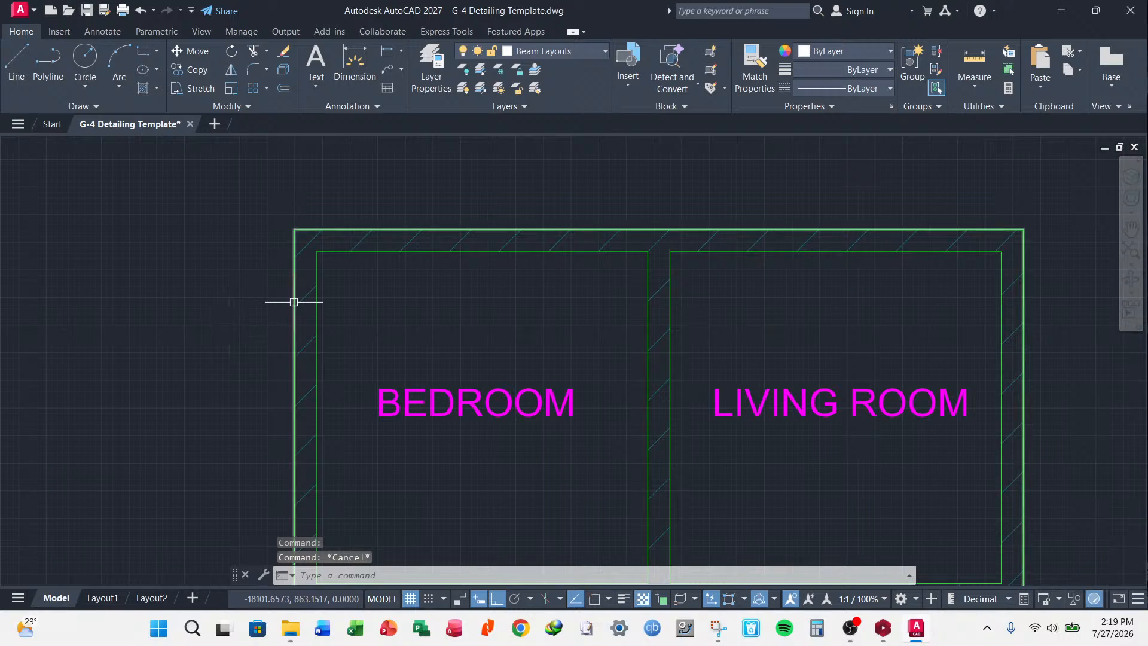
- Examine the wall hatch at the plan's upper-left corner, checking its pattern, colour, transparency and scale settings
scroll(392, 225, down, 7)
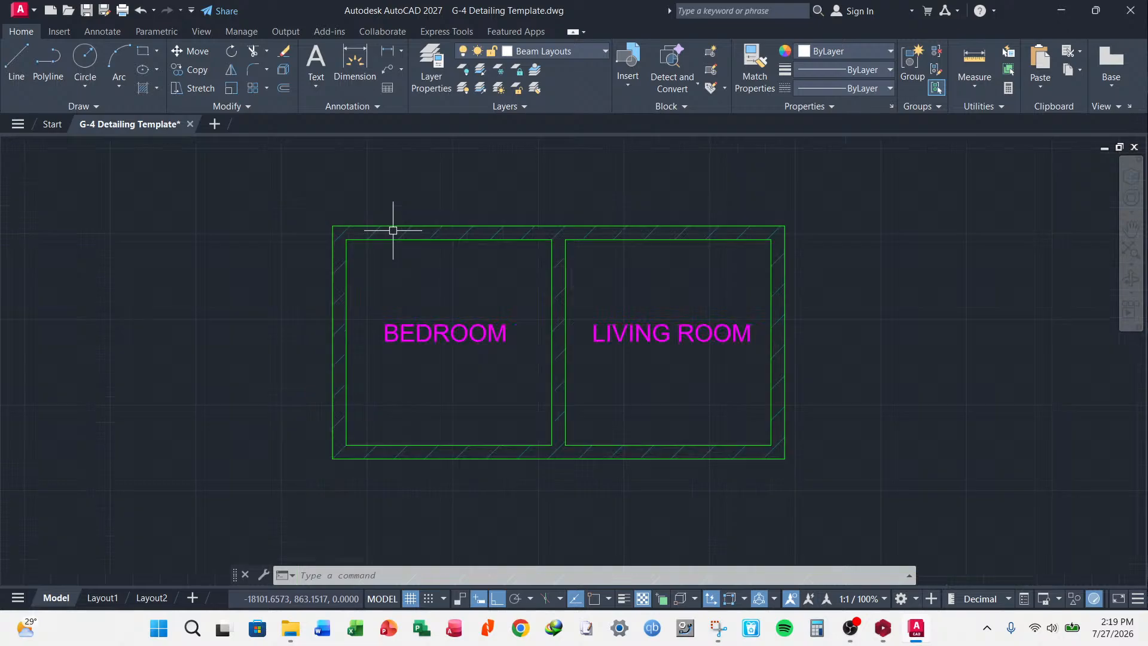
scroll(384, 225, up, 5)
scroll(333, 242, up, 5)
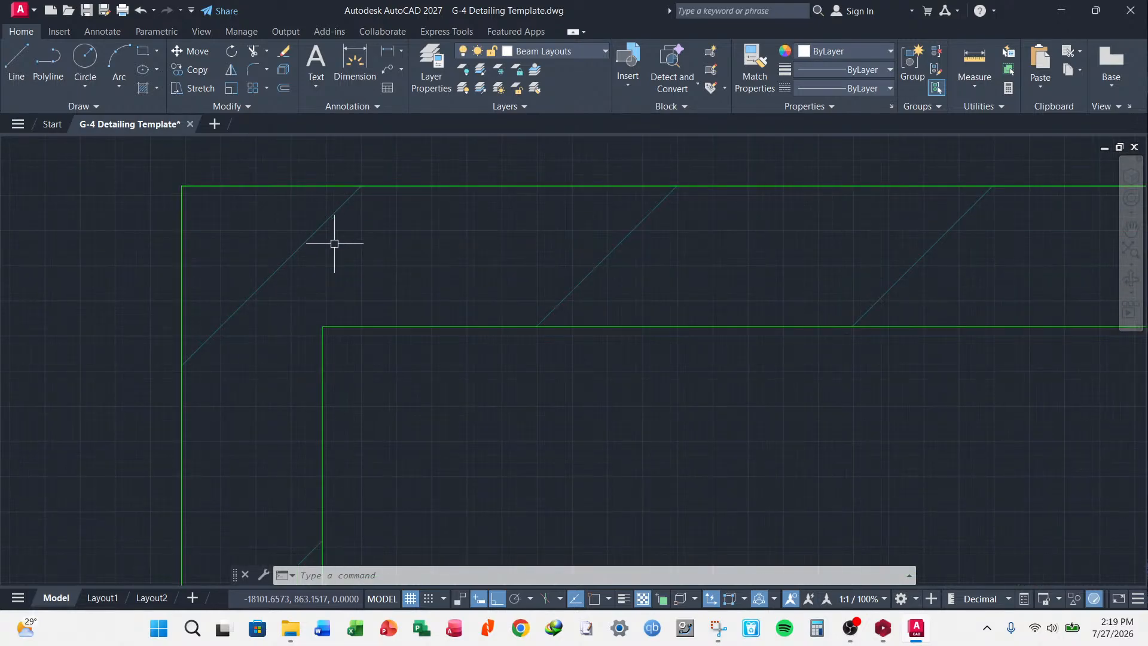
click(306, 242)
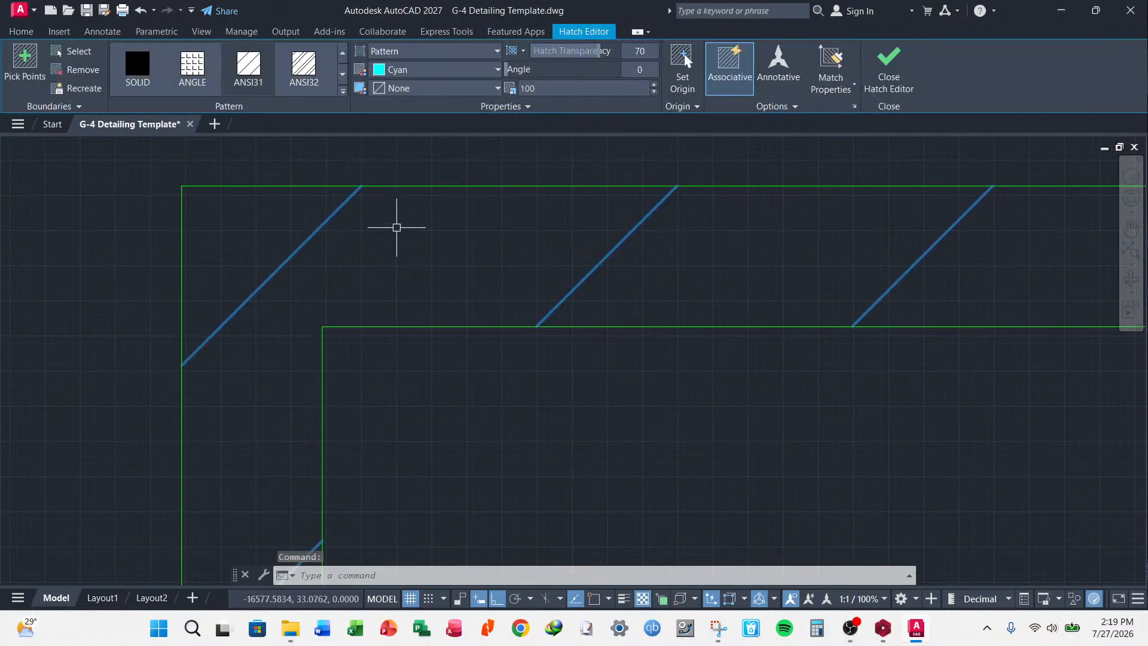
key(Escape)
key(Escape)
scroll(281, 197, down, 5)
scroll(341, 231, up, 2)
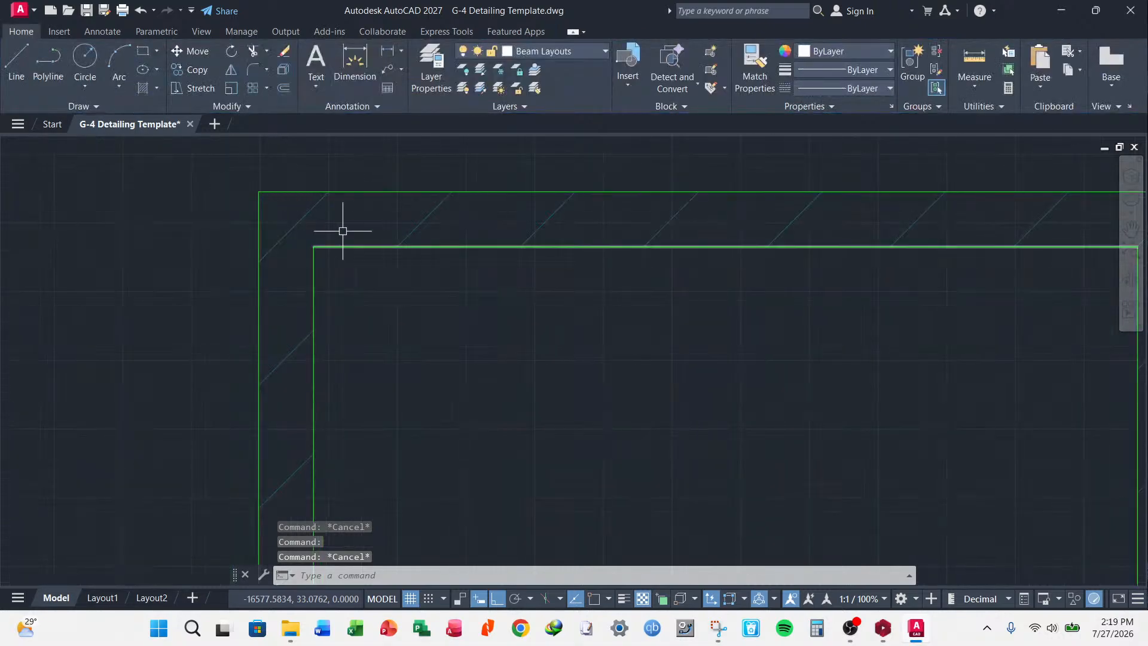
click(308, 209)
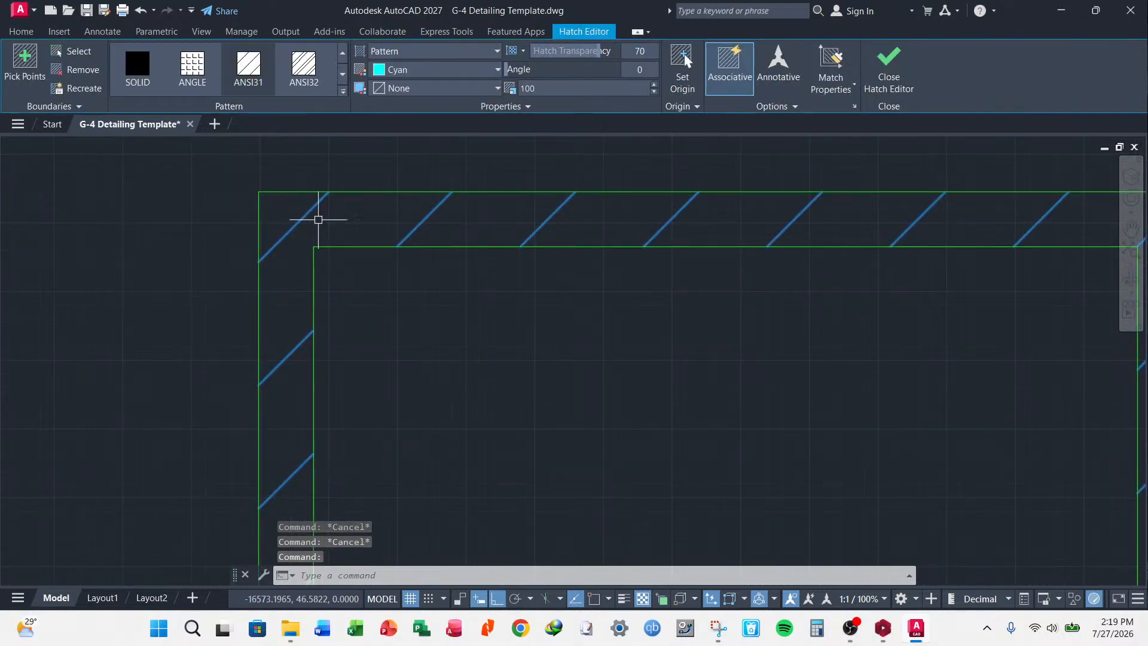
key(Escape)
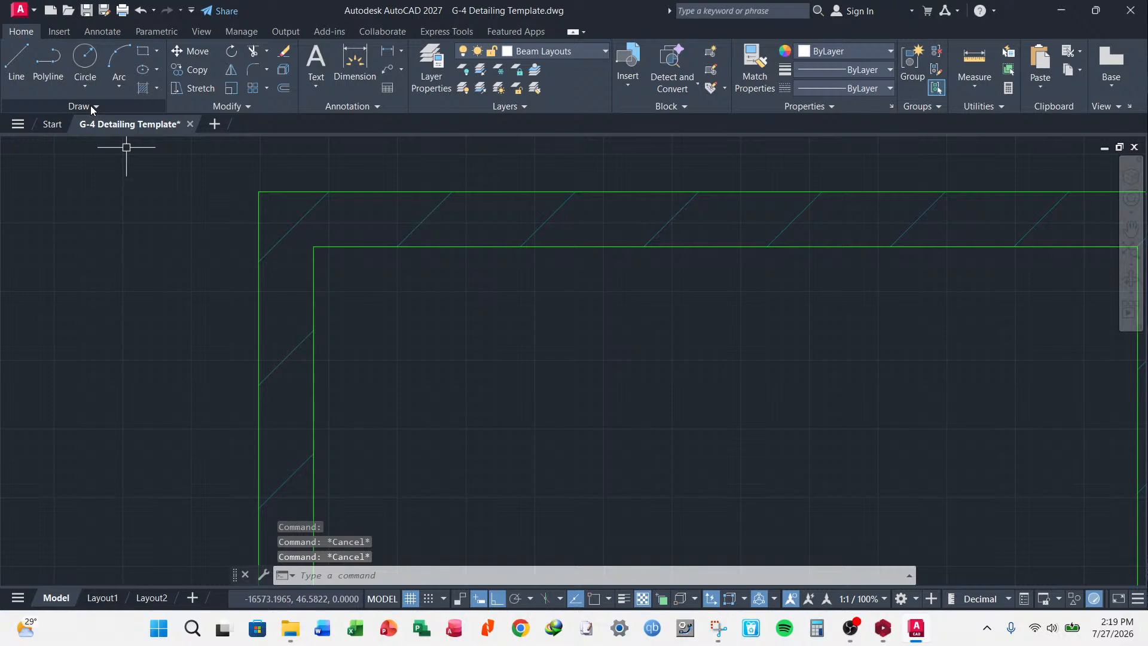
- In the wall hatch's properties, reset its transparency to 0 and set its colour to ByLayer
key(Escape)
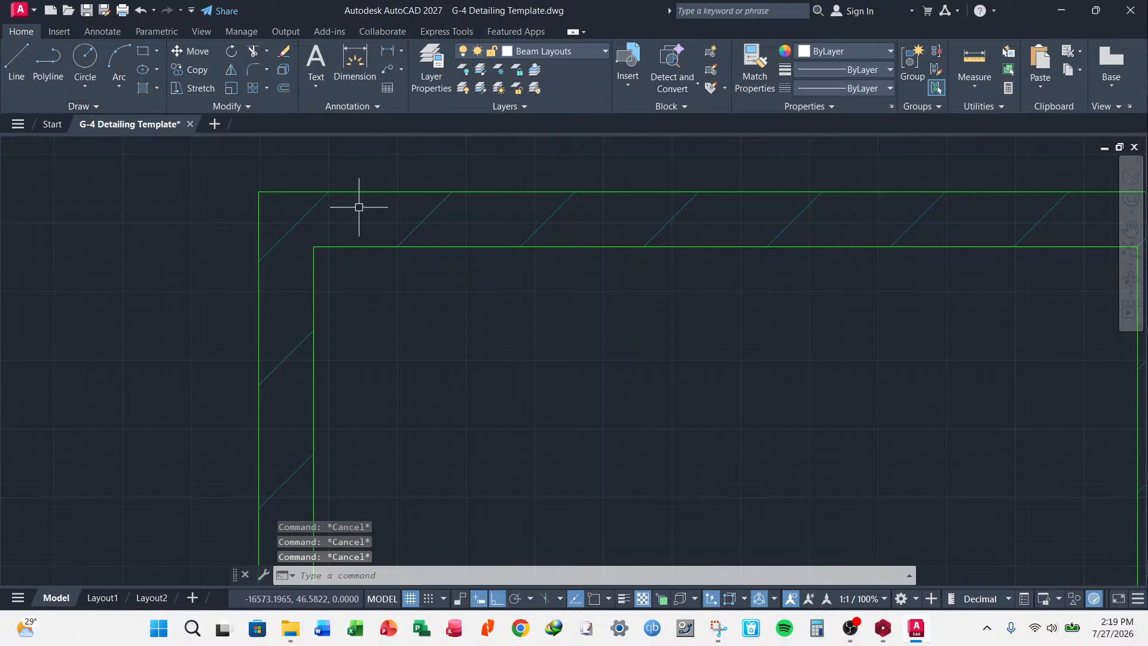
click(359, 207)
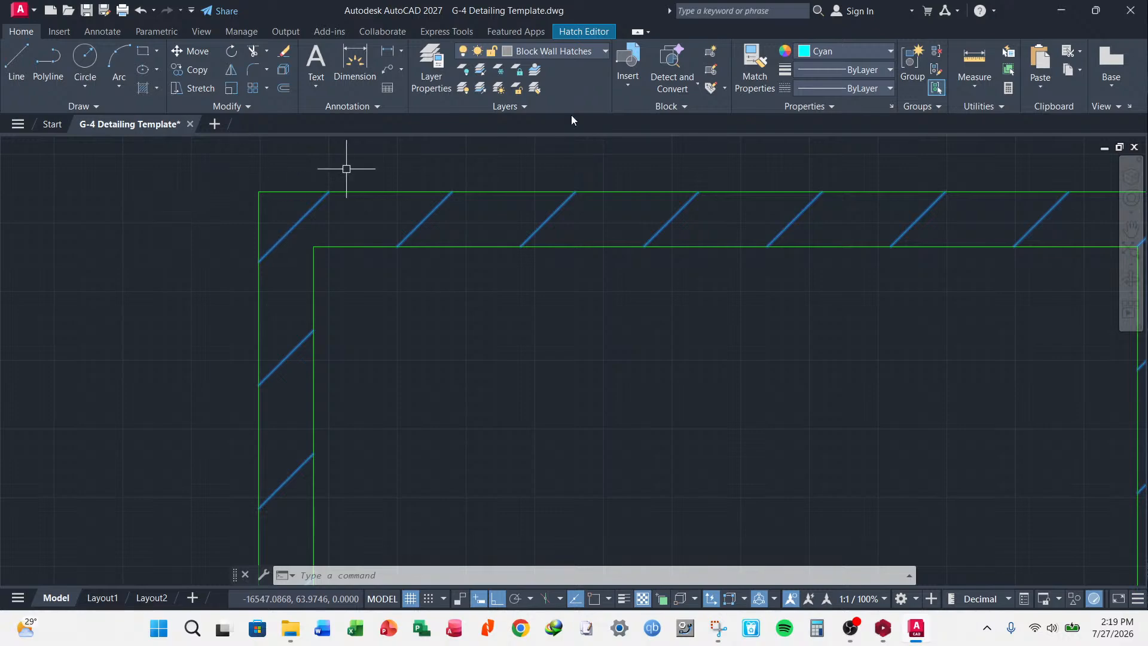
click(808, 105)
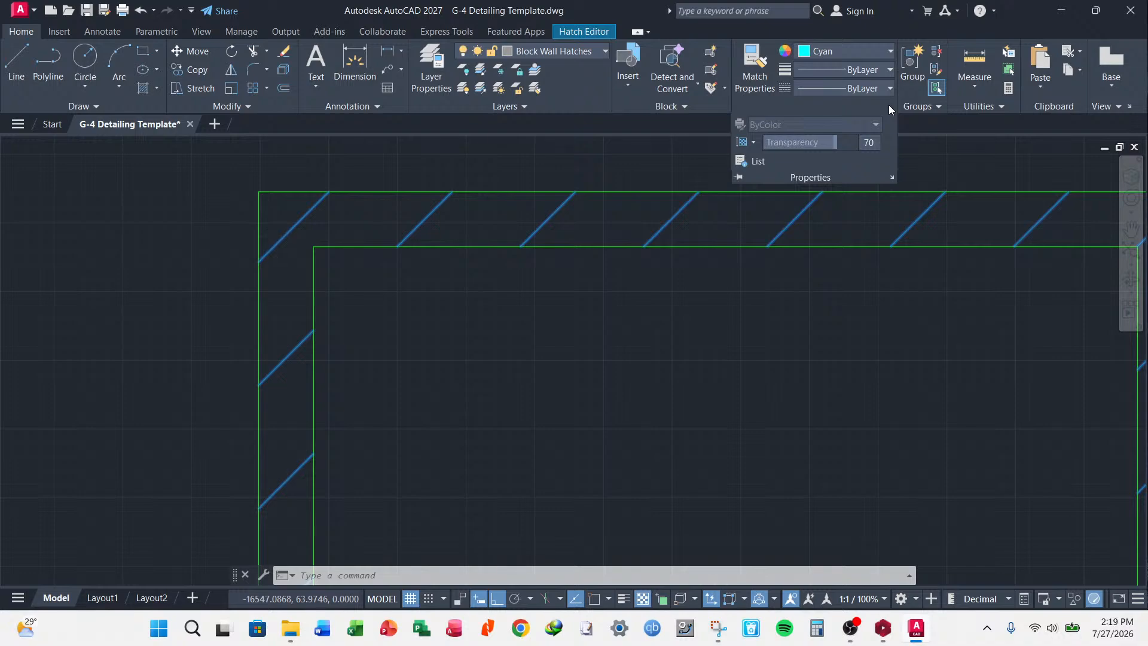
click(890, 105)
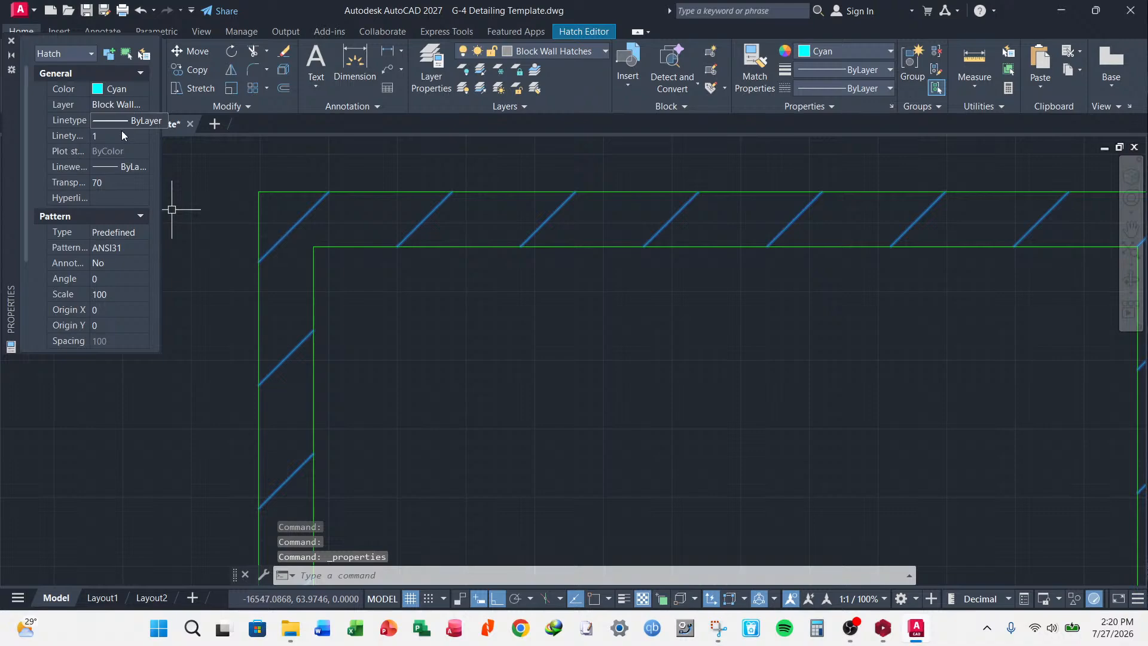
click(142, 183)
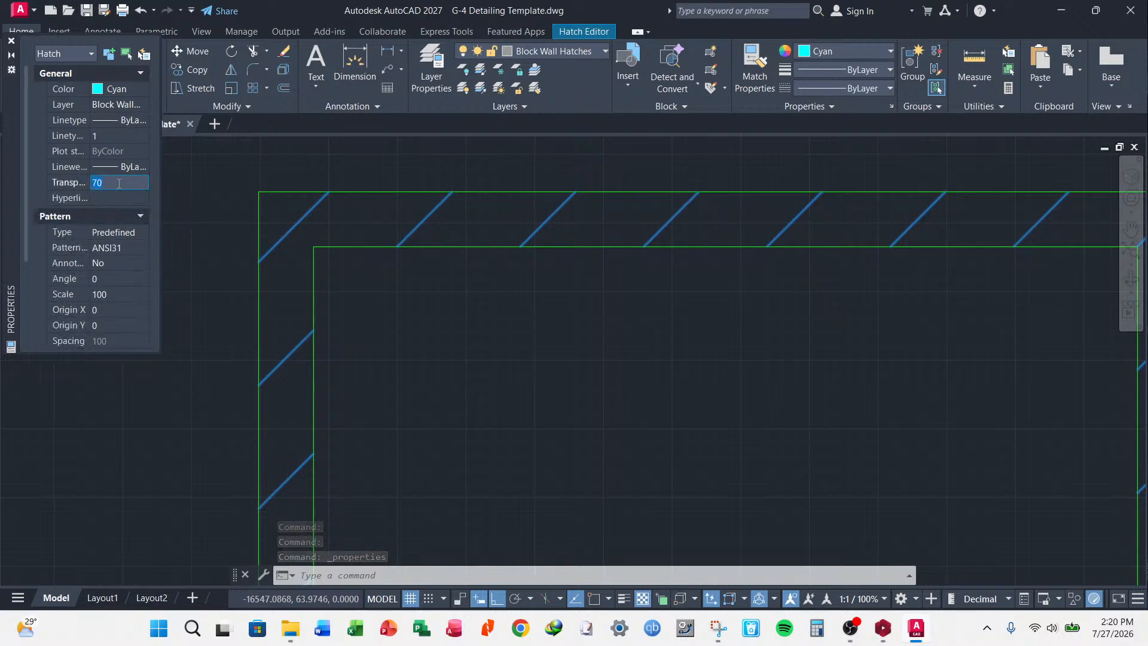
right_click(114, 181)
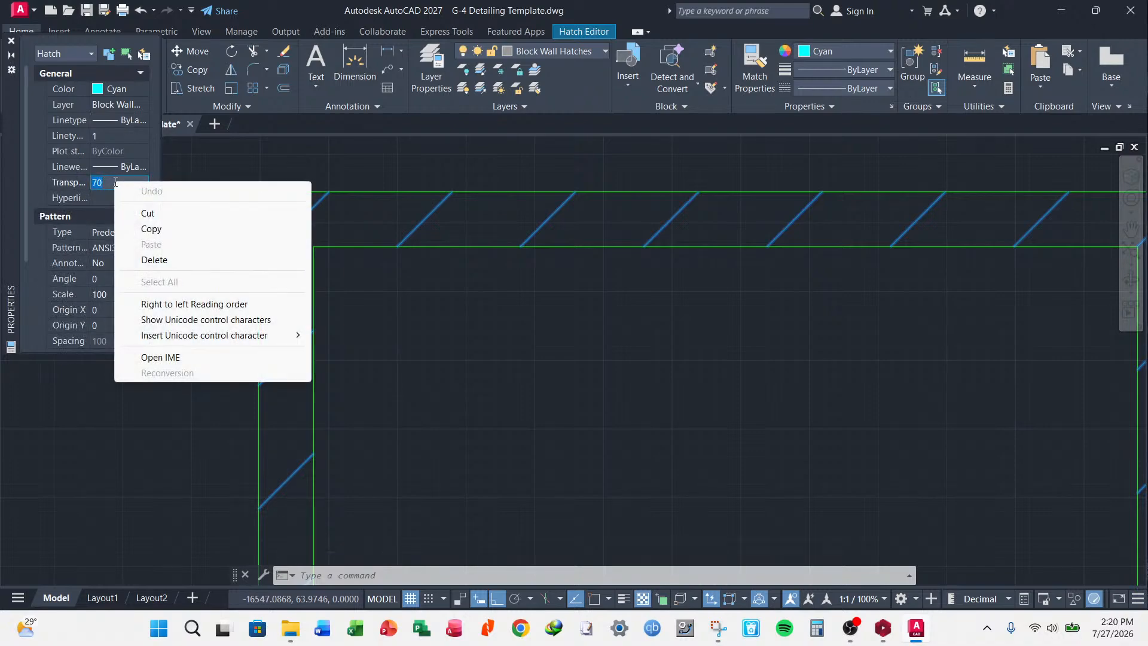
click(104, 188)
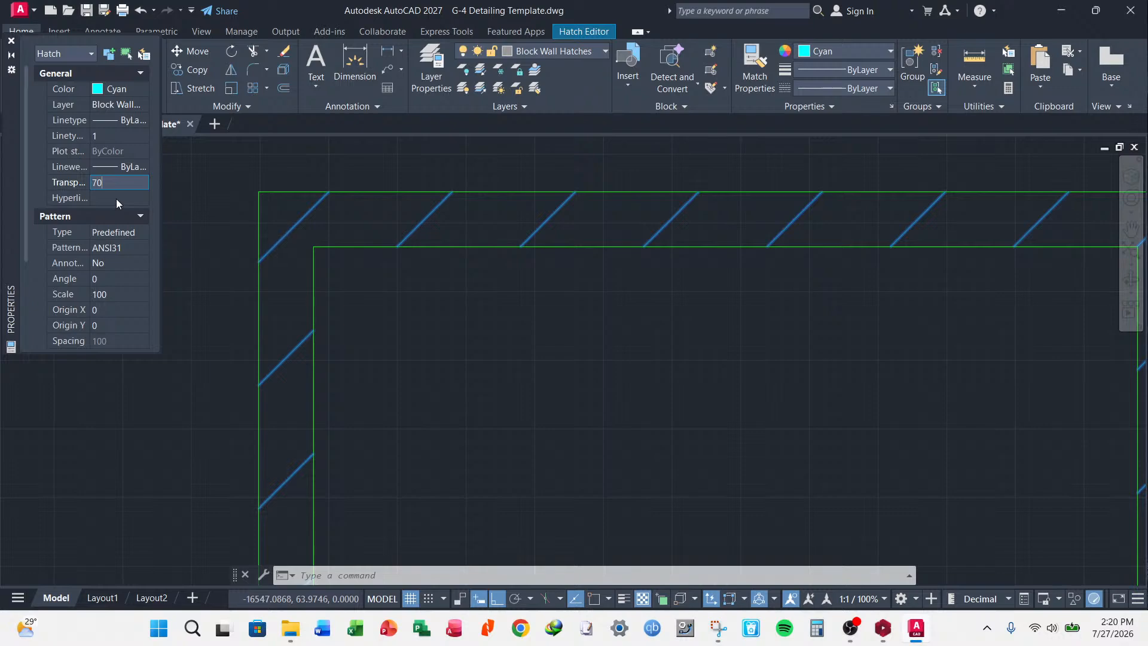
key(BackSpace)
key(BackSpace)
click(110, 200)
click(106, 181)
right_click(107, 181)
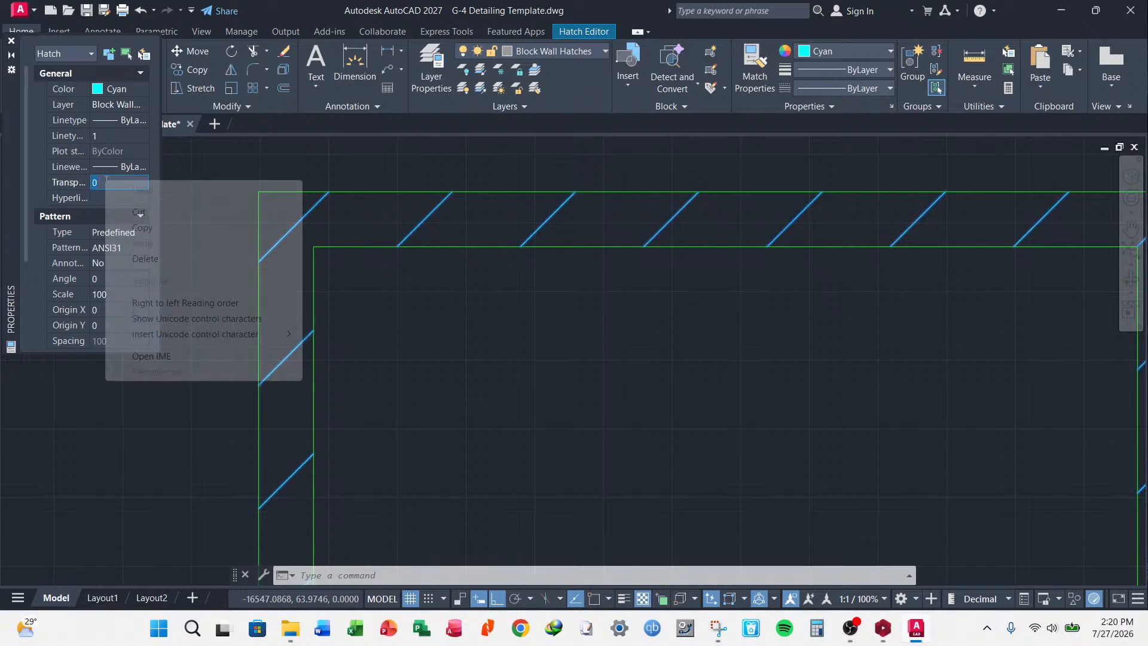
click(107, 181)
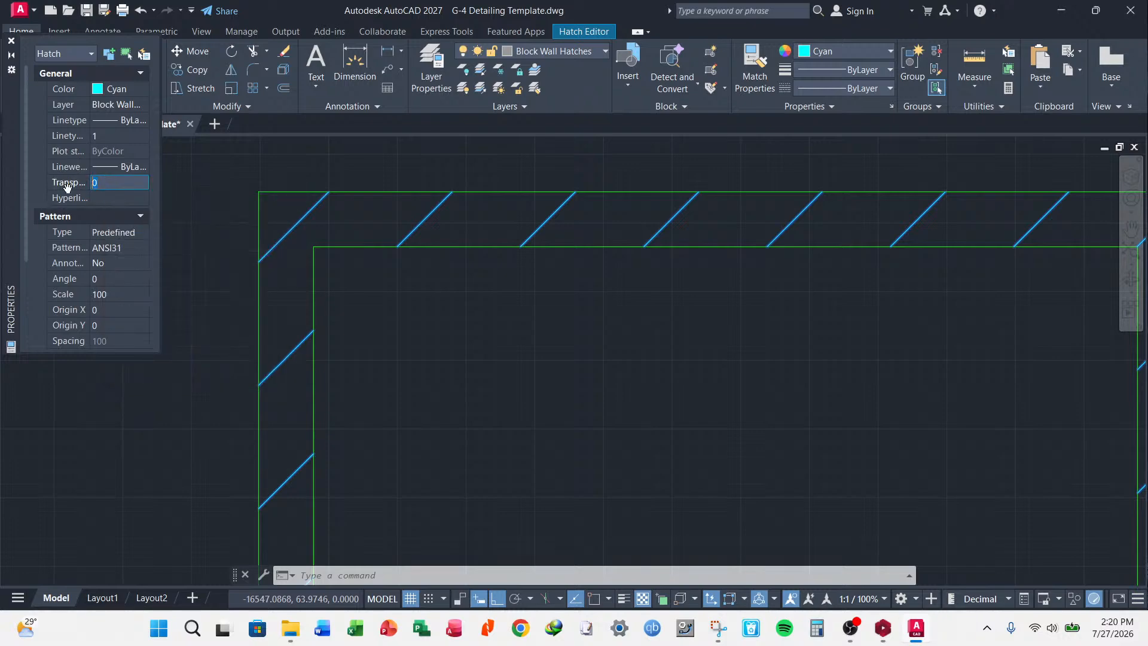
click(123, 91)
click(121, 104)
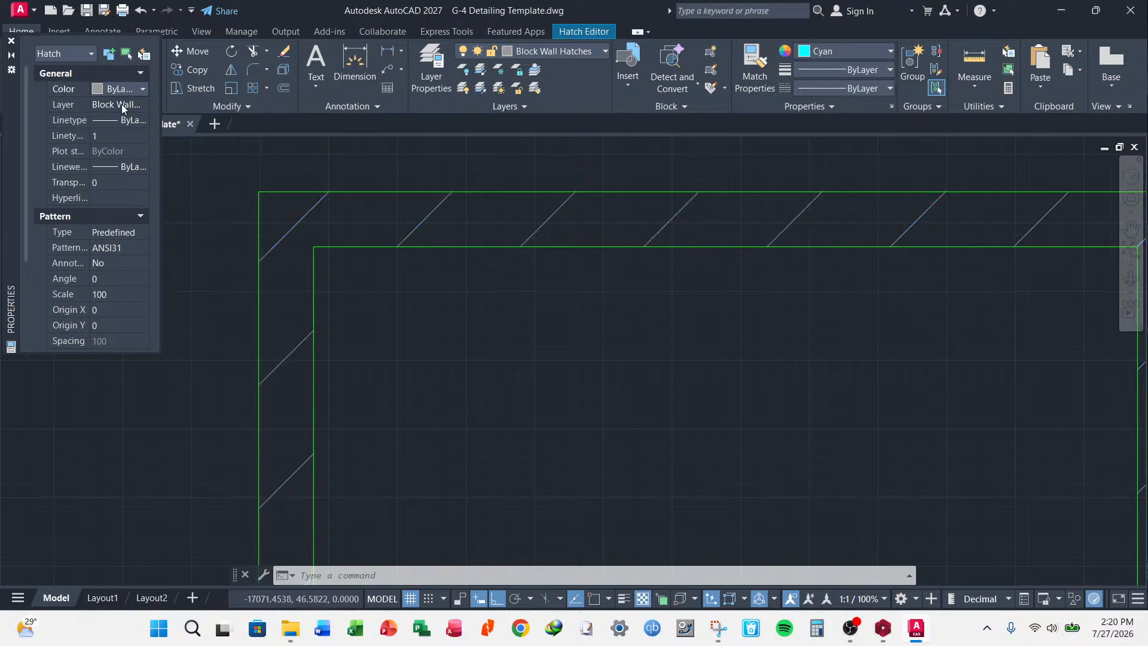
- Try to enter "By Layer" as the wall hatch's transparency value in its properties, and close the properties
click(293, 224)
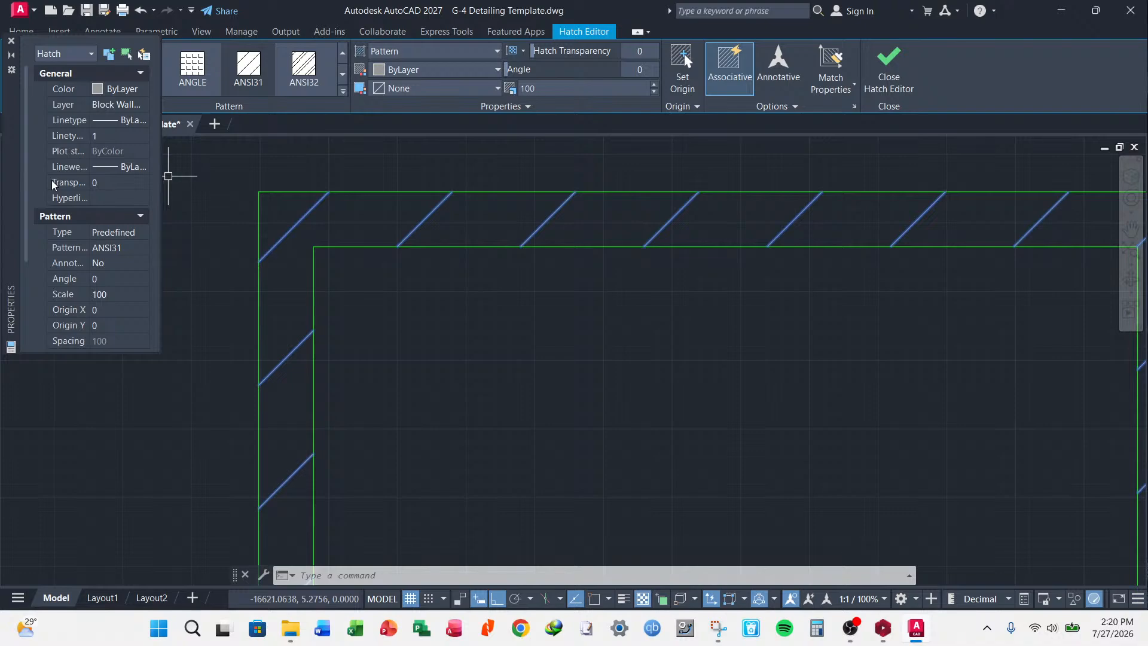
click(102, 183)
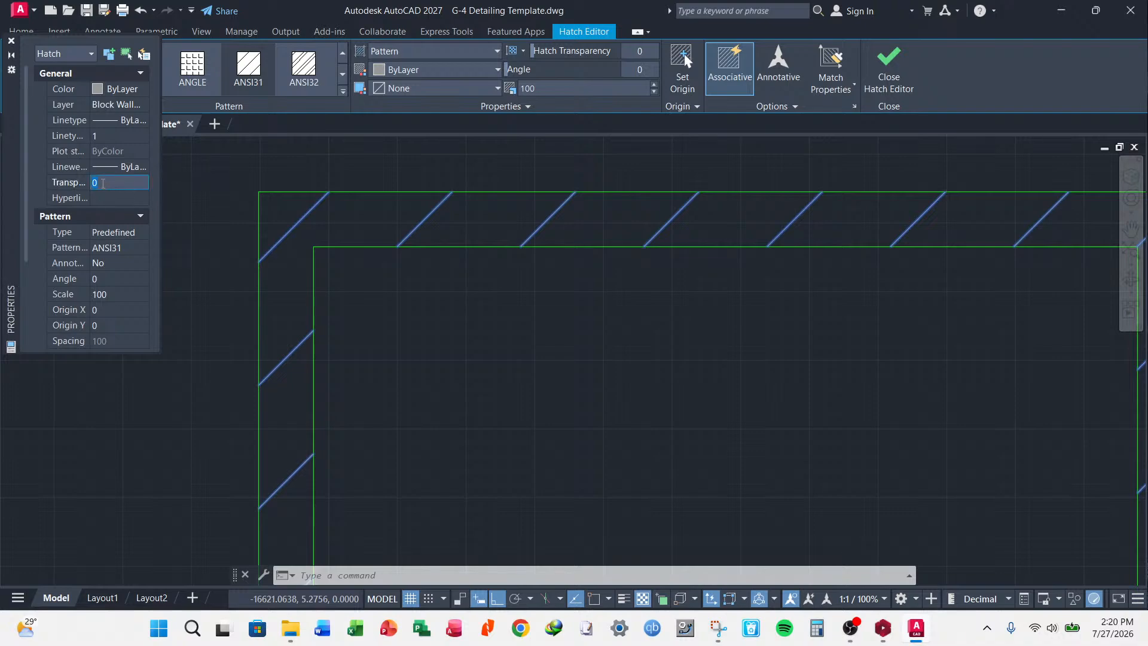
text(By Layetr)
key(BackSpace)
key(BackSpace)
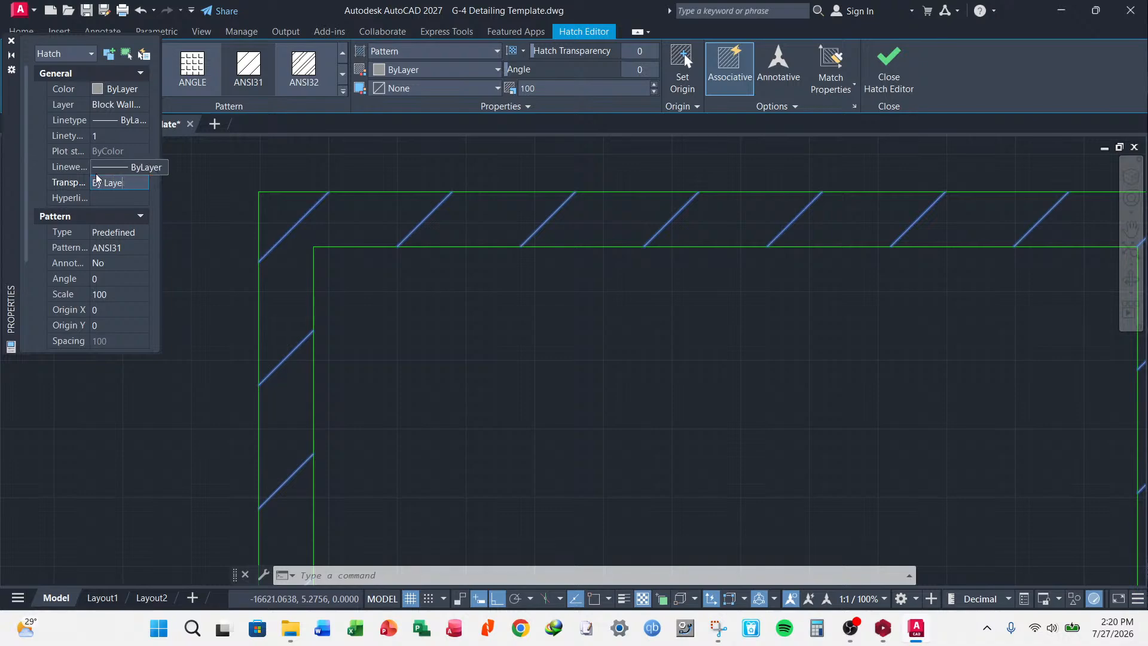
text(r)
click(116, 199)
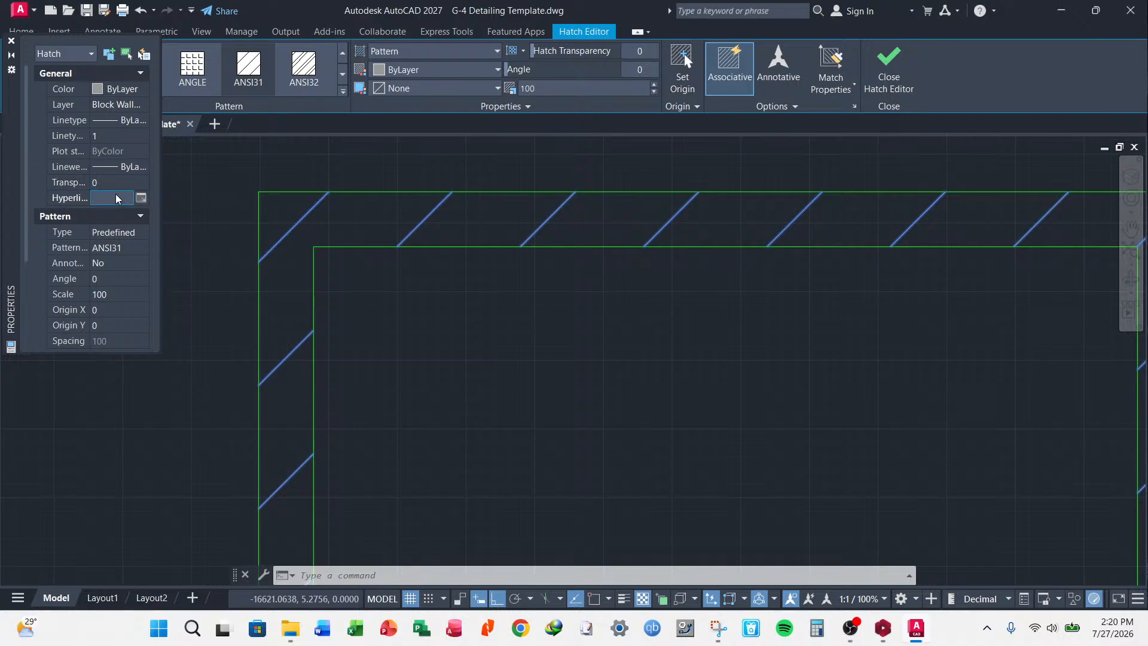
click(113, 181)
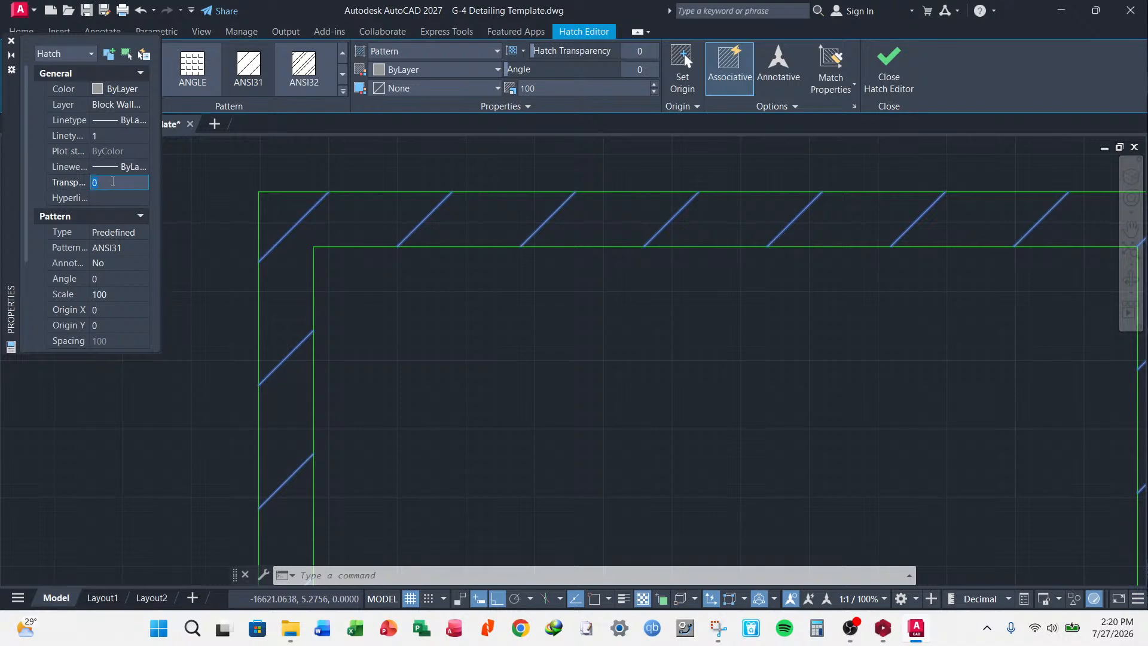
click(12, 41)
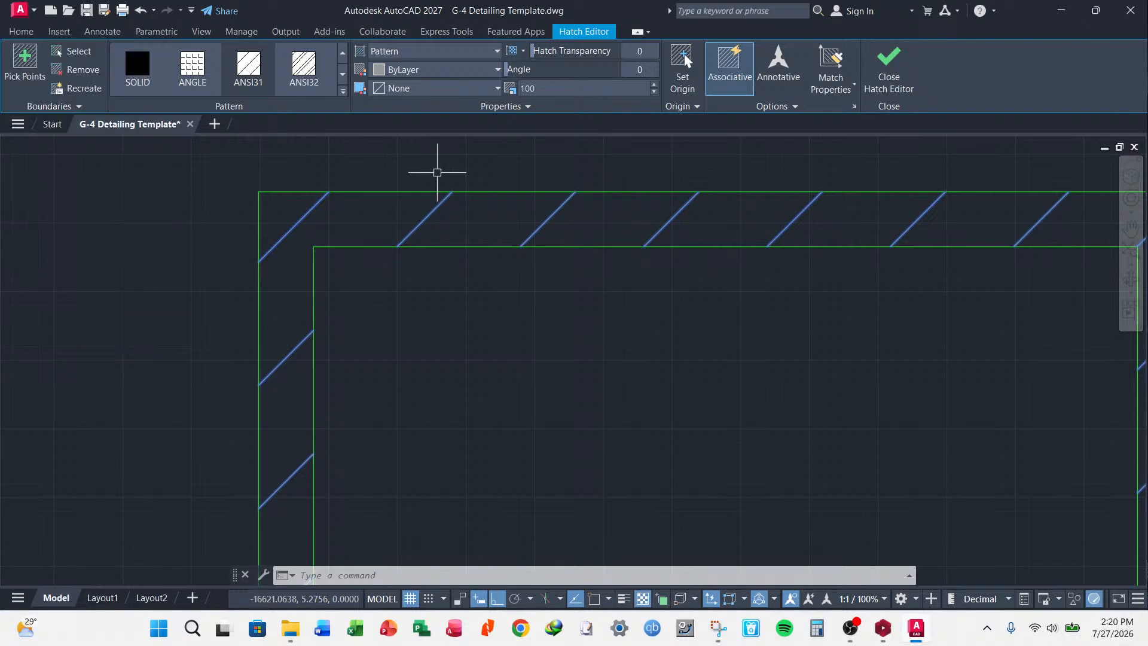
key(Escape)
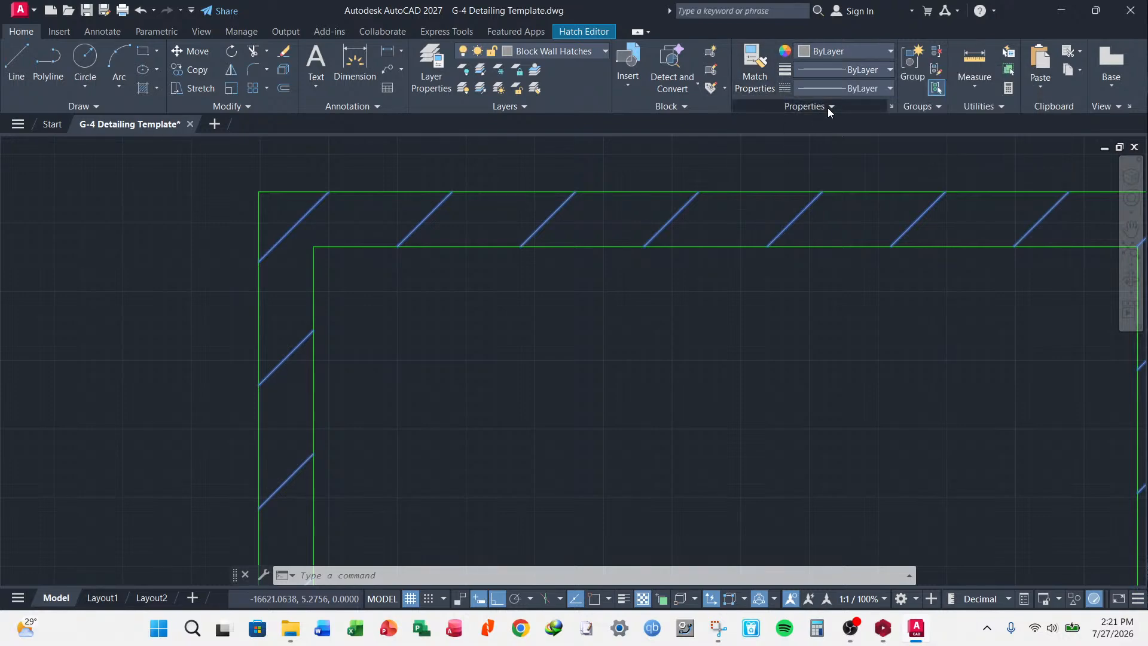
- Set the wall hatch's transparency to ByLayer, check it in the hatch's properties, and deselect the hatch
click(827, 107)
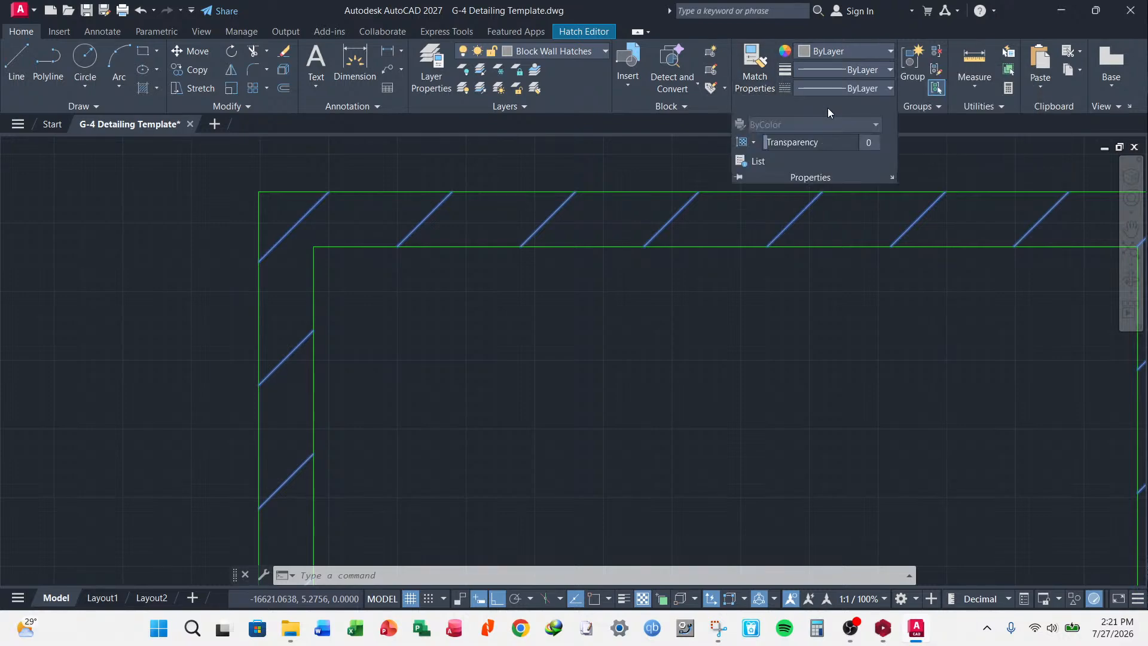
click(751, 142)
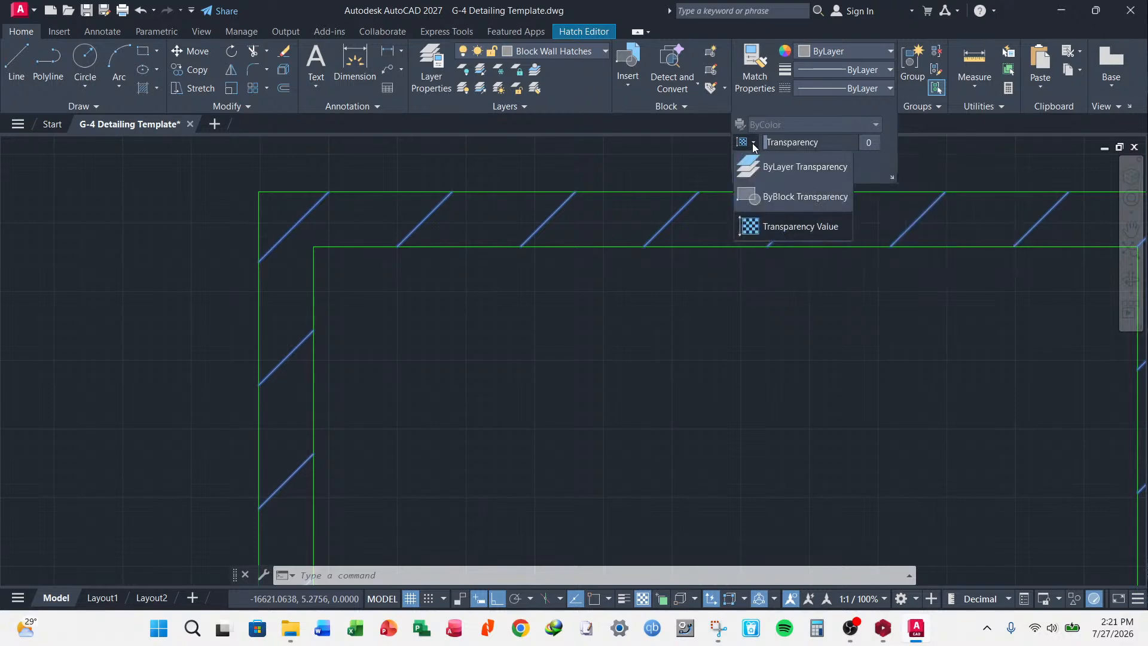
click(790, 170)
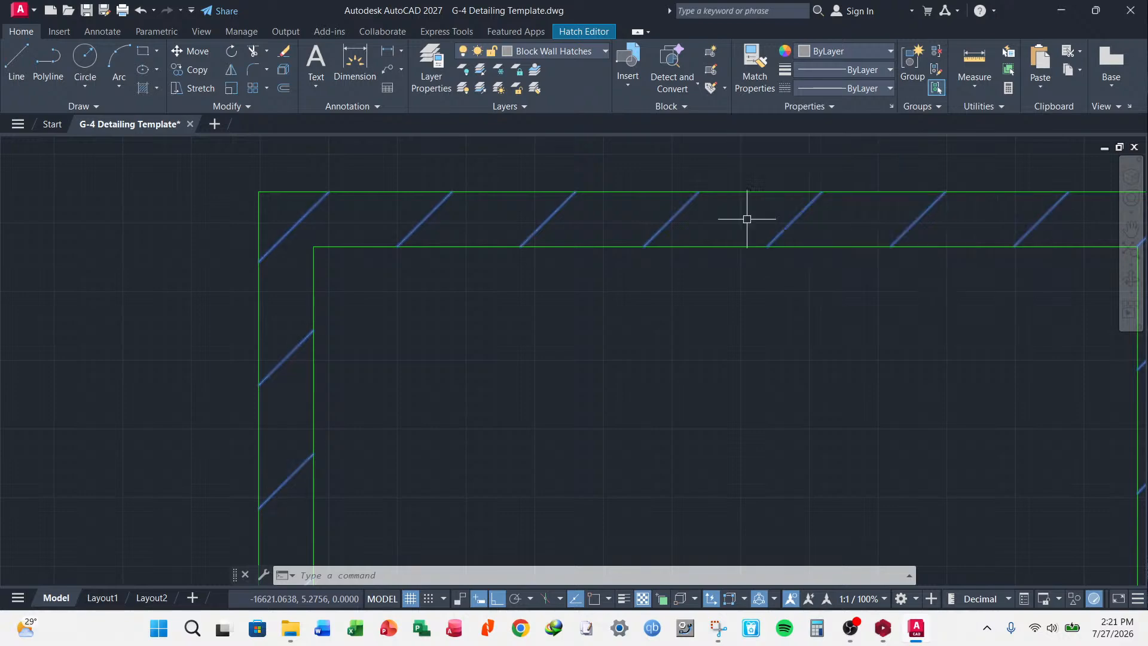
key(ctrl+1)
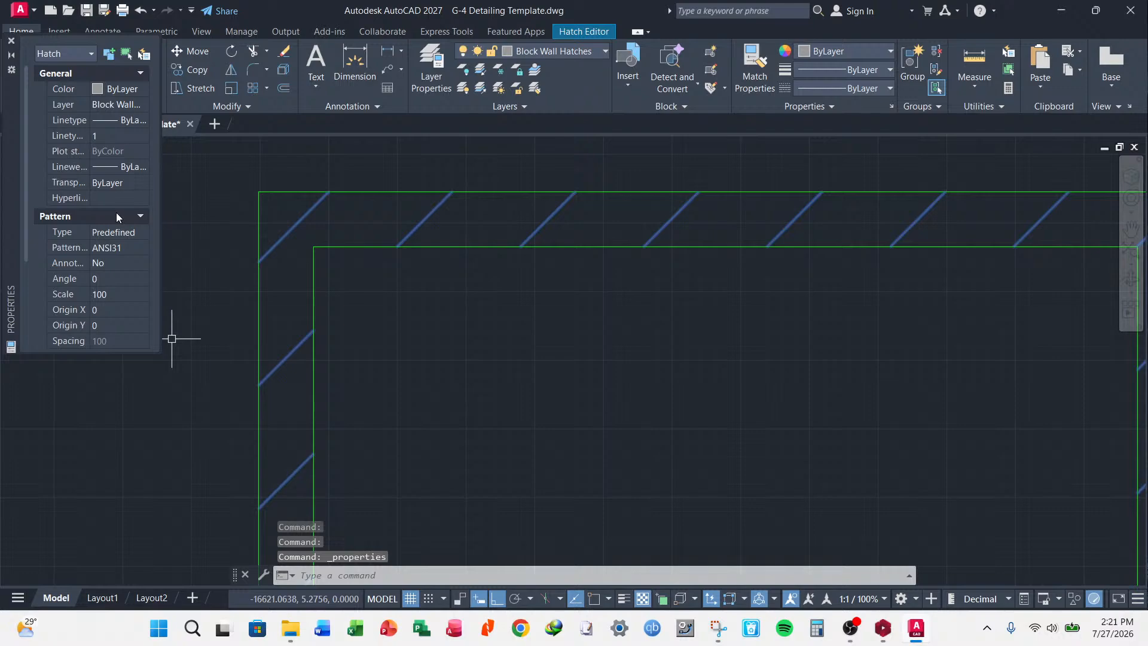
click(11, 41)
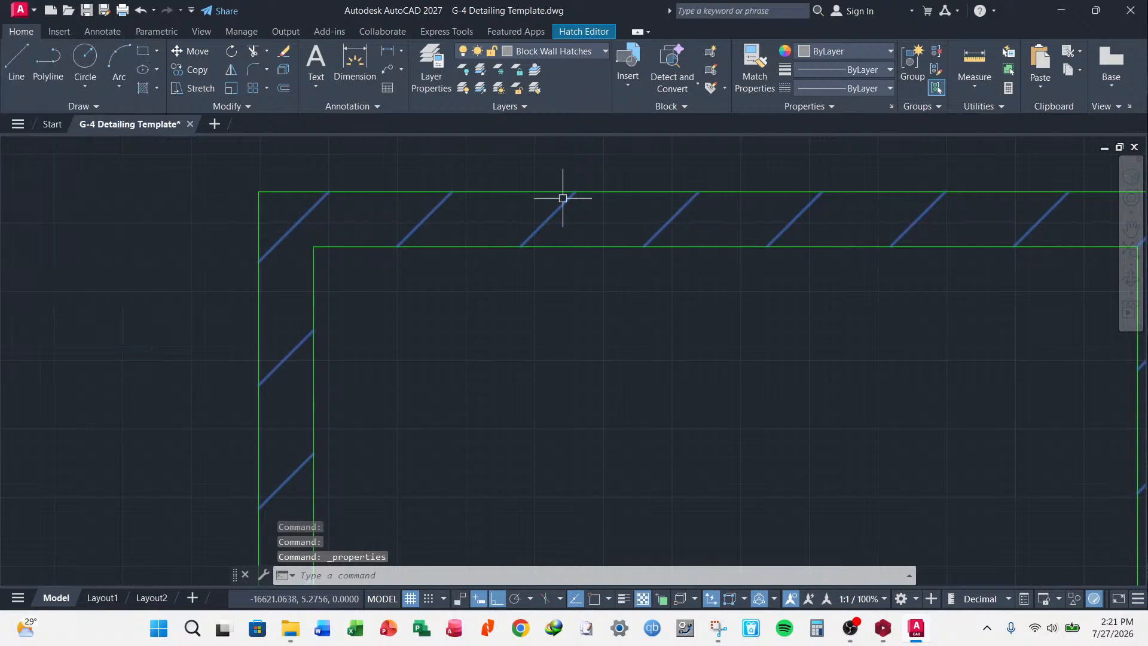
key(Escape)
key(Escape)
- Check the wall hatch across the whole floor plan and save the drawing
scroll(334, 293, down, 5)
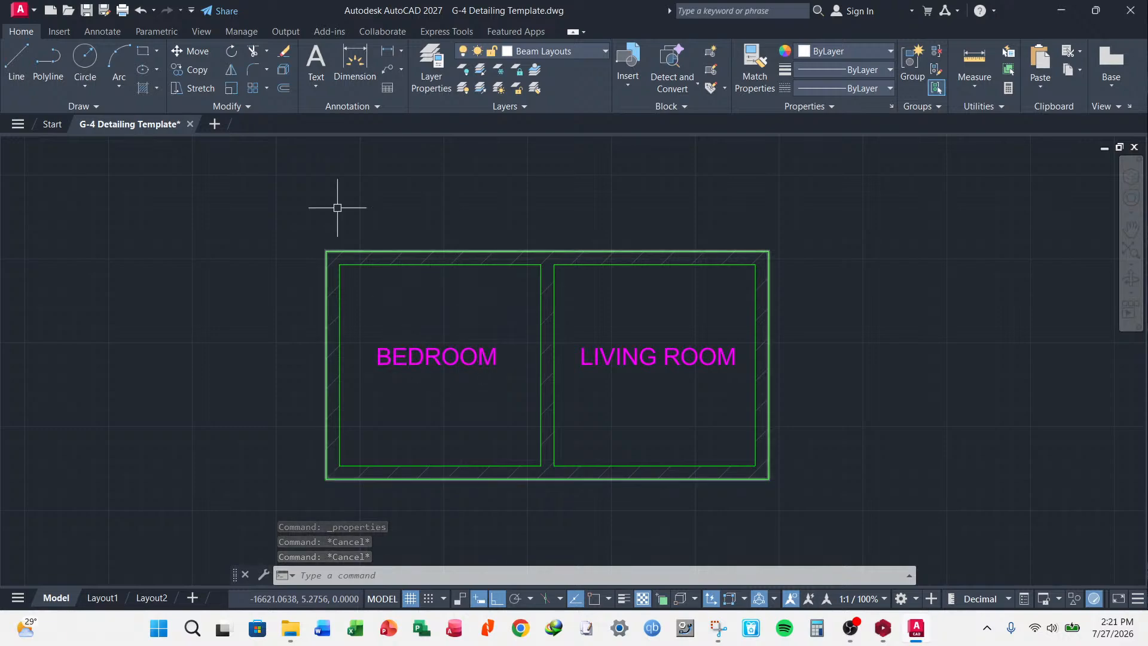
key(ctrl+s)
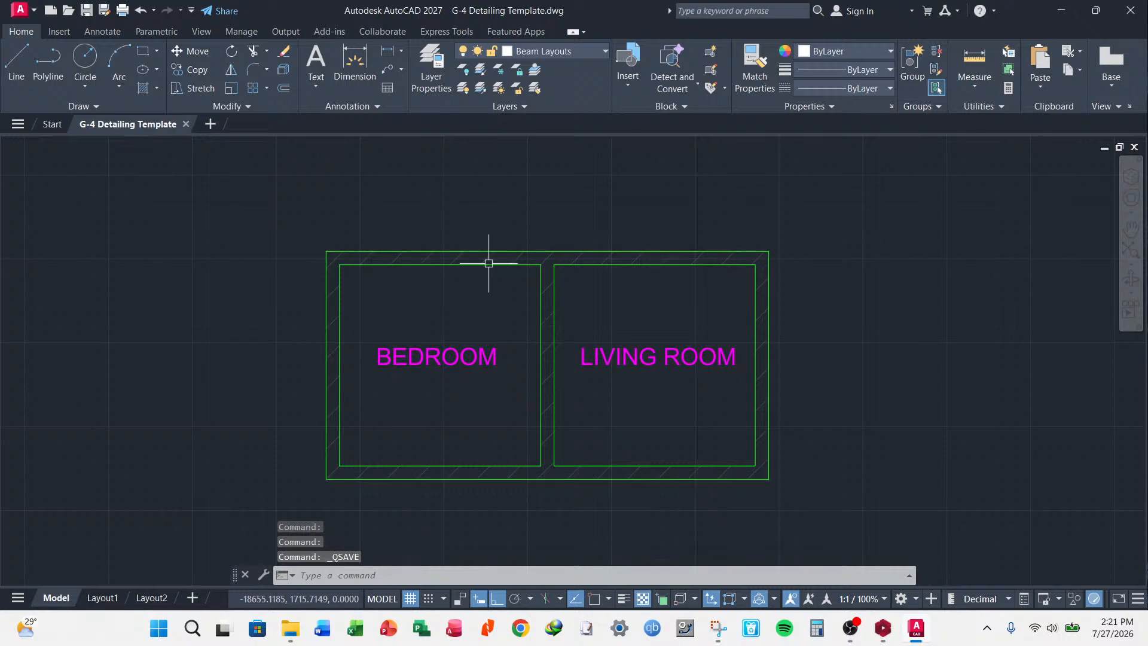
scroll(499, 251, down, 4)
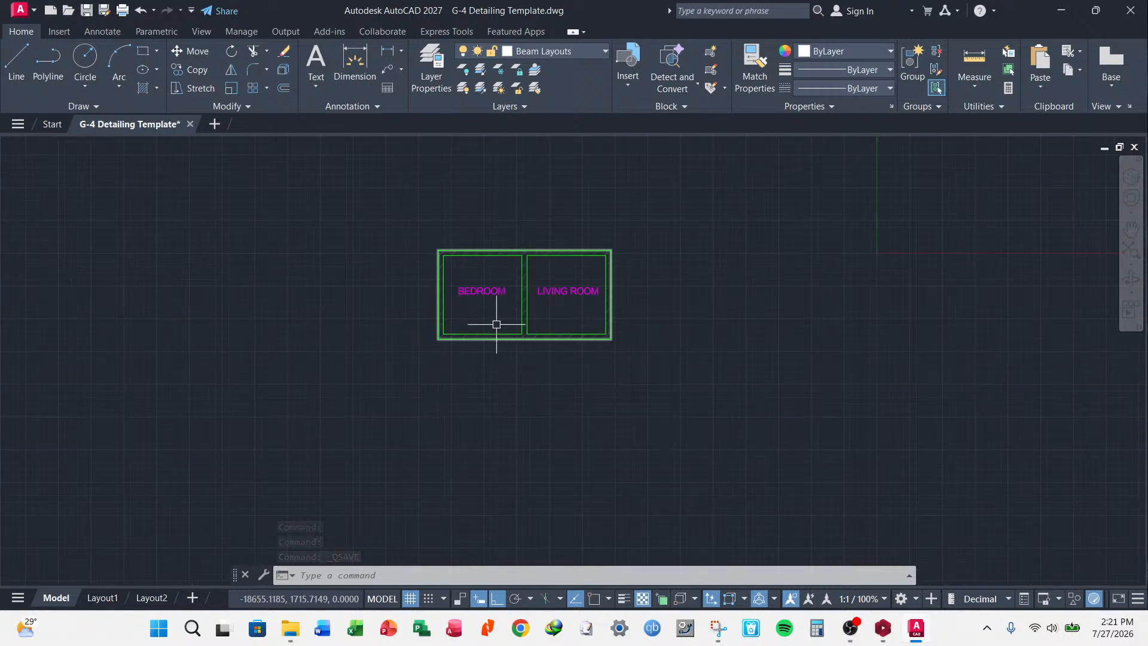
scroll(496, 320, up, 2)
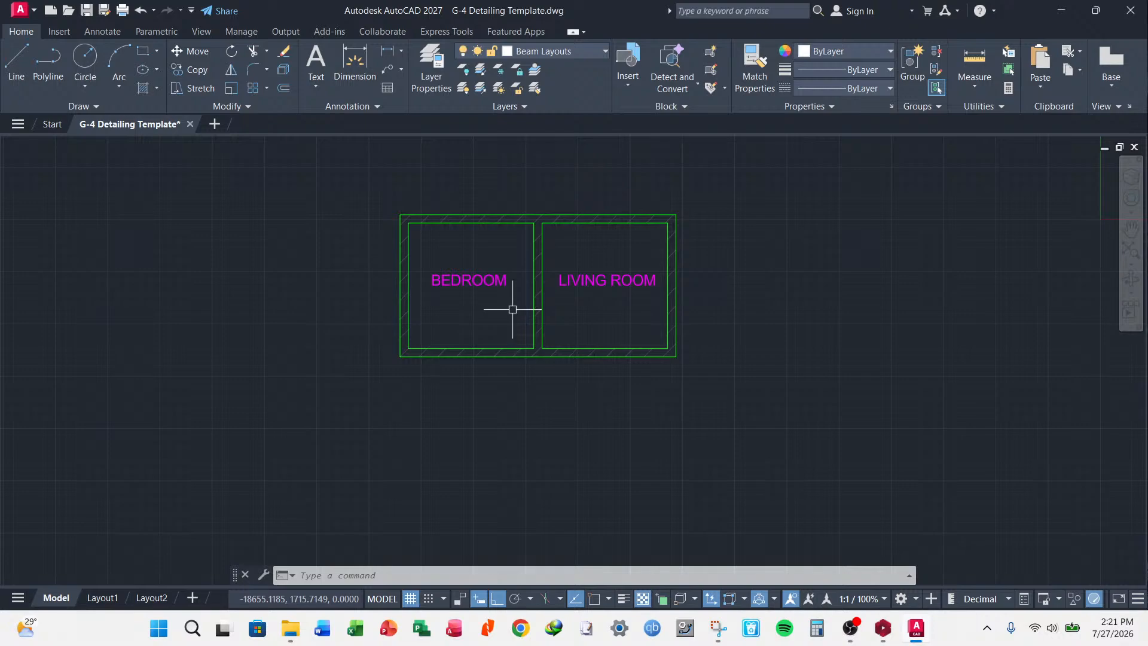
scroll(506, 299, up, 2)
scroll(463, 294, down, 2)
scroll(459, 292, up, 4)
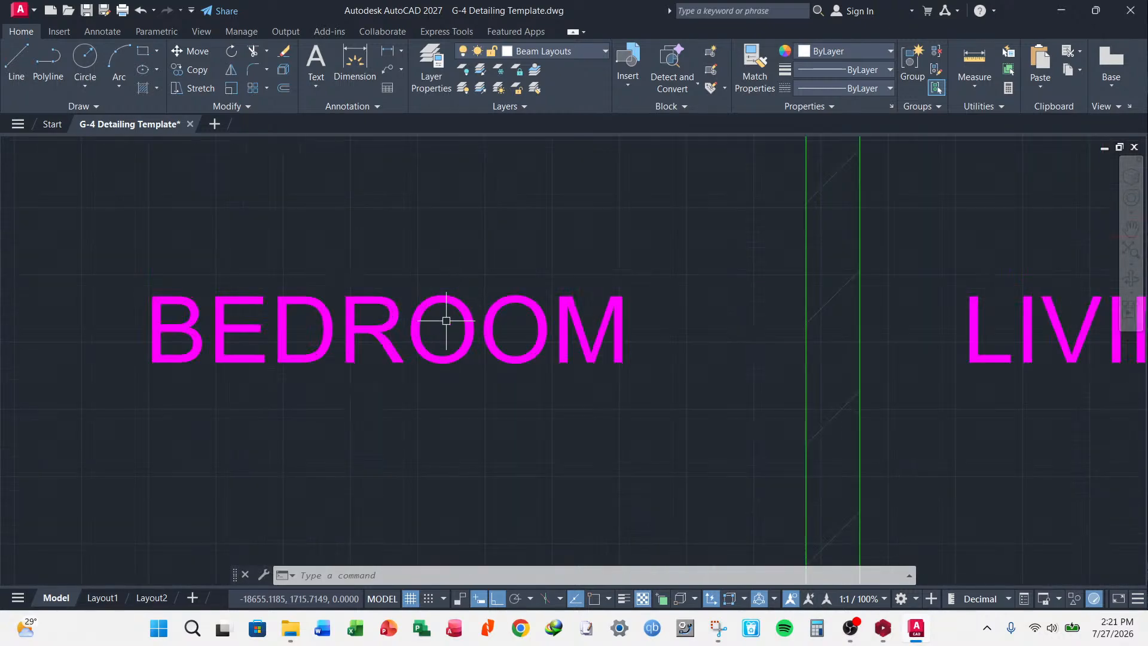
scroll(446, 320, down, 5)
scroll(440, 331, up, 3)
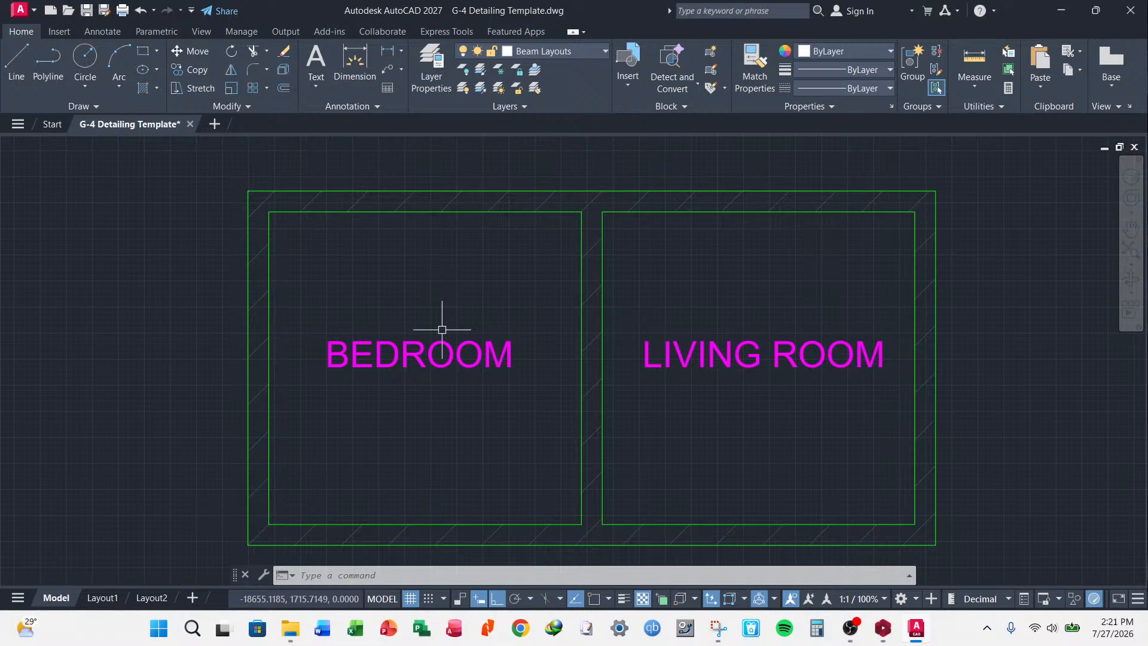
scroll(442, 329, down, 6)
click(87, 10)
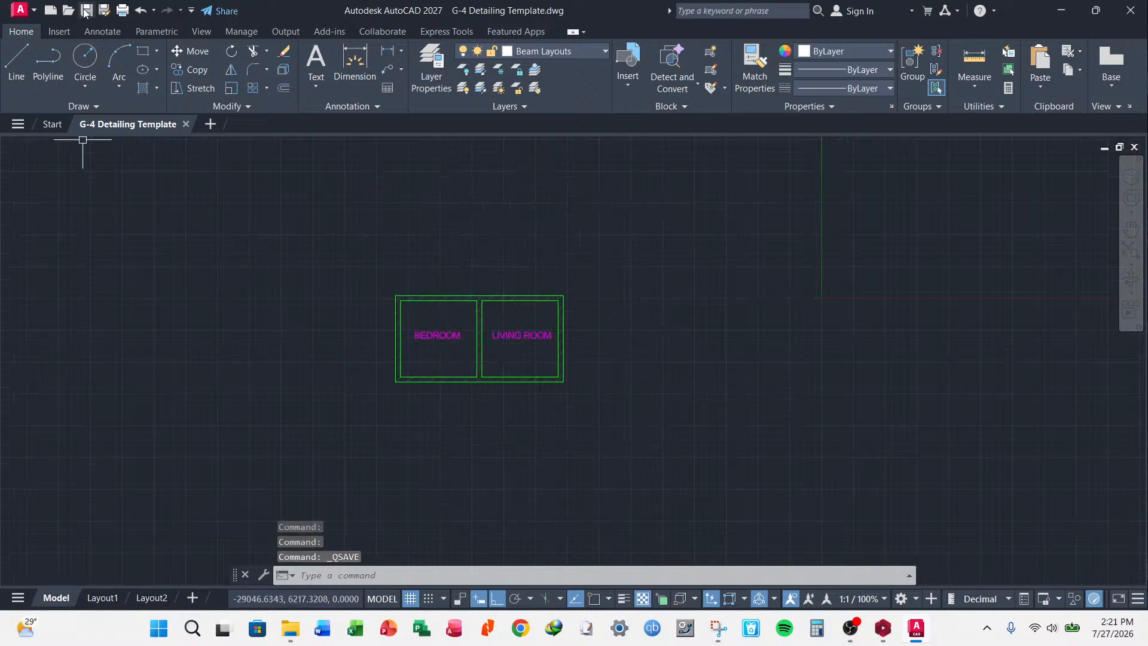
- Check the current layer and colour of the BEDROOM and LIVING ROOM labels, leaving both deselected
scroll(447, 340, up, 4)
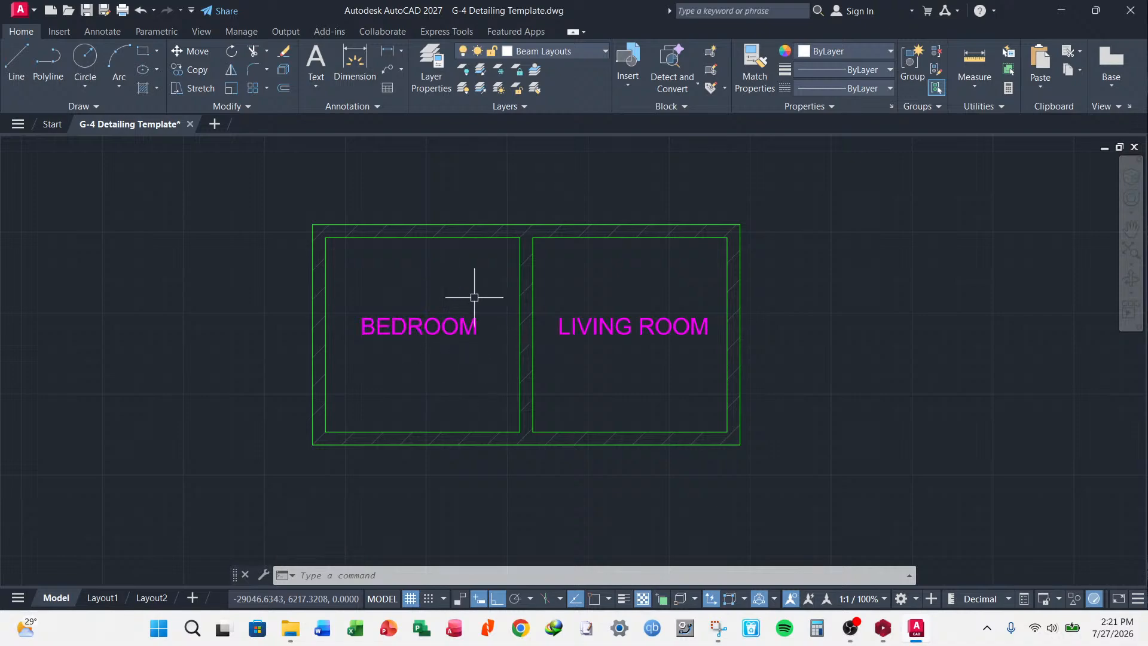
click(443, 327)
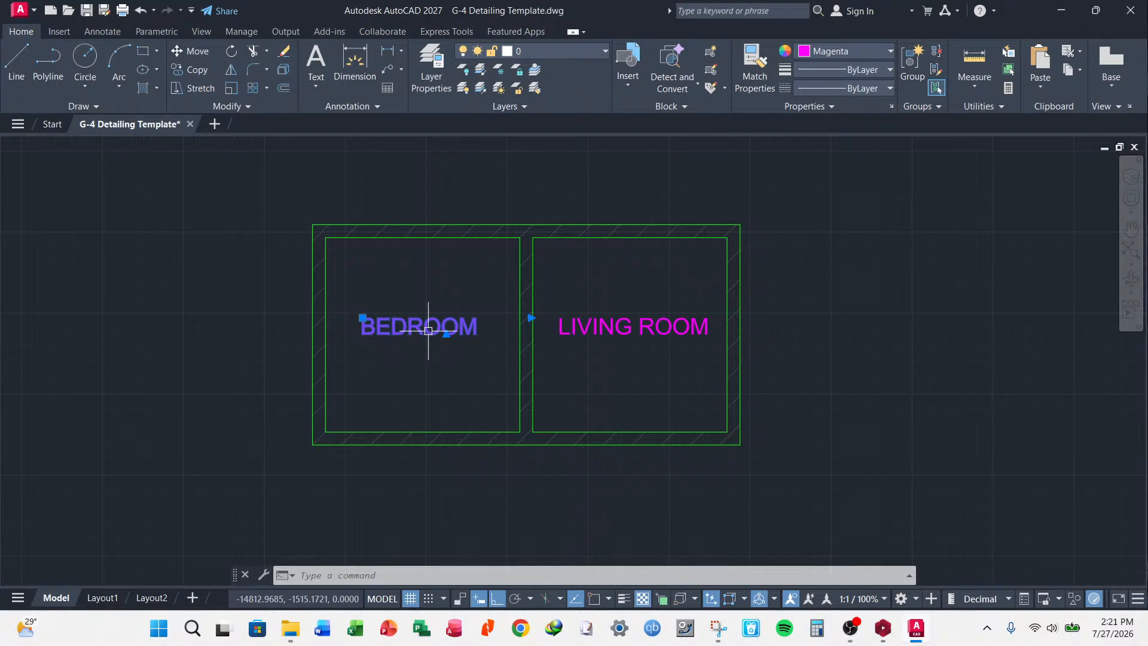
key(Escape)
click(627, 329)
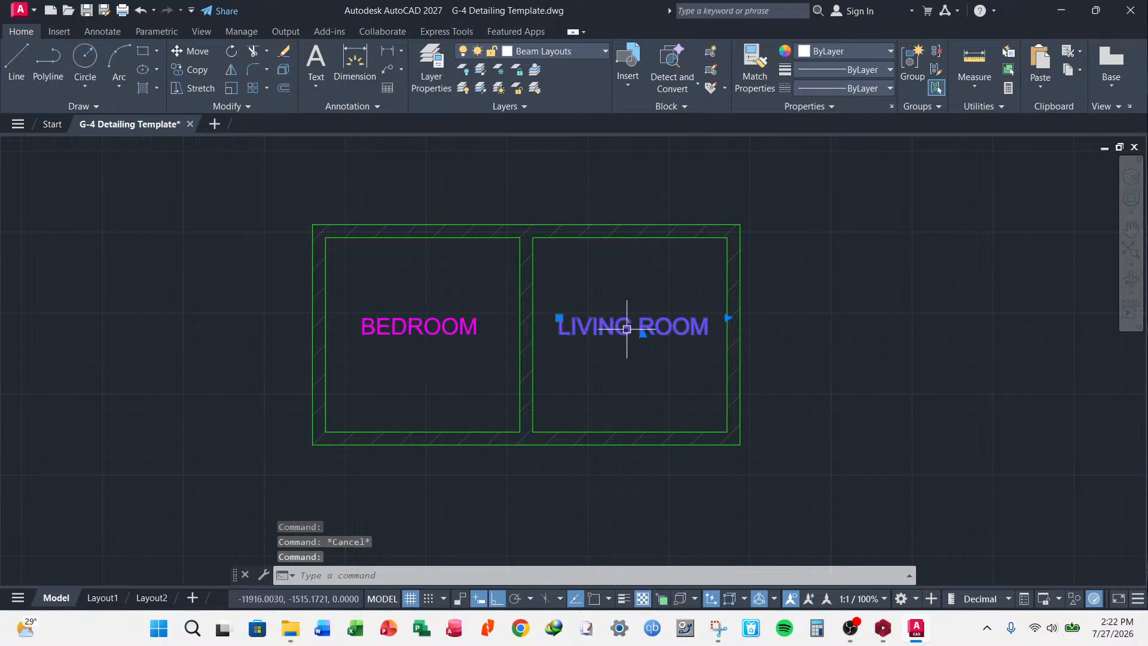
key(Escape)
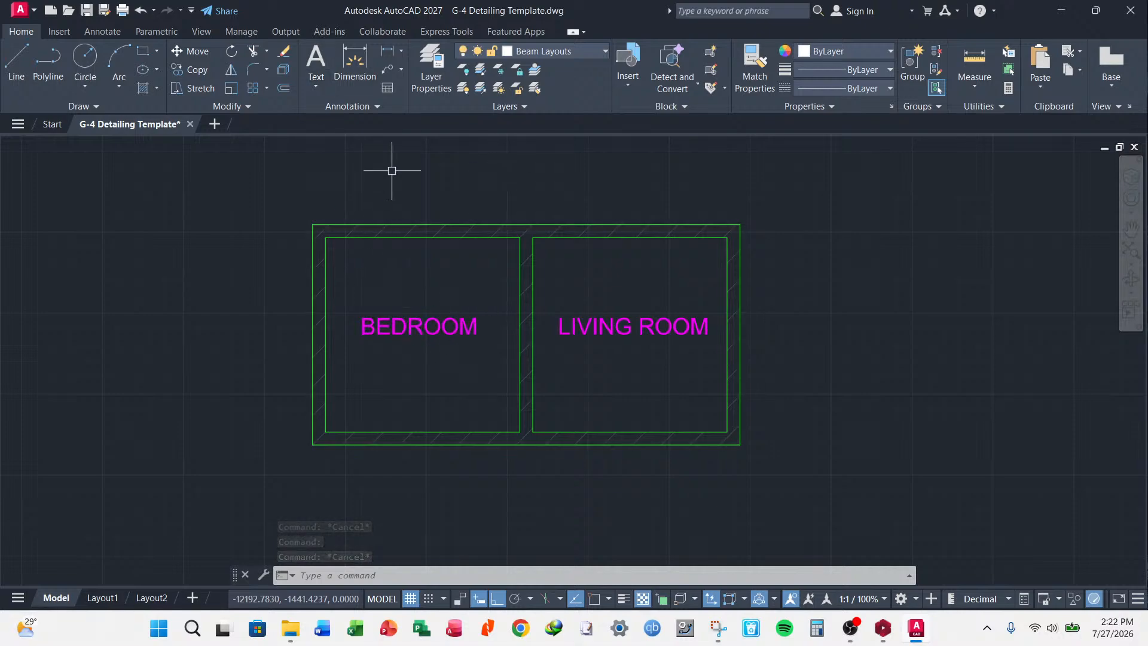
click(420, 326)
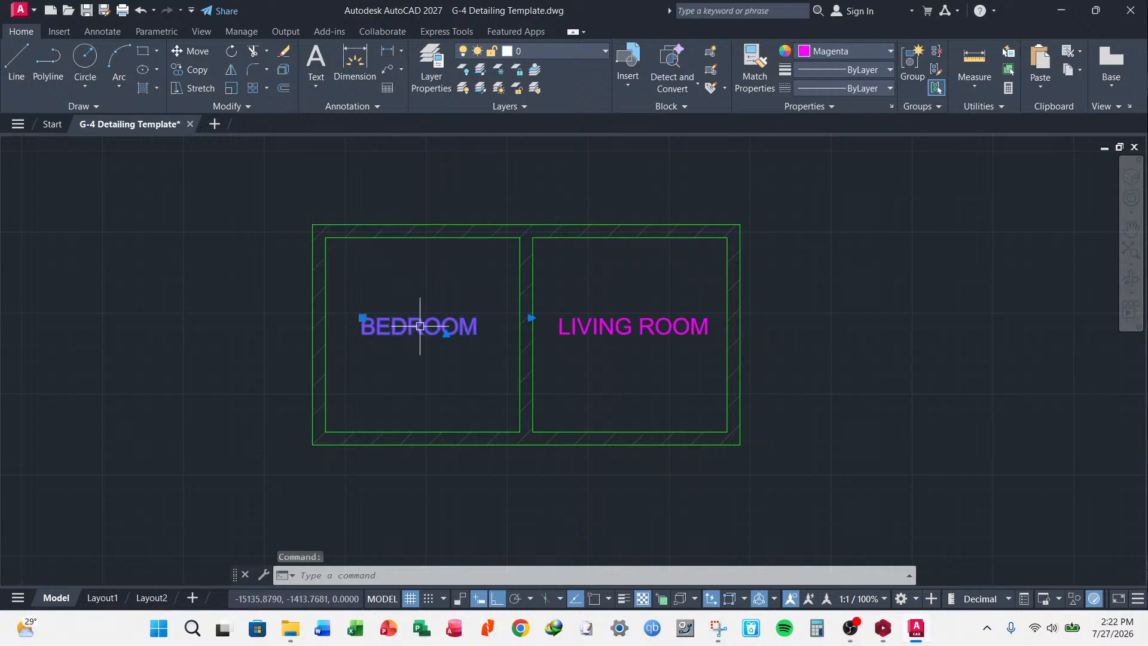
key(Escape)
click(583, 326)
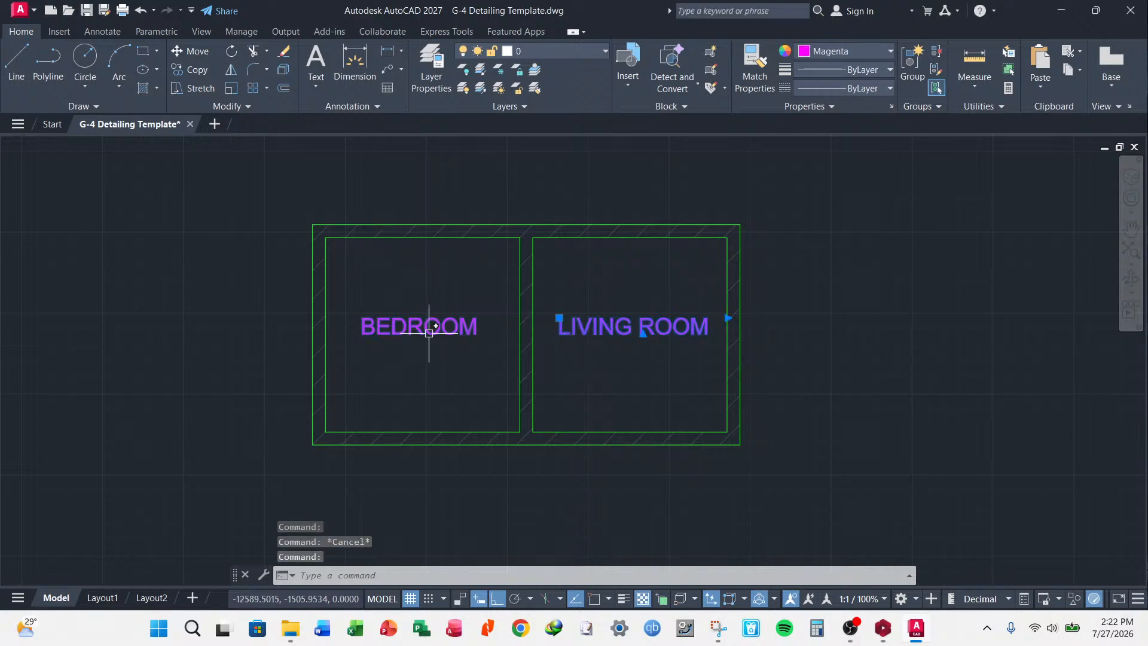
key(Escape)
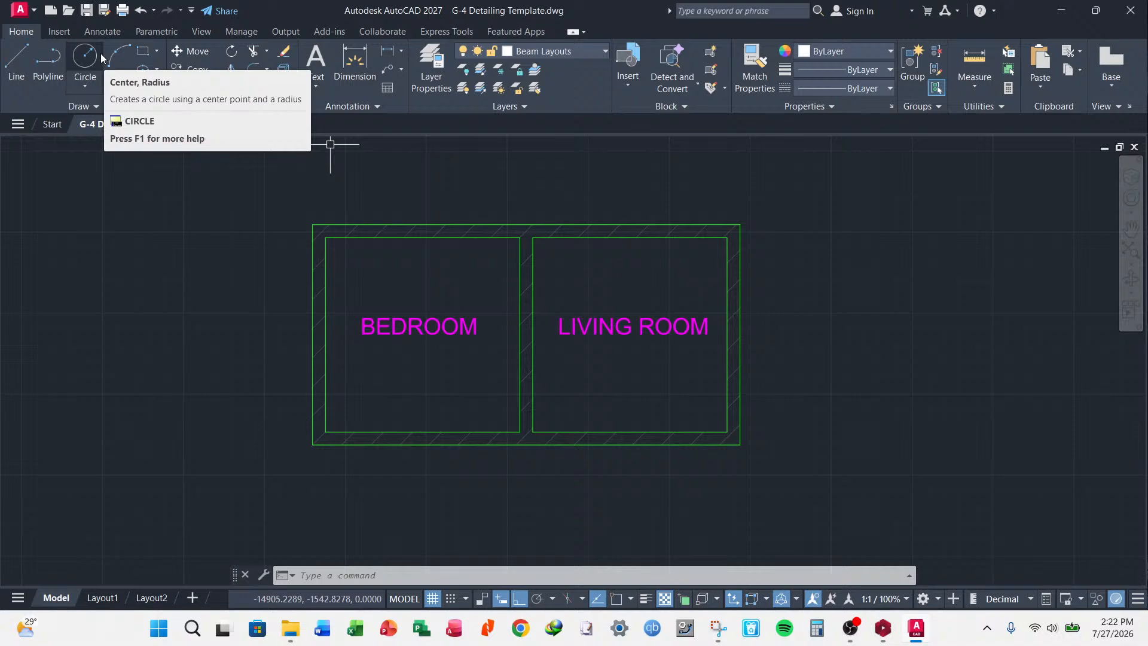
click(103, 31)
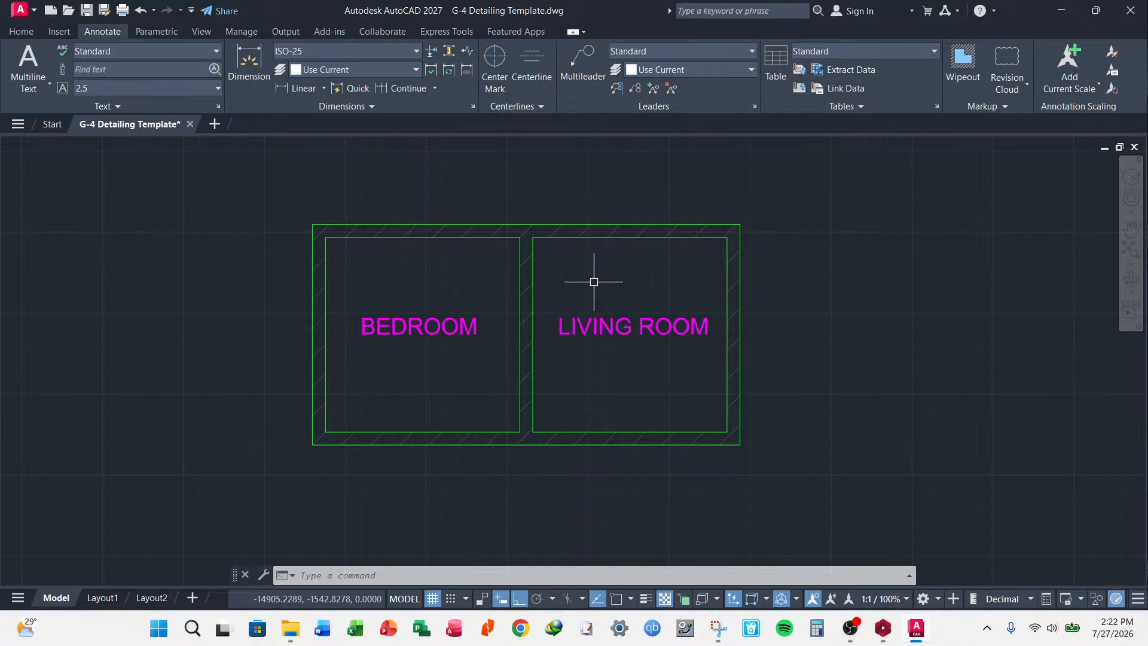
click(258, 64)
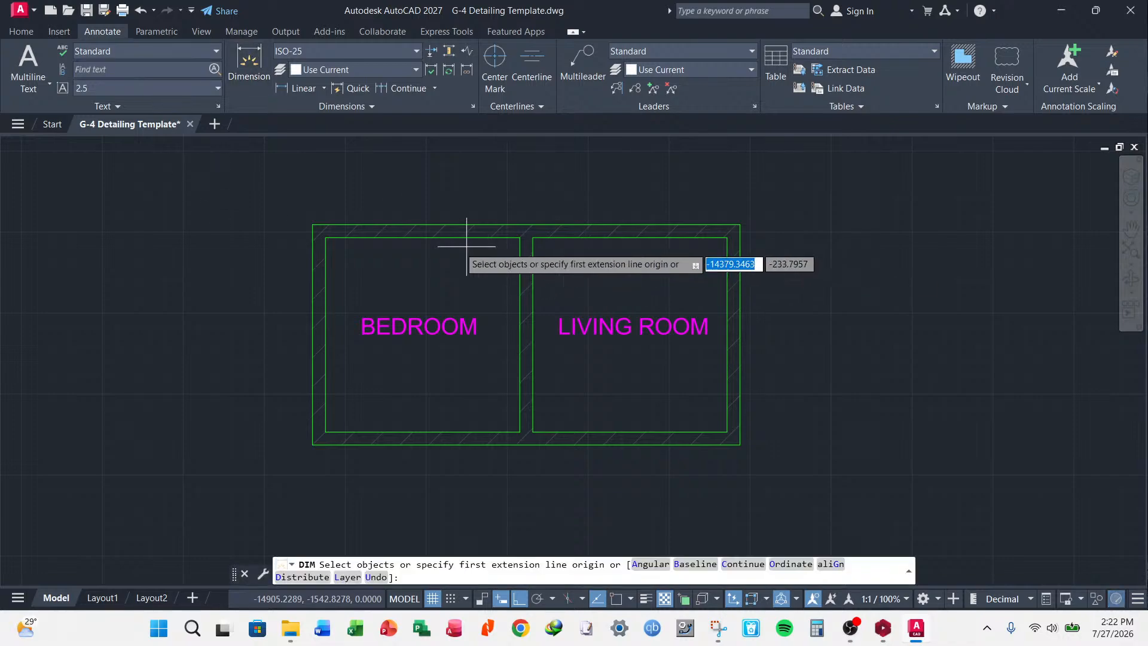
scroll(317, 204, up, 4)
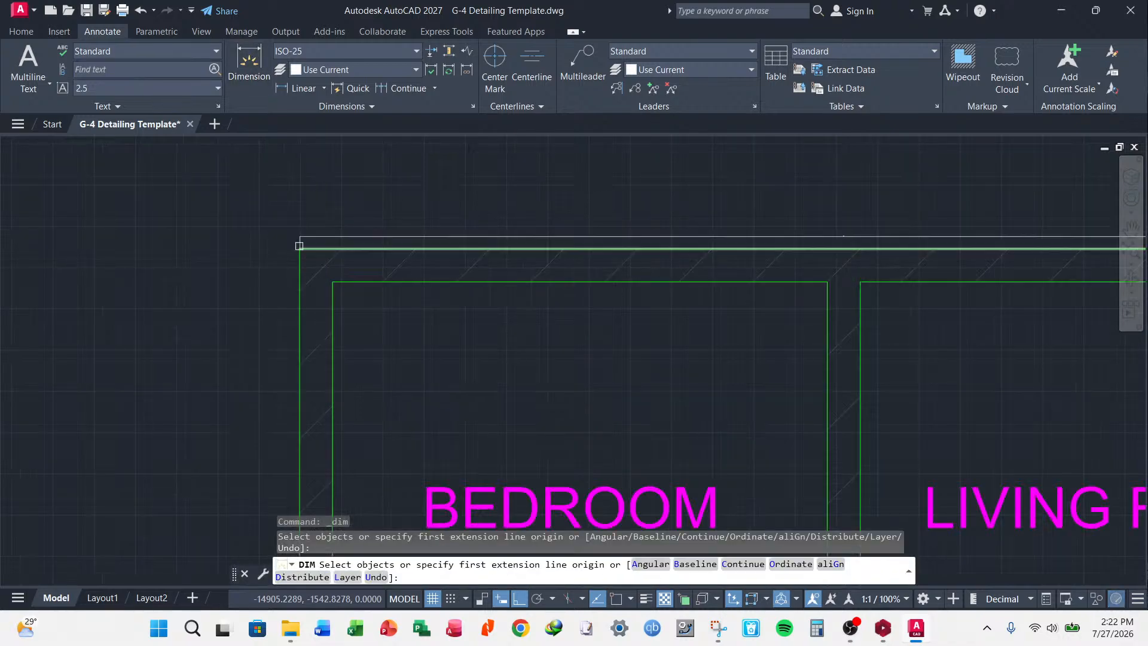
key(Return)
key(Escape)
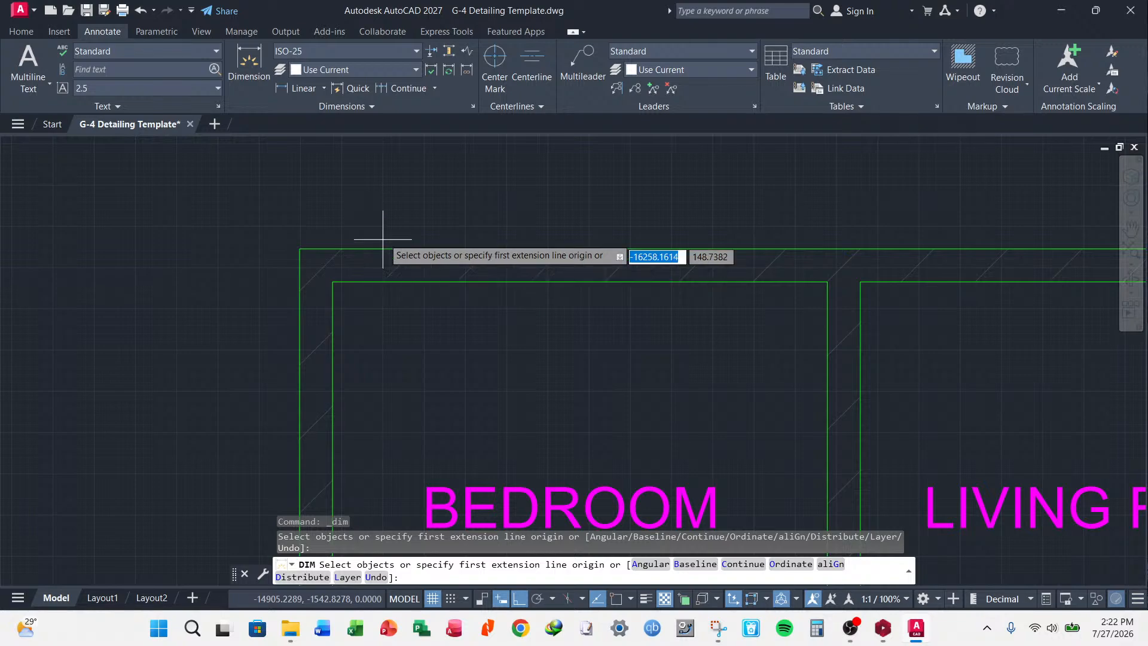
key(Escape)
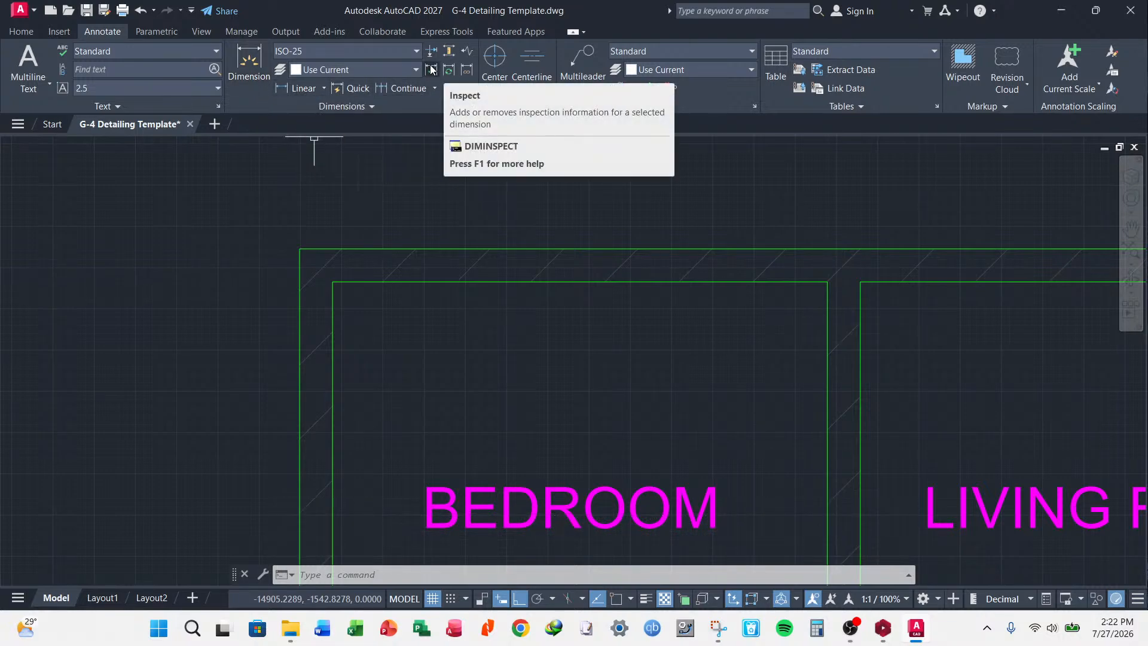
- With object snap on, add a linear dimension across the floor plan's full upper outer width, placed about 230 units above the wall
click(287, 93)
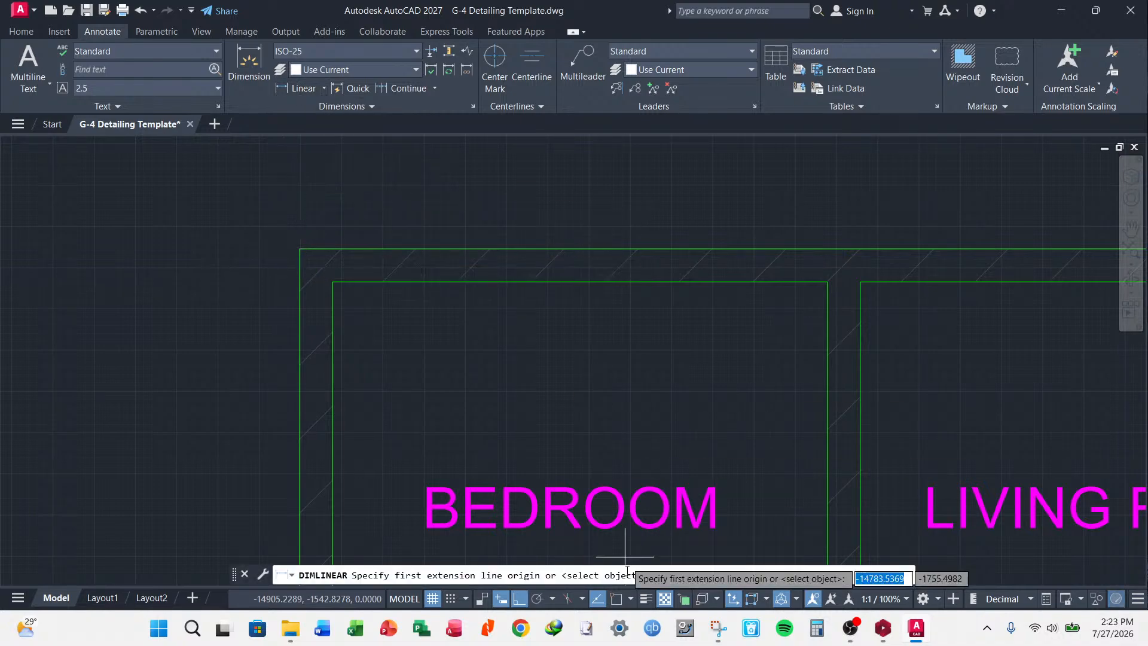
key(F3)
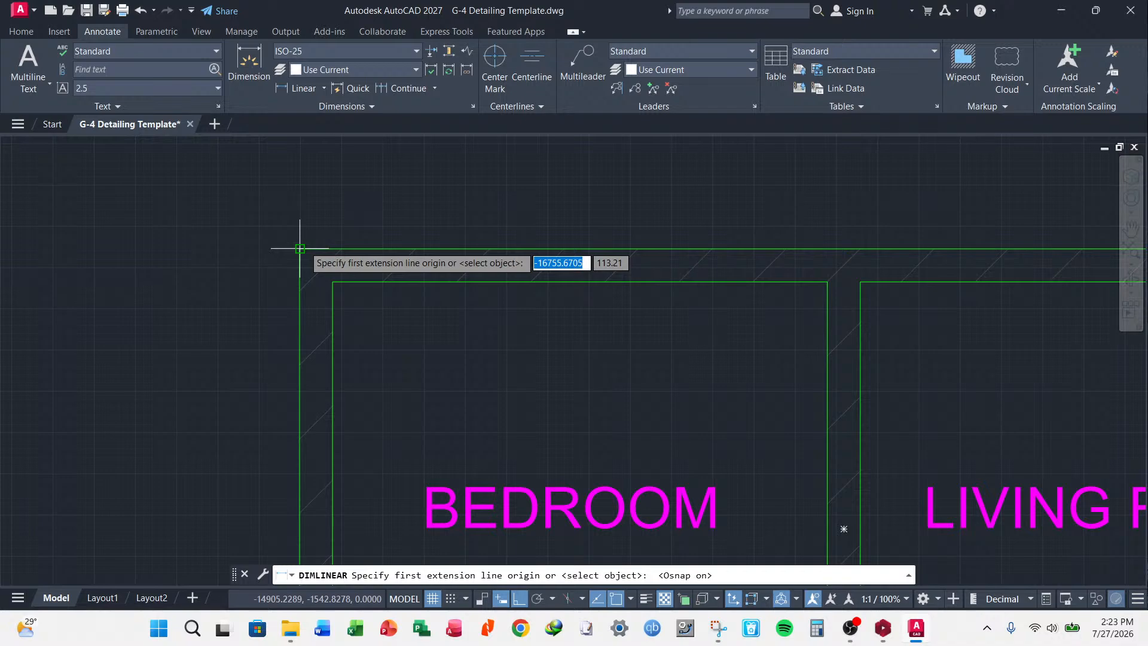
click(299, 248)
scroll(363, 251, down, 4)
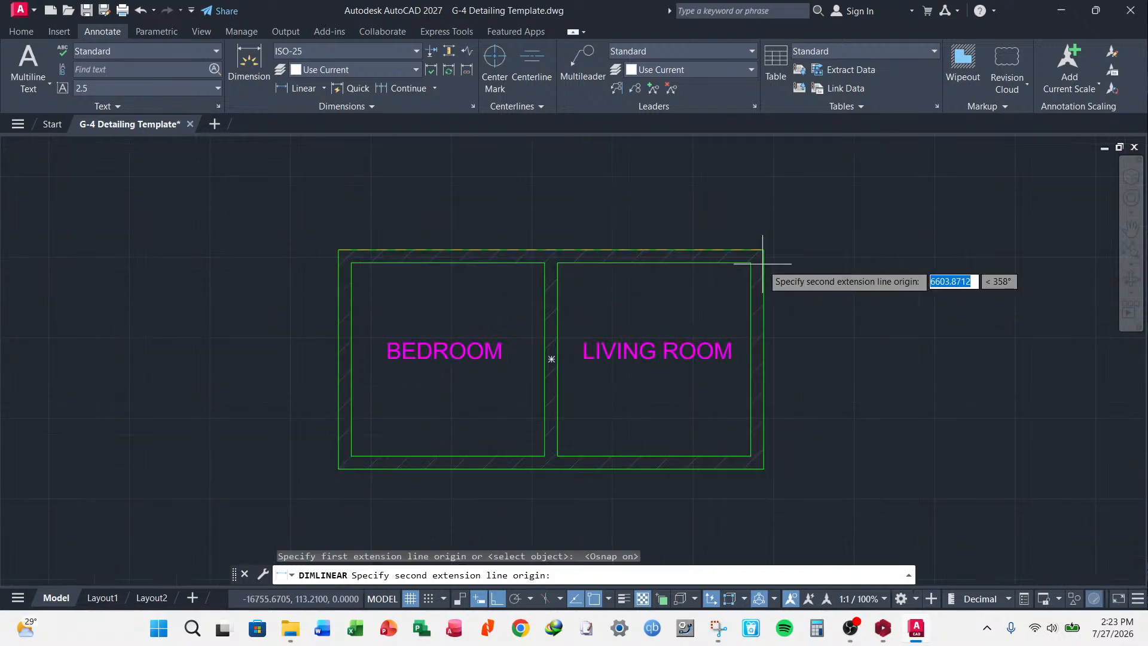
click(763, 250)
scroll(761, 255, up, 2)
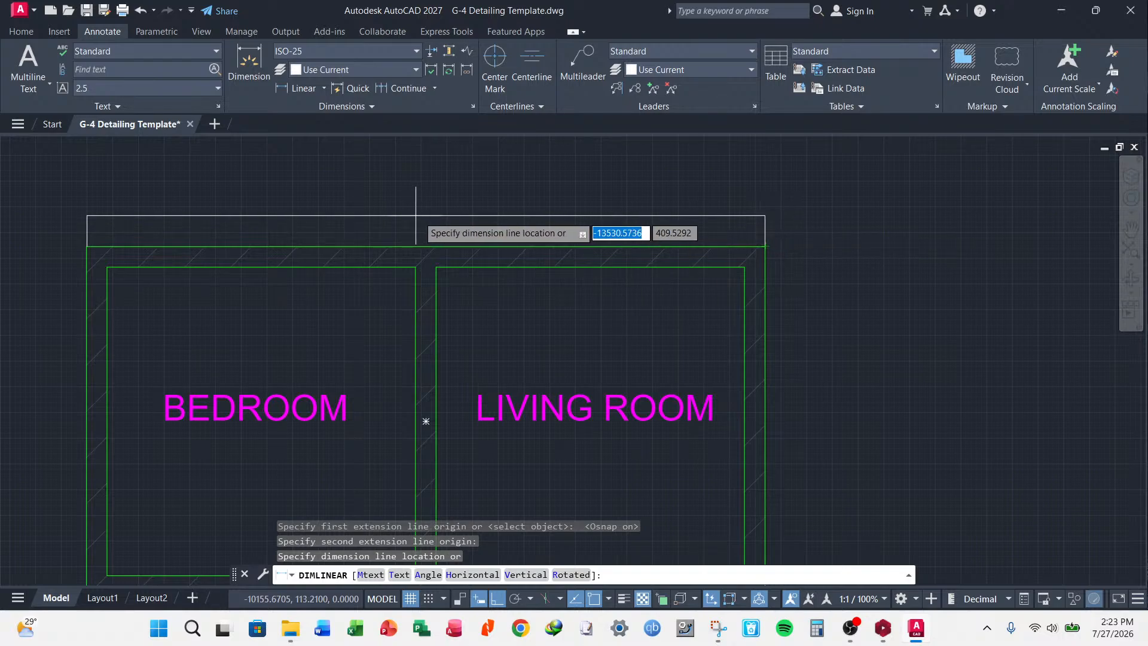
click(432, 223)
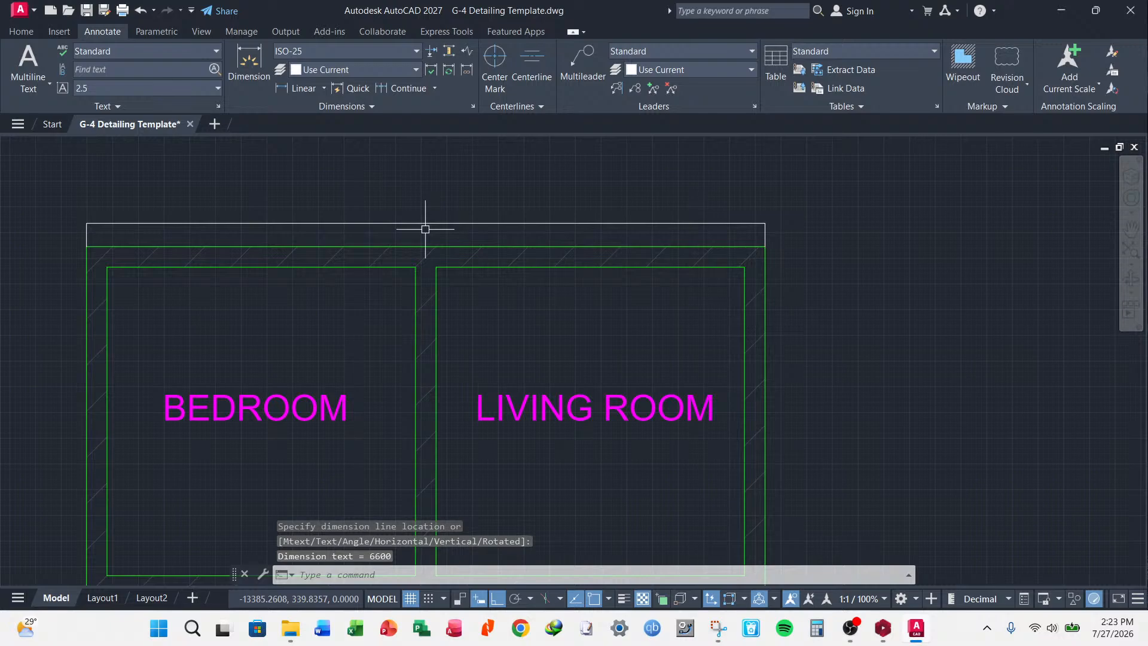
key(Escape)
click(425, 223)
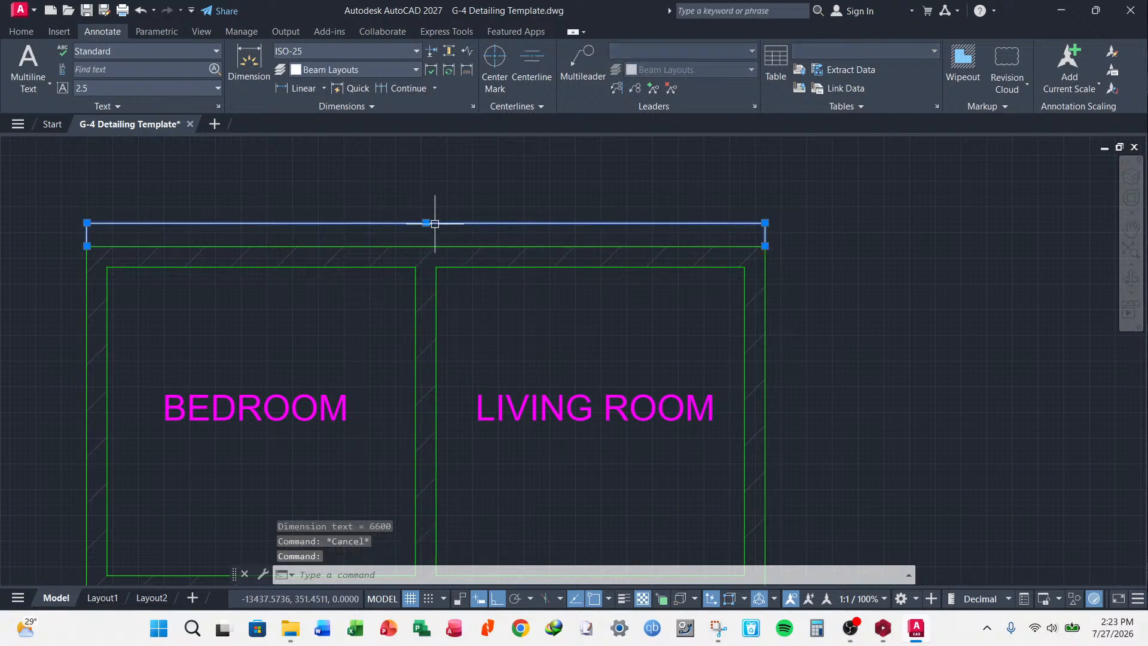
key(Escape)
scroll(473, 210, down, 1)
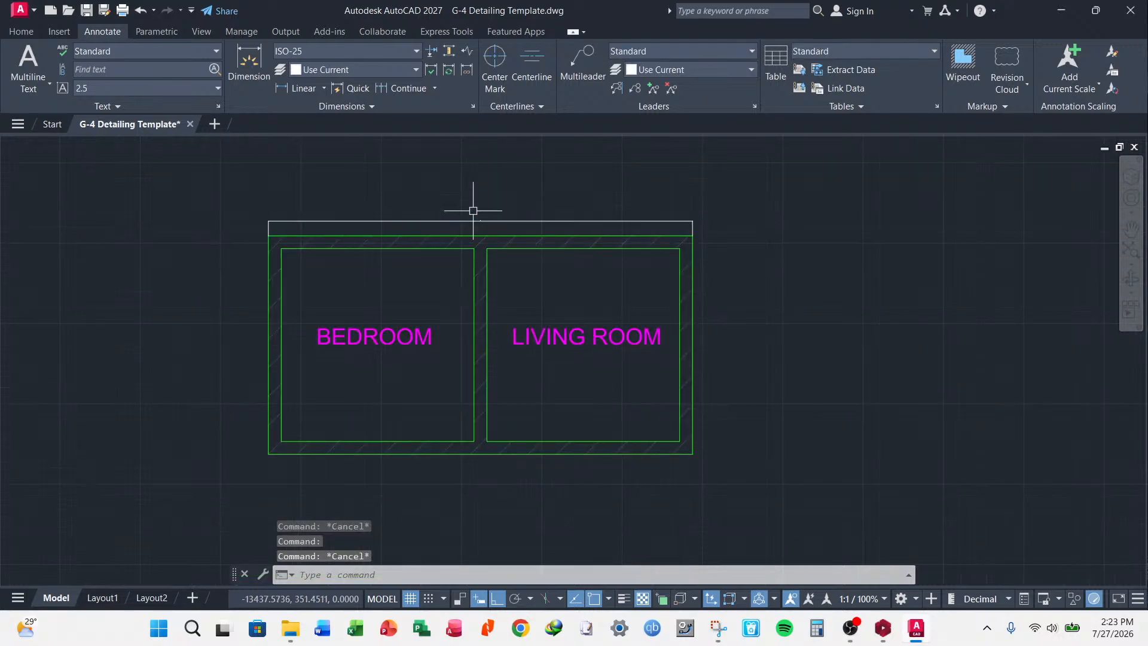
scroll(495, 210, up, 1)
- Open the properties of the overall width dimension and set its text height to 100
click(518, 206)
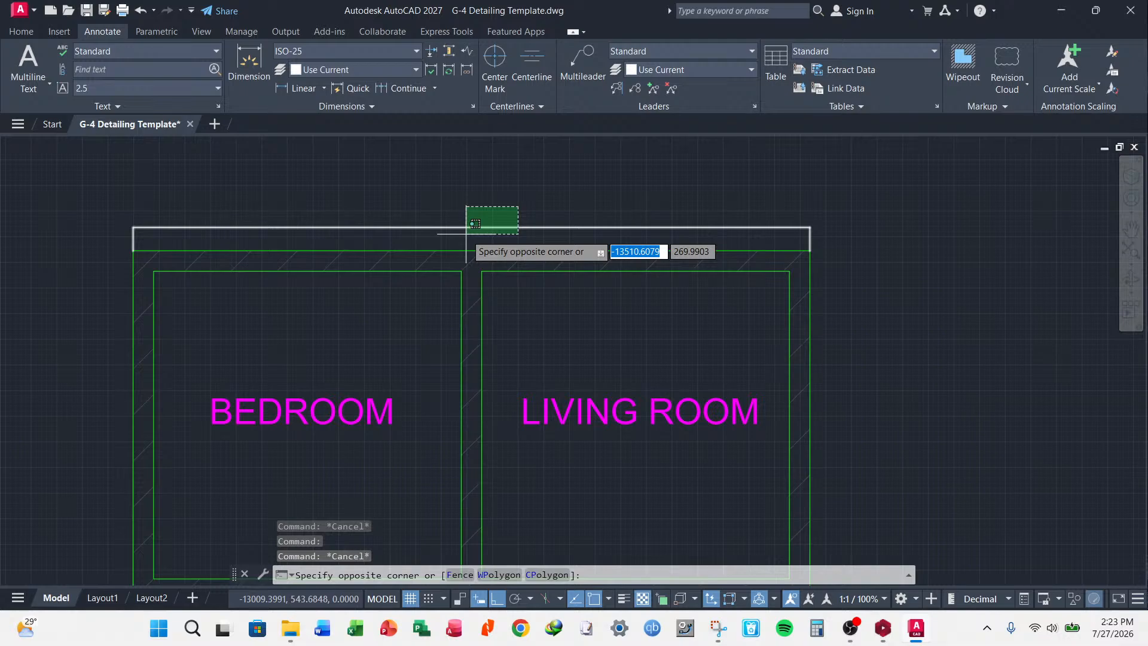
click(474, 223)
right_click(475, 223)
click(512, 587)
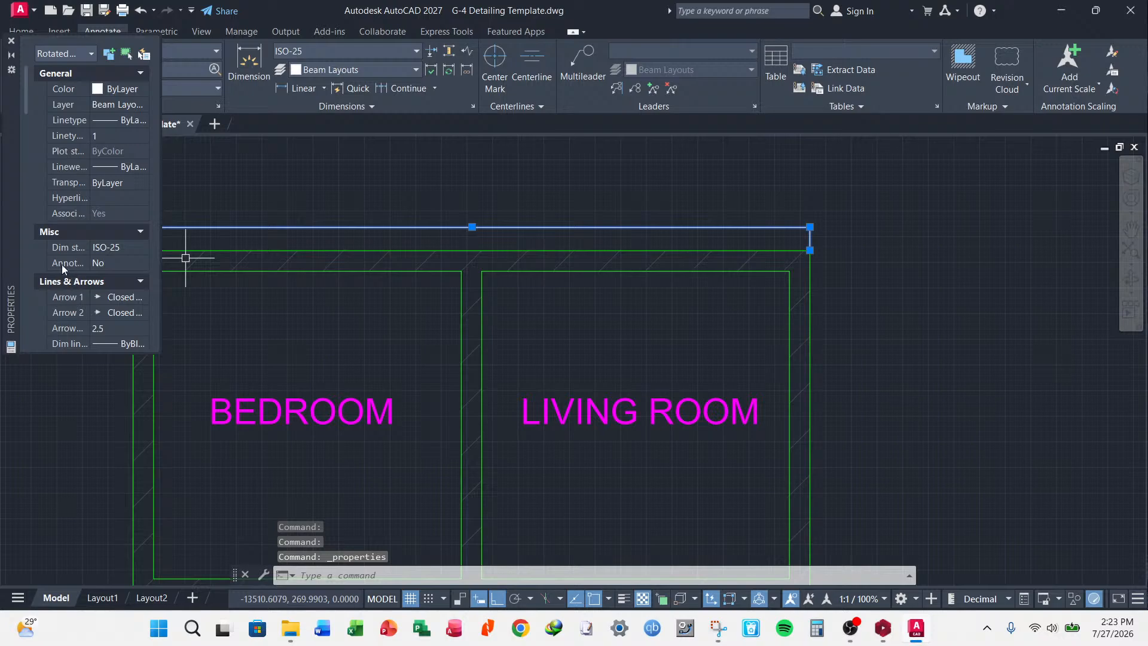
scroll(63, 238, down, 3)
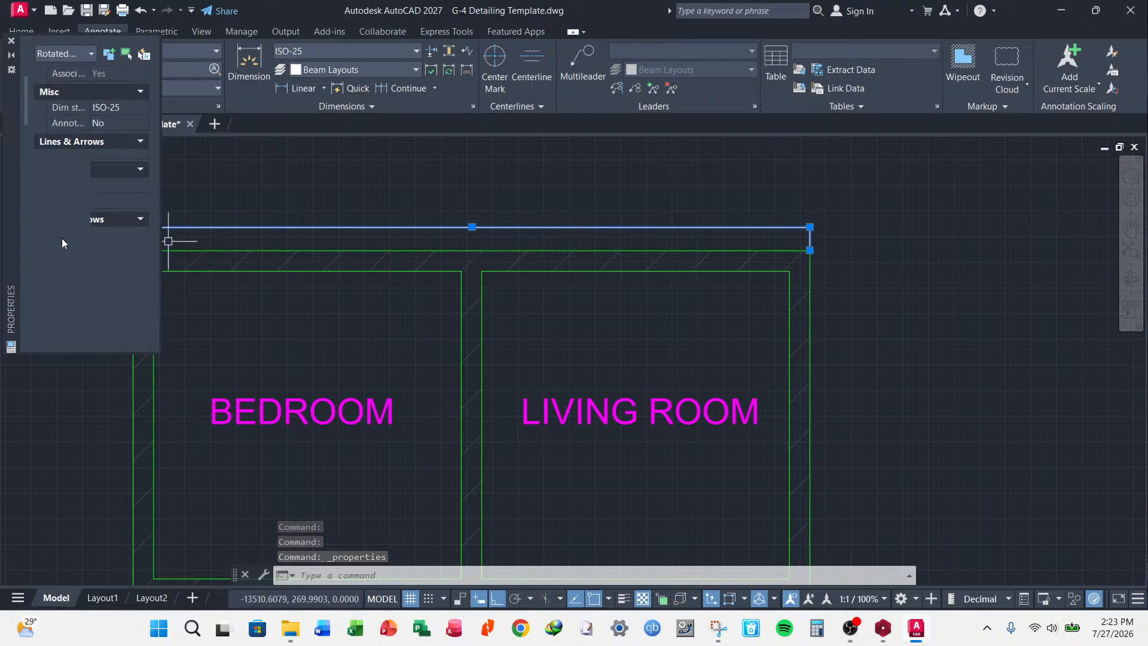
scroll(87, 247, down, 3)
scroll(73, 275, down, 1)
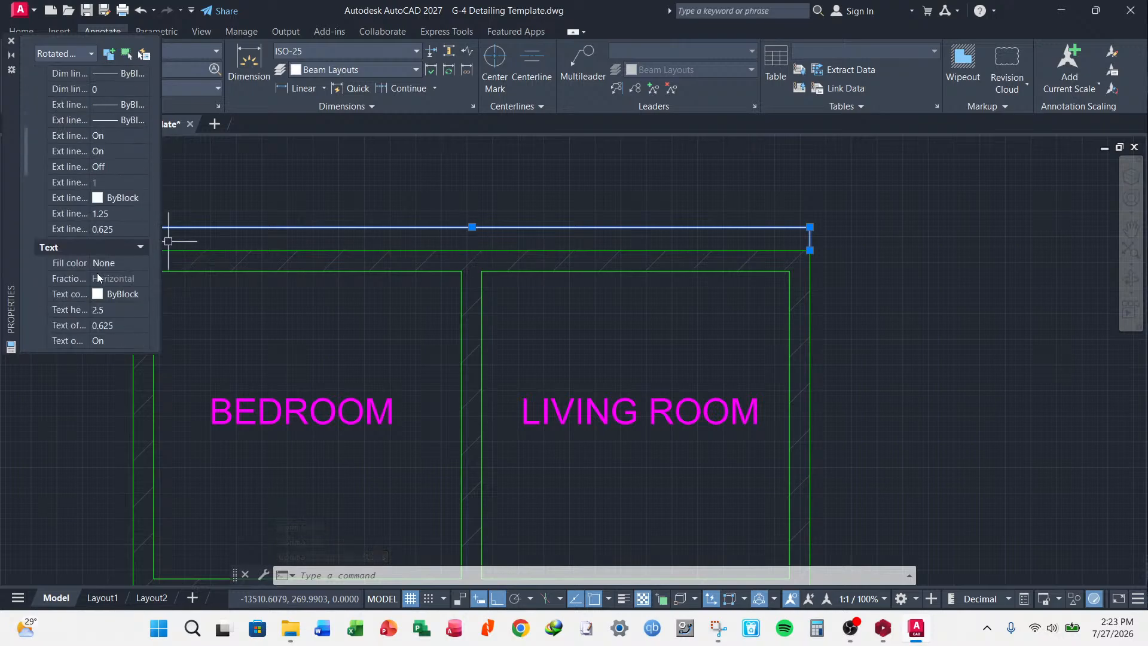
click(126, 313)
text(200)
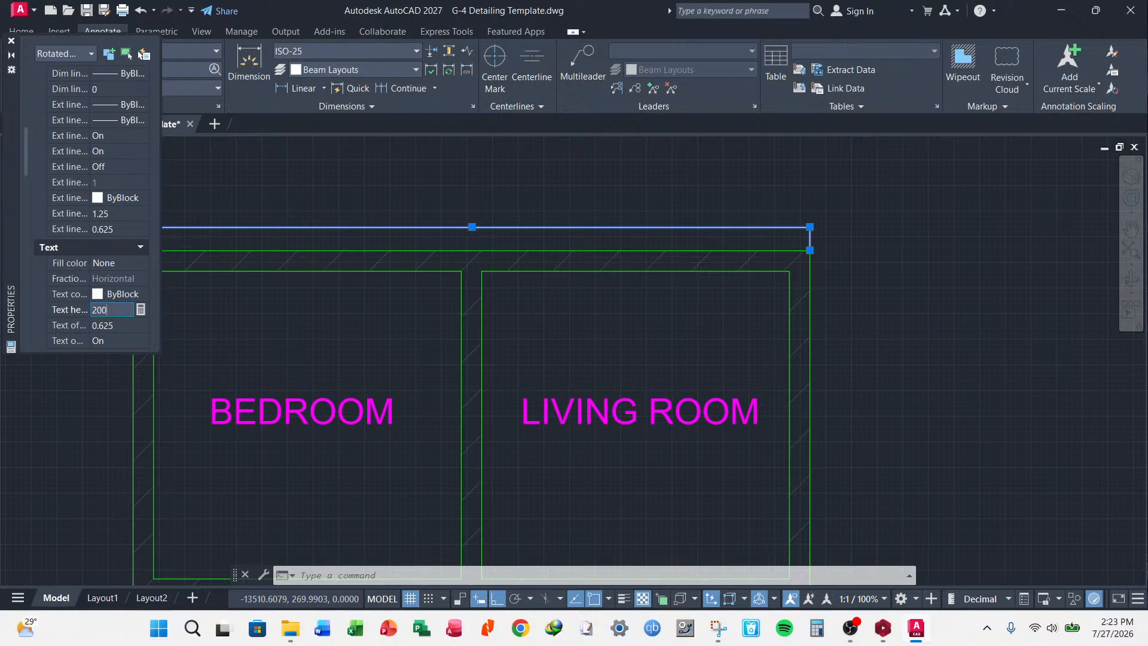
key(Tab)
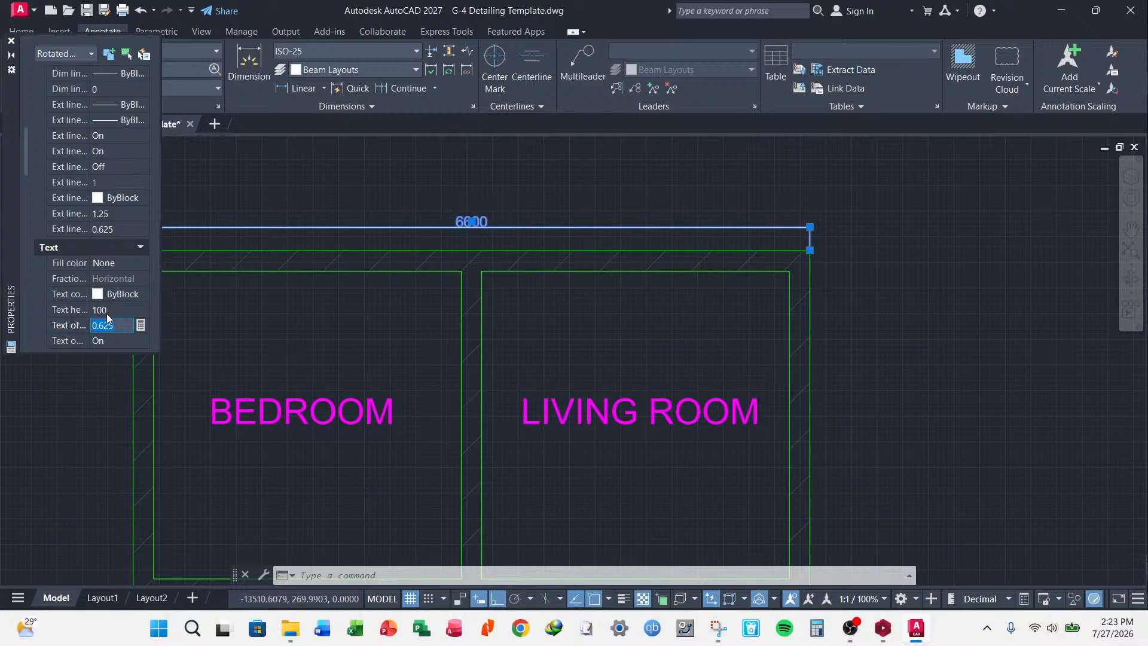
- Try text heights of 150 and 250 for the overall width dimension
click(106, 311)
text(150)
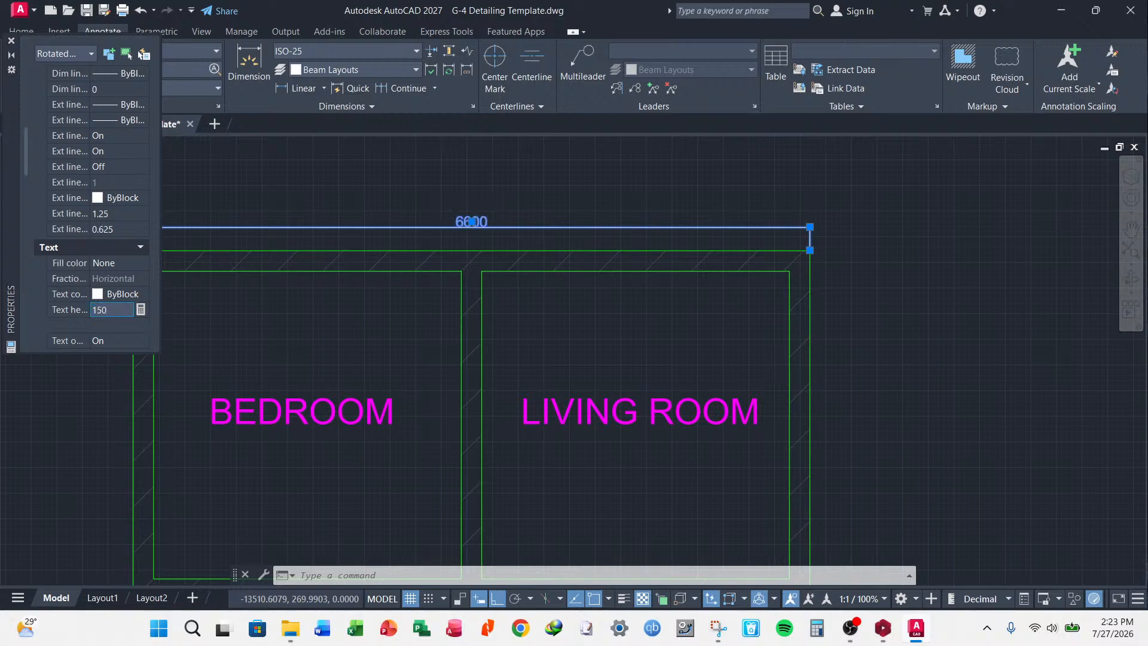
key(Tab)
click(107, 309)
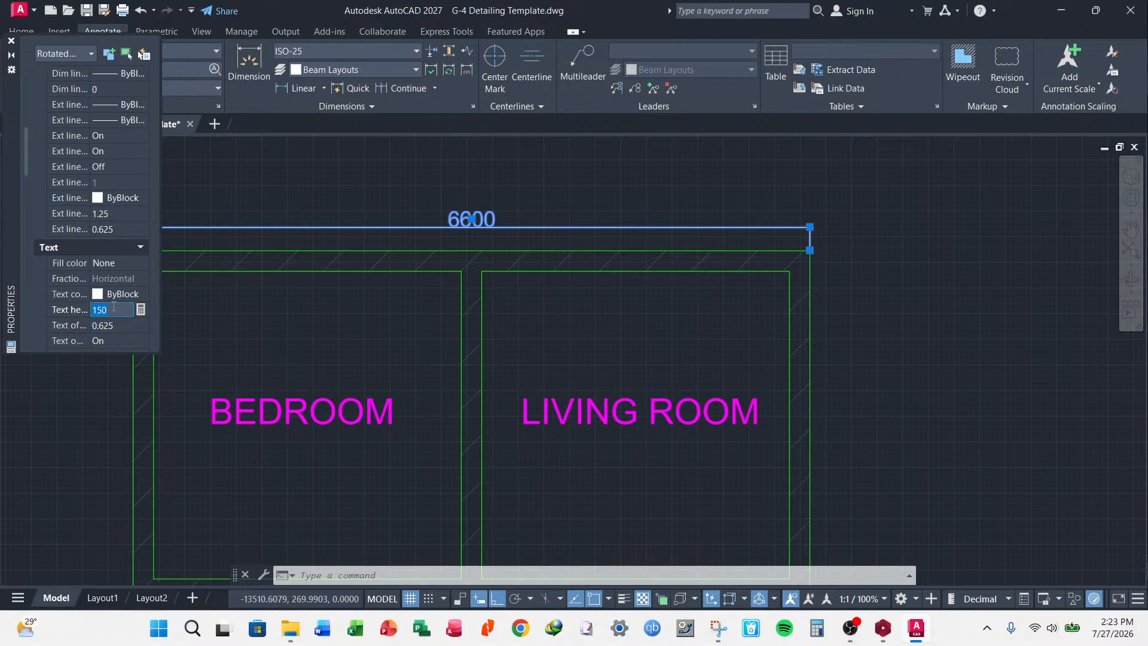
text(250)
key(Tab)
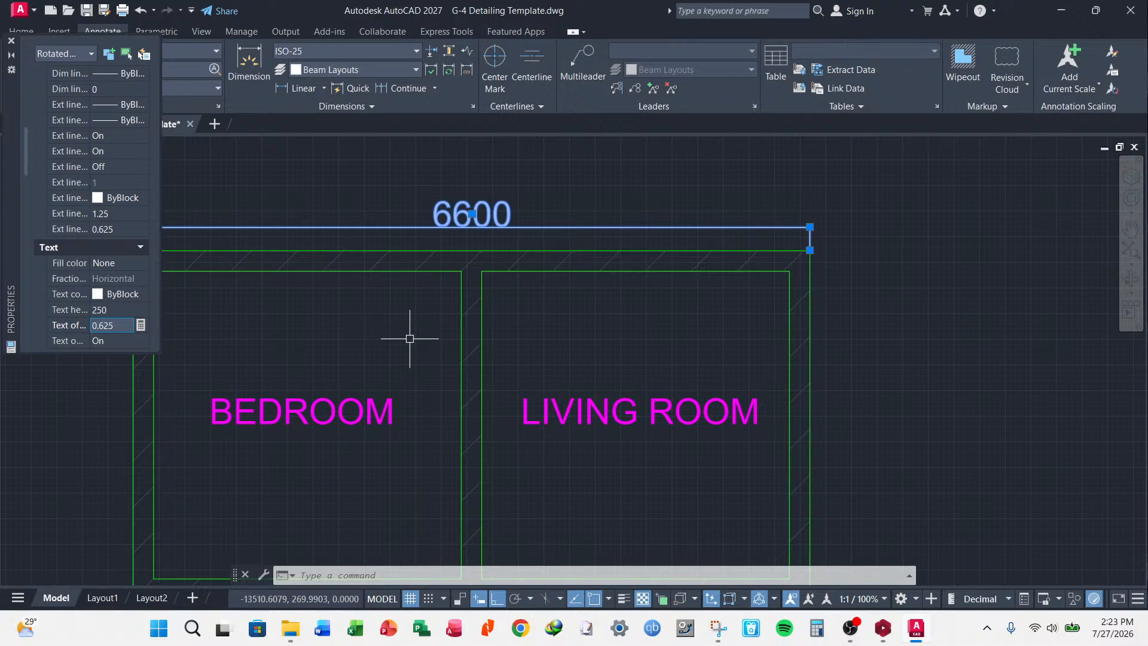
- Check the dimension's text size against the room labels and set its text height to 225
scroll(409, 338, down, 5)
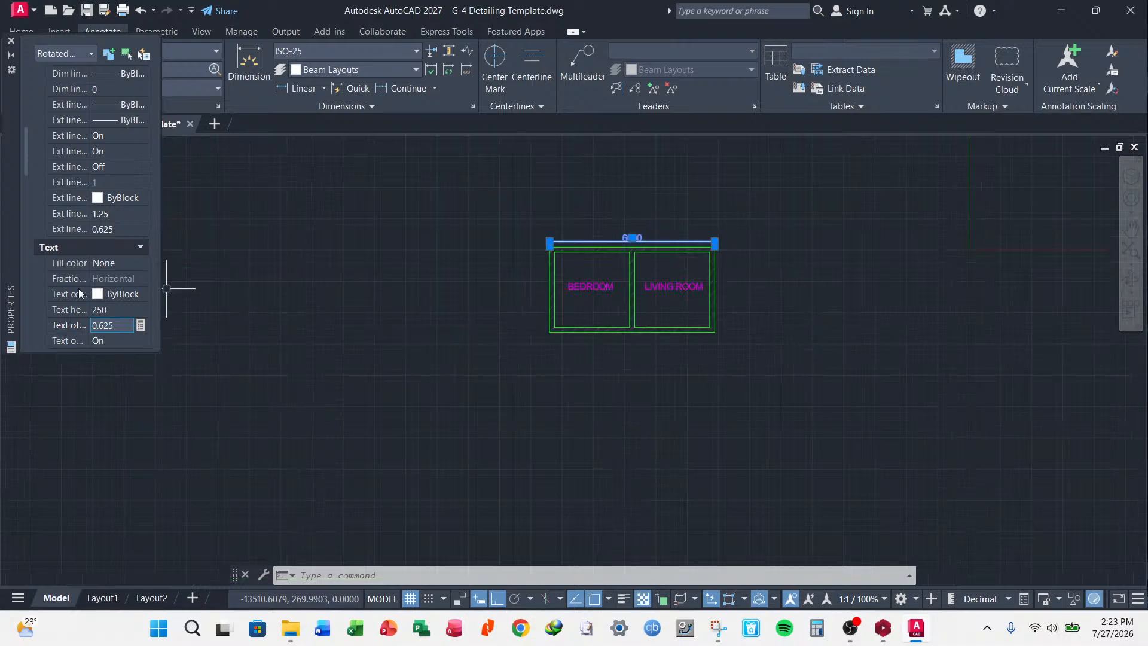
scroll(41, 246, down, 2)
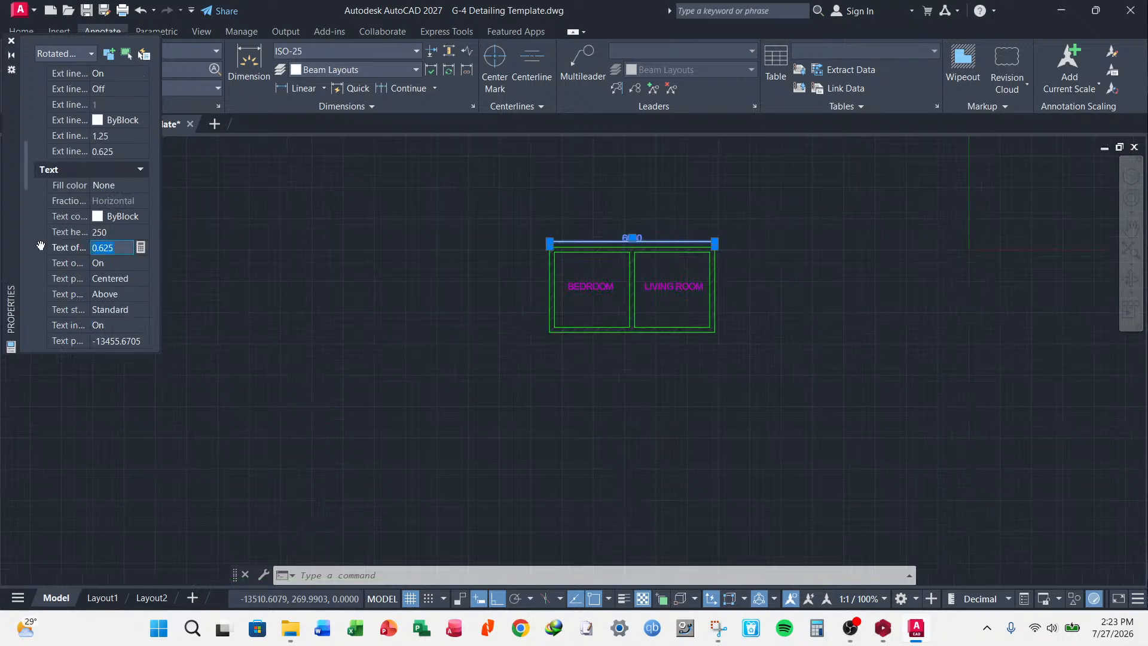
scroll(639, 236, up, 4)
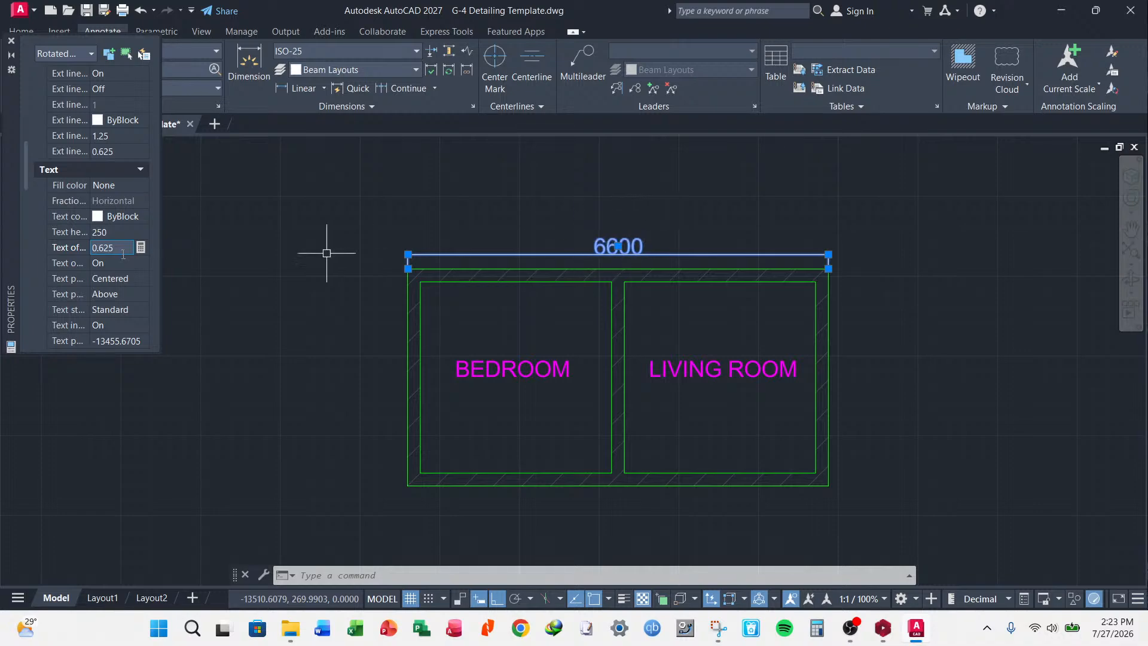
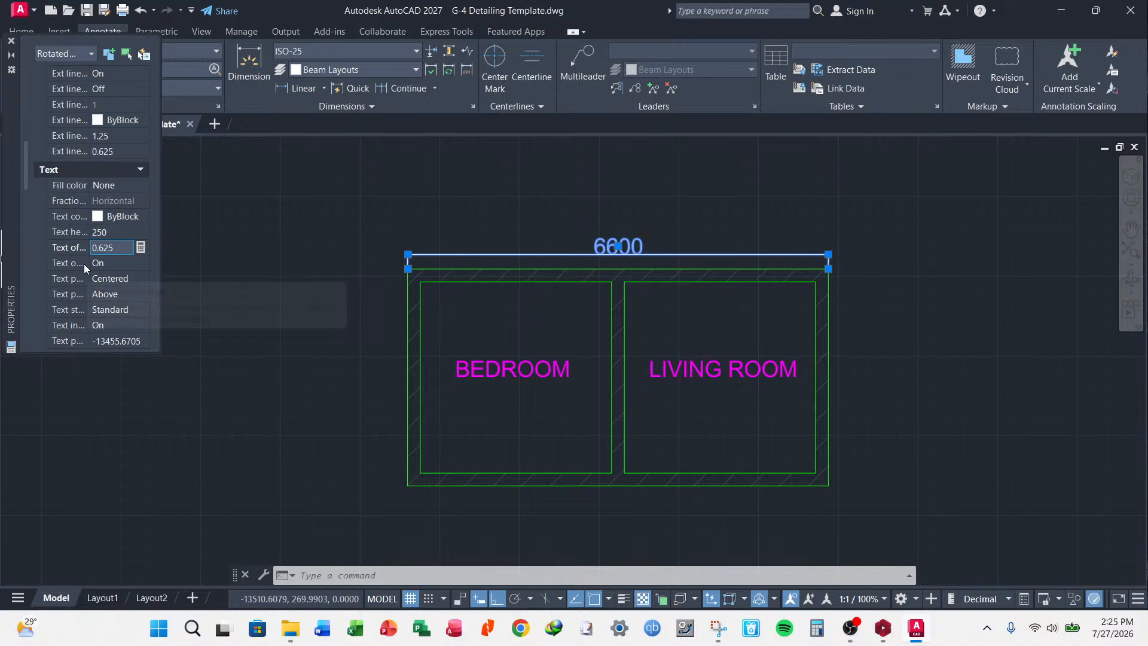
scroll(445, 254, up, 4)
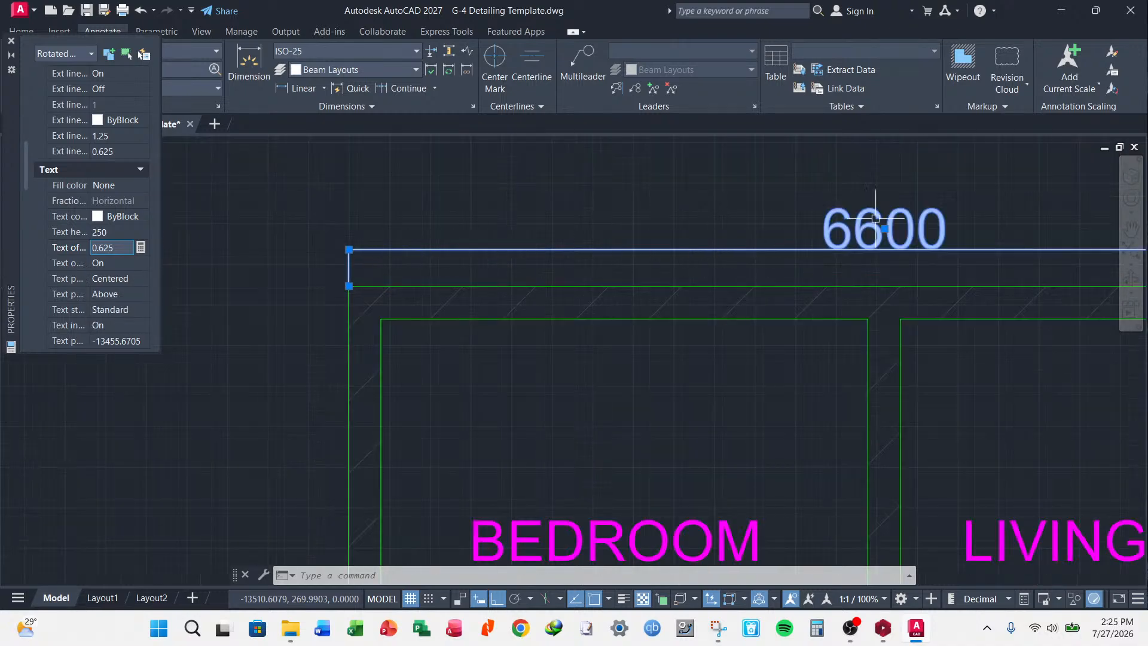
click(114, 232)
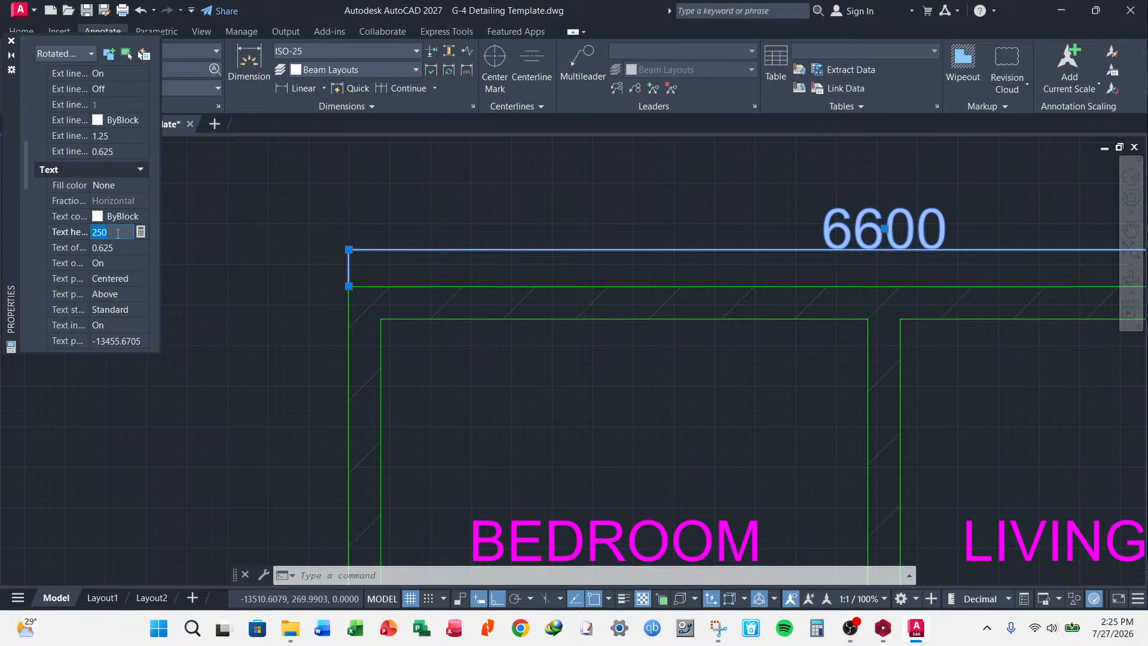
text(225)
key(Tab)
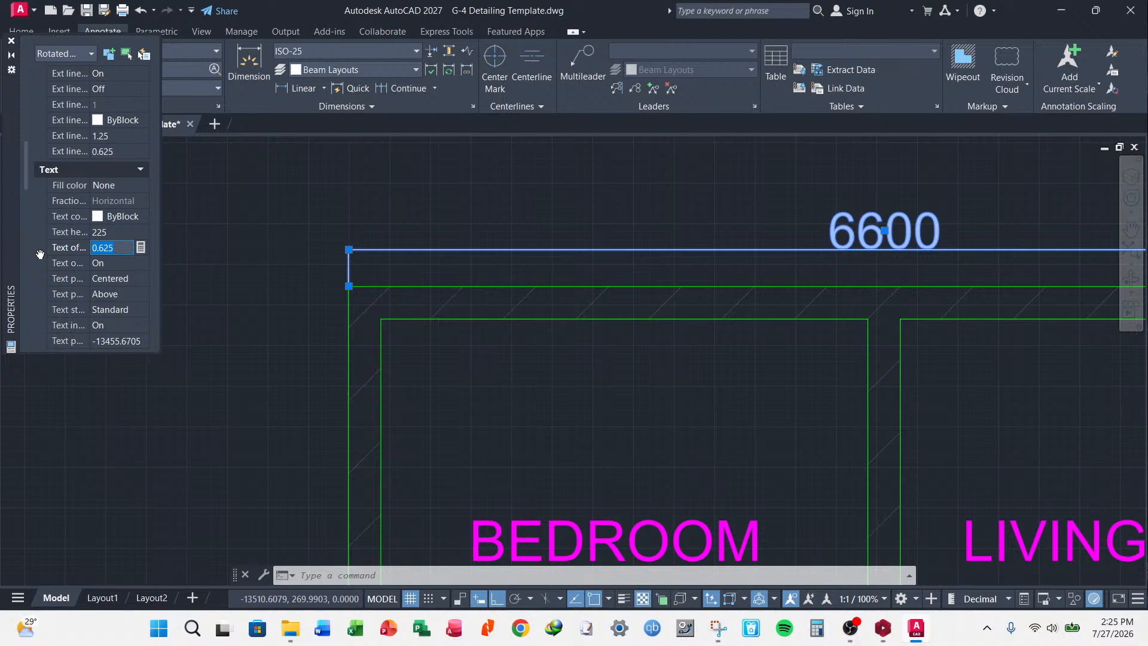
- Try a text offset of 50 for the overall width dimension, and set the offset to 100
text(50)
key(Return)
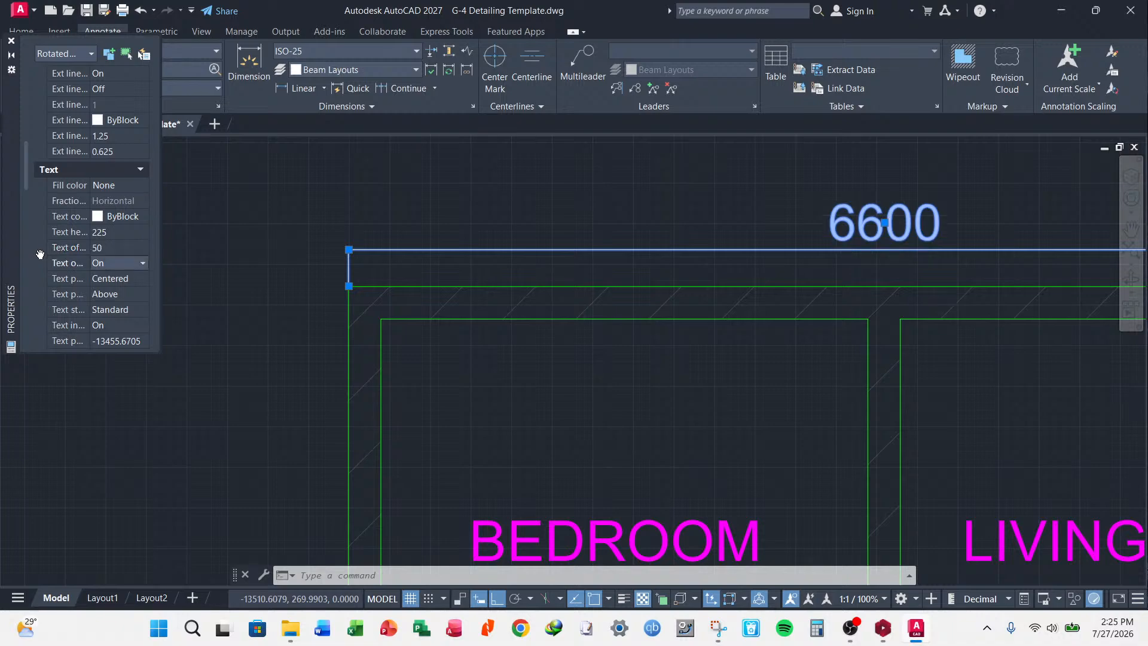
scroll(359, 257, down, 5)
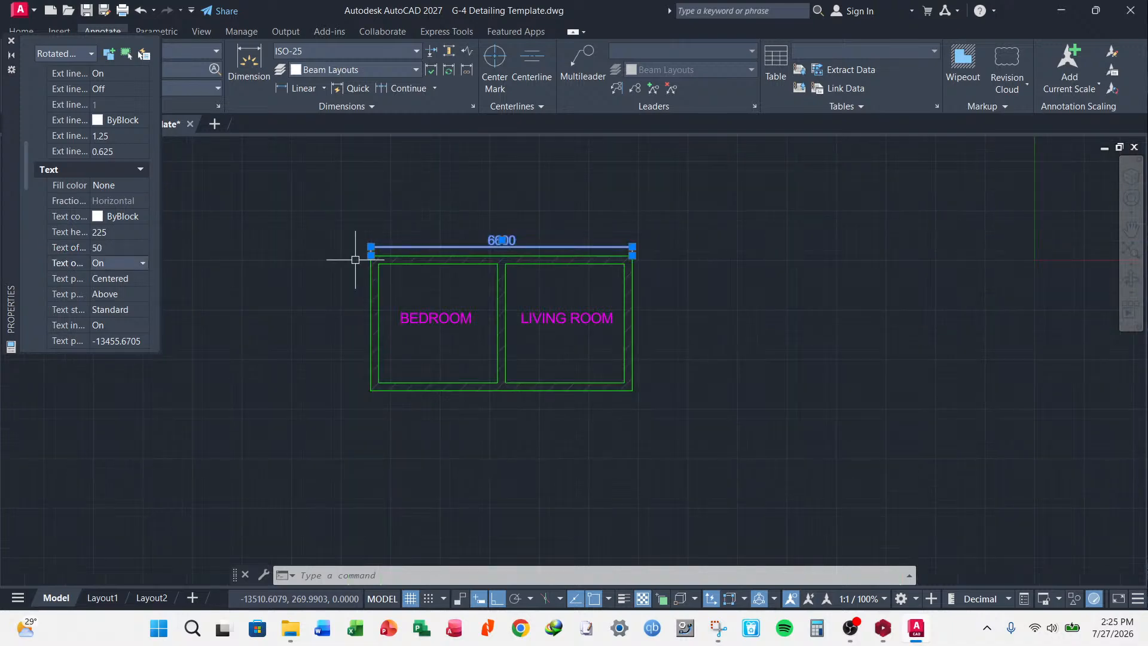
click(110, 247)
text(100)
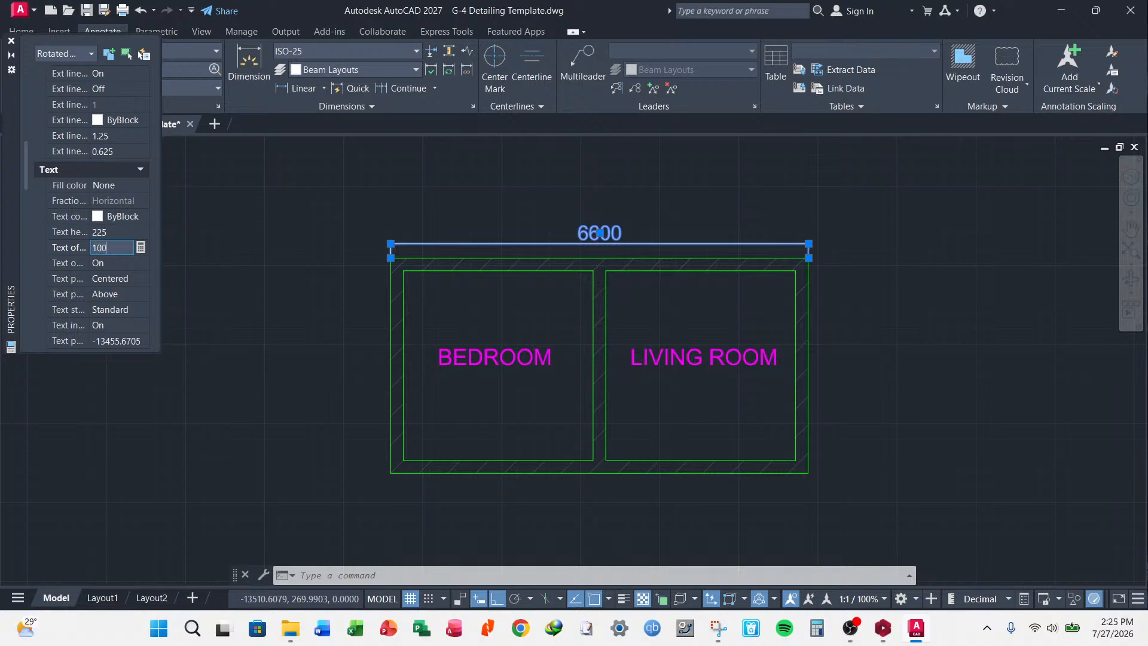
key(Return)
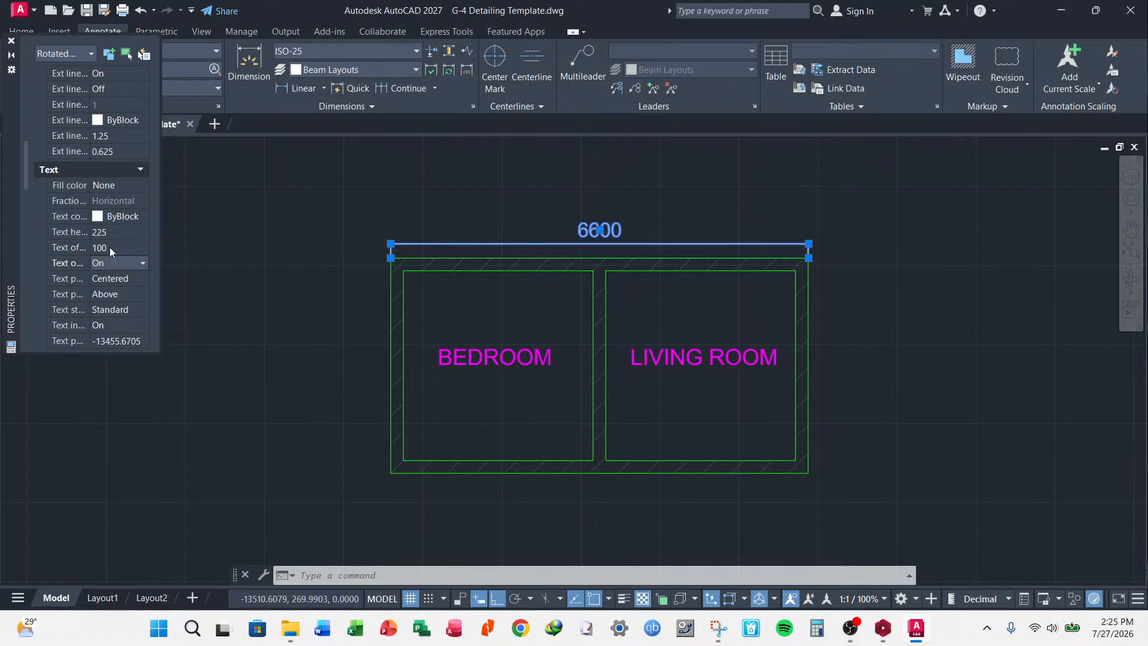
scroll(566, 232, up, 4)
scroll(597, 221, down, 6)
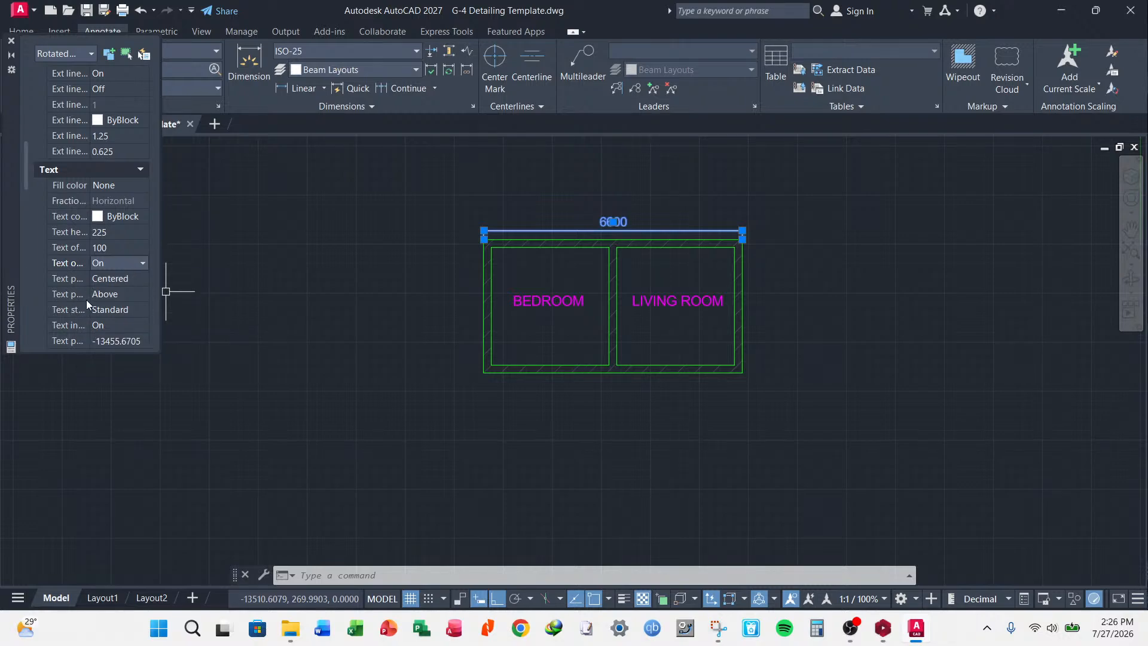
- Try the Annotative text style for the overall width dimension and switch it back to Standard
click(69, 308)
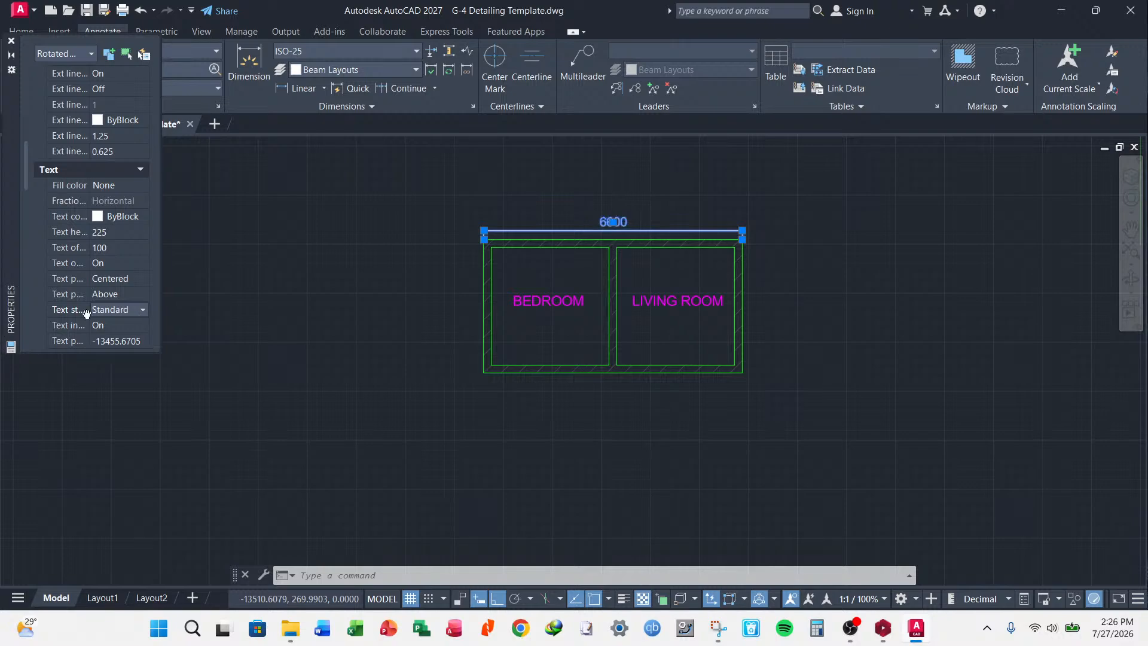
click(140, 310)
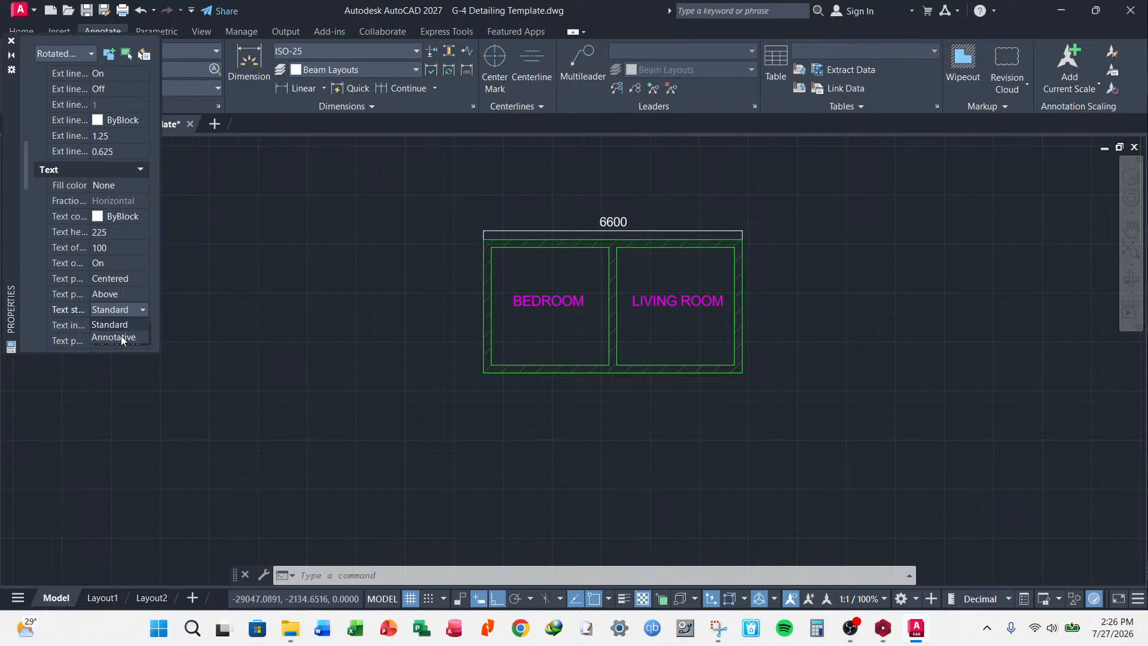
click(120, 336)
click(132, 310)
click(117, 323)
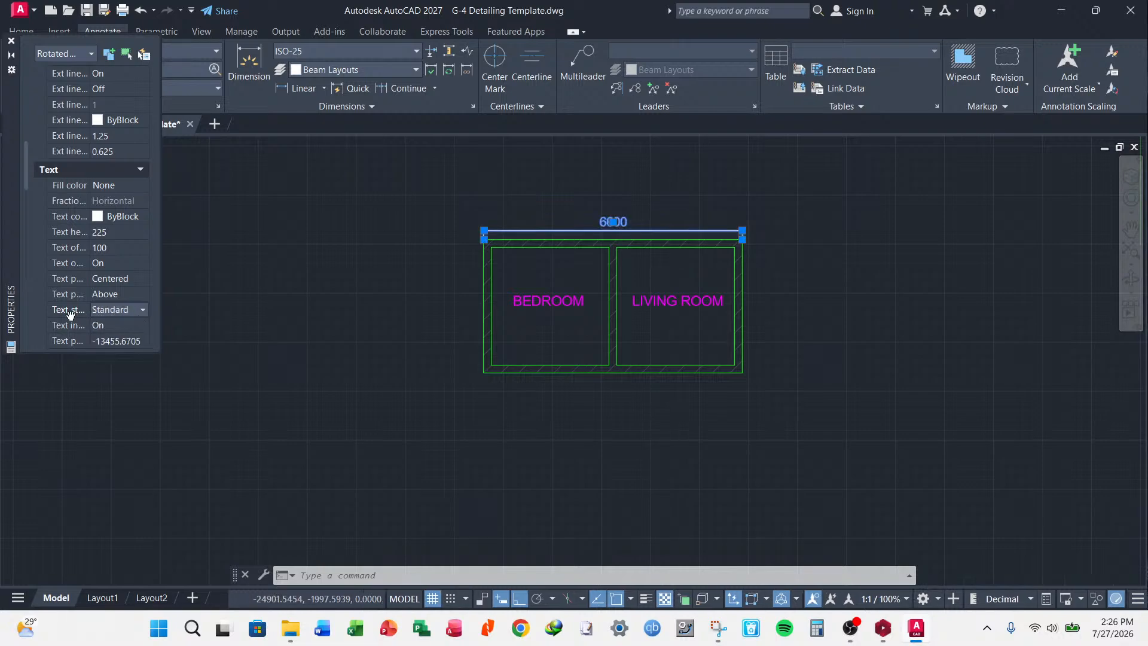
- Set the primary units format of the overall width dimension to Windows Desktop
scroll(84, 299, down, 3)
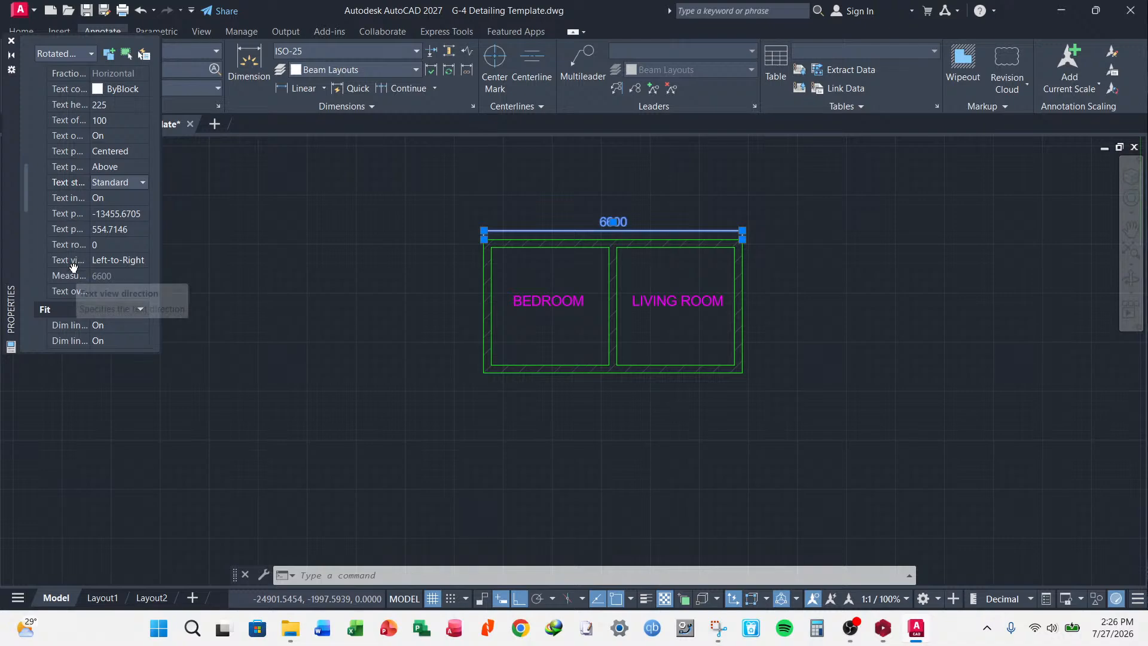
scroll(63, 252, down, 3)
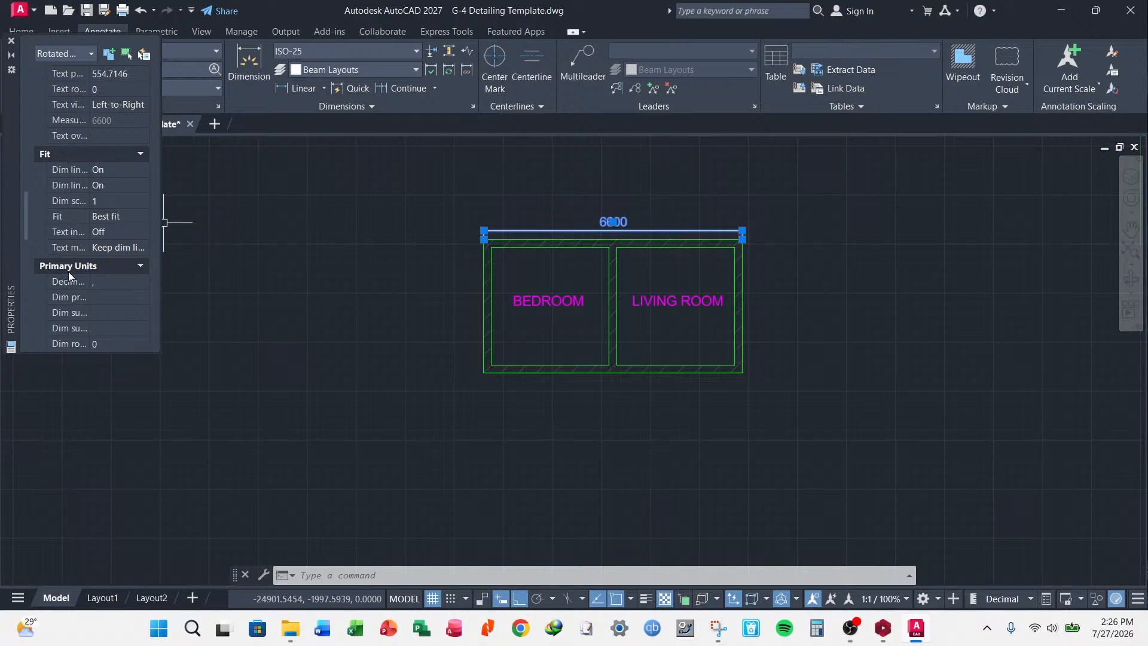
scroll(71, 246, down, 3)
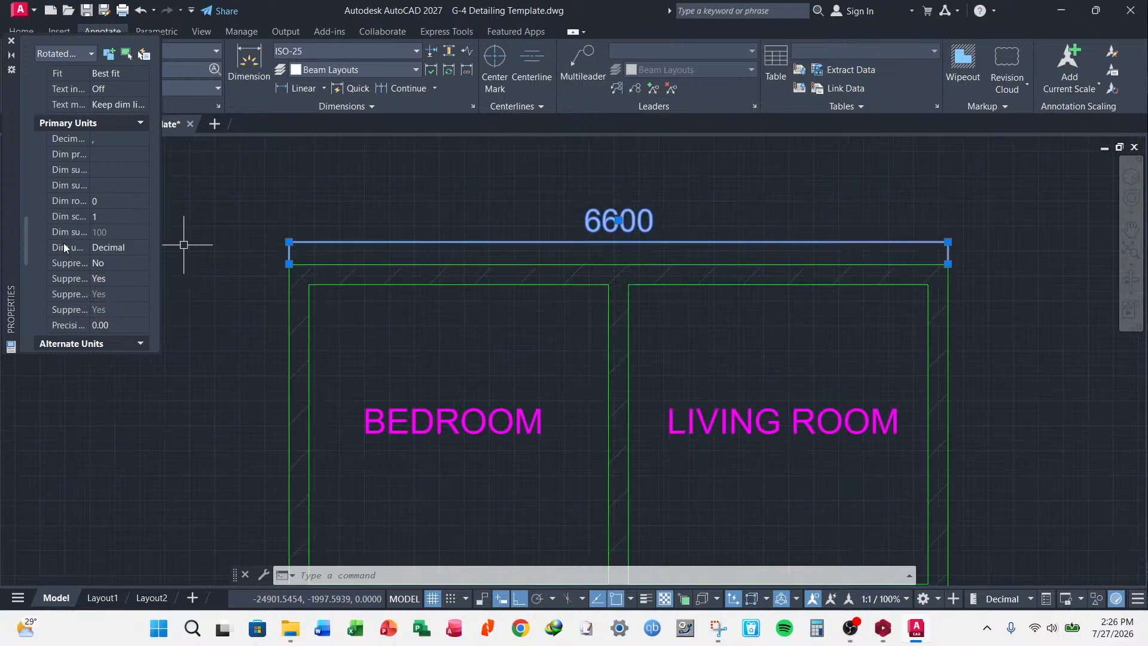
click(137, 248)
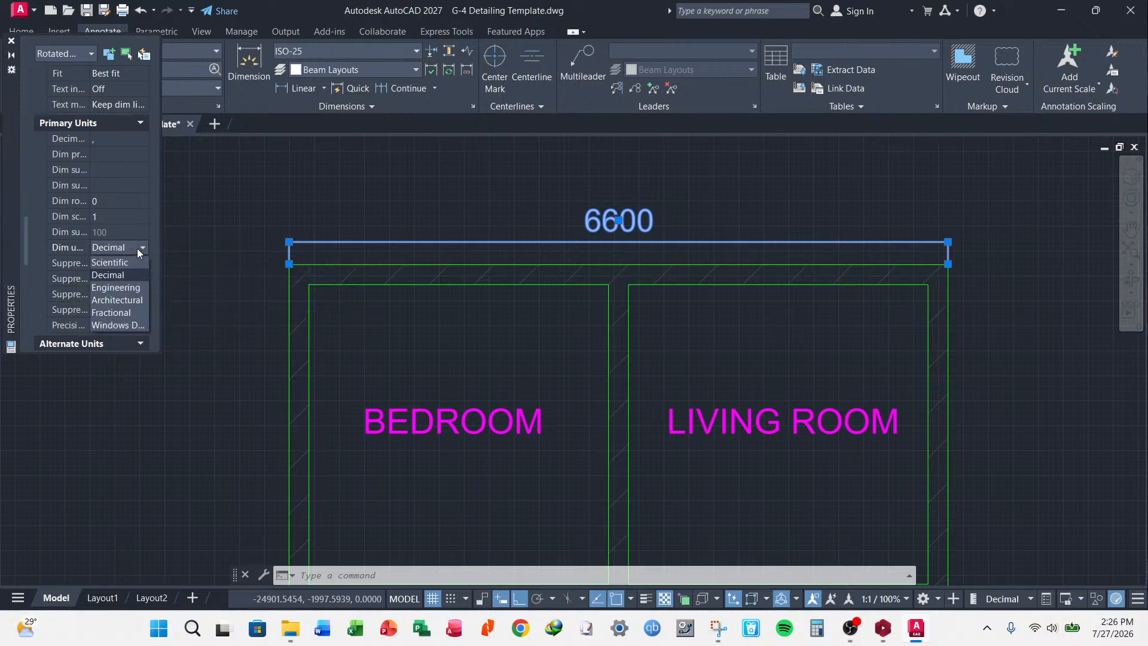
click(120, 324)
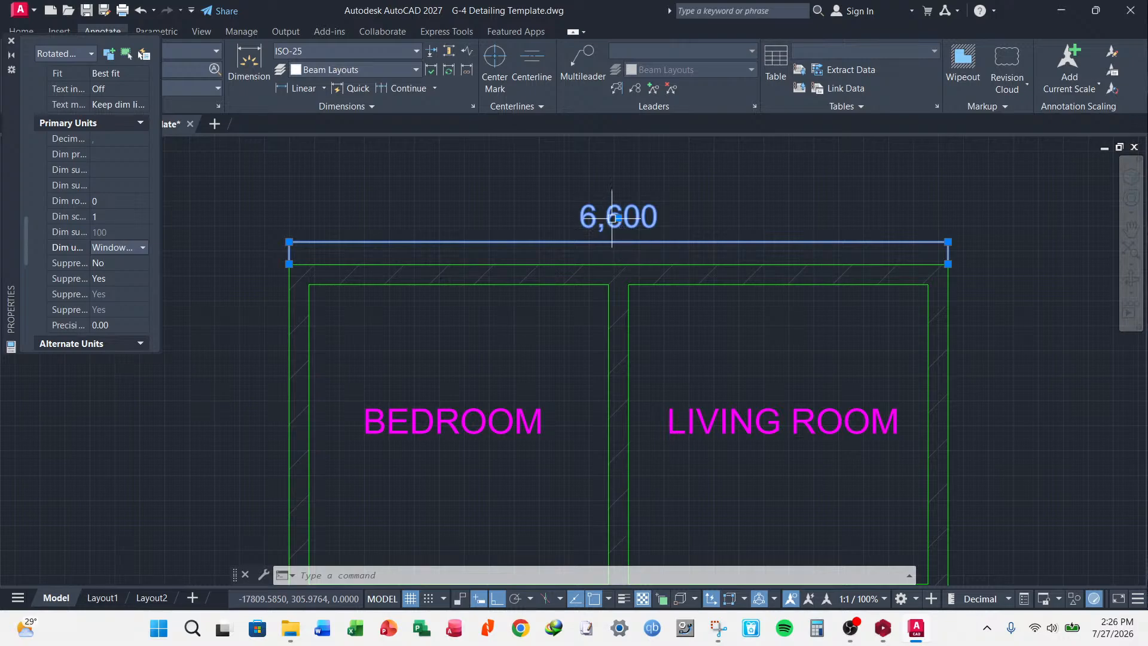
- Change both arrowheads of the overall width dimension to Oblique
scroll(99, 271, down, 5)
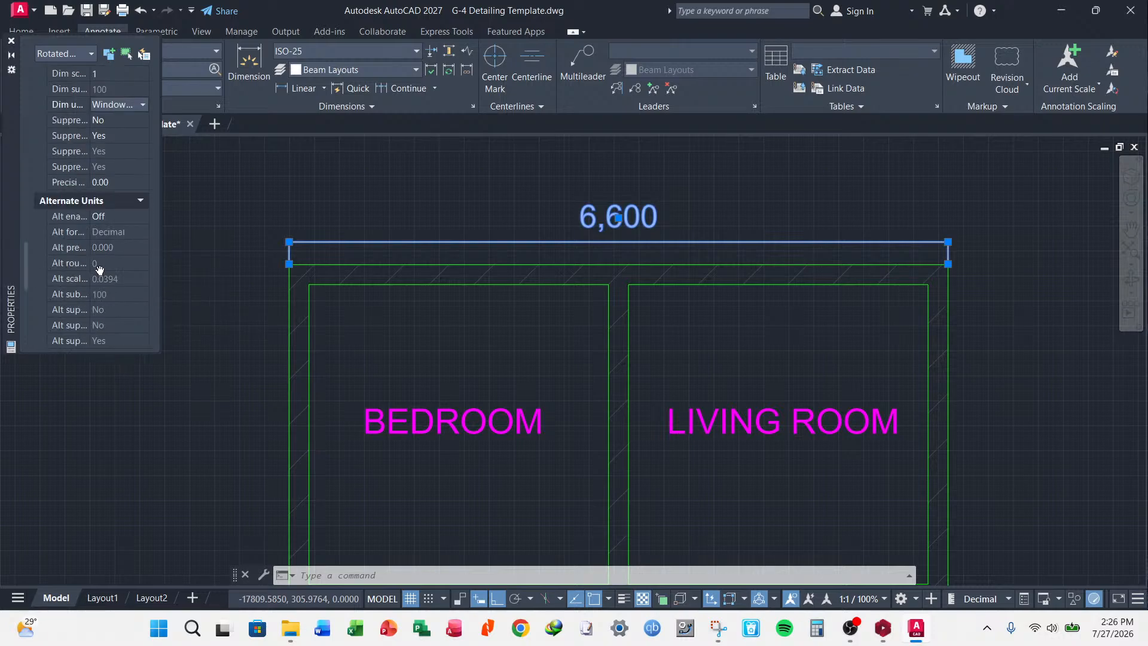
scroll(128, 253, down, 3)
scroll(99, 263, up, 8)
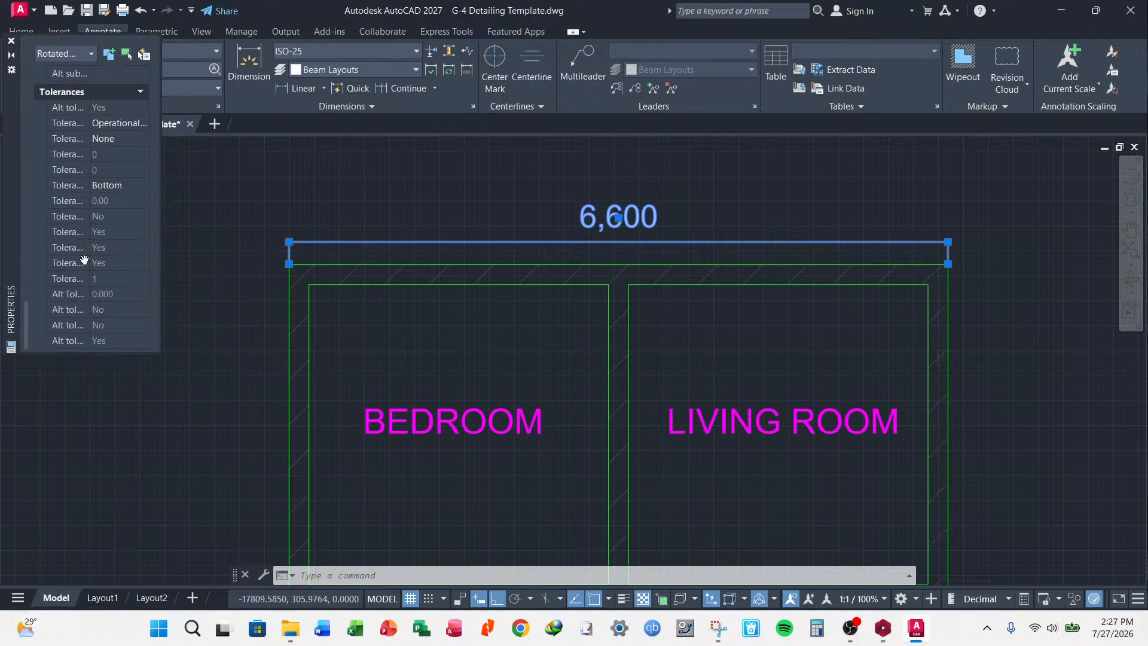
scroll(84, 260, up, 15)
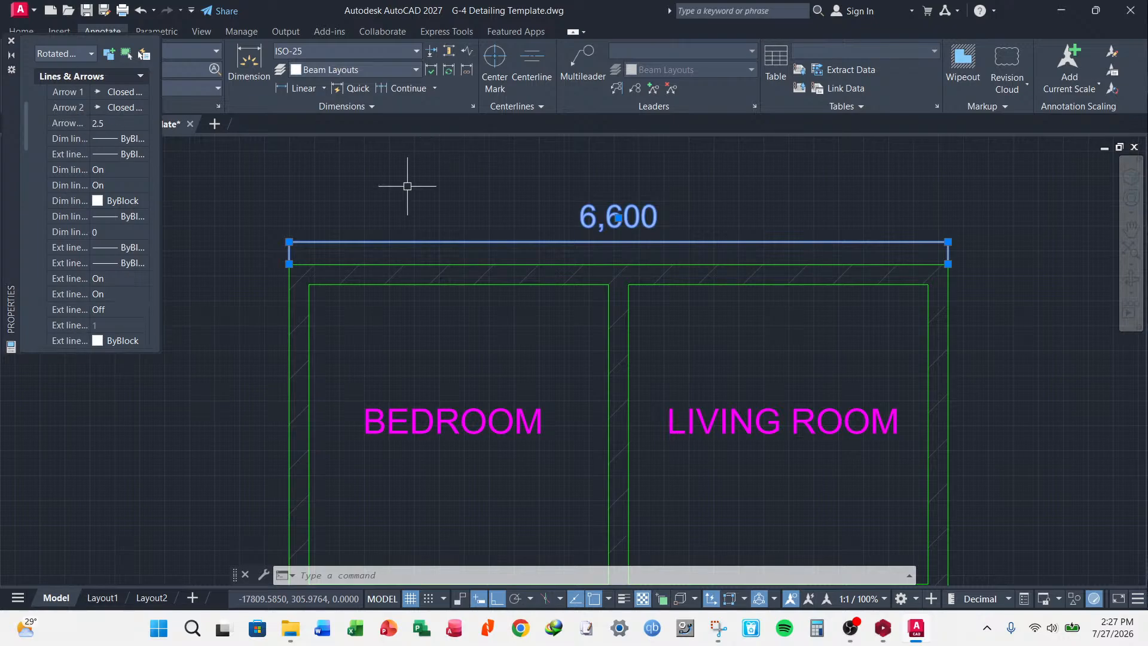
click(76, 92)
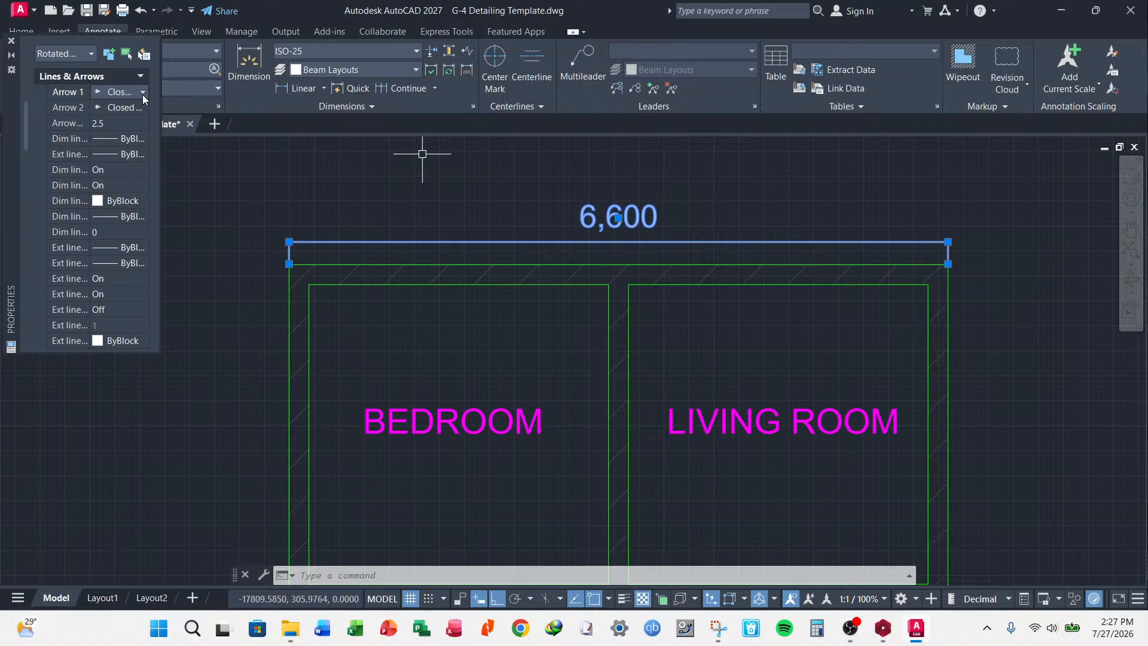
click(142, 92)
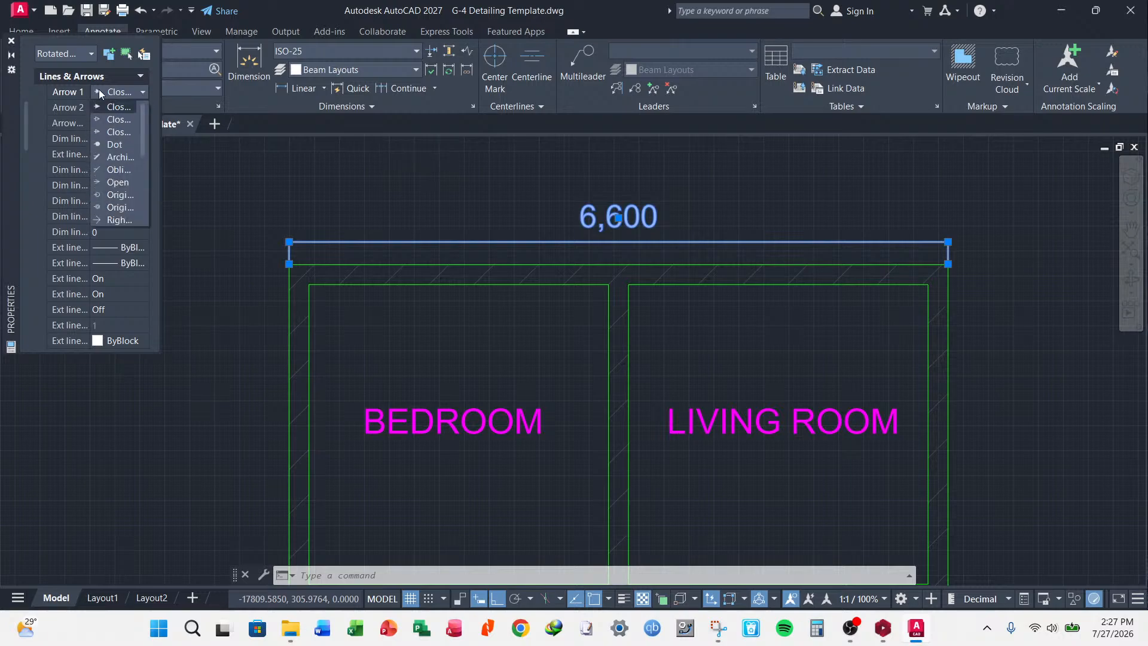
click(112, 169)
click(134, 108)
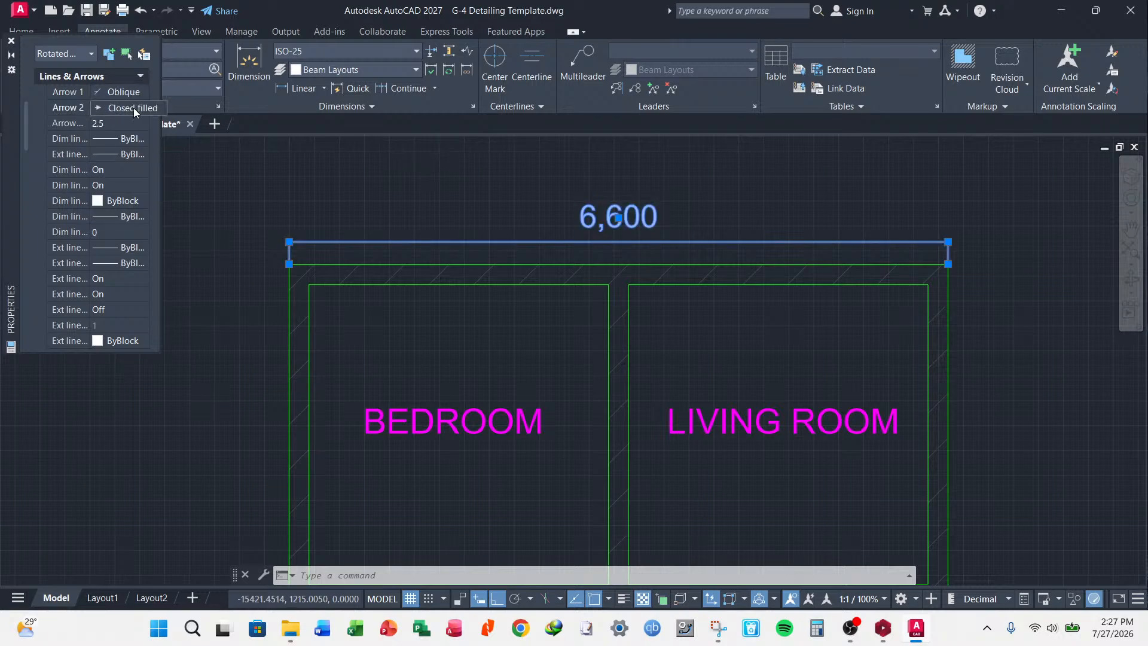
click(138, 106)
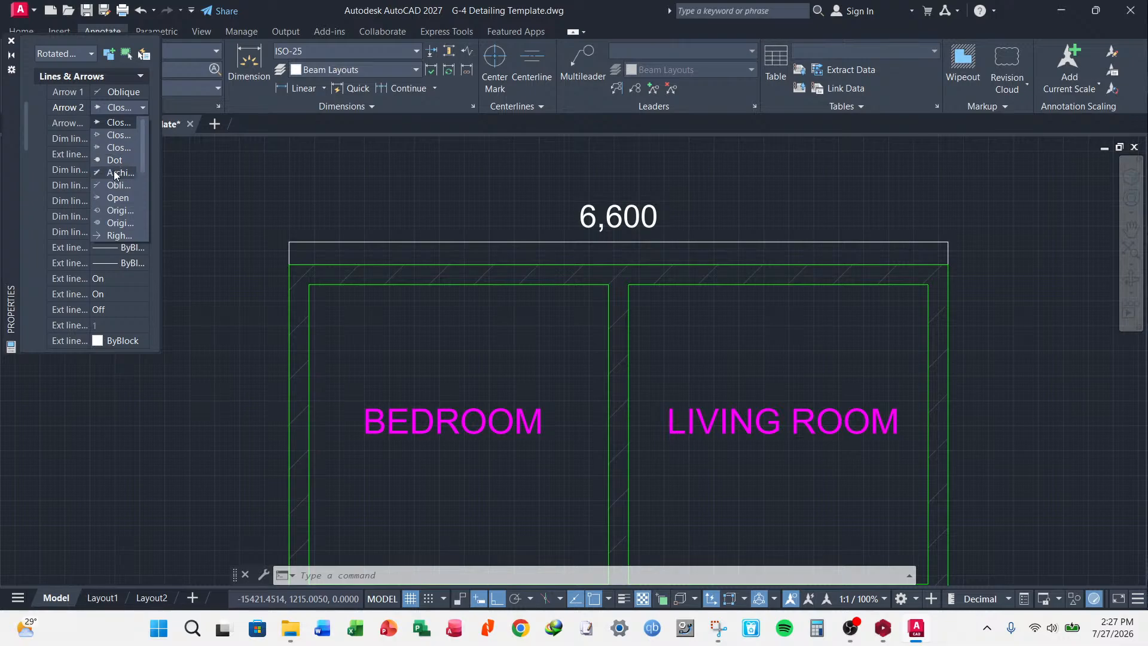
click(116, 185)
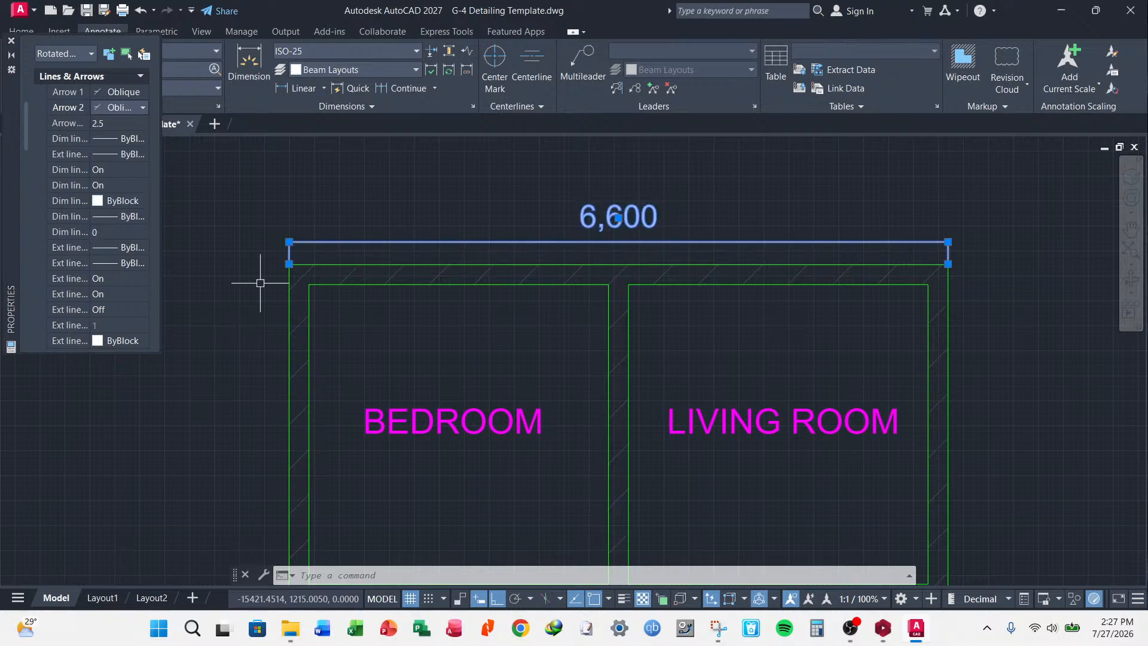
- Try an arrow size of 200 for the overall width dimension, and set the size to 150
click(110, 125)
text(200)
key(Return)
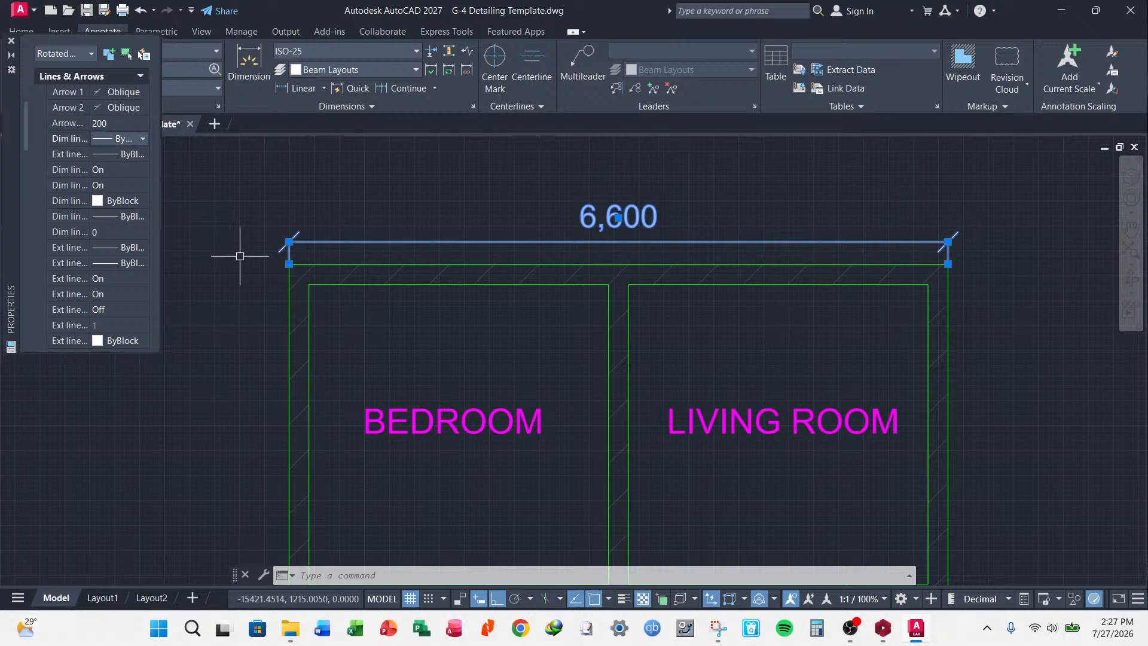
click(121, 122)
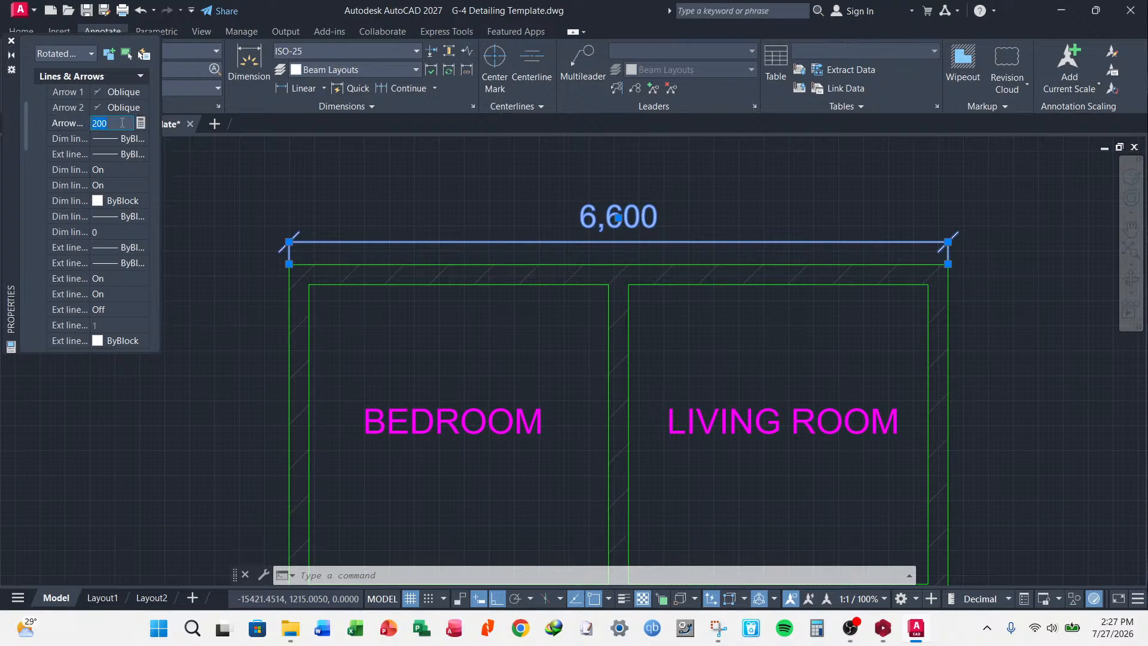
text(150)
key(Return)
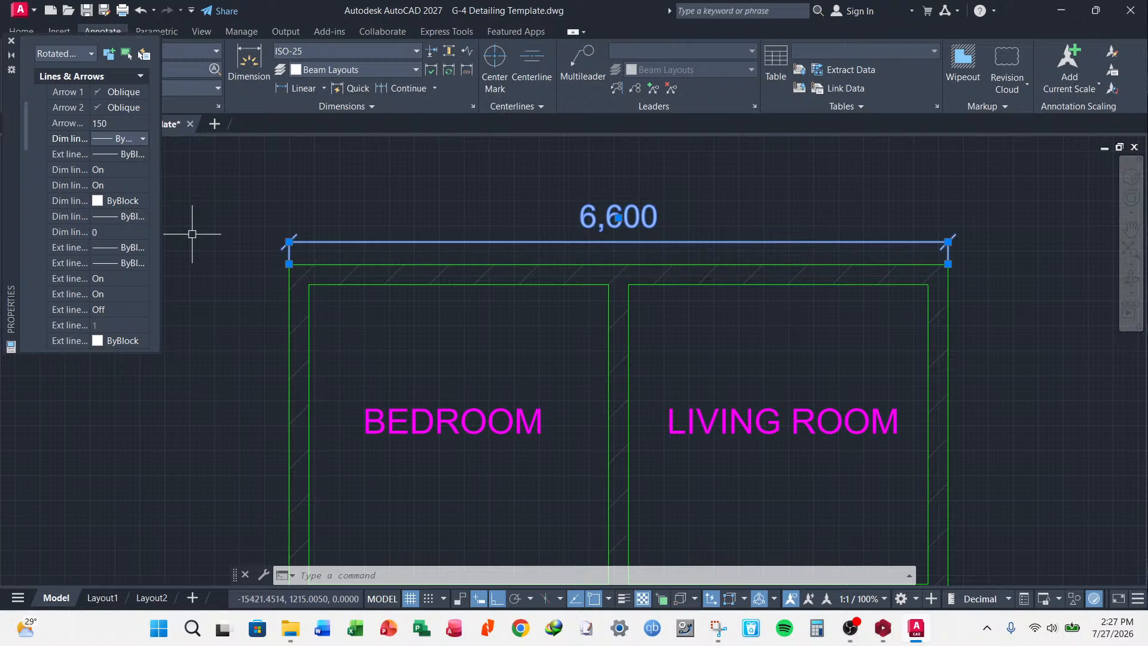
- Try dimension line extensions of 200 and 100 for the overall width dimension, set the extension to 50, and deselect the dimension
click(70, 232)
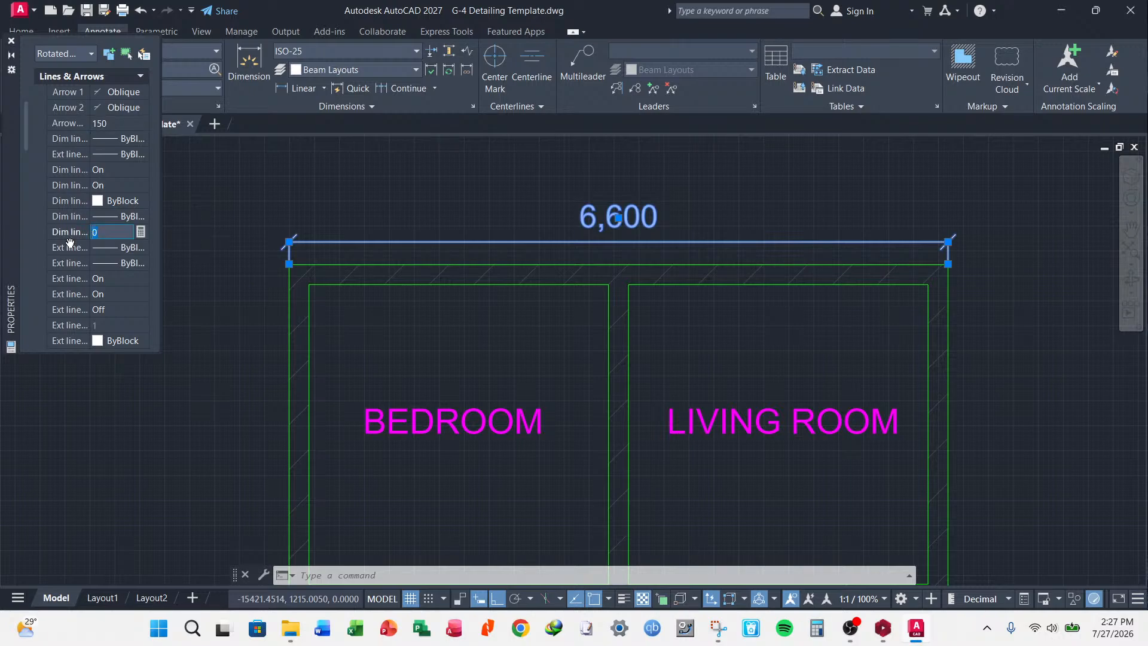
text(200)
key(Tab)
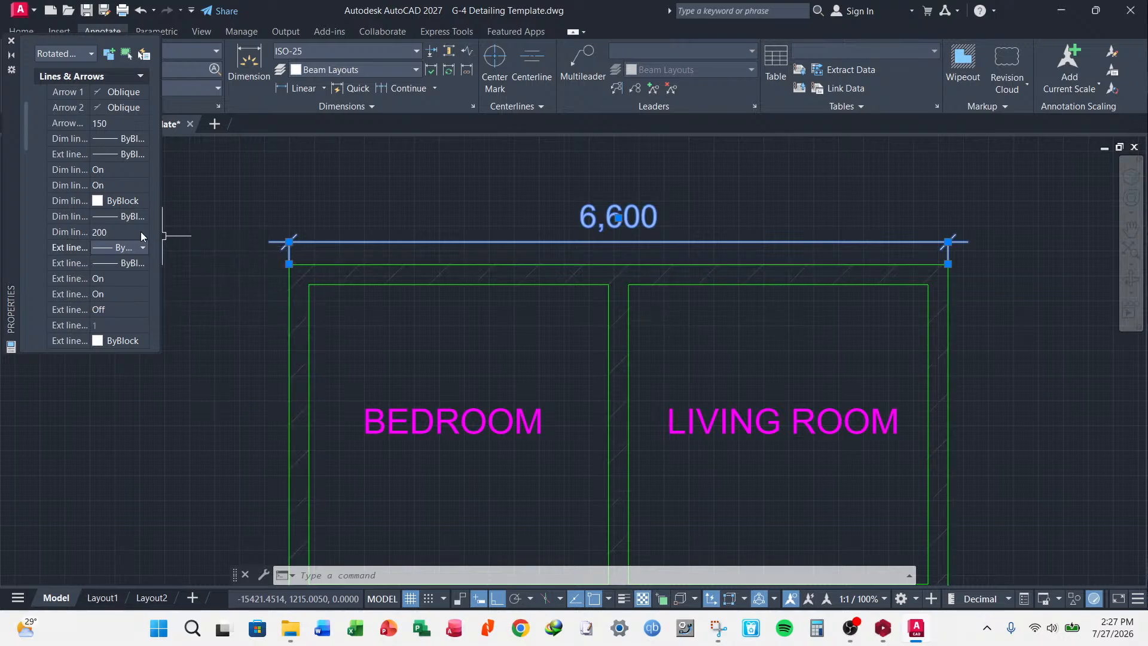
click(113, 227)
text(100)
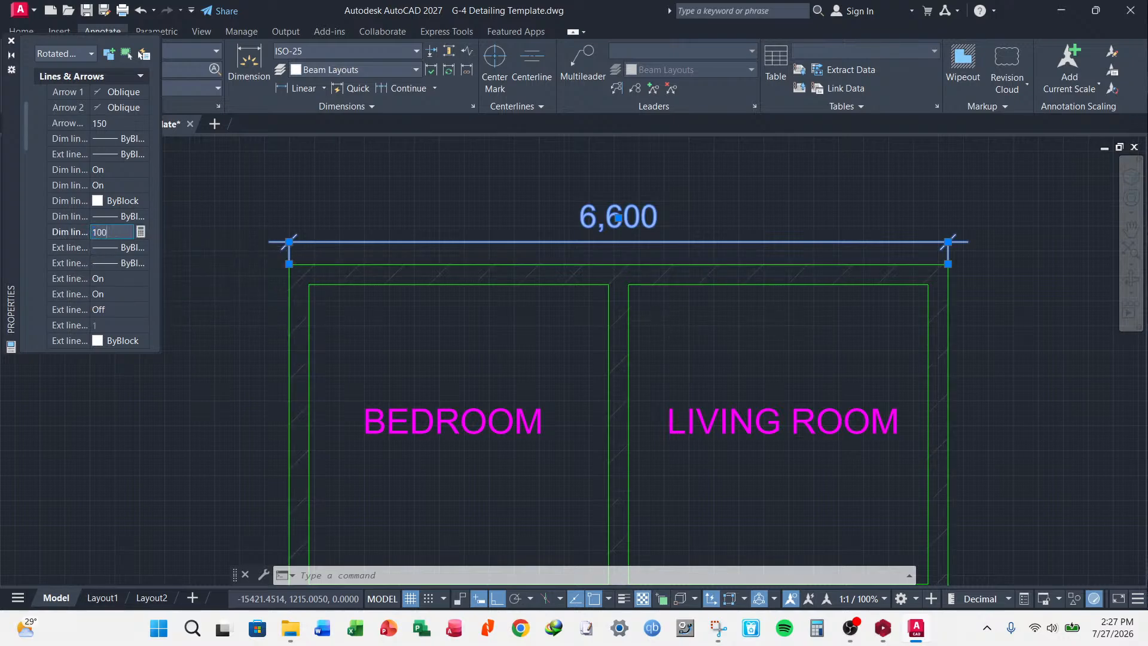
key(Tab)
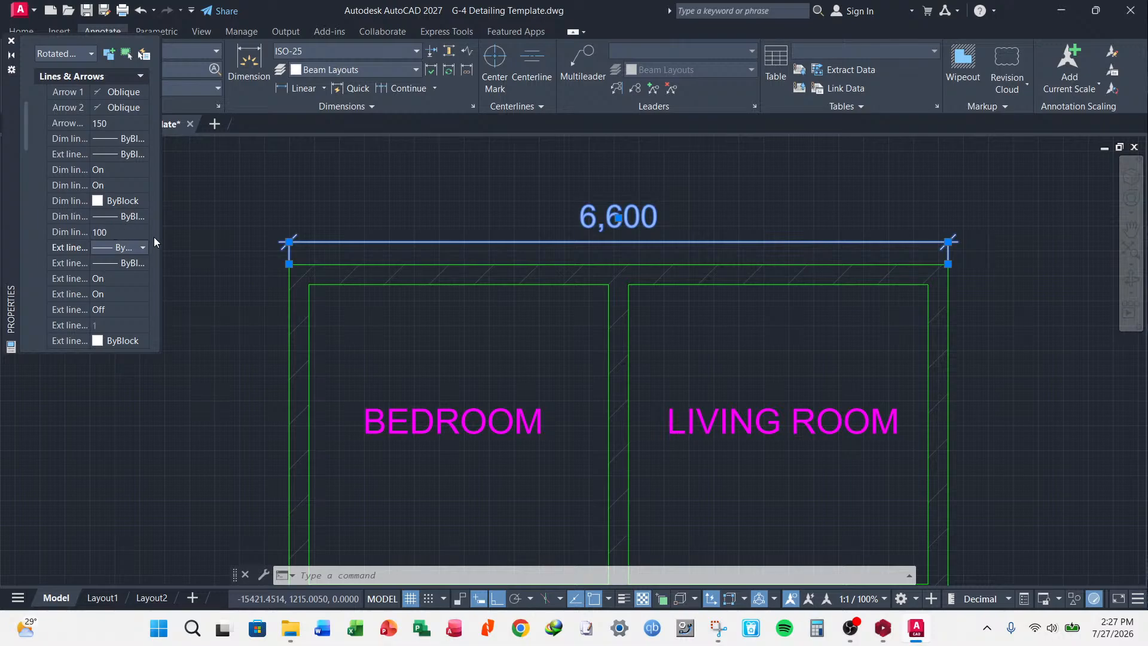
click(108, 233)
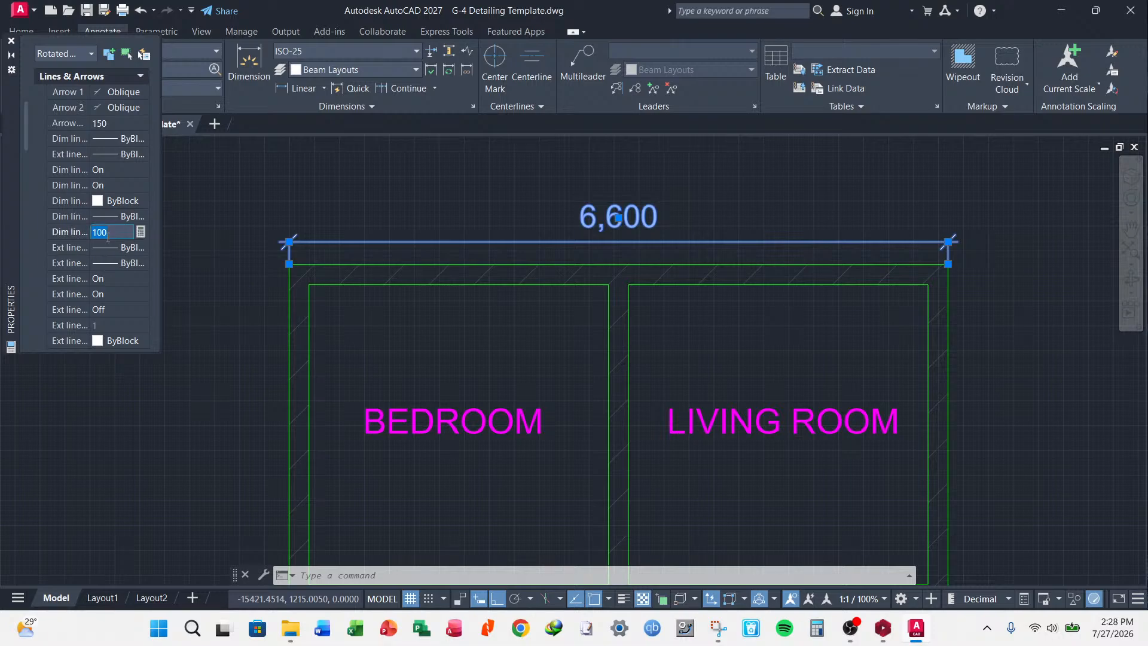
text(50)
key(Tab)
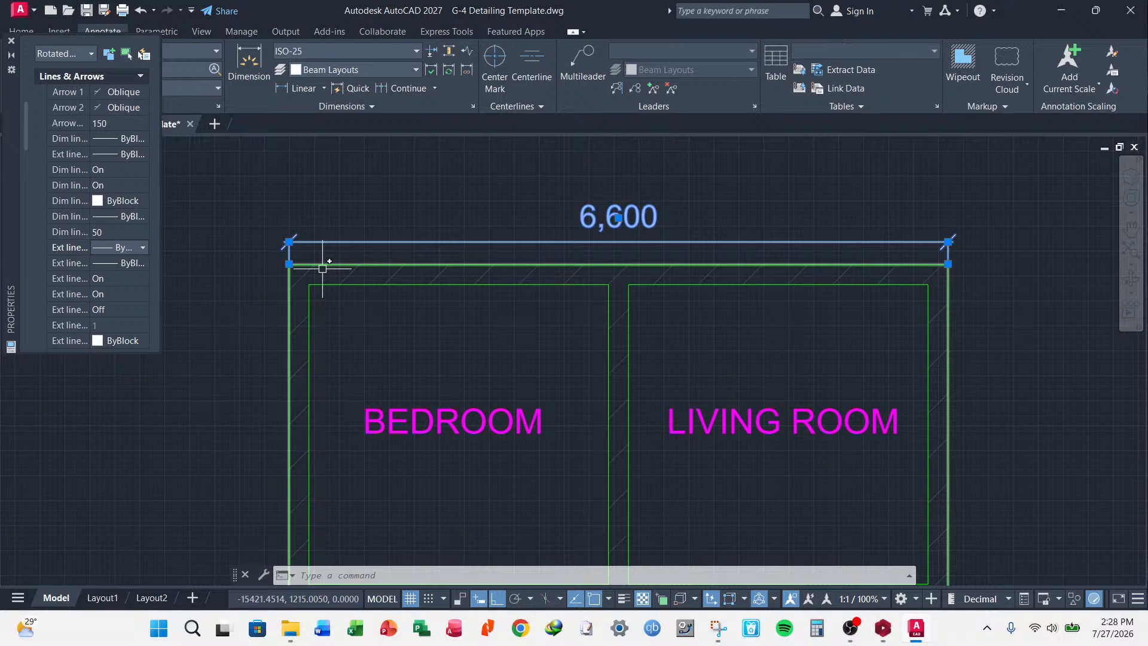
key(Escape)
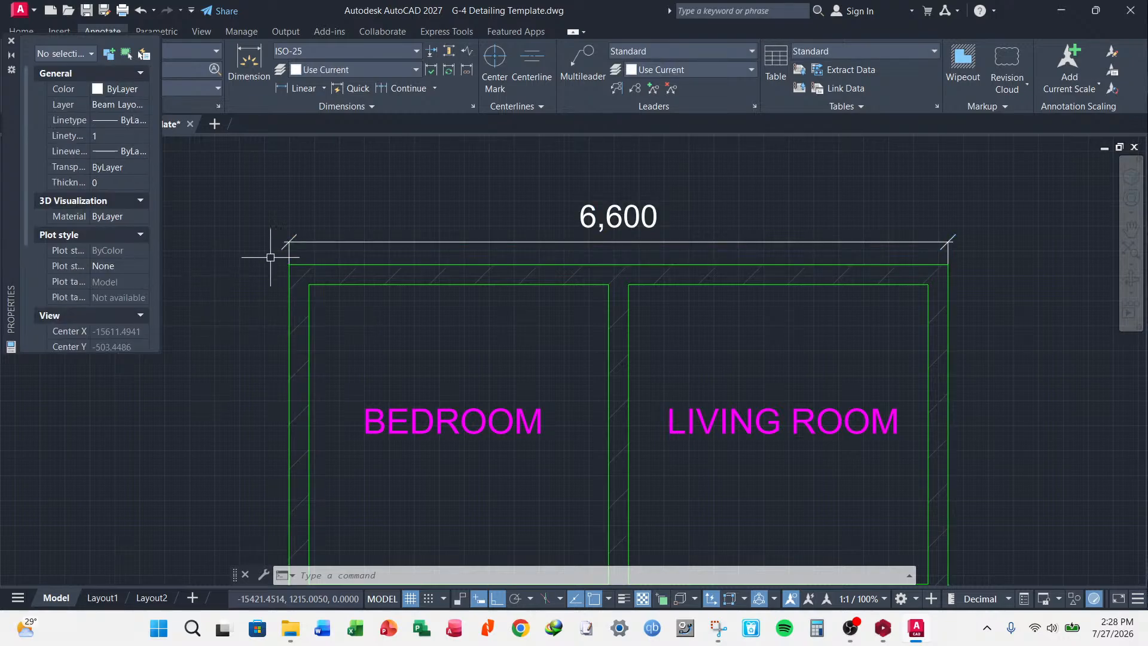
- Turn off both extension lines of the overall width dimension
click(297, 243)
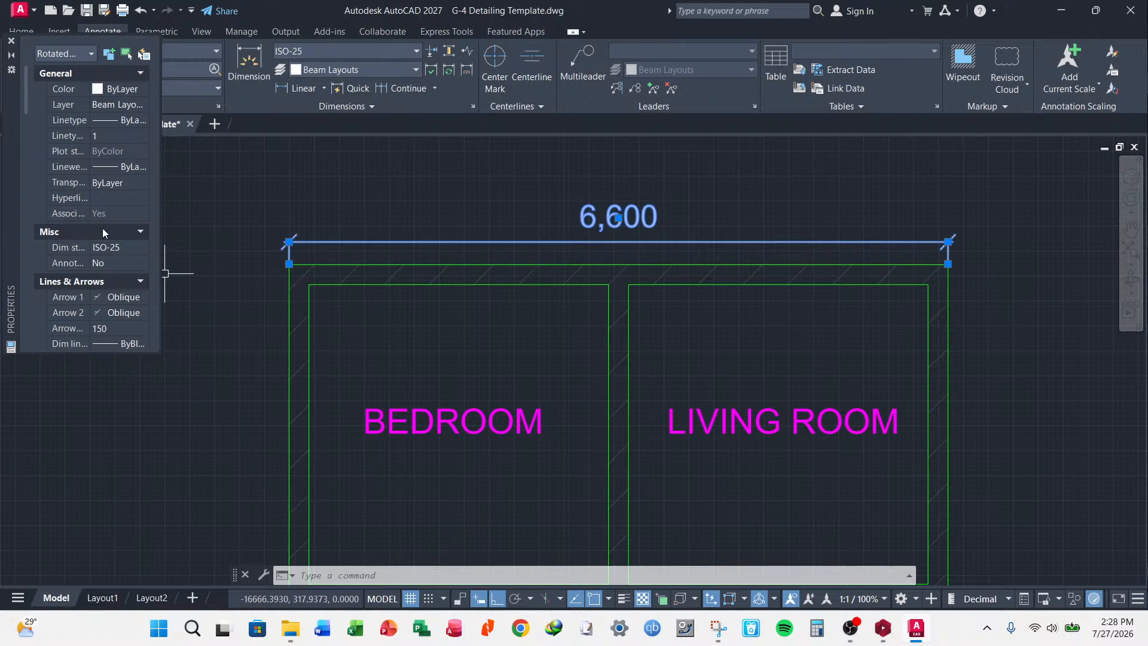
scroll(106, 253, down, 1)
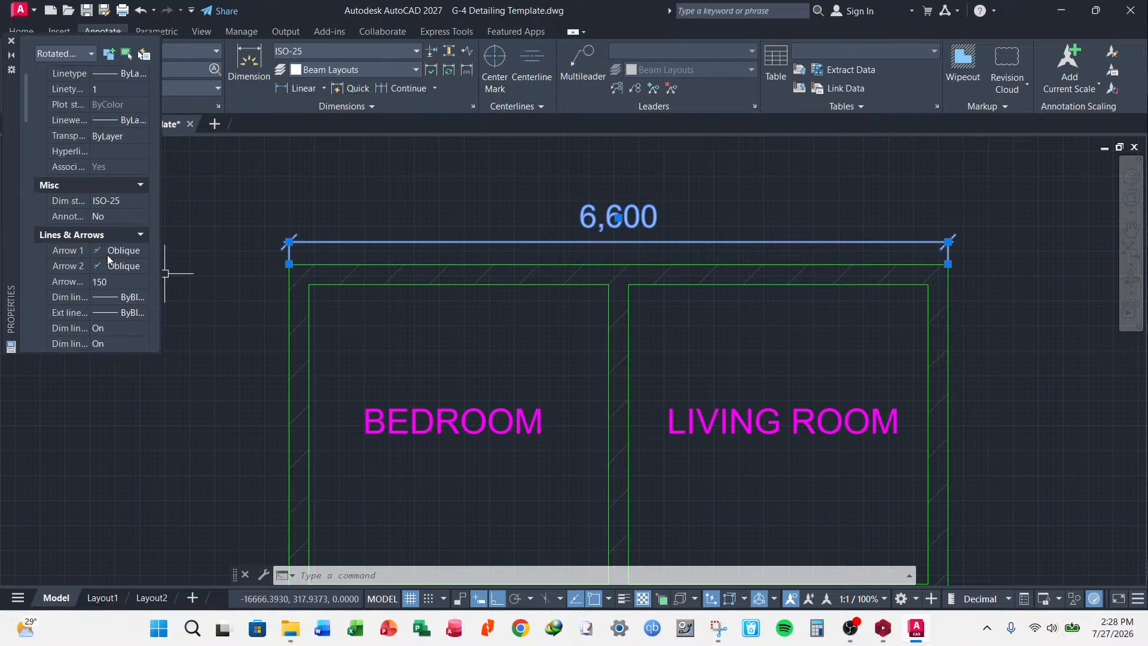
scroll(108, 257, down, 3)
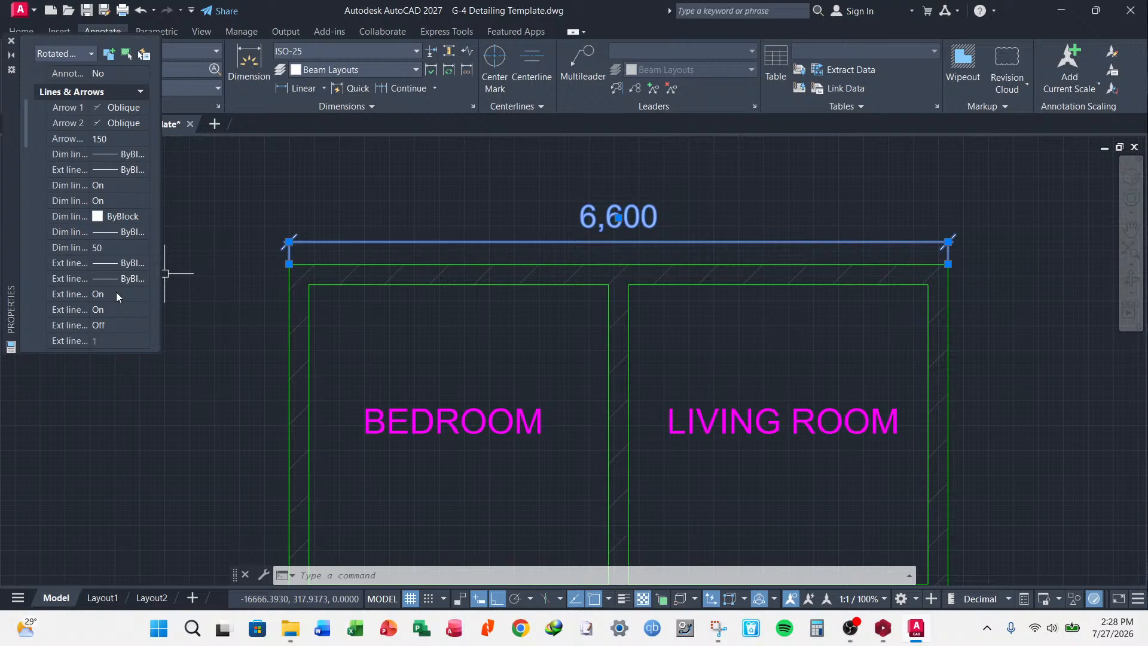
scroll(116, 292, down, 2)
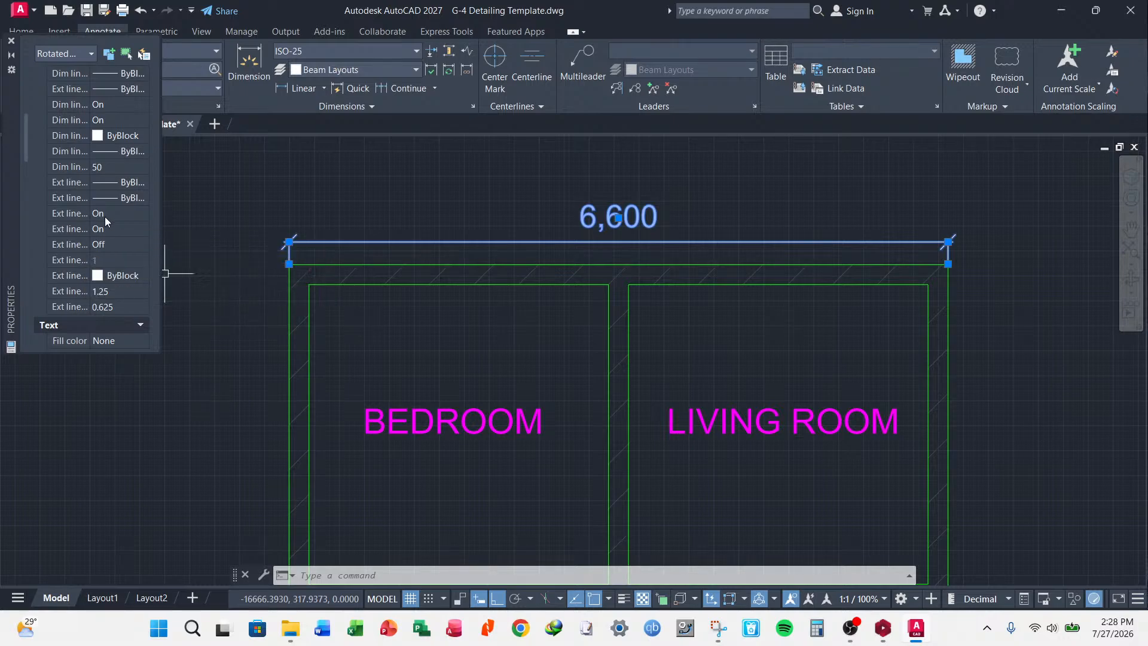
click(139, 214)
click(110, 230)
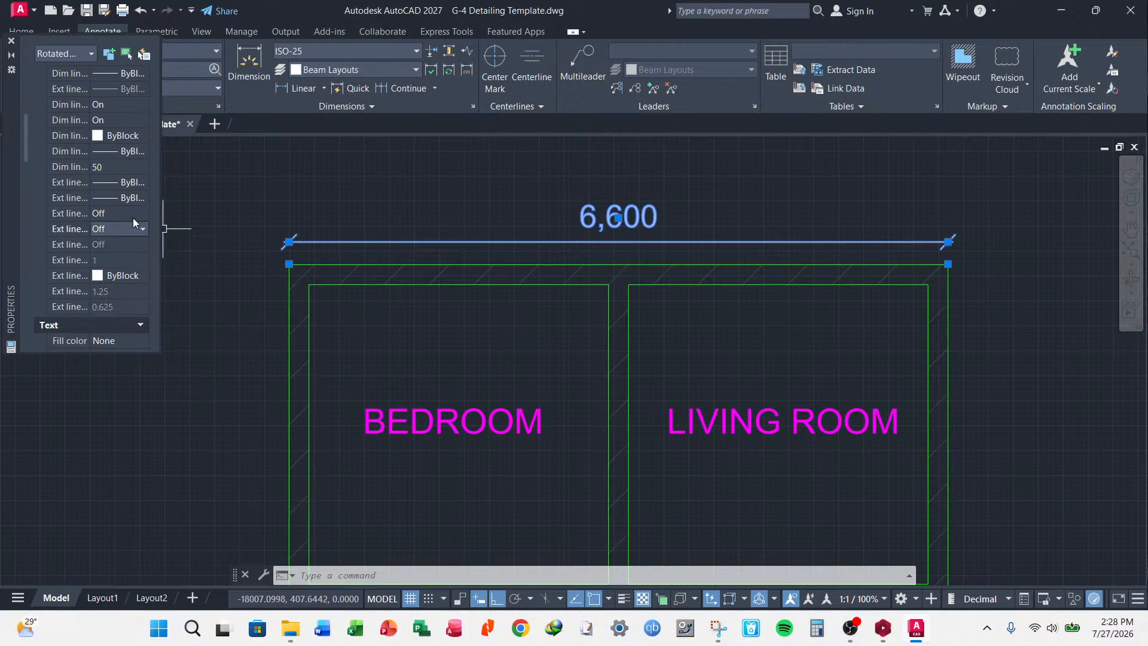
- Turn both extension lines of the overall width dimension back on
click(130, 216)
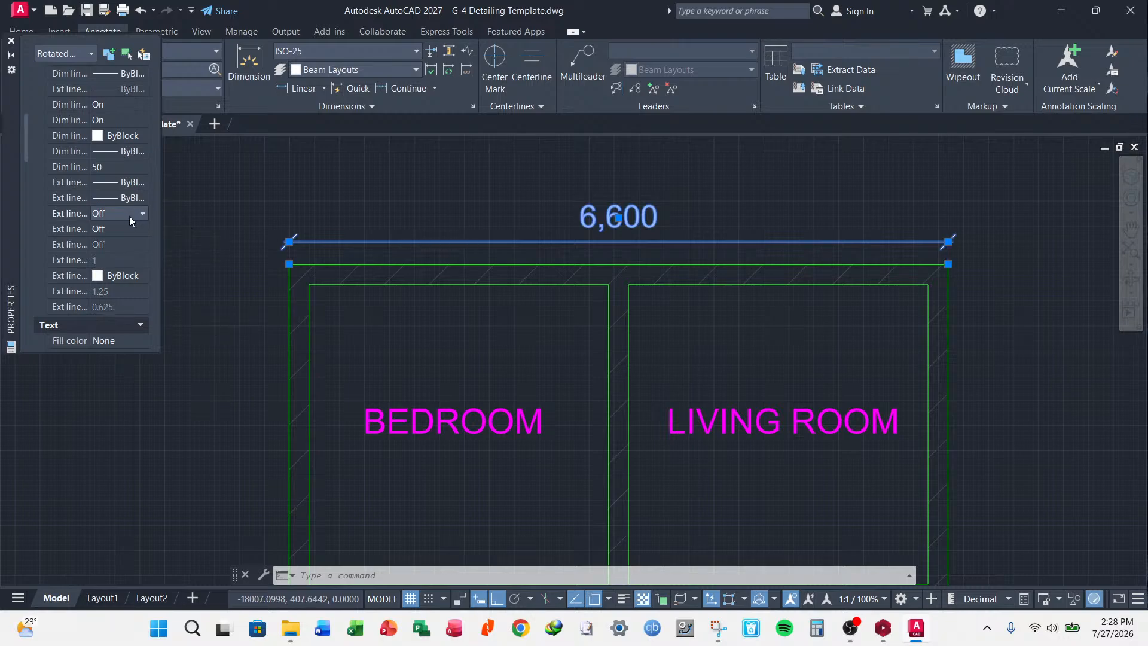
click(114, 240)
click(126, 230)
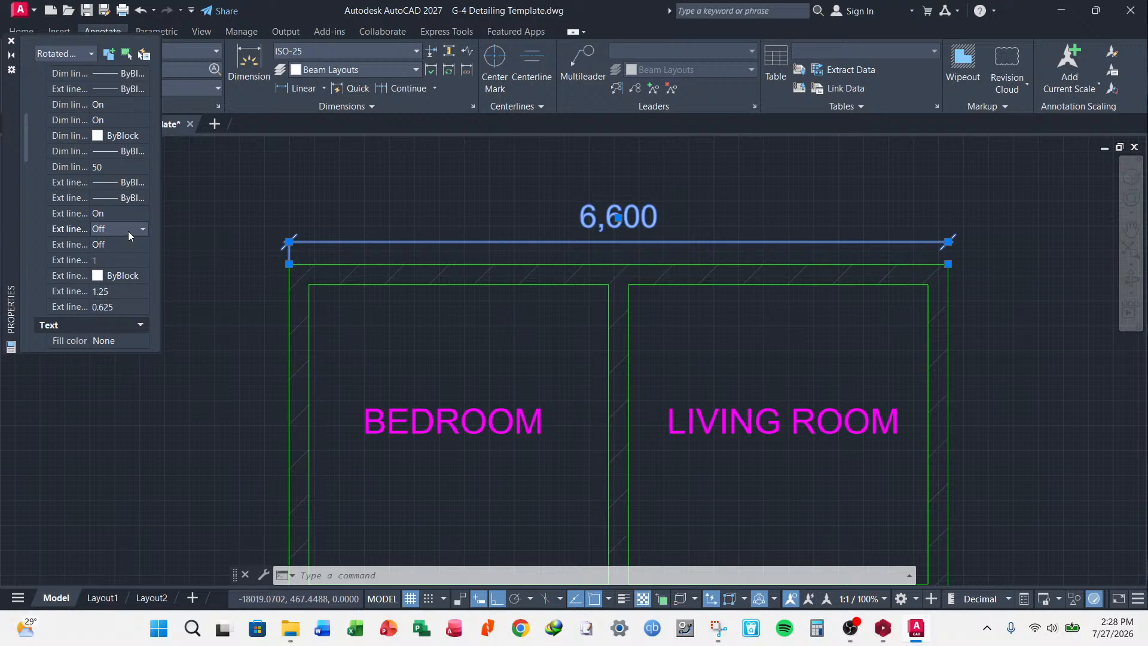
click(110, 255)
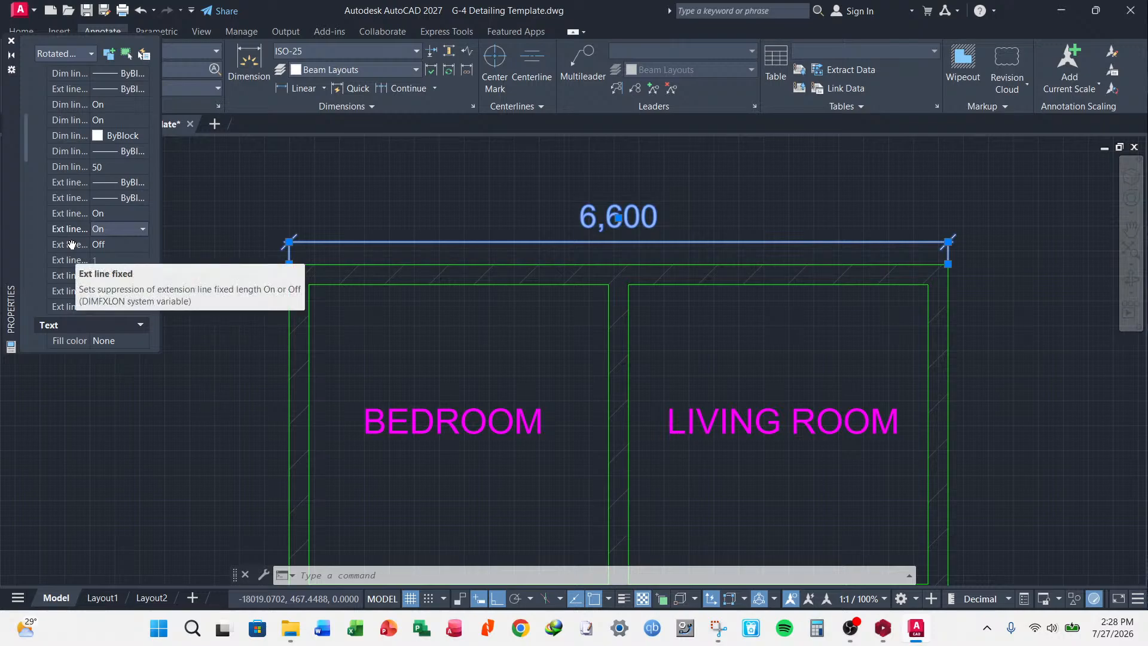
- Turn on fixed-length extension lines for the overall width dimension
click(125, 245)
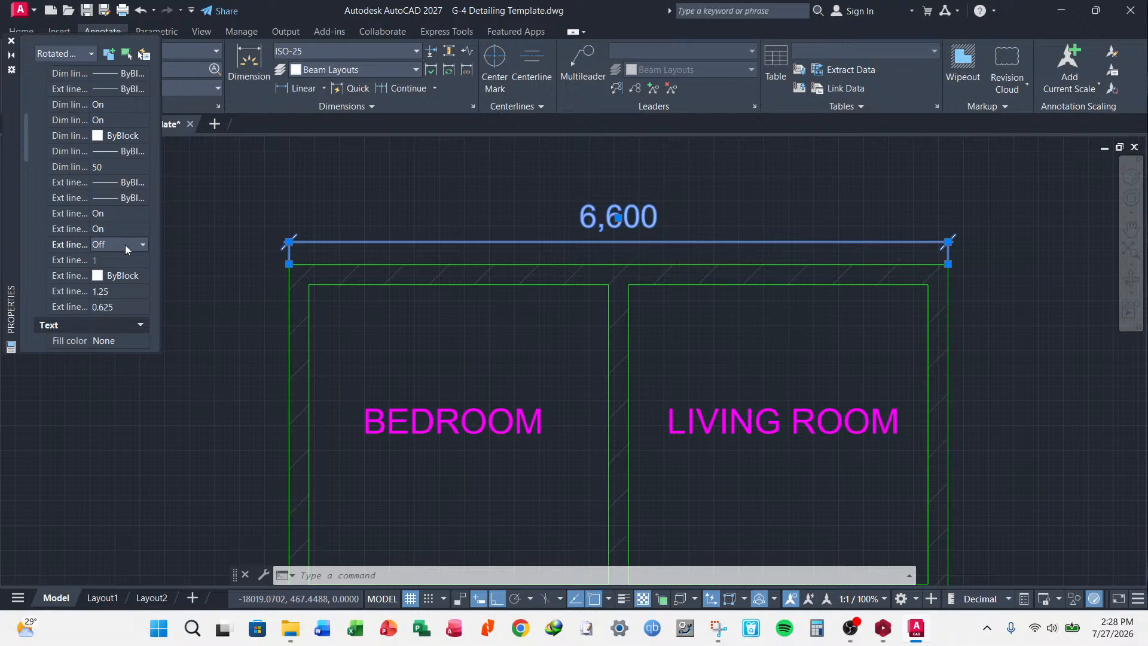
double_click(125, 245)
scroll(123, 312, up, 5)
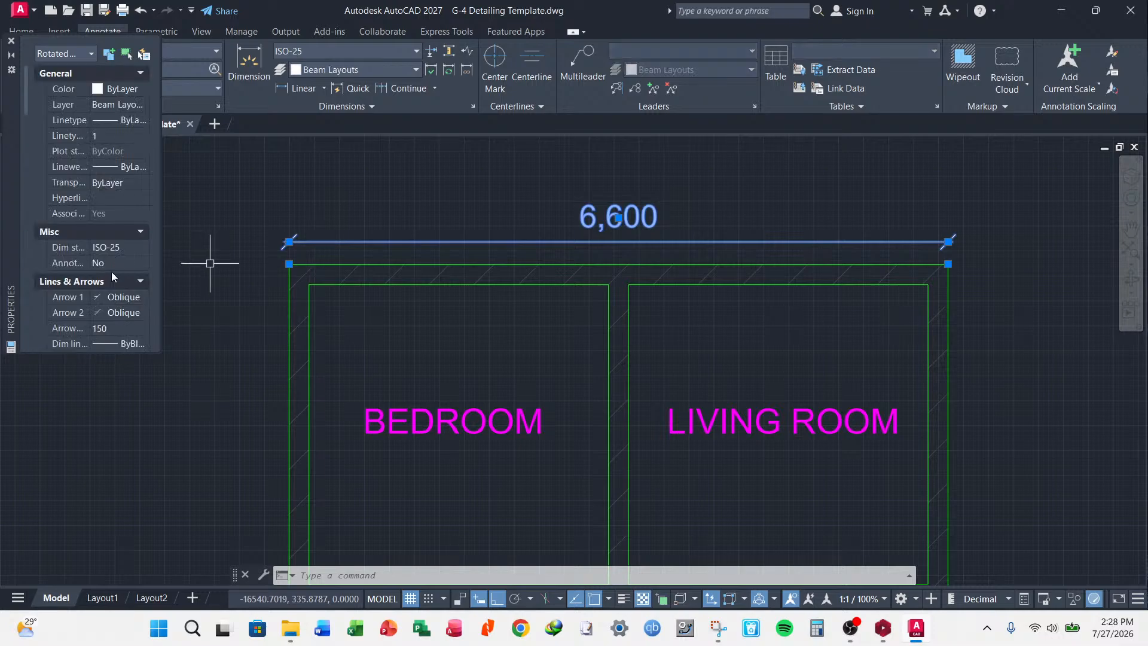
- Set both the extension beyond the dimension line and the extension line offset to 200 for the overall width dimension
scroll(110, 263, down, 5)
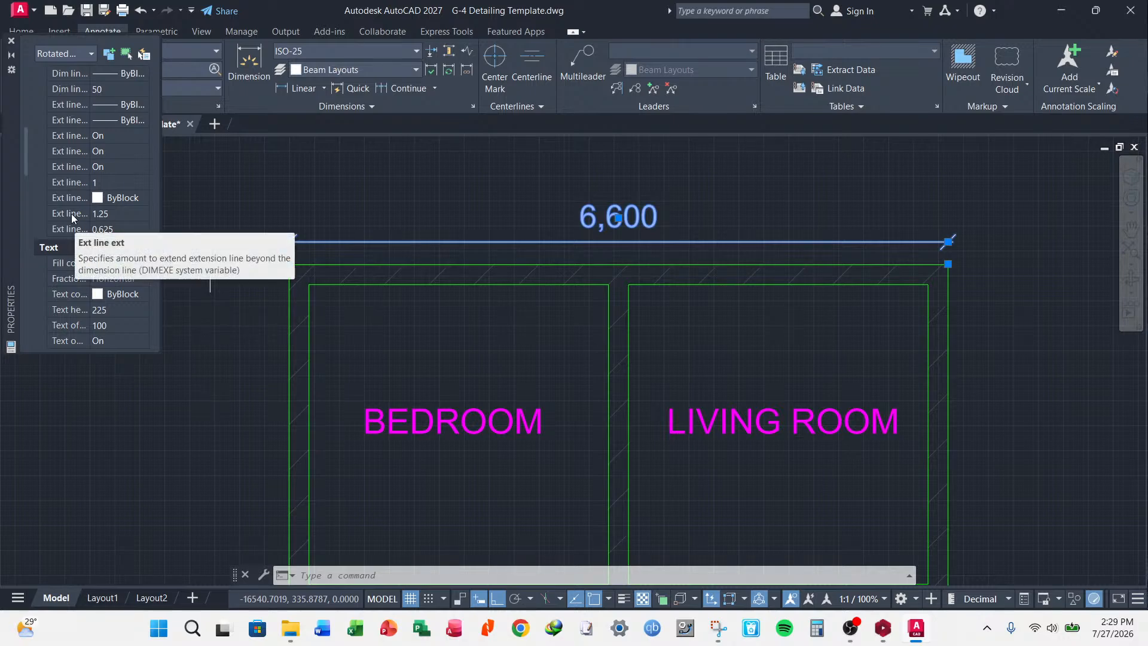
click(120, 211)
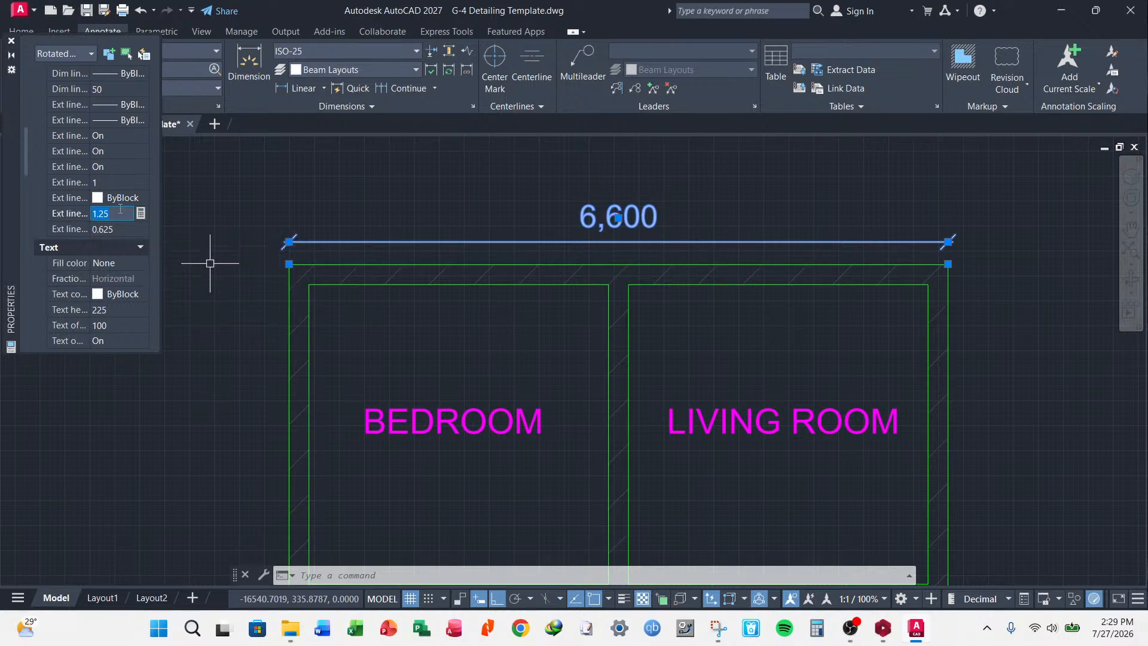
text(200)
click(113, 229)
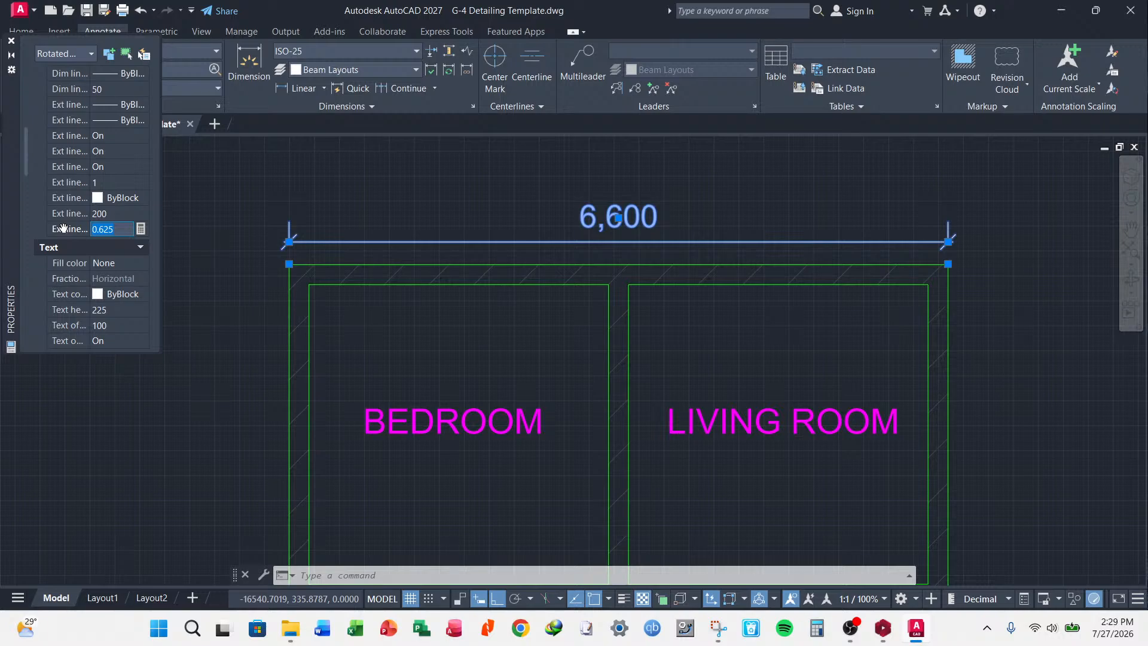
text(200)
key(Return)
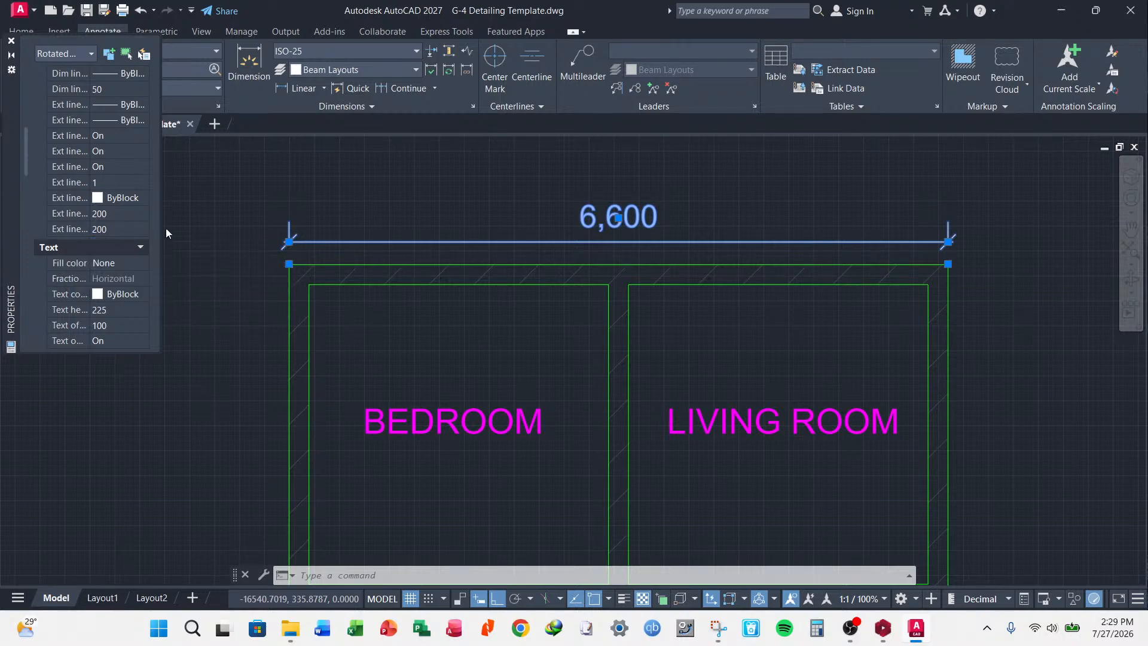
- Set the fixed extension line length of the overall width dimension to 200
click(119, 228)
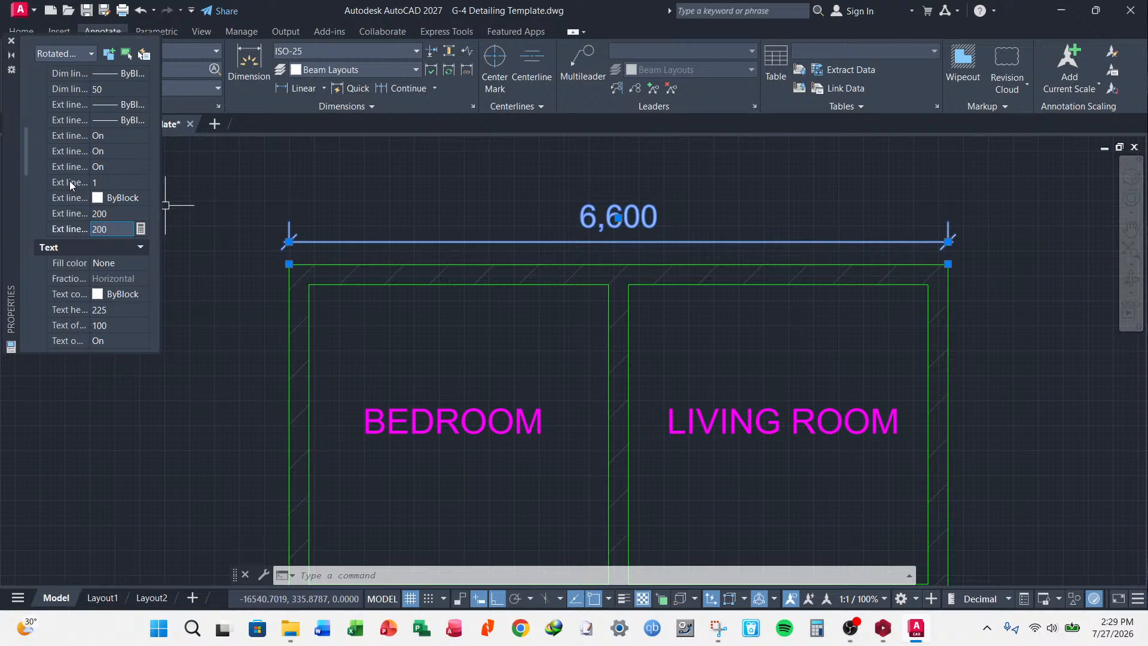
click(118, 183)
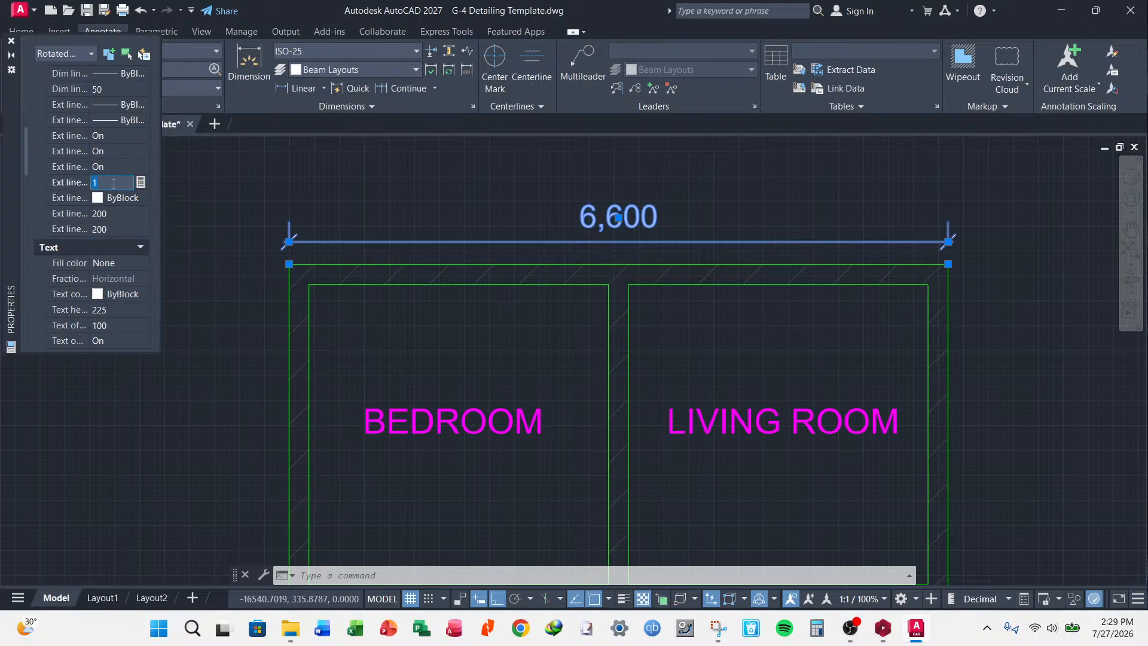
text(0)
drag(100, 182, 87, 183)
text(200)
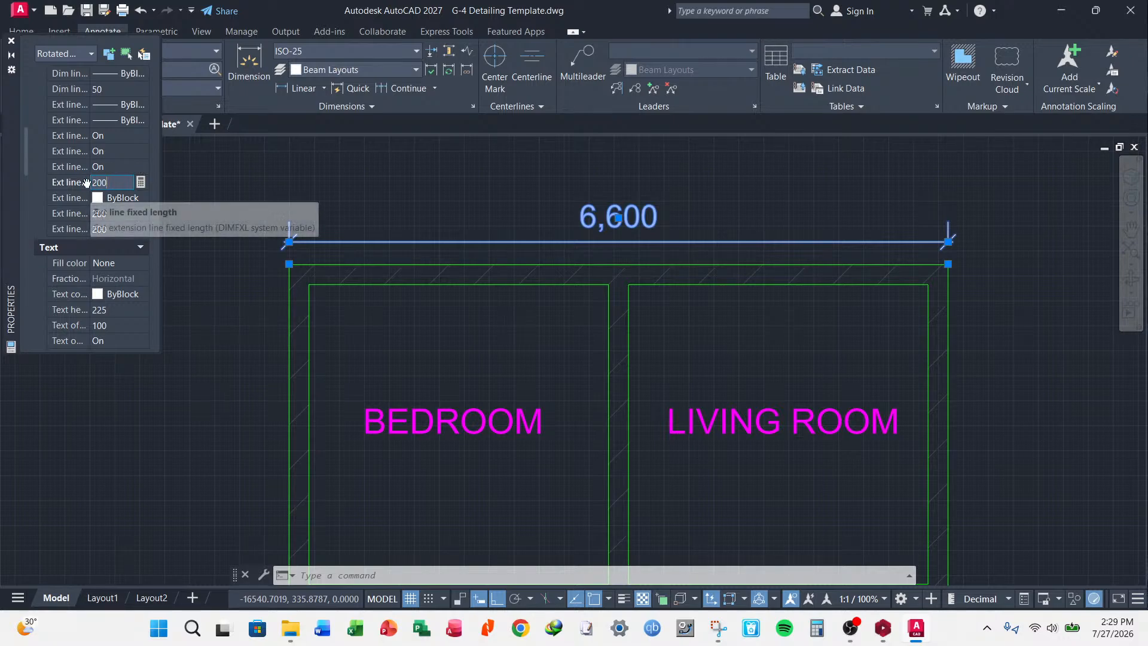
key(Return)
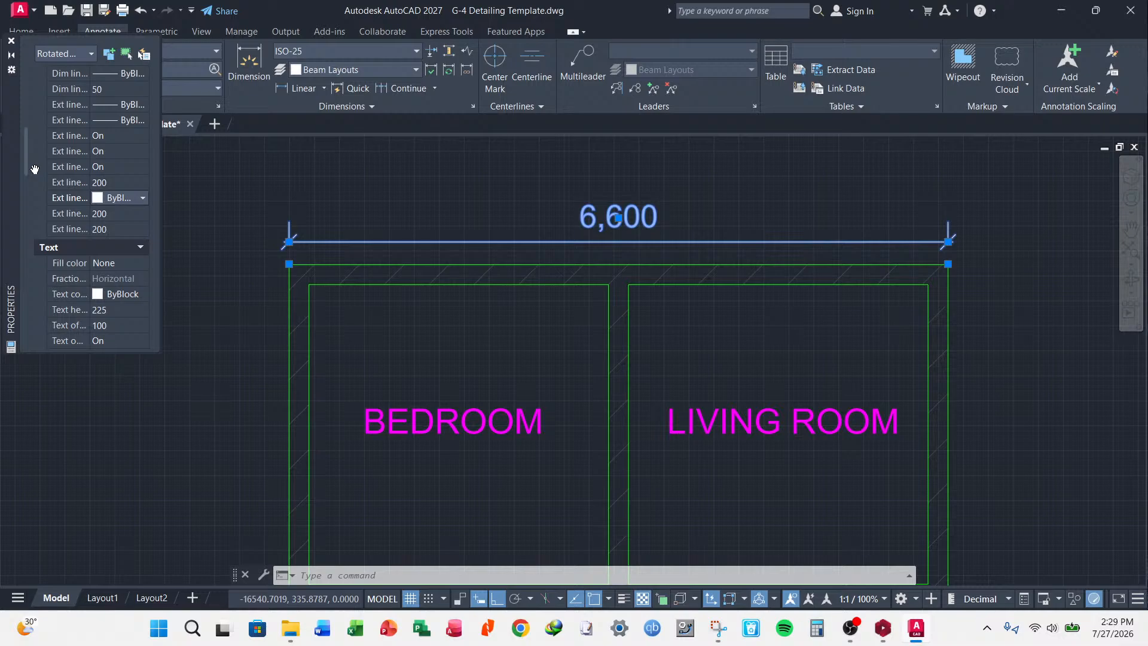
- Set the fixed extension line length to 0 and turn off fixed-length extension lines for the overall width dimension
double_click(111, 182)
text(0)
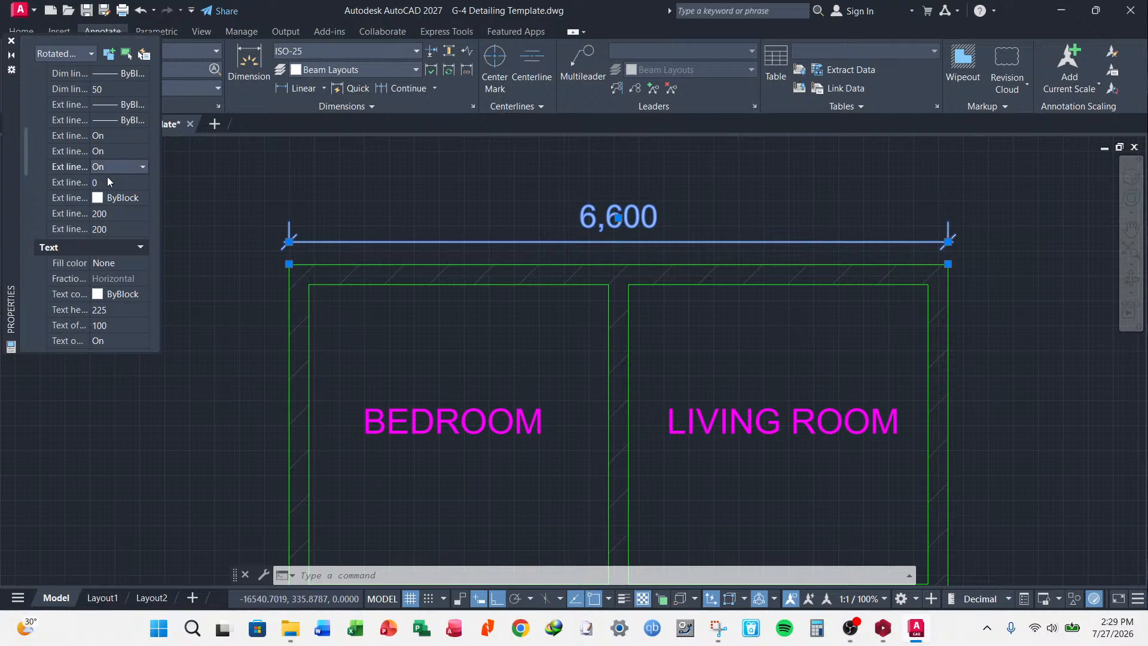
click(113, 229)
click(110, 213)
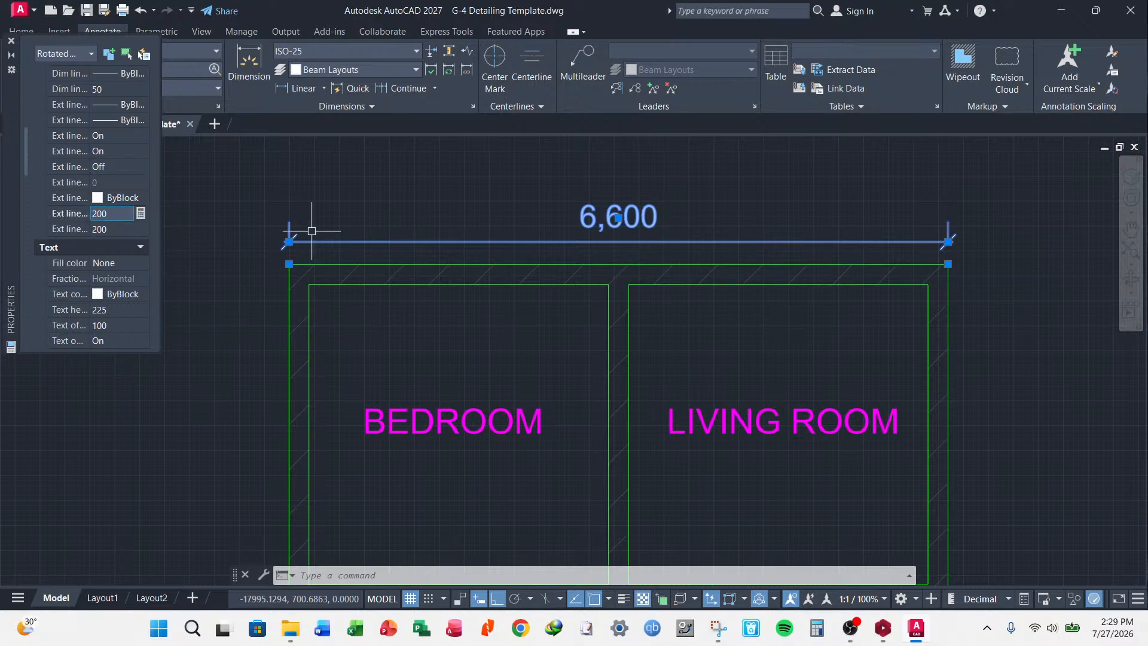
- Try an extension line offset of 400 for the overall width dimension
scroll(282, 242, up, 4)
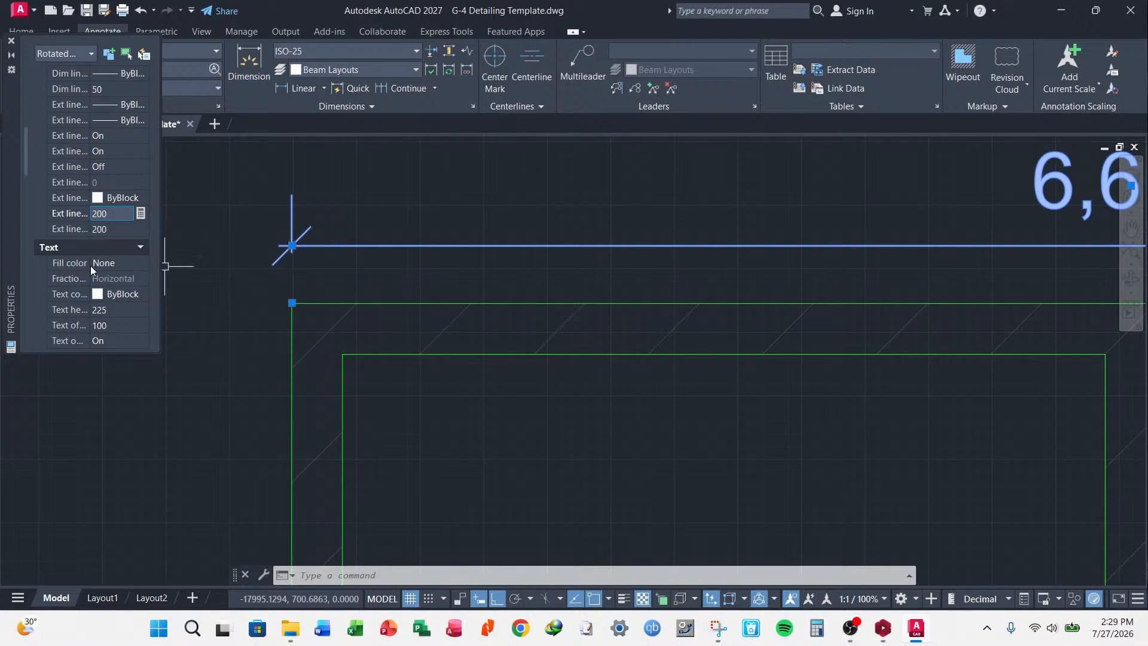
key(Tab)
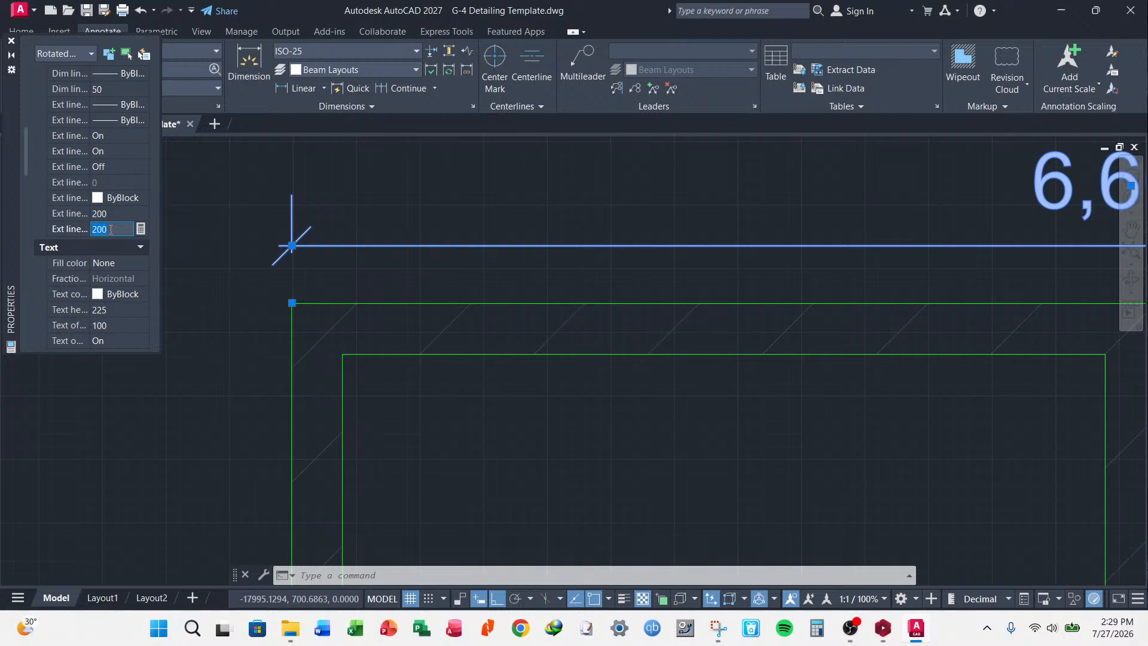
text(400)
key(Return)
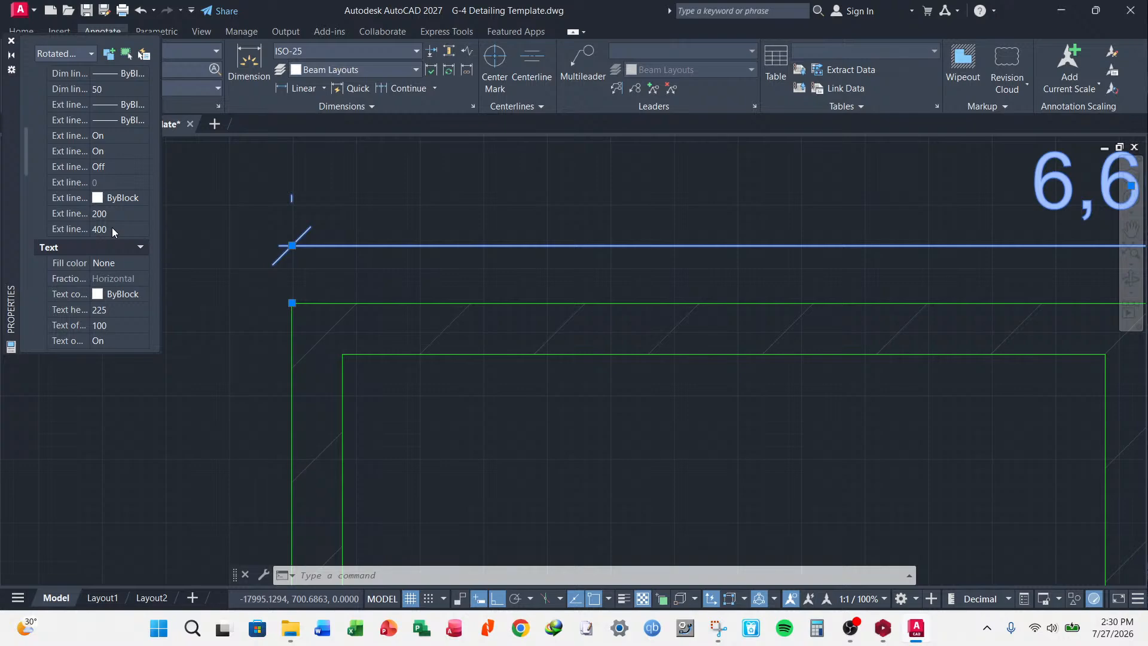
- Set the extension line offset to 0 and the extension beyond the dimension line to 200 for the overall width dimension
click(115, 229)
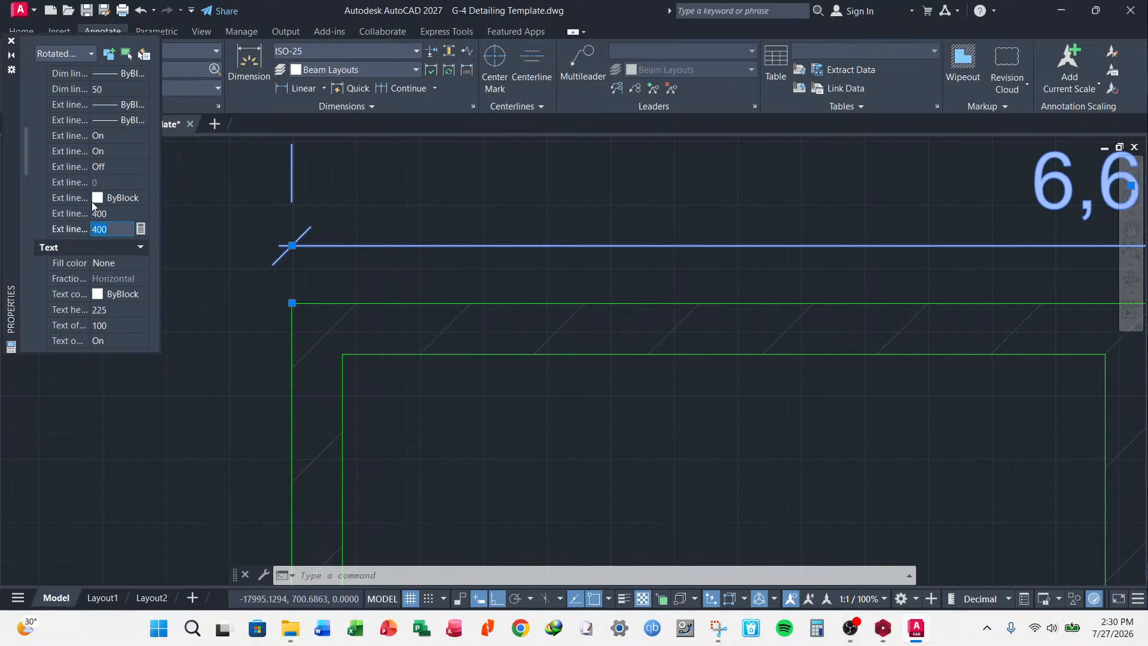
text(0)
click(117, 214)
scroll(200, 243, down, 3)
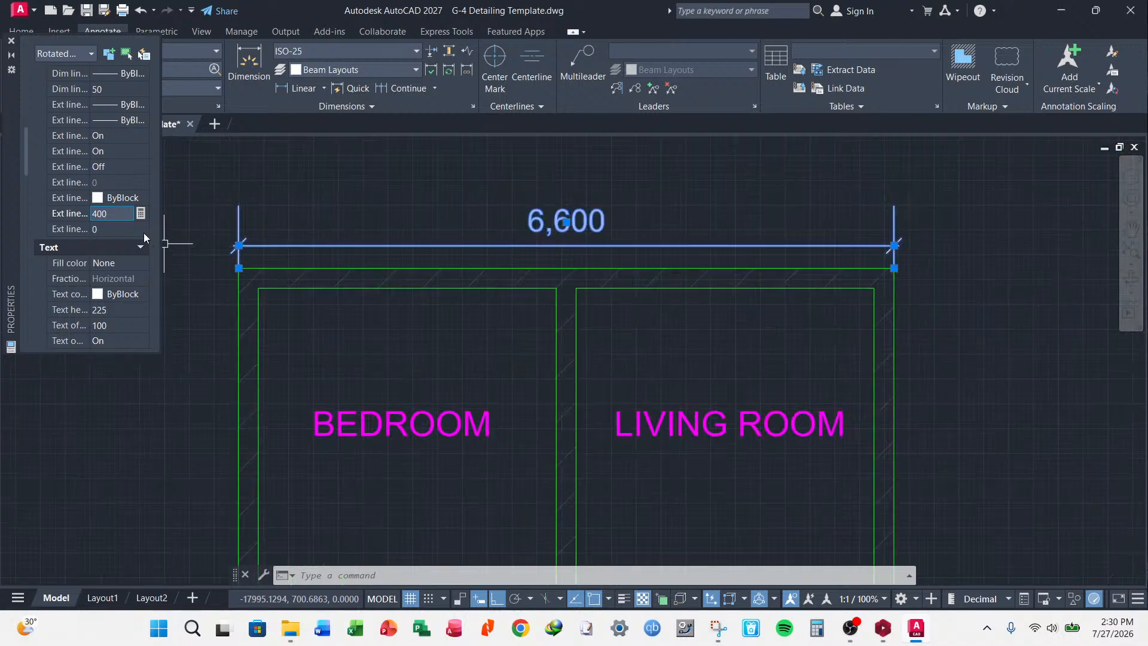
scroll(143, 232, up, 1)
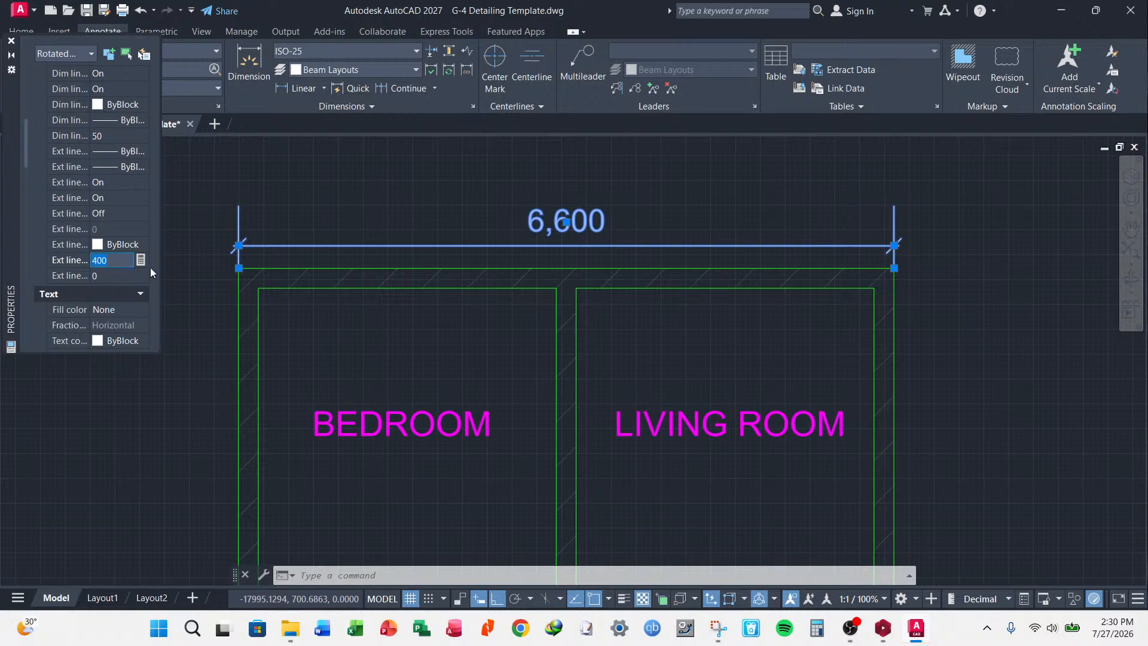
text(200)
- Set the extension line offset of the overall width dimension to 100 and check the gap at the wall corner
click(117, 276)
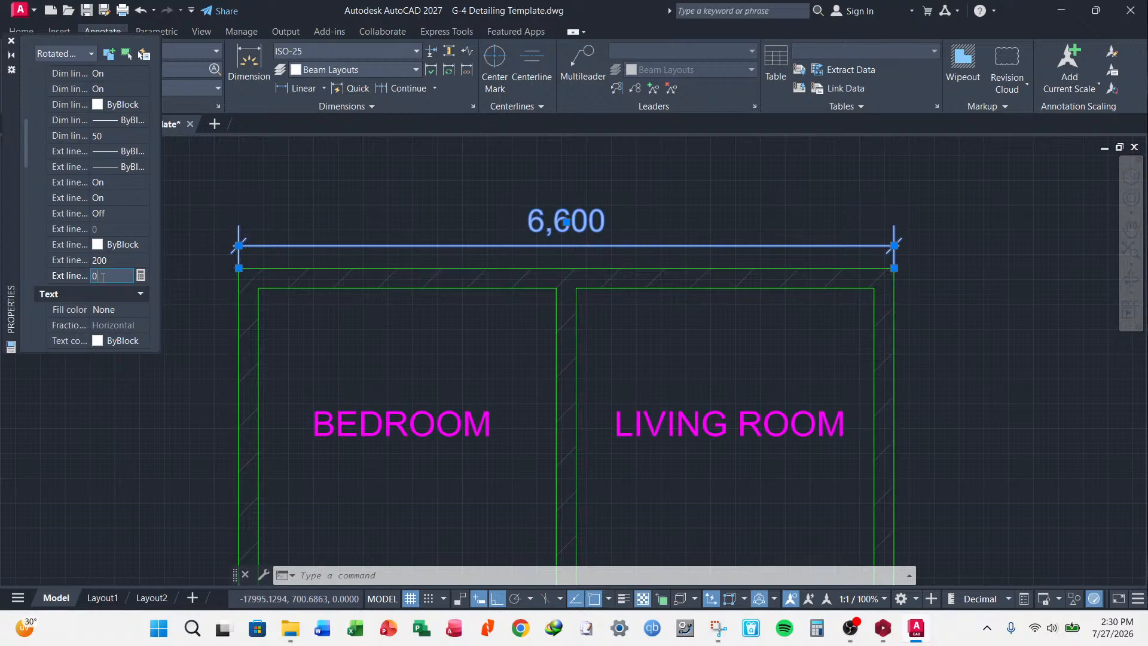
drag(89, 276, 81, 275)
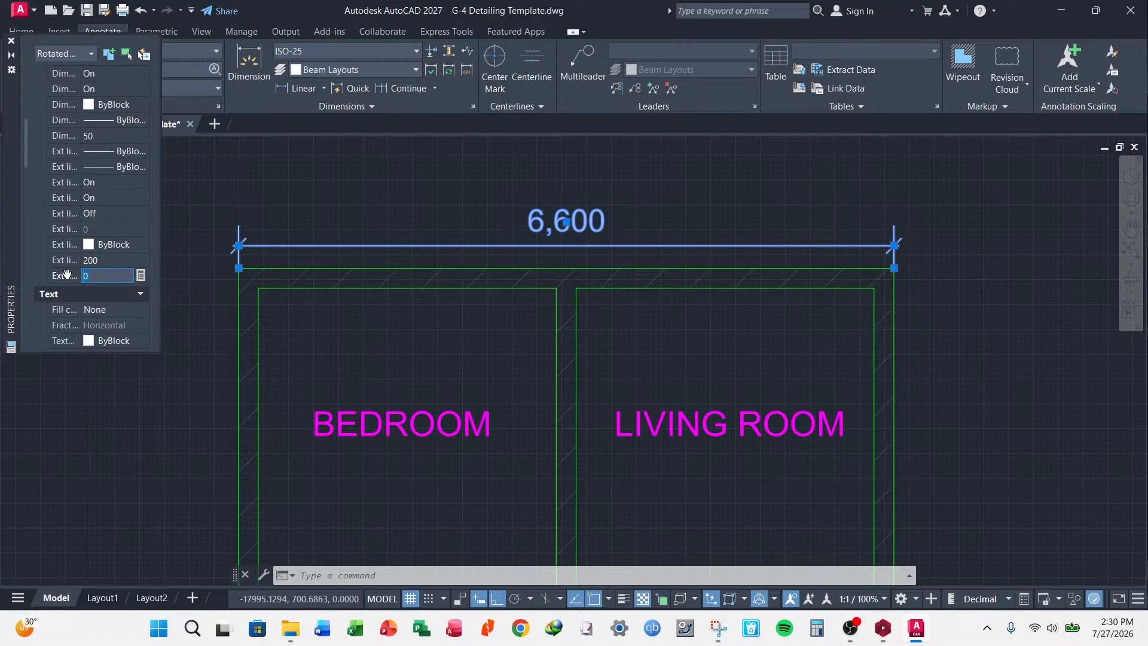
text(100)
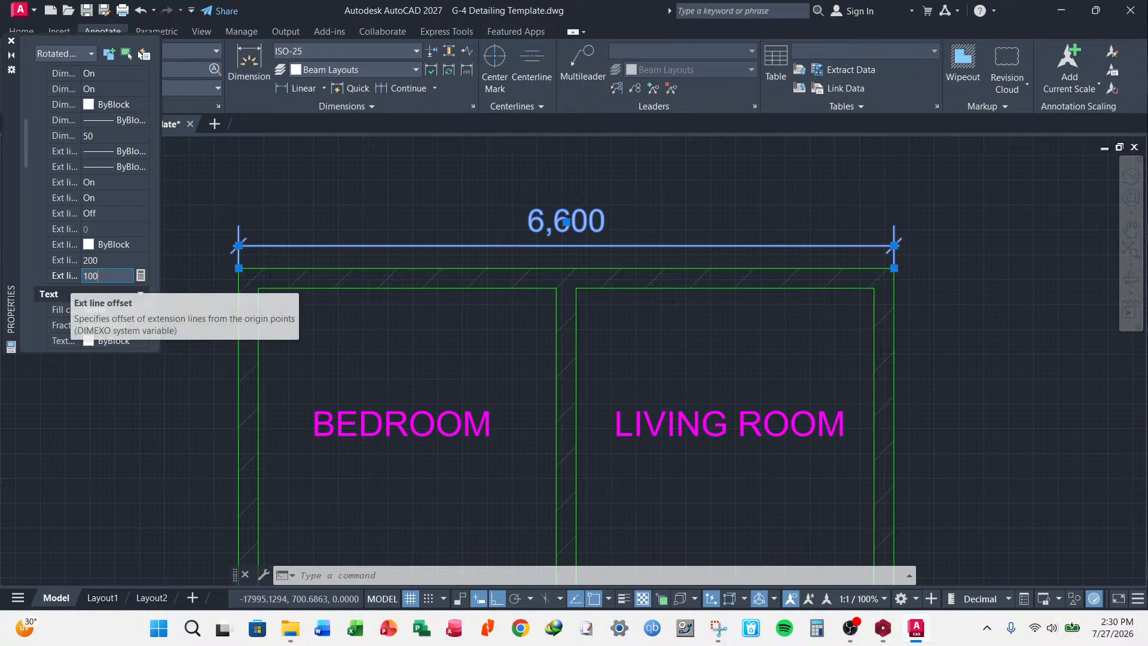
scroll(289, 247, up, 4)
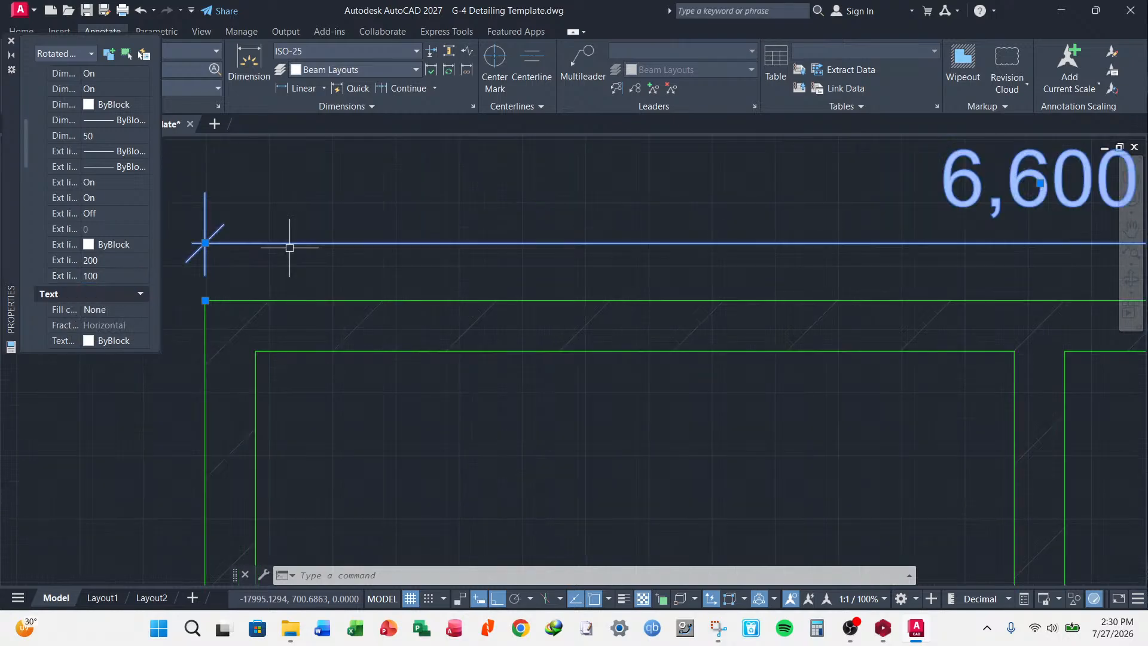
scroll(289, 247, down, 3)
scroll(229, 252, up, 3)
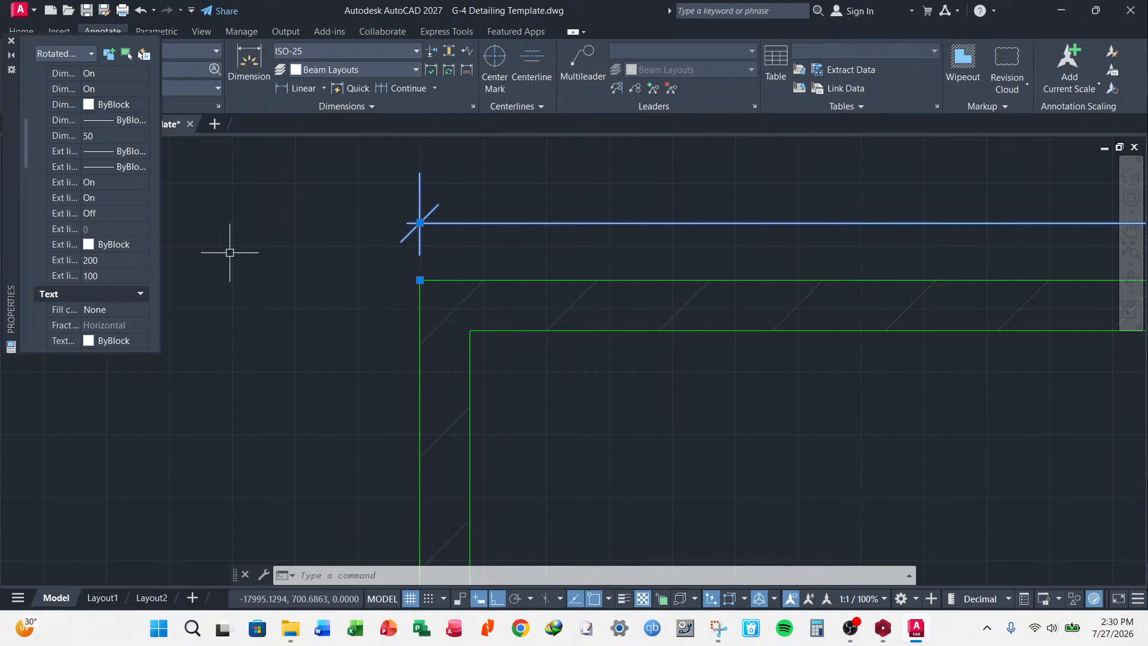
- Try fixed-length extension lines on the overall width dimension, and turn the option off again
click(121, 213)
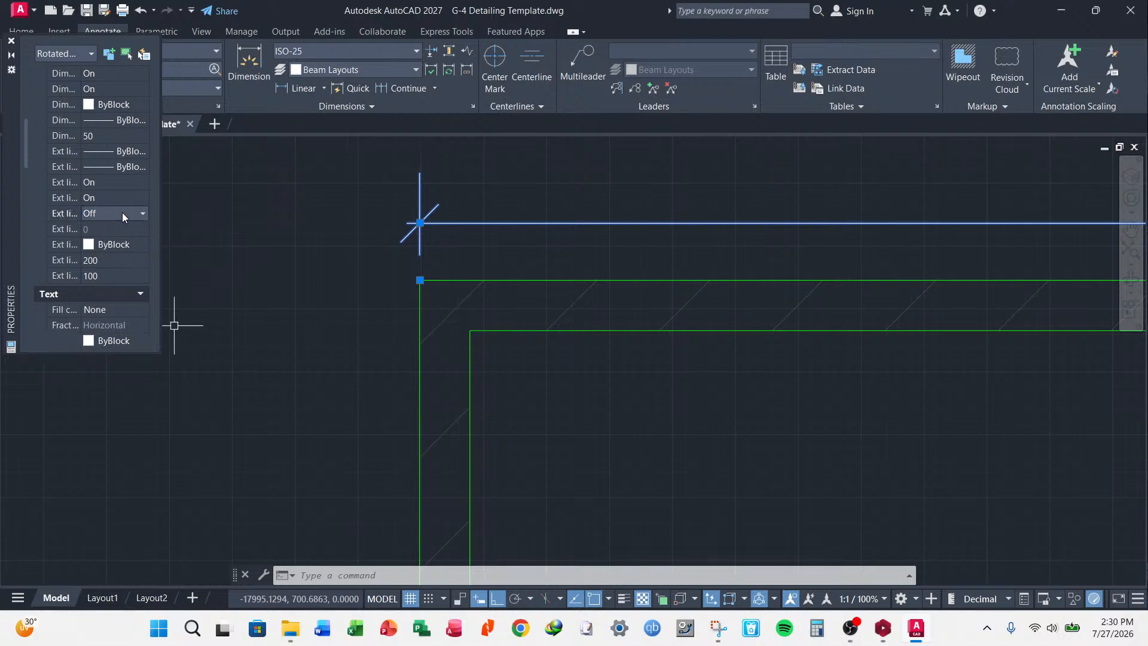
click(141, 215)
click(110, 227)
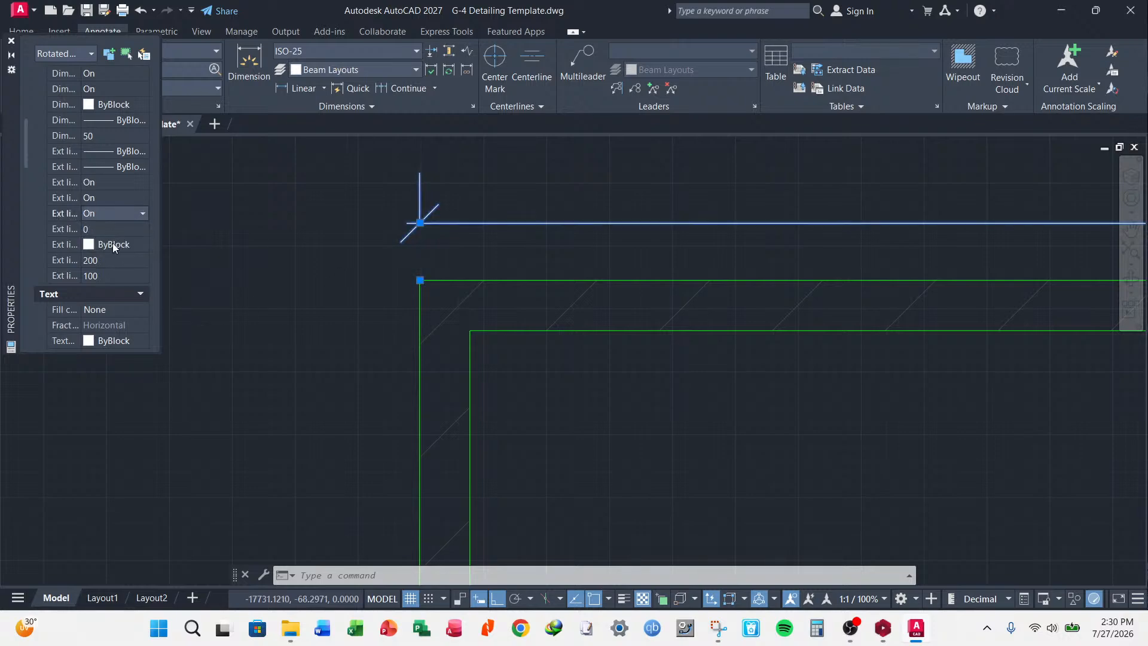
click(123, 216)
click(109, 240)
- Set the extension beyond the dimension line to 100 for the overall width dimension
click(112, 260)
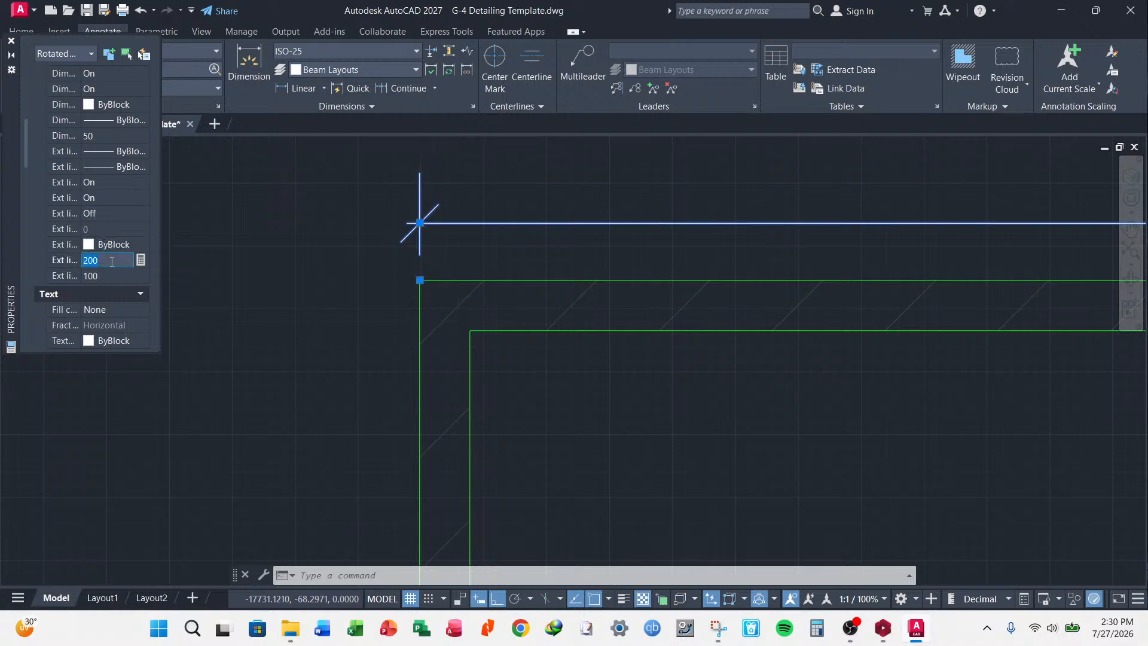
text(100)
key(Tab)
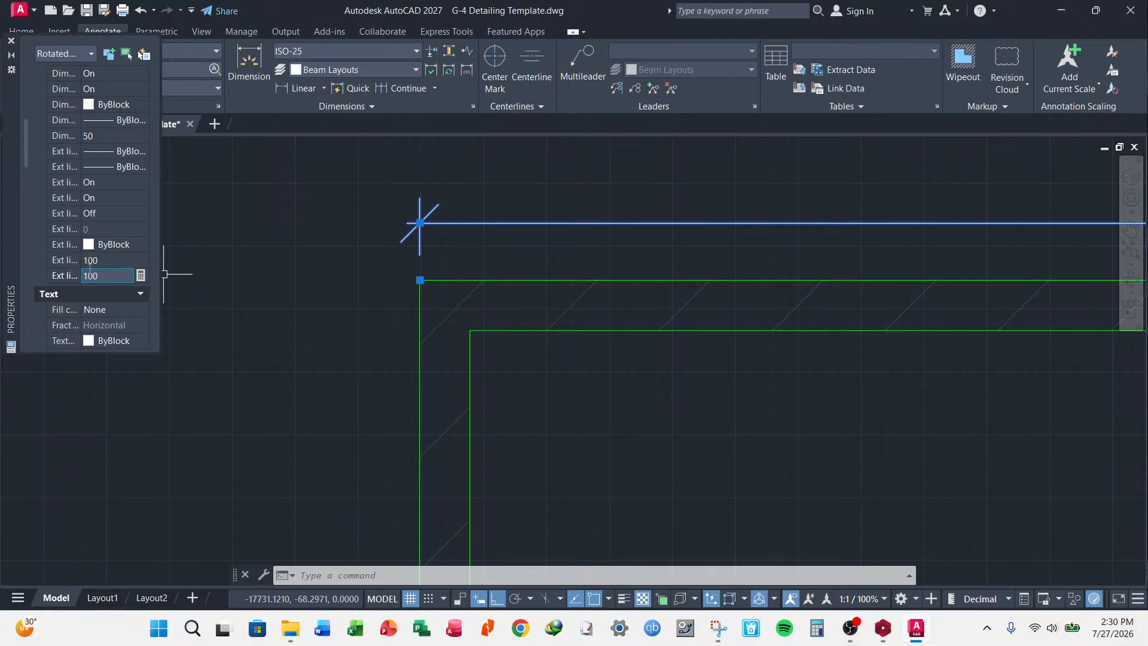
- Set the extension beyond the dimension line to 150 for the overall width dimension and check its end
click(91, 260)
click(109, 278)
scroll(446, 286, down, 6)
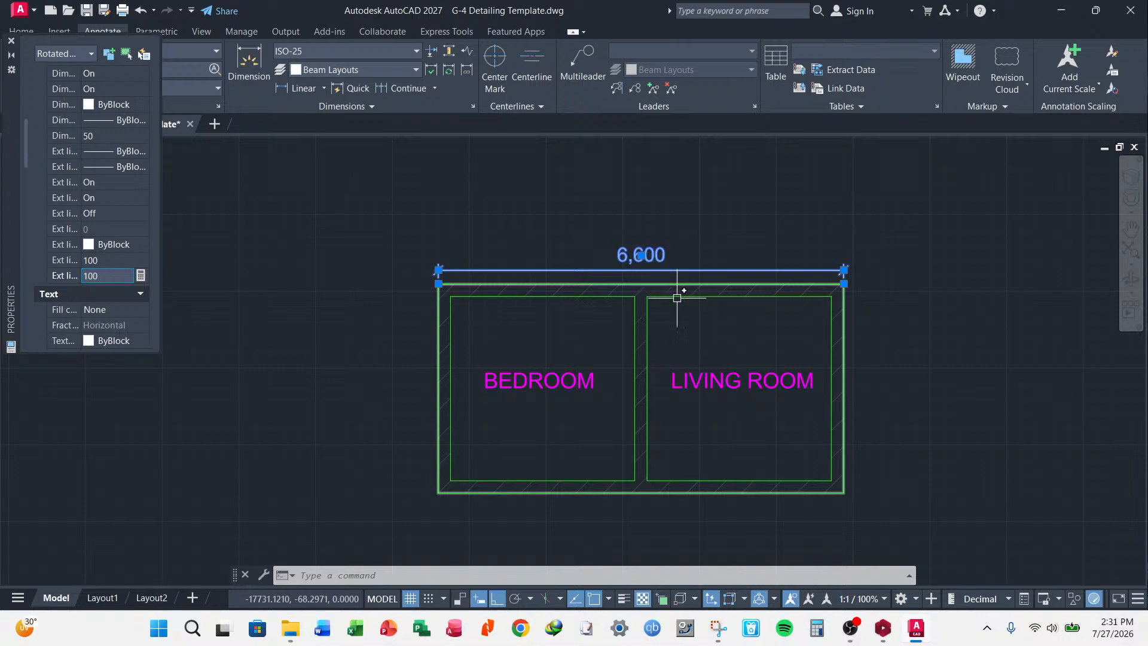
scroll(861, 268, up, 8)
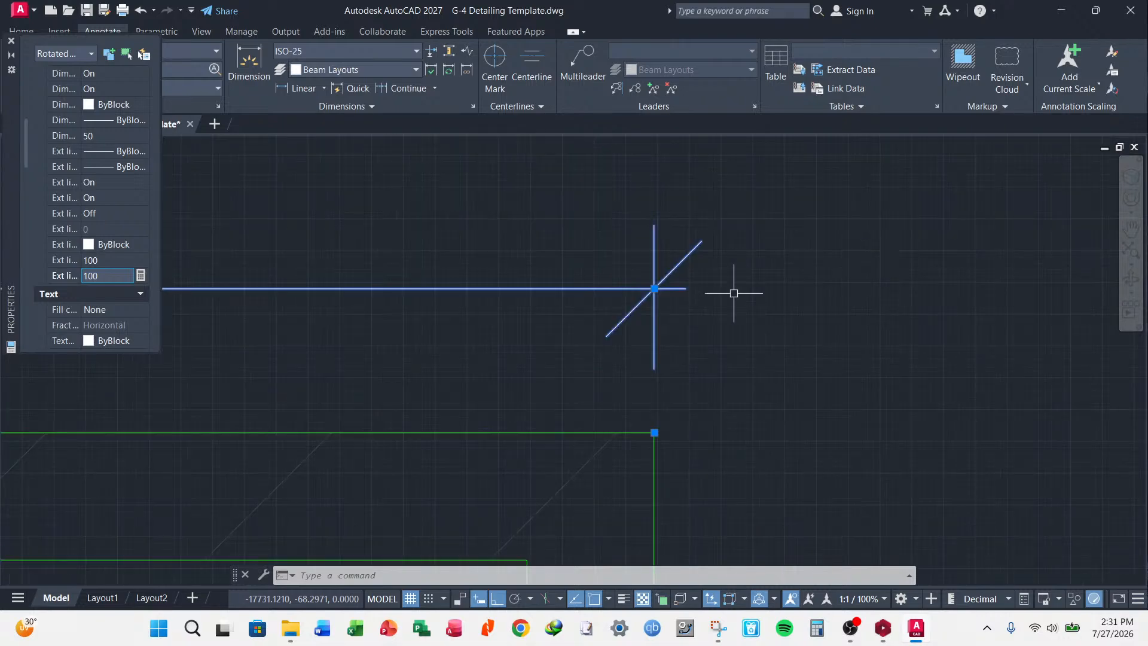
scroll(847, 298, down, 3)
click(101, 259)
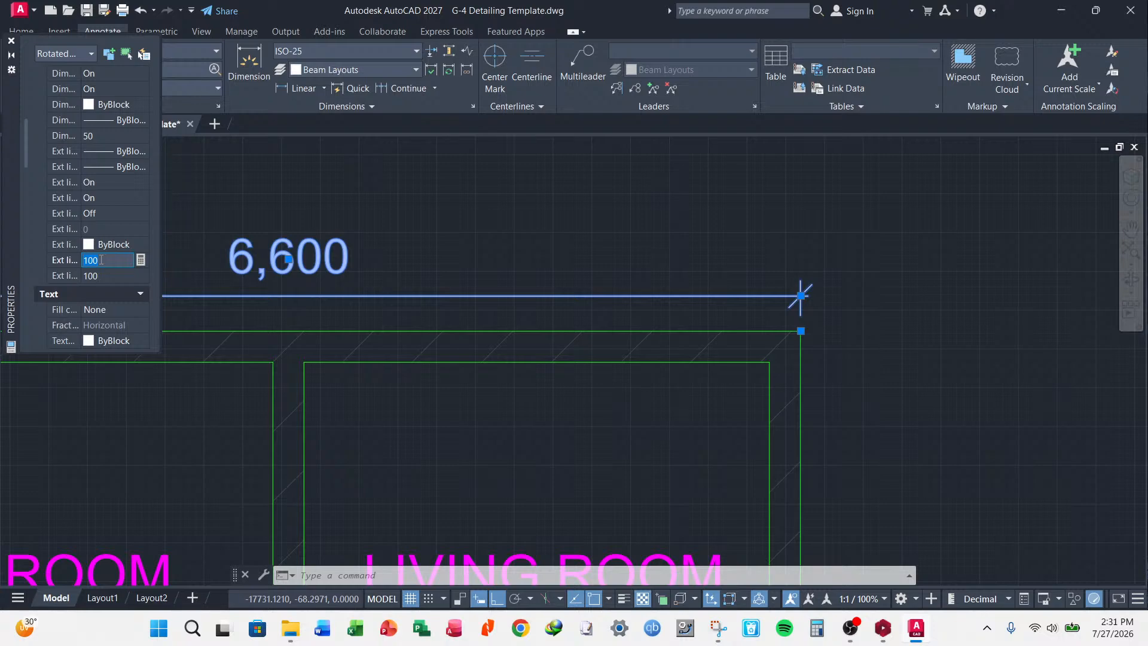
text(150)
key(Tab)
scroll(705, 293, down, 5)
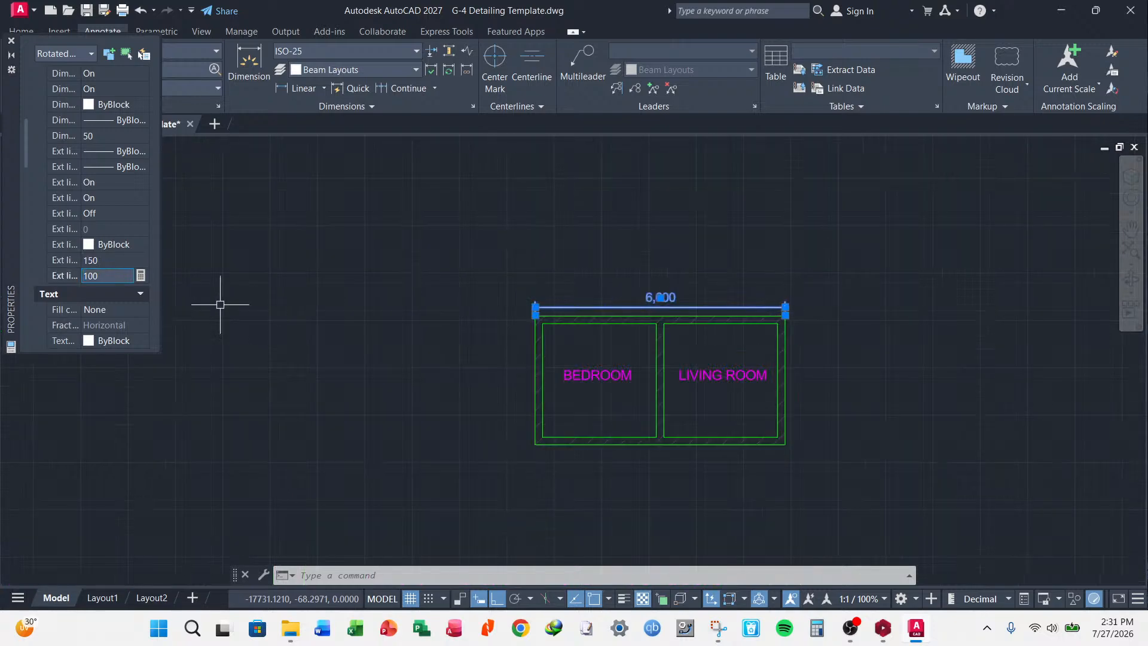
scroll(632, 328, up, 2)
key(Escape)
scroll(499, 303, up, 6)
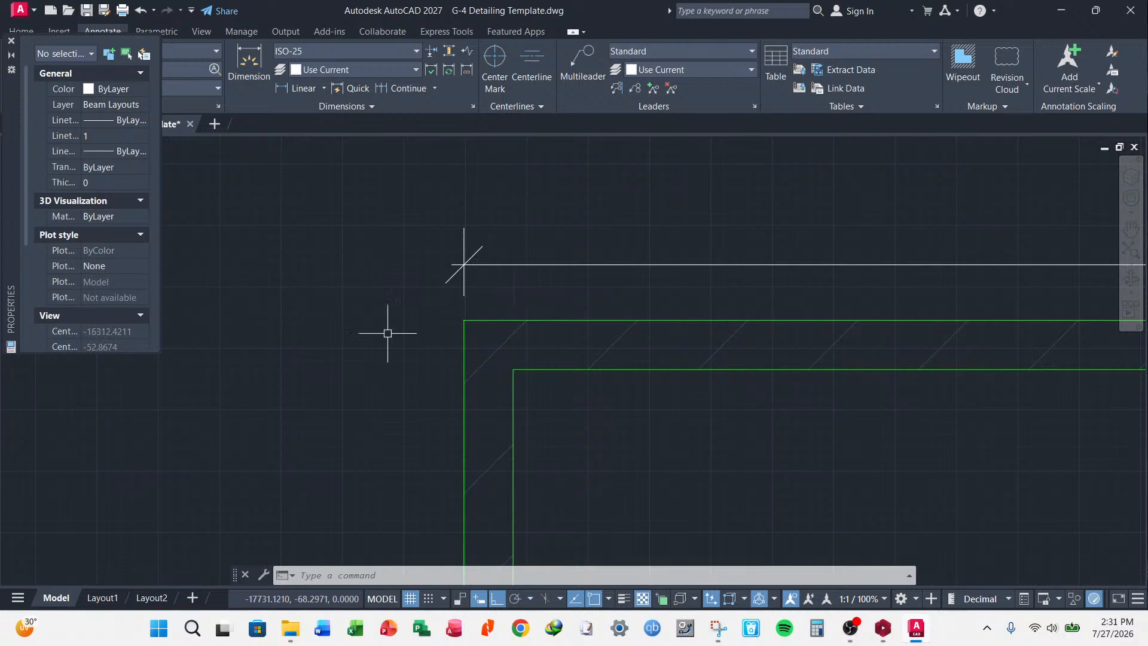
scroll(295, 241, down, 6)
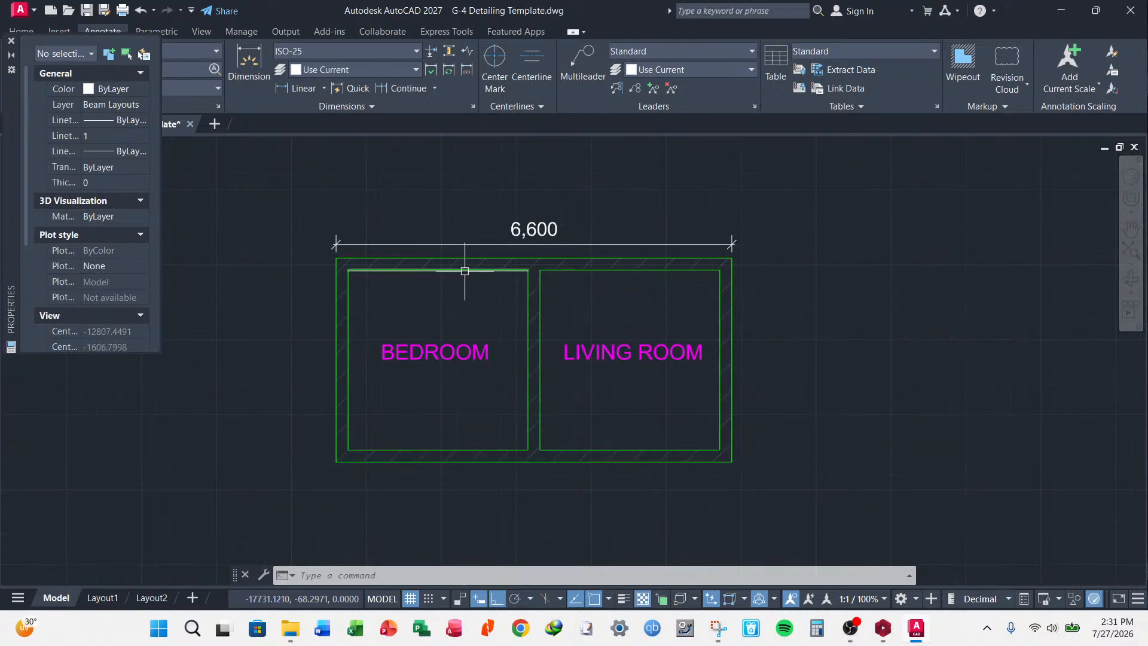
scroll(538, 226, down, 4)
scroll(547, 234, up, 6)
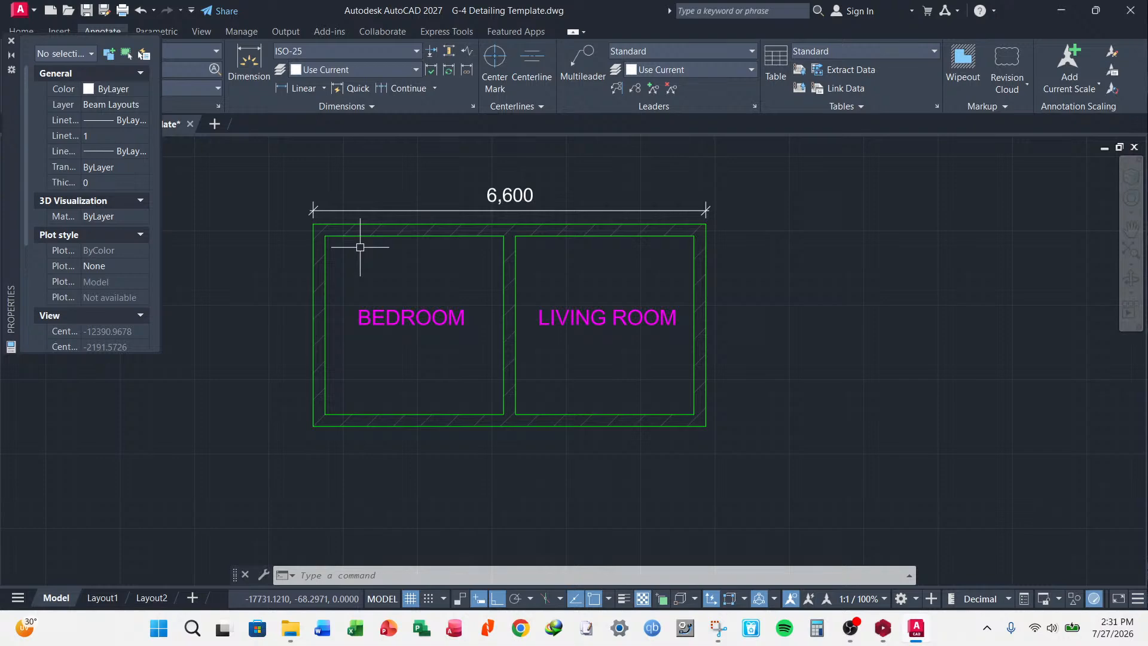
scroll(355, 263, down, 5)
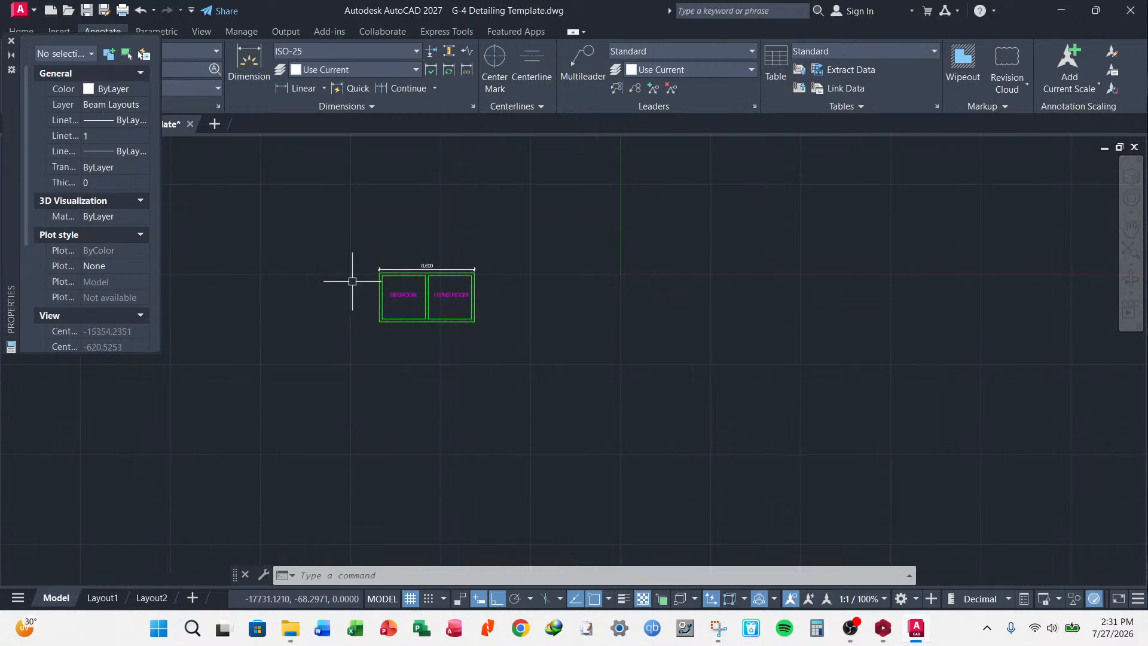
scroll(453, 286, up, 5)
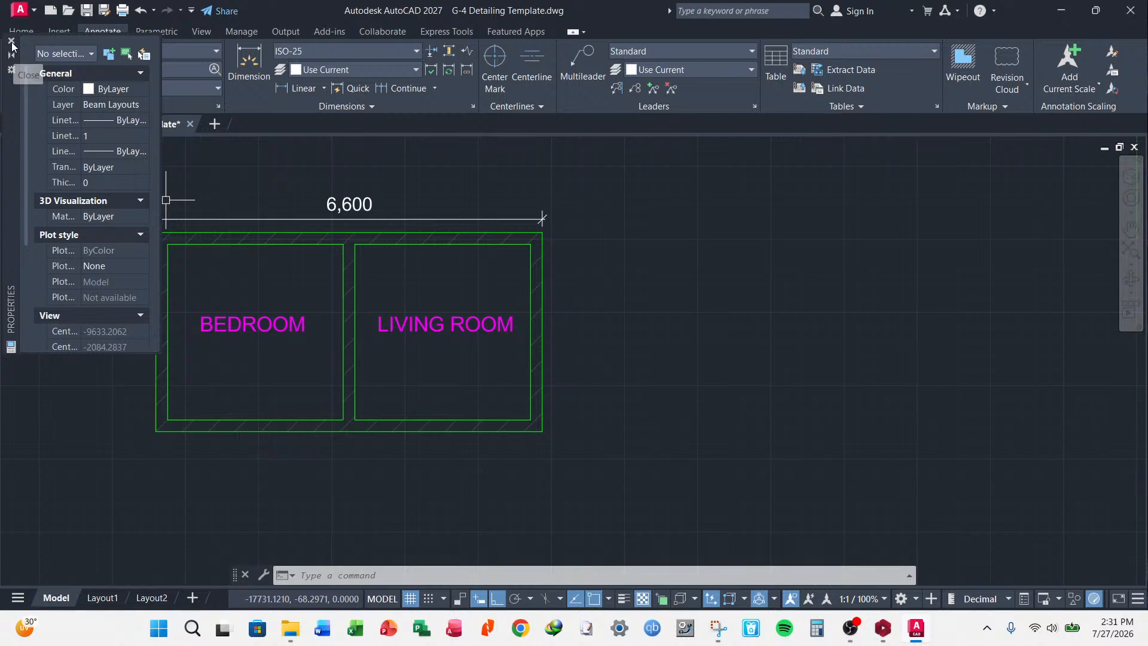
scroll(616, 245, down, 2)
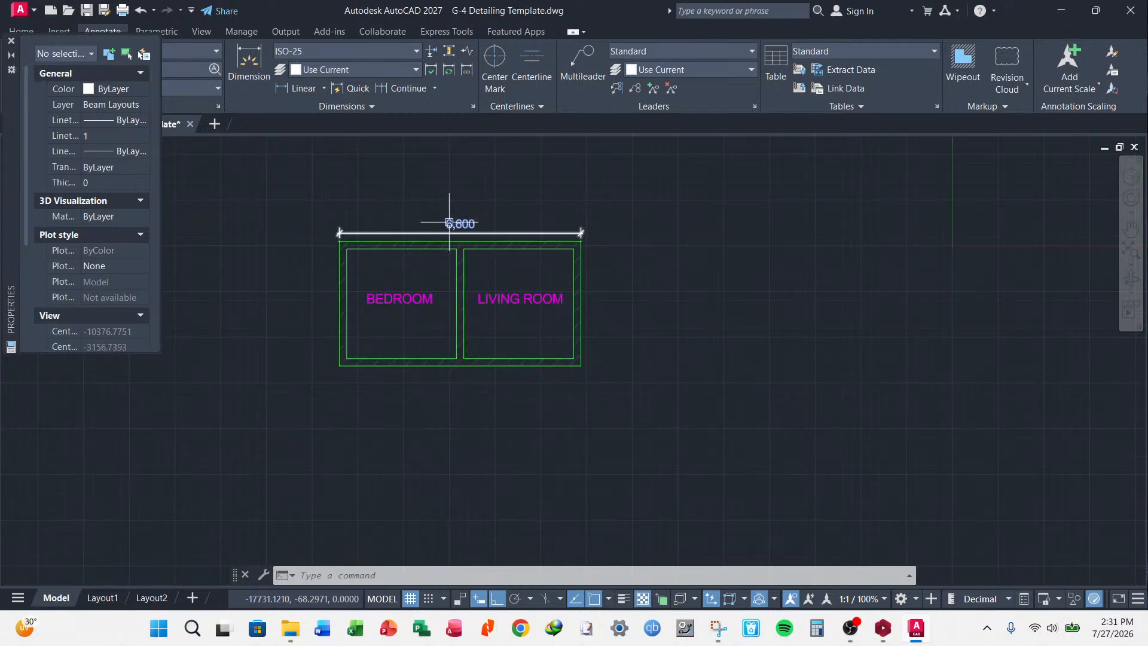
click(420, 236)
scroll(87, 233, down, 5)
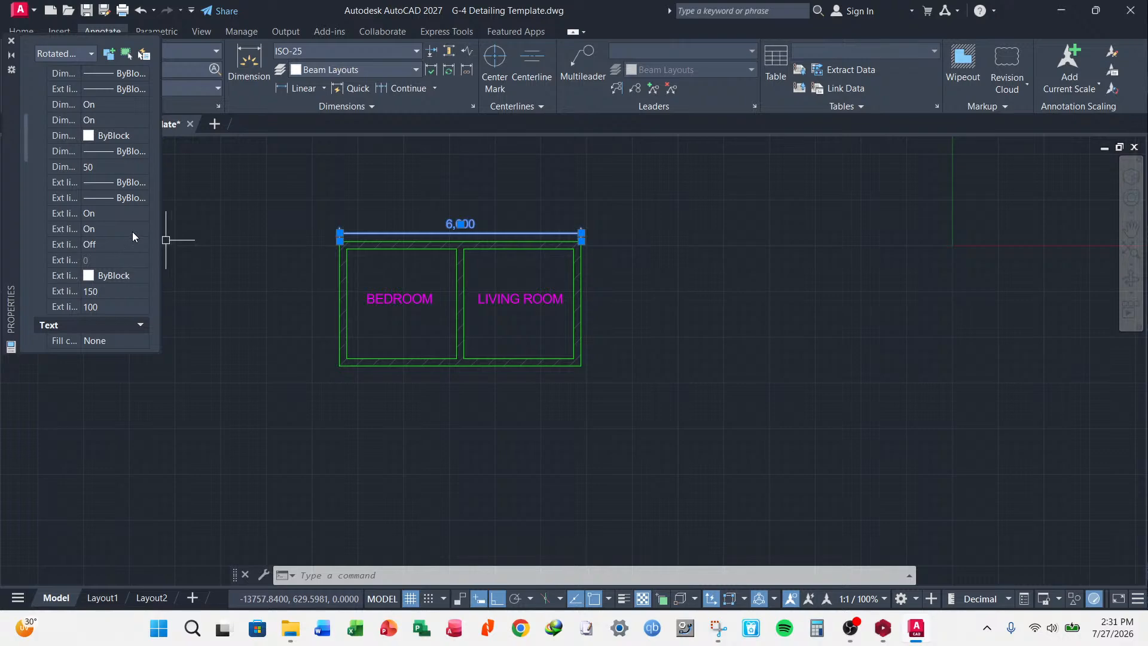
key(Escape)
- Set the overall width dimension's text color to Yellow
click(459, 233)
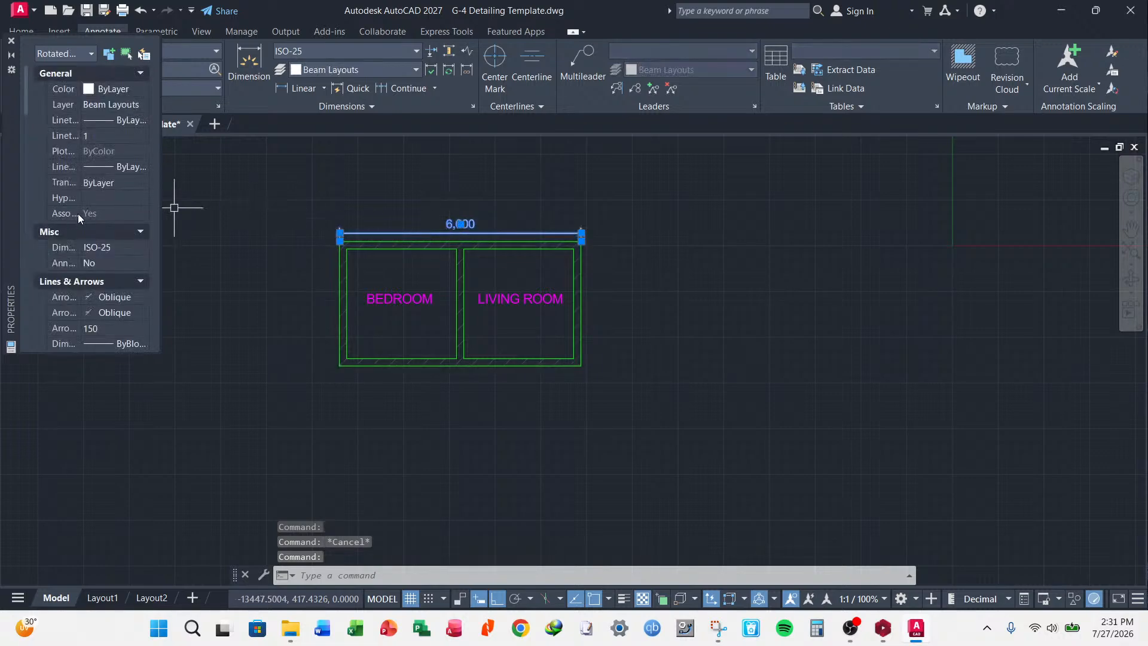
scroll(77, 213, down, 6)
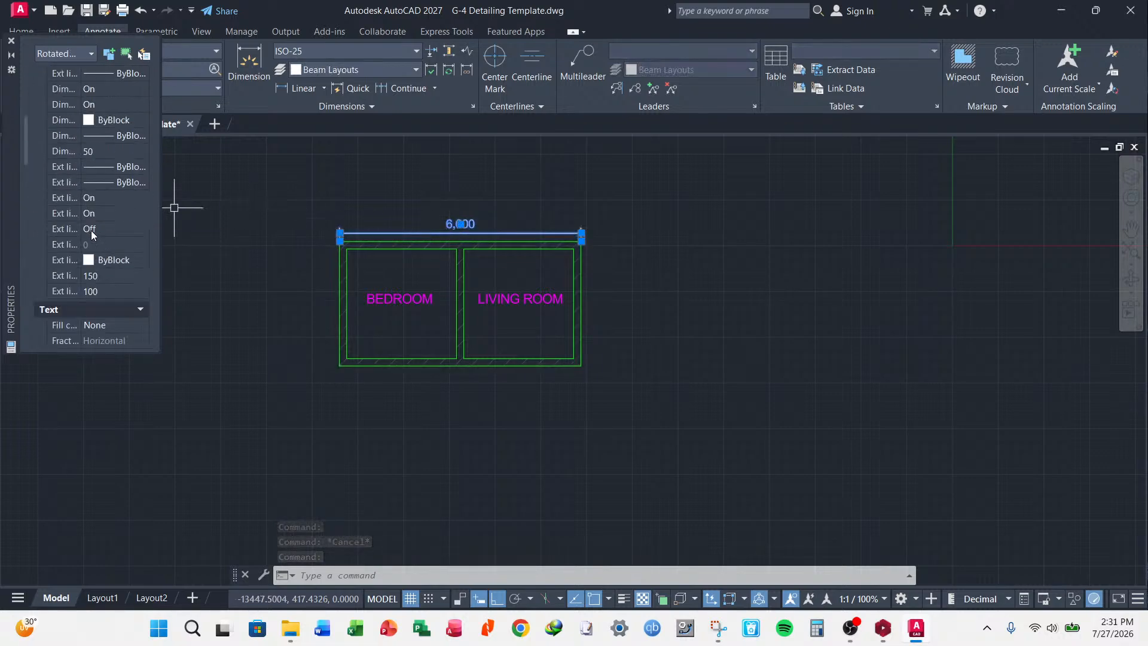
scroll(91, 230, down, 5)
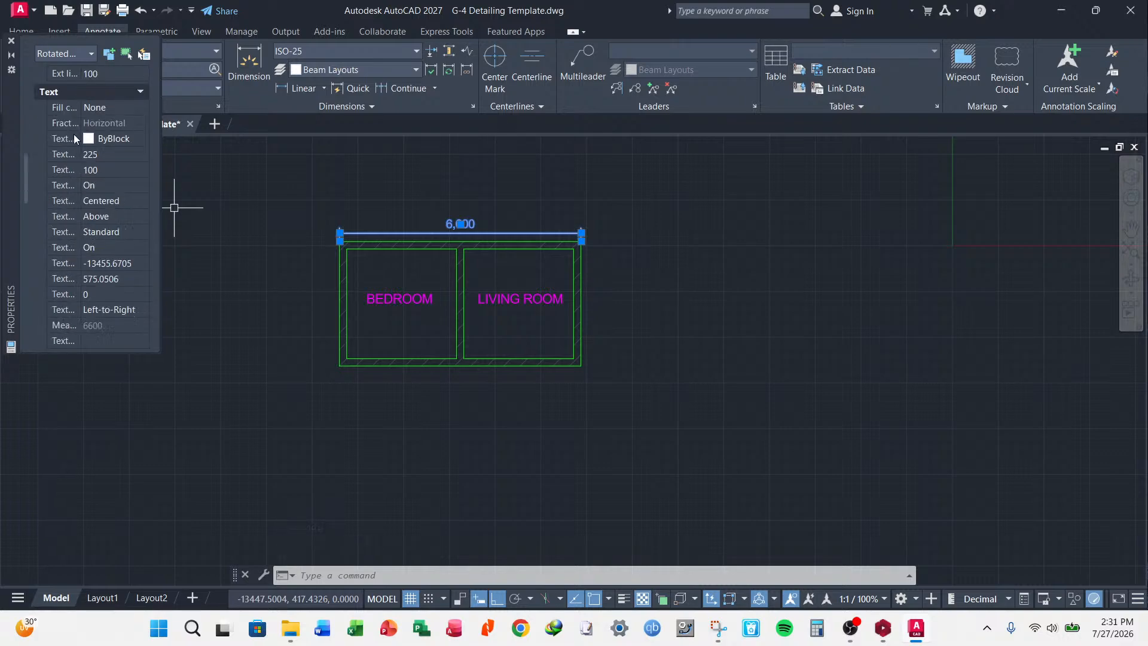
click(141, 140)
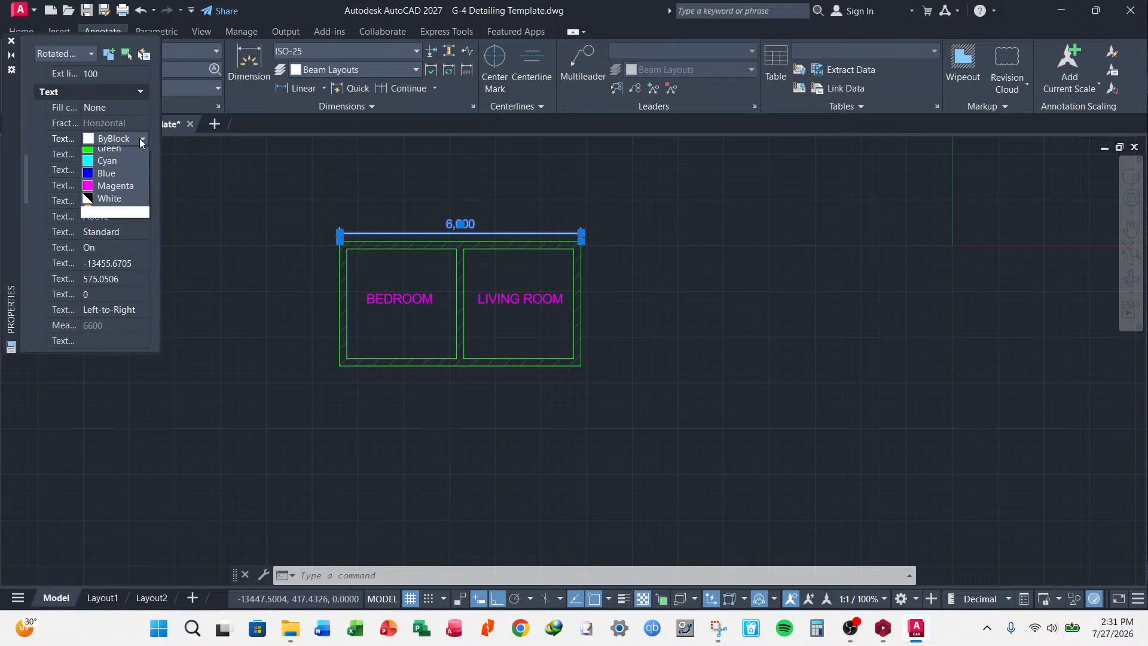
click(105, 190)
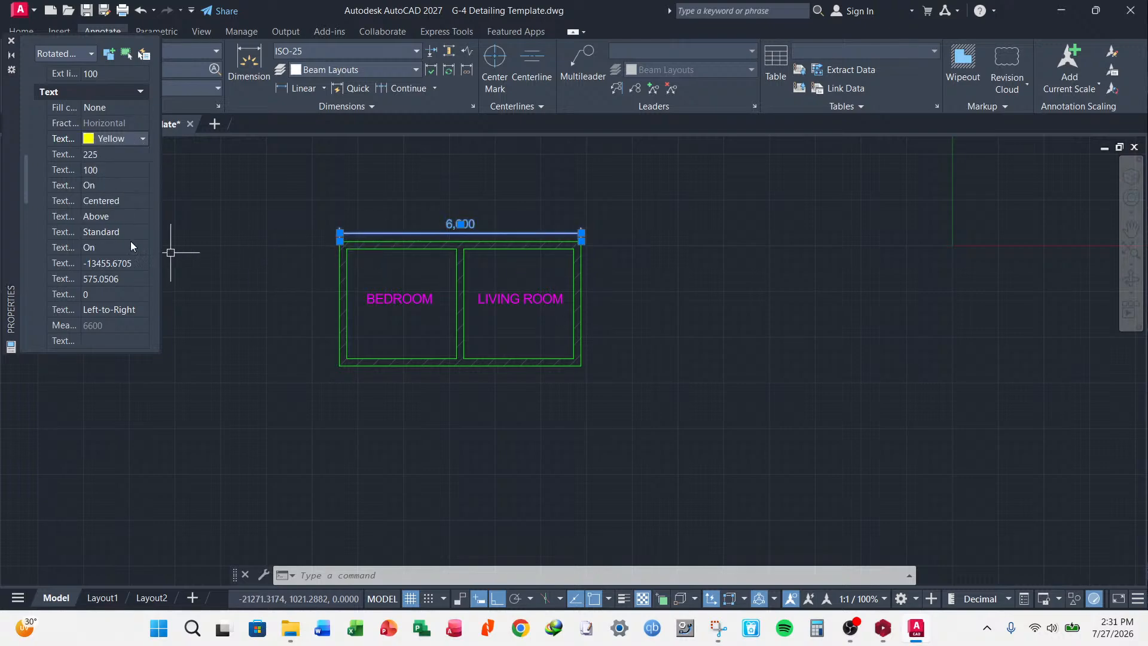
- Set both the extension line color and the dimension line color of the overall width dimension to Blue
scroll(71, 222, up, 5)
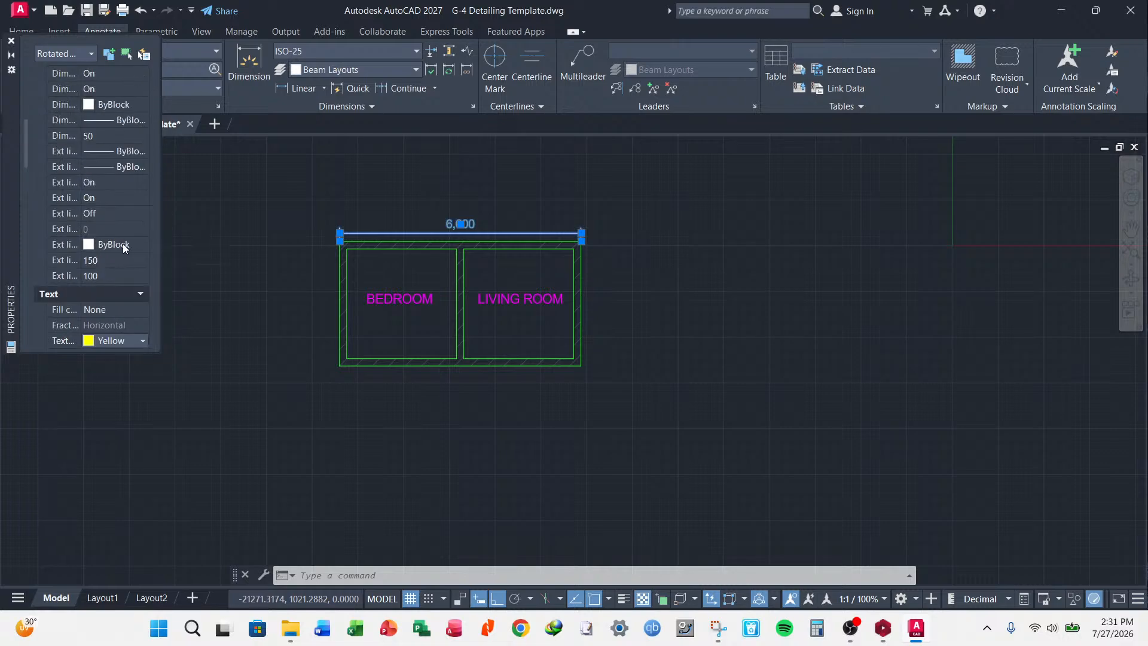
click(123, 243)
click(143, 244)
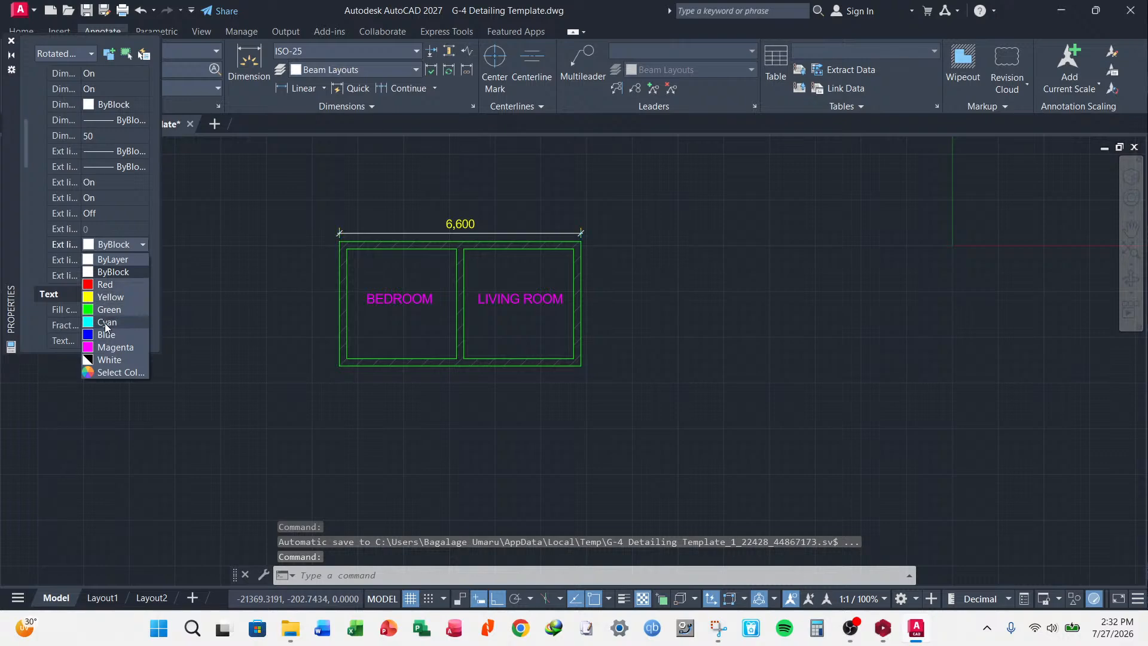
click(108, 334)
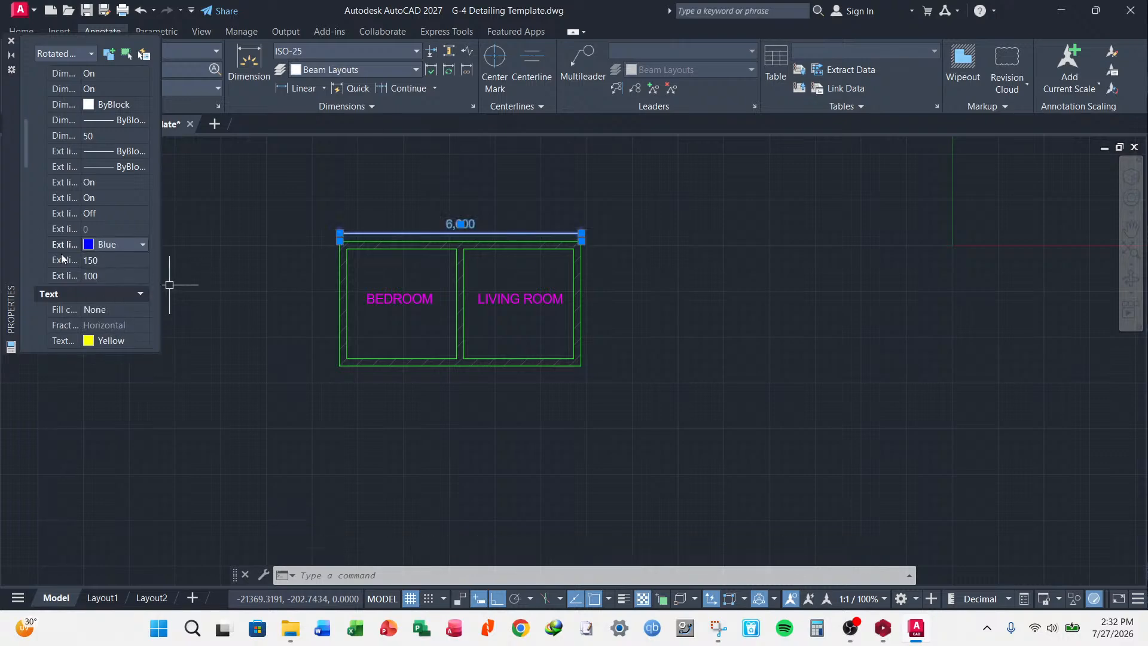
scroll(83, 182, up, 5)
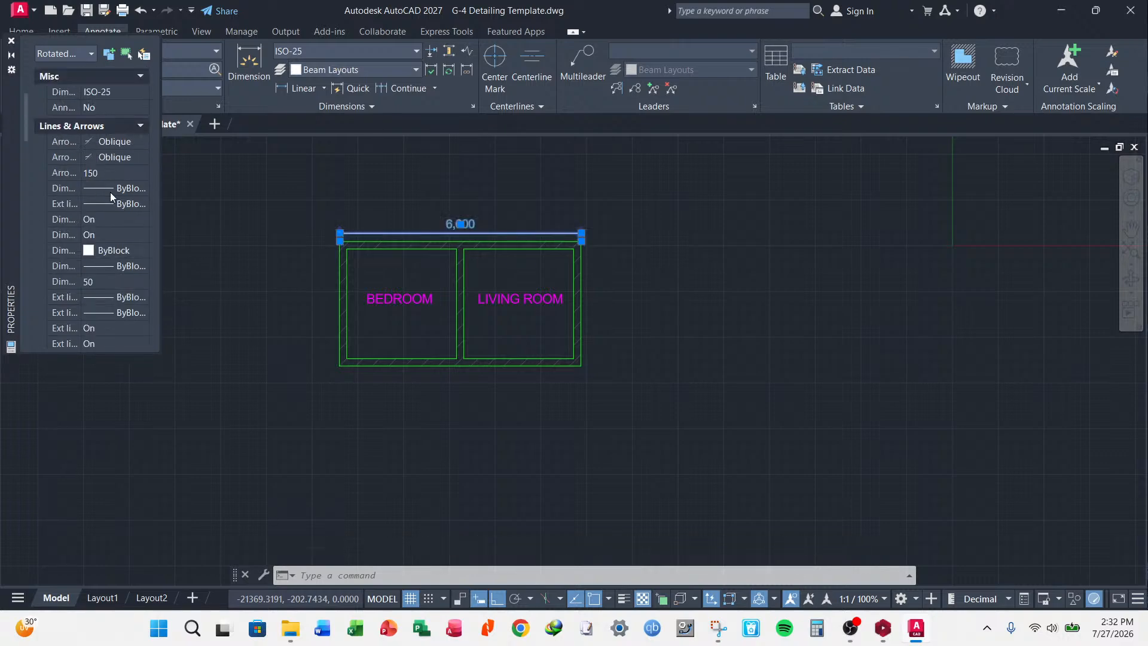
click(124, 251)
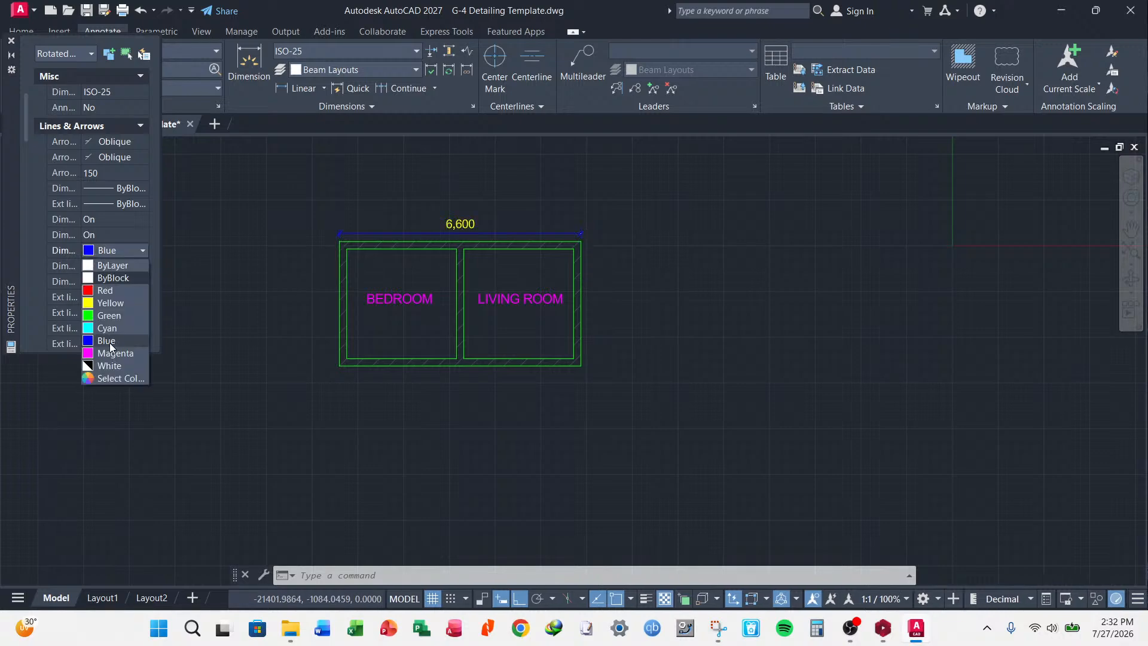
click(110, 344)
key(Escape)
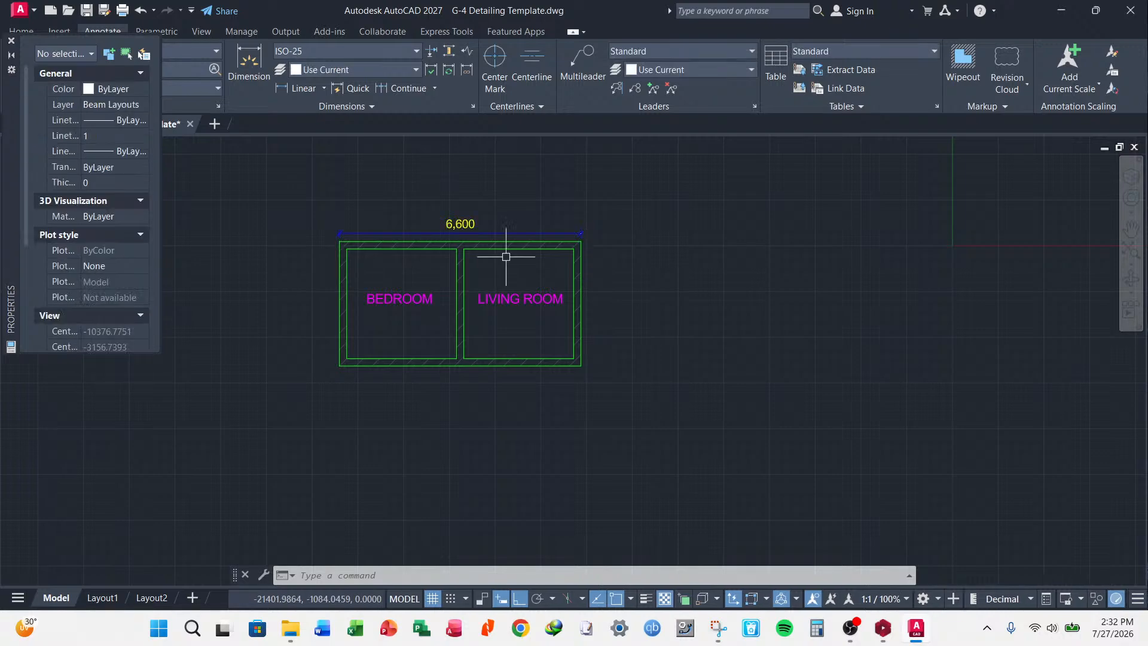
- Check the recolored dimension, put away the object properties and save the drawing
scroll(506, 257, up, 5)
scroll(574, 215, down, 5)
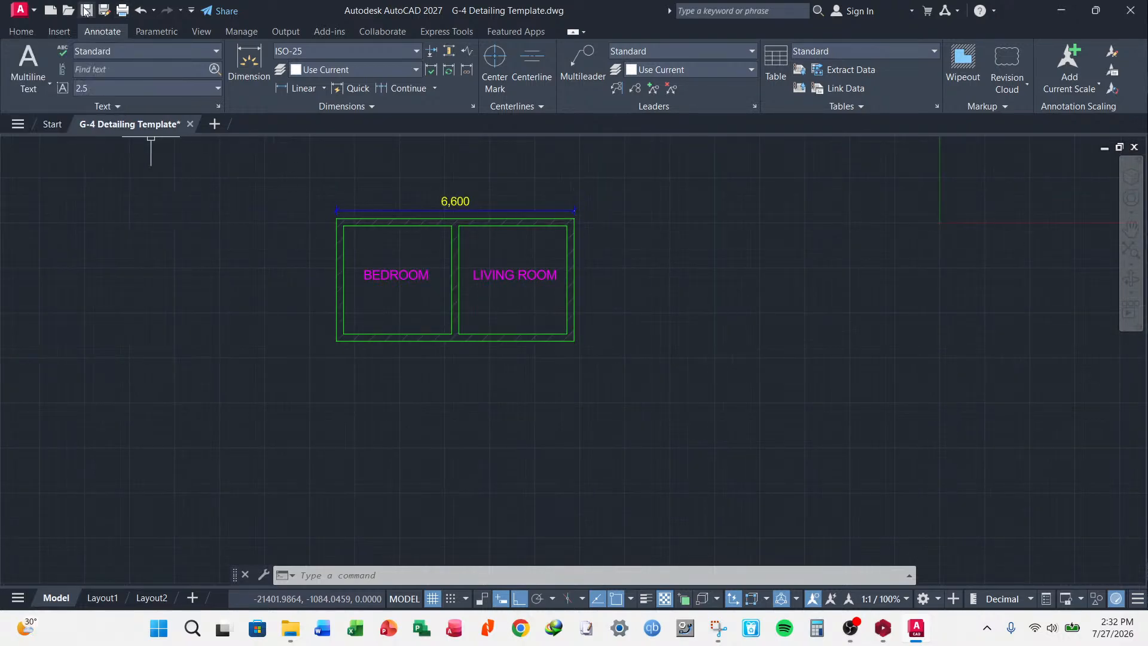
click(87, 10)
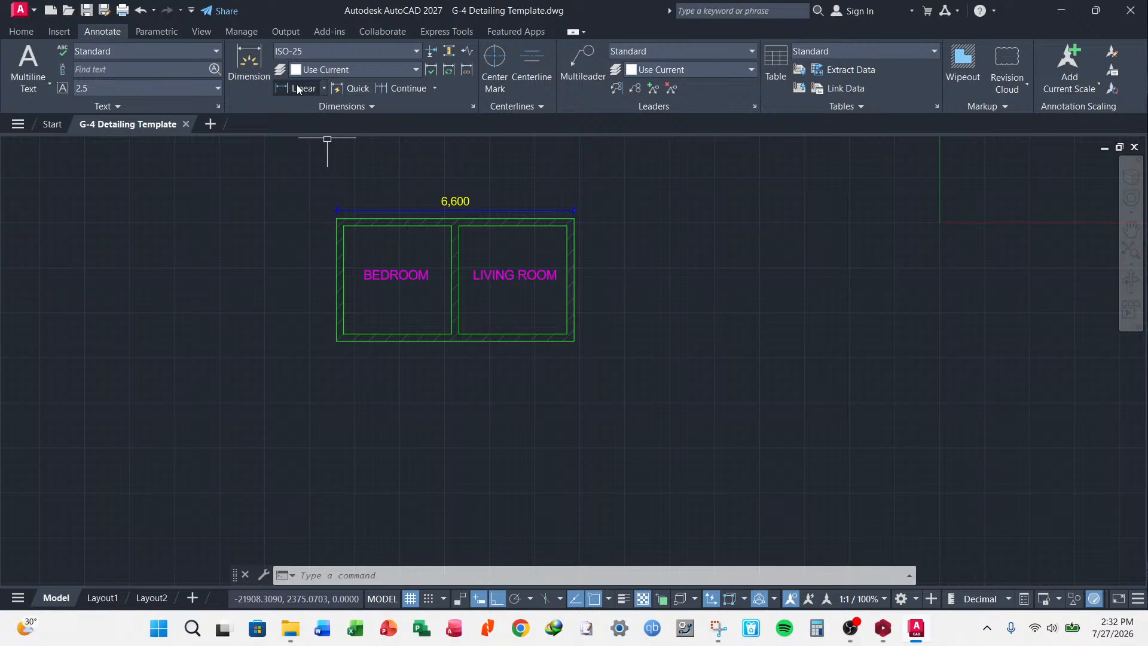
- Add a vertical linear dimension for the living room's full outer wall side, placed about 280 mm outside the wall
click(298, 88)
scroll(579, 225, up, 4)
click(569, 187)
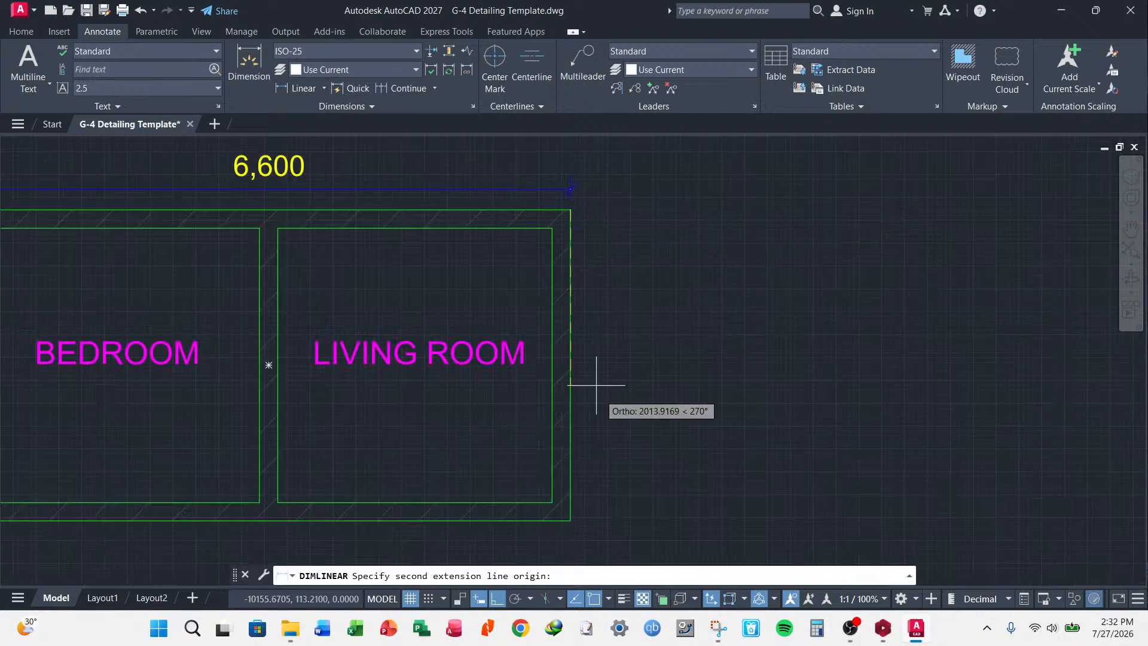
click(570, 520)
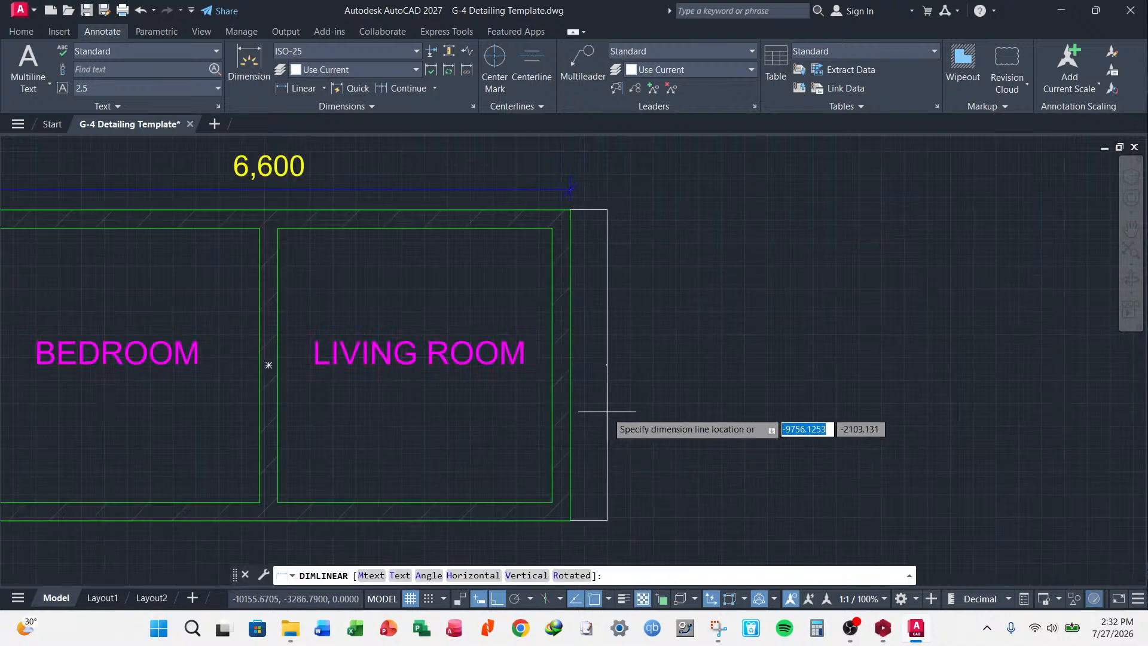
key(Escape)
scroll(569, 302, down, 4)
scroll(585, 323, up, 5)
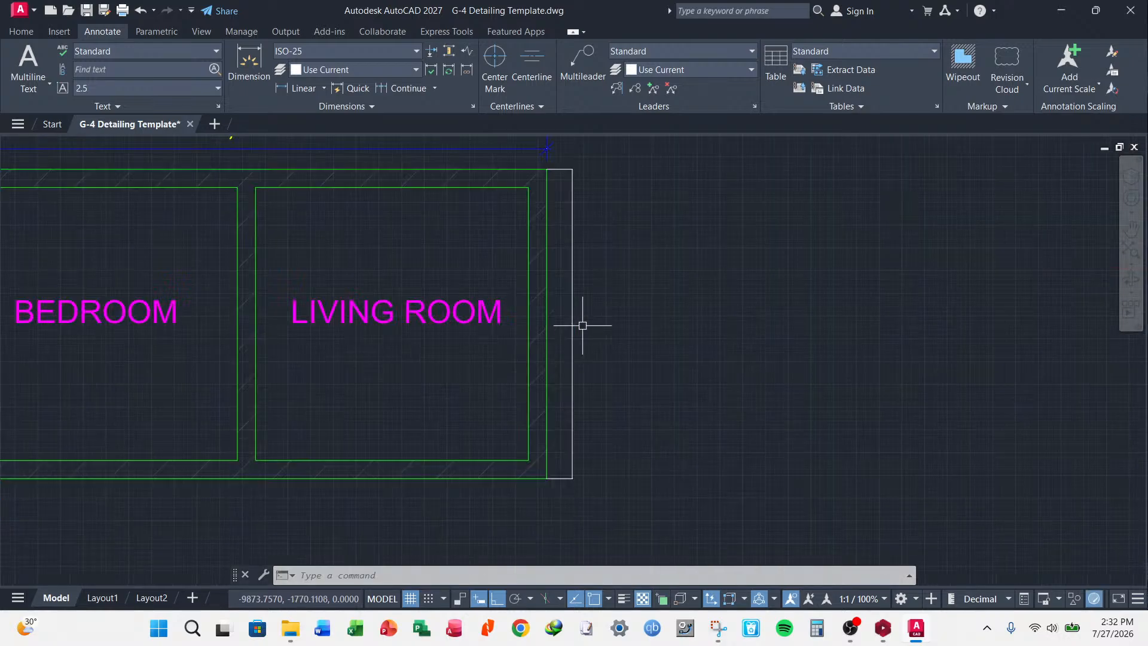
scroll(590, 307, down, 1)
scroll(592, 309, down, 4)
scroll(586, 307, up, 4)
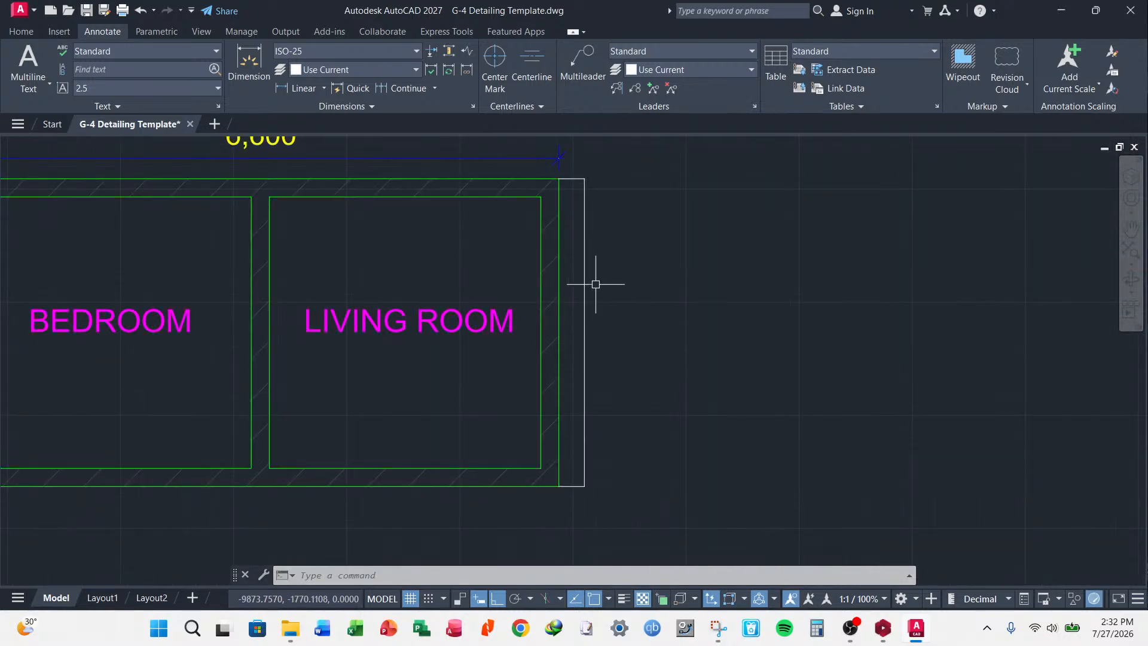
scroll(604, 292, down, 4)
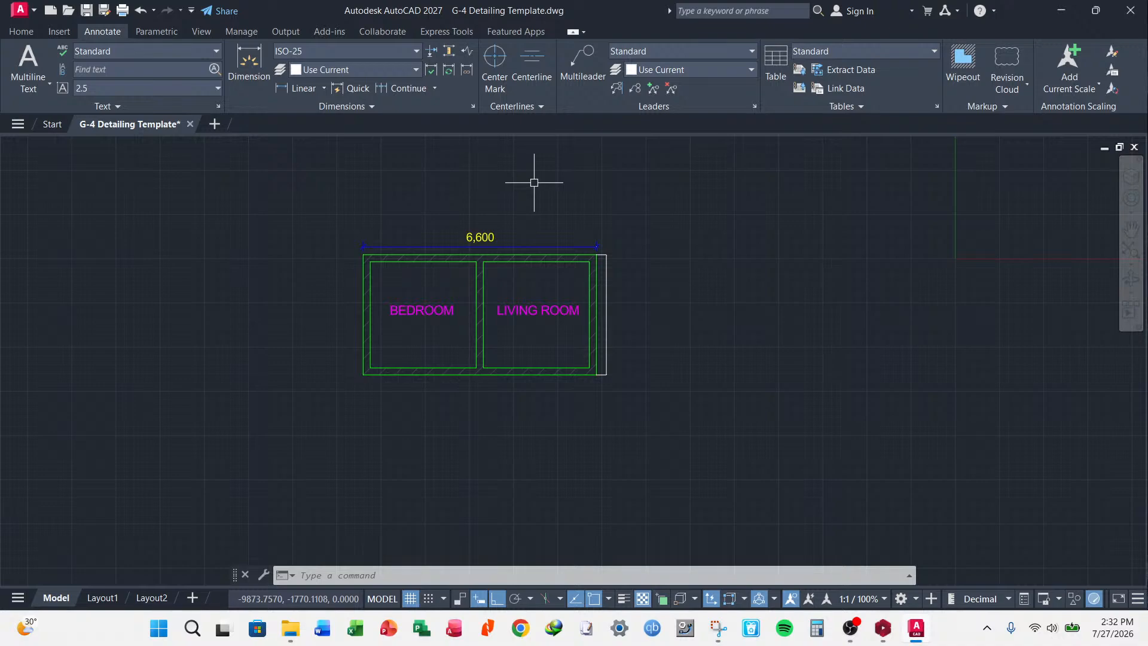
- Copy the overall width dimension's formatting to the new vertical dimension with Match Properties
key(Escape)
key(Escape)
key(Escape)
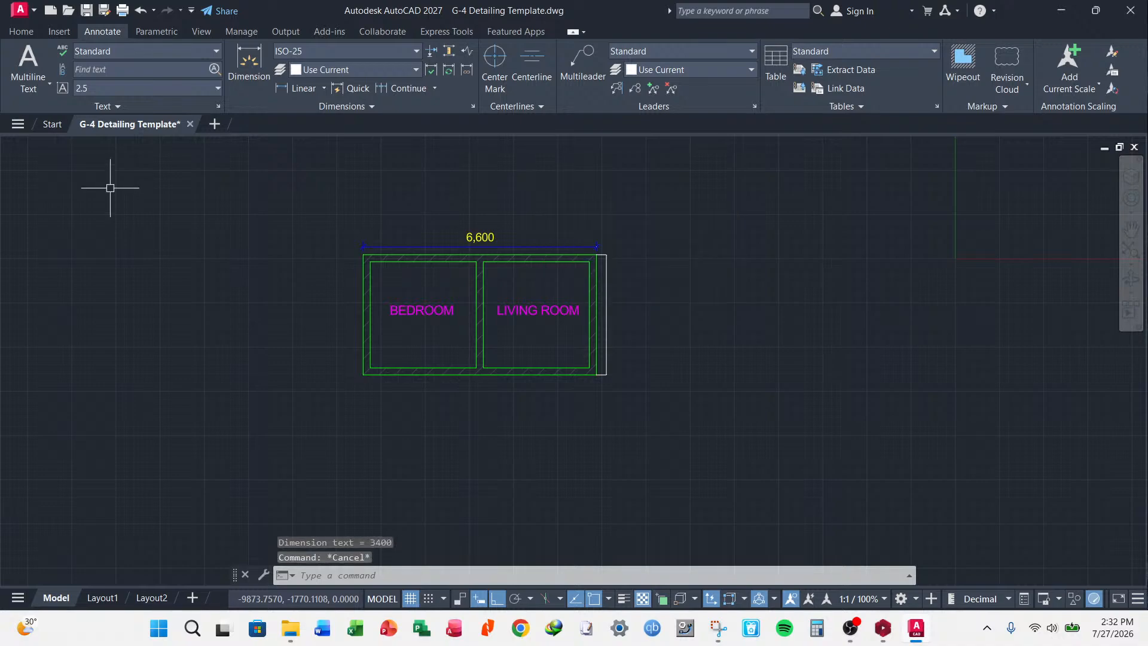
click(22, 32)
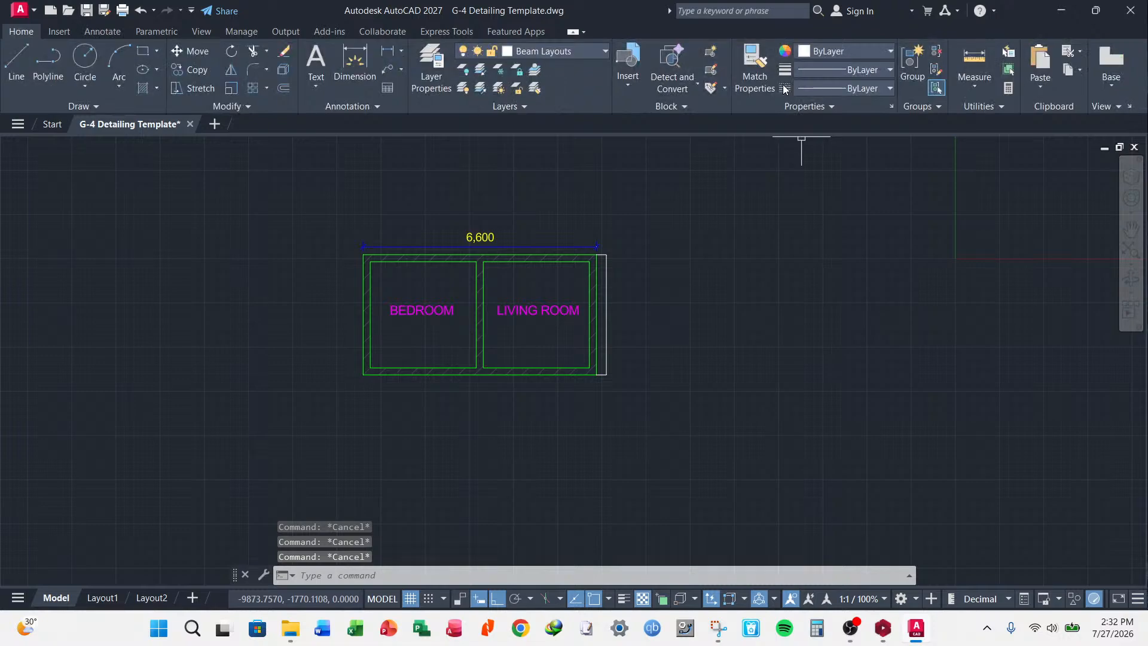
click(757, 60)
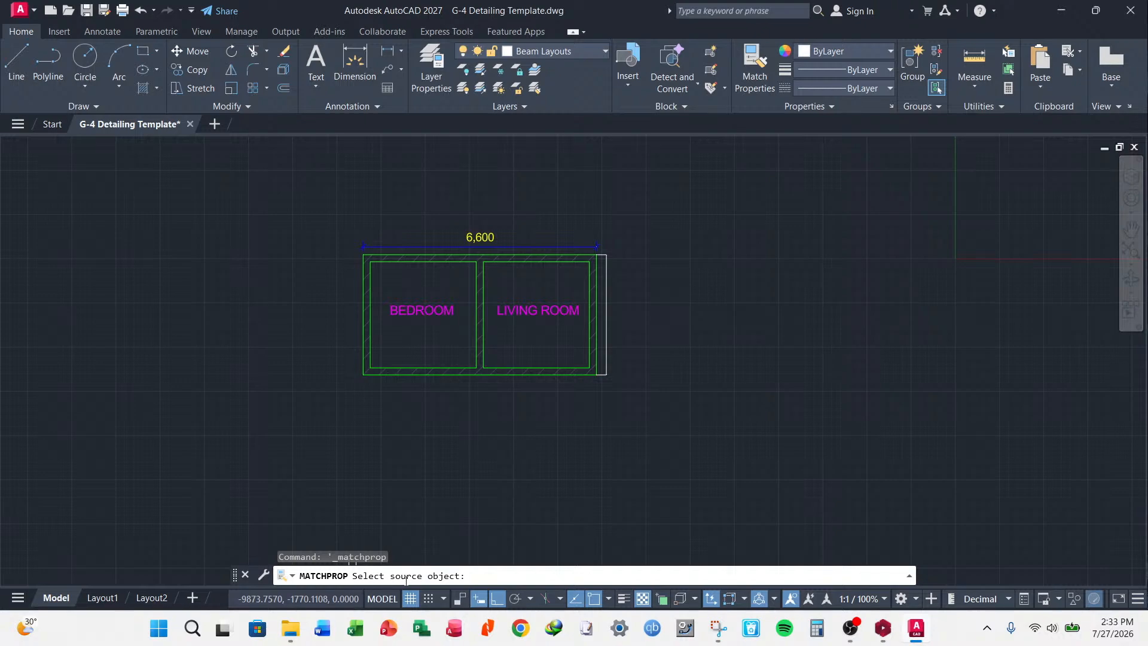
click(500, 244)
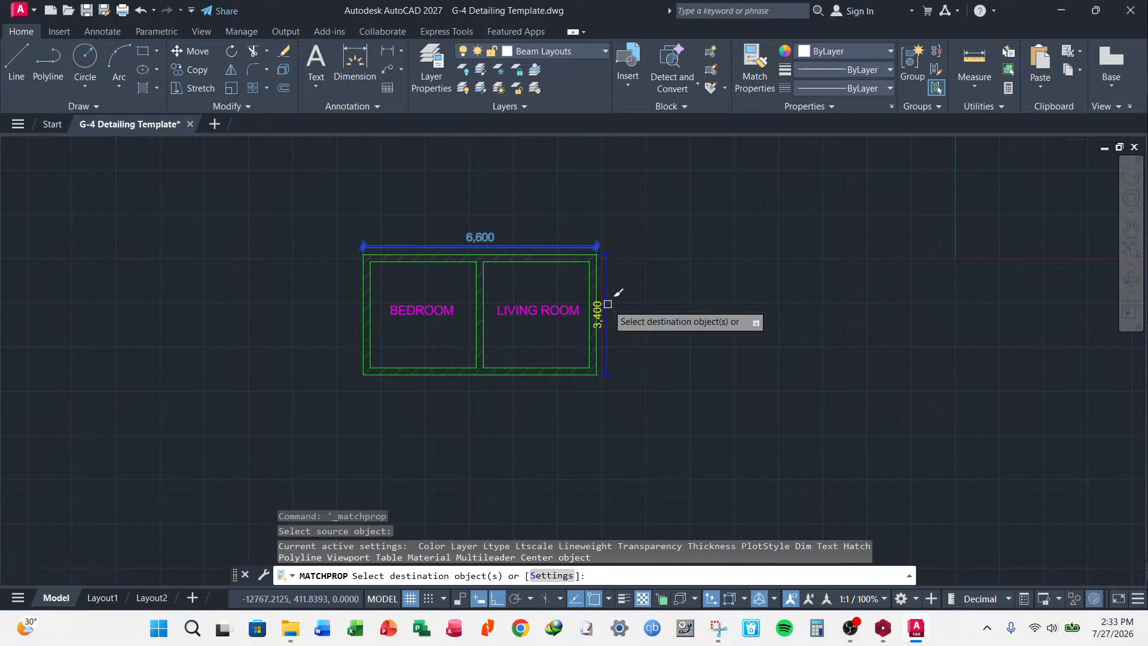
click(607, 304)
key(Escape)
key(Escape)
- Move the vertical dimension together with its dimension line farther out, to about 650 mm outside the living room wall
scroll(605, 333, up, 2)
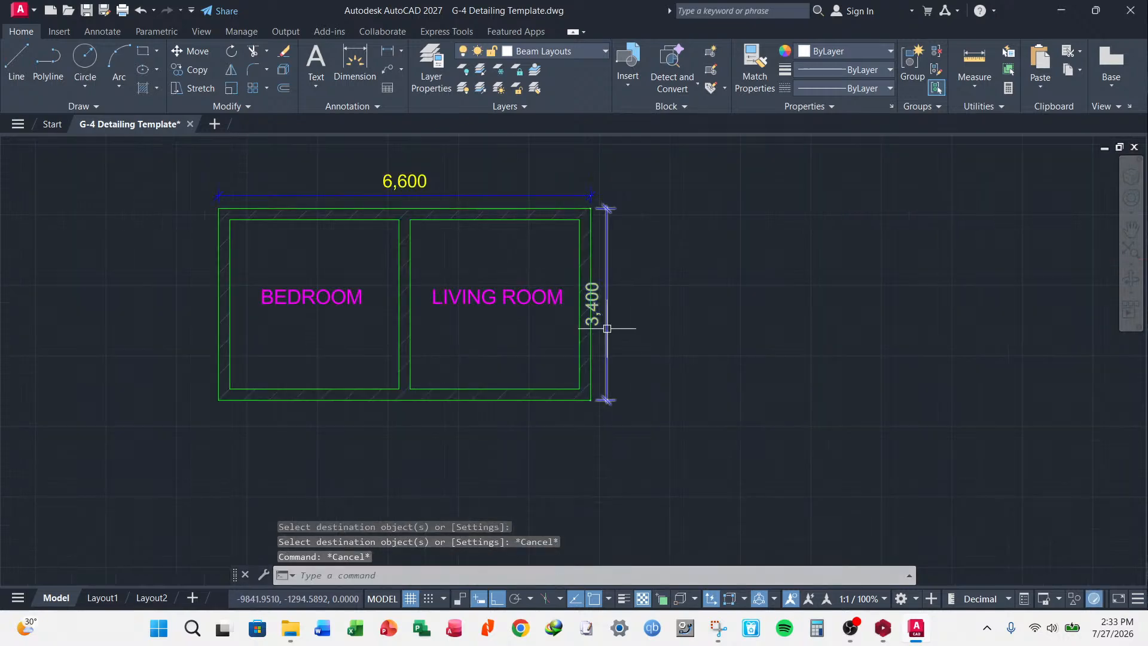
click(605, 333)
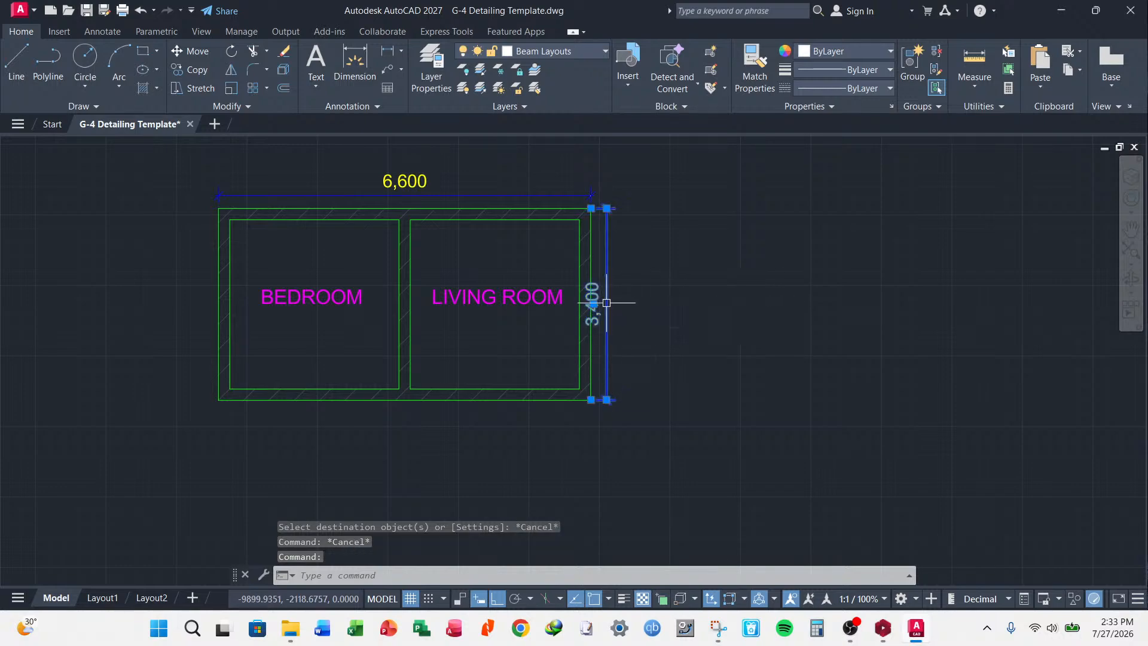
mouse_move(593, 304)
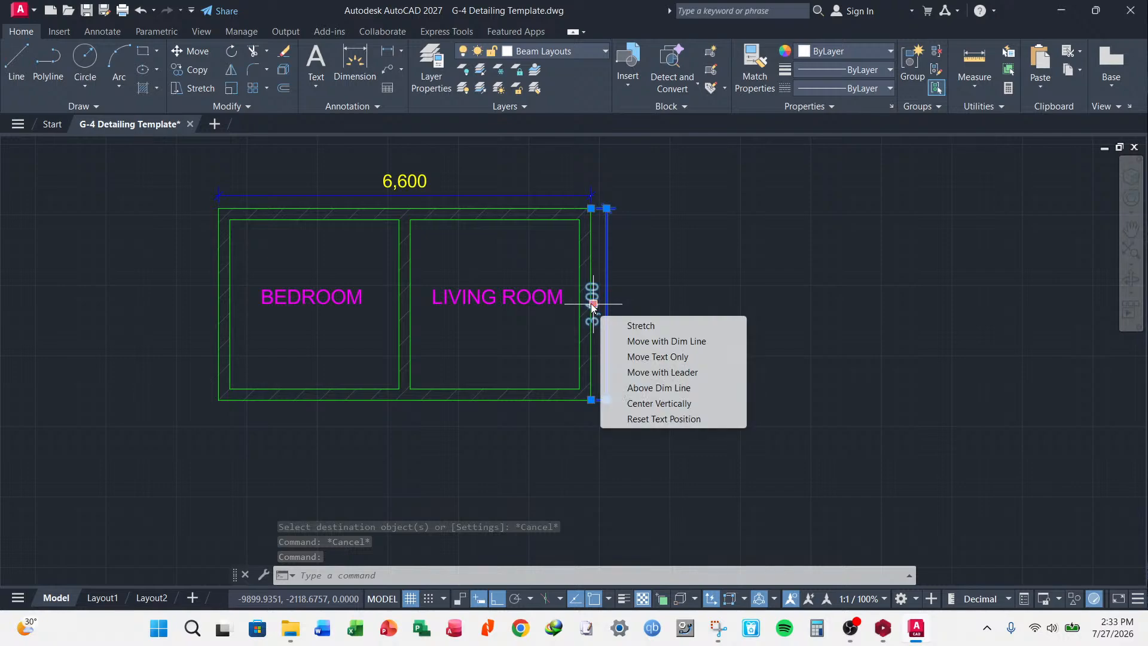
click(665, 342)
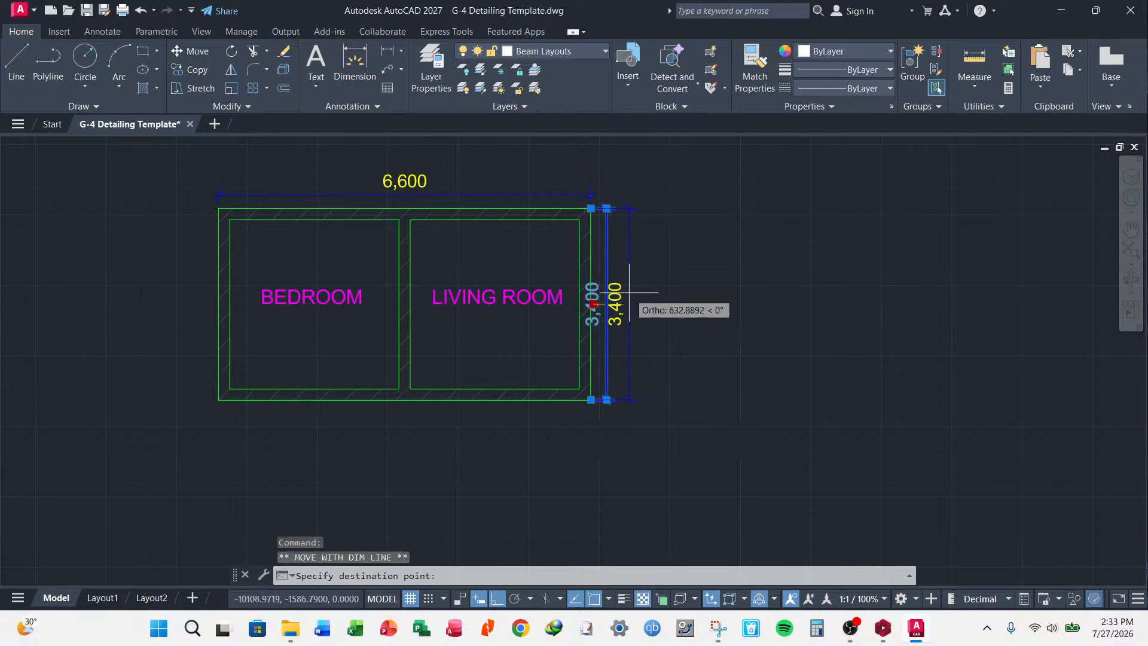
key(Escape)
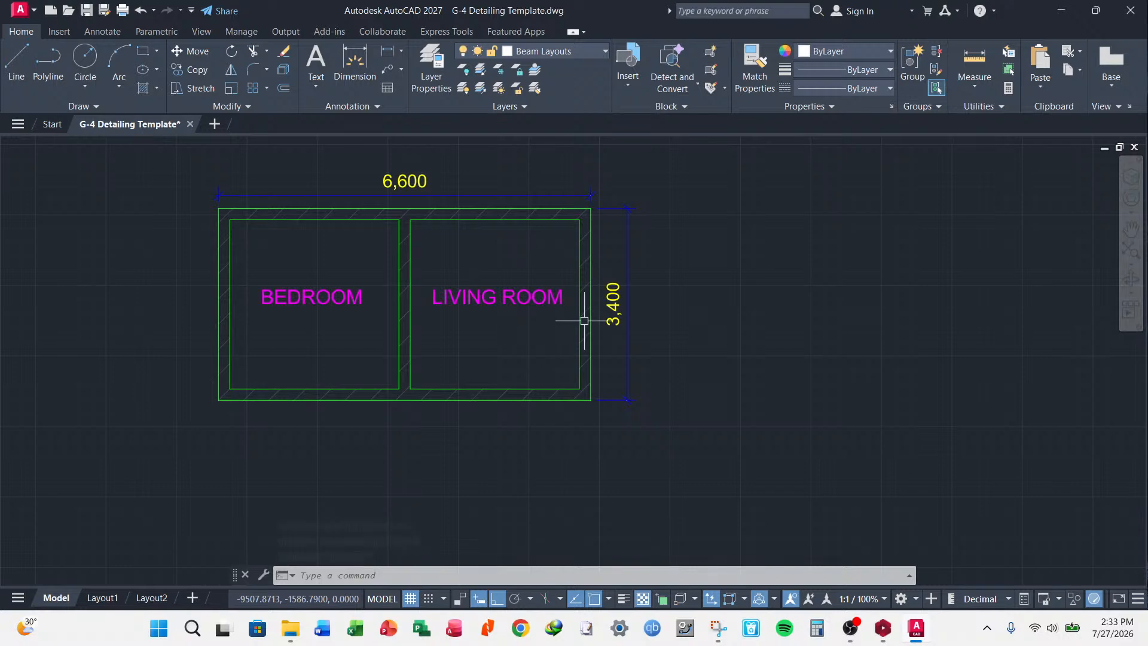
- Turn on the fixed extension line option in the properties of the vertical dimension beside the living room
scroll(584, 321, down, 2)
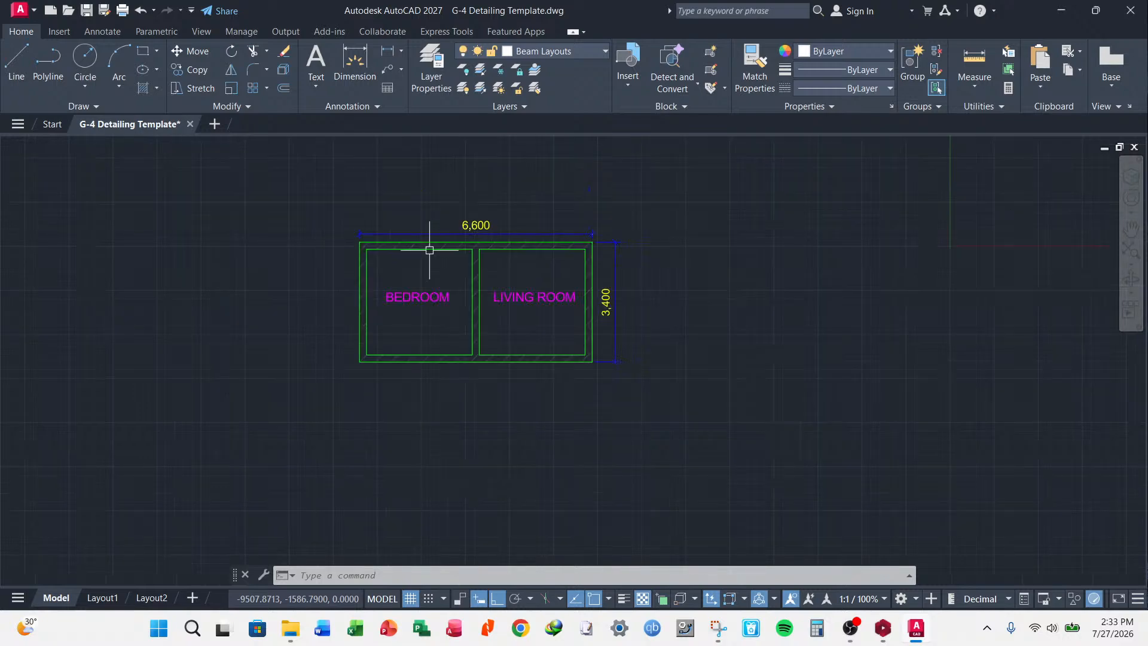
scroll(429, 249, up, 4)
scroll(486, 248, down, 4)
scroll(655, 249, up, 4)
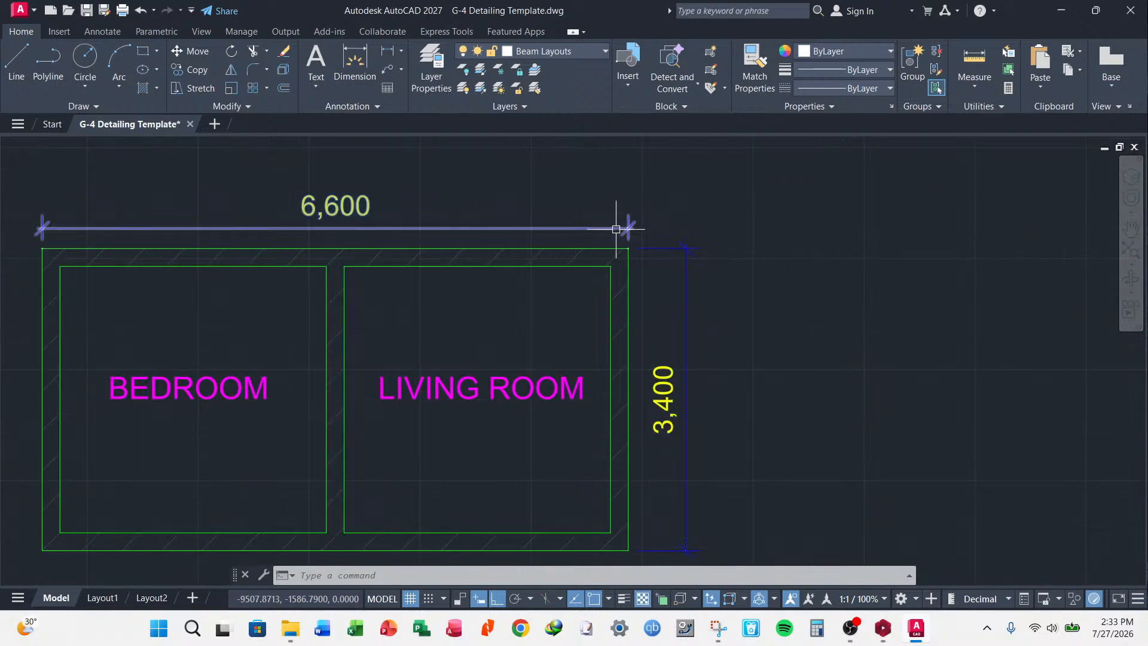
click(661, 246)
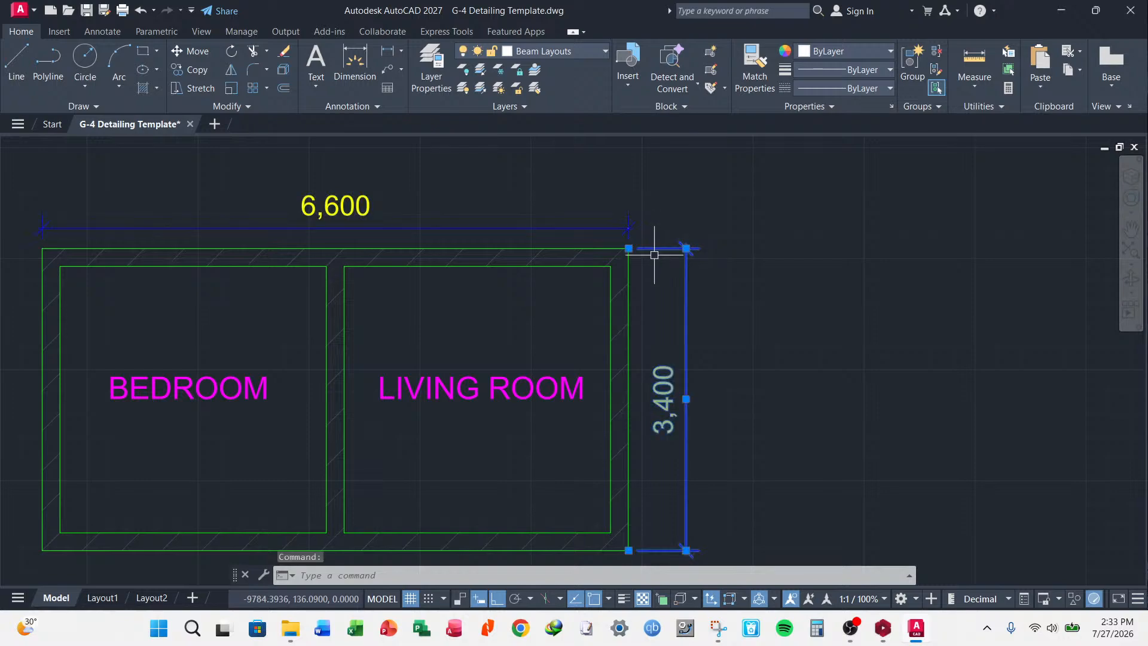
right_click(654, 254)
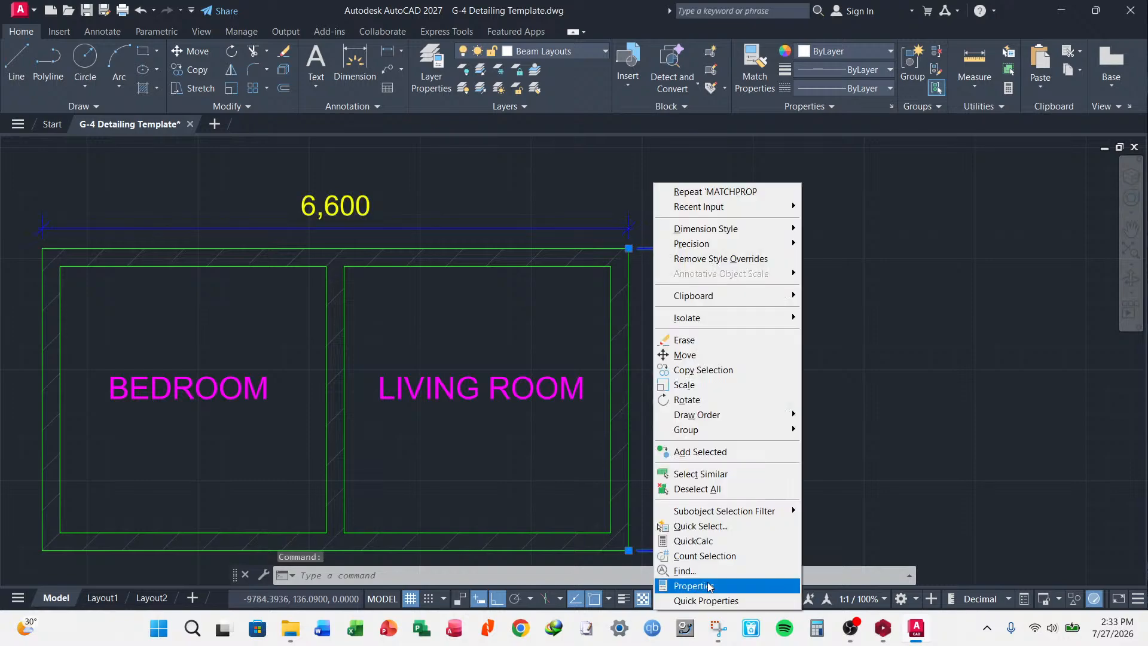
click(709, 586)
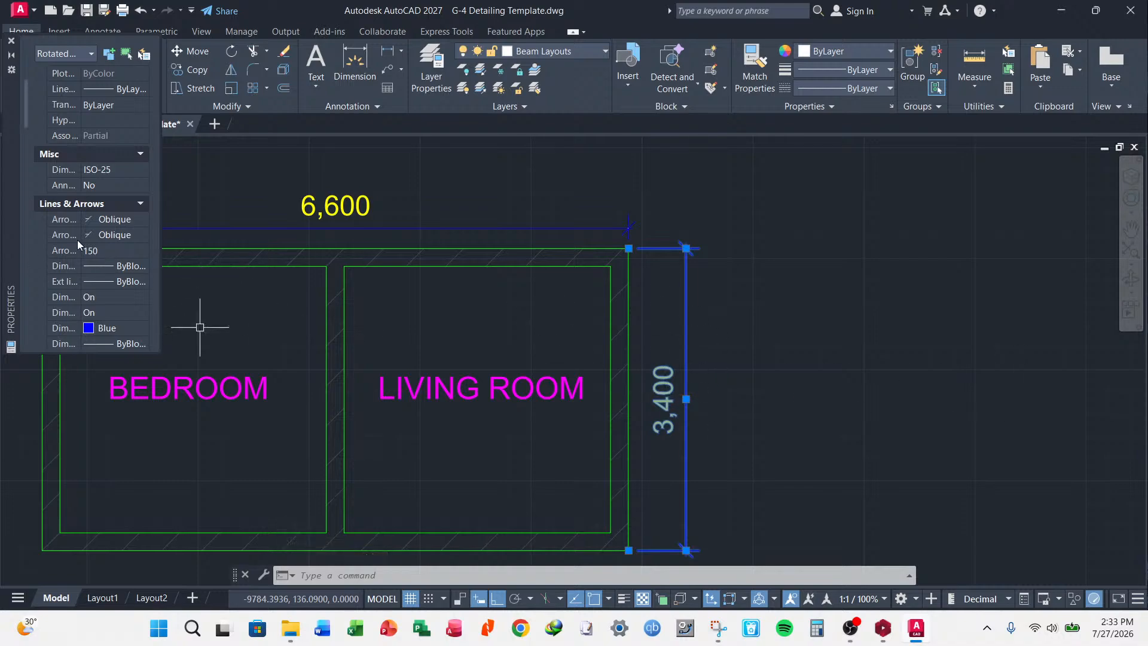
scroll(77, 239, down, 3)
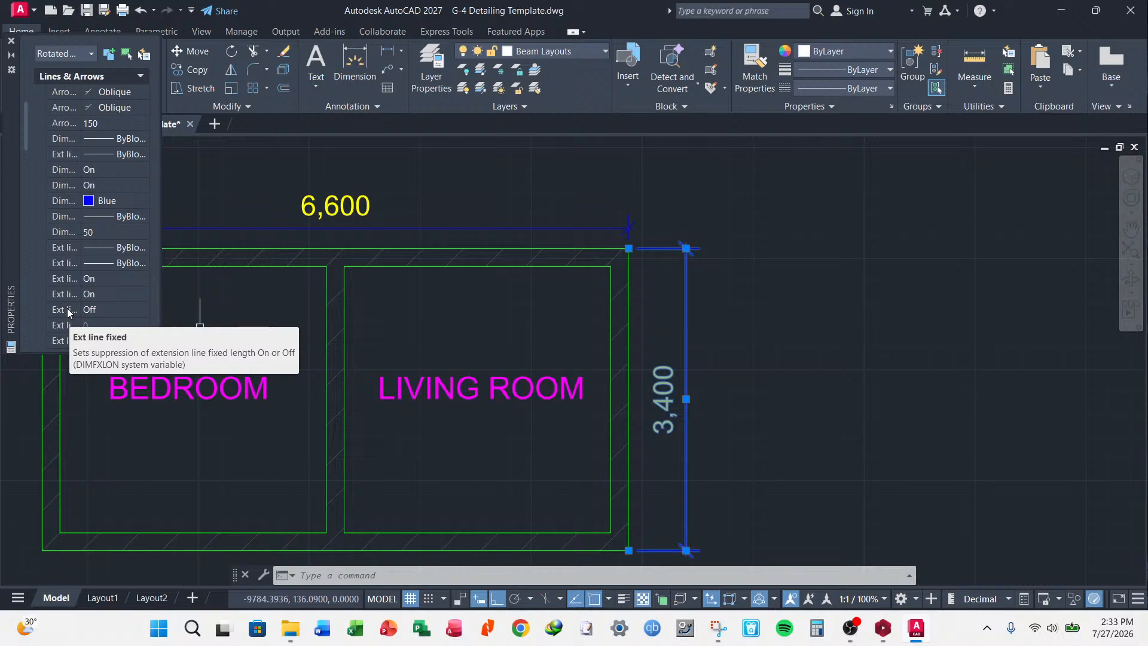
click(143, 309)
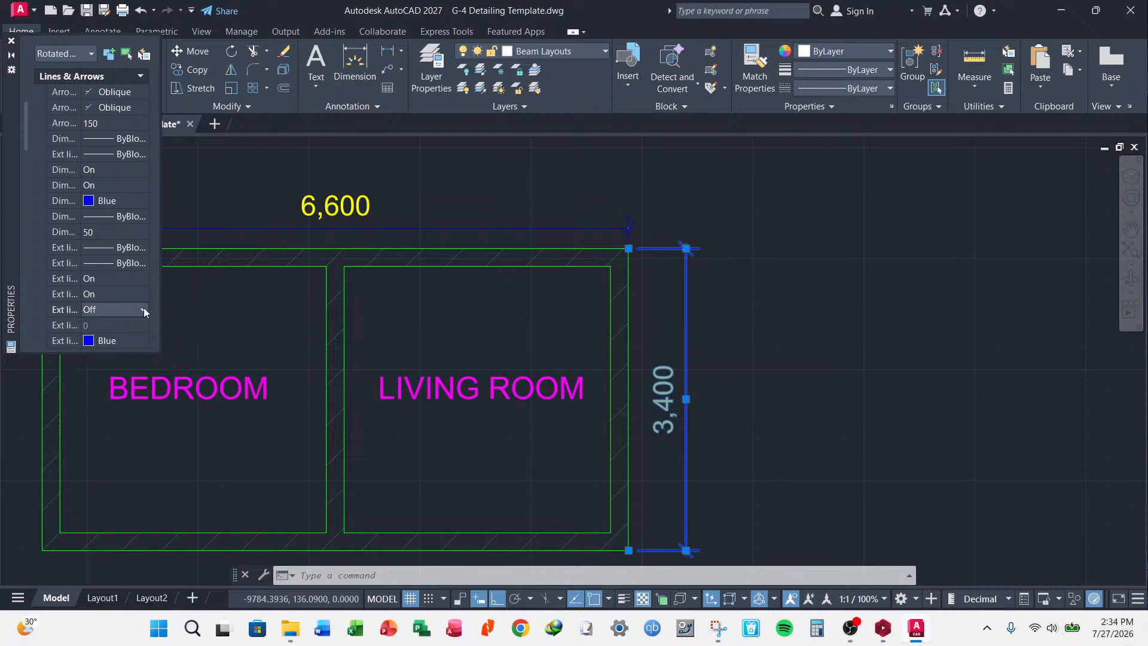
double_click(144, 310)
- Set the vertical dimension's fixed extension line length to 150 and put away the object properties
scroll(99, 273, down, 3)
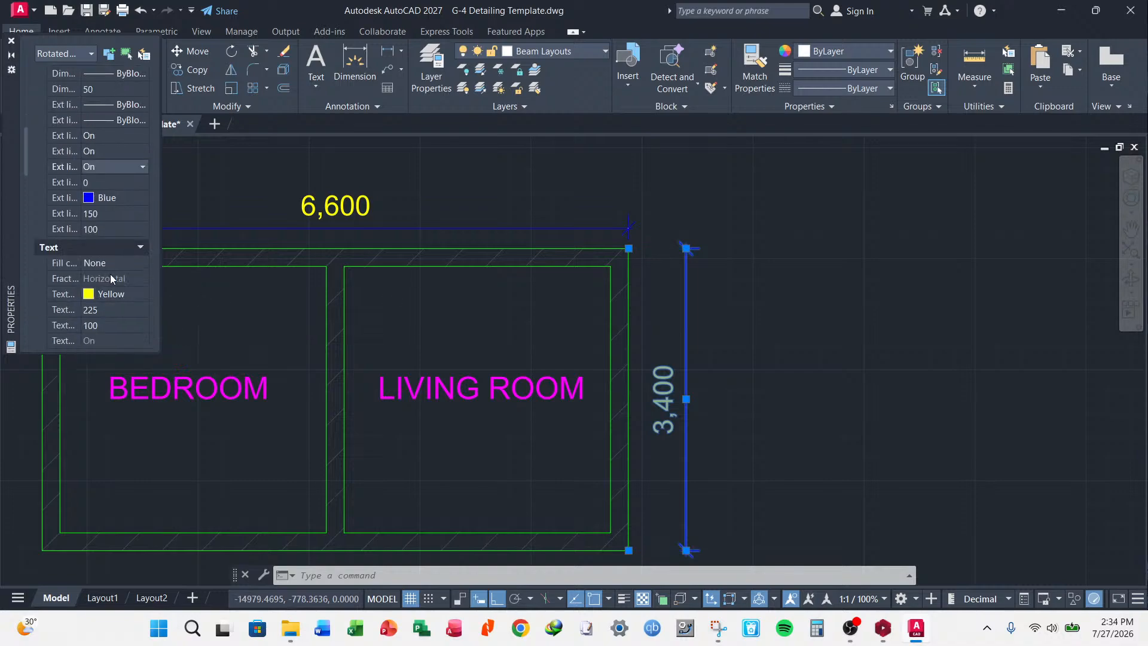
click(99, 184)
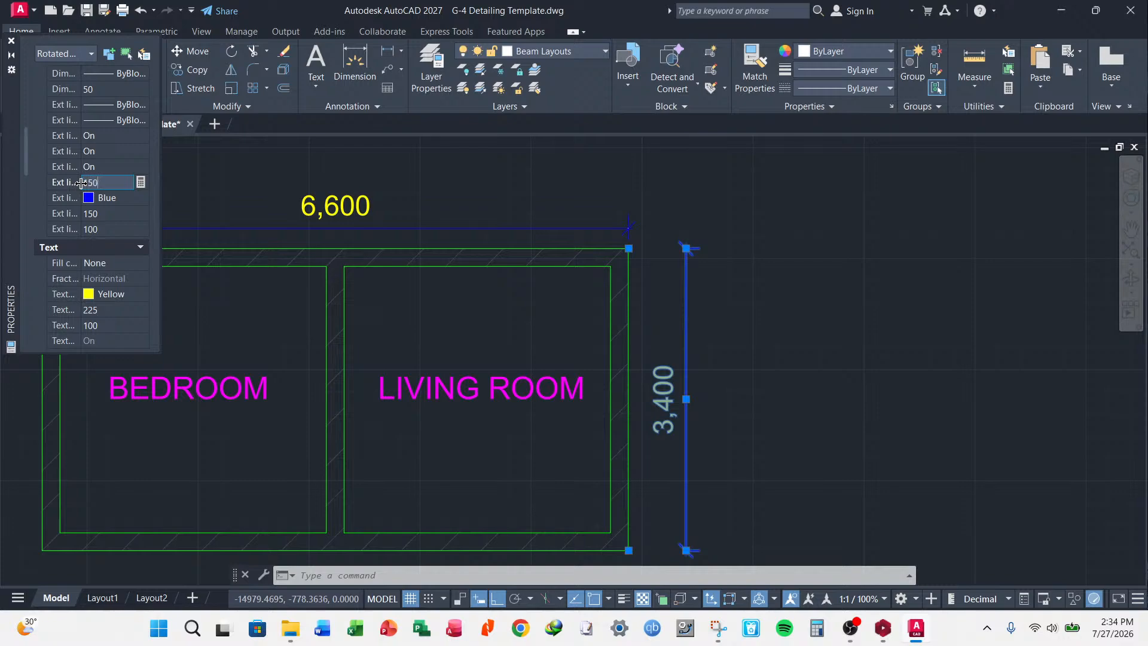
text(150)
click(108, 213)
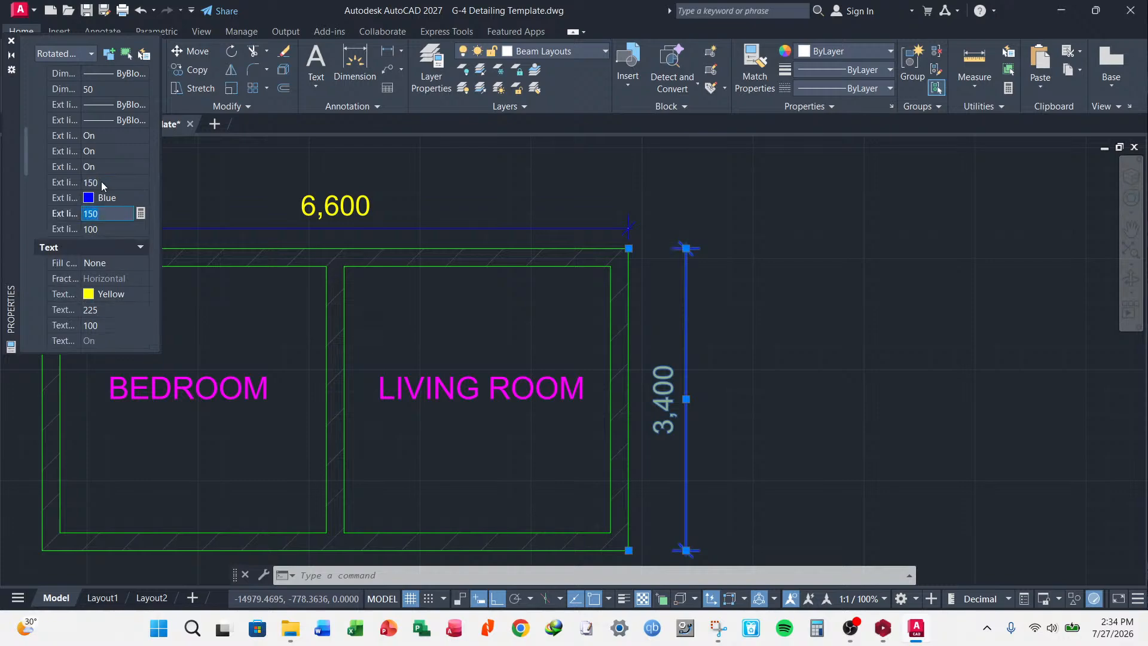
click(101, 181)
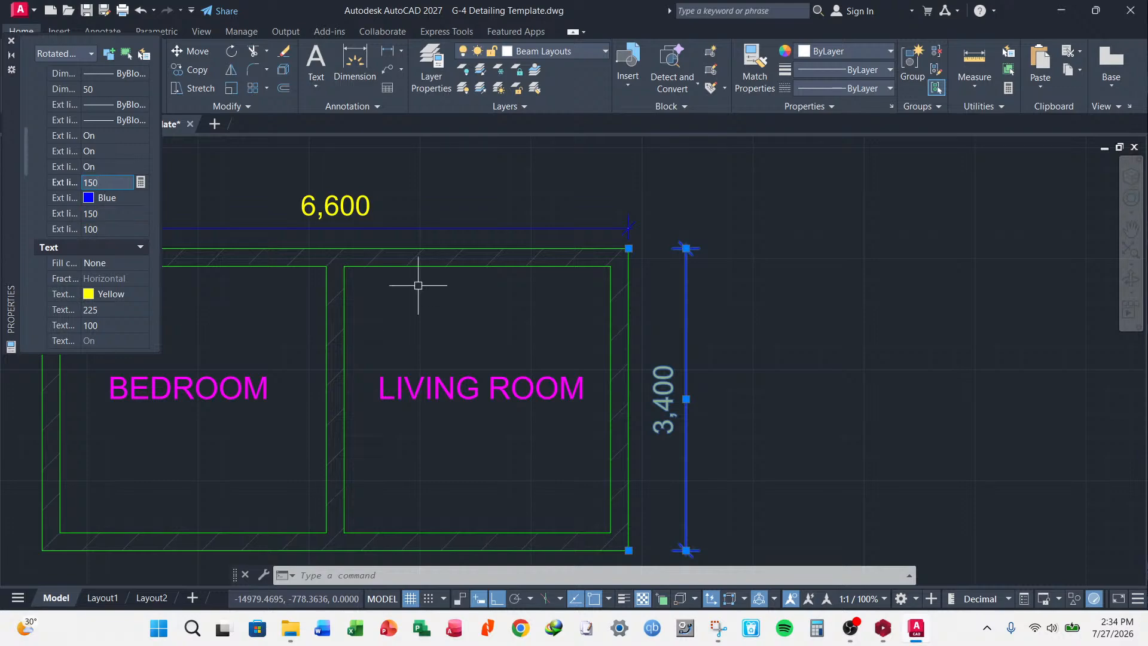
key(Escape)
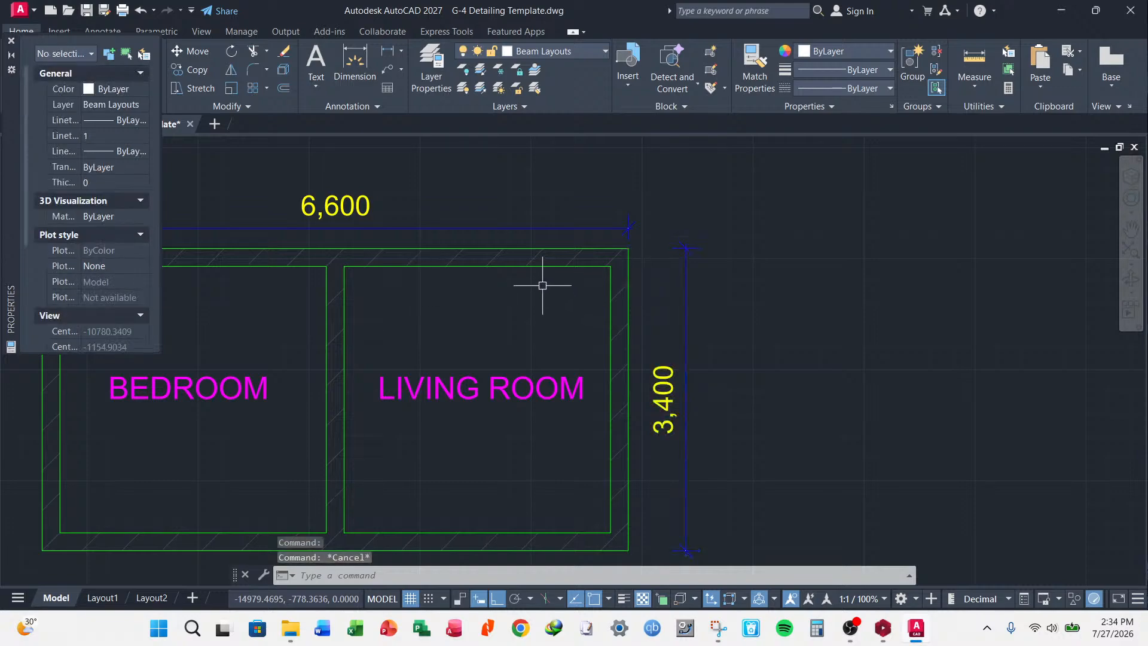
click(10, 41)
key(Escape)
key(Escape)
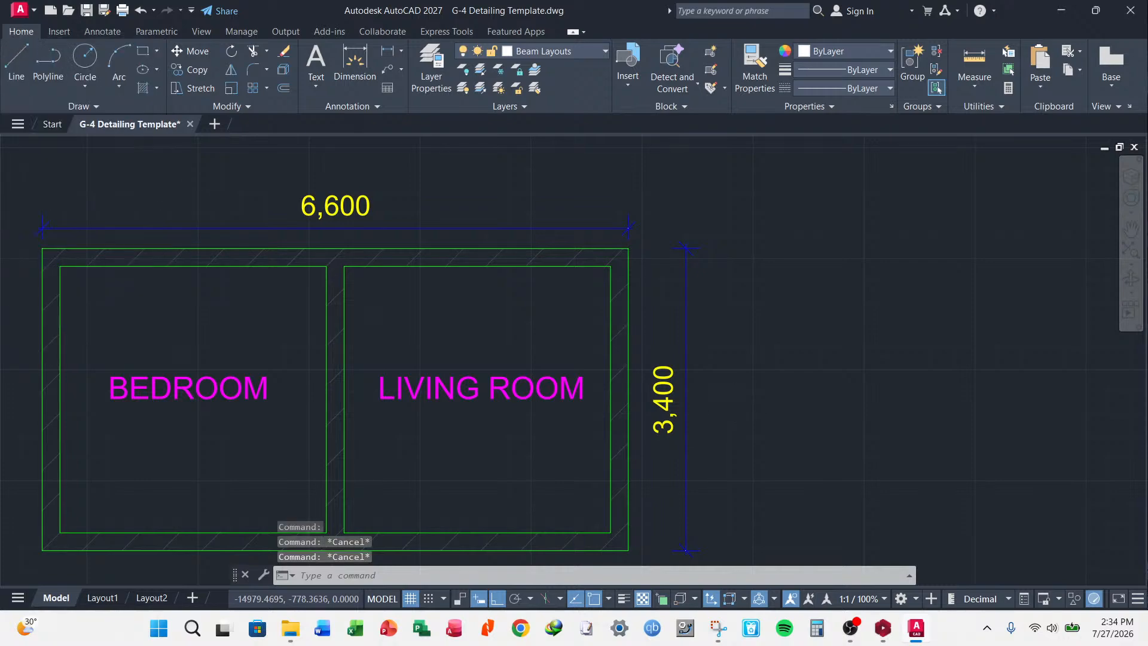
- Copy the vertical dimension's formatting to the overall width dimension above the plan with Match Properties
scroll(710, 236, down, 5)
scroll(709, 297, up, 3)
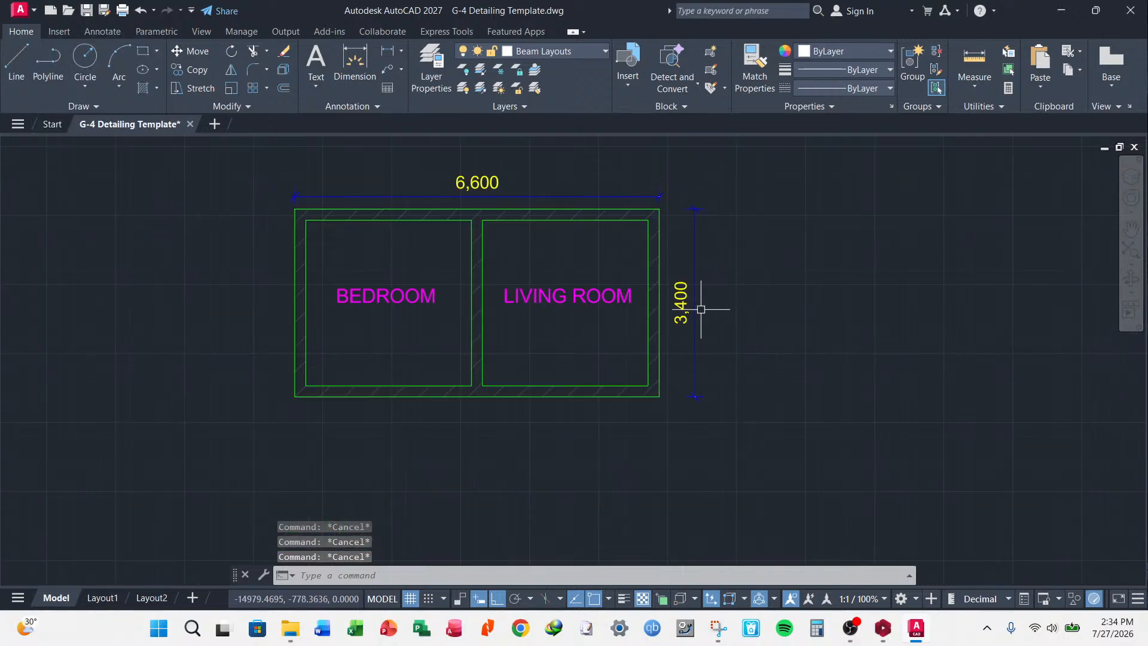
click(695, 297)
key(Escape)
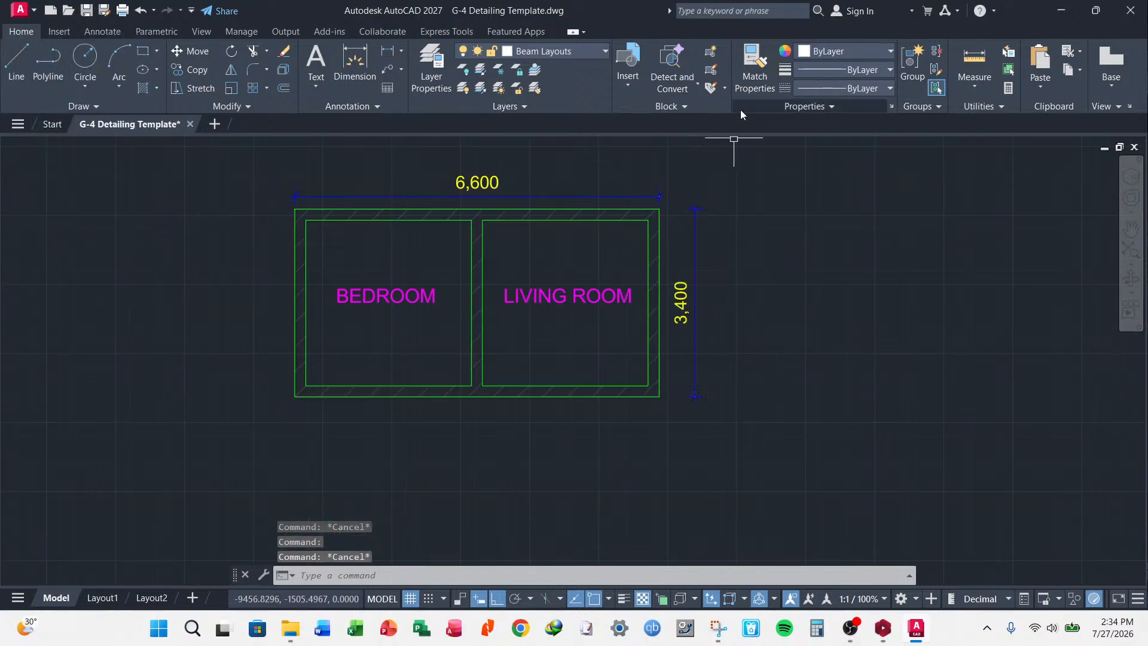
click(699, 270)
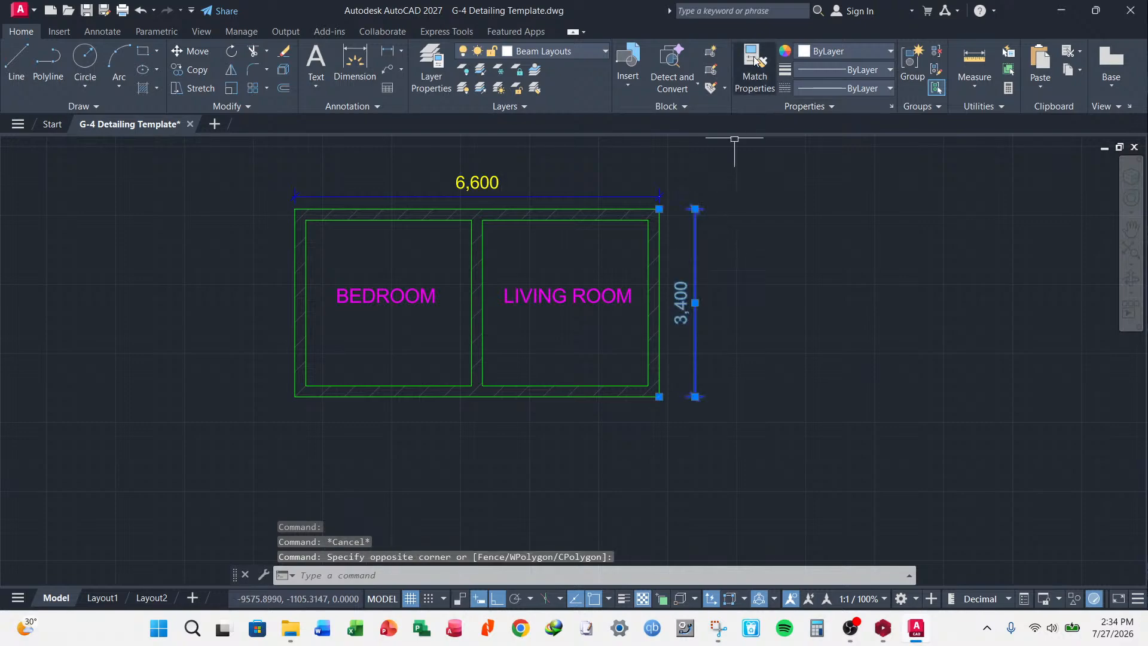
click(754, 60)
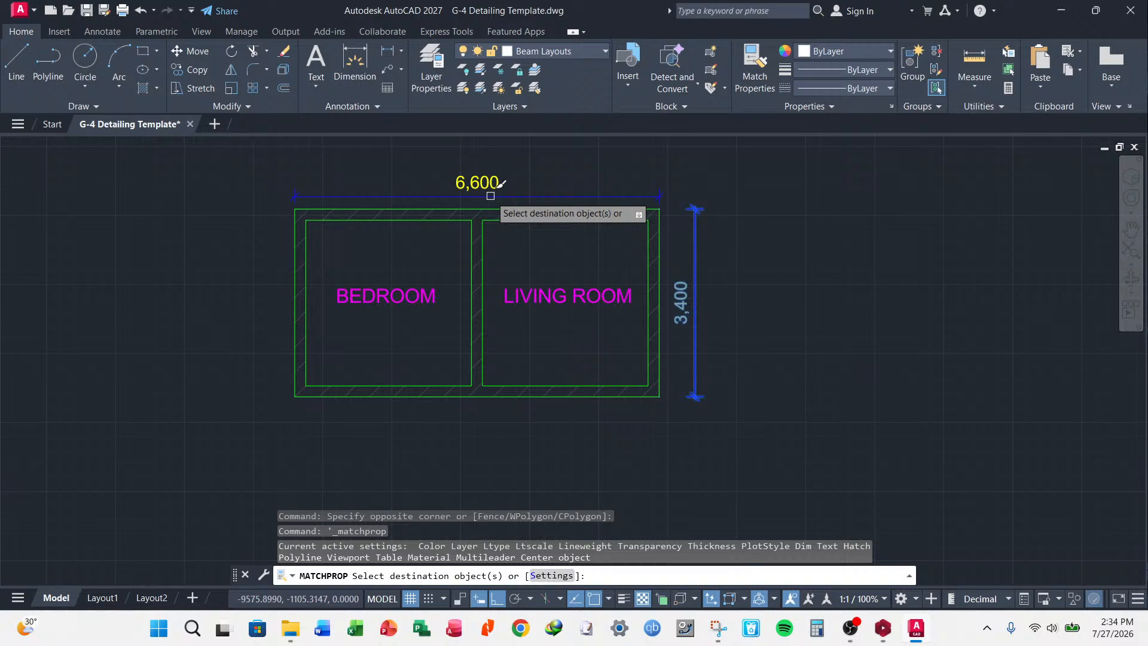
click(309, 188)
click(310, 188)
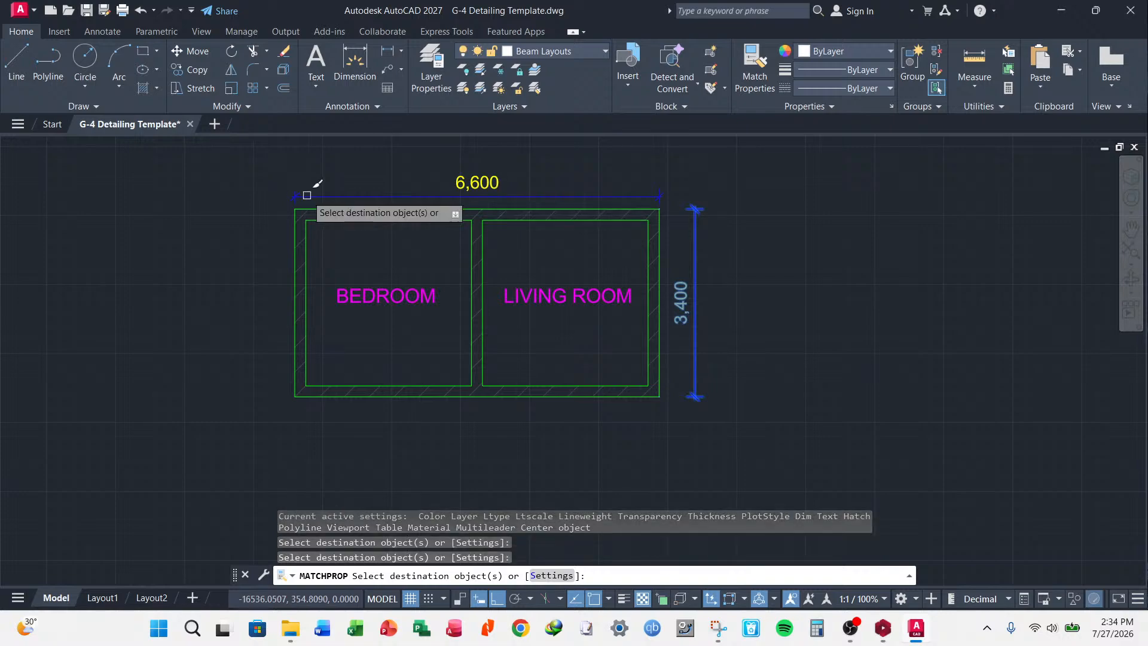
key(Escape)
- Check the extension line settings in the overall width dimension's properties, and close the properties
click(301, 196)
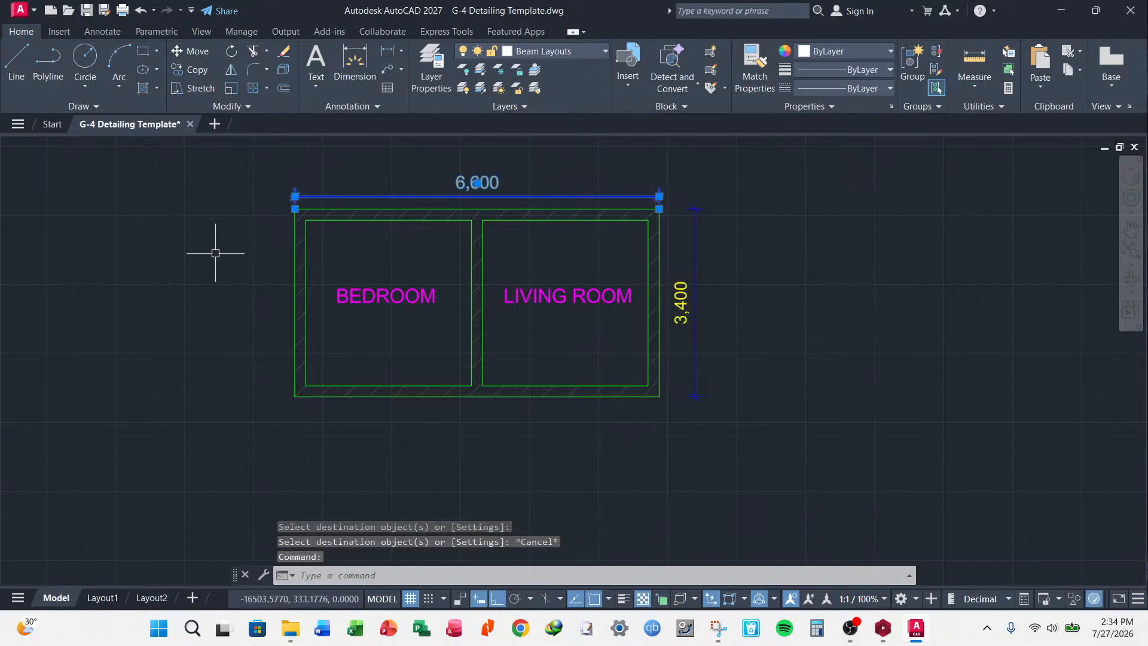
right_click(197, 281)
click(263, 587)
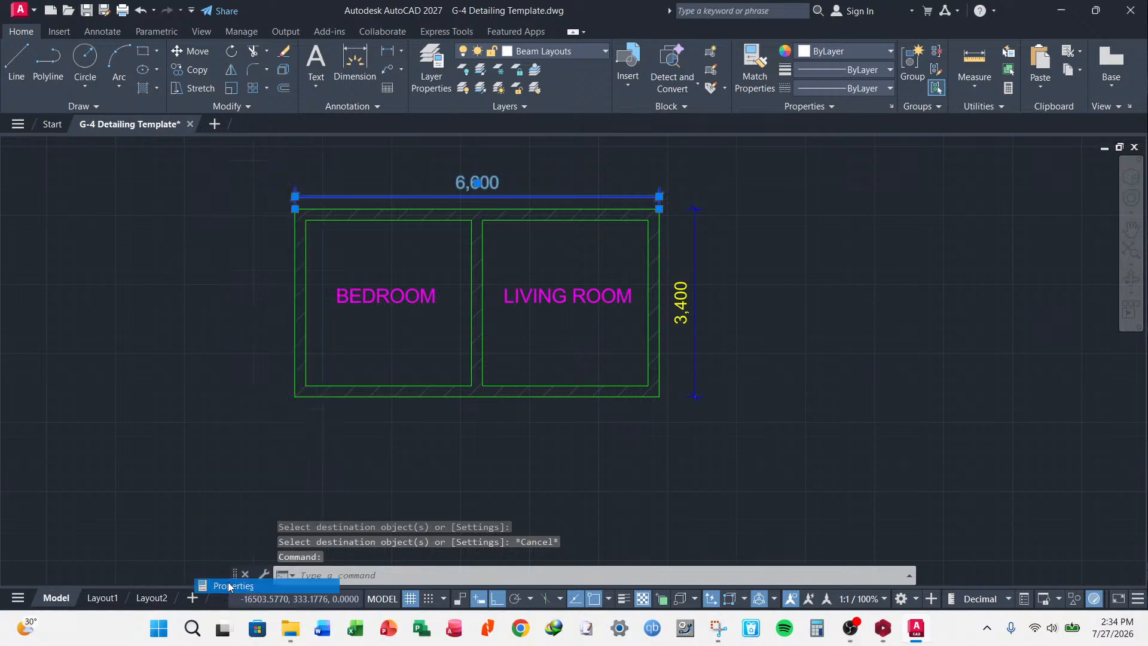
scroll(99, 295, down, 5)
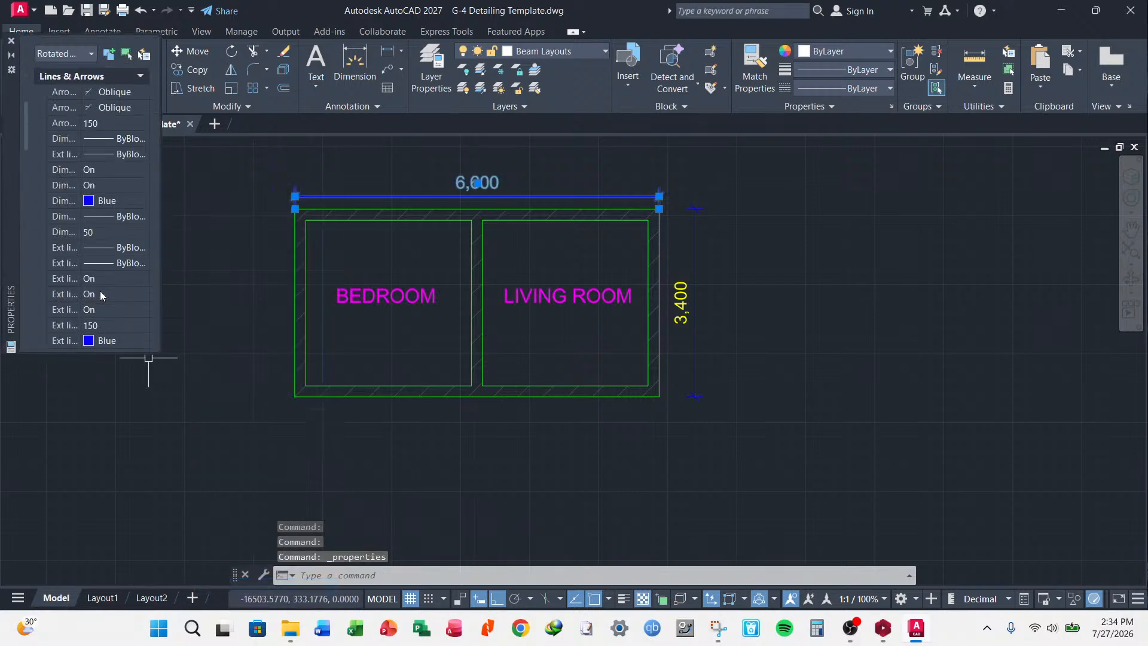
scroll(101, 292, down, 4)
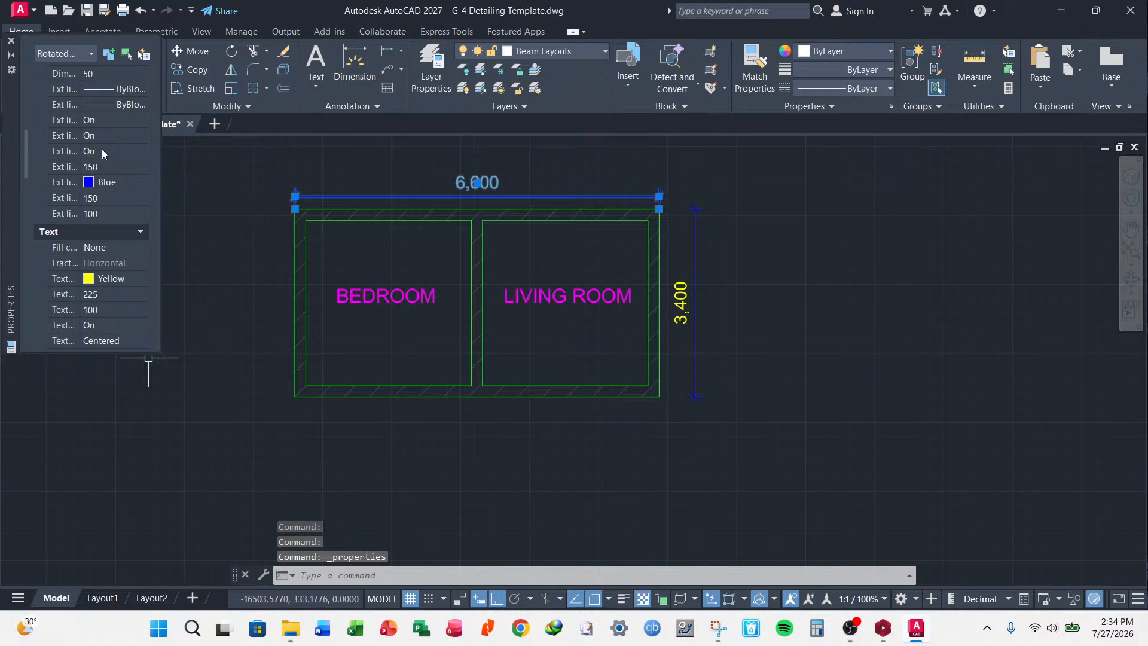
click(141, 154)
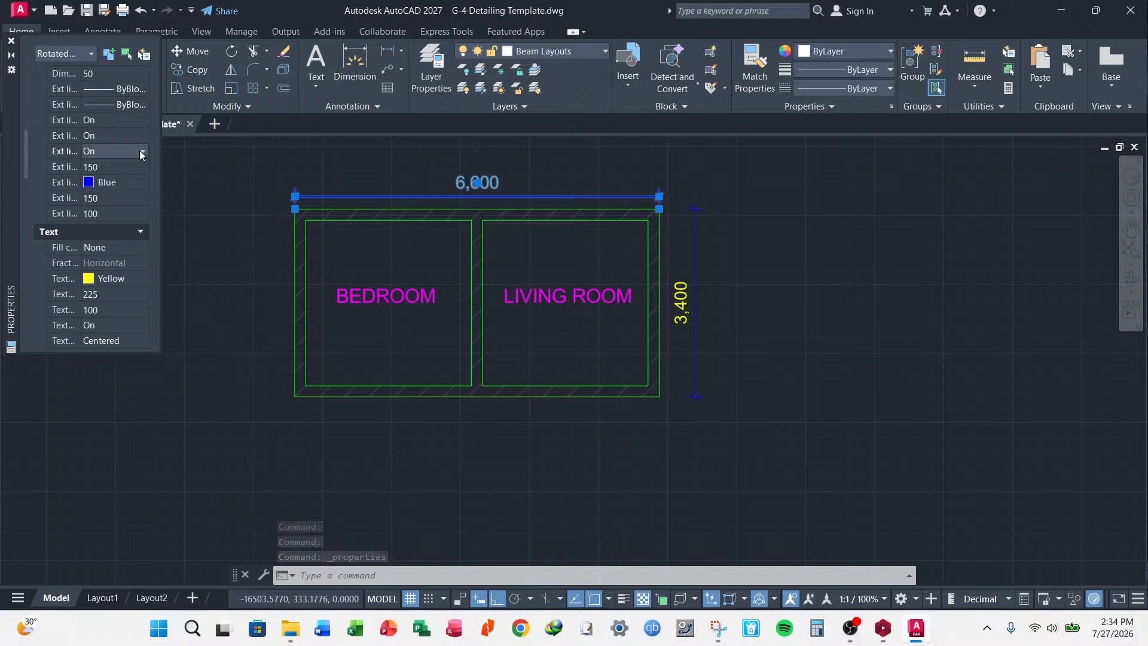
click(10, 40)
key(Escape)
key(Escape)
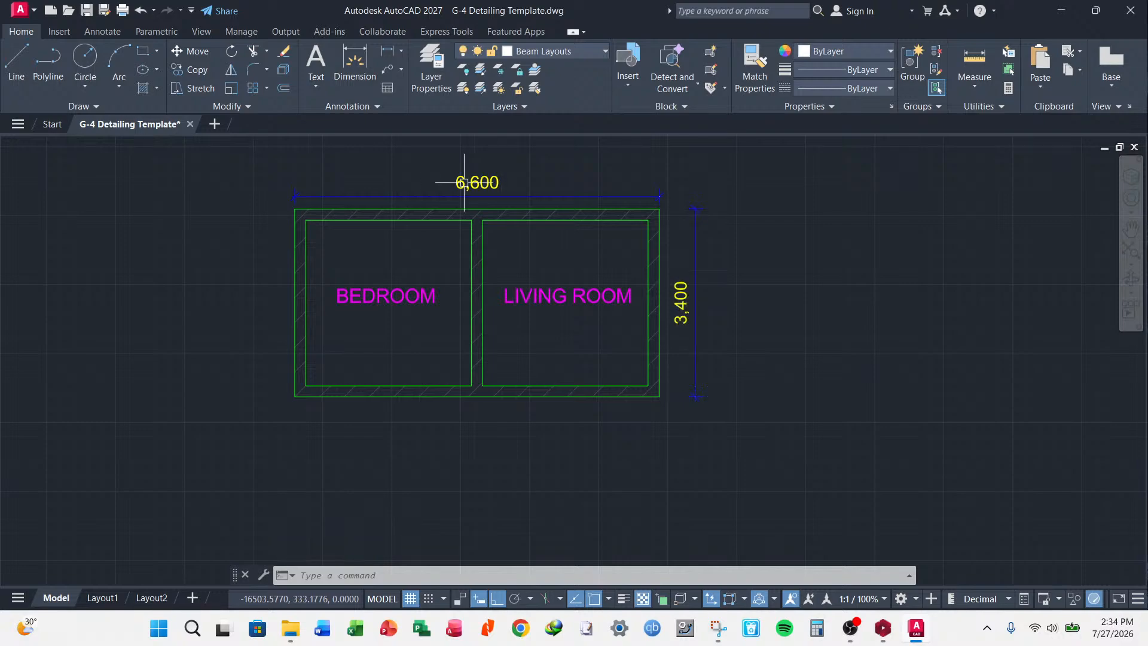
- Use Add Selected on the vertical dimension to dimension the bottom wall's full outer width, about 700 mm below the wall, and select the new dimension
click(695, 264)
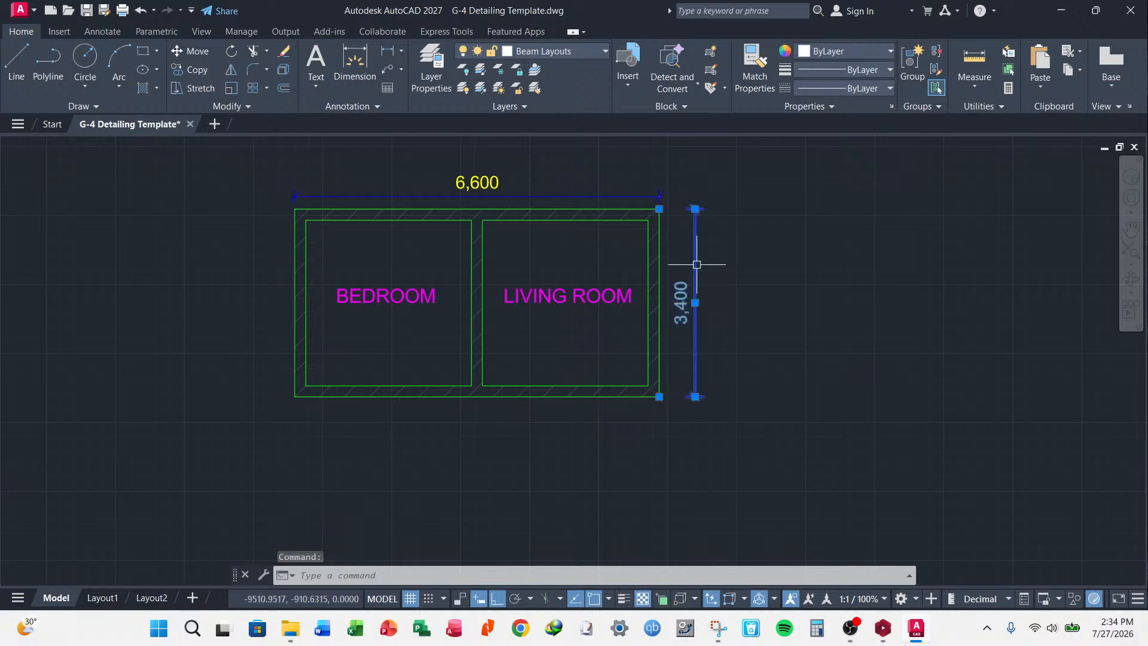
key(Escape)
click(695, 263)
right_click(726, 259)
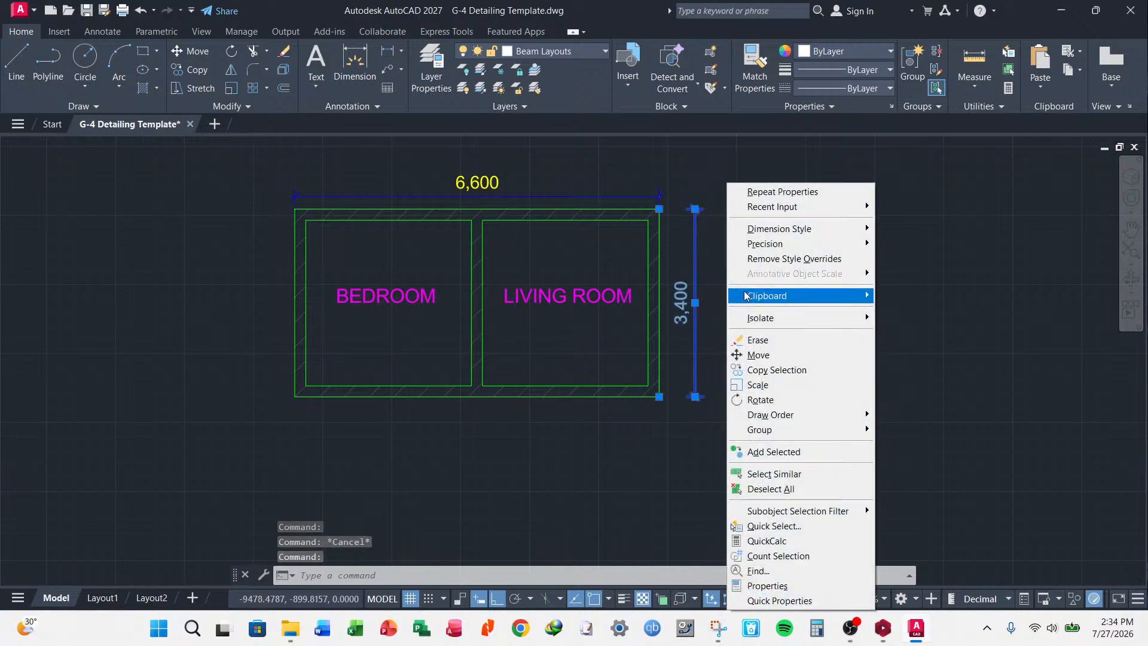
click(772, 451)
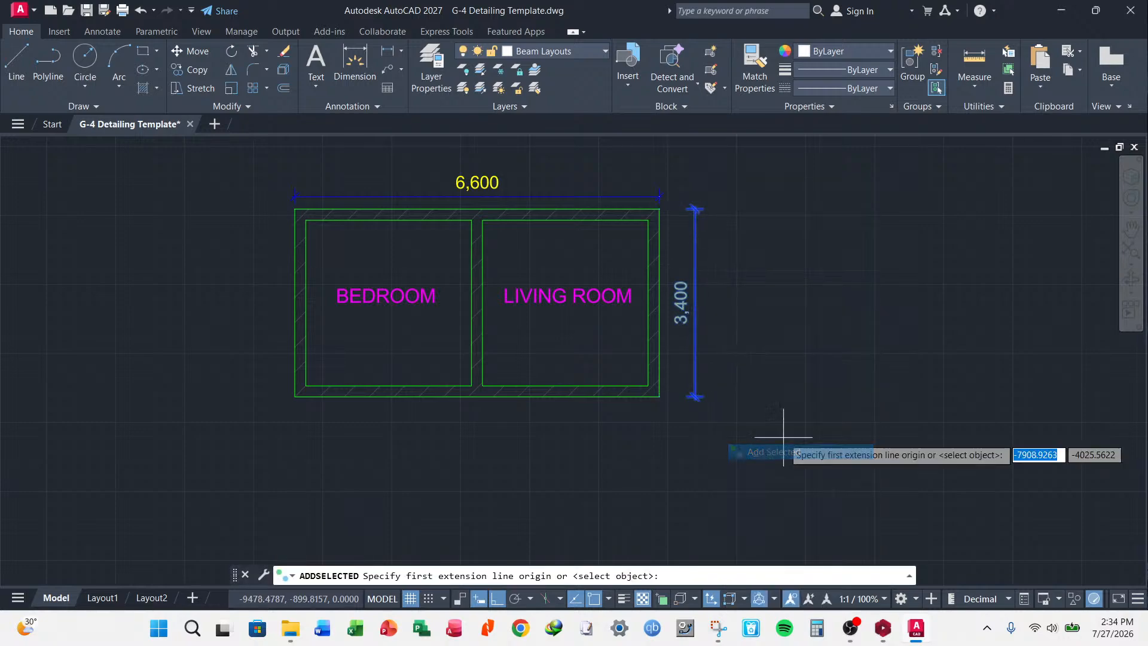
click(296, 396)
click(659, 397)
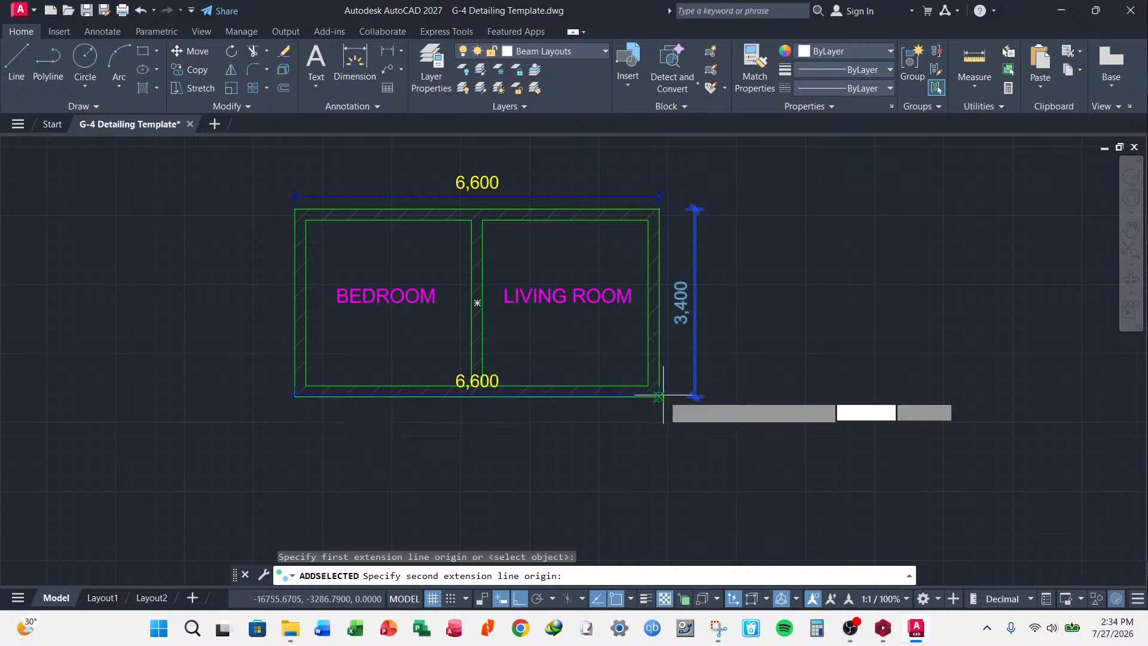
click(499, 437)
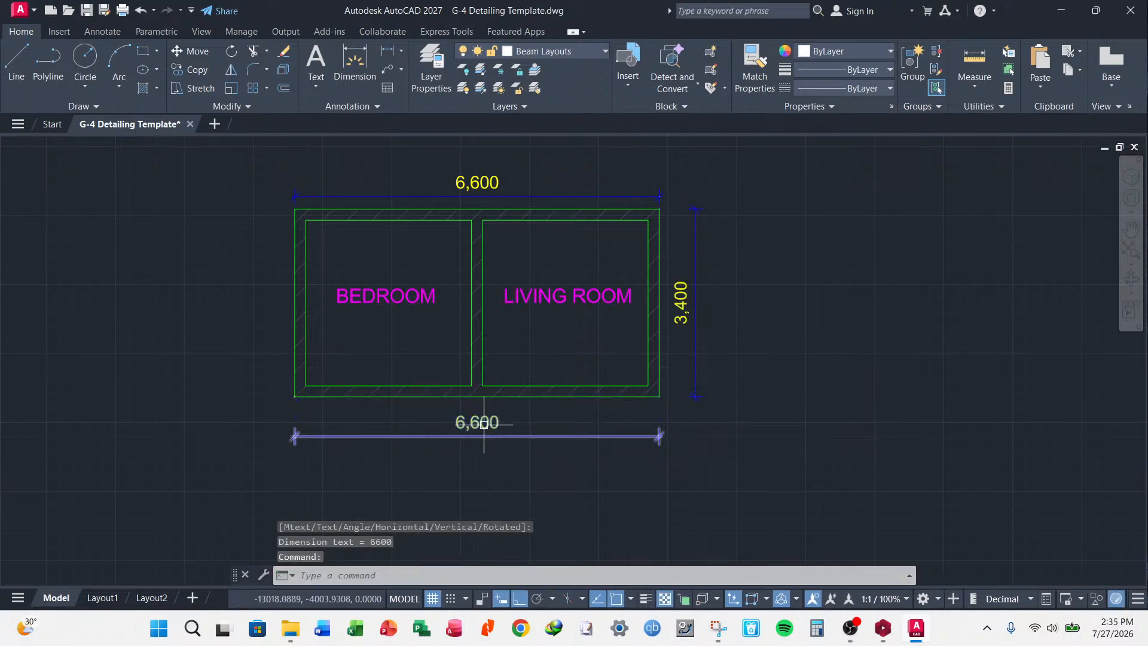
click(483, 424)
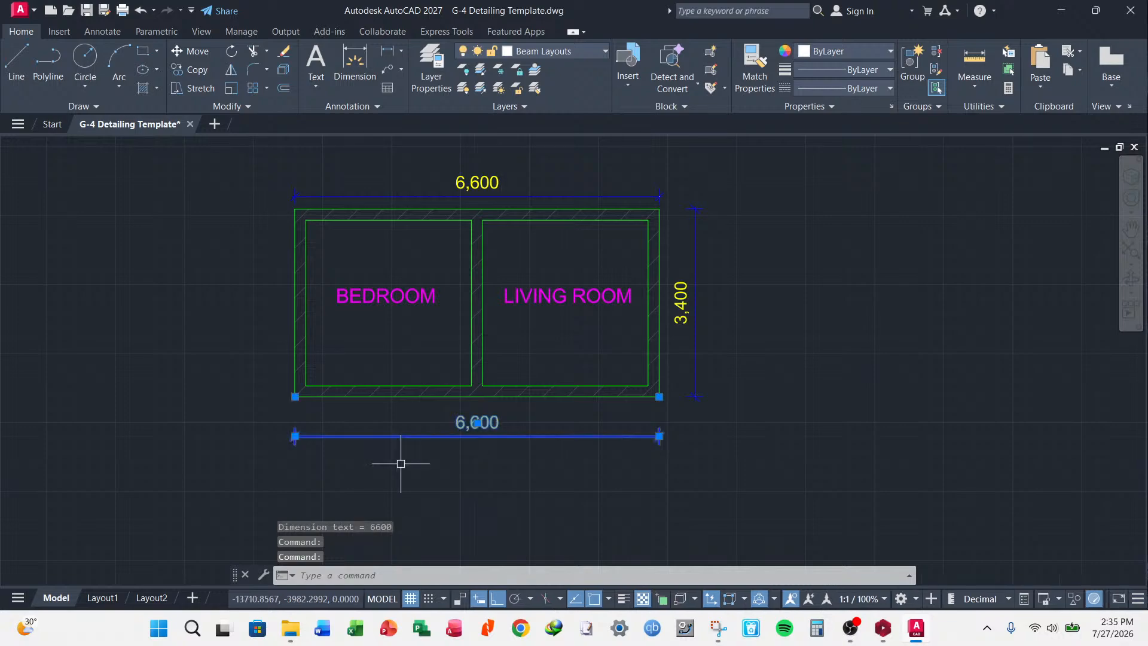
- Replace the overall dimension below the plan with a wall-thickness dimension at its lower-left corner, using Add Selected on the vertical dimension
key(Delete)
click(696, 318)
right_click(721, 282)
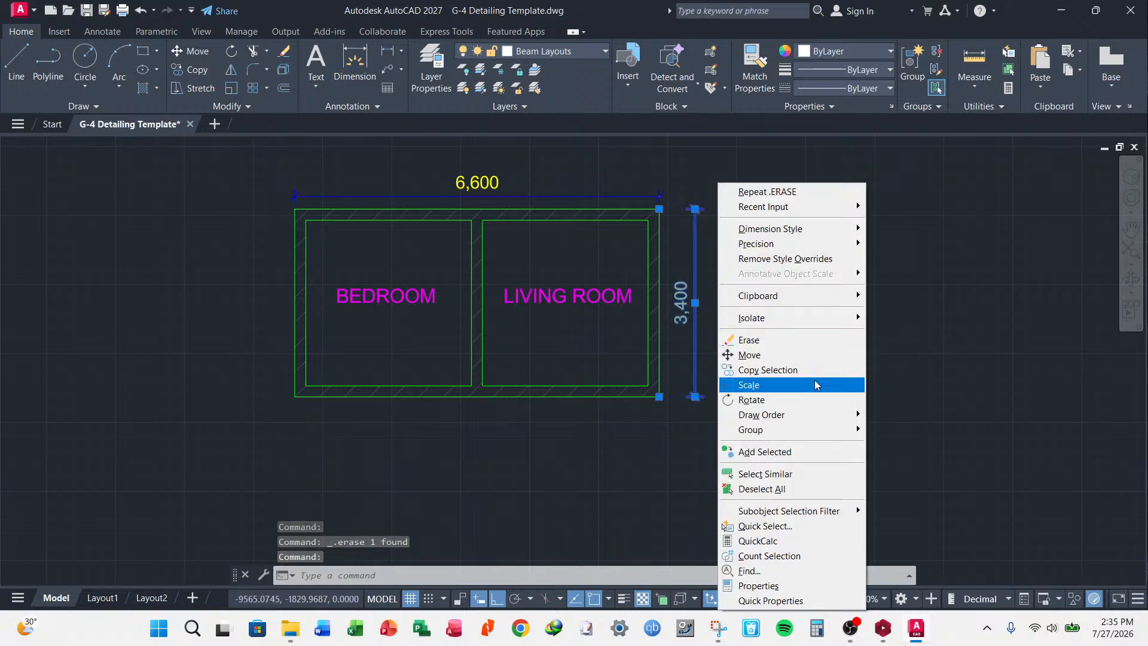
click(787, 453)
scroll(285, 396, up, 2)
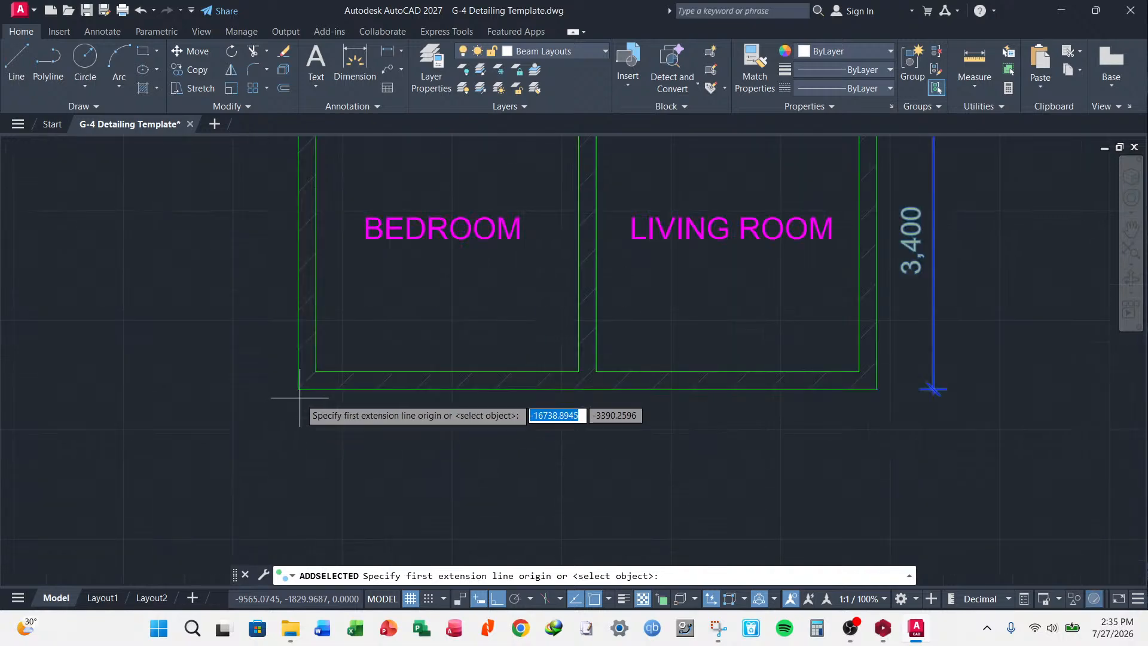
click(299, 389)
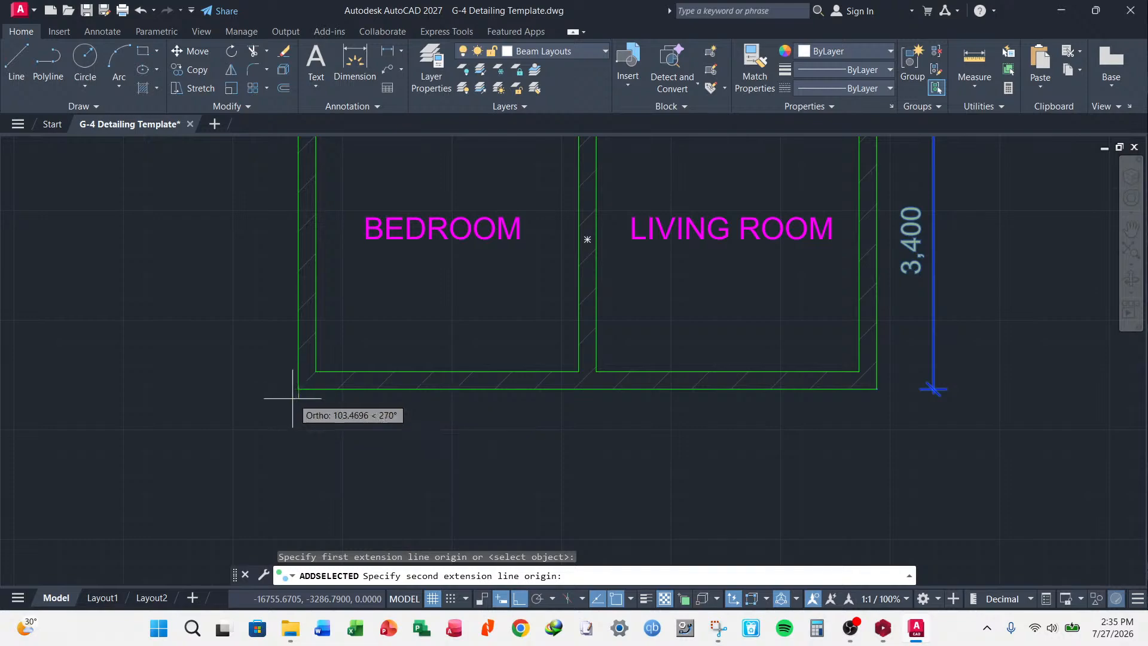
click(292, 398)
scroll(299, 392, up, 4)
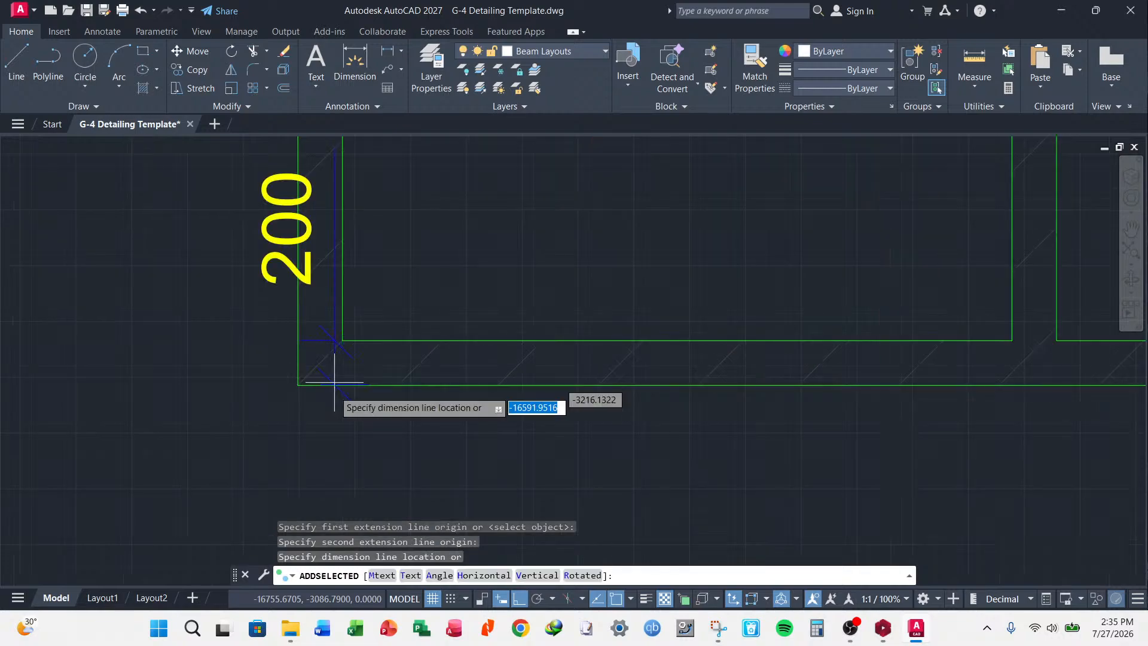
scroll(326, 412, down, 2)
click(328, 446)
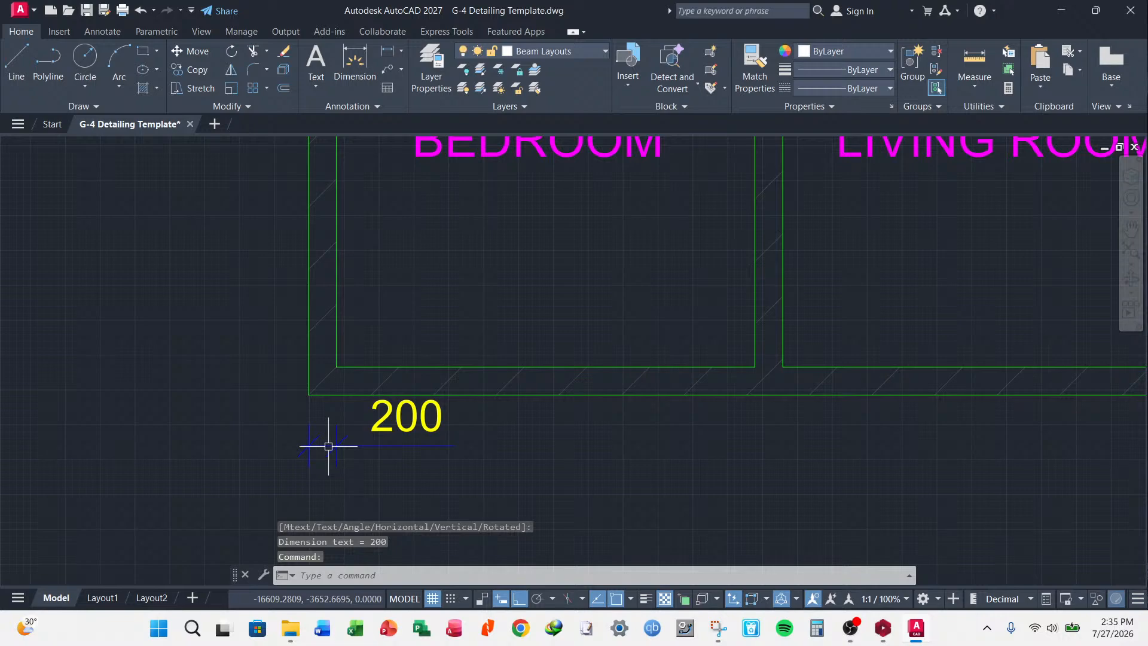
- Move the lower-left wall-thickness dimension's text and dimension line together to about 500 mm below the outer wall face
click(328, 446)
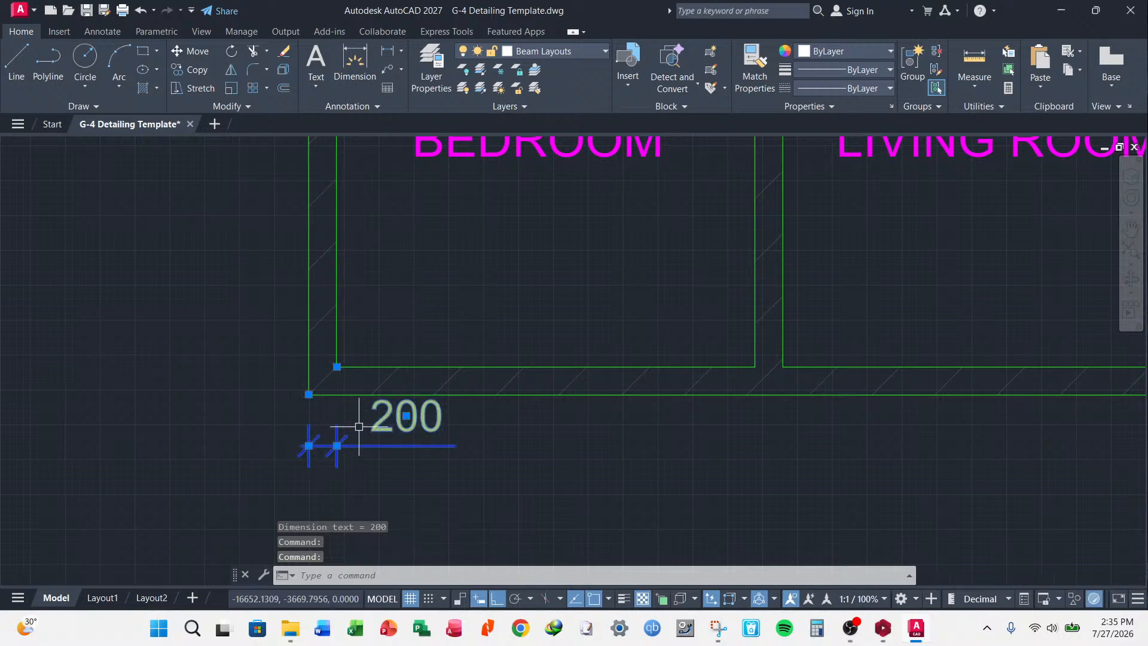
mouse_move(409, 420)
click(472, 458)
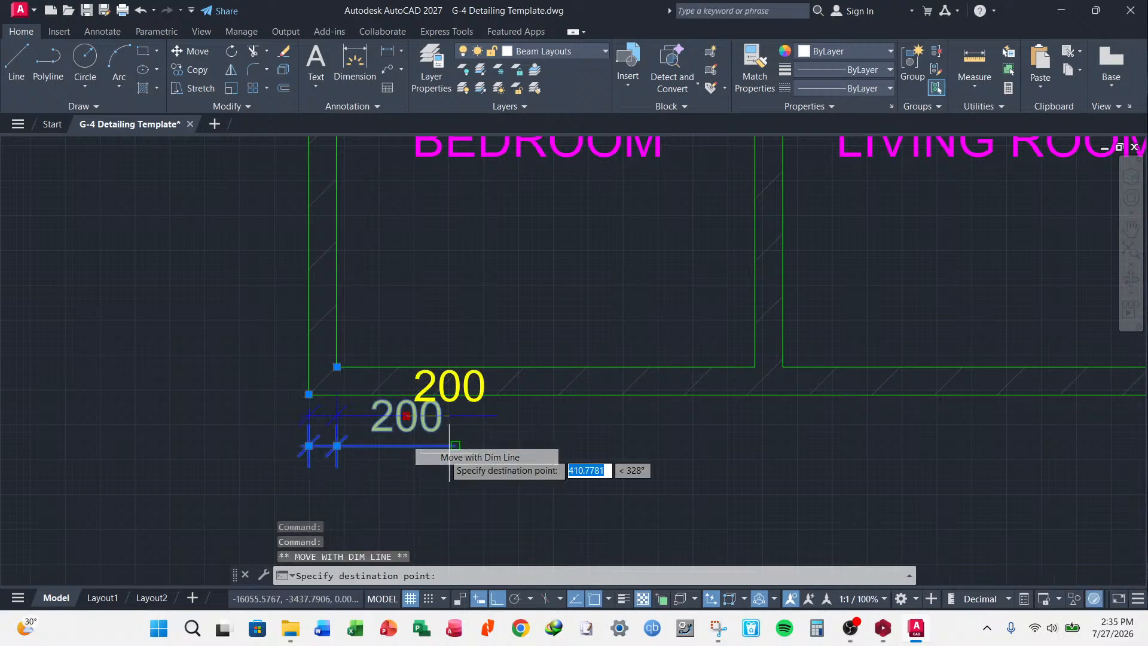
click(411, 466)
right_click(412, 477)
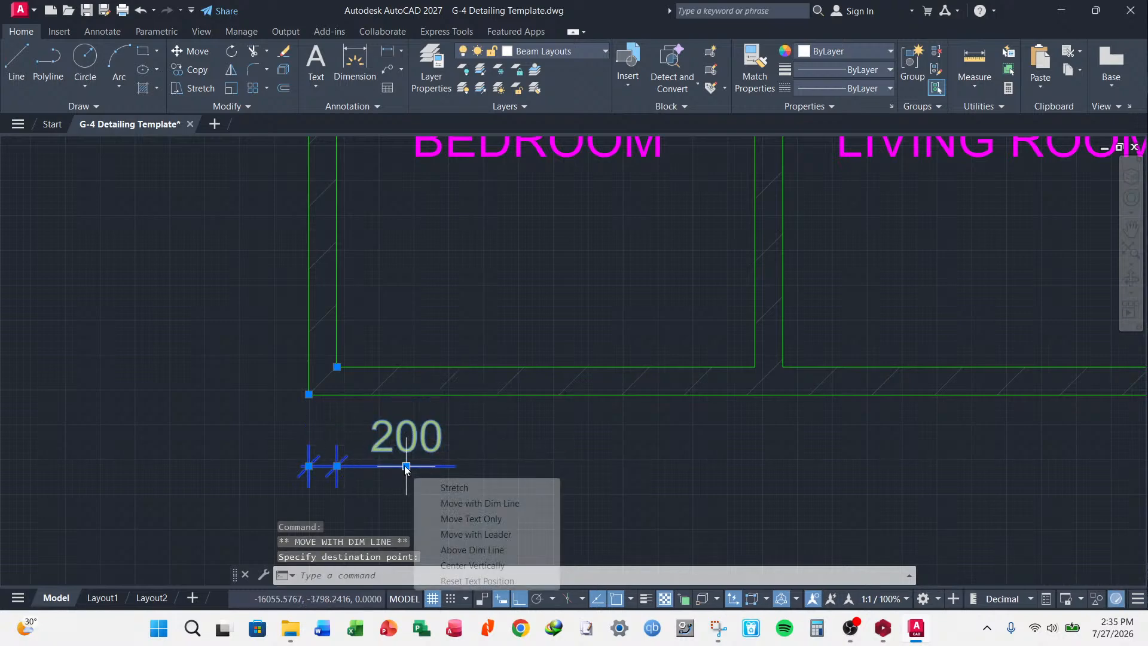
key(Escape)
- Continue the wall-thickness dimension along the bottom wall through the bedroom width, partition thickness, living room width and right wall thickness
mouse_move(337, 467)
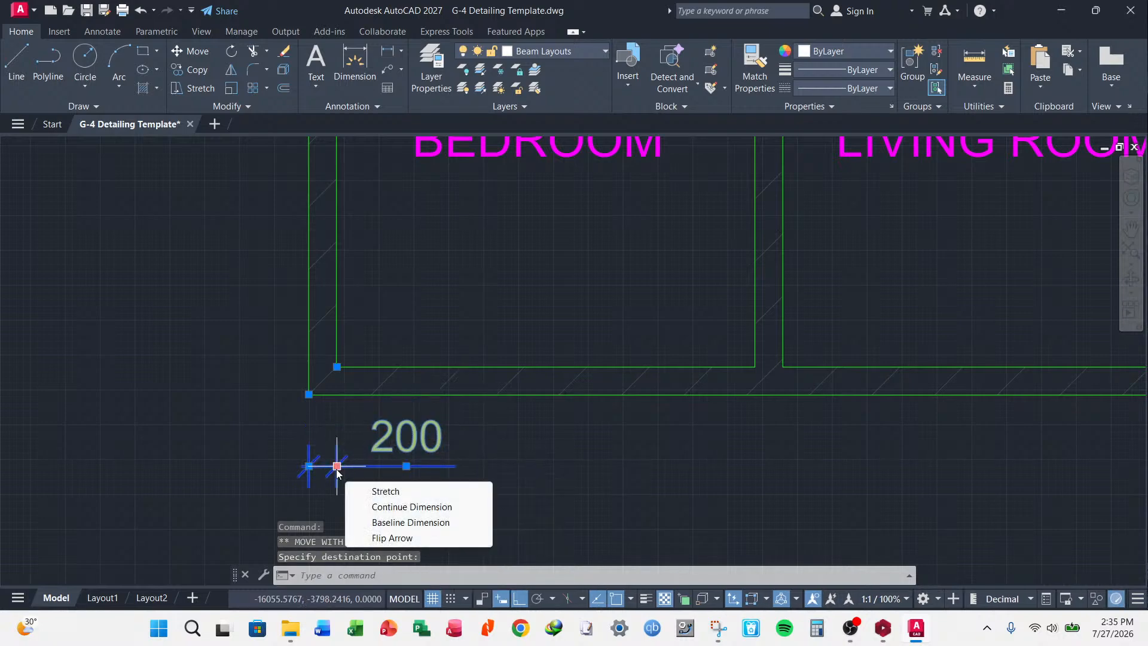
click(412, 506)
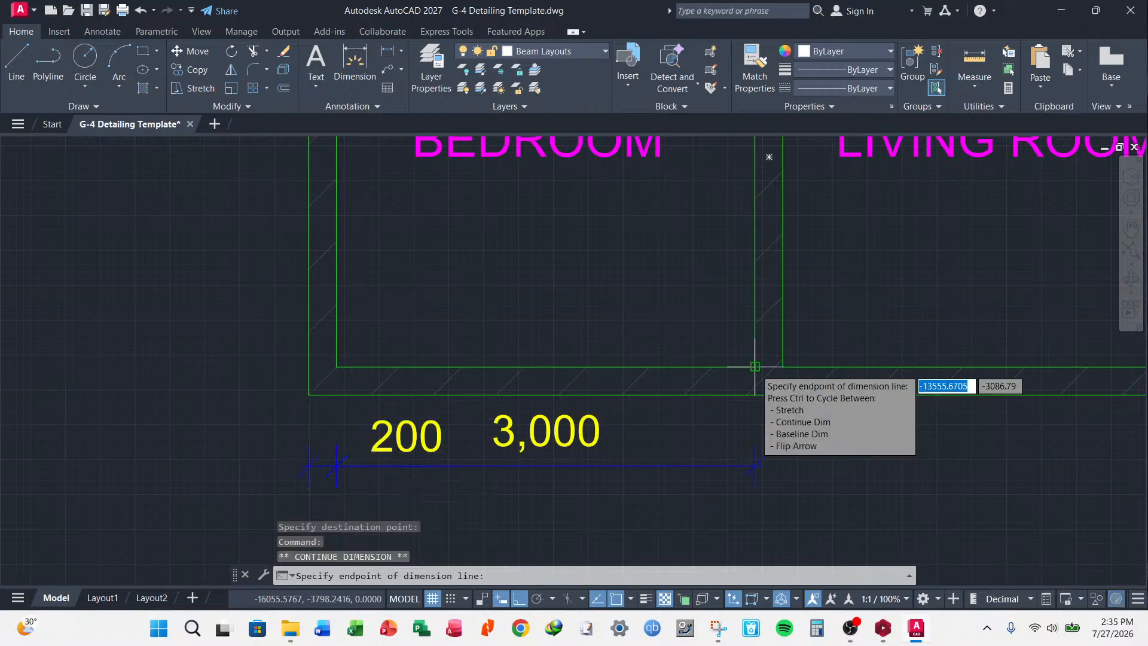
click(782, 366)
scroll(718, 388, down, 5)
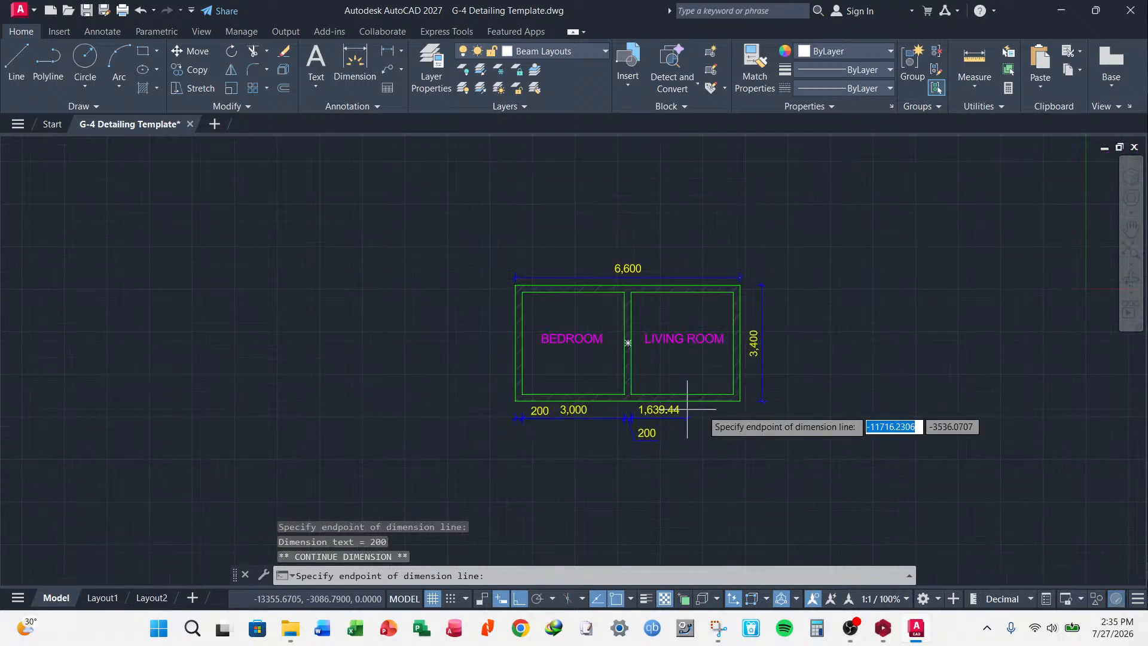
scroll(709, 408, up, 2)
click(772, 372)
click(788, 388)
key(Escape)
key(Escape)
scroll(641, 316, down, 2)
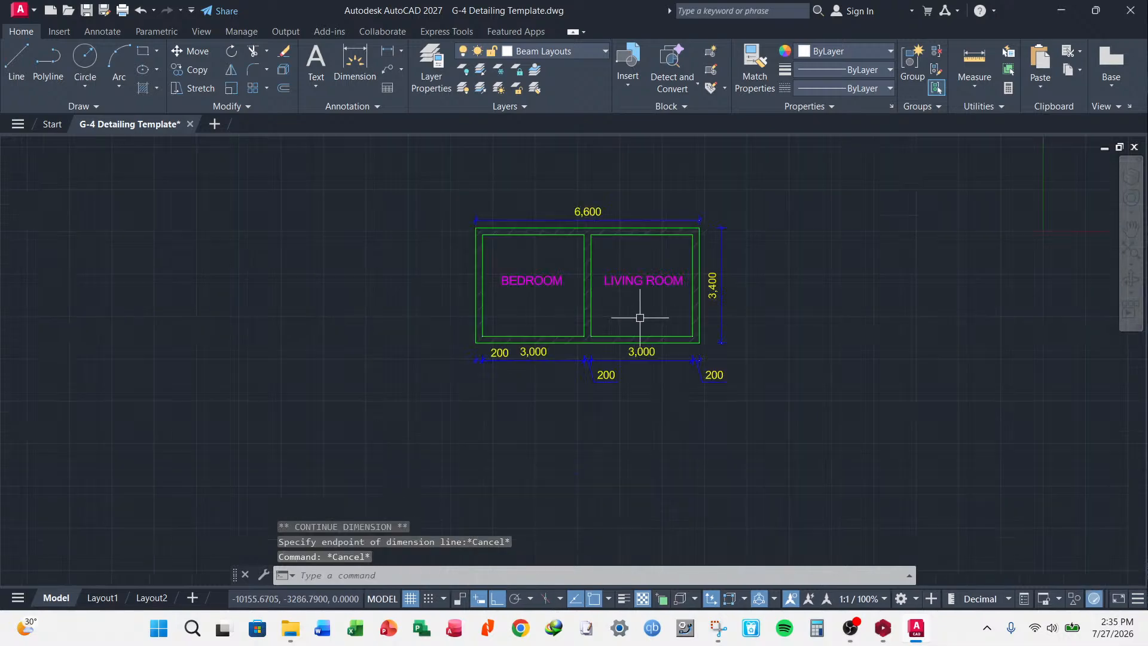
scroll(506, 353, up, 4)
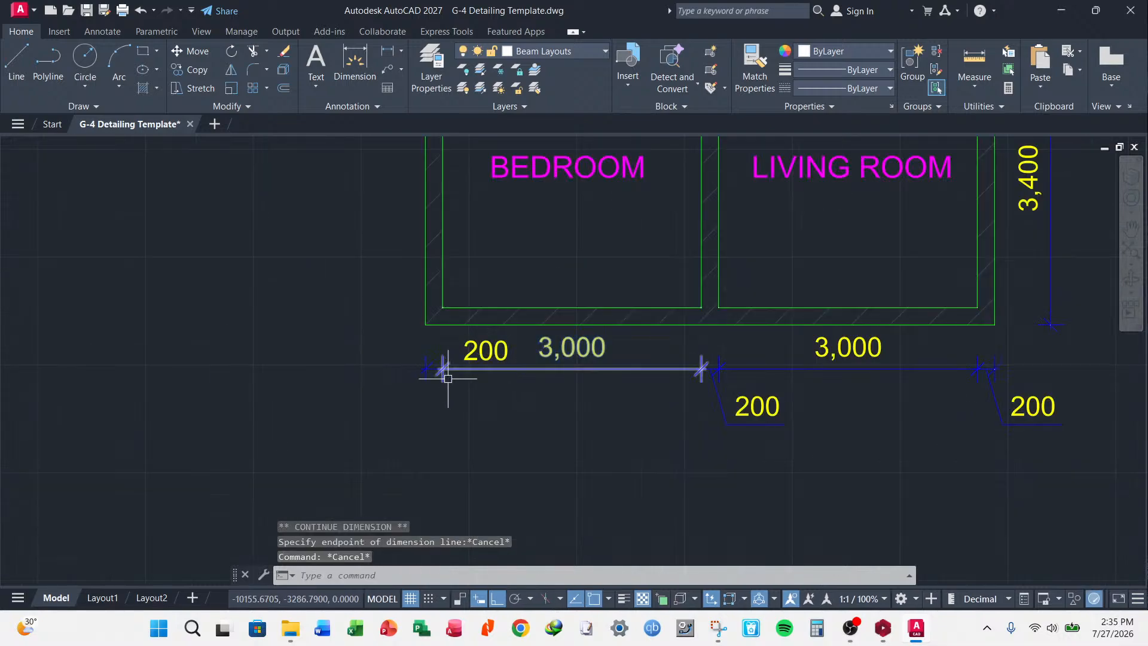
scroll(449, 374, down, 6)
scroll(542, 405, up, 5)
scroll(520, 384, down, 4)
scroll(579, 393, up, 4)
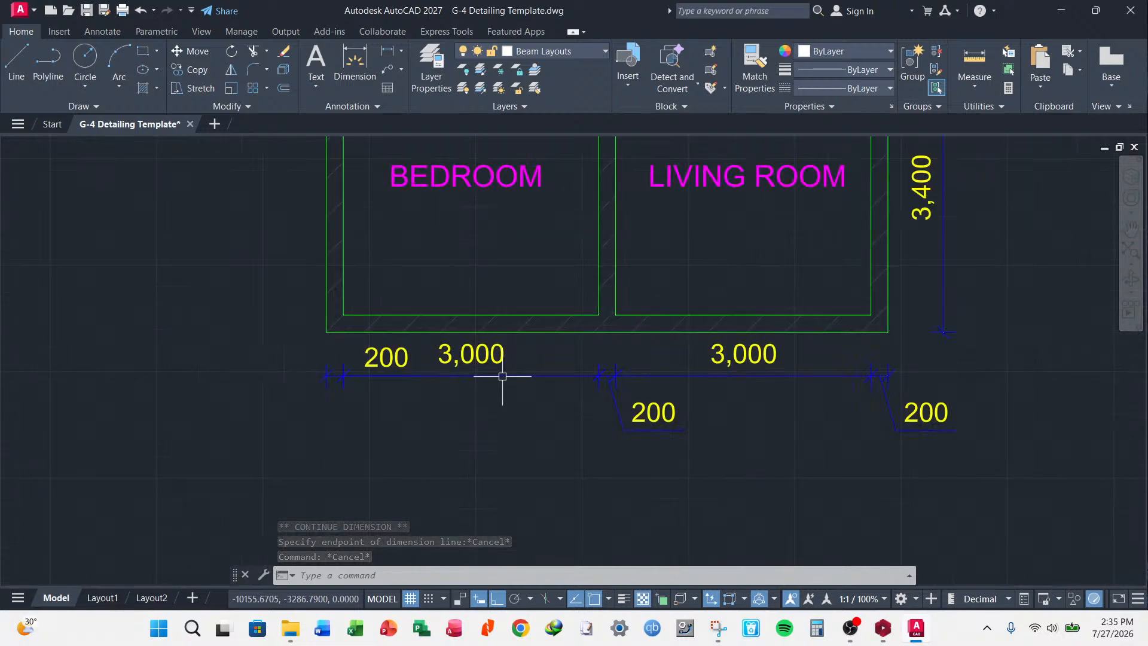
scroll(562, 365, down, 2)
scroll(566, 377, up, 2)
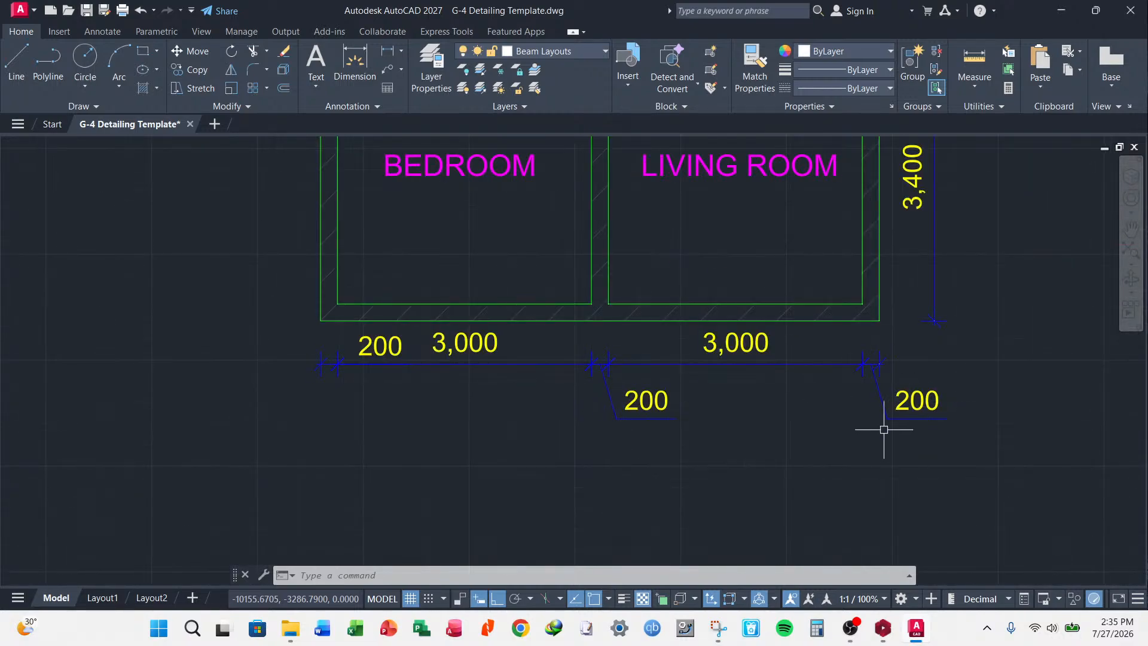
- Move the whole dimension chain below the plan farther from the bottom wall with Stretch Dimension Group
click(729, 366)
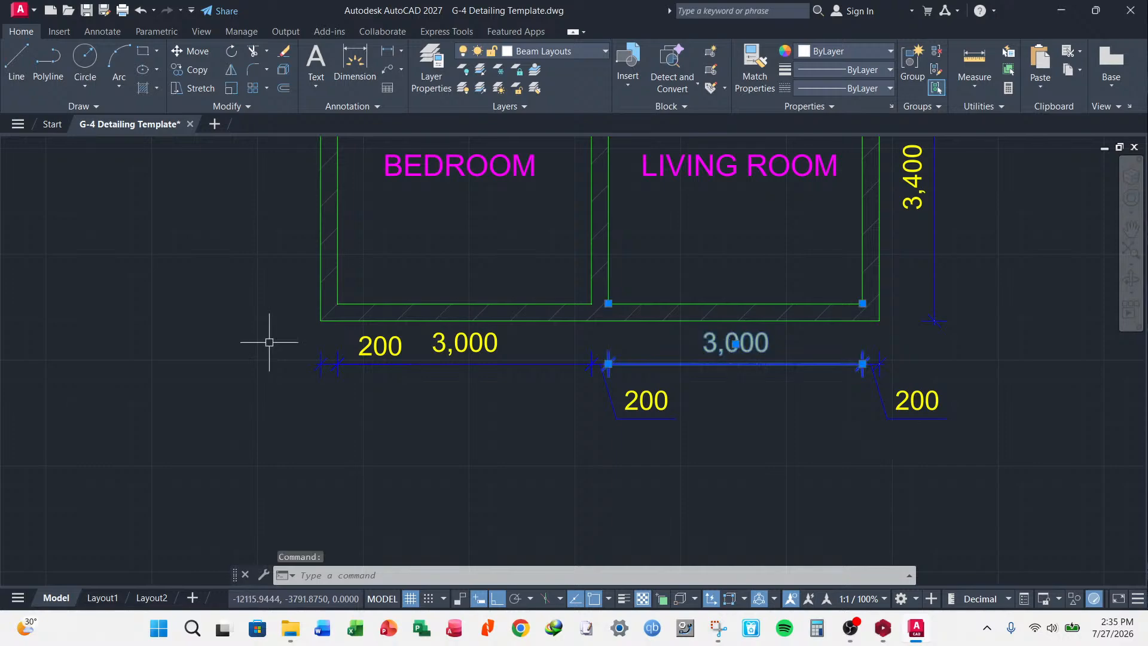
mouse_move(861, 363)
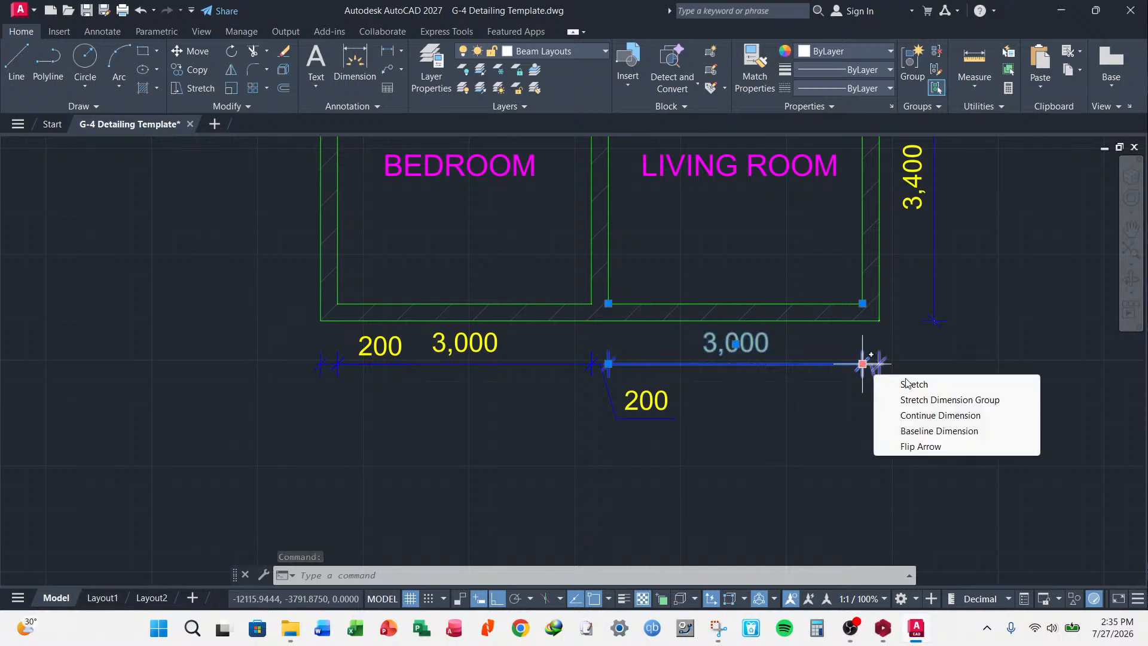
click(939, 400)
click(843, 413)
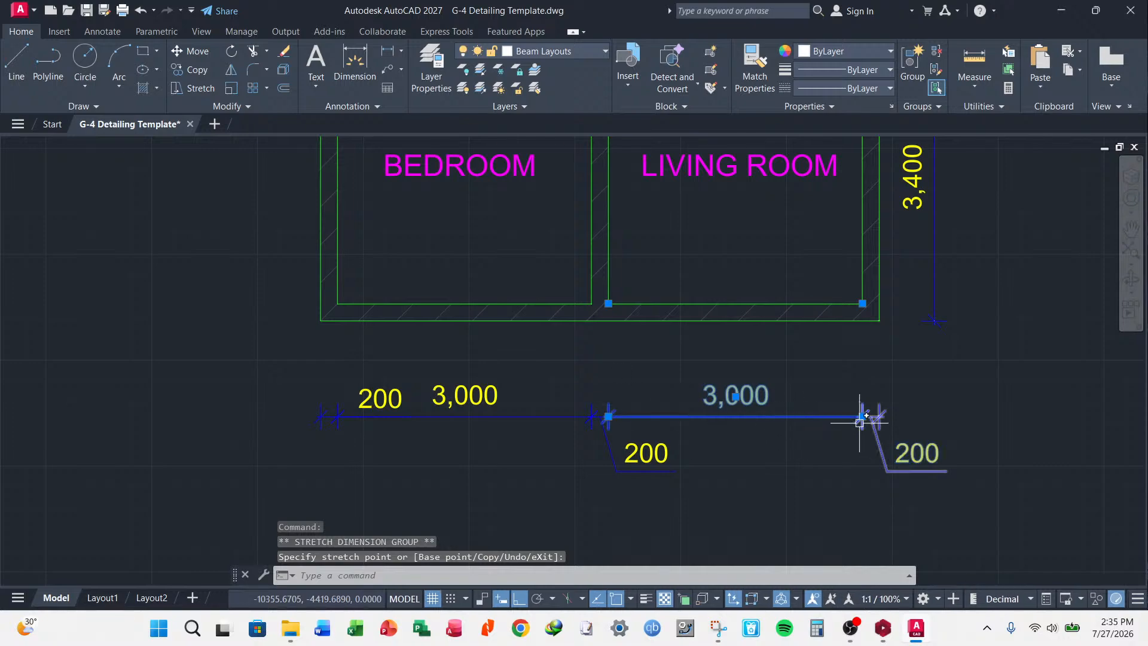
- Turn off object snap and stretch the bottom dimension group back up to about 700 mm below the outer wall face
mouse_move(862, 416)
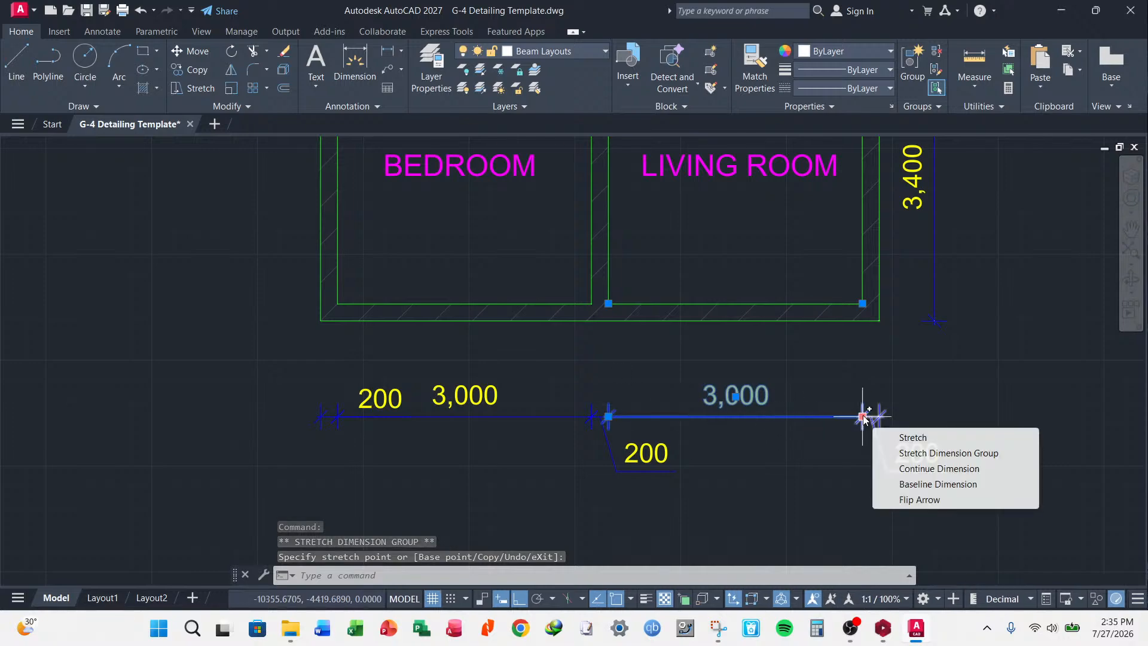
click(862, 417)
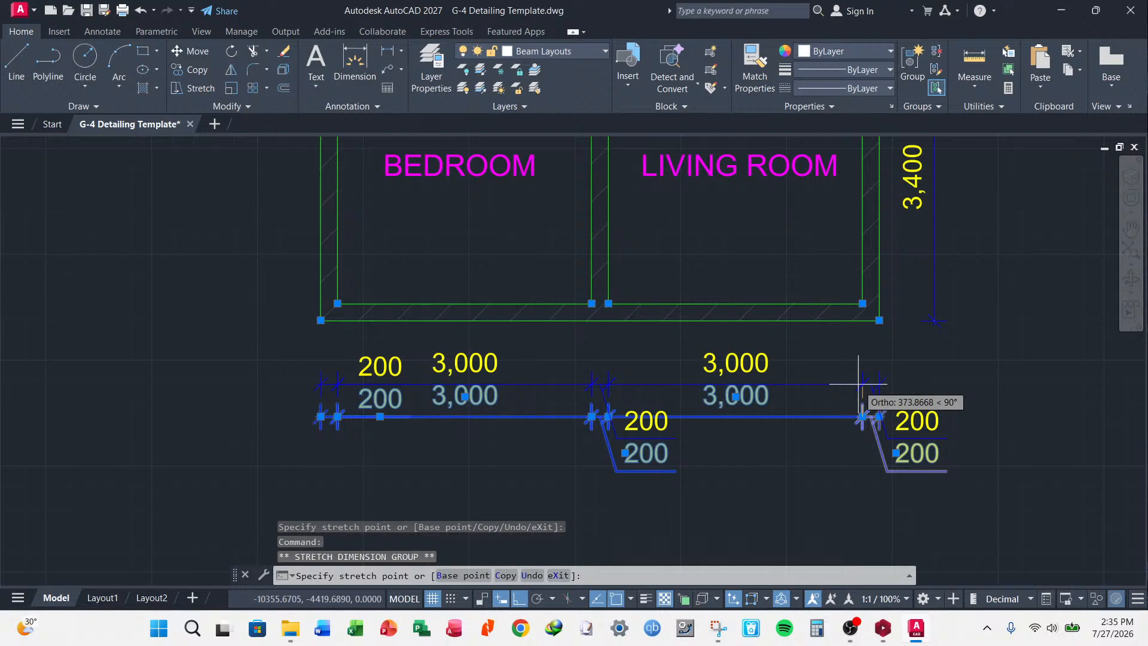
key(F3)
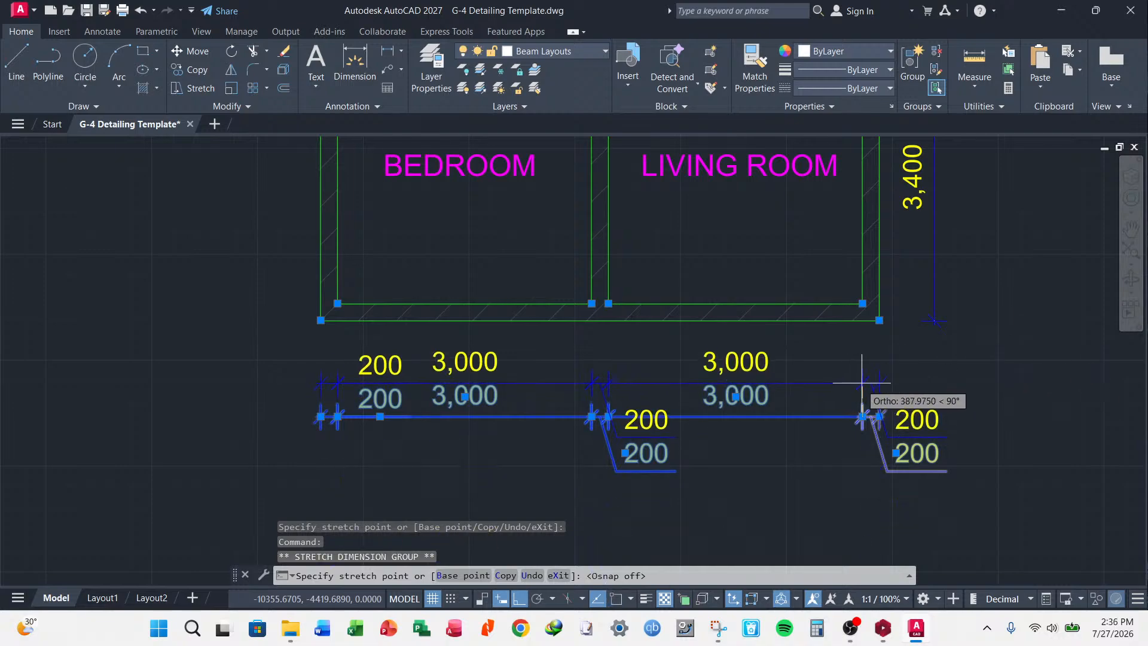
click(862, 381)
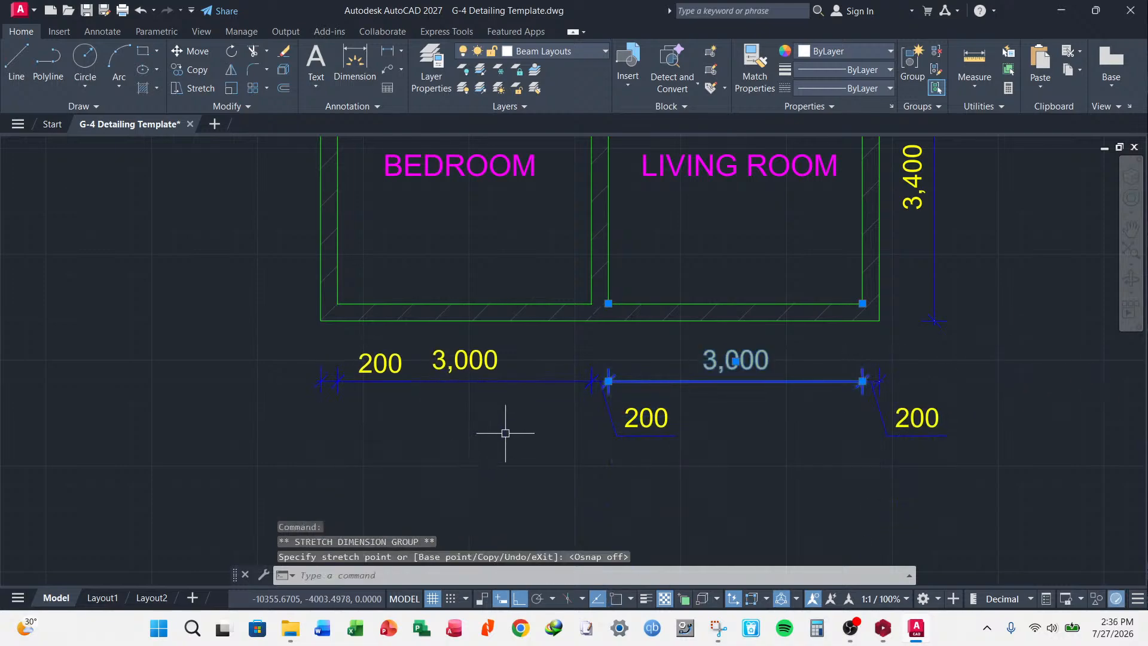
key(Escape)
key(Escape)
key(Escape)
scroll(526, 390, down, 6)
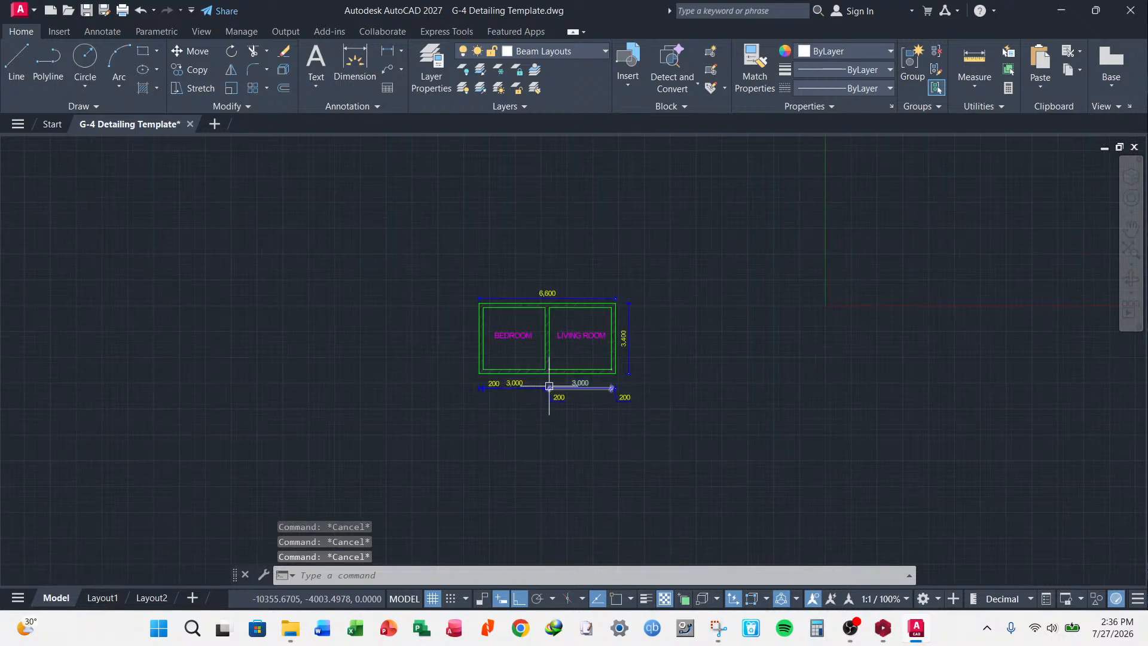
scroll(546, 380, up, 8)
scroll(617, 392, down, 6)
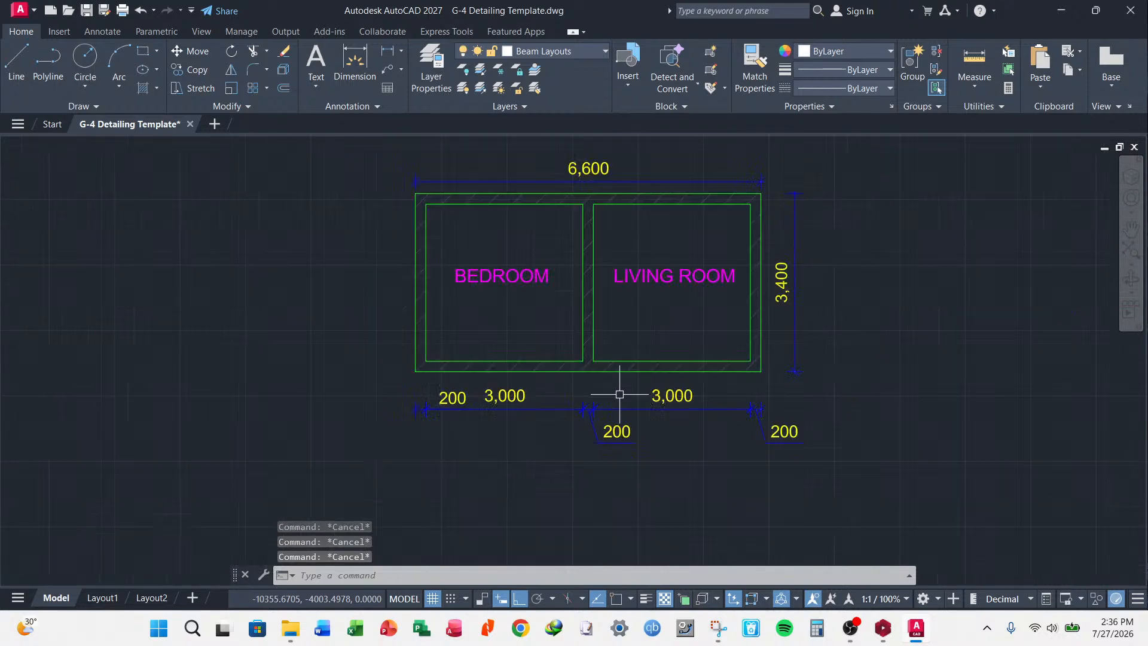
scroll(711, 419, up, 2)
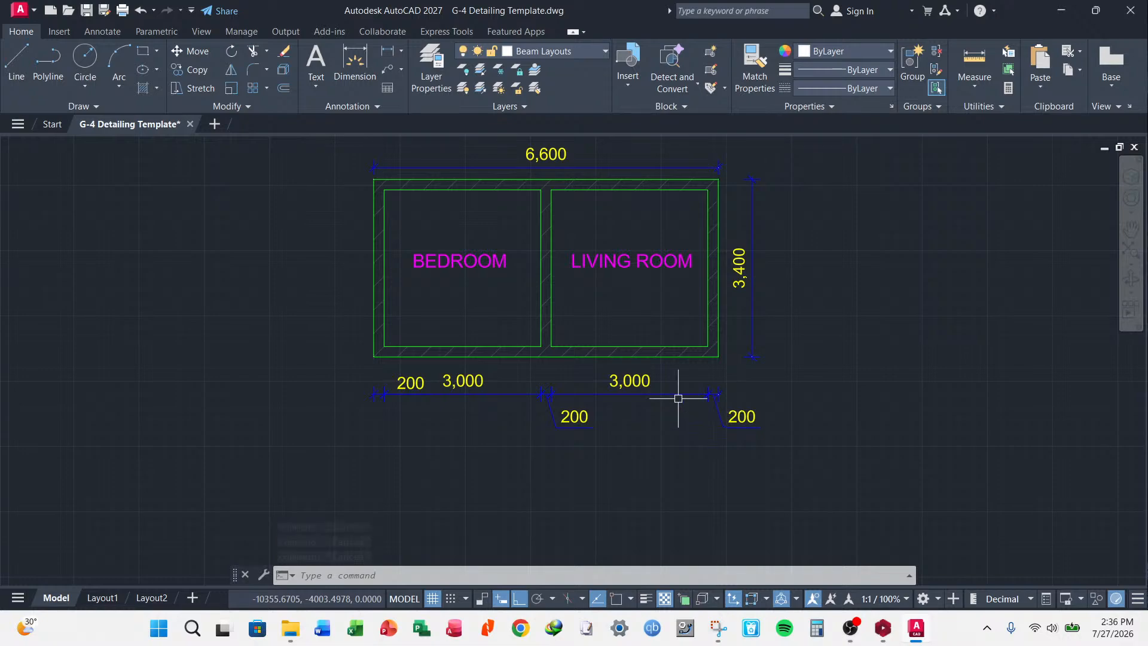
key(Escape)
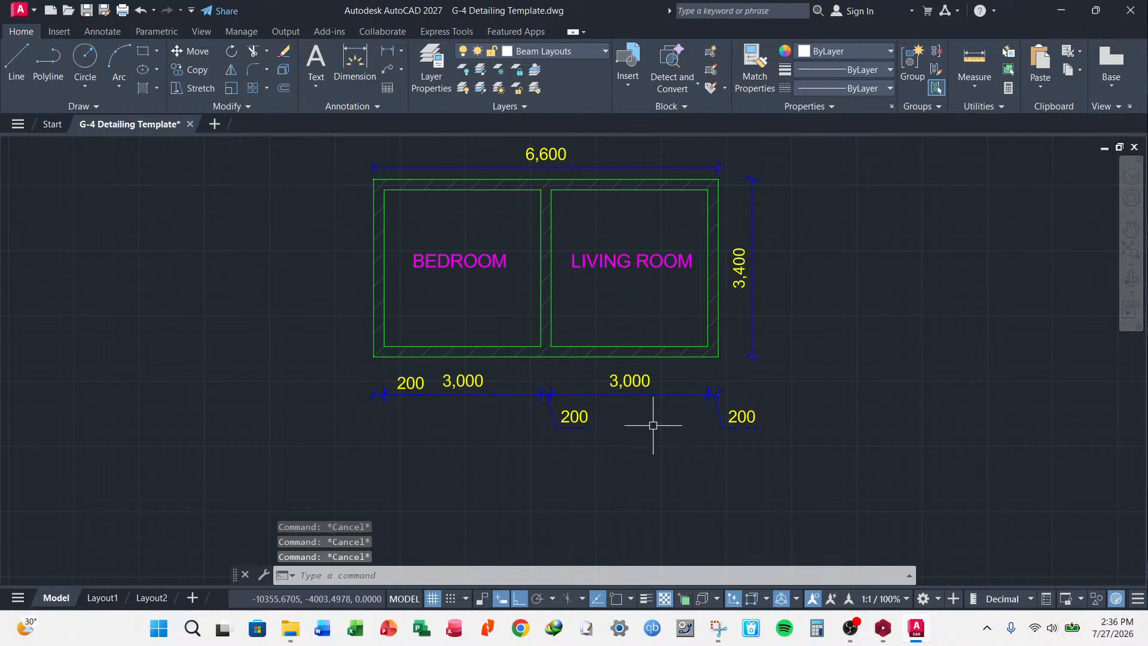
- Turn off Ortho and use Move Text Only to centre the left wall-thickness dimension's text above its own extension lines
scroll(573, 423, up, 4)
scroll(591, 418, down, 4)
scroll(449, 400, up, 4)
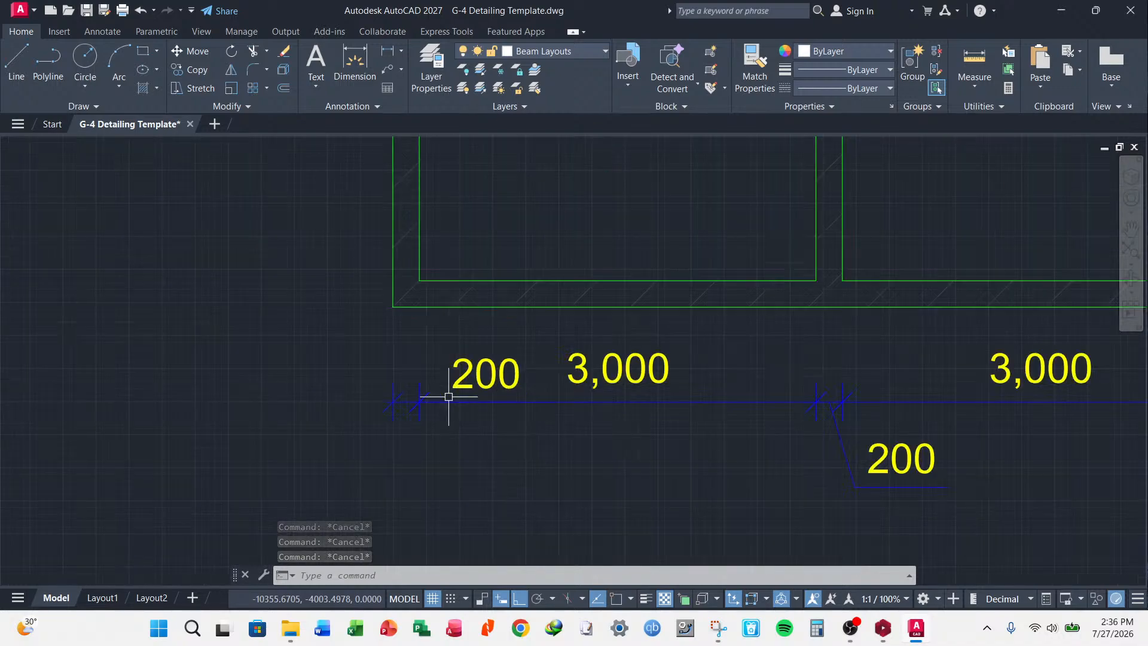
click(485, 373)
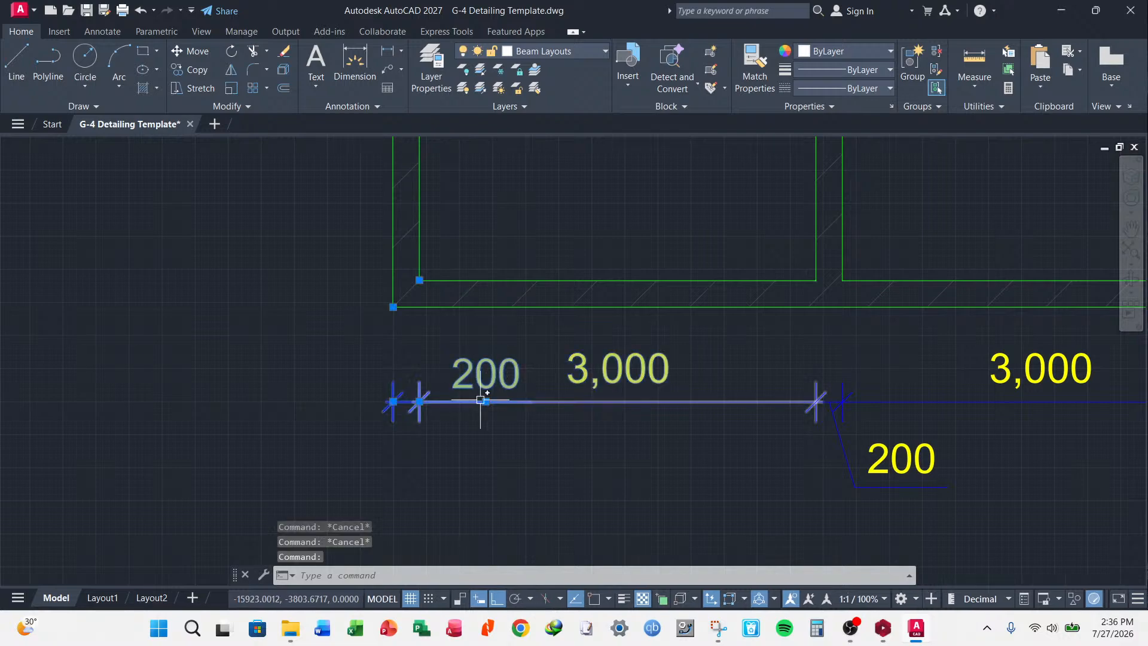
key(Escape)
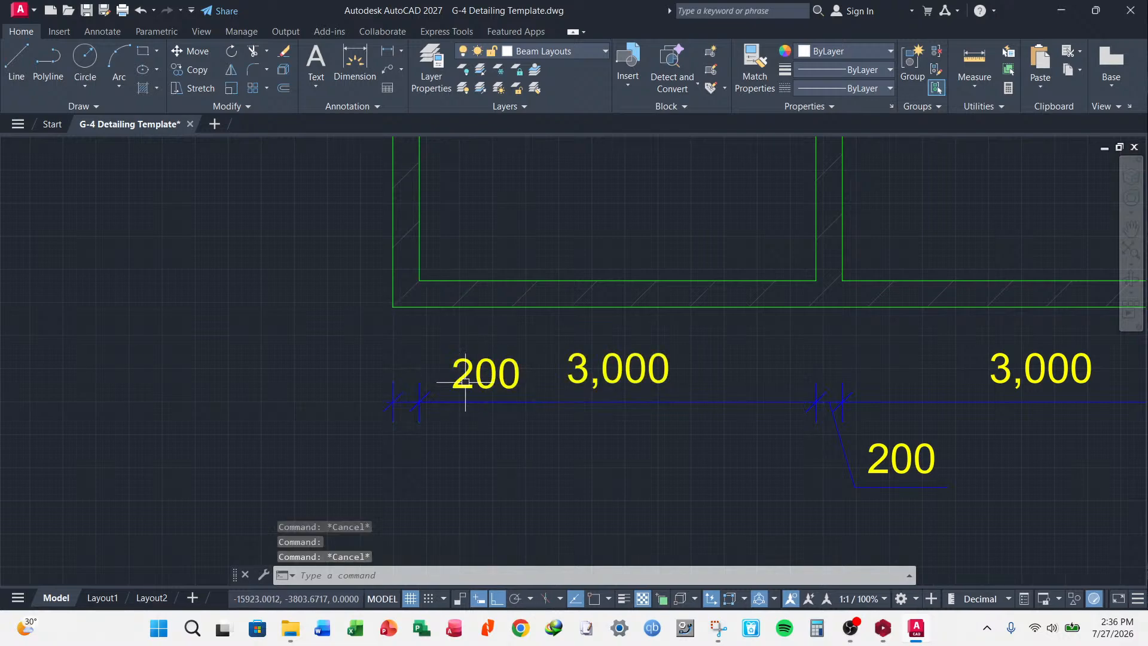
click(470, 368)
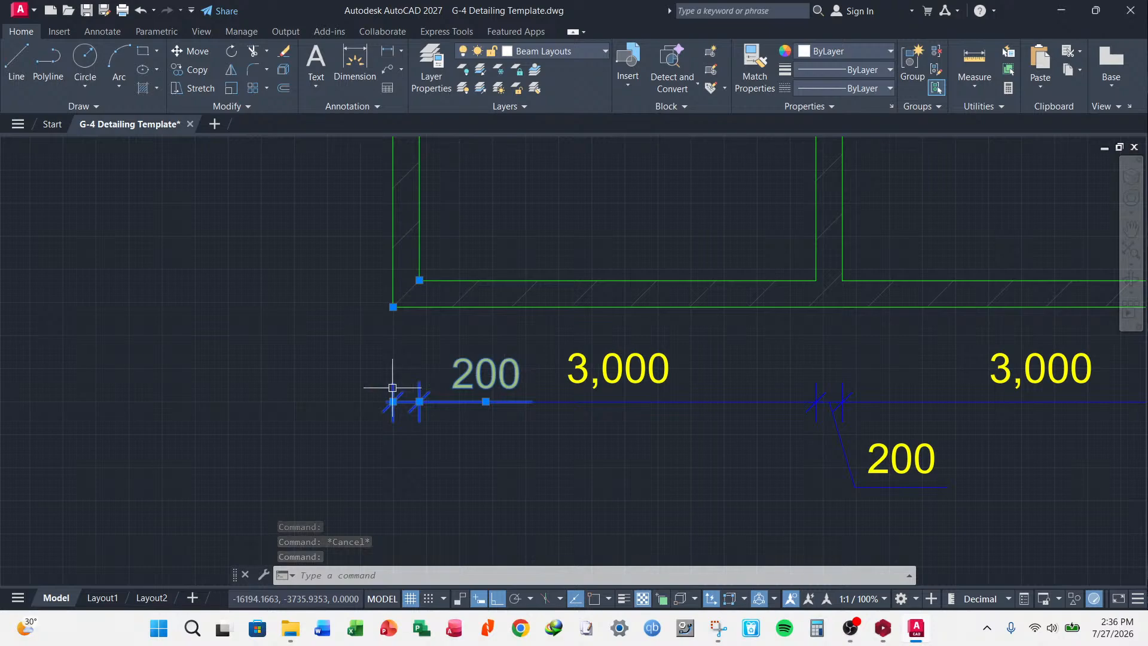
mouse_move(486, 402)
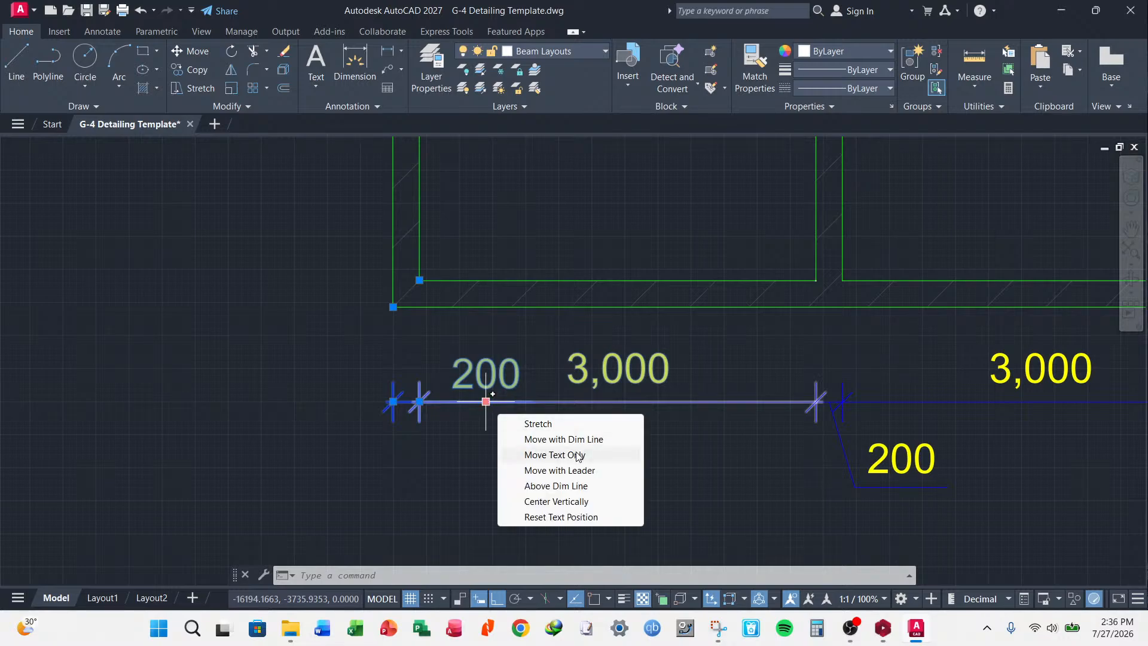
click(562, 459)
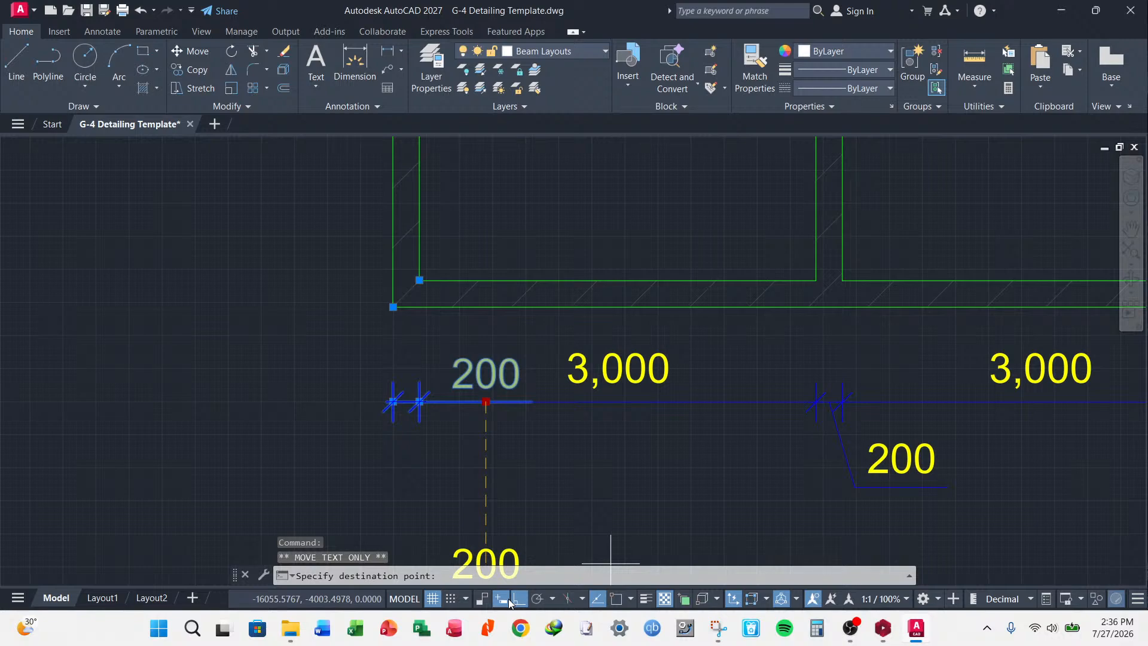
click(518, 598)
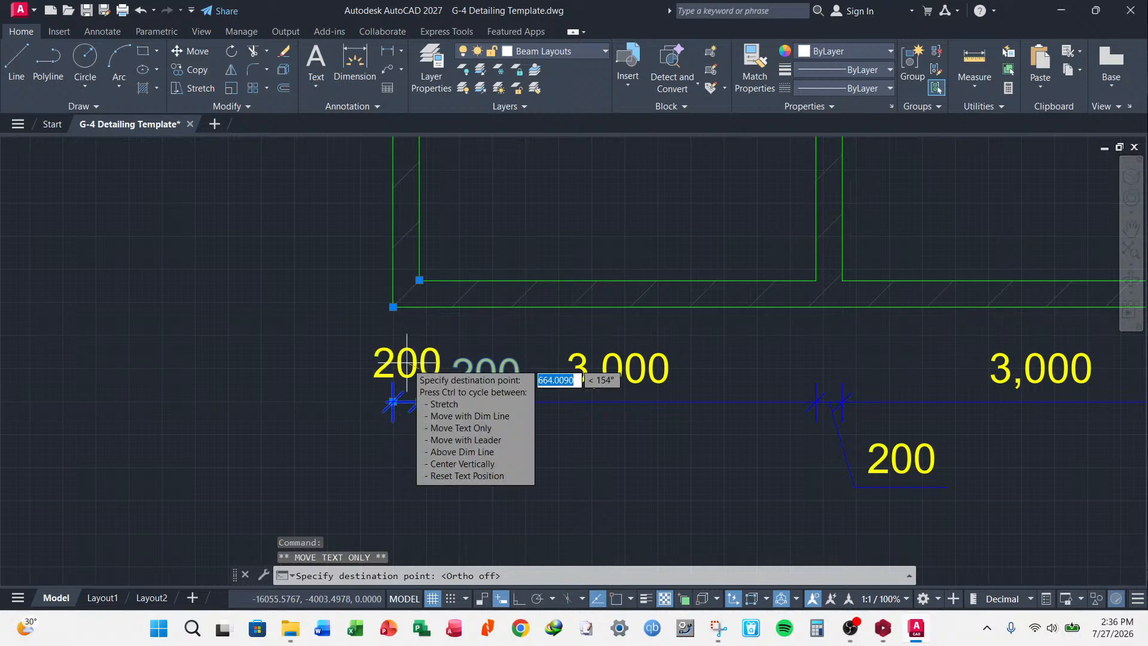
click(407, 364)
- Move the partition wall-thickness dimension's text from its leader to above the dimension line, centred on the partition
click(897, 460)
click(868, 457)
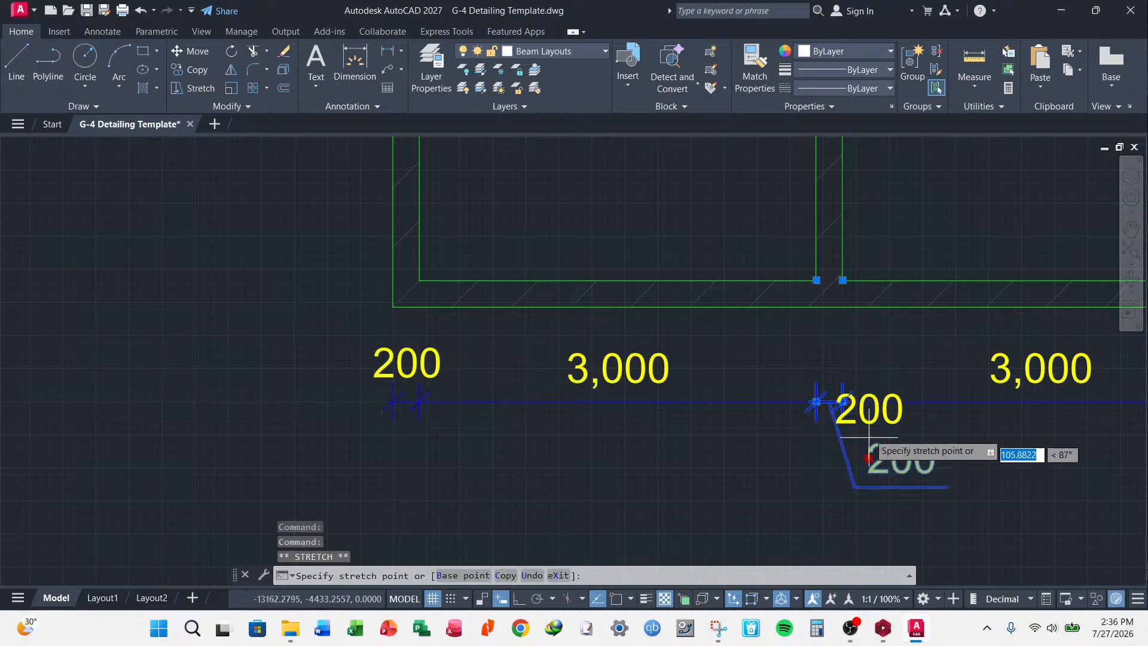
click(828, 376)
scroll(585, 377, down, 3)
scroll(762, 392, up, 3)
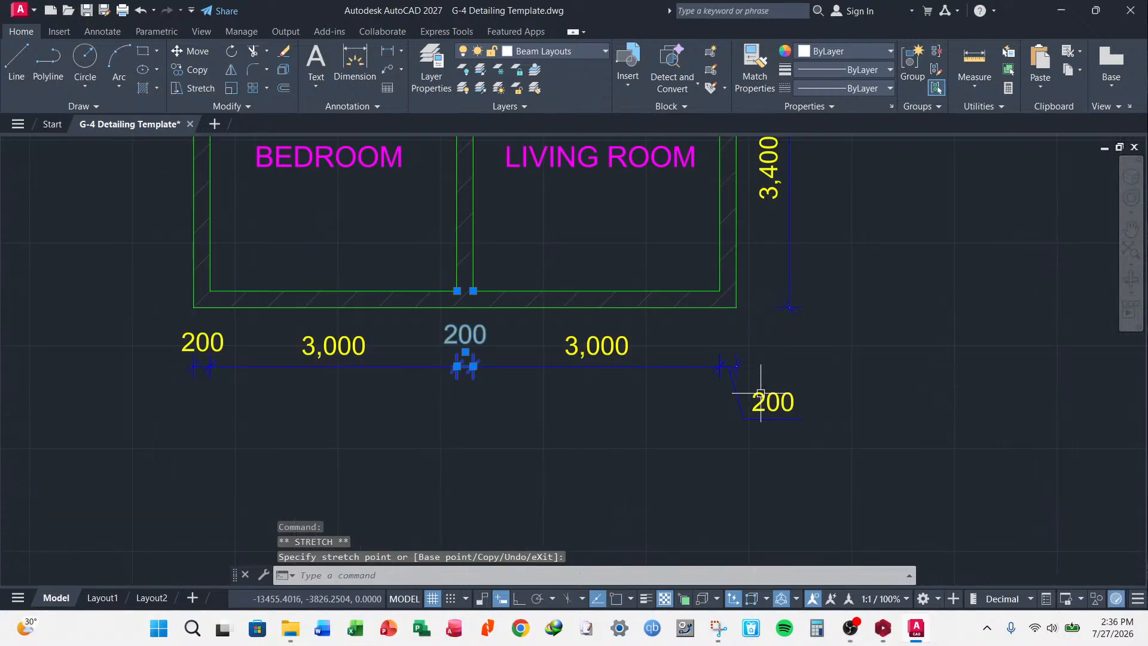
- Move the right outer wall-thickness dimension's text from its leader to above the dimension line, centred on the wall
key(Escape)
click(778, 408)
click(738, 389)
click(747, 407)
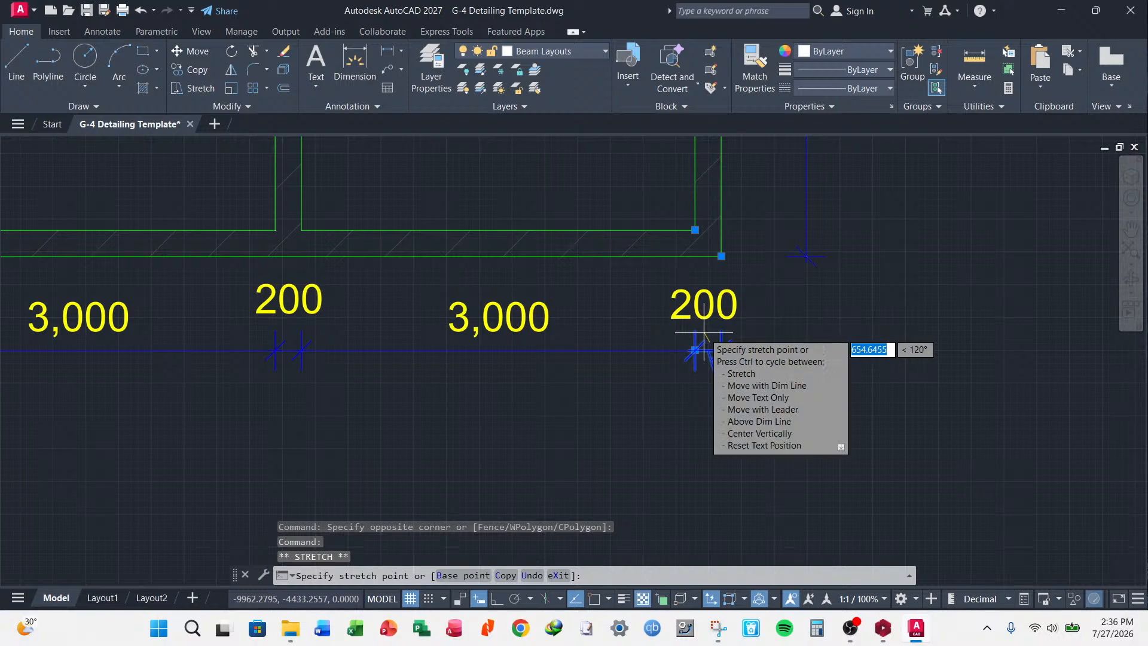
key(Escape)
scroll(808, 351, down, 6)
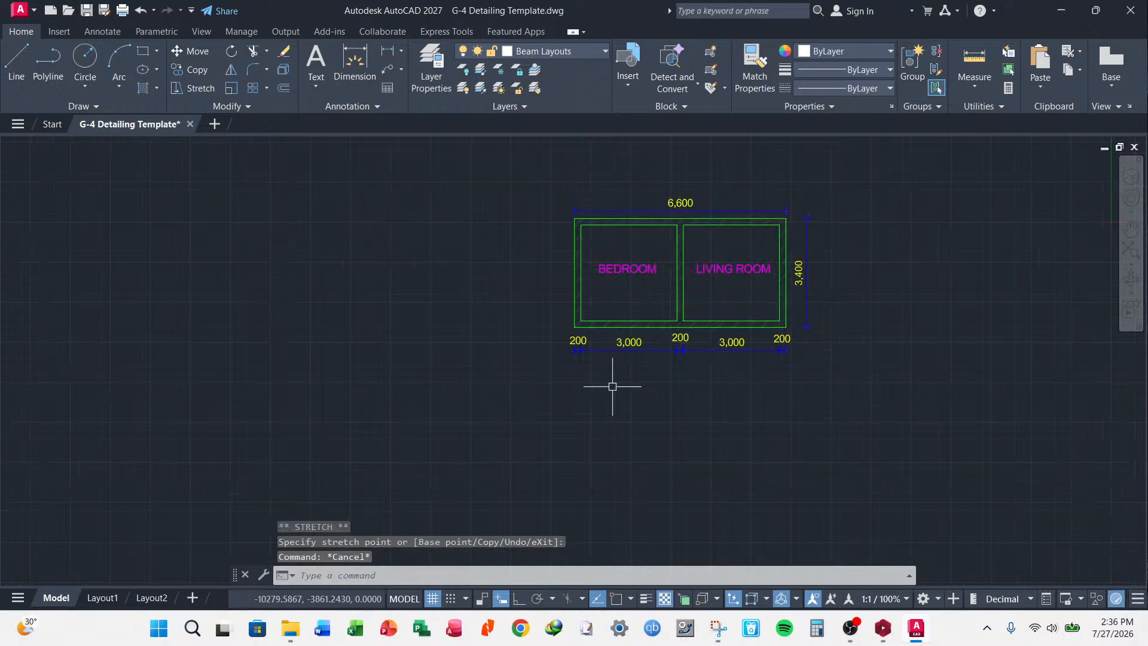
key(Escape)
- Turn on object snap and use Add Selected on the bedroom's width dimension to dimension its inner height, placed outside the plan's left wall
scroll(770, 292, down, 2)
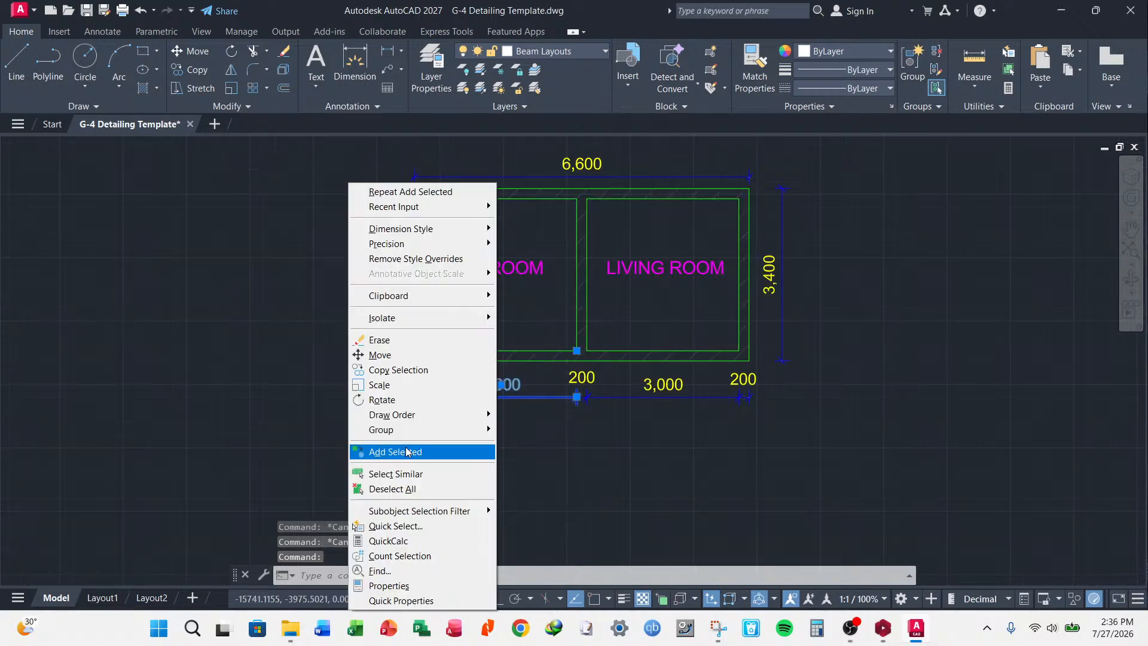
click(407, 451)
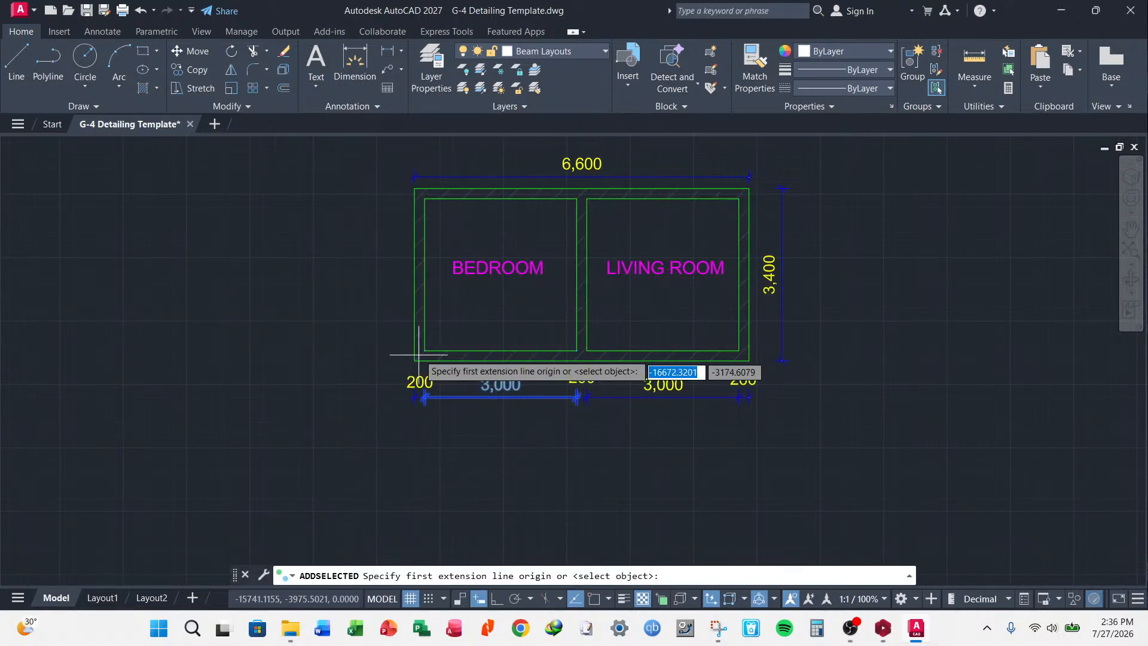
click(593, 598)
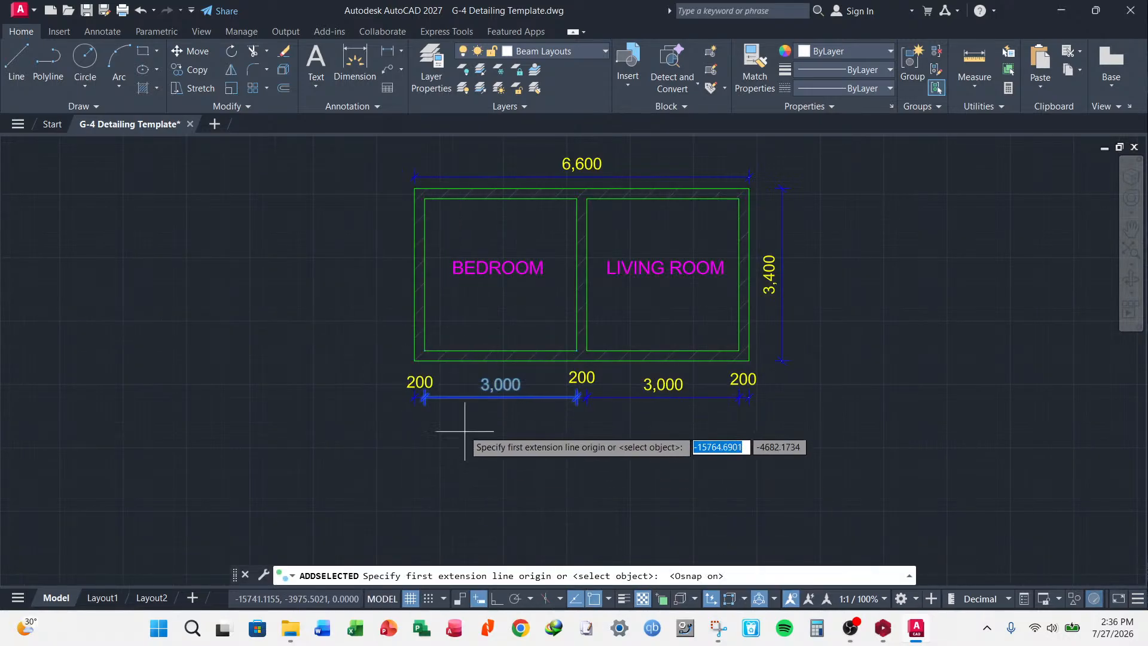
click(415, 361)
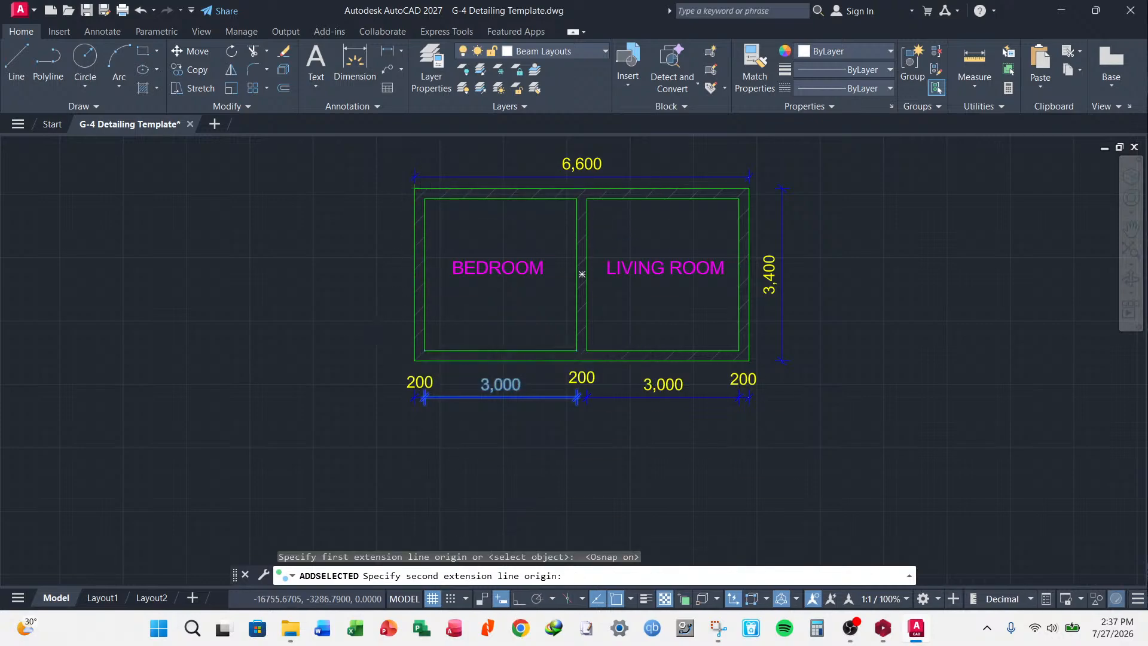
right_click(469, 387)
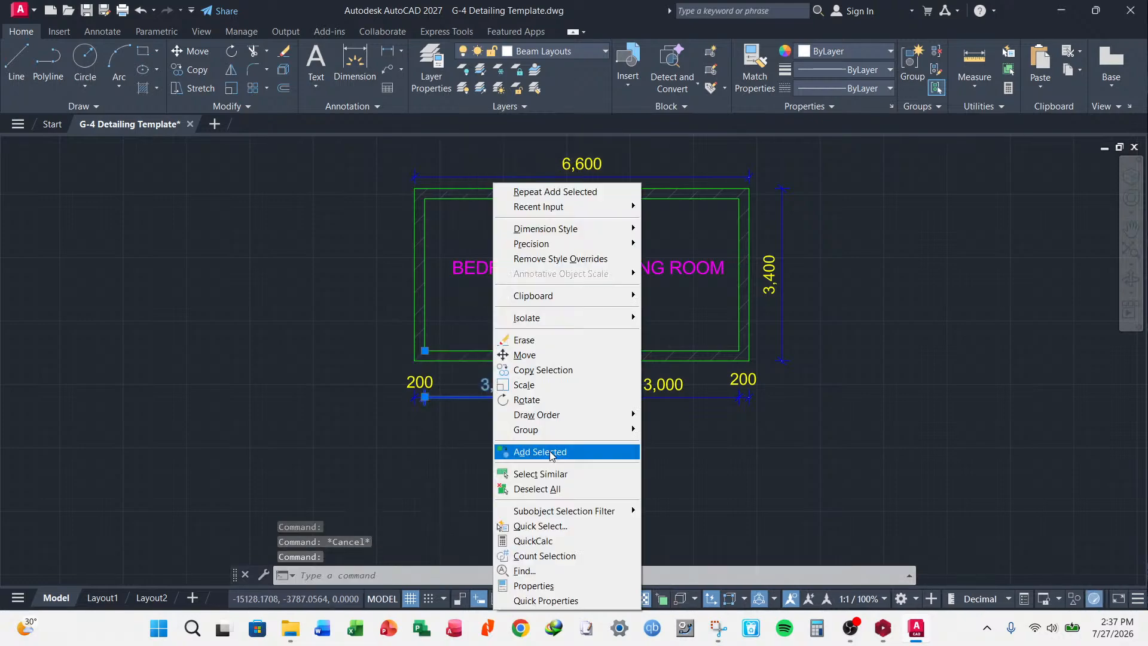
click(551, 455)
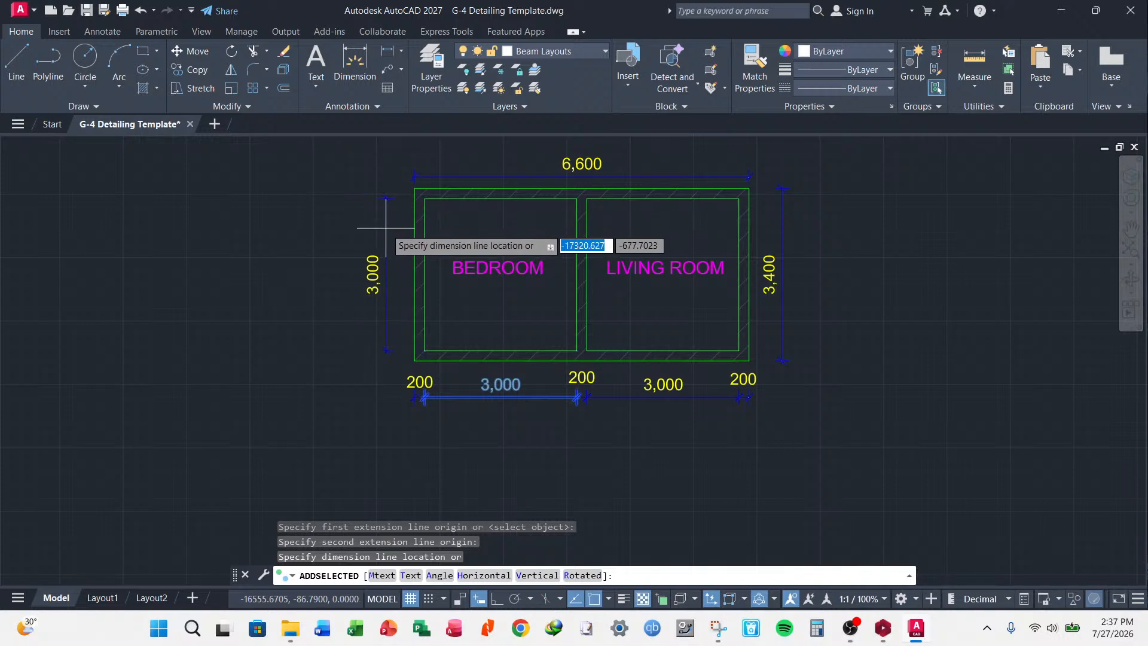
key(Escape)
key(Escape)
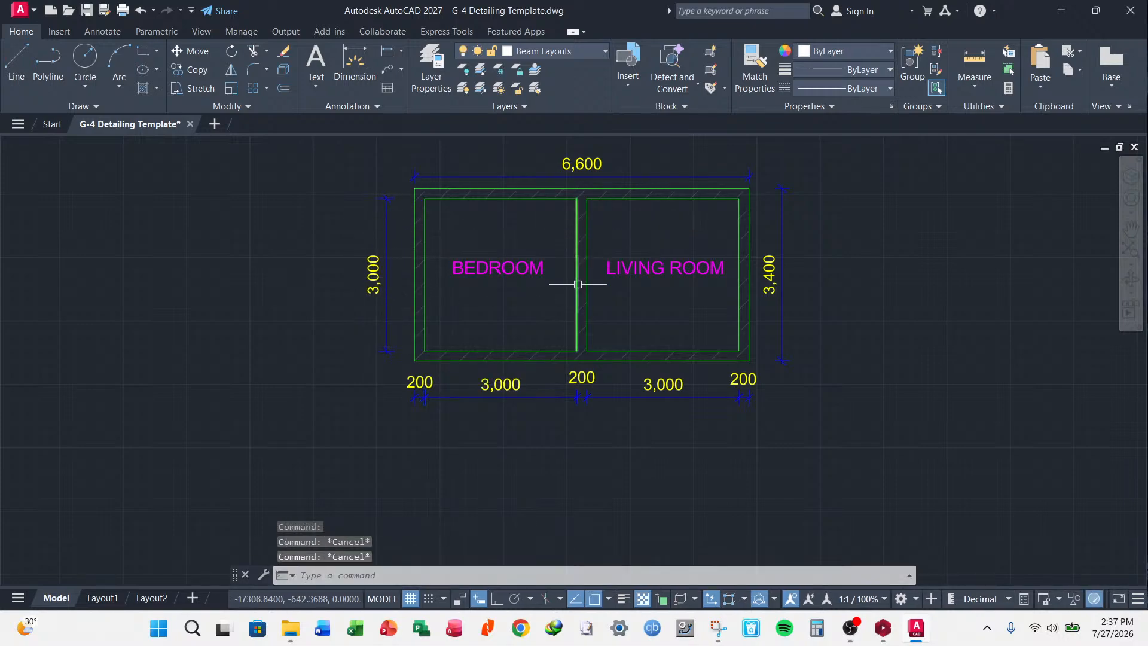
scroll(575, 306, down, 4)
scroll(577, 264, up, 4)
scroll(554, 300, down, 3)
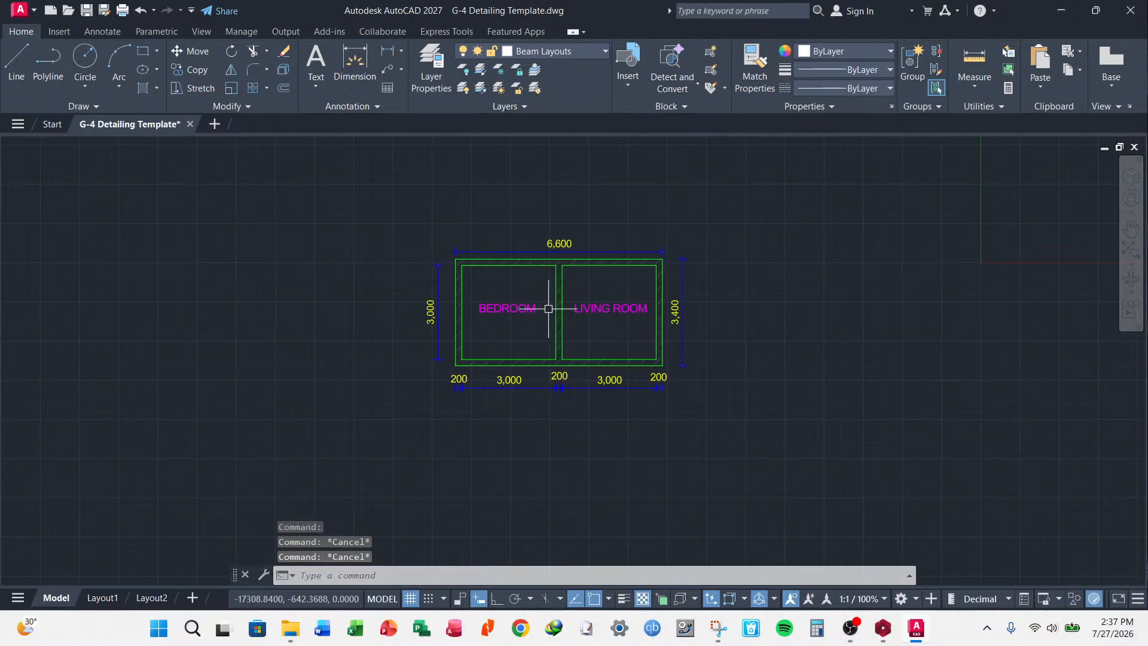
key(Escape)
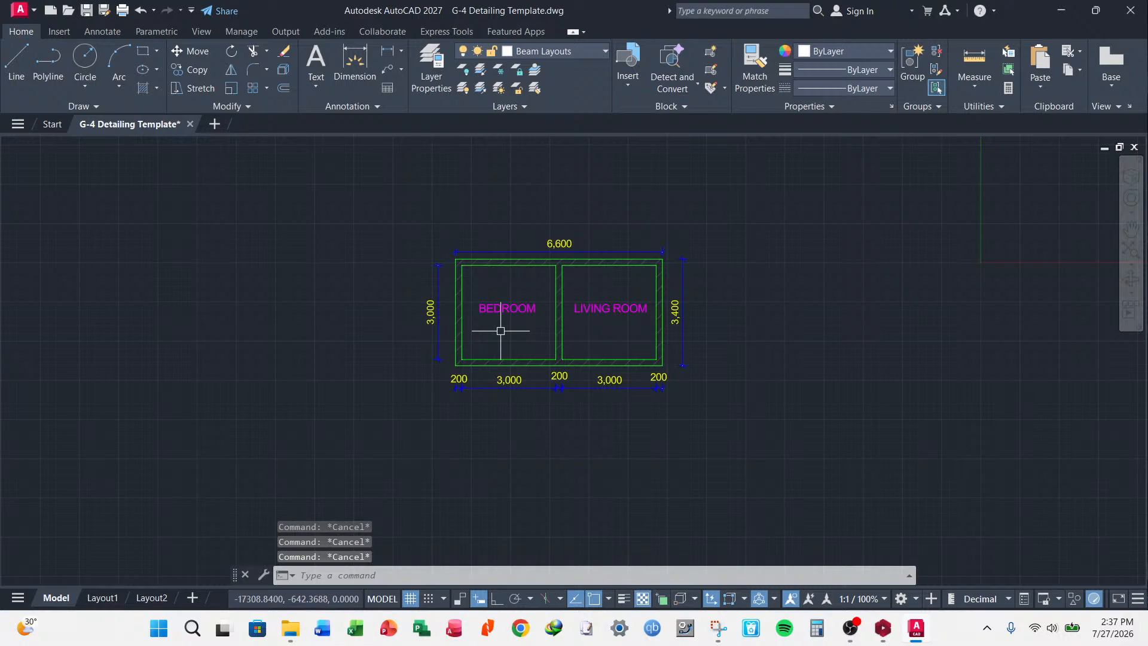
scroll(551, 300, up, 2)
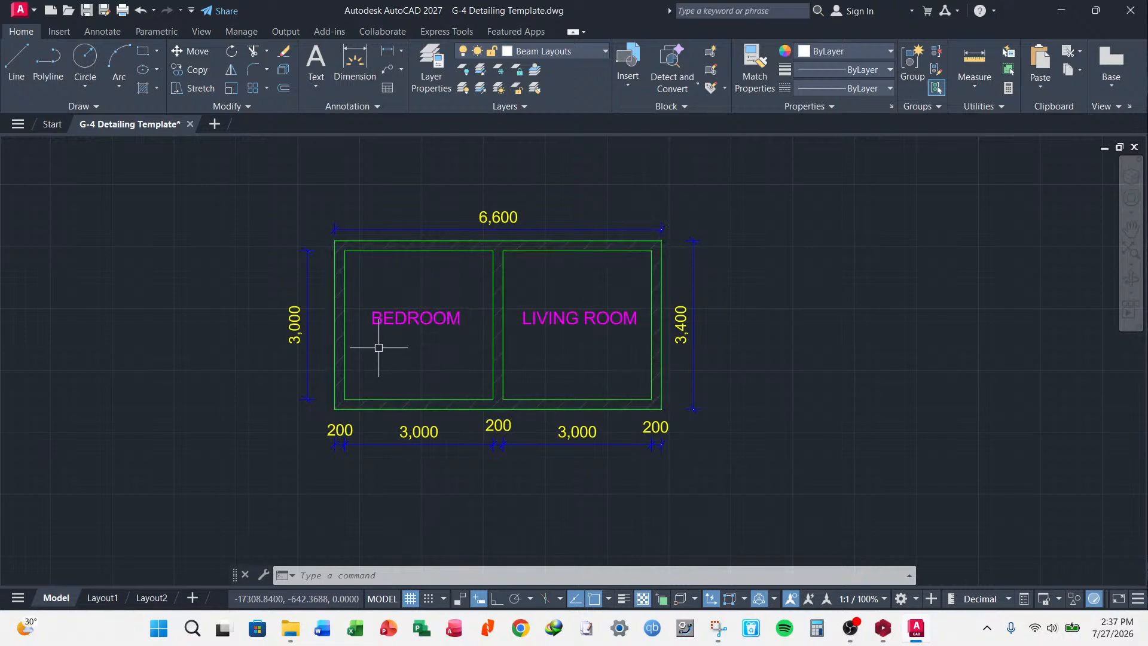
key(Escape)
key(Escape)
key(Escape)
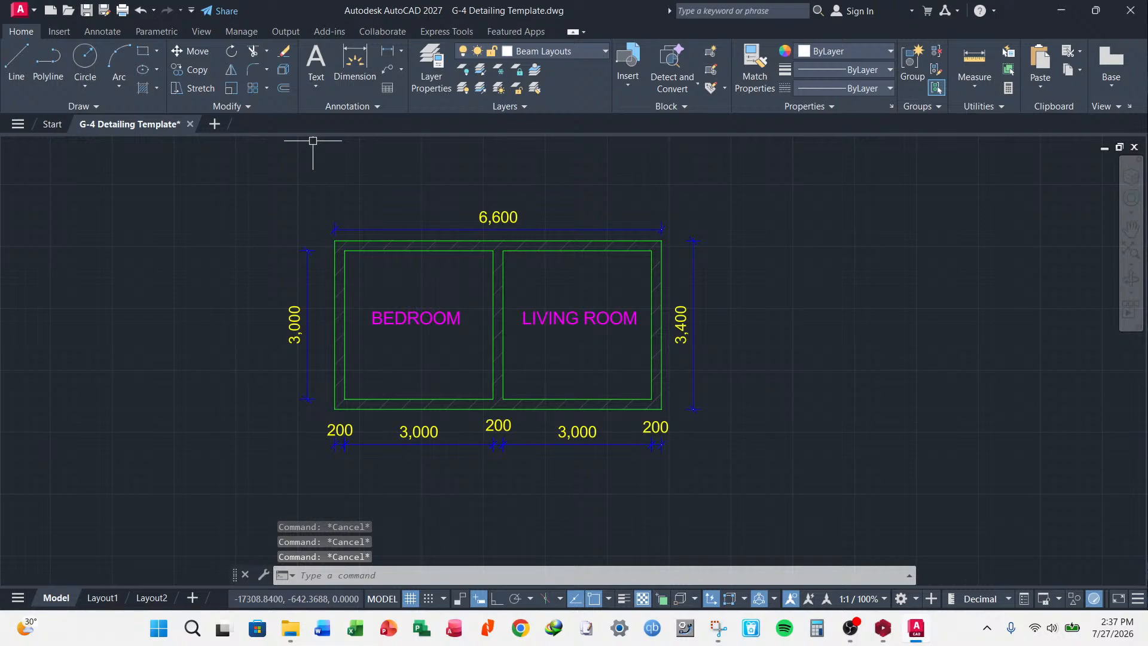
- Open the text style settings and compare the Annotative and Standard styles' text height and annotative options
click(102, 31)
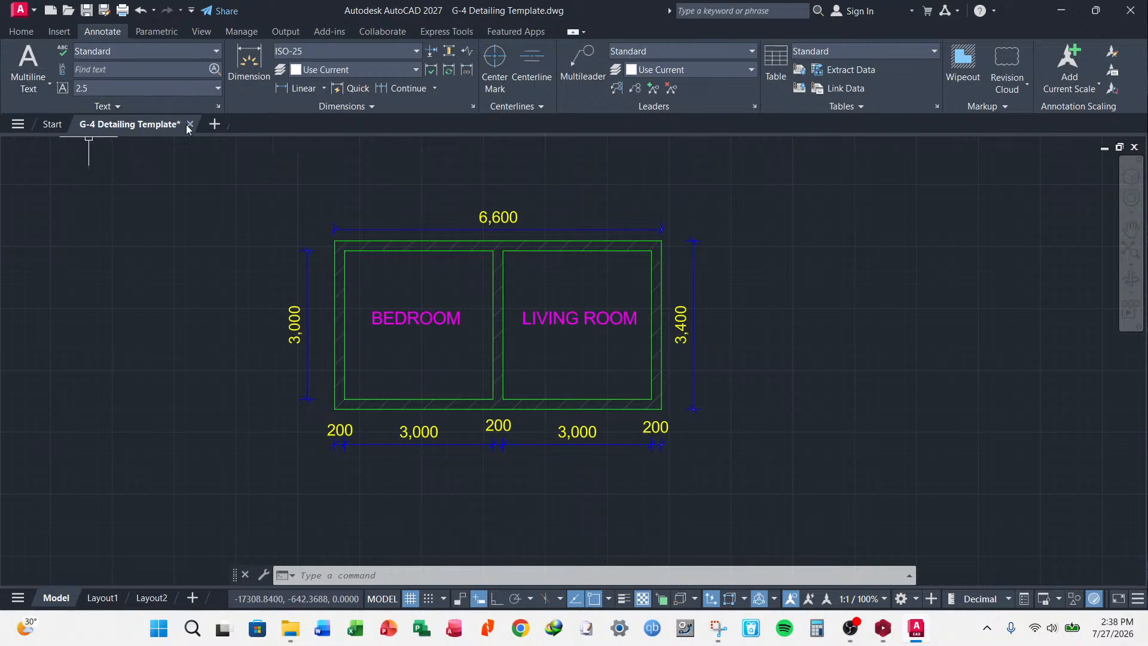
click(217, 105)
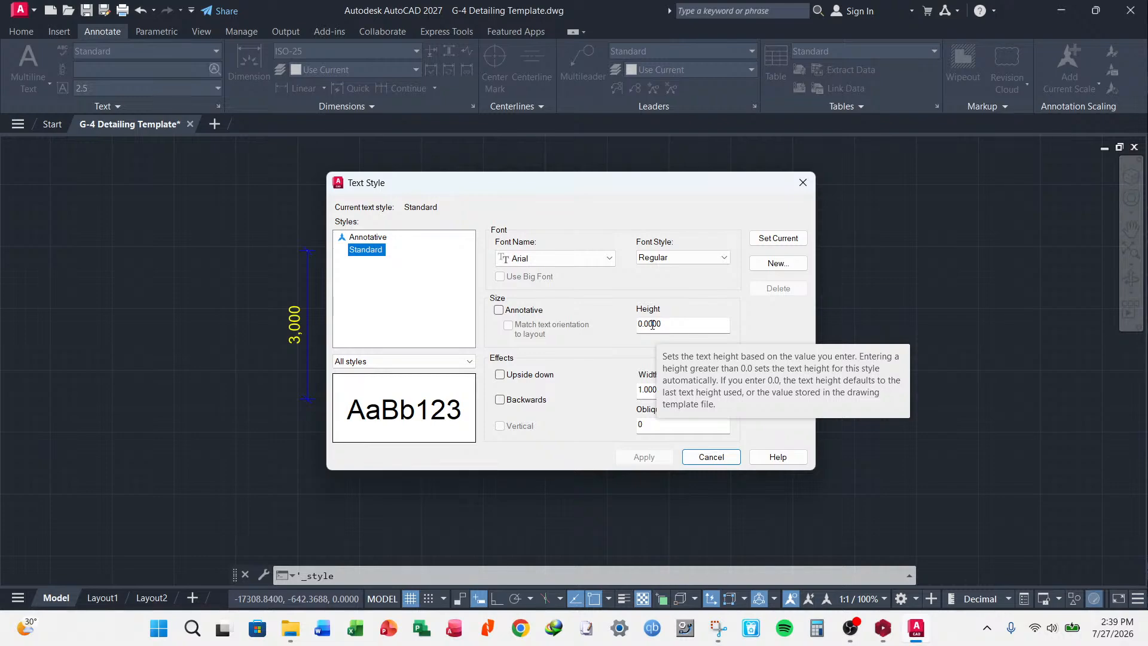
click(371, 239)
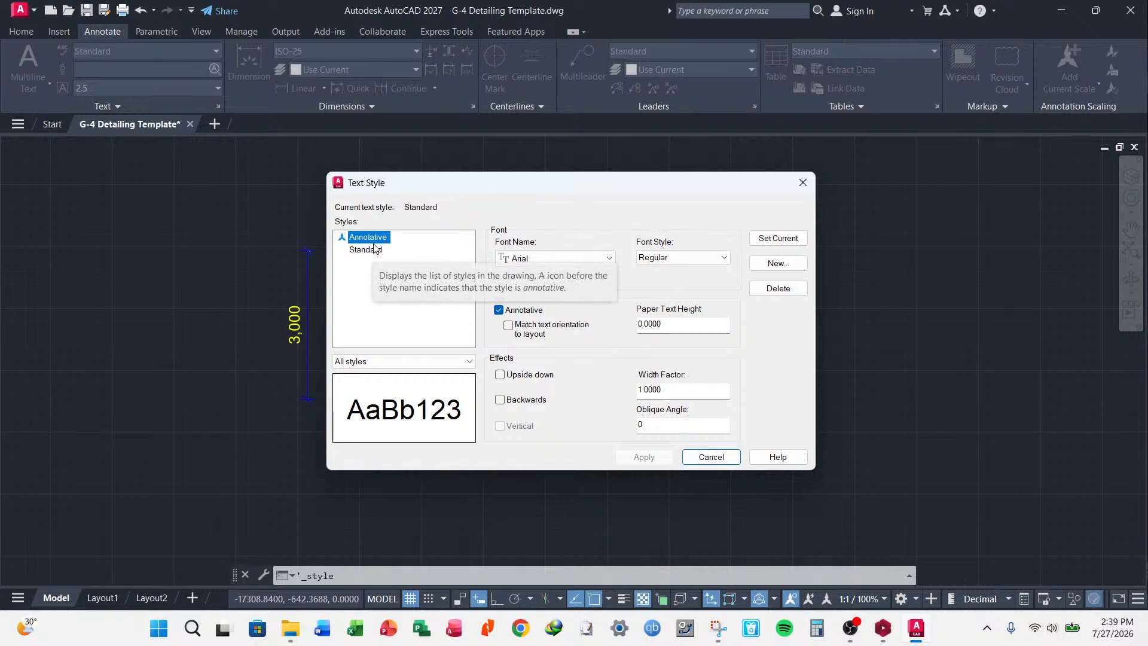
click(366, 251)
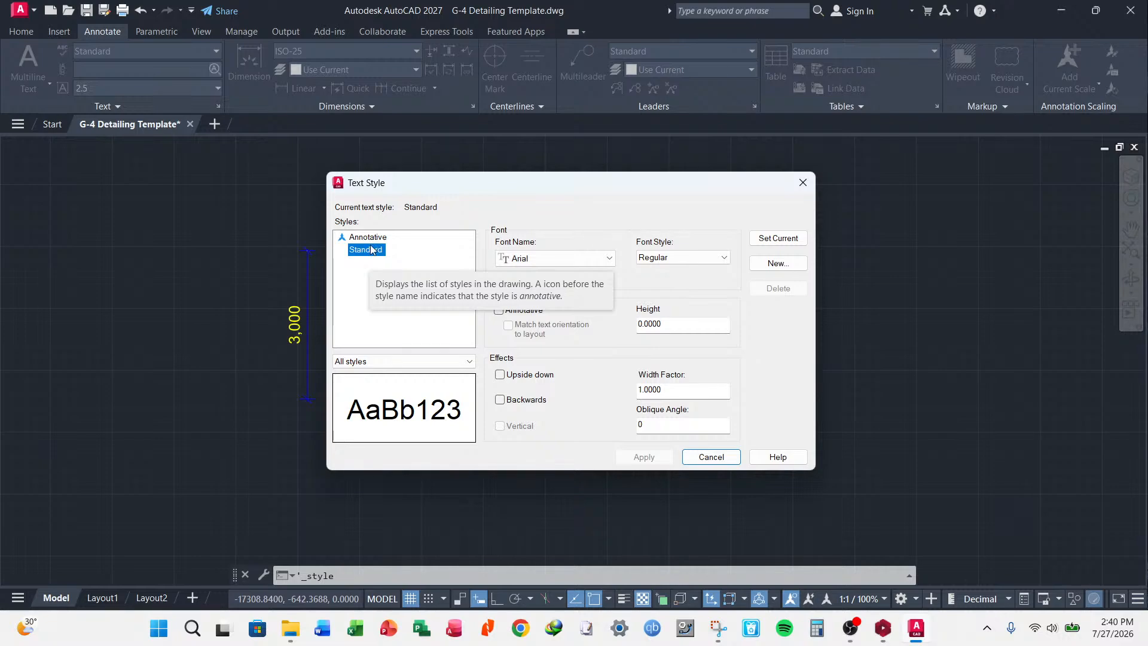
click(372, 239)
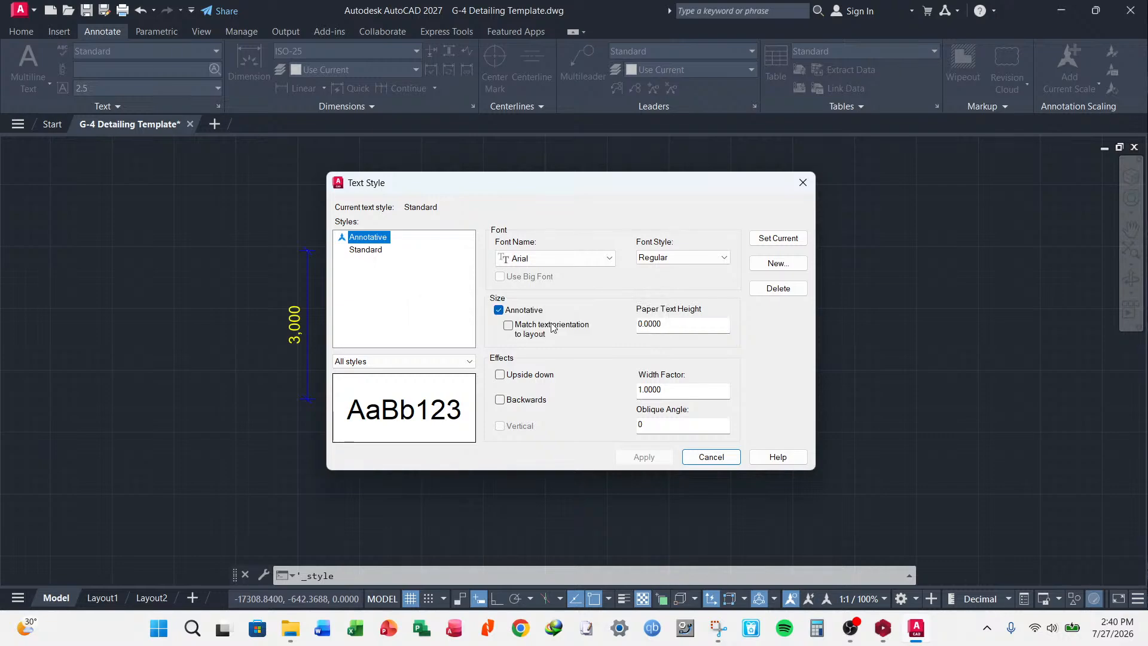
click(380, 238)
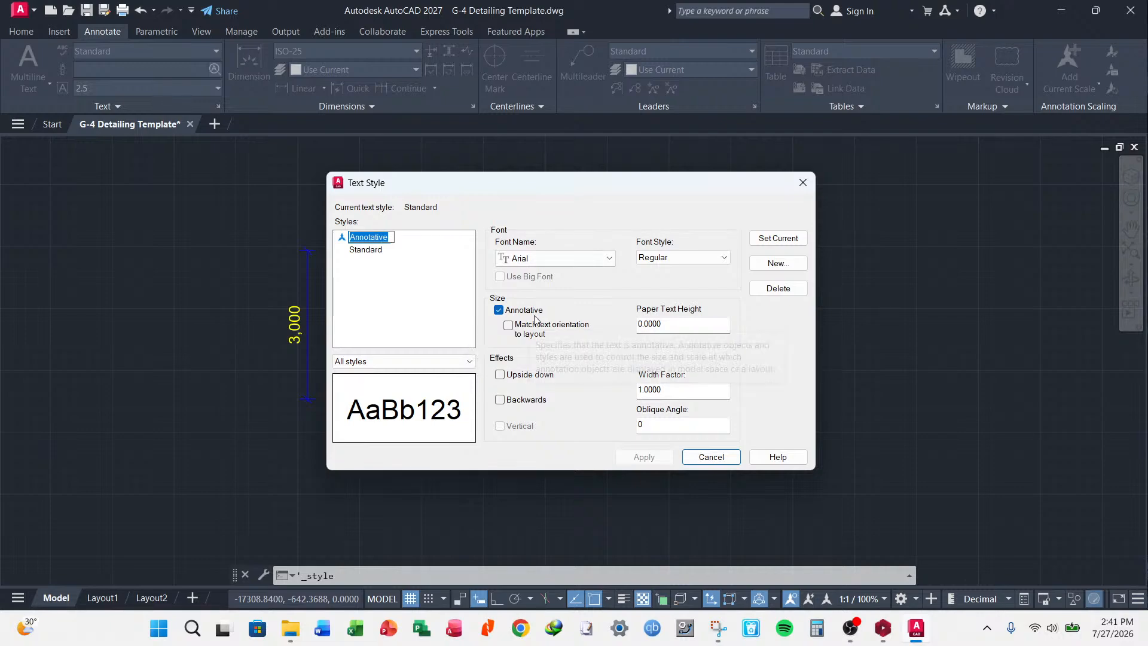
click(387, 270)
- Create a new text style named 2.0mm based on the Annotative style
click(372, 235)
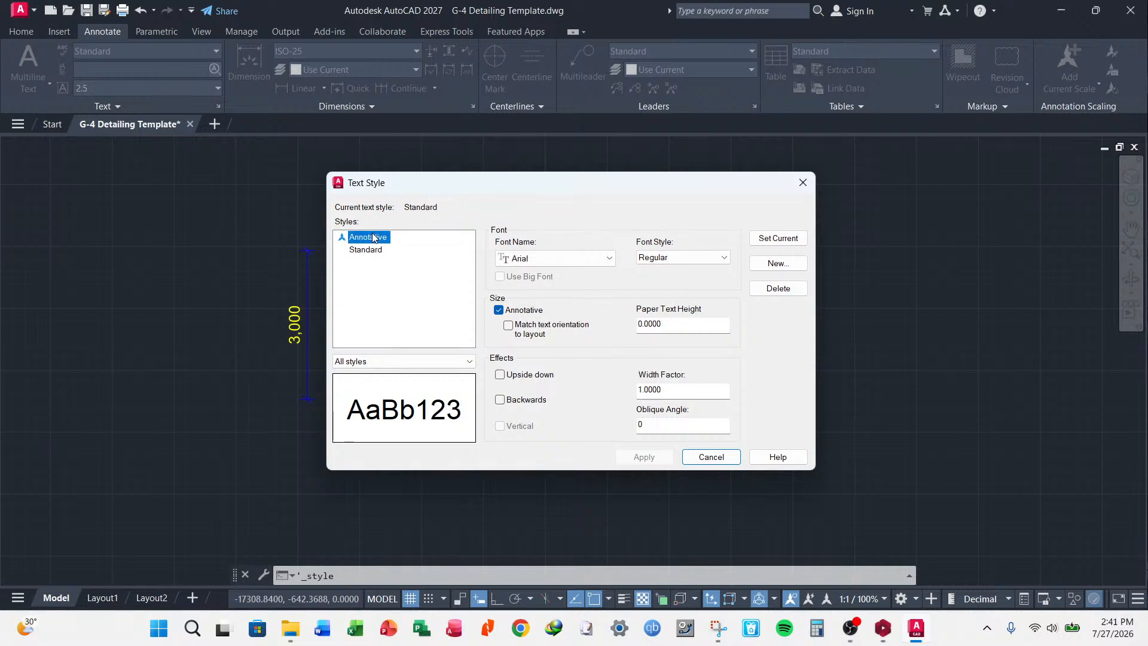
click(779, 266)
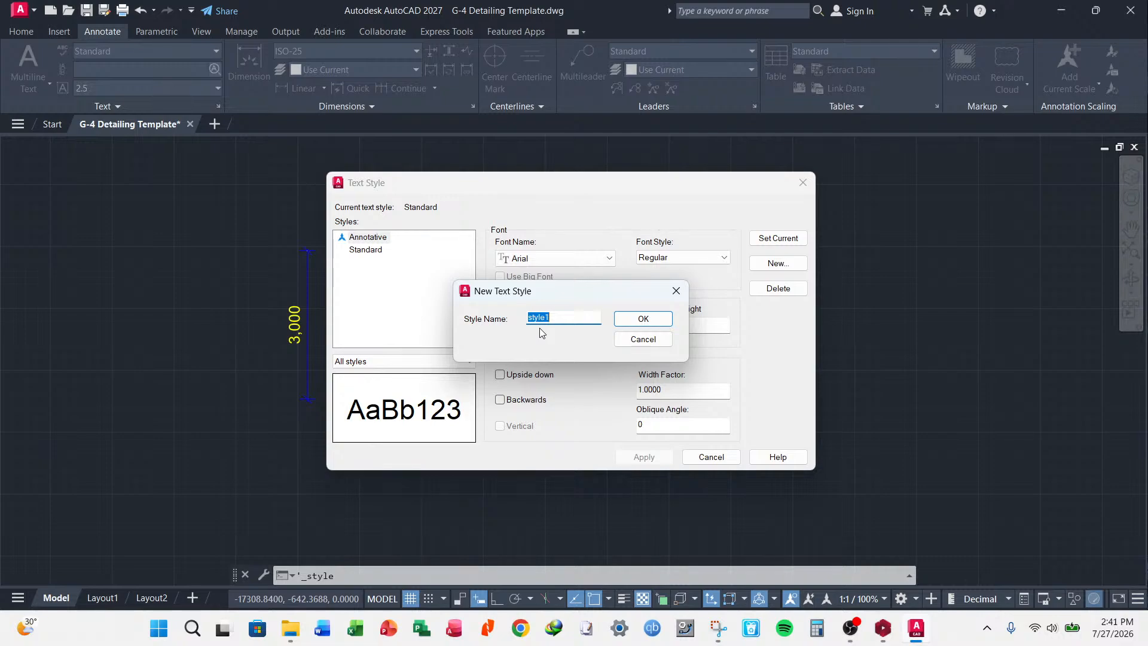
text(2.5)
key(BackSpace)
key(BackSpace)
text(.0mm)
click(652, 319)
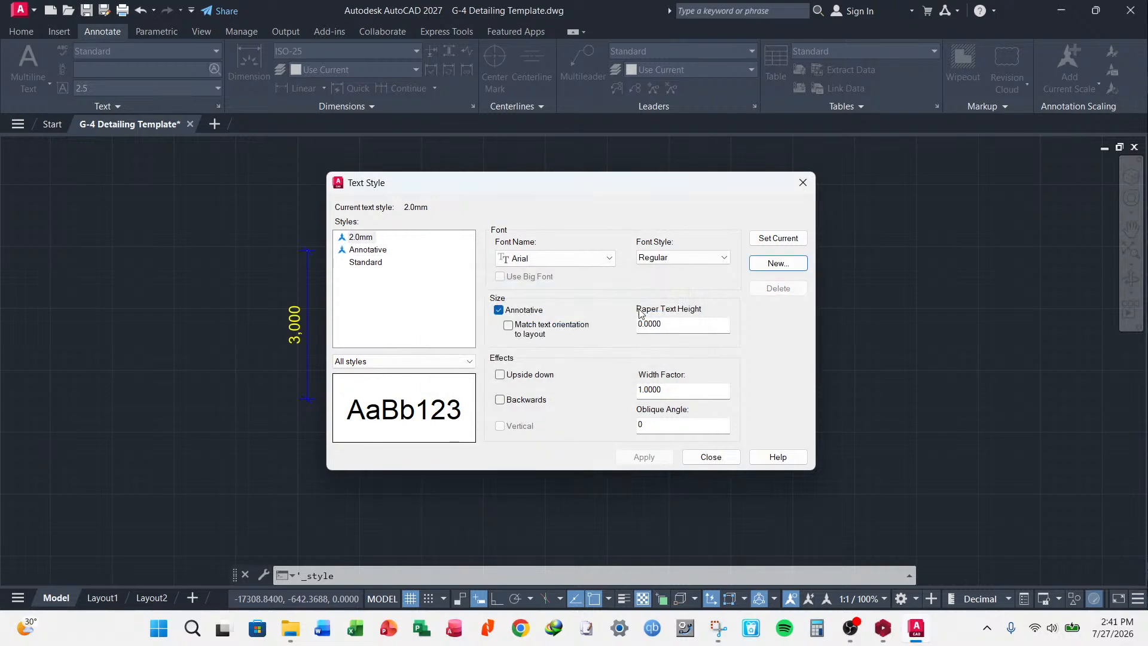
- Set the 2.0mm style's paper text height to 2, keep Arial as its font, and save the style changes
click(664, 324)
double_click(663, 322)
text(2)
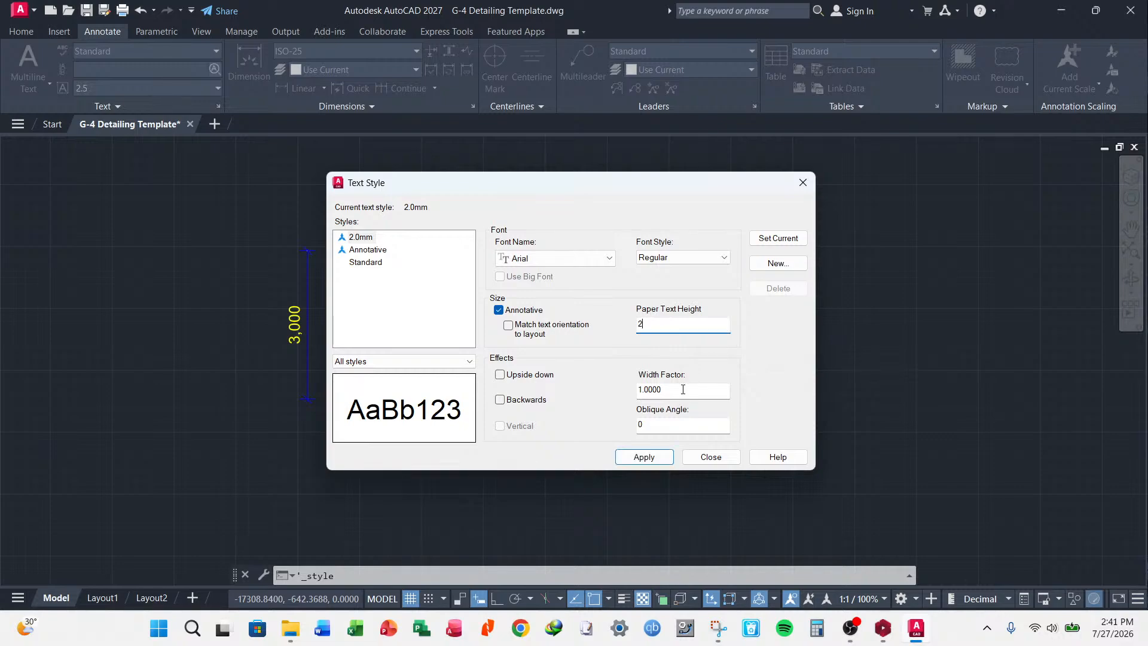
click(682, 389)
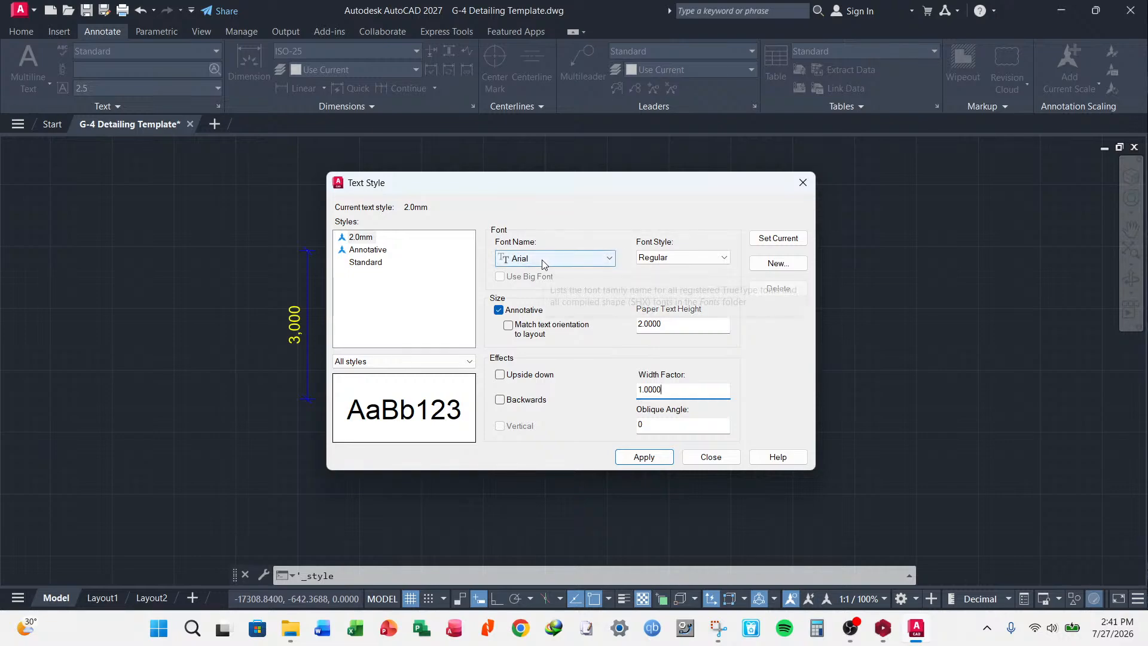
click(607, 258)
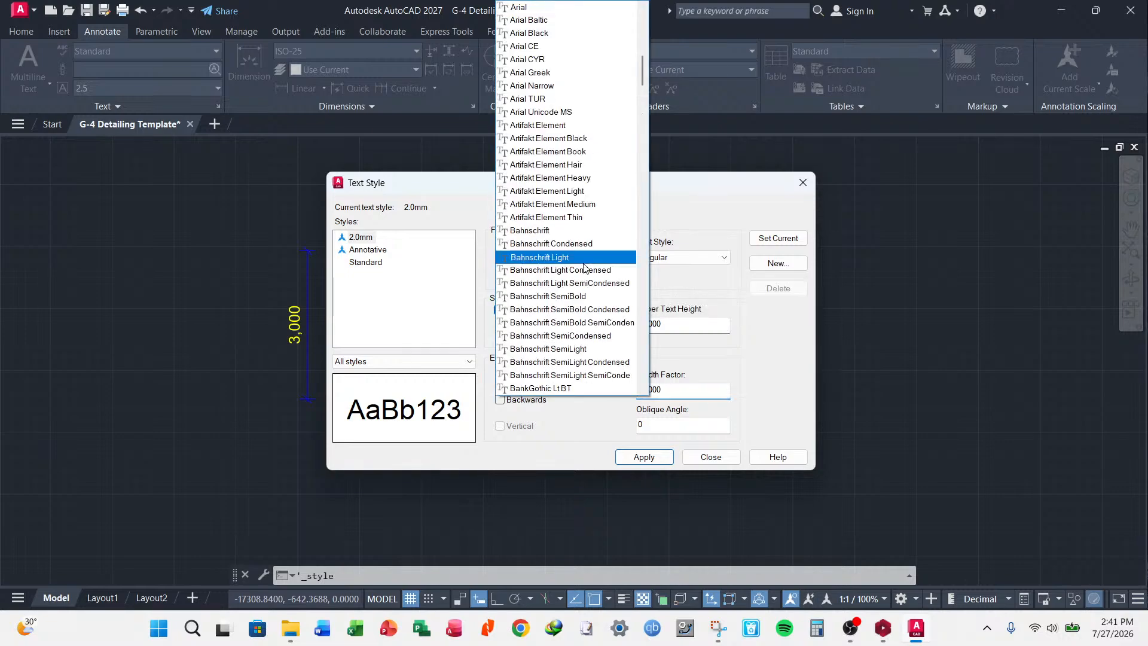
click(678, 190)
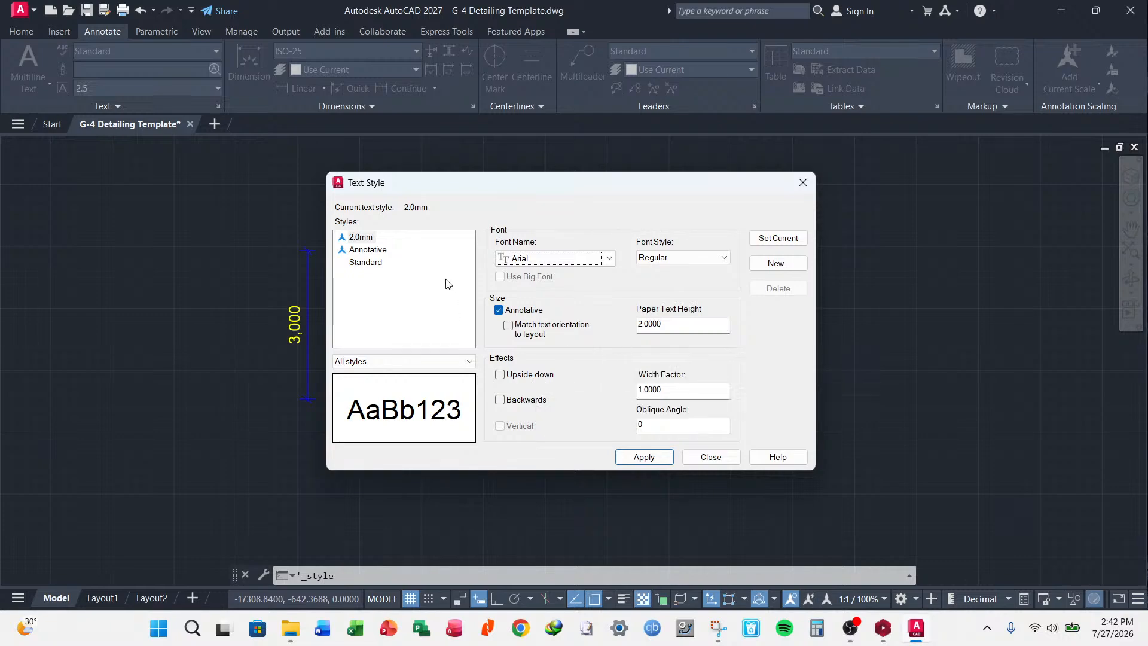
right_click(362, 238)
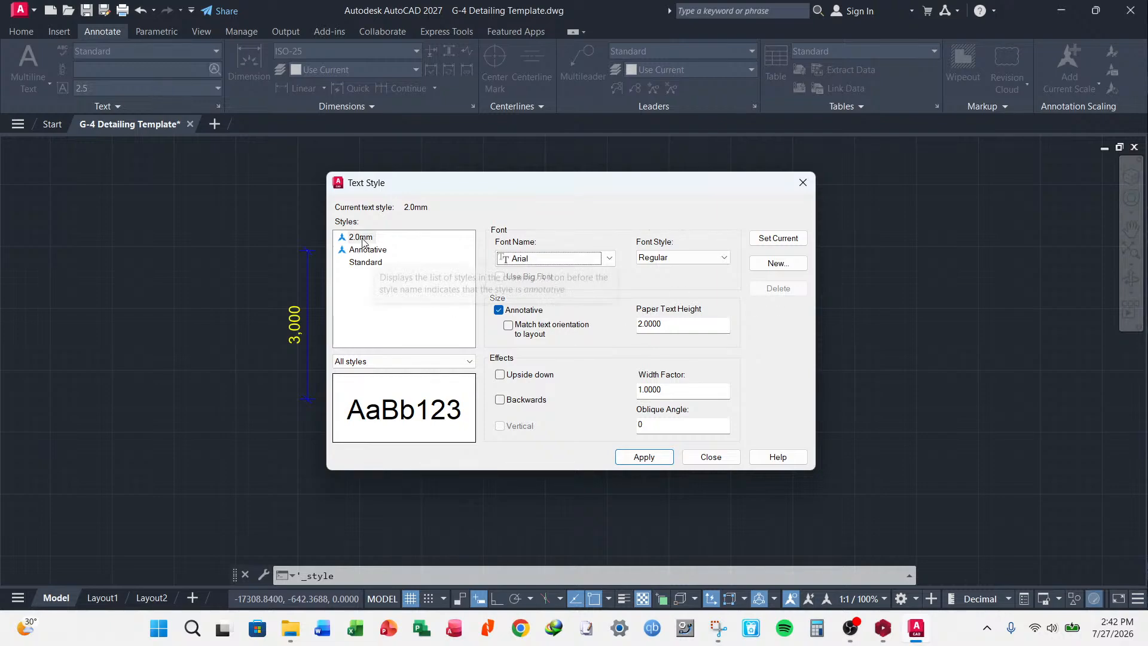
click(711, 272)
click(777, 263)
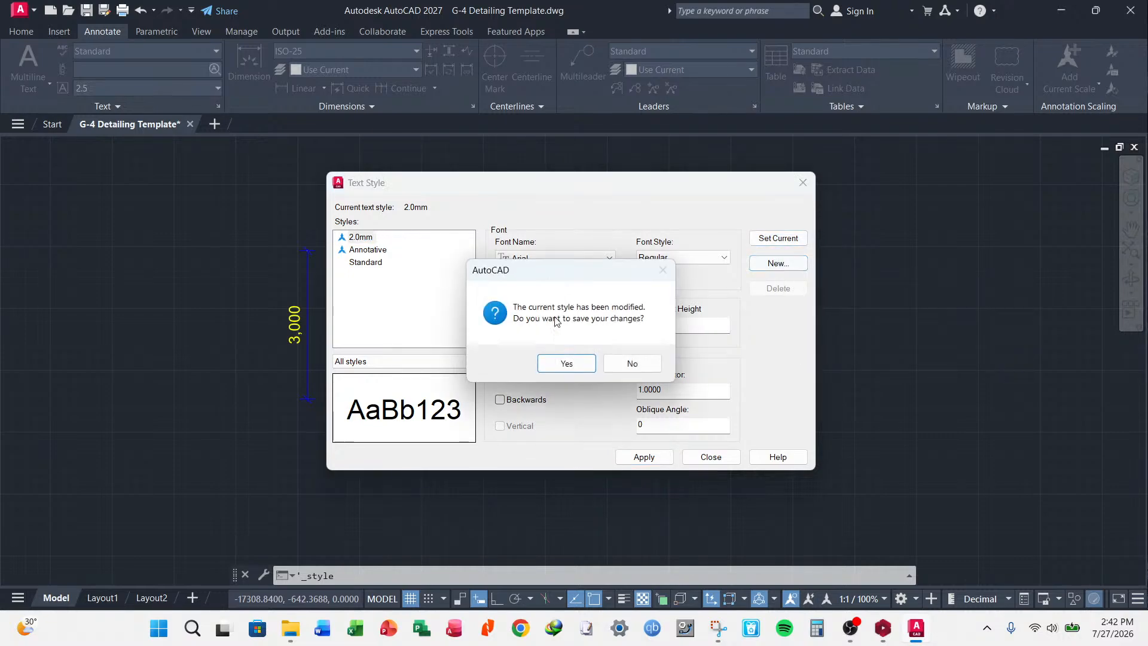
click(566, 364)
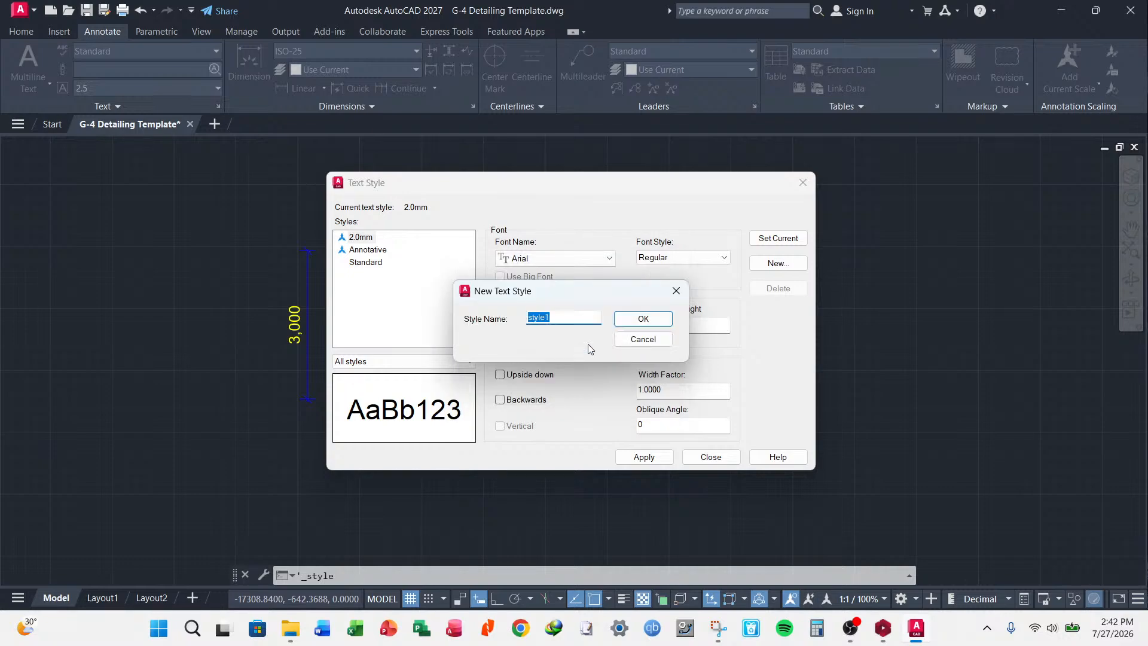
- Create an annotative text style named 2.5mm and apply a paper text height of 2.5
text(2.5mm)
click(638, 320)
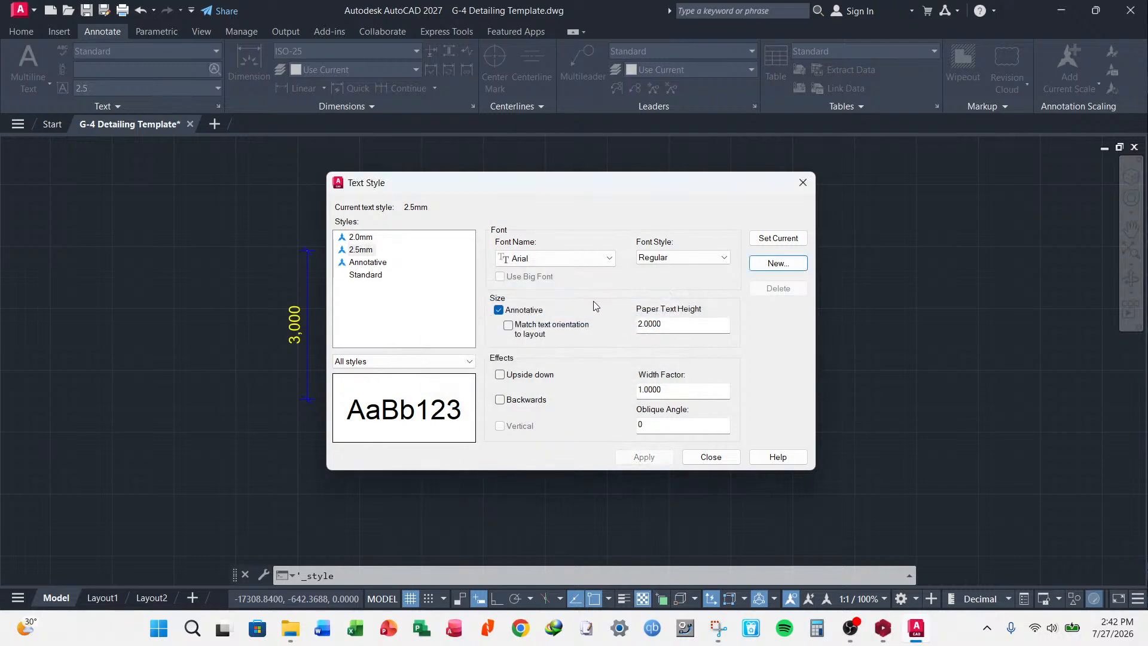
double_click(652, 324)
text(2.5)
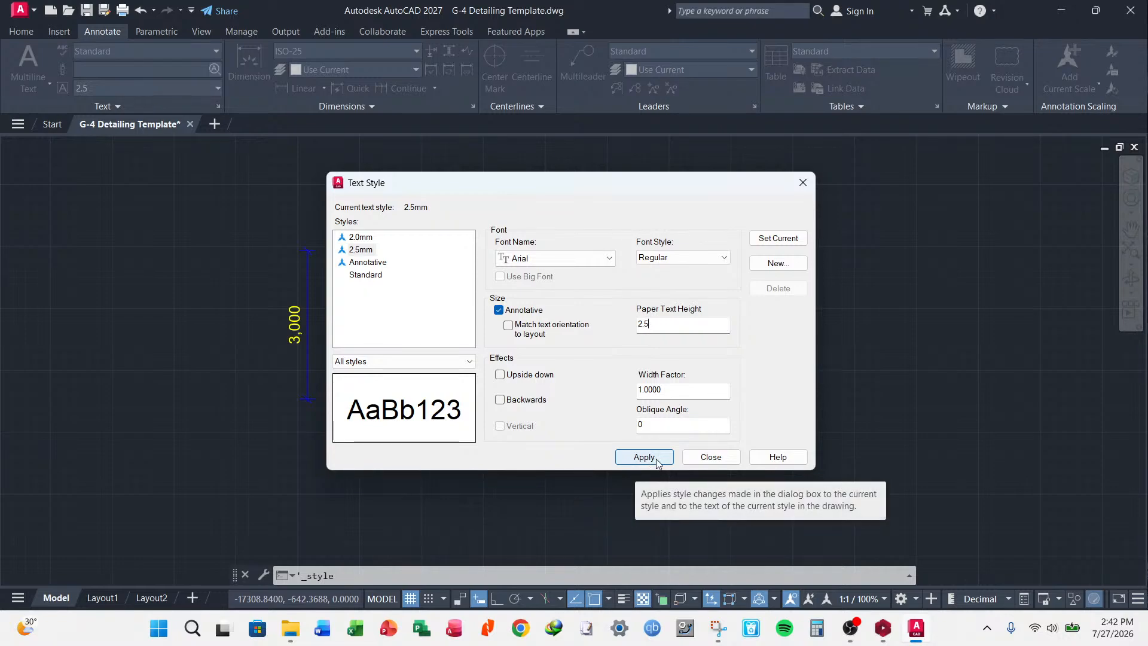
click(657, 460)
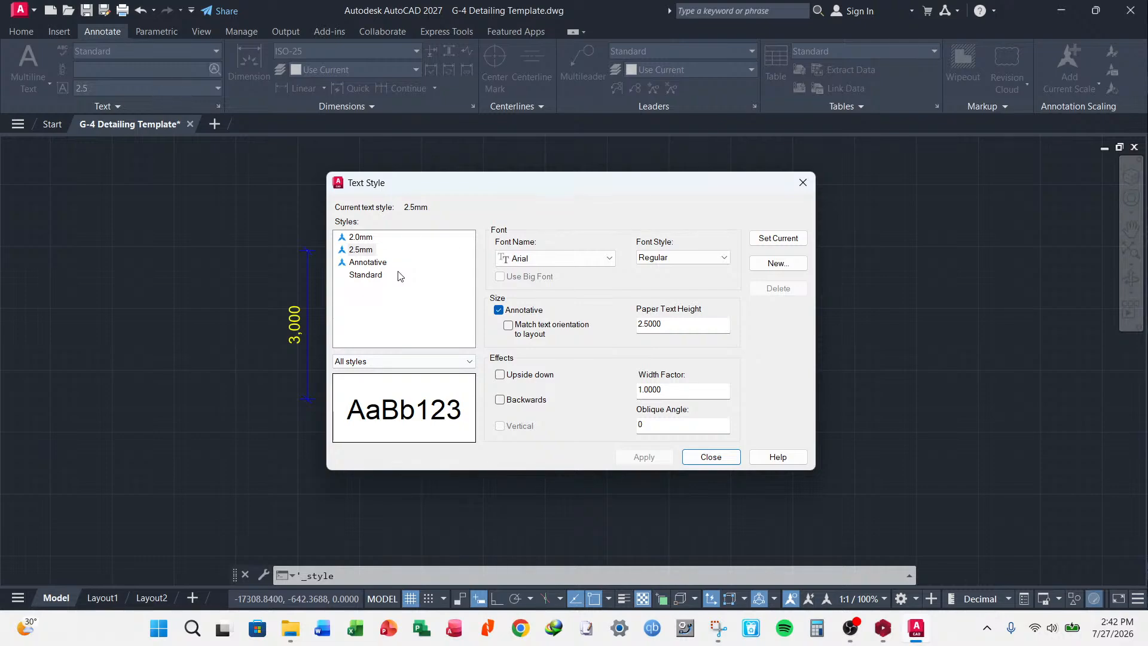
- Create an annotative text style named 3.0mm and set its paper text height to 3
key(alt+n)
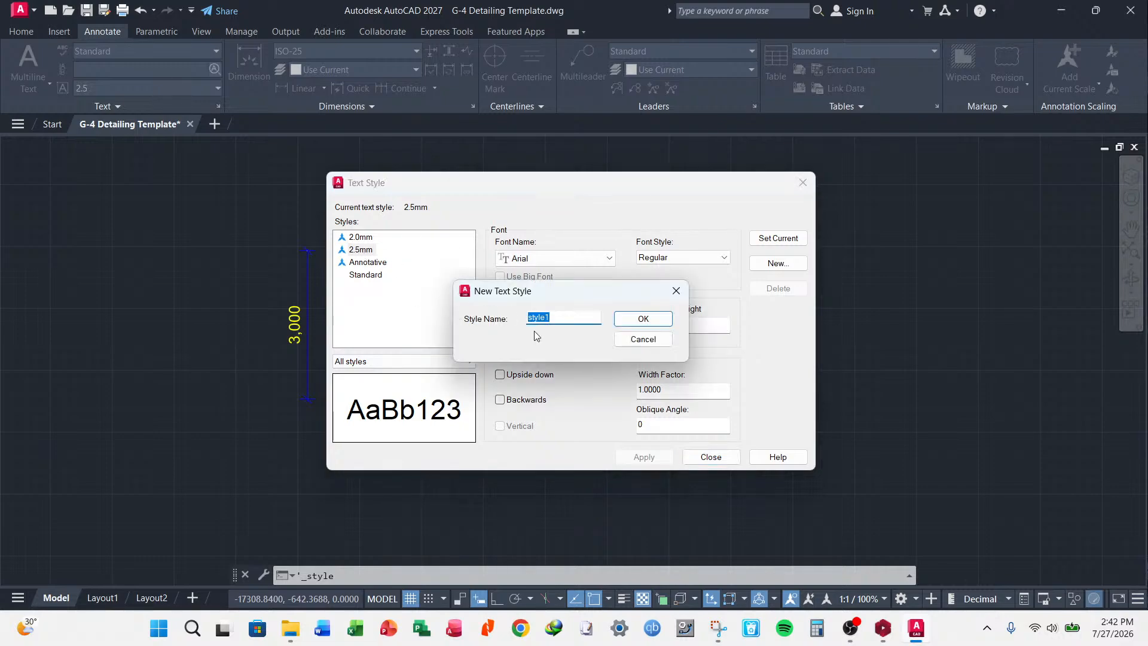
text(3.0mm)
click(633, 326)
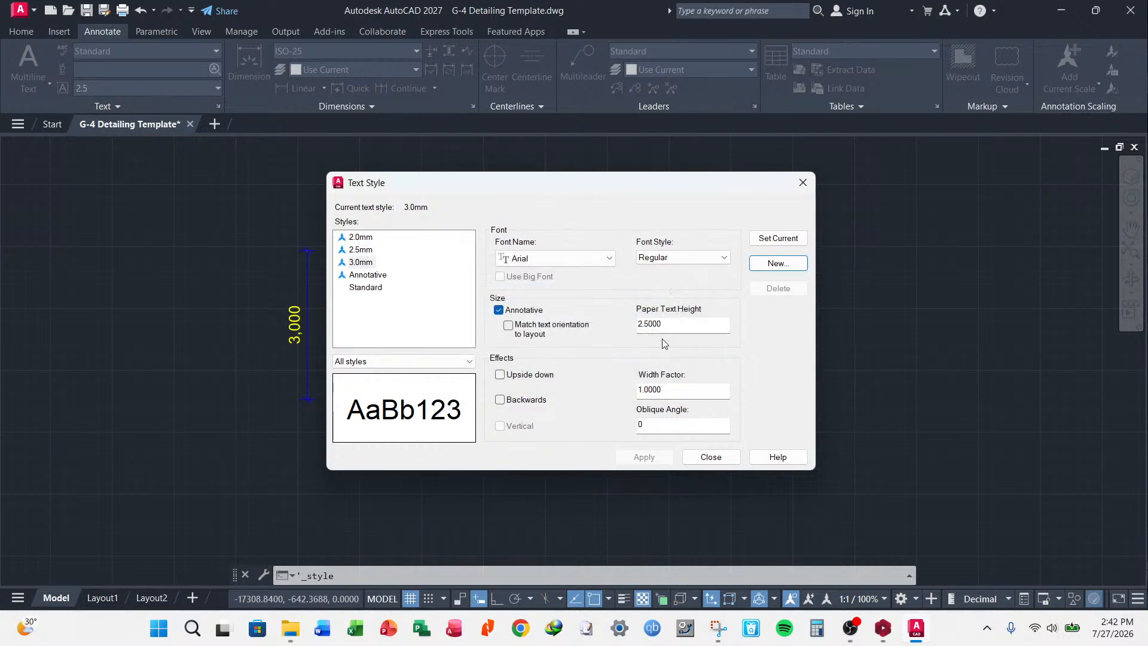
double_click(662, 326)
text(3)
- Create a text style named 3.5mm and apply a paper text height of 3.5
key(alt+n)
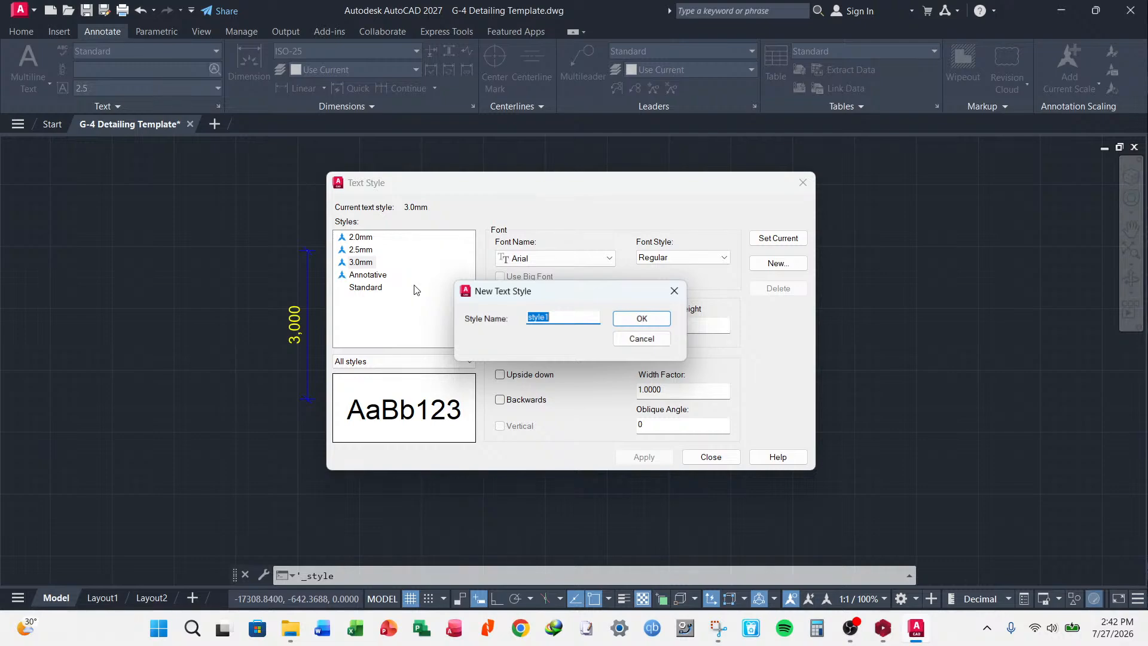
text(3)
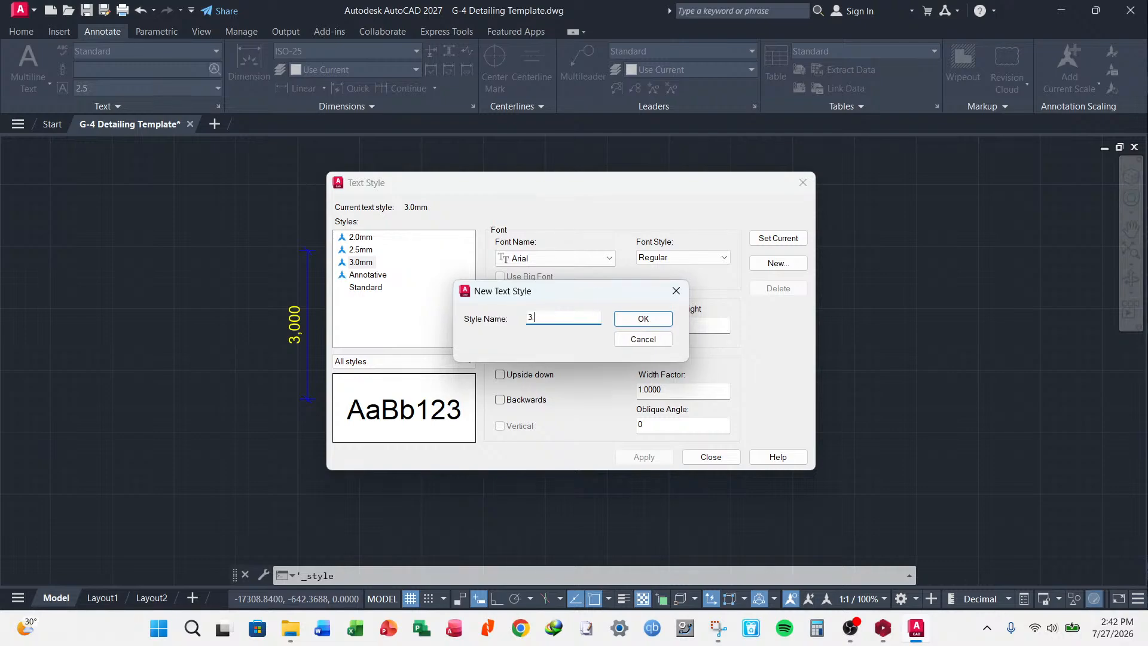
text(.5mm)
click(649, 319)
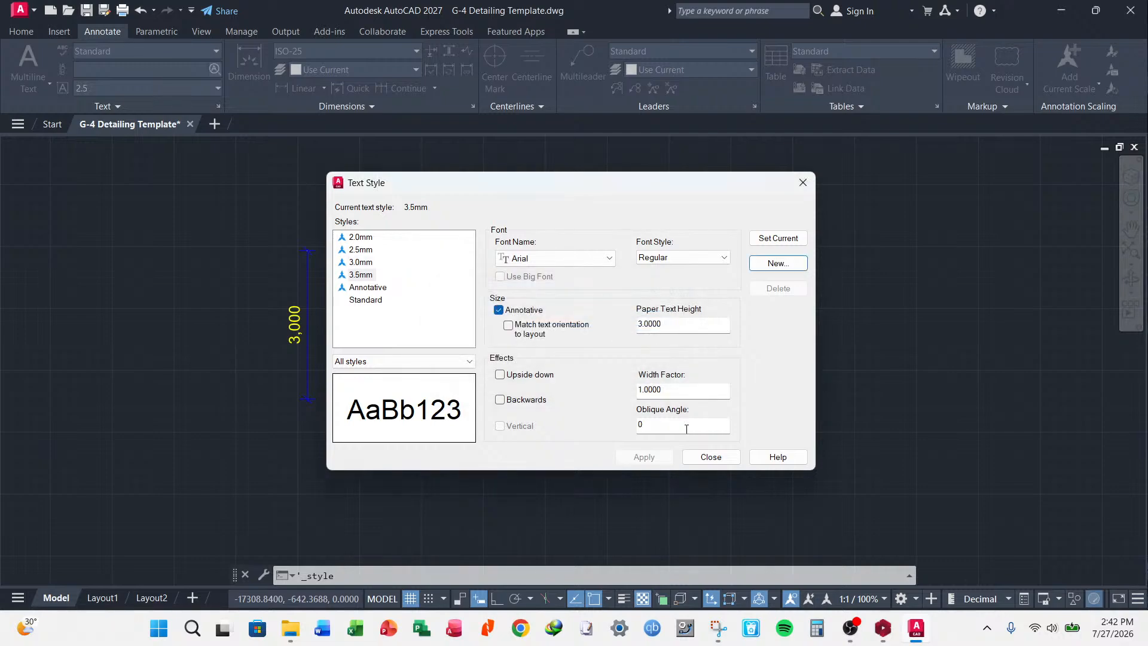
double_click(658, 324)
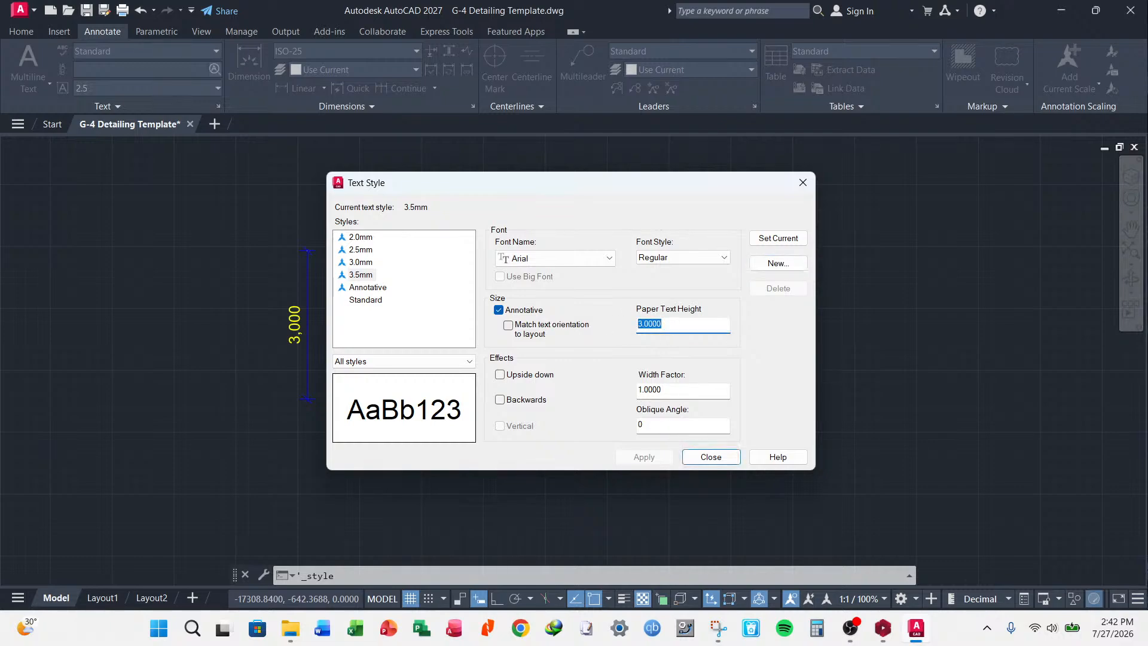
text(3.5)
click(639, 457)
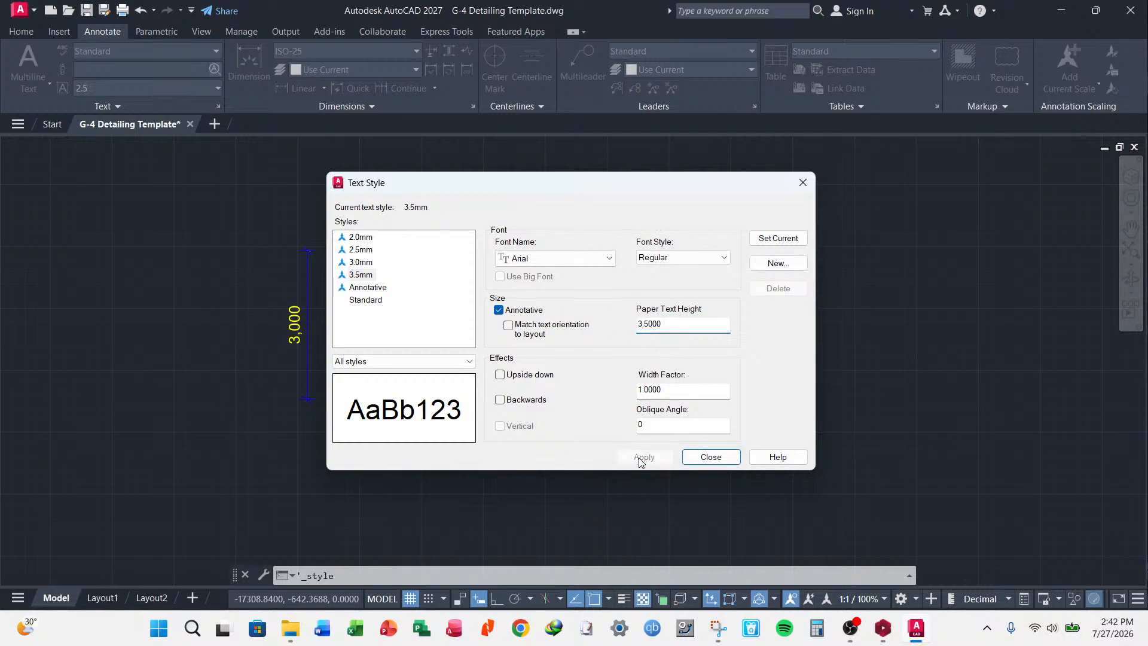
- Add a 4.0mm text style with its paper text height set to 4
click(767, 267)
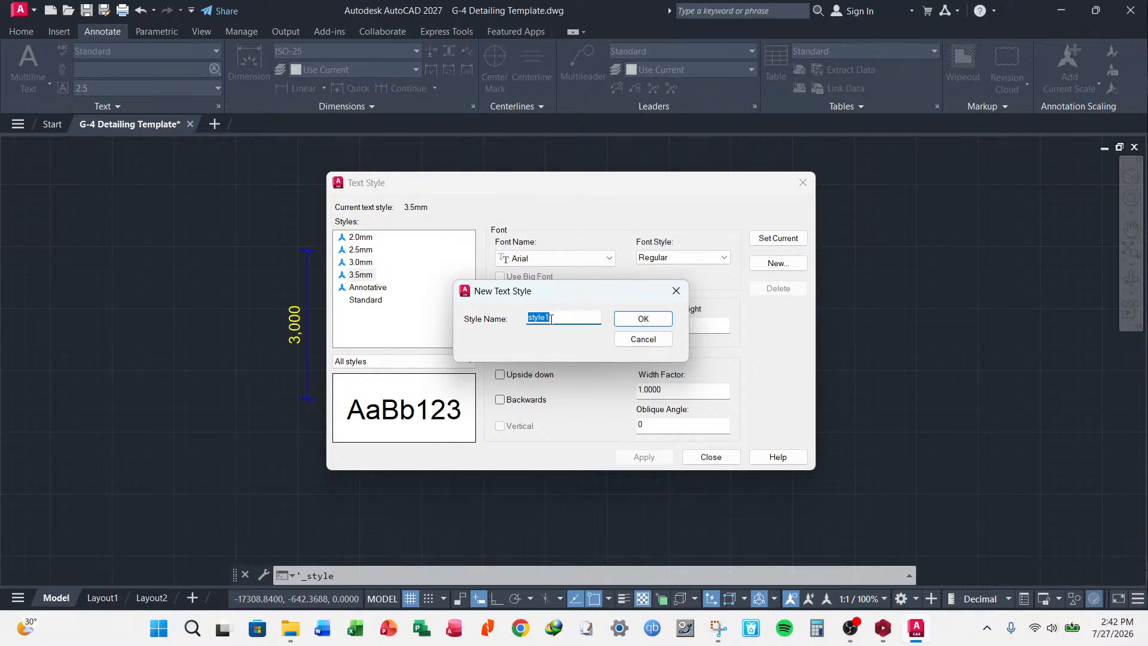
text(4.0mm)
click(643, 318)
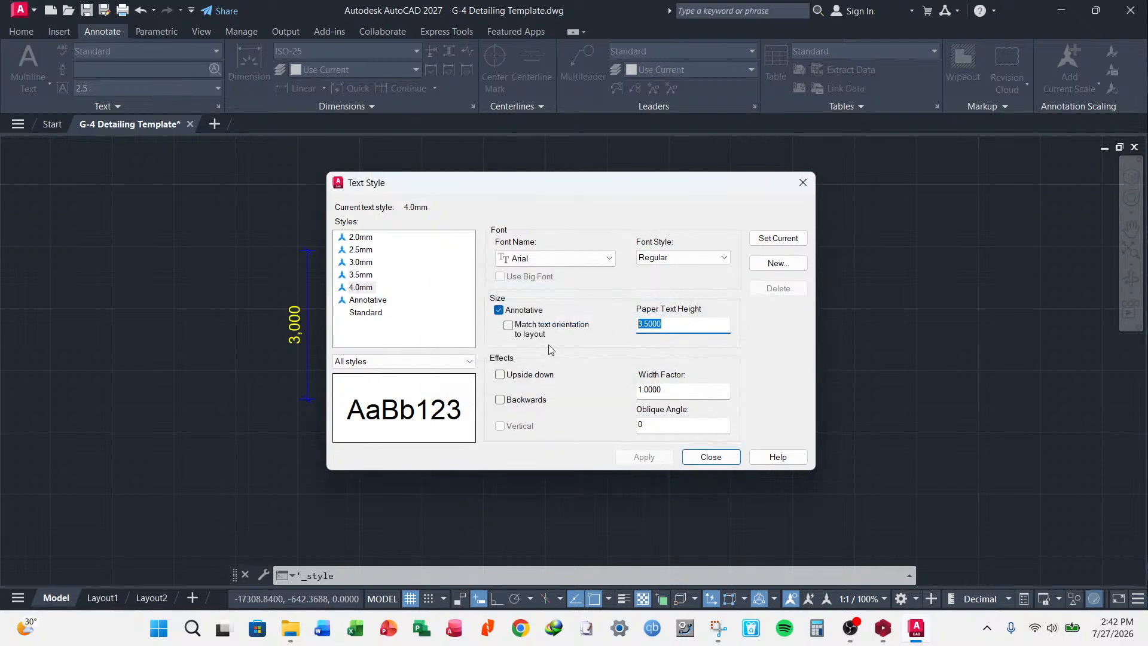
text(4)
click(644, 458)
- Create a text style named 4.5mm and set its paper text height to 4.5
click(775, 266)
text(4.)
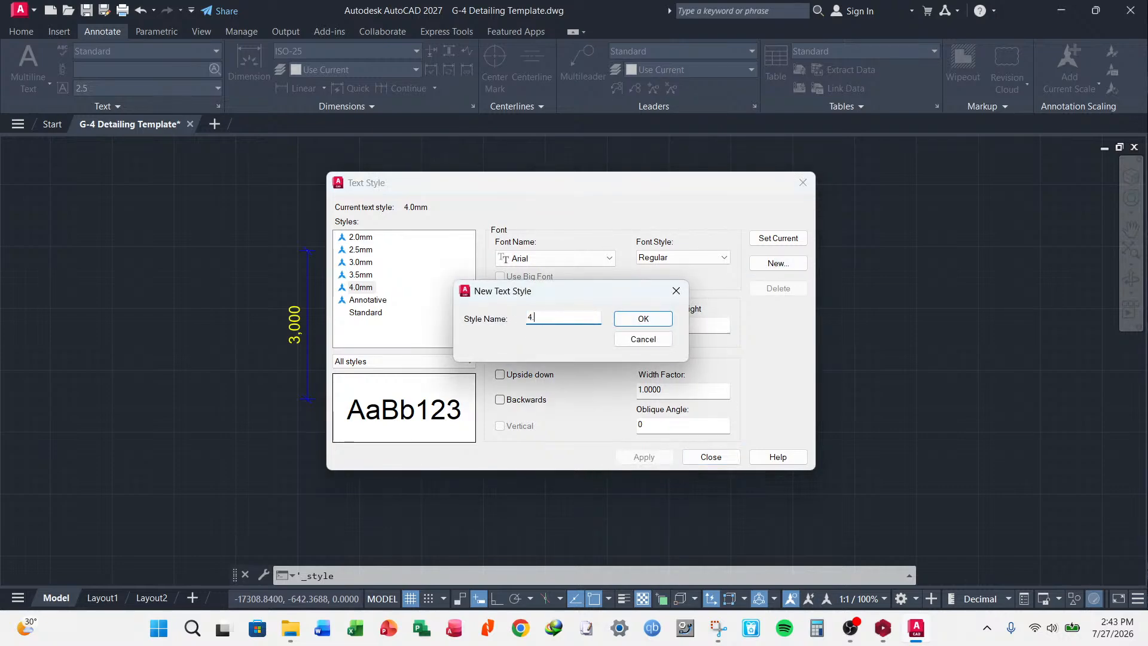
text(5mm)
click(634, 317)
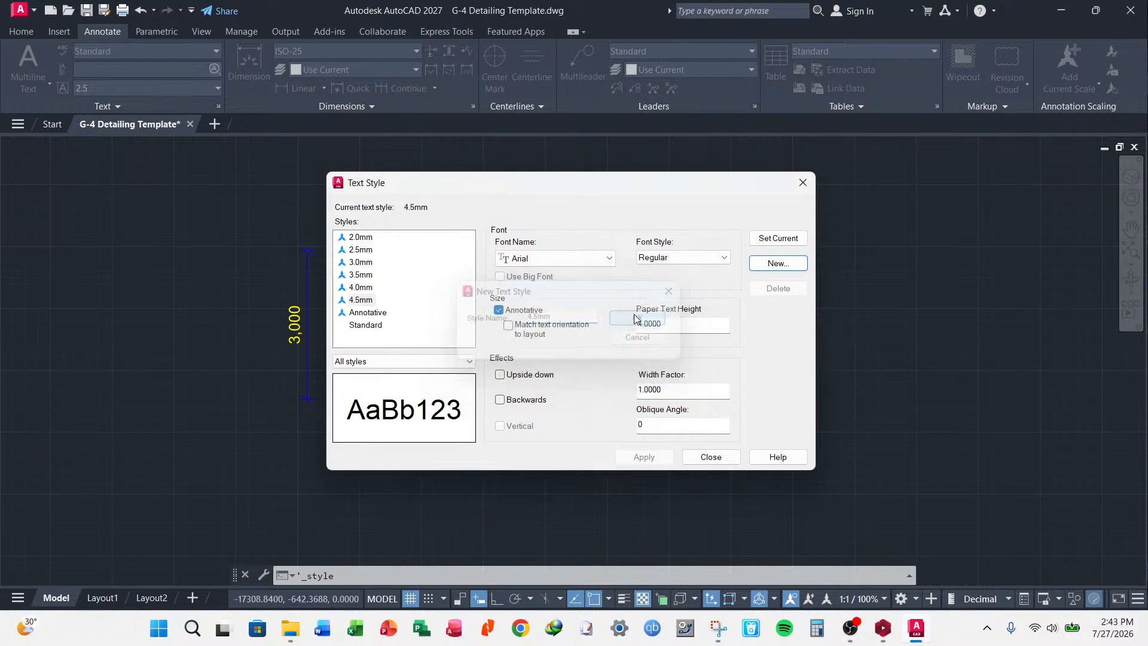
double_click(683, 322)
text(4.5)
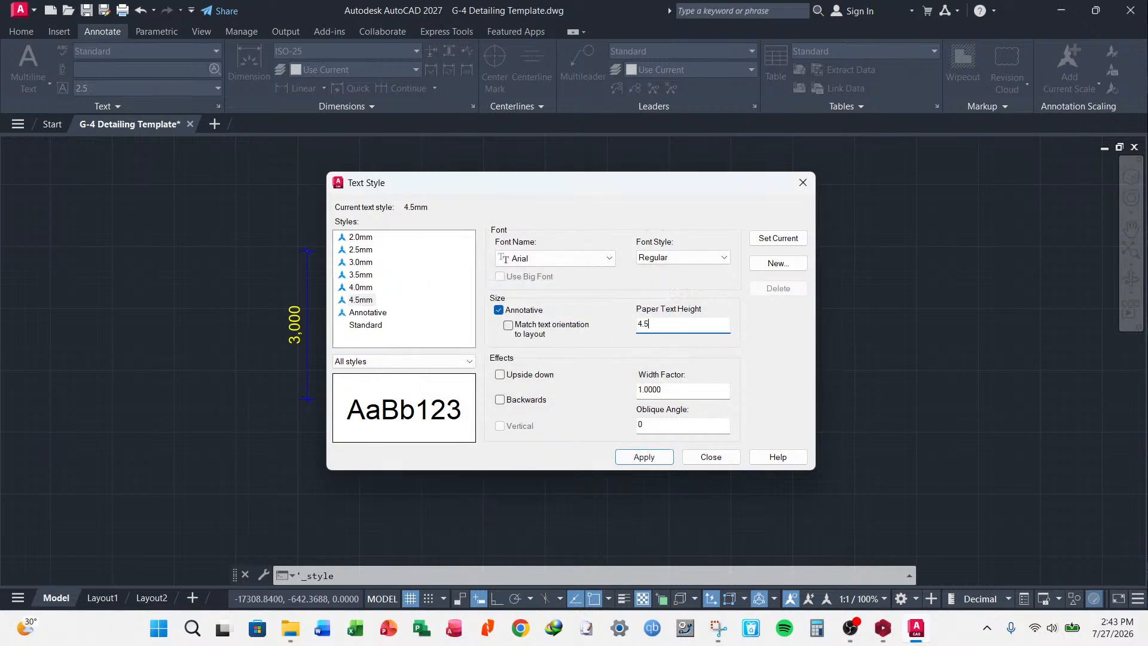
click(644, 456)
- Create a text style named 5.0mm and apply a paper text height of 5
click(777, 263)
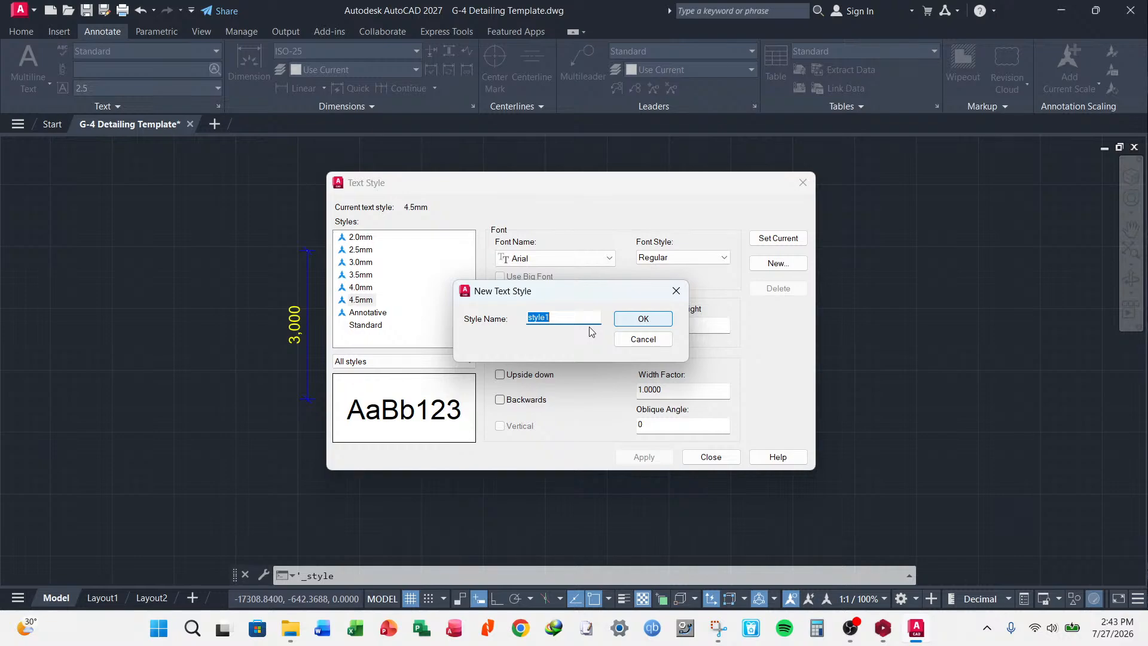
text(5.0mm)
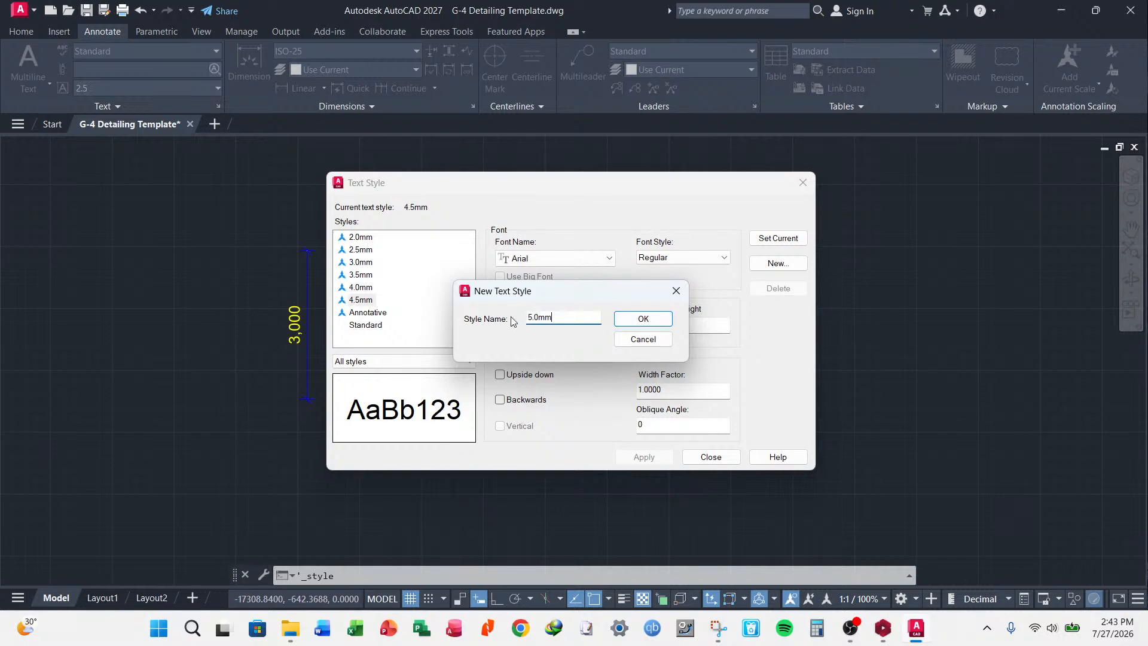
click(635, 320)
double_click(683, 323)
text(5.0000)
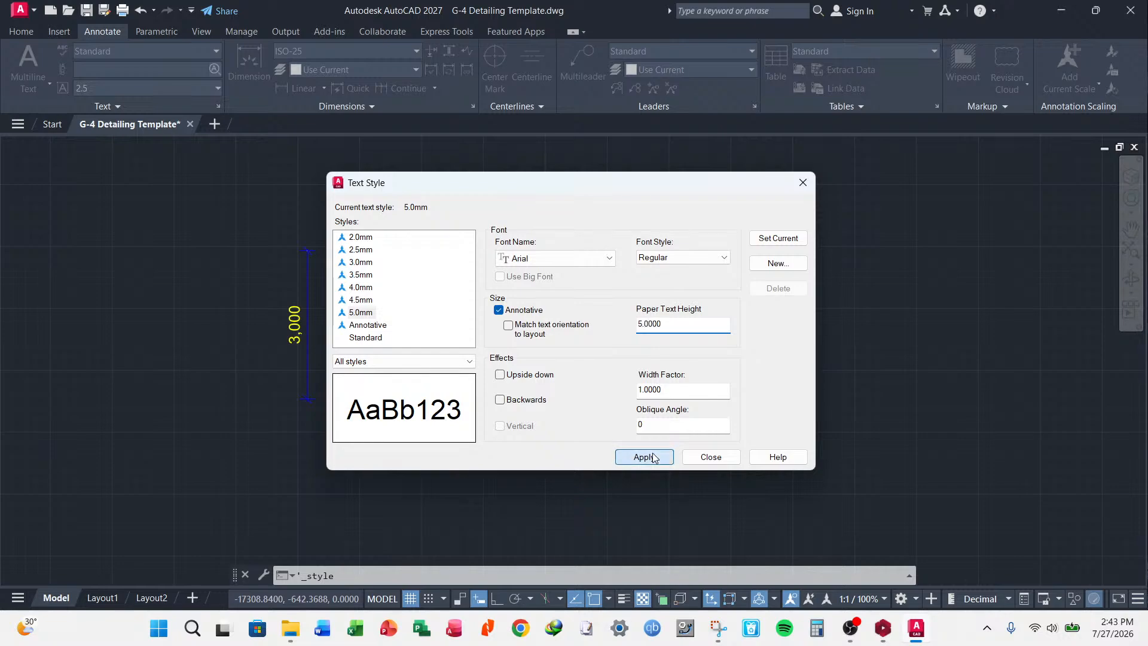
click(652, 457)
- Add a 5.5mm text style and set its paper text height to 5.5
click(777, 262)
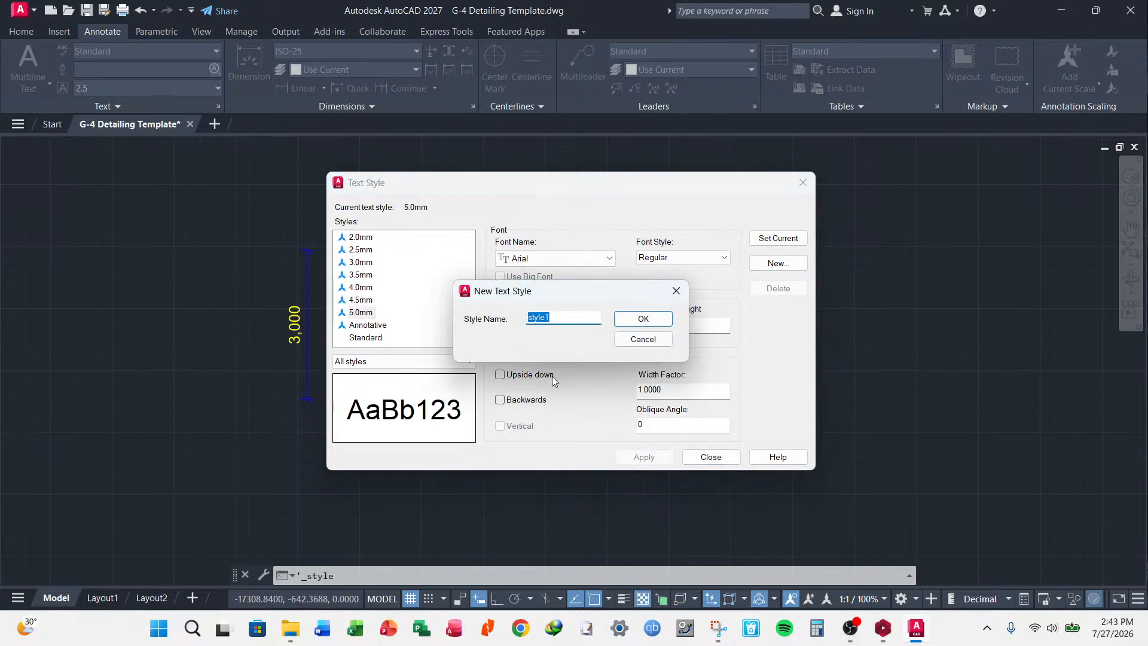
text(6.0mm)
text(5.5mm)
key(Return)
text(5.5)
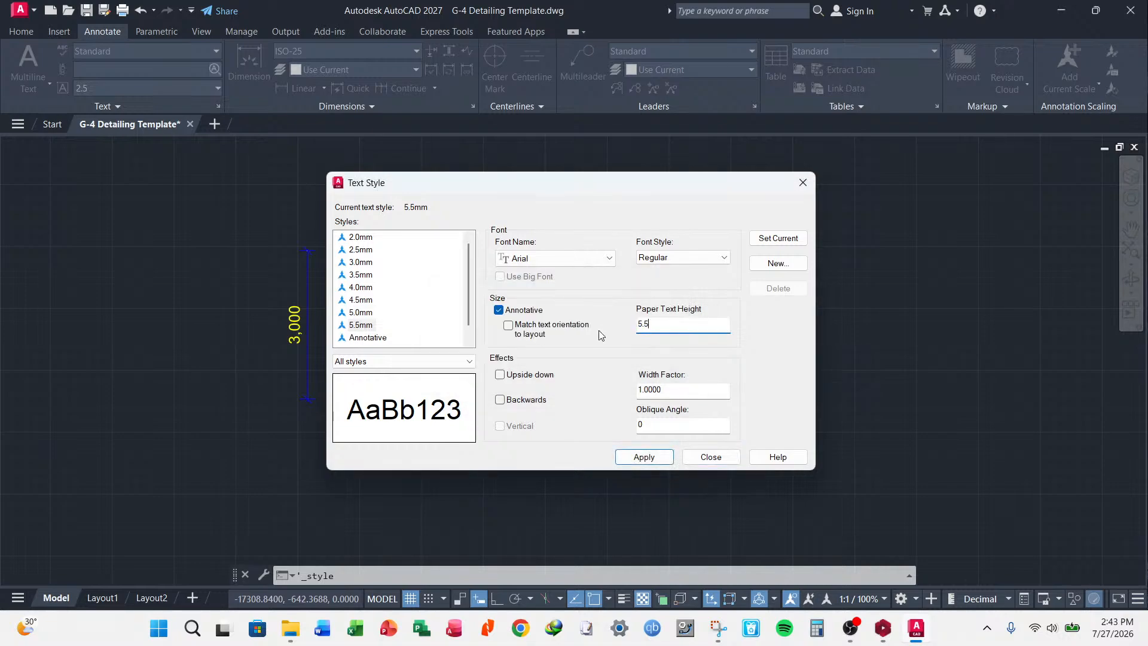
click(644, 457)
- Create a text style named 6.0mm with a paper text height of 6
click(778, 263)
text(6.0mm)
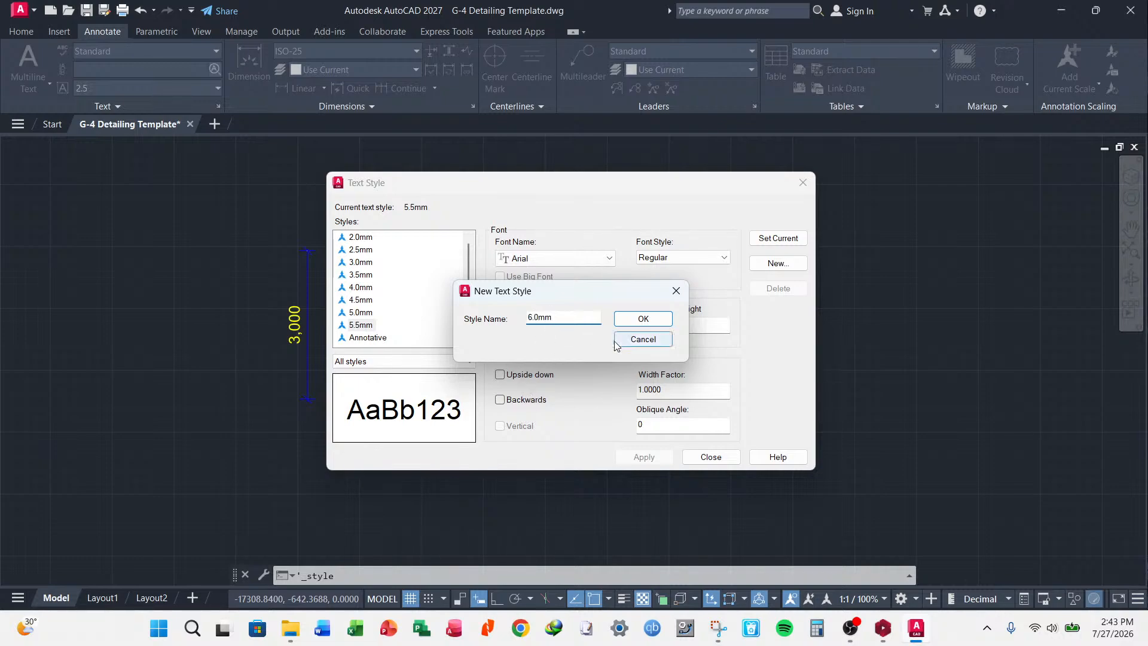
click(643, 319)
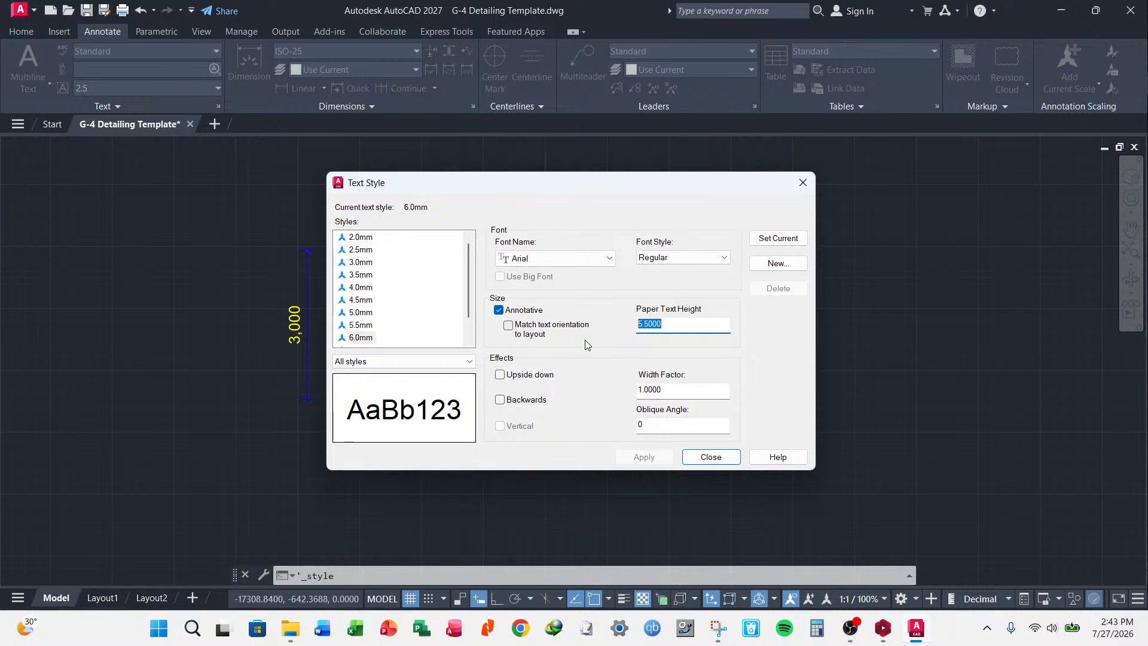
text(6)
key(Return)
- Create a text style named 6.5mm and apply a paper text height of 6.5
click(762, 268)
text(6.5mm)
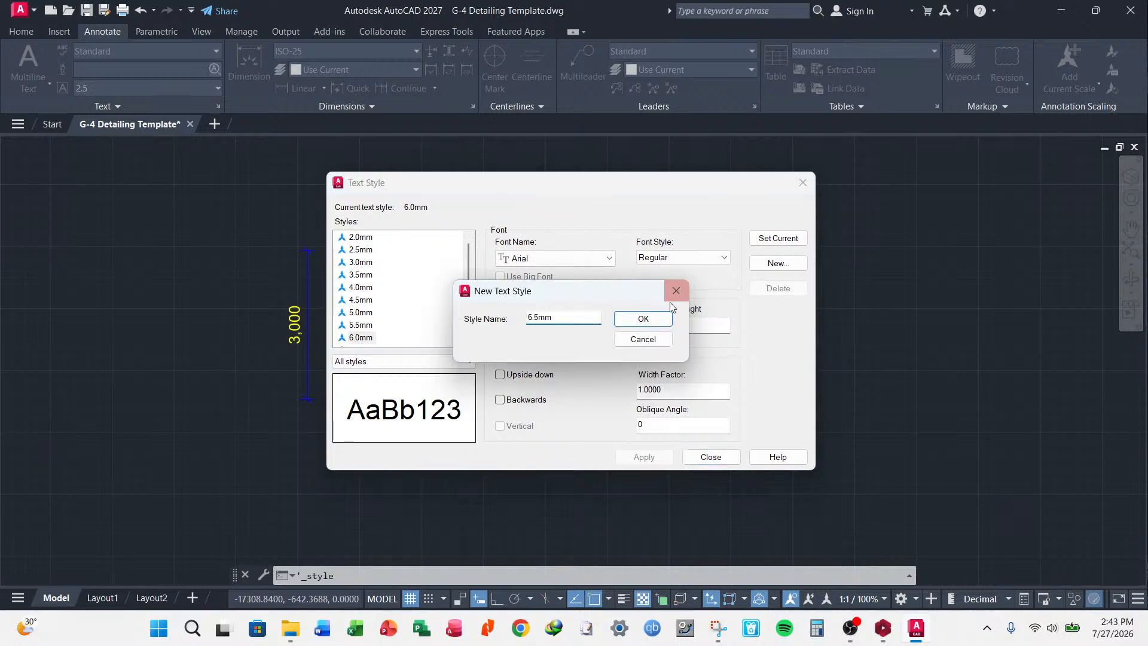
click(660, 320)
text(6.5)
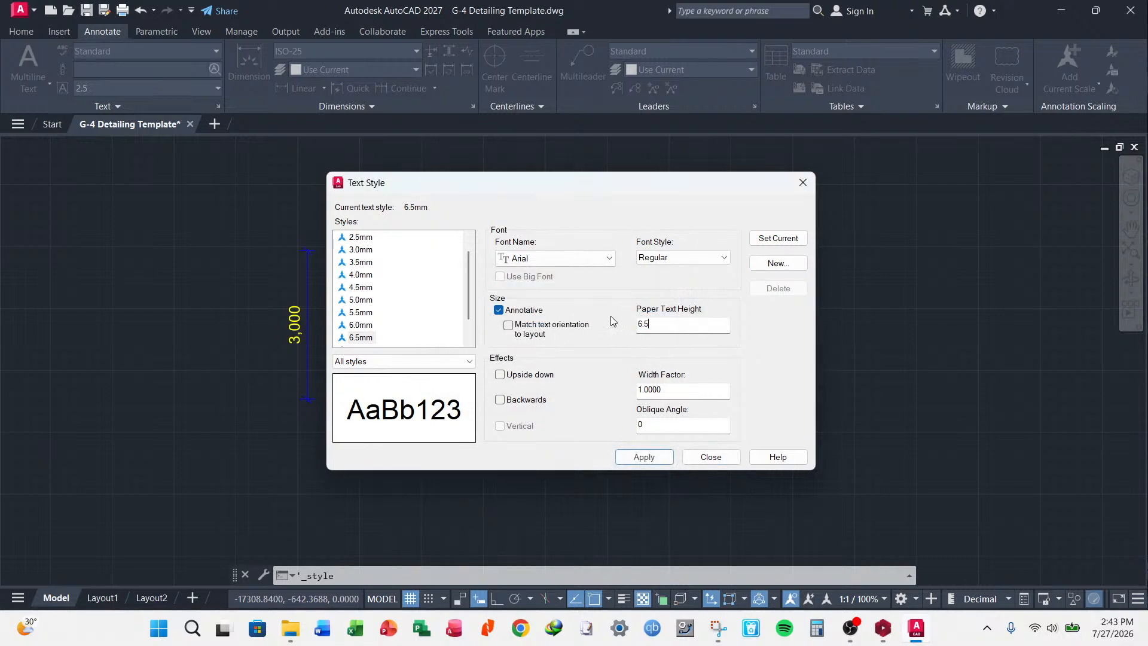
click(644, 457)
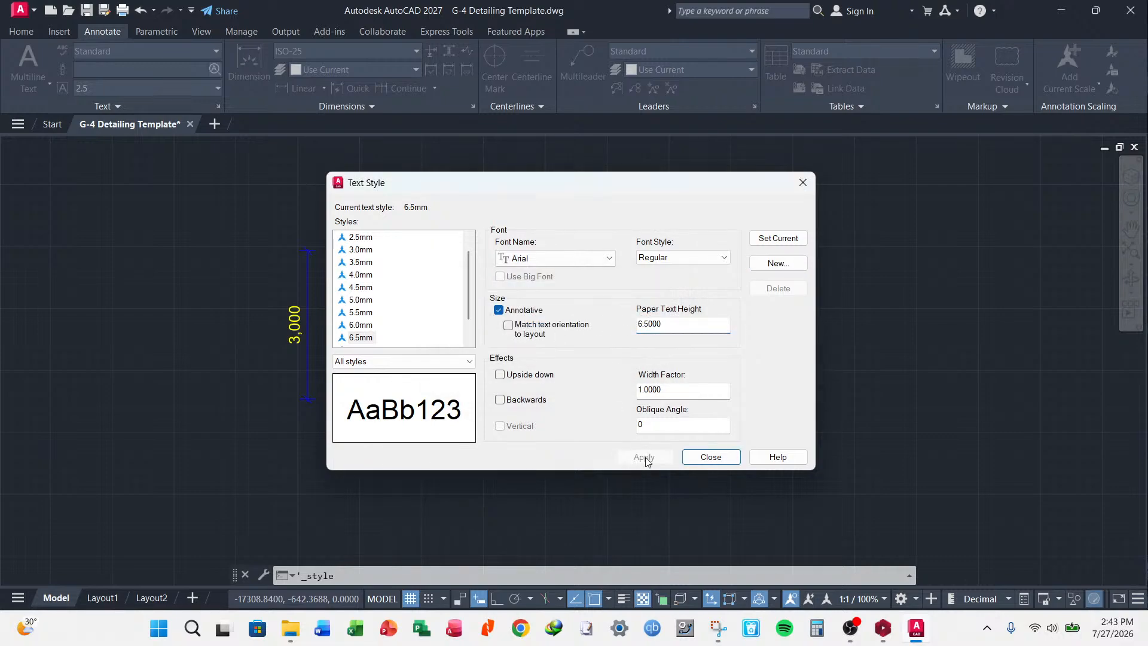
- Add a 7.0mm text style and set its paper text height to 7
click(777, 263)
text(7.)
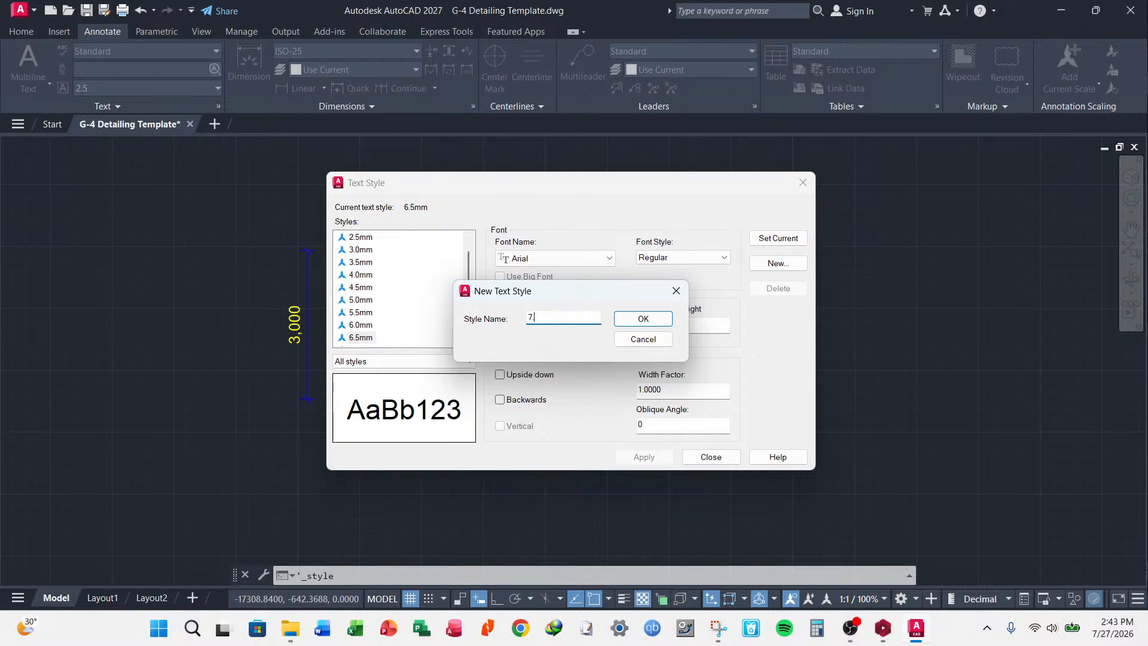
text(0mm)
key(Return)
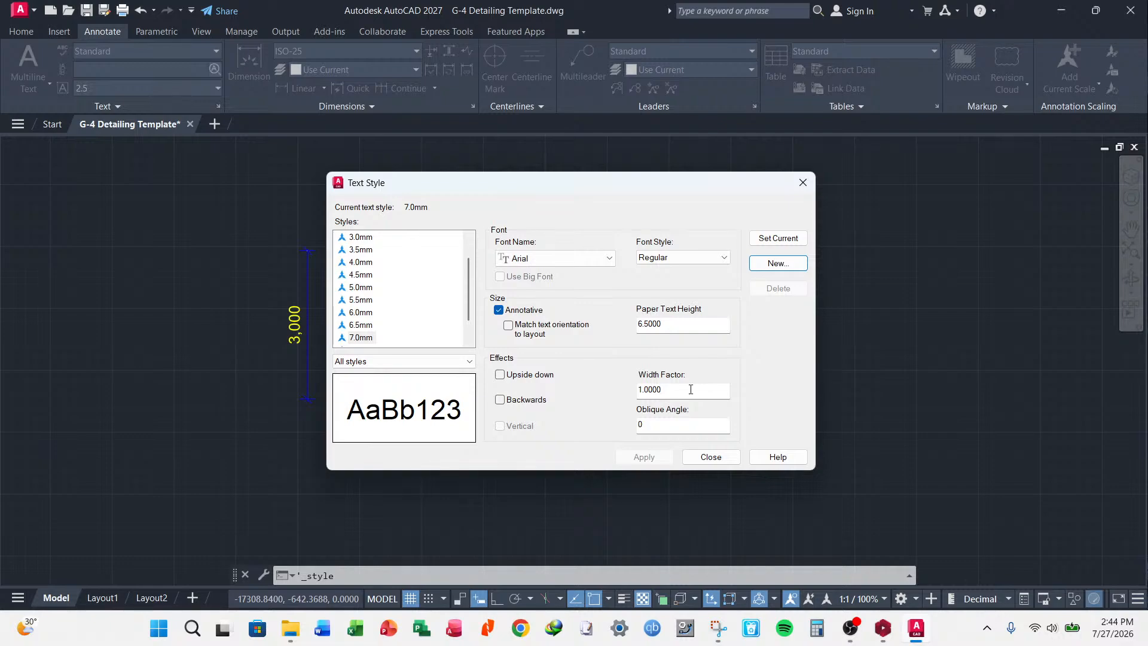
double_click(717, 324)
text(7)
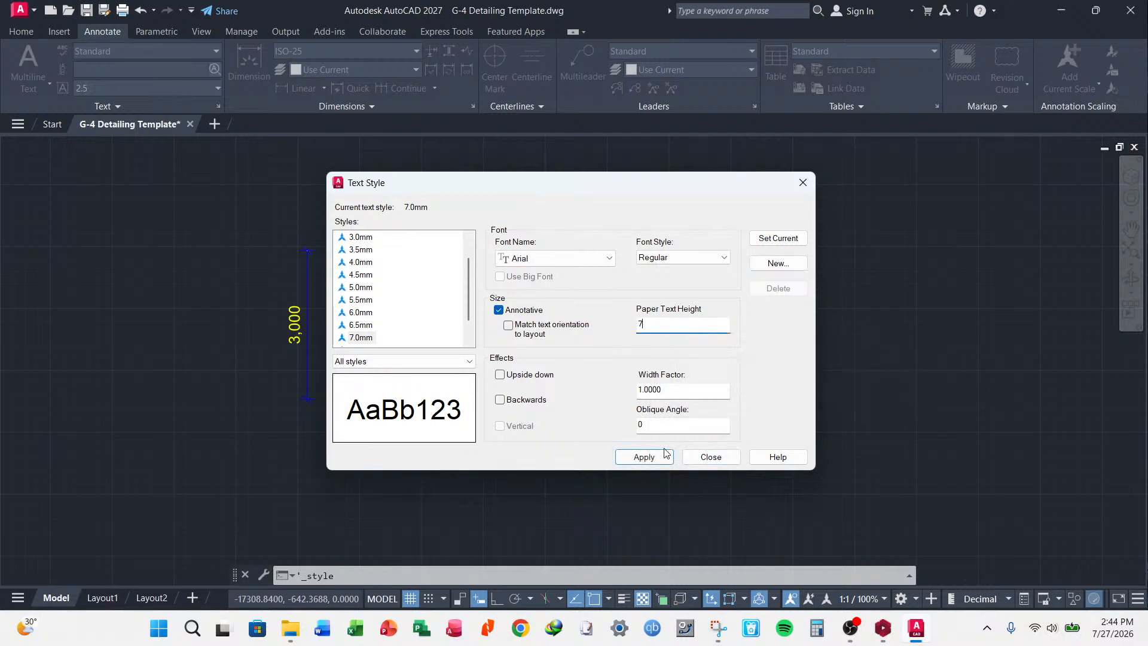
click(645, 456)
- Create a text style named 7.5mm and set its paper text height to 7.5
click(777, 263)
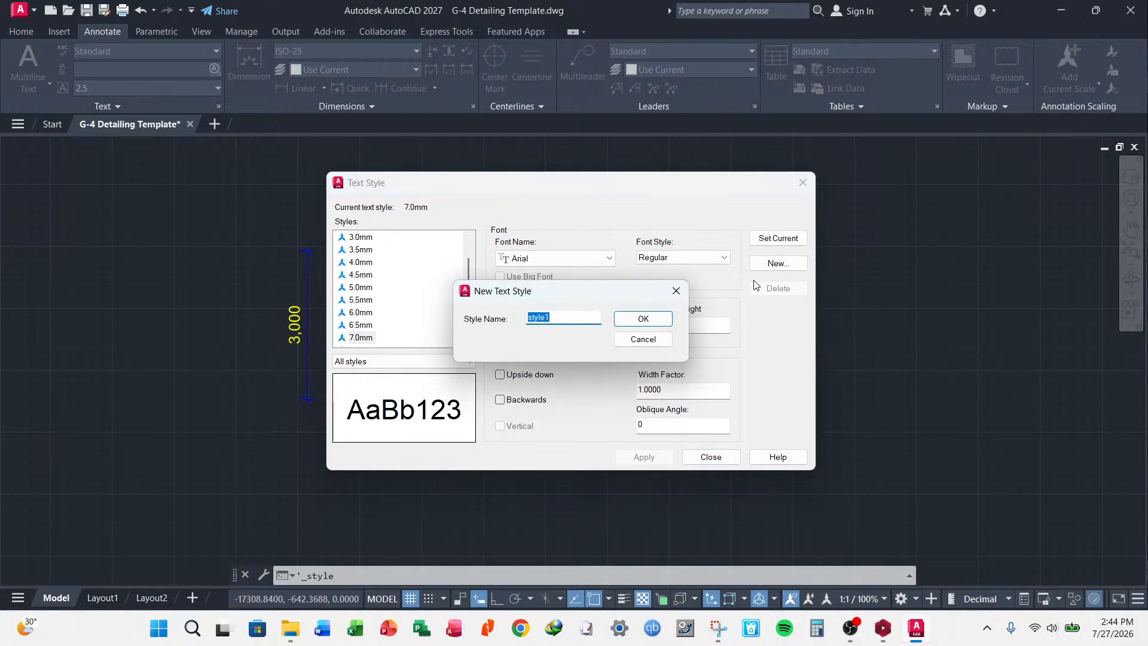
text(7.5mm)
click(643, 320)
drag(668, 324, 596, 336)
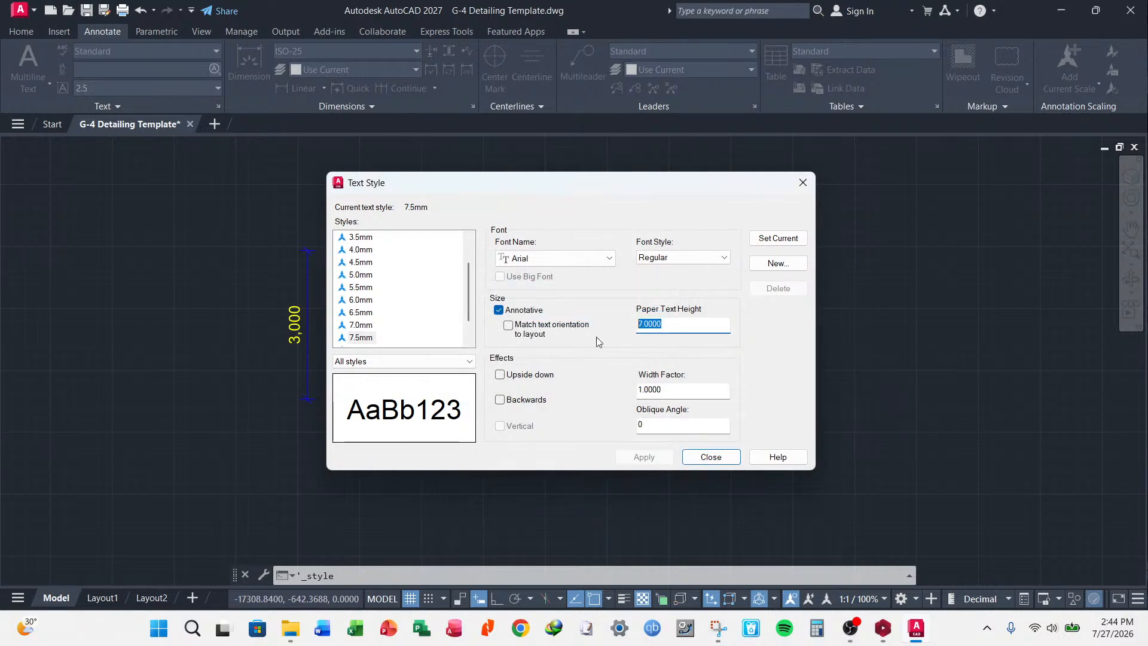
text(7.)
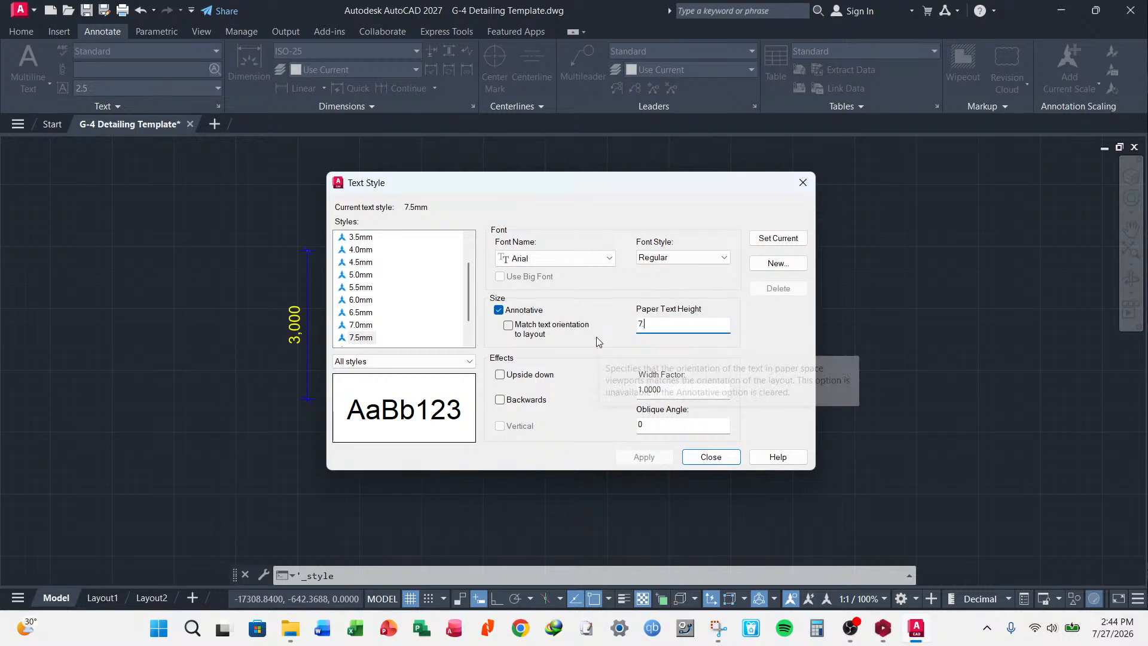
text(5)
key(Return)
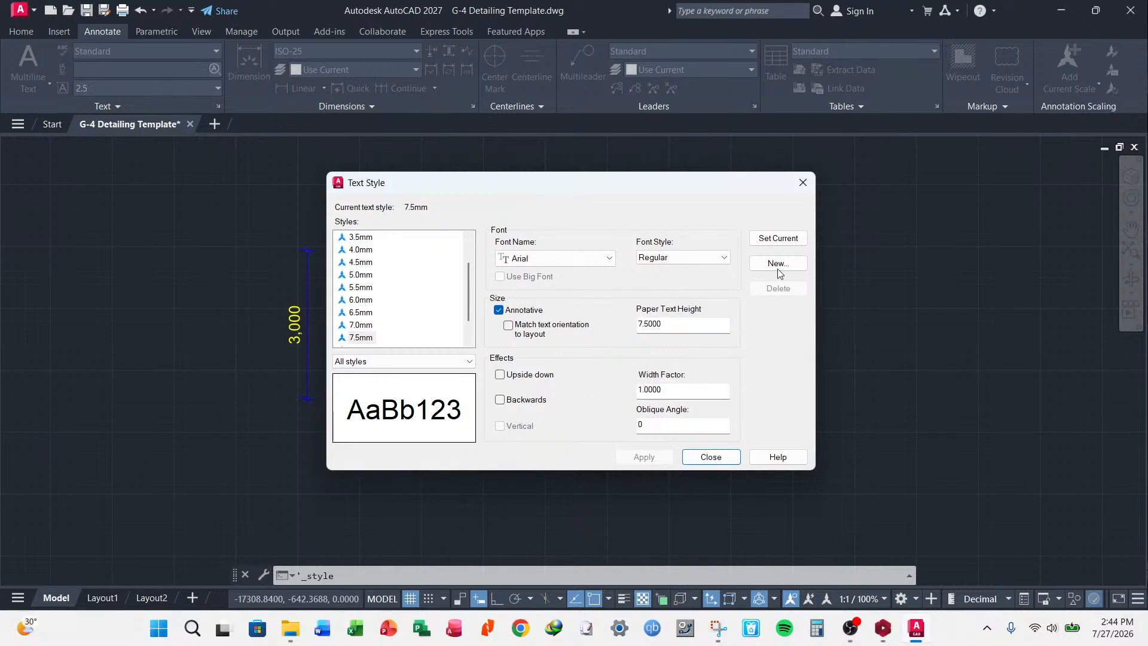
- Create a text style named 8.0mm with a paper text height of 8, and finish editing text styles
click(778, 263)
text(8.0)
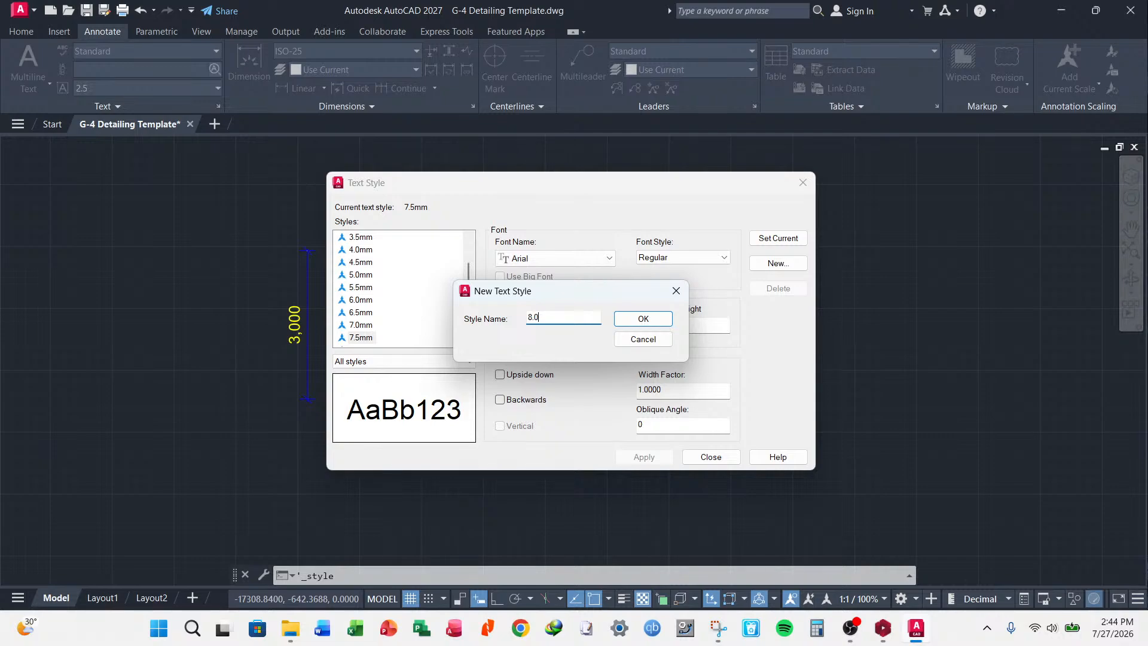
text(mm)
key(Return)
drag(665, 325, 569, 343)
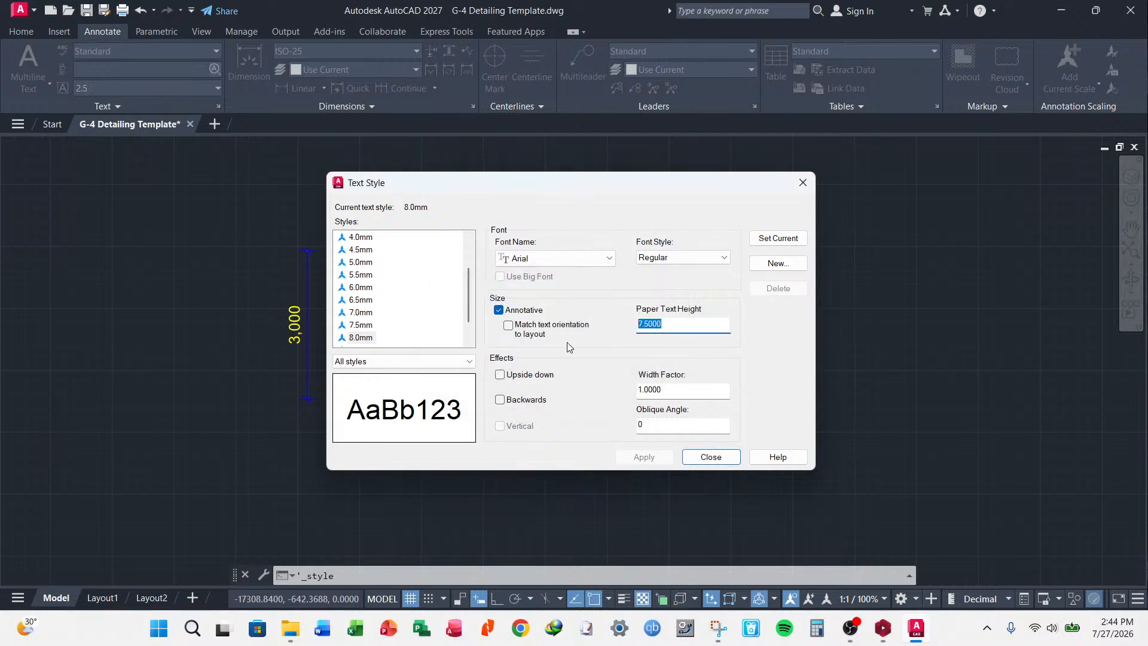
text(8)
click(644, 457)
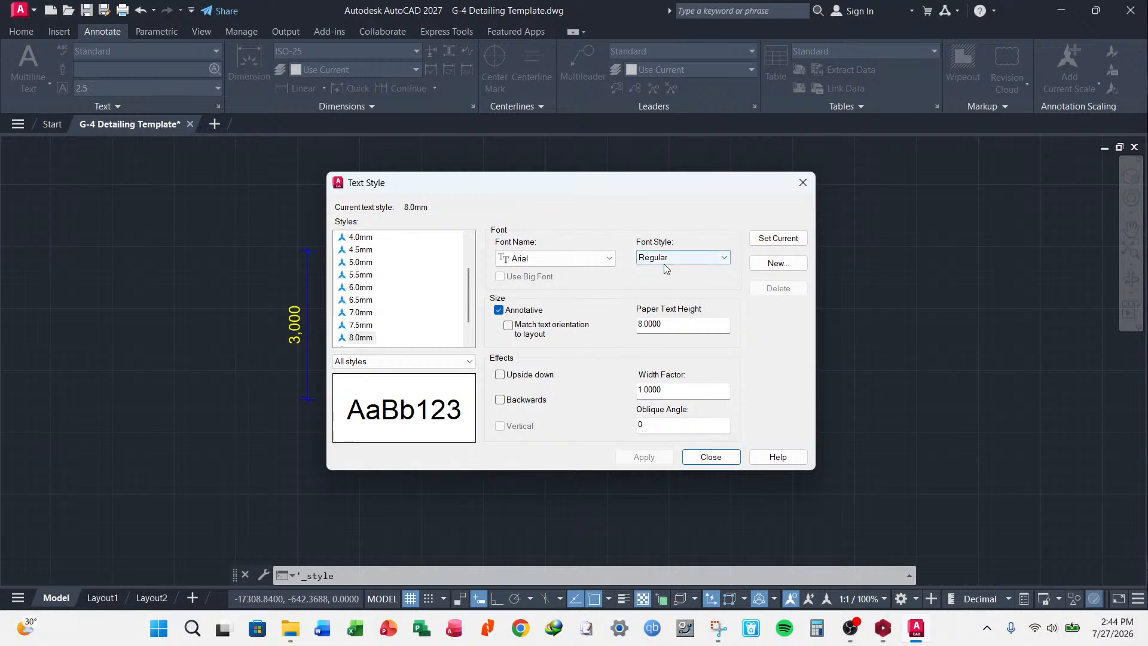
click(710, 456)
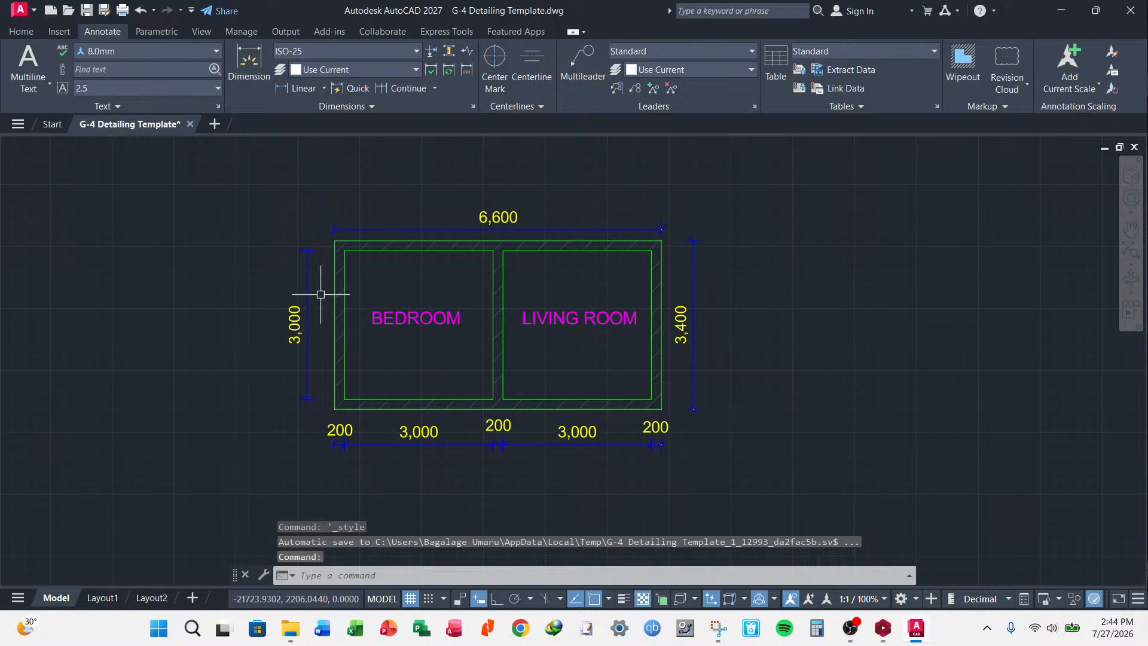
key(Escape)
key(Escape)
key(Escape)
- Open the dimension style manager and compare the previews and descriptions of the Annotative, ISO-25 and Standard styles
scroll(582, 285, down, 4)
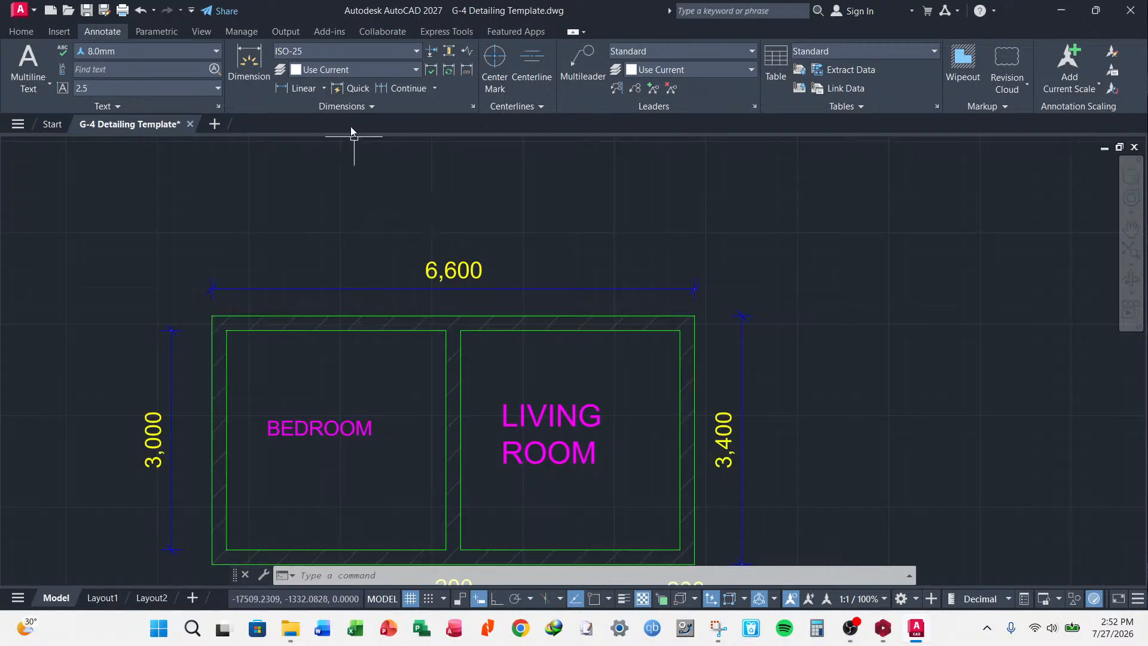
click(474, 107)
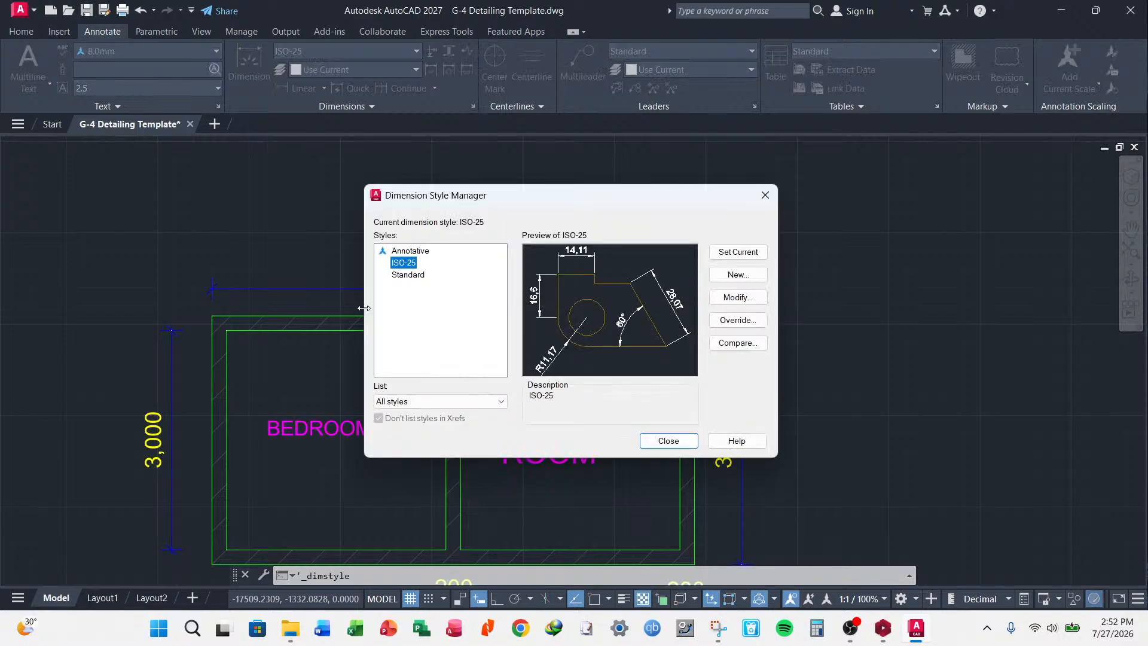
click(412, 275)
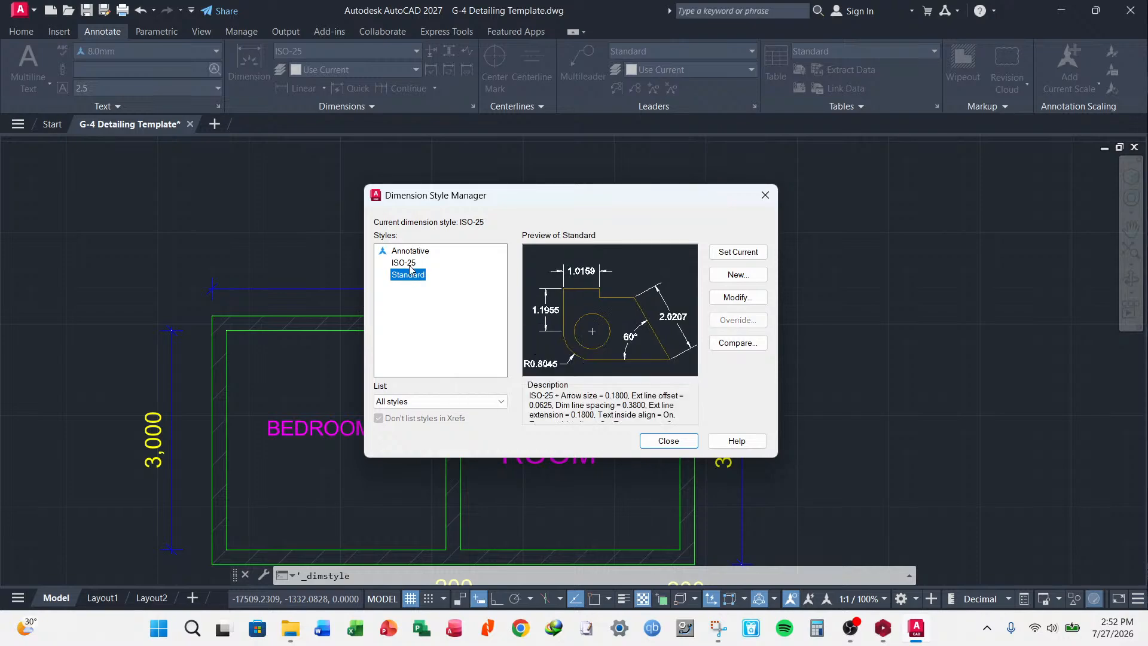
click(413, 264)
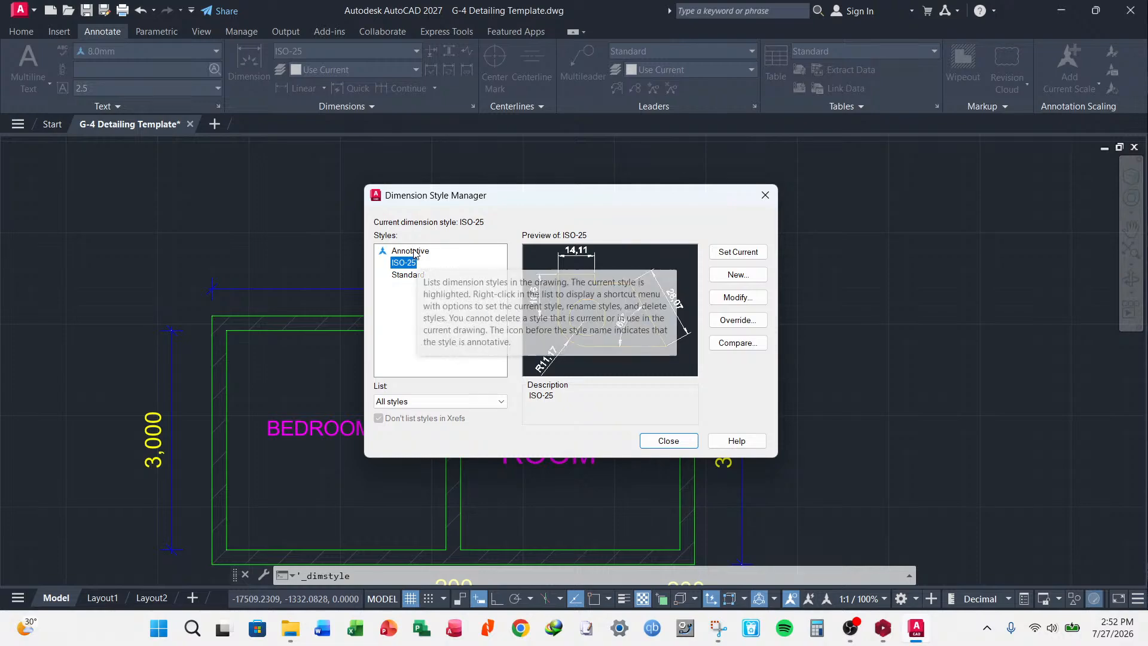
click(414, 251)
click(414, 275)
click(414, 253)
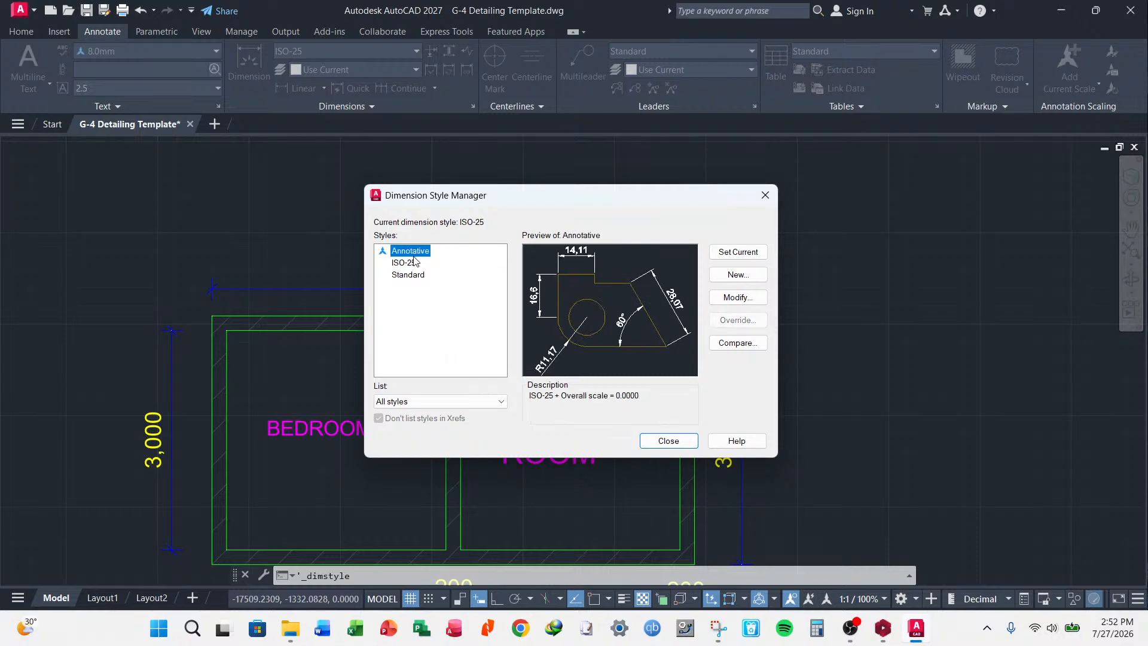
click(413, 276)
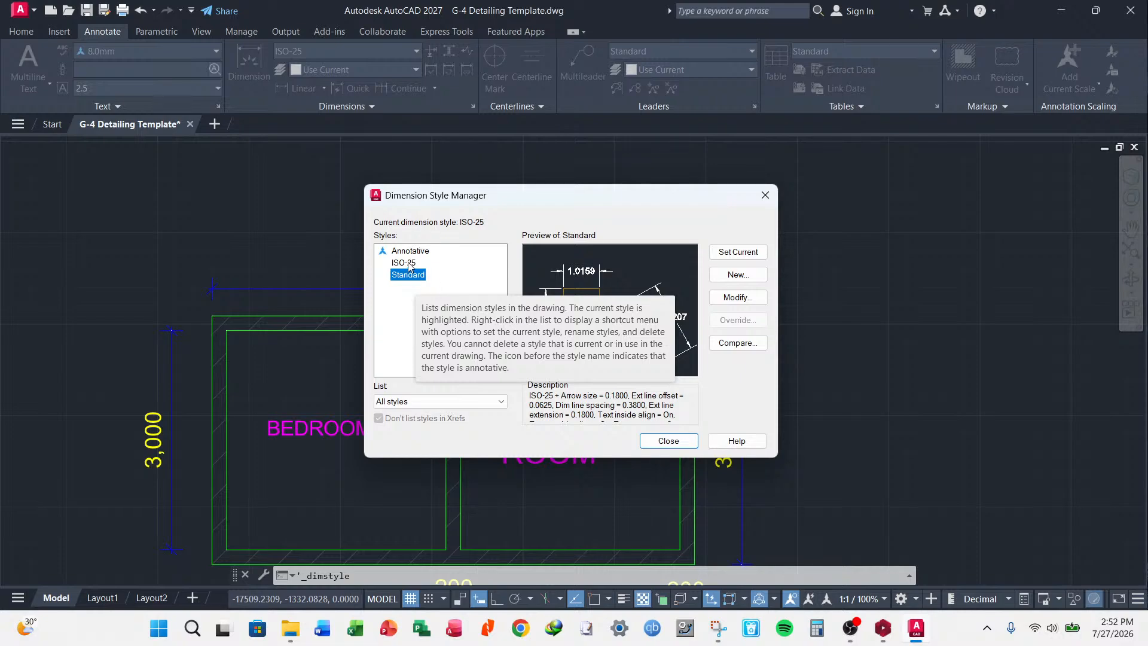
click(408, 253)
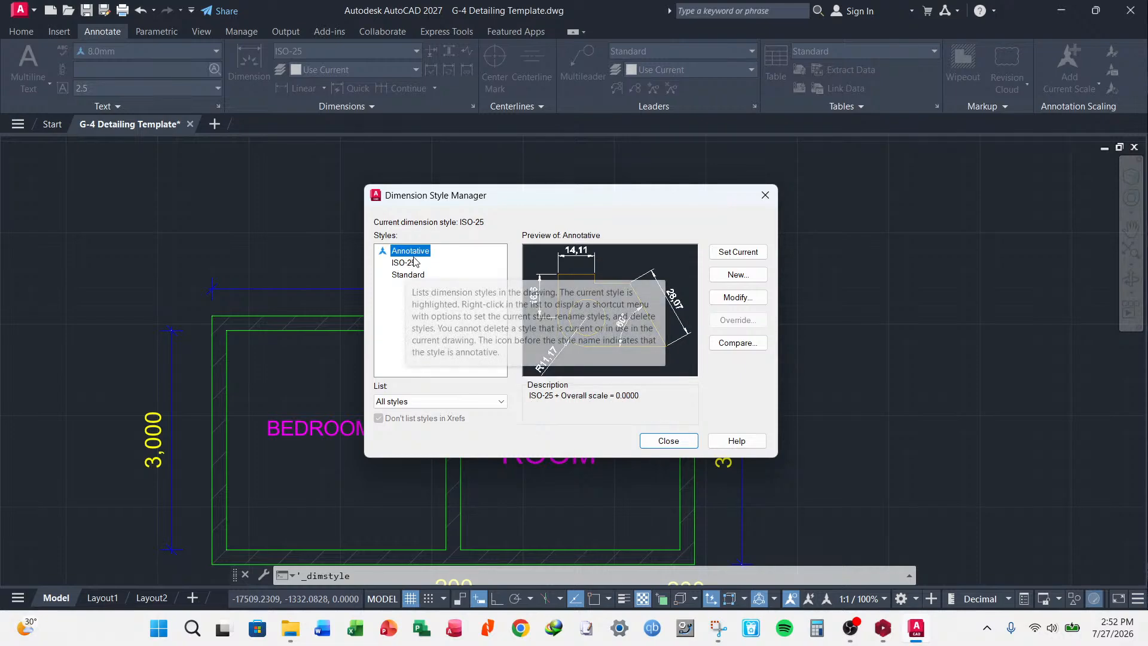
click(407, 276)
click(411, 251)
click(410, 274)
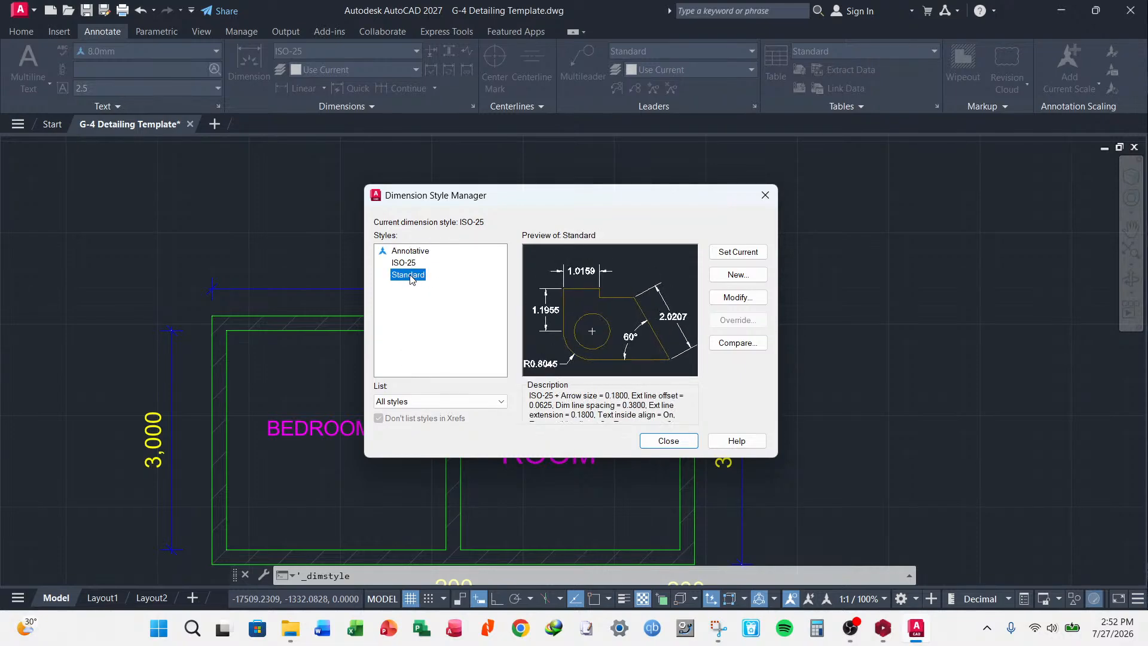
click(411, 252)
click(409, 274)
click(415, 254)
click(415, 276)
click(414, 253)
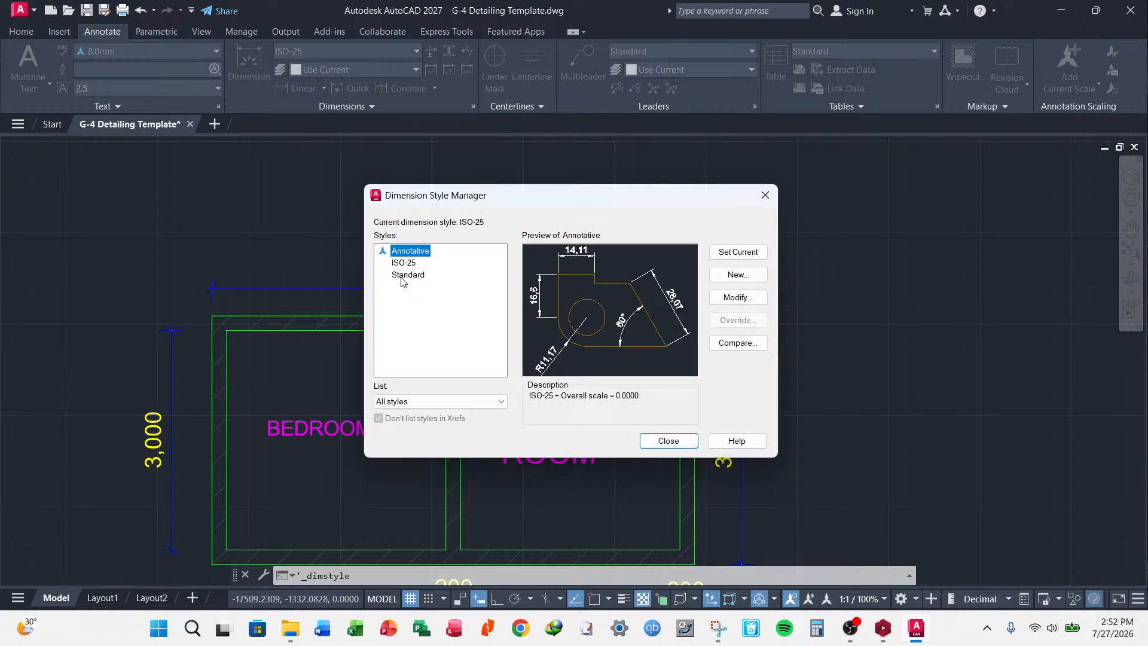
right_click(411, 252)
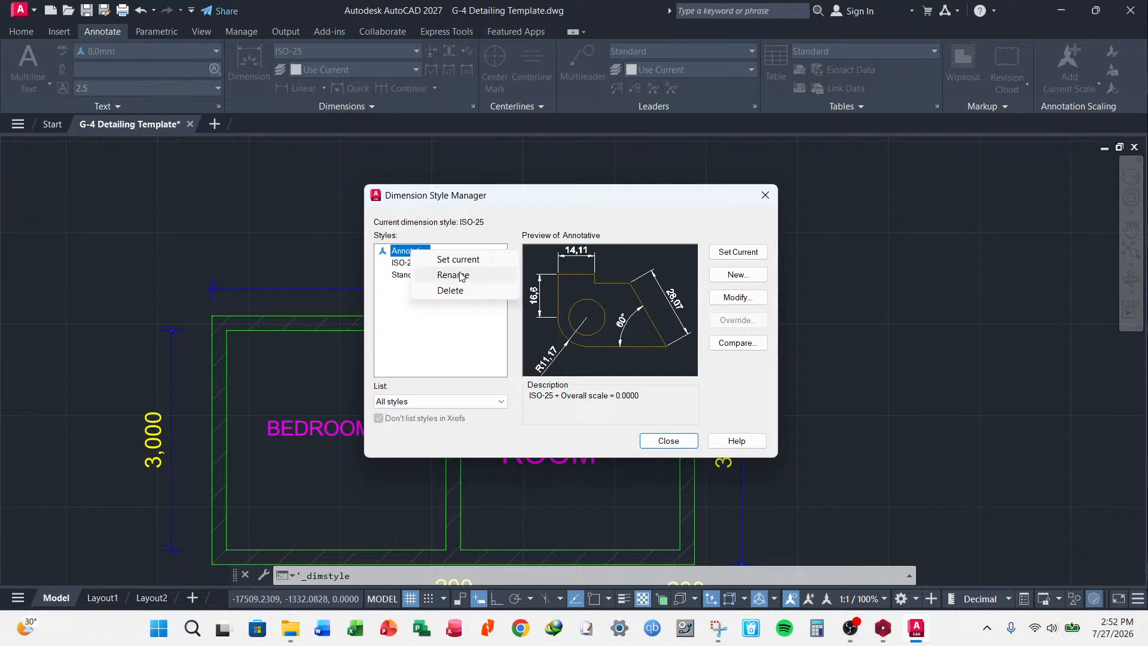
- Create an annotative dimension style named 2.0 for all dimensions, based on the Annotative style, and continue to its settings
click(409, 251)
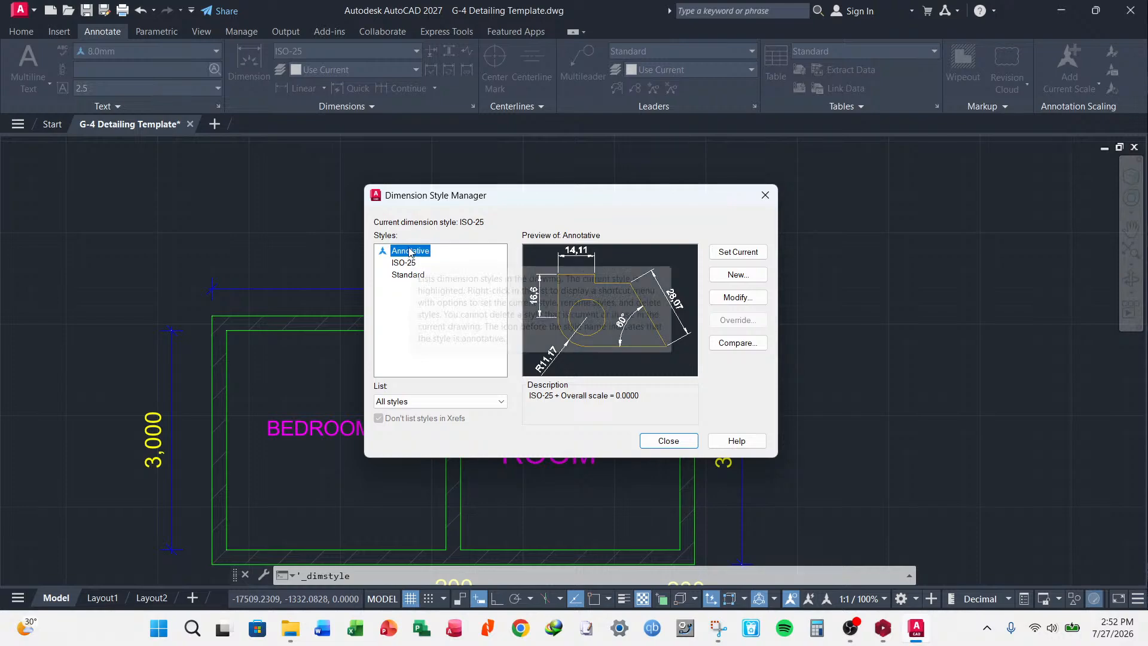
click(738, 275)
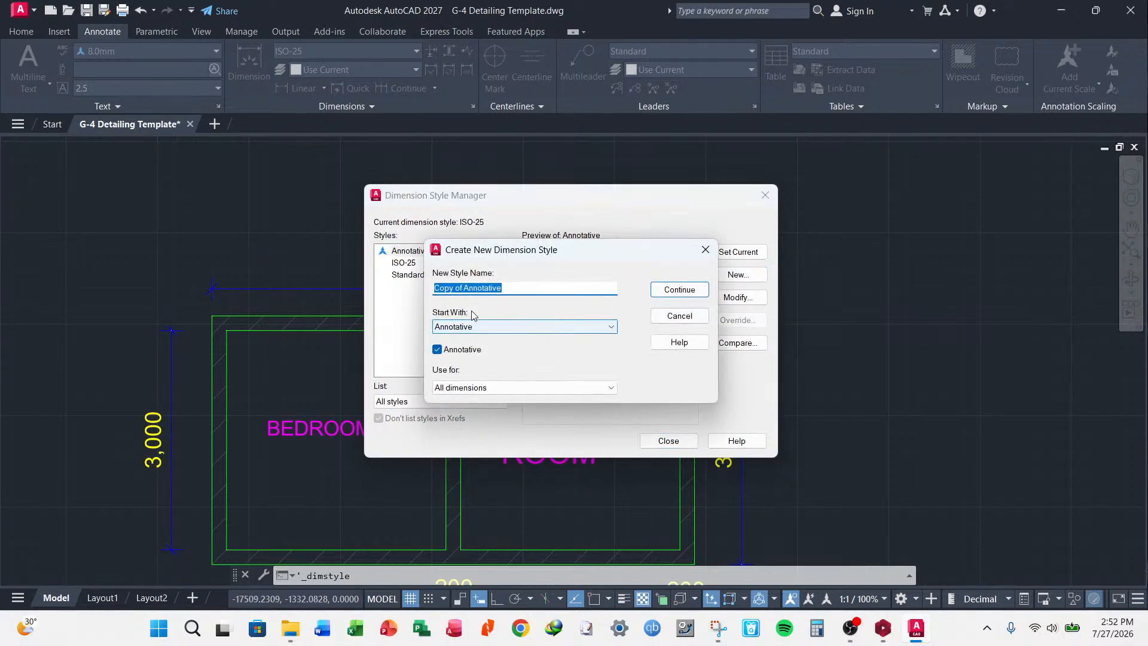
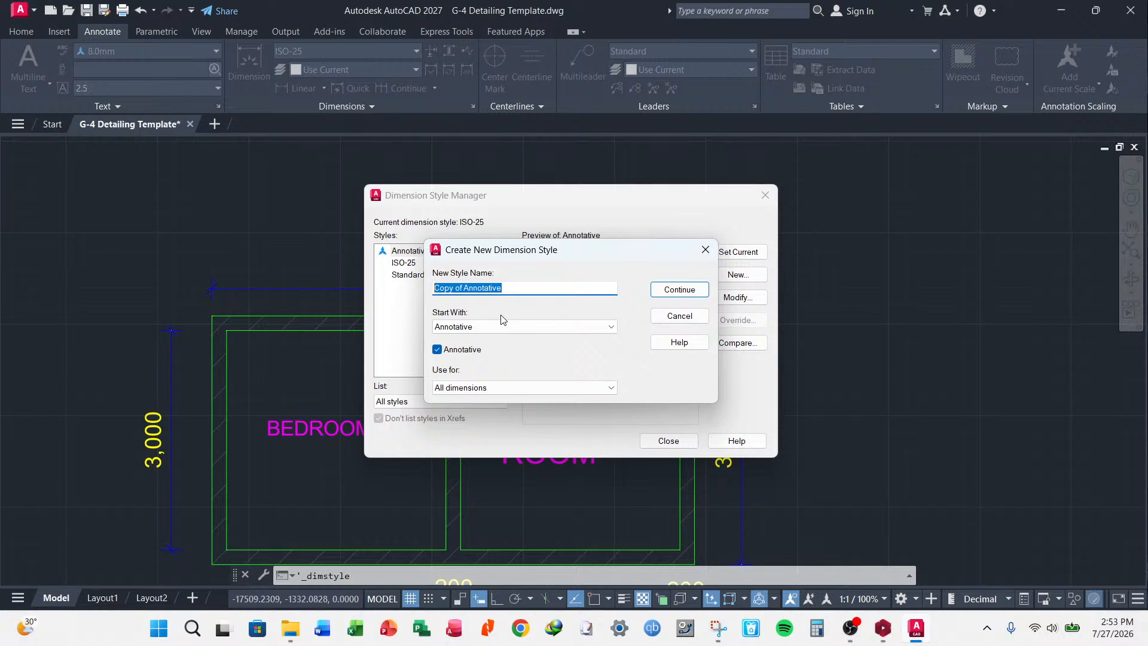
text(2)
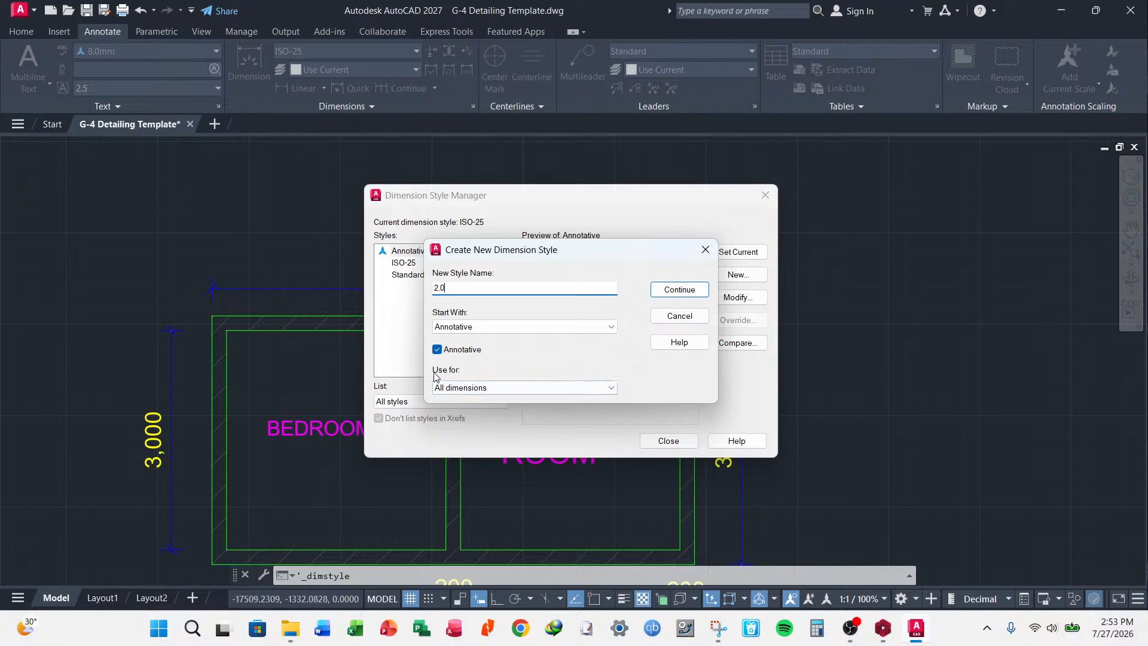
click(548, 387)
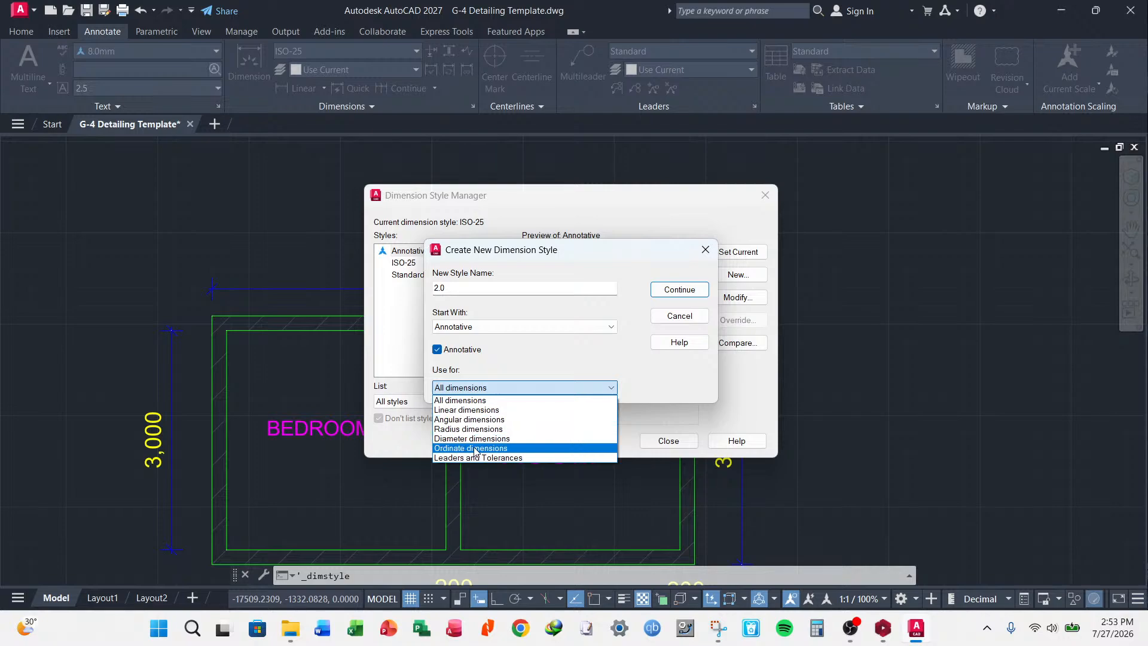
click(690, 293)
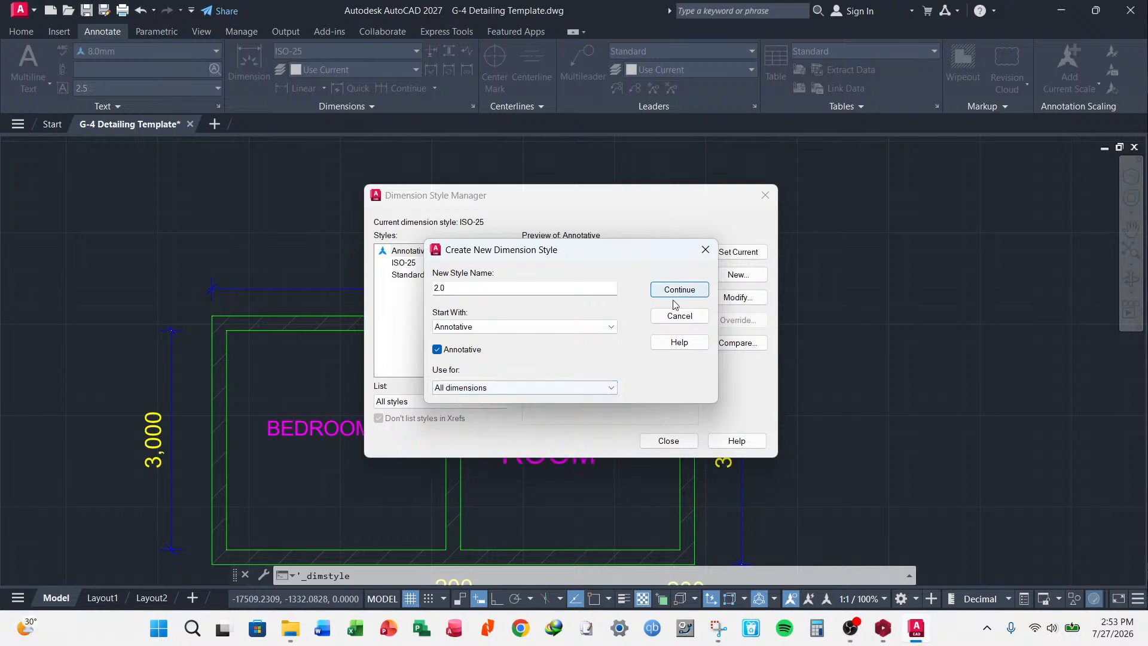
click(695, 291)
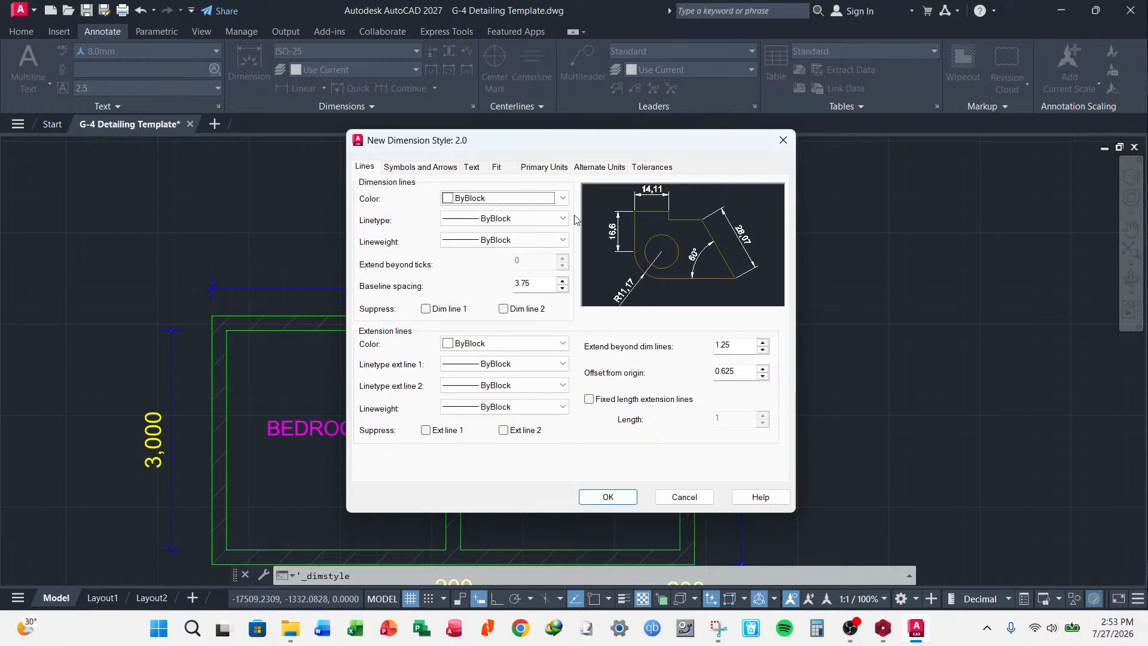
- Set the color, linetype and lineweight of the 2.0 style's dimension lines to ByLayer
click(563, 199)
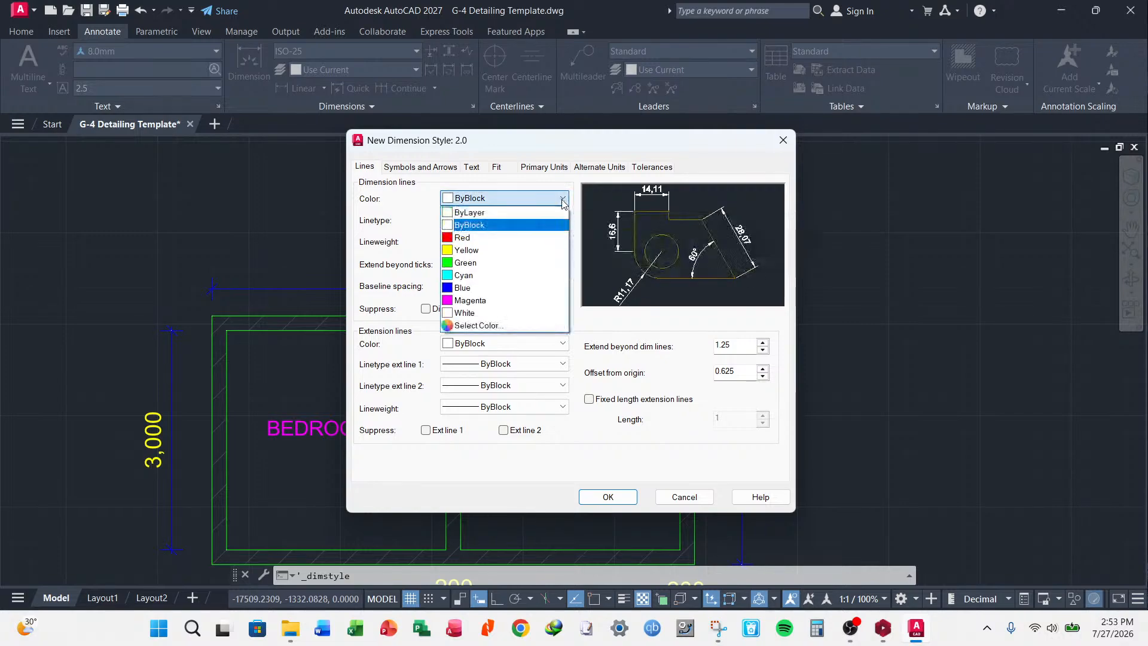
click(491, 219)
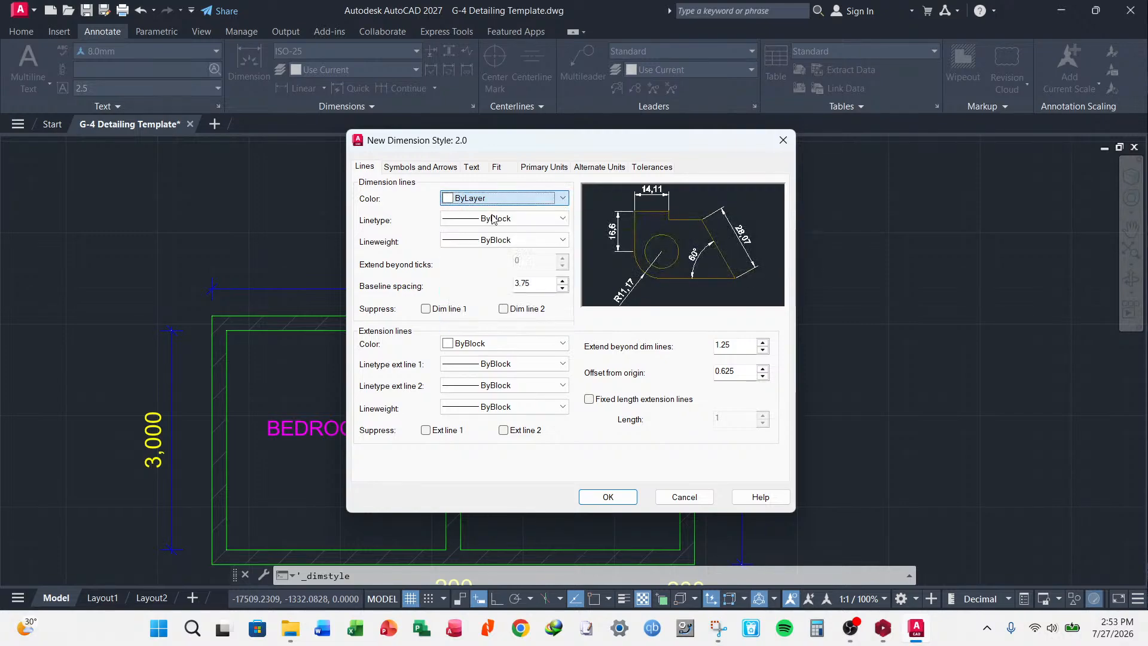
click(560, 219)
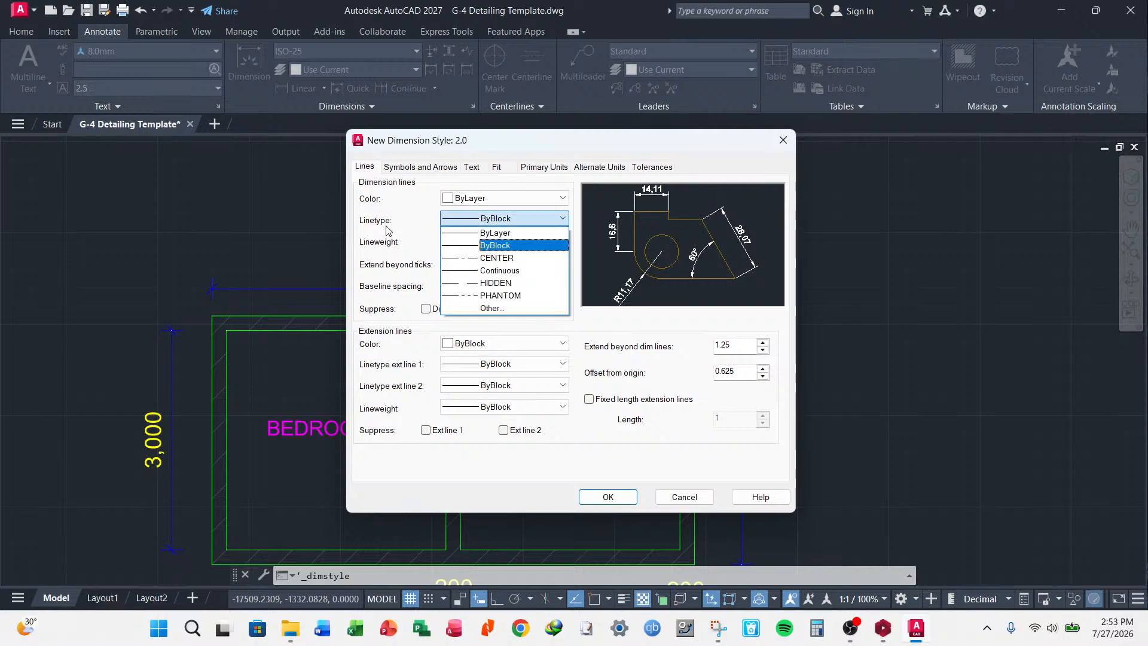
click(564, 222)
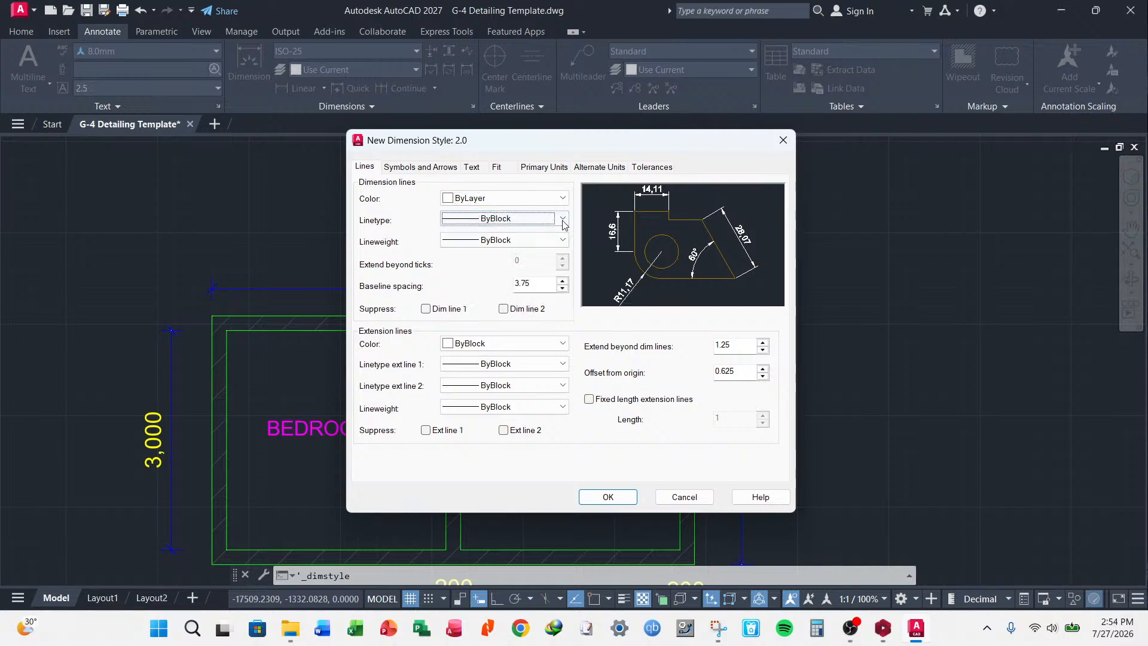
scroll(563, 221, up, 1)
click(562, 240)
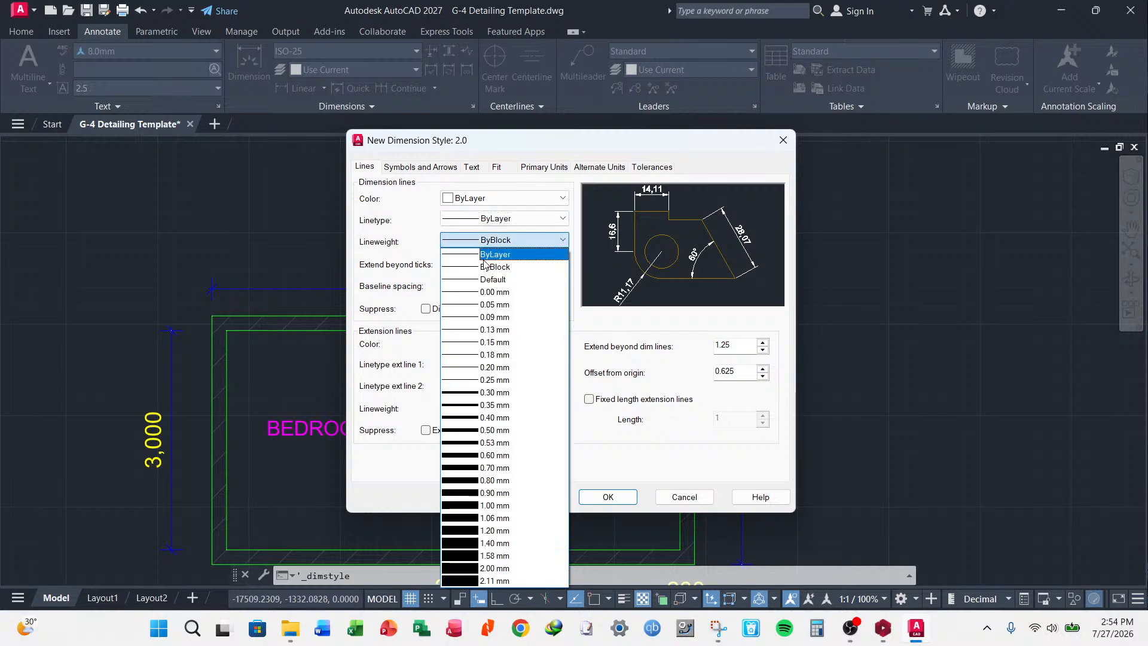
click(483, 256)
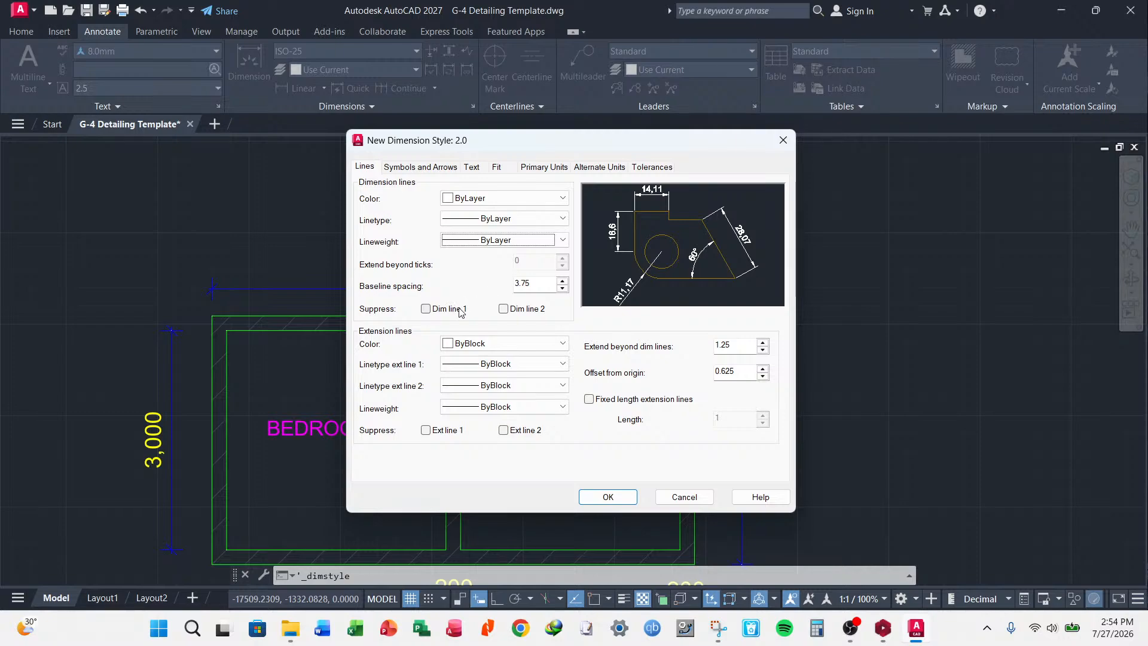
- Set the extension lines' color and the linetypes of both extension lines to ByLayer in the 2.0 style
click(554, 348)
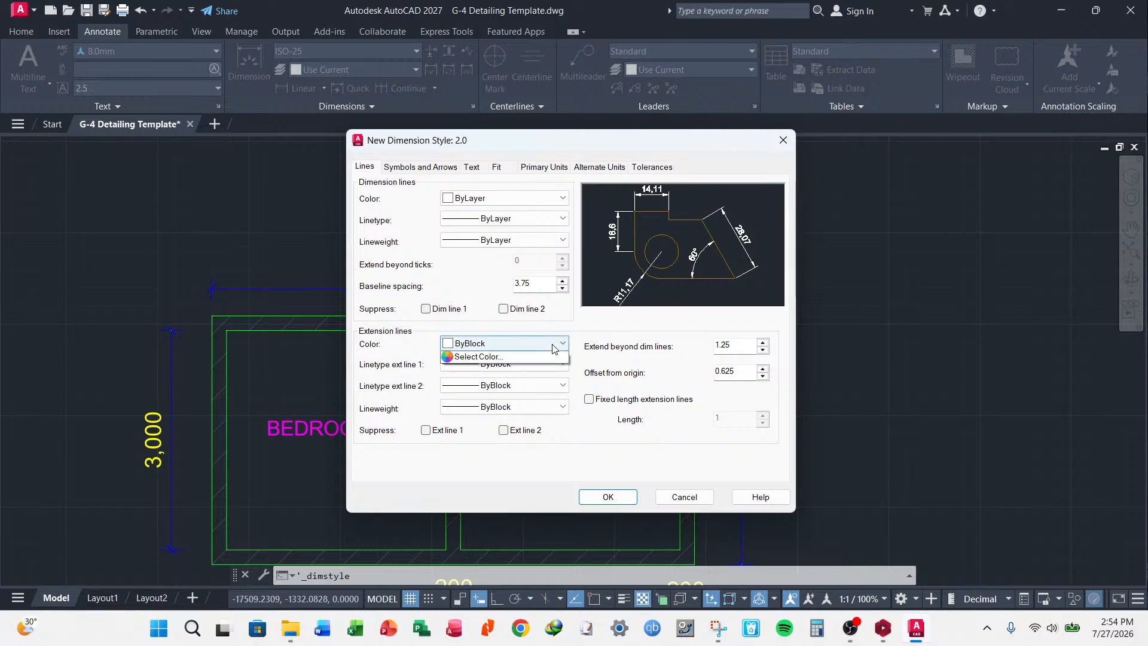
click(525, 357)
click(515, 364)
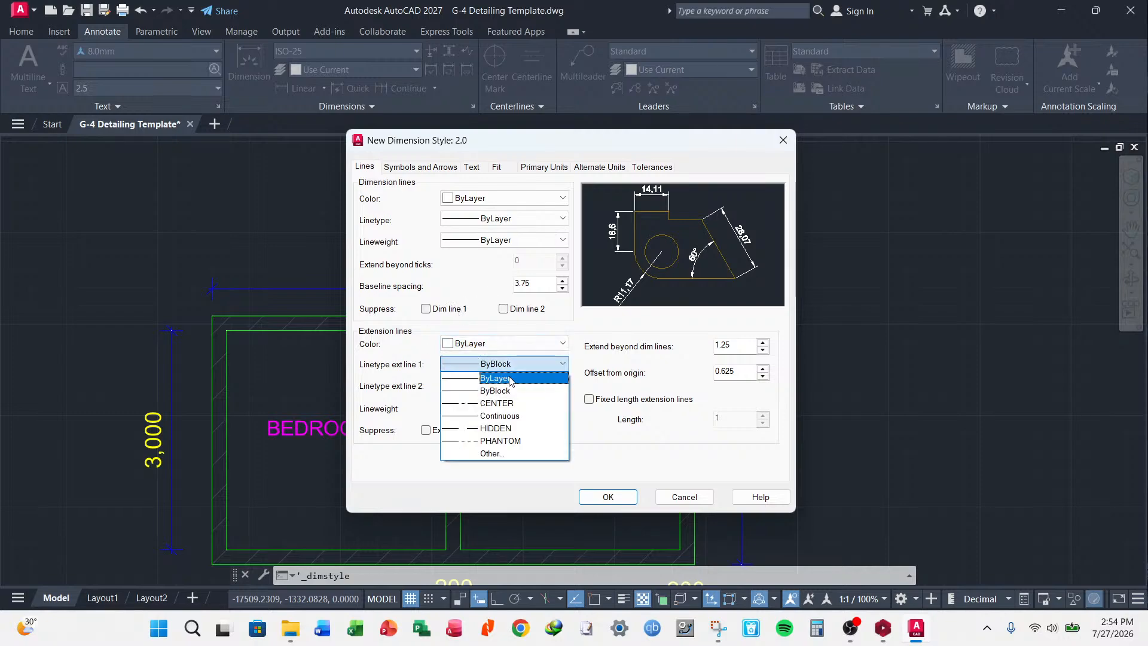
click(510, 379)
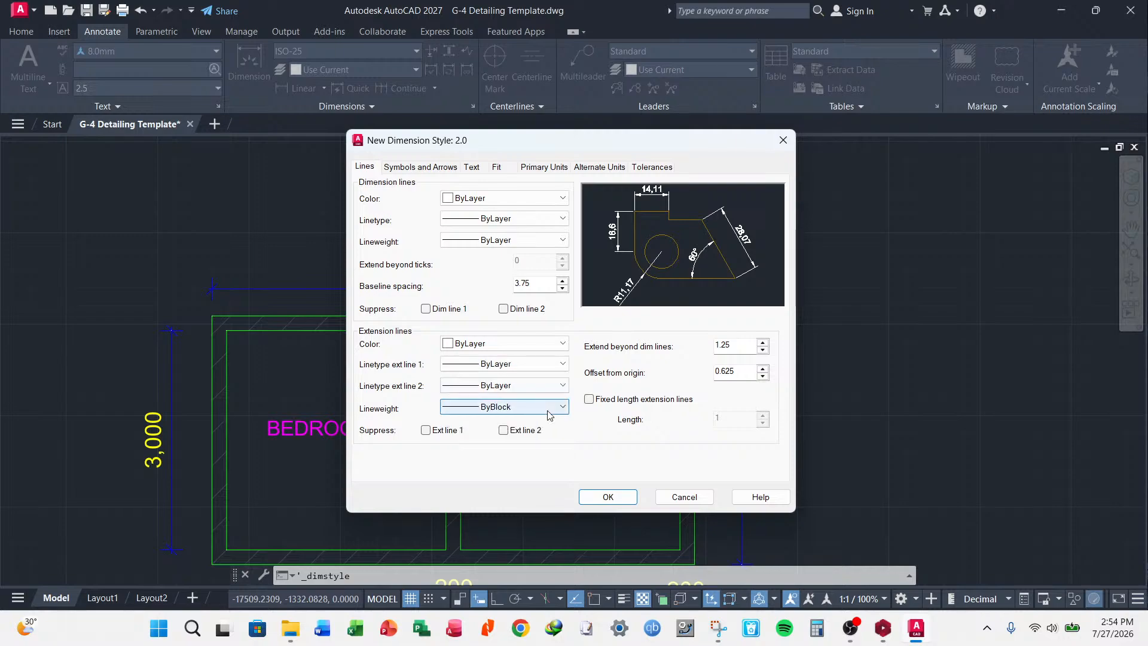
- Set the extension lines' lineweight to ByLayer, their extension beyond the dimension lines to 0.5 and their offset from origin to 0.5
click(547, 410)
click(509, 421)
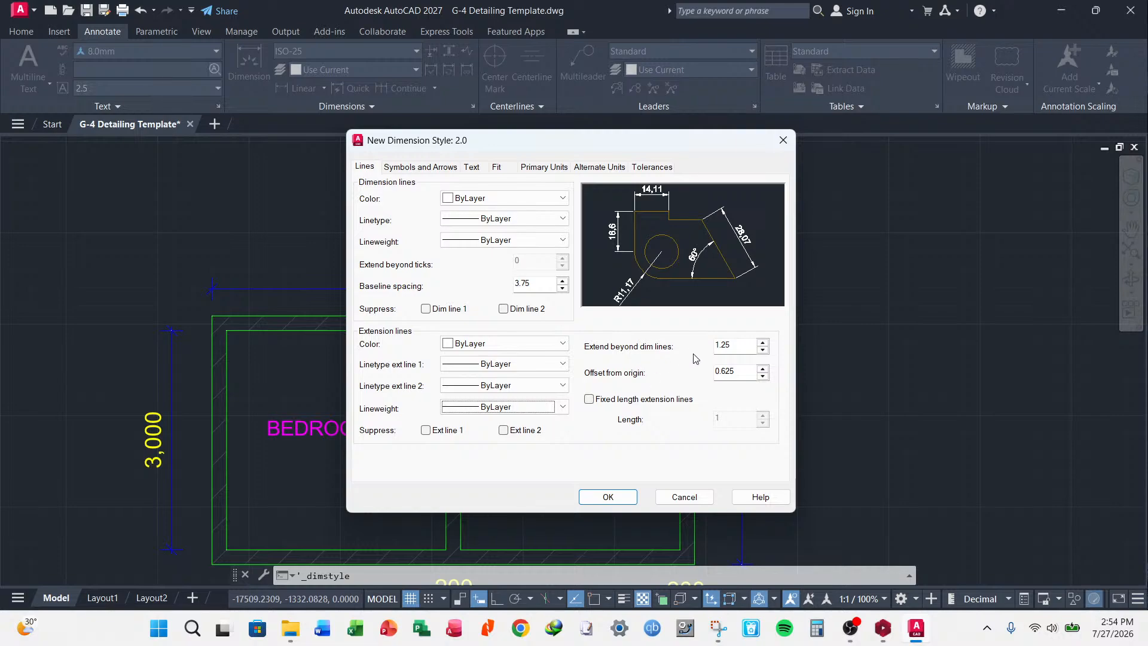
double_click(726, 345)
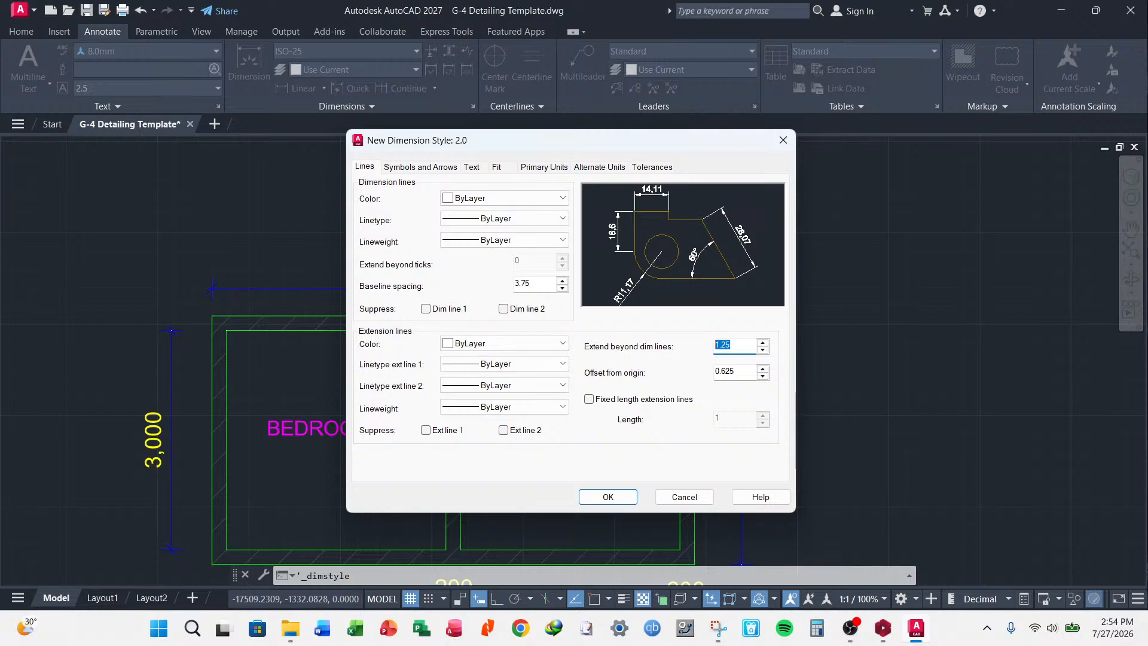
text(0.5)
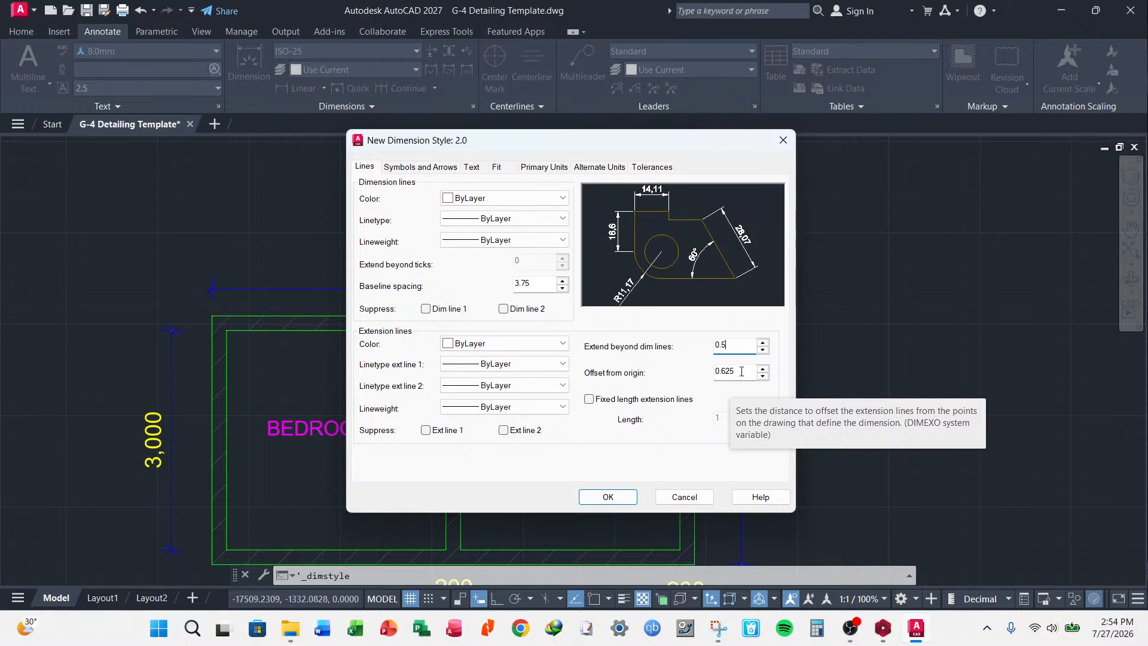
double_click(741, 371)
text(0.5)
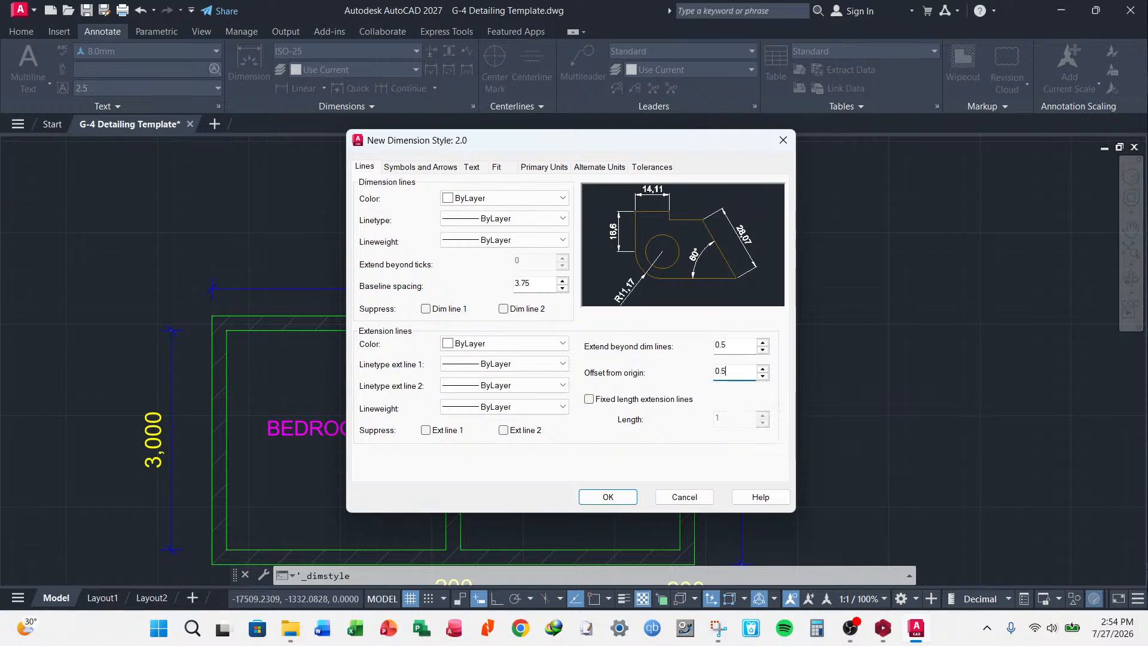
click(729, 344)
drag(704, 145, 729, 165)
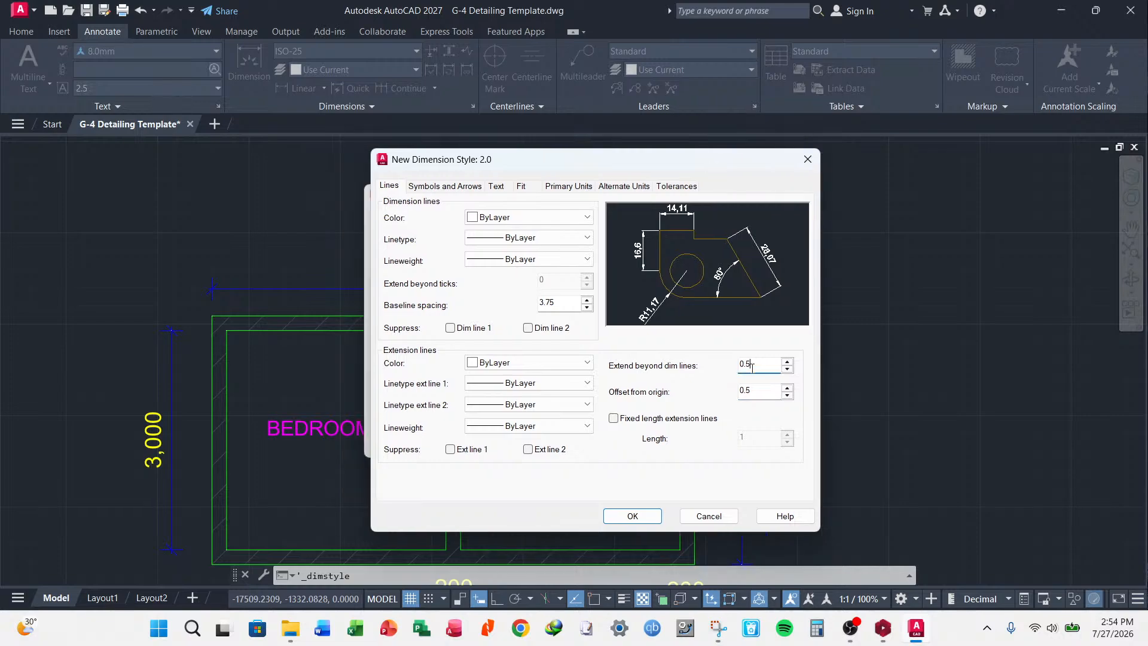
- Enable fixed length extension lines for the dimension style and set their length to 0.5
click(613, 418)
double_click(742, 437)
text(0.5)
click(757, 392)
key(shift+Tab)
- Set the first and second arrowheads to Oblique and keep the leader arrowhead as Closed filled
click(444, 185)
click(526, 230)
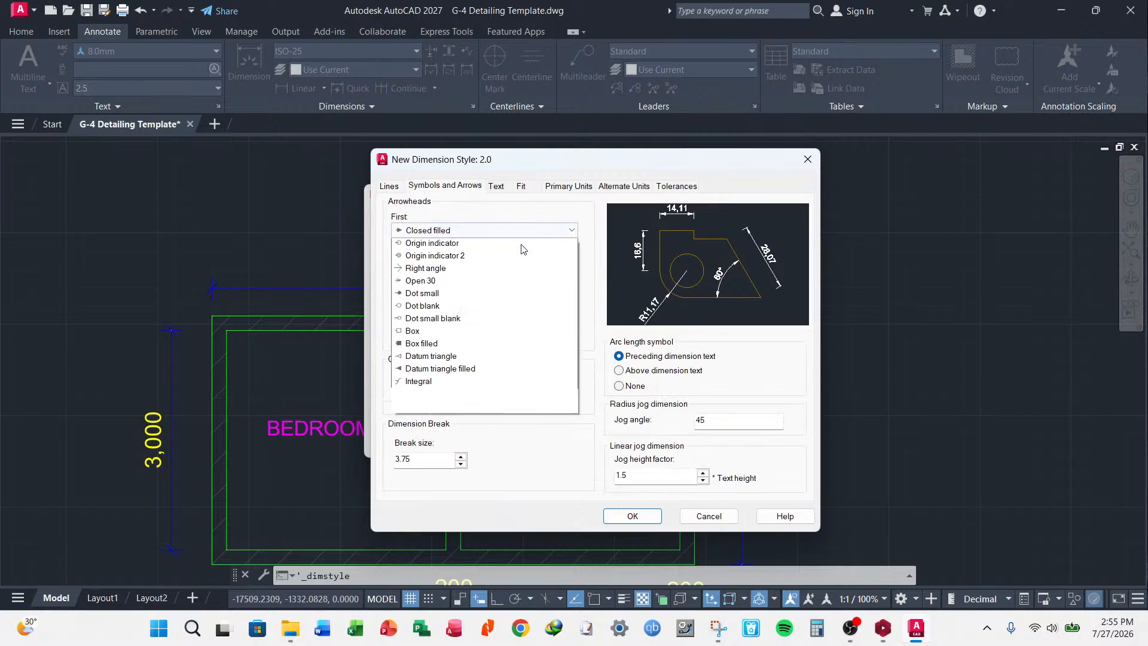
click(442, 308)
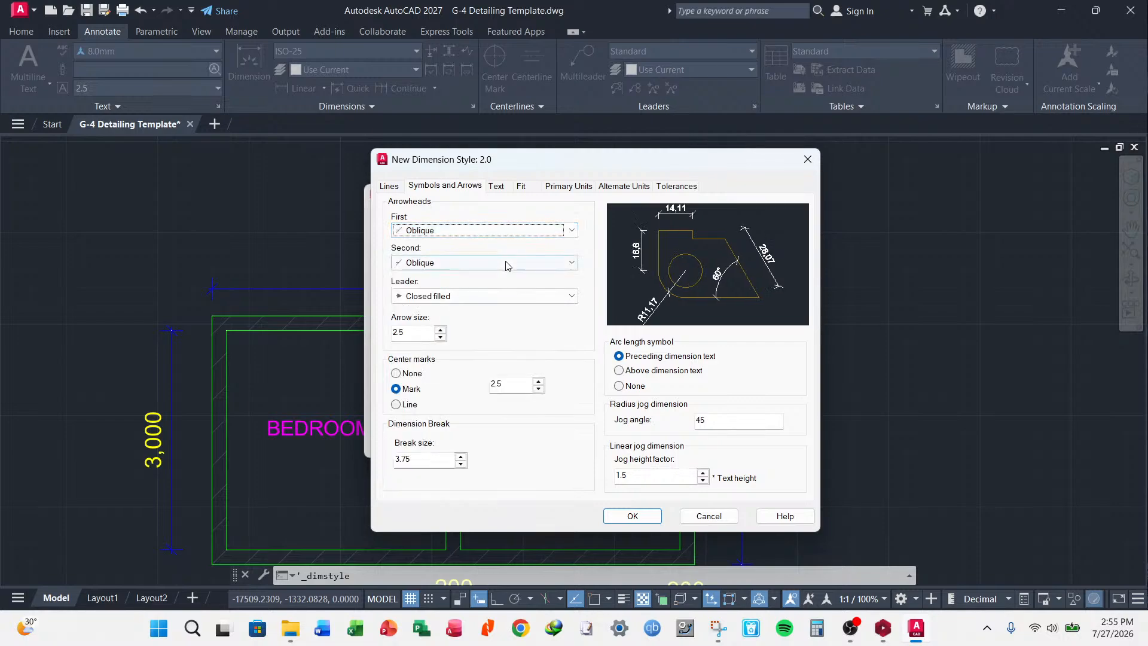
click(505, 262)
click(449, 340)
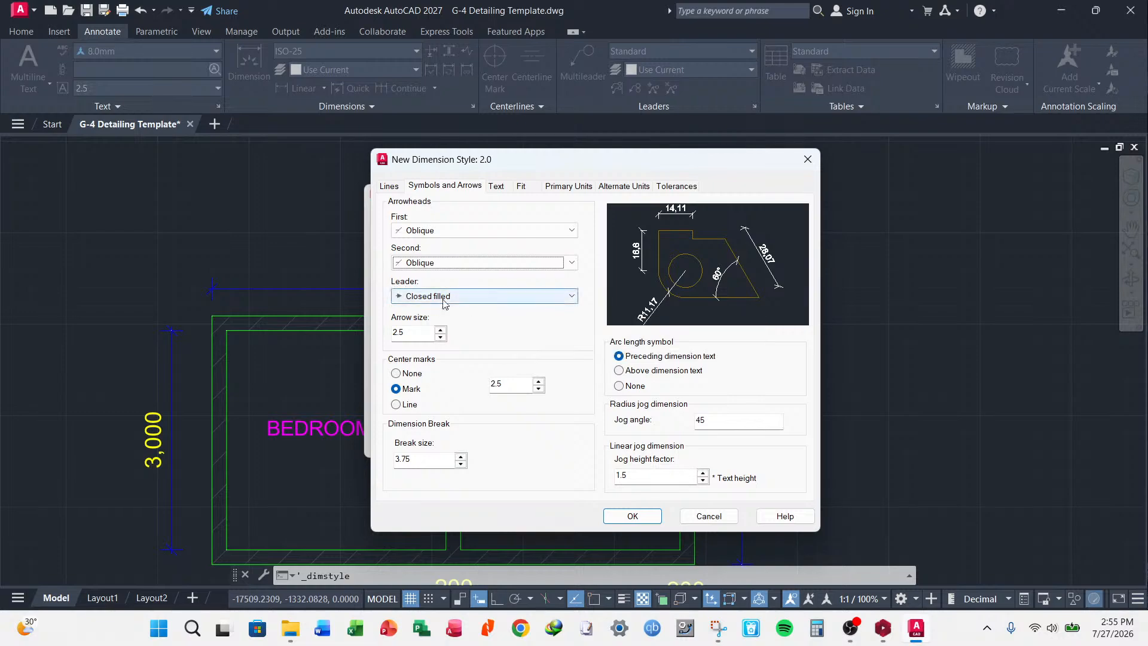
click(478, 296)
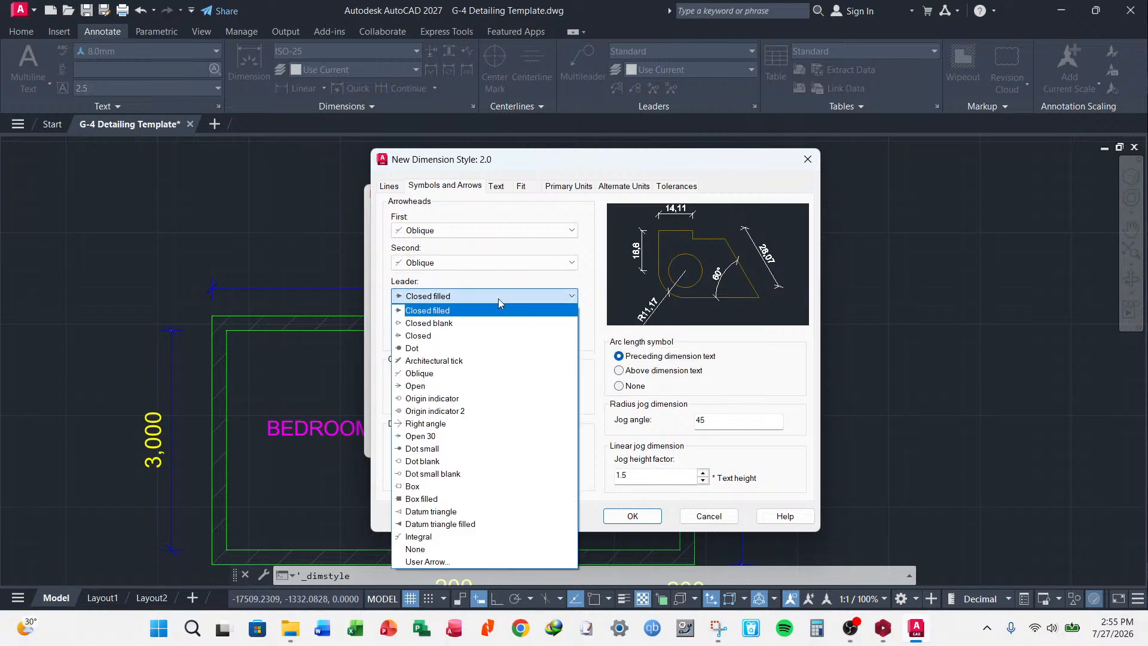
click(449, 311)
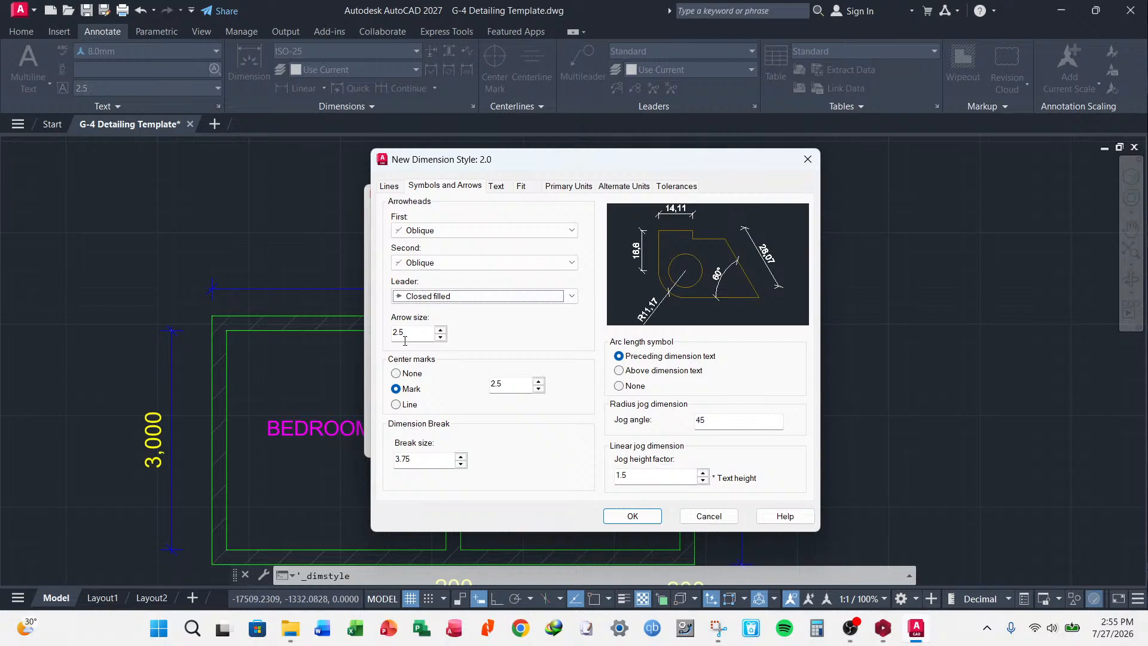
- Set both the arrow size and the center mark size of the dimension style to 1.5
drag(404, 339, 366, 343)
text(1.5)
click(507, 385)
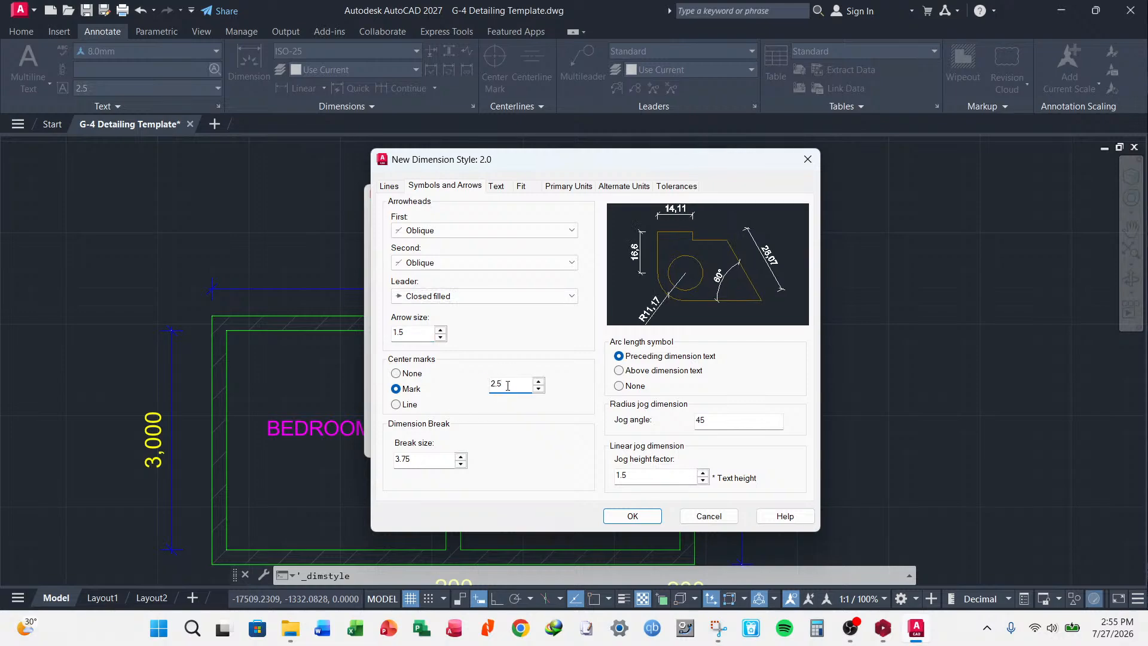
drag(507, 386, 465, 396)
text(1.5)
click(430, 459)
- Assign the Annotative text style to the dimension text and set the text height to 2
click(497, 186)
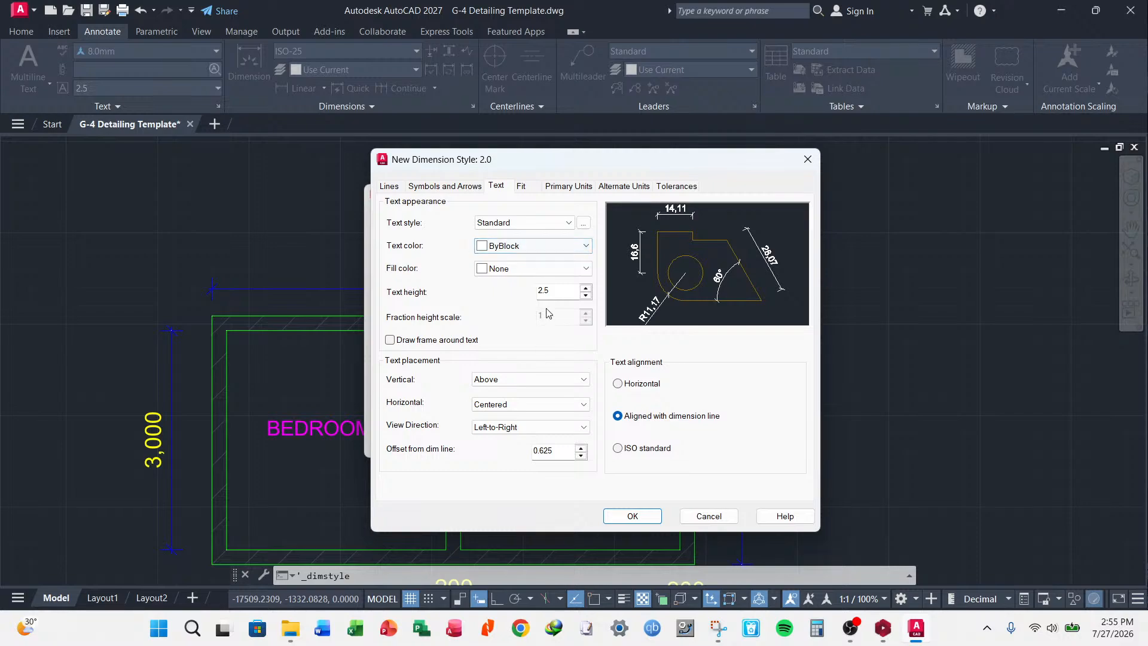
double_click(545, 291)
text(2.0)
click(564, 224)
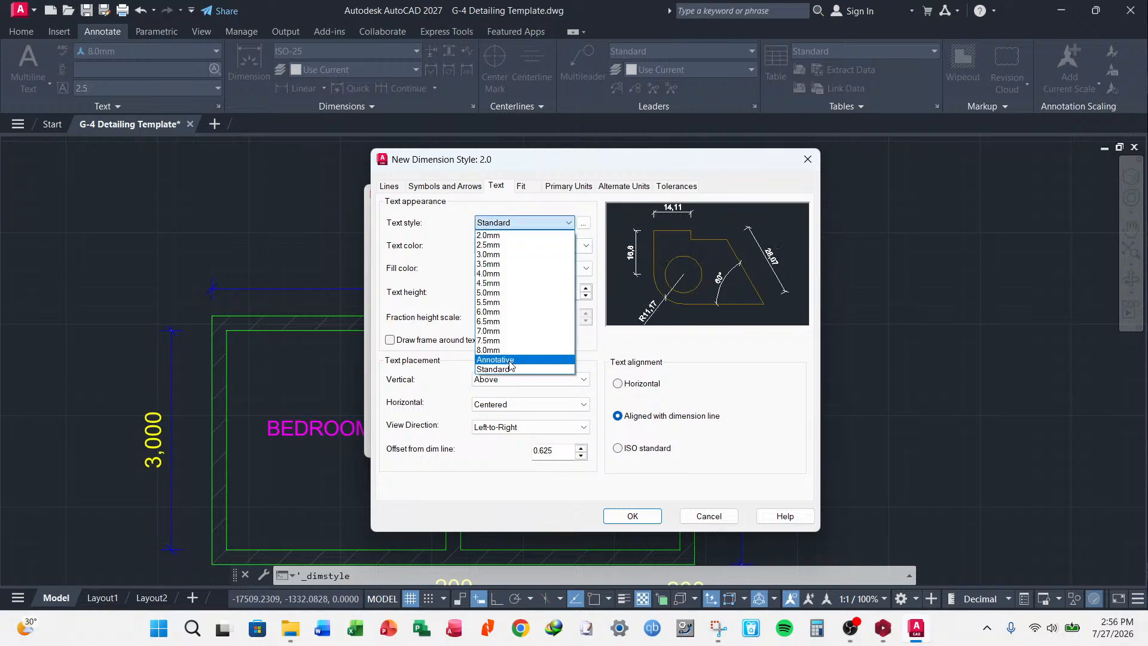
click(510, 360)
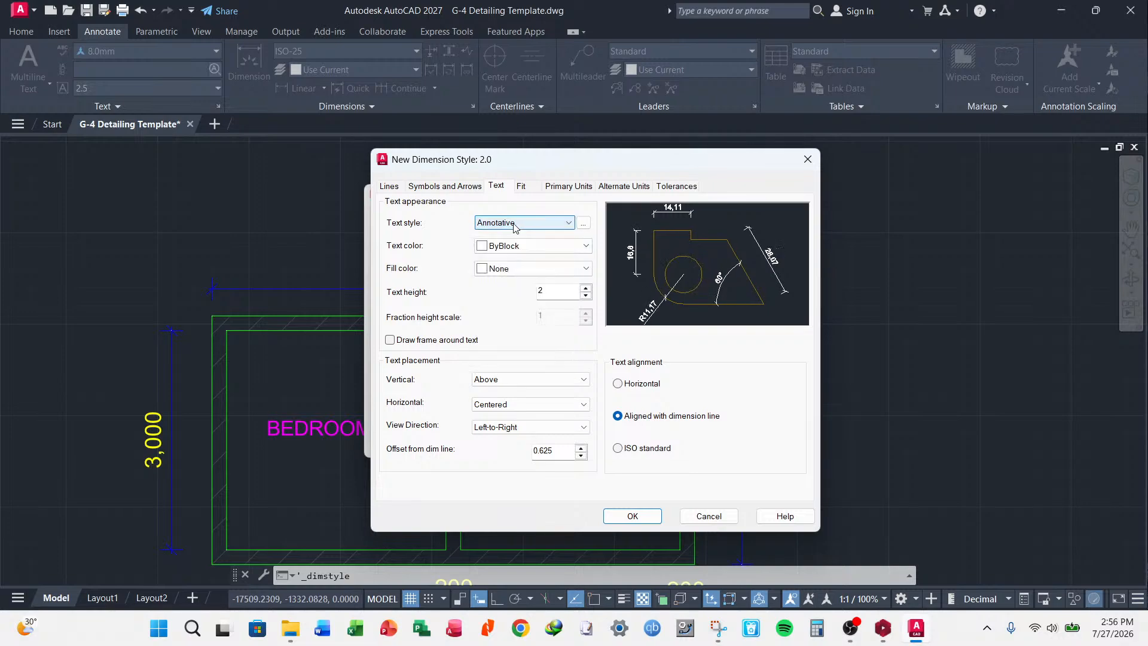
double_click(540, 291)
key(BackSpace)
text(2)
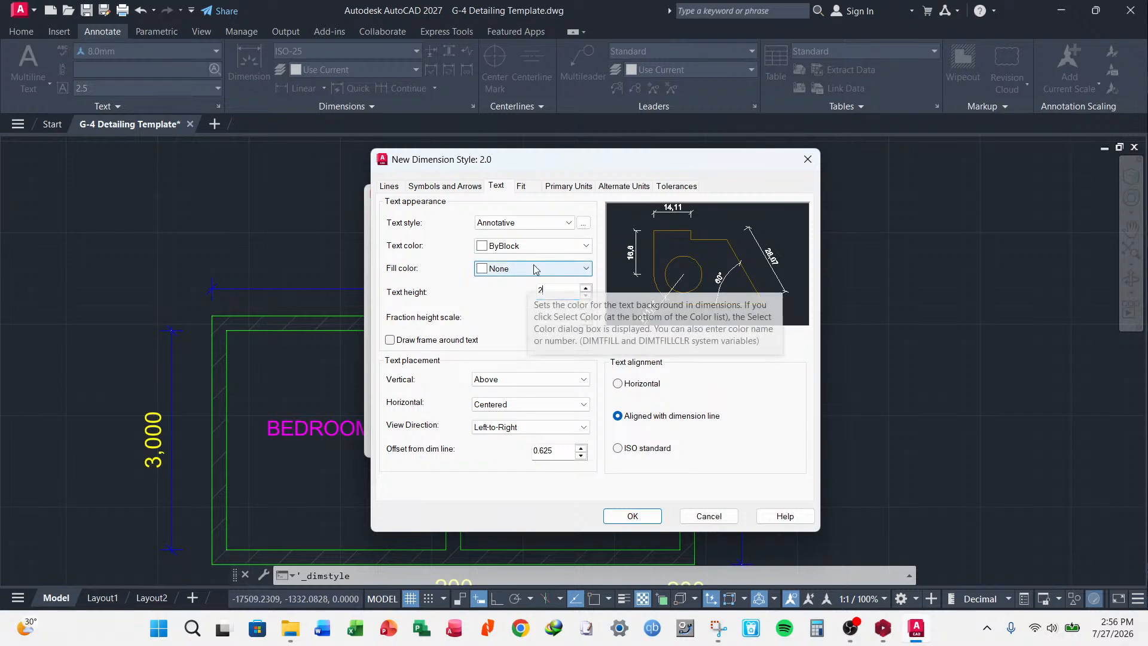
- Set the dimension text color to ByLayer and its offset from the dimension line to 0.5, keeping the horizontal placement Centered
click(531, 245)
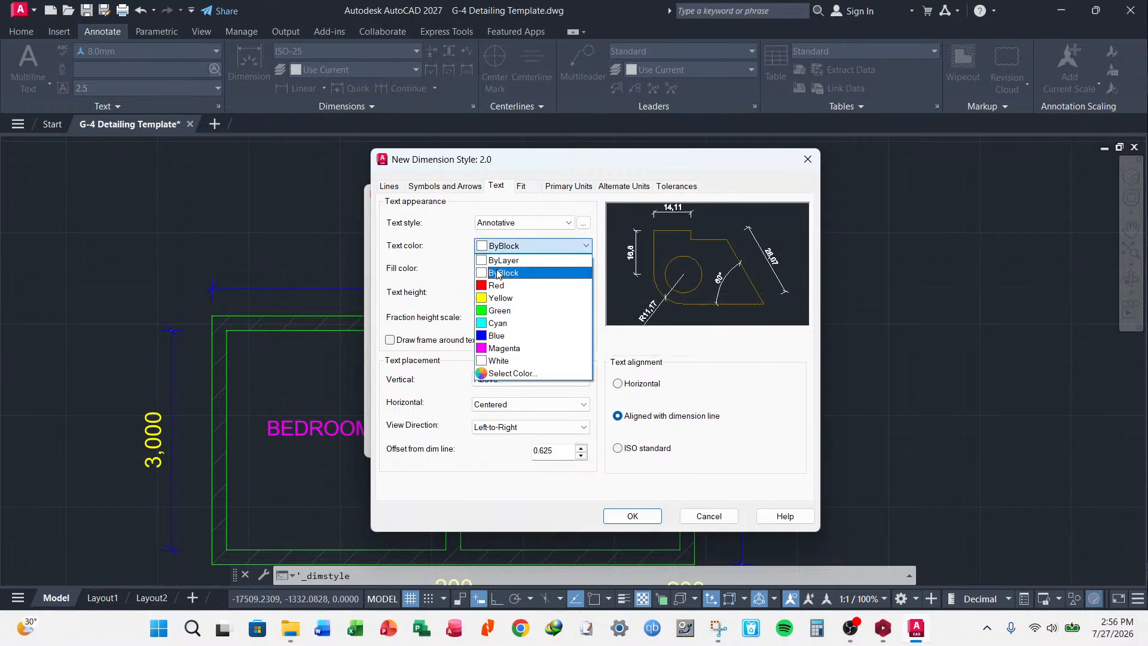
click(508, 269)
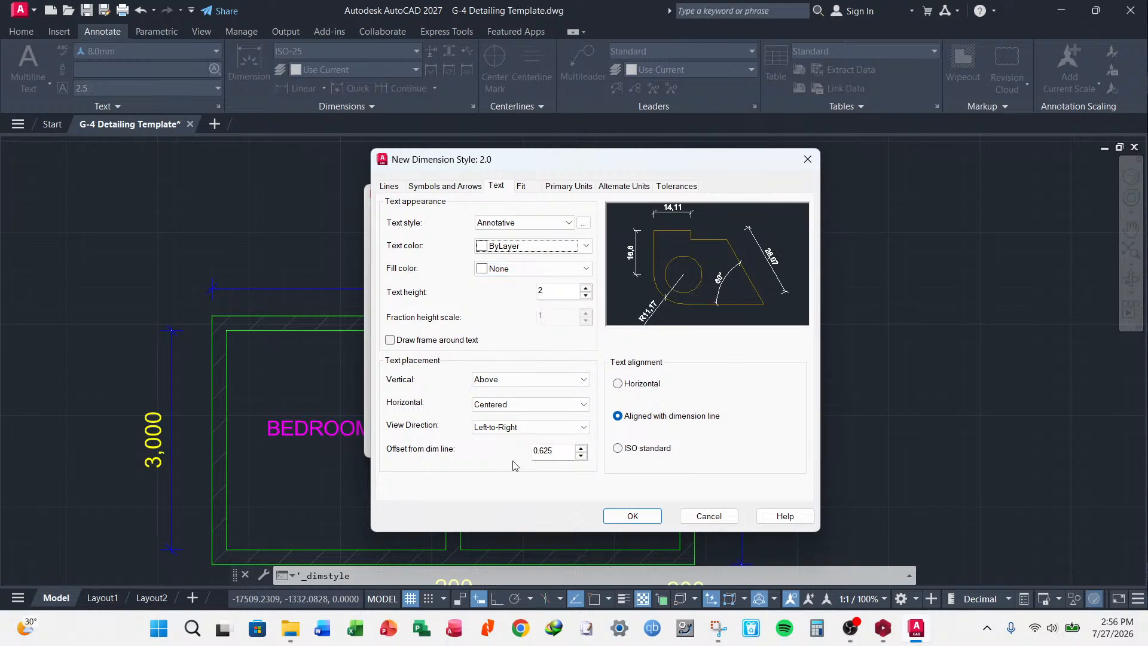
double_click(547, 452)
text(0.5)
click(579, 406)
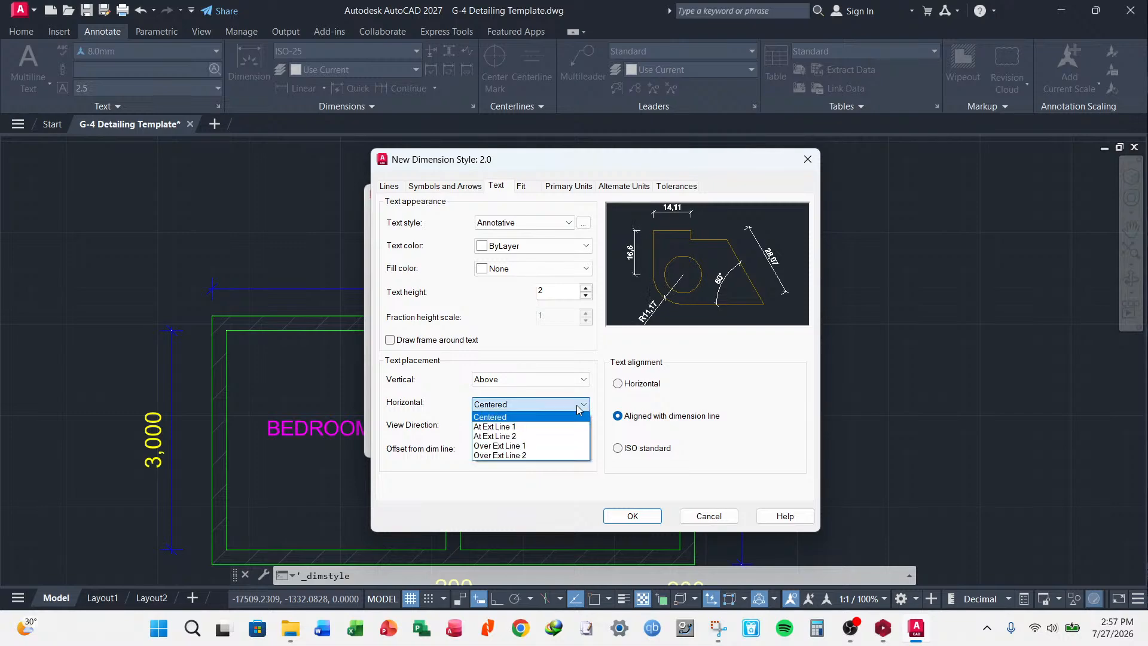
click(579, 408)
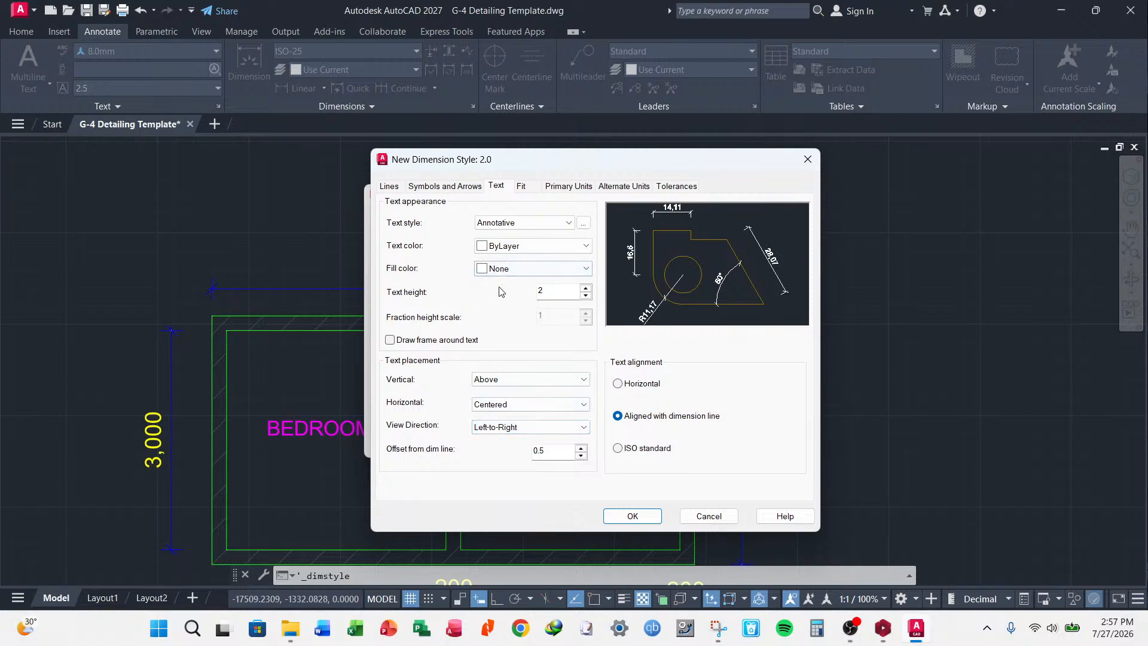
- Set the fit options to always keep text between extension lines, suppress non-fitting arrows, place displaced text over the line with leader, and allow manual text placement
click(523, 186)
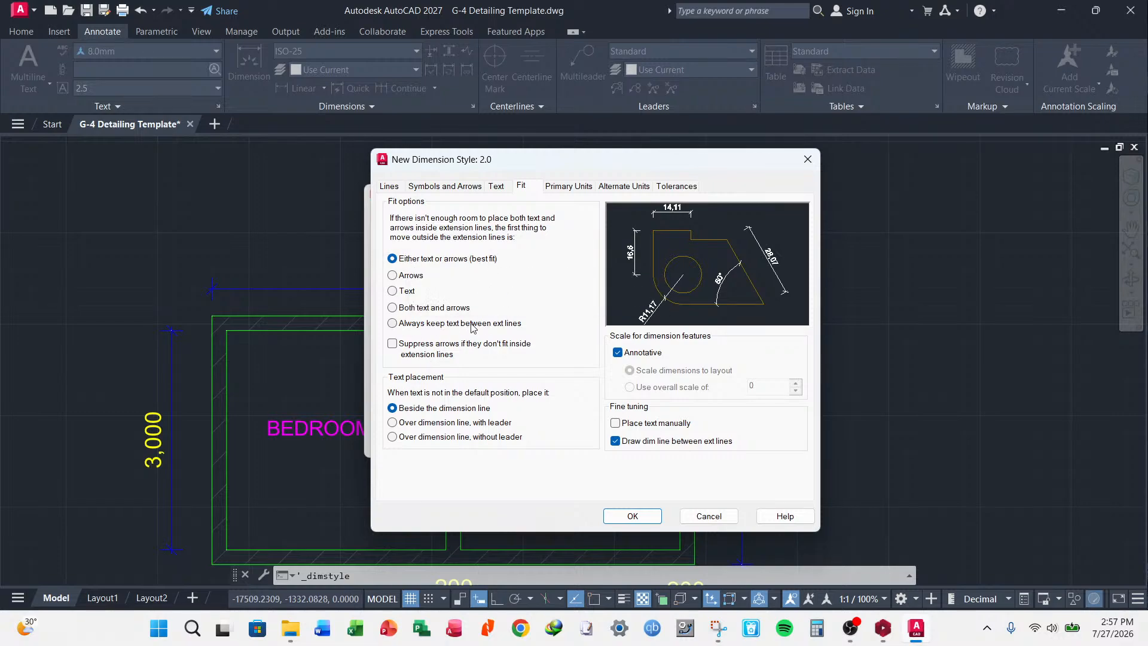
click(393, 323)
click(392, 343)
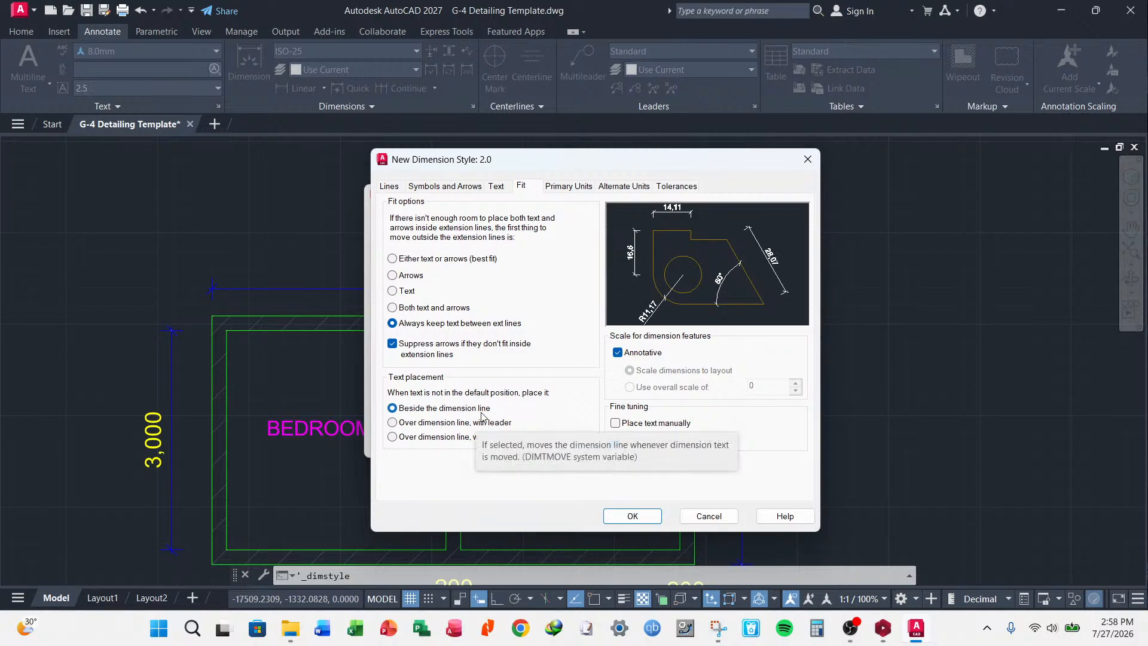
click(393, 423)
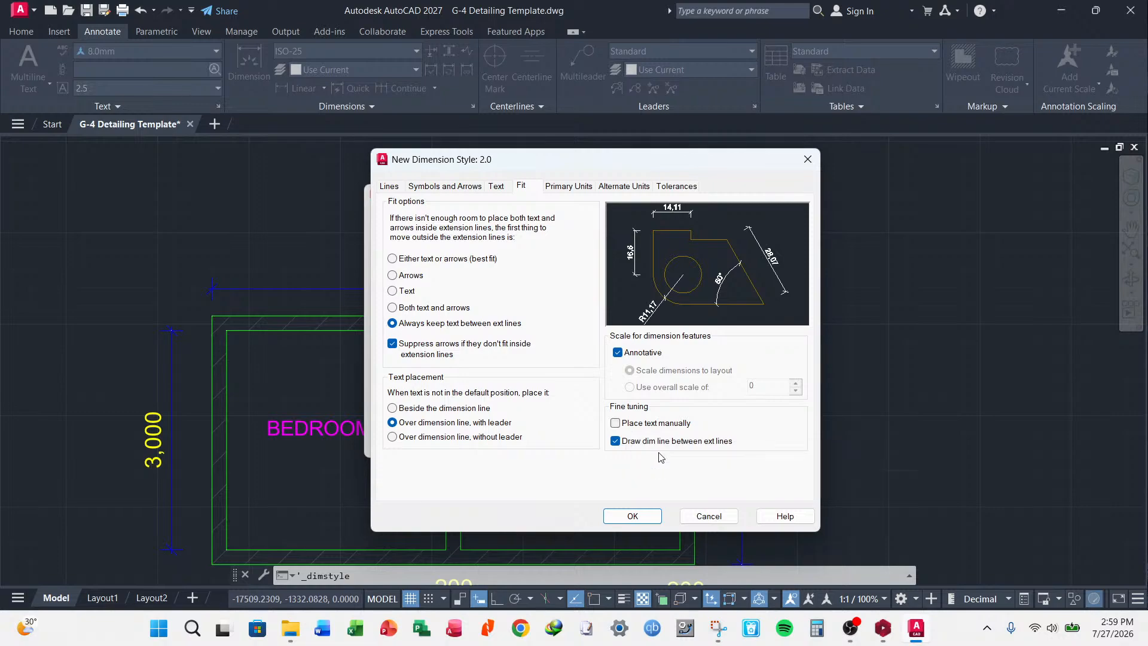
click(615, 424)
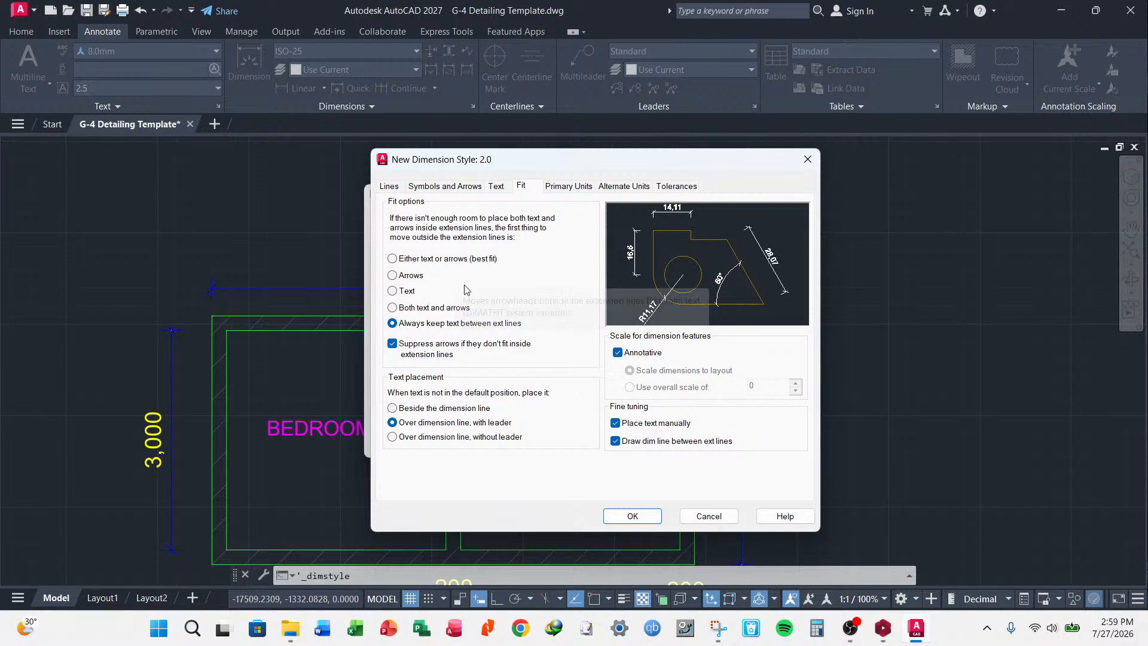
- Set the linear dimension precision to 0, the decimal separator to Period and the unit format to Windows Desktop, keeping the scale factor at 1
click(568, 186)
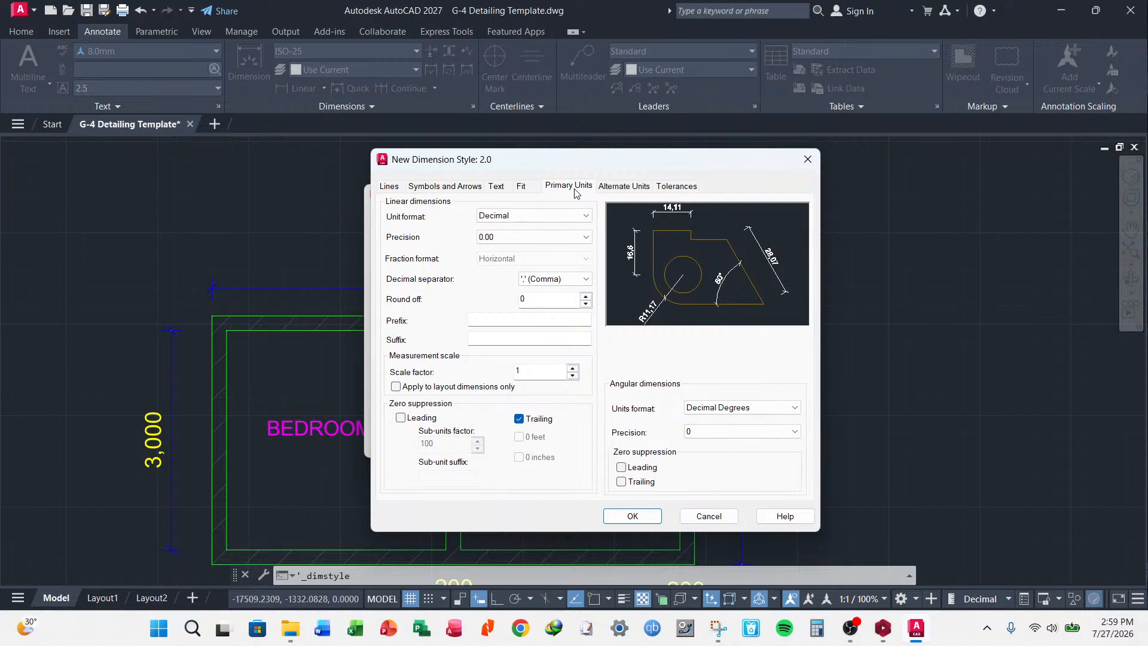
click(541, 238)
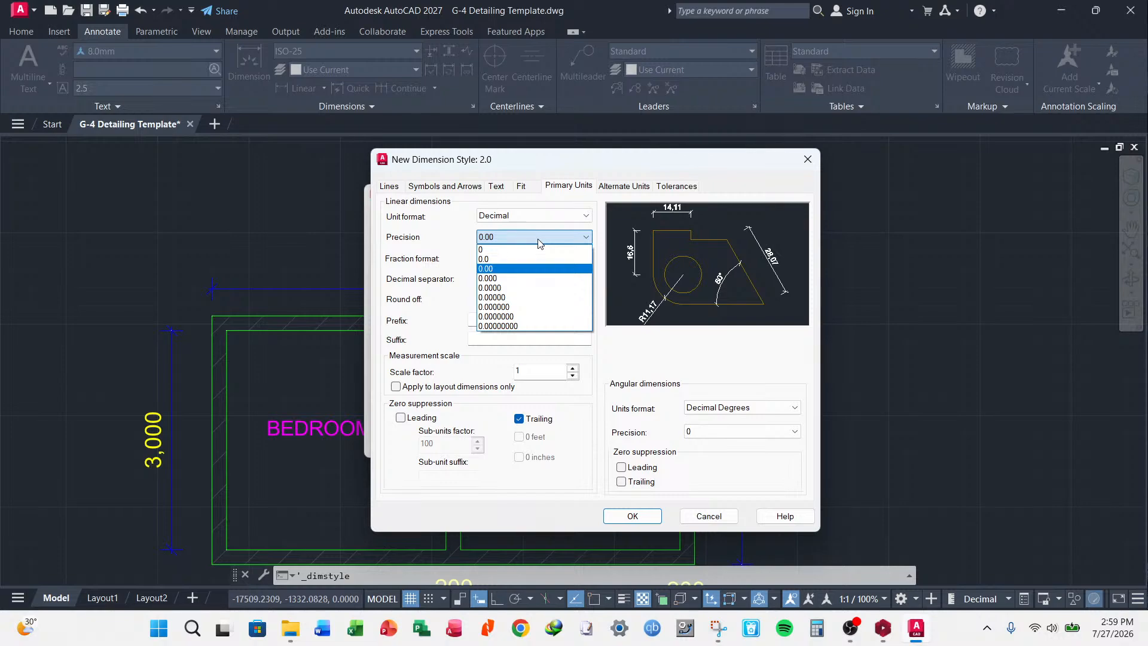
click(494, 250)
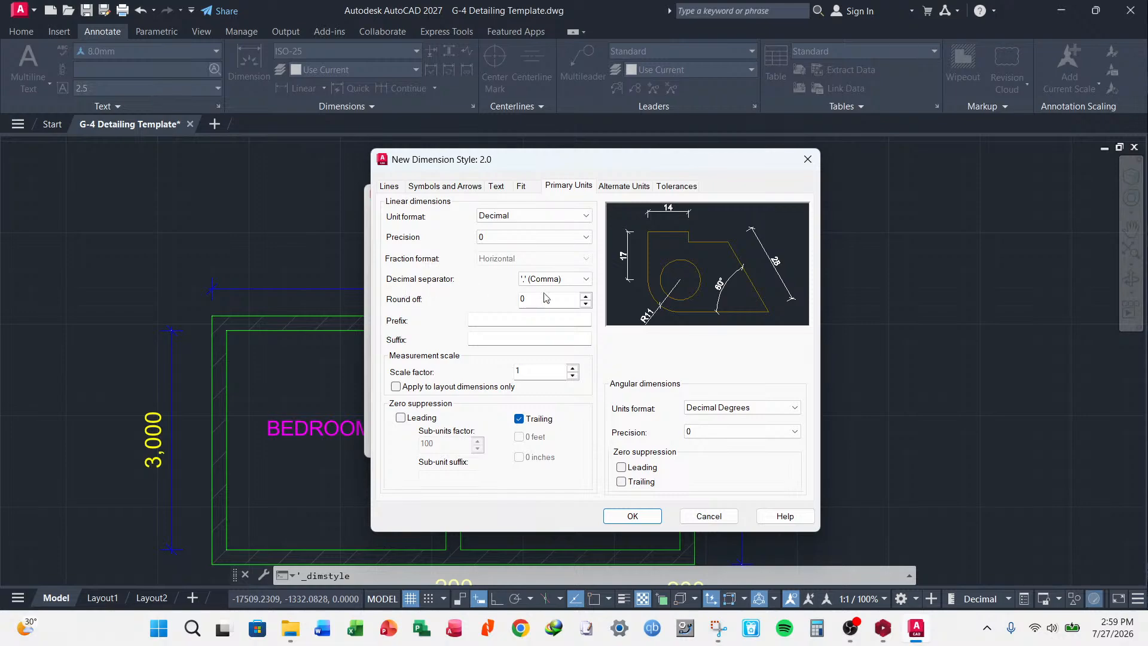
click(586, 279)
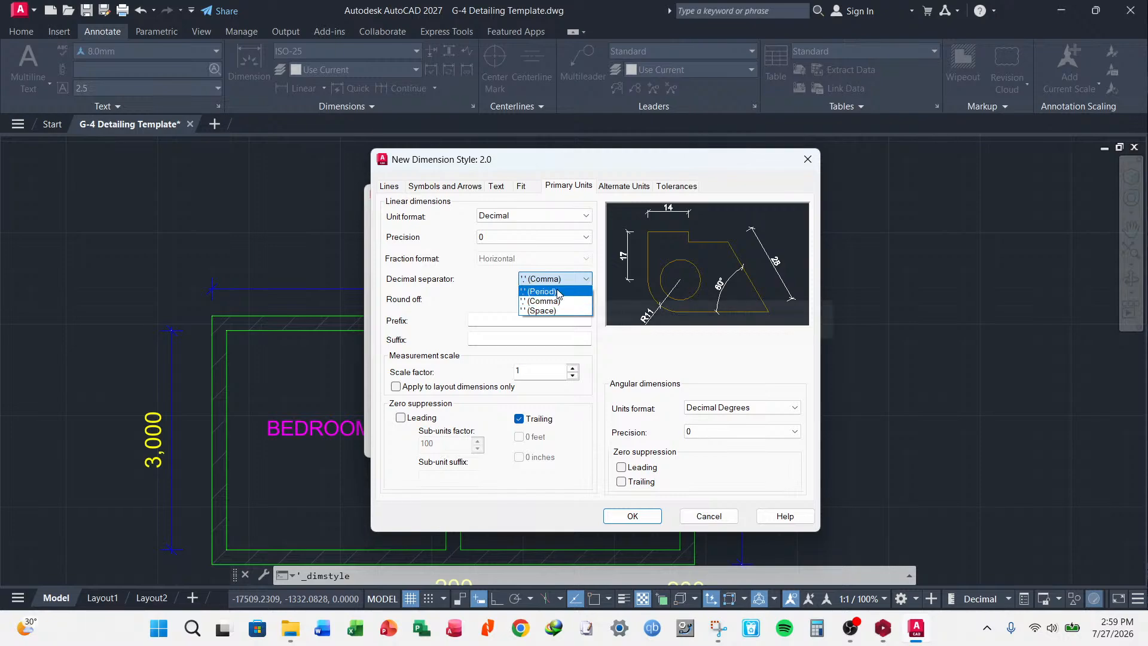
click(557, 292)
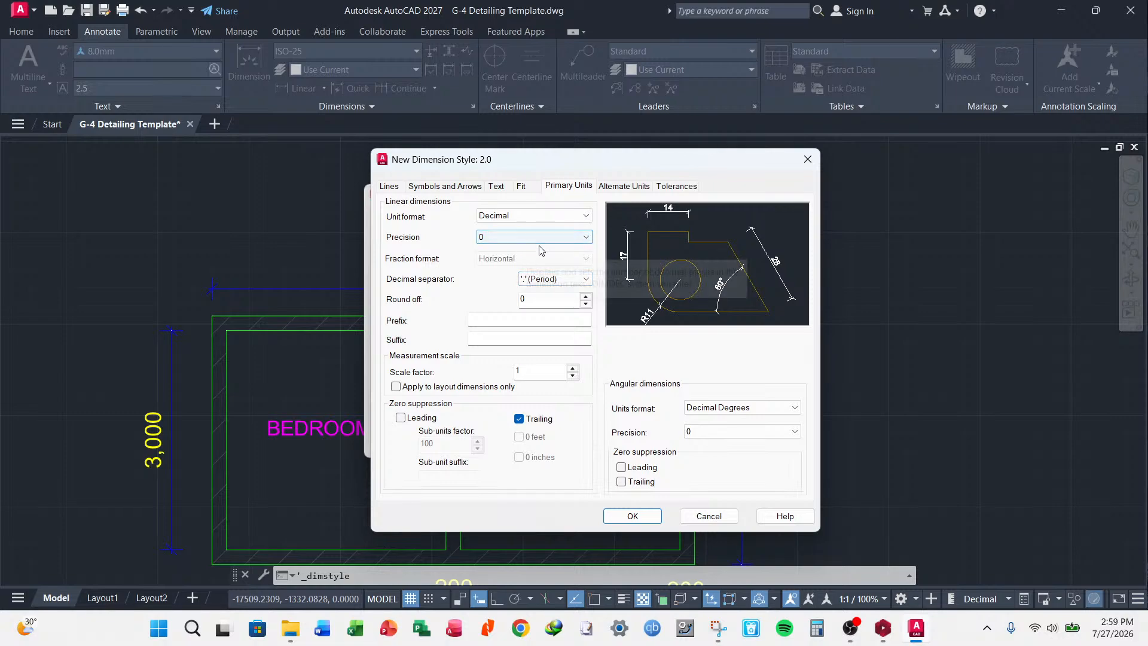
click(575, 217)
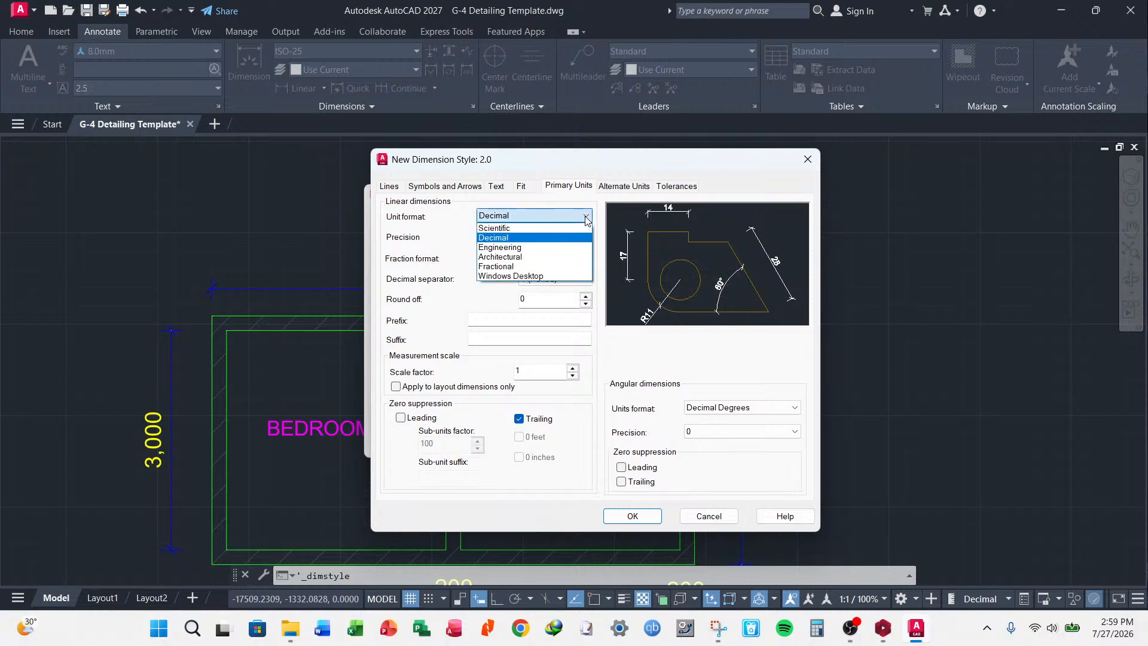
click(521, 277)
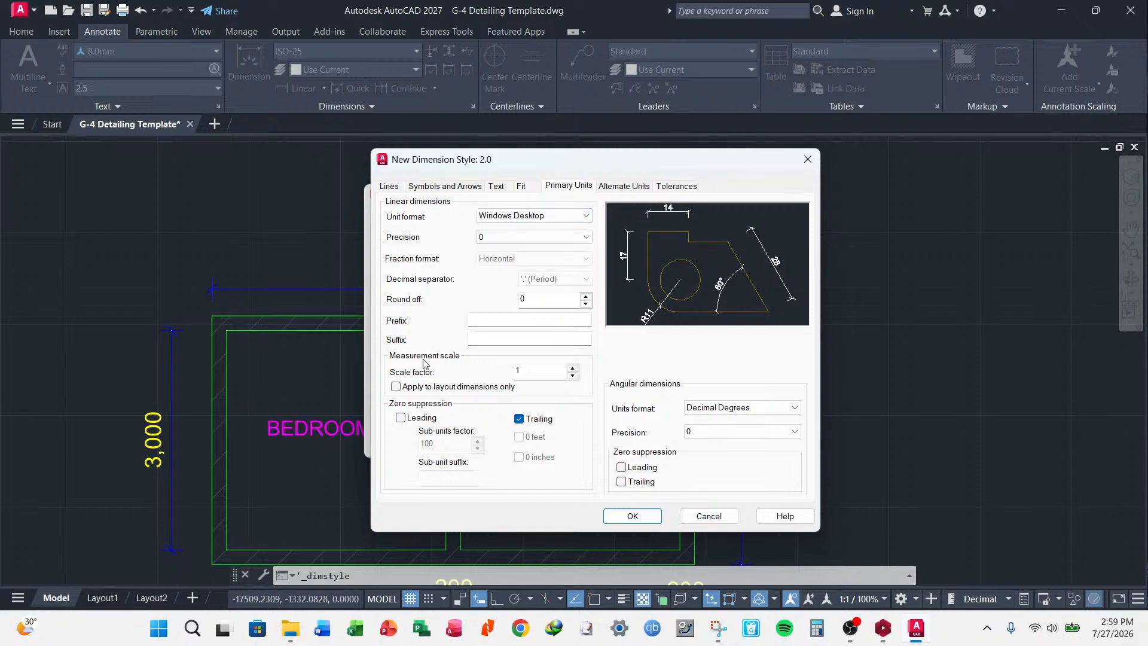
double_click(535, 370)
drag(529, 371, 502, 383)
- Review the text, line and primary unit settings, save the 2.0 dimension style and close the Dimension Style Manager
click(499, 188)
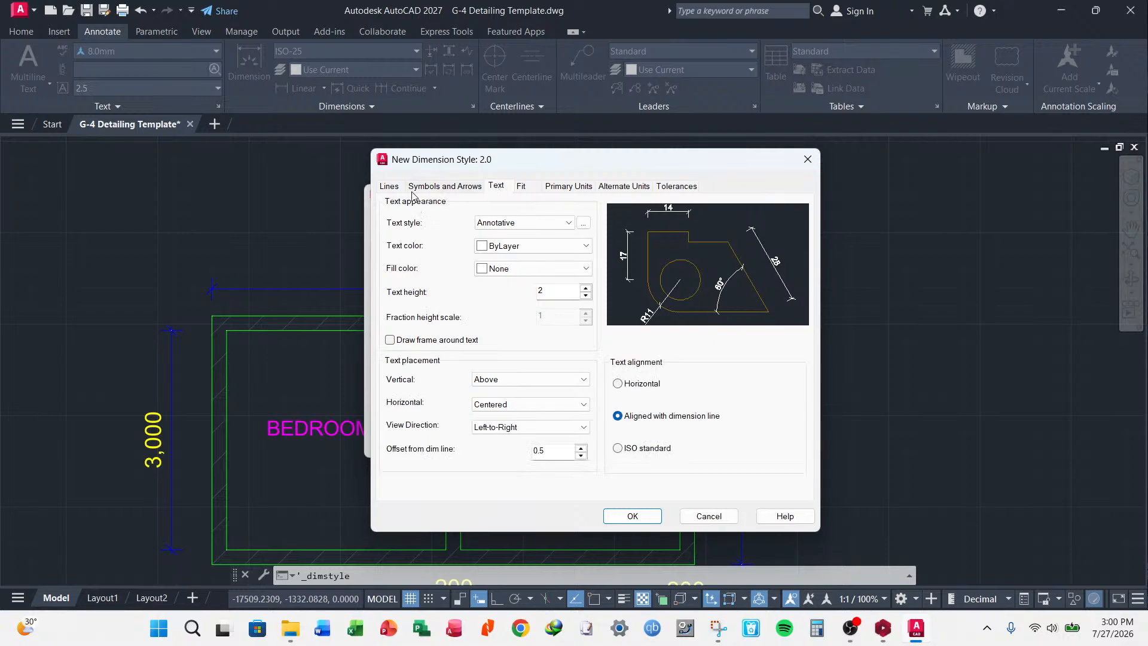
click(390, 187)
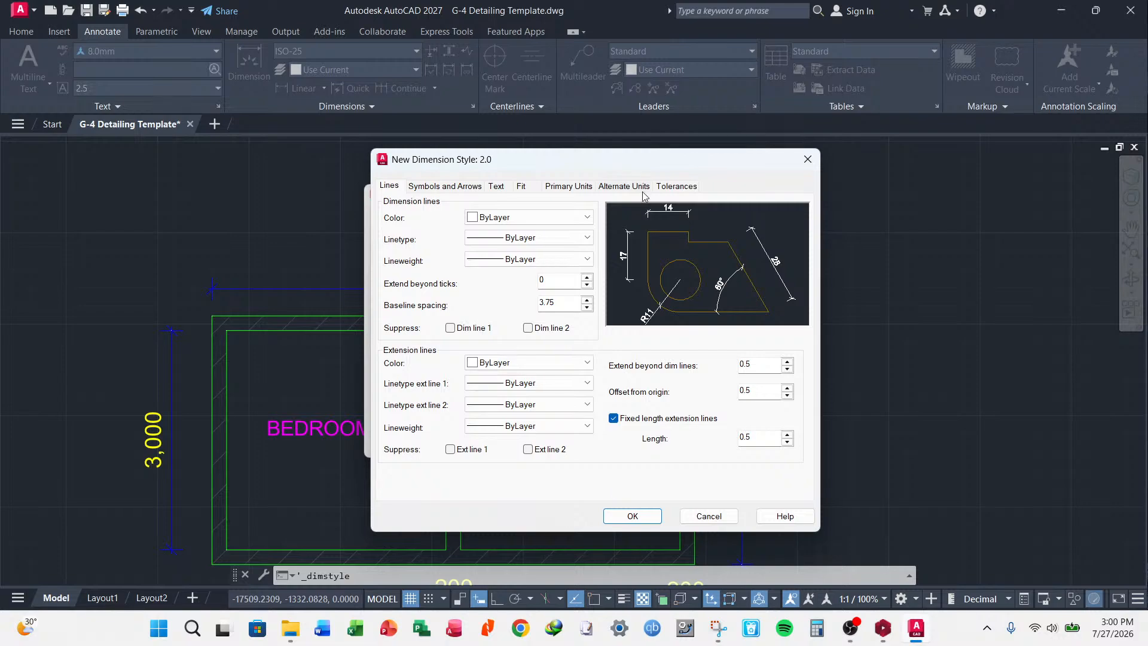
click(577, 186)
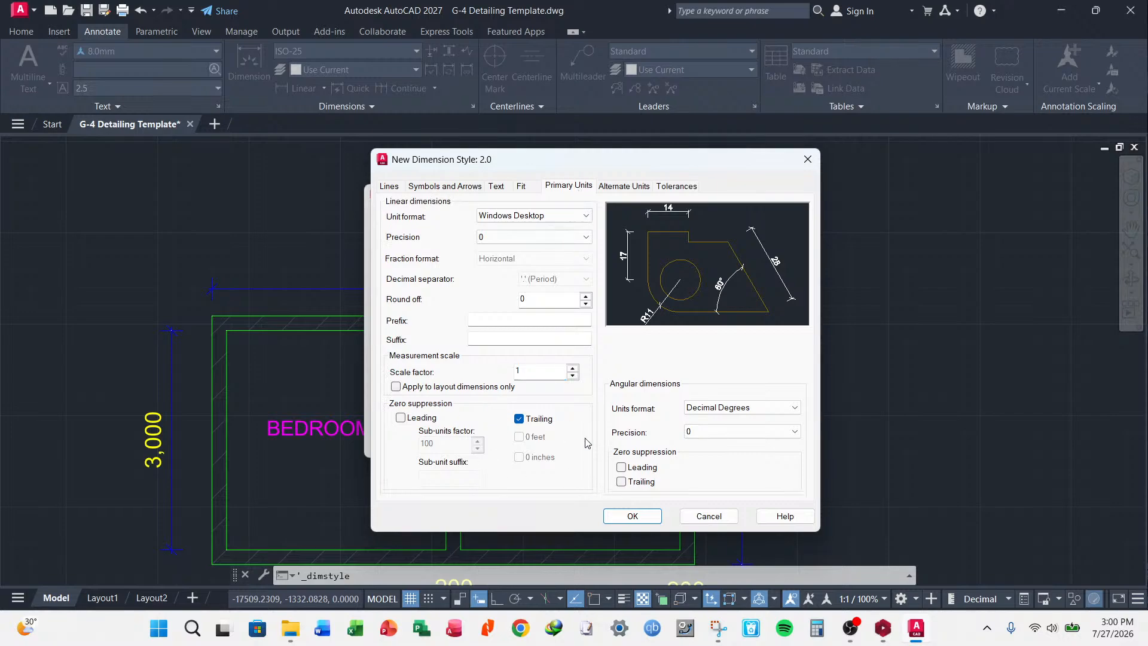
click(634, 517)
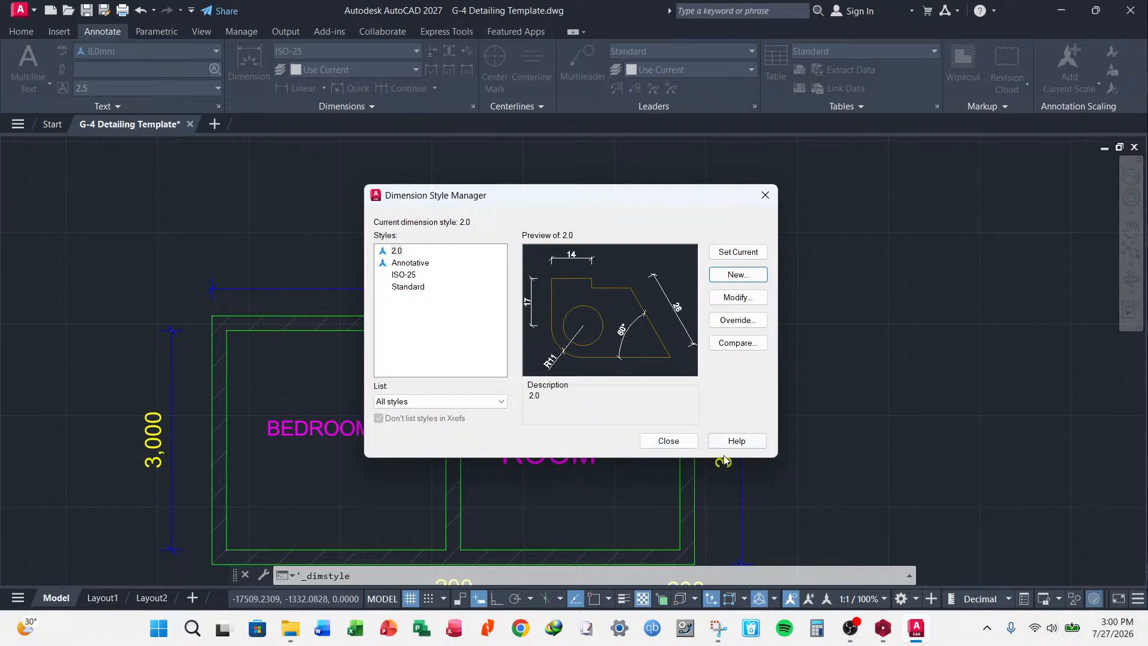
click(667, 441)
scroll(187, 320, up, 1)
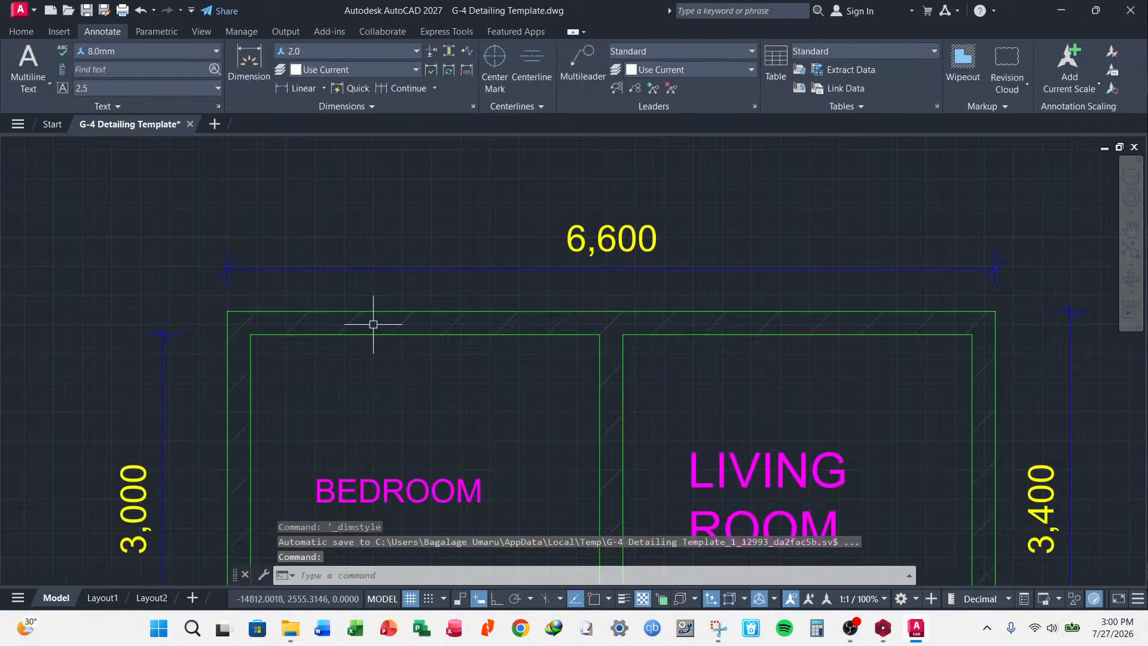
- Add a linear dimension at annotation scale 1:1 for the thickness of the wall between bedroom and living room, placed below the 6,600 dimension
scroll(540, 326, down, 2)
scroll(586, 343, up, 2)
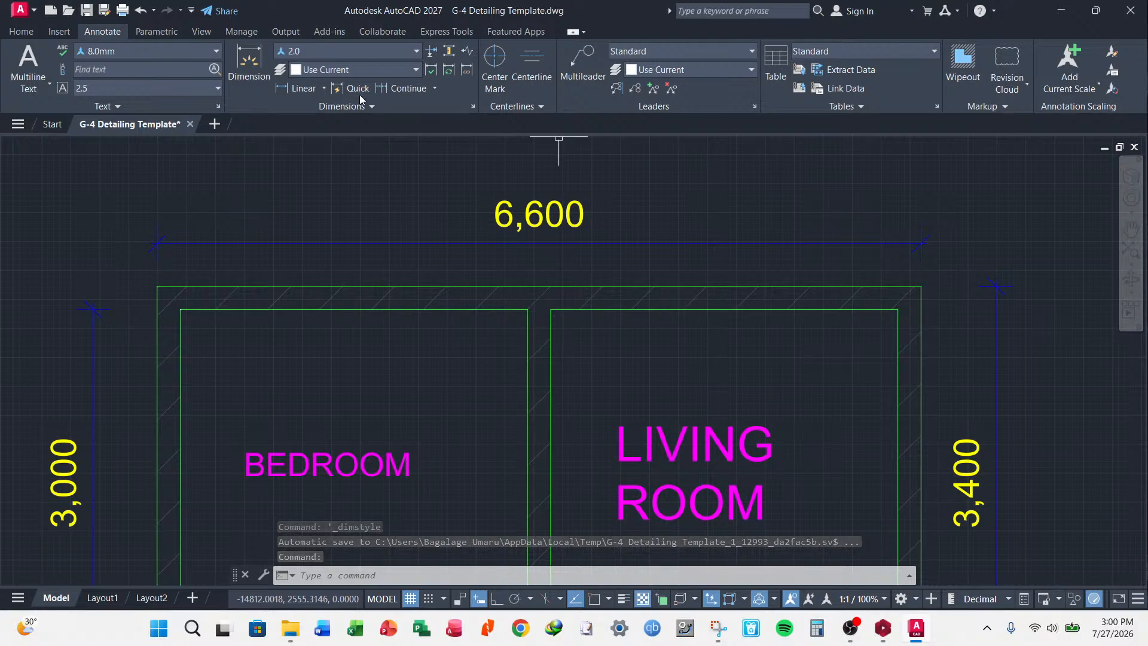
click(287, 88)
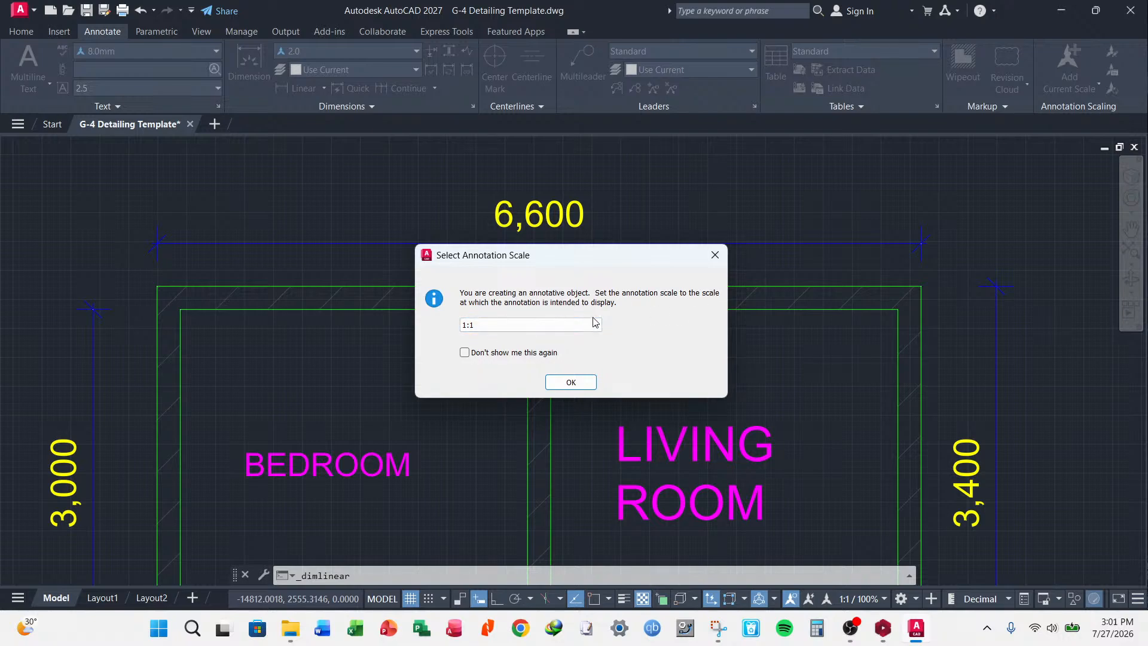
click(571, 388)
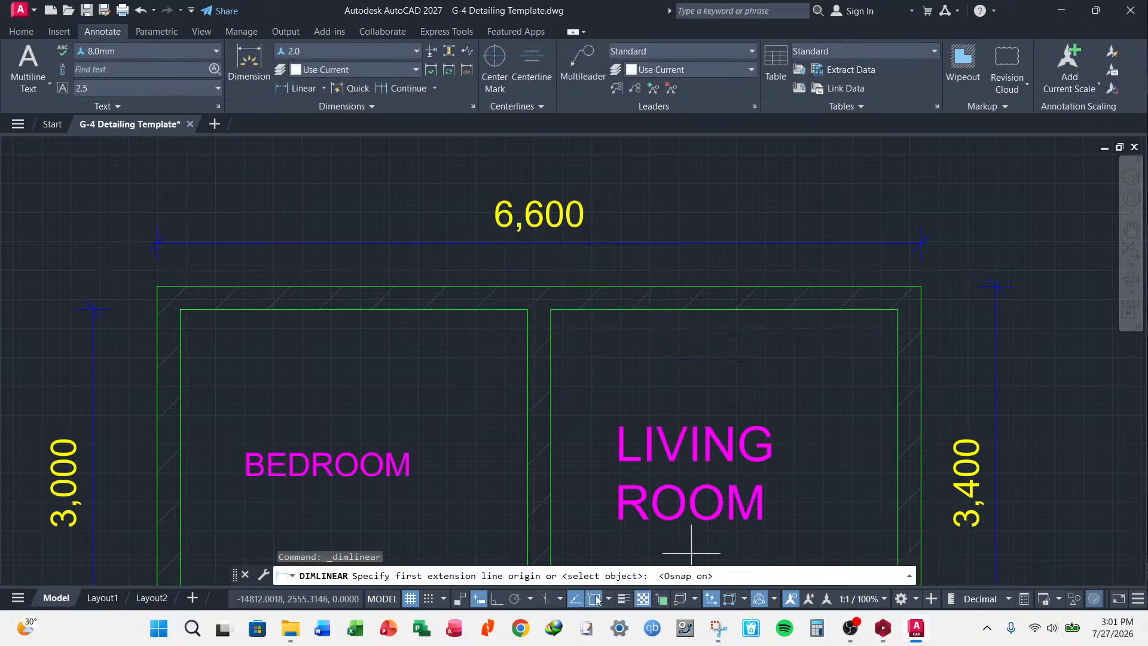
click(527, 309)
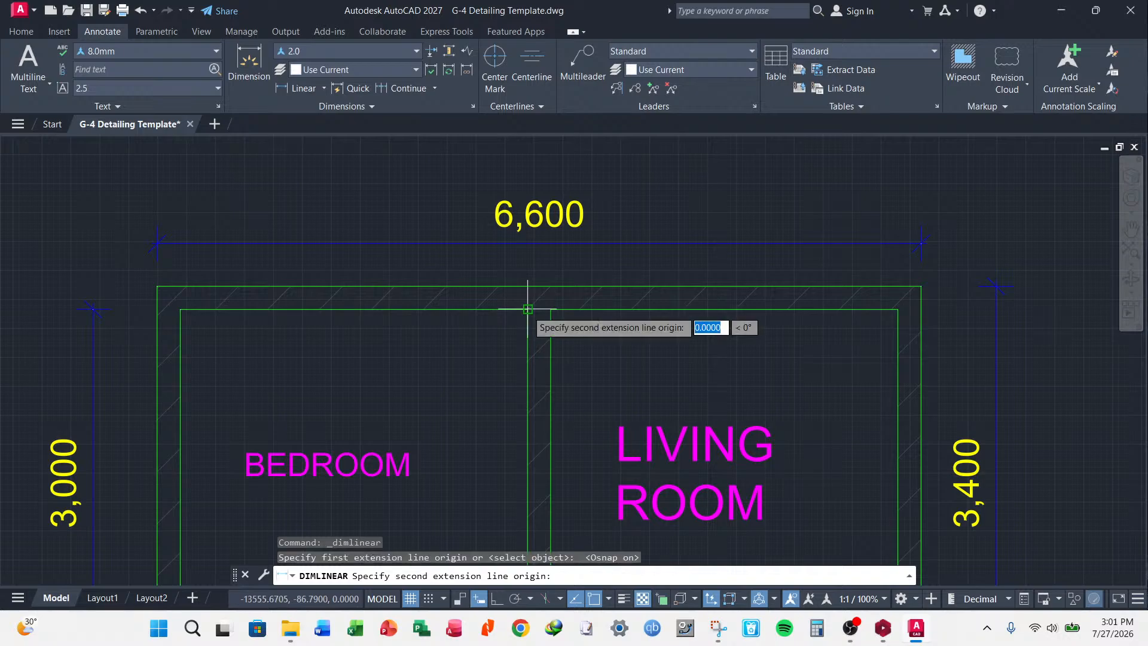
click(527, 309)
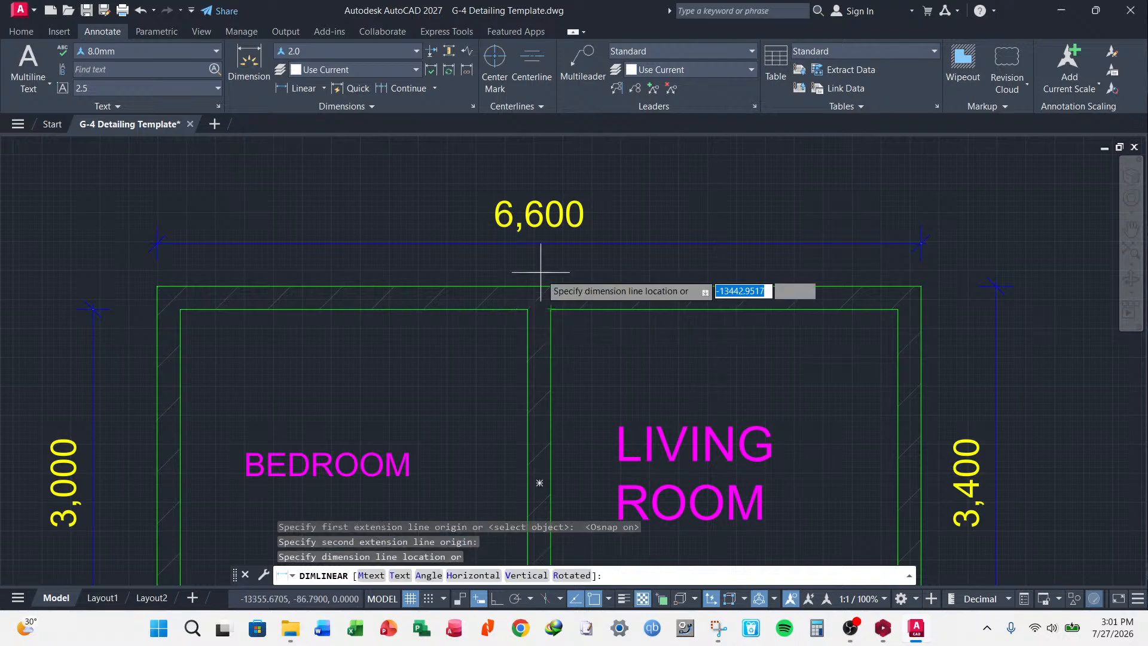
scroll(540, 272, up, 6)
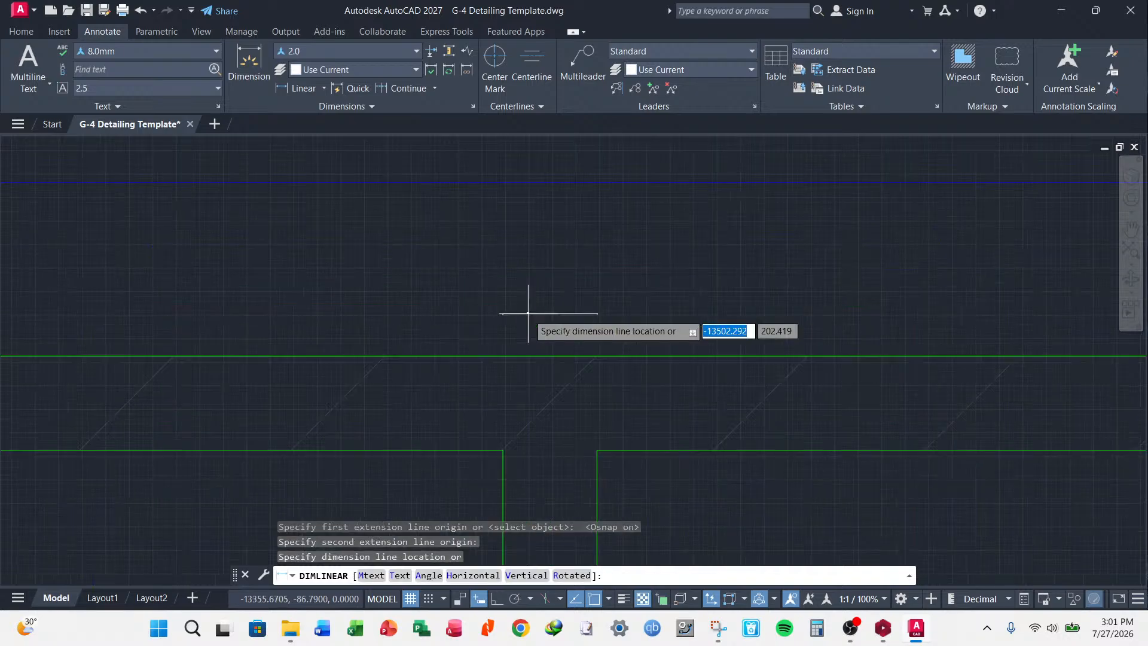
click(523, 320)
key(Escape)
key(Escape)
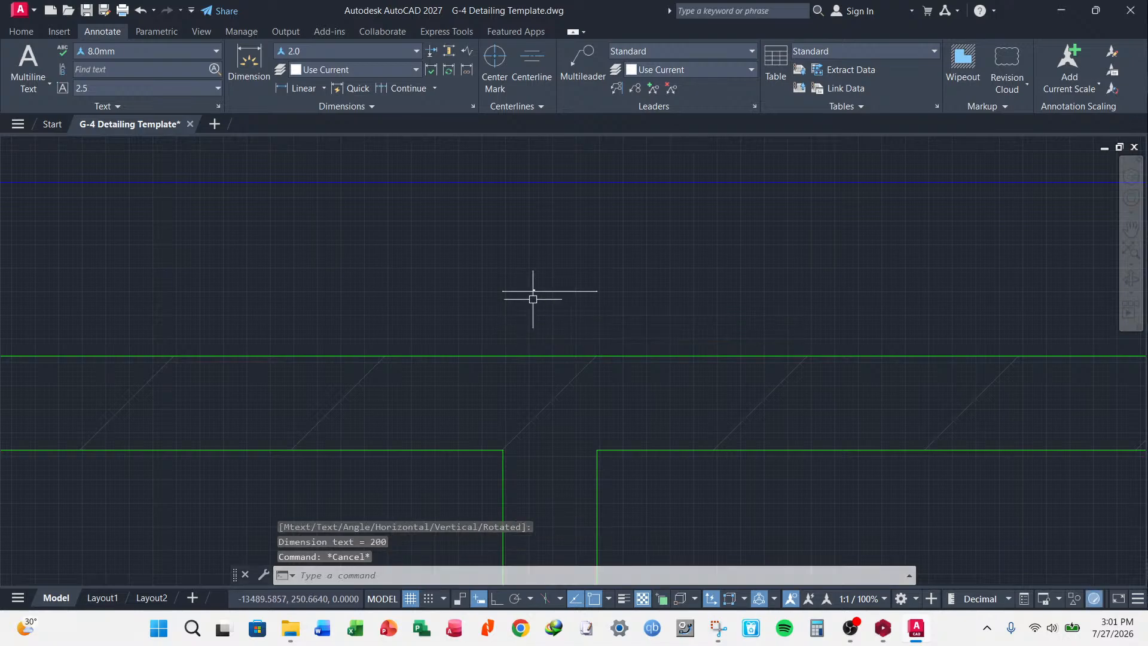
- Make 2.0mm the current text style, keeping 2.0 as the current dimension style
scroll(530, 289, up, 5)
scroll(486, 300, down, 6)
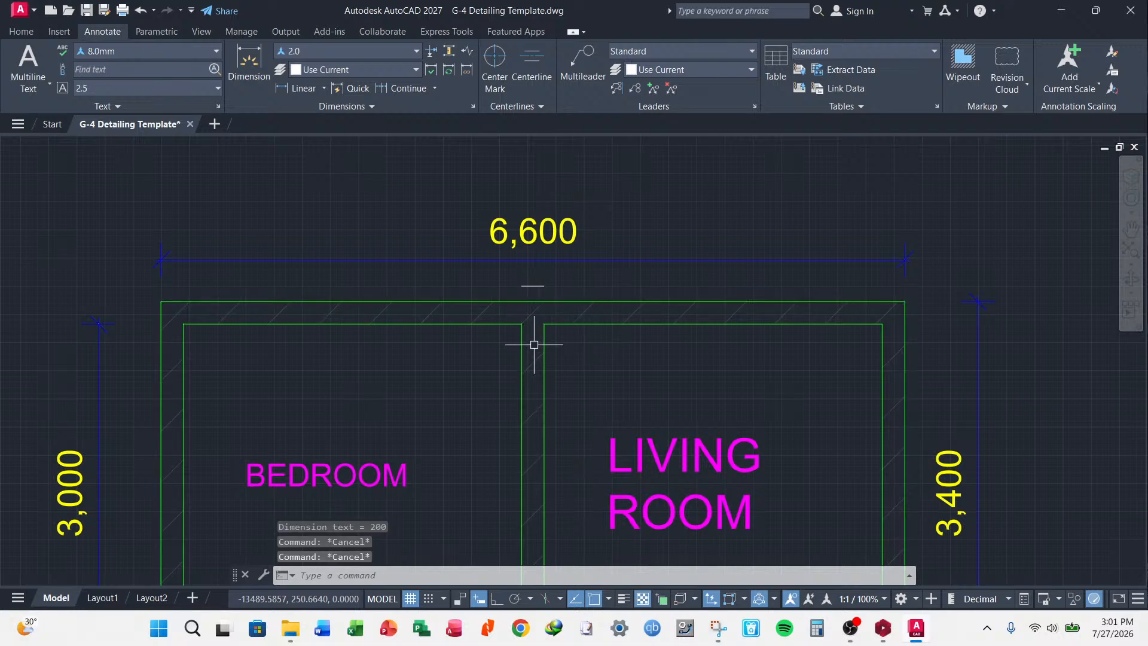
click(523, 299)
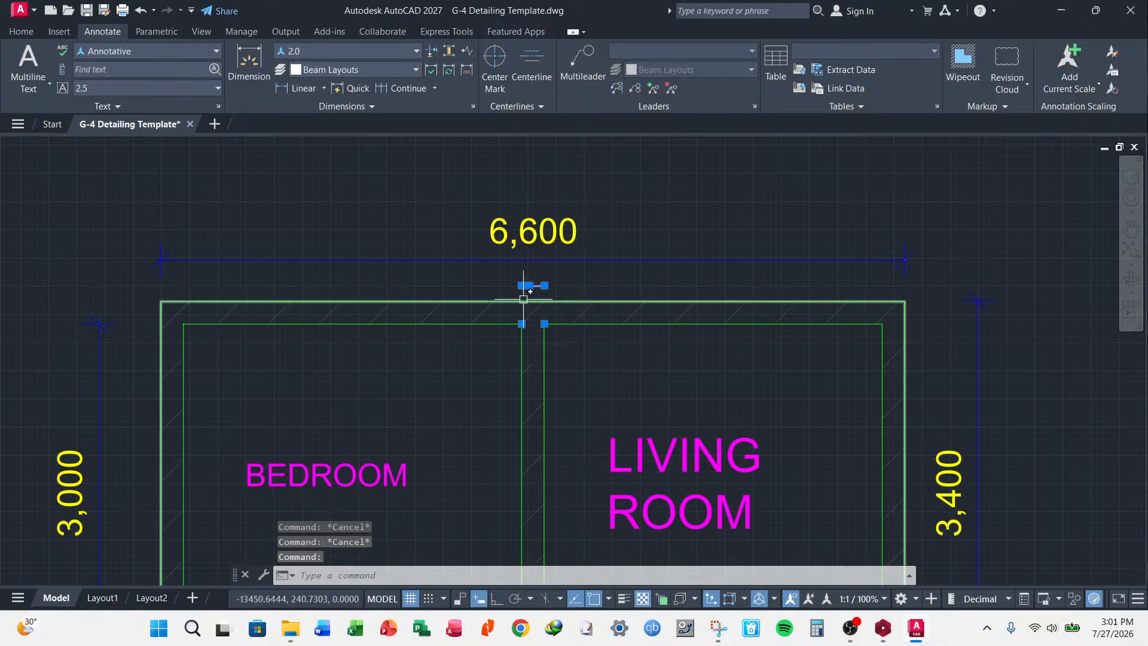
key(Escape)
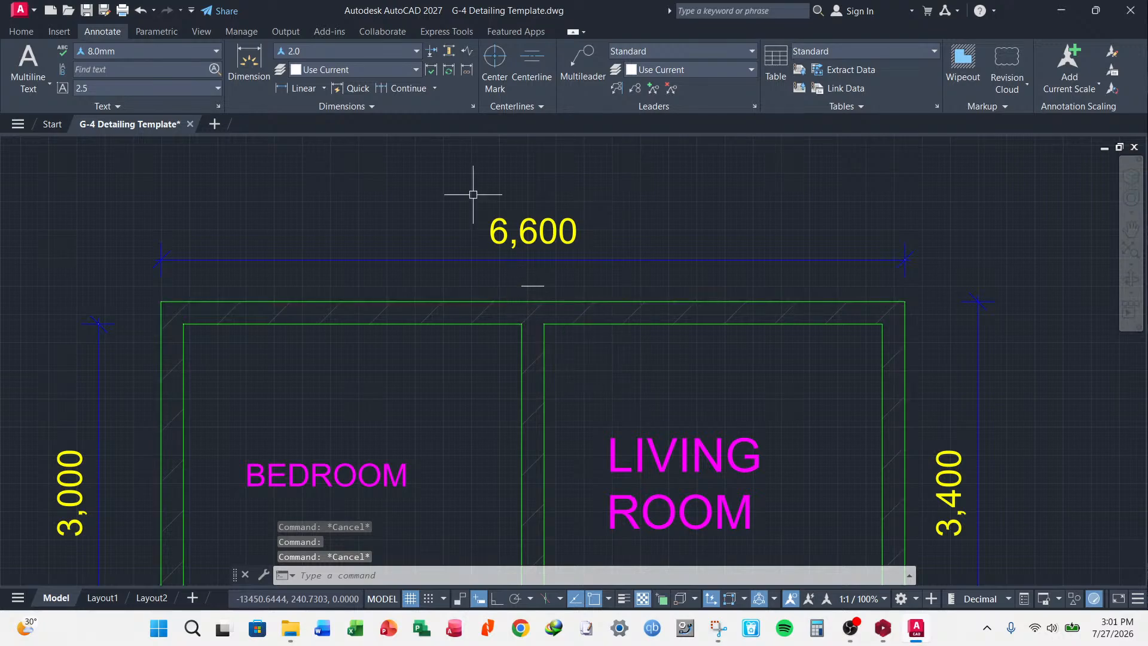
click(418, 52)
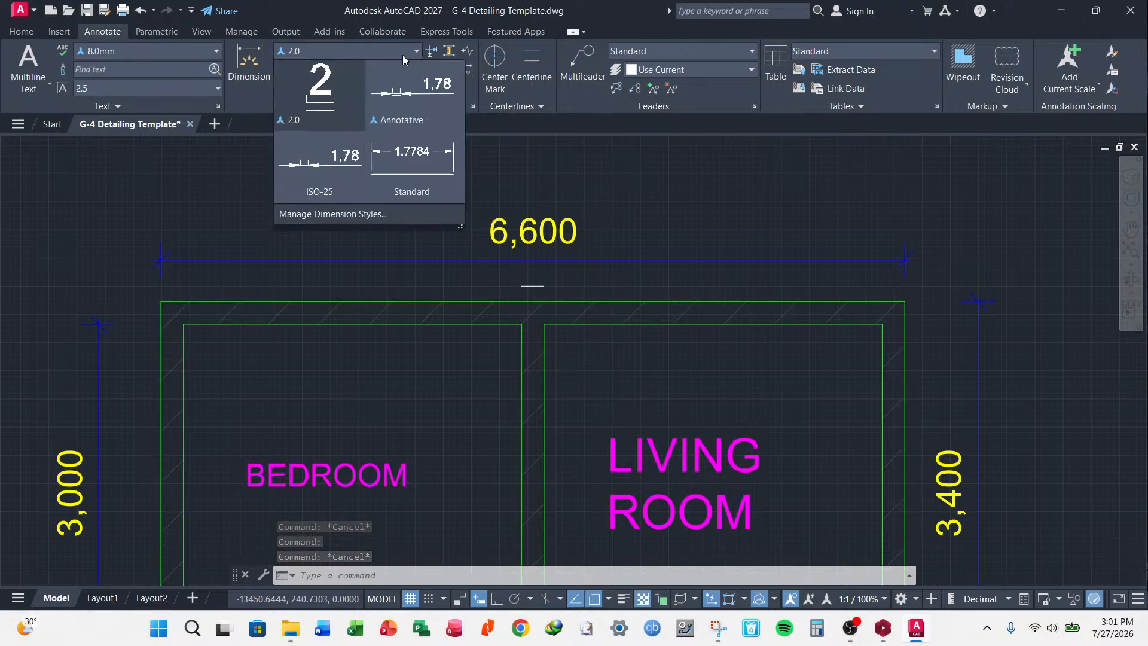
click(403, 55)
click(209, 51)
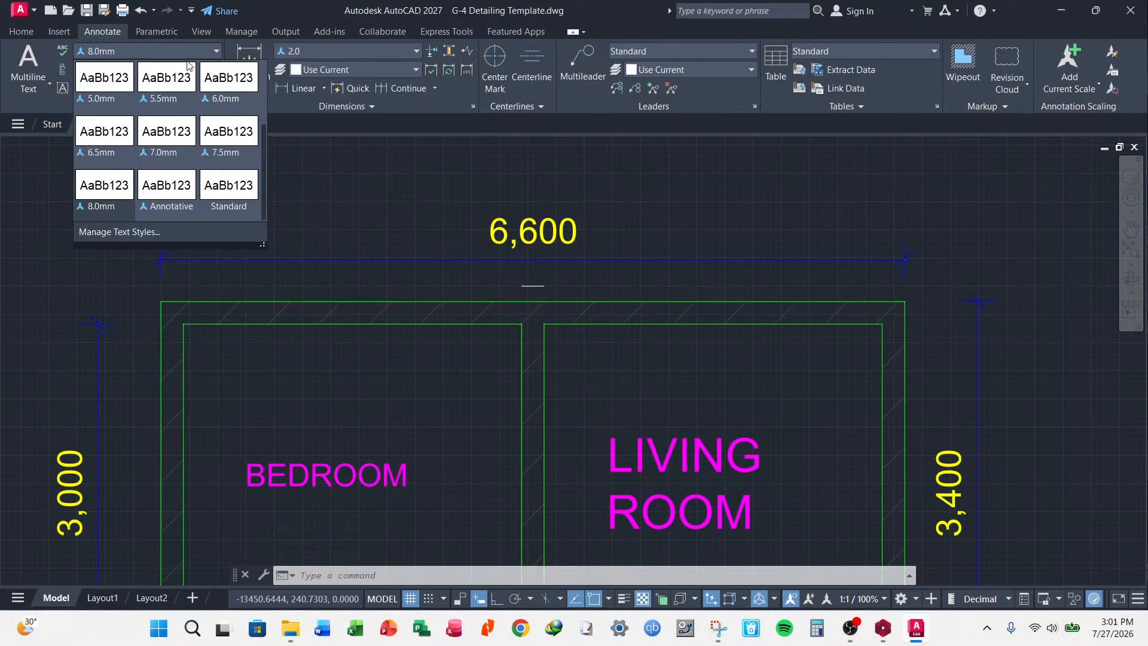
scroll(105, 98, up, 3)
scroll(105, 98, up, 1)
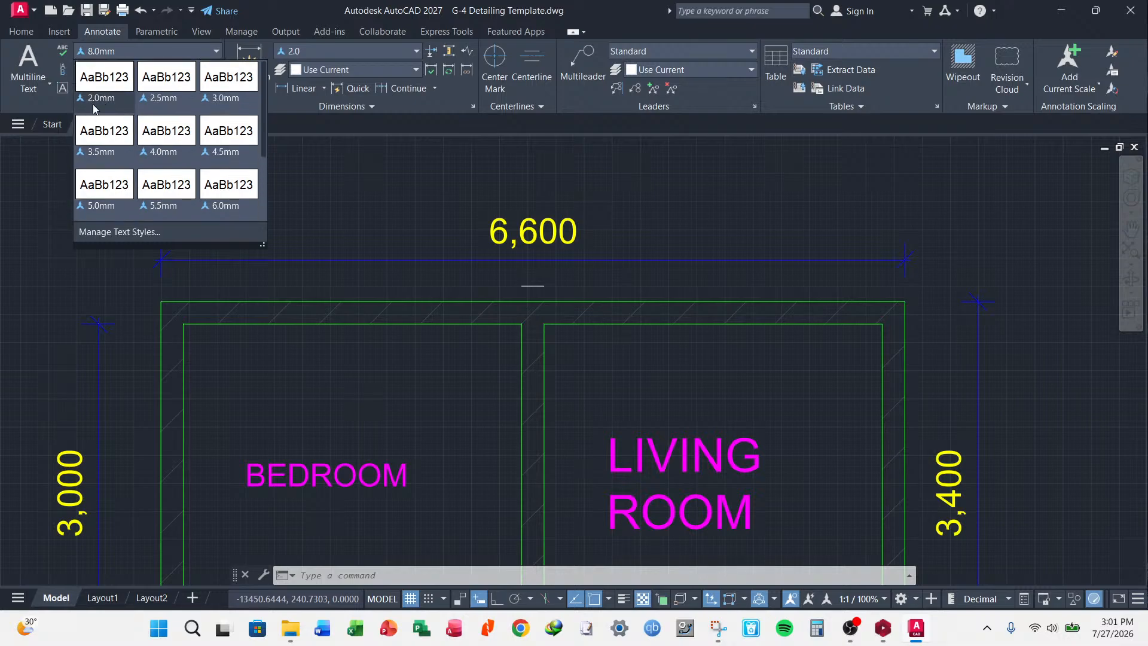
click(96, 95)
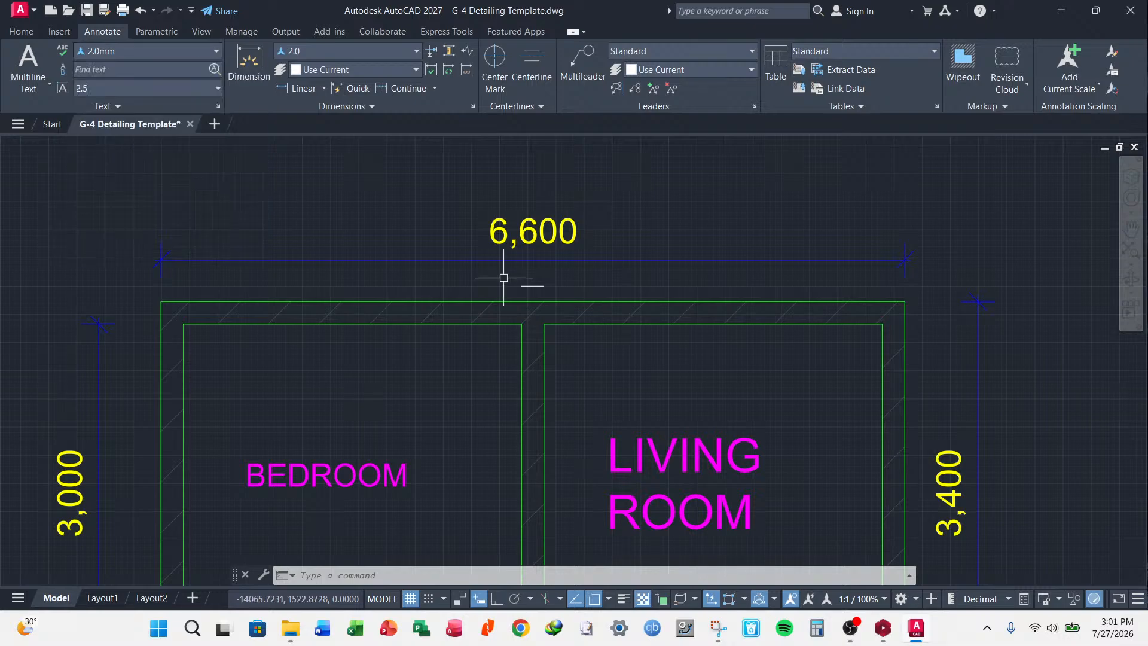
key(Escape)
key(Escape)
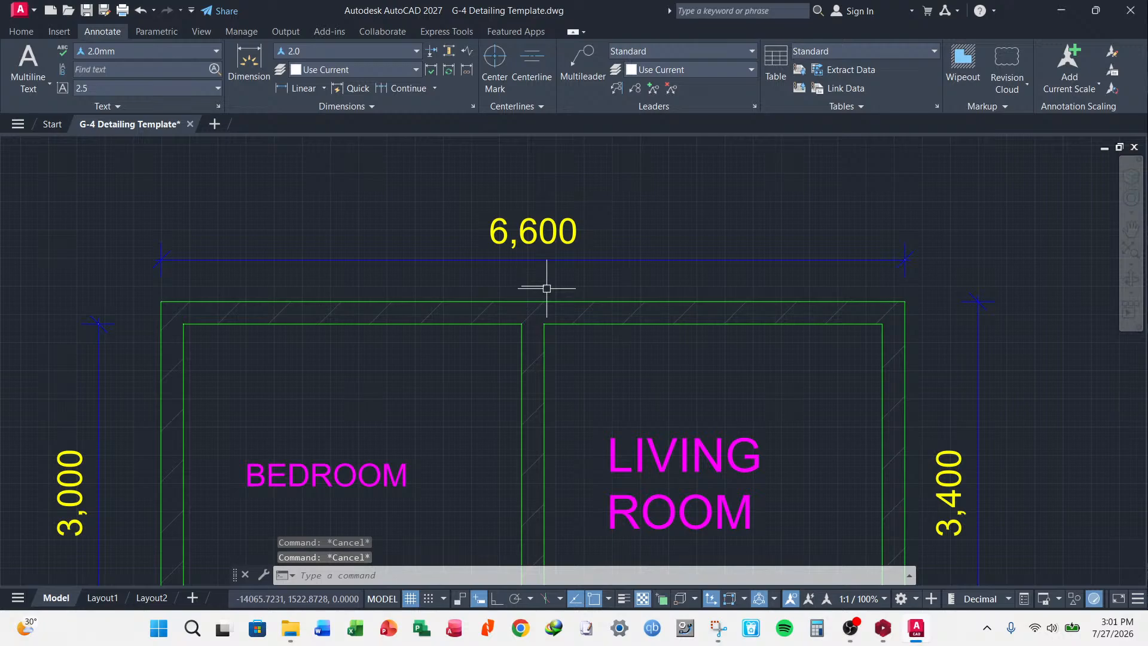
- Modify the 2.0 dimension style to use a primary unit measurement scale factor of 0.5 and close the Dimension Style Manager
scroll(531, 287, up, 10)
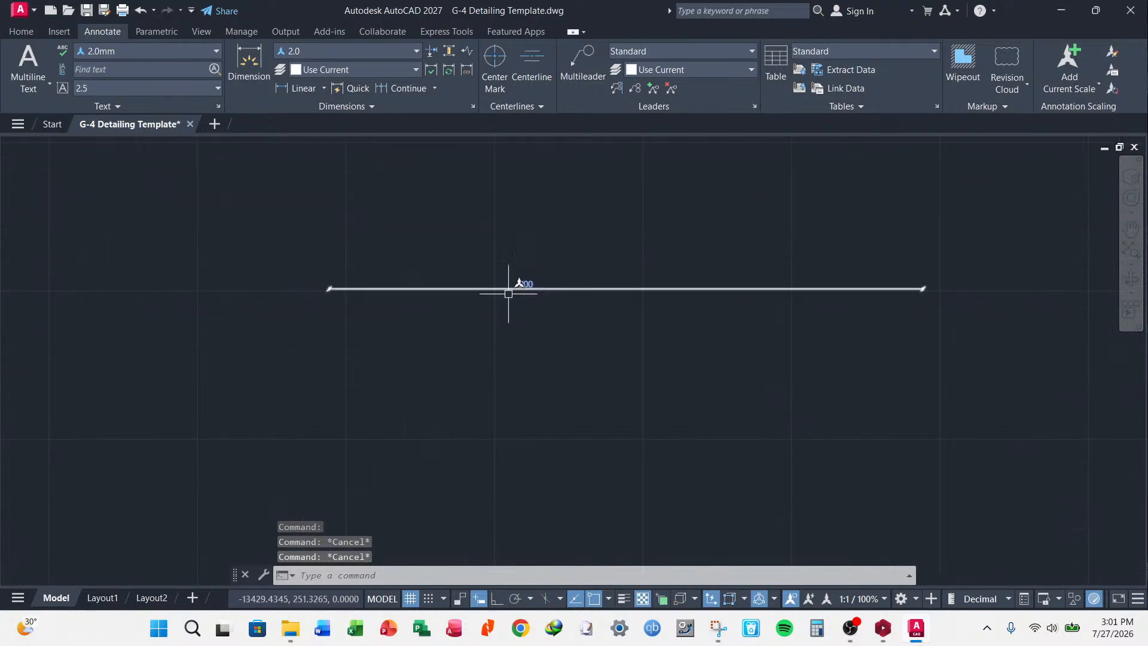
scroll(542, 243, down, 6)
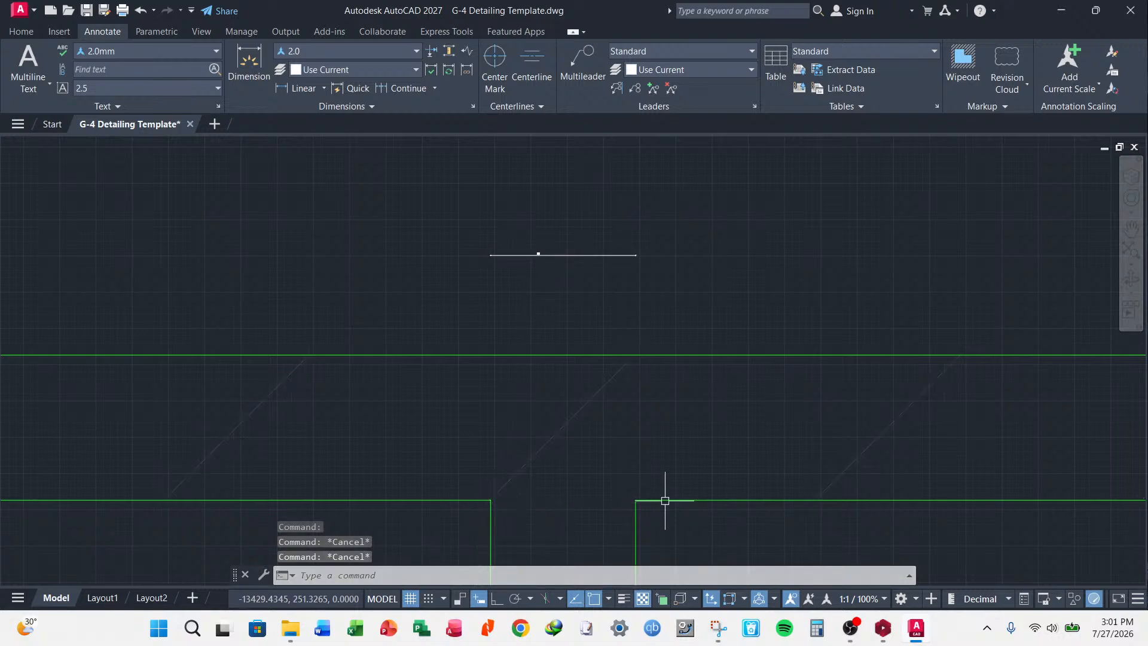
click(533, 253)
right_click(512, 201)
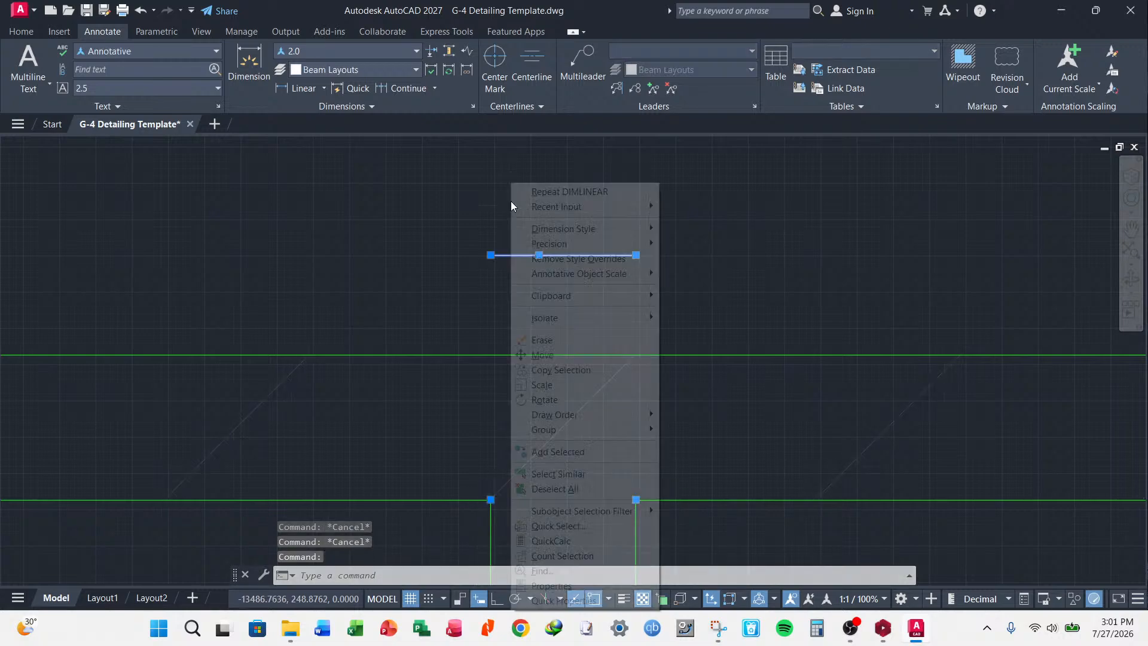
key(Escape)
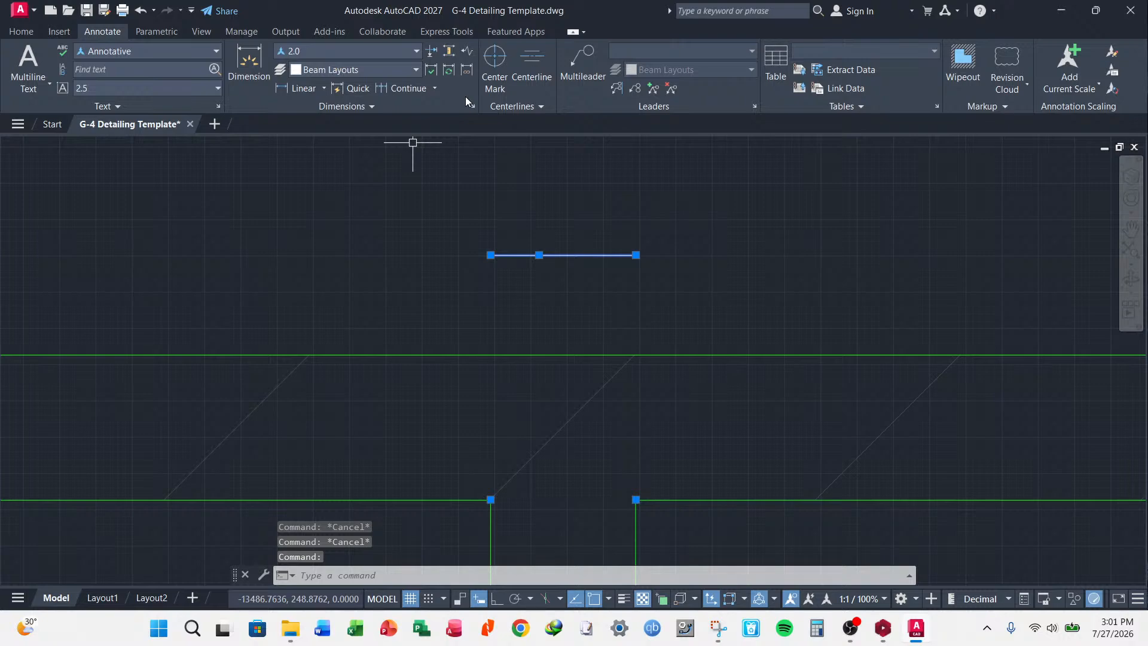
click(472, 106)
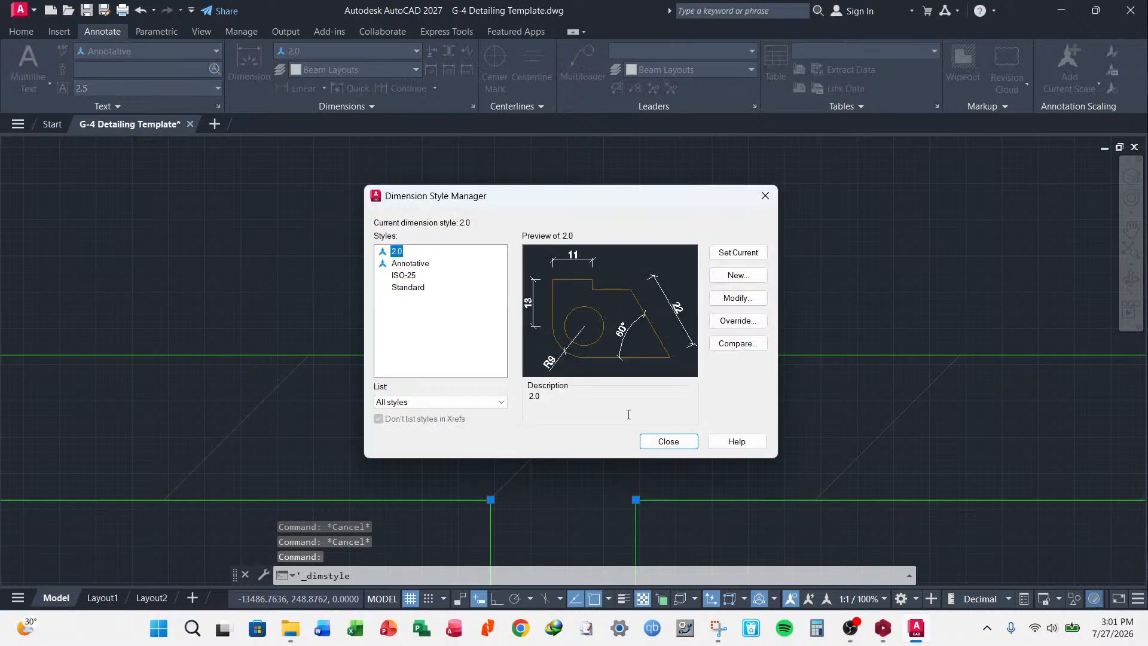
click(725, 298)
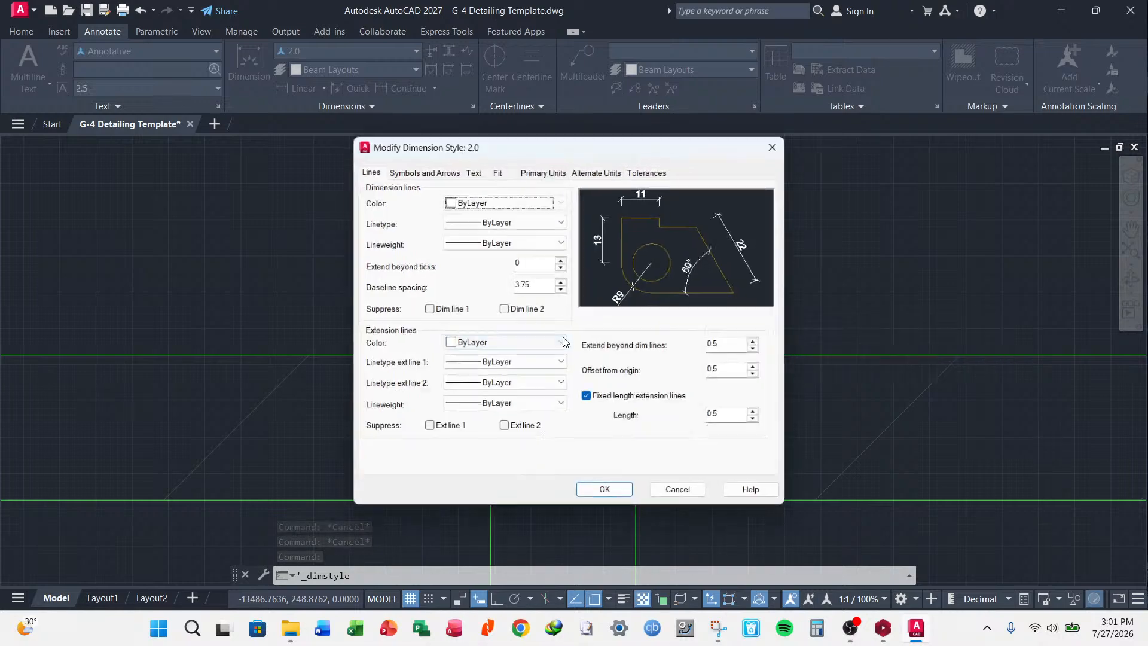
click(535, 172)
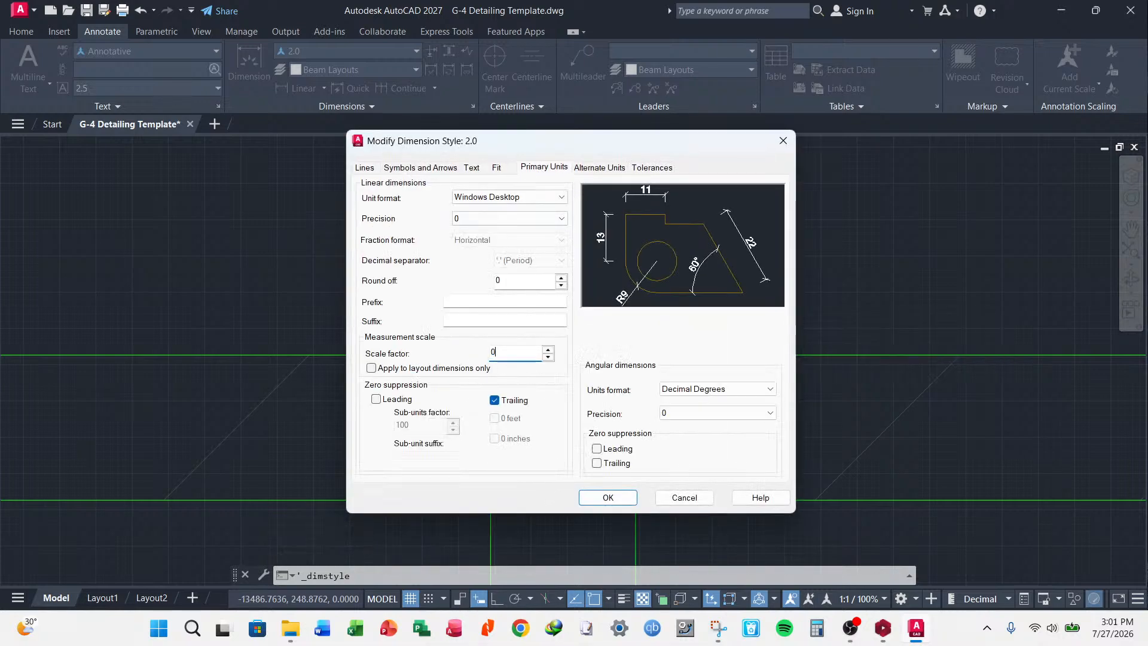
click(609, 499)
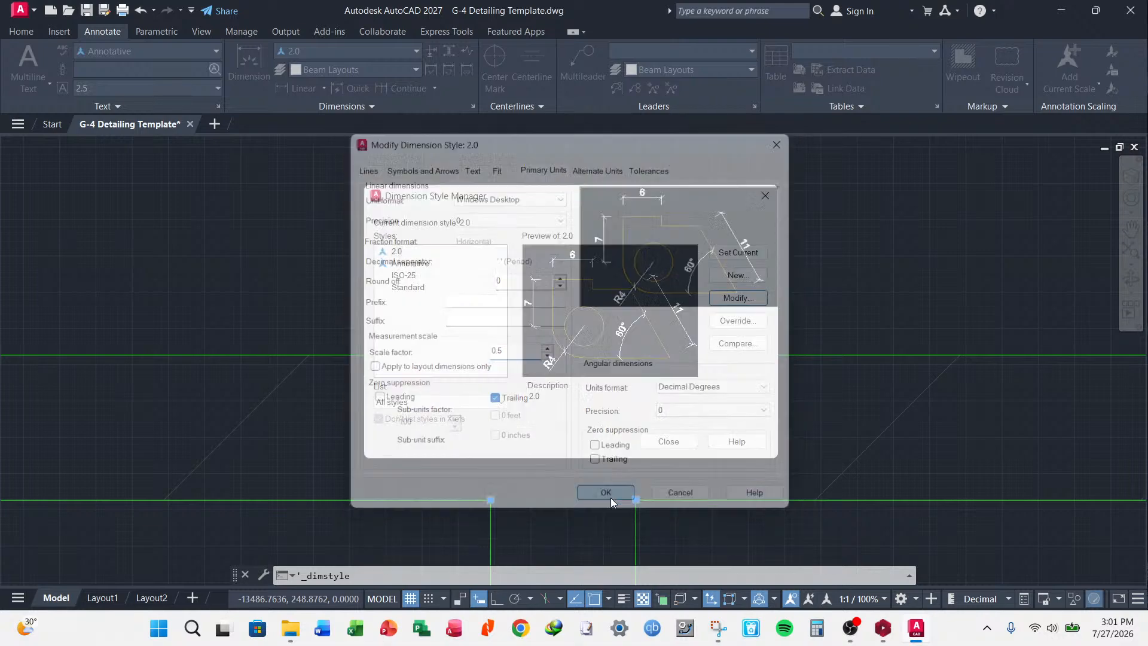
click(666, 441)
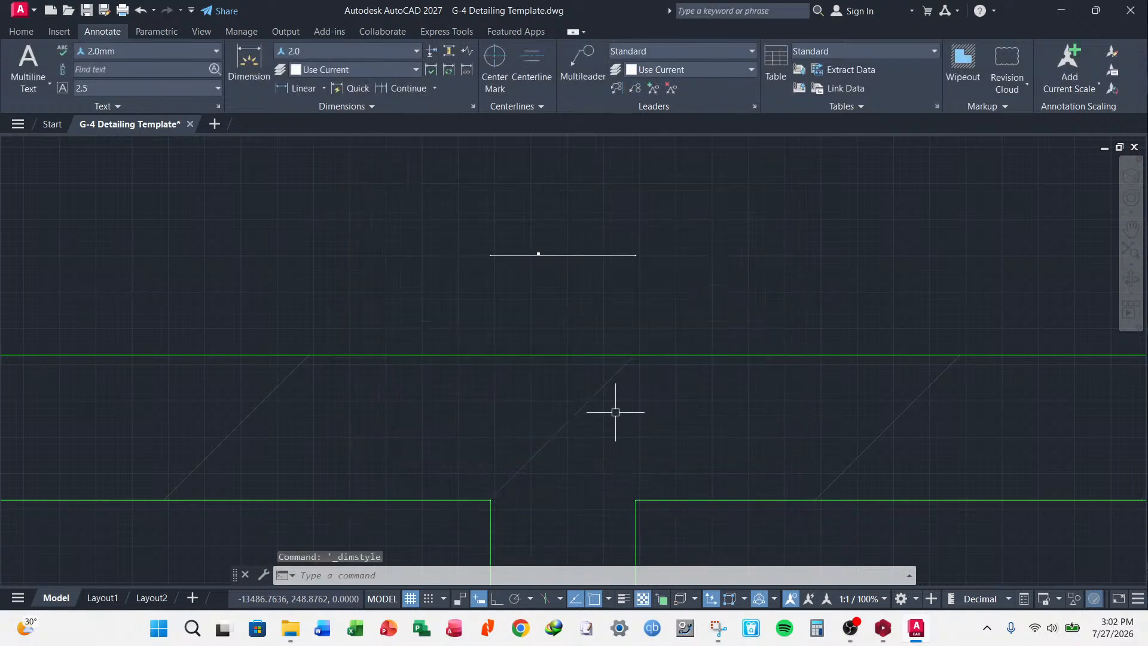
- Examine the partition wall dimension's value, text size and end ticks under the modified 2.0 style
scroll(554, 248, up, 4)
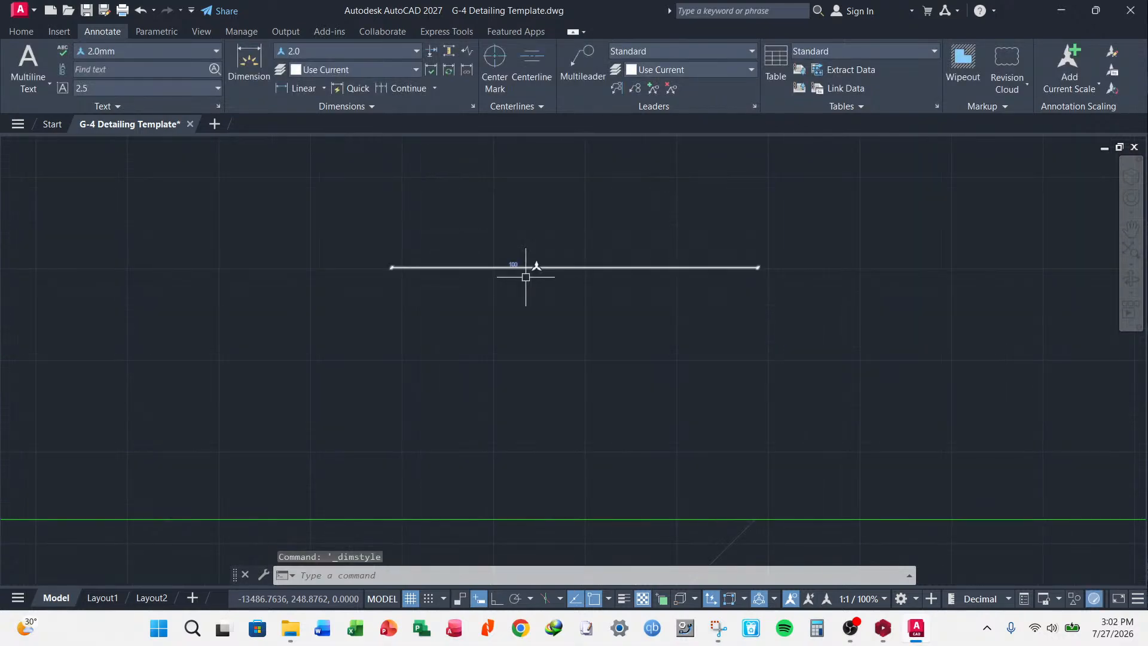
scroll(525, 277, down, 2)
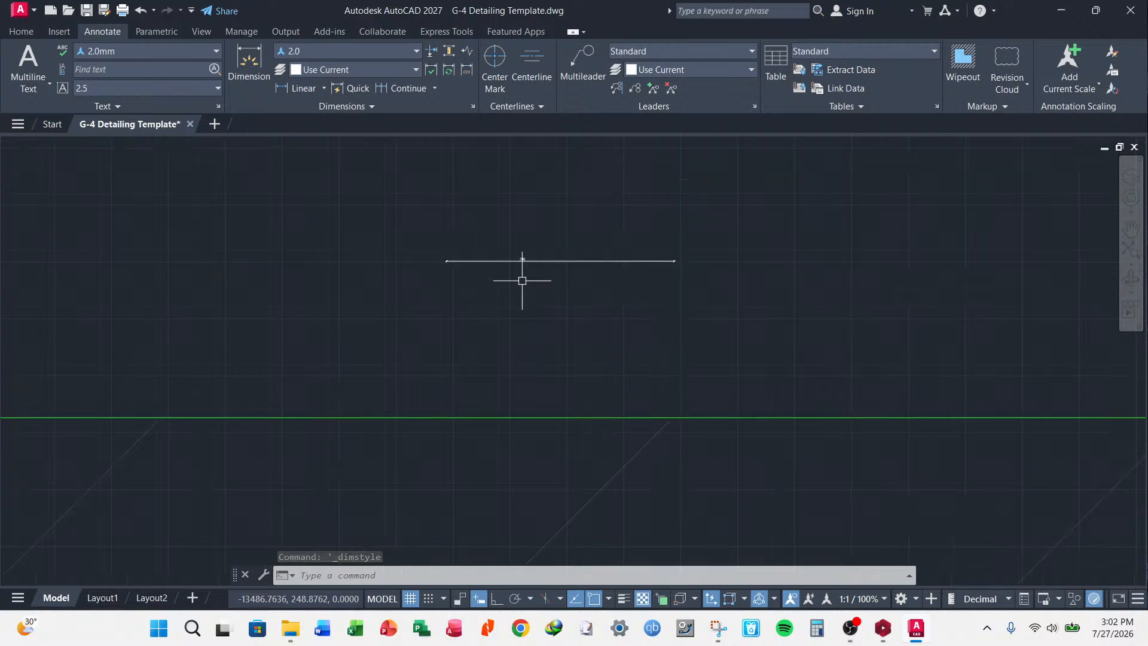
scroll(522, 280, down, 4)
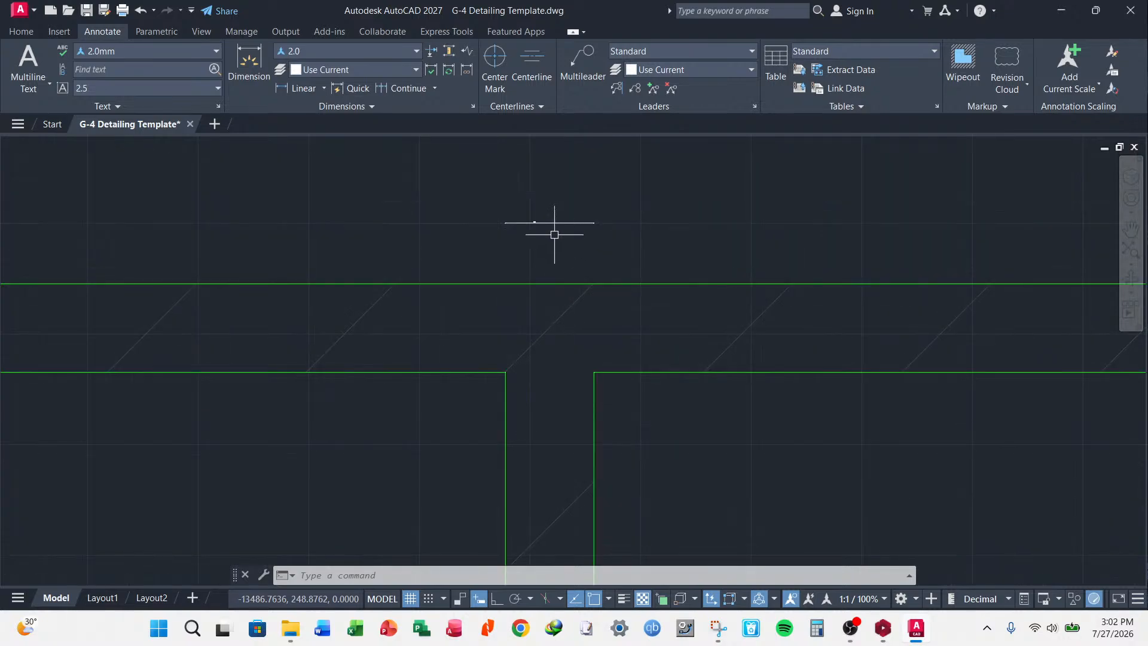
scroll(545, 226, up, 8)
scroll(545, 227, down, 6)
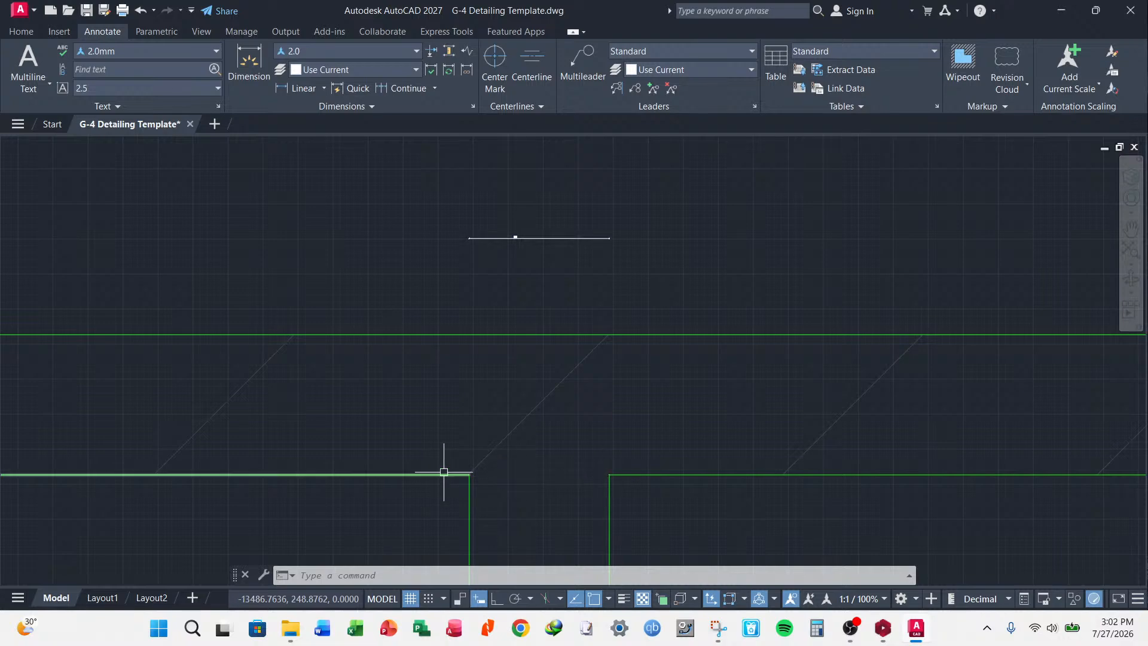
scroll(507, 243, up, 6)
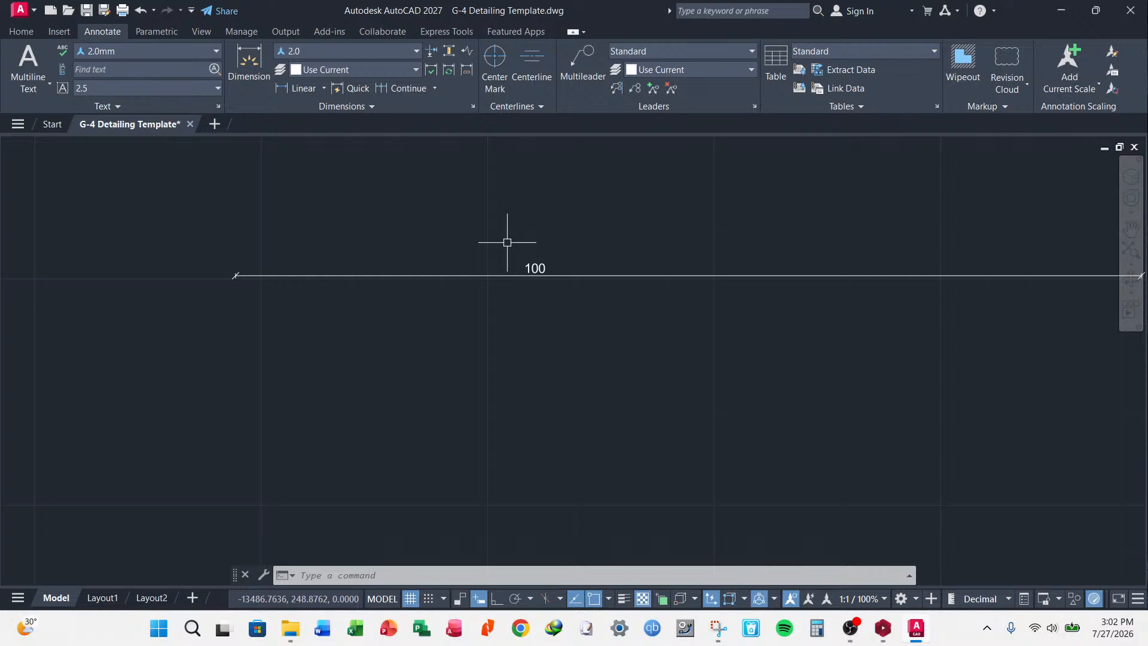
scroll(574, 274, down, 10)
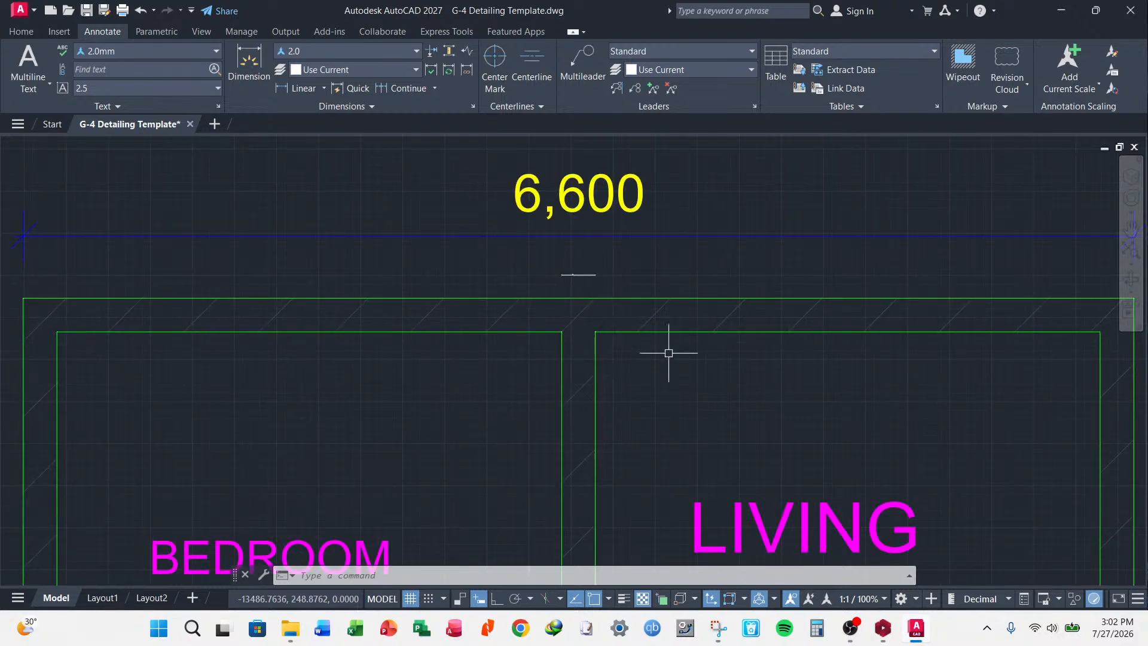
scroll(574, 299, up, 10)
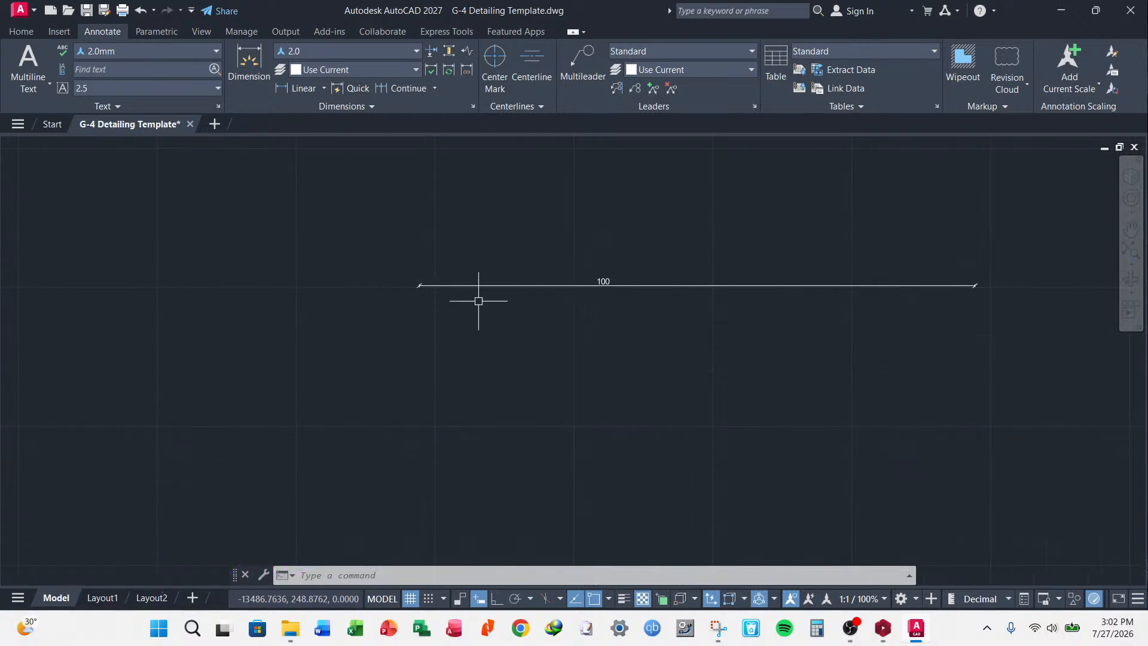
scroll(478, 301, down, 2)
scroll(524, 297, up, 2)
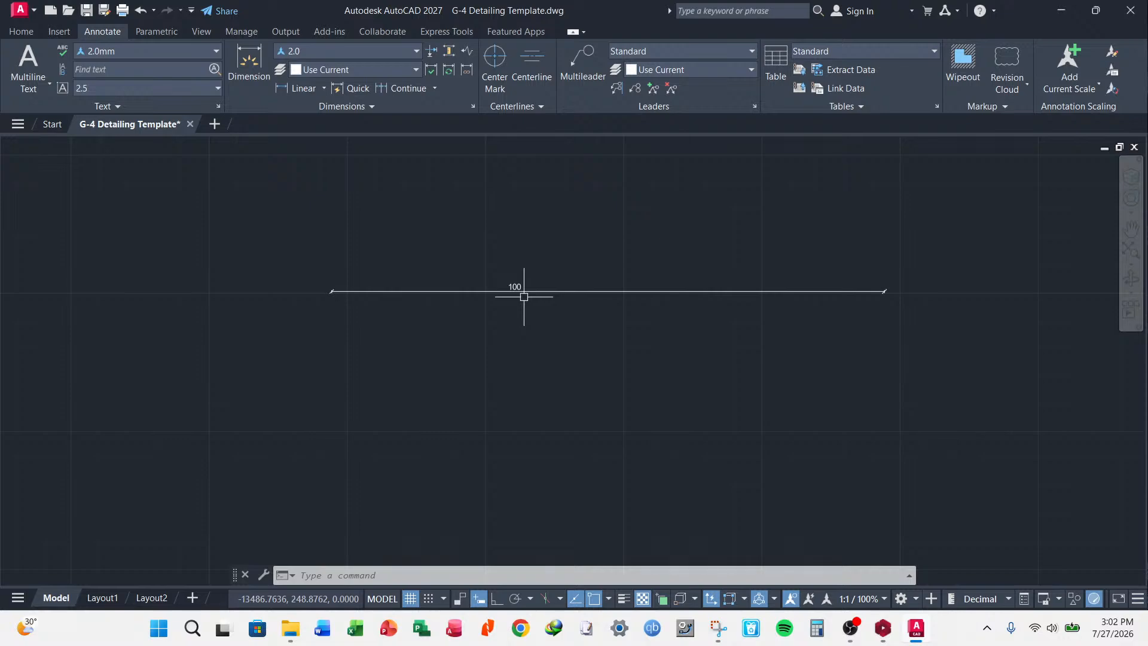
scroll(524, 296, down, 2)
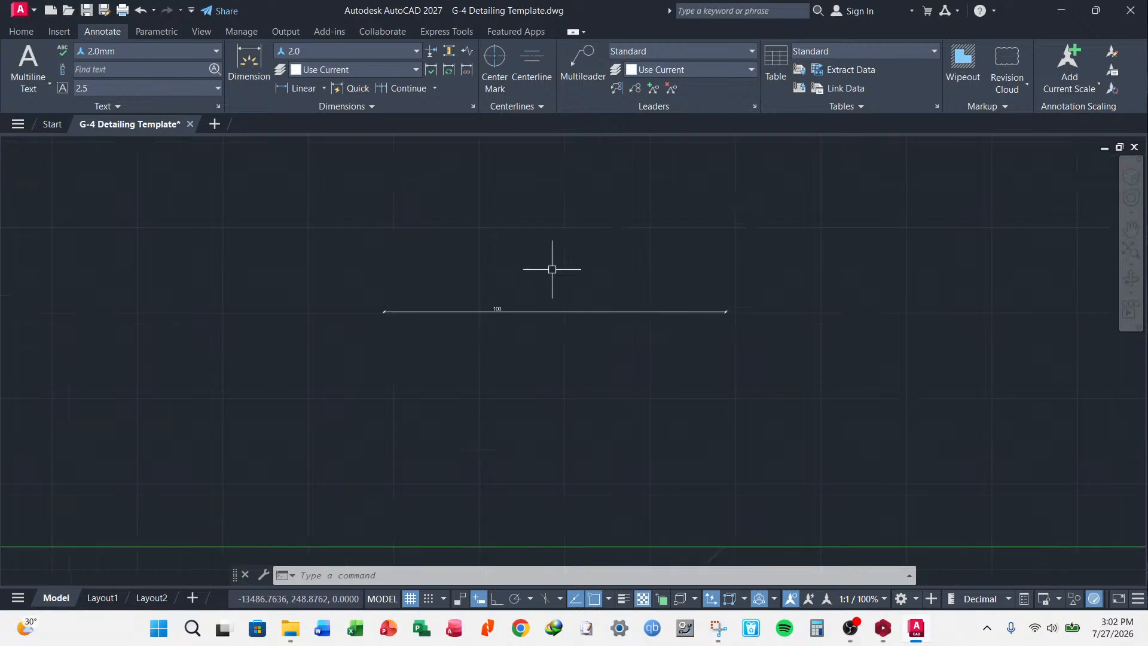
scroll(505, 306, up, 5)
click(469, 316)
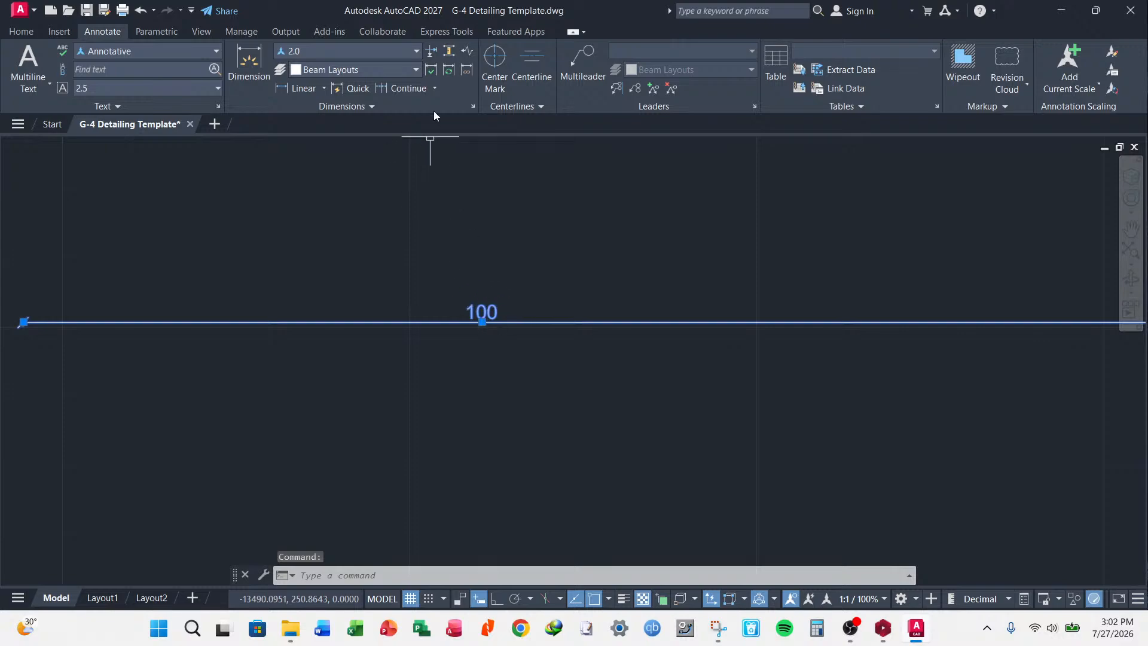
key(Escape)
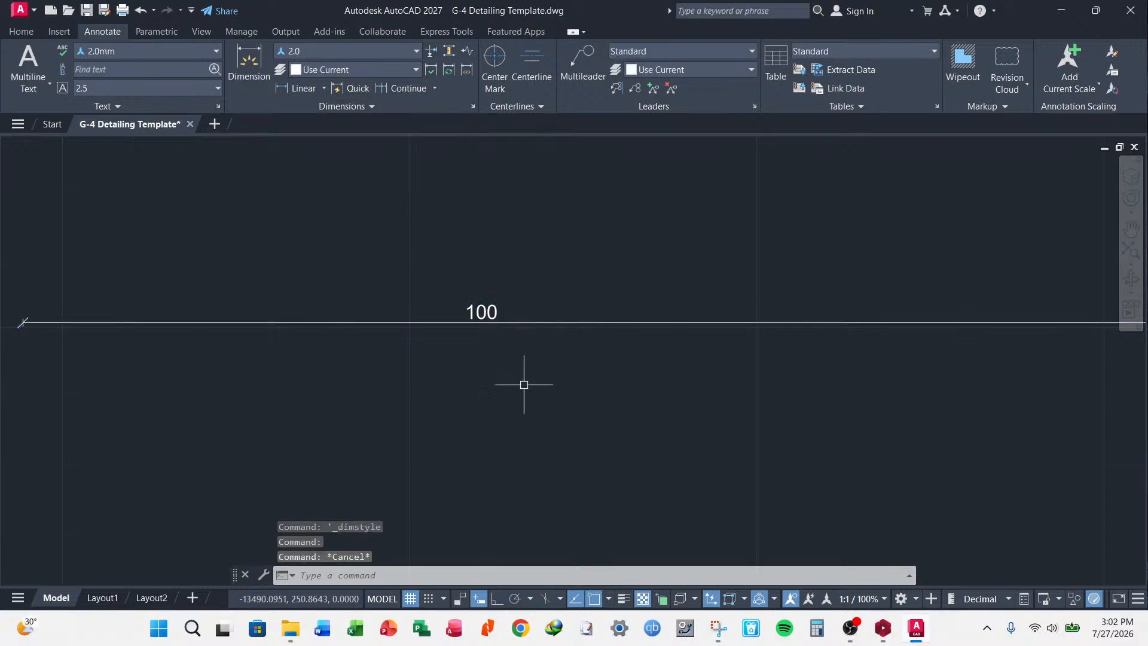
- Set the primary unit measurement scale factor of the 2.0 dimension style to 1 and close the Dimension Style Manager
click(486, 319)
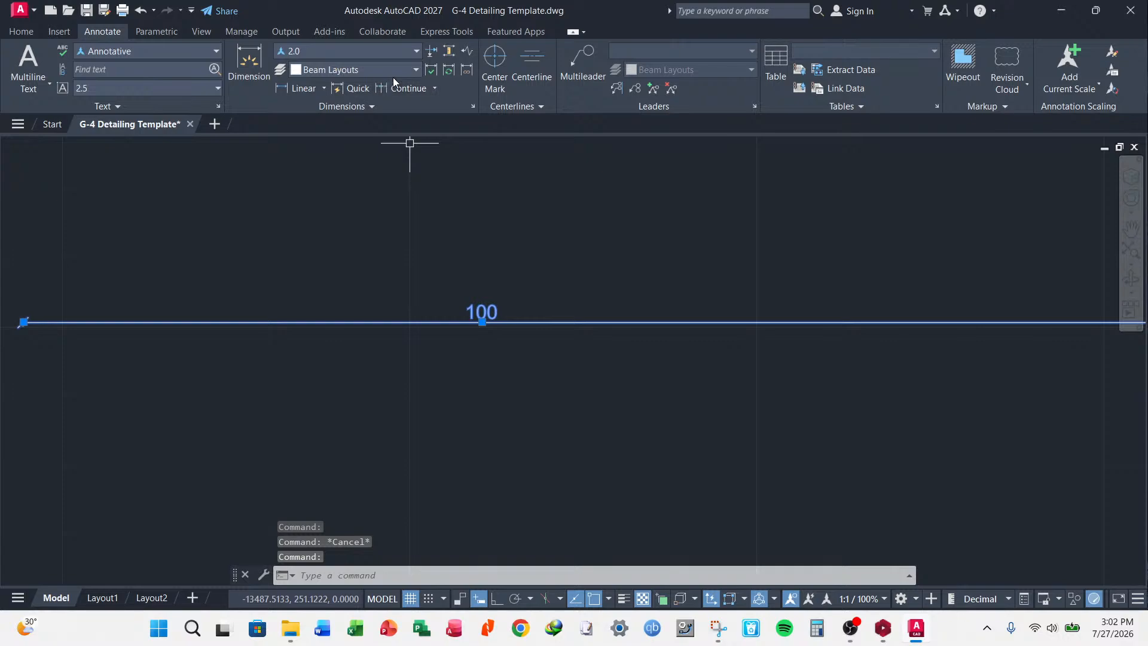
click(476, 106)
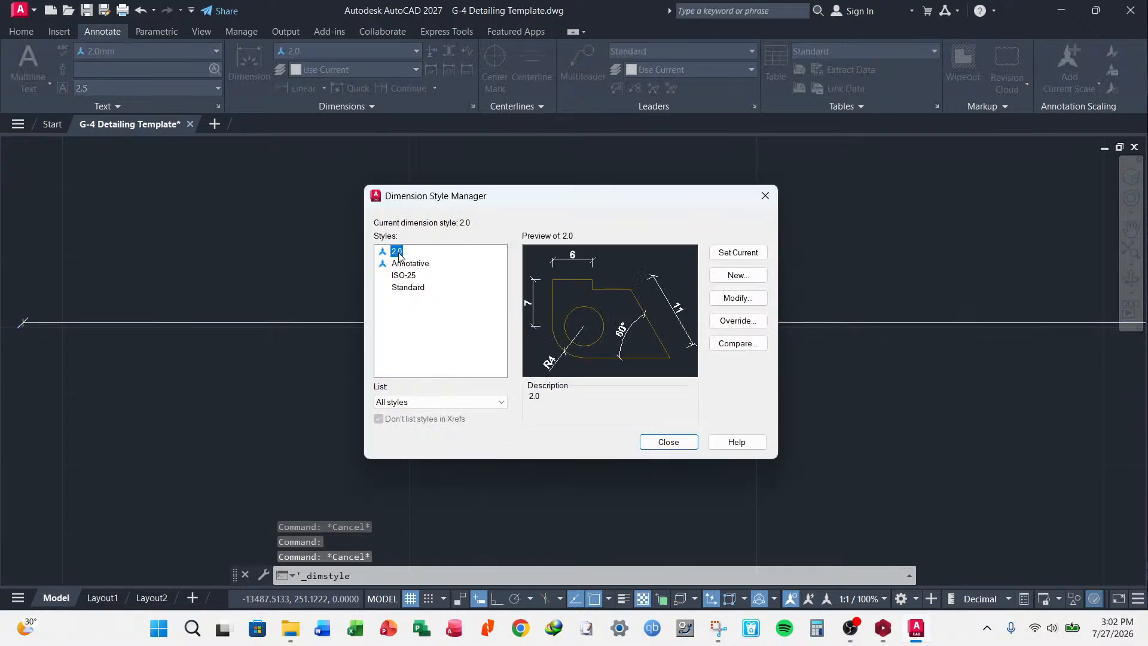
drag(507, 352, 476, 357)
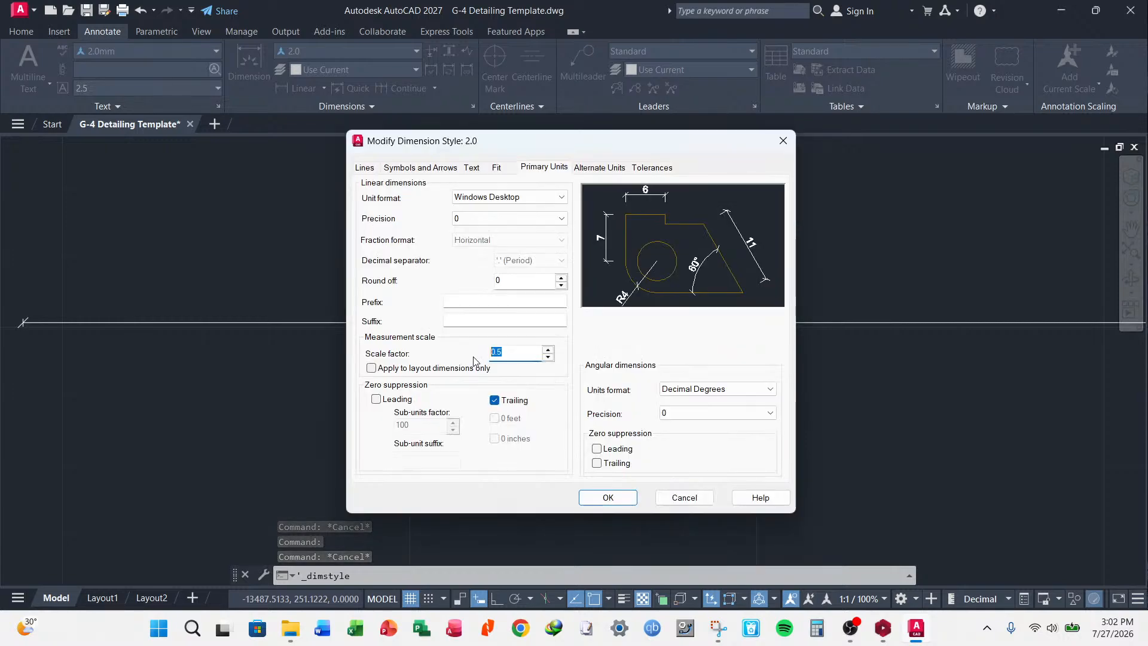
text(1)
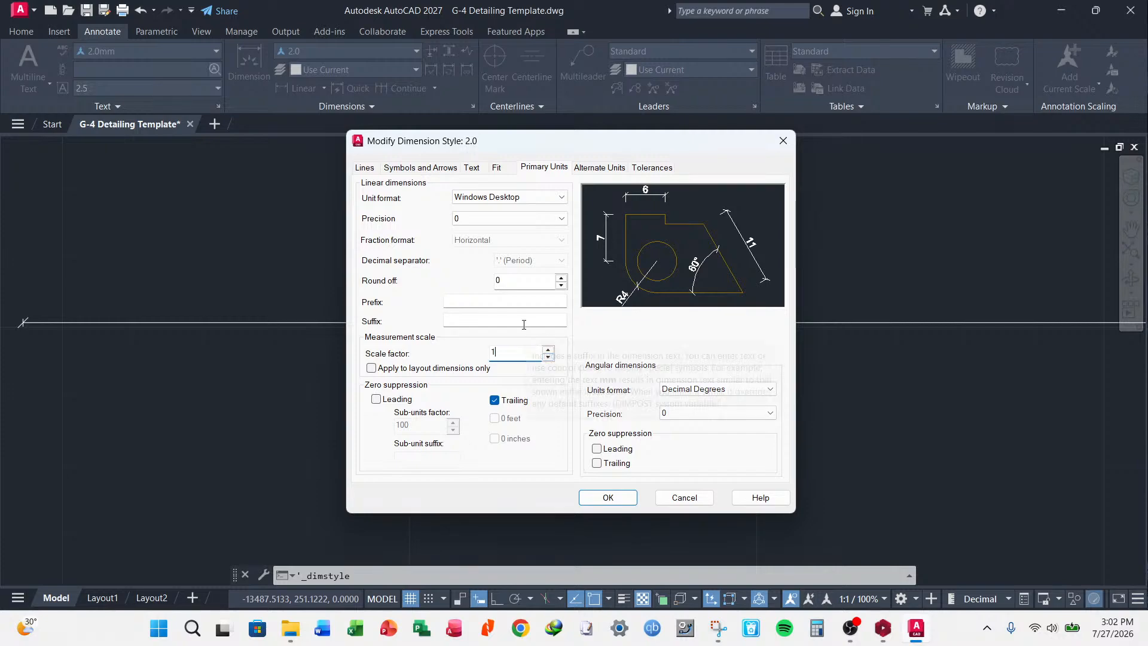
click(473, 168)
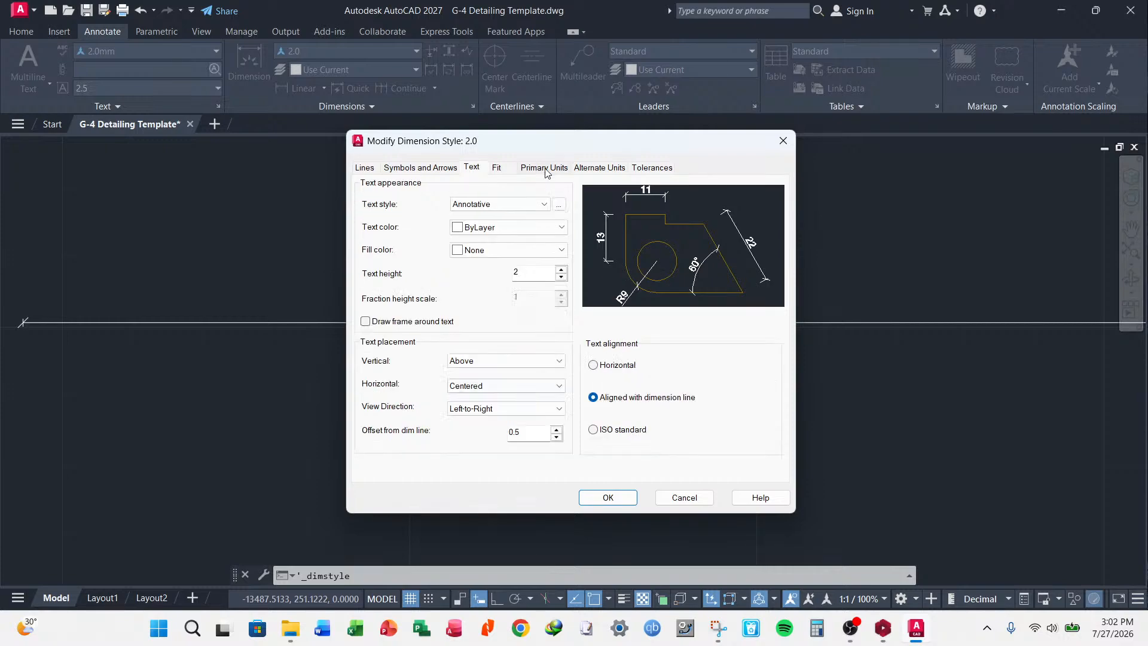
click(499, 168)
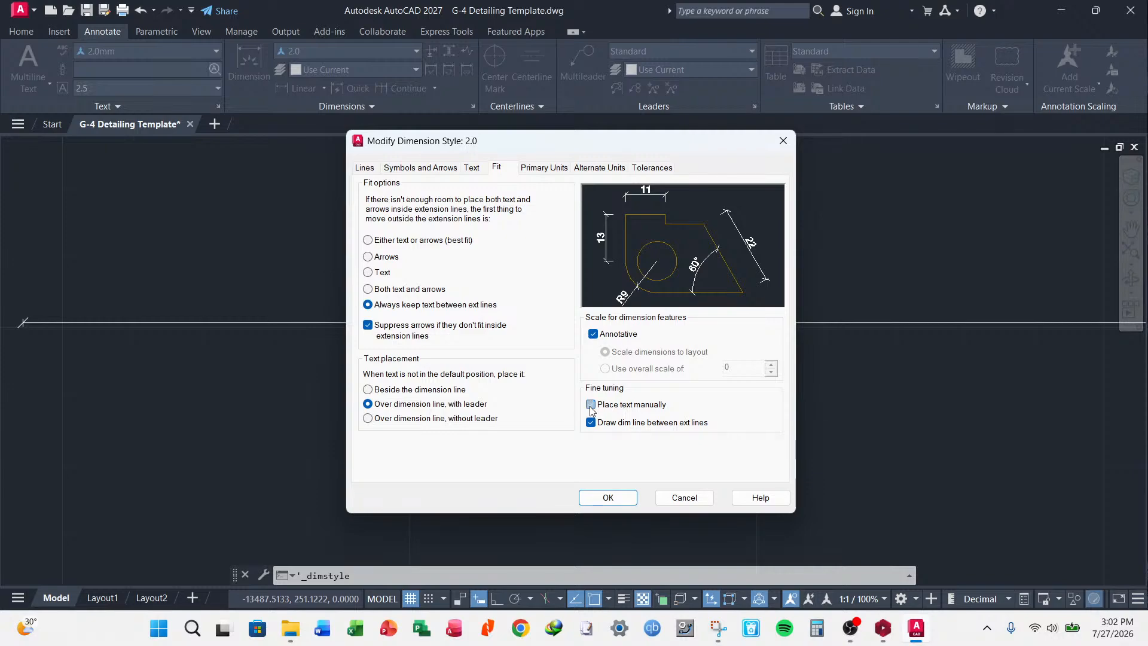
click(612, 497)
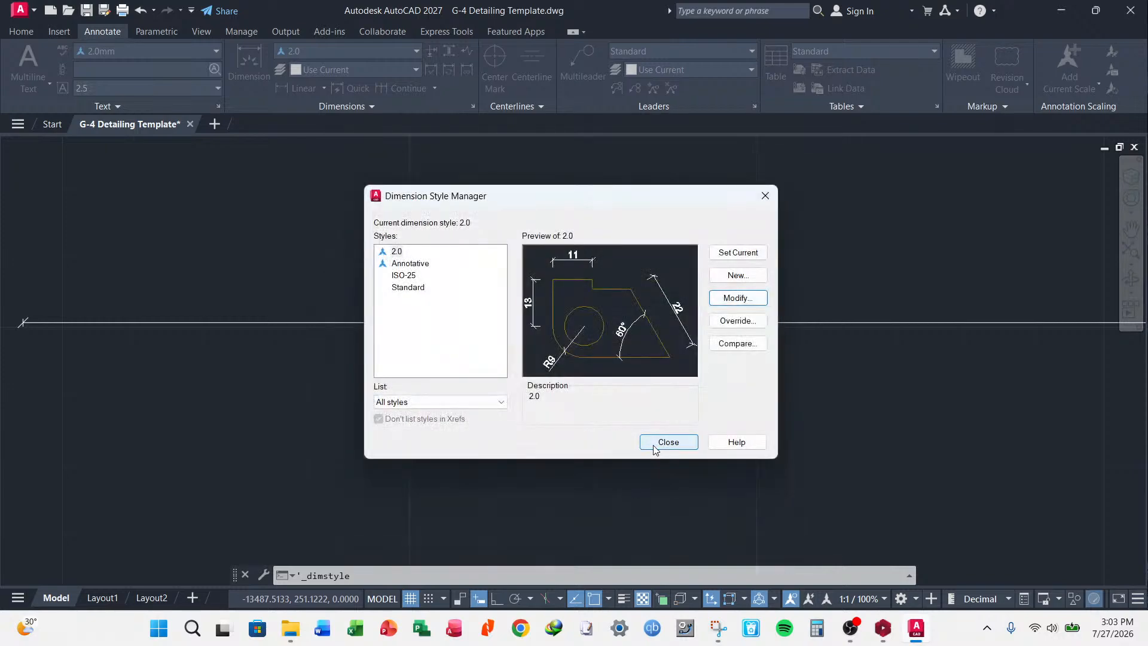
click(667, 443)
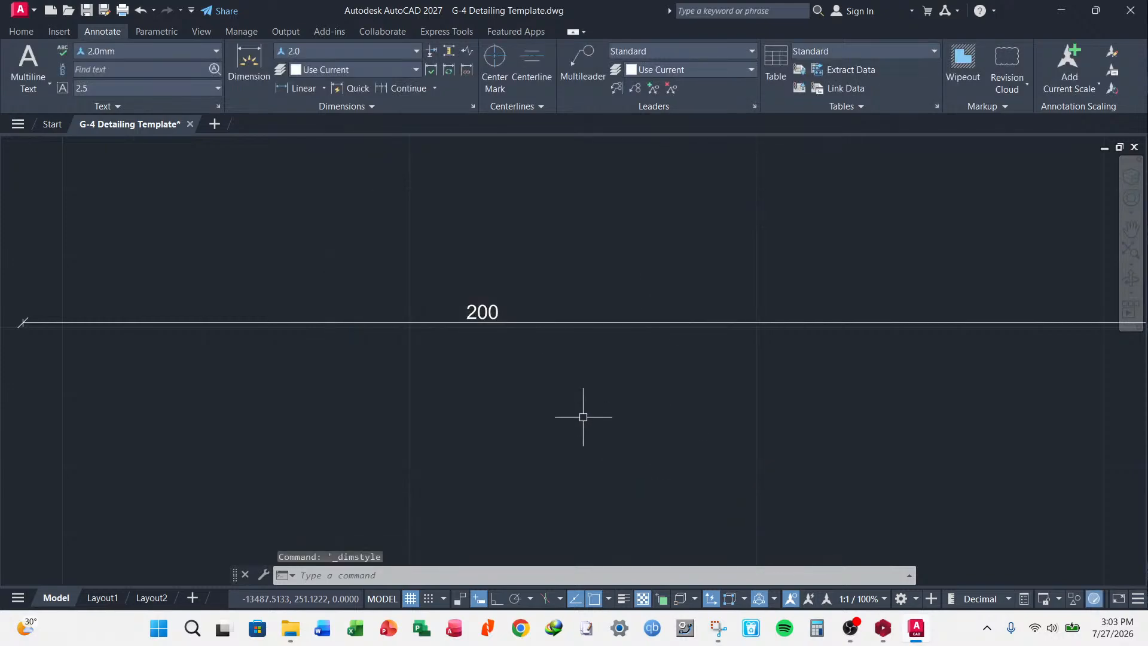
- Delete the partition wall thickness dimension below the 6,600 dimension
scroll(540, 273, down, 6)
click(540, 275)
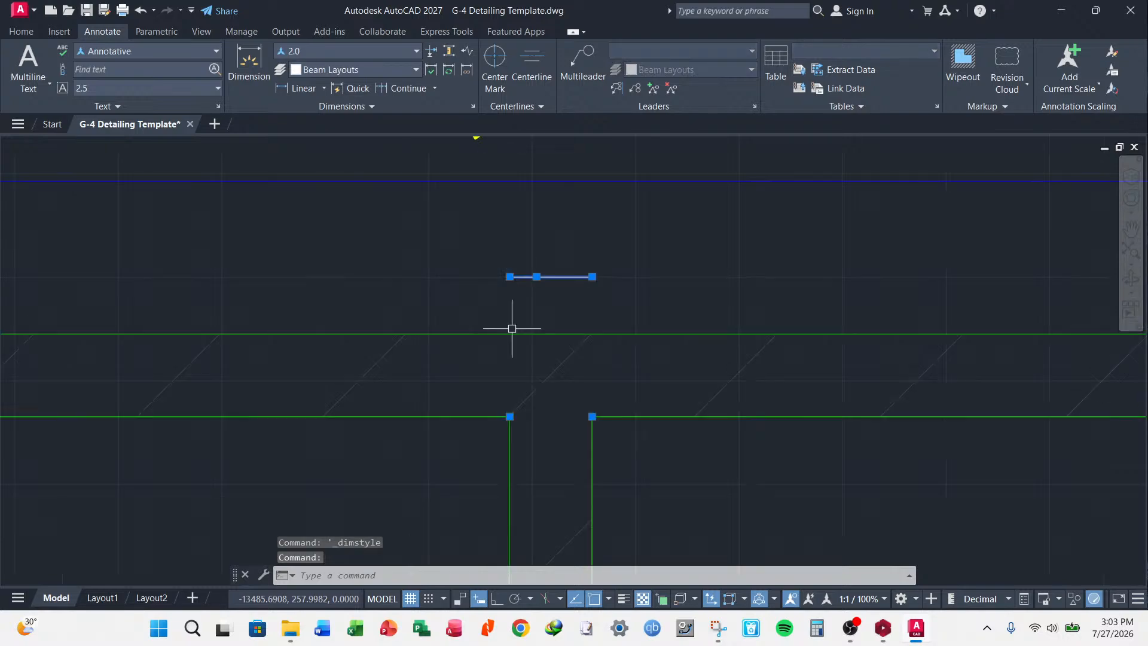
key(Delete)
scroll(565, 302, down, 2)
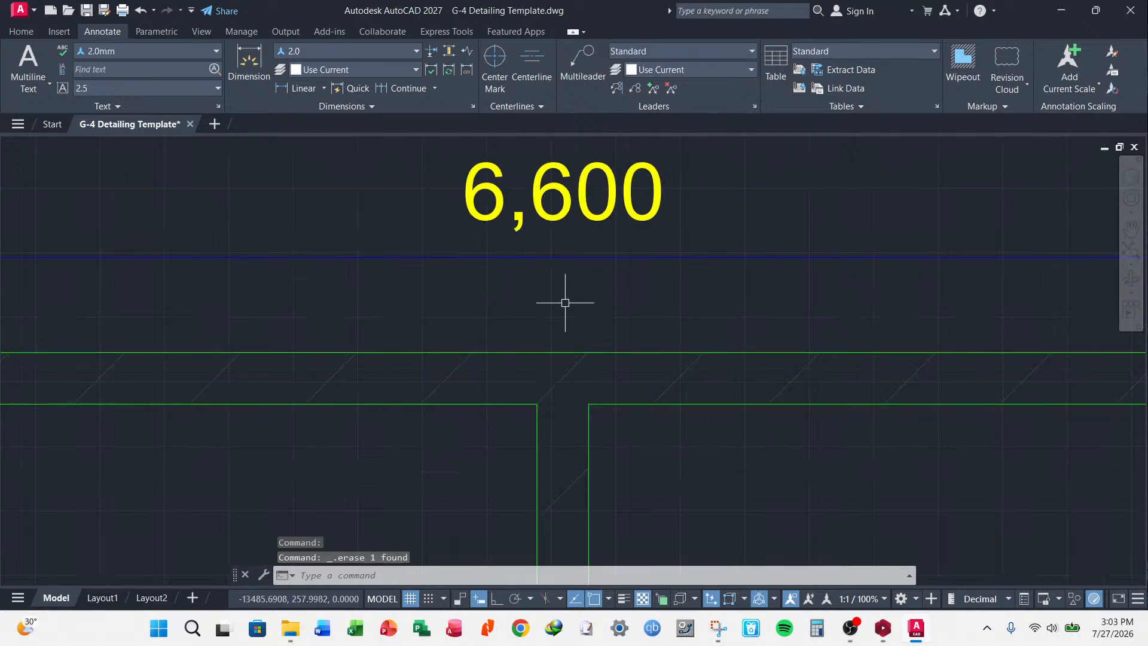
scroll(543, 282, down, 5)
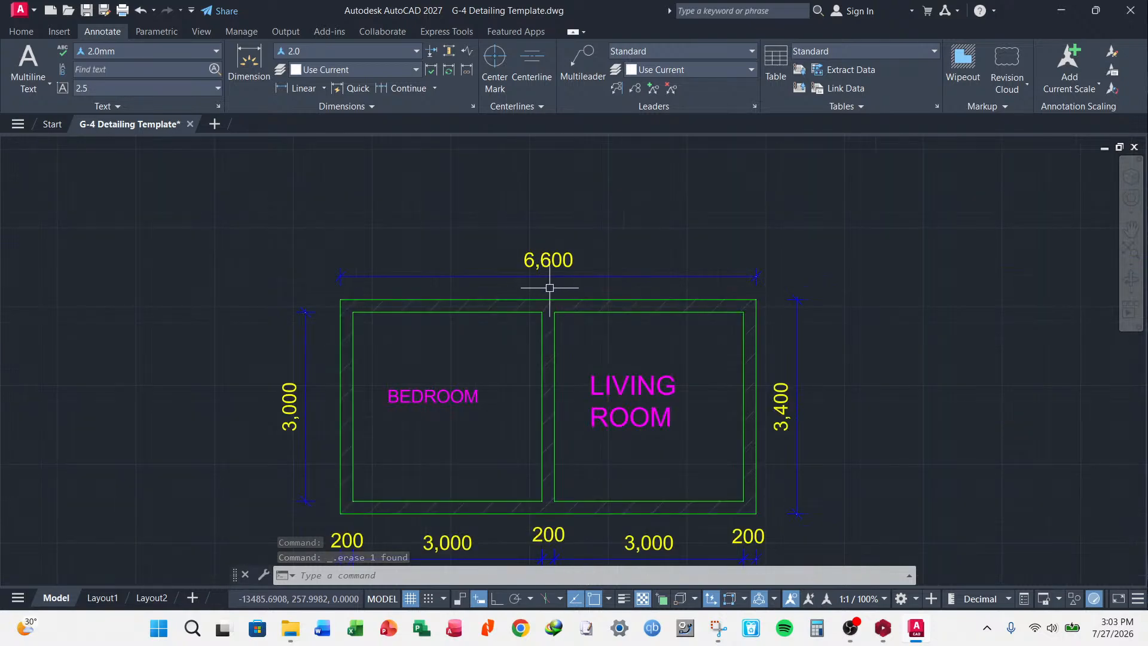
scroll(547, 284, up, 4)
click(550, 251)
right_click(646, 209)
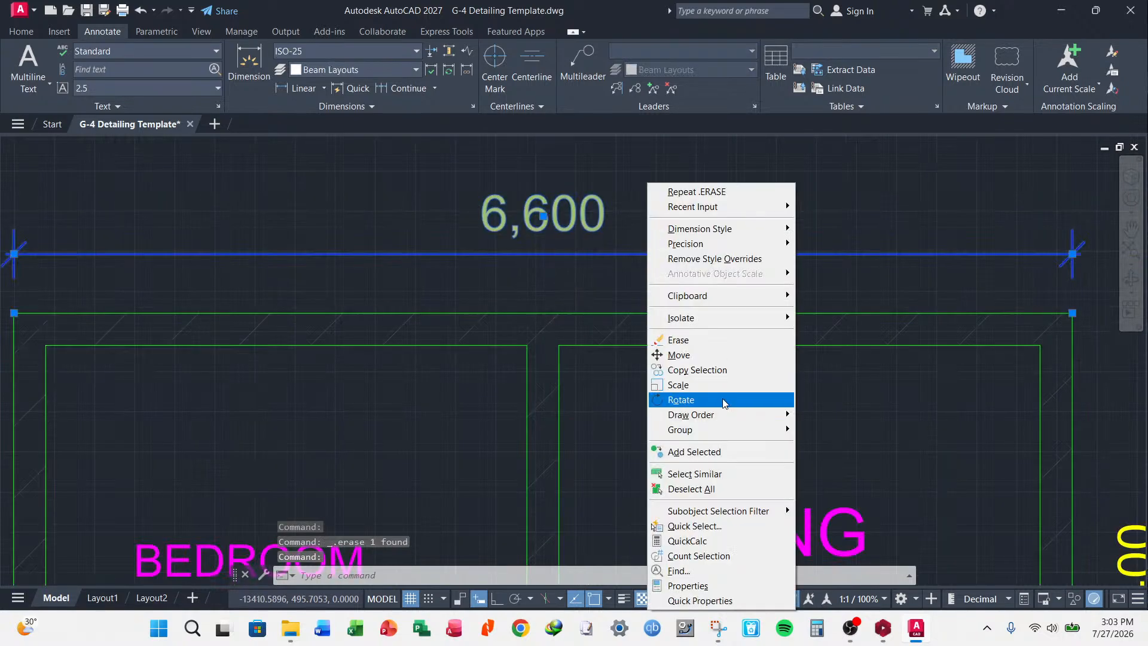
click(687, 451)
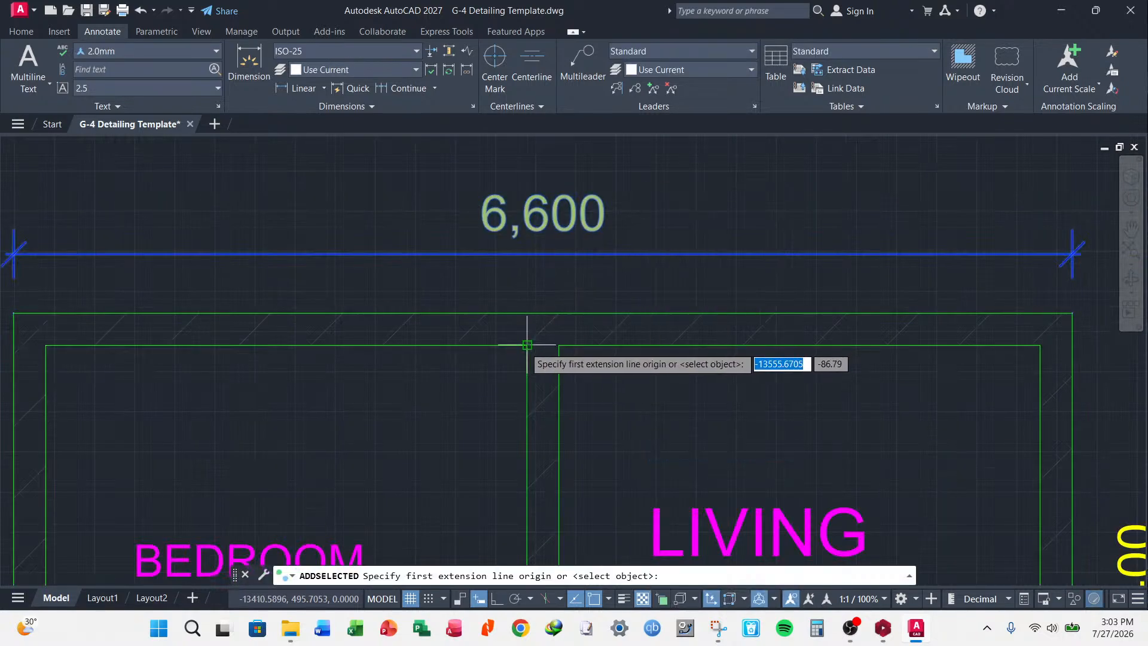
scroll(541, 352, up, 6)
click(539, 351)
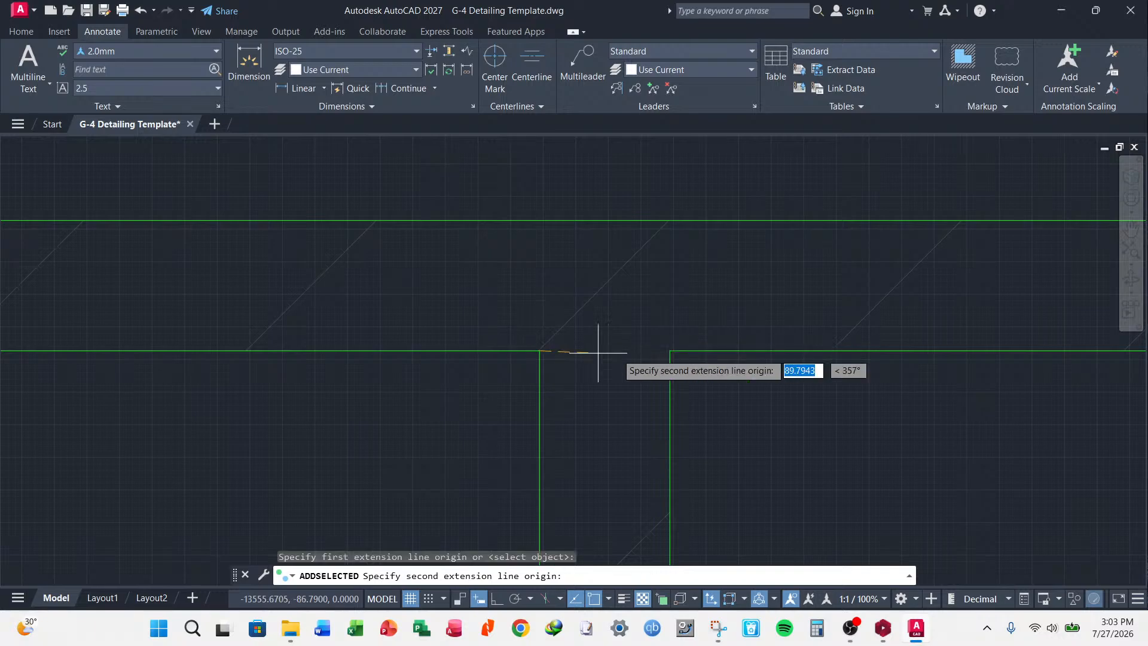
click(670, 350)
scroll(639, 358, down, 6)
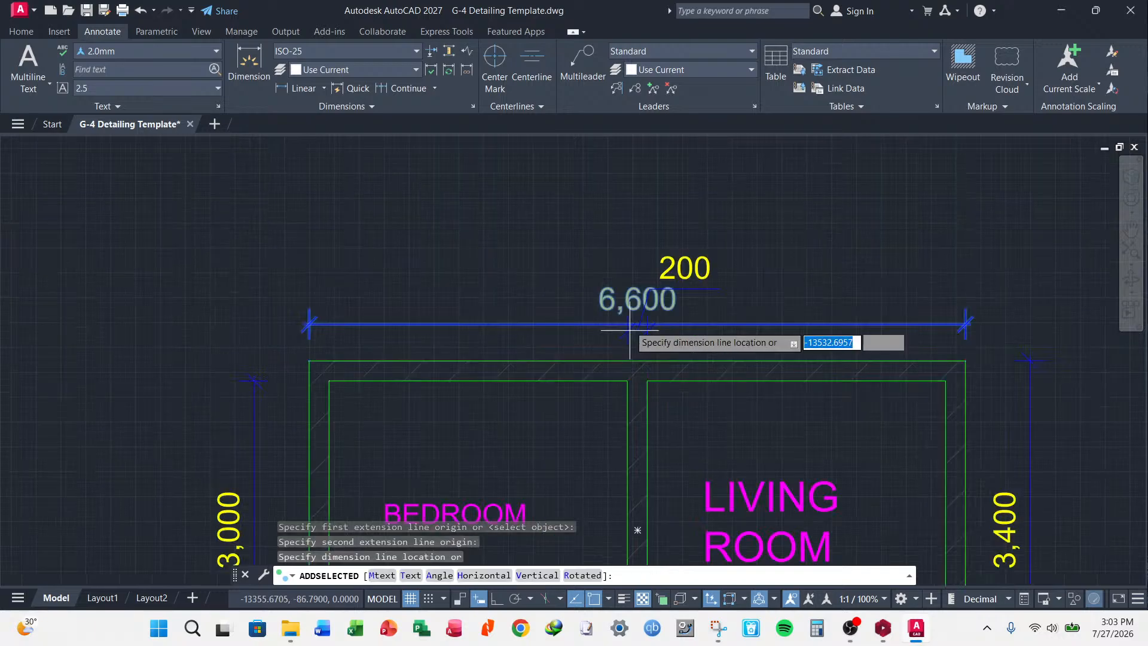
key(Escape)
key(Escape)
key(Escape)
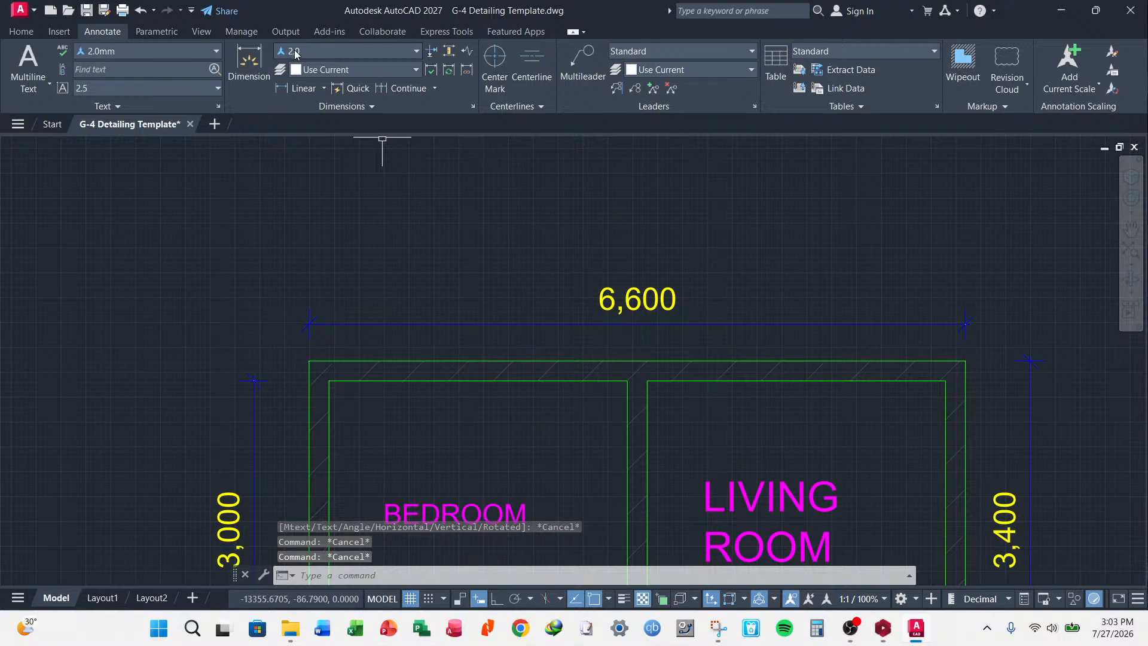
- Add a linear dimension in style 2.0 for the partition wall's thickness, placed between the upper wall and the 6,600 dimension
click(299, 89)
scroll(643, 402, up, 4)
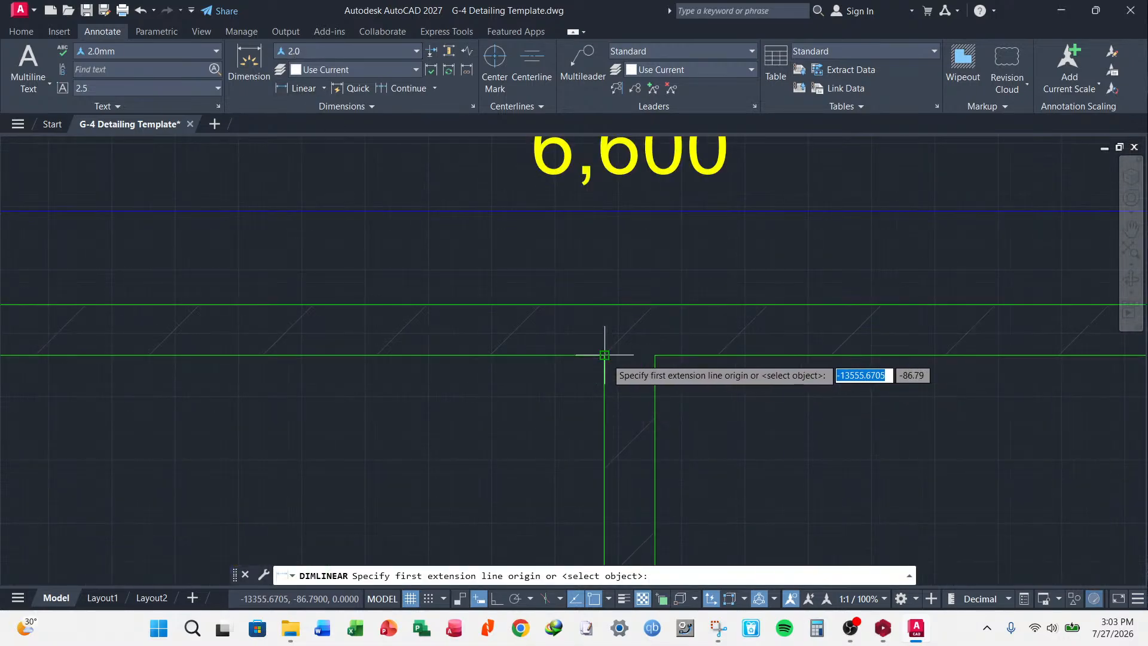
click(603, 355)
click(654, 356)
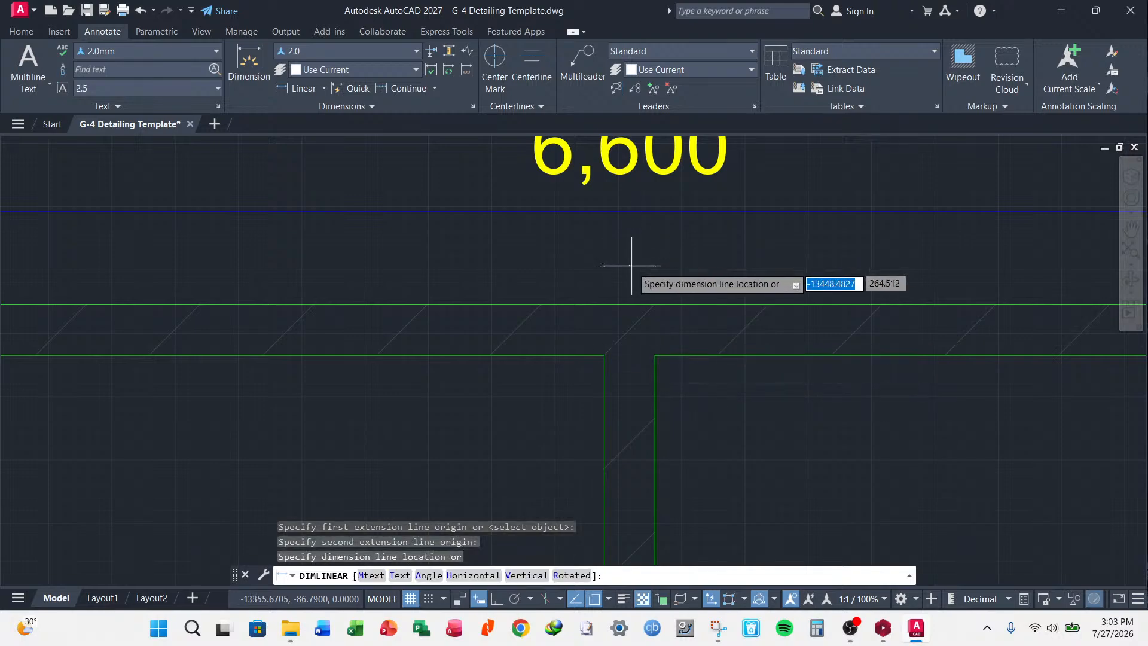
click(626, 266)
key(Escape)
- Examine the partition wall dimension's text size relative to the plan and the list of available annotation scales
scroll(625, 266, up, 10)
scroll(643, 264, up, 3)
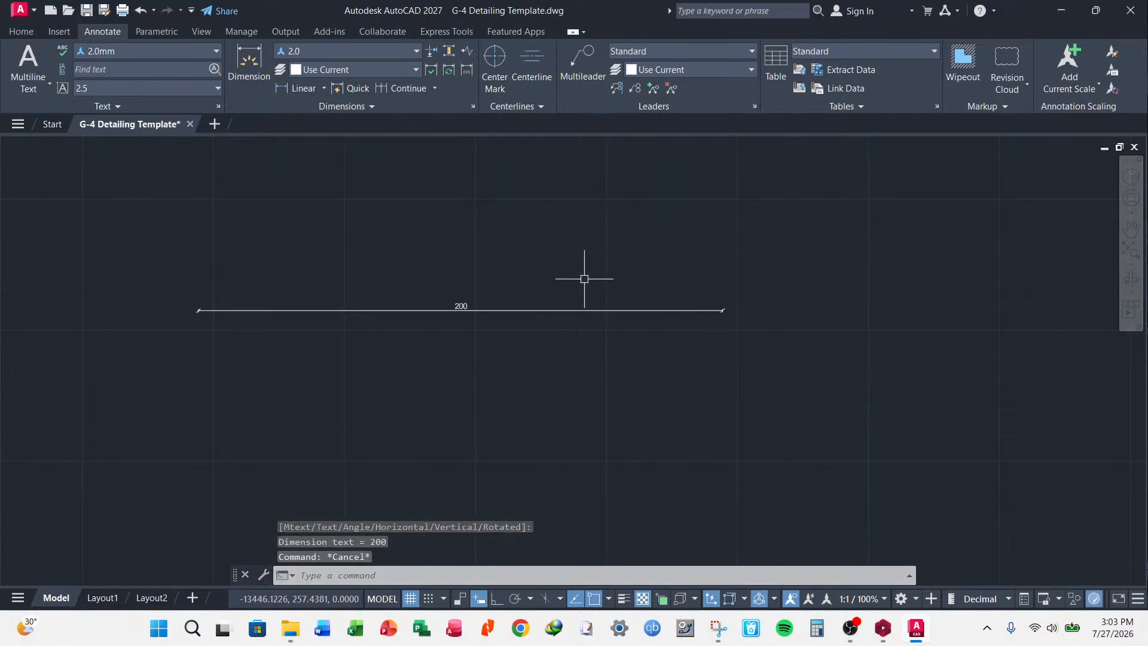
middle_drag(466, 298, 623, 252)
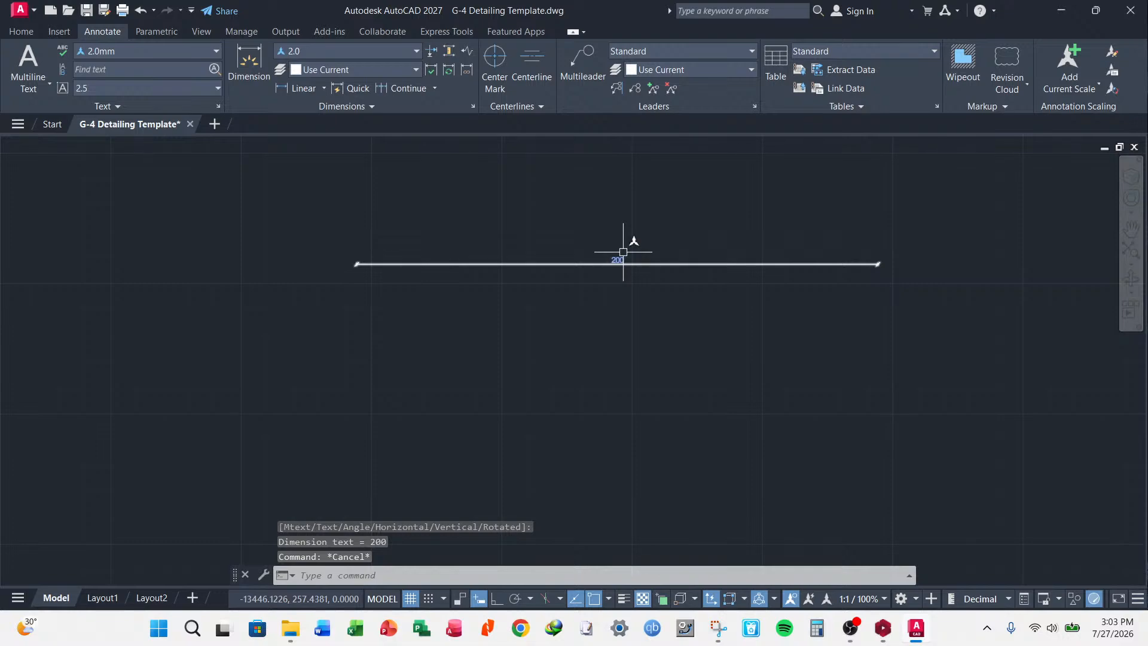
key(Escape)
key(Escape)
scroll(623, 252, up, 2)
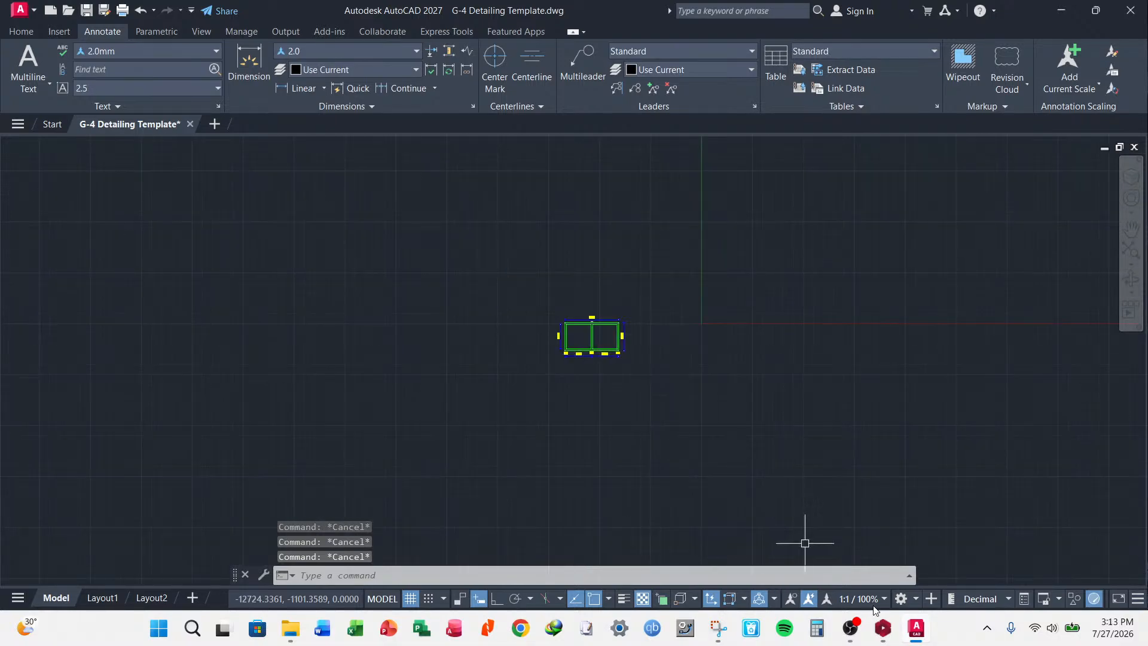
key(Escape)
scroll(612, 347, up, 3)
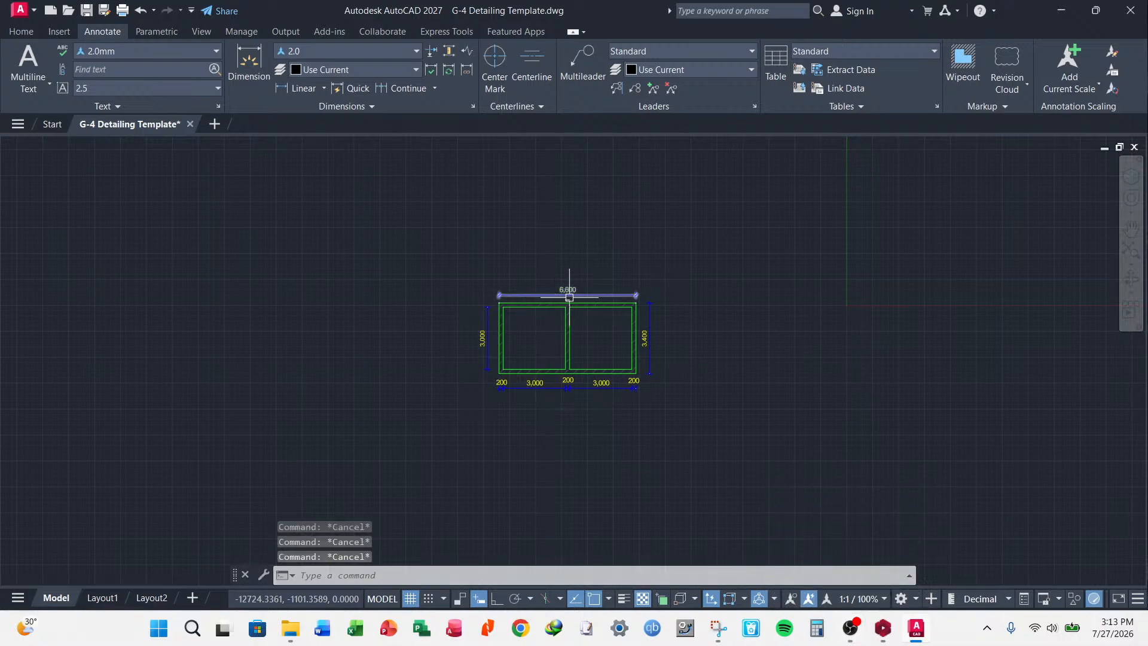
click(884, 598)
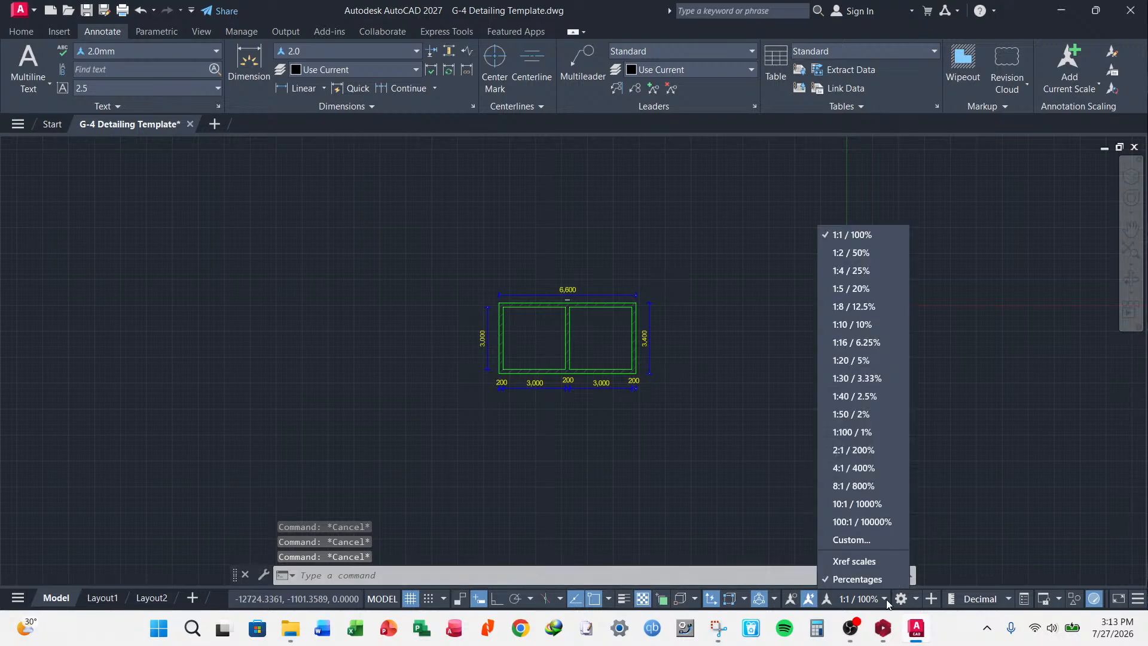
click(622, 324)
scroll(594, 287, up, 8)
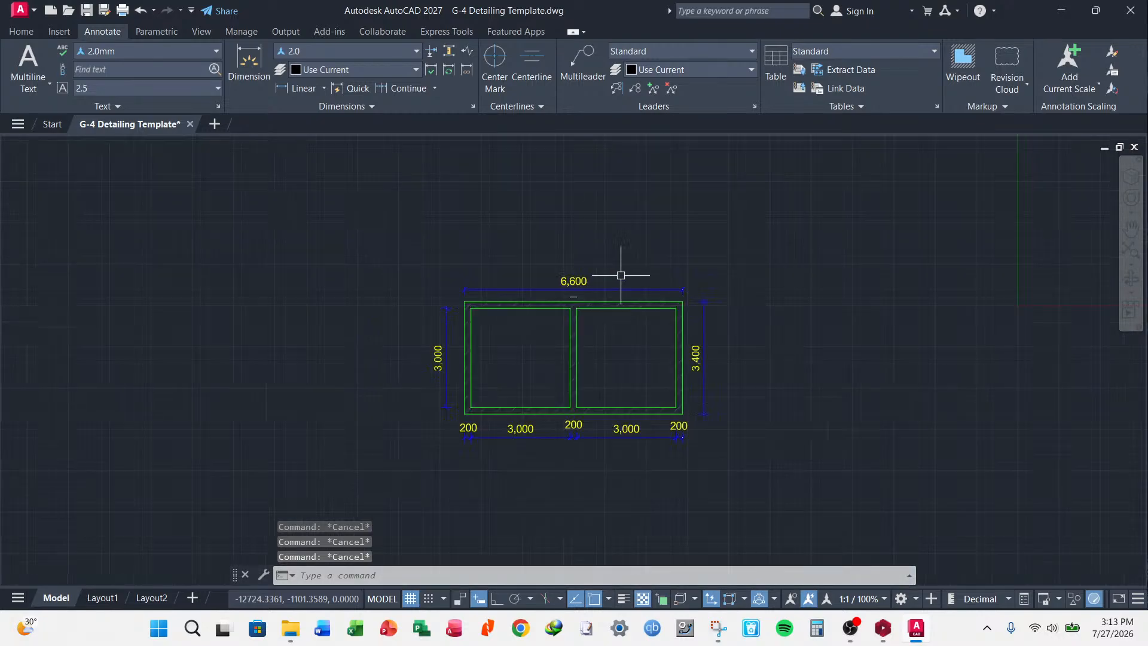
- Delete the 6,600 and partition wall dimensions above the plan and the 3,400 dimension beside the living room
scroll(711, 239, down, 4)
click(723, 228)
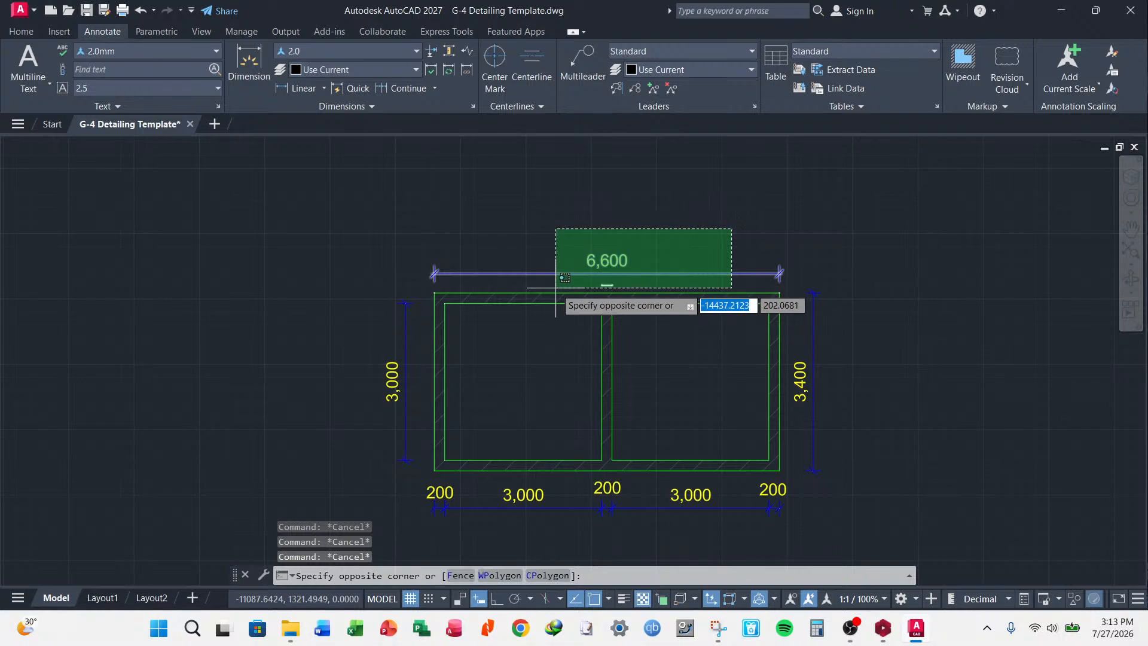
click(561, 289)
key(Delete)
click(859, 243)
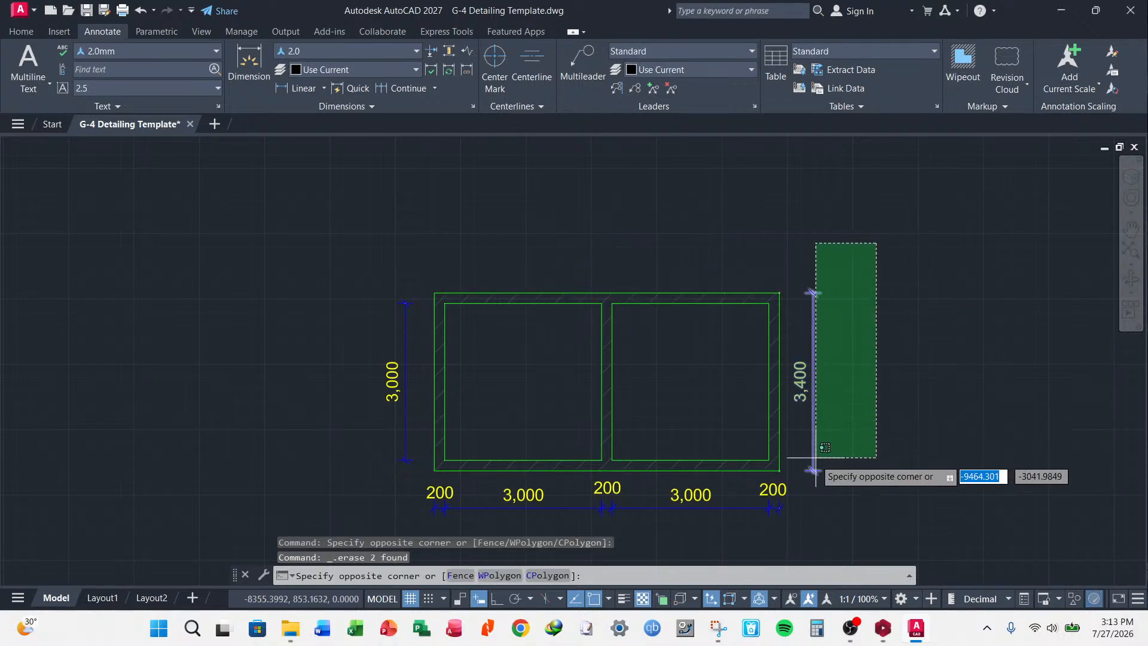
click(780, 492)
key(Delete)
- Delete the row of 200 and 3,000 dimensions below the plan and the 3,000 dimension beside the bedroom
scroll(767, 385, down, 4)
scroll(753, 368, up, 2)
click(820, 358)
click(466, 396)
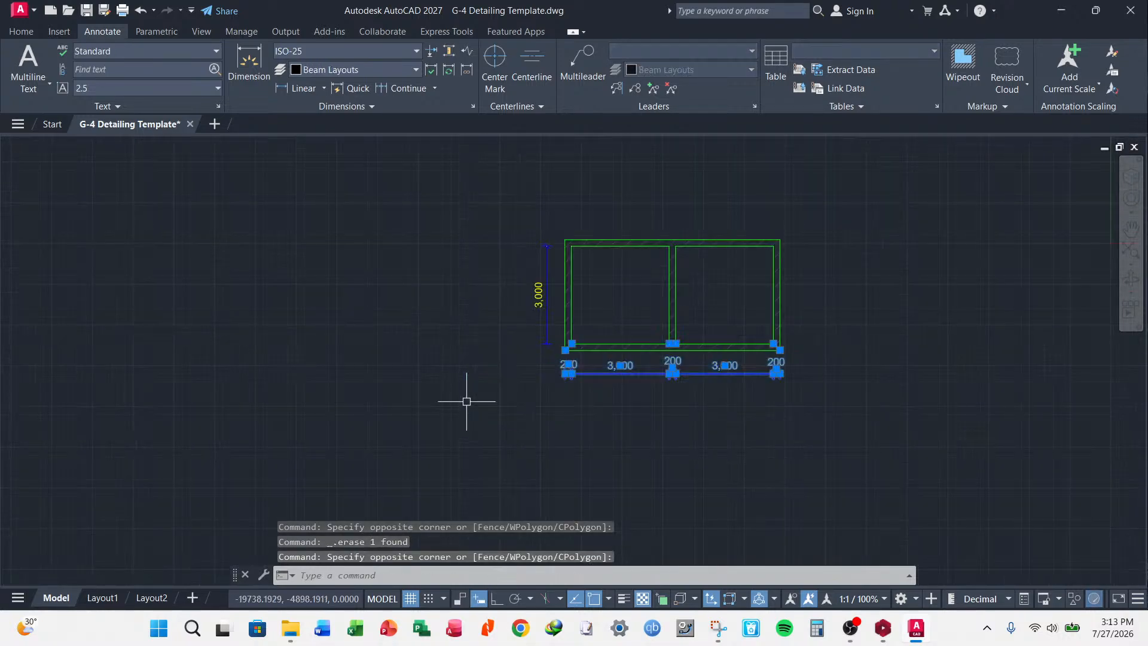
key(Delete)
click(546, 232)
click(491, 321)
key(Delete)
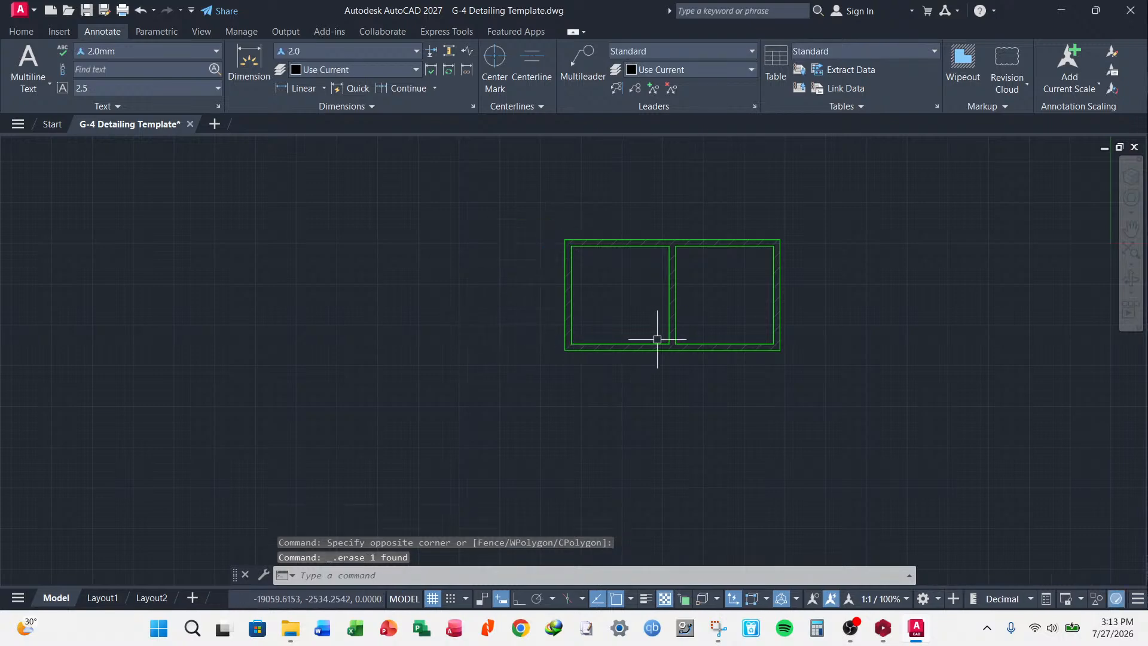
key(Escape)
key(Escape)
key(Escape)
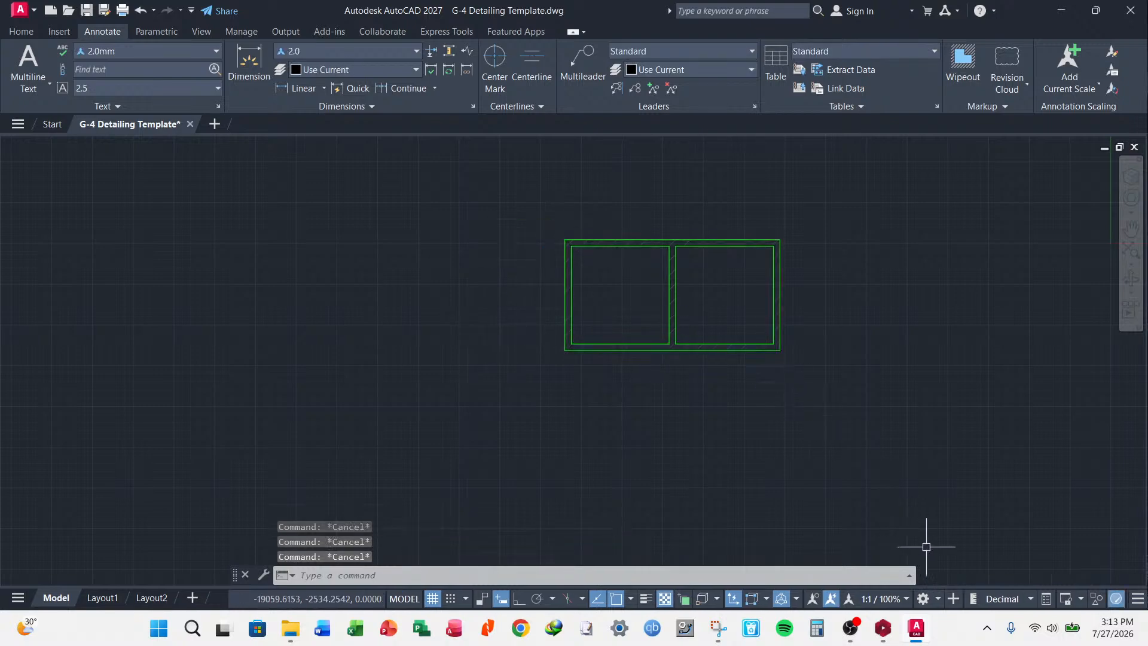
- Set the annotation scale to 1:100 and delete the BEDROOM and LIVING ROOM labels
click(905, 598)
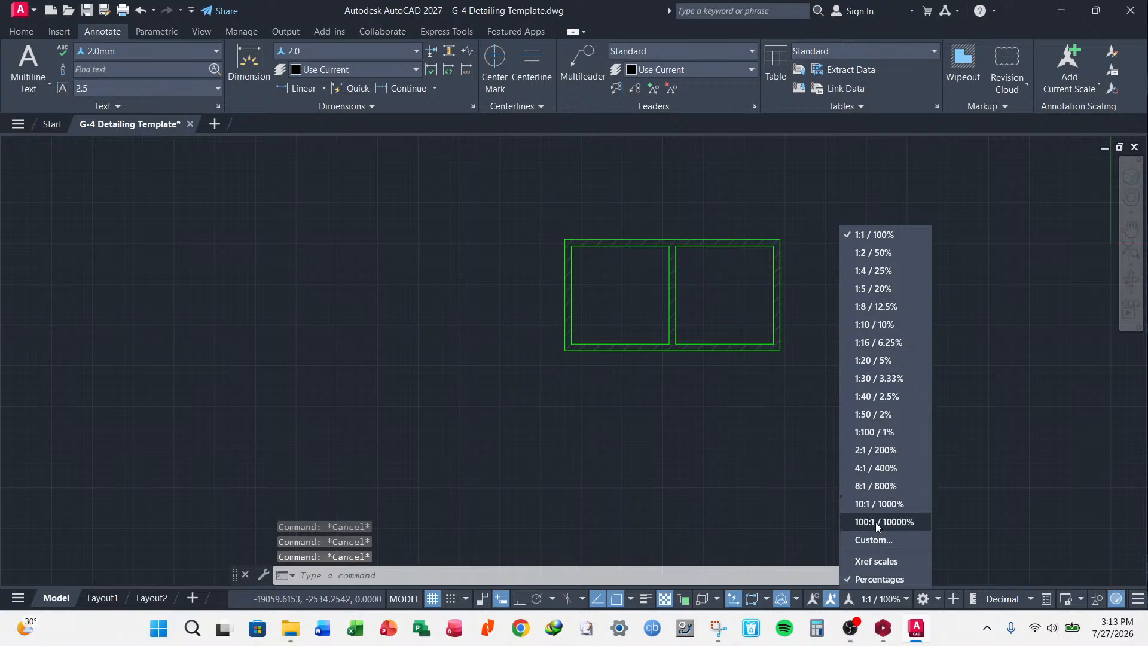
click(891, 433)
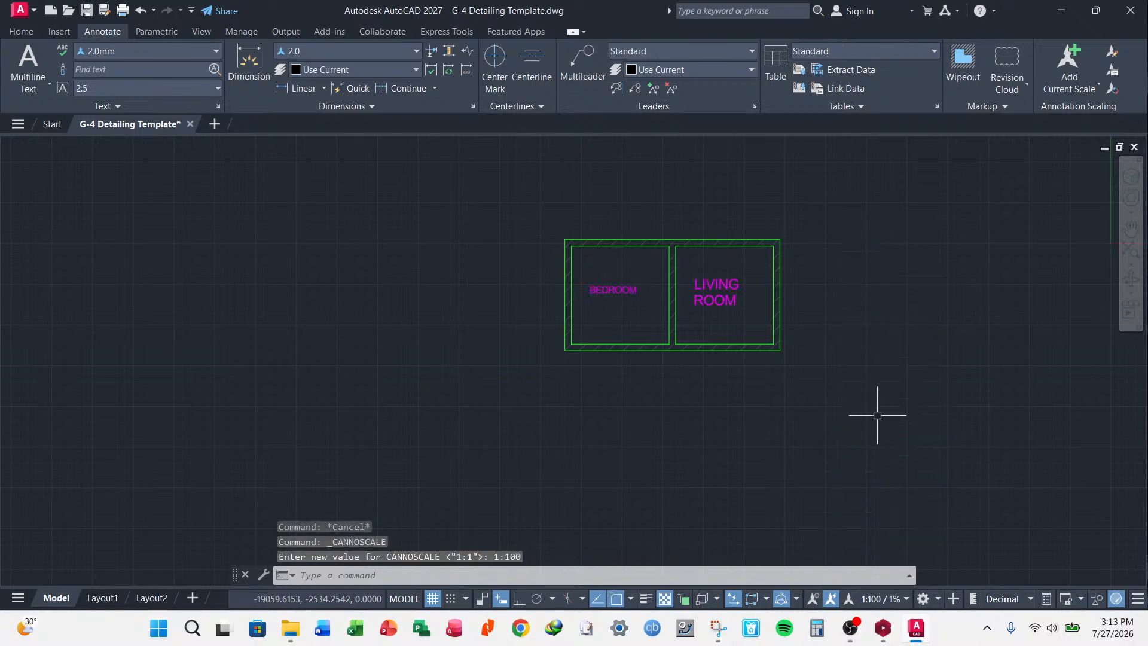
scroll(706, 271, up, 2)
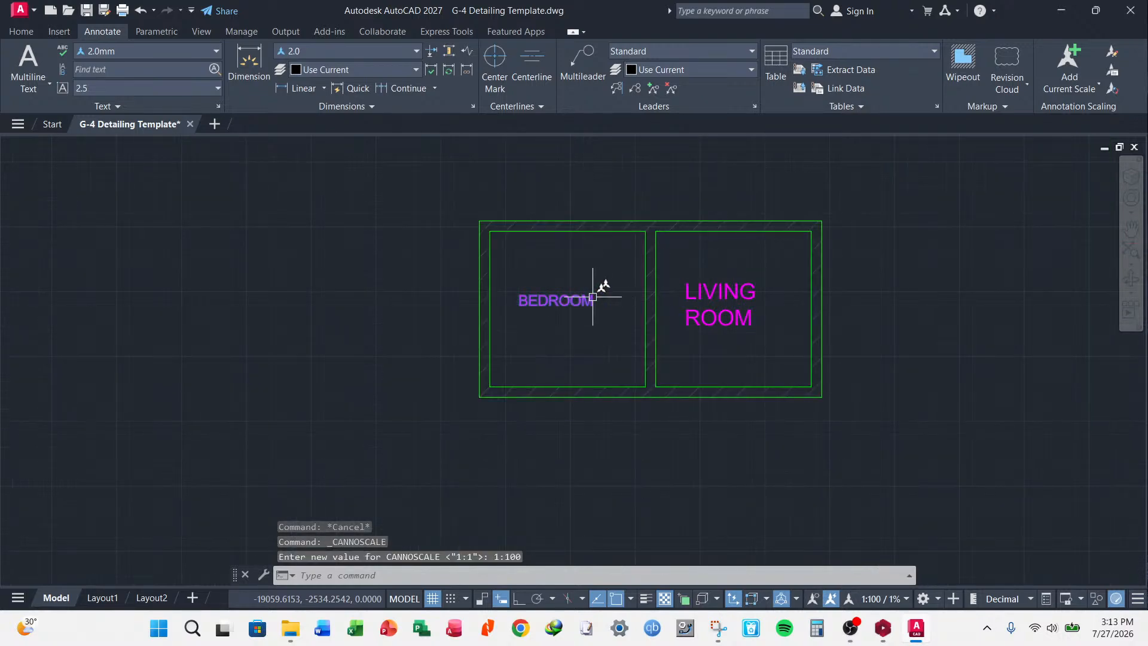
click(758, 267)
click(706, 357)
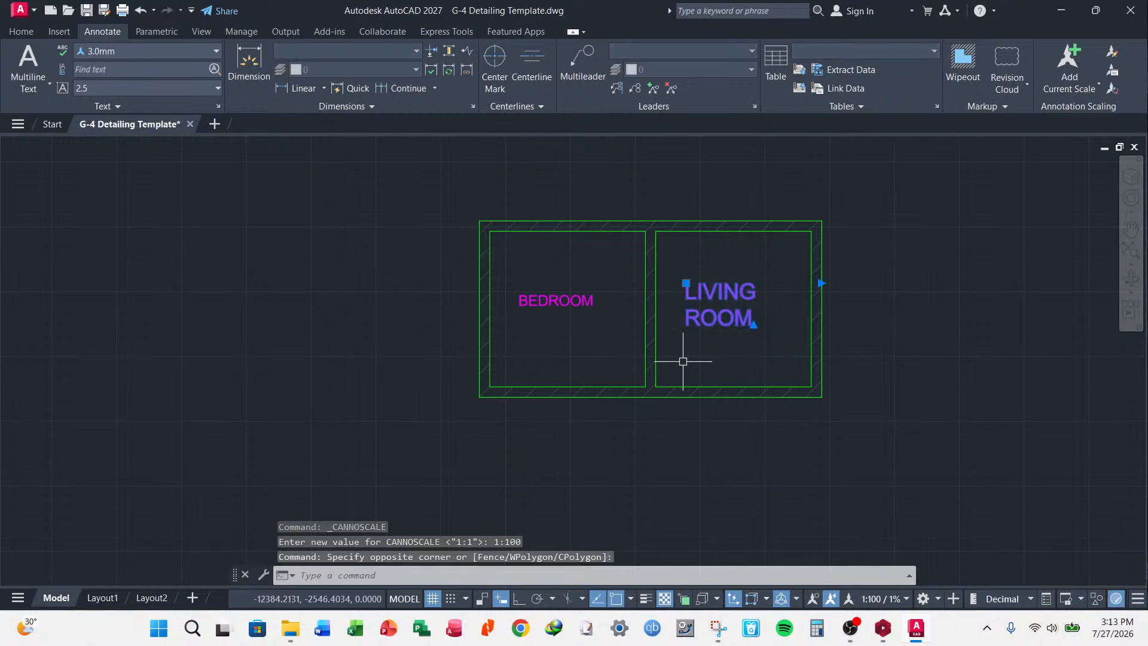
click(548, 303)
key(Delete)
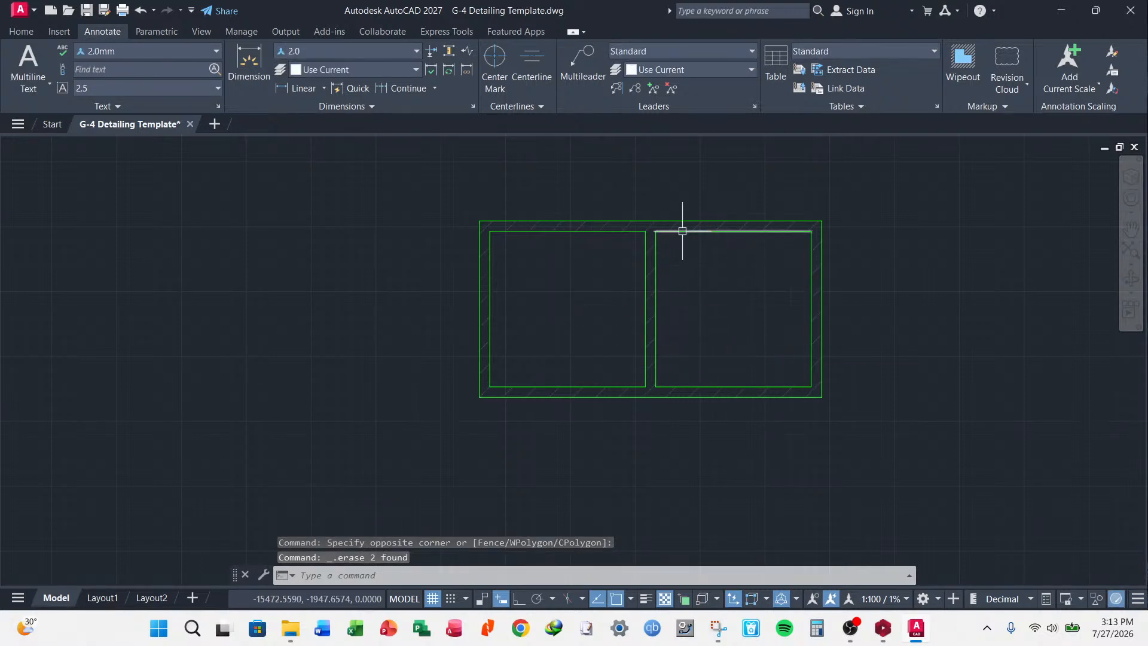
key(Escape)
key(Escape)
key(Escape)
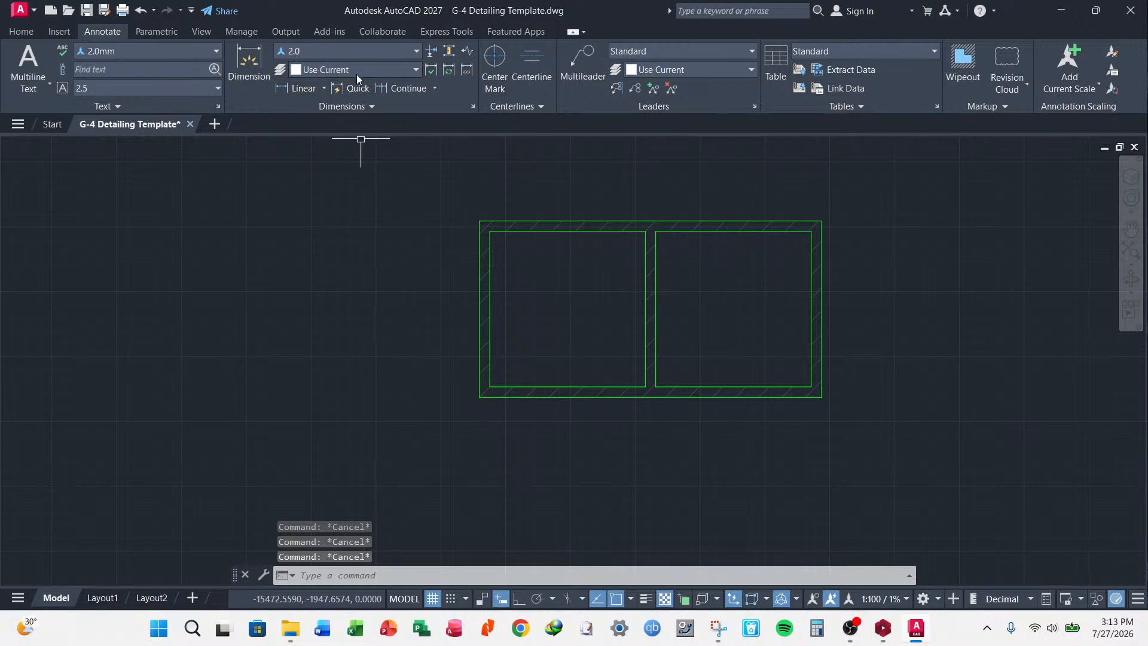
- Place the multiline text BEDROOM in the left-hand room using the annotative 4.0mm text style
click(190, 51)
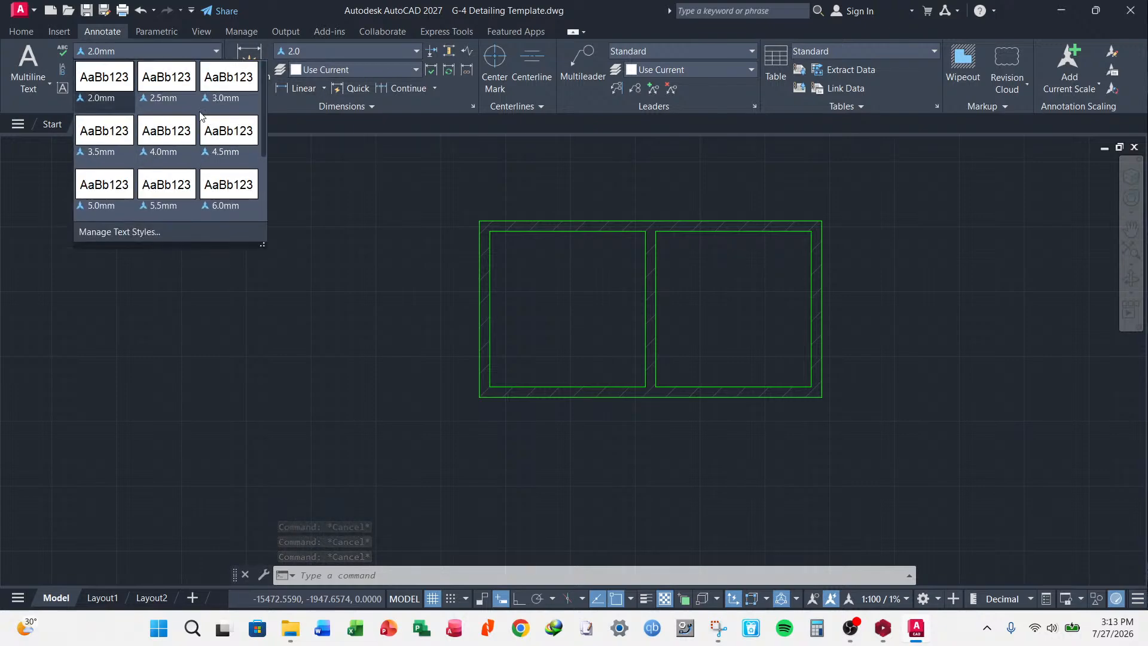
click(176, 132)
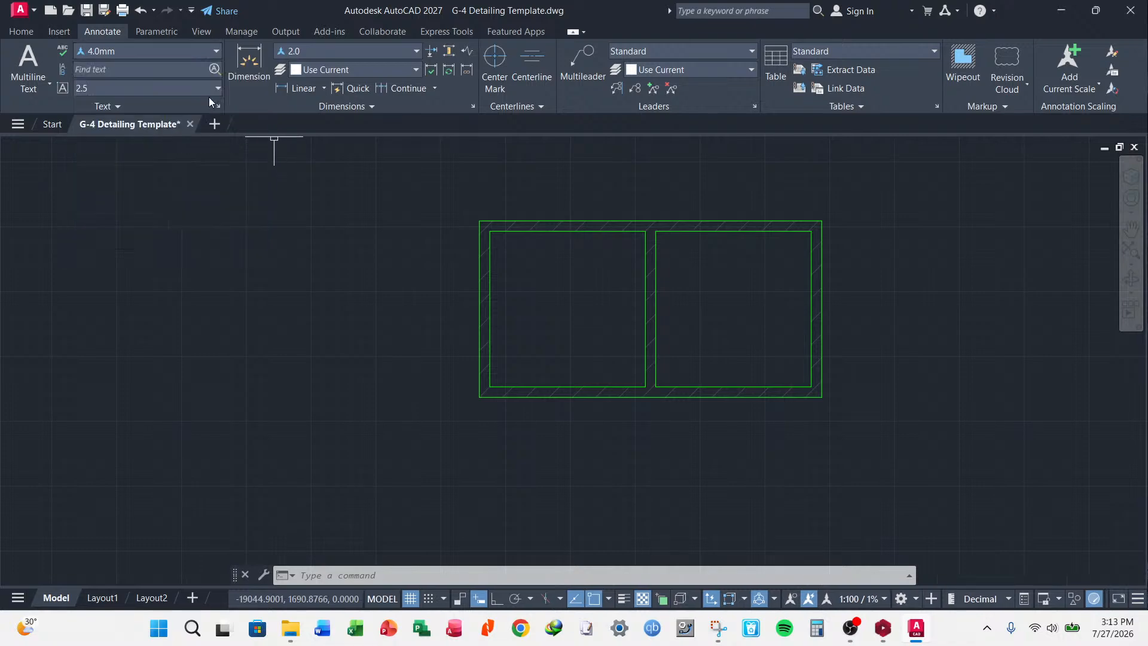
click(29, 58)
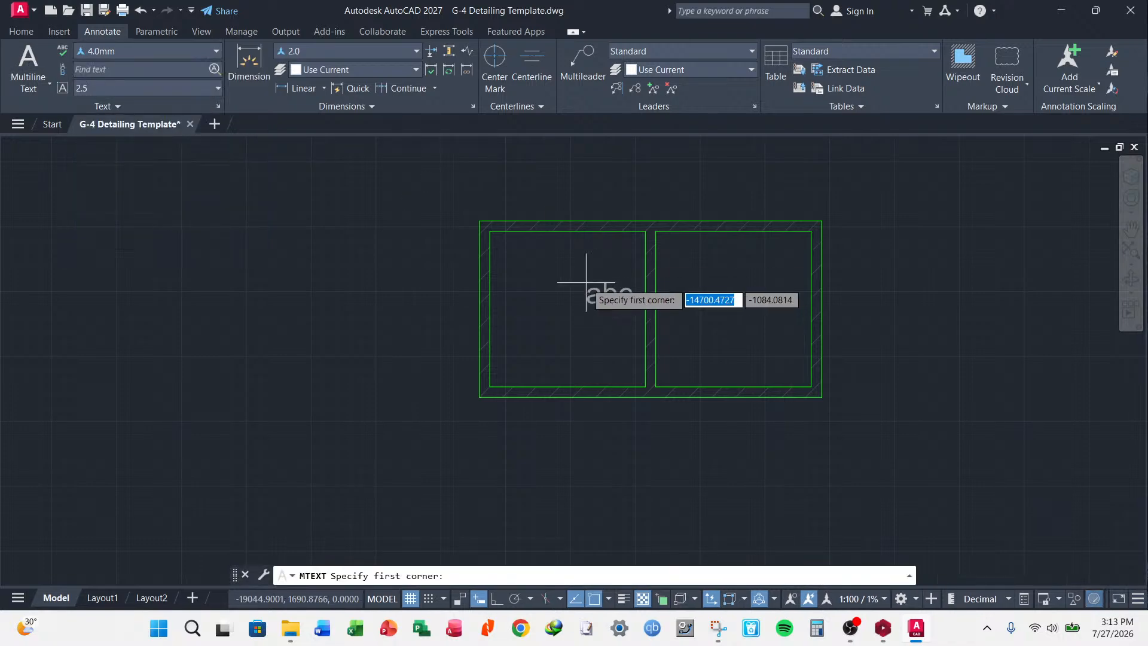
click(505, 271)
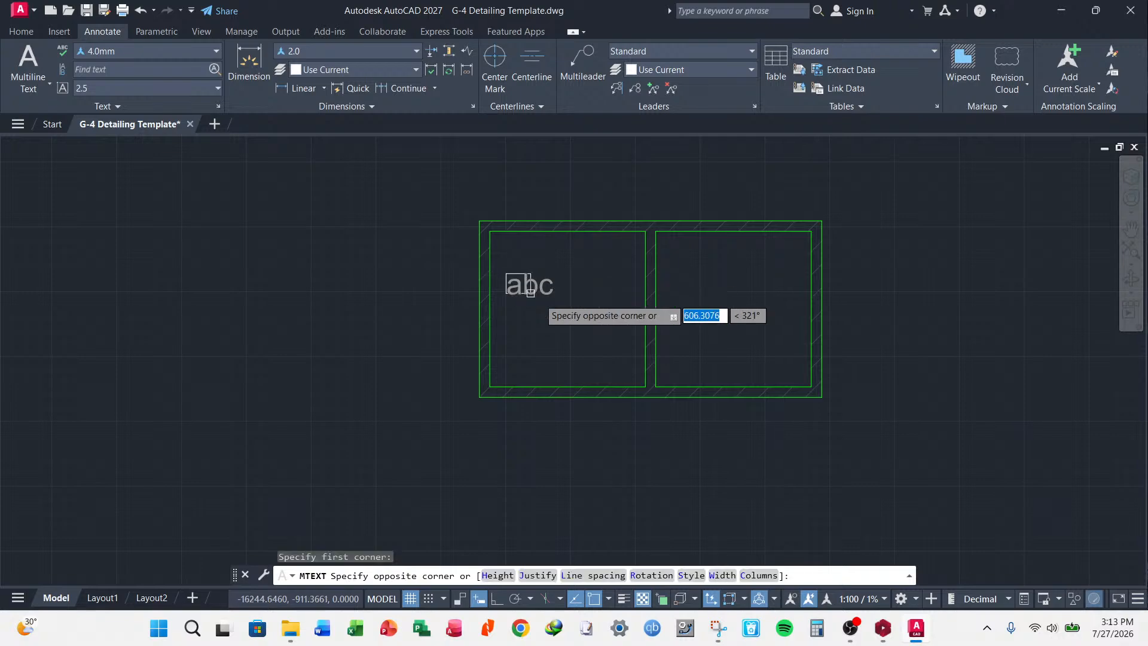
click(632, 343)
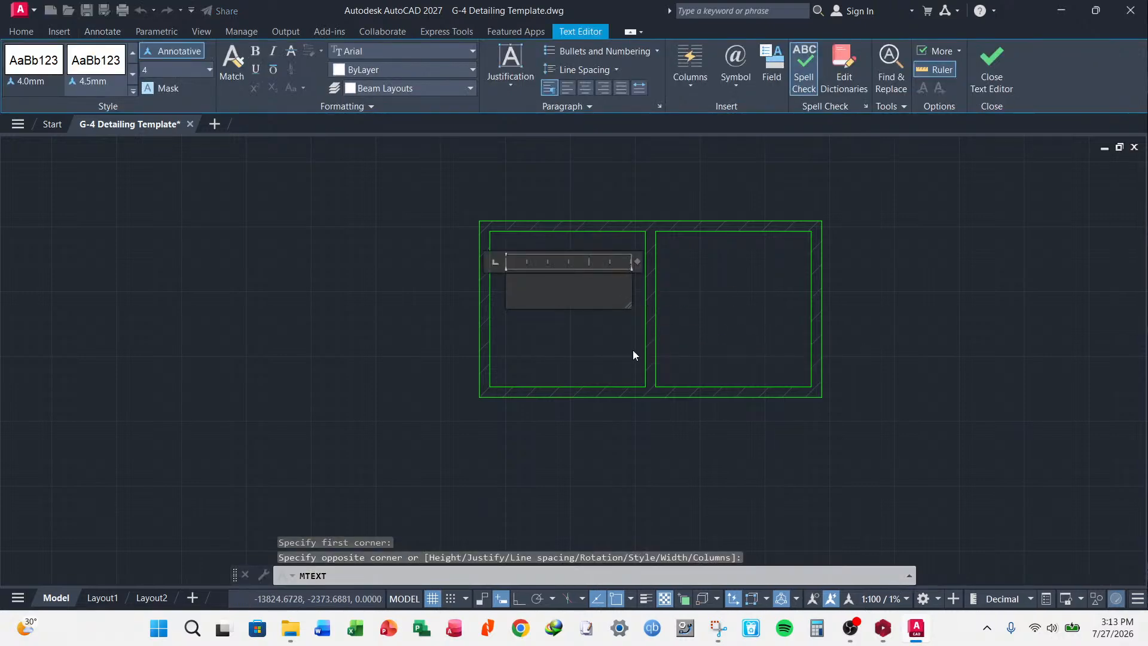
text(BEDROOM)
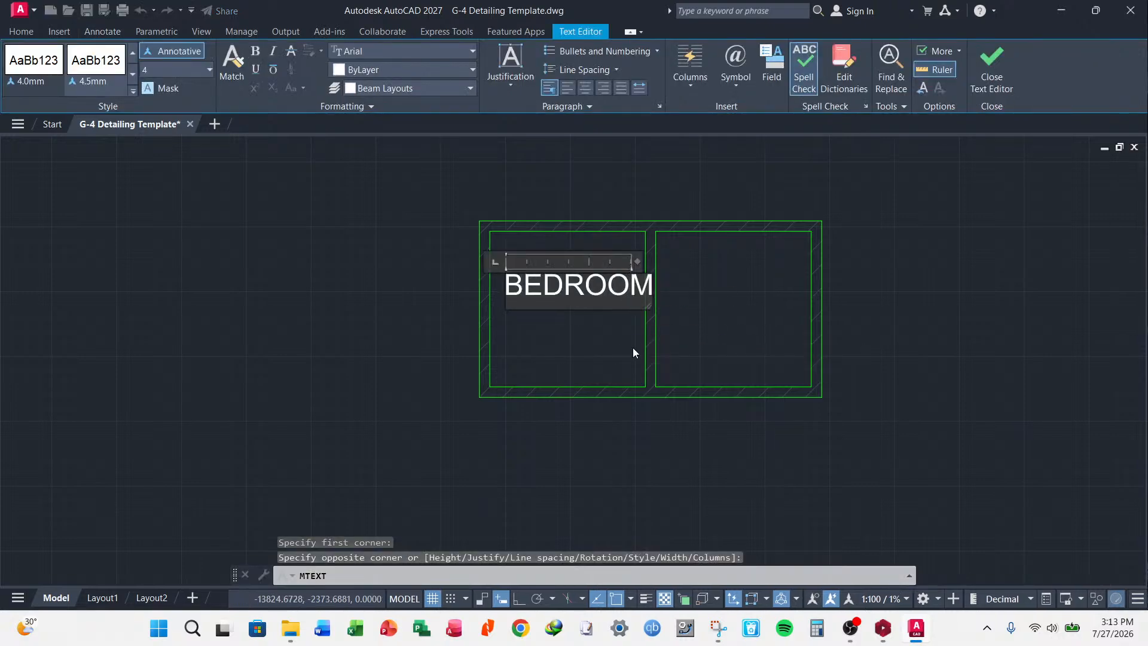
click(632, 347)
- Change the BEDROOM label to the 3.0mm text style and move it straight down in its room
click(597, 281)
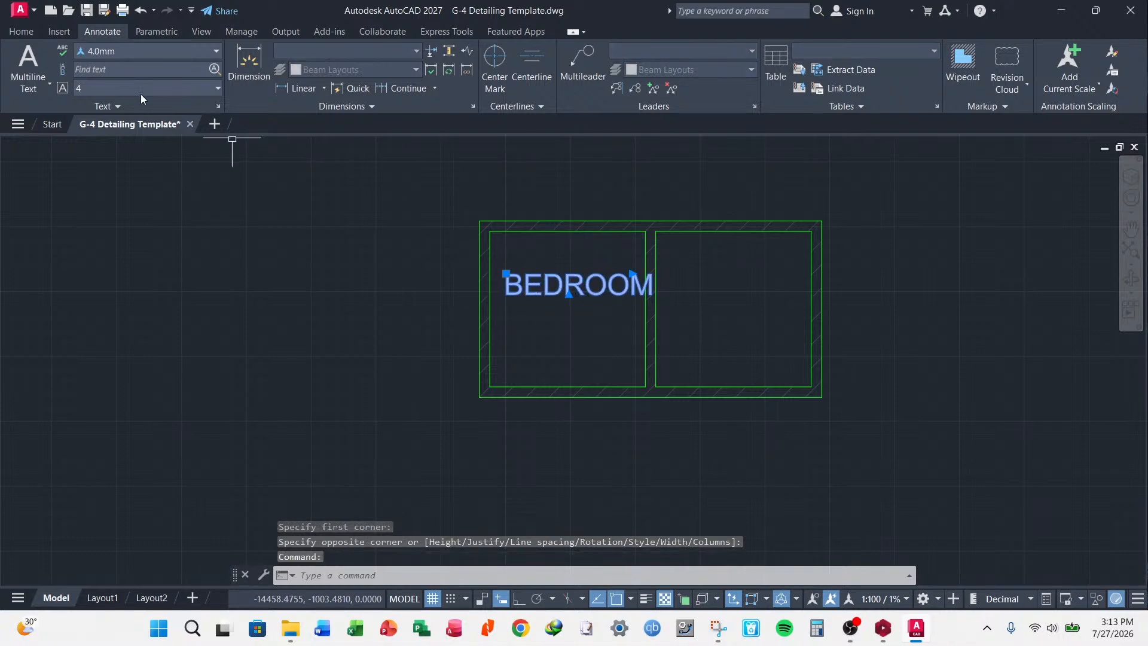
click(194, 52)
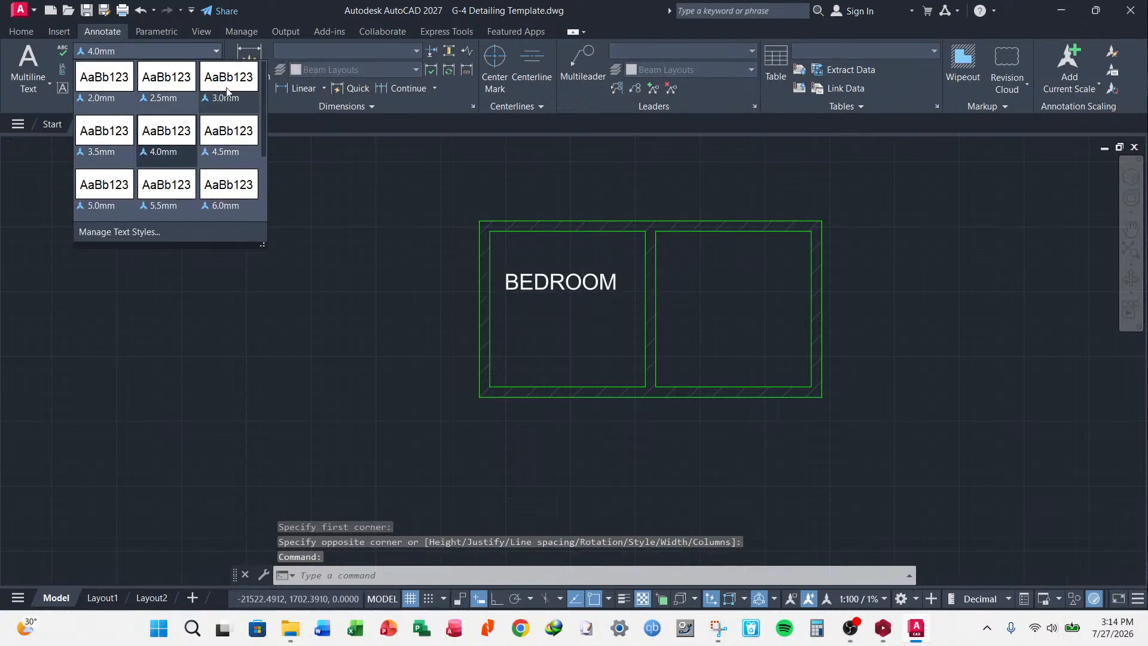
click(164, 96)
click(506, 274)
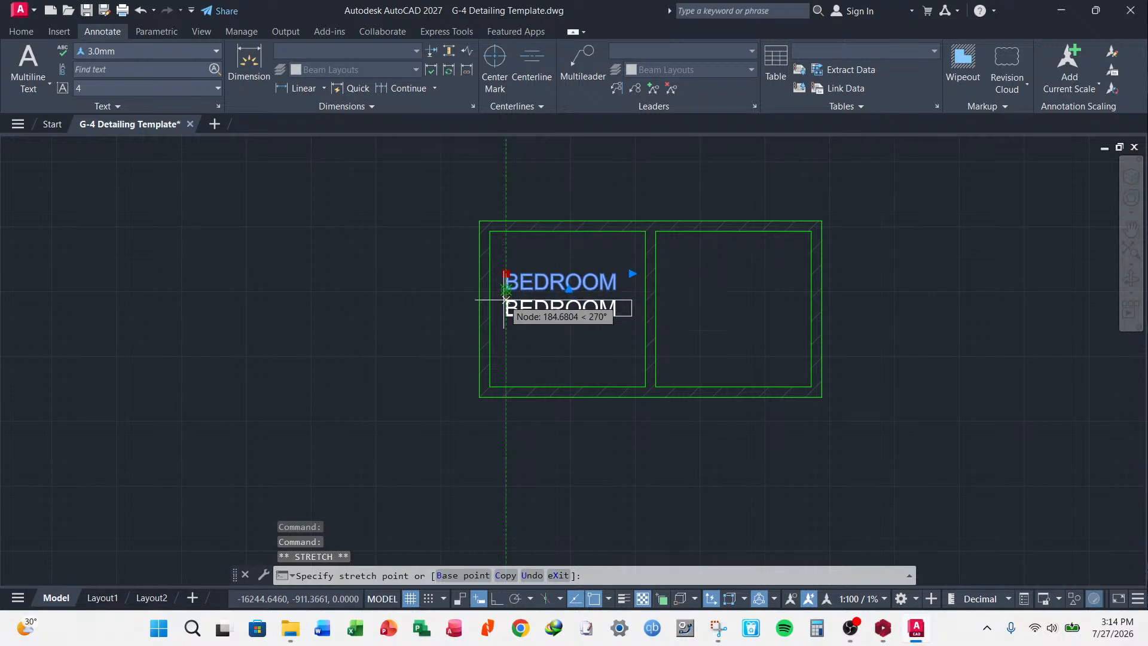
right_click(547, 293)
click(597, 369)
click(632, 311)
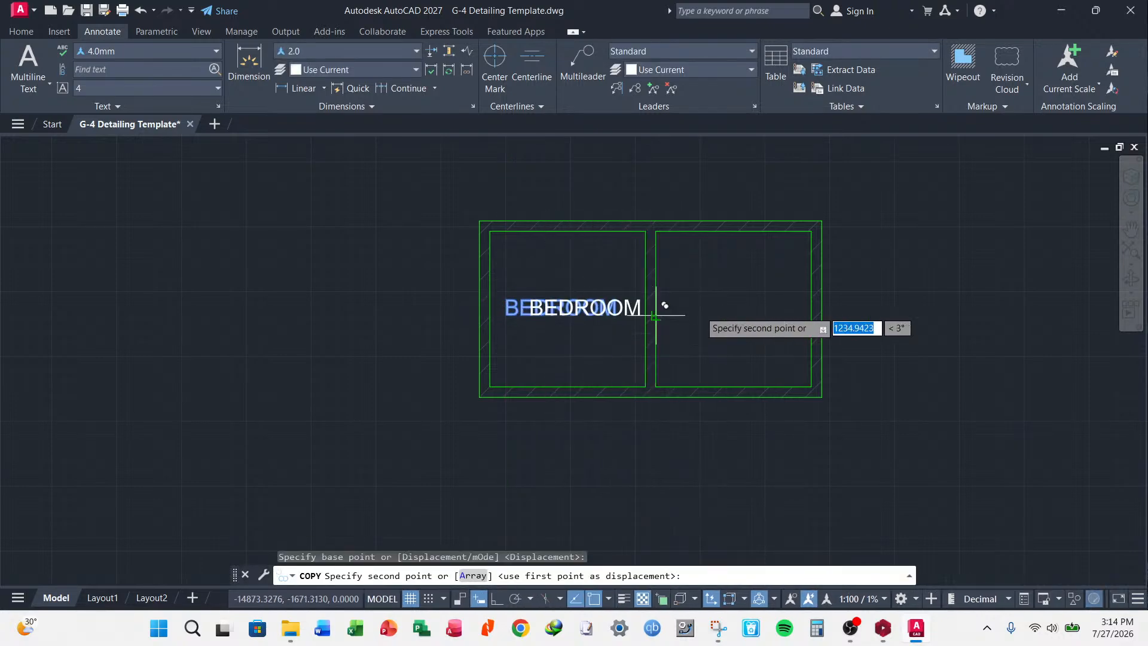
key(Escape)
key(Escape)
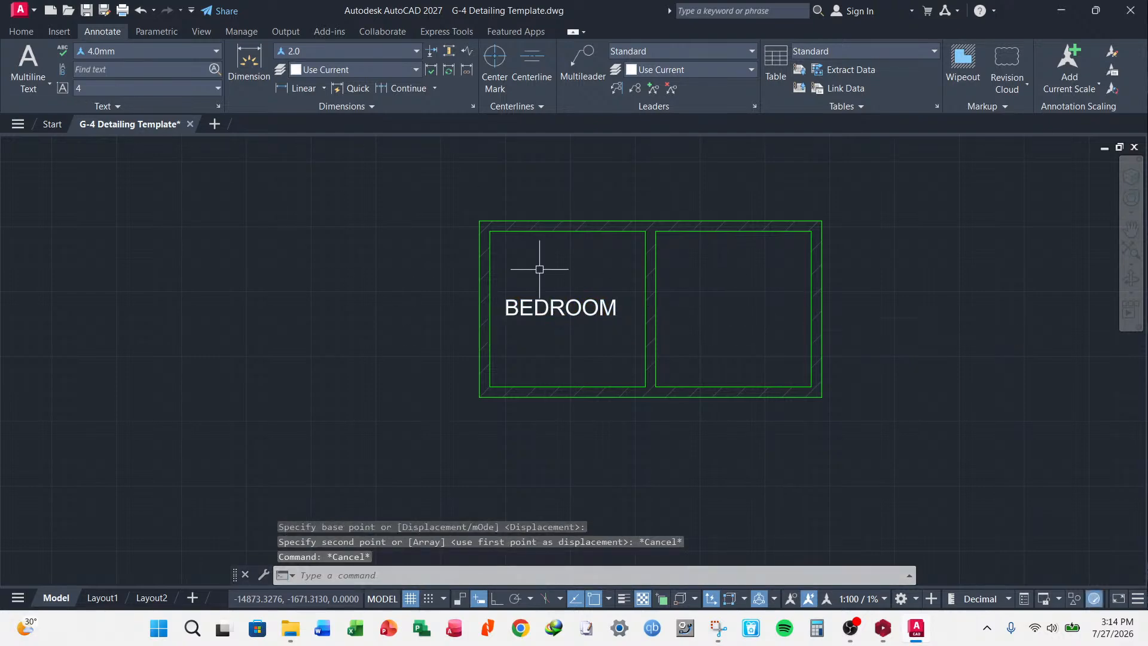
- Place the single-line text LIVING ROOM in the right-hand room with a rotation angle of 0
click(26, 131)
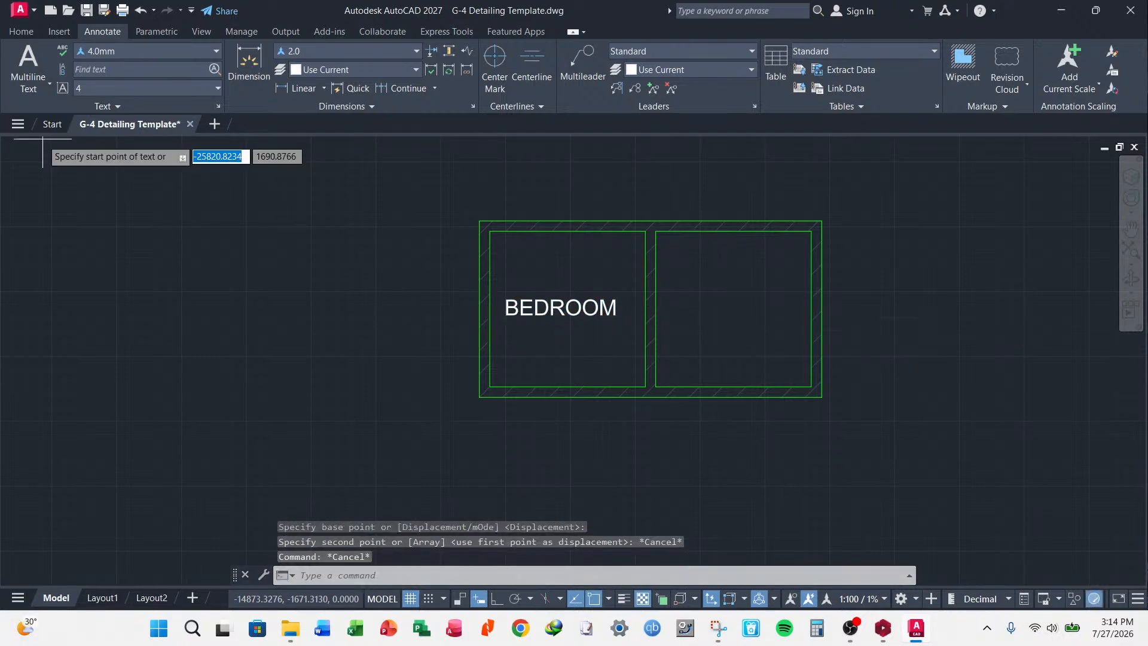
click(680, 305)
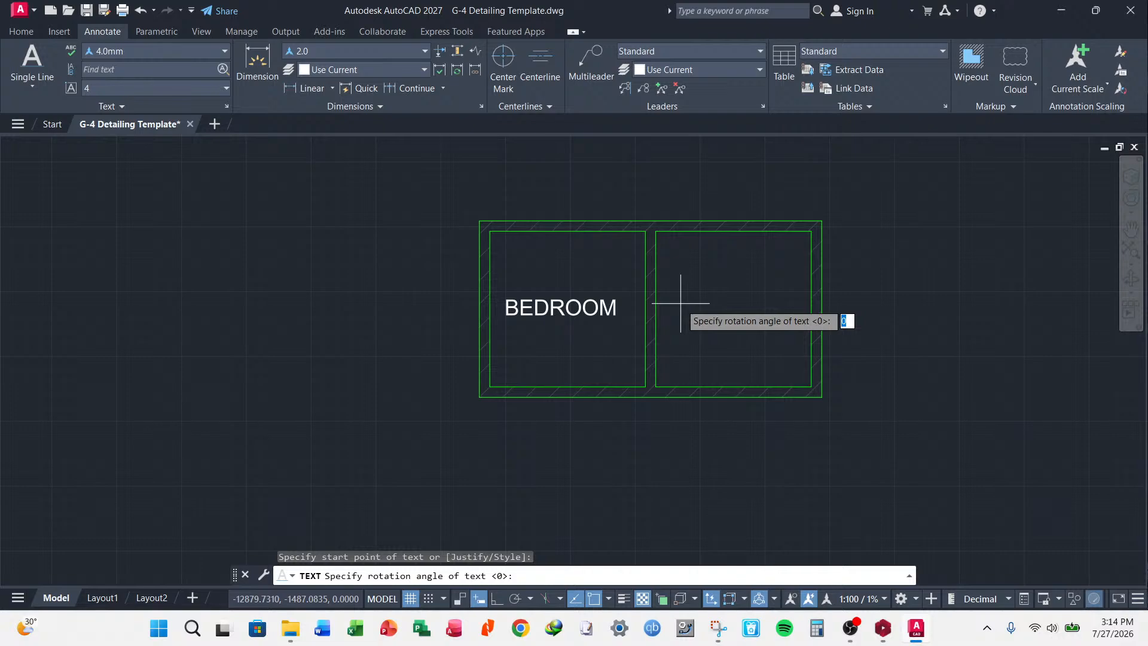
key(Return)
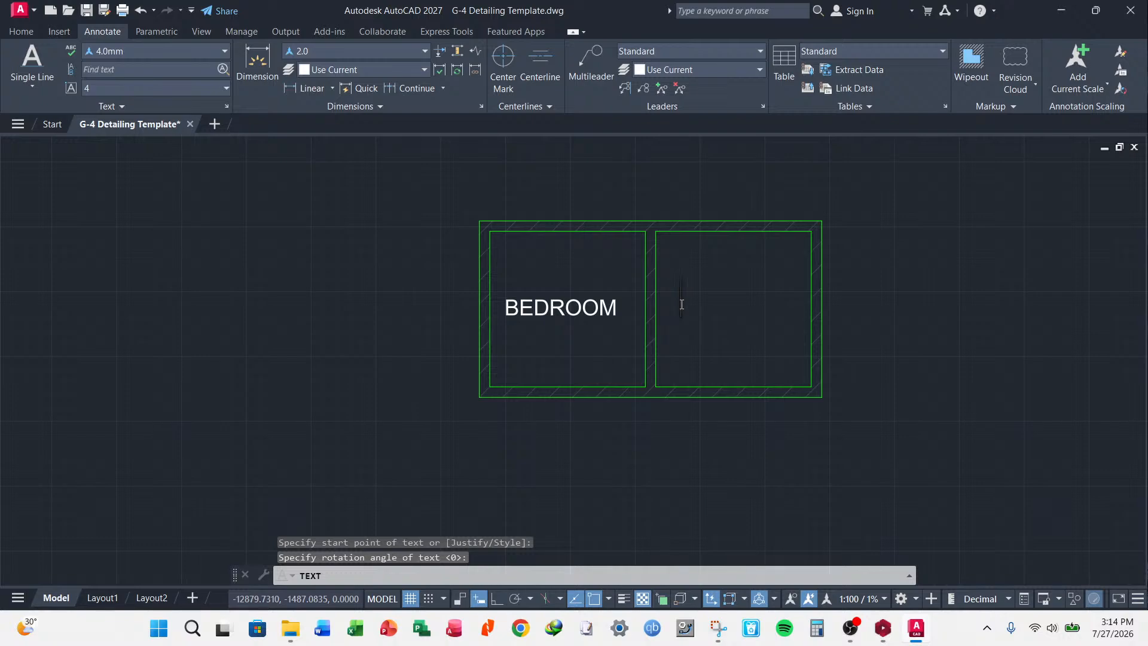
text(LIVING)
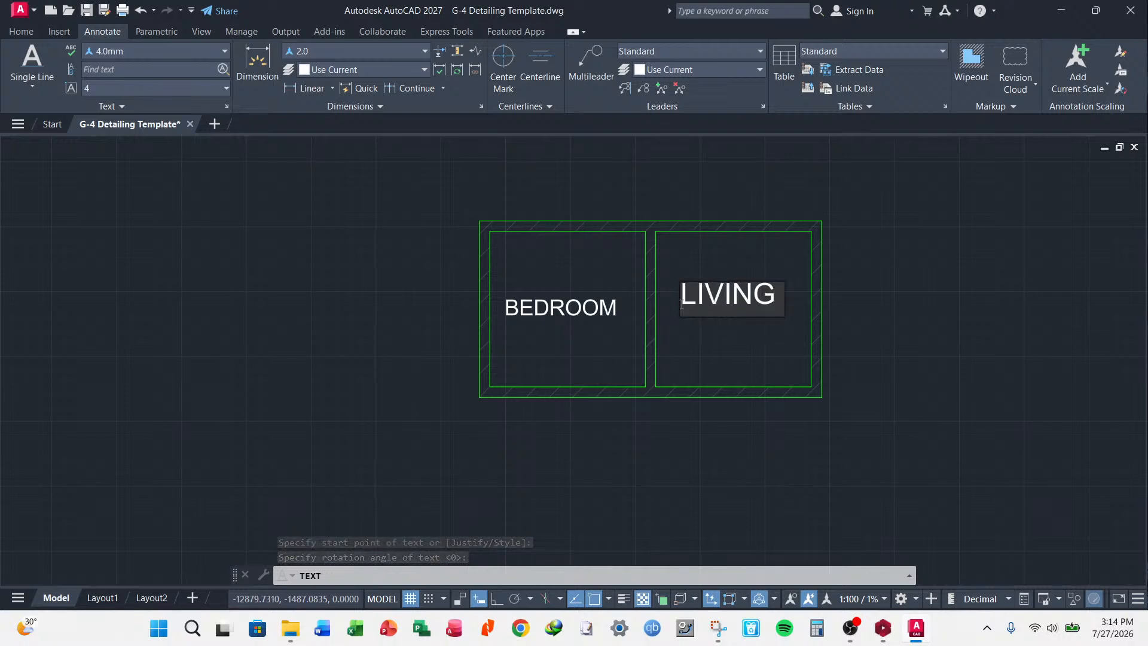
text( ROOM)
click(691, 372)
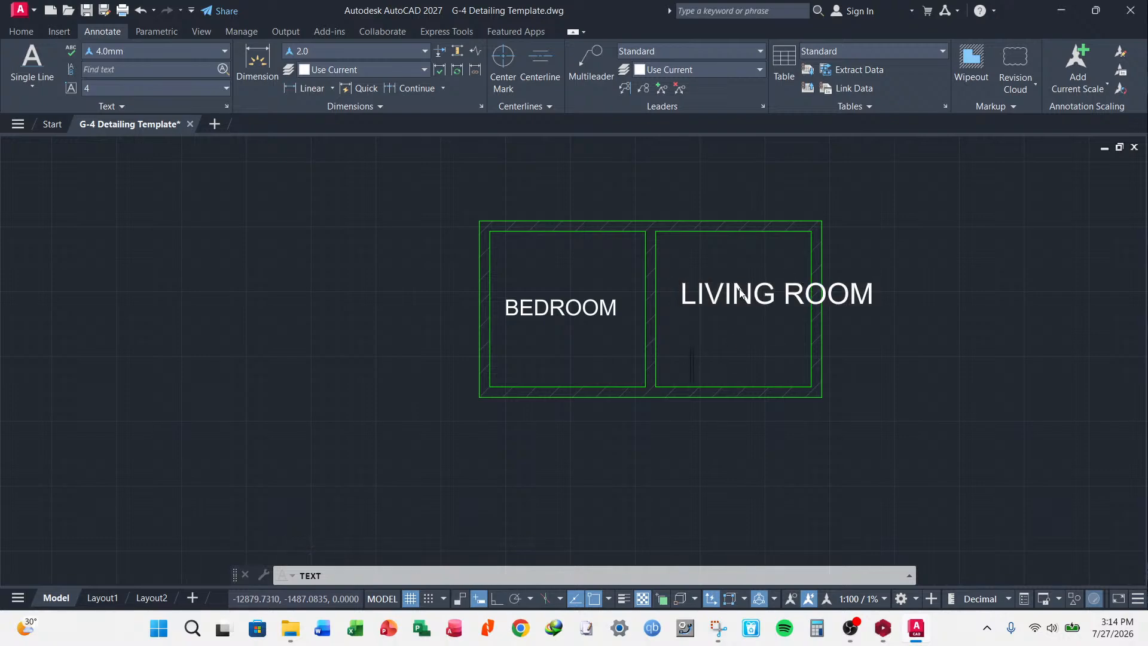
key(Escape)
key(Escape)
- Turn object snap off, change the LIVING ROOM label to the 3.0mm text style and fit it between the right-hand room's walls
click(696, 292)
click(679, 303)
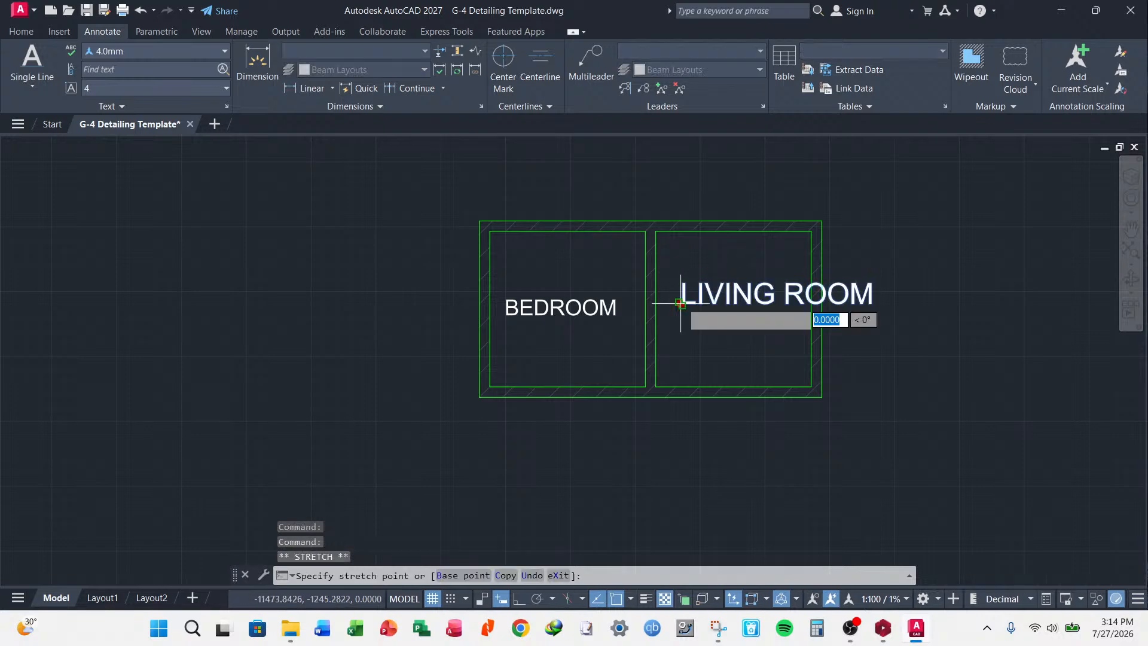
click(656, 308)
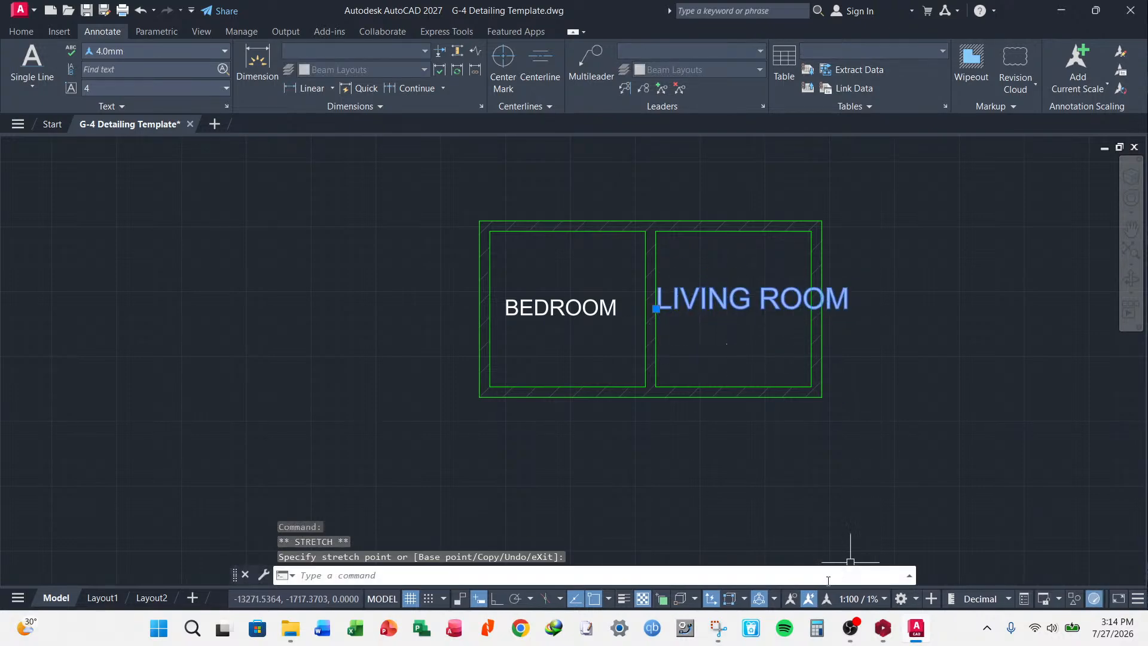
click(591, 599)
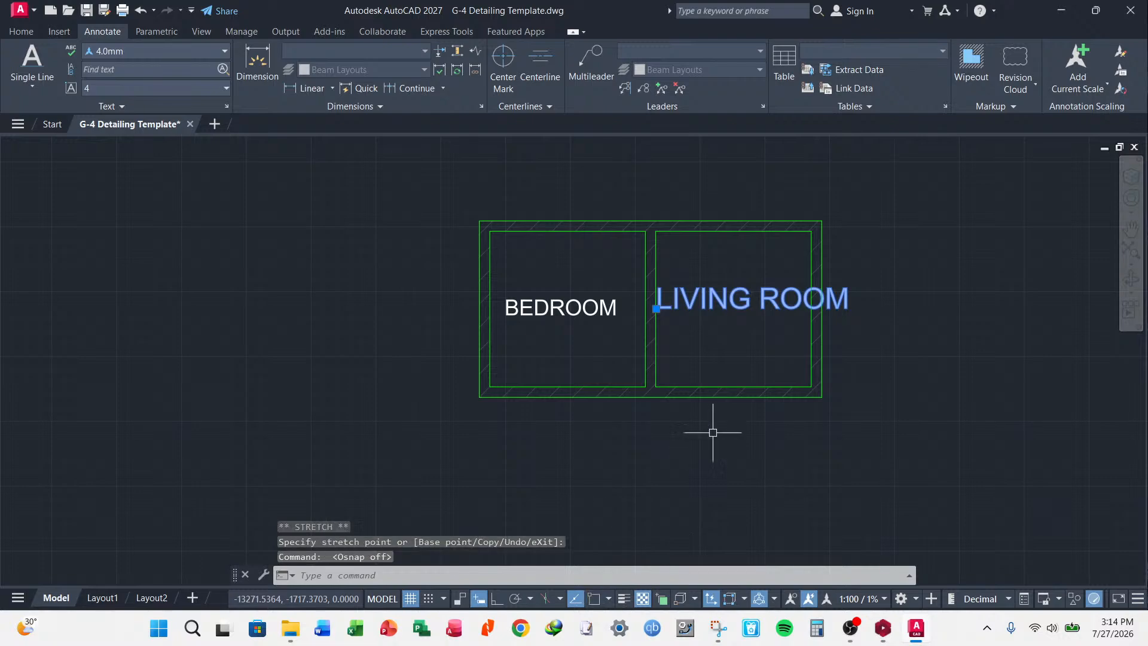
click(214, 52)
click(244, 94)
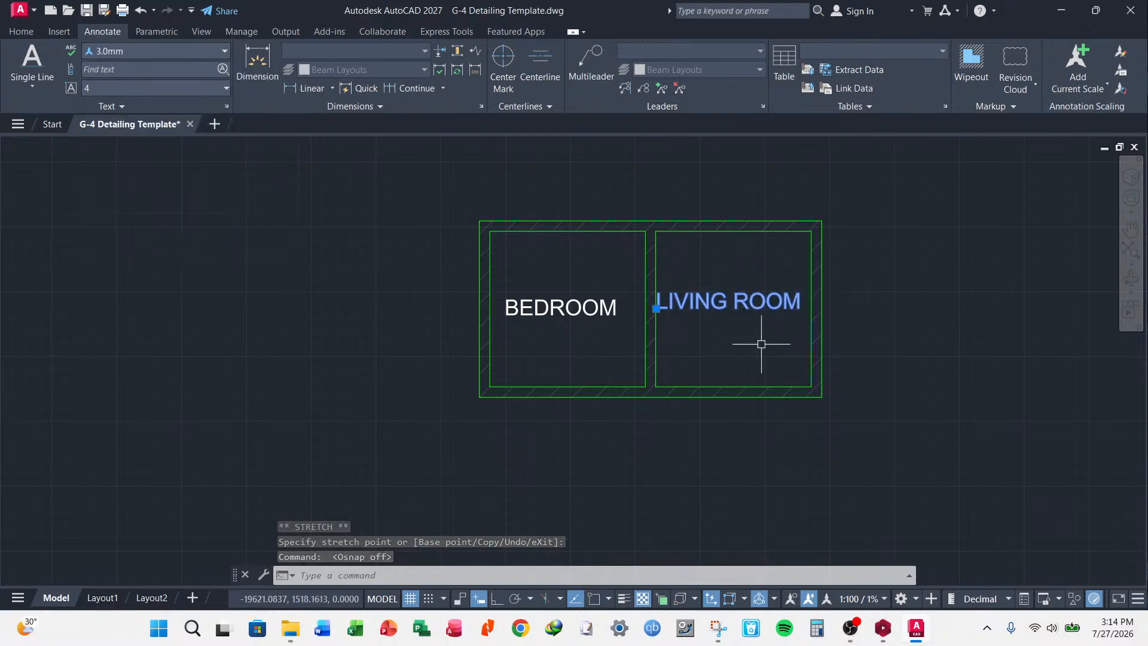
click(656, 308)
click(661, 322)
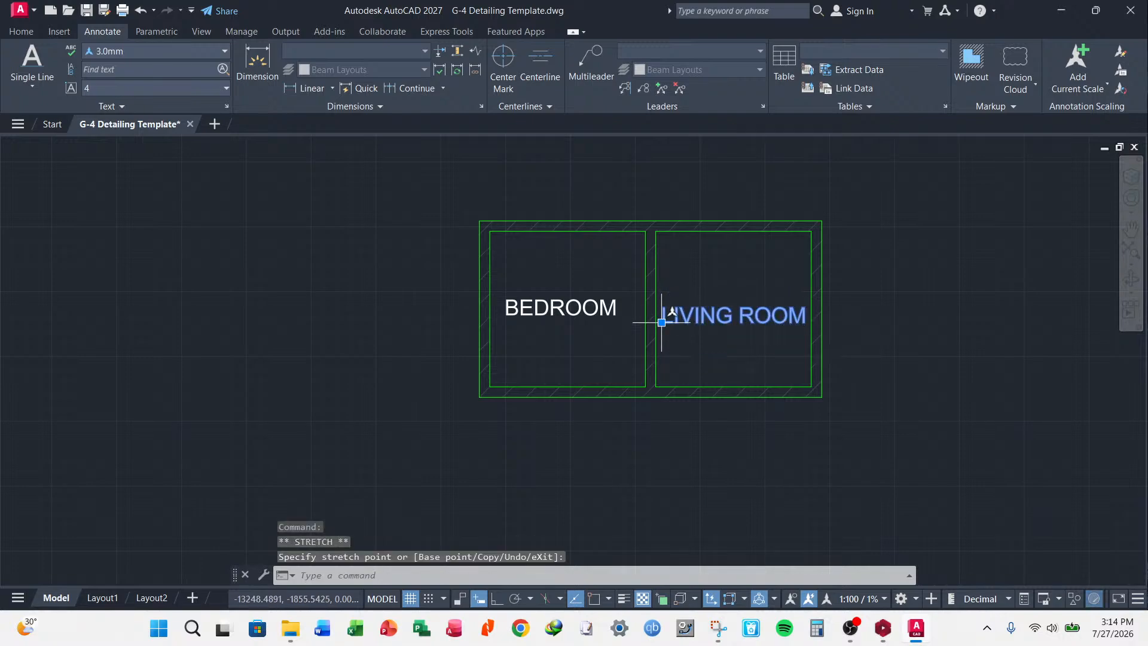
key(Escape)
- Move the LIVING ROOM label up so it sits level with the BEDROOM label
click(550, 307)
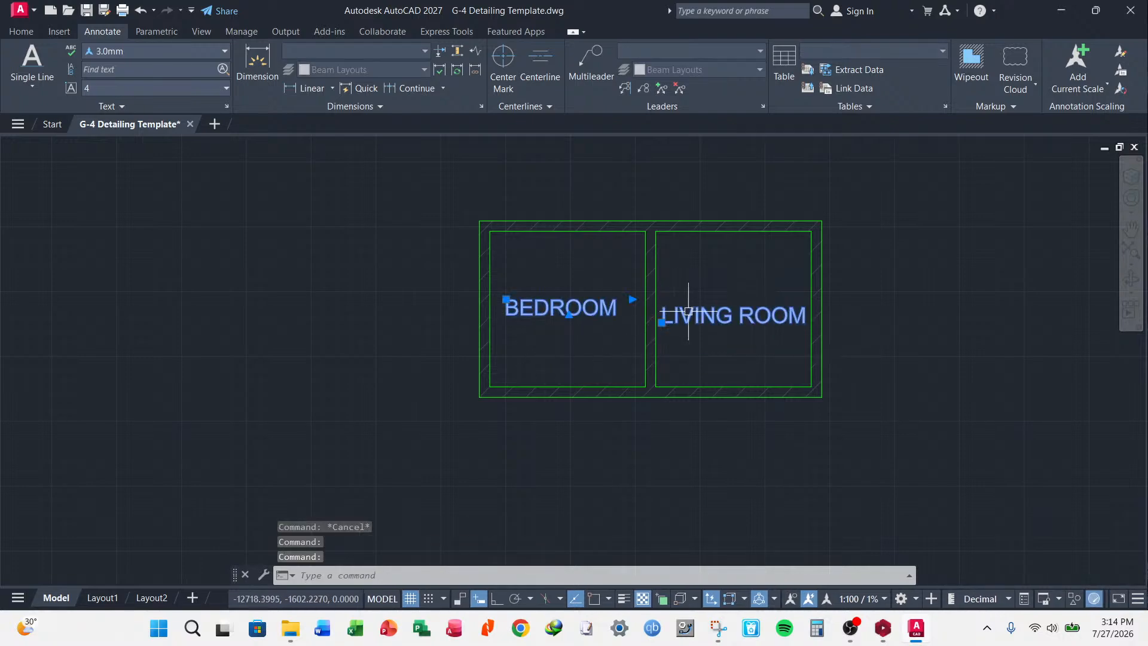
key(Escape)
click(664, 320)
click(662, 321)
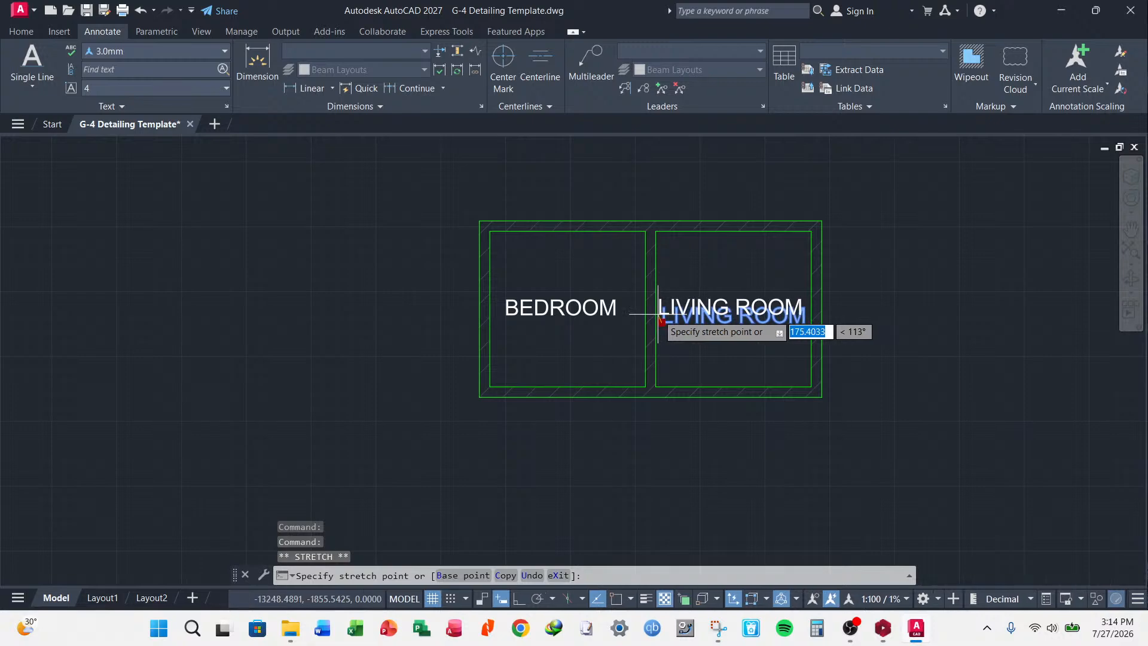
key(Escape)
key(Escape)
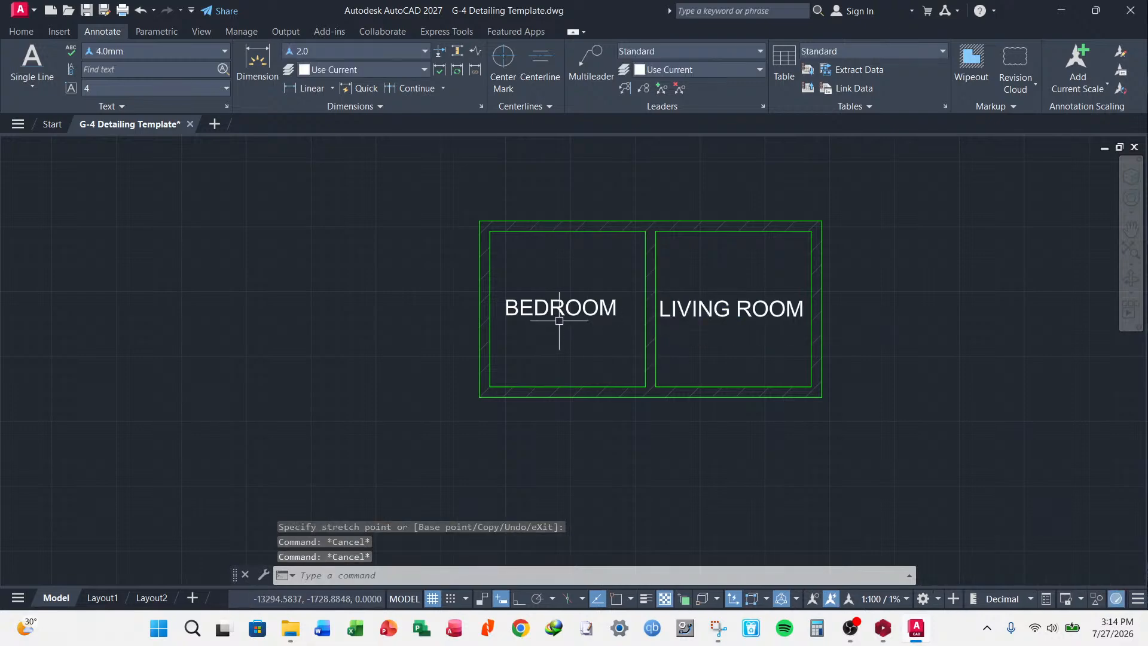
- Change both the LIVING ROOM and BEDROOM labels to the 2.5mm text style
scroll(702, 282, up, 4)
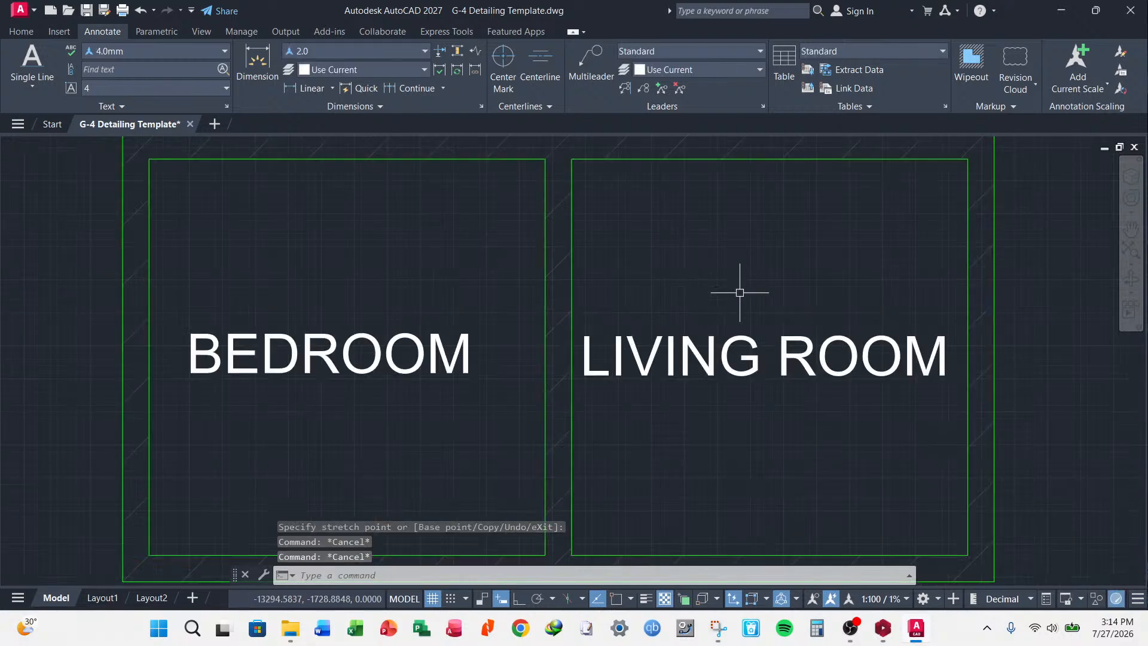
drag(762, 276, 712, 389)
scroll(712, 353, down, 4)
scroll(703, 335, up, 5)
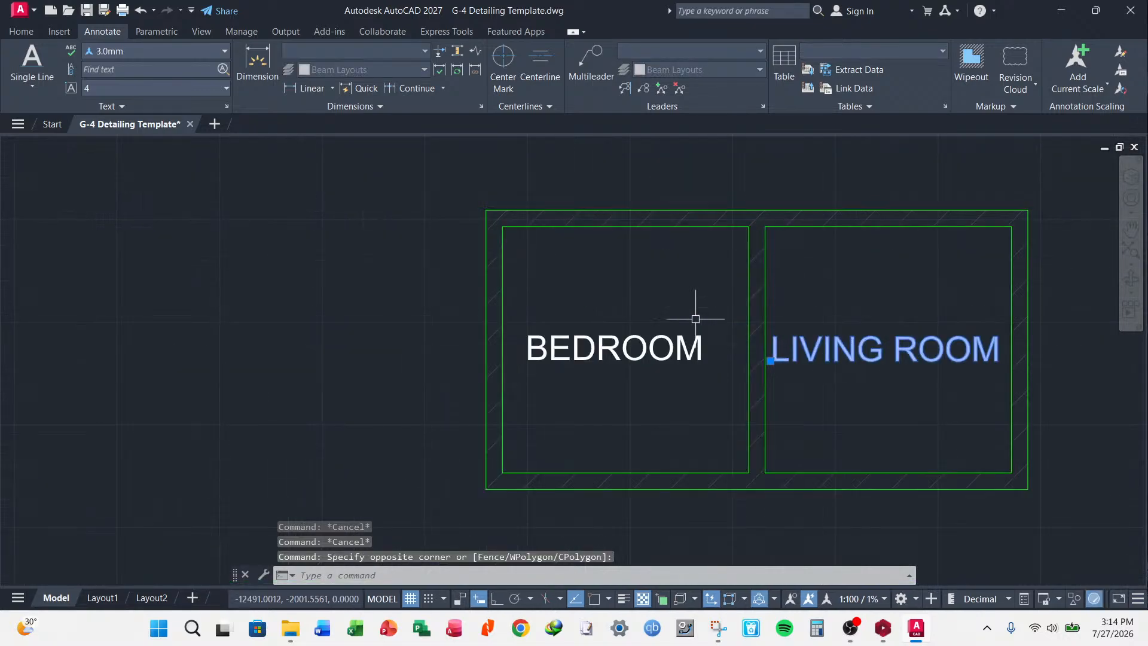
drag(697, 321, 674, 404)
click(220, 52)
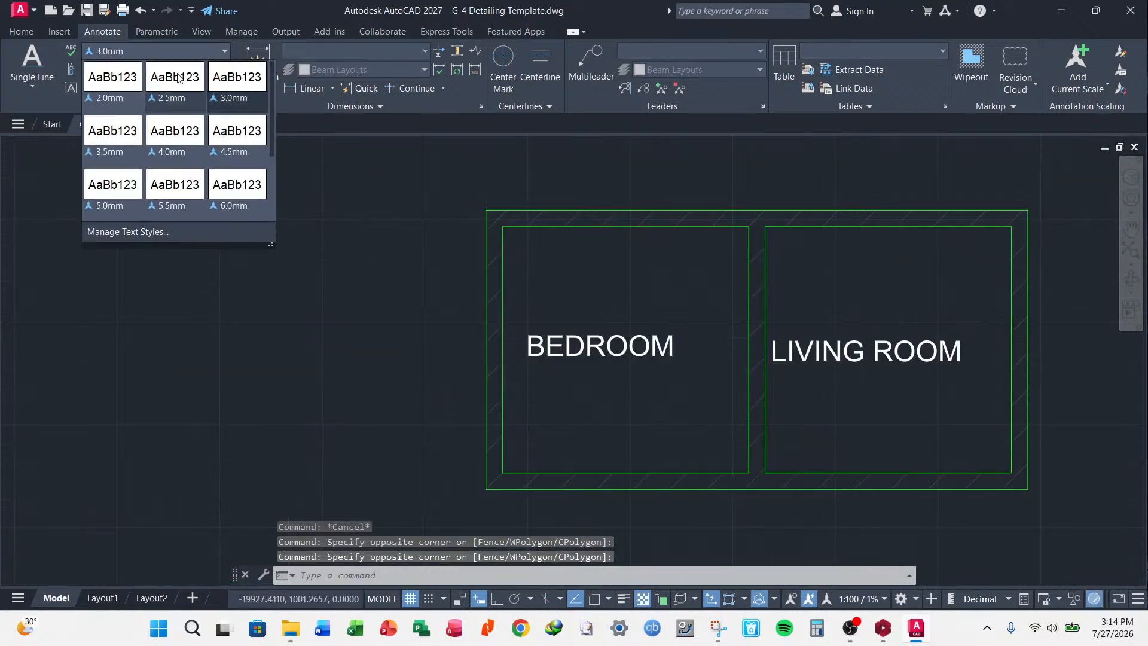
click(177, 81)
key(Escape)
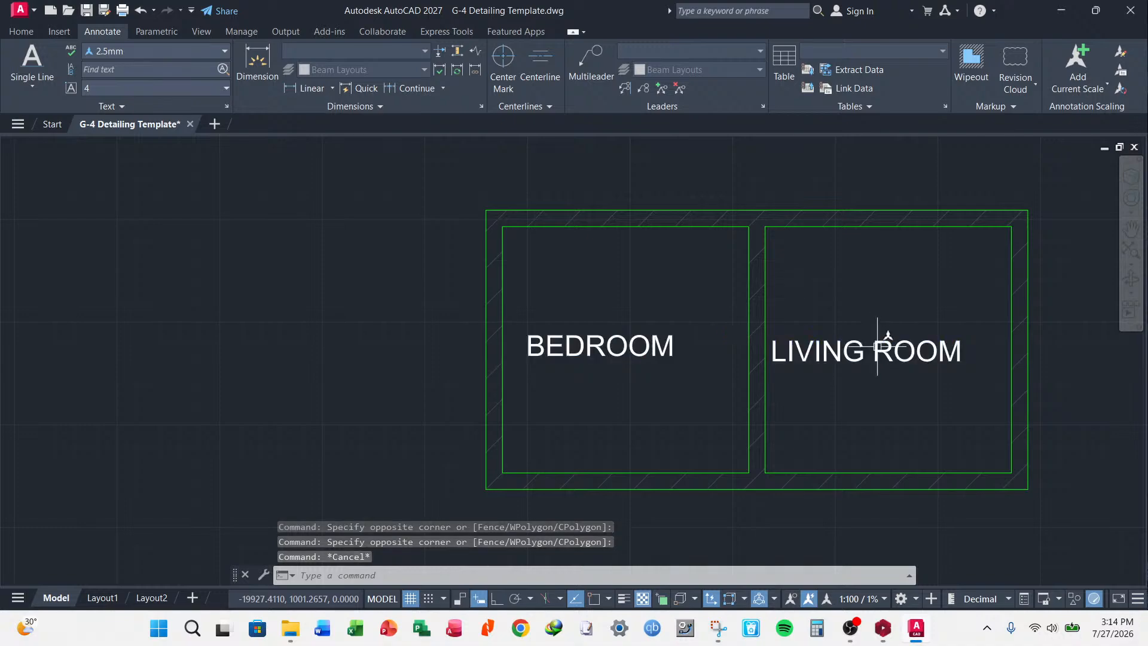
- Move the LIVING ROOM label slightly down and away from the partition wall
click(770, 360)
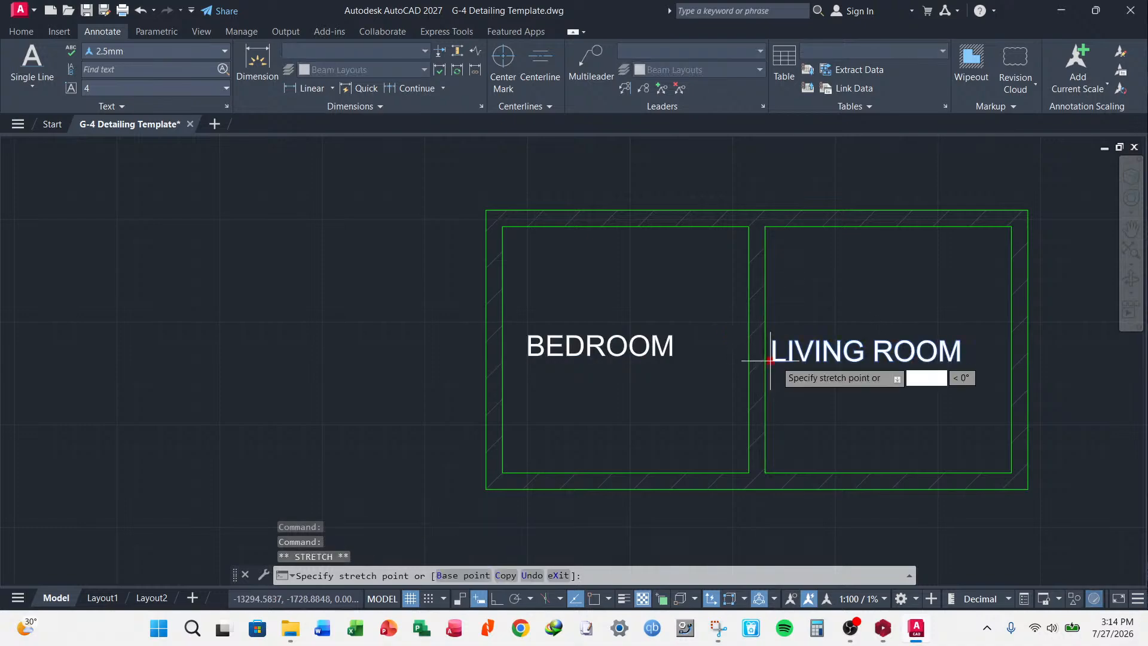
click(802, 371)
key(Escape)
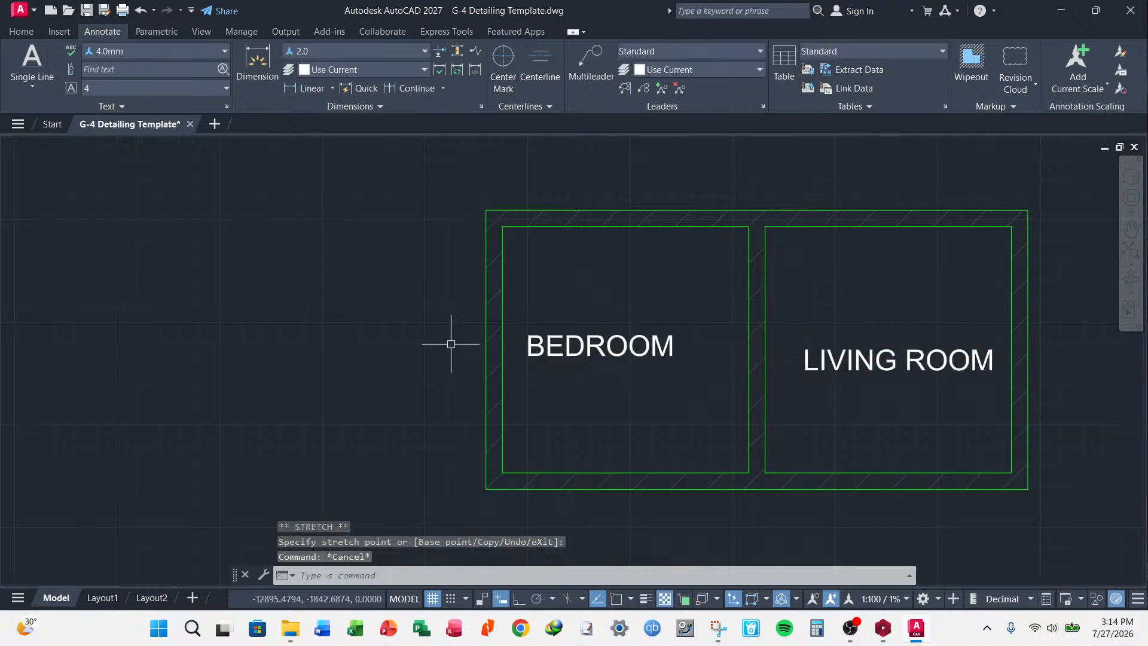
scroll(450, 341, down, 4)
scroll(569, 330, up, 2)
key(Escape)
key(Escape)
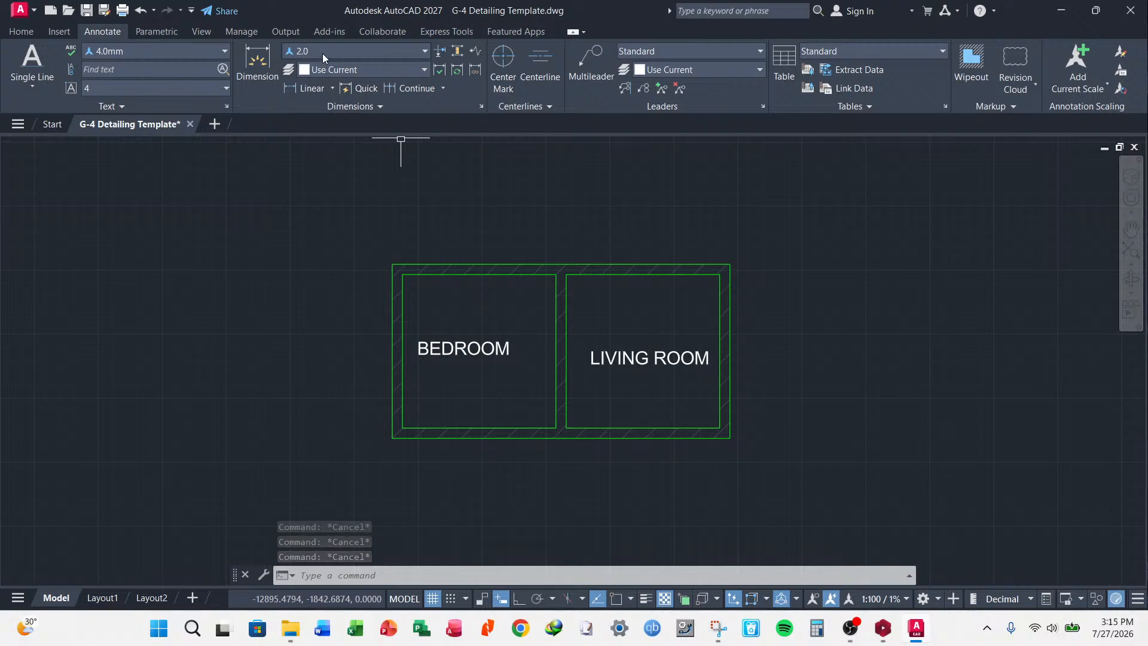
- Turn object snap on and add a linear dimension for the plan's overall outer width above the top wall
click(307, 87)
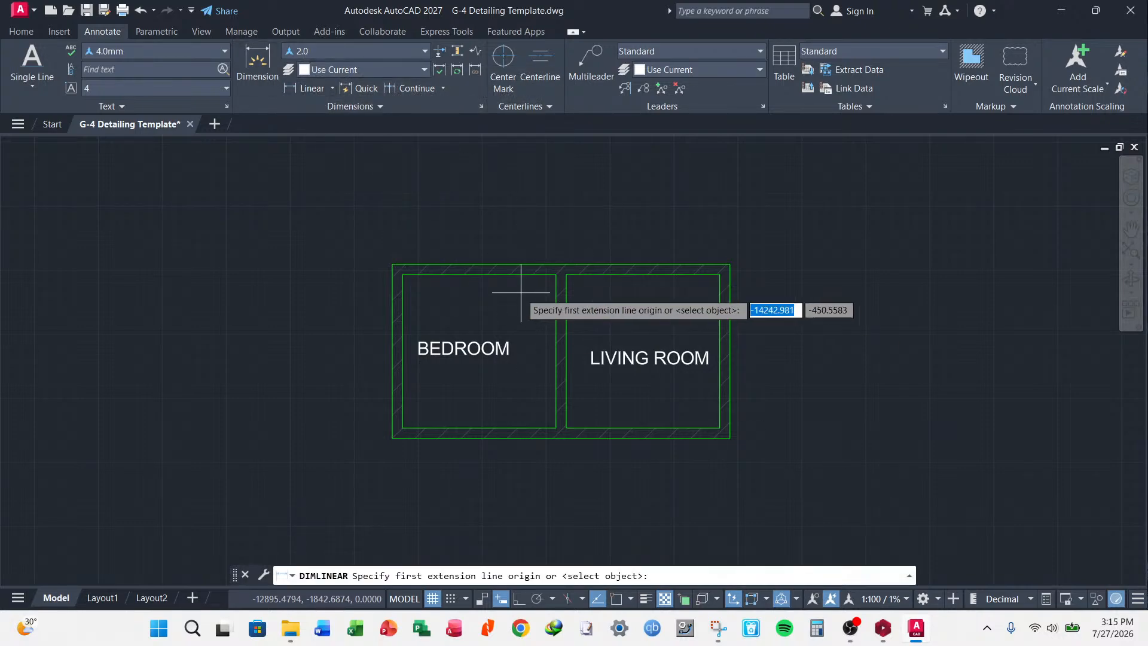
click(613, 601)
scroll(421, 276, up, 2)
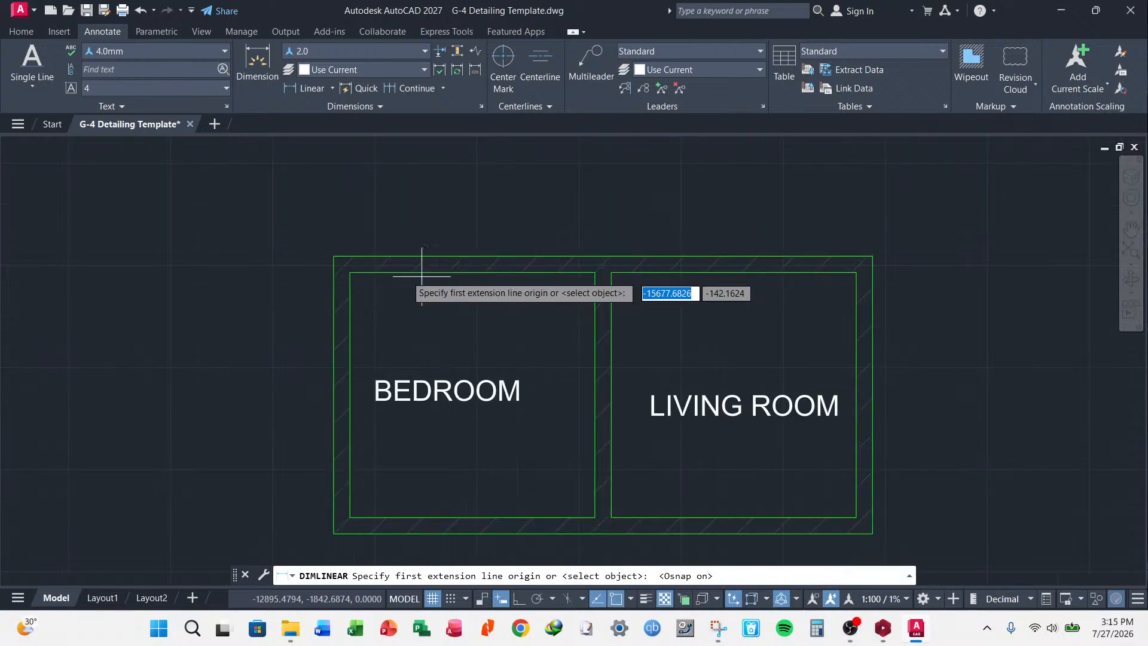
click(333, 257)
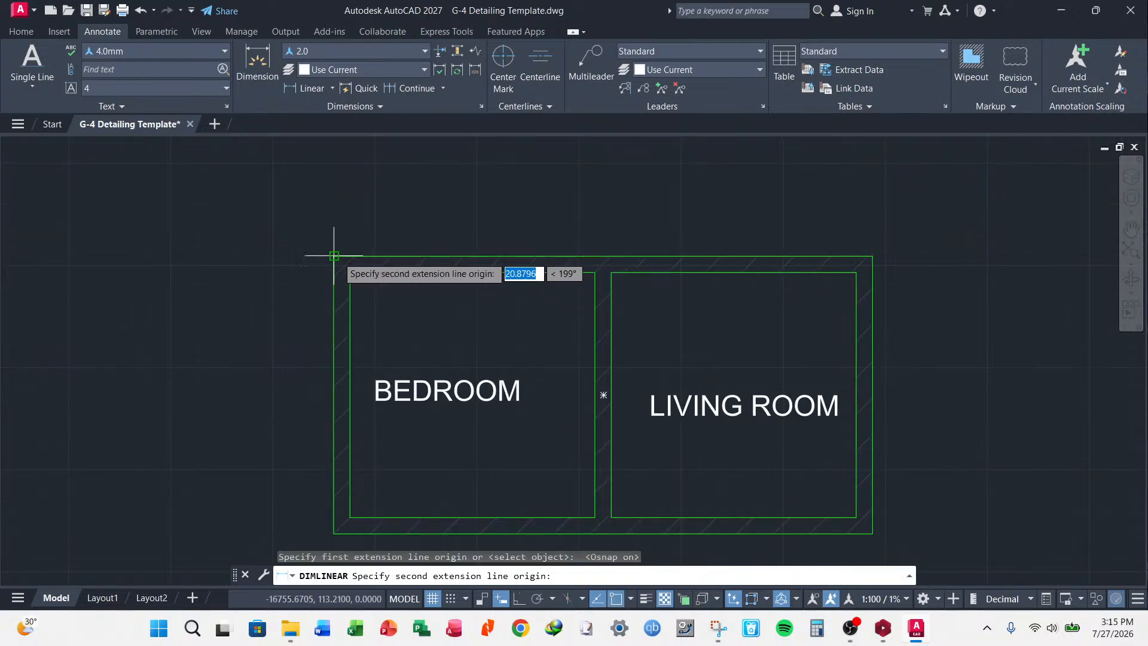
click(872, 256)
click(597, 225)
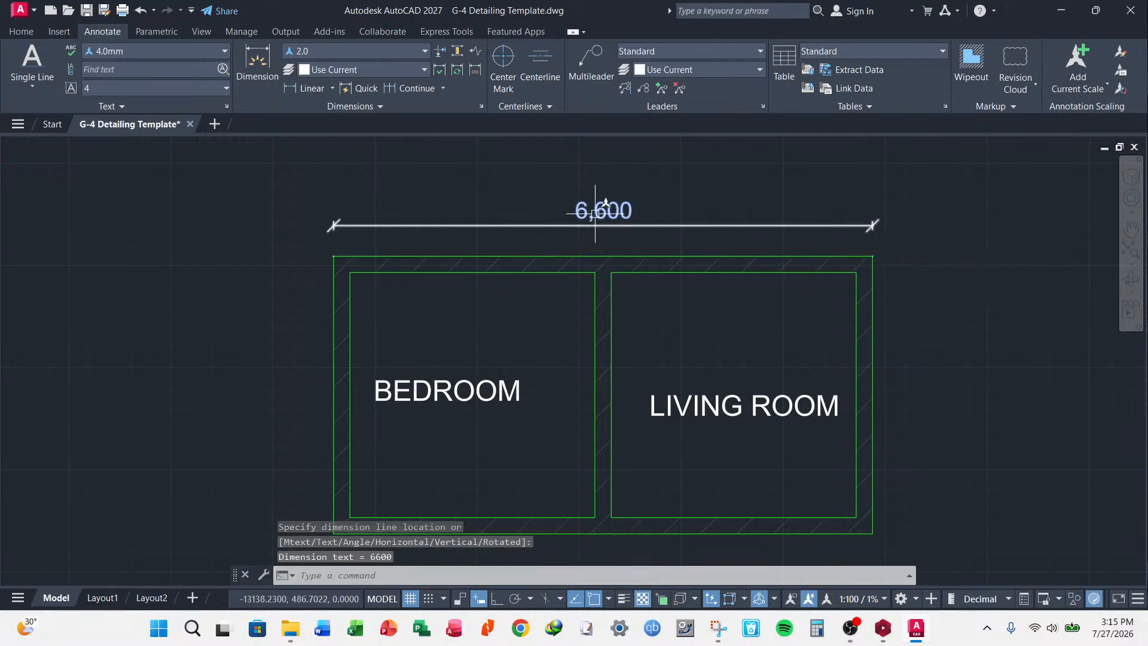
- Add a dimension for the plan's overall outer height outside the living room wall, based on the existing overall width dimension
scroll(595, 213, down, 4)
click(596, 205)
right_click(612, 185)
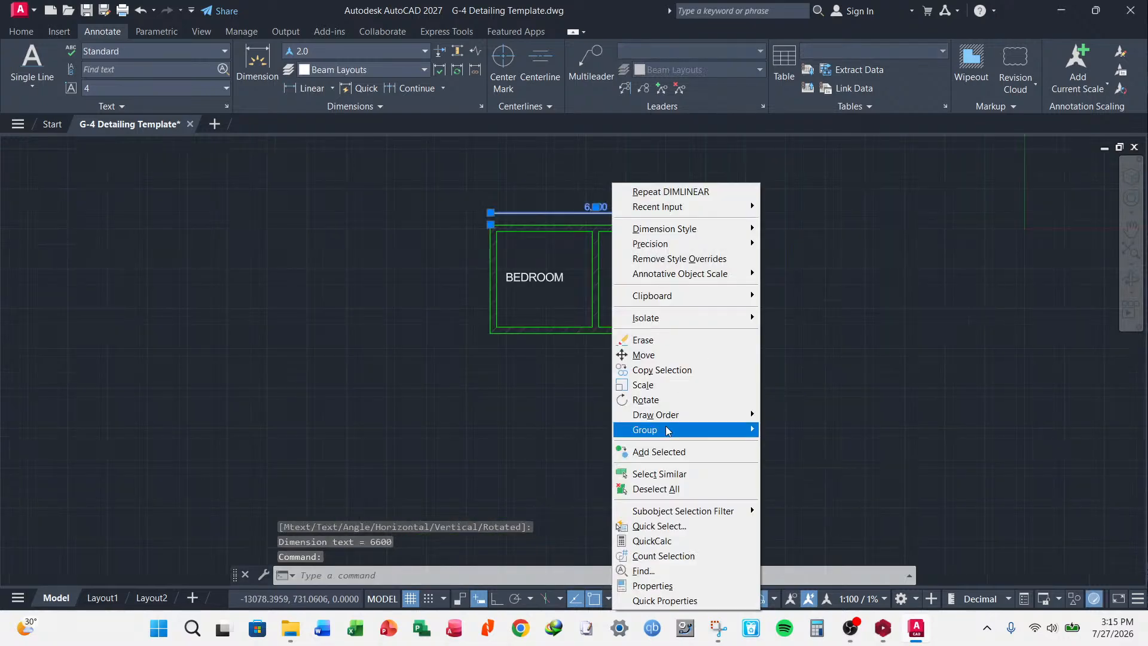
click(659, 452)
scroll(711, 281, up, 3)
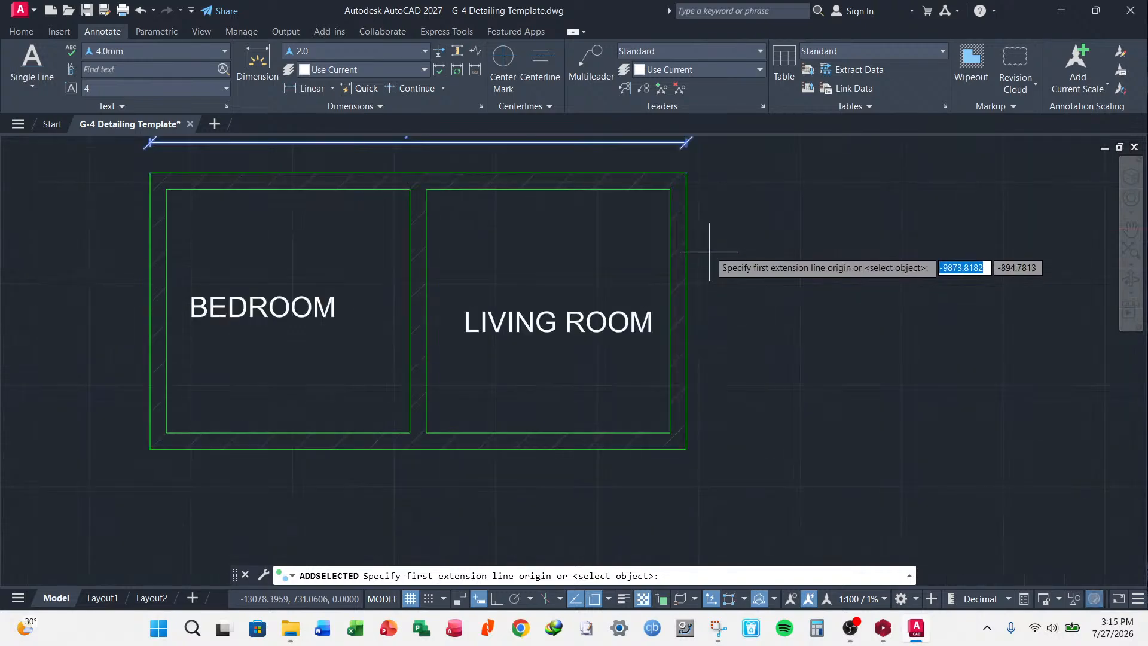
click(688, 175)
click(687, 447)
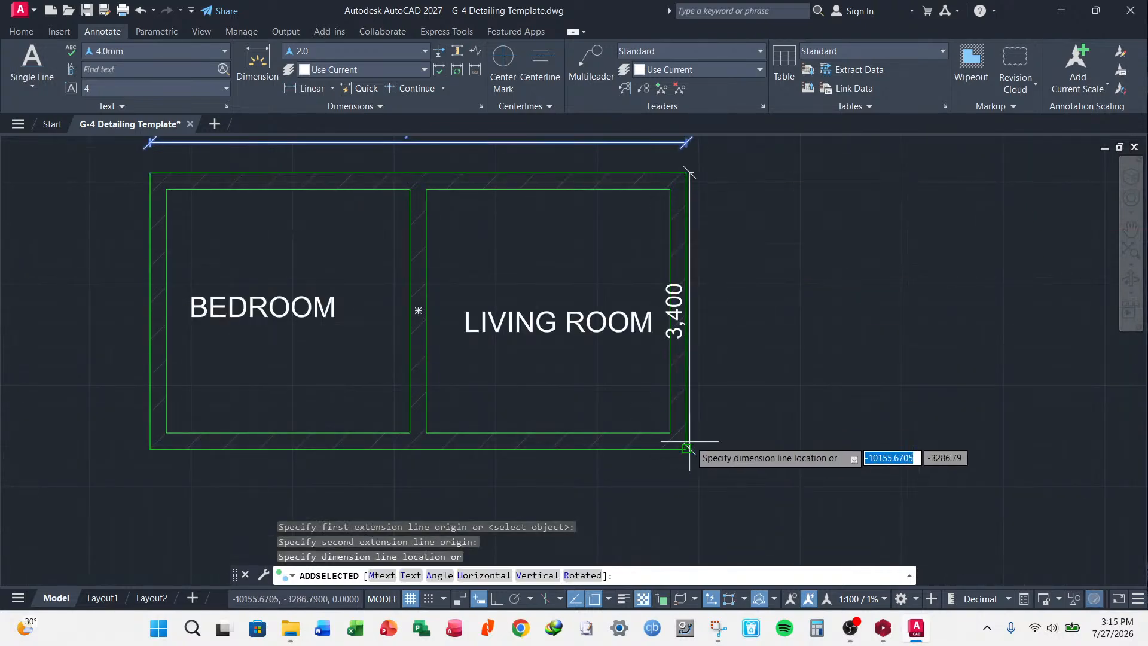
click(740, 377)
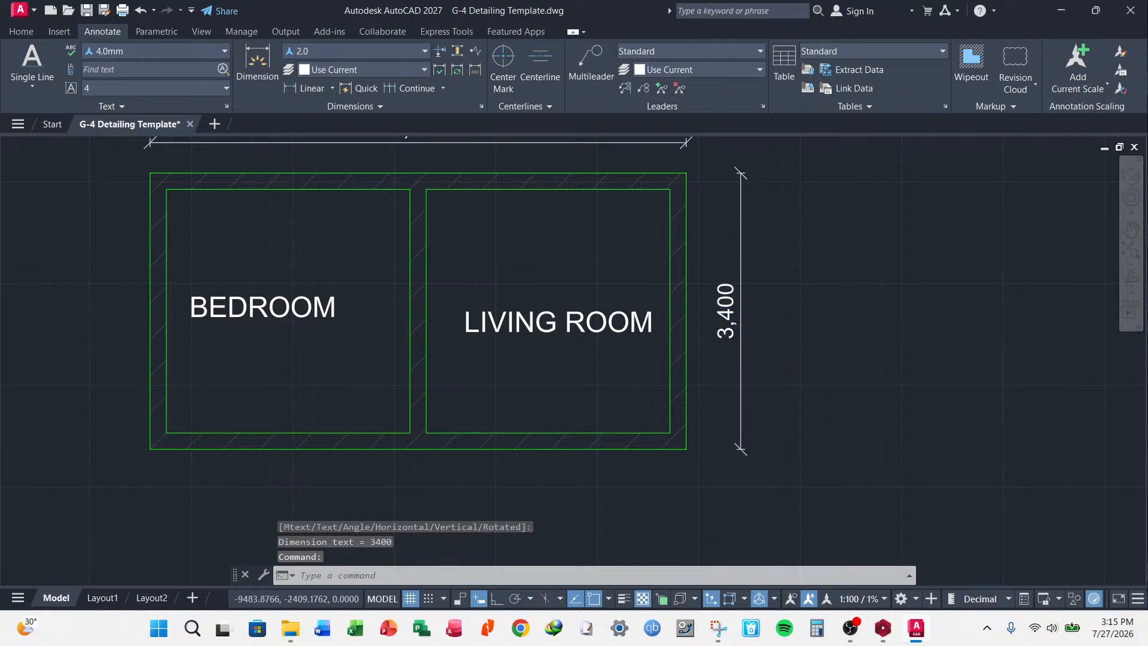
- Add a matching dimension for the overall outer width below the bottom wall, based on the outer height dimension
click(738, 355)
right_click(789, 305)
click(859, 453)
scroll(860, 442, down, 4)
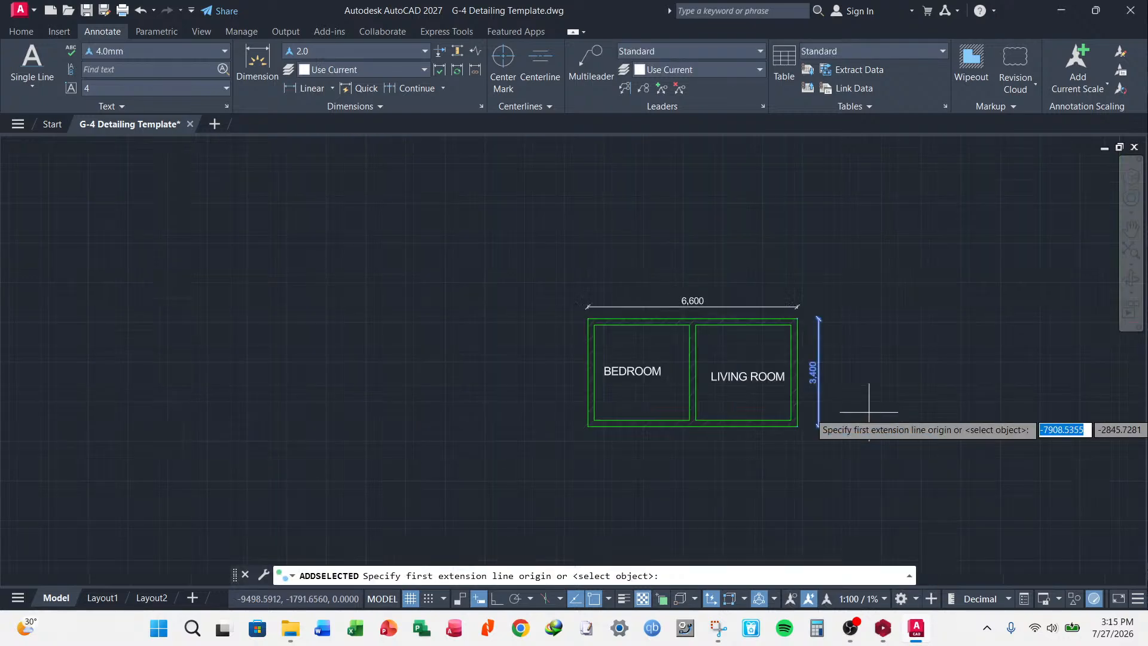
scroll(867, 430, up, 2)
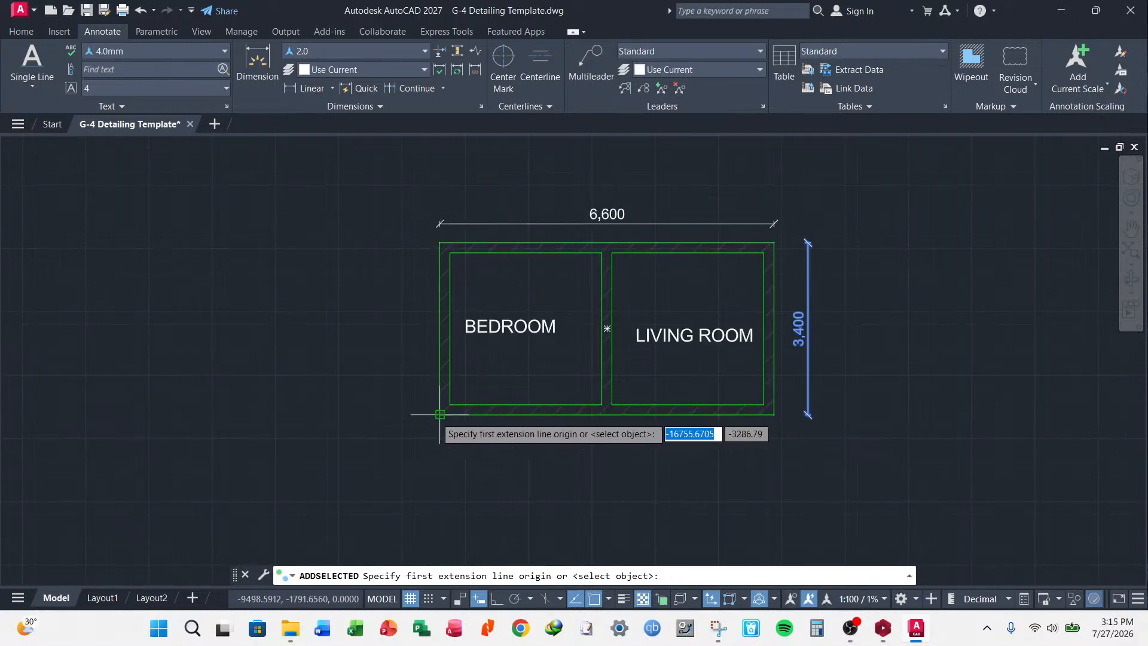
click(457, 413)
click(774, 414)
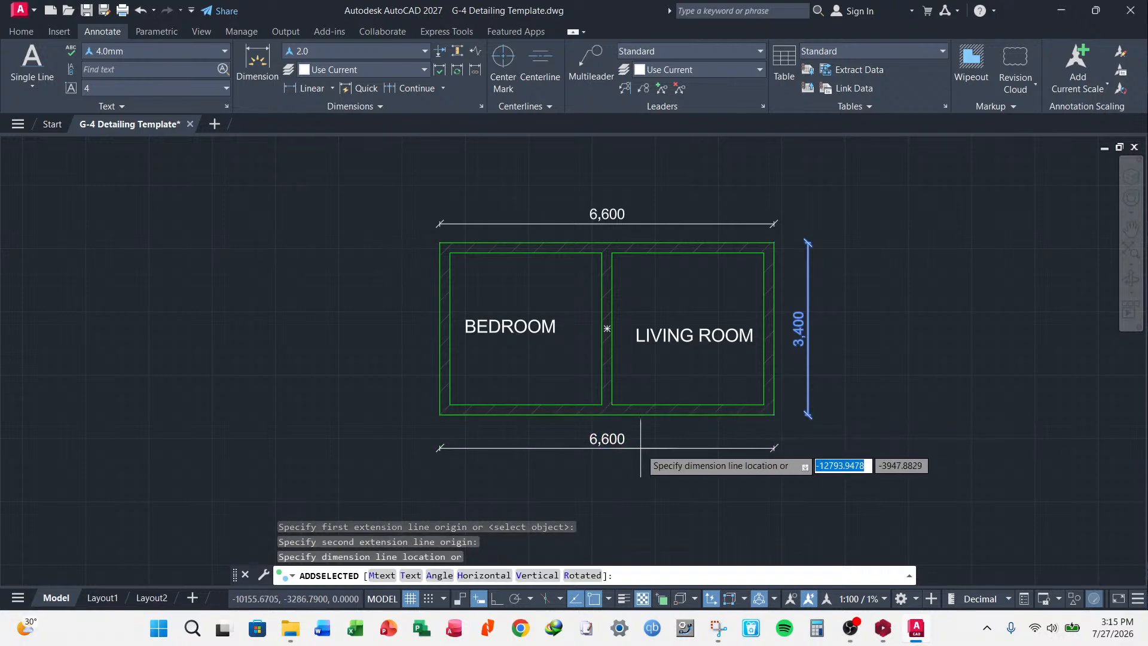
click(634, 456)
scroll(635, 457, up, 2)
right_click(635, 457)
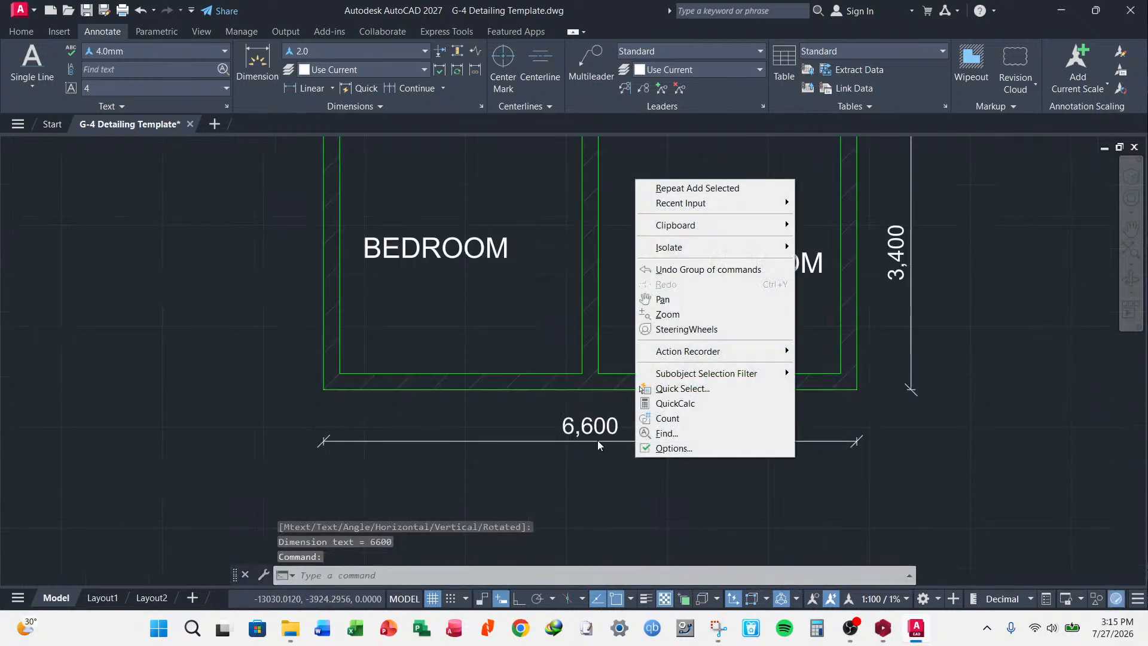
key(Escape)
scroll(624, 448, down, 4)
scroll(662, 462, up, 2)
key(Escape)
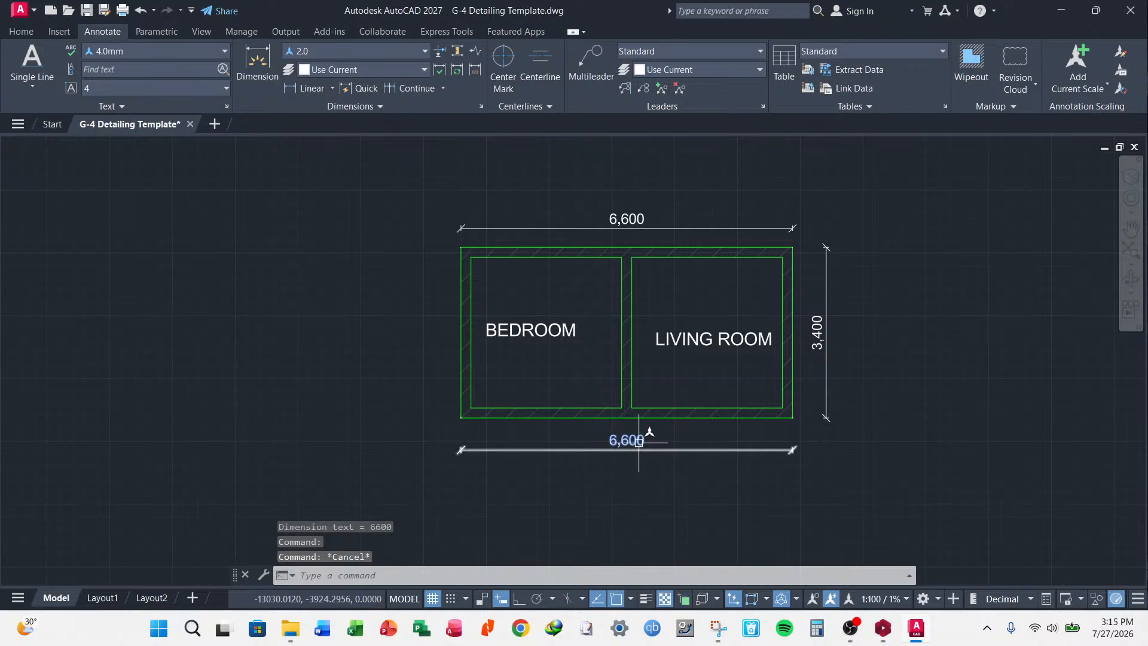
click(658, 449)
right_click(663, 466)
click(725, 316)
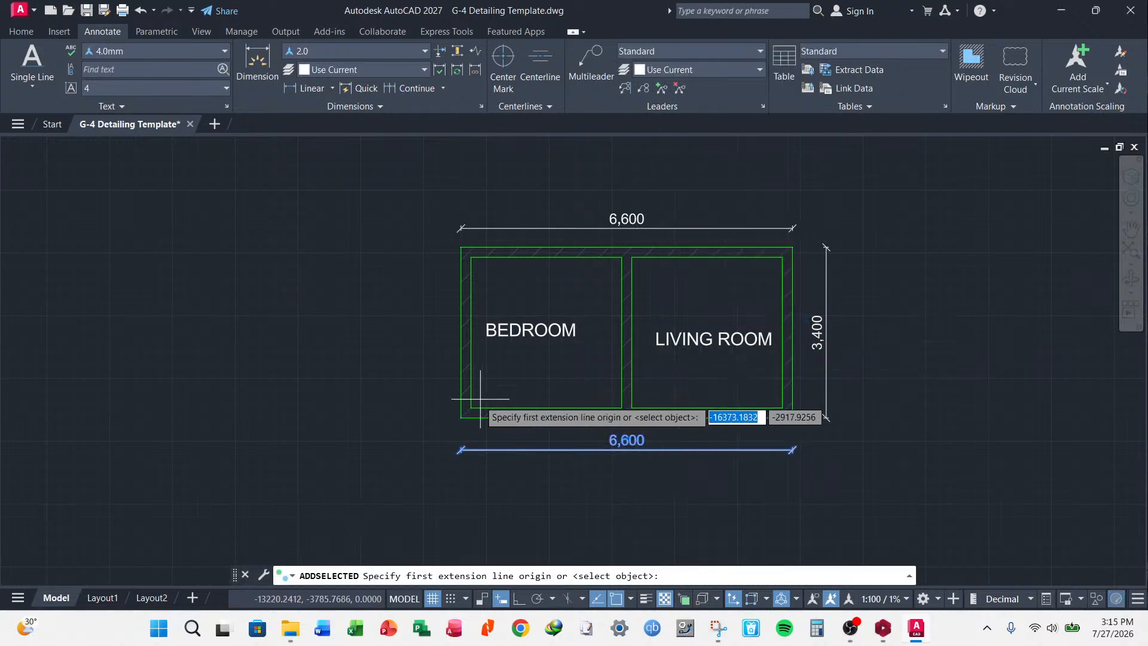
click(461, 417)
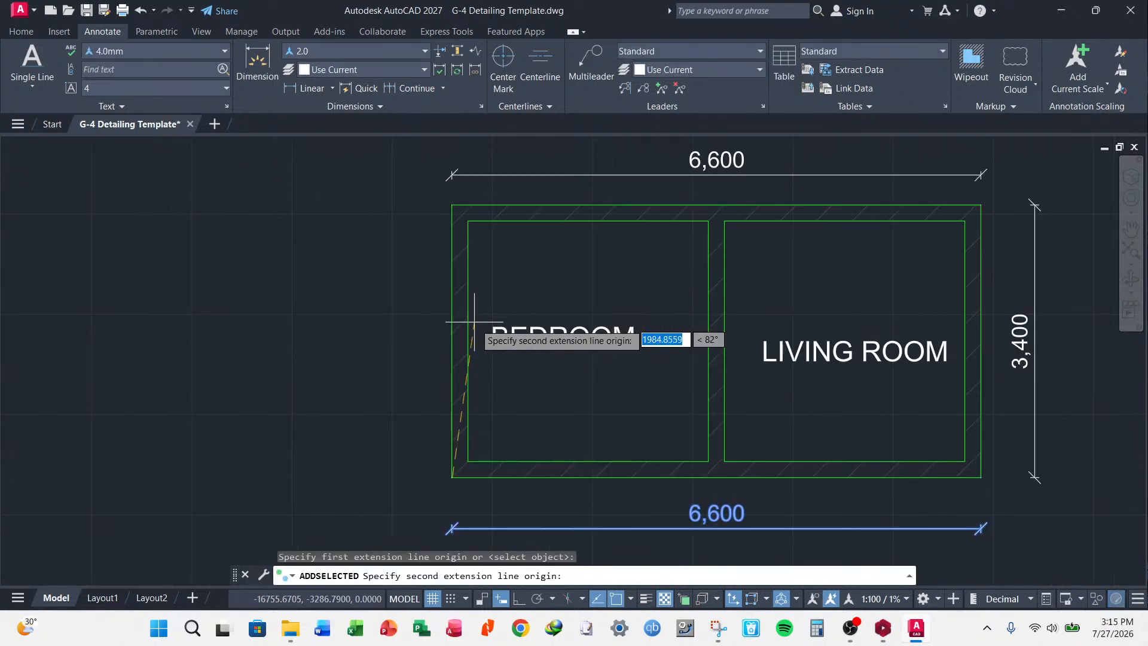
key(Escape)
scroll(487, 359, up, 3)
right_click(503, 416)
key(Escape)
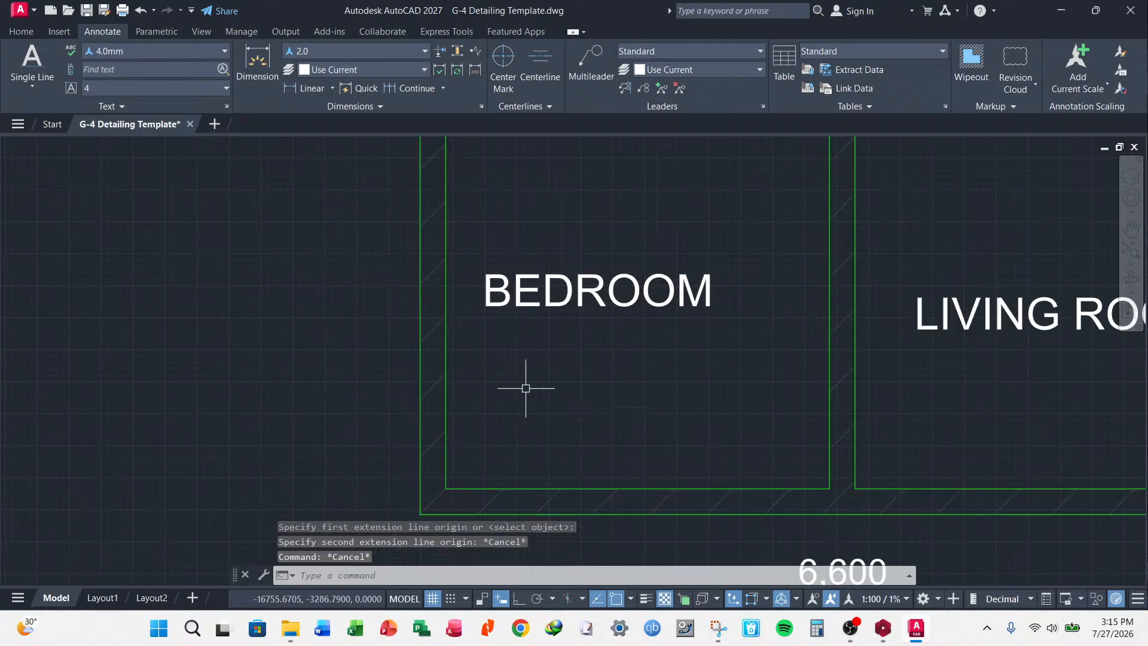
- Add a vertical dimension for the bottom wall's thickness outside the bedroom's lower outer corner, based on the lower overall width dimension
scroll(574, 406, down, 3)
click(665, 452)
right_click(701, 487)
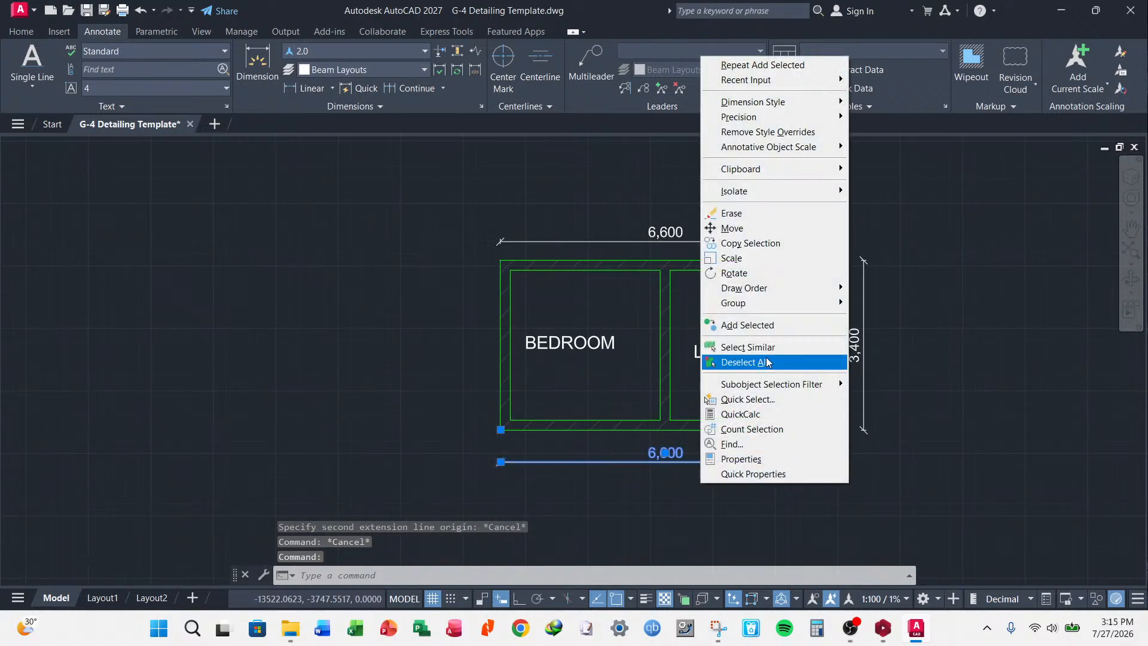
click(762, 323)
scroll(482, 425, up, 3)
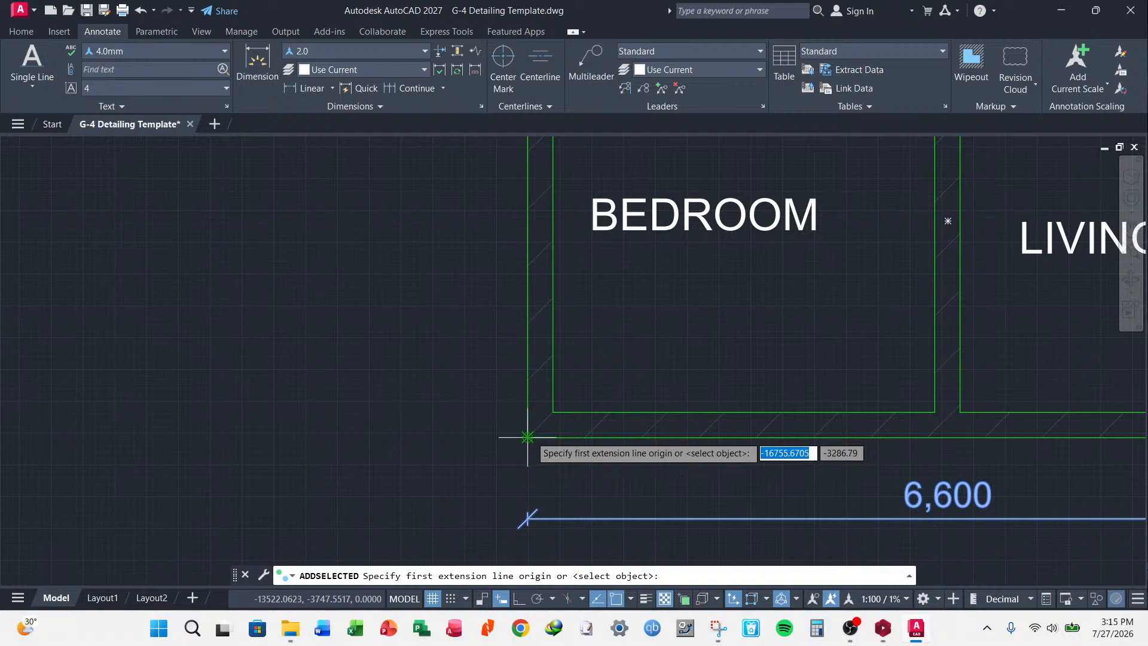
click(527, 437)
click(553, 412)
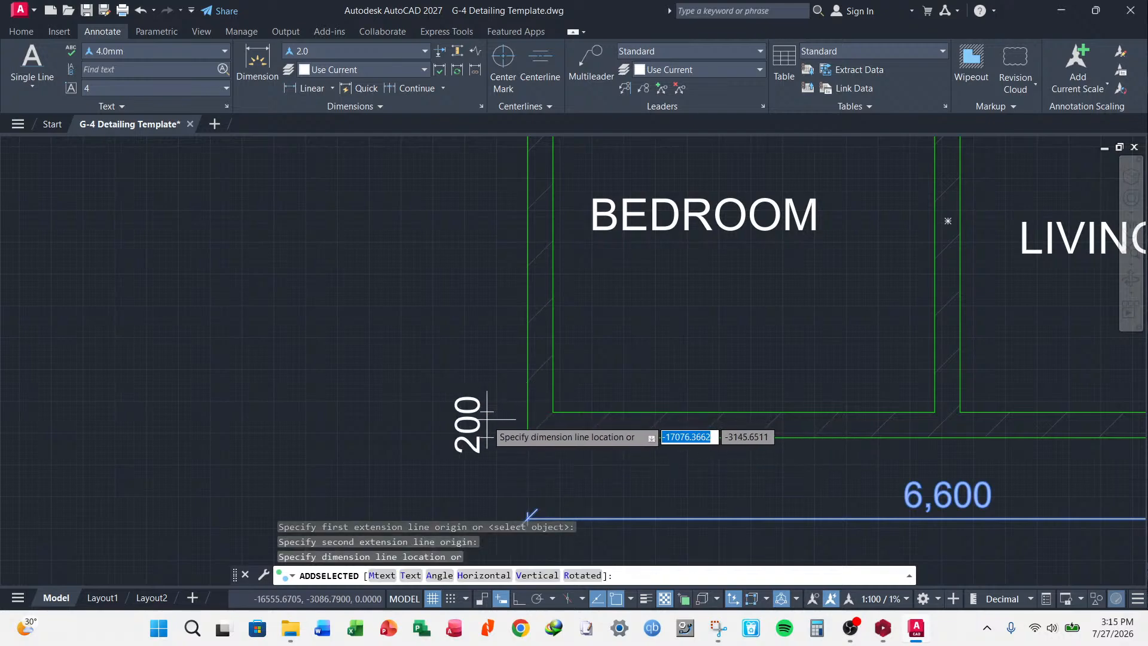
click(480, 411)
- Continue the bottom wall thickness dimension upward to cover the bedroom's inner height and the top wall's thickness
click(478, 411)
mouse_move(478, 411)
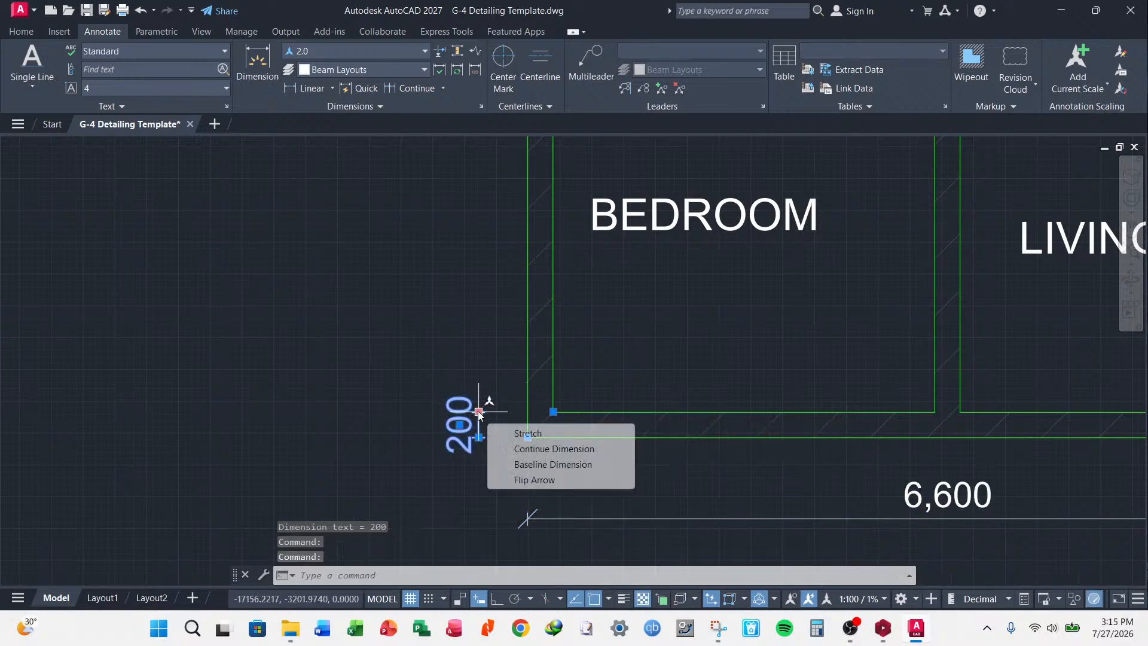
click(541, 443)
scroll(526, 428, down, 3)
scroll(541, 275, up, 4)
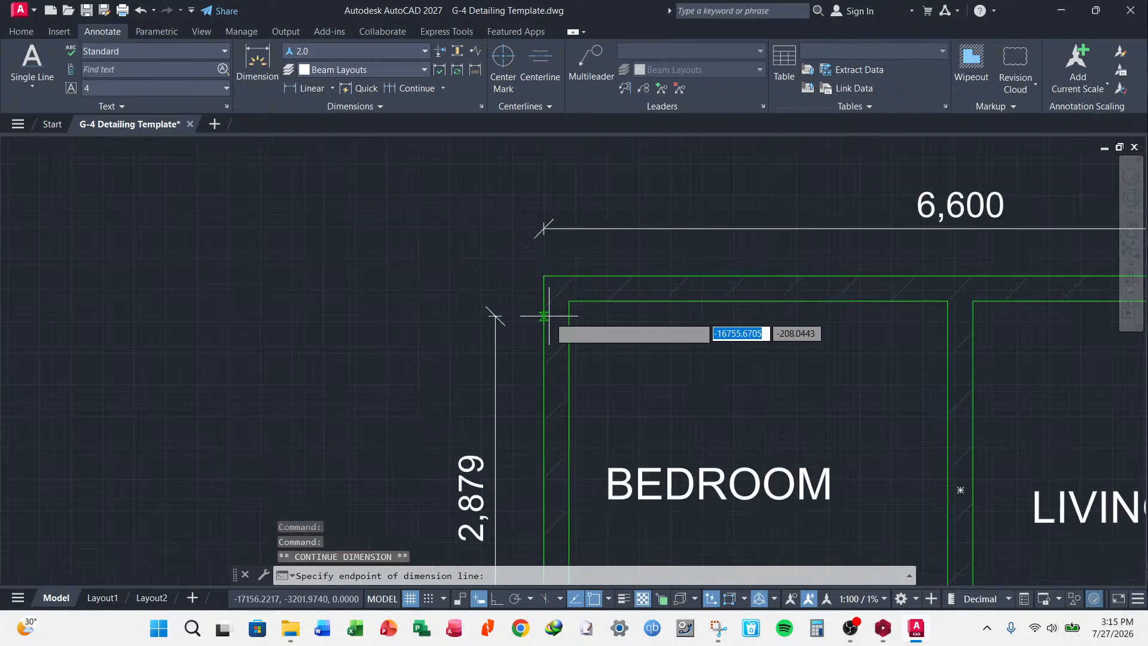
click(568, 300)
key(Escape)
key(Escape)
key(Escape)
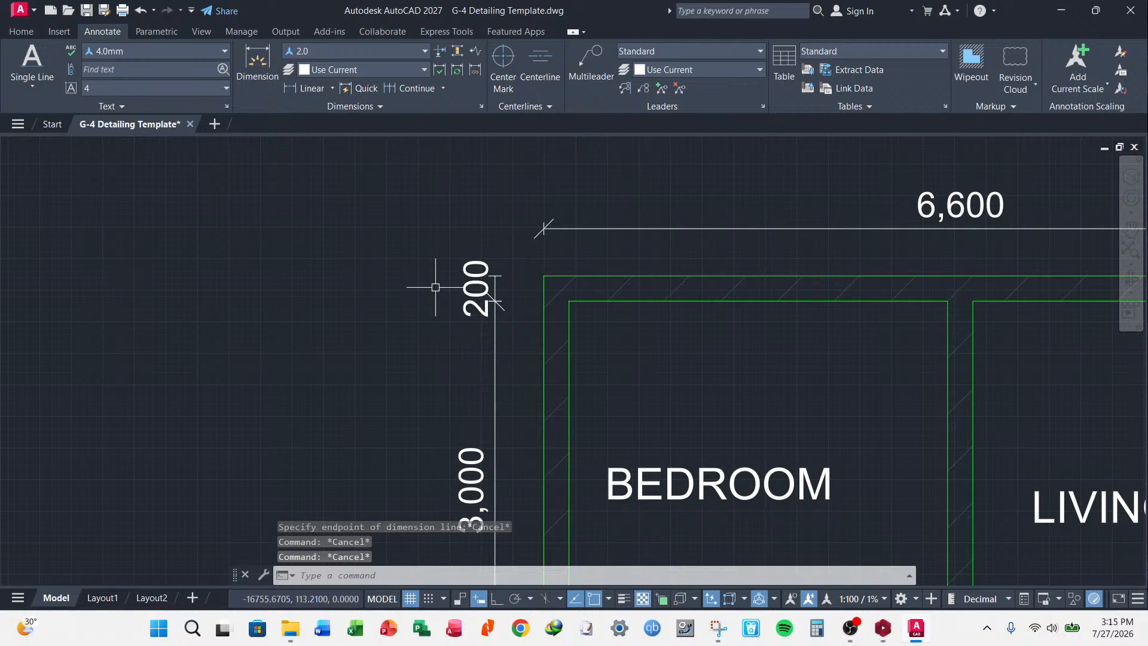
- Add an overall outer height dimension on the bedroom side, outside the chain of wall and room height dimensions
scroll(420, 200, down, 4)
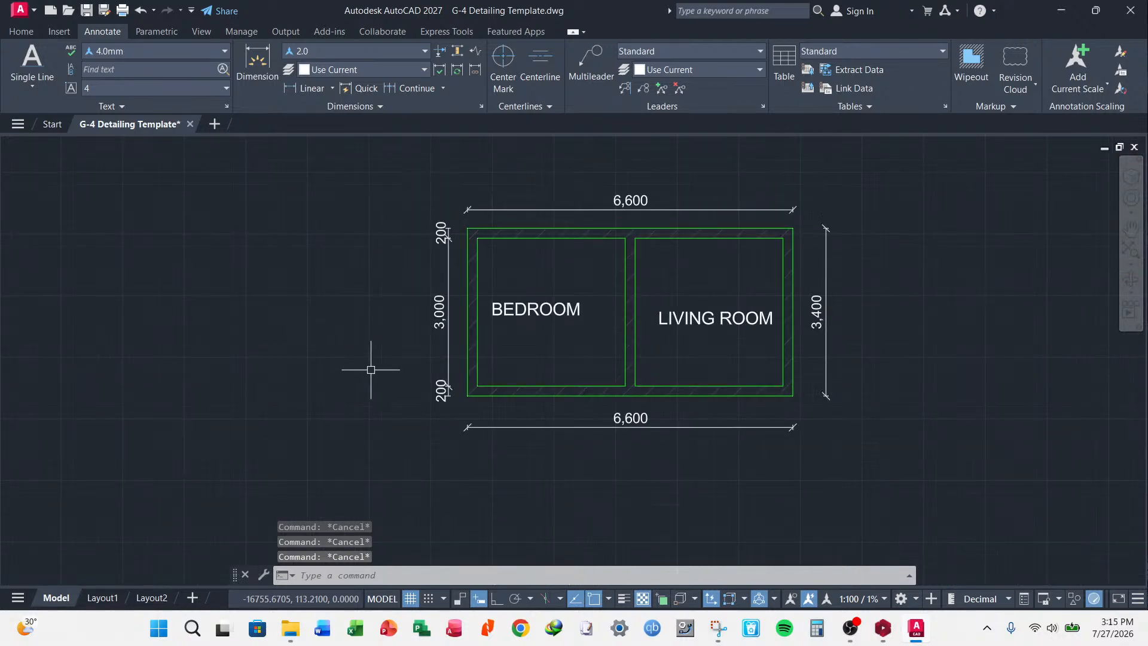
click(447, 332)
right_click(379, 332)
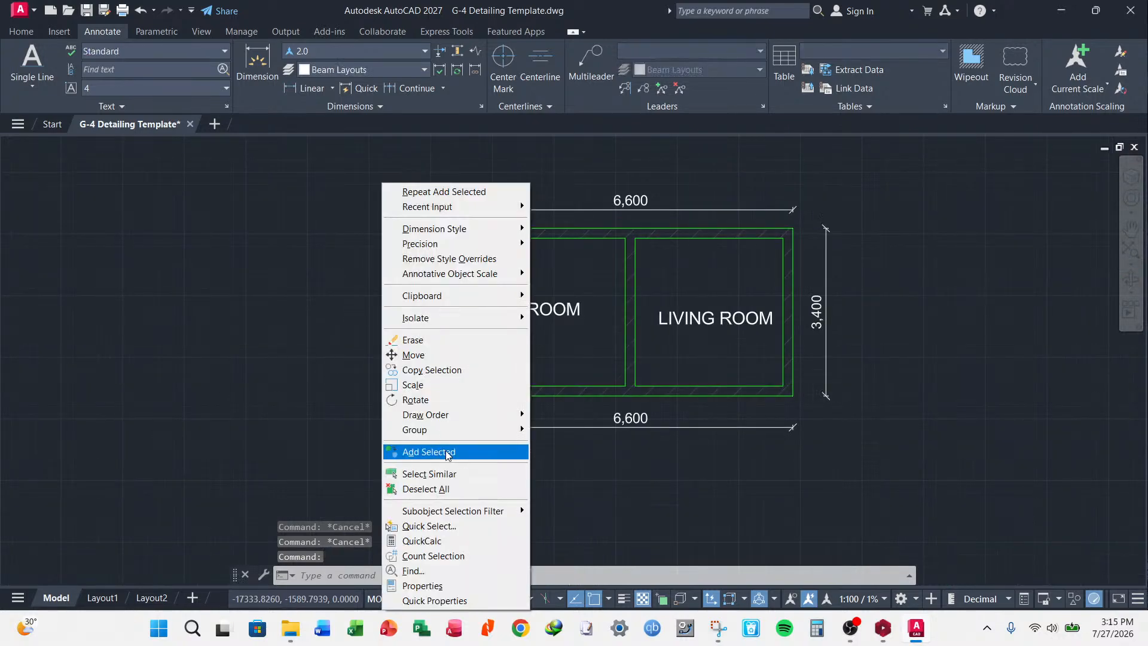
click(445, 449)
scroll(462, 415, up, 2)
click(468, 396)
scroll(478, 325, down, 5)
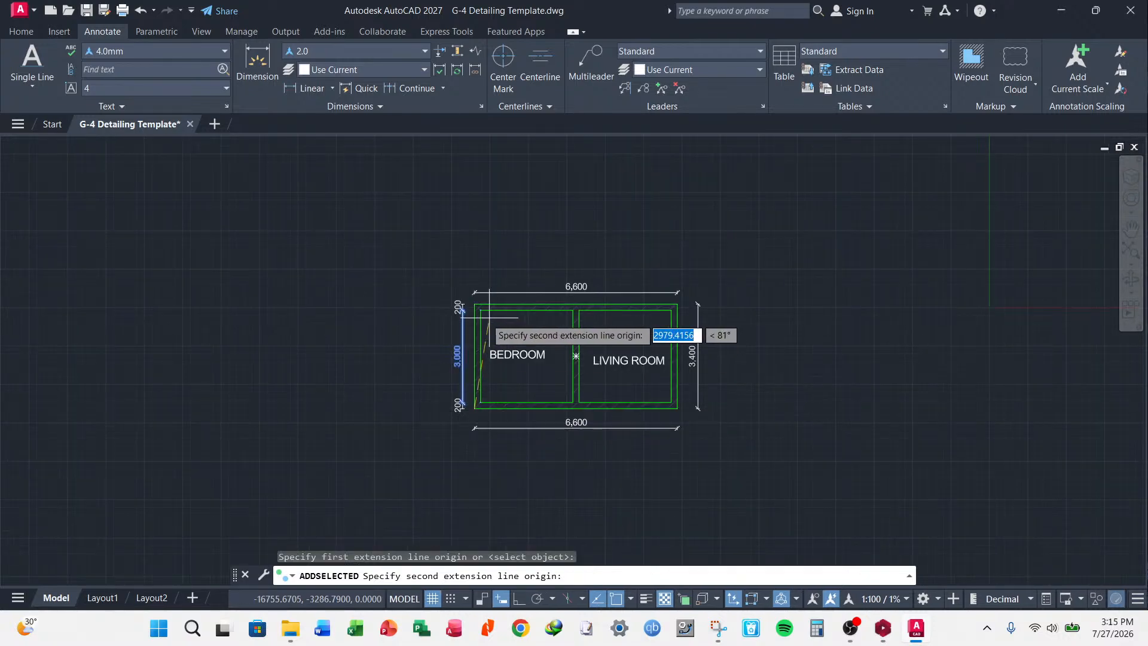
scroll(442, 285, up, 9)
scroll(436, 285, down, 2)
click(431, 254)
scroll(428, 257, down, 5)
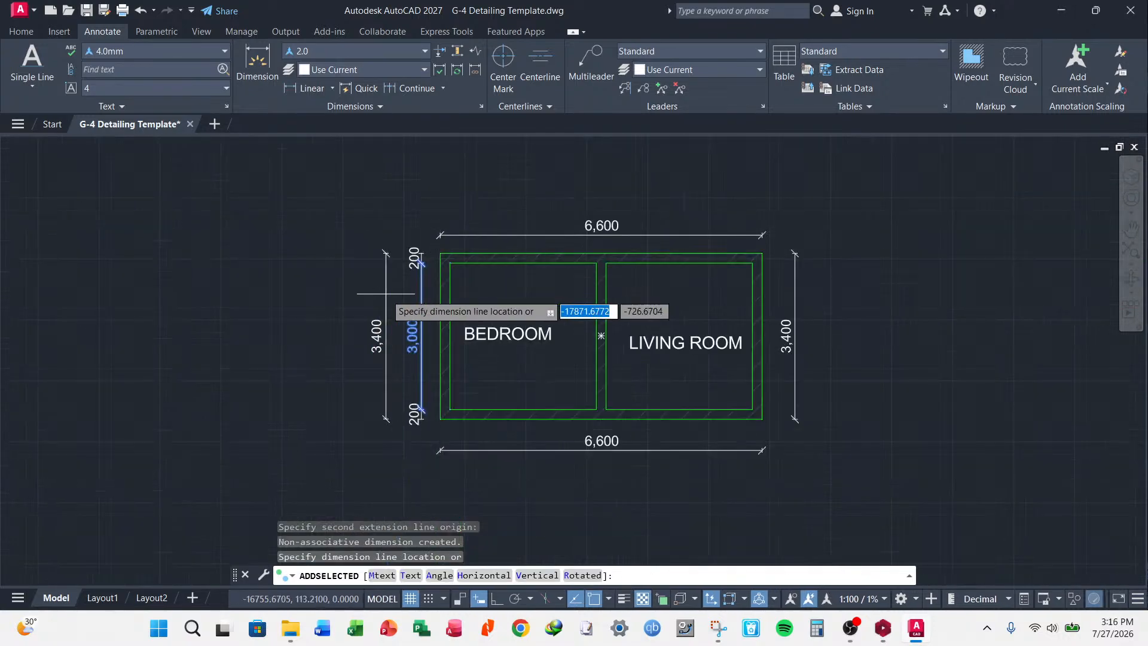
click(394, 317)
key(Escape)
key(Escape)
key(Escape)
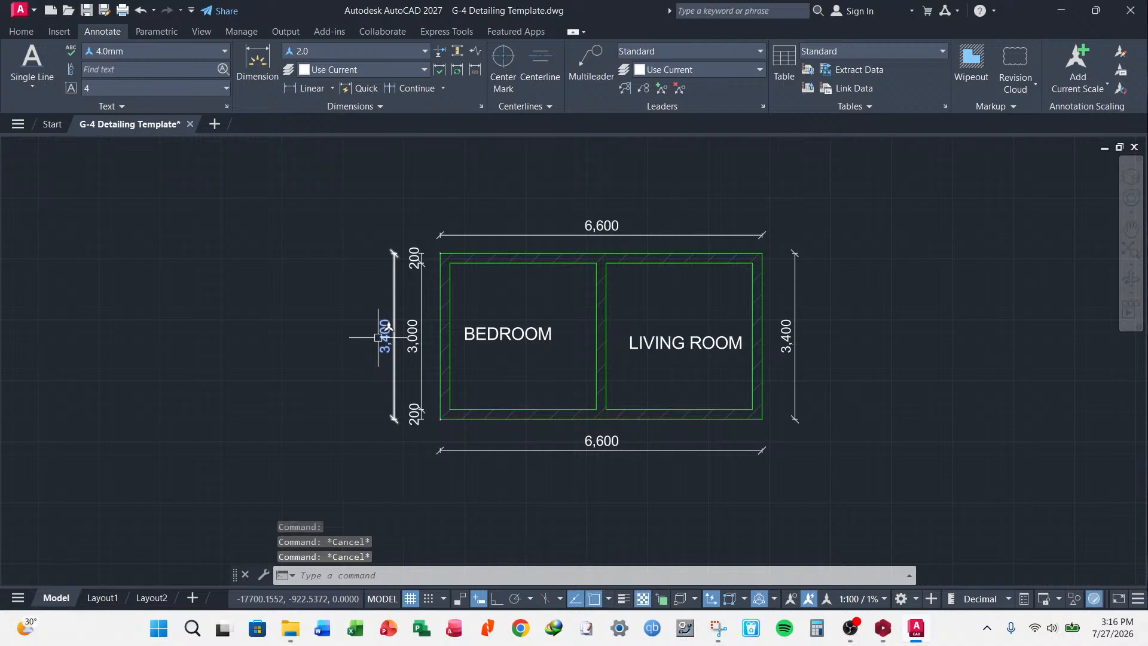
- Examine the finished dimensions around the two-room plan for placement and readability
scroll(350, 311, down, 5)
scroll(359, 293, up, 7)
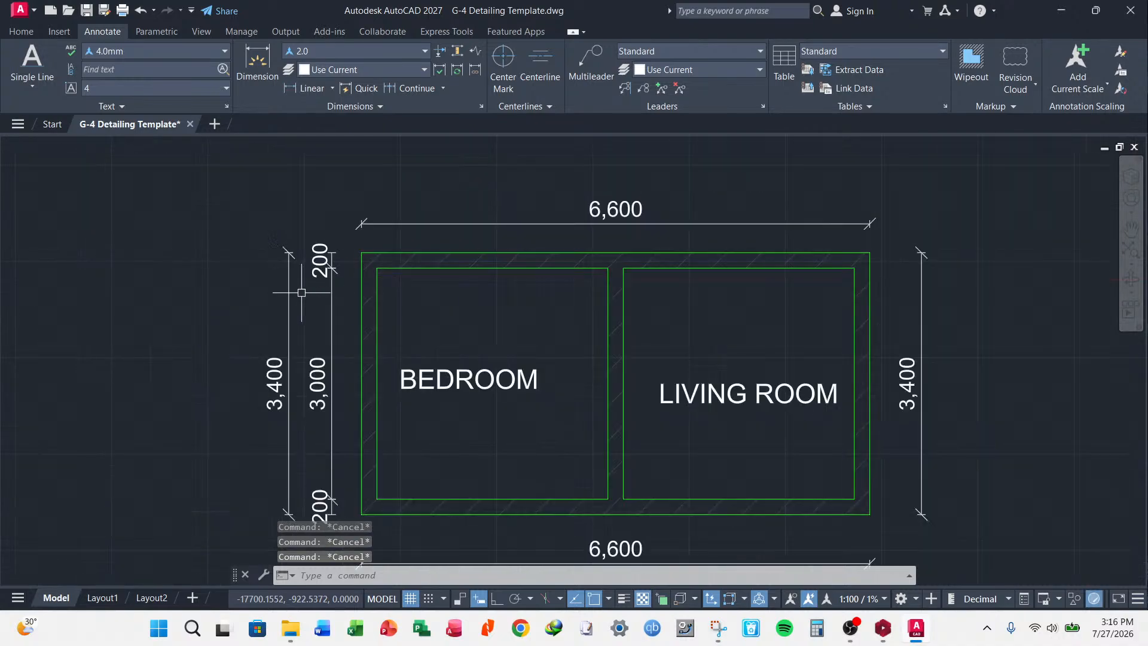
scroll(308, 301, down, 4)
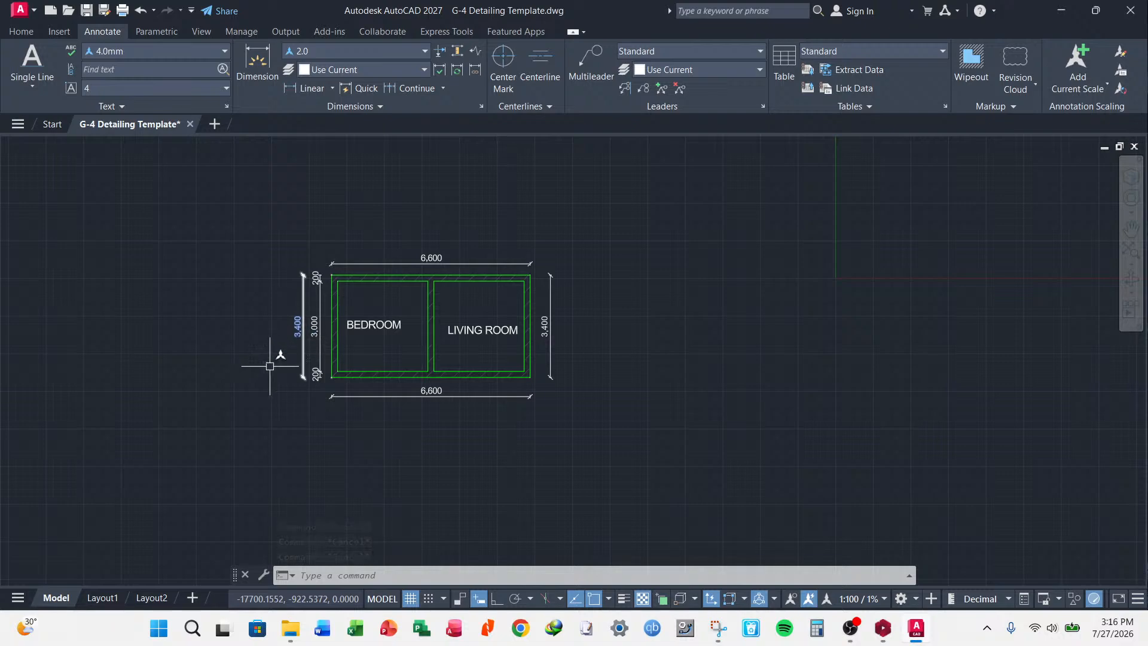
key(Escape)
key(Escape)
key(Escape)
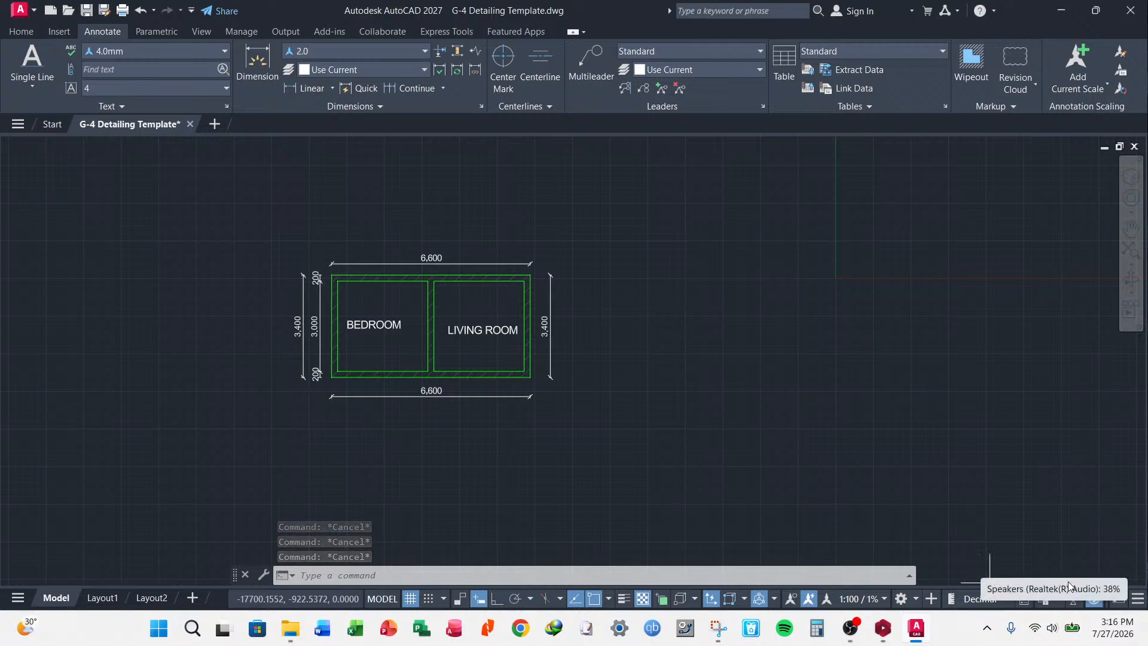
scroll(287, 323, up, 5)
scroll(412, 335, down, 7)
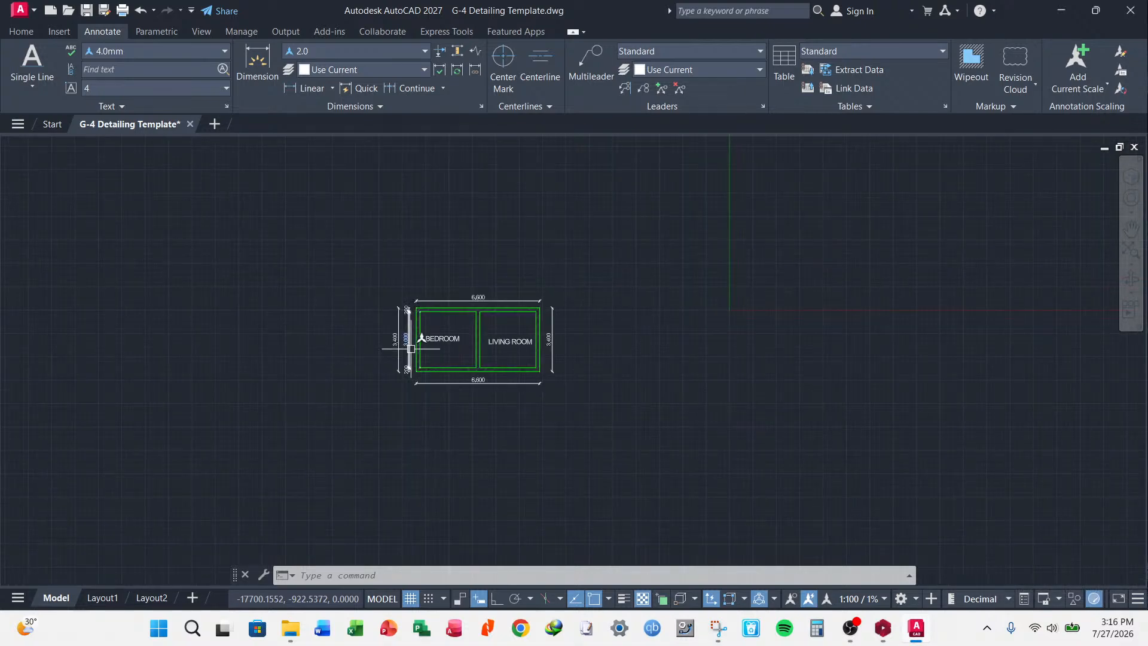
- Move the LIVING ROOM label up and slightly toward the partition wall so it lines up with the BEDROOM label
scroll(429, 335, up, 4)
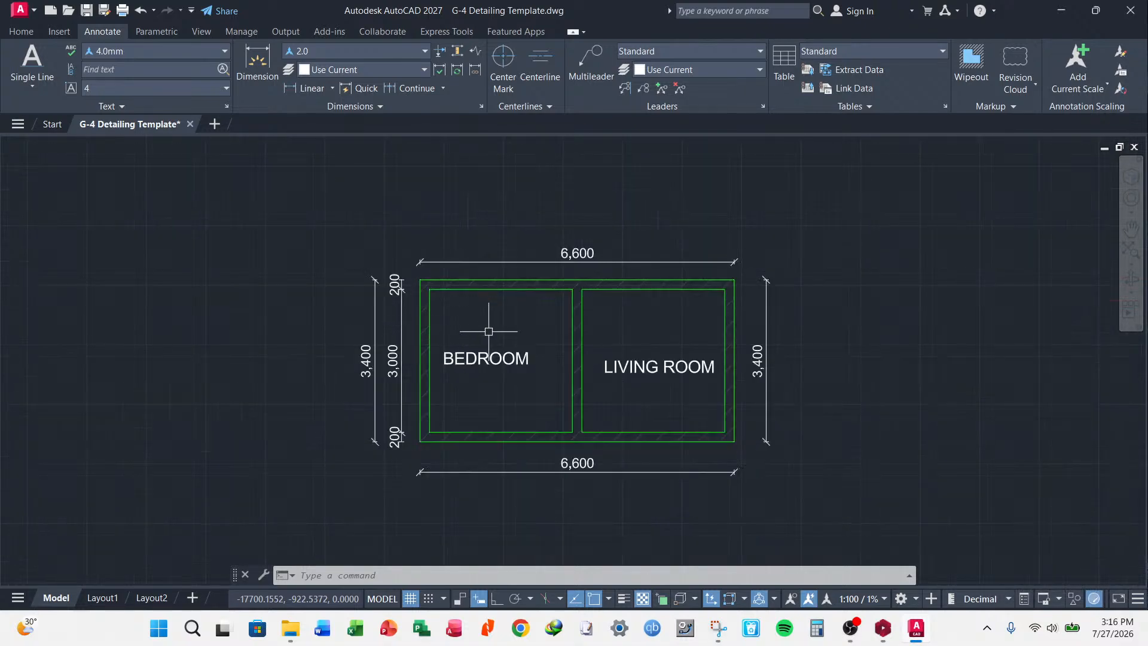
click(666, 369)
scroll(629, 373, up, 2)
click(589, 368)
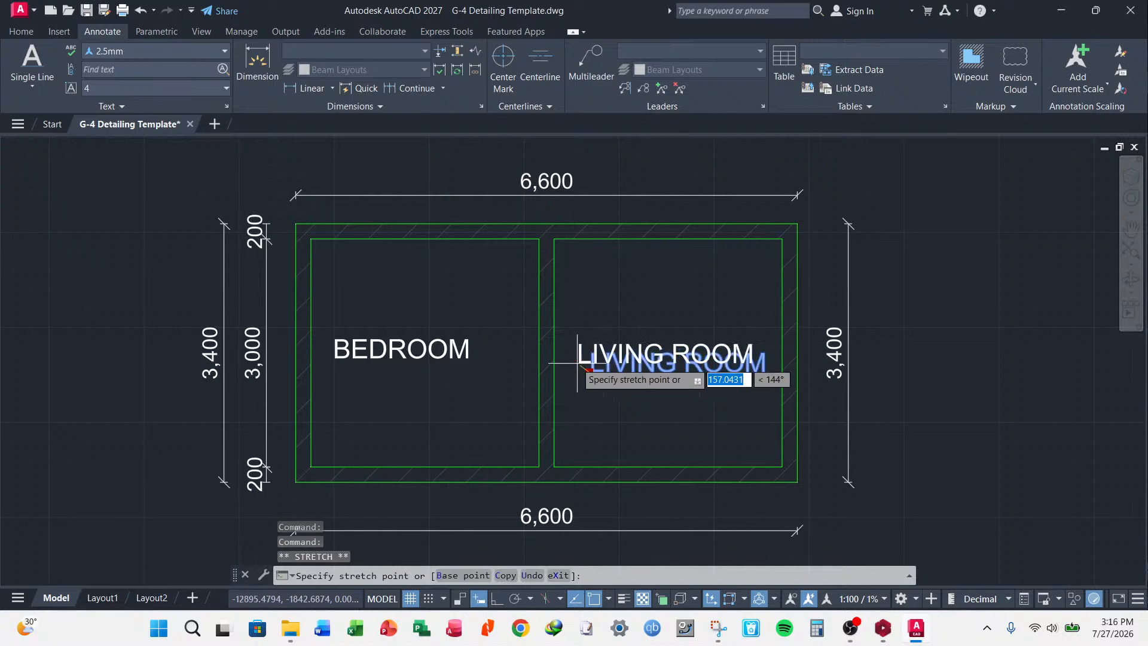
key(Escape)
key(Escape)
key(Escape)
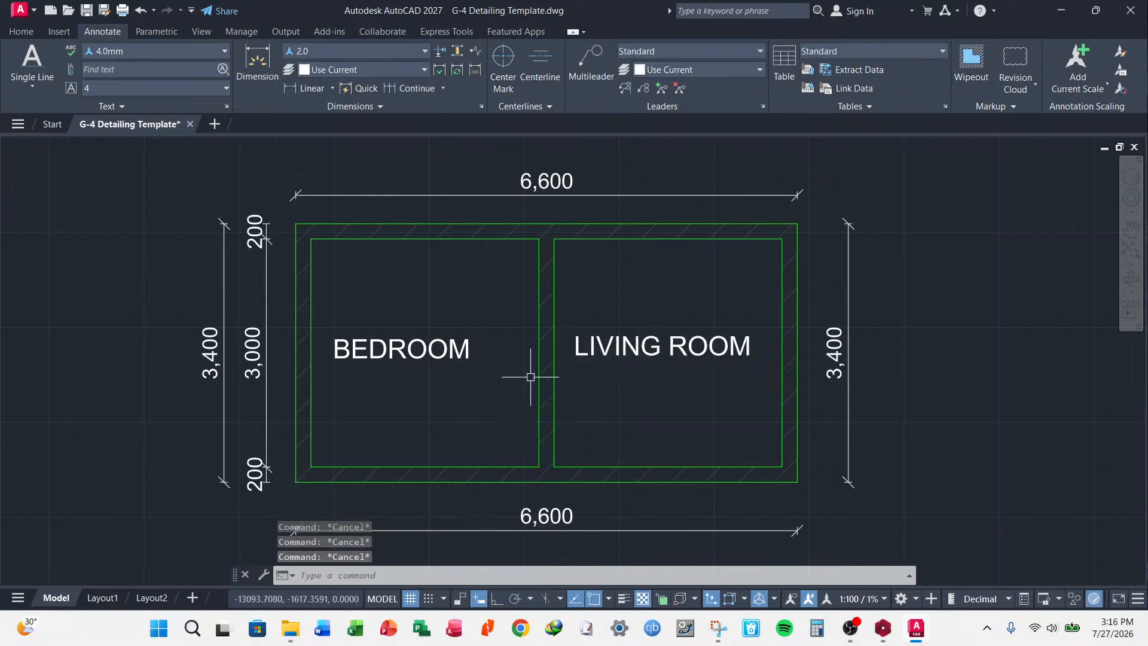
- Modify dimension style 2.0 so that its text uses the 2.0mm text style
scroll(531, 375, down, 4)
scroll(519, 361, up, 2)
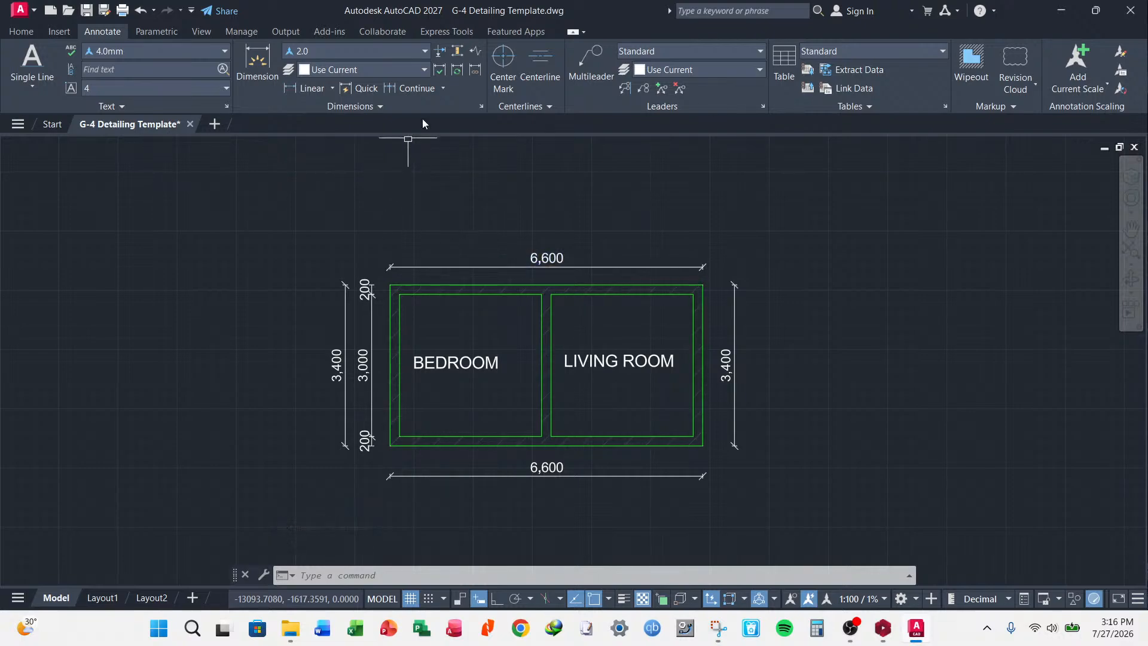
click(427, 52)
click(480, 107)
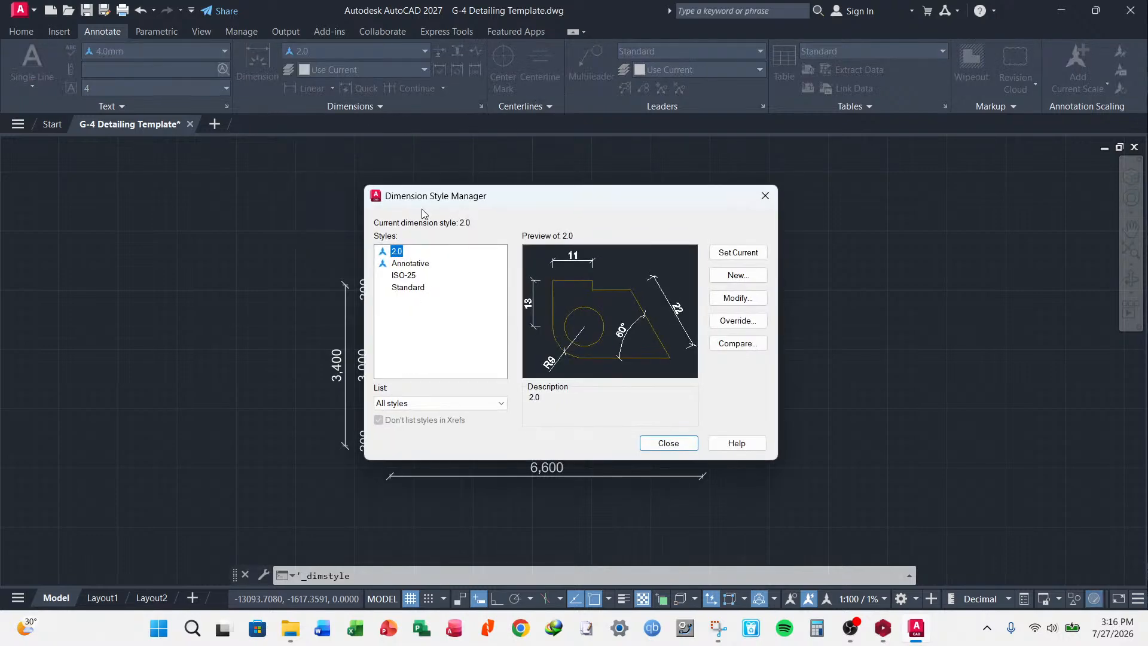
click(738, 298)
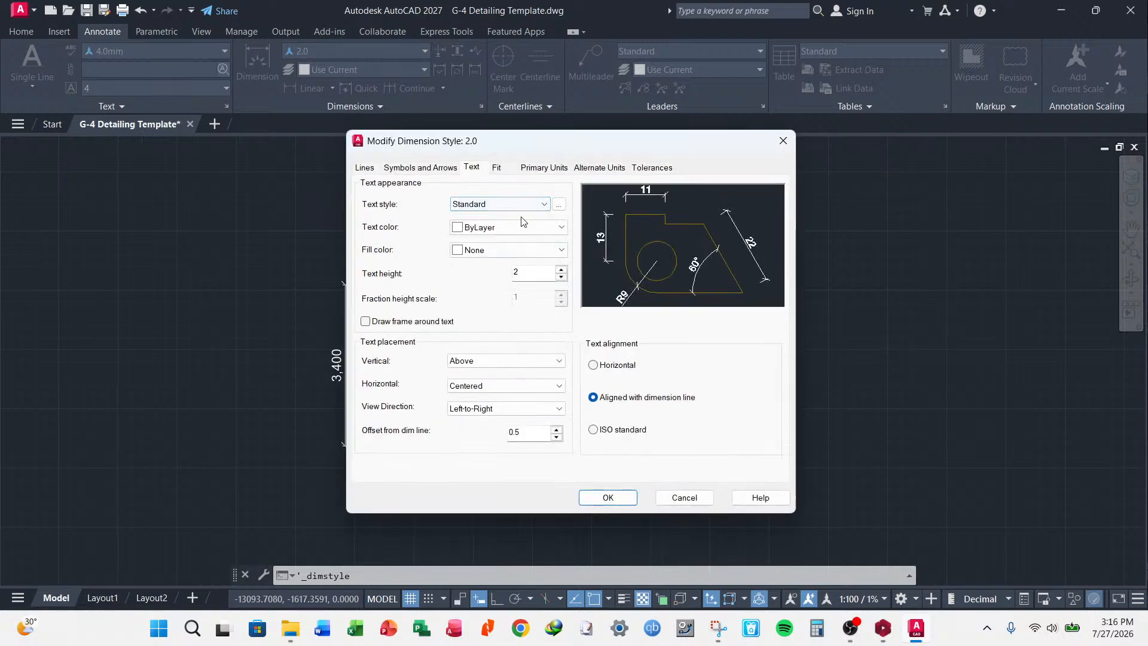
click(548, 205)
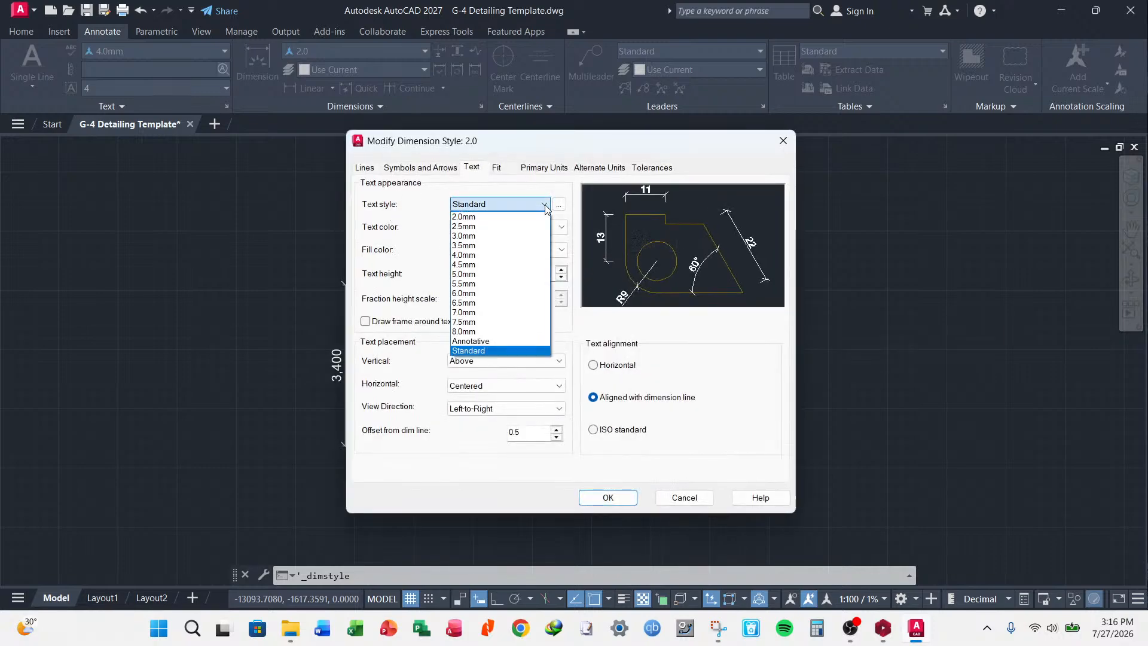
click(512, 218)
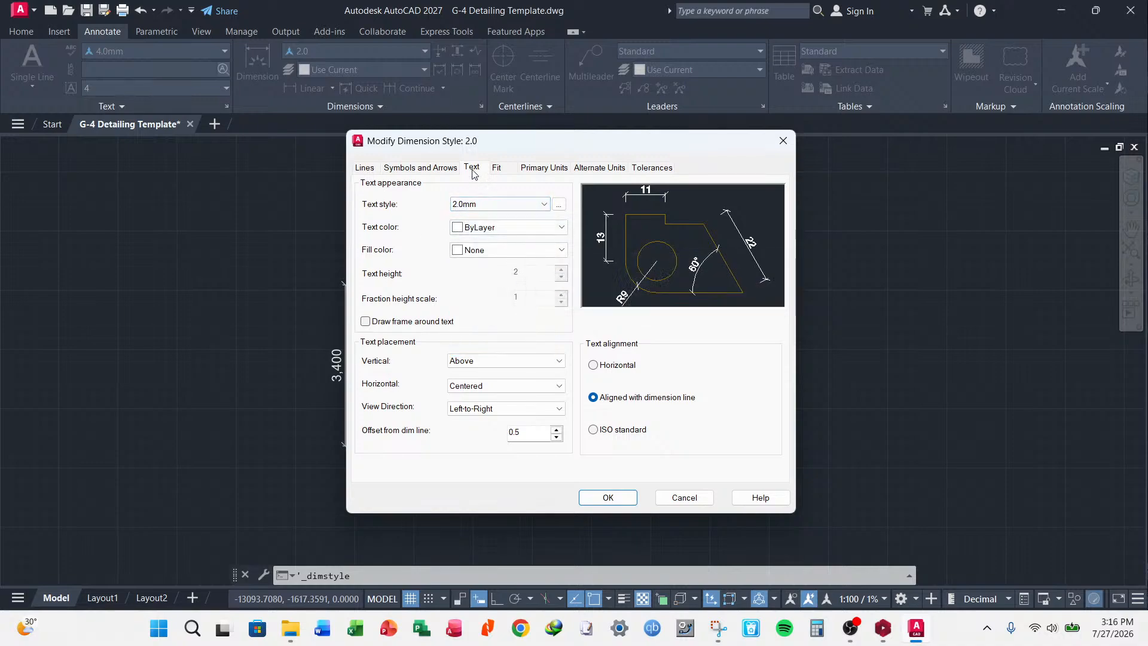
- Save the changes to dimension style 2.0 and close the Dimension Style Manager
click(607, 498)
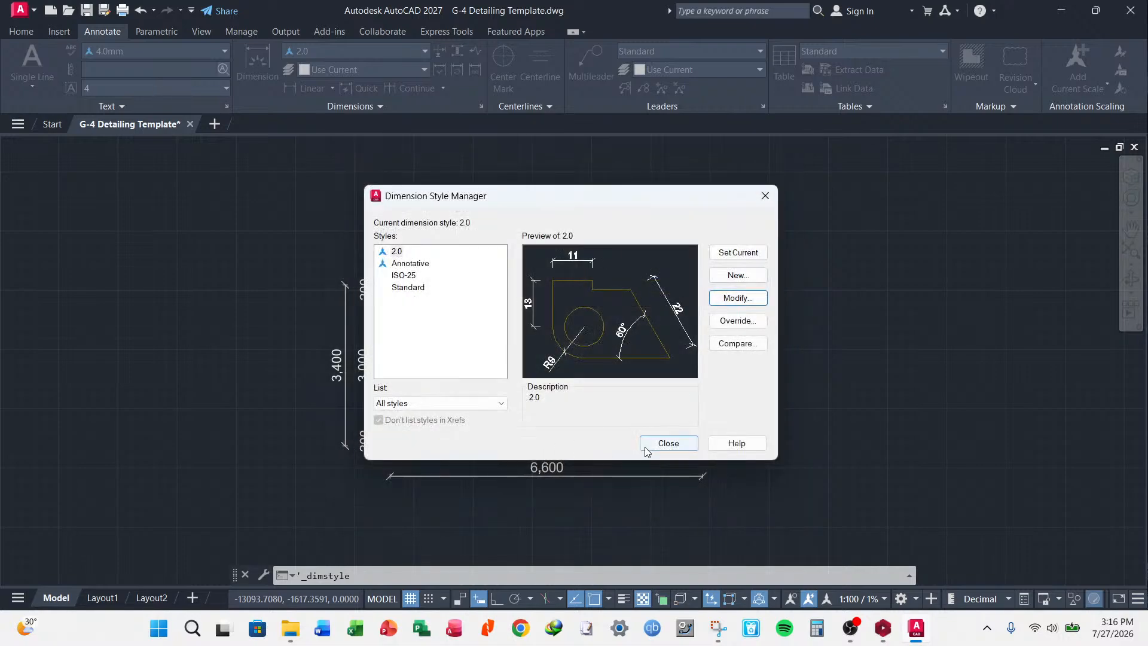
click(667, 442)
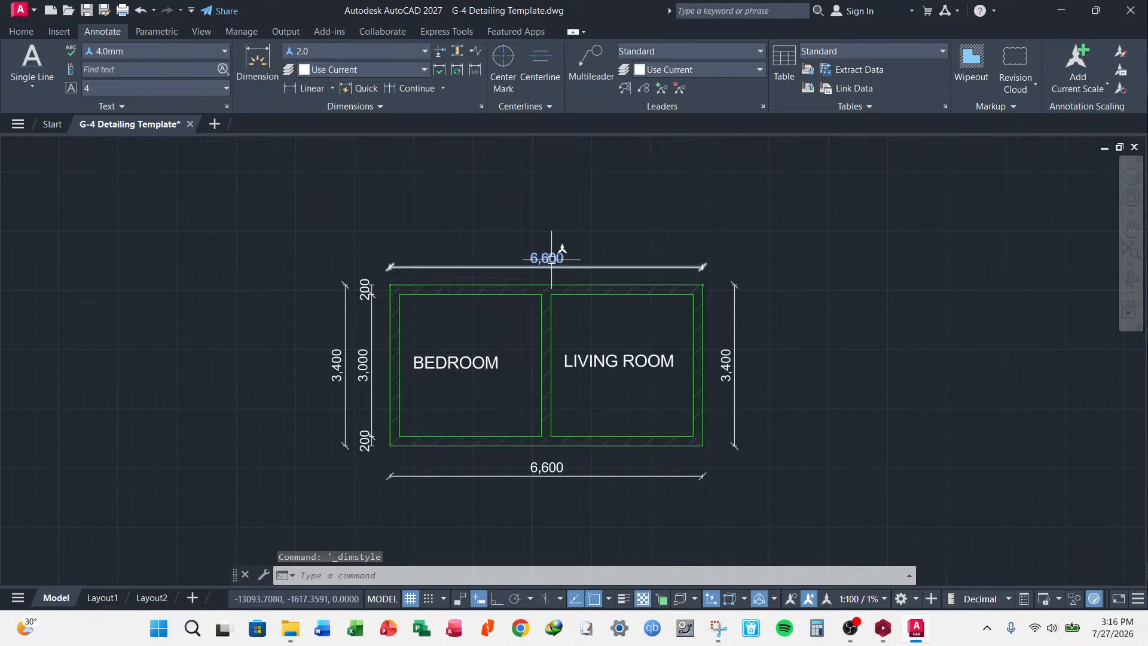
key(Escape)
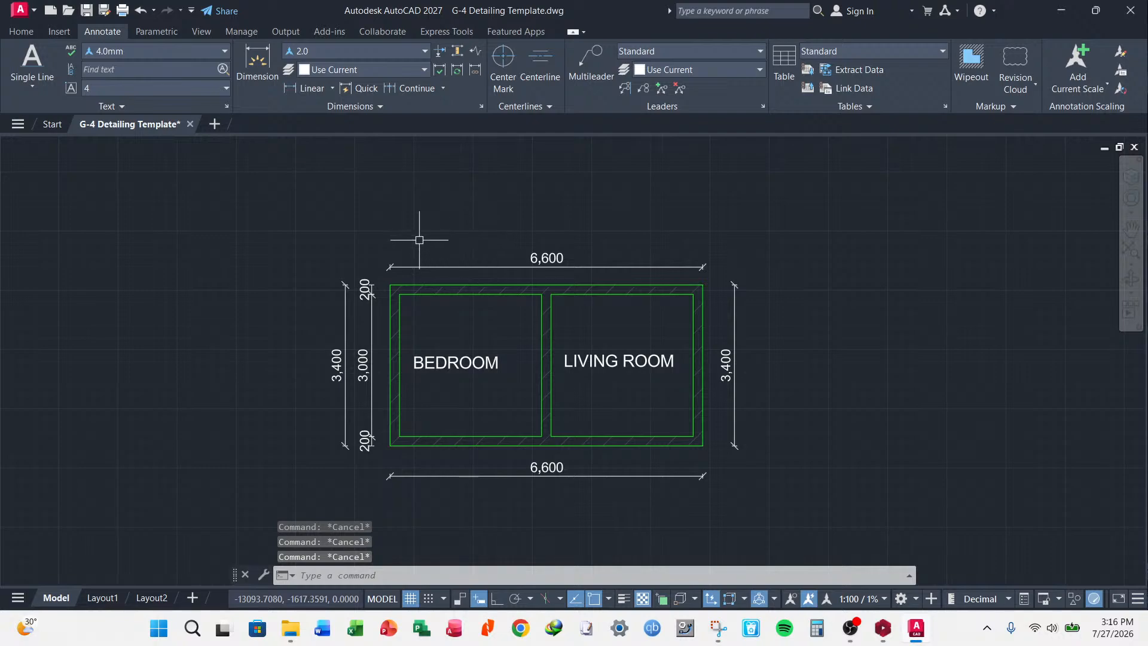
- Examine the dimensioned two-room plan at several magnifications to check the dimension text against the room labels
scroll(473, 256, down, 3)
scroll(520, 248, up, 5)
scroll(476, 239, down, 4)
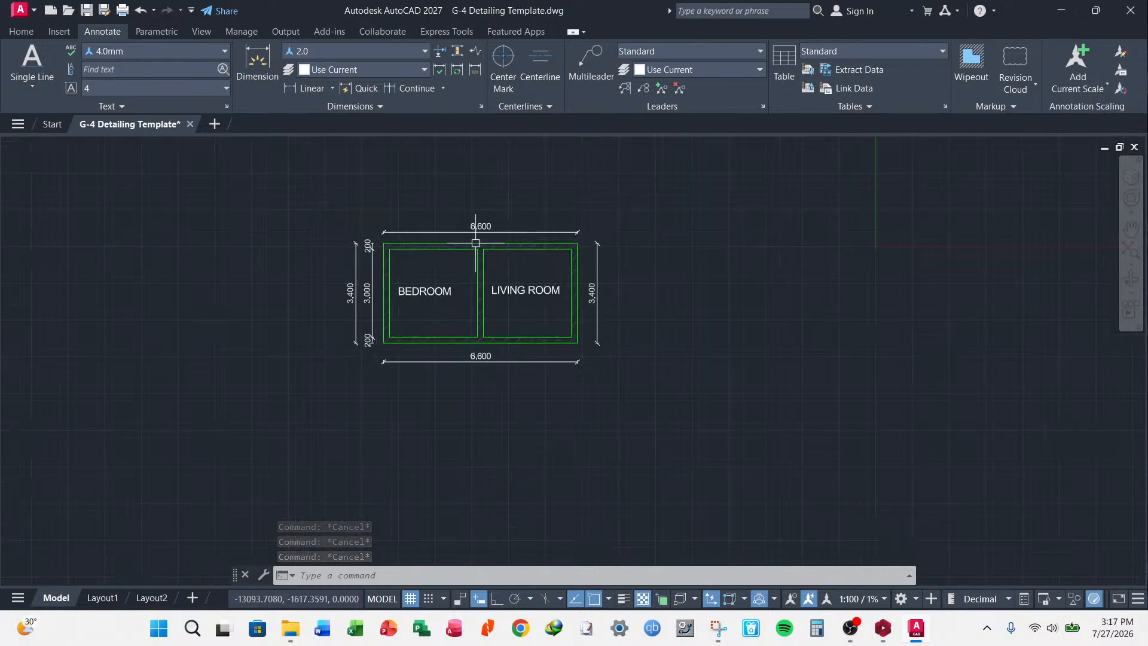
scroll(466, 253, up, 4)
scroll(465, 253, down, 2)
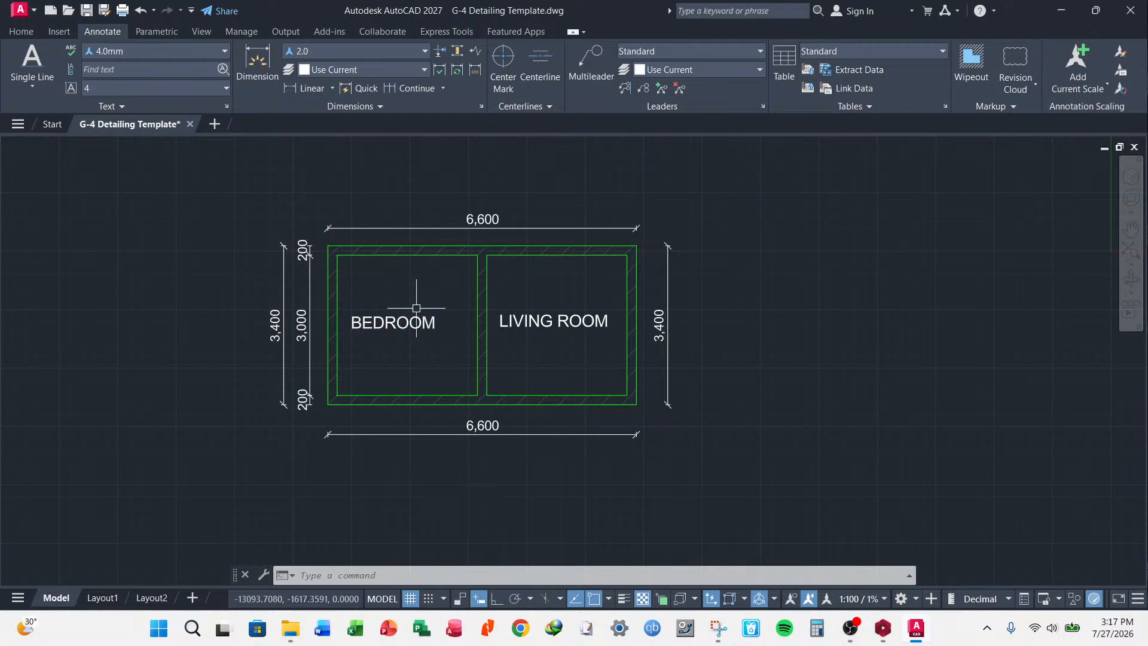
scroll(451, 269, down, 5)
scroll(453, 283, up, 3)
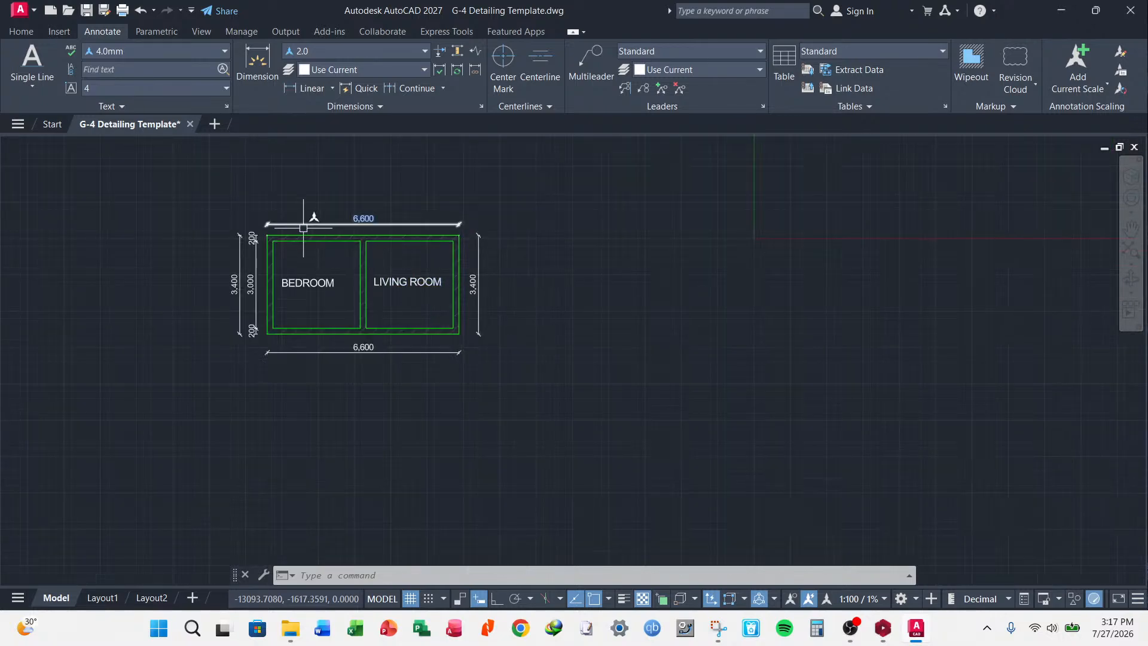
key(Escape)
key(Escape)
key(Escape)
click(177, 191)
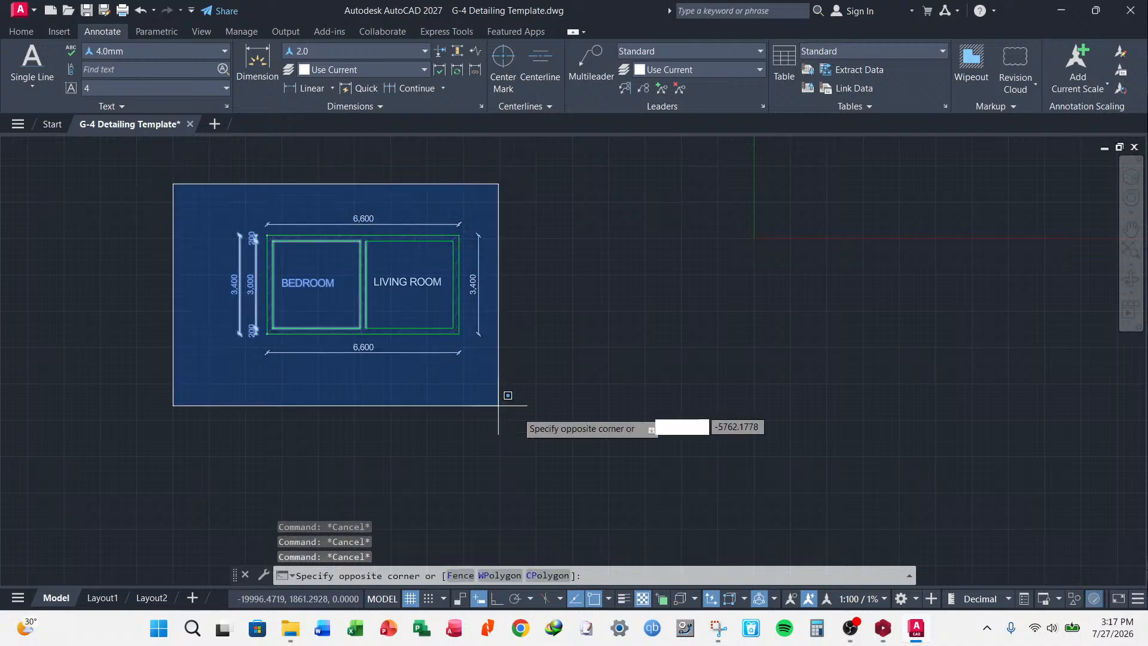
click(619, 361)
key(Escape)
- Copy the complete two-room plan with its labels and dimensions to the empty area beyond the living-room side of the original
click(150, 182)
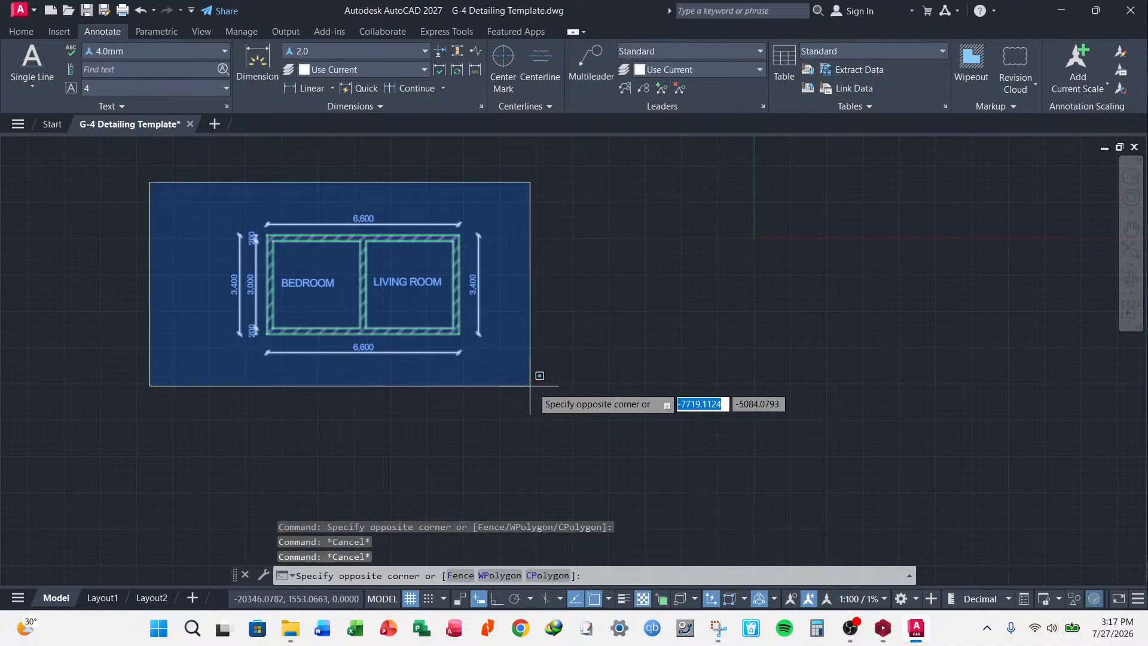
click(538, 391)
right_click(589, 261)
click(647, 386)
click(373, 283)
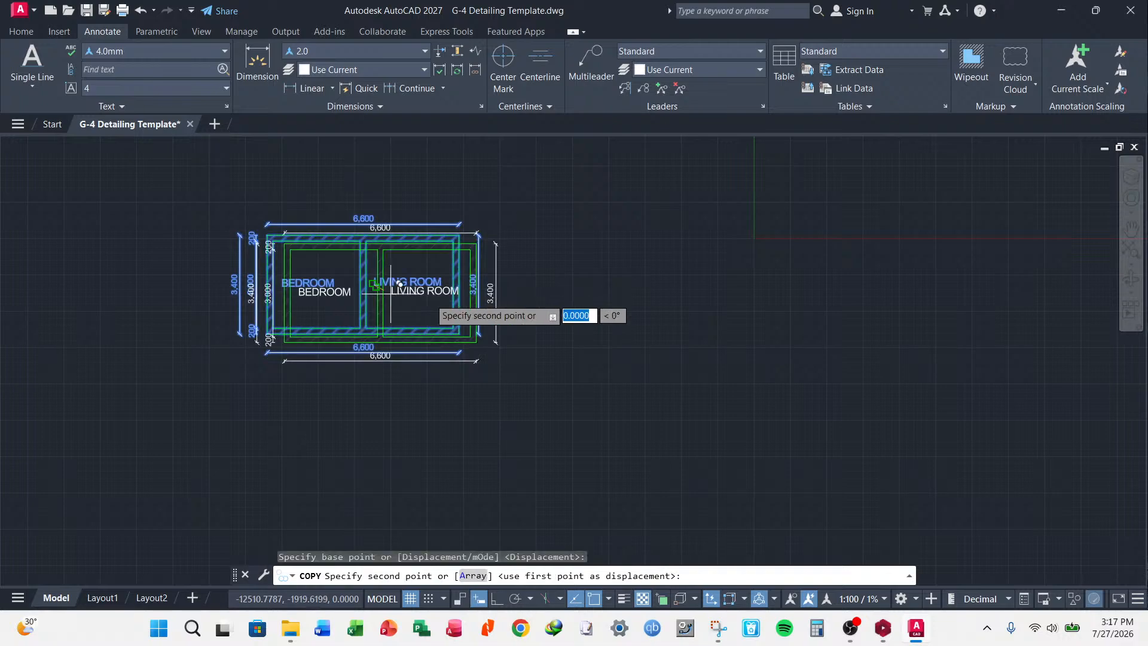
click(722, 276)
key(Escape)
key(Escape)
key(Escape)
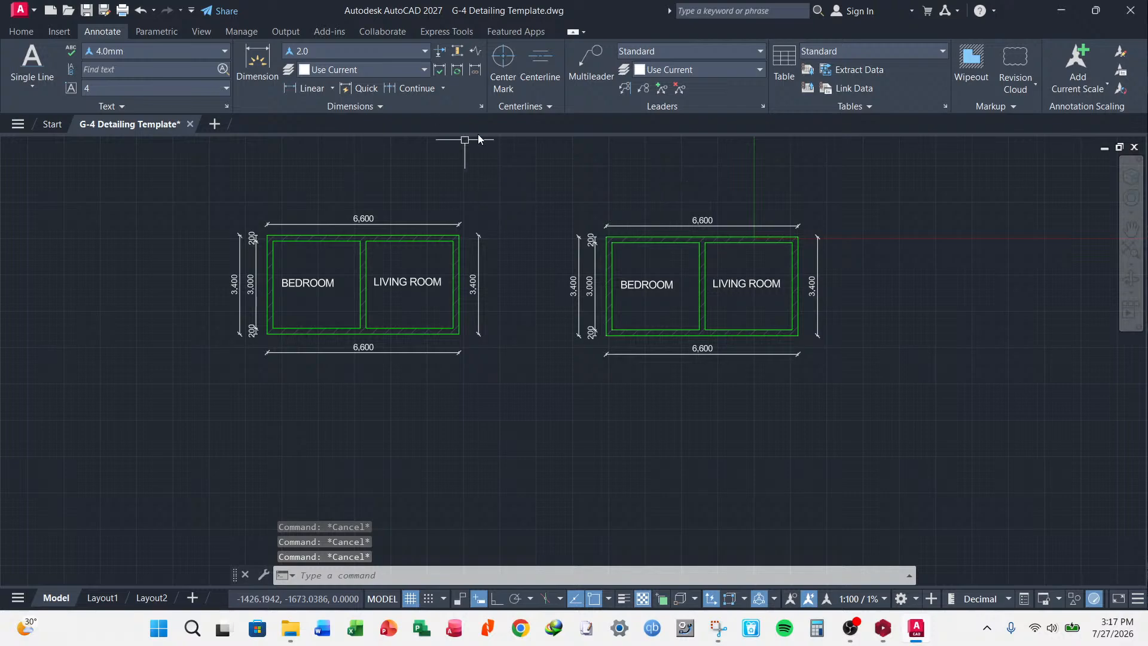
- Check the text settings of dimension style 2.0, and delete the ISO-25 dimension style
middle_drag(499, 266, 472, 320)
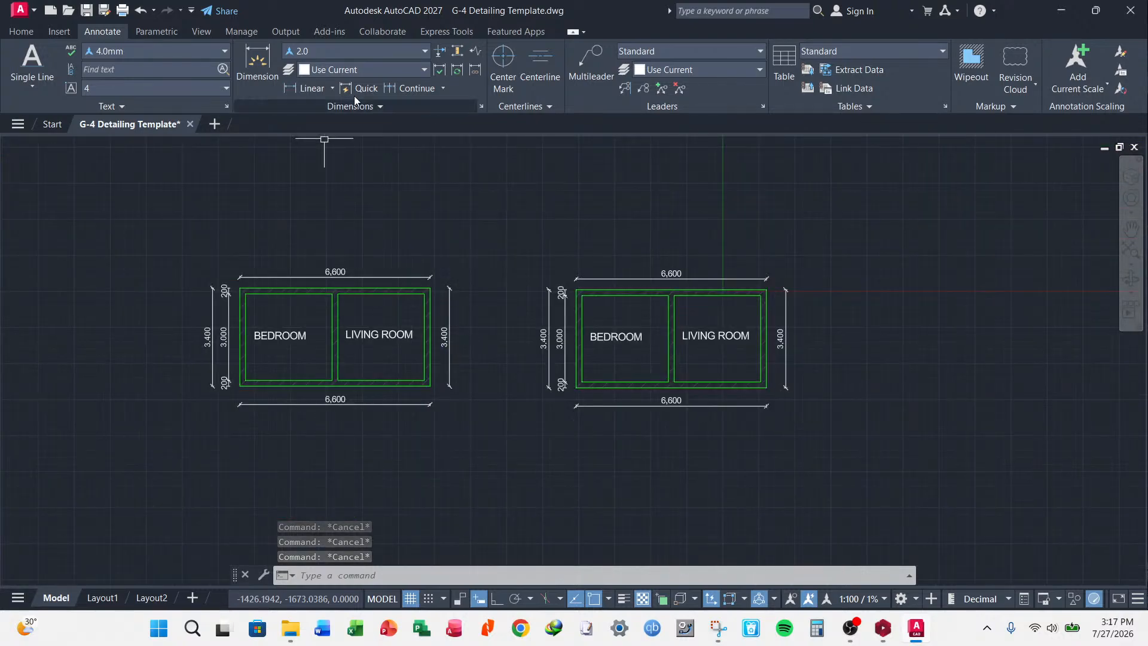
click(481, 106)
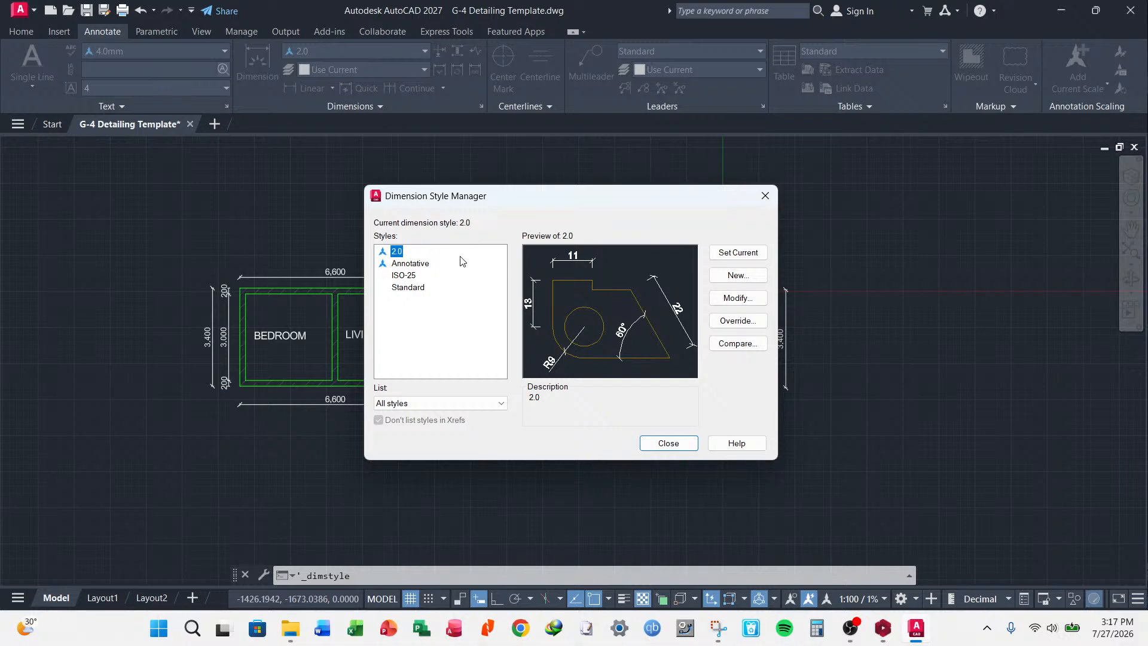
click(737, 298)
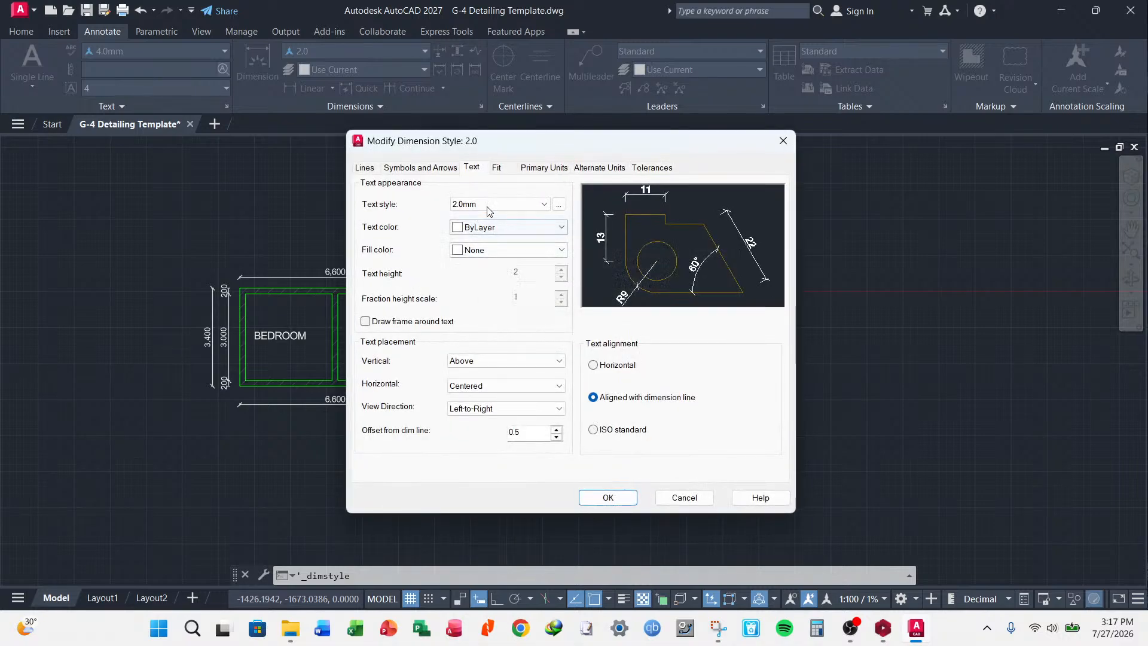
click(694, 498)
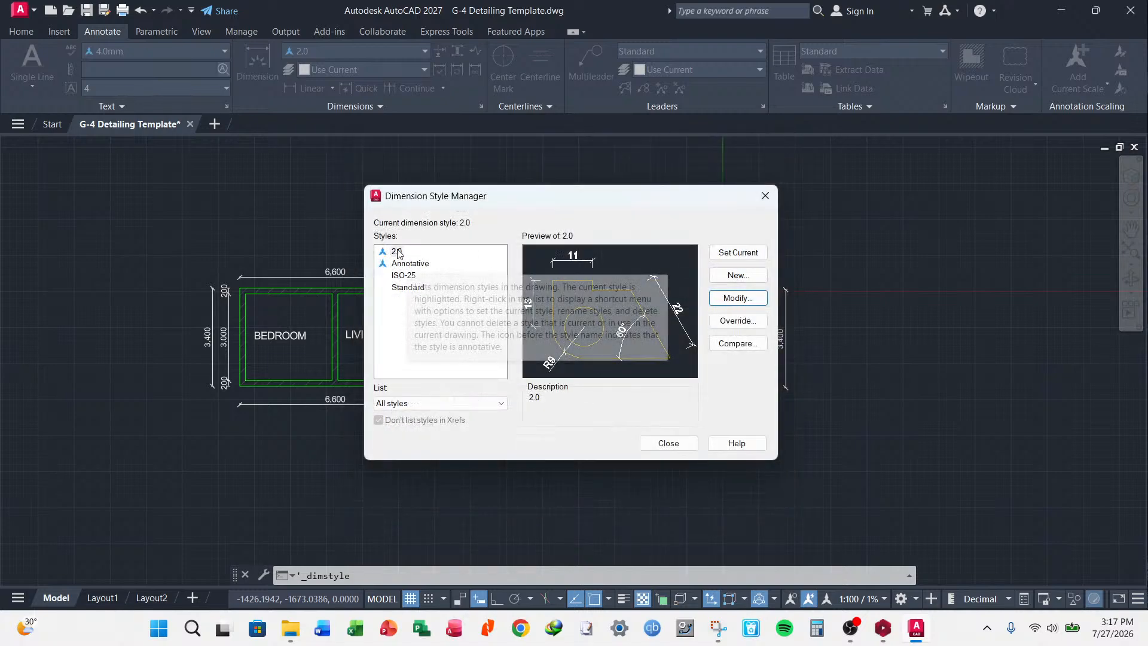
click(406, 277)
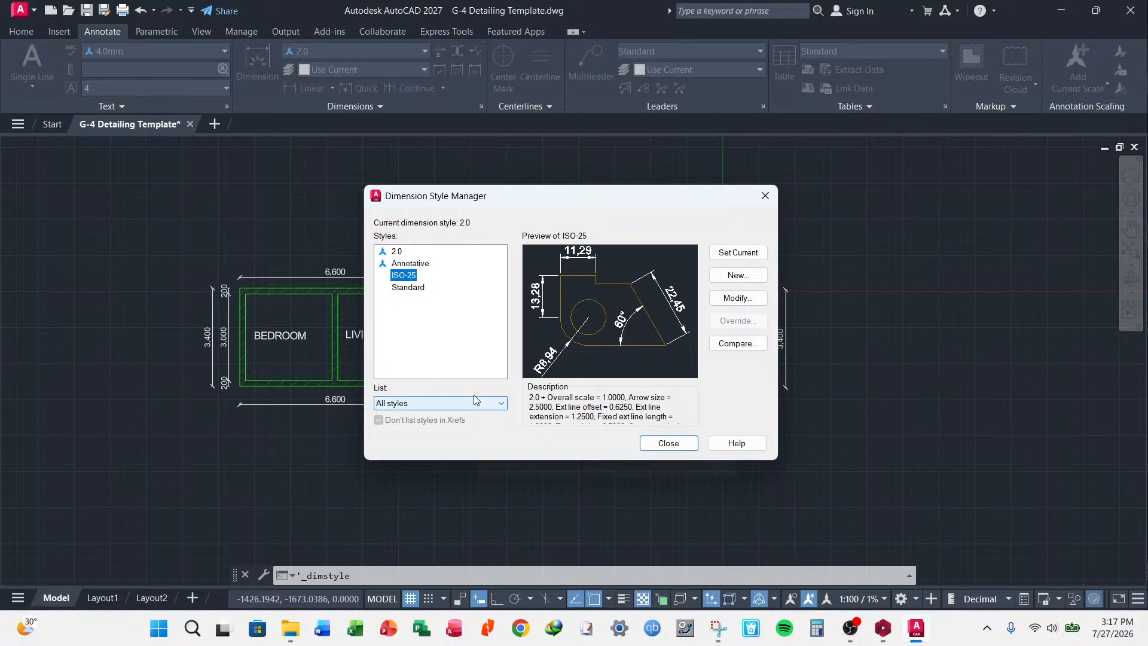
right_click(411, 277)
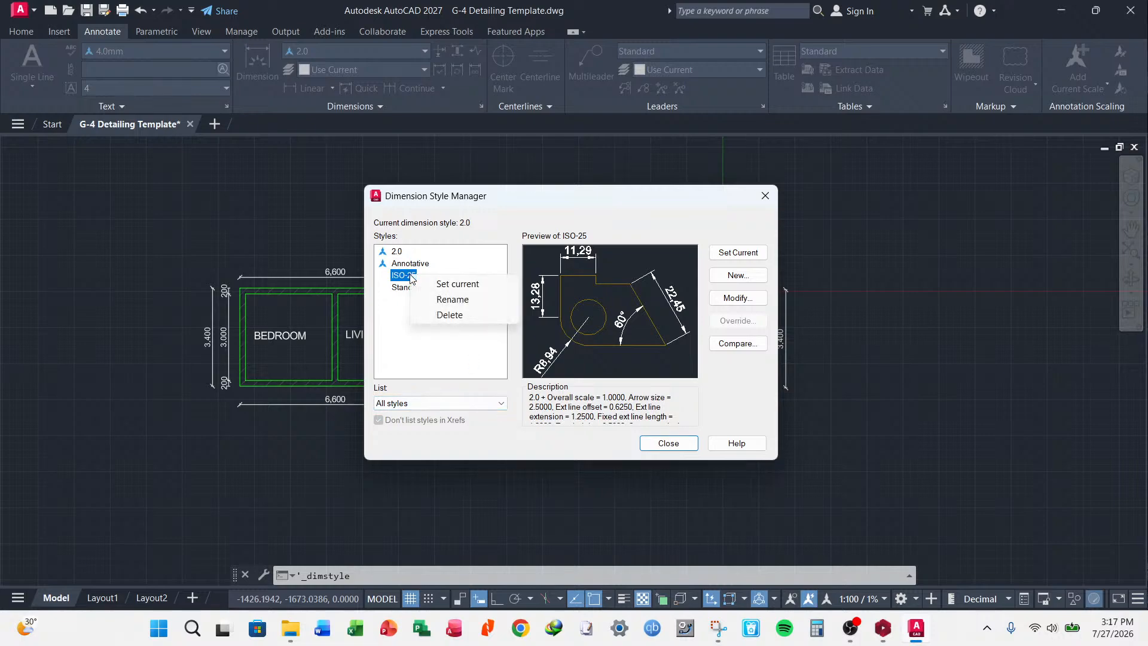
click(449, 315)
click(666, 322)
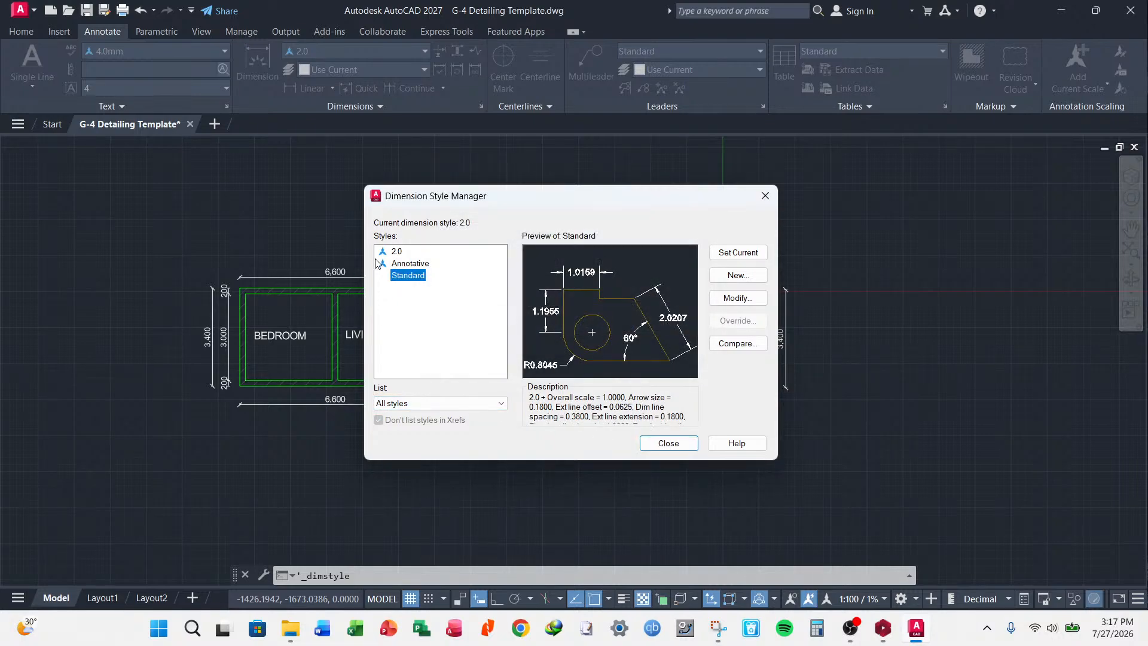
- Create a new annotative dimension style named 2.5mm for all dimensions, based on style 2.0
click(397, 252)
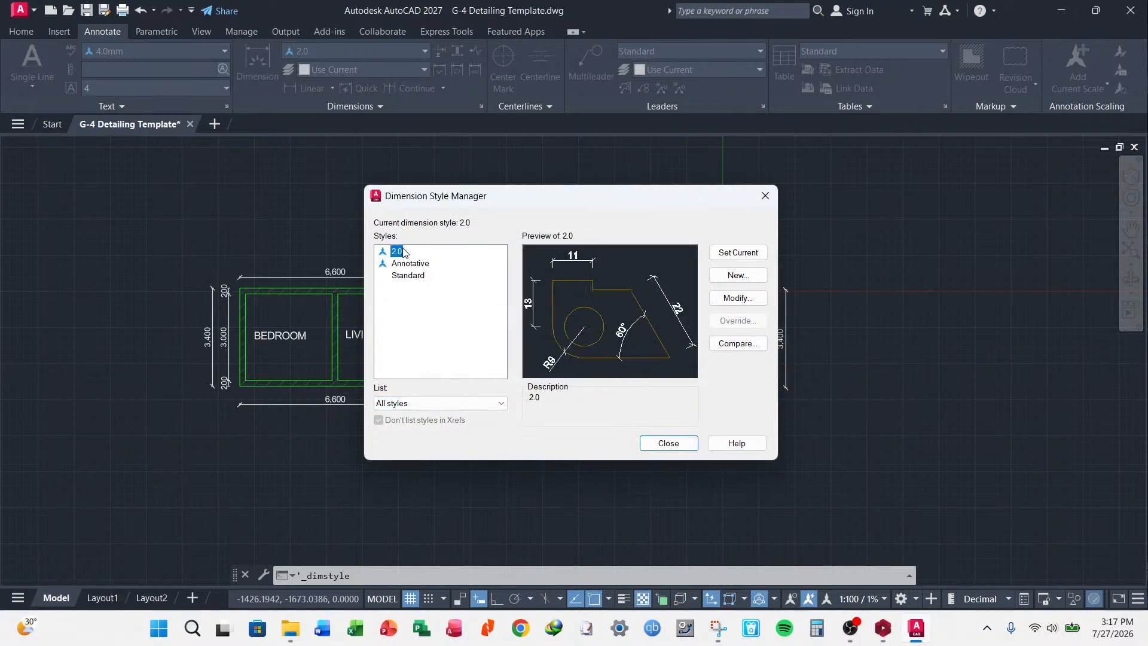
click(735, 297)
click(684, 497)
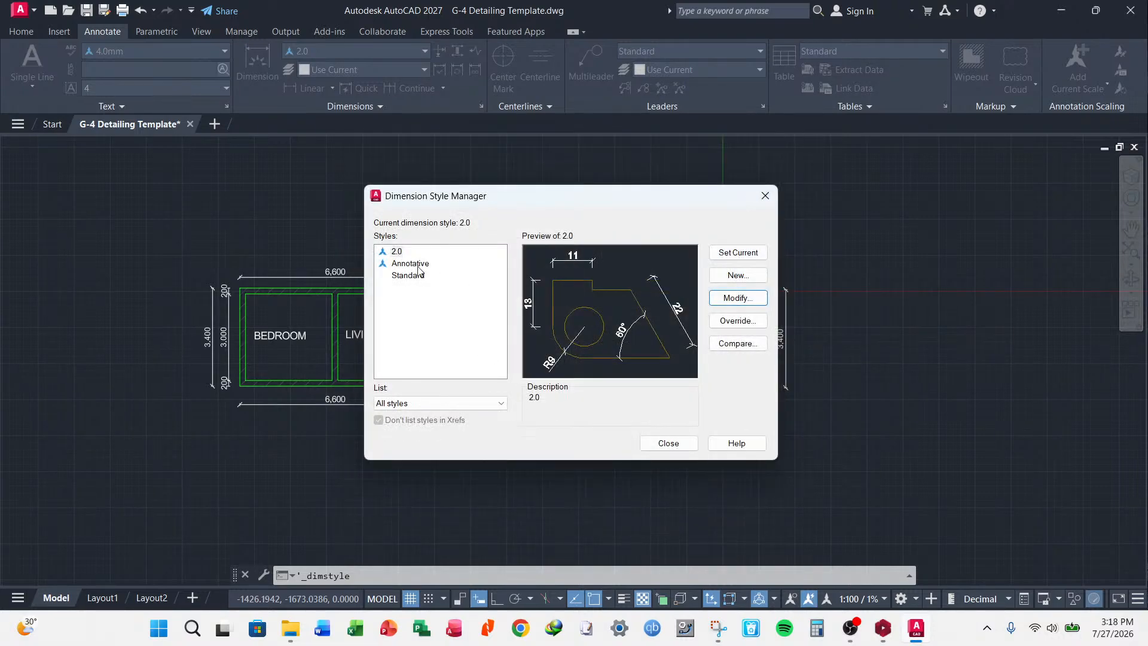
click(736, 275)
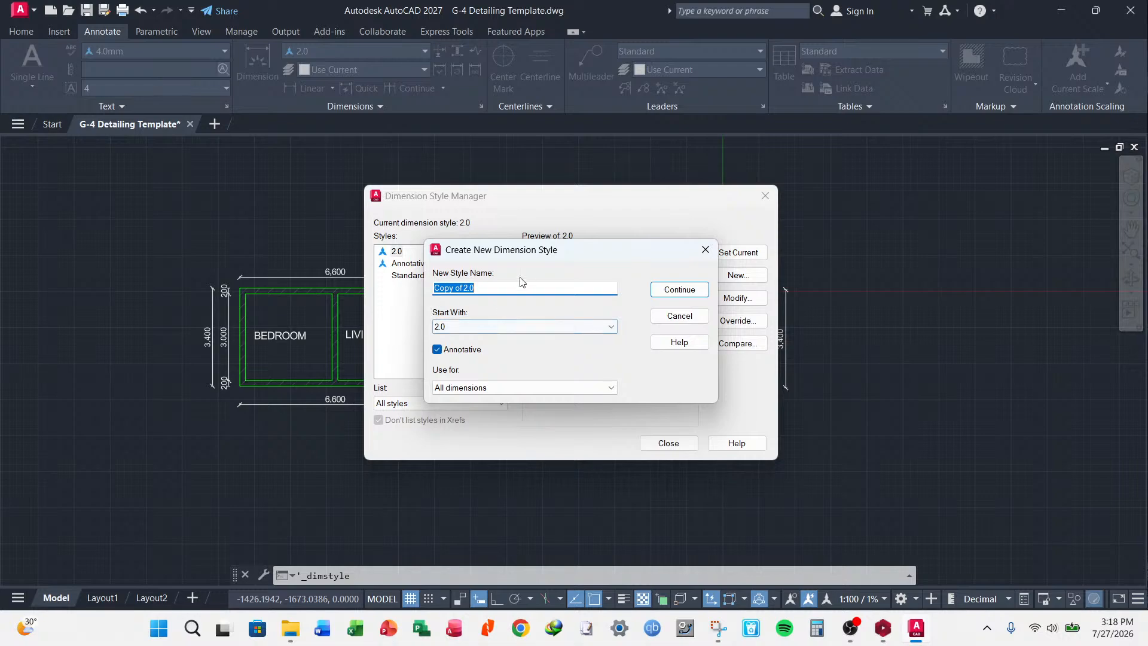
text(2.5mm)
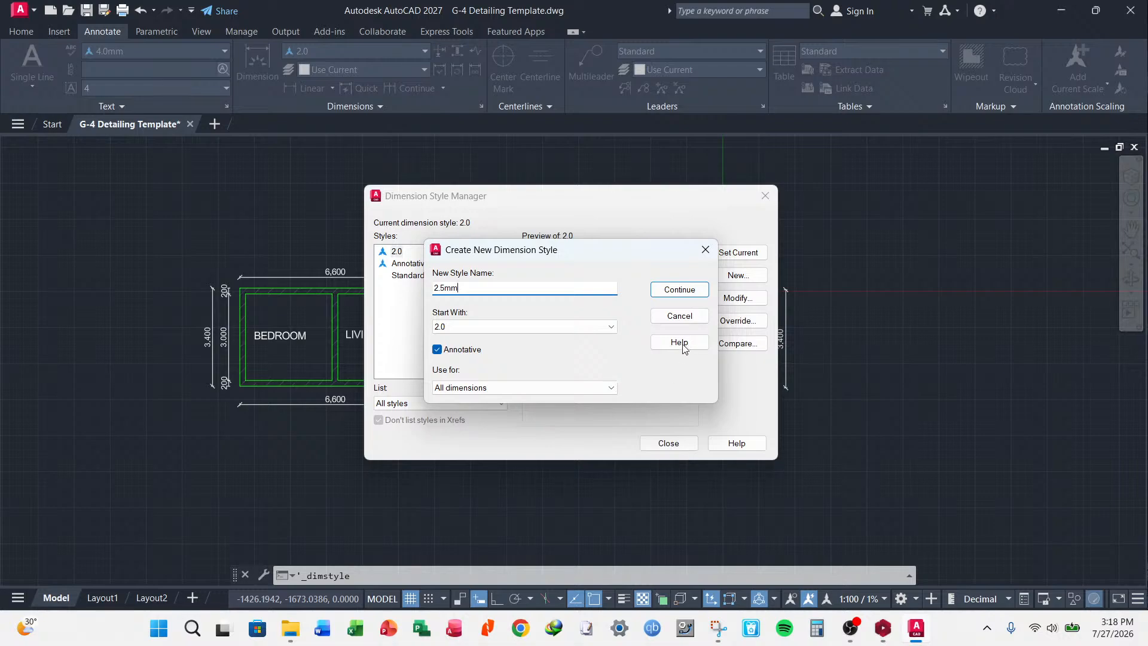
click(678, 293)
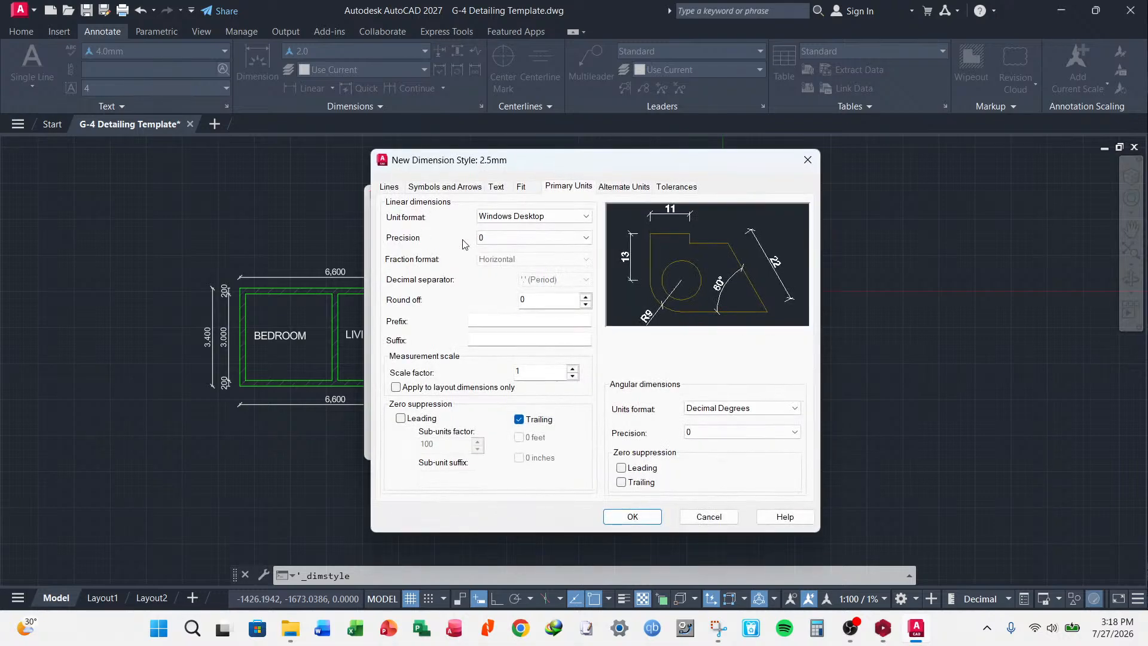
- Assign the 2.5mm text style to the new 2.5mm dimension style
click(496, 187)
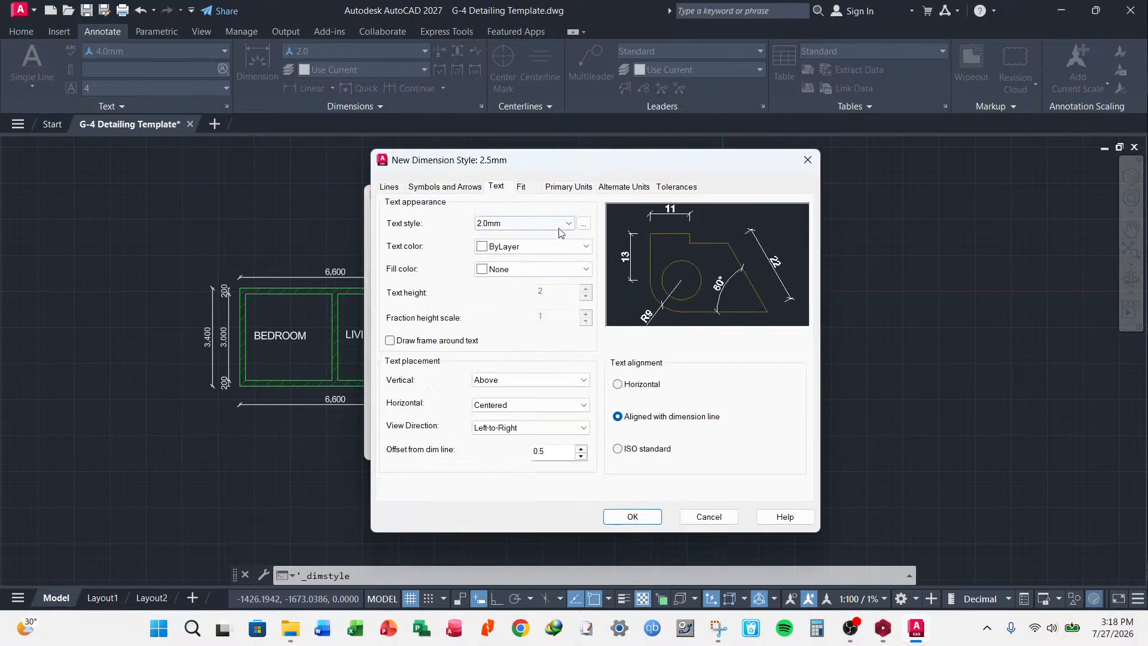
click(562, 224)
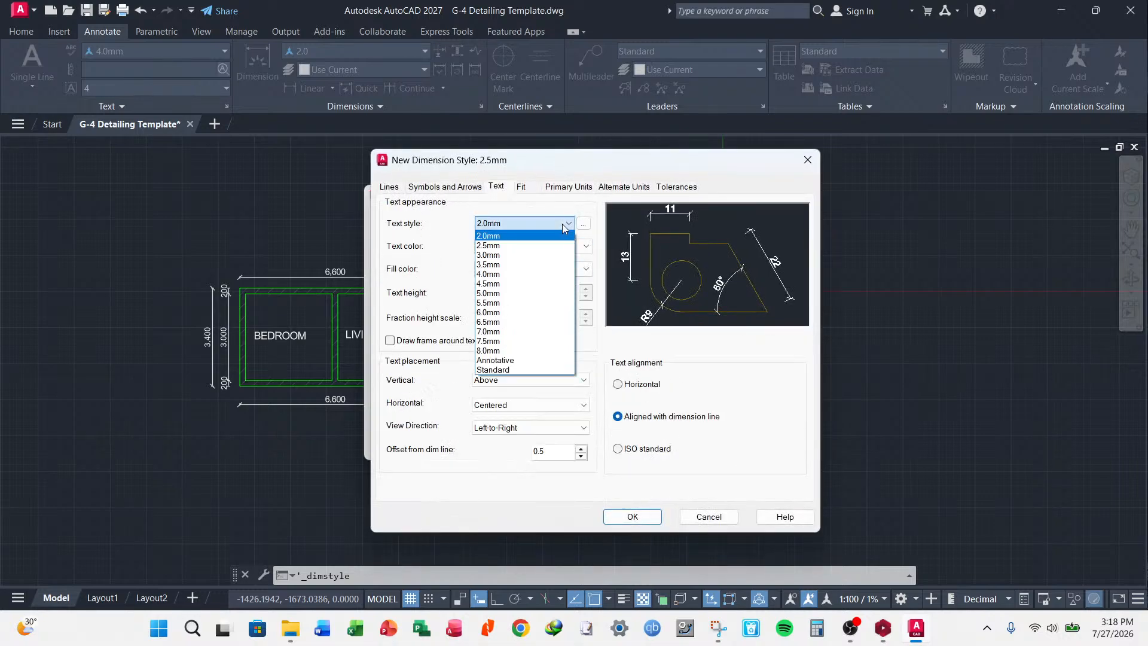
click(516, 248)
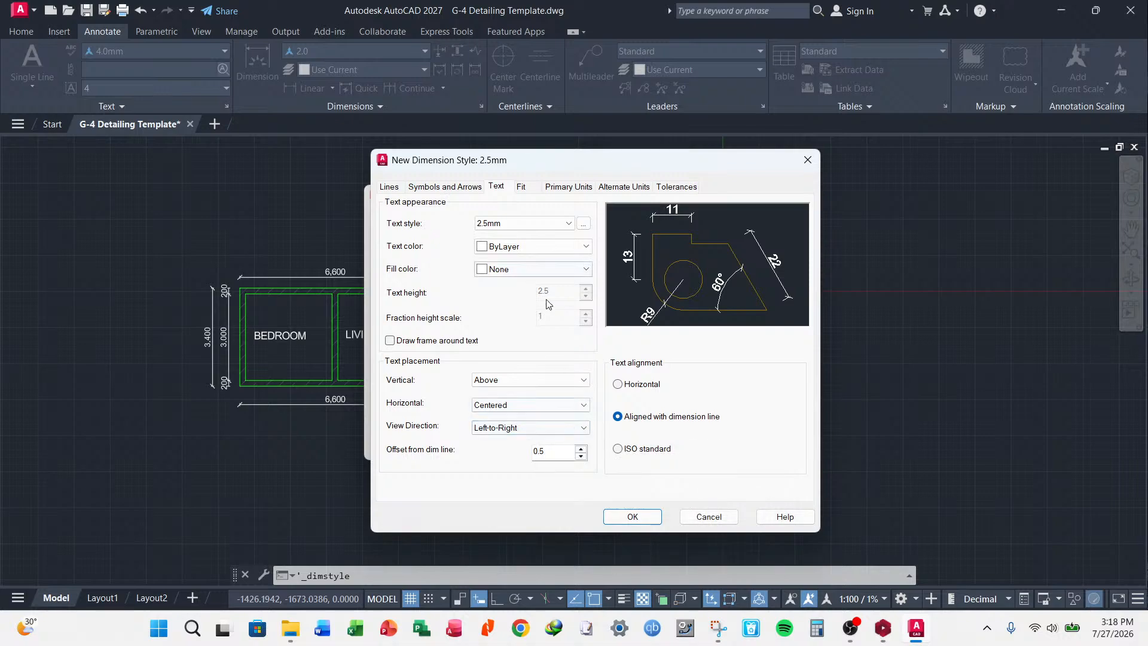
- Set the 2.5mm dimension style's arrow size, center mark size and linear jog height factor to 2
click(468, 188)
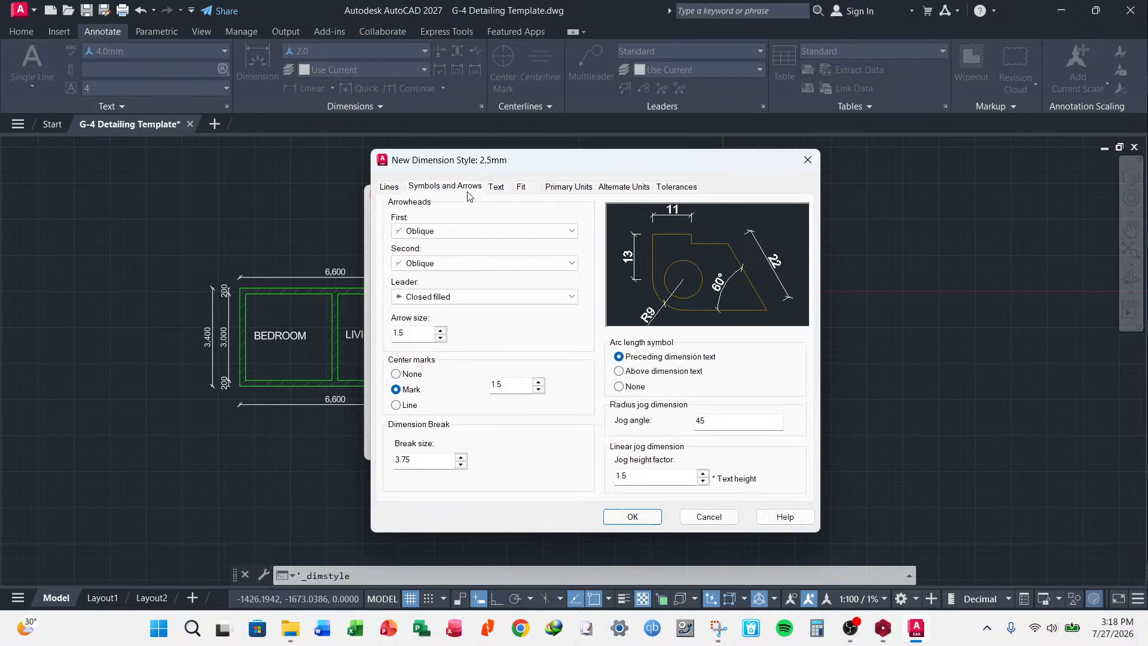
click(415, 334)
drag(506, 385, 450, 402)
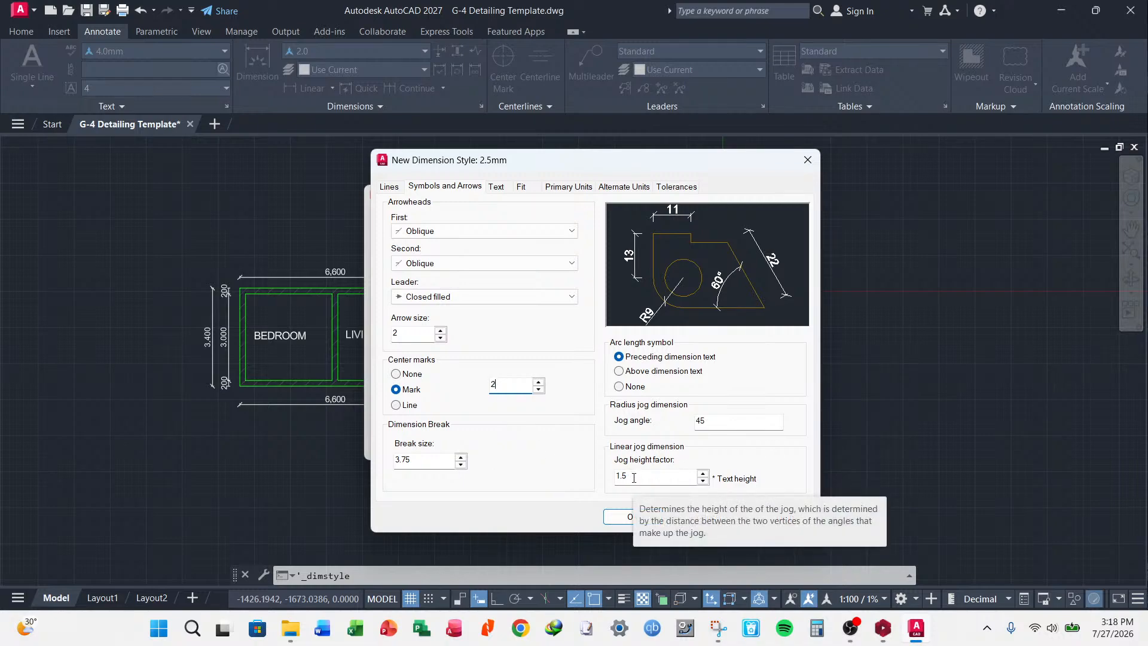
drag(634, 477, 613, 481)
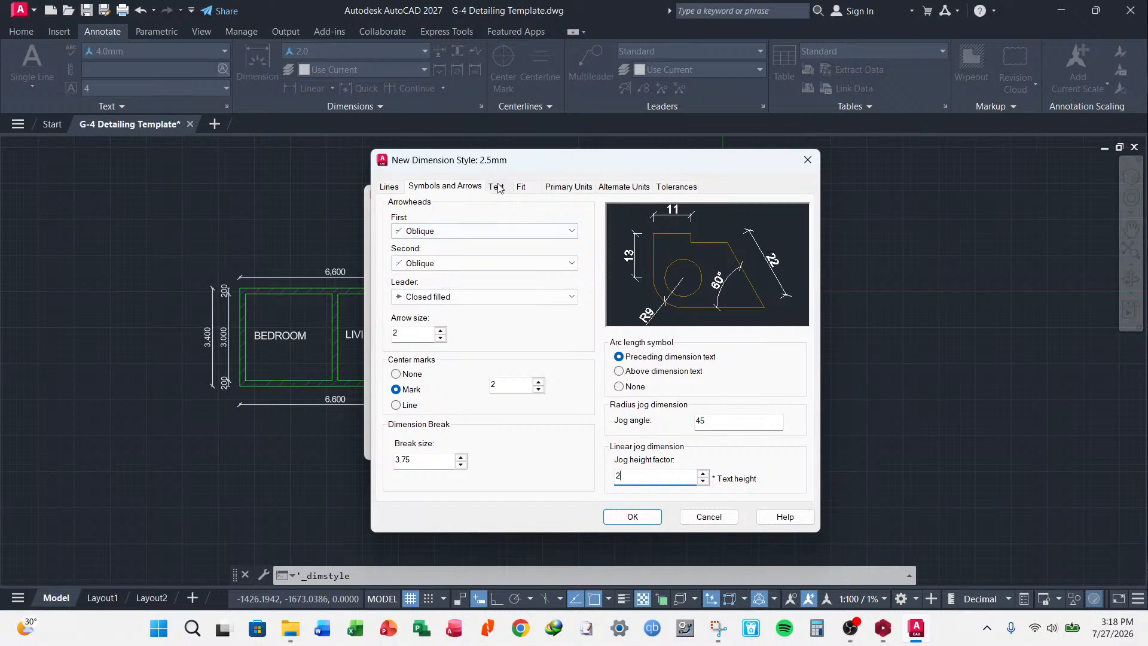
- Set the 2.5mm style's text offset from the dimension line to 1
click(497, 187)
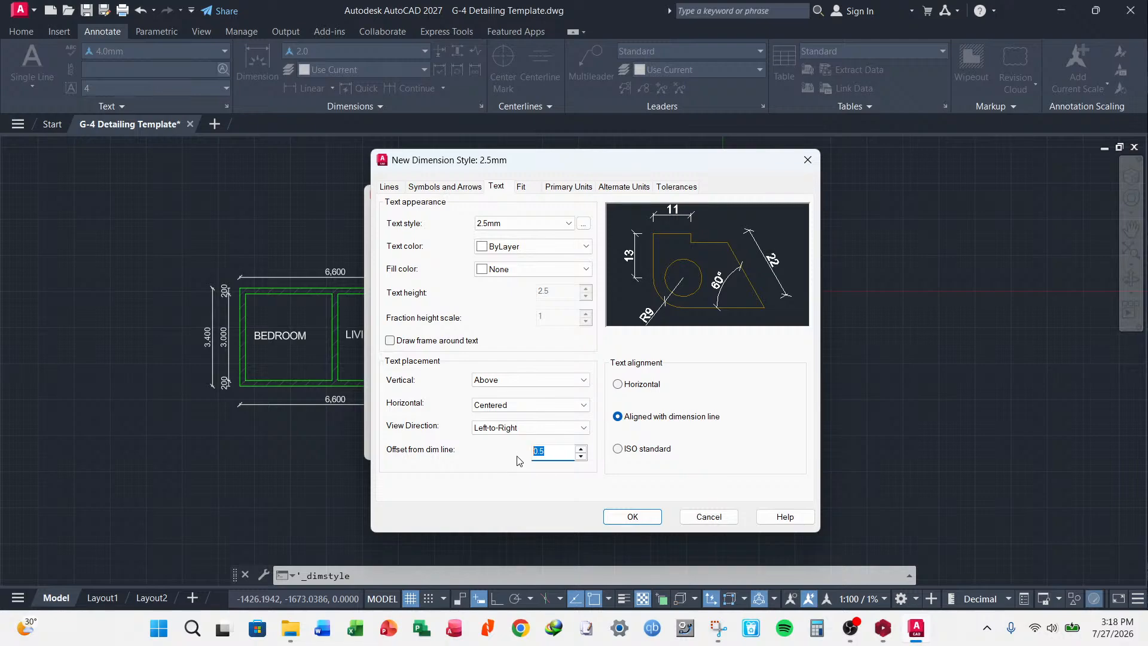
click(459, 188)
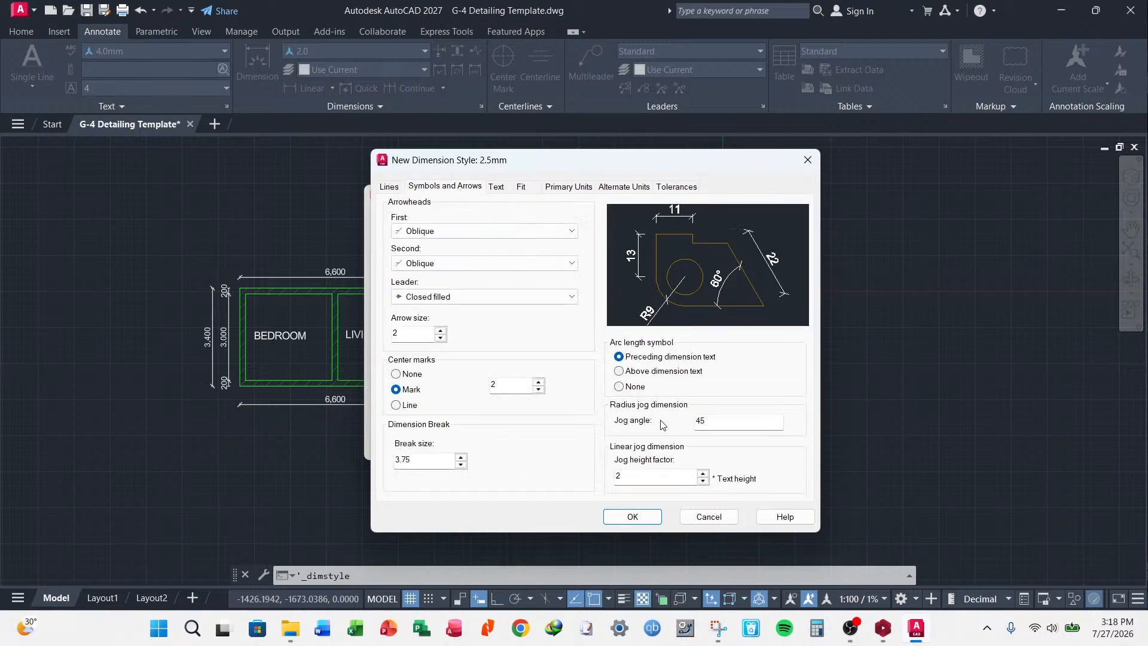
click(508, 189)
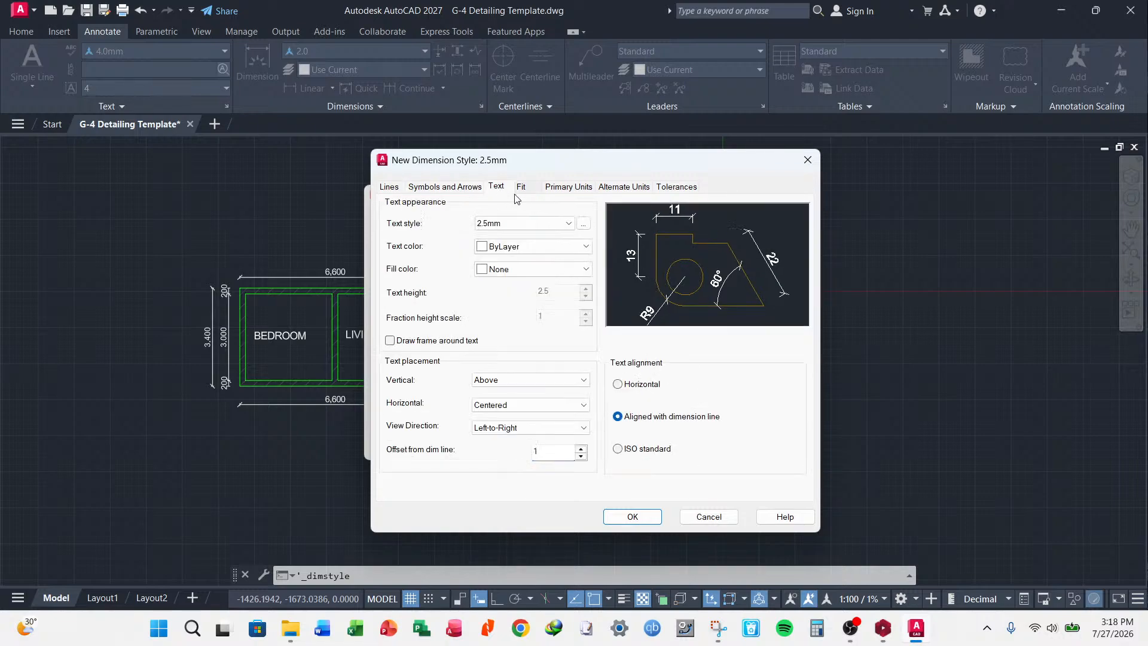
- Set the extension lines' extension beyond the dimension lines, origin offset and fixed length to 1, and save the 2.5mm style
click(388, 187)
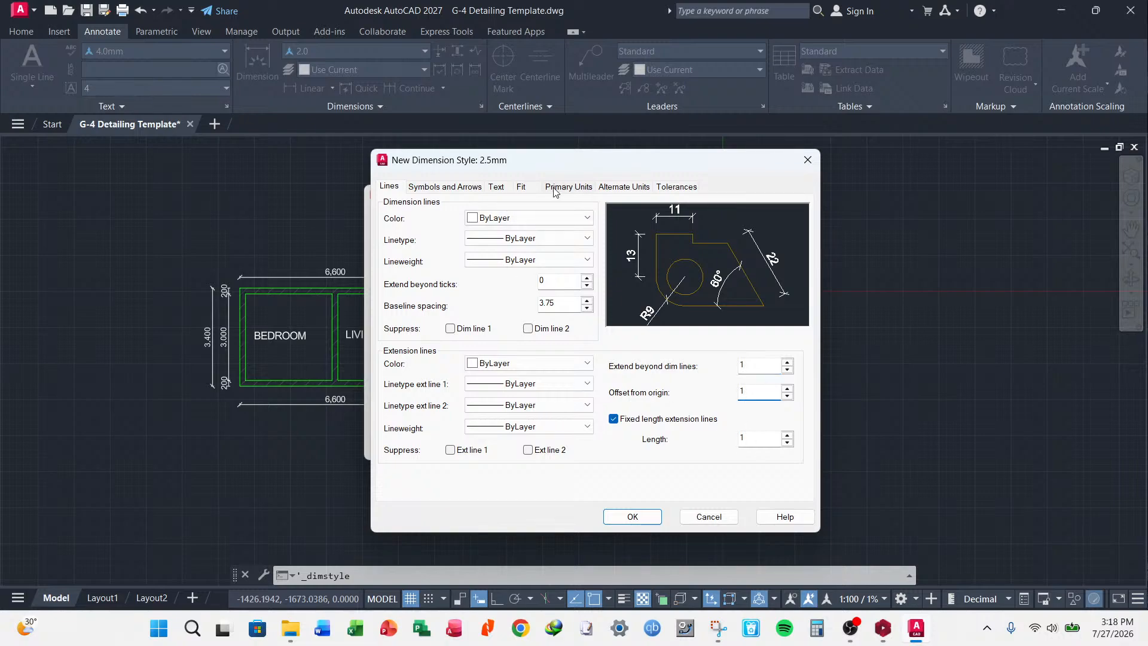
click(522, 187)
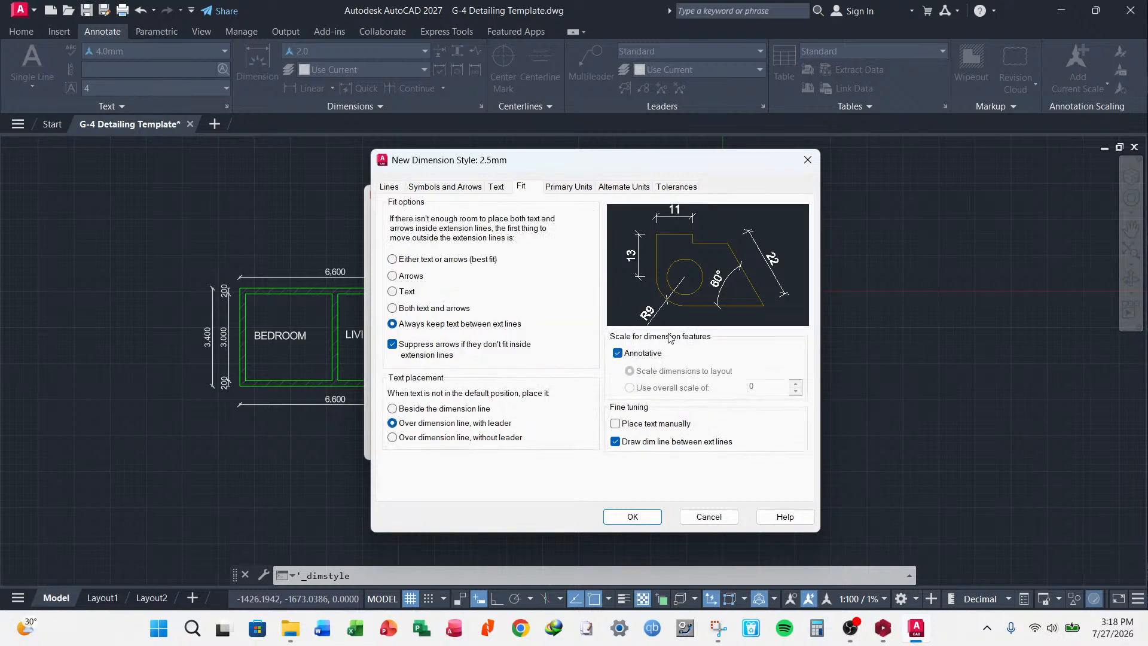
click(646, 515)
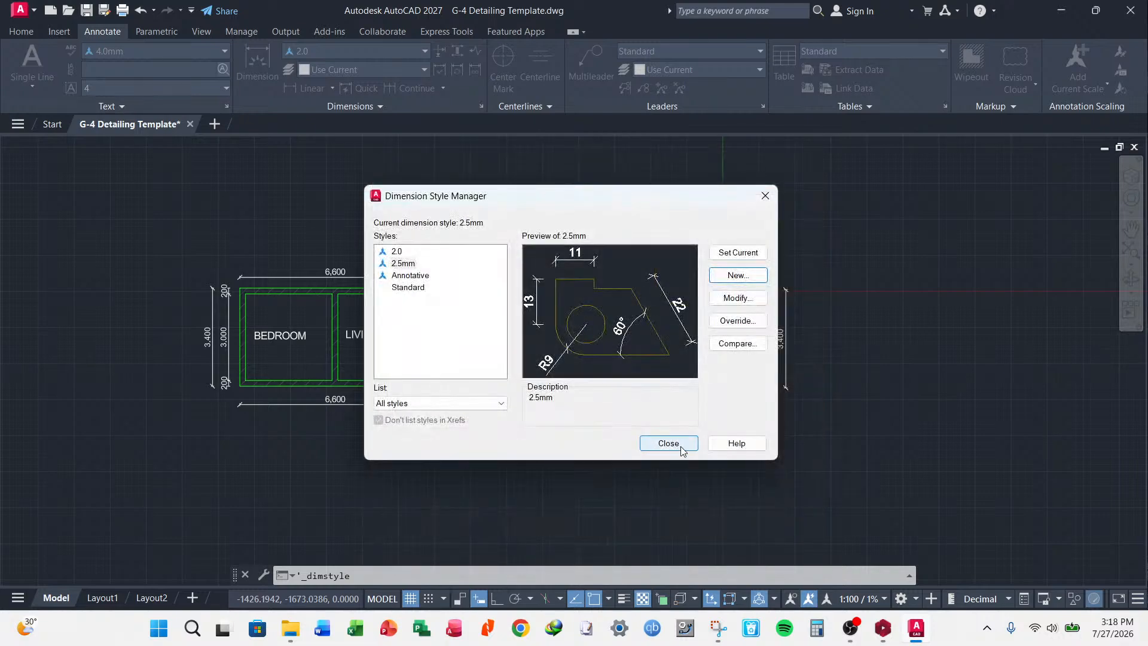
- Review the text settings of dimension style 2.0 without changing them
click(396, 251)
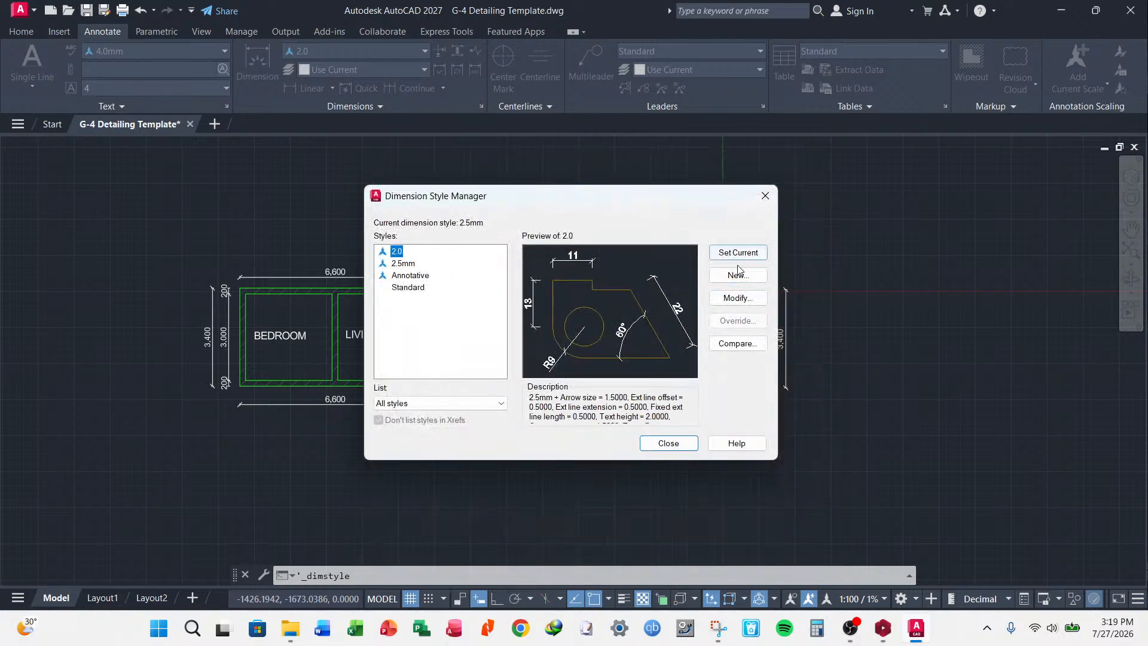
click(738, 298)
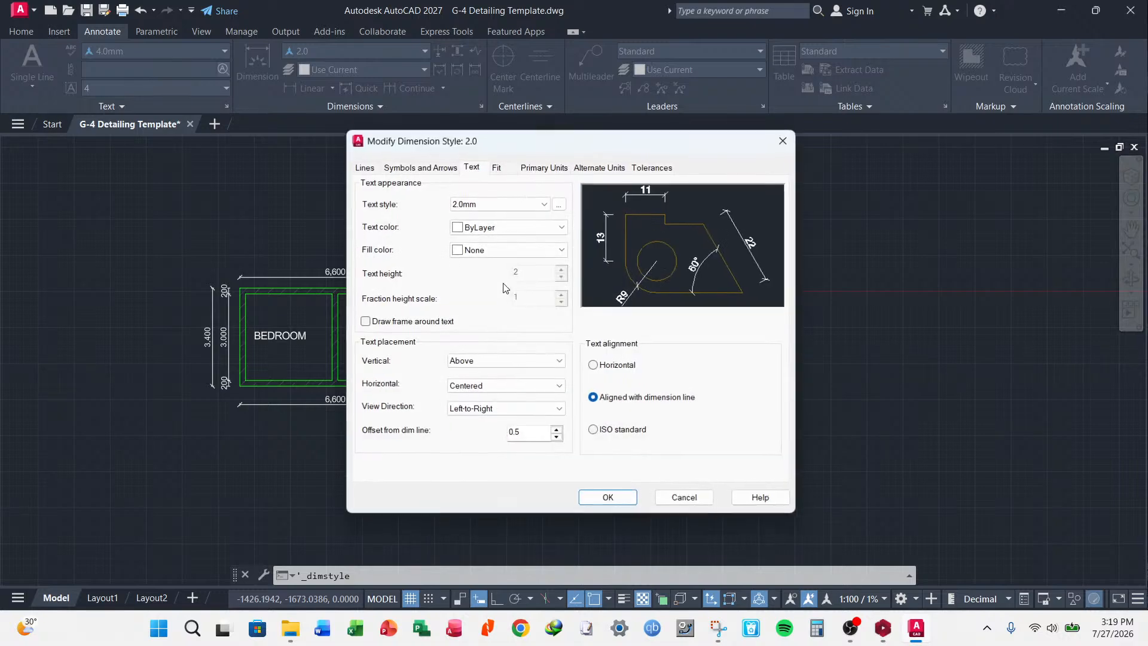
click(684, 498)
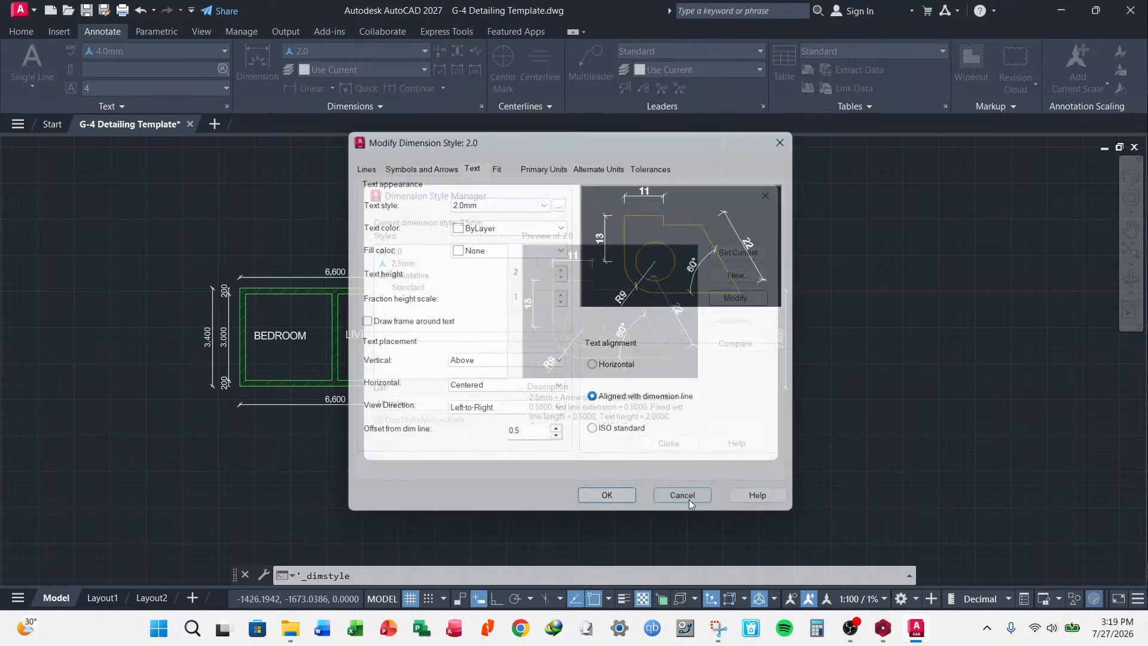
- Rename dimension style 2.0 as 2.0mm and close the style manager
right_click(397, 252)
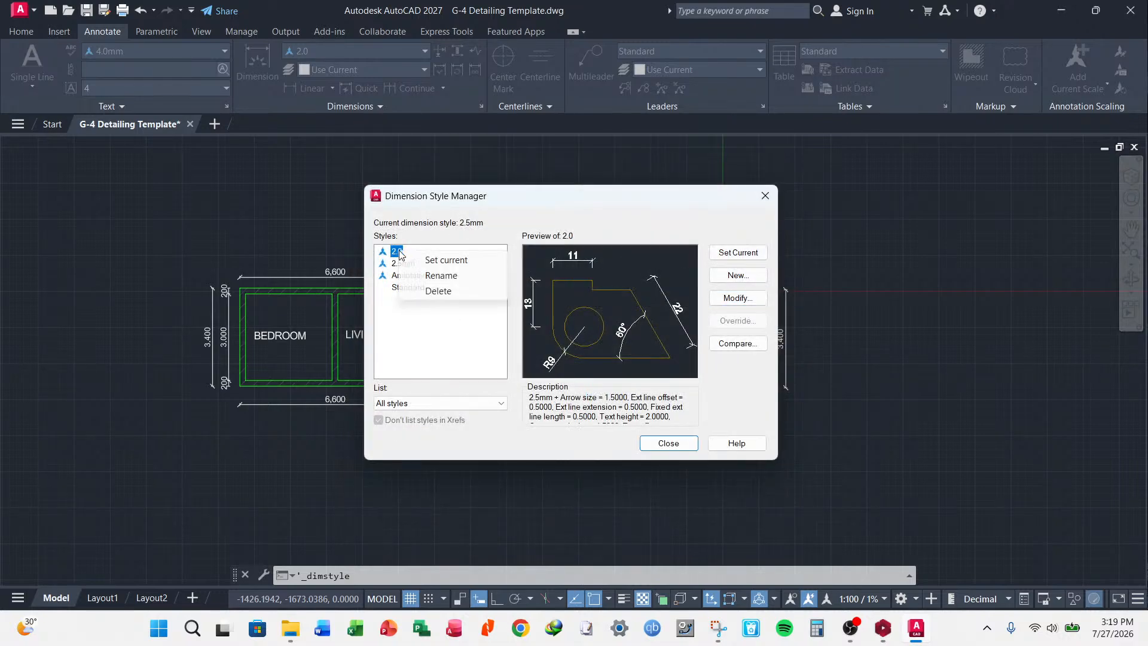
click(440, 275)
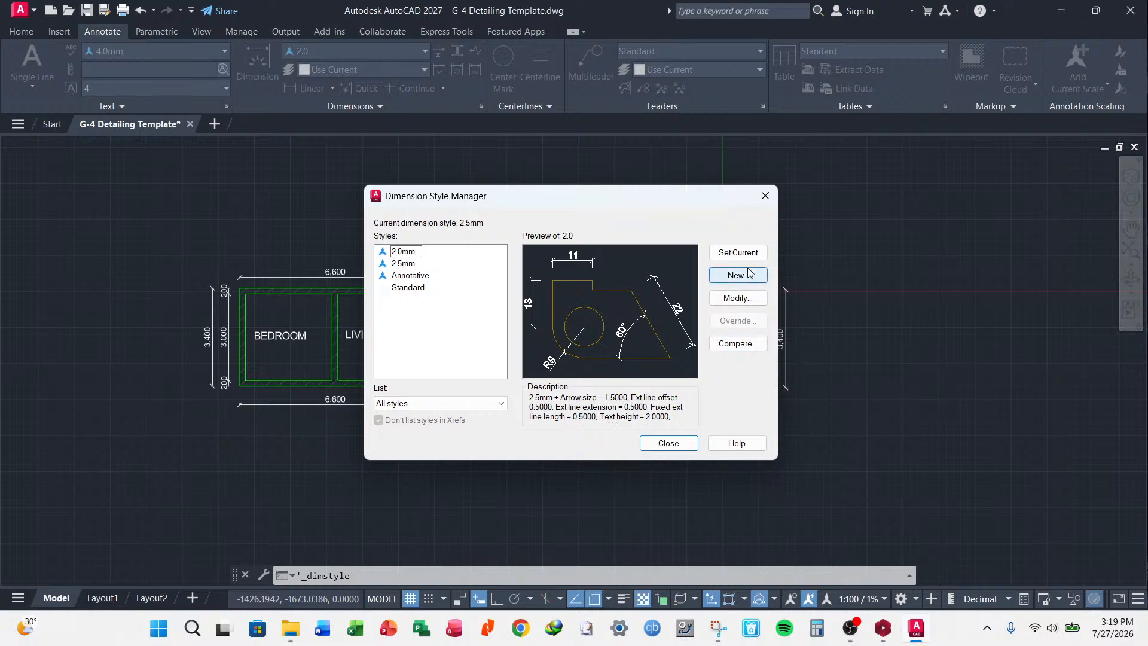
key(Return)
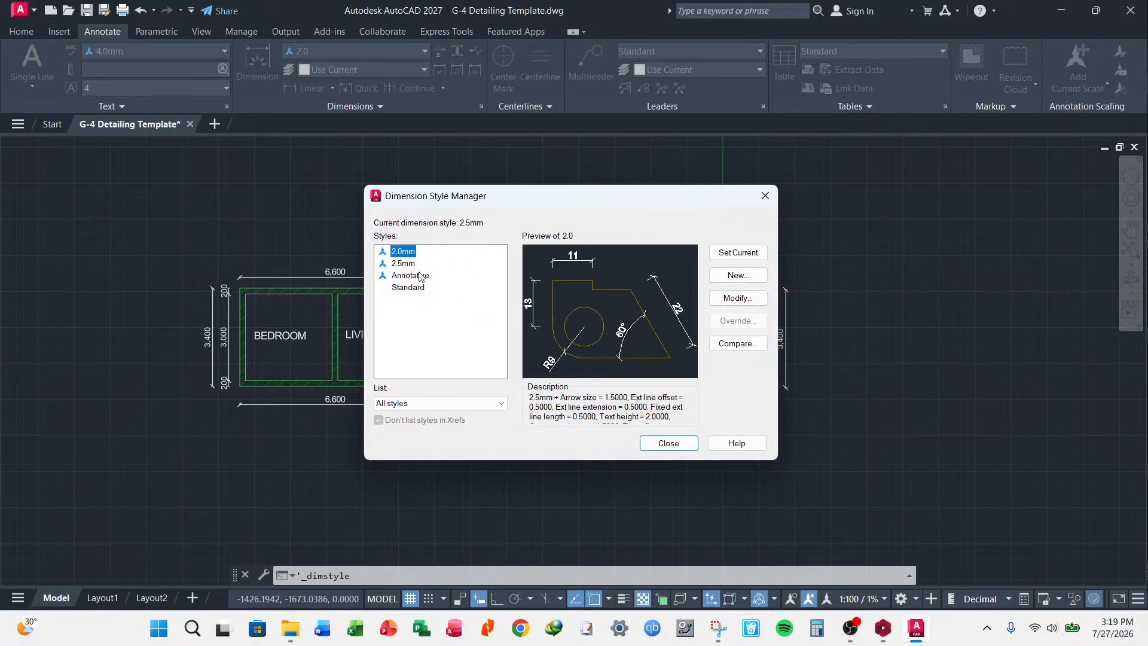
click(668, 442)
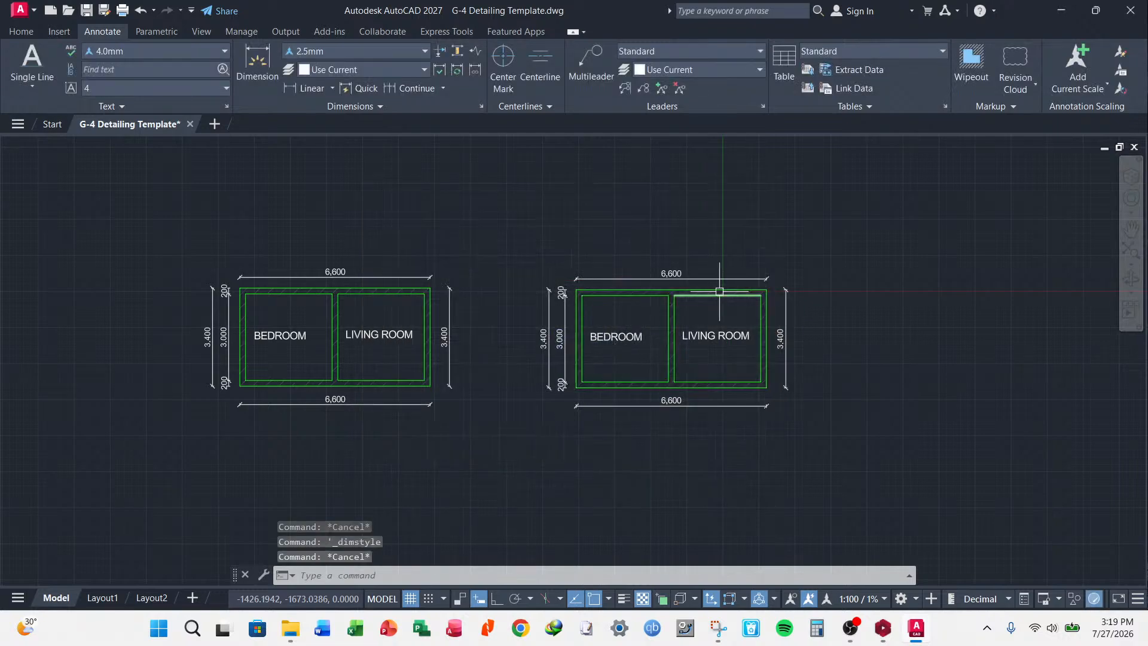
- Apply the 2.5mm dimension style to all dimensions around the second two-room plan, the copy beside the original
scroll(719, 291, up, 2)
click(707, 237)
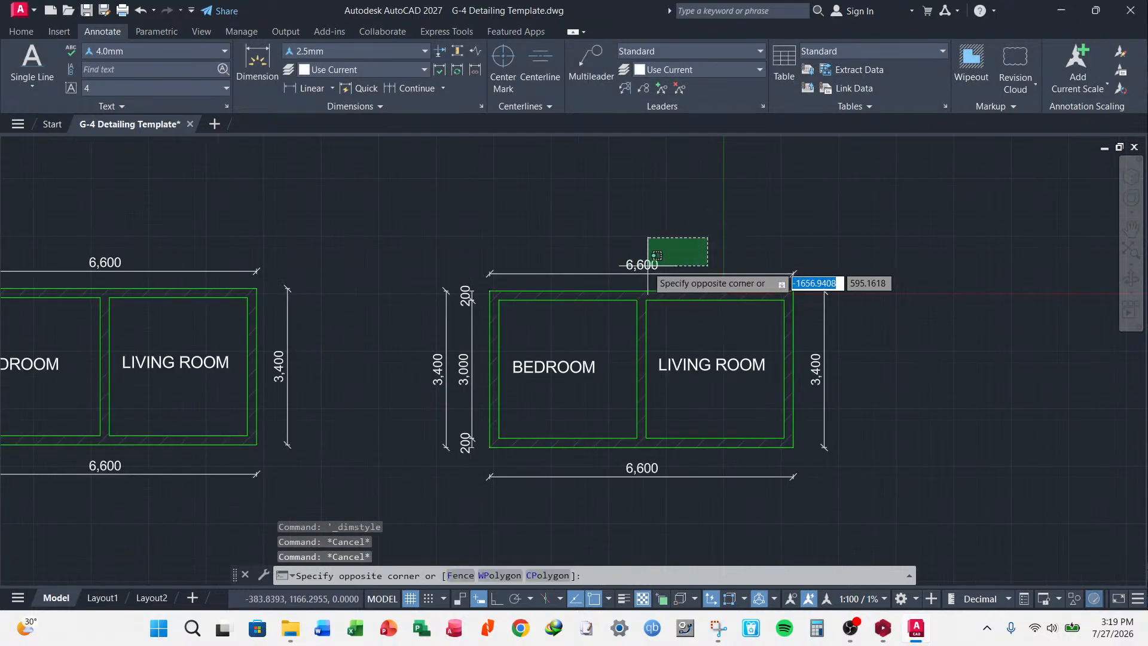
click(657, 257)
click(849, 287)
click(818, 421)
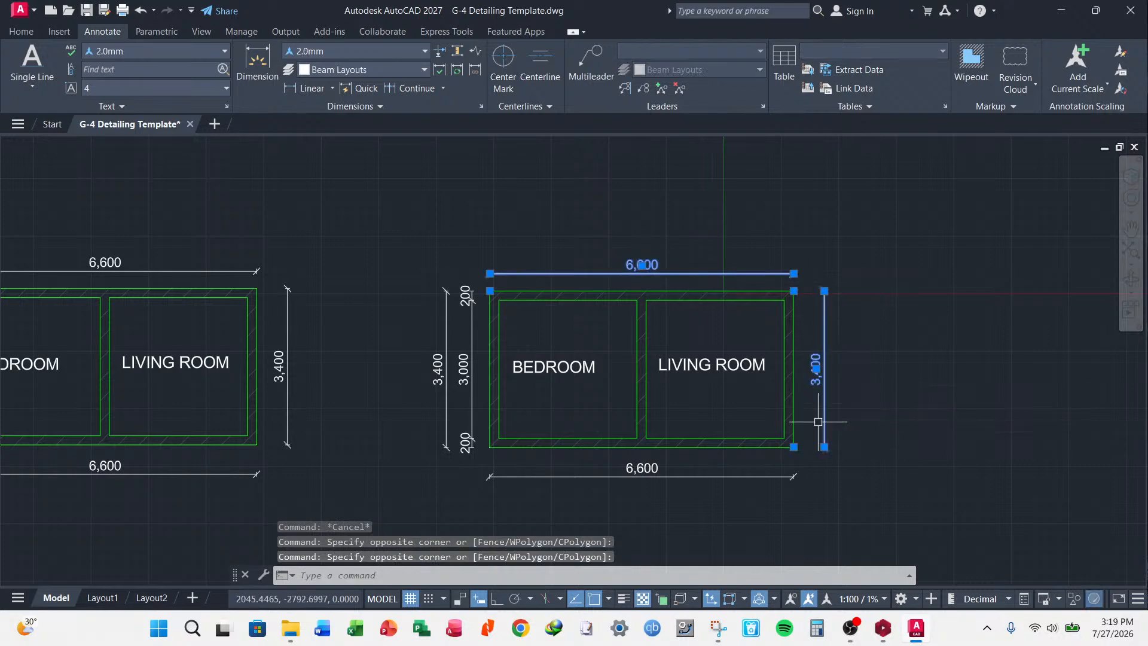
click(702, 460)
click(592, 494)
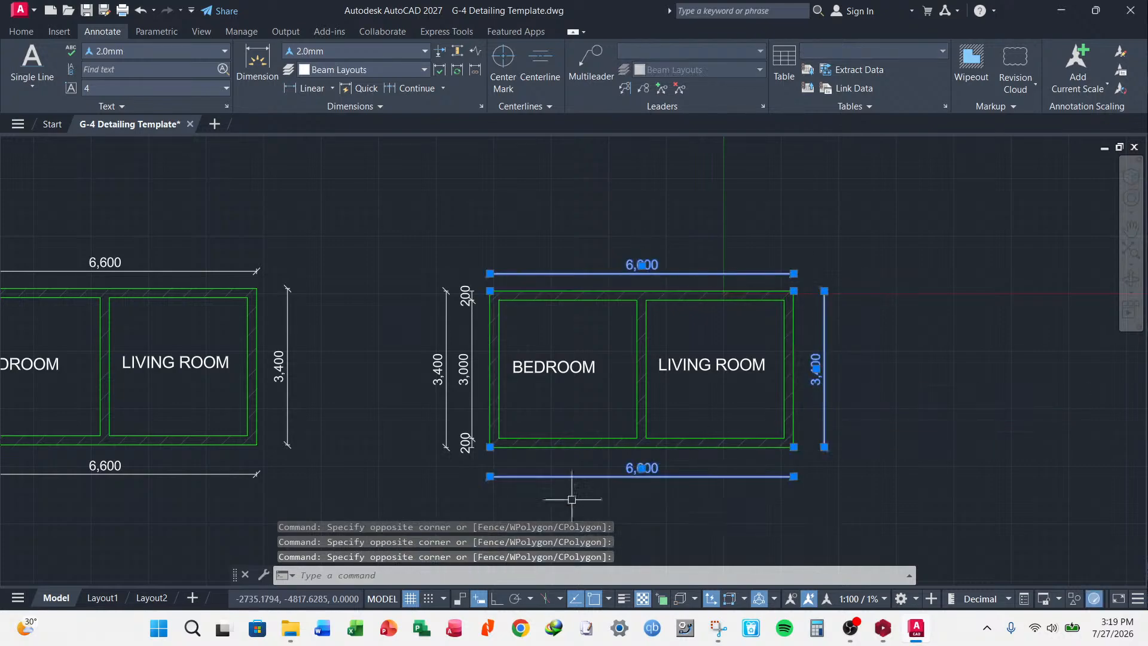
click(475, 246)
click(367, 488)
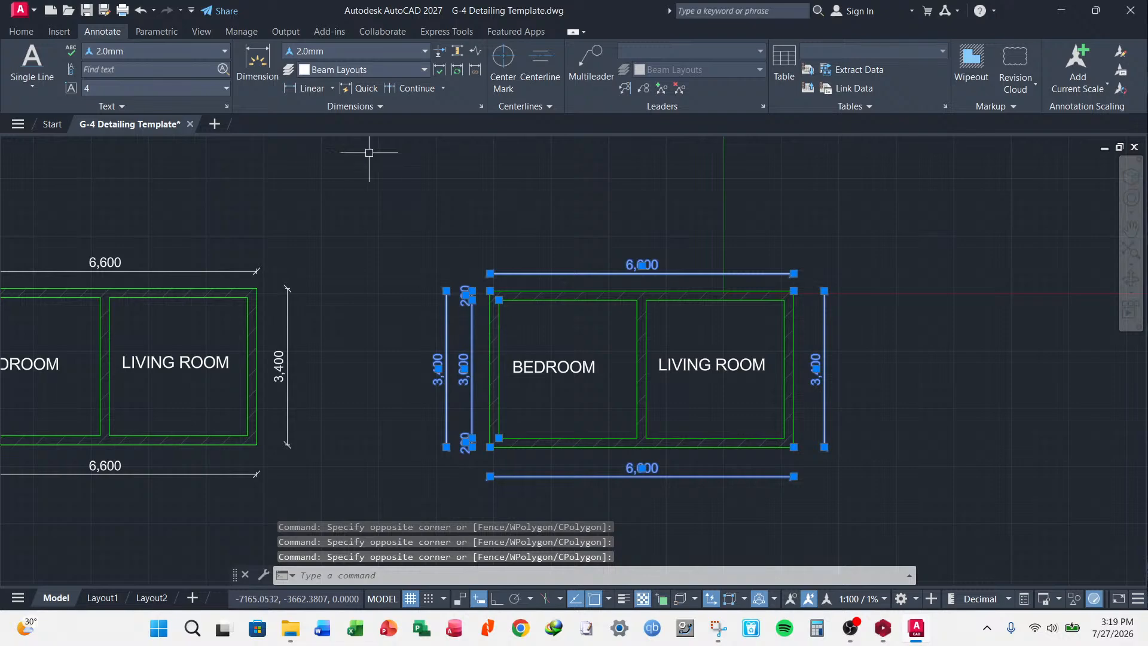
click(422, 52)
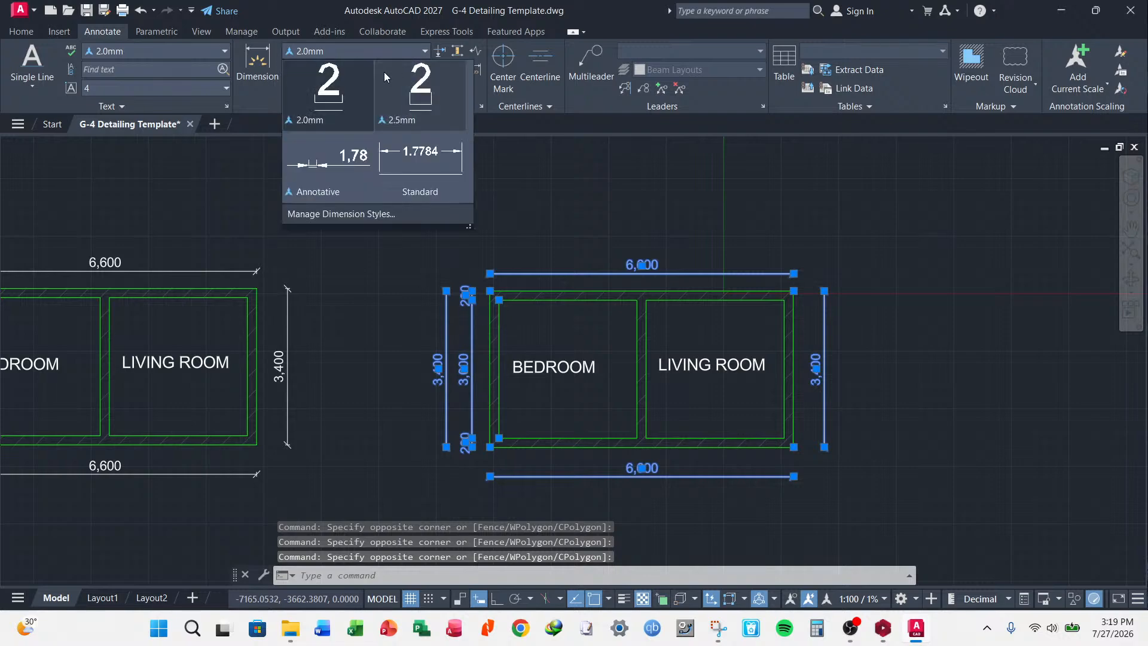
click(380, 116)
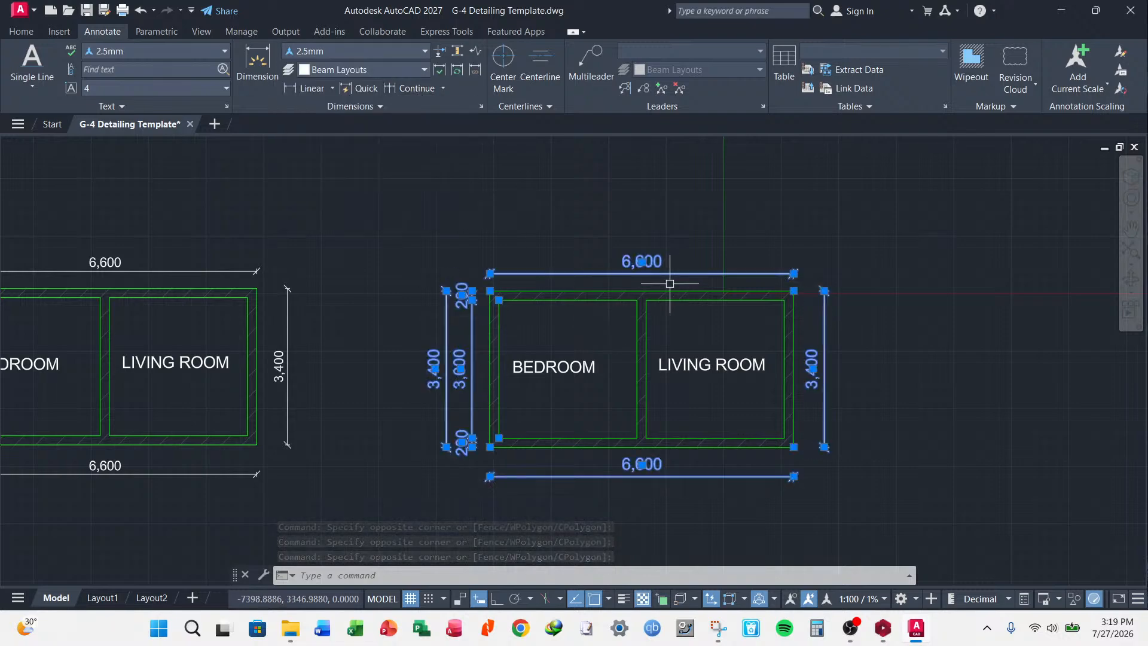
key(Escape)
- Compare the dimension text and tick sizes of the 2.5mm-style plan with those of the 2.0mm-style plan
scroll(747, 245, down, 5)
scroll(651, 306, up, 4)
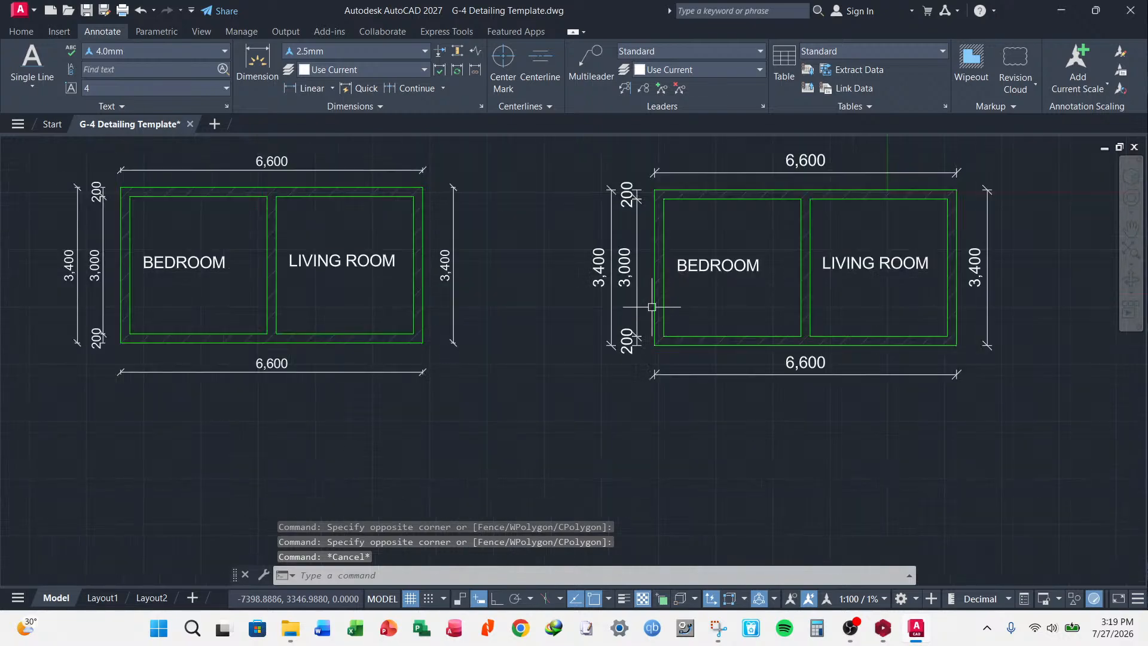
scroll(582, 299, down, 2)
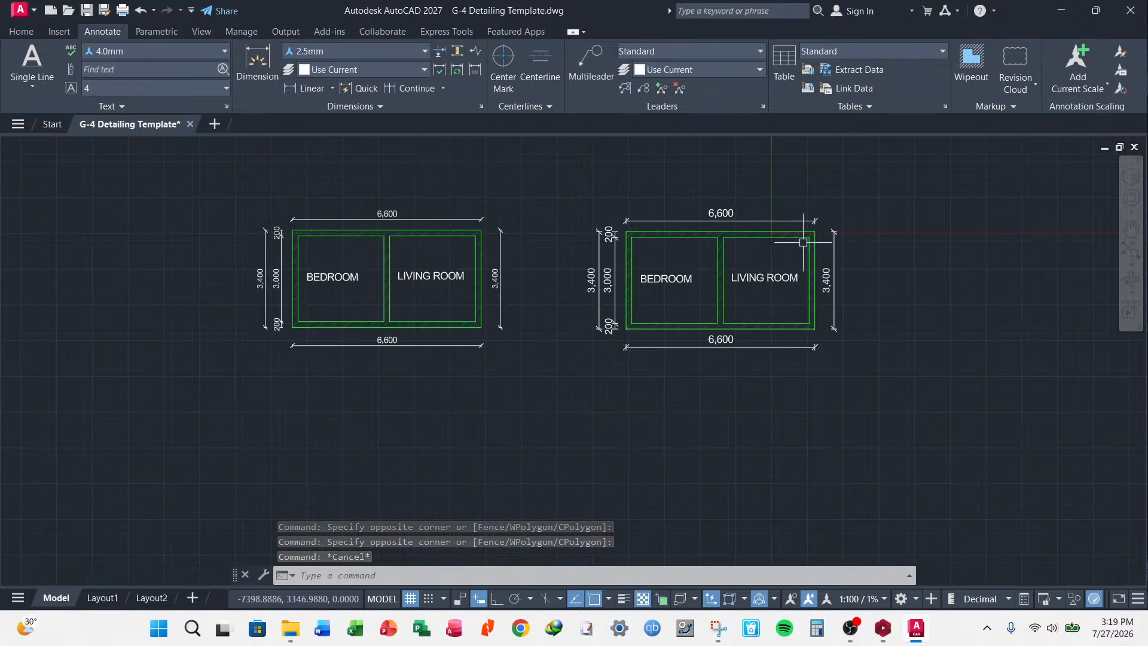
scroll(691, 267, up, 2)
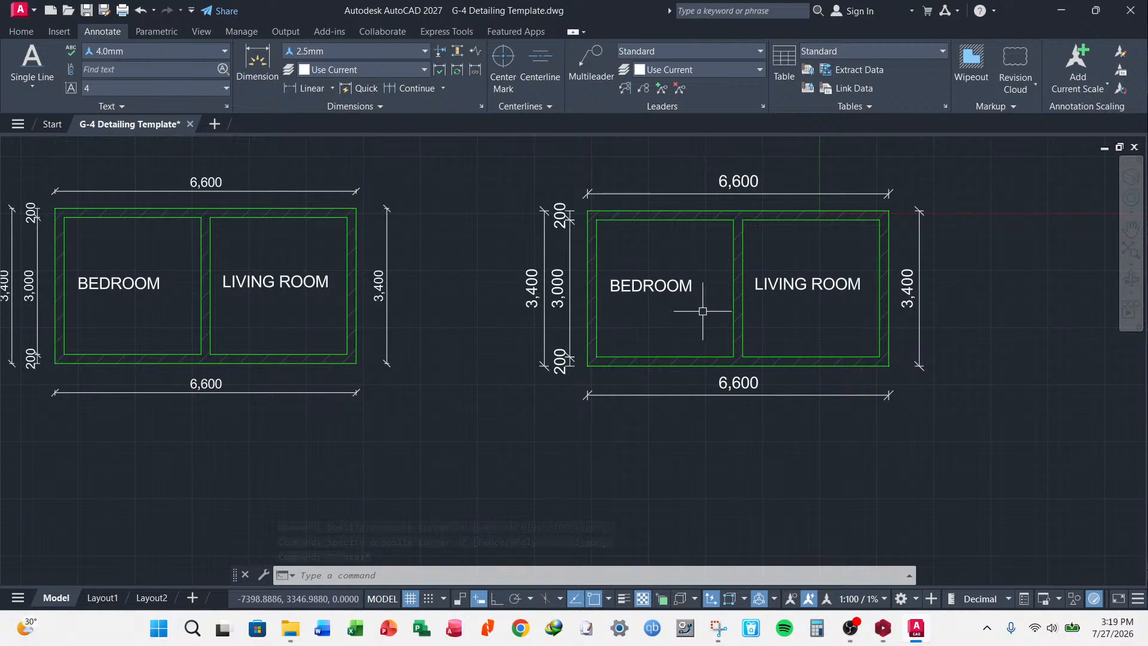
scroll(780, 316, down, 2)
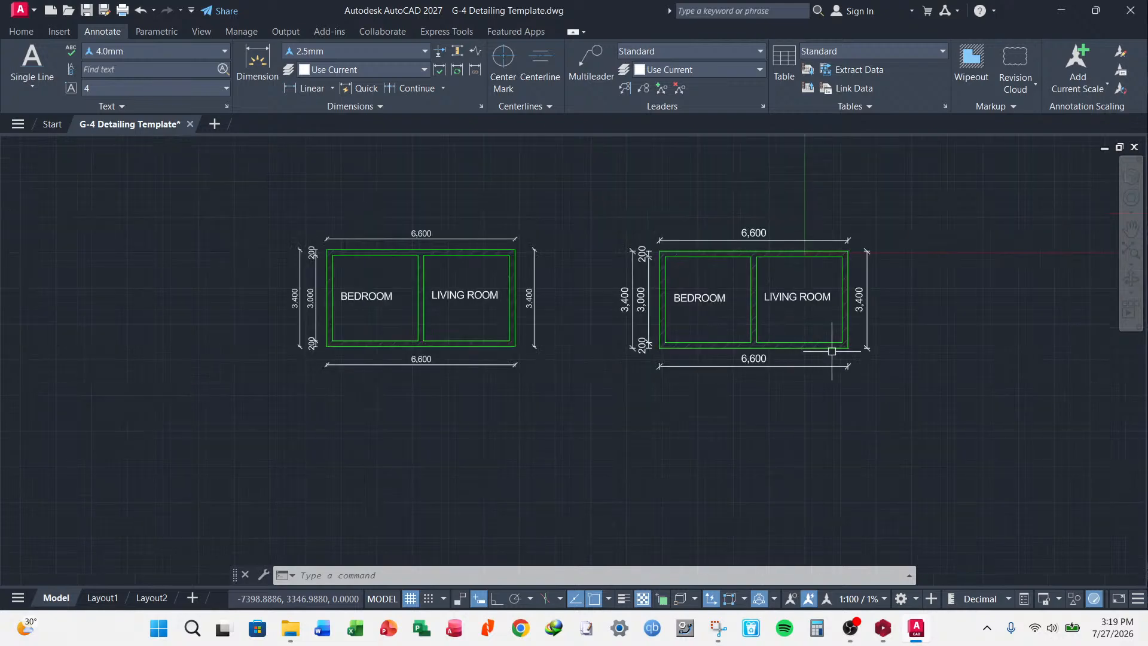
scroll(837, 253, up, 3)
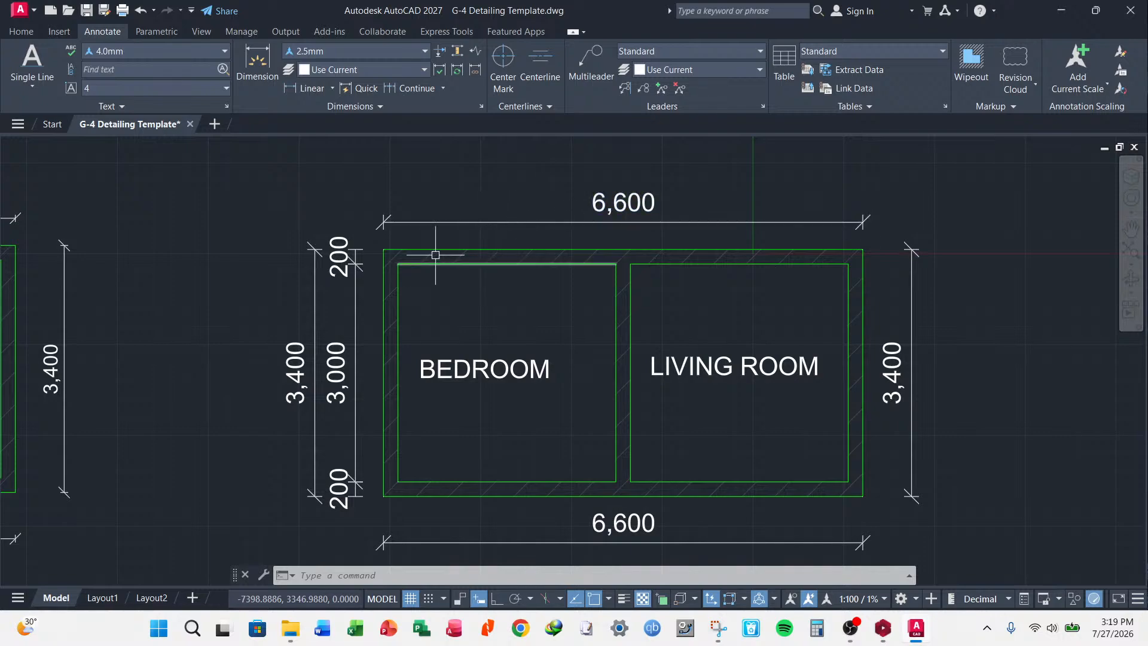
scroll(574, 218, down, 2)
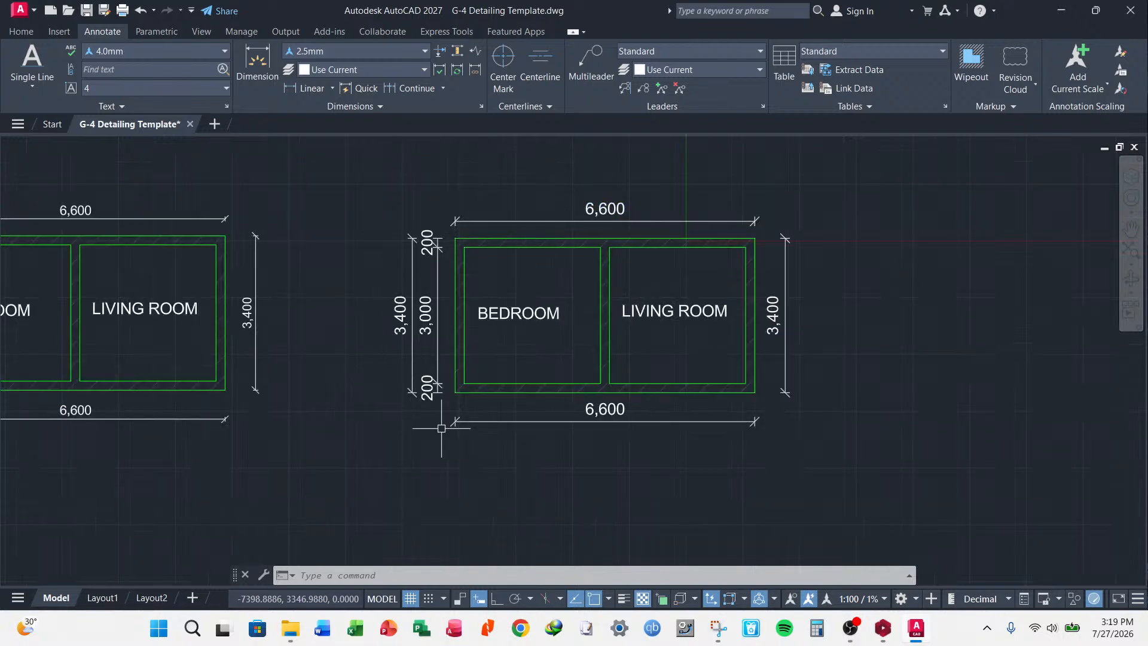
scroll(441, 427, up, 2)
scroll(684, 403, down, 5)
scroll(598, 406, up, 5)
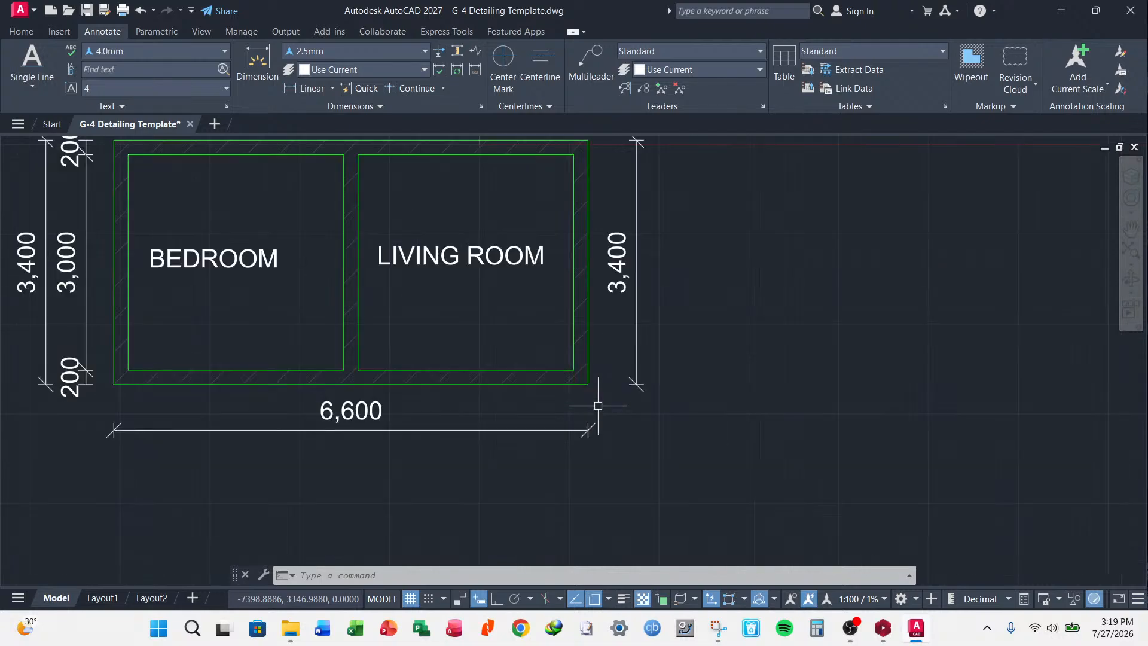
scroll(598, 406, down, 5)
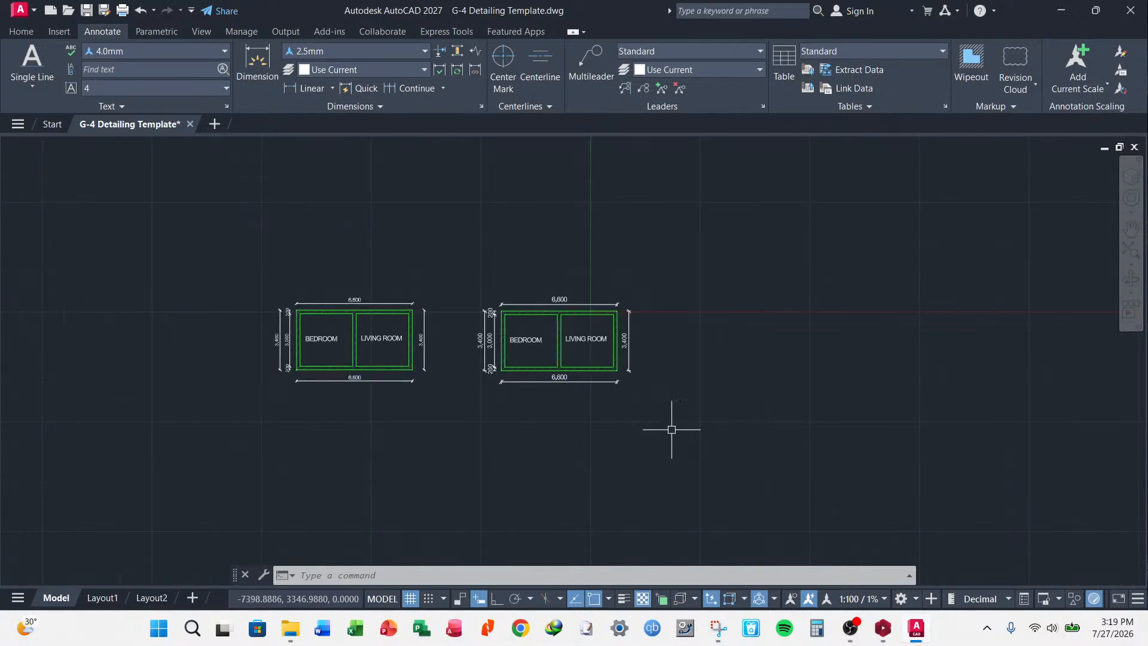
- Save the drawing, and turn off both automatic scale addition and the display of annotative objects at all scales
click(87, 10)
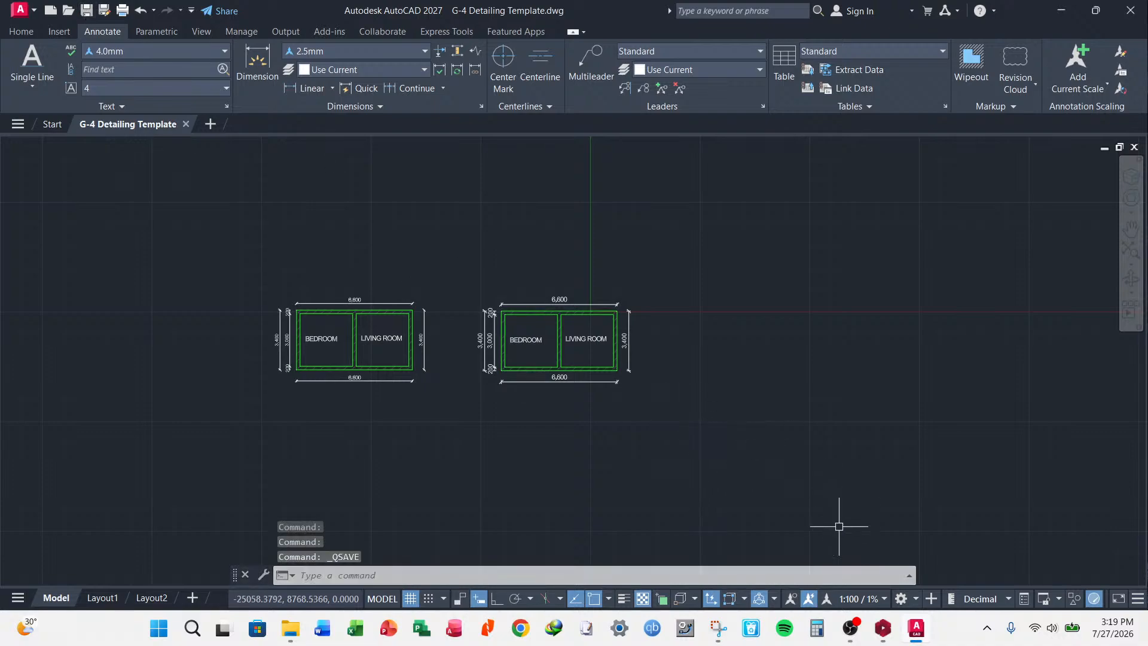
click(808, 599)
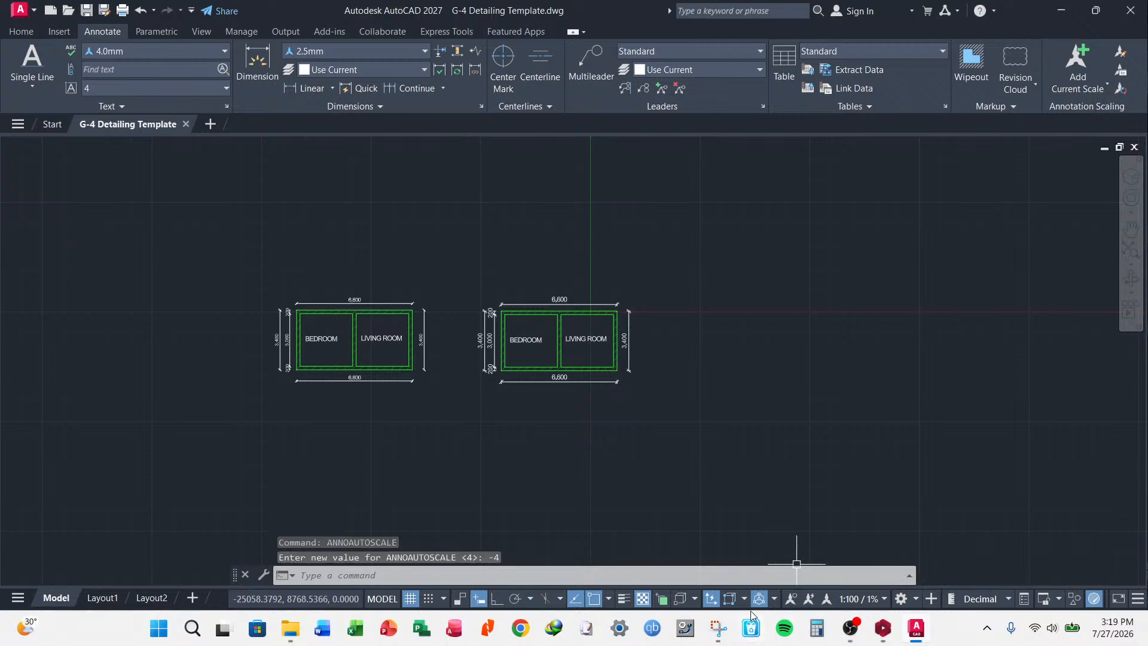
click(790, 599)
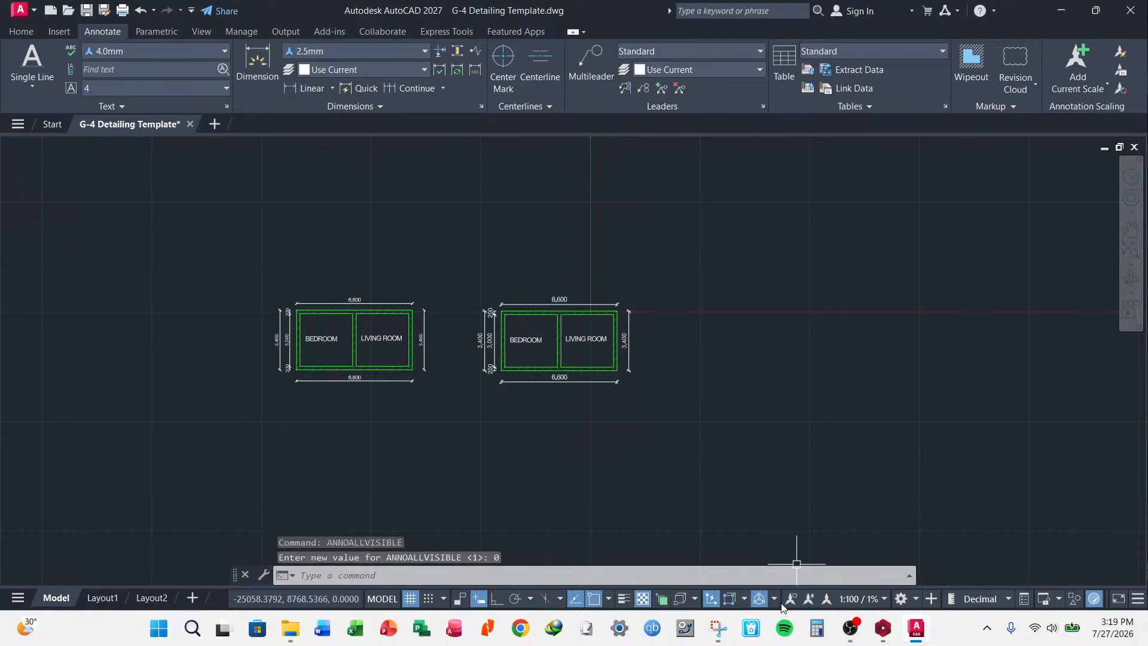
- Test annotation visibility by switching the annotation scale to 1:50, back to 1:100 and to 1:50 again
click(883, 598)
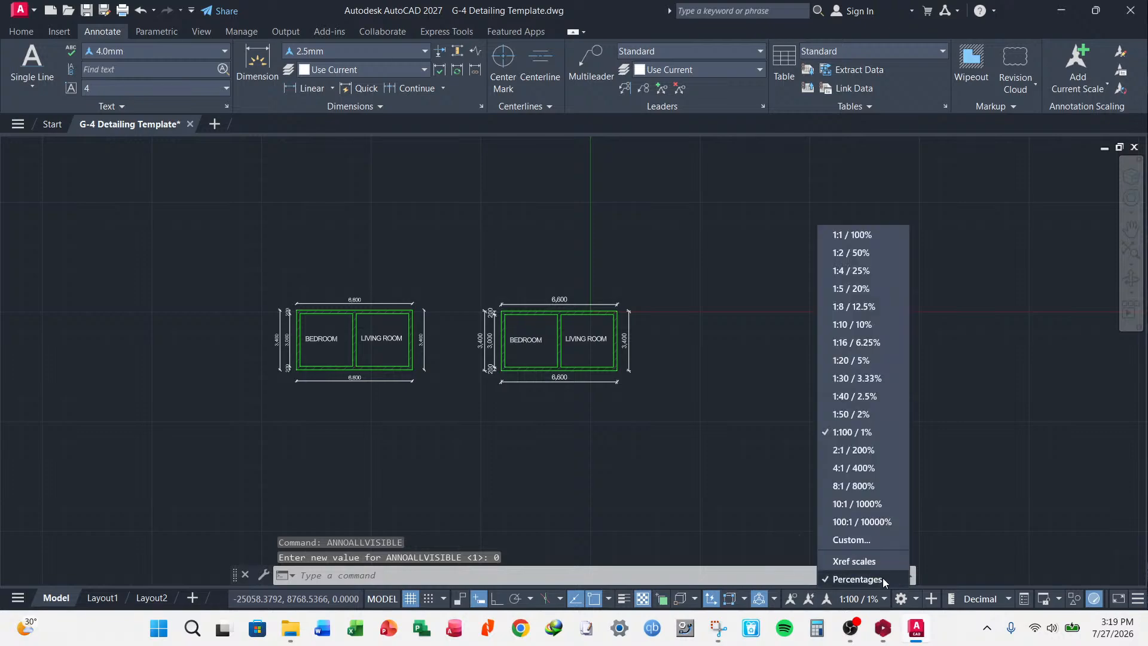
click(855, 413)
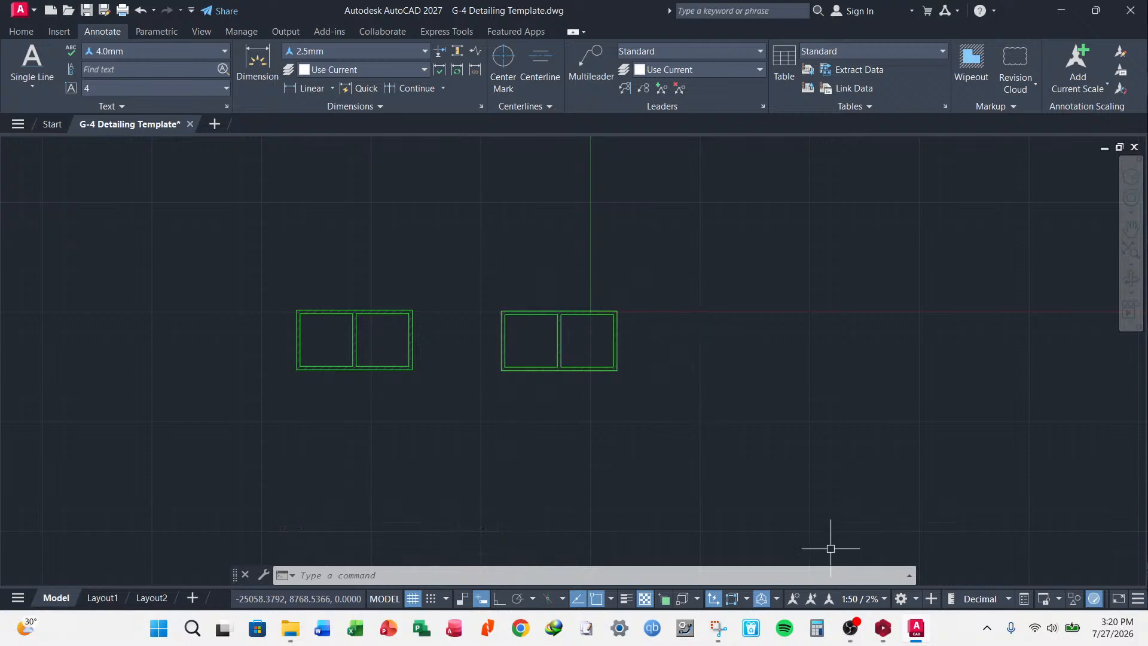
click(891, 600)
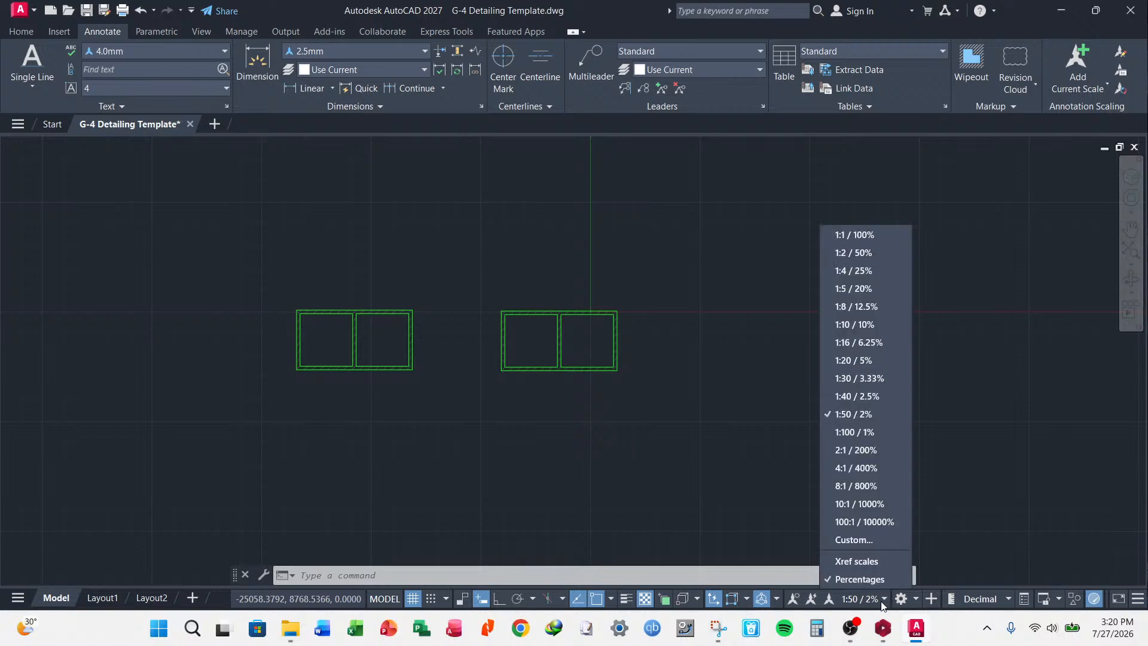
click(863, 434)
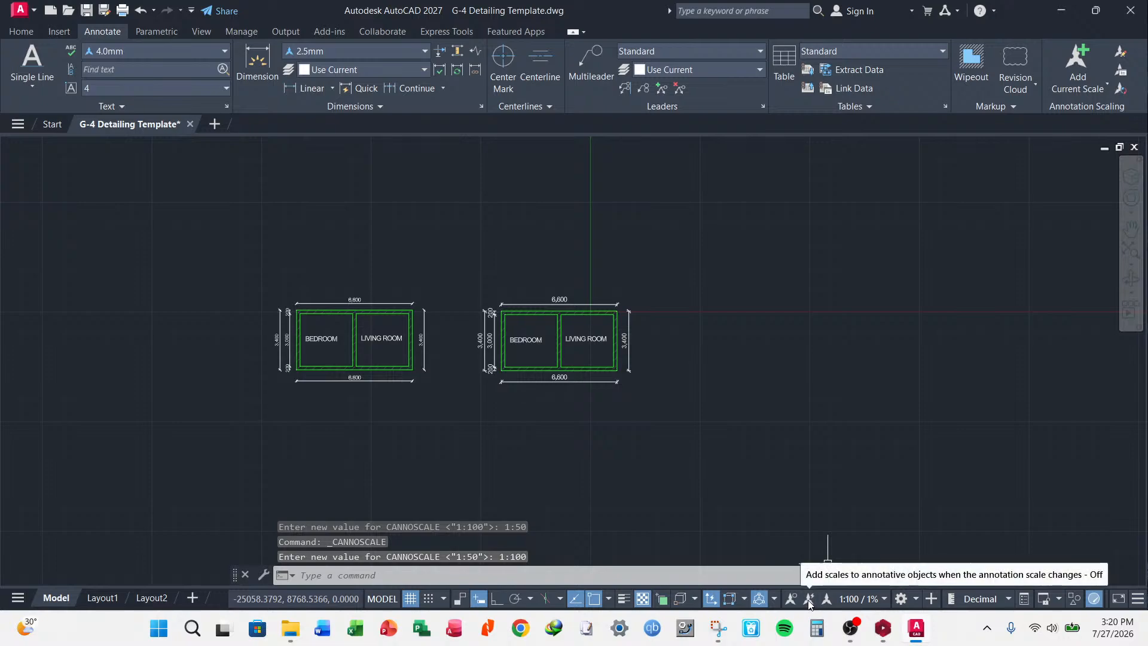
click(884, 599)
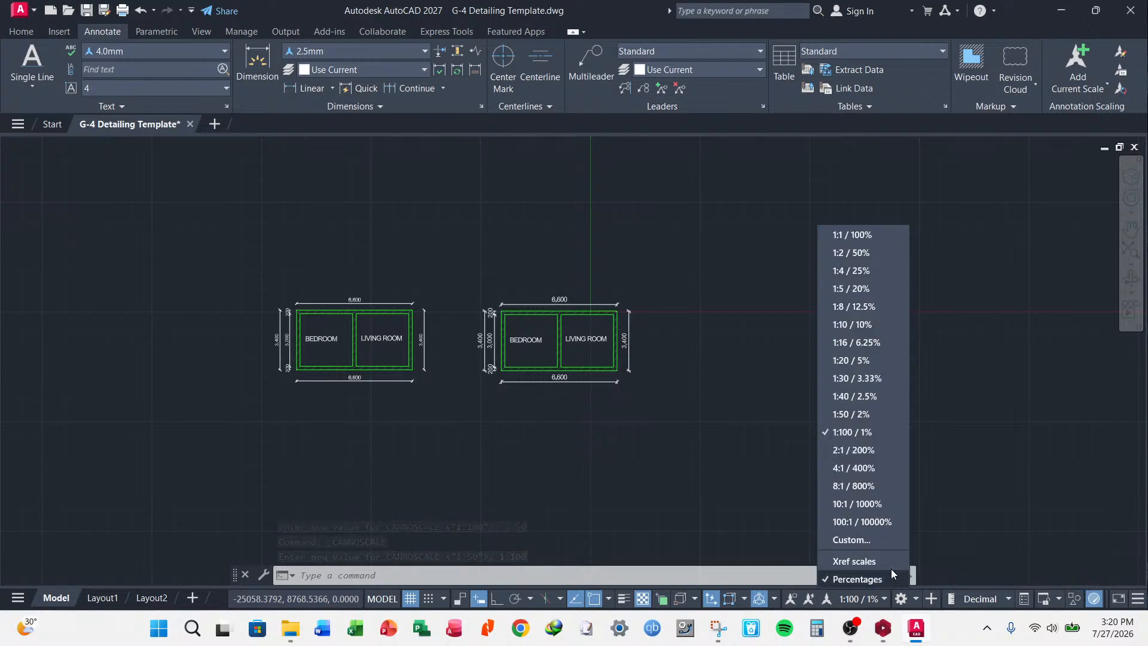
click(859, 414)
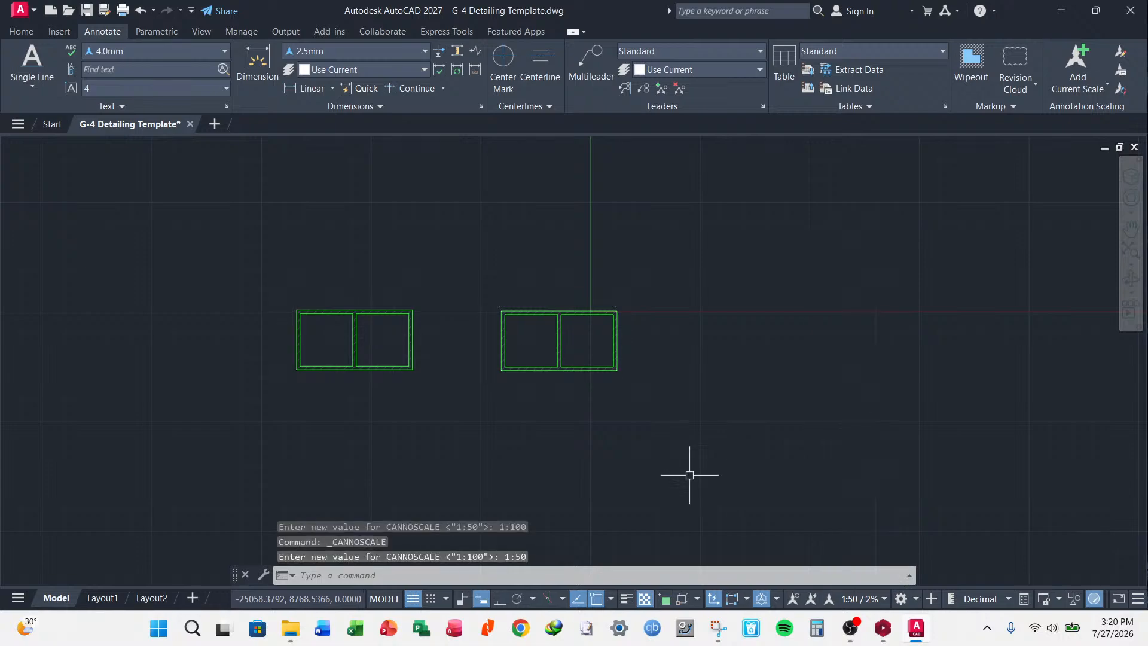
- Turn on the display of annotative objects at all scales and inspect both plans' dimensions at 1:50
click(793, 599)
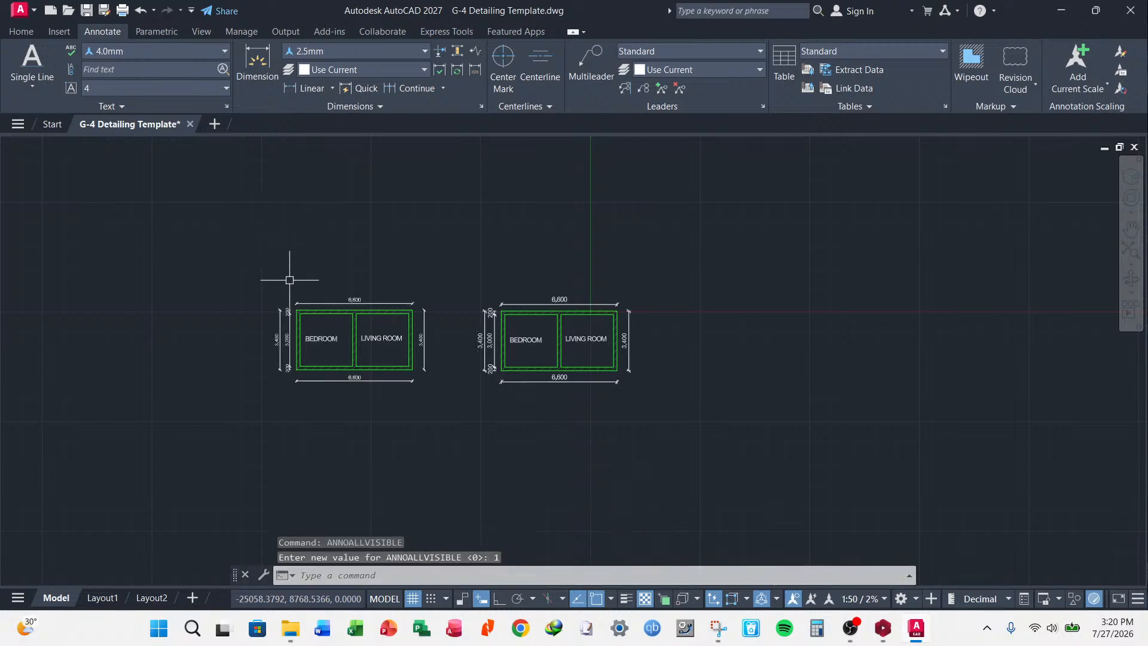
scroll(348, 311, up, 6)
scroll(413, 299, down, 4)
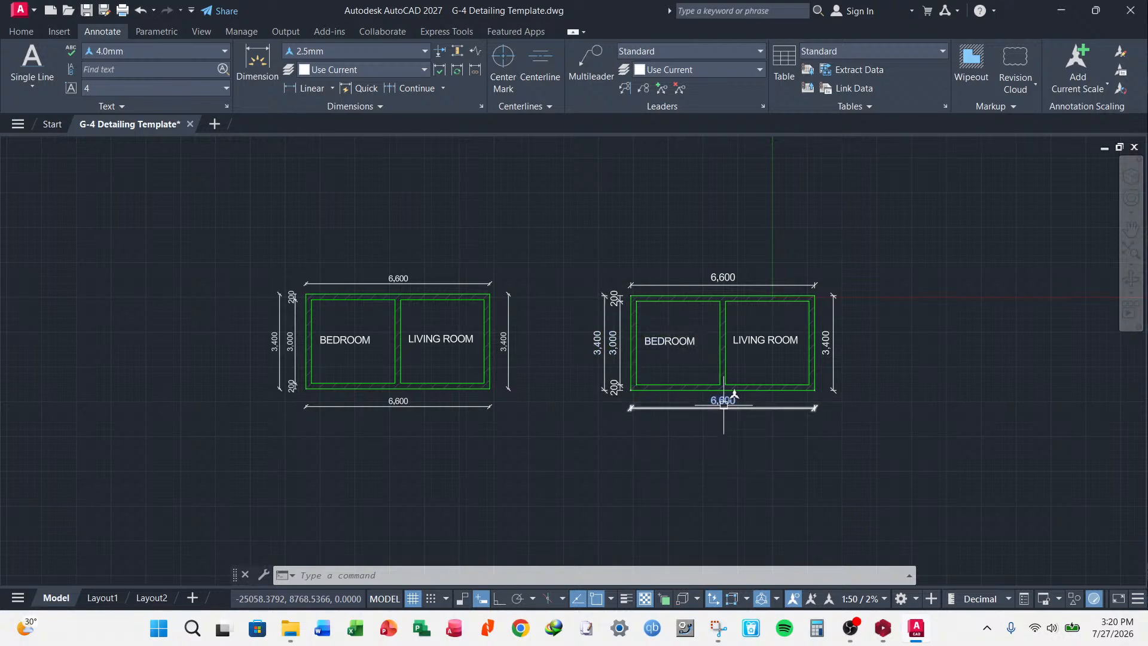
click(793, 599)
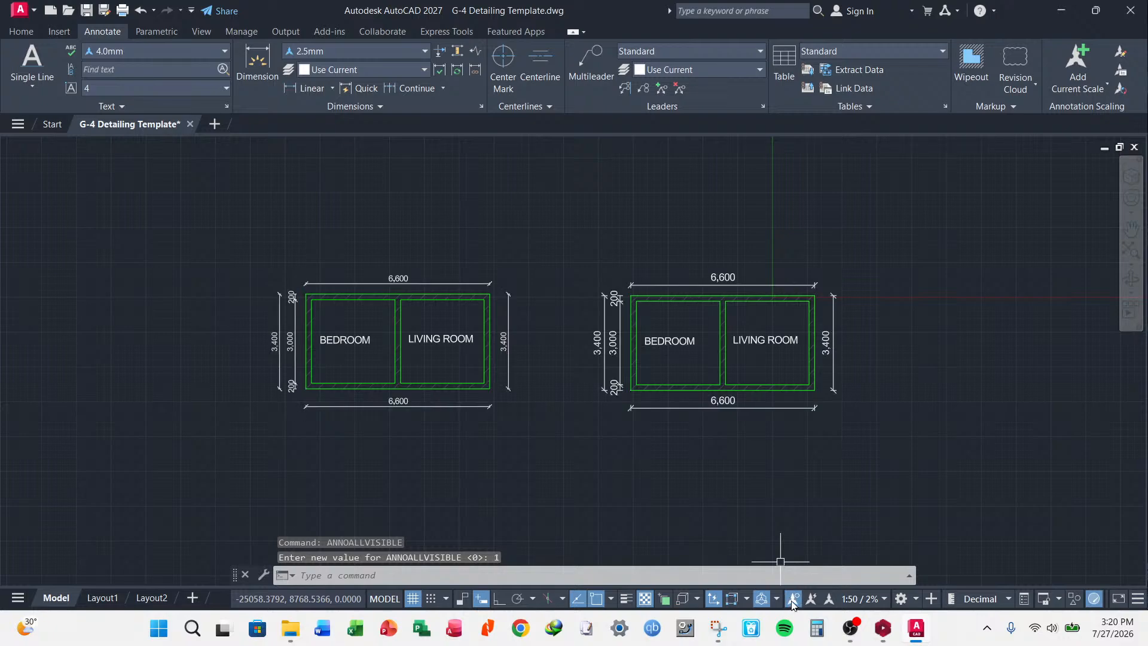
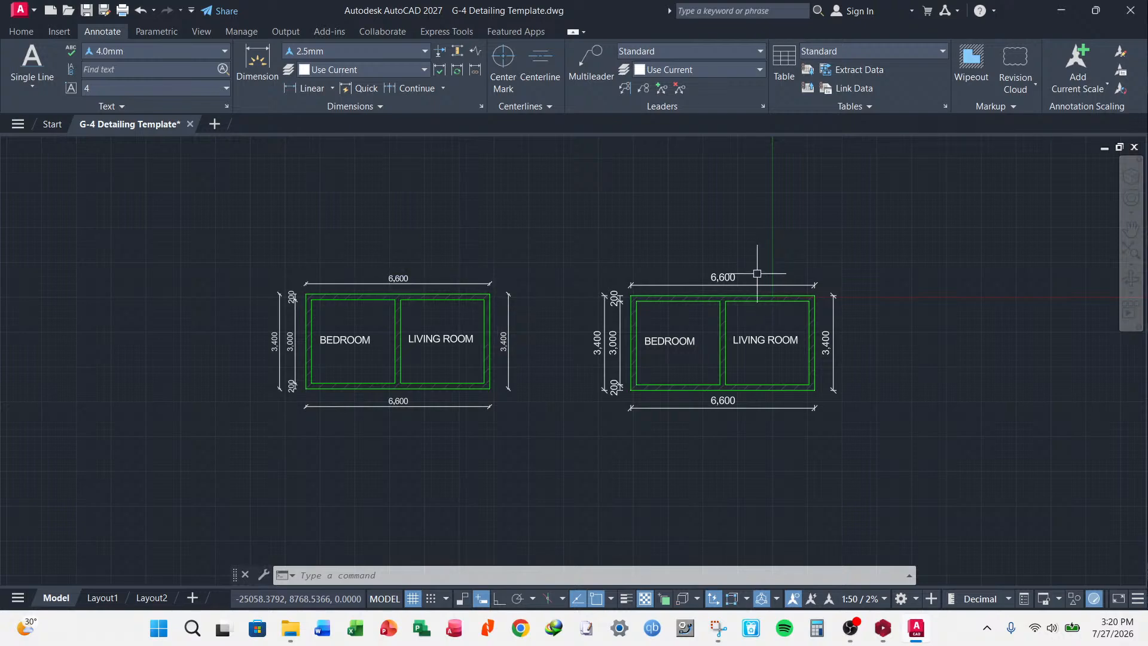
- Inspect the properties of the upper overall dimension on the 2.5mm-style plan, including its annotative scale
key(Escape)
click(741, 283)
right_click(739, 252)
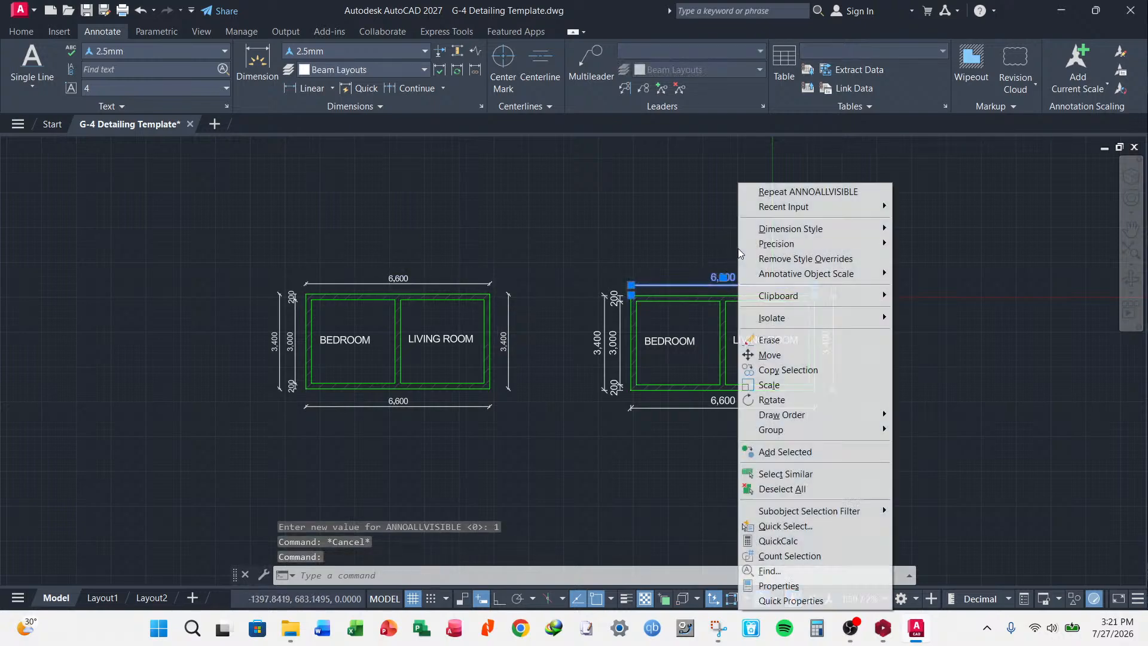
click(778, 585)
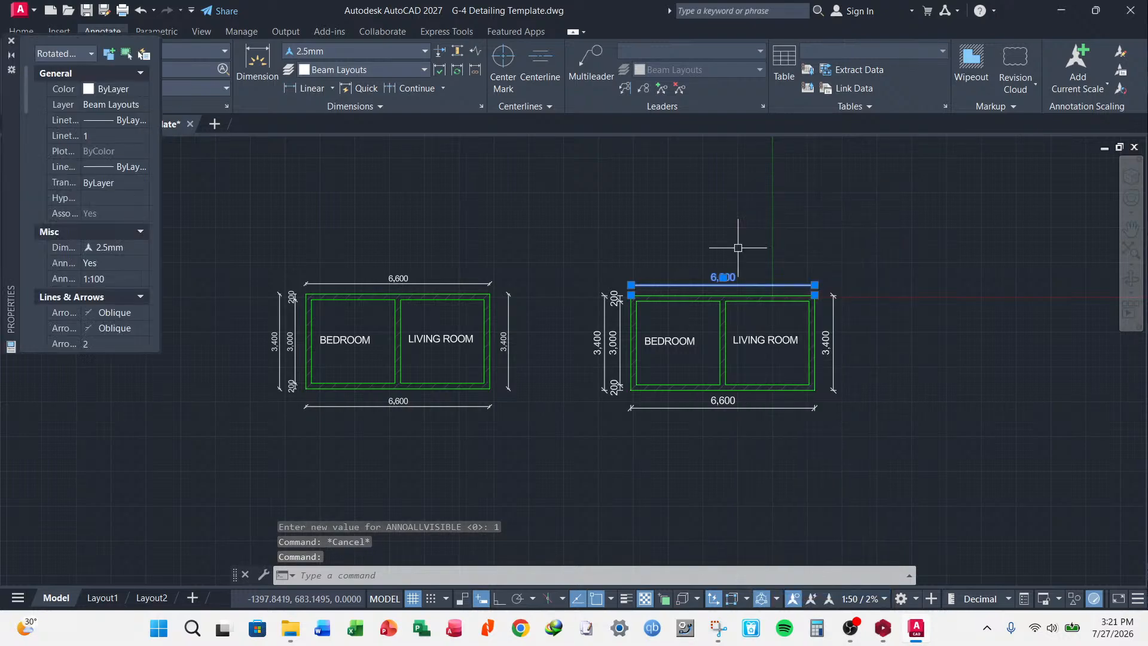
click(11, 41)
- Add the 1:50 scale to the object scale list of the upper overall dimension on the 2.5mm-style plan
right_click(715, 269)
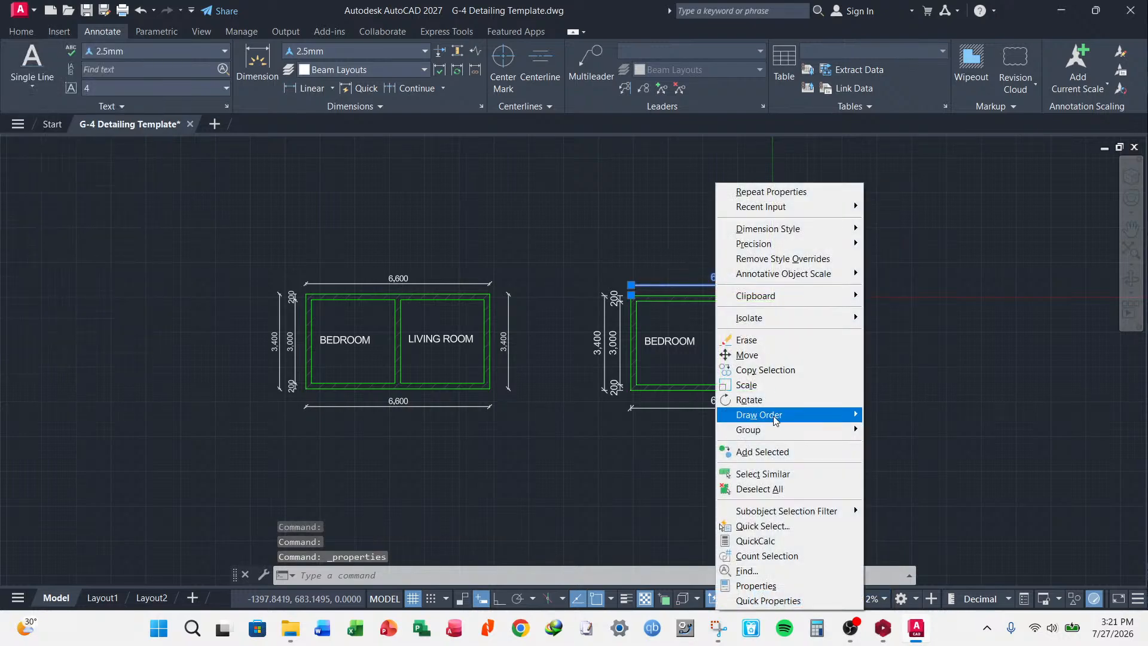
mouse_move(831, 275)
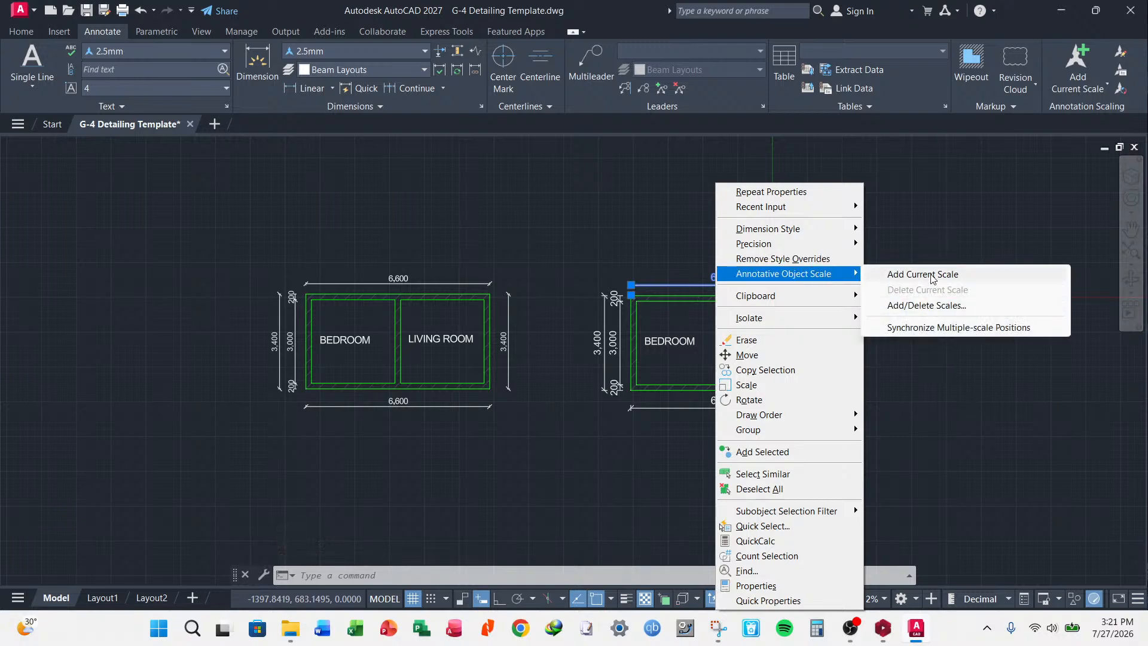
click(942, 306)
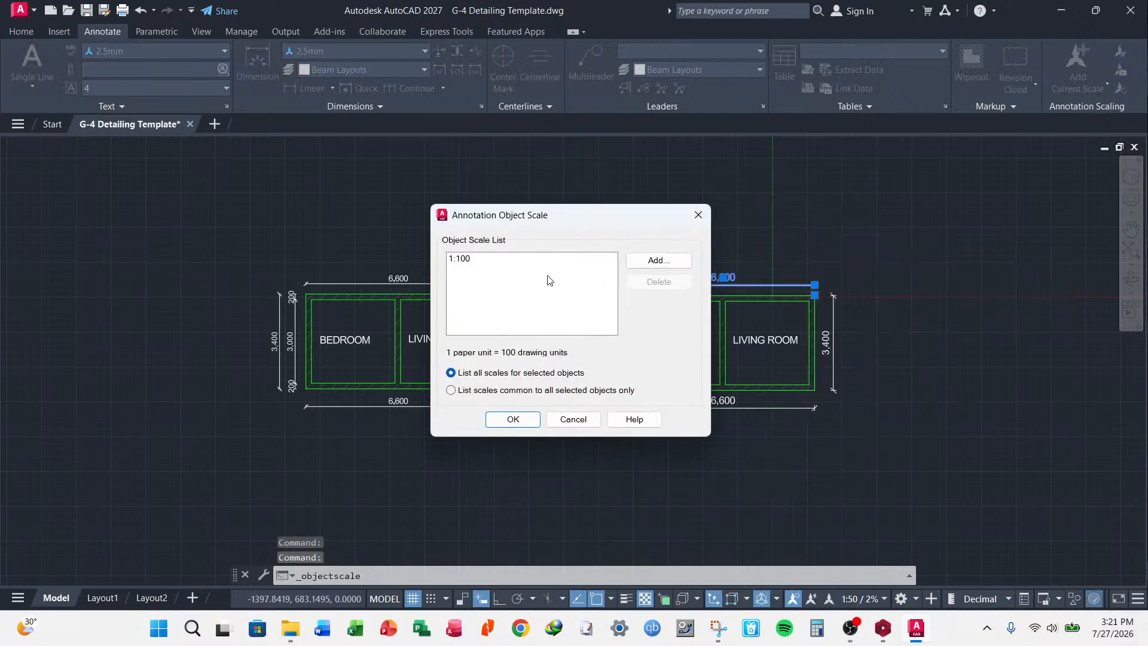
click(672, 264)
scroll(497, 325, down, 1)
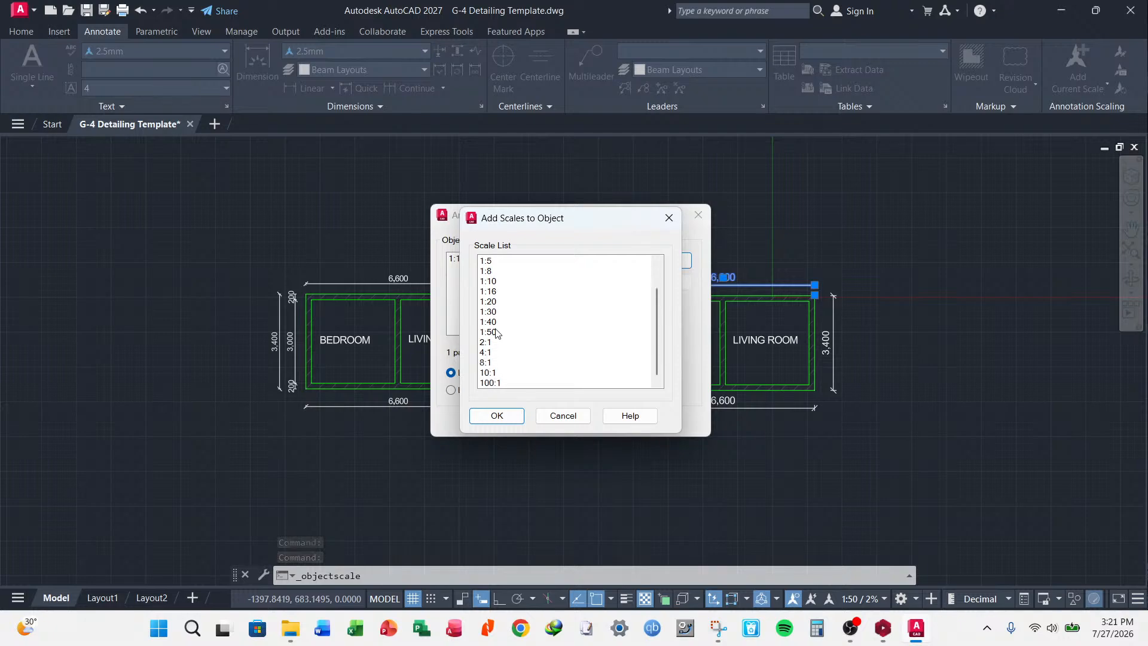
click(495, 333)
click(496, 416)
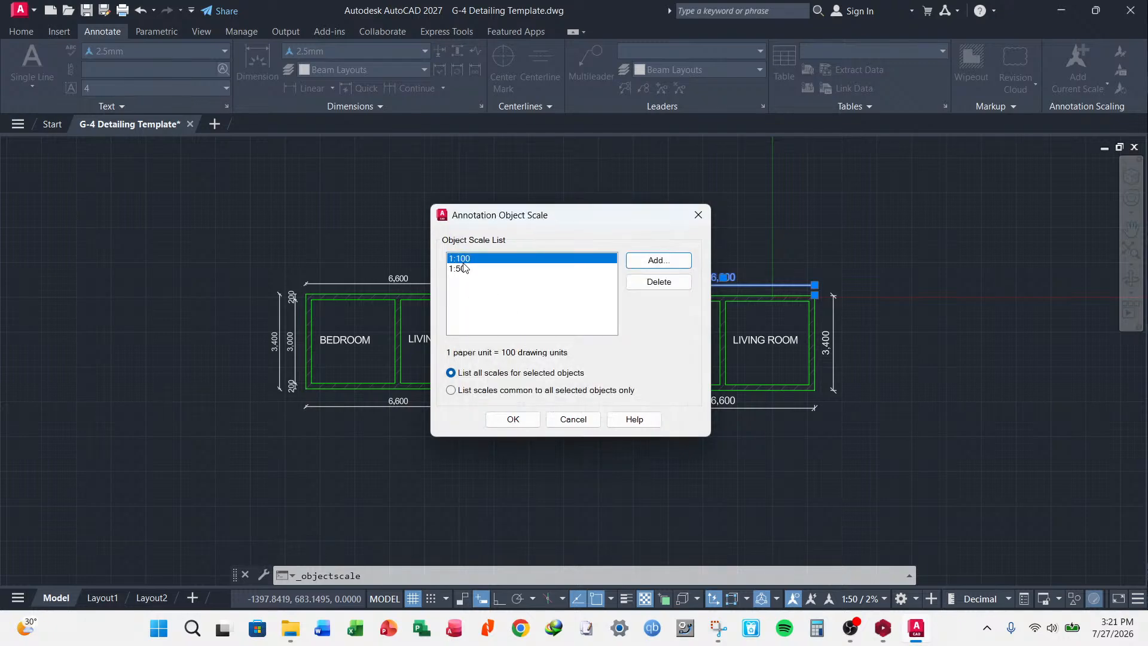
click(519, 420)
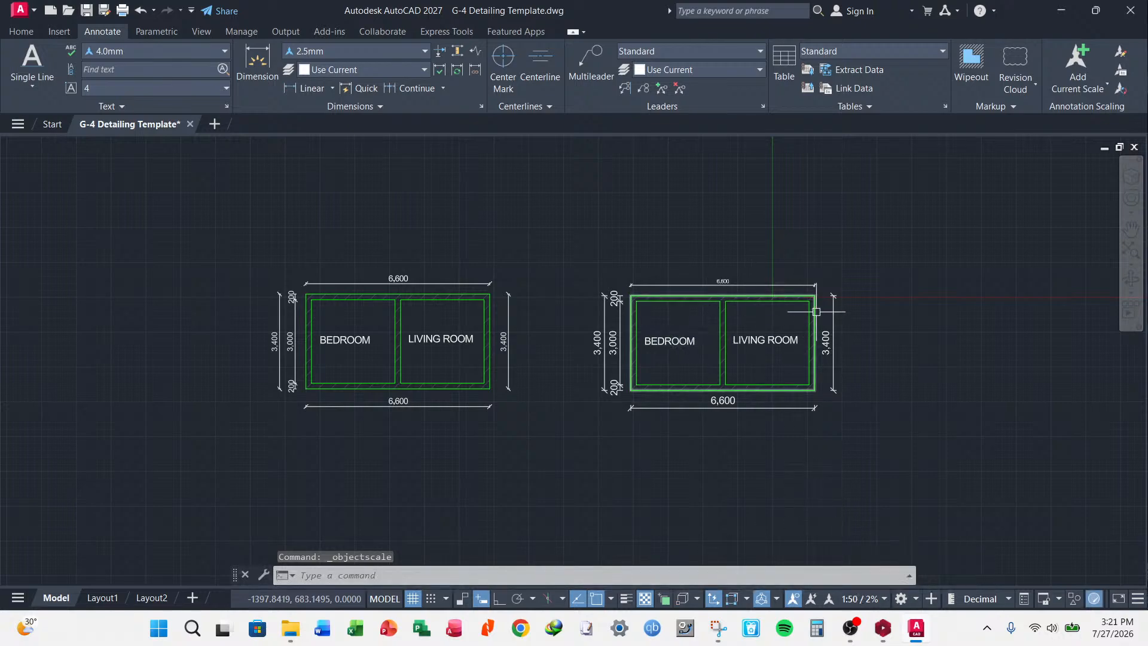
- Test the upper dimension's scale representations by switching the annotation scale to 1:100 and back to 1:50
scroll(742, 307, up, 4)
scroll(610, 251, down, 4)
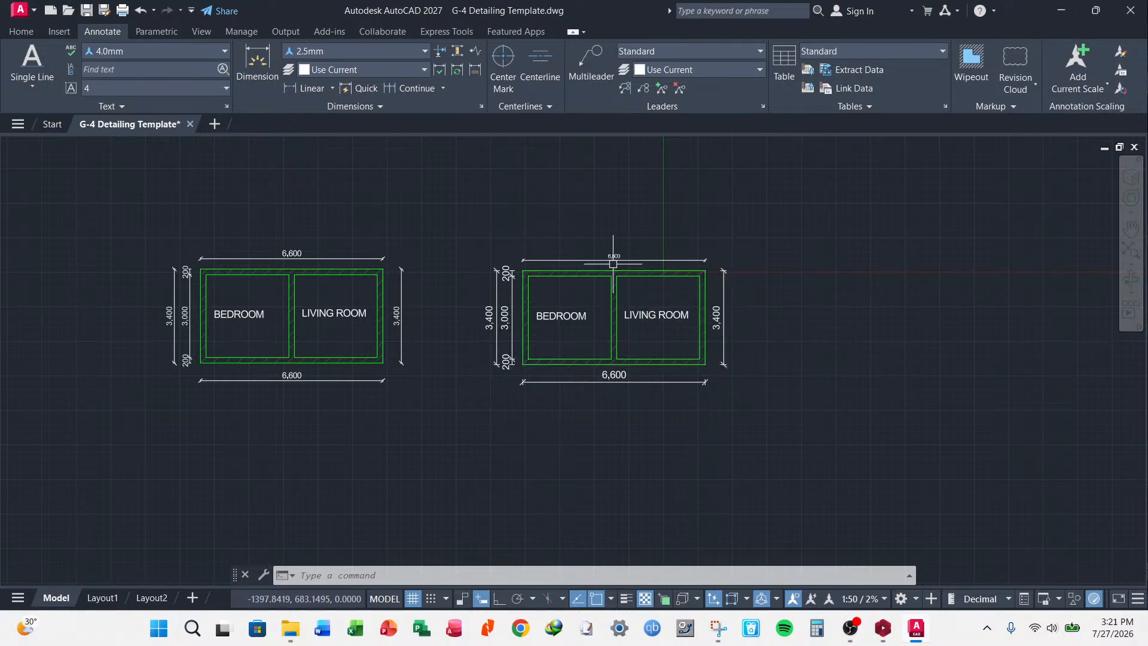
scroll(615, 264, up, 4)
scroll(711, 246, down, 7)
scroll(711, 251, up, 5)
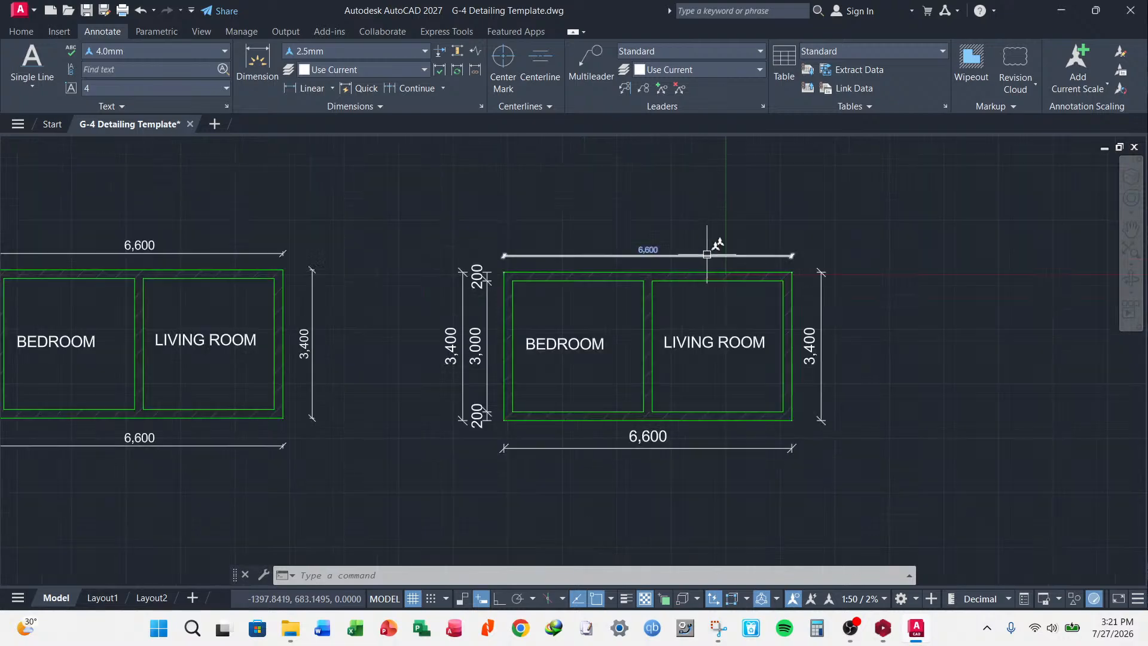
click(885, 600)
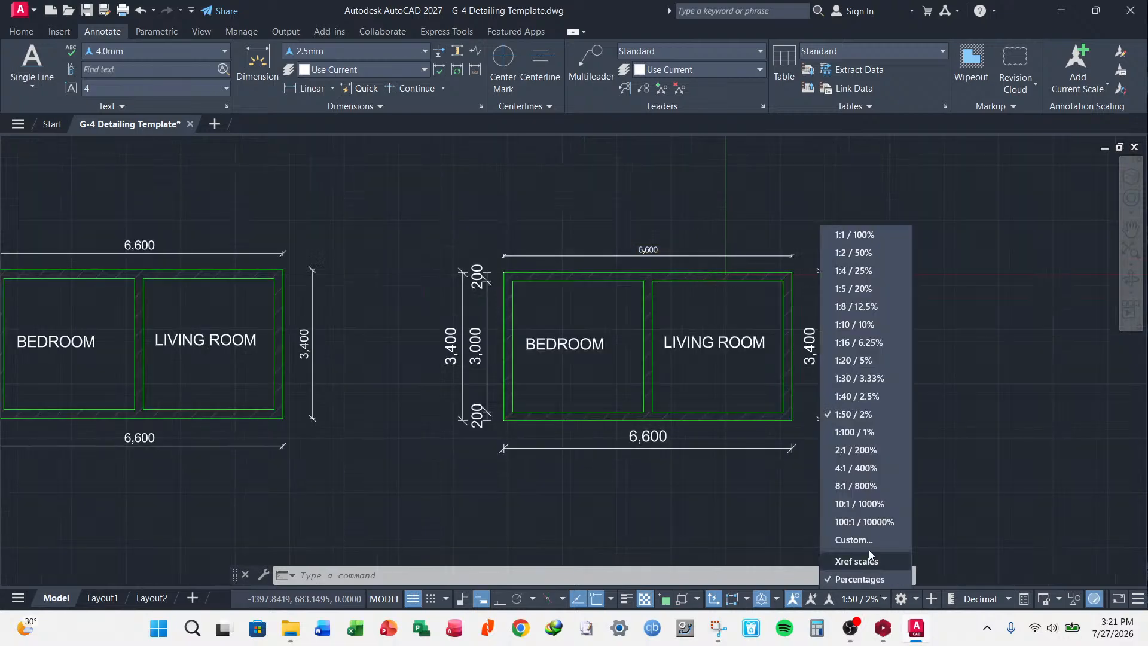
click(859, 432)
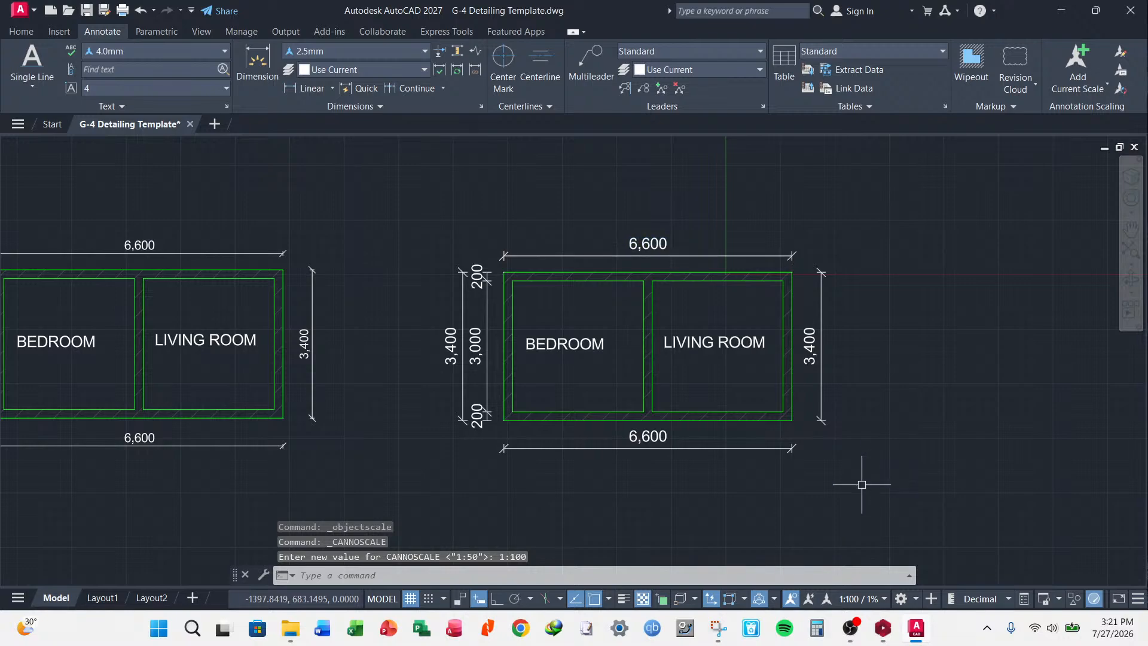
click(884, 599)
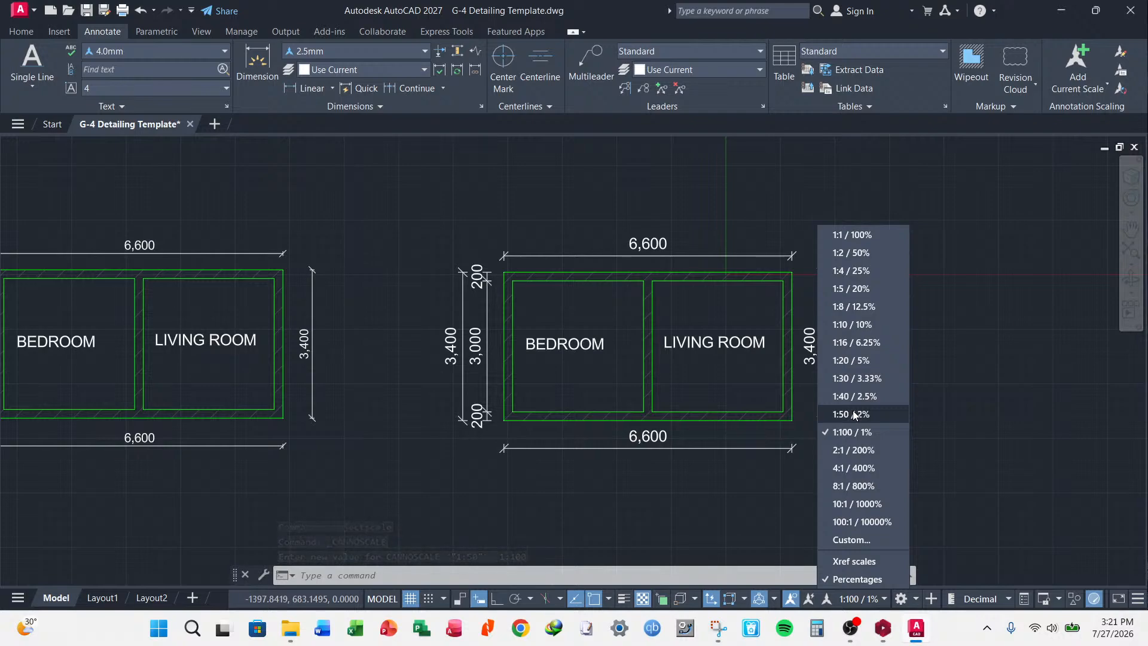
key(Escape)
key(Escape)
key(Escape)
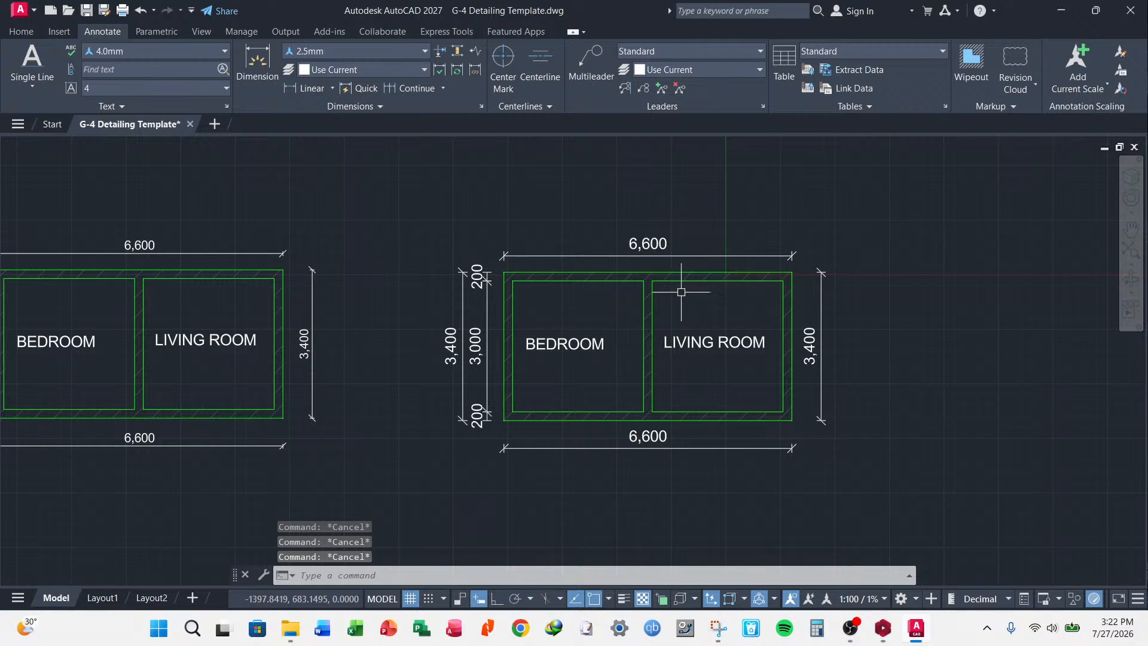
scroll(647, 270, down, 2)
scroll(651, 264, up, 4)
scroll(643, 302, down, 4)
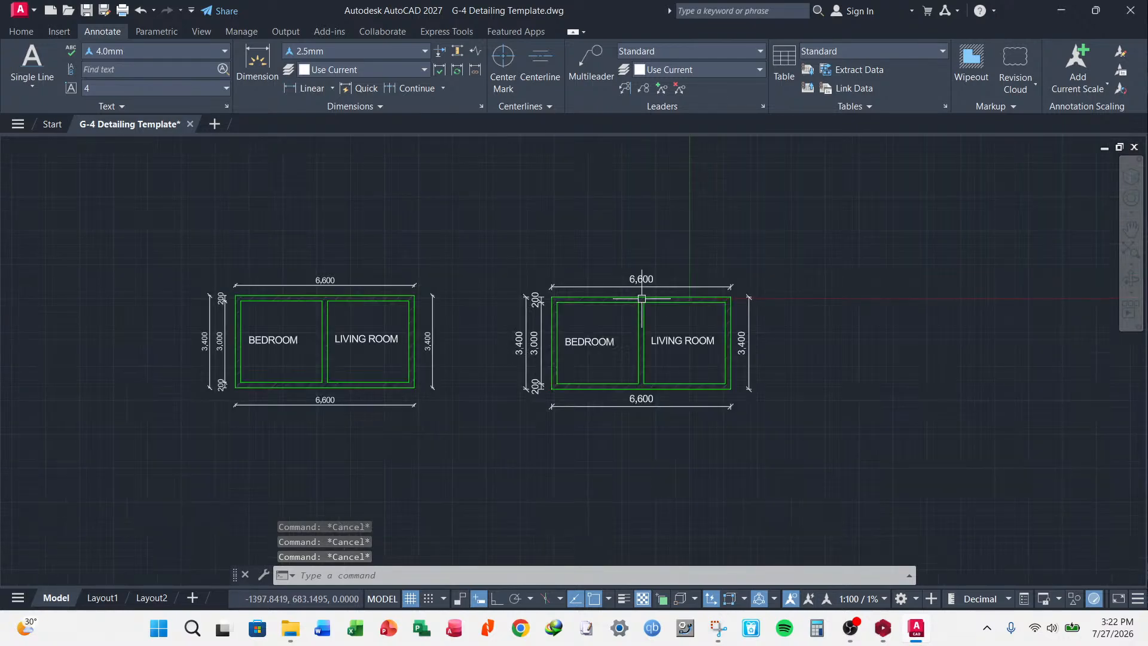
click(883, 600)
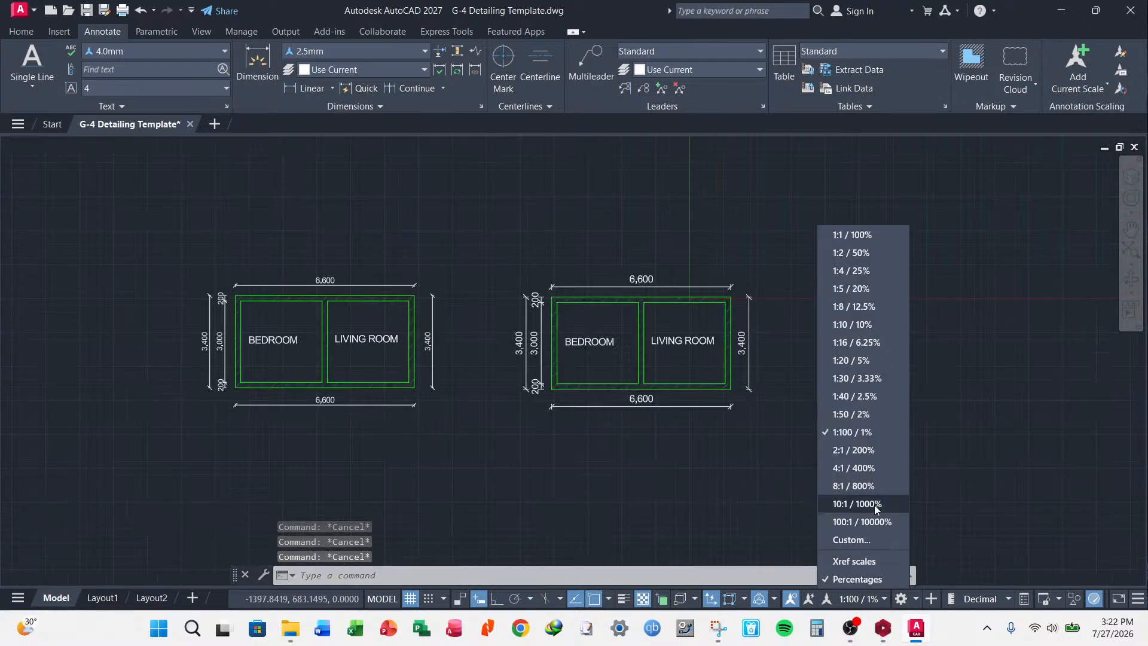
click(866, 417)
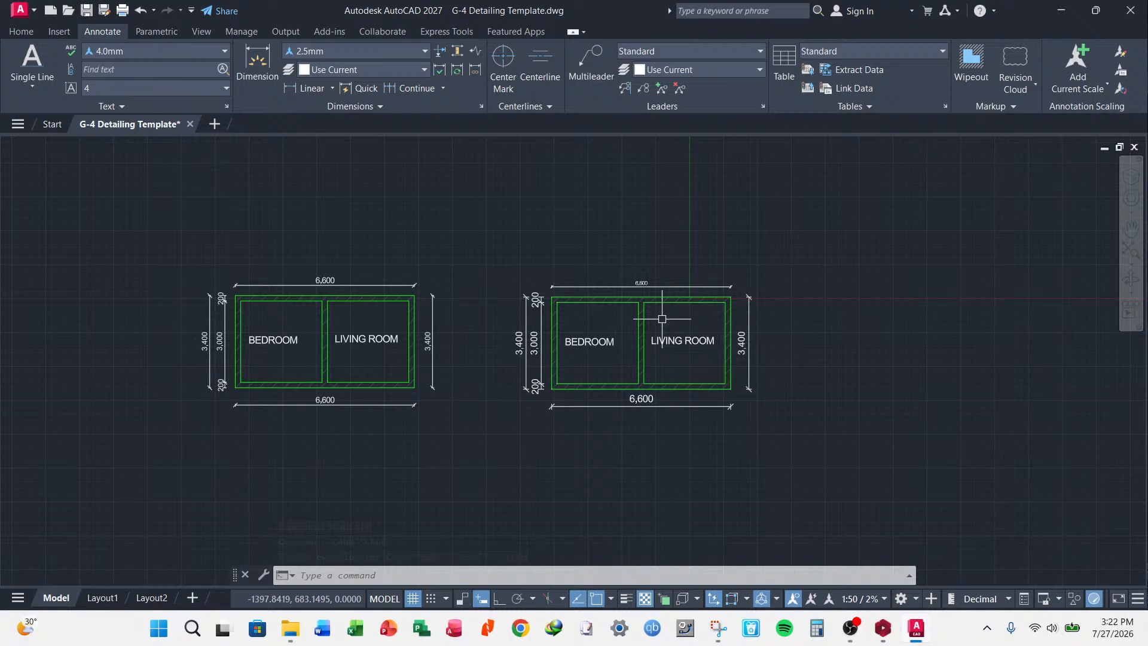
- Compare the upper dimension's text and tick size at 1:50 with the other dimensions of both plans
scroll(660, 319, up, 4)
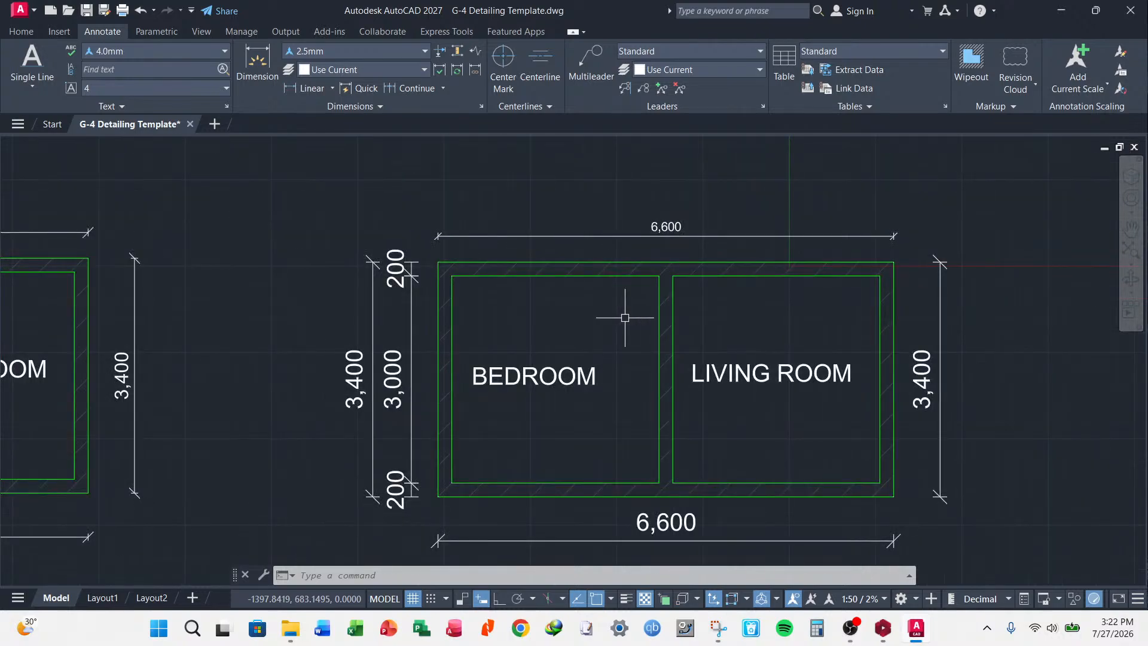
scroll(624, 317, down, 4)
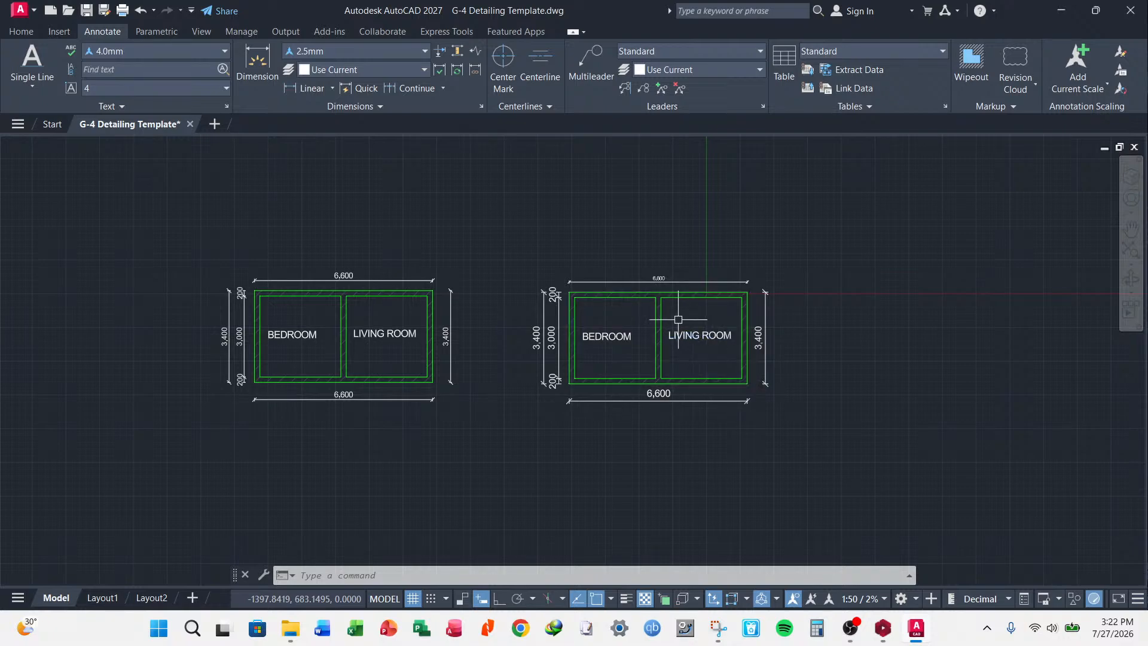
scroll(659, 293, up, 4)
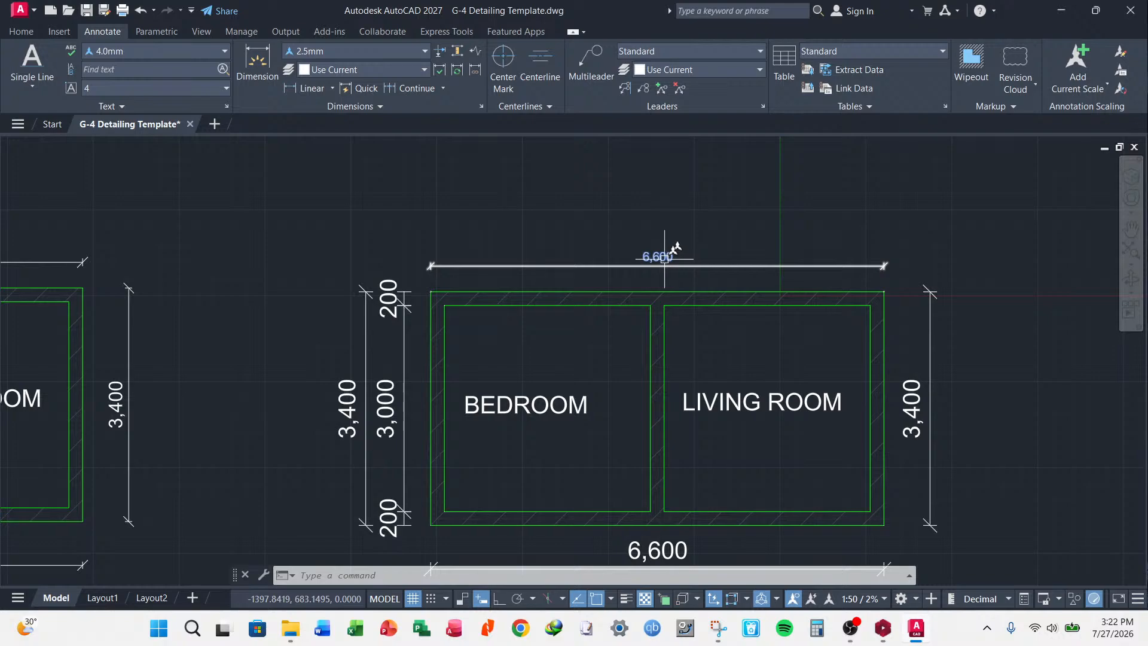
scroll(687, 255, down, 4)
scroll(686, 256, up, 4)
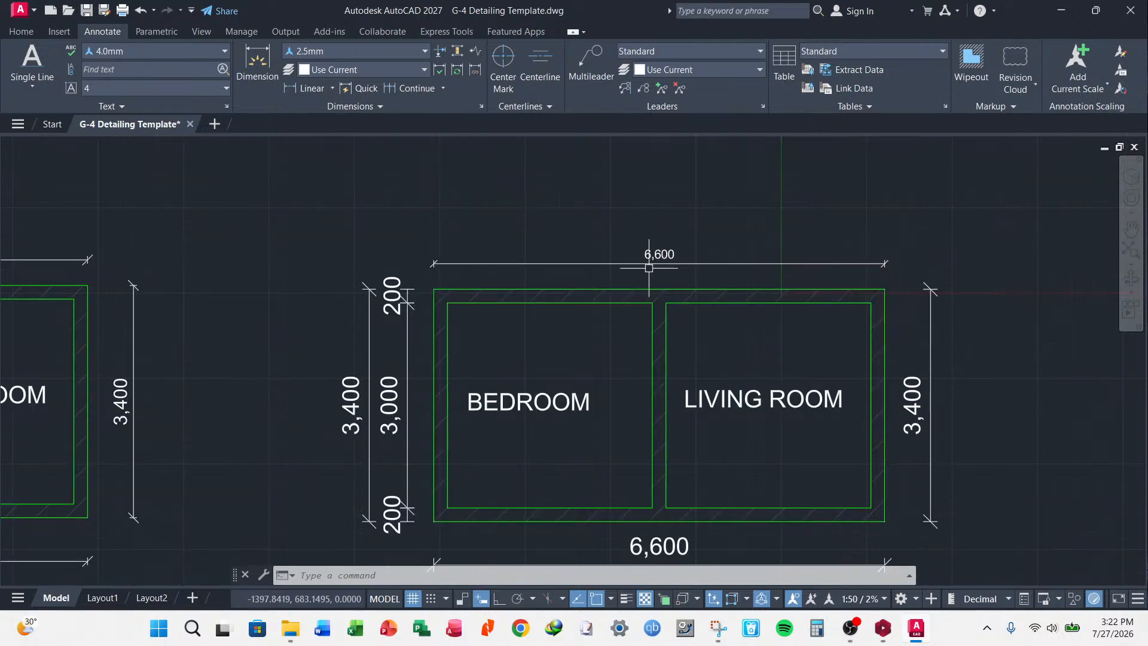
scroll(664, 251, down, 4)
scroll(669, 259, up, 4)
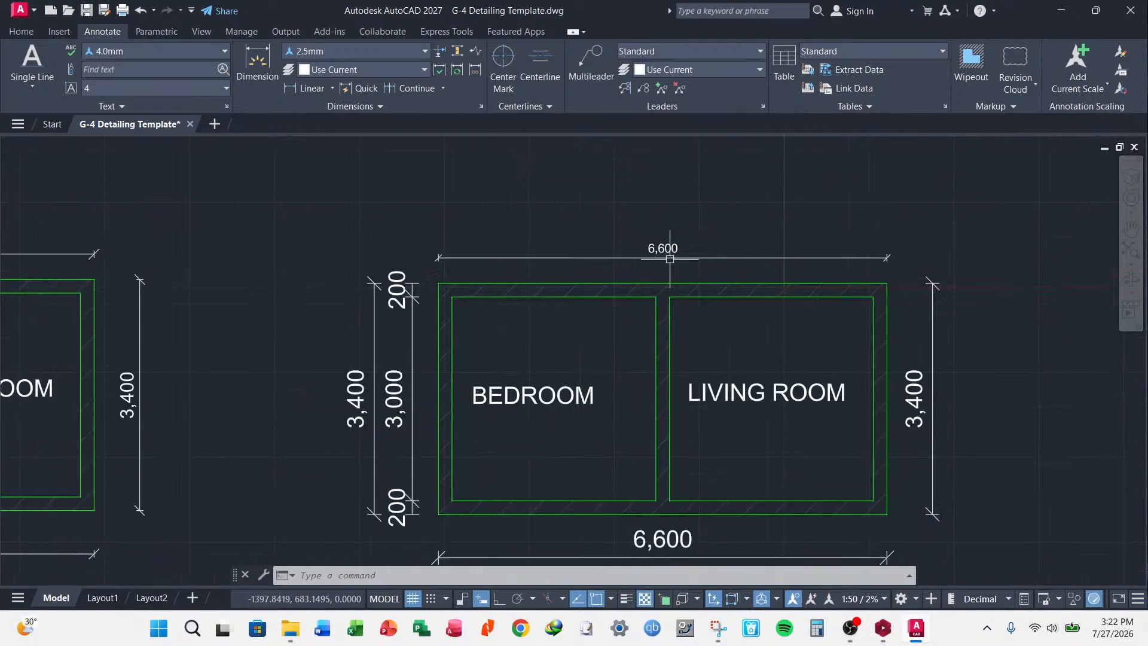
scroll(663, 264, down, 5)
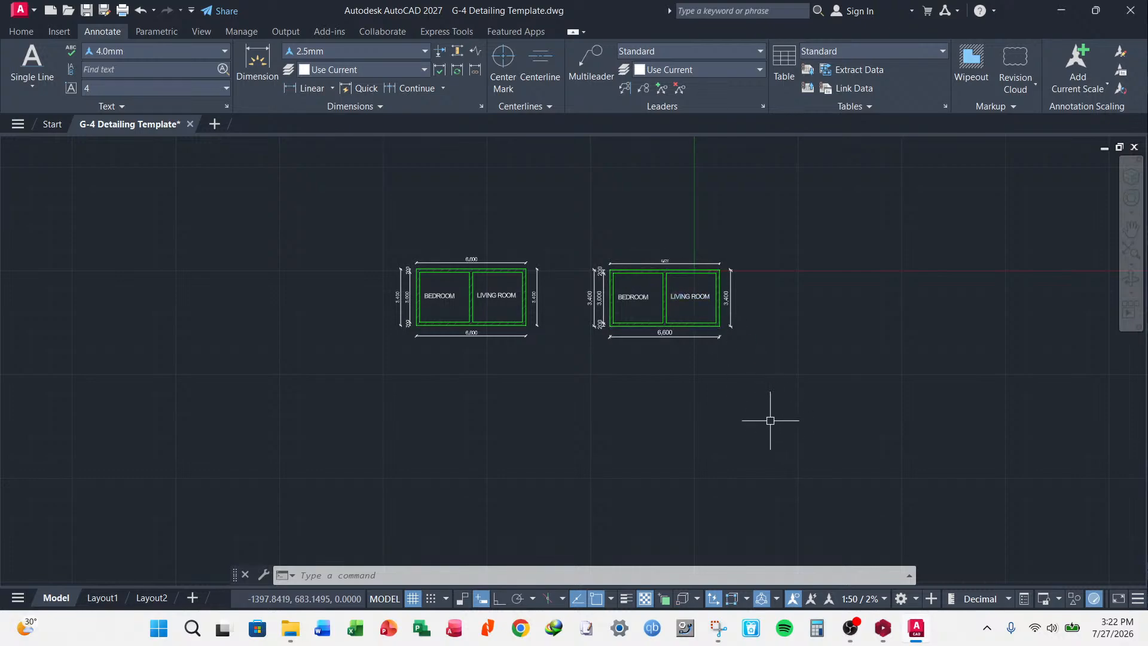
scroll(693, 267, up, 4)
scroll(699, 294, down, 4)
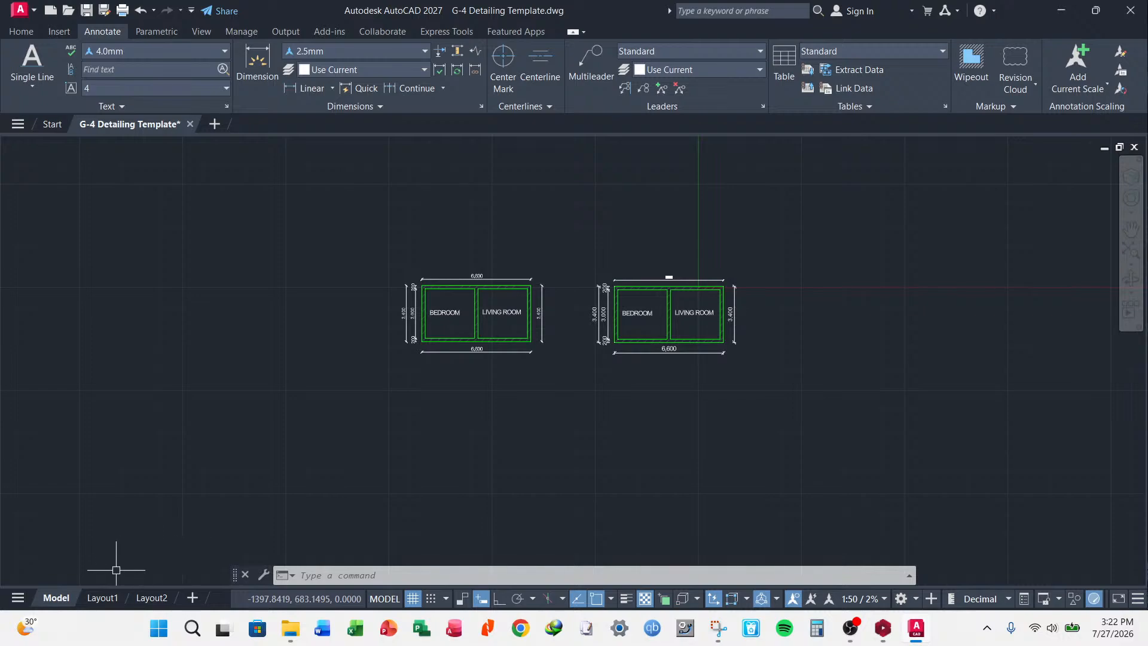
- Switch to Layout1 and select the large viewport that shows the two plans
click(102, 597)
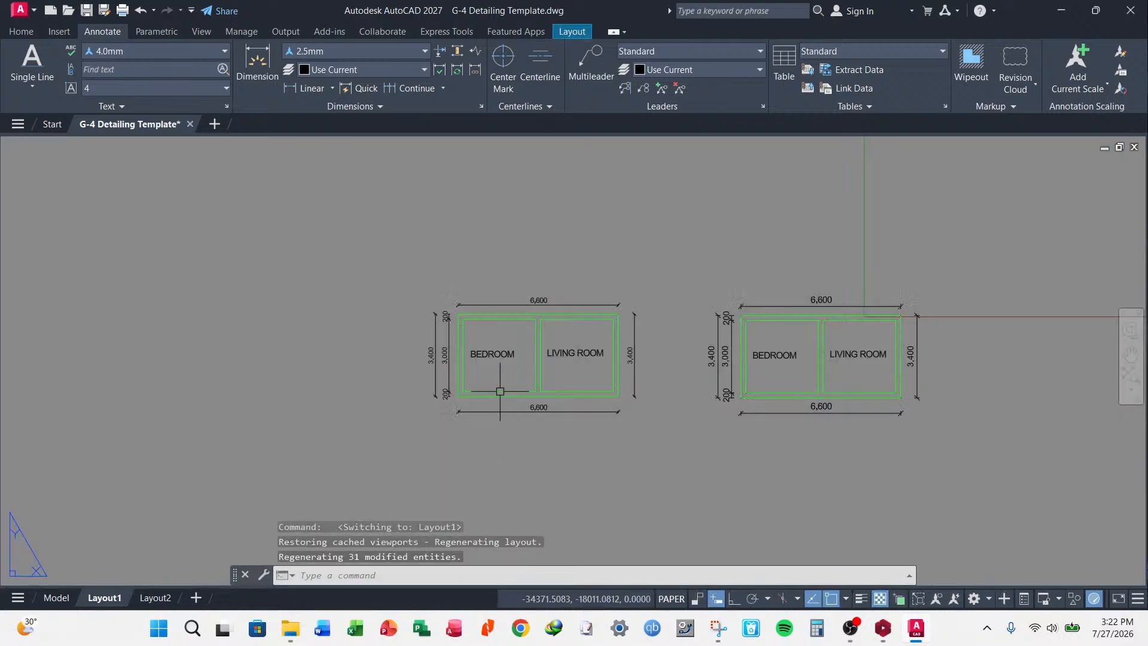
scroll(499, 391, down, 5)
scroll(506, 359, up, 4)
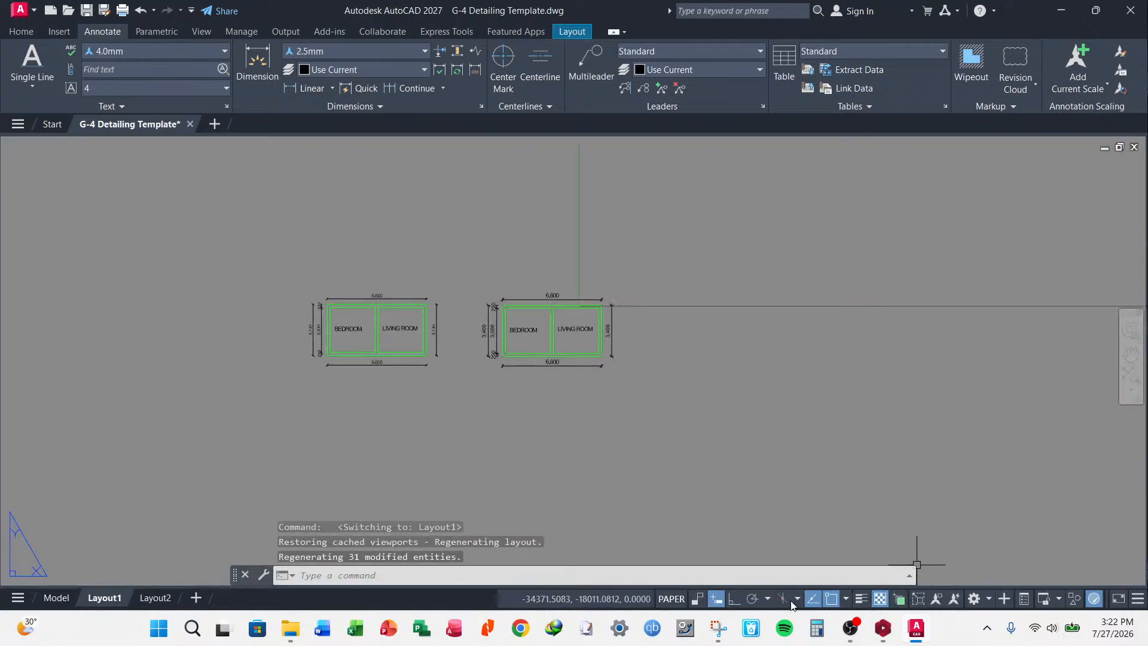
scroll(596, 328, down, 8)
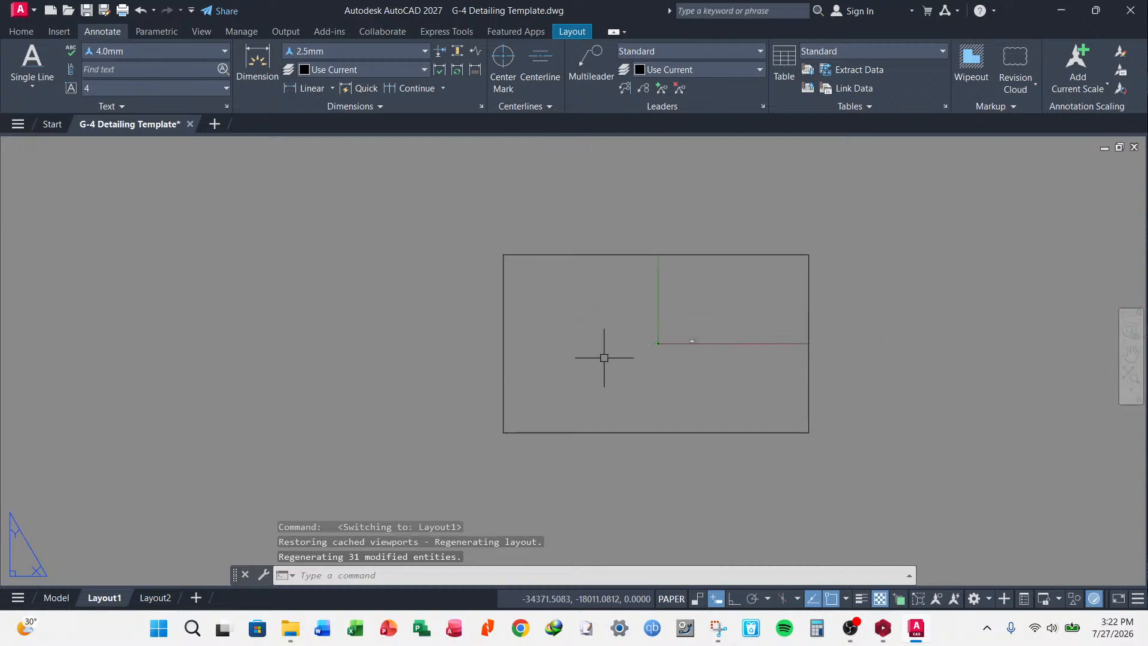
click(626, 255)
scroll(669, 341, up, 6)
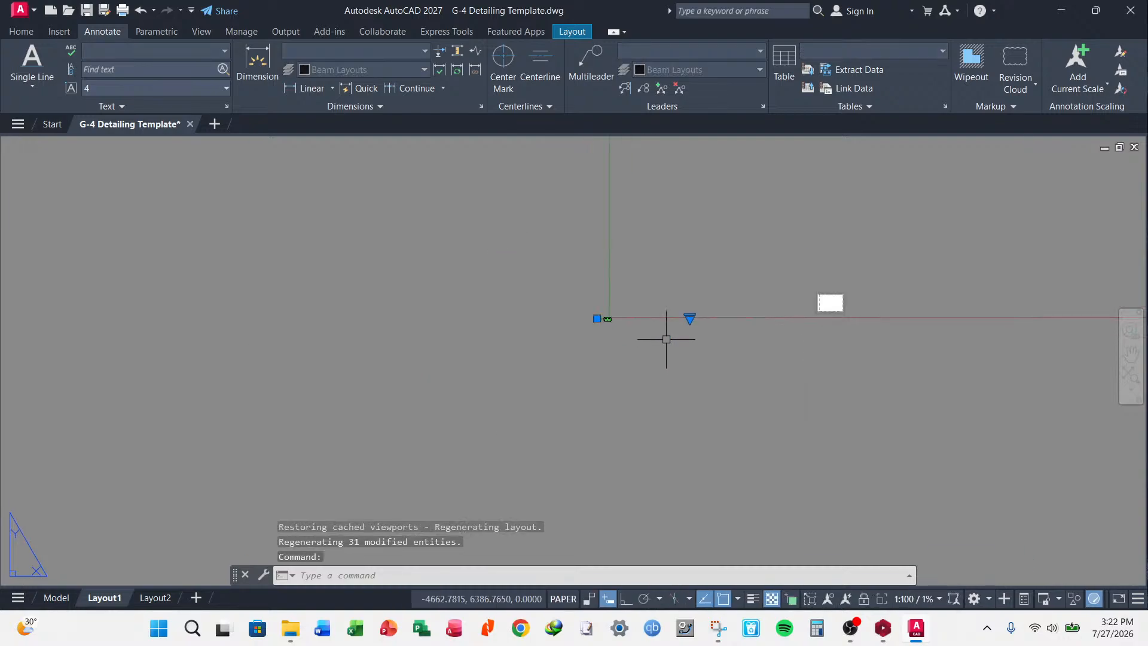
- Set the selected viewport's scale to 1:50 and check which annotations display on both plans
scroll(726, 382, up, 5)
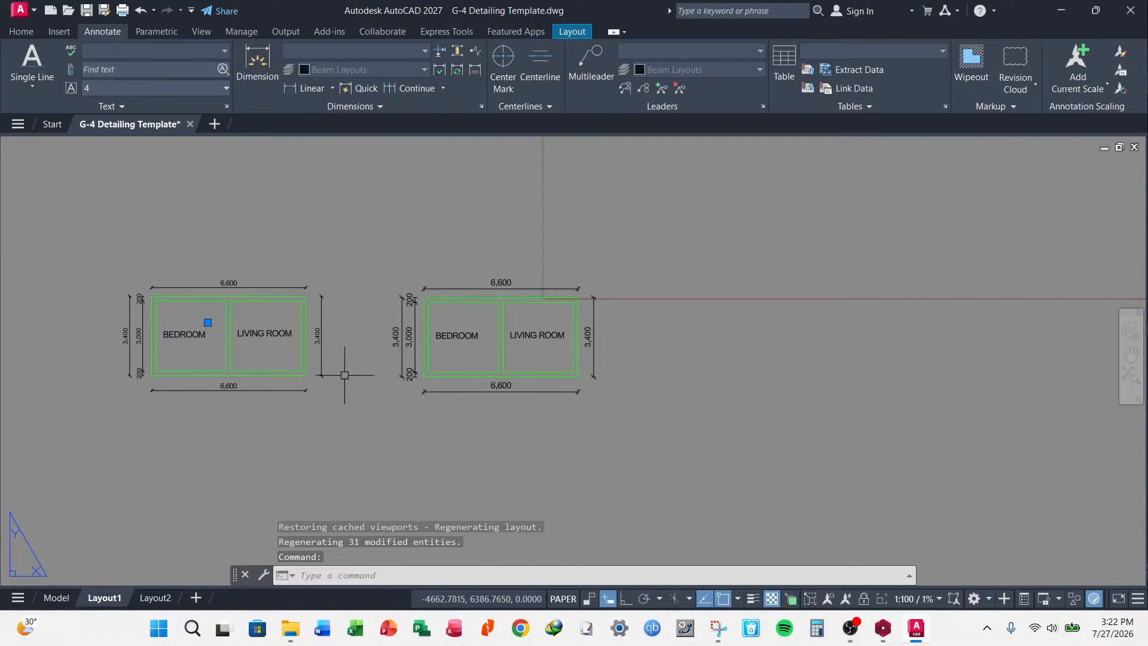
scroll(710, 361, down, 1)
scroll(491, 387, up, 1)
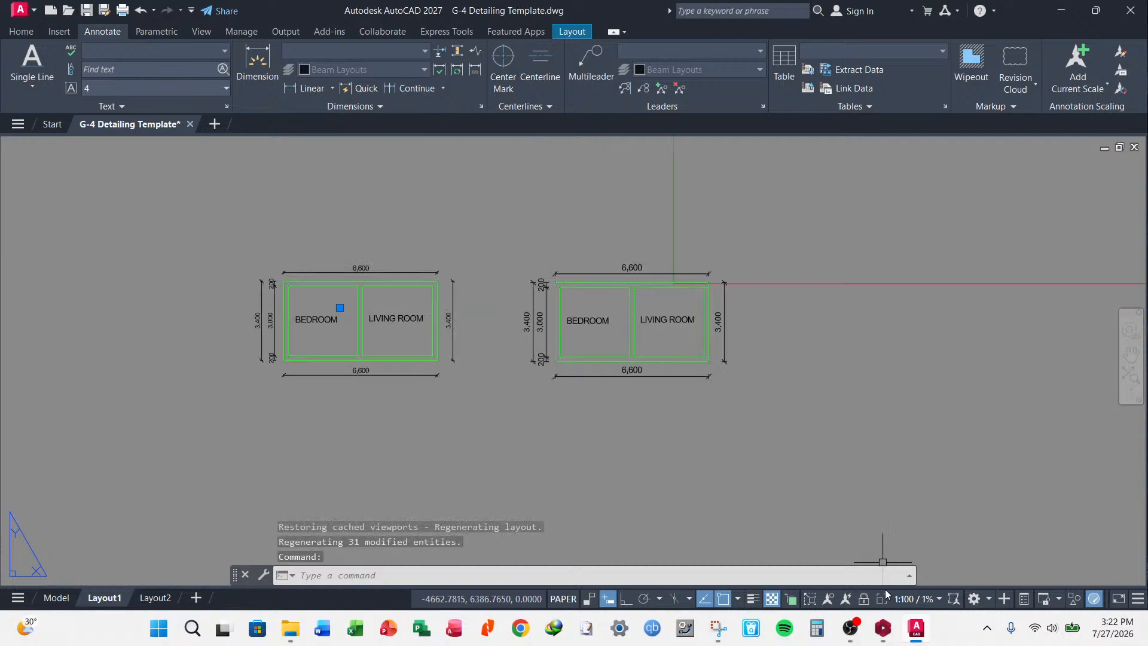
click(937, 599)
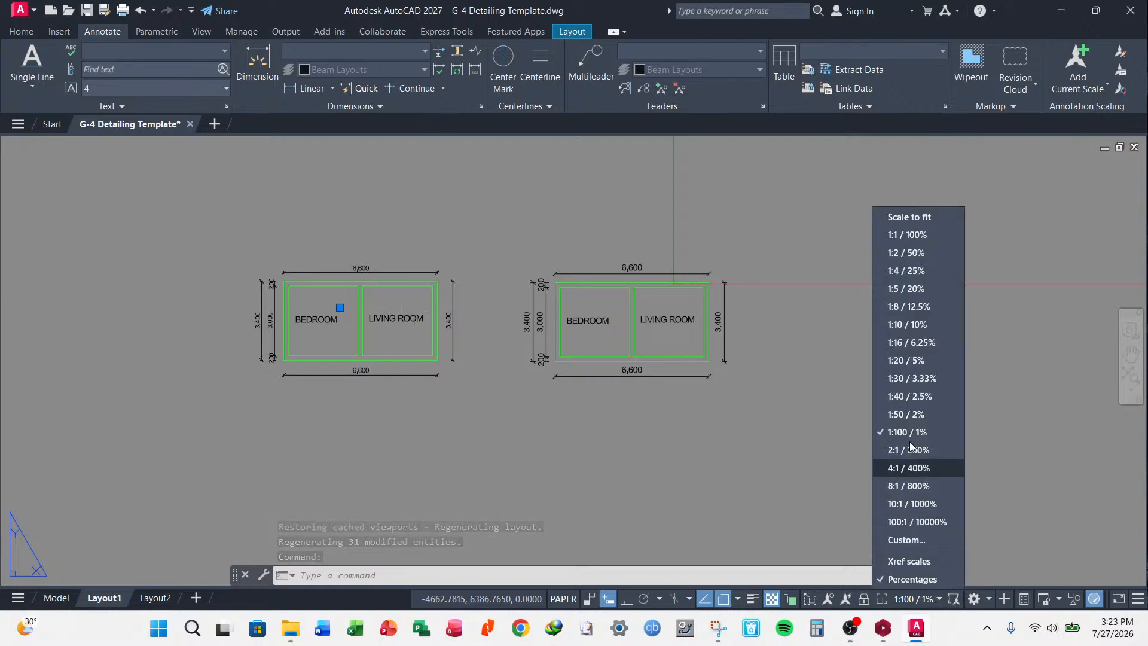
click(916, 415)
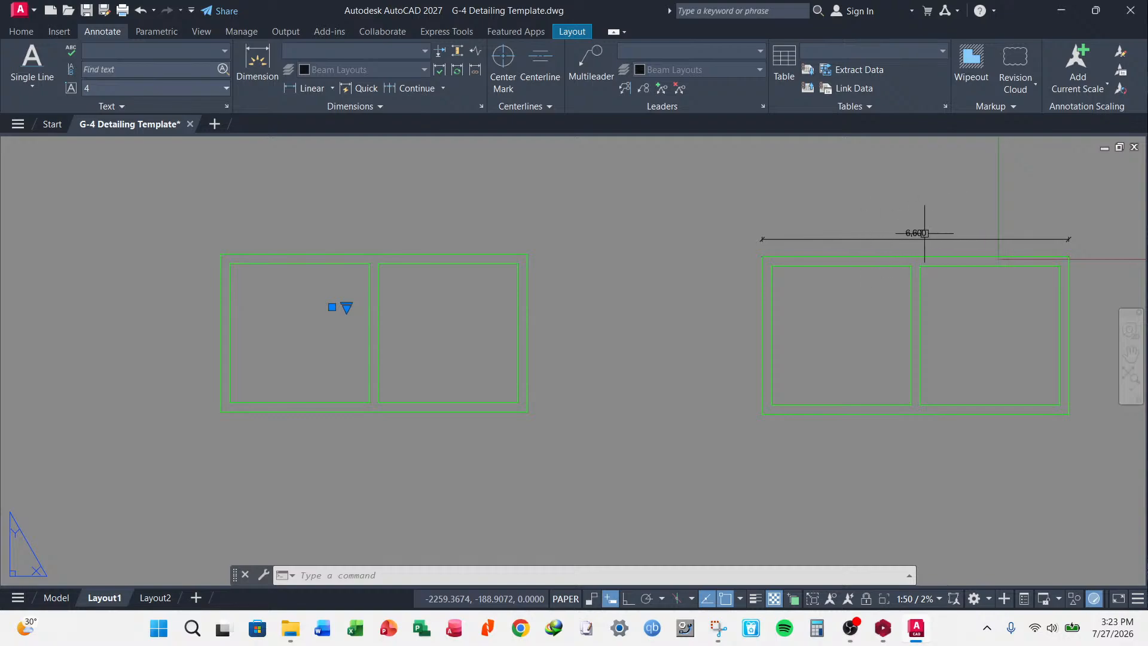
scroll(550, 300, down, 2)
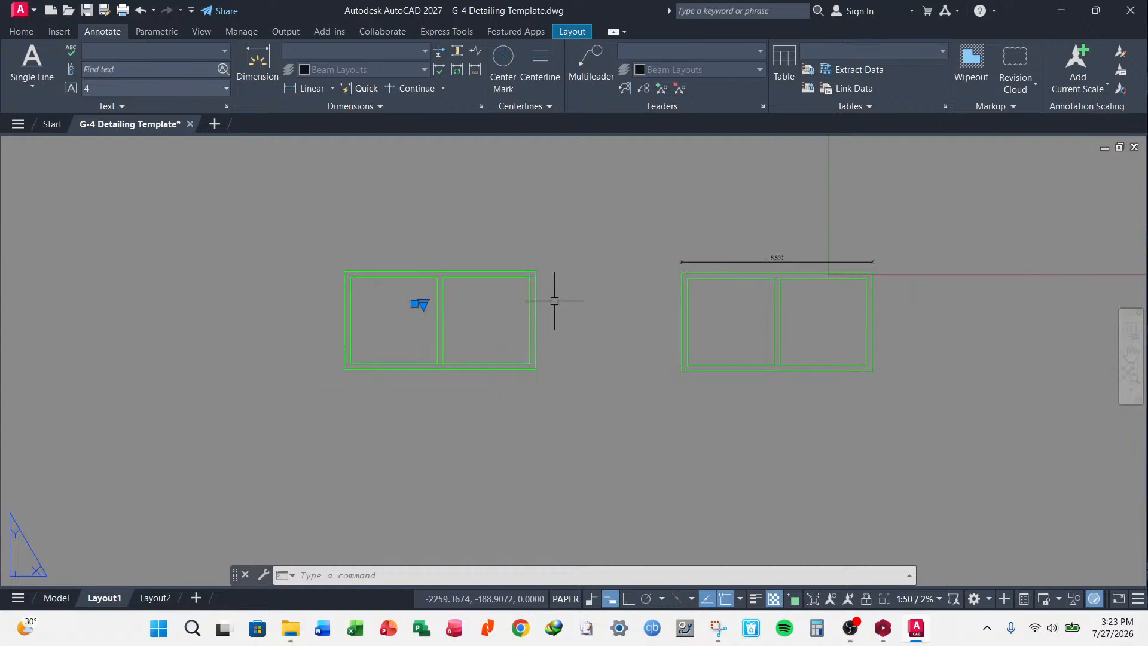
scroll(807, 261, up, 4)
scroll(759, 267, down, 6)
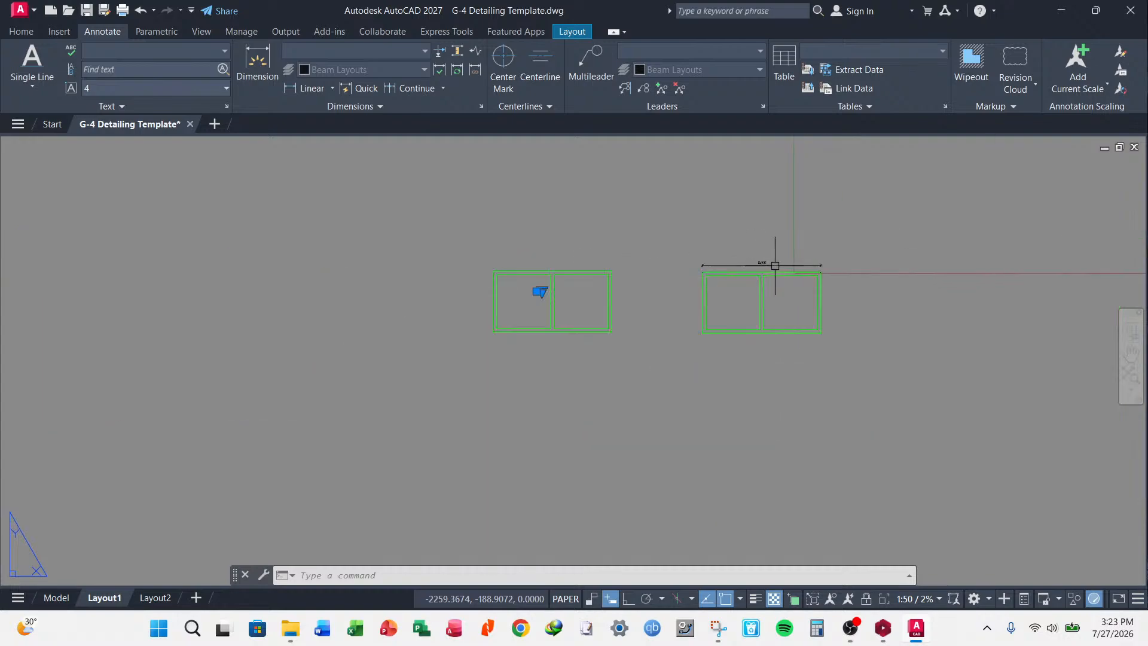
scroll(769, 263, up, 4)
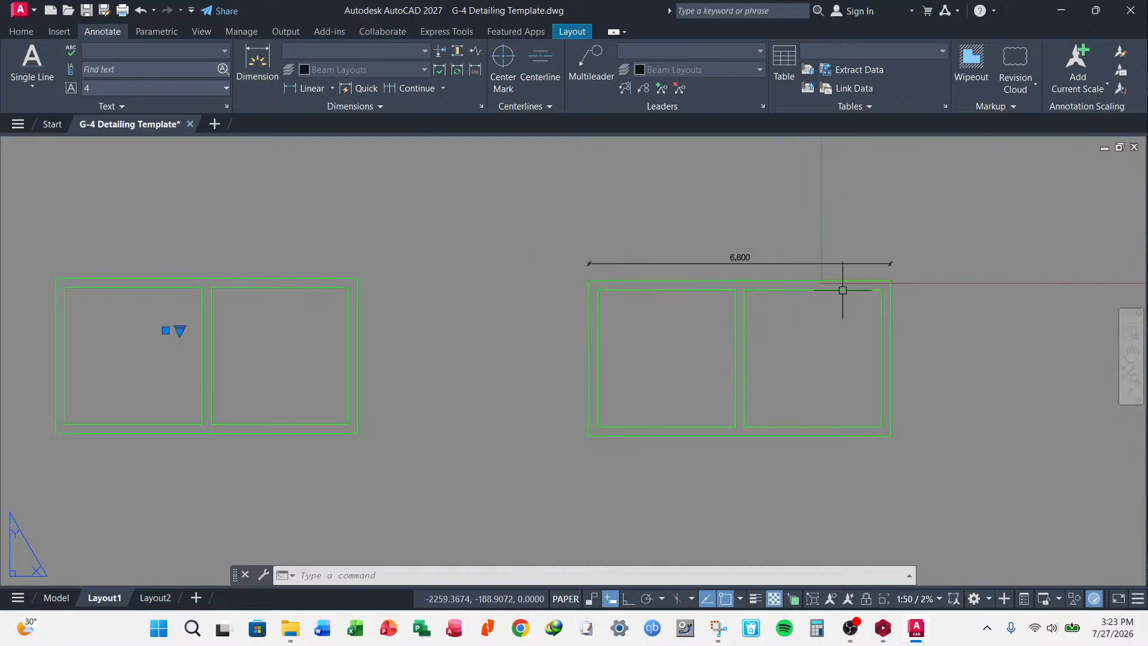
- Turn on the display of annotative objects at all scales for both plans in Layout1
scroll(842, 291, down, 2)
scroll(802, 289, up, 4)
scroll(700, 306, down, 4)
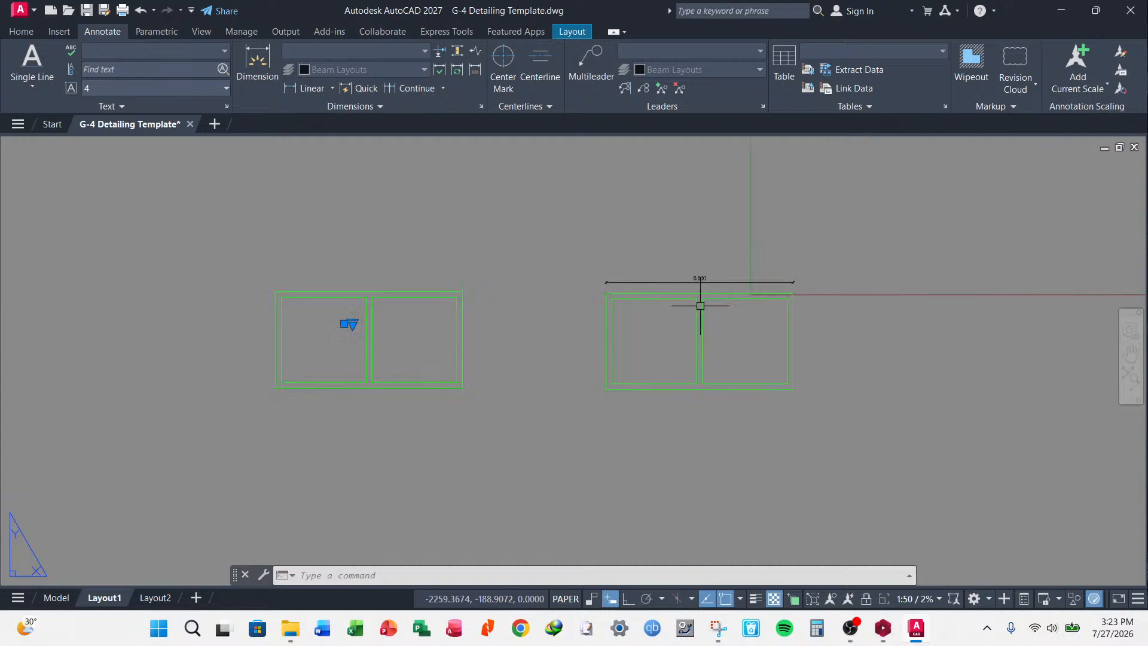
click(830, 600)
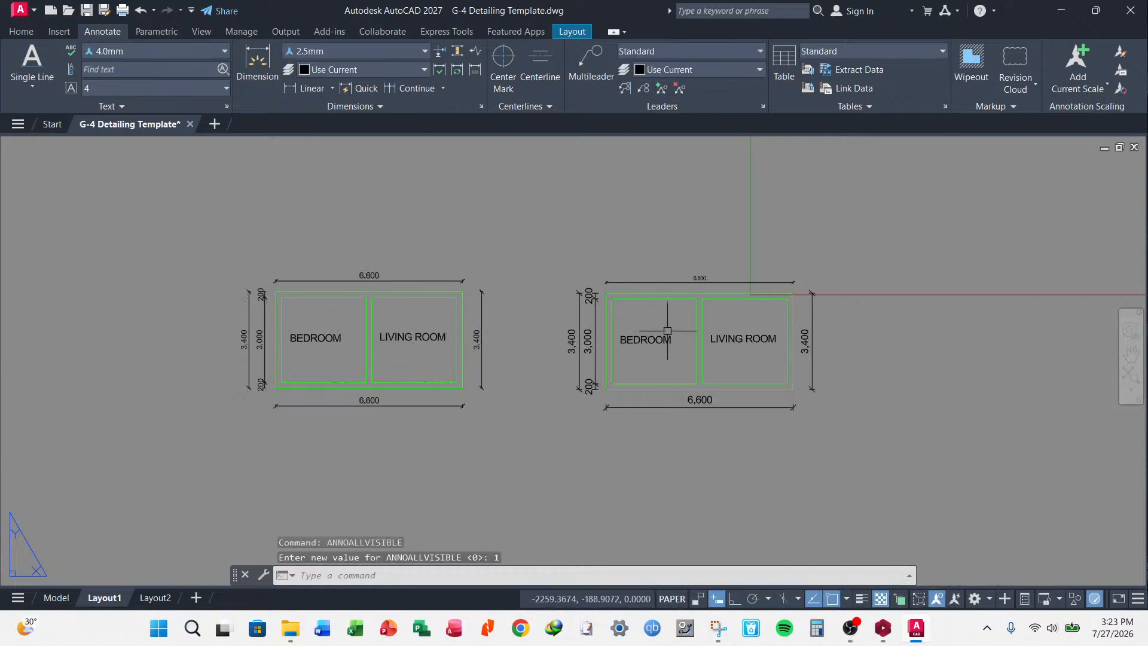
- Compare the room labels and dimension text sizes of both plans in Layout1 and return to model space
scroll(667, 330, up, 2)
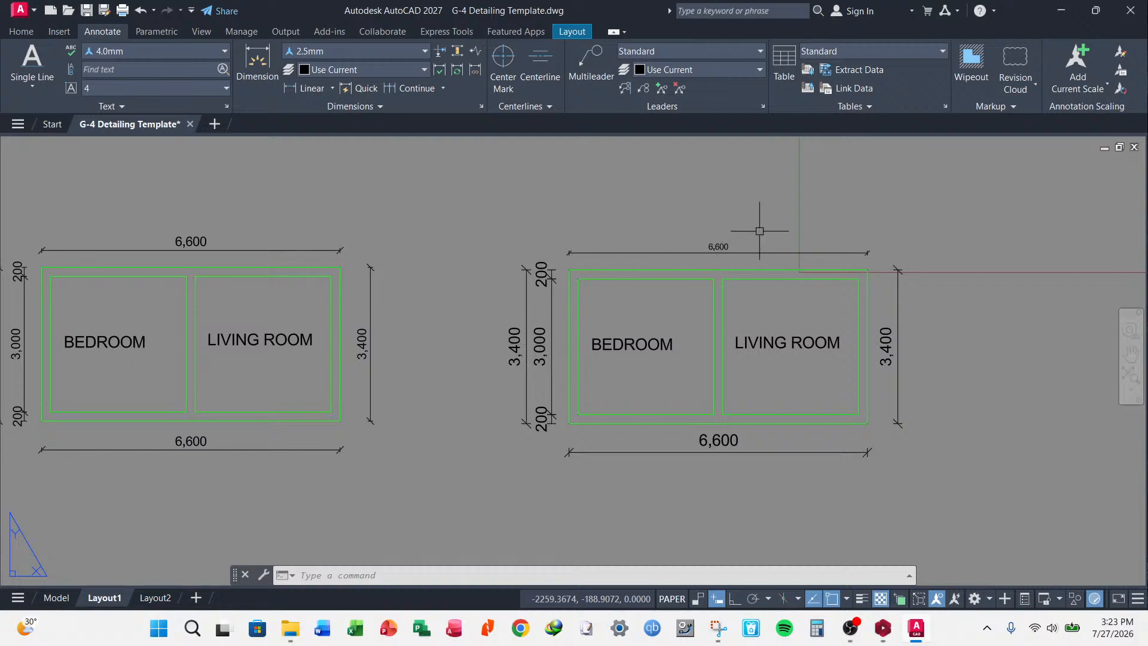
scroll(574, 328, down, 2)
scroll(589, 335, up, 2)
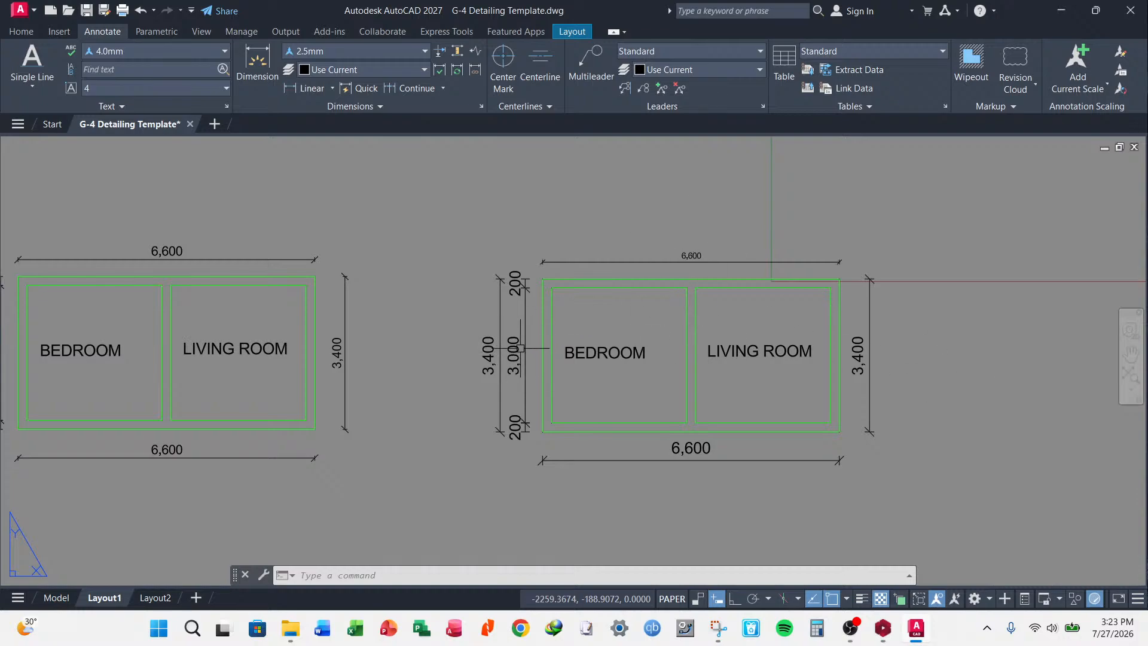
scroll(664, 314, down, 5)
scroll(642, 325, up, 5)
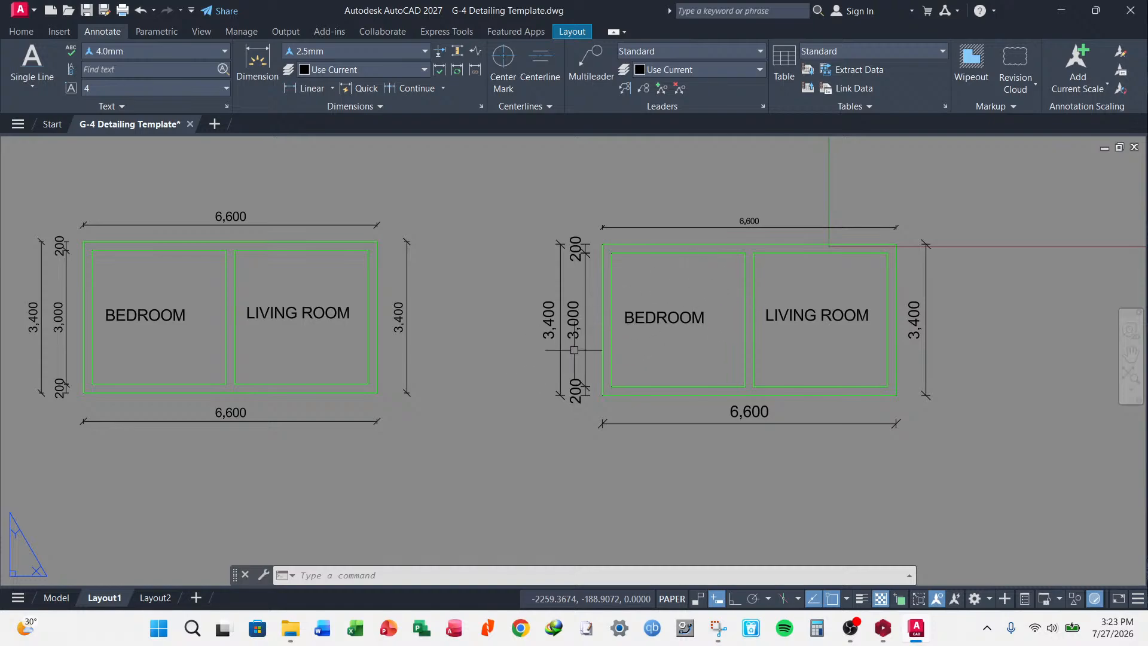
scroll(574, 350, down, 2)
click(57, 598)
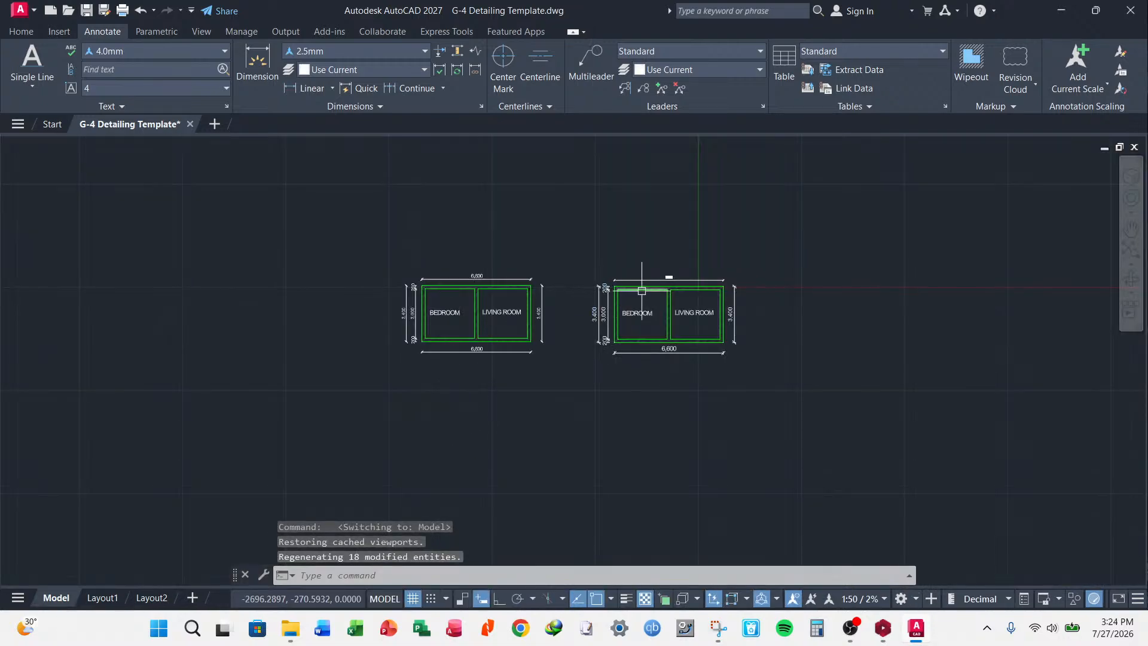
scroll(634, 296, up, 2)
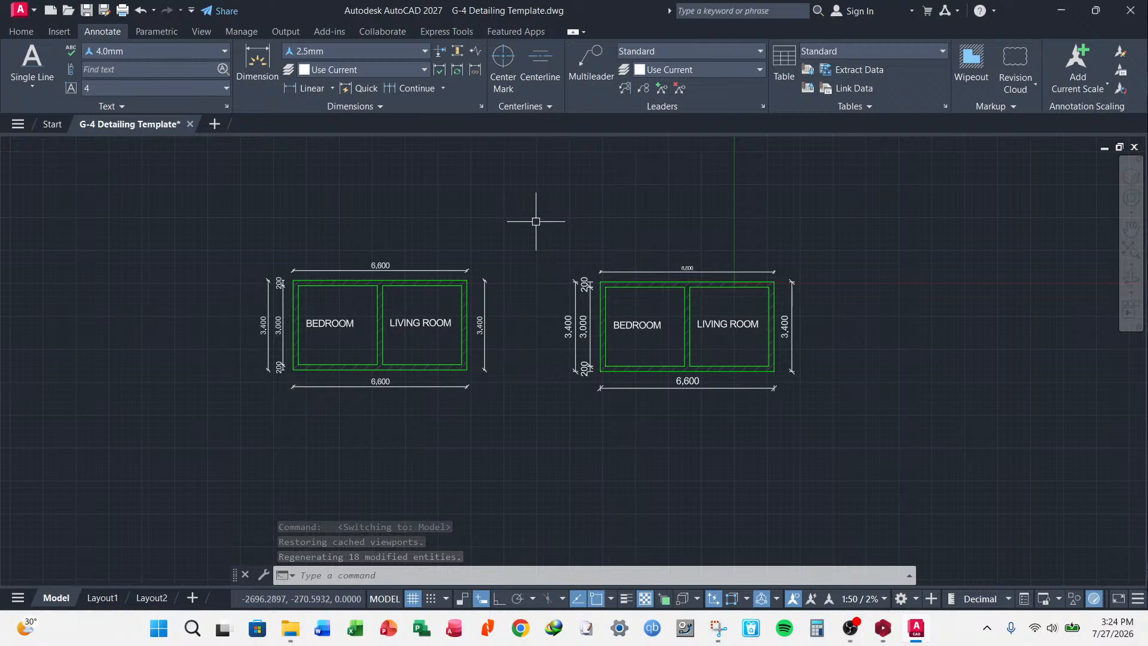
click(508, 225)
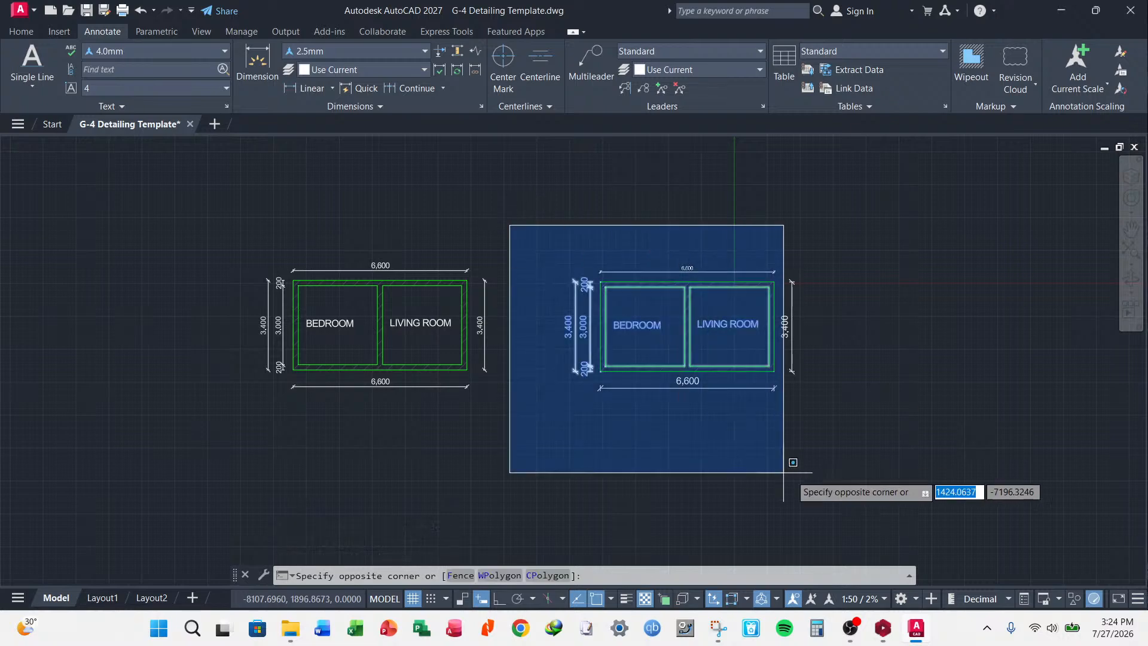
click(812, 502)
right_click(828, 313)
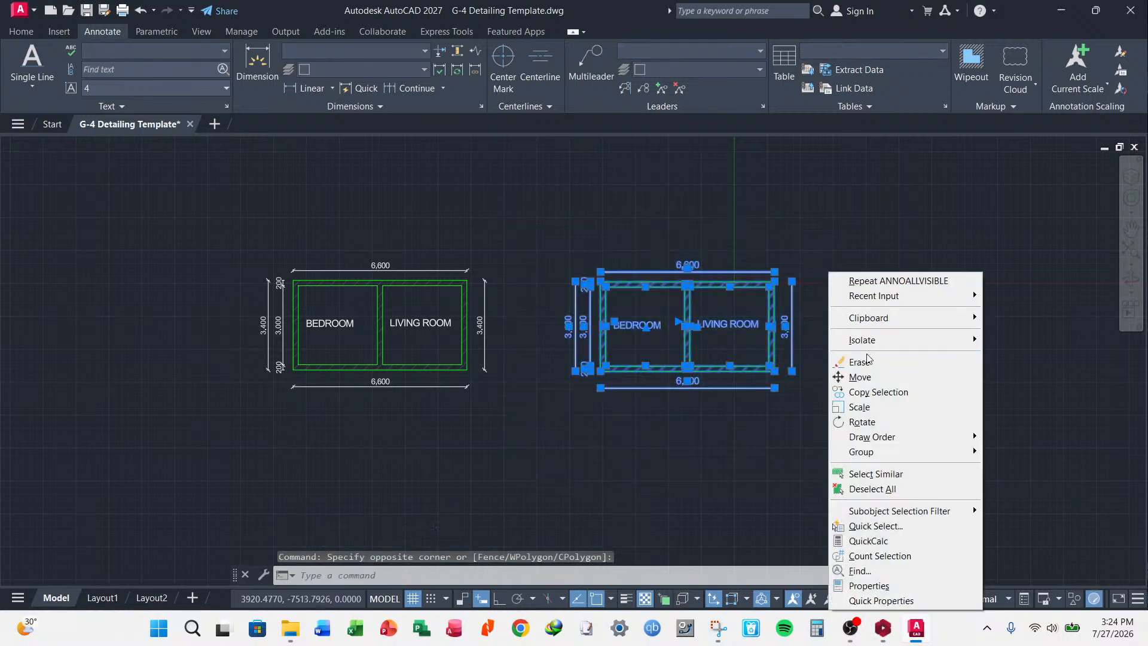
key(Escape)
key(Escape)
scroll(589, 282, up, 2)
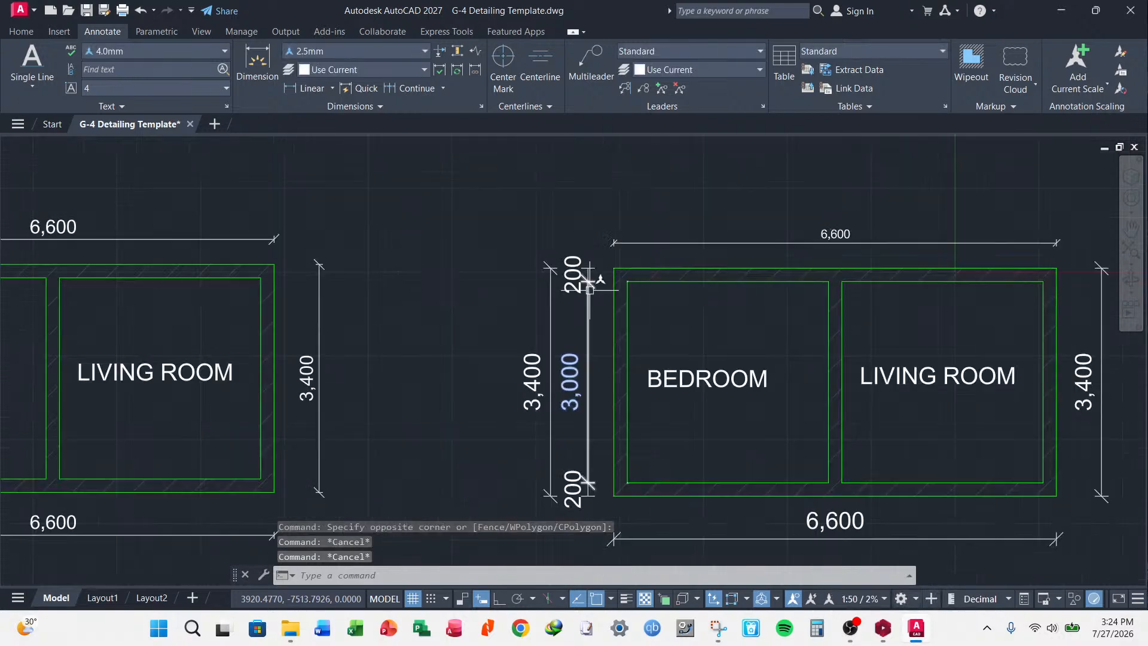
click(565, 366)
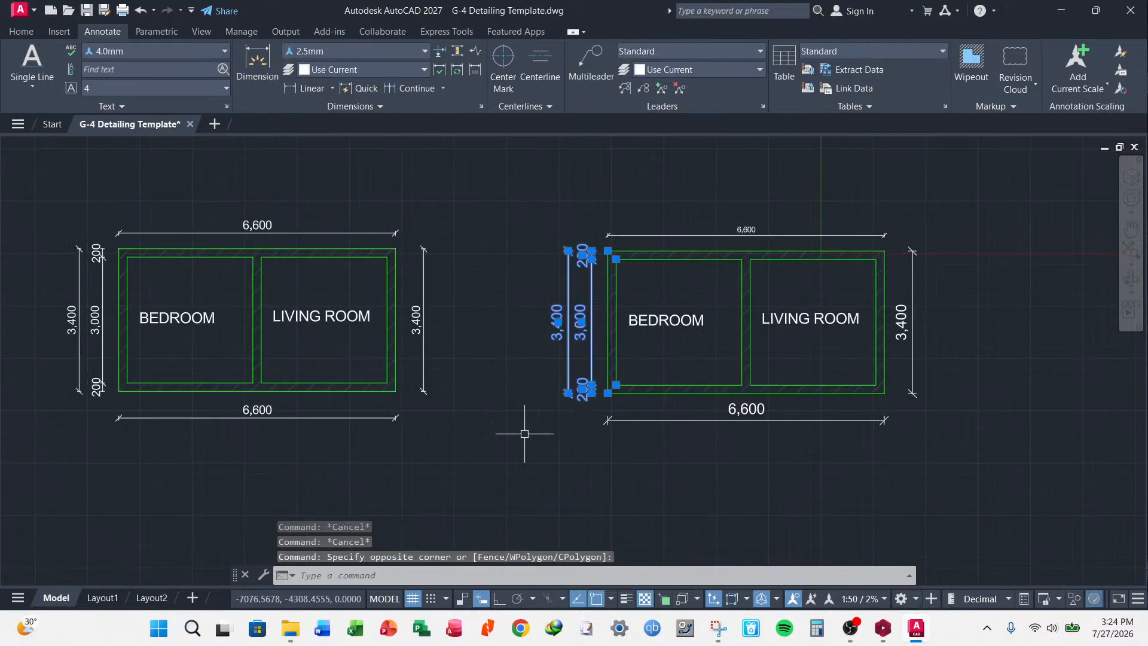
key(Escape)
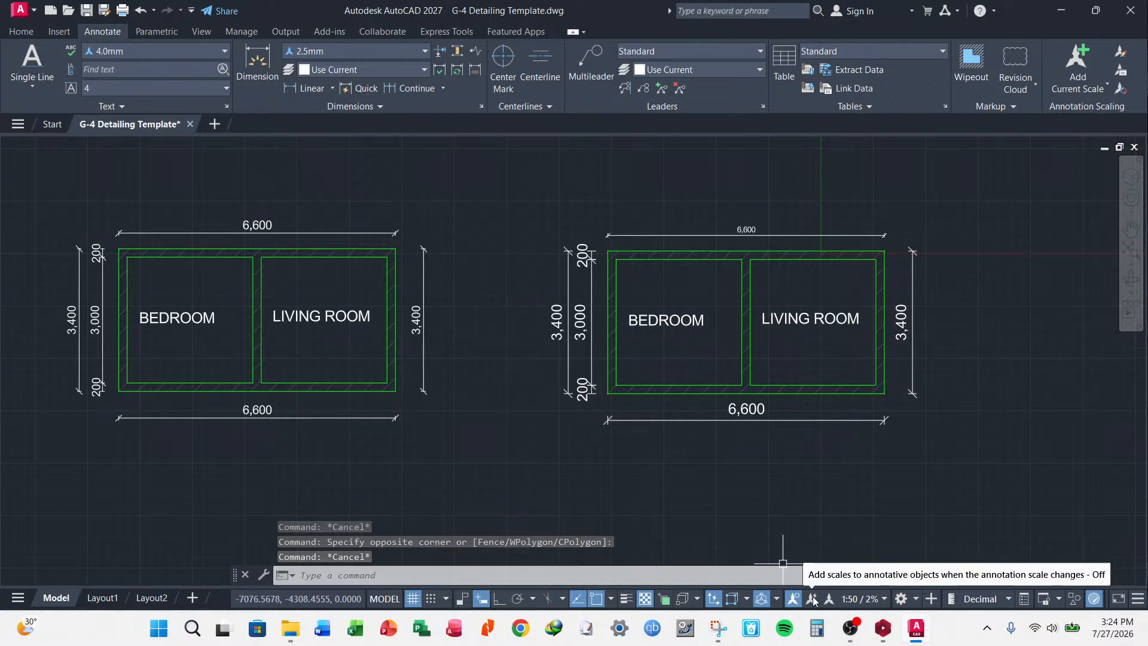
- Set the model space annotation scale to 1:100
key(Escape)
click(885, 602)
key(Escape)
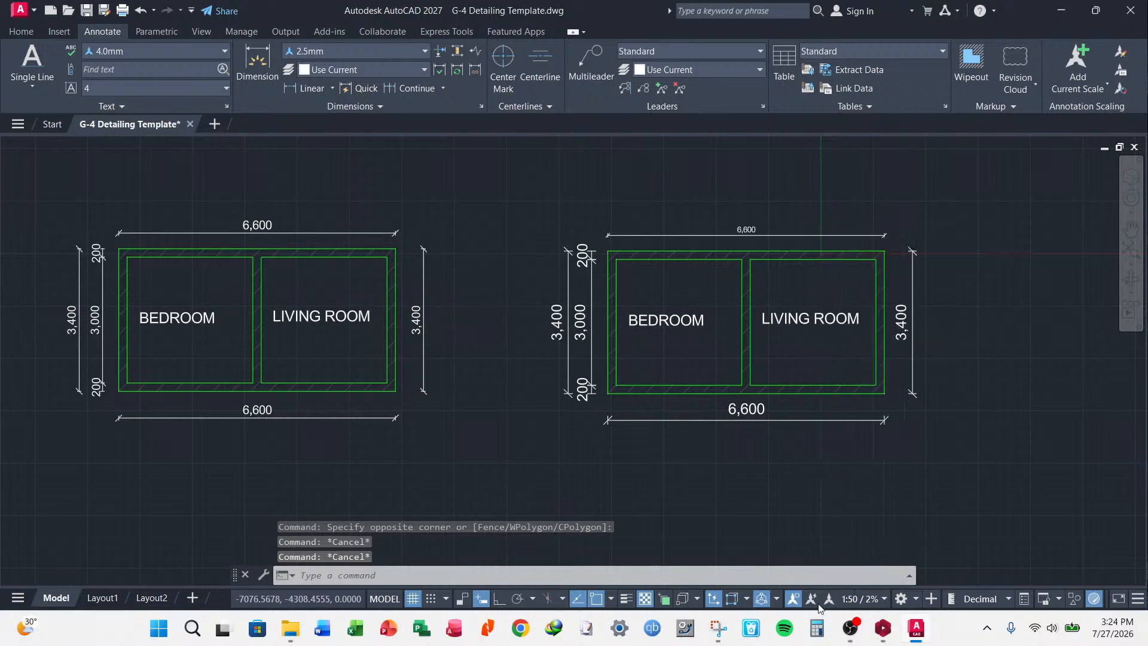
key(Escape)
click(877, 604)
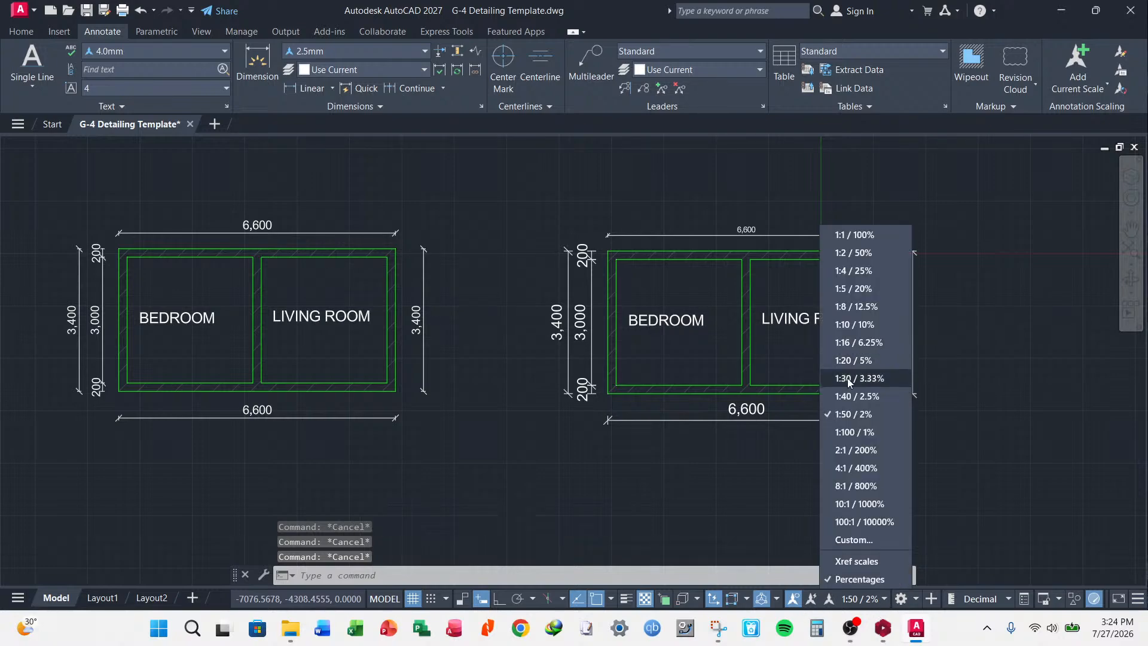
click(860, 431)
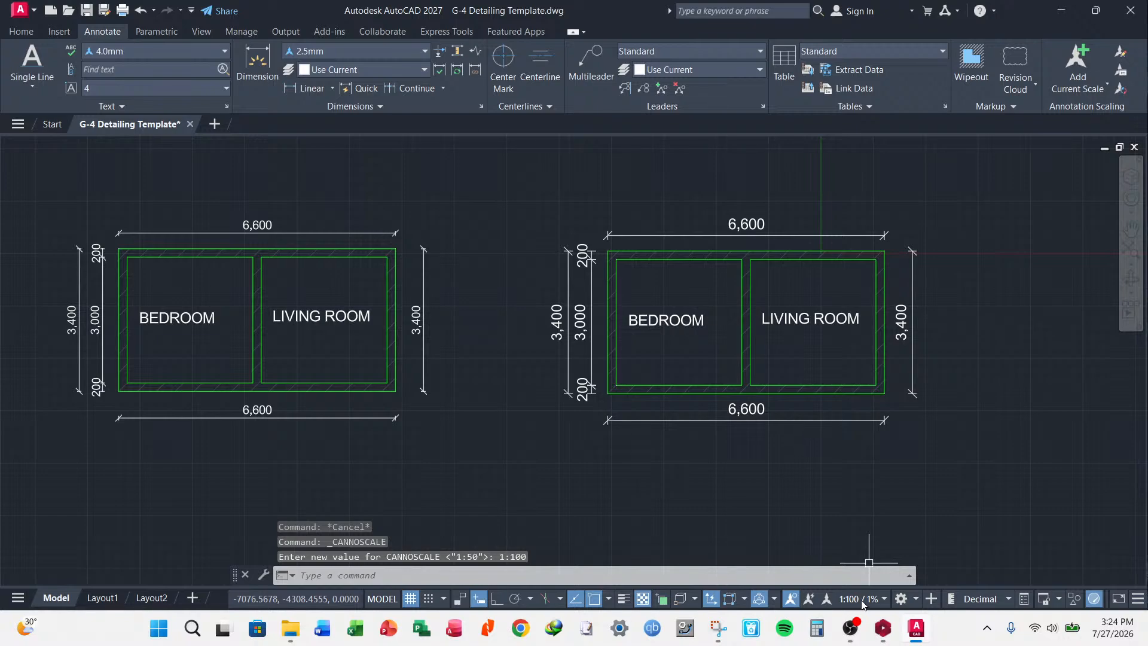
- Turn on automatic adding of scales to annotative objects and set the annotation scale to 1:50
click(809, 601)
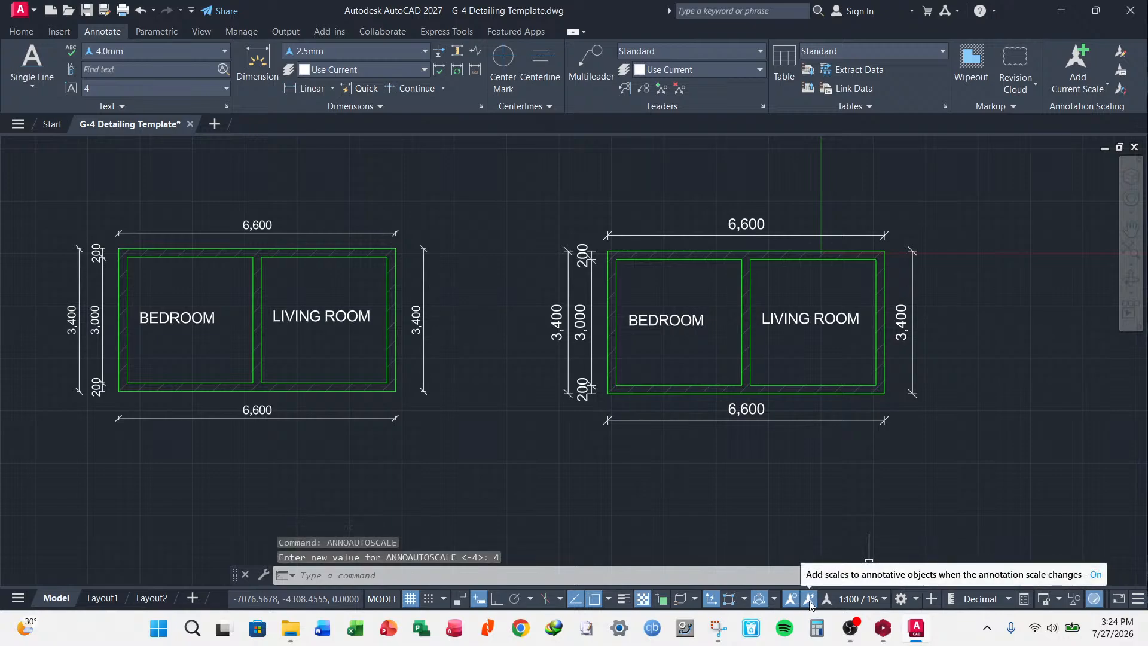
click(859, 598)
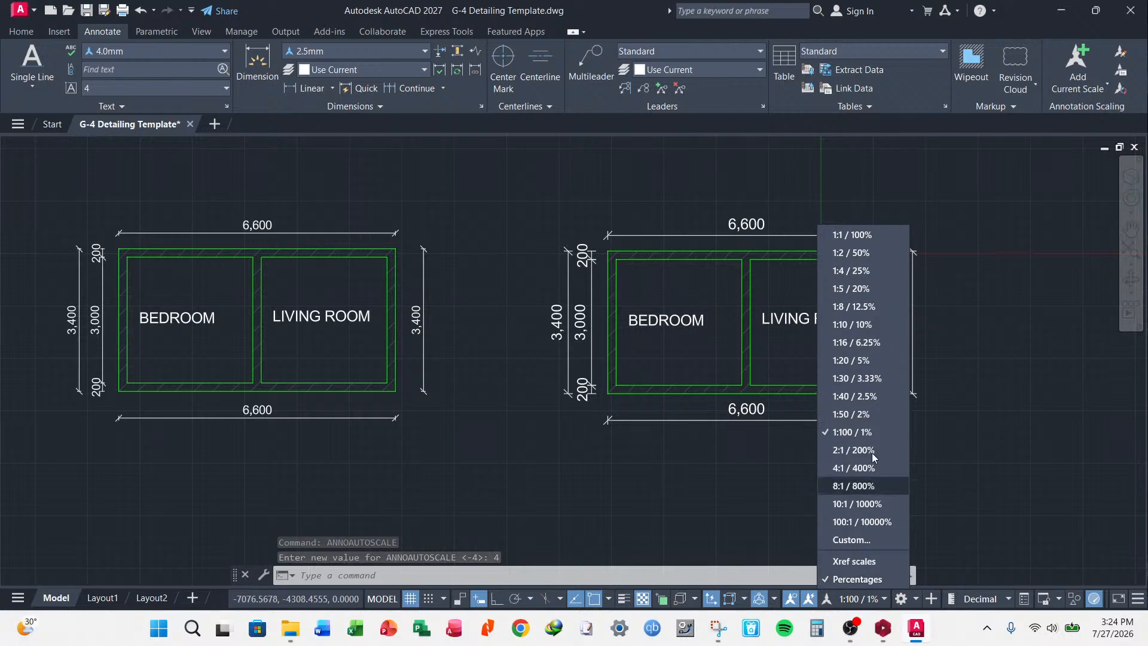
click(856, 413)
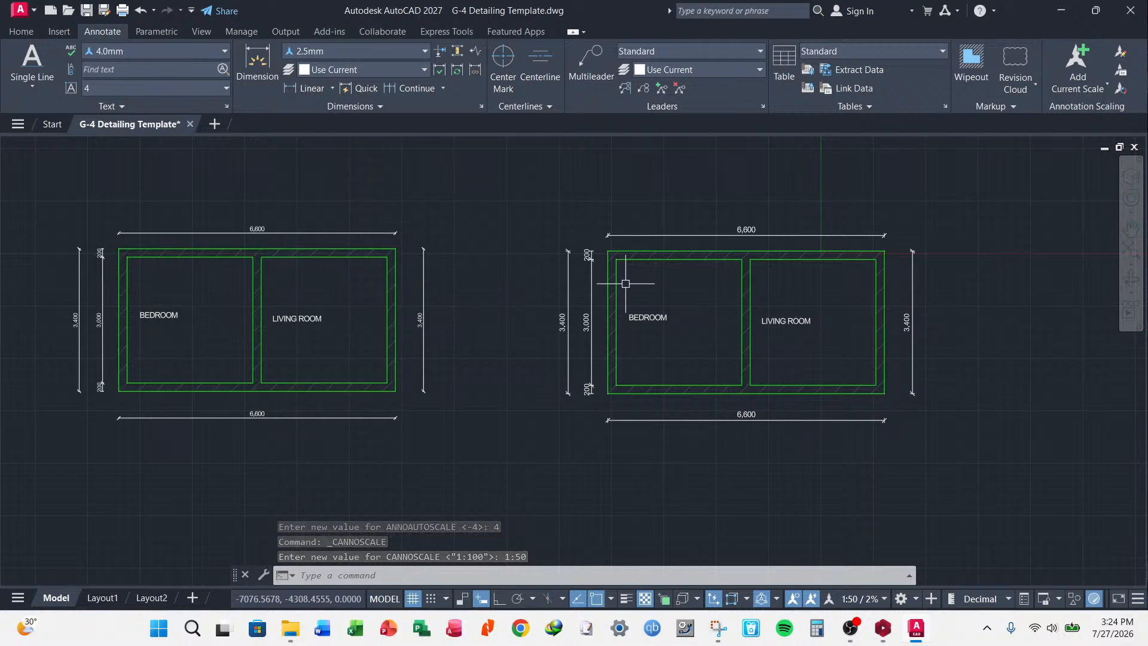
click(591, 314)
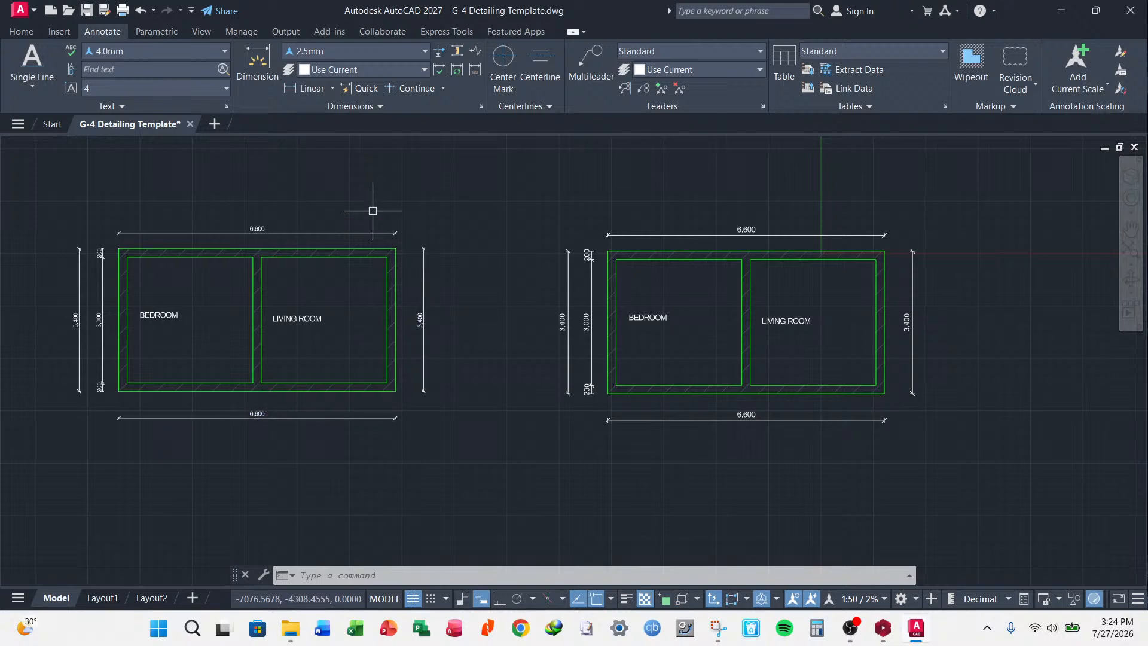
- Switch to Layout1 and examine the size of the room labels and dimensions on both plans
click(102, 597)
scroll(526, 362, down, 3)
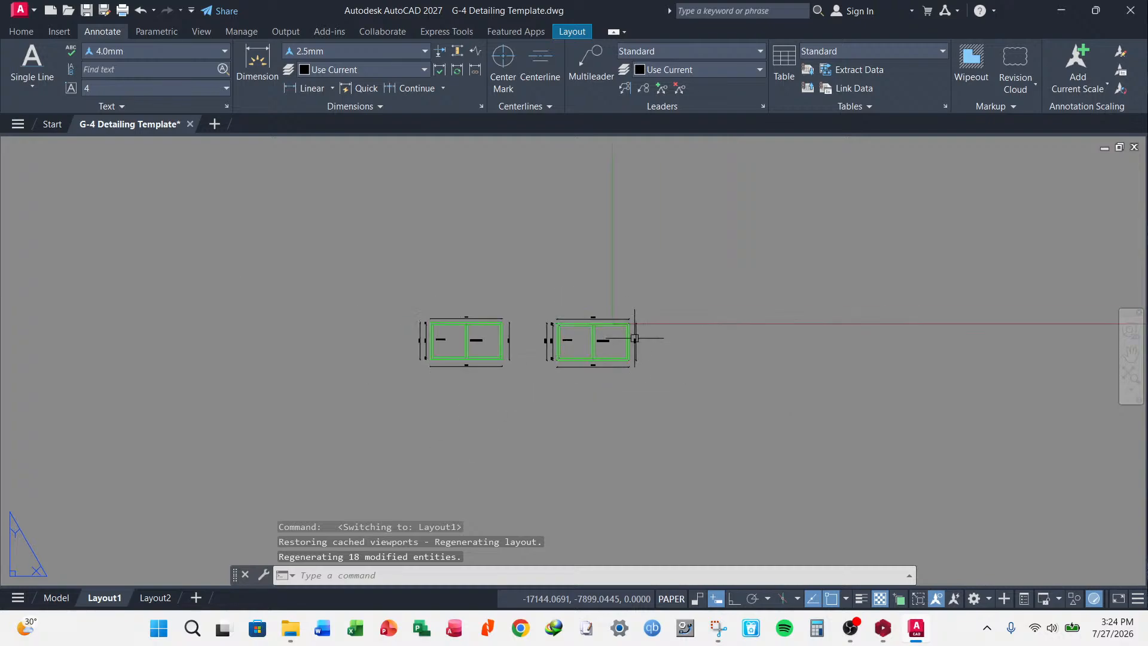
scroll(634, 337, up, 5)
scroll(472, 335, down, 3)
scroll(582, 327, up, 3)
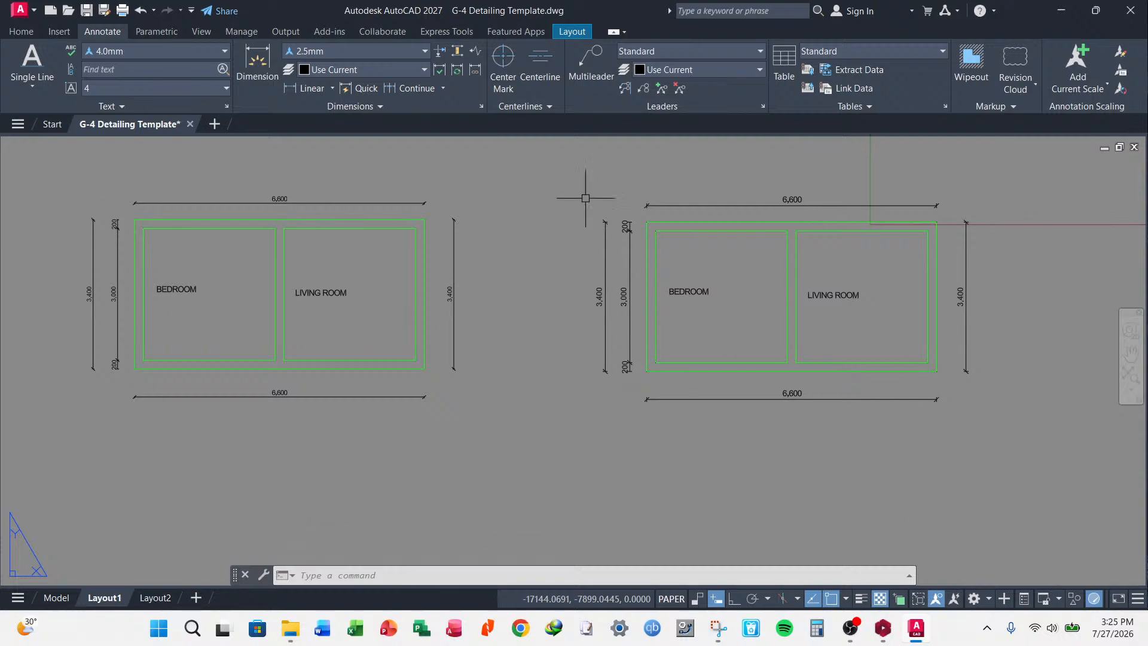
scroll(591, 322, down, 3)
scroll(591, 322, up, 3)
scroll(466, 302, up, 5)
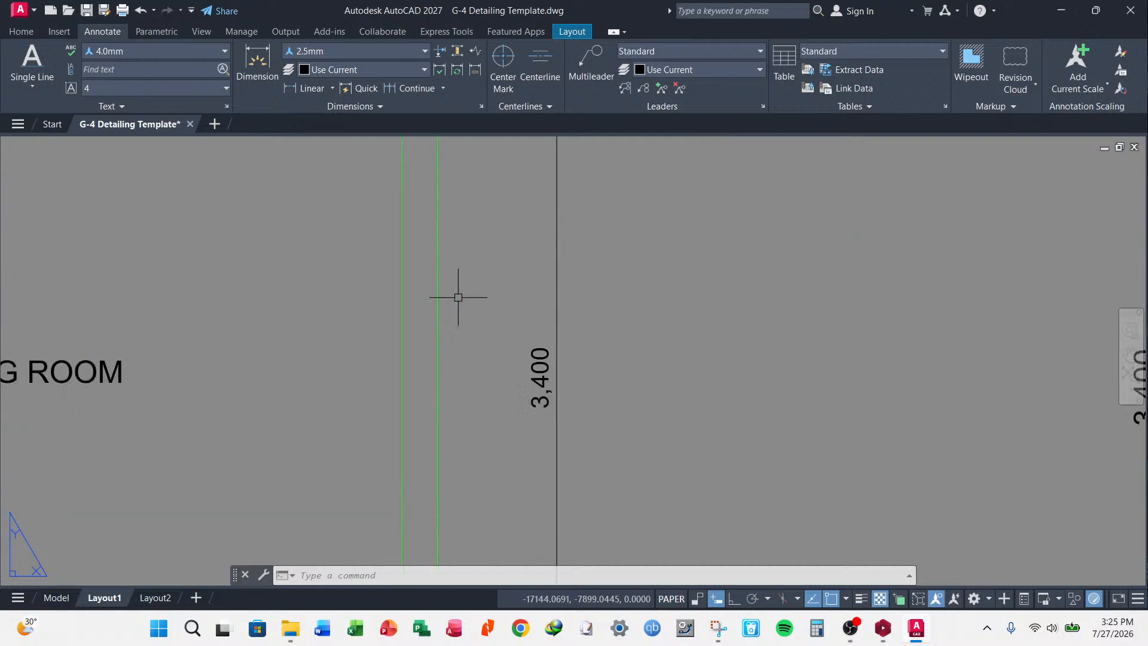
scroll(462, 302, down, 4)
scroll(462, 301, down, 2)
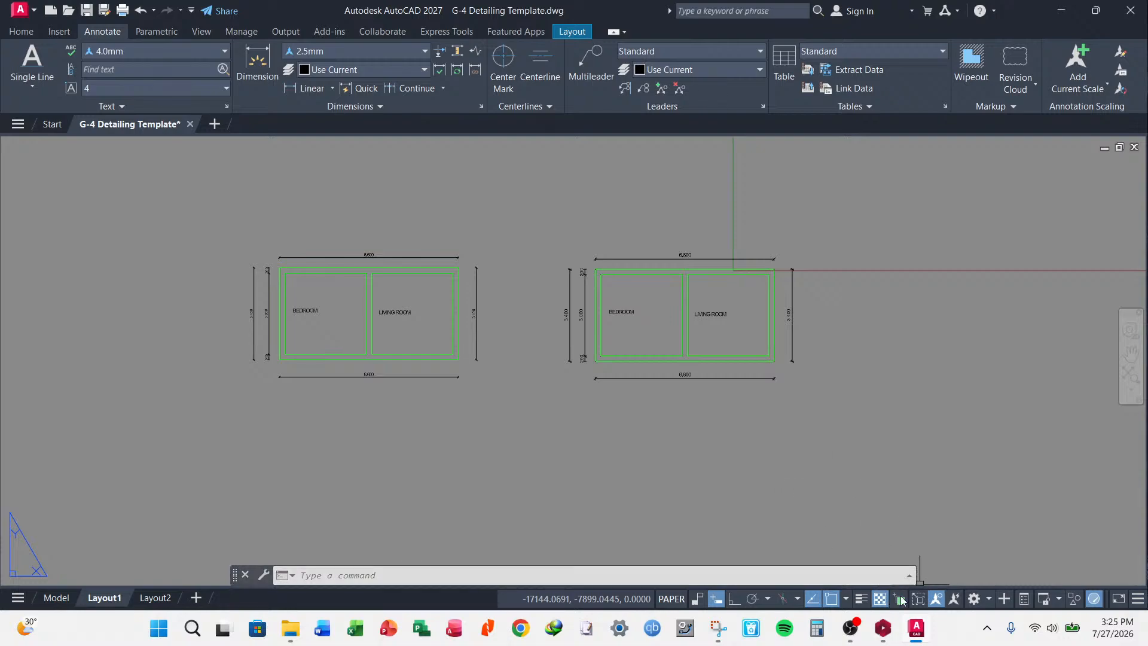
- Select the large viewport that contains the two plans
scroll(605, 425, down, 10)
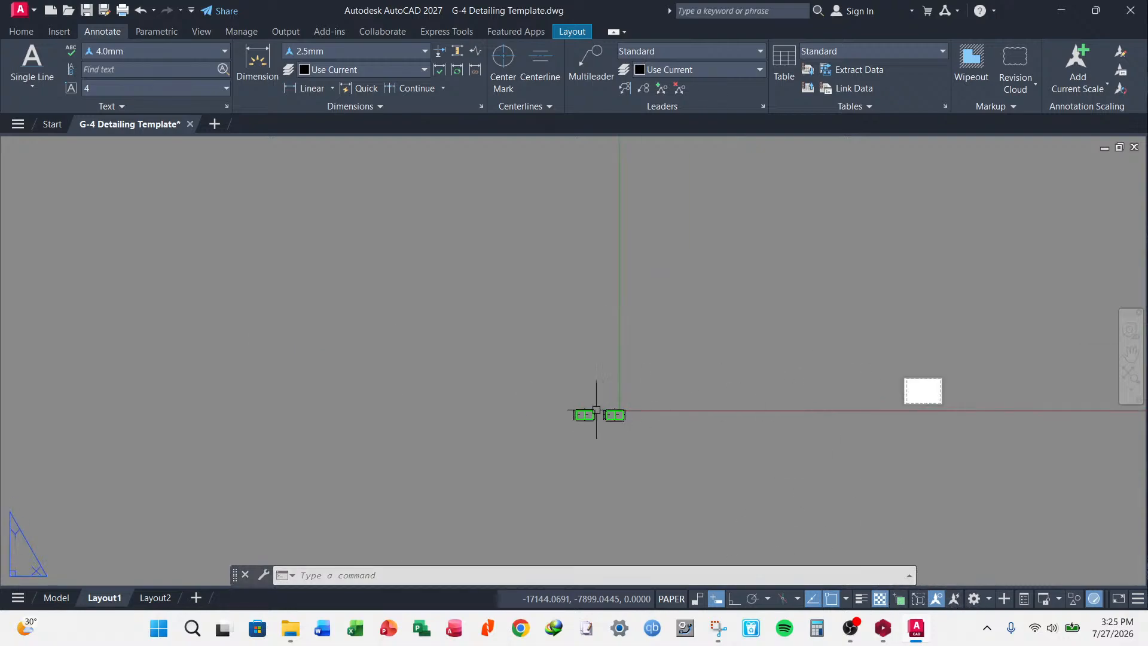
scroll(596, 389, down, 8)
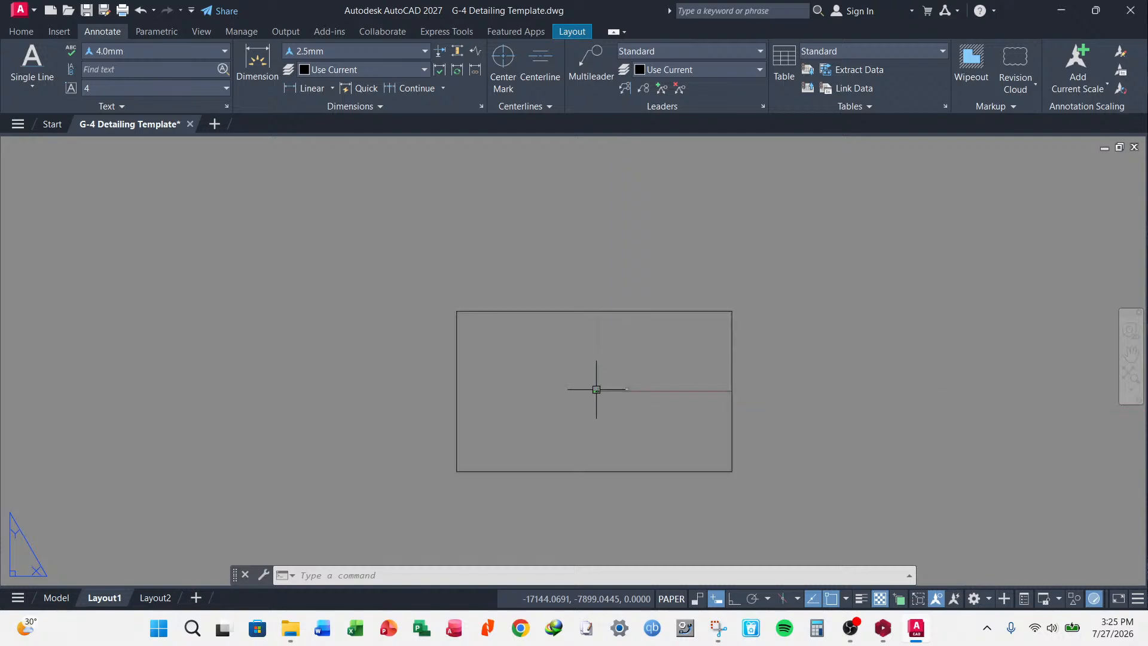
click(456, 386)
scroll(569, 389, up, 6)
scroll(573, 386, up, 12)
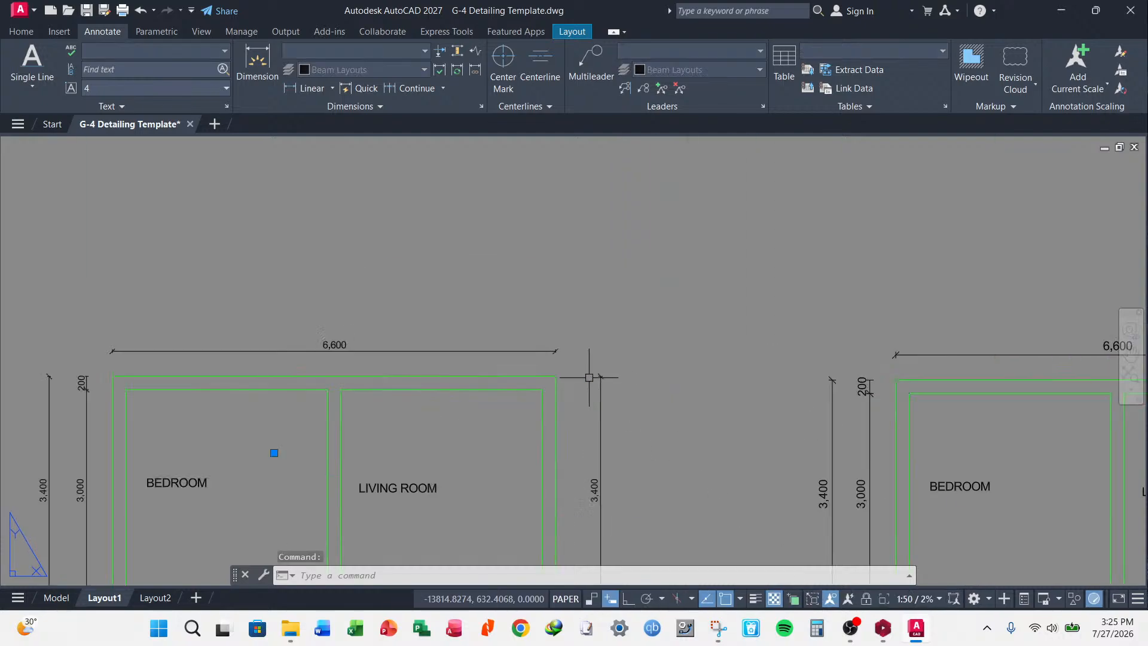
- Set the selected viewport's scale to 1:100 and check the annotations of both plans
scroll(584, 398, down, 5)
scroll(606, 364, up, 3)
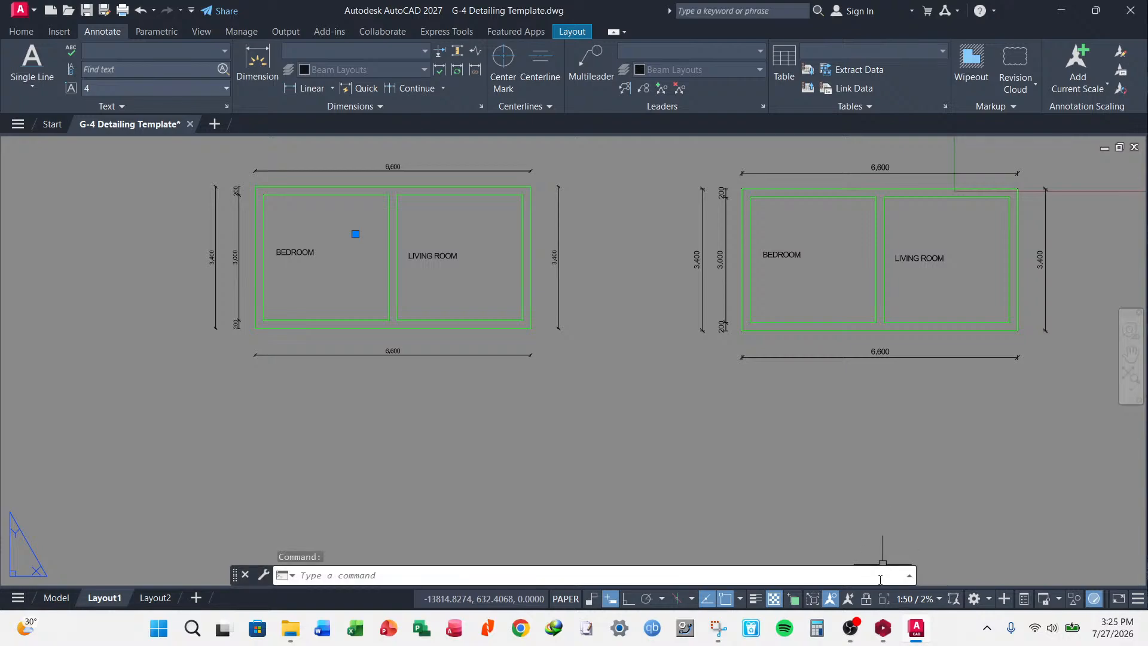
click(940, 603)
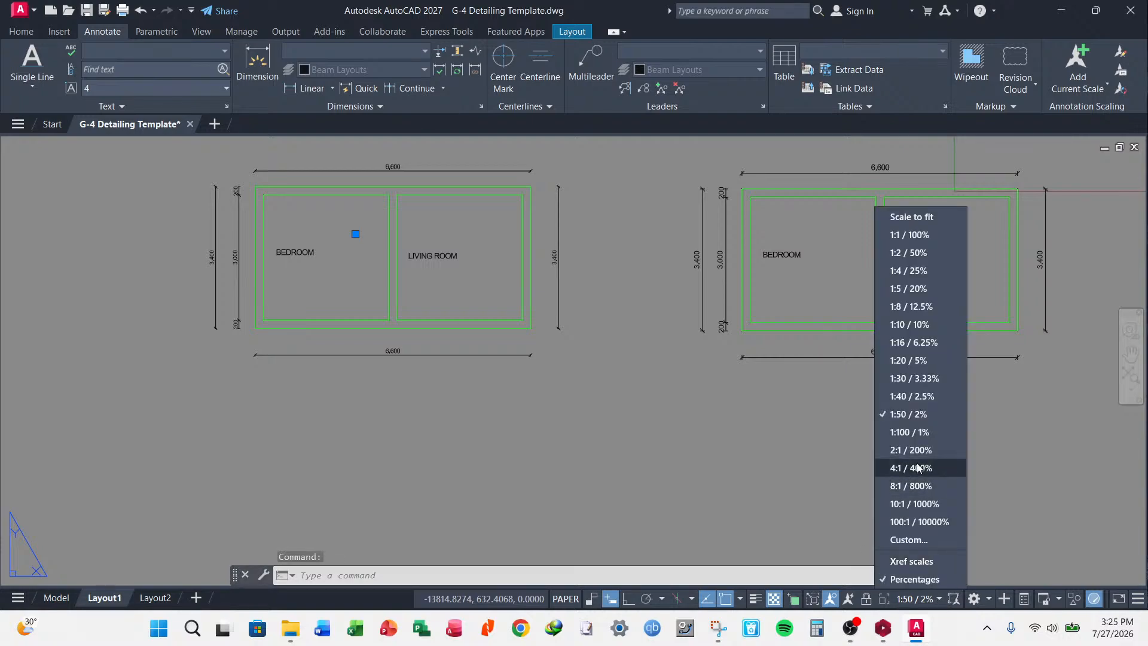
click(918, 435)
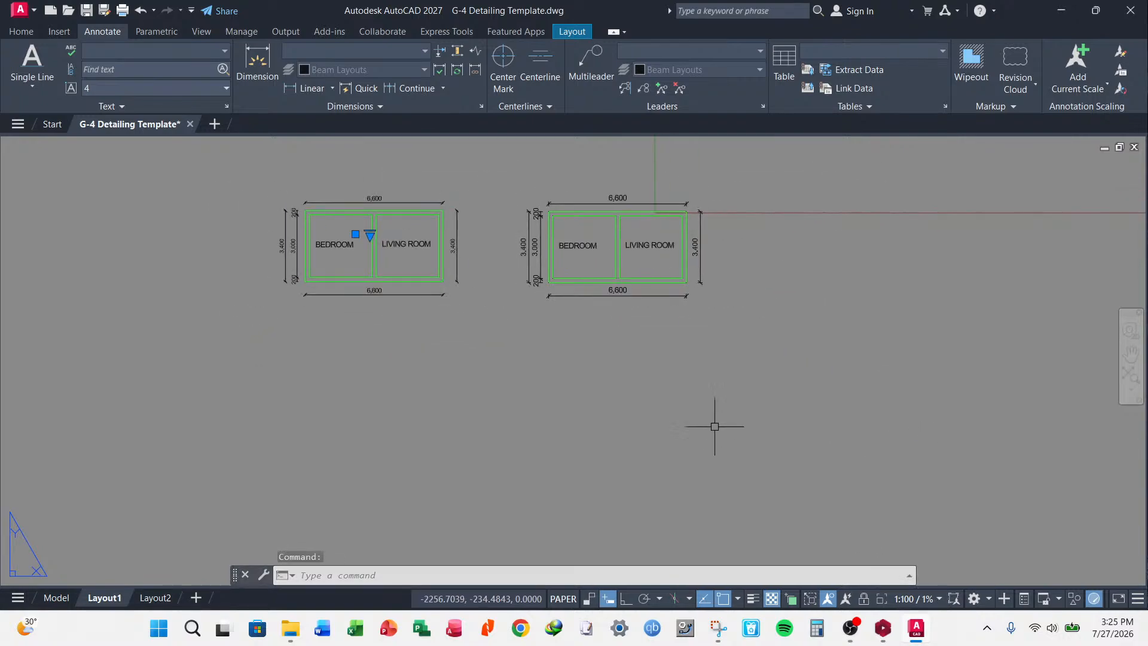
scroll(549, 202, up, 4)
scroll(722, 272, down, 2)
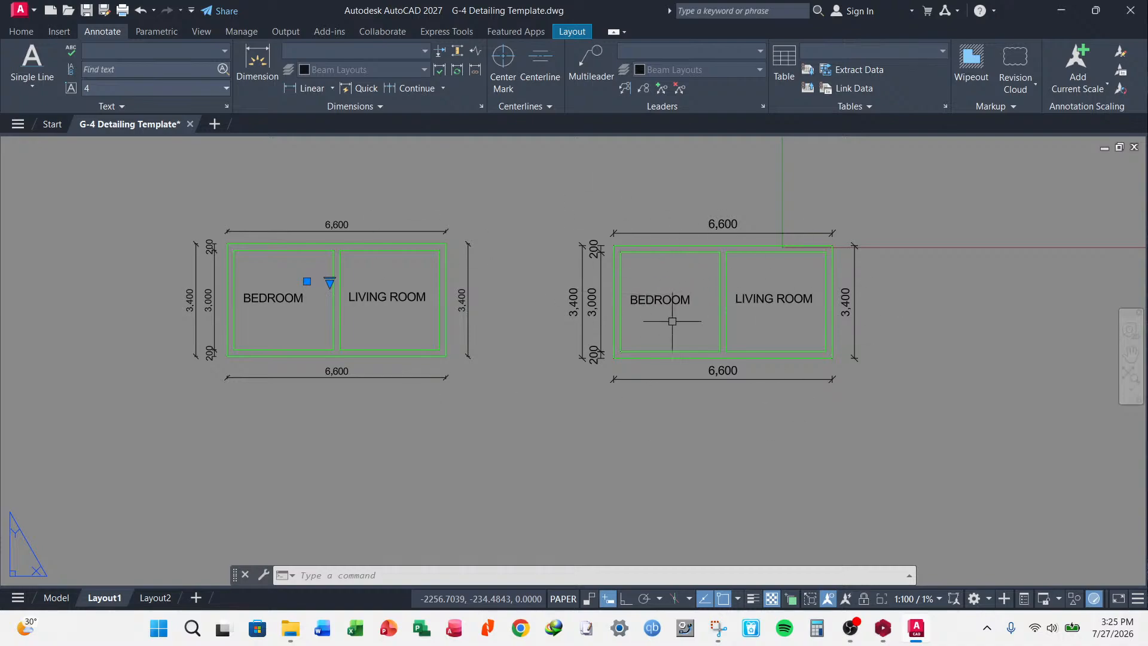
- Set the selected viewport's scale to 1:50 and compare the labels and dimensions of both plans
click(938, 599)
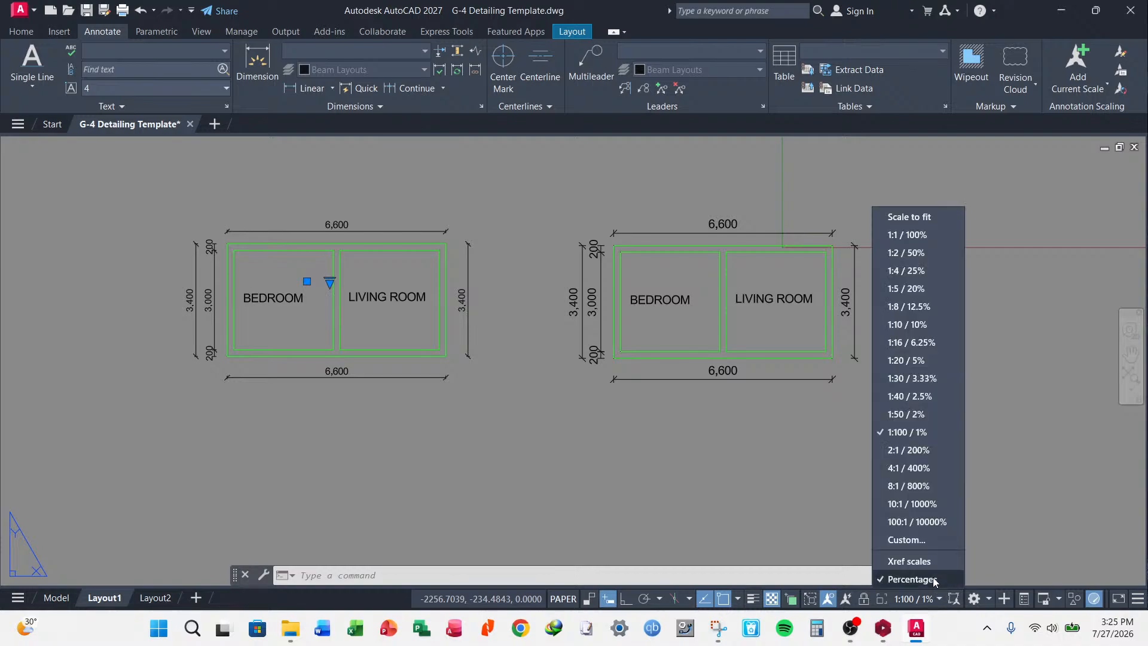
click(909, 414)
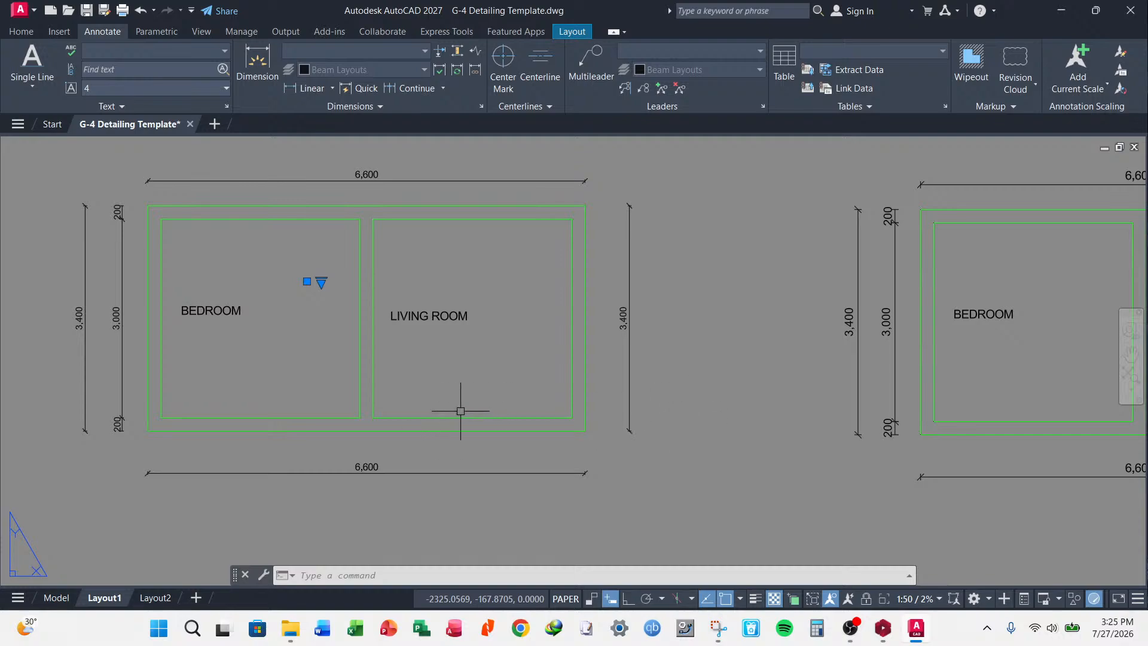
scroll(419, 365, down, 4)
scroll(741, 305, up, 4)
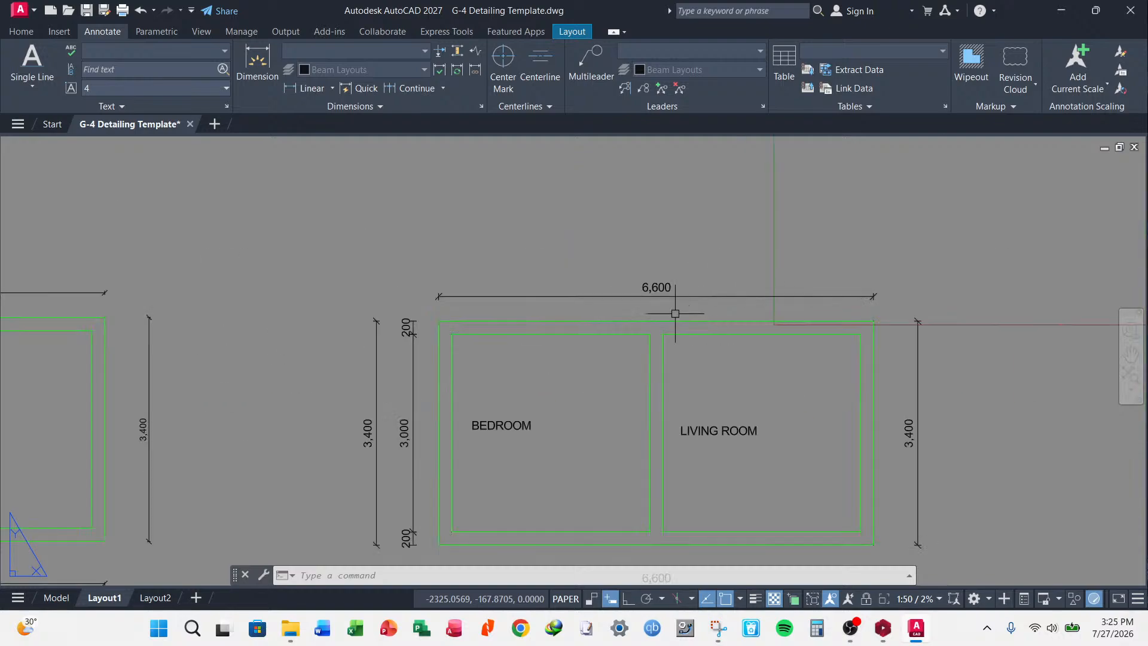
scroll(670, 309, down, 4)
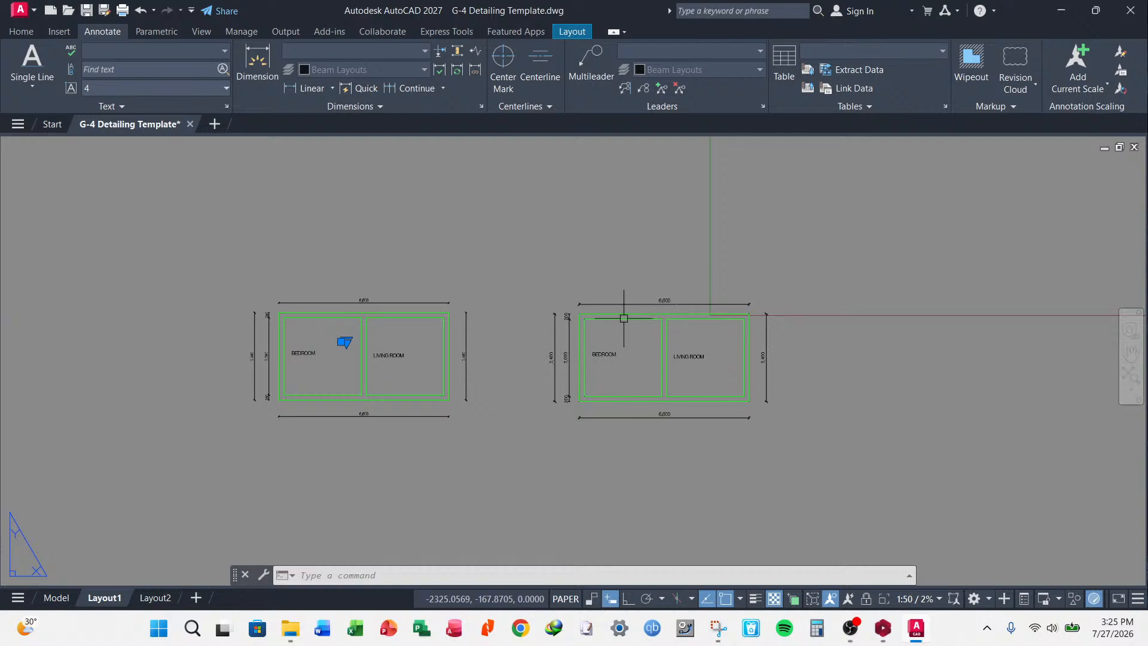
scroll(610, 344, up, 2)
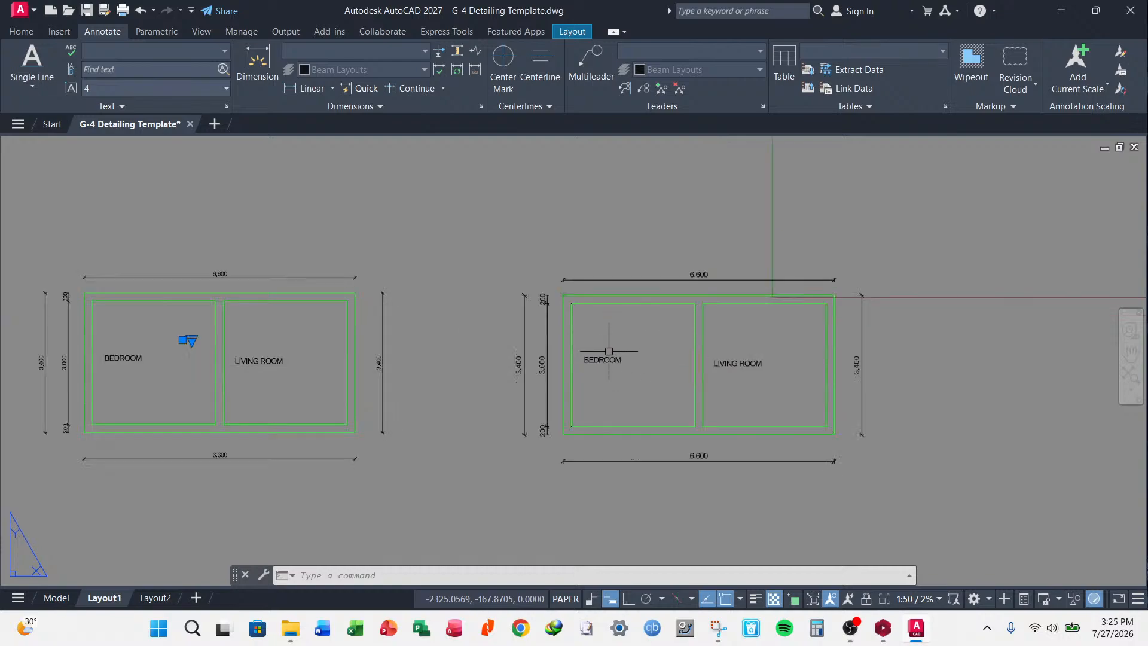
key(Escape)
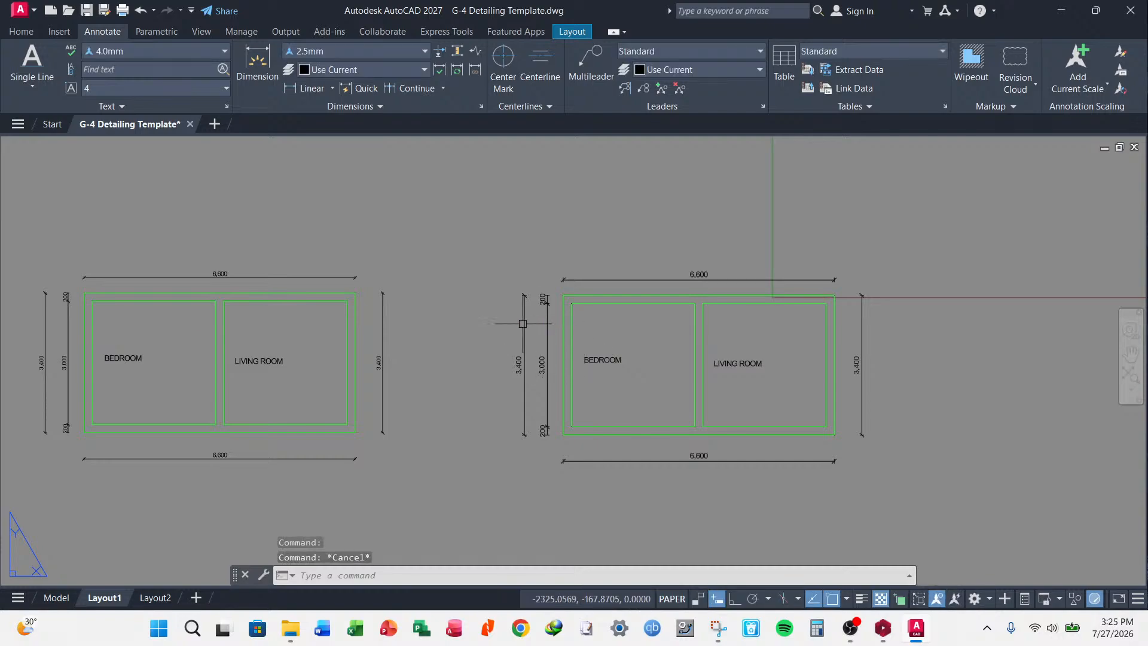
scroll(566, 332, down, 6)
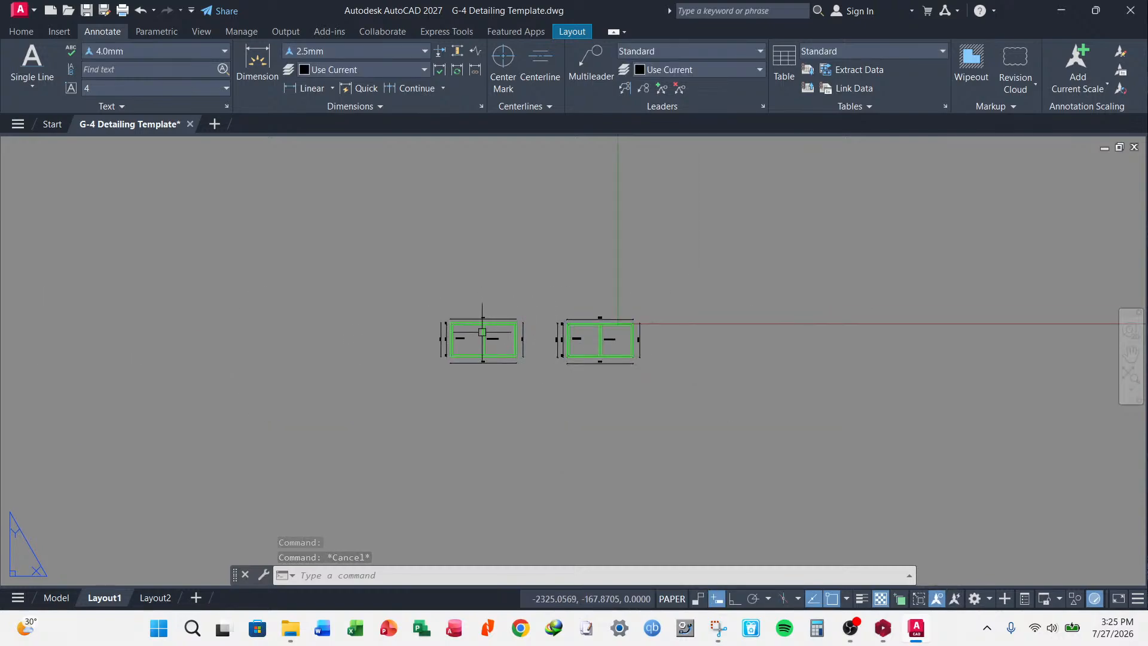
scroll(549, 325, up, 2)
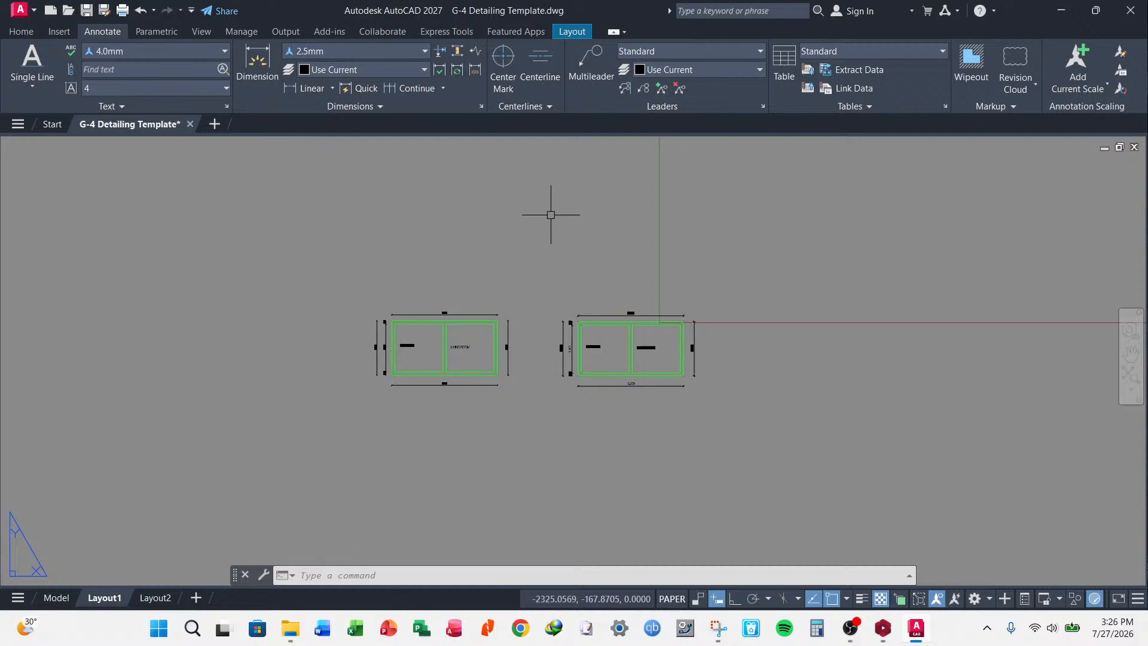
click(849, 637)
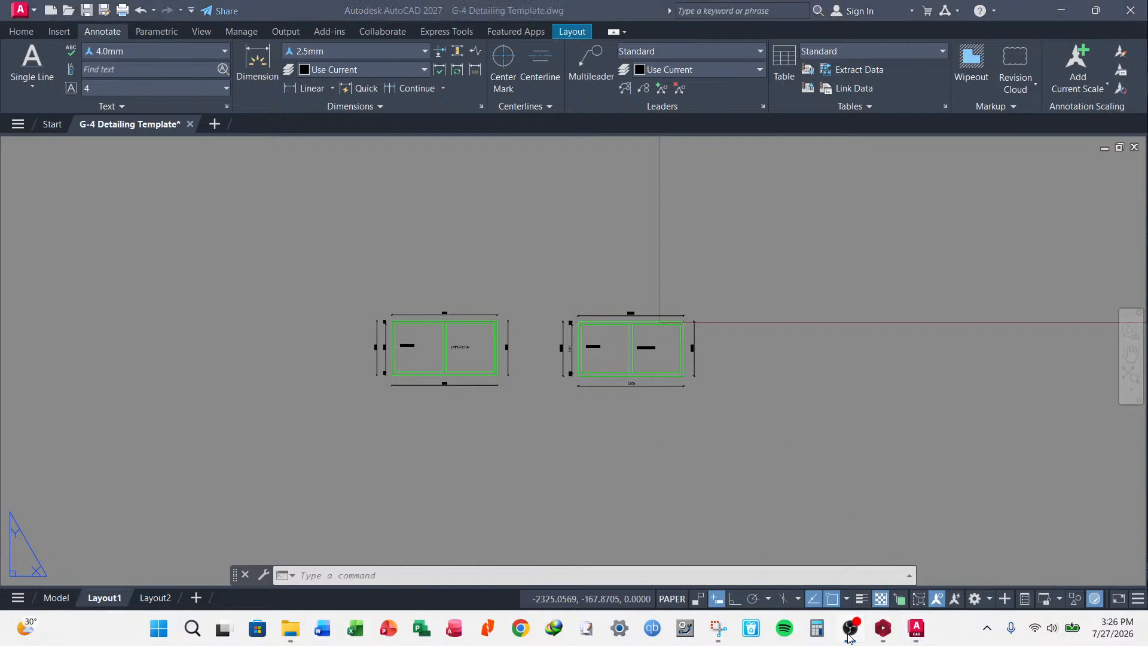
click(848, 638)
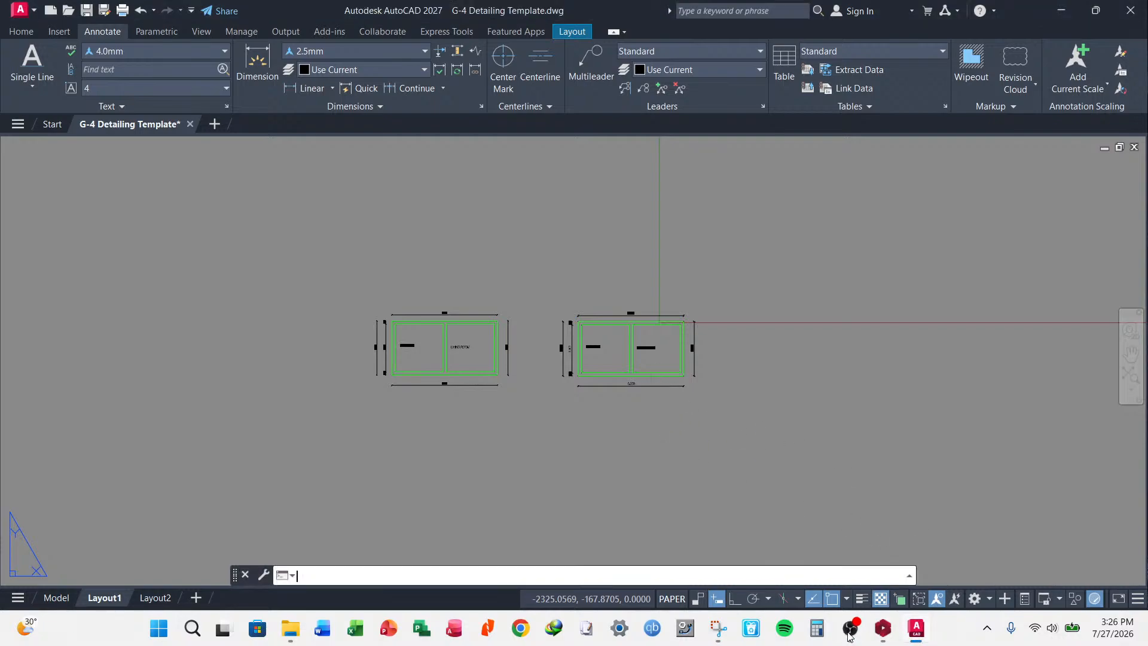
click(21, 32)
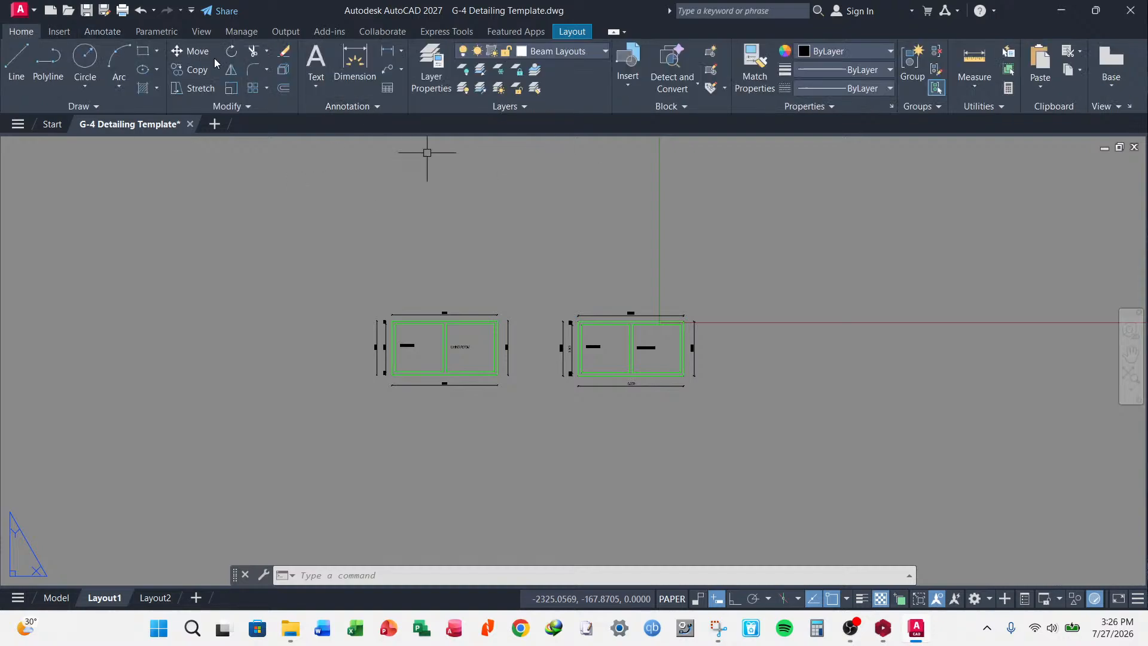
- Switch from Layout1 to model space and bring both two-room plans into view
click(54, 597)
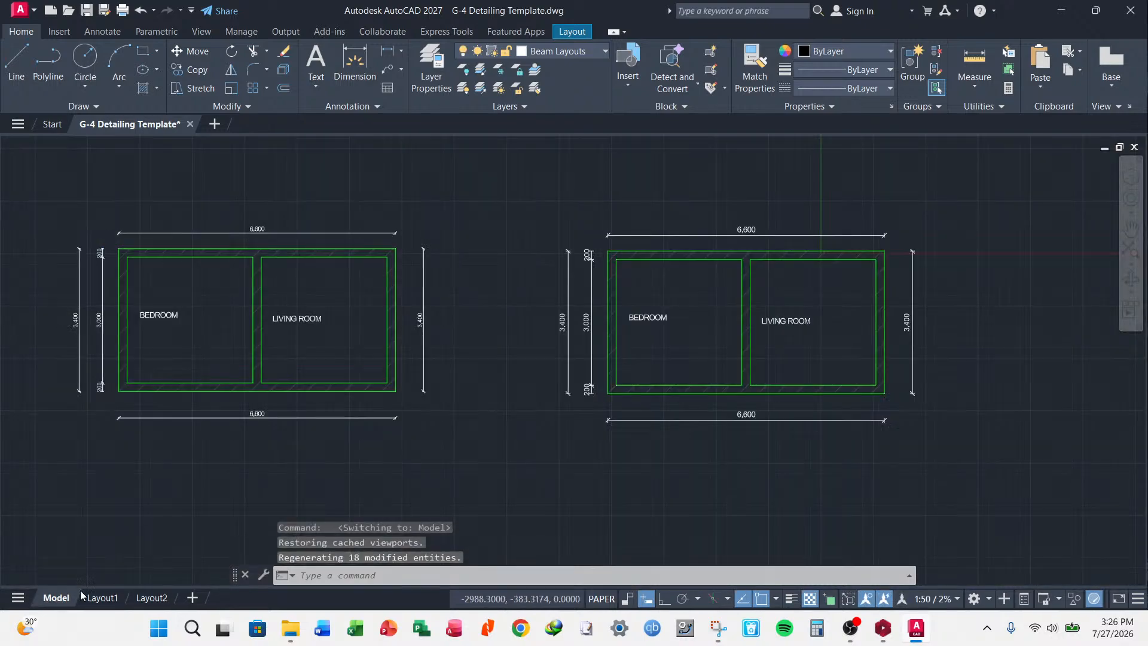
scroll(578, 352, up, 3)
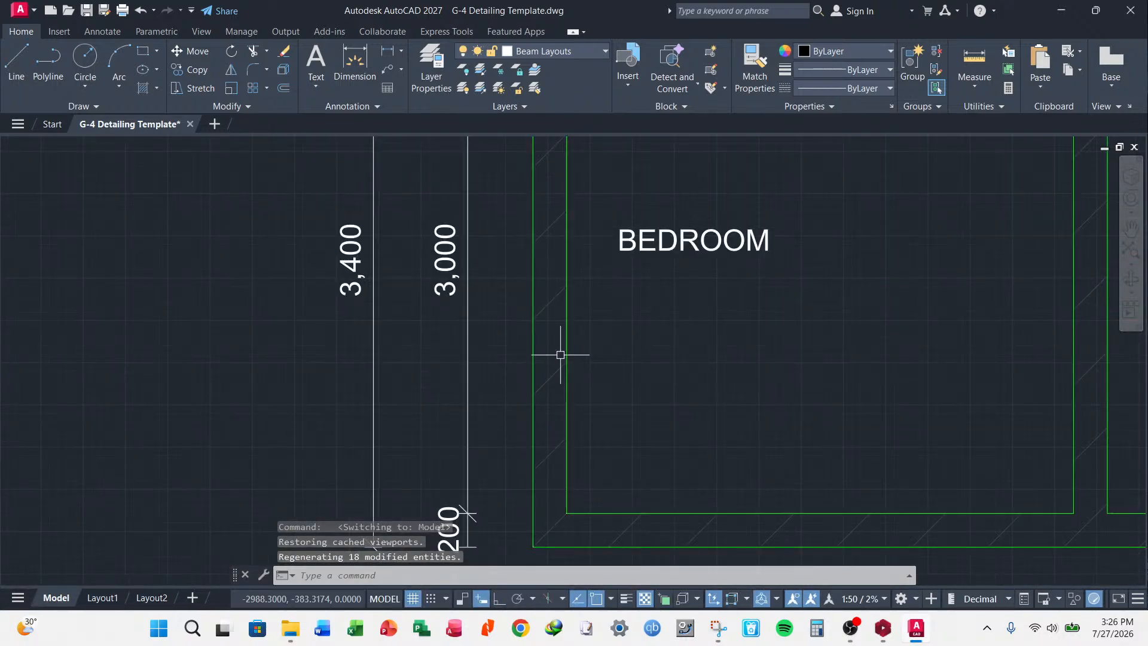
scroll(546, 353, down, 8)
key(Escape)
key(Escape)
key(Escape)
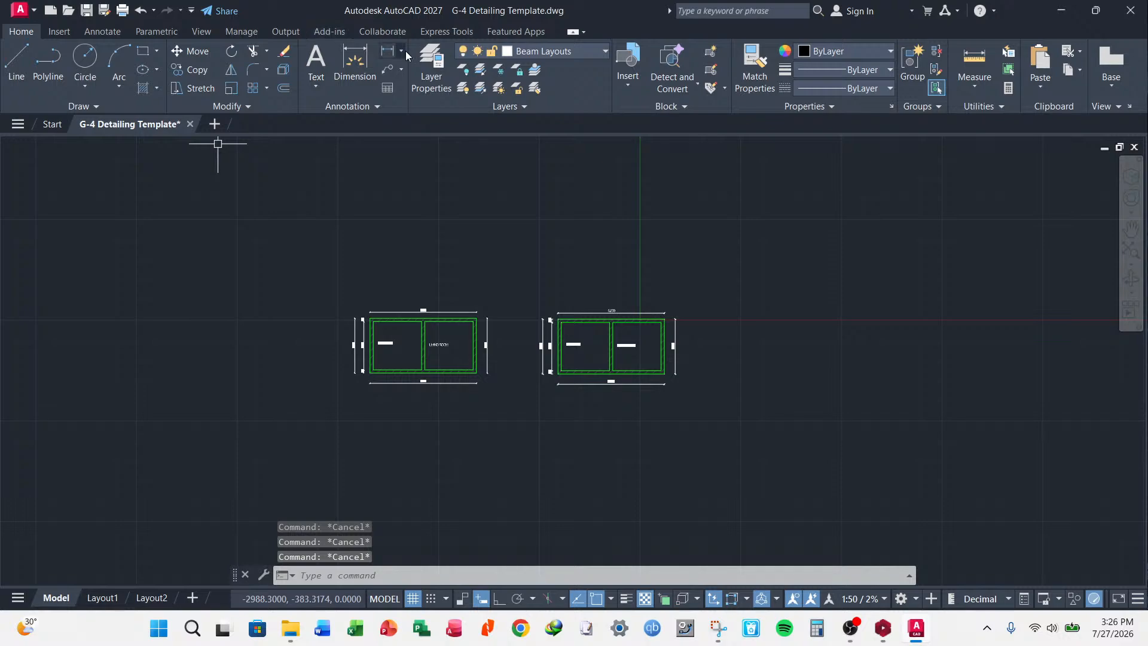
- Create a new annotative dimension style named 3.0mm based on the 2.5mm style
click(102, 31)
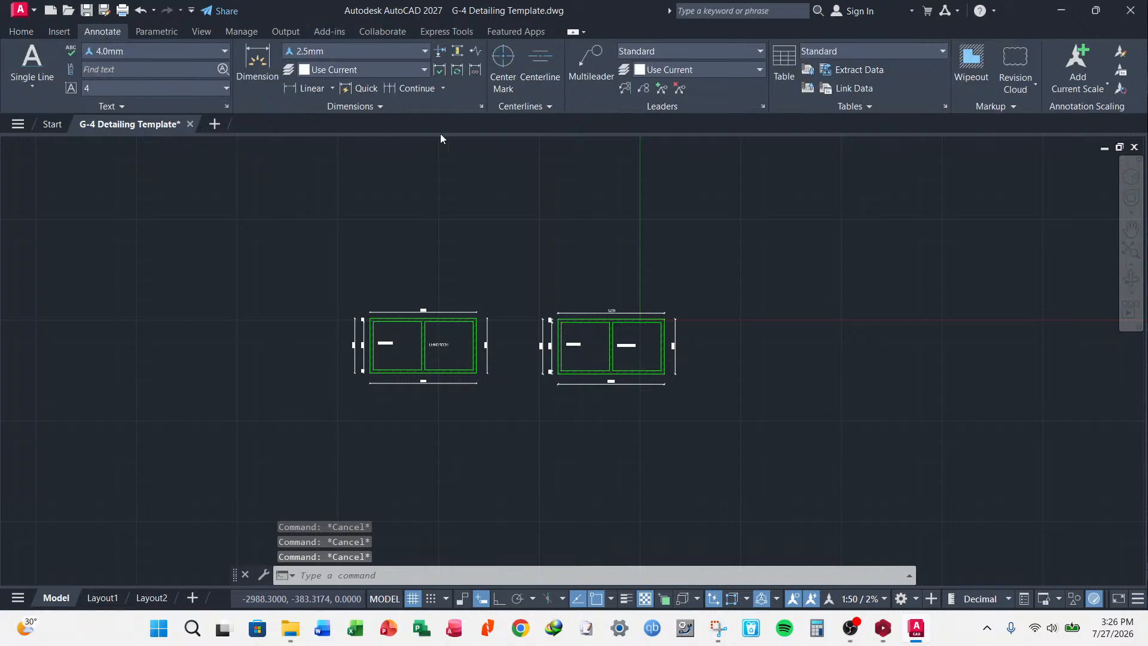
click(481, 105)
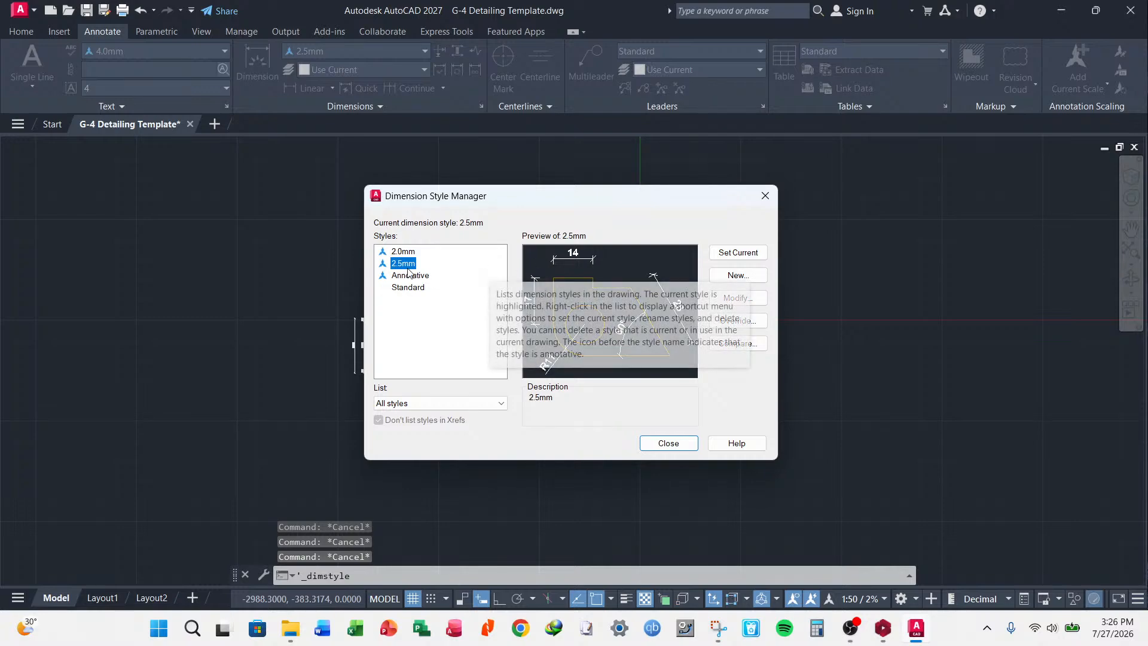
click(739, 276)
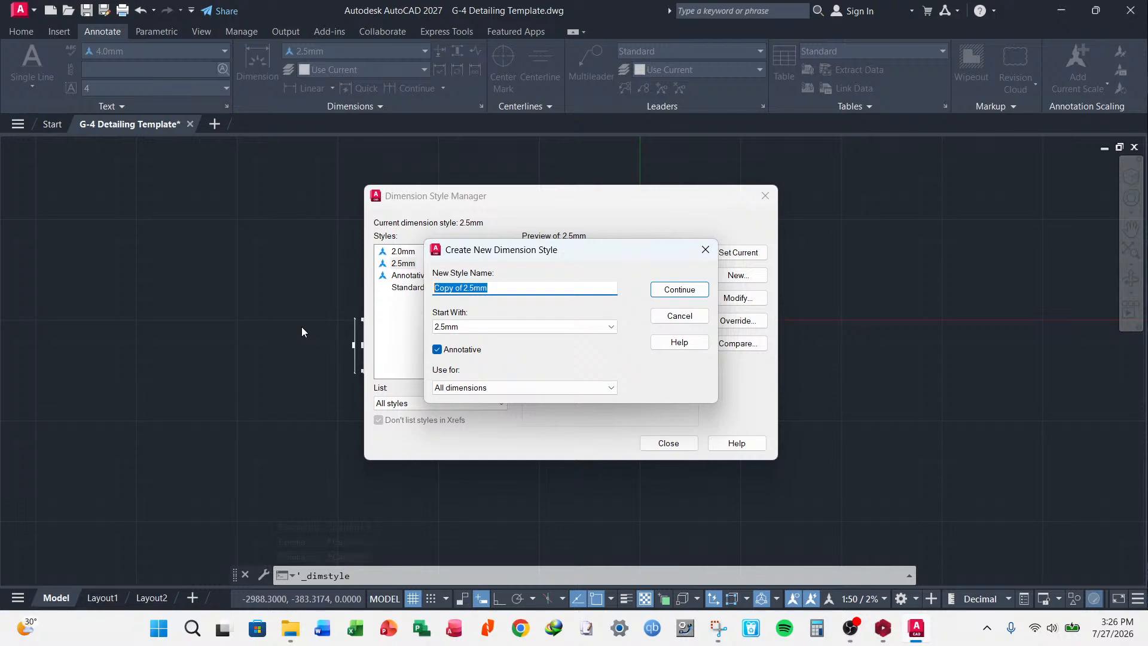
text(3mm)
click(701, 290)
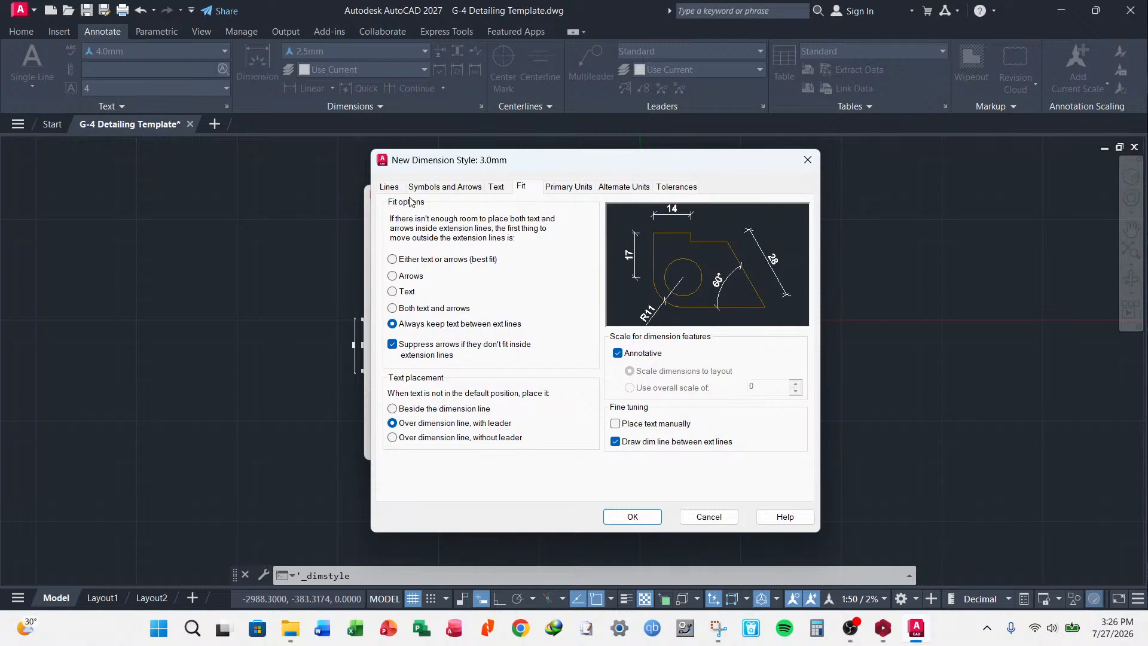
- Assign the 3.0mm text style to the new dimension style and set the text offset from the dimension line to 1.5
click(442, 186)
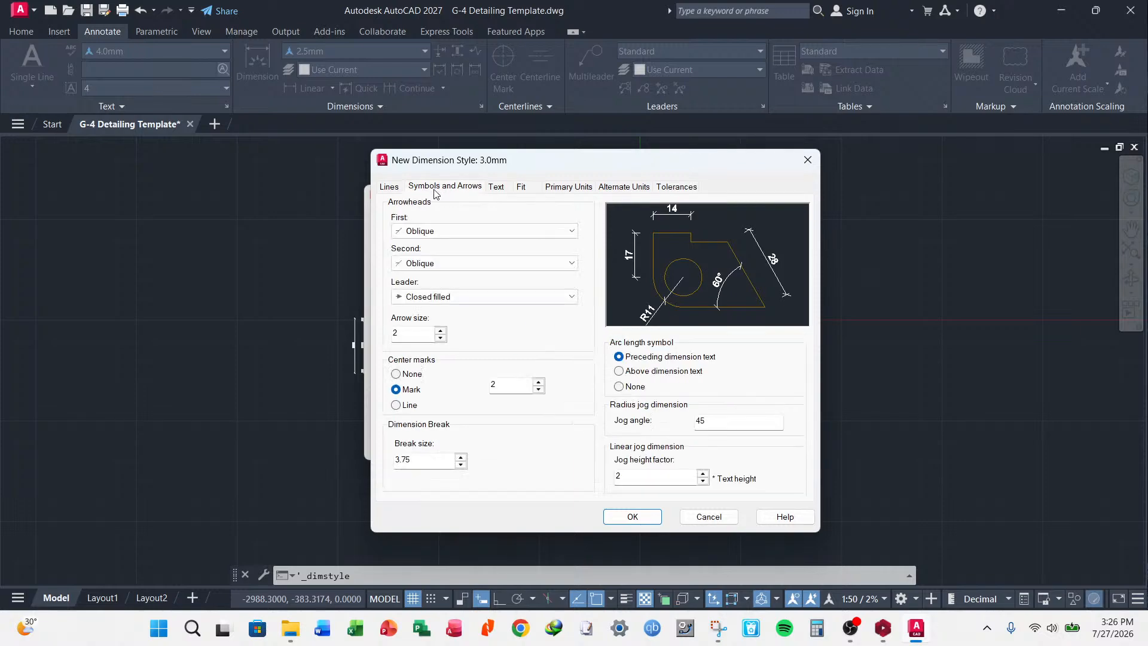
click(389, 187)
click(495, 186)
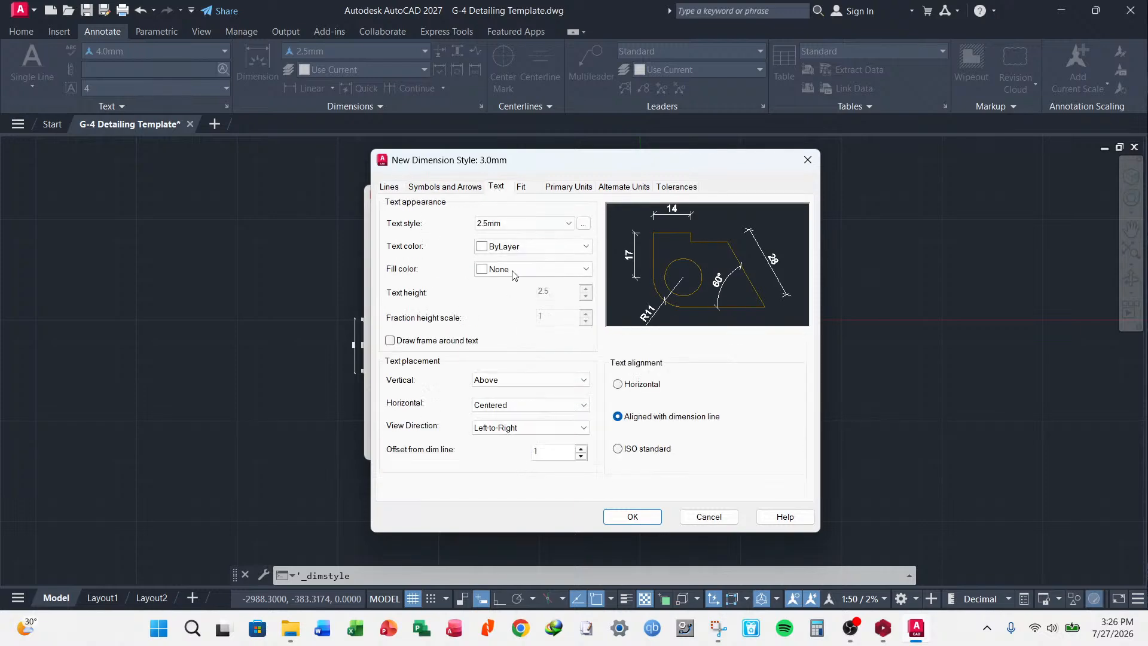
click(514, 223)
click(503, 255)
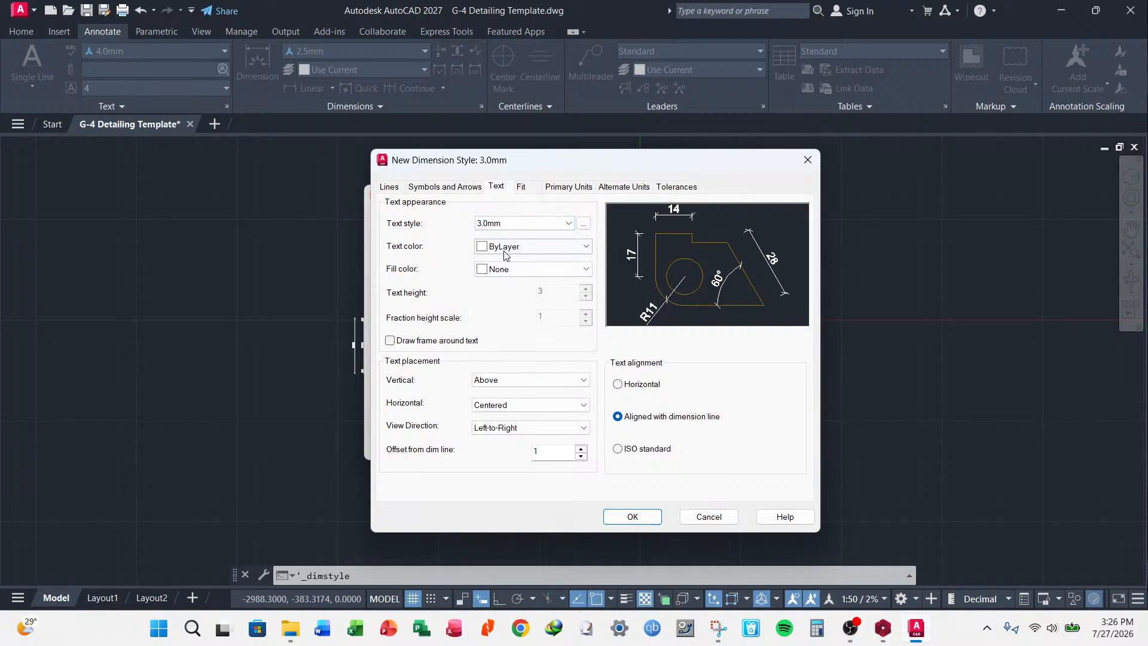
double_click(542, 456)
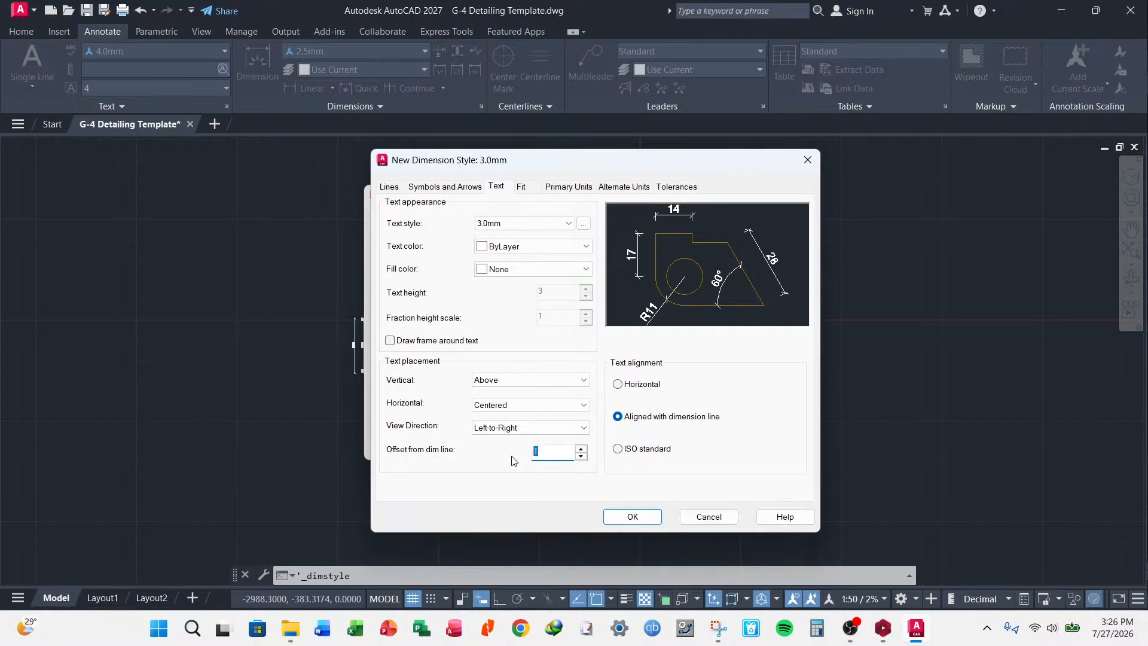
text(1)
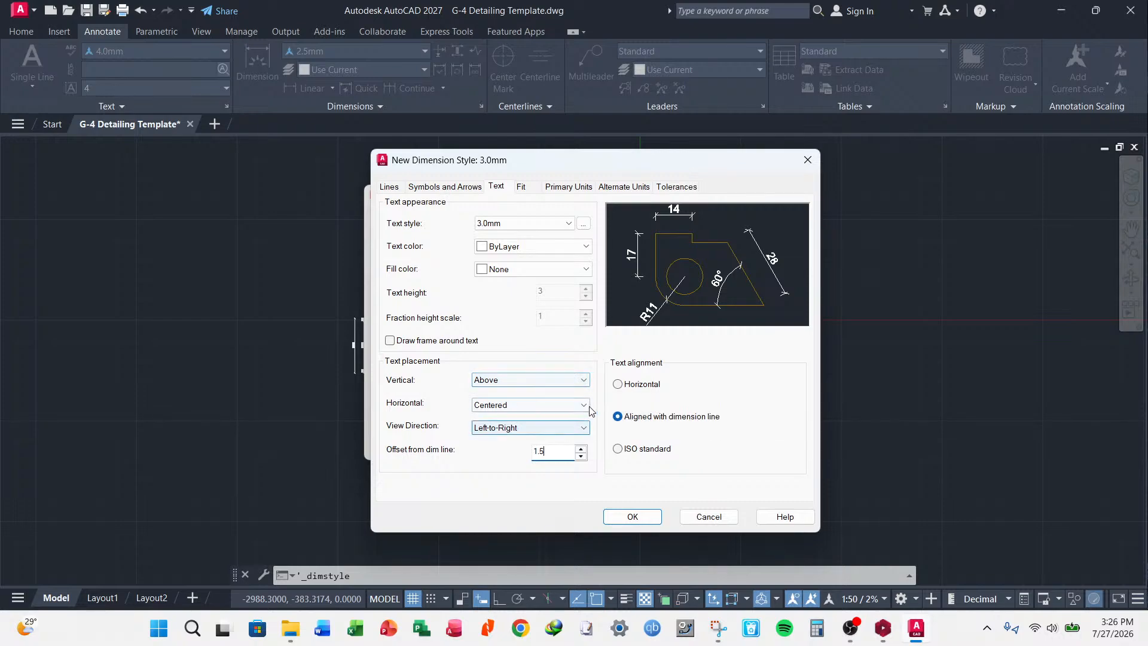
- Set the 3.0mm style's extension beyond dimension lines, origin offset and fixed extension line length to 1.5, and save the style
click(445, 187)
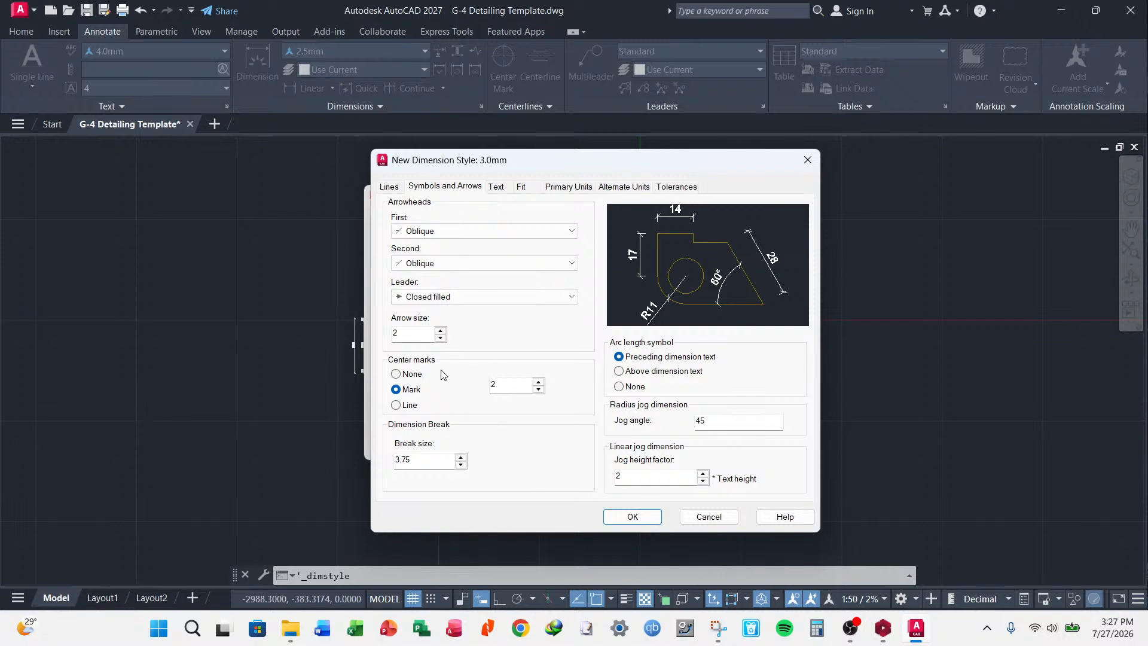
click(407, 333)
click(390, 188)
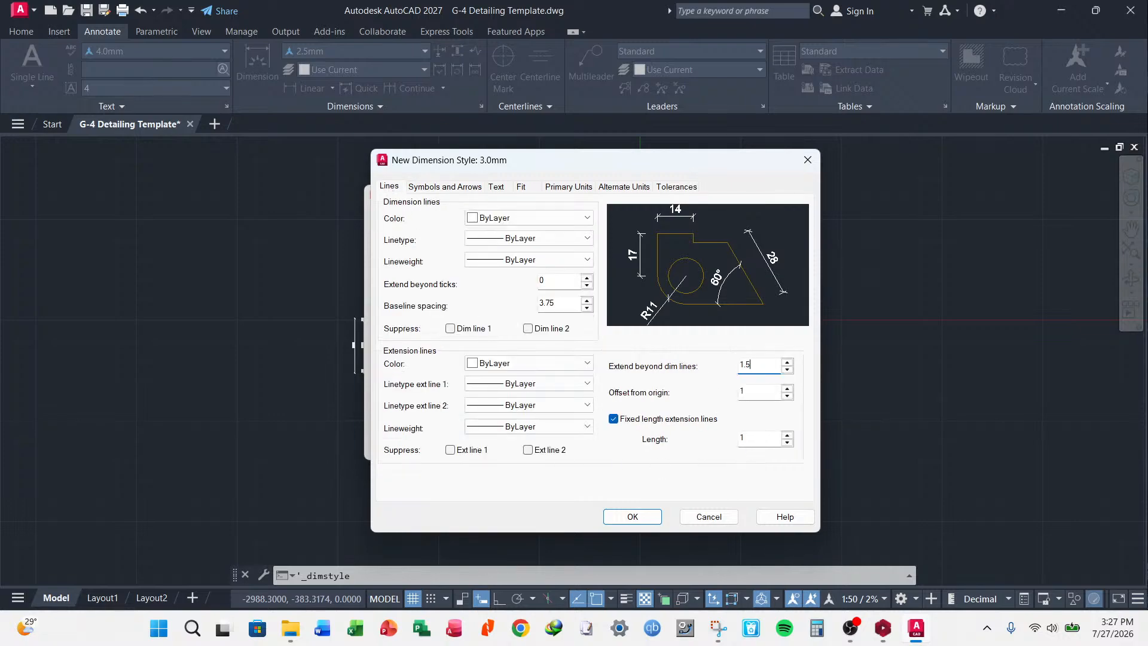
text(1.5)
drag(748, 437, 717, 451)
text(1.5)
click(757, 390)
click(754, 366)
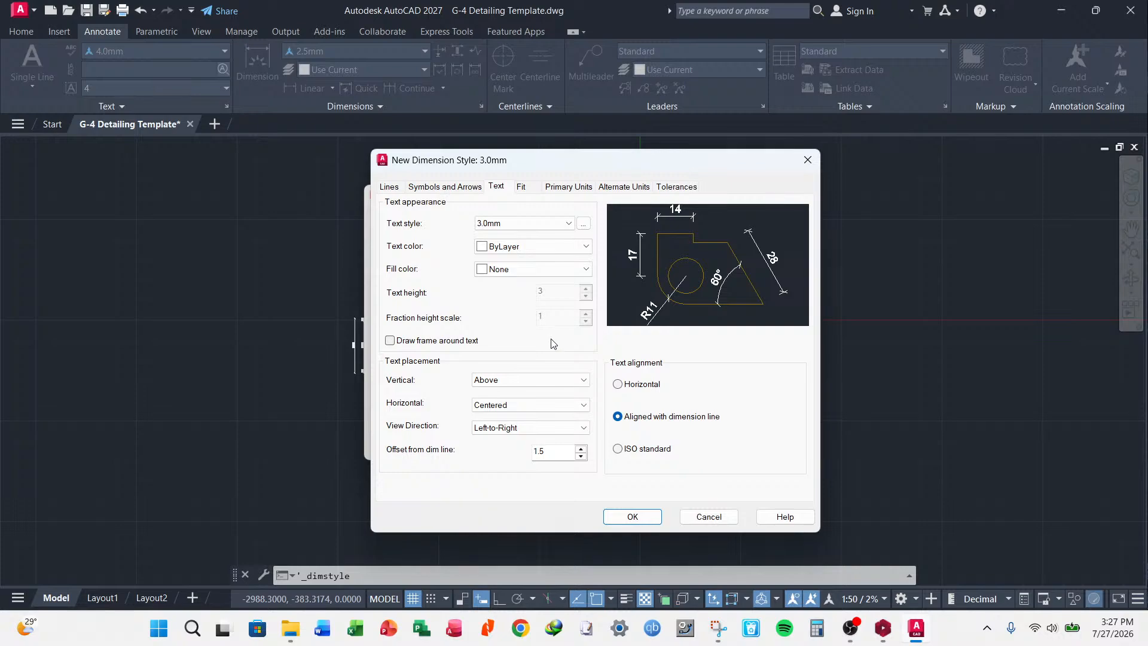
click(462, 187)
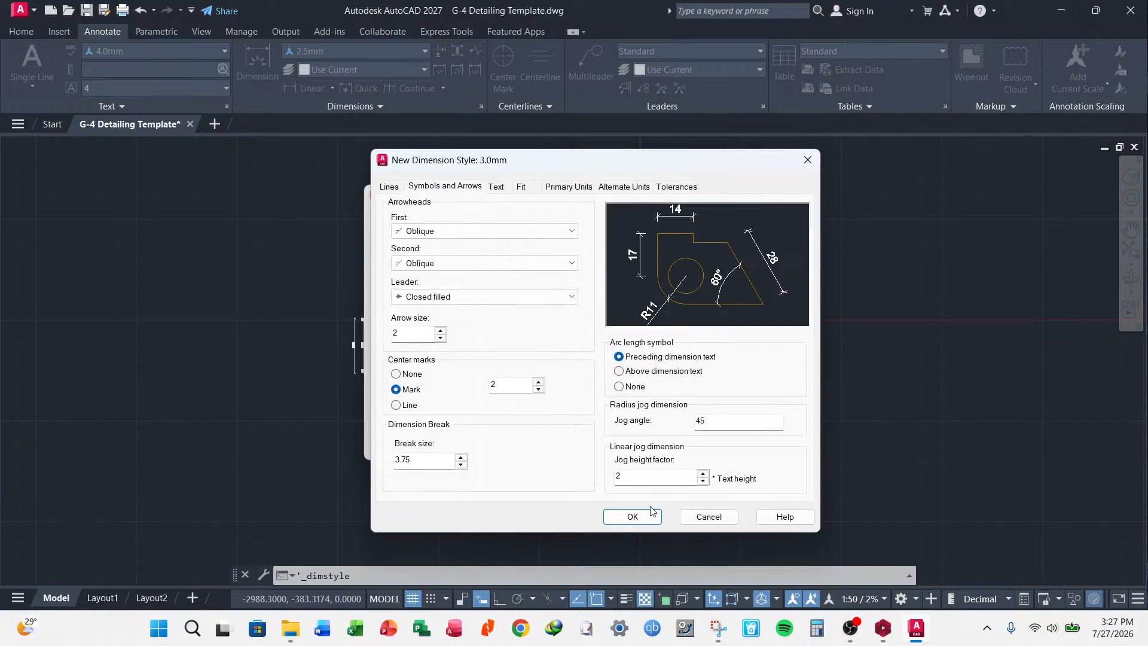
click(632, 517)
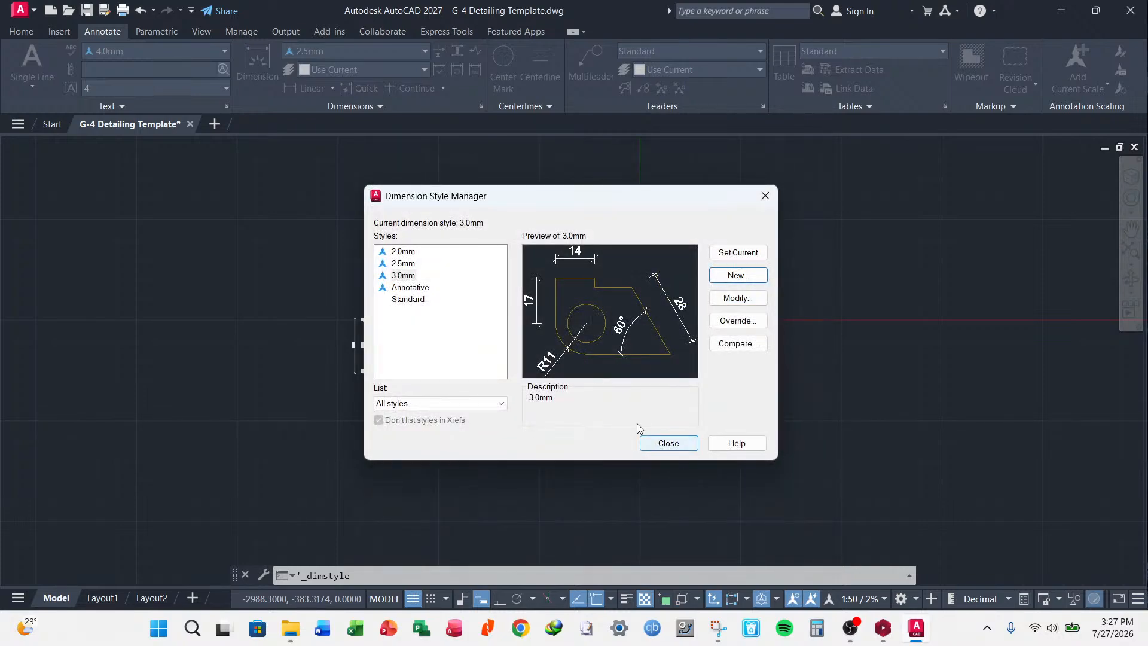
- Create another annotative dimension style named 3.5mm based on the 3.0mm style
click(419, 276)
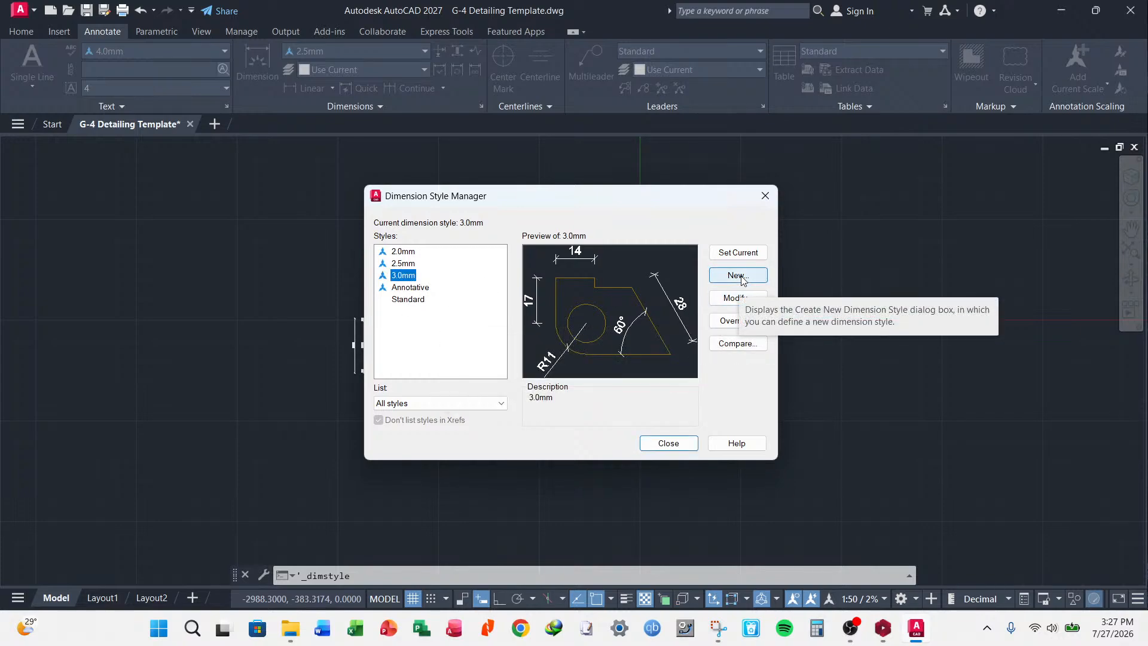
click(723, 277)
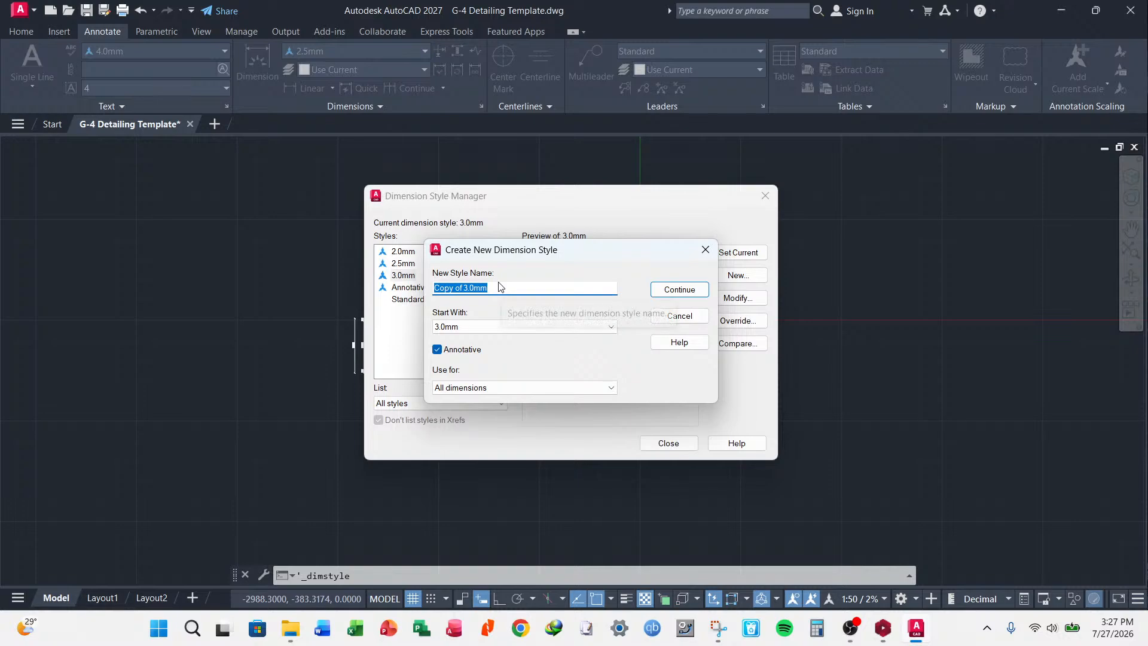
text(3.5mm)
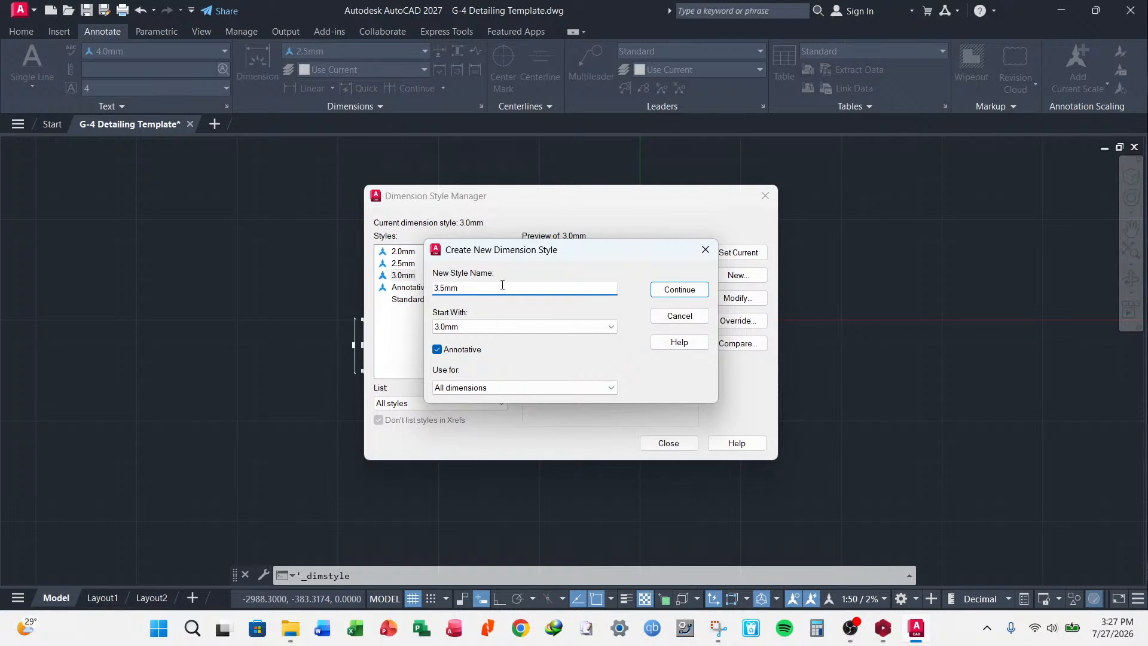
click(665, 293)
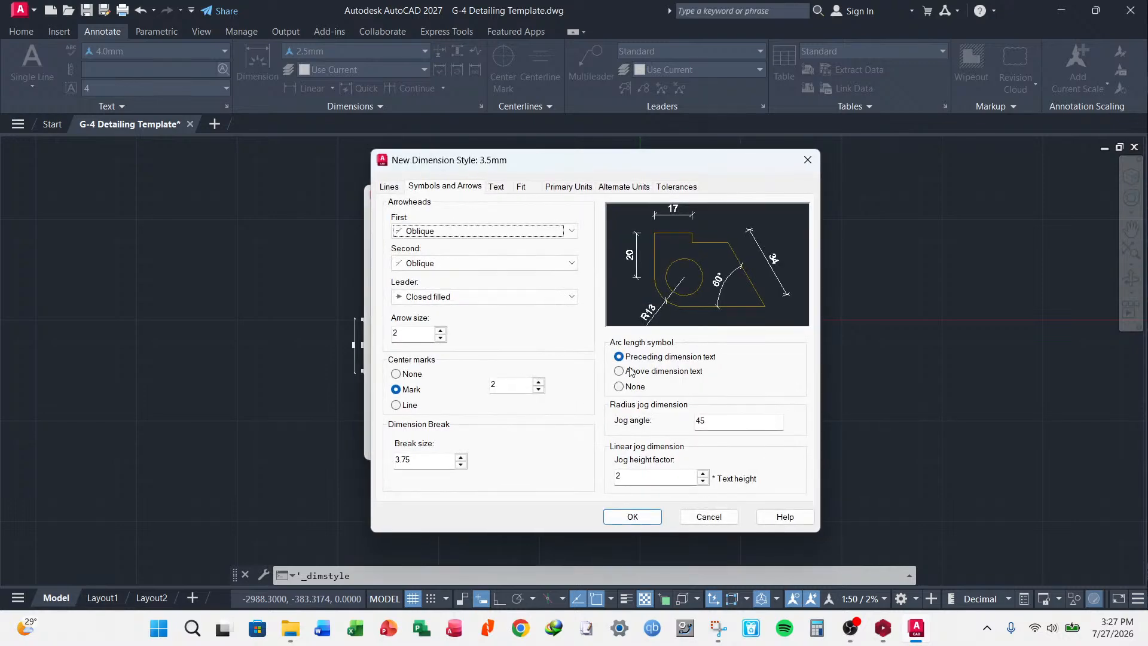
- Assign the 3.5mm text style to the new dimension style and set the text offset from the dimension line to 2
click(496, 186)
click(526, 223)
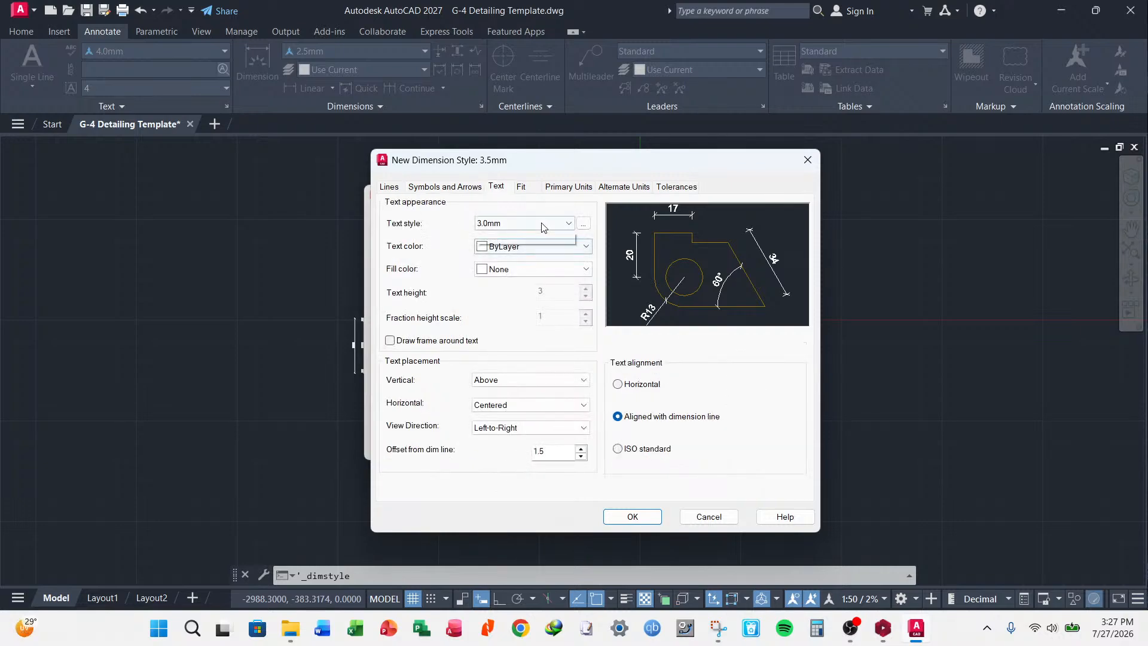
click(511, 265)
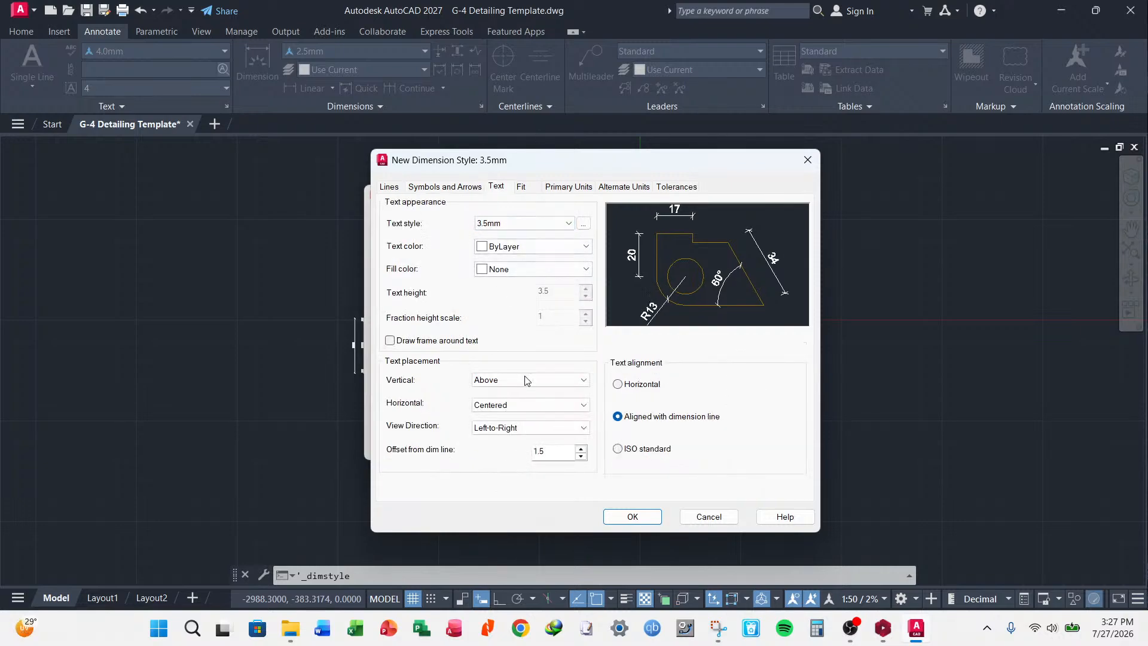
double_click(550, 453)
text(2)
- Set the 3.5mm style's arrow size, center mark size and linear jog height factor to 2.5
click(467, 187)
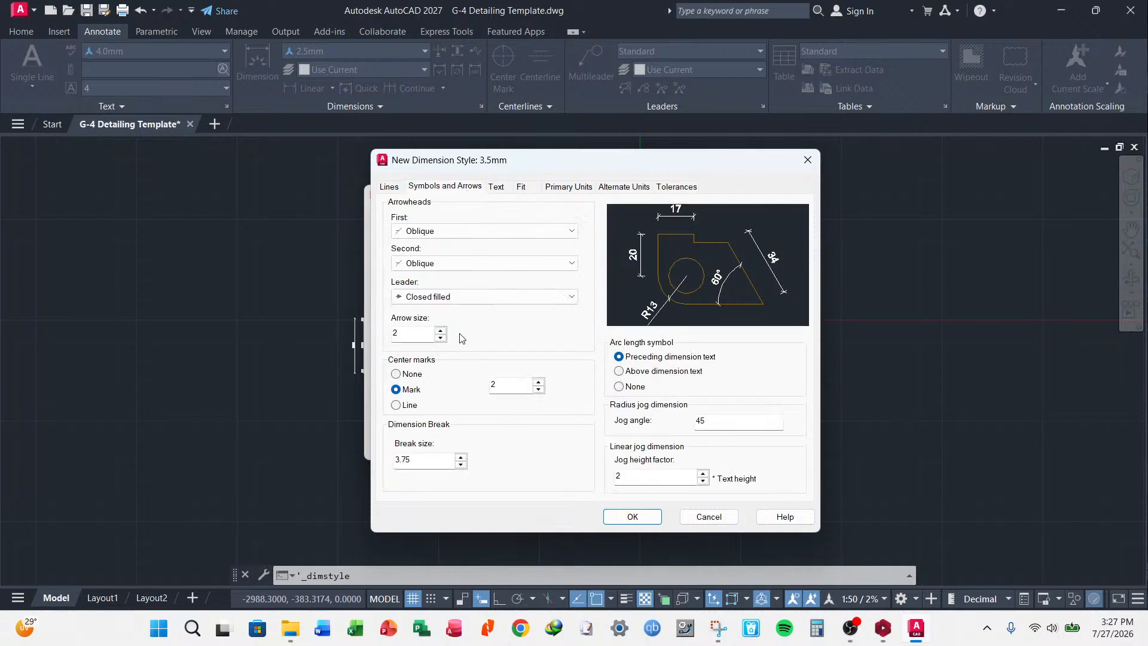
double_click(423, 335)
text(2.5)
double_click(501, 381)
text(.5)
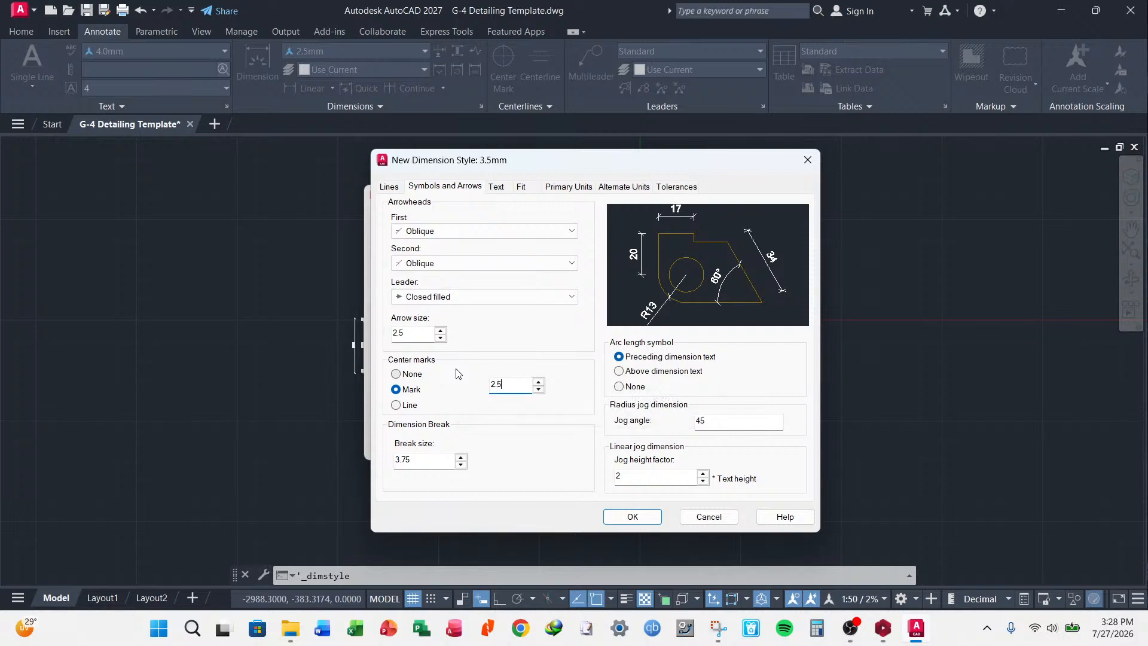
double_click(628, 478)
- Set the 3.5mm style's extension line origin offset and fixed length to 2, and update the extension beyond dimension lines
click(398, 189)
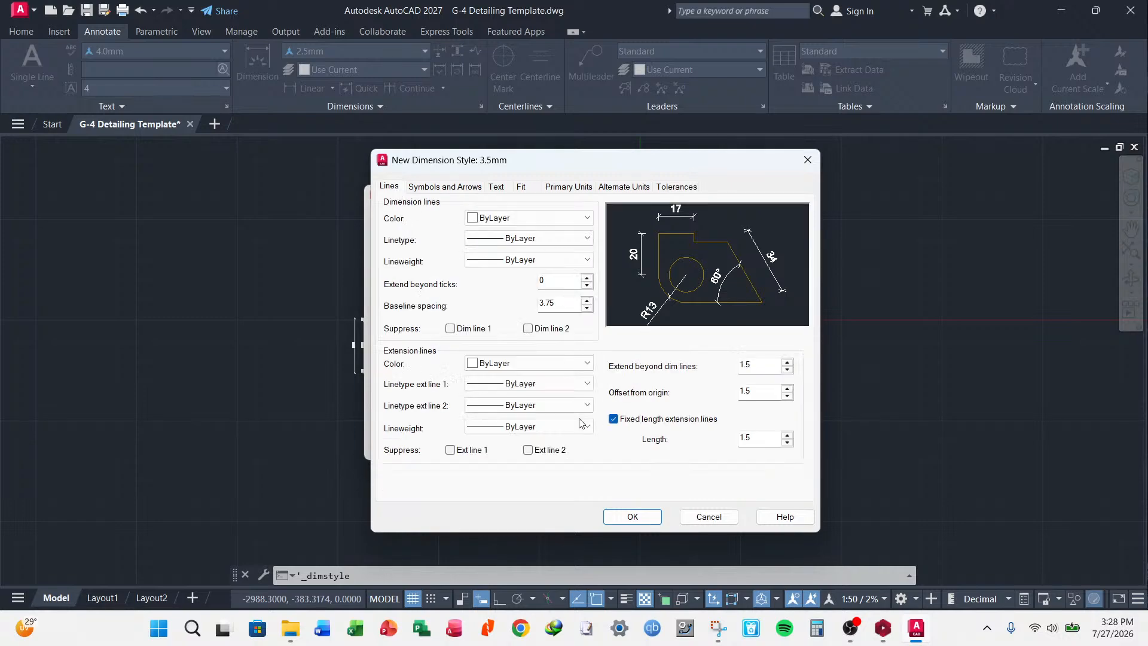
drag(755, 367, 719, 376)
drag(753, 391, 720, 394)
text(2)
drag(753, 438, 719, 441)
text(2)
click(750, 392)
- Set the 3.5mm style's text offset from the dimension line to 2.5 and review its fit options
click(465, 186)
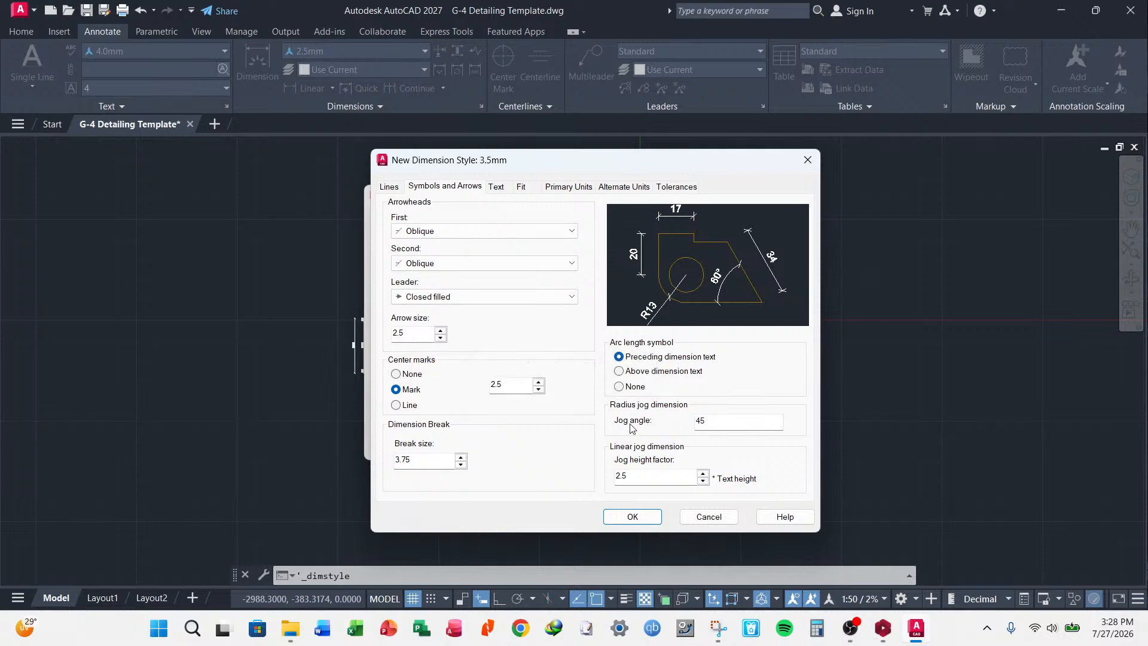
click(496, 187)
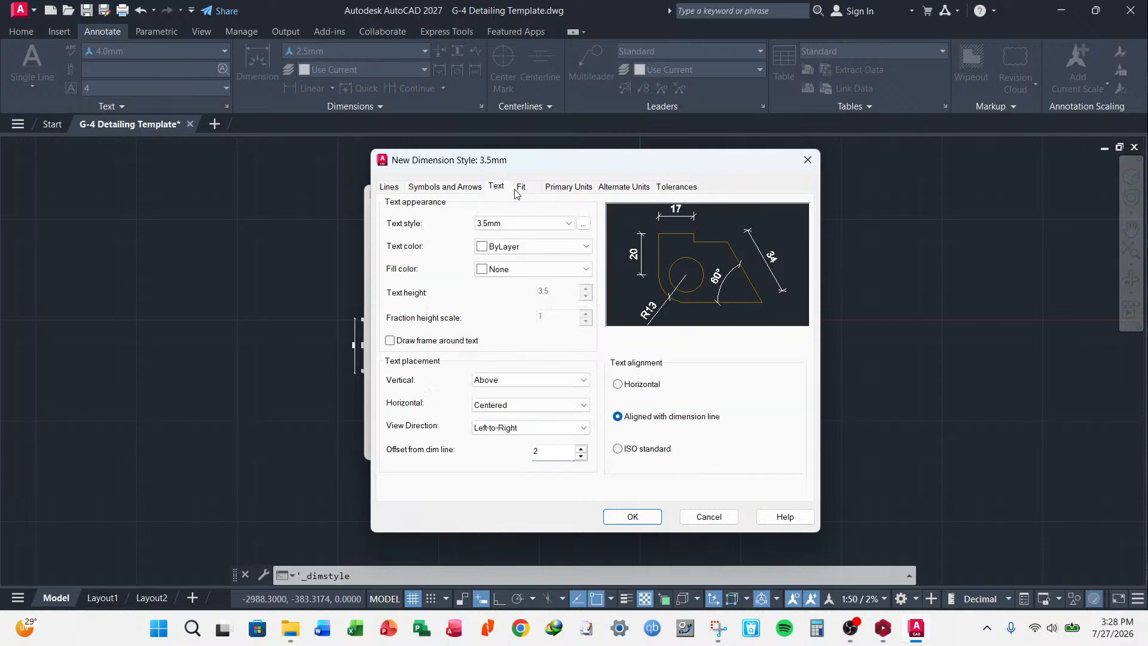
double_click(536, 451)
text(2.5)
click(525, 189)
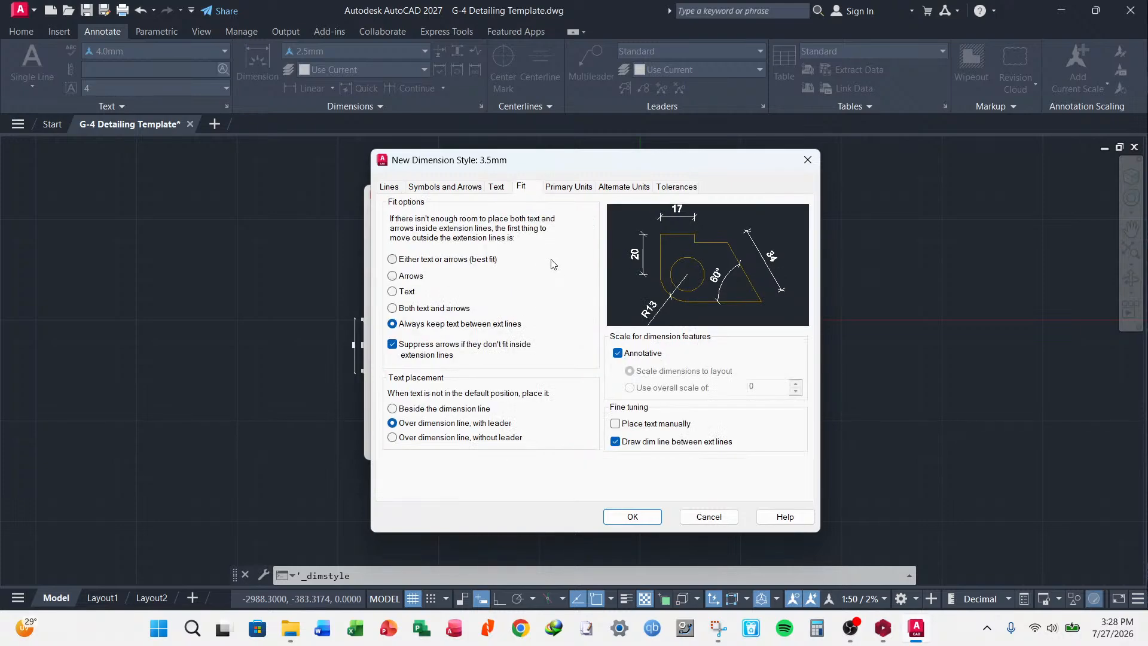
- Review the 3.5mm style's primary units, save it, and create an annotative dimension style named 4.0mm based on it
click(567, 186)
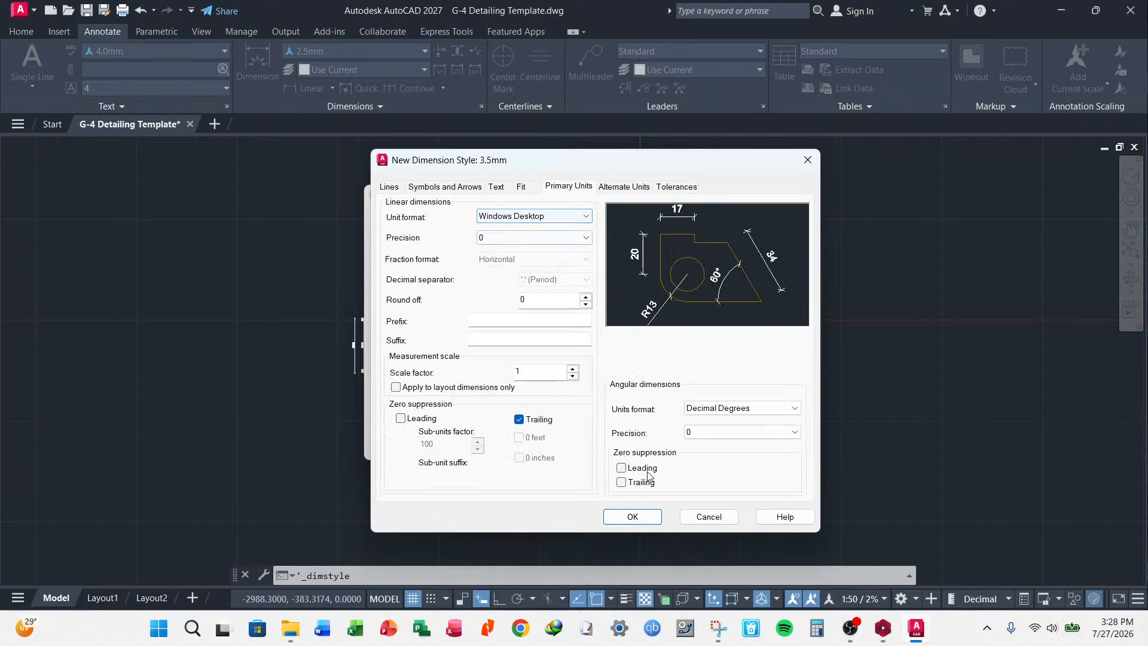
click(631, 515)
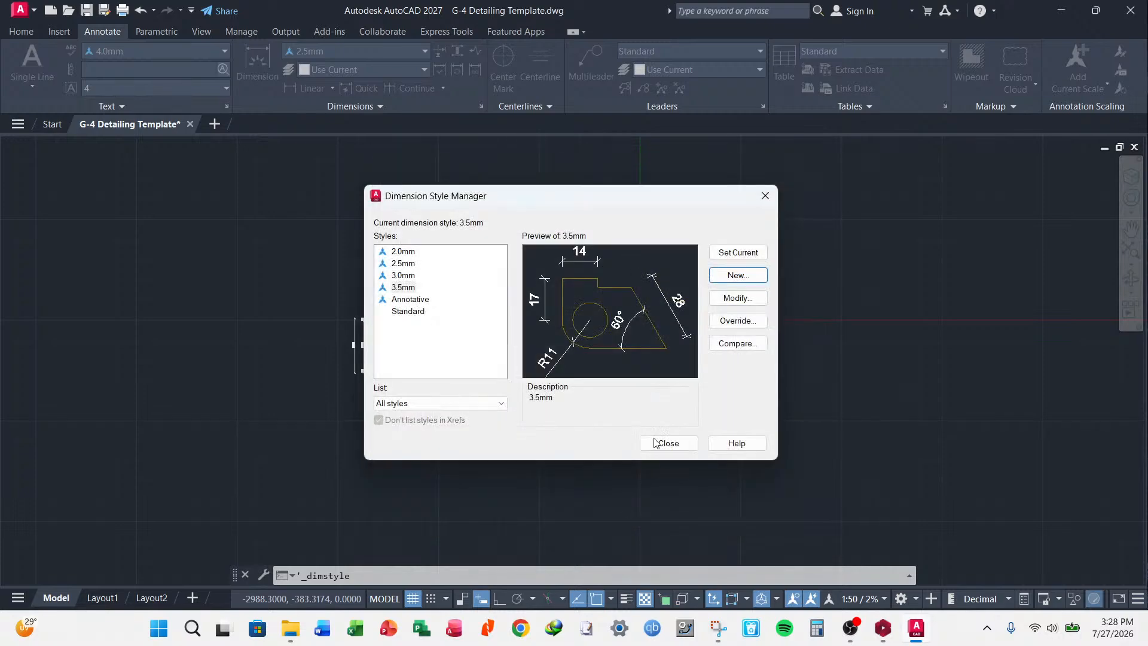
click(737, 275)
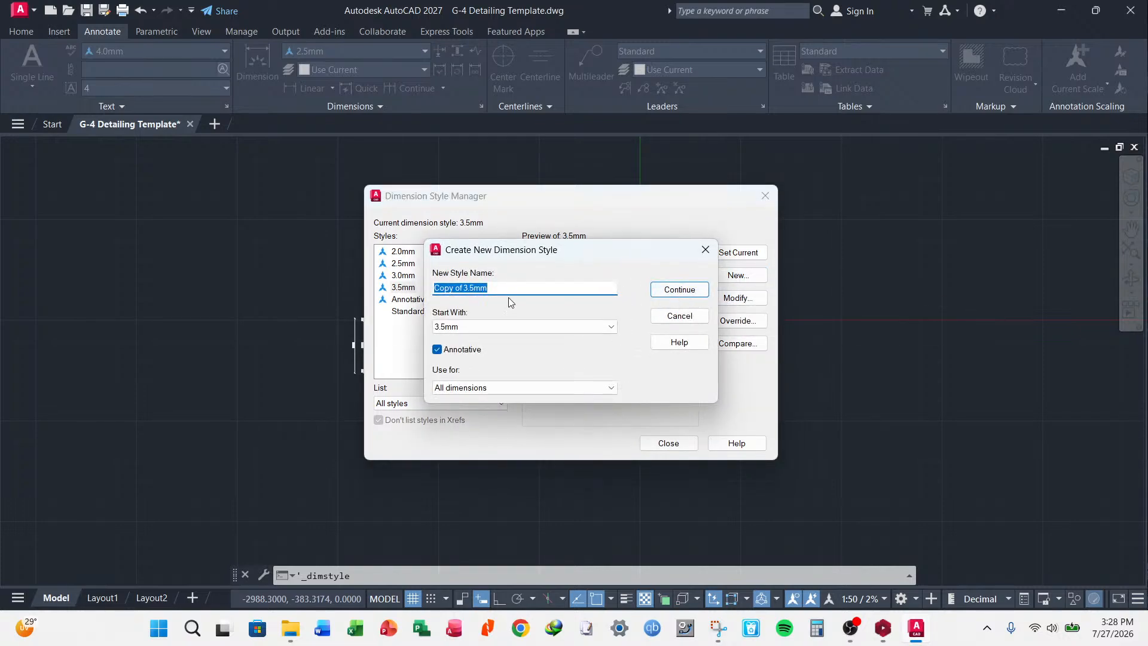
text(4.0mm)
click(669, 299)
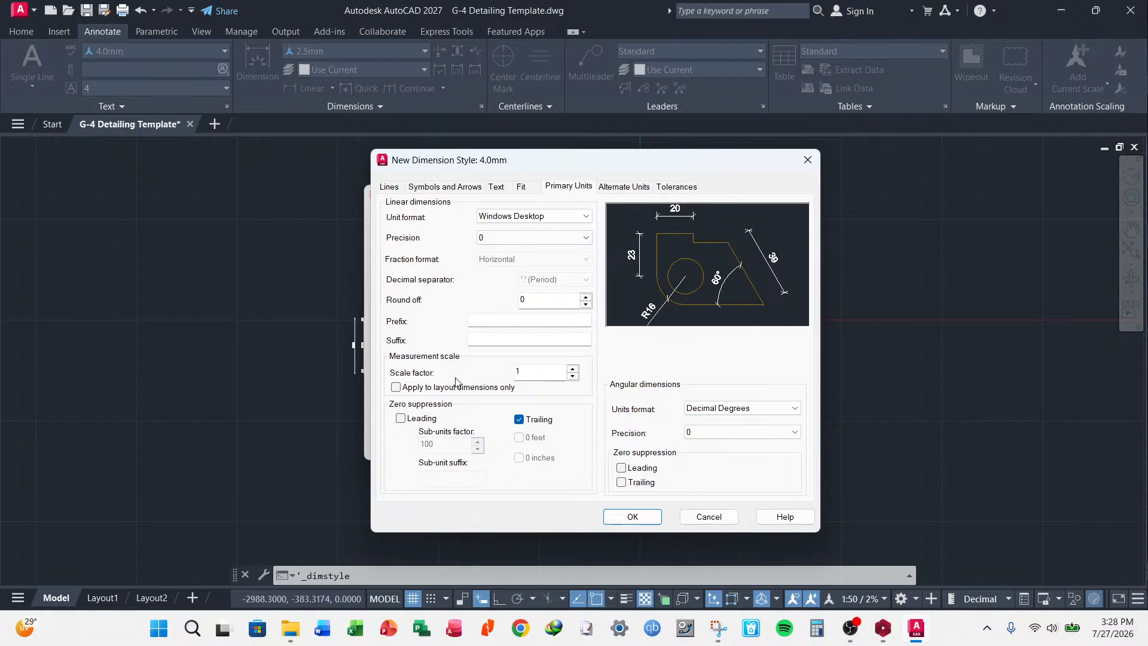
- Set the 4.0mm style's extension beyond dimension lines, origin offset and fixed extension line length to 2.5
click(387, 187)
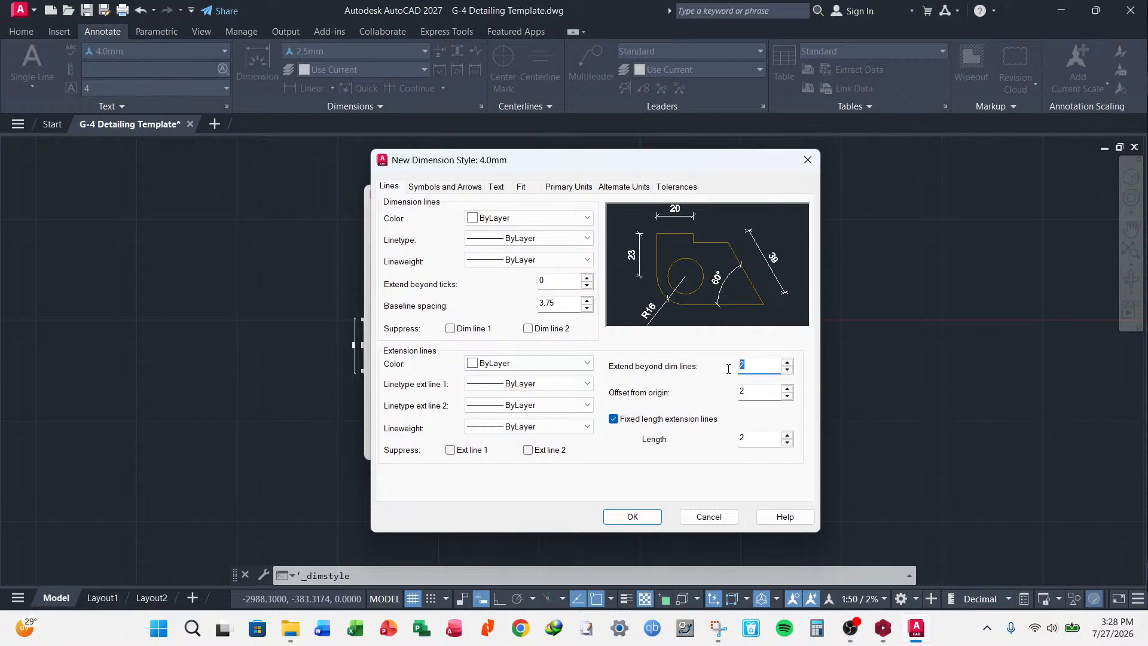
double_click(749, 367)
text(2.5)
key(Tab)
double_click(747, 438)
click(754, 391)
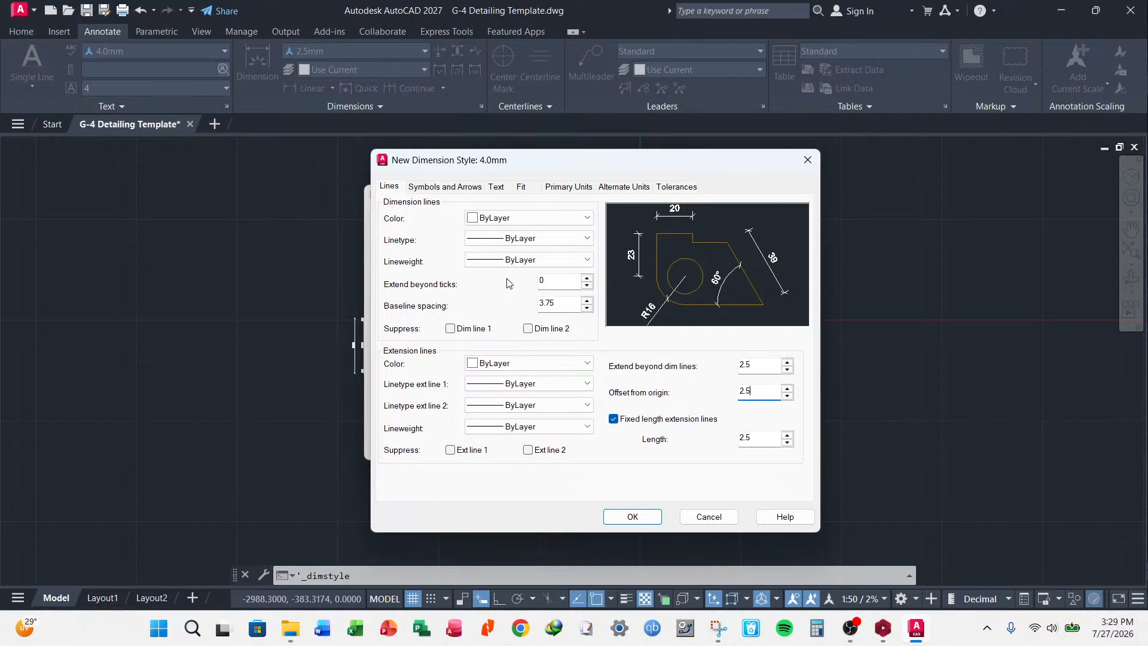
- Set the 4.0mm style's arrow size, center mark size and linear jog height factor to 3
click(444, 187)
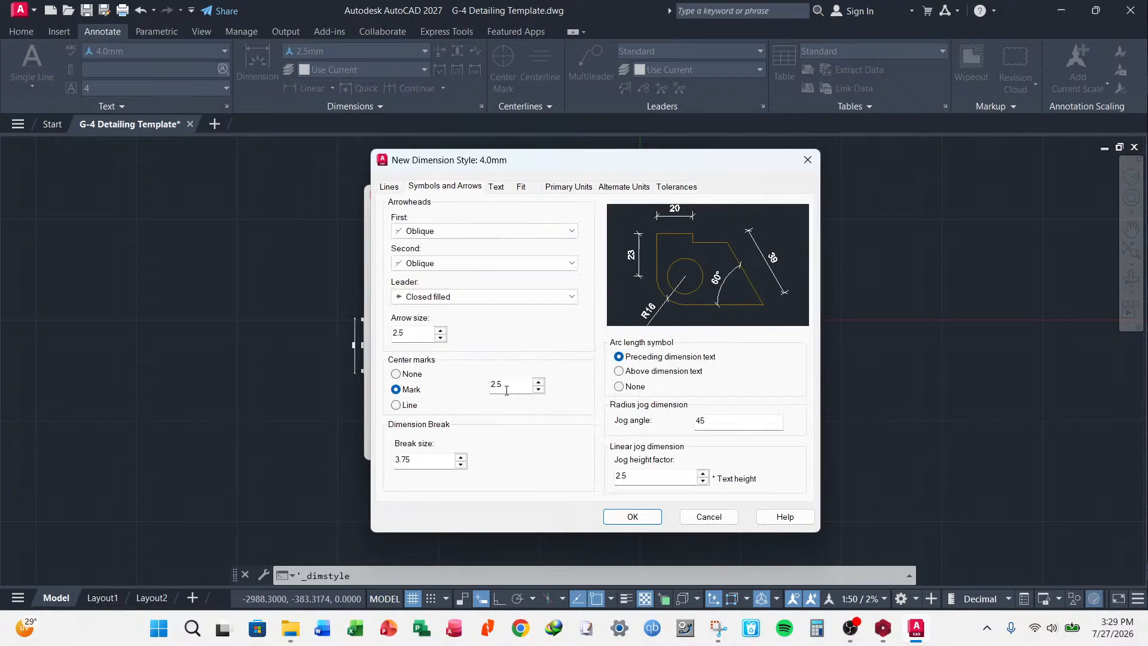
double_click(412, 332)
text(3)
double_click(508, 385)
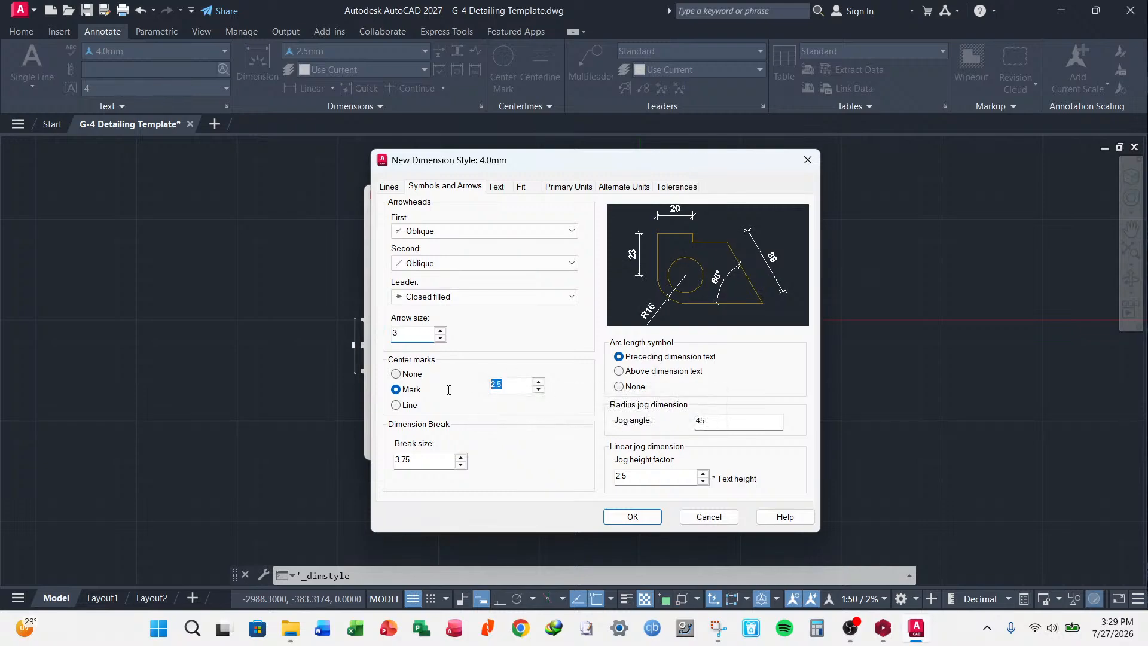
text(3)
double_click(621, 476)
text(3)
- Set the 4.0mm style's text offset from the dimension line to 3, then save the style and close the style manager
click(496, 187)
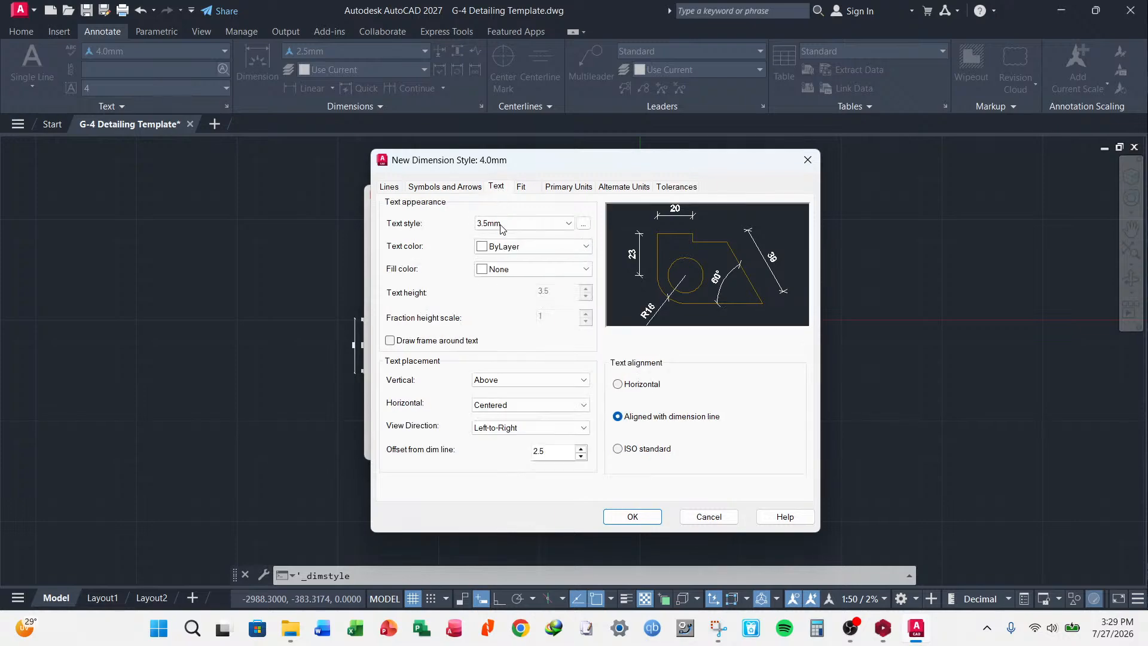
double_click(540, 451)
text(3)
click(521, 190)
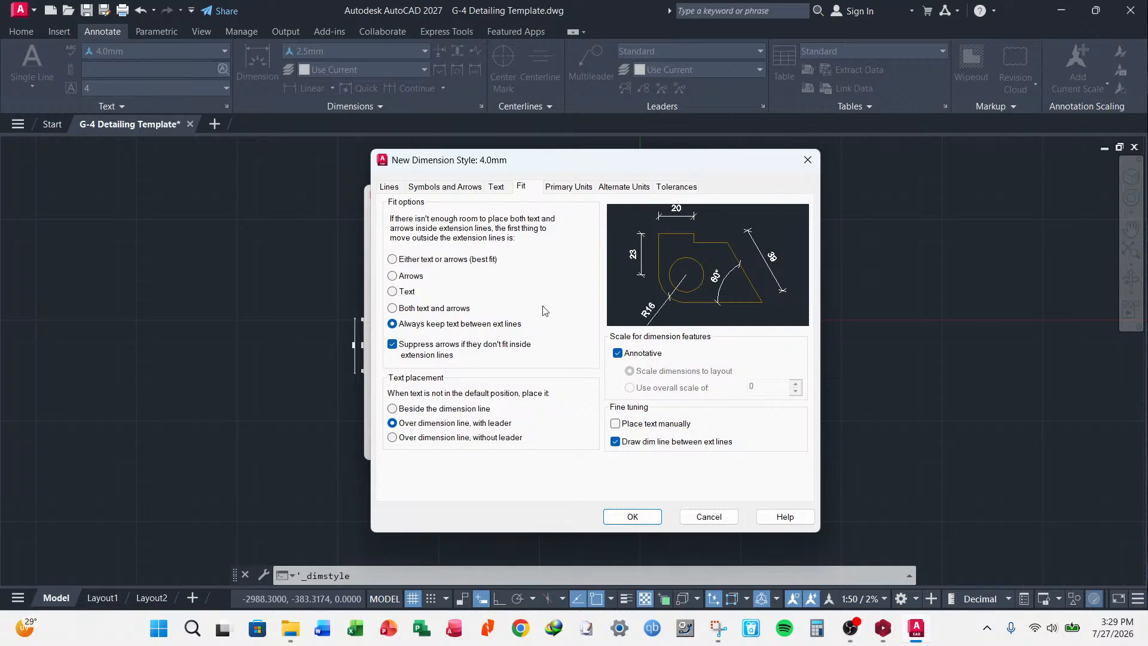
click(632, 516)
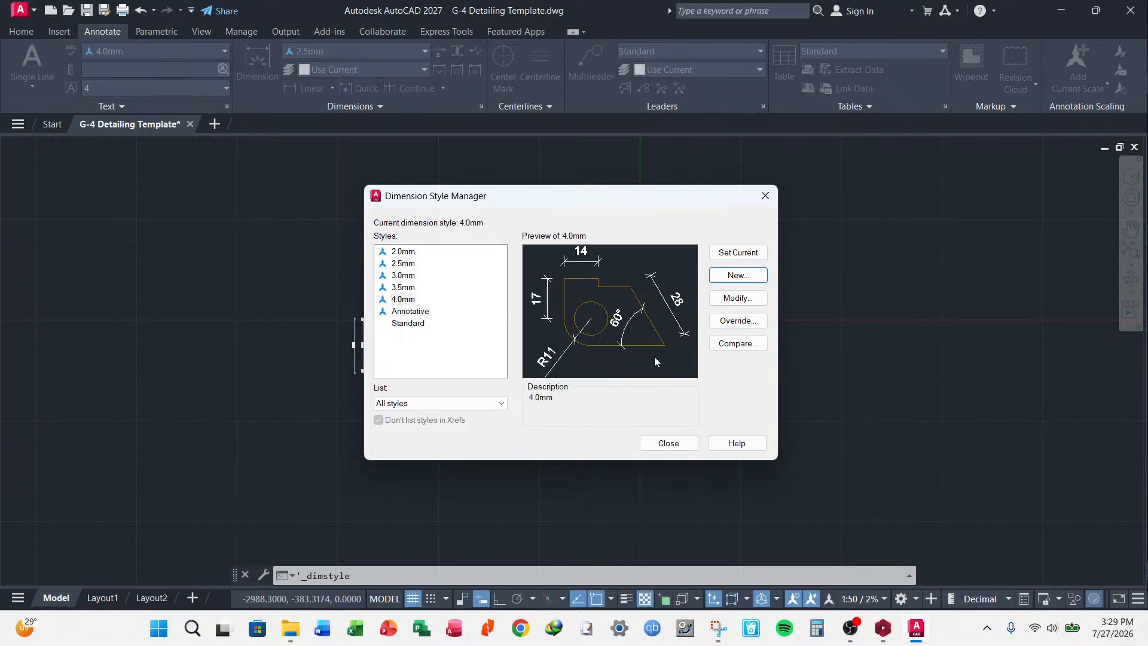
click(668, 443)
scroll(472, 322, up, 5)
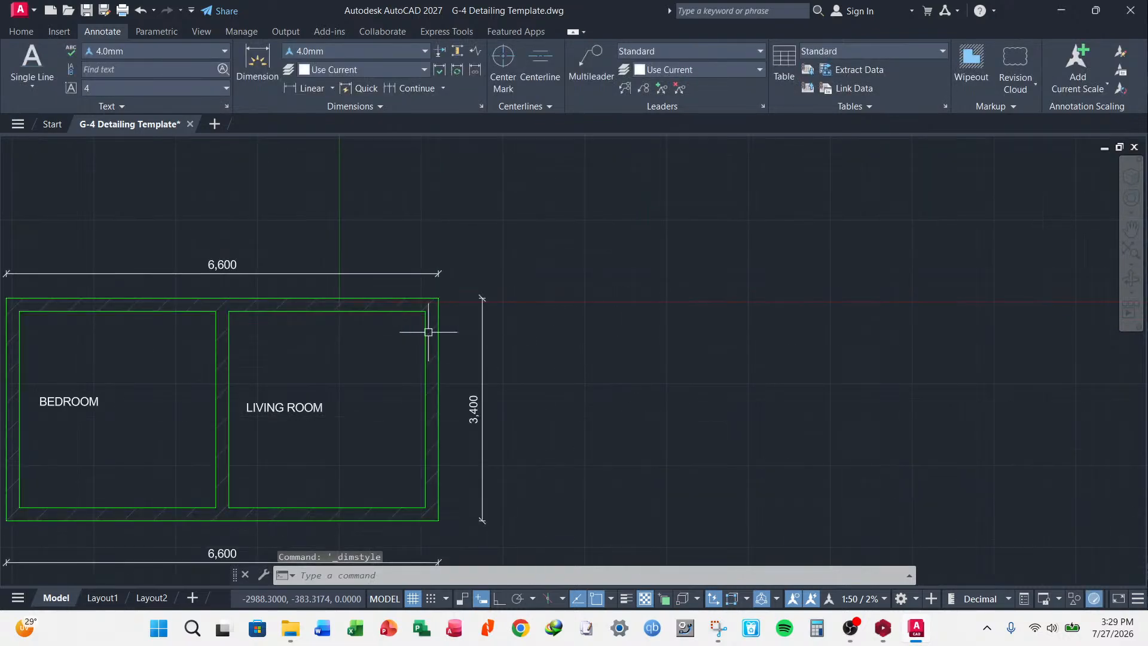